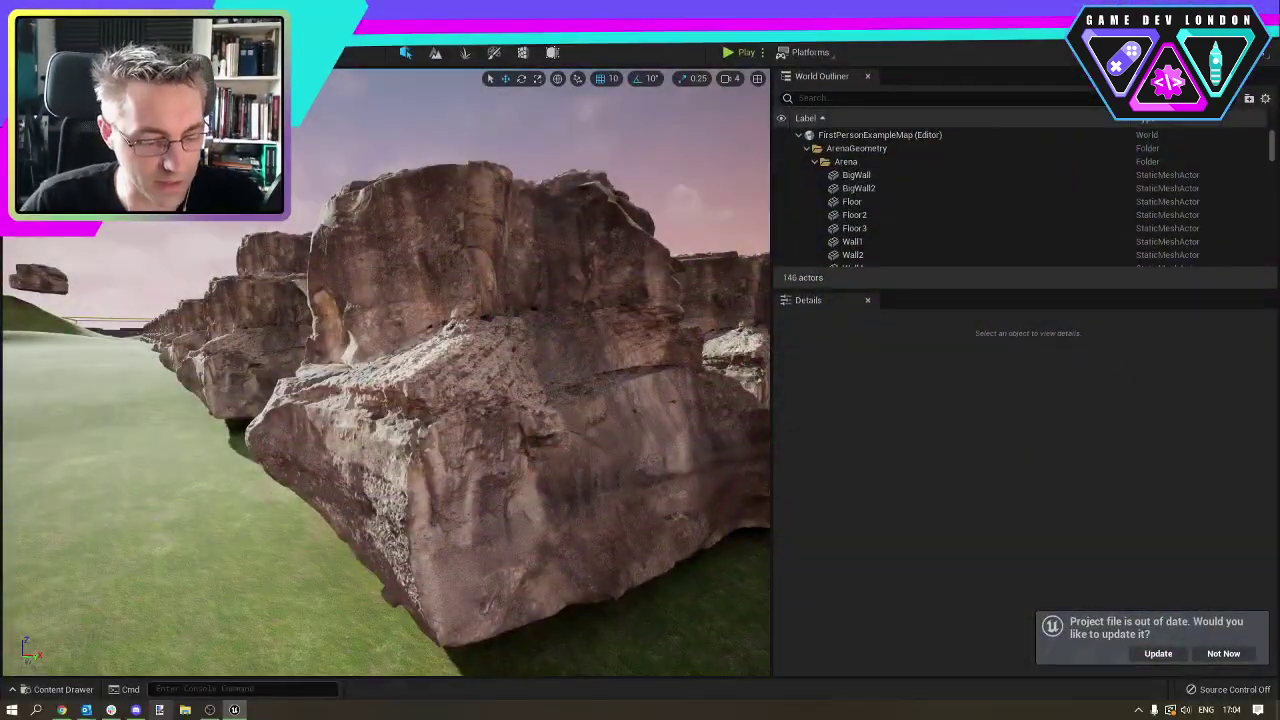
# Examine the rows of boulders, the large rock formation and the arena building in the level.
pyautogui.moveTo(450, 300); pyautogui.dragTo(454, 414, button='right')
pyautogui.press('s')
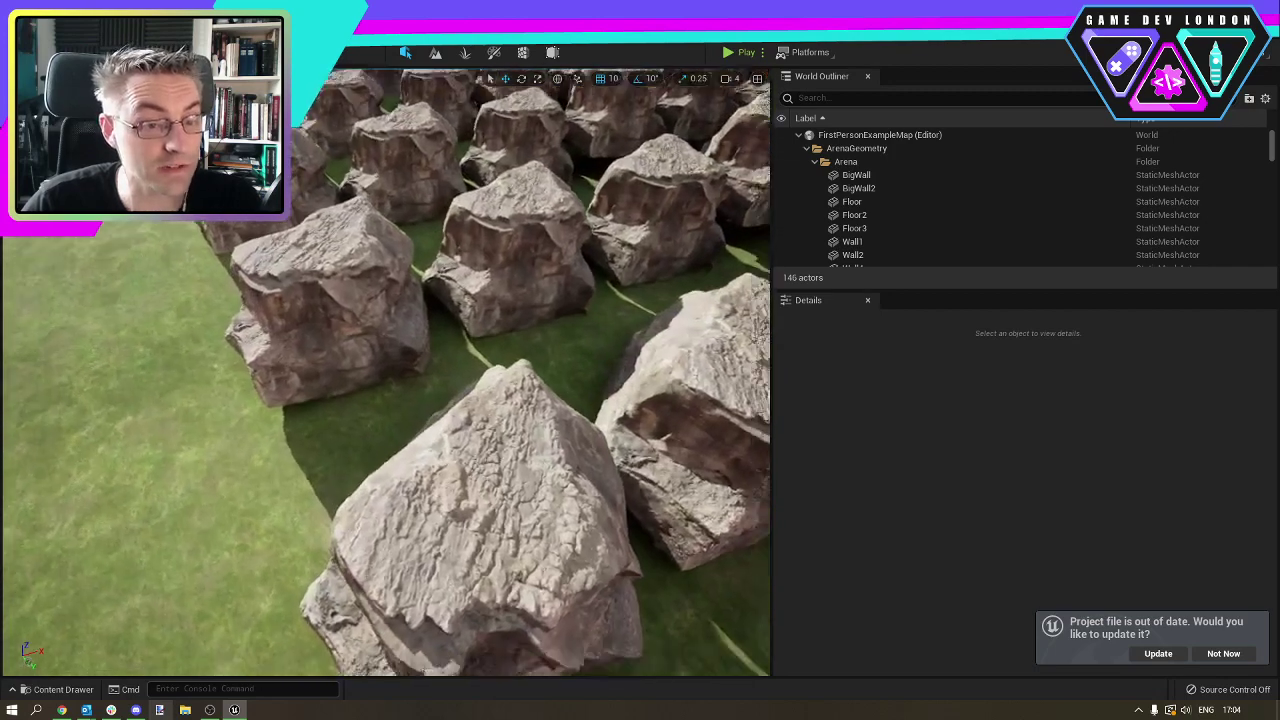
pyautogui.moveTo(400, 380); pyautogui.dragTo(400, 380, button='right')
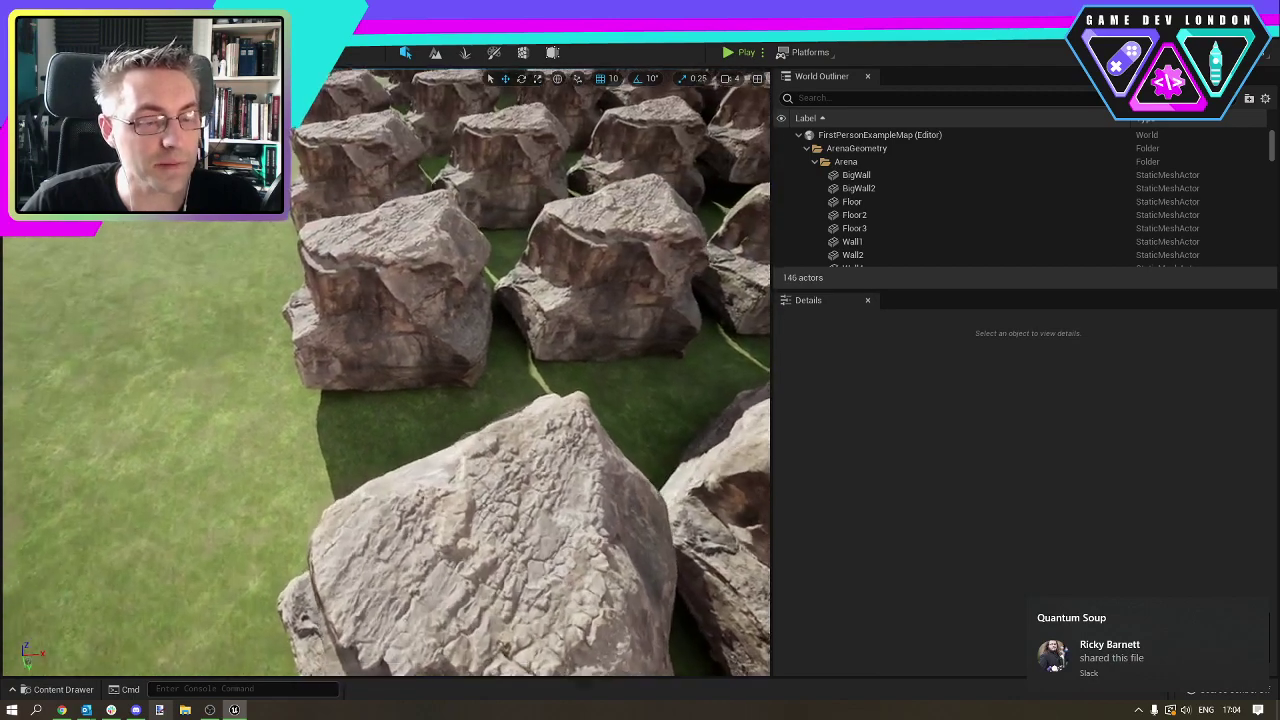
pyautogui.moveTo(400, 380); pyautogui.dragTo(450, 320, button='right')
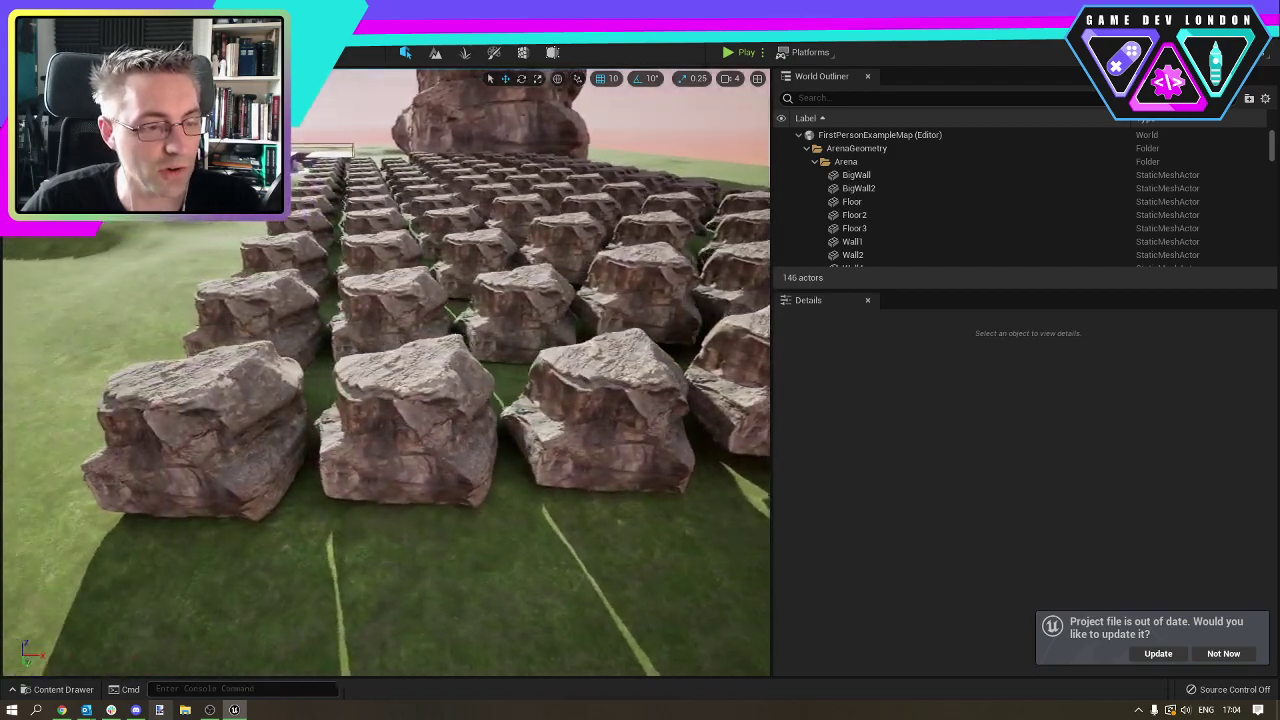
pyautogui.press('w')
pyautogui.moveTo(400, 380); pyautogui.dragTo(530, 405, button='right')
pyautogui.moveTo(400, 380); pyautogui.dragTo(400, 380, button='right')
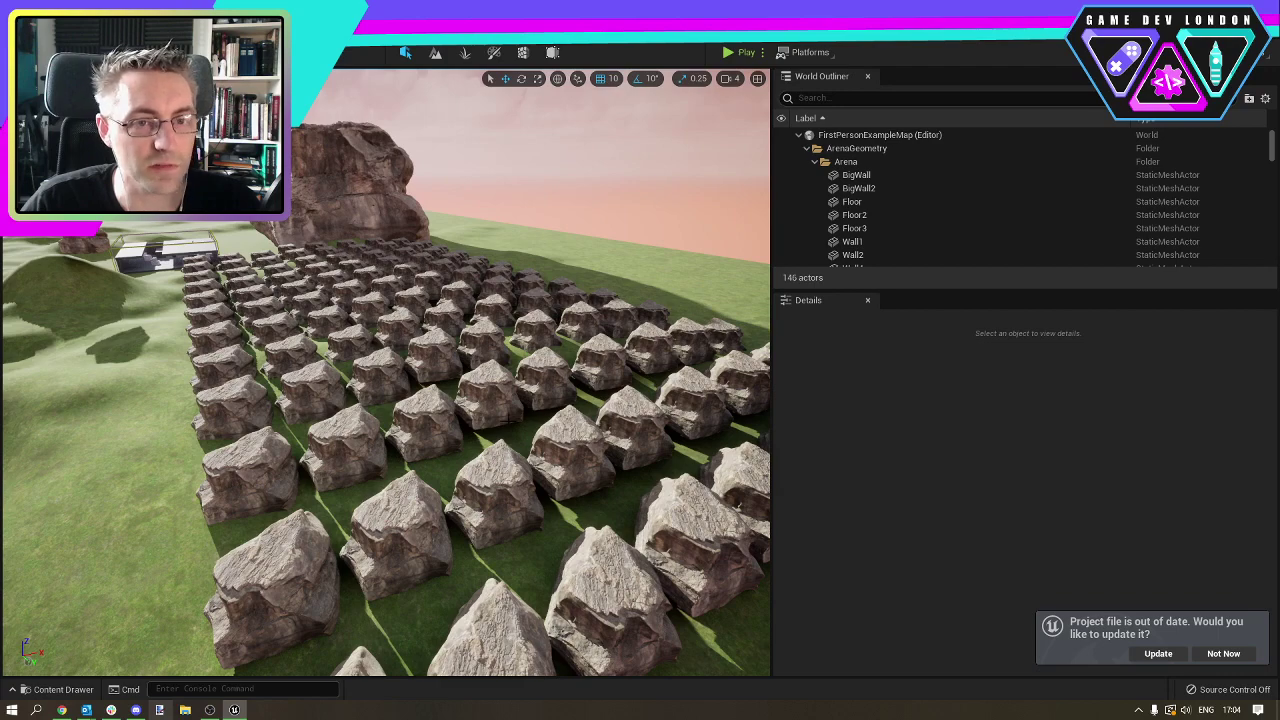
pyautogui.moveTo(400, 380); pyautogui.dragTo(400, 380, button='right')
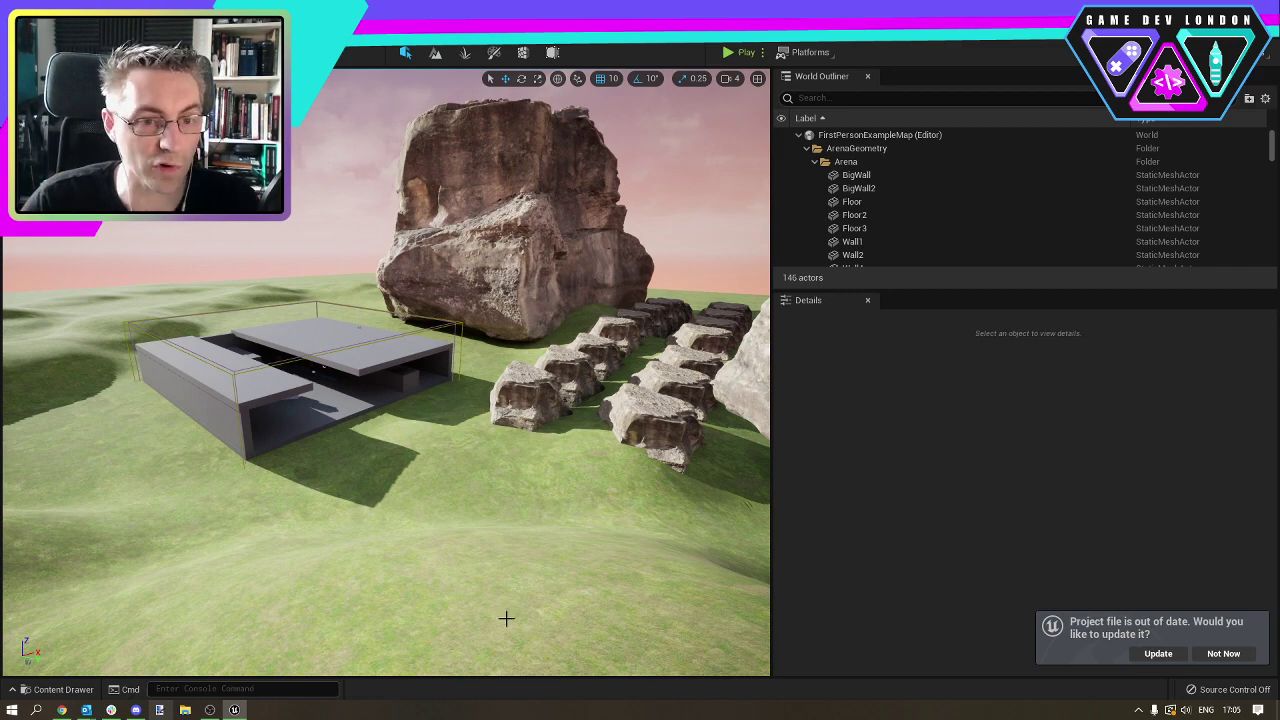
pyautogui.moveTo(585, 298); pyautogui.dragTo(590, 330, button='right')
pyautogui.moveTo(305, 377); pyautogui.dragTo(165, 383, button='right')
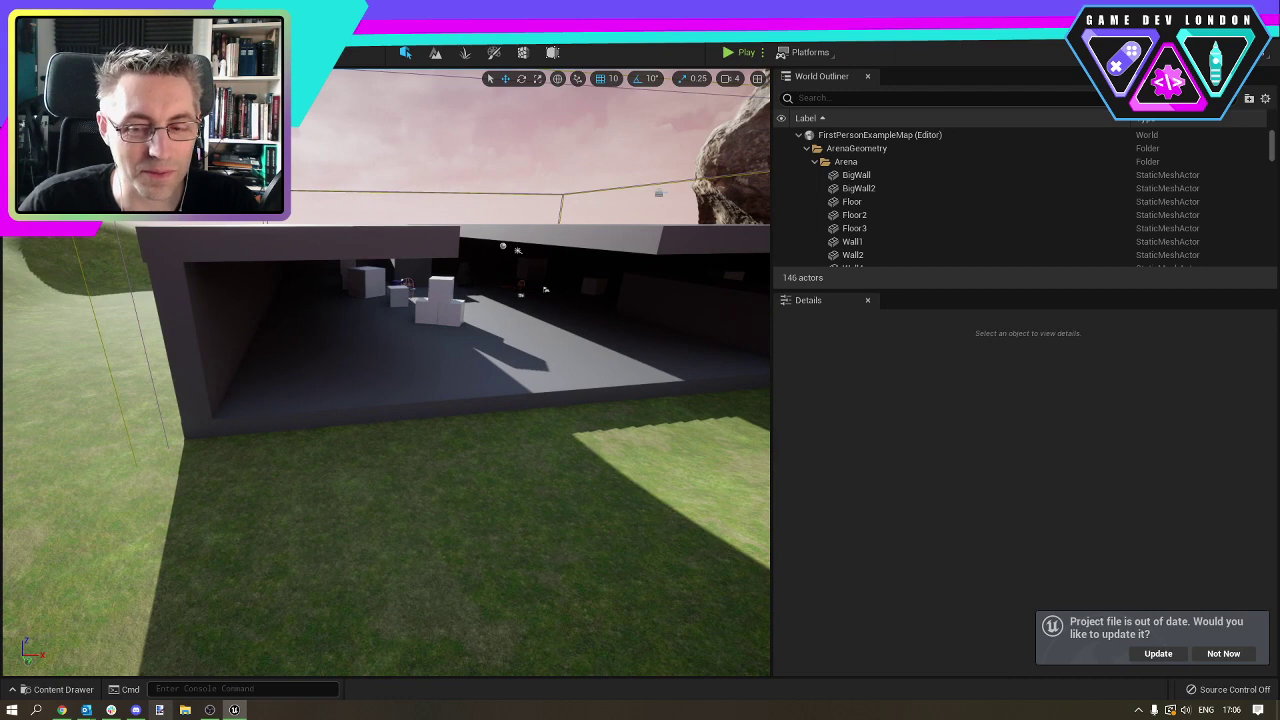
# Update the out-of-date project file.
pyautogui.click(1152, 651)
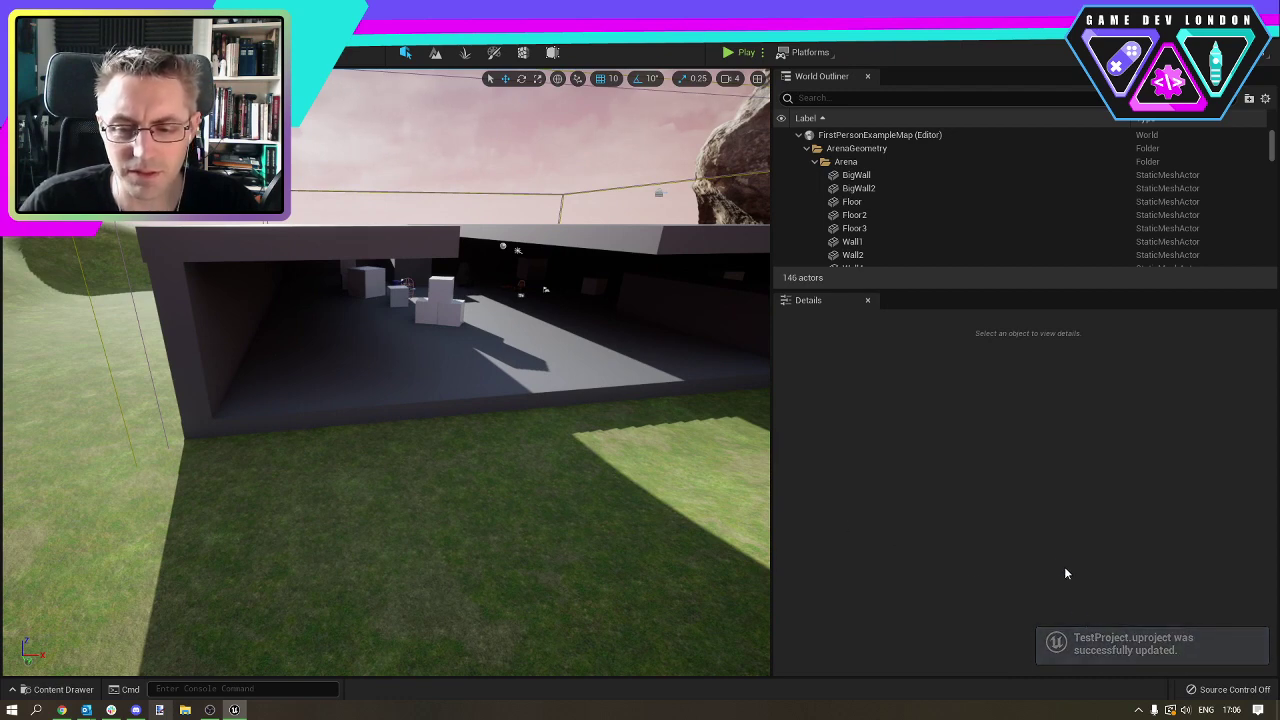
# Play-test the level in the editor and shoot the stack of cubes inside the arena.
pyautogui.moveTo(480, 370); pyautogui.dragTo(570, 329, button='right')
pyautogui.moveTo(385, 380); pyautogui.dragTo(385, 380, button='right')
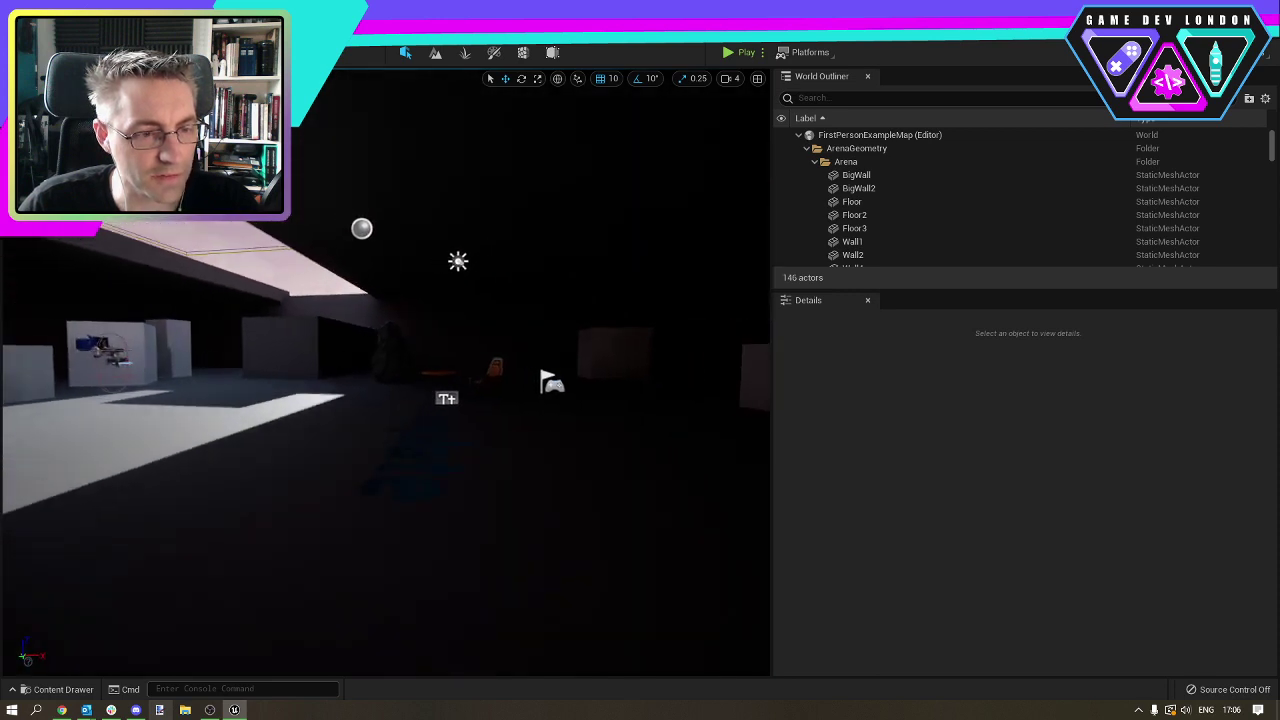
pyautogui.moveTo(459, 99); pyautogui.dragTo(459, 99, button='right')
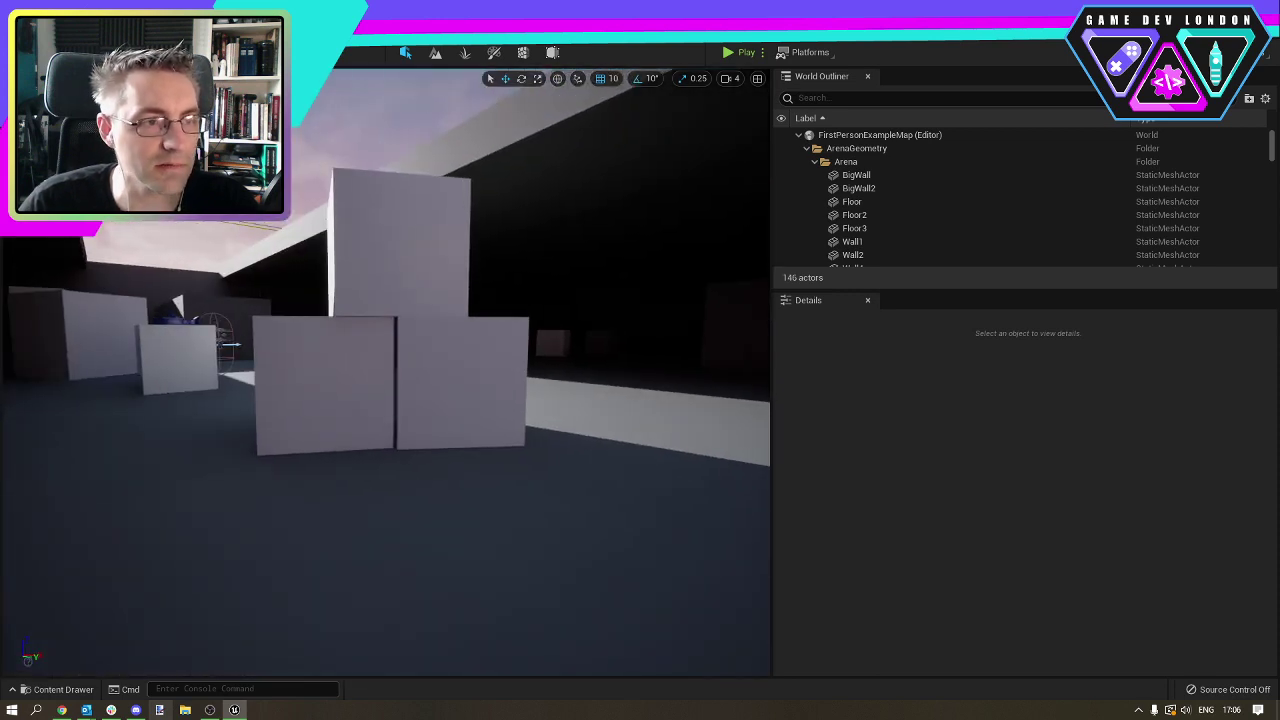
pyautogui.click(729, 52)
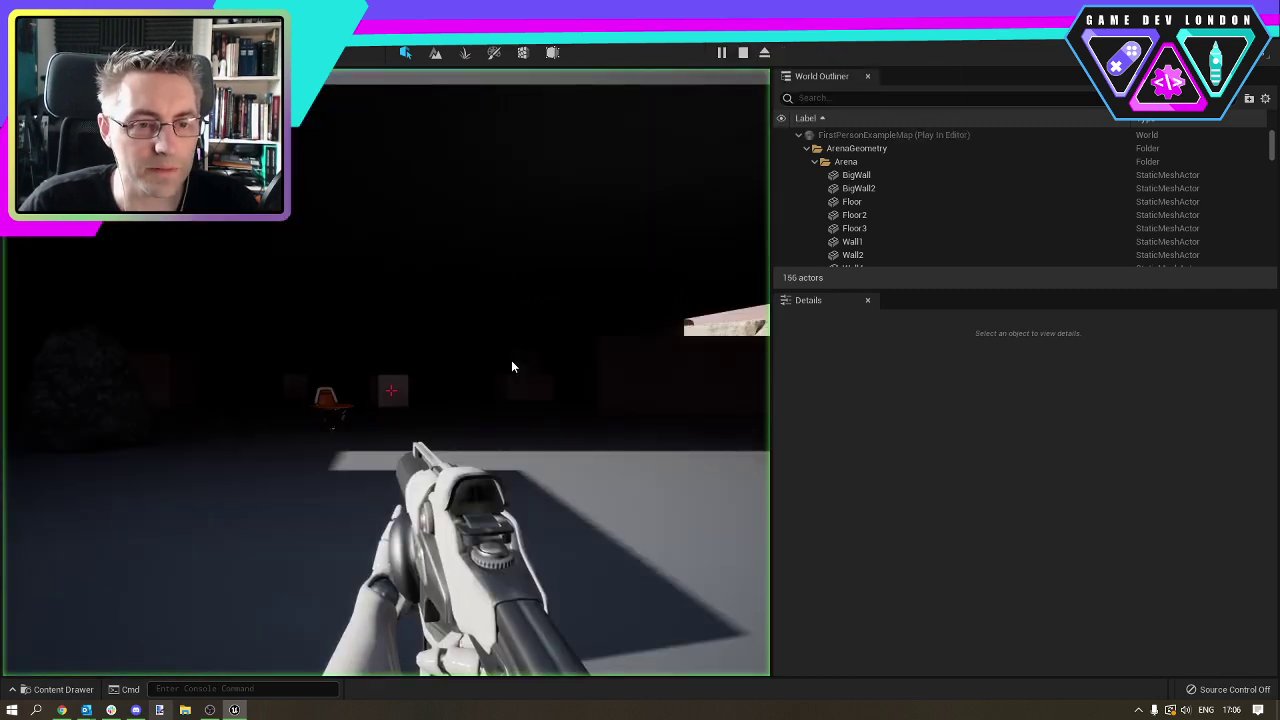
pyautogui.click(670, 410)
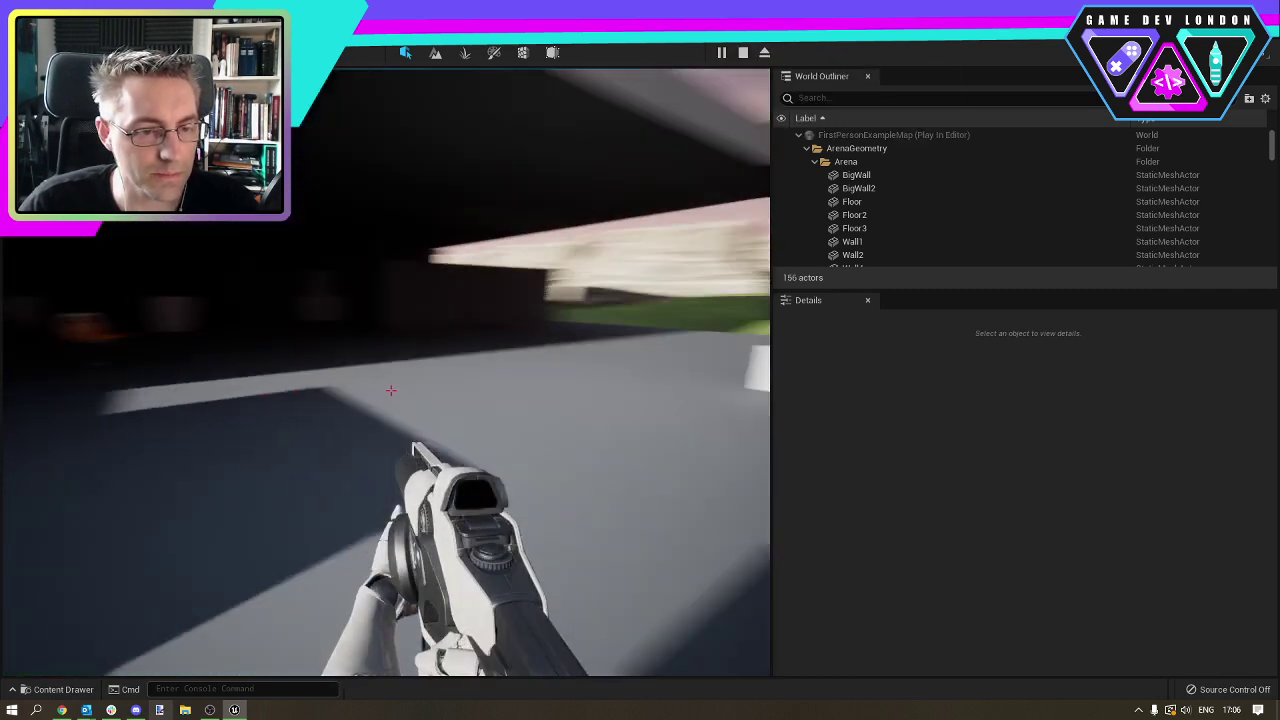
pyautogui.press('w')
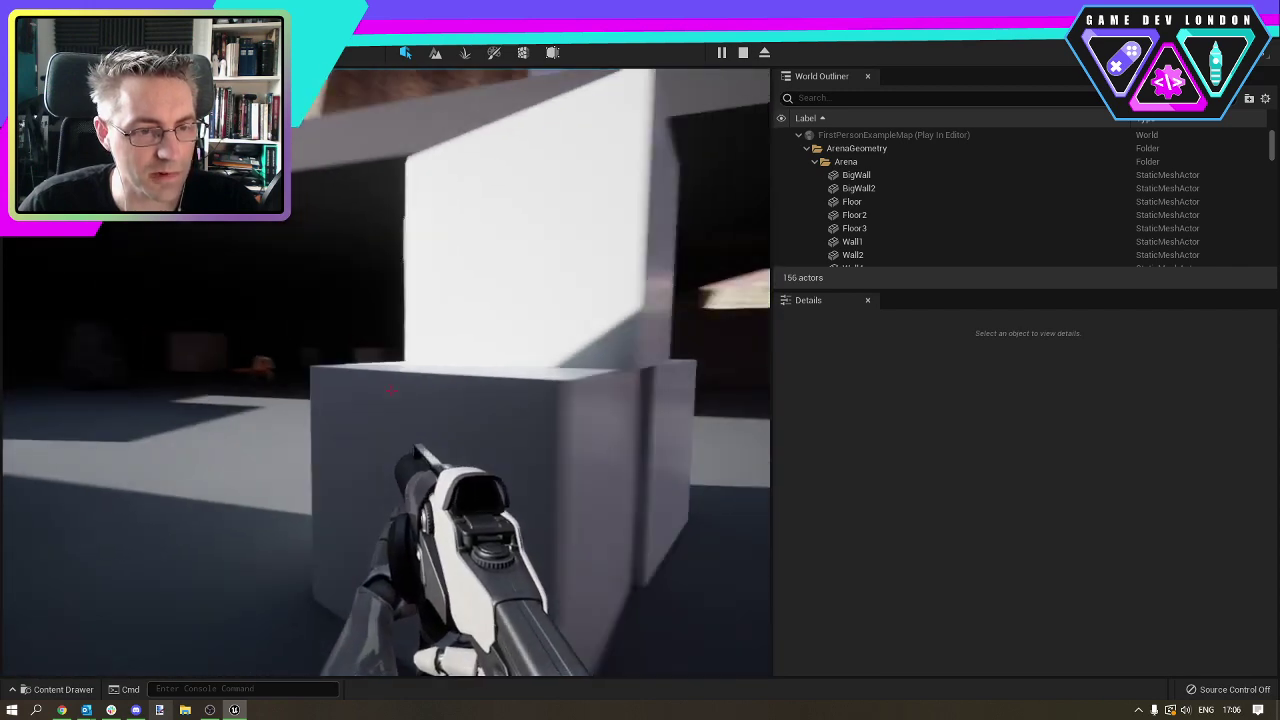
pyautogui.press('s')
pyautogui.click(391, 390)
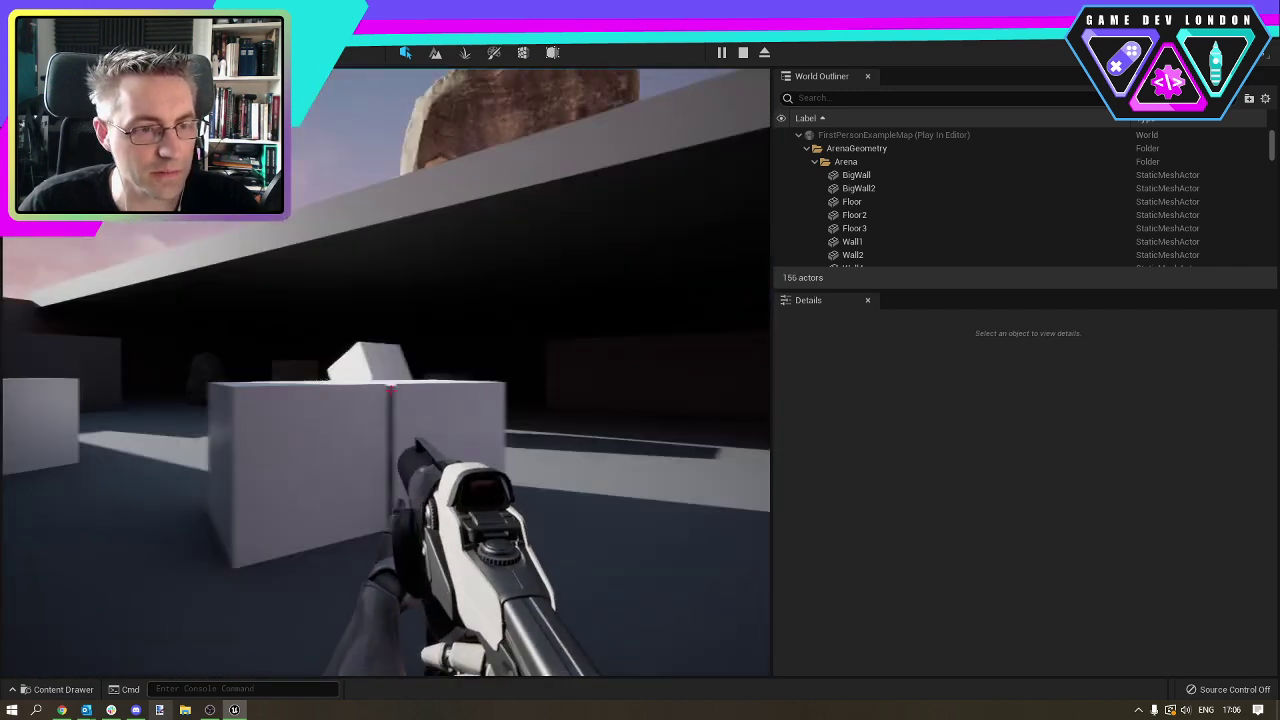
pyautogui.click(391, 390)
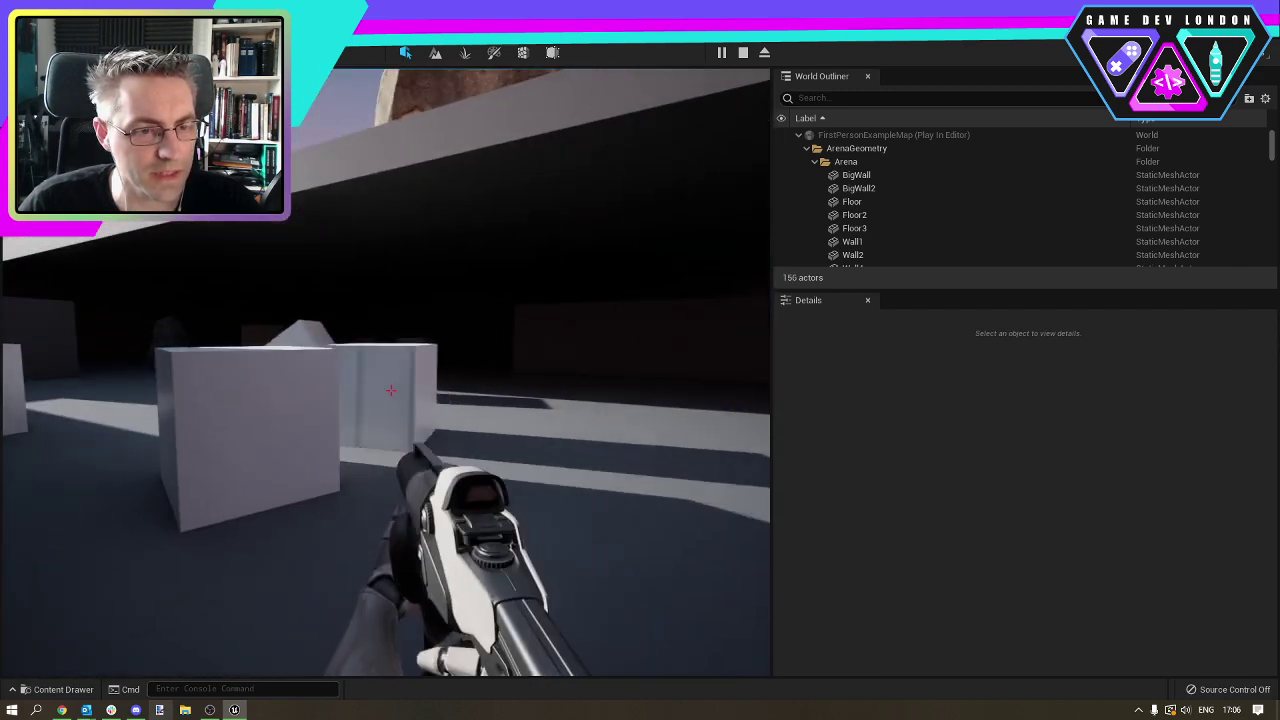
# Shoot another cube, walk through the arena towards its open side and end the play session.
pyautogui.press('s')
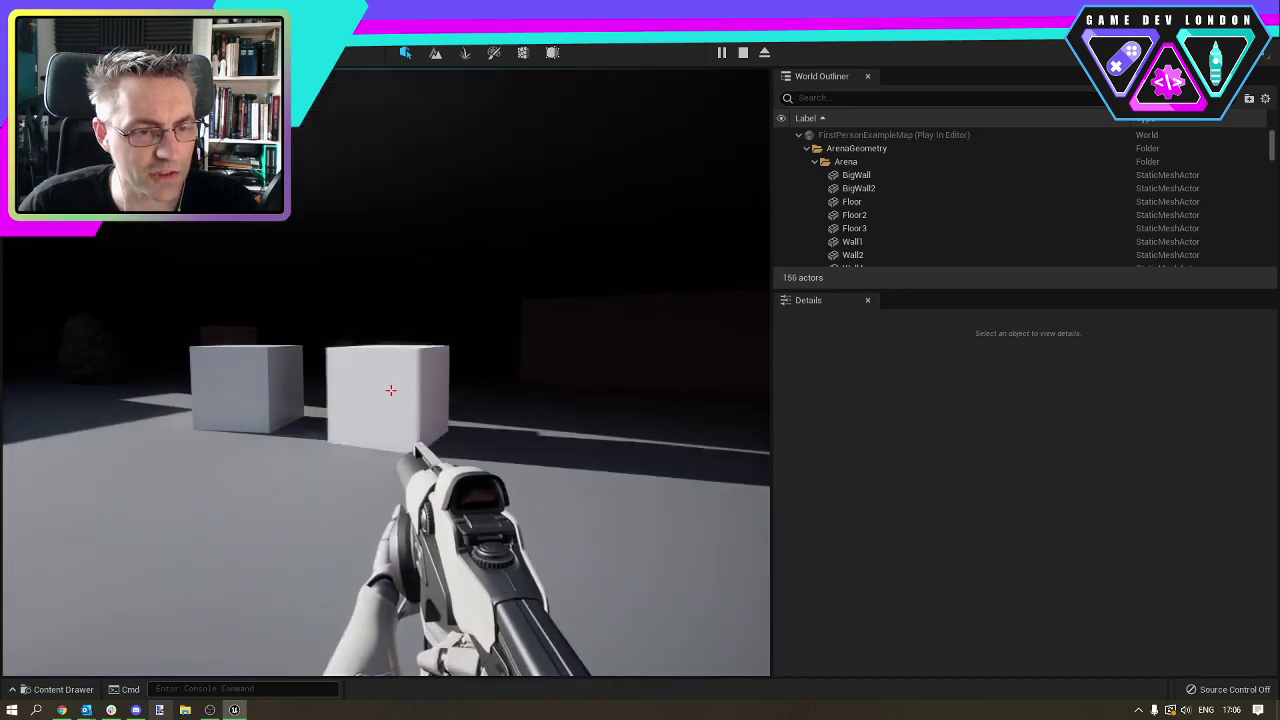
pyautogui.press('w')
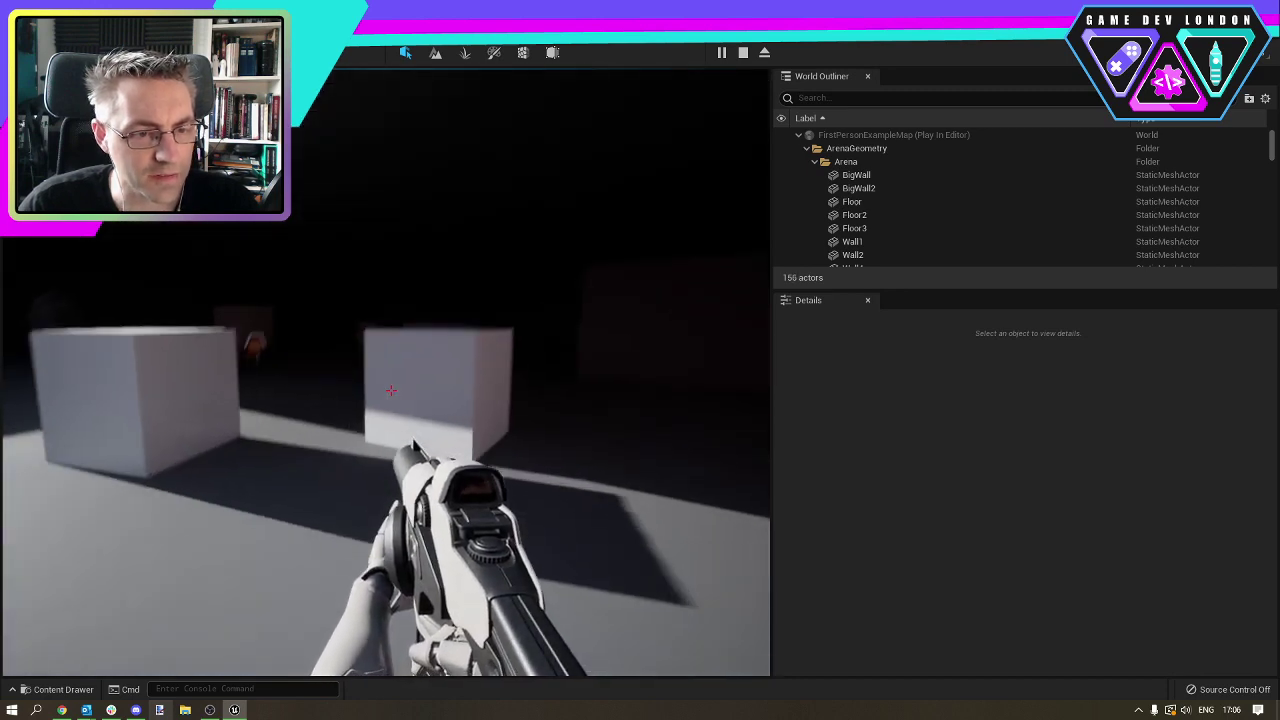
pyautogui.click(391, 390)
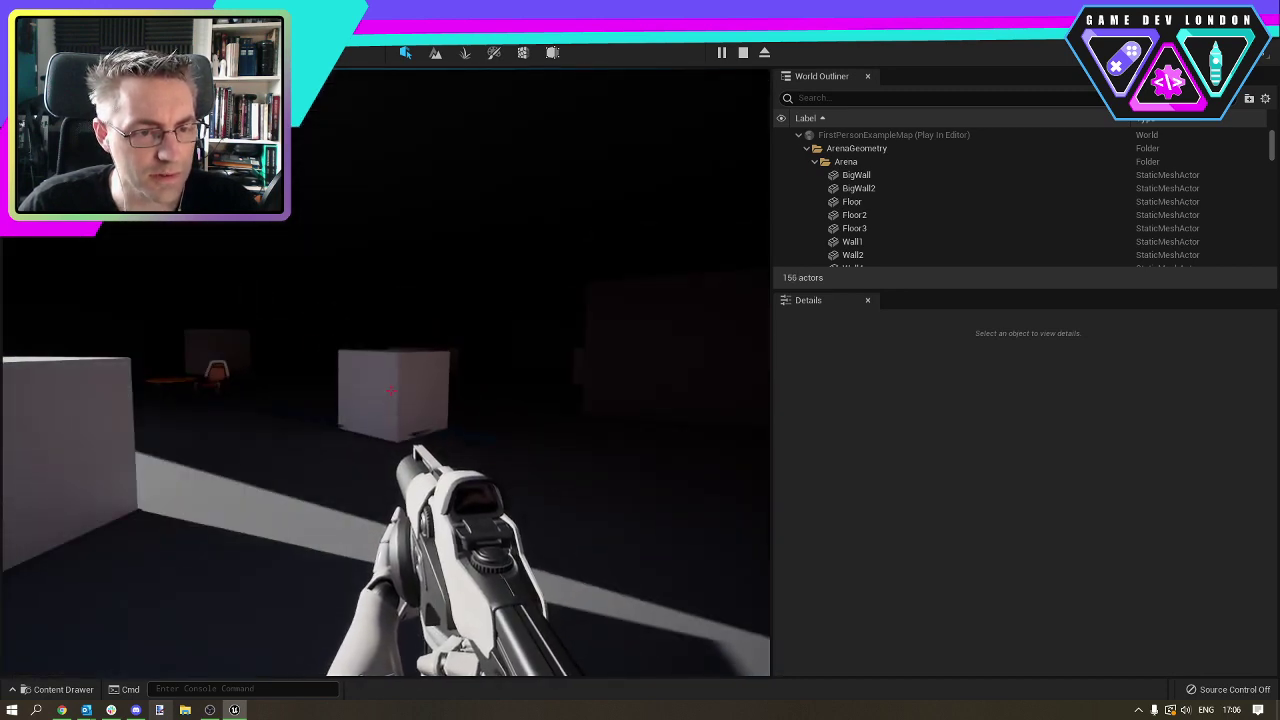
pyautogui.press('s')
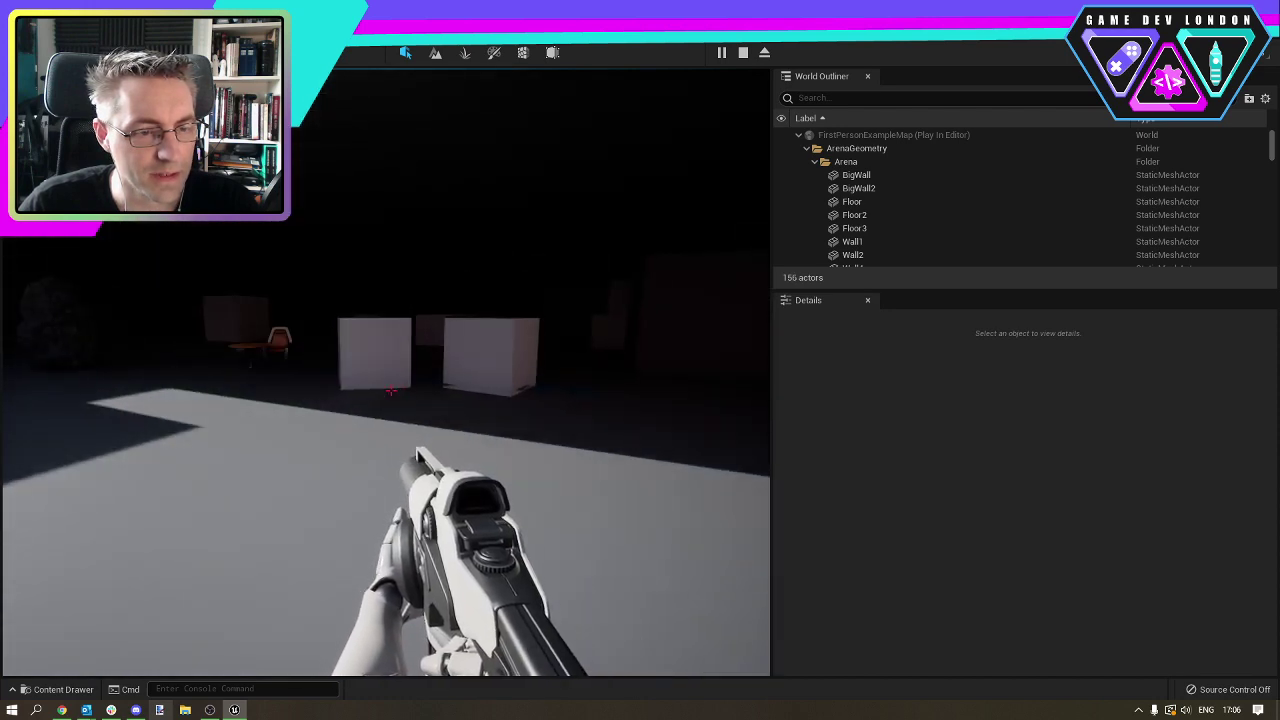
pyautogui.press('w')
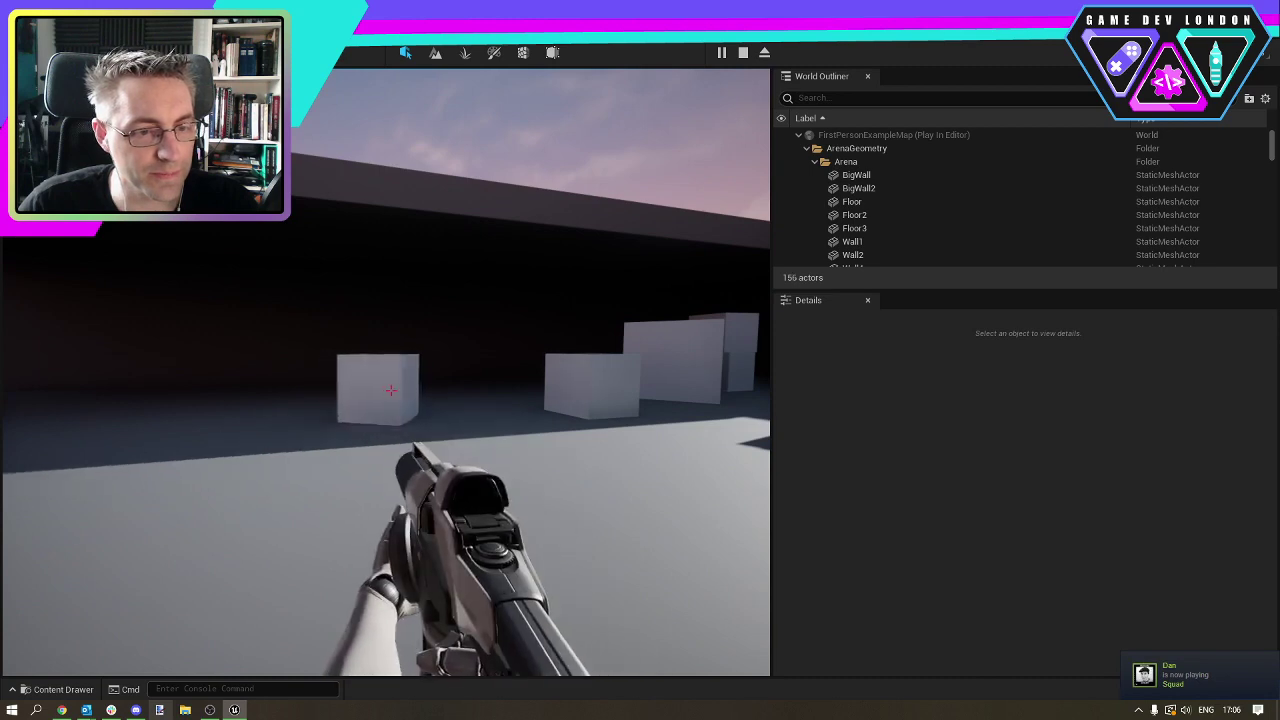
pyautogui.press('w')
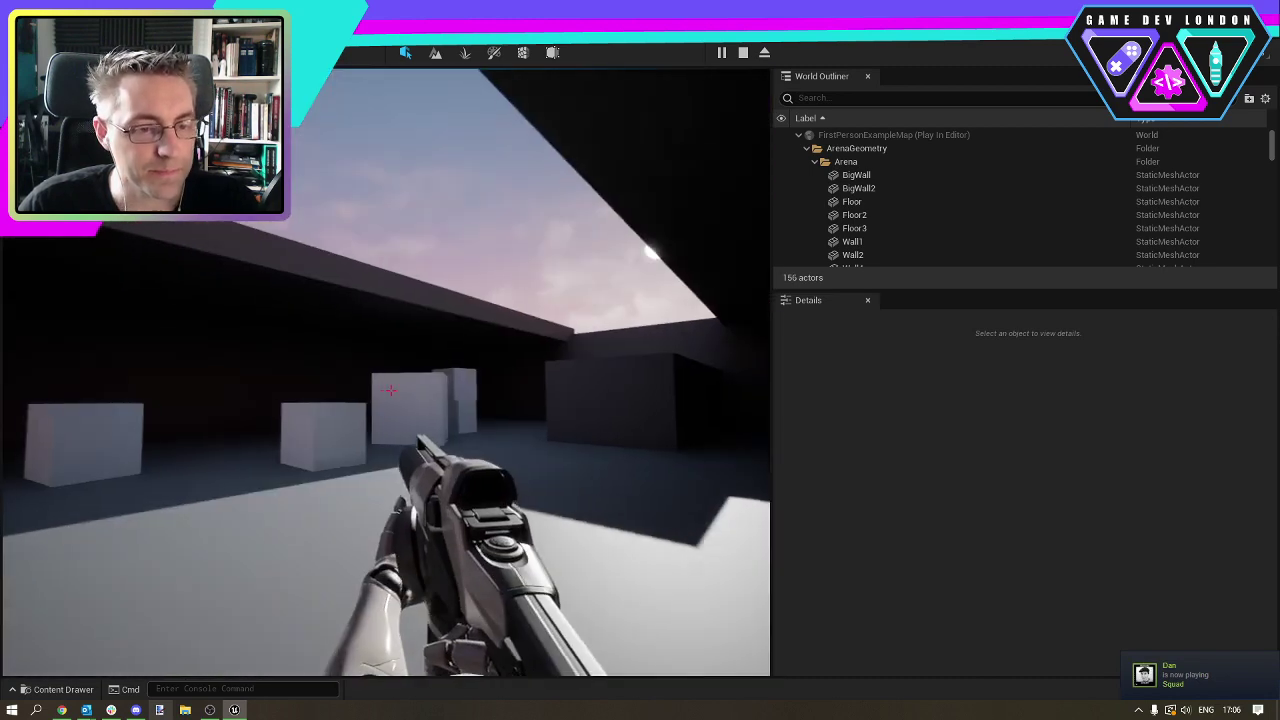
pyautogui.press('d')
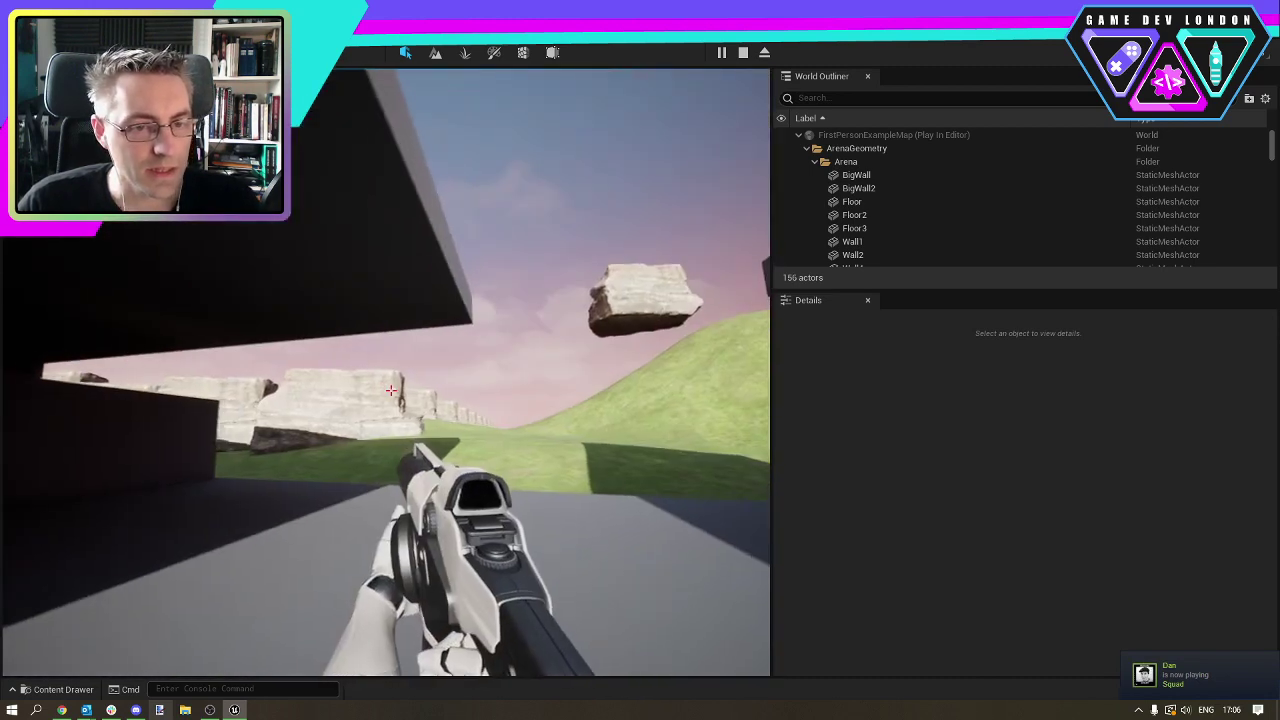
pyautogui.press('Escape')
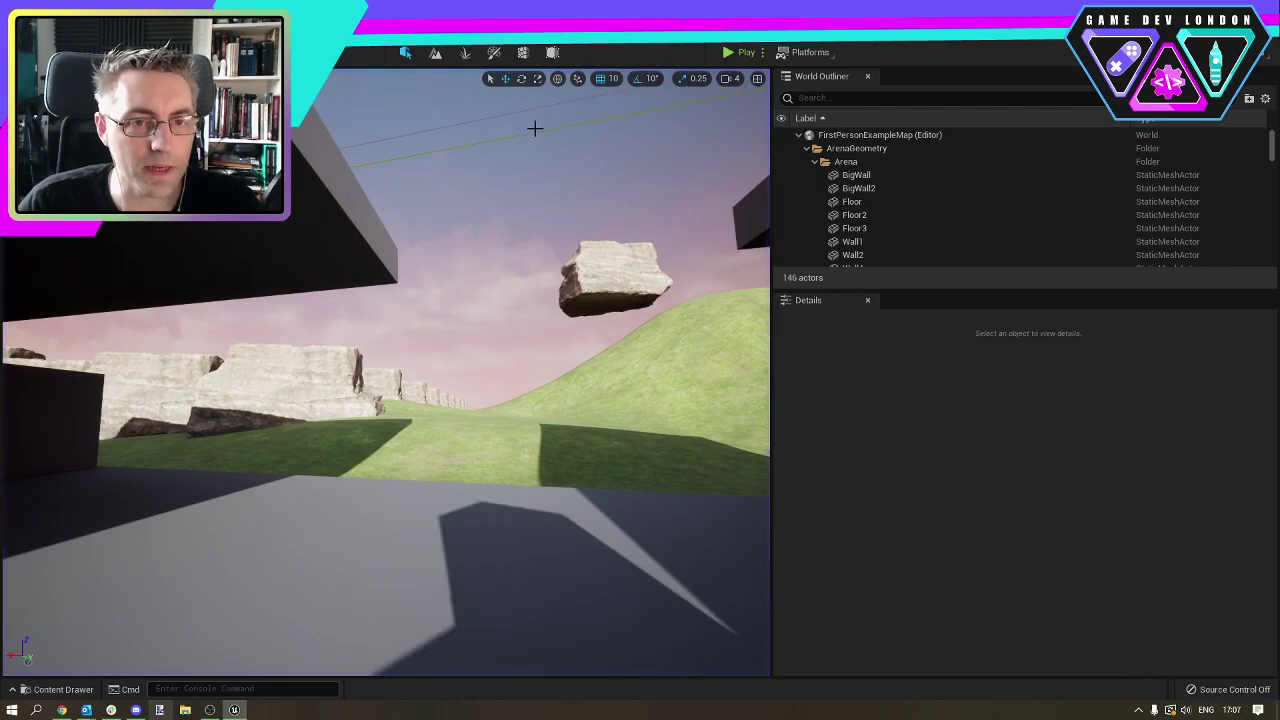
# Select the grassy landscape beside the arena and enlarge the area showing its details.
pyautogui.moveTo(481, 266); pyautogui.dragTo(430, 330, button='right')
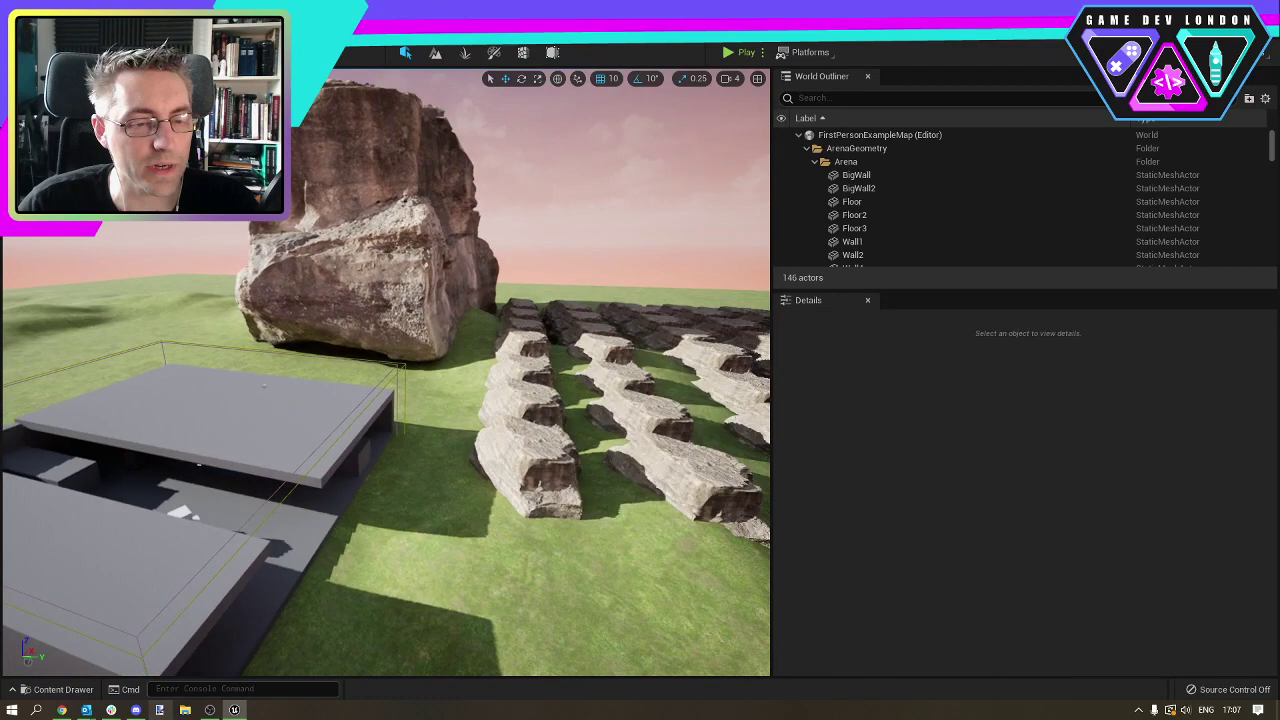
pyautogui.moveTo(386, 372); pyautogui.dragTo(362, 330, button='right')
pyautogui.moveTo(386, 372); pyautogui.dragTo(476, 372, button='right')
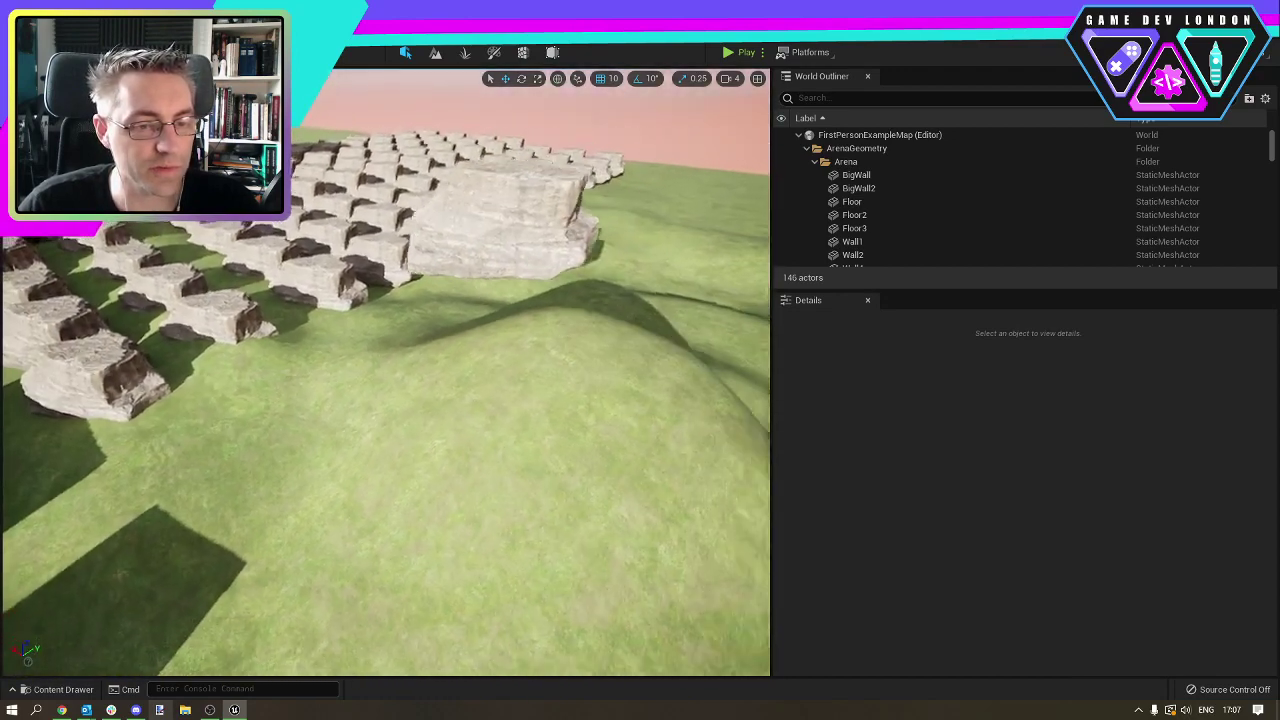
pyautogui.moveTo(400, 330); pyautogui.dragTo(290, 350, button='right')
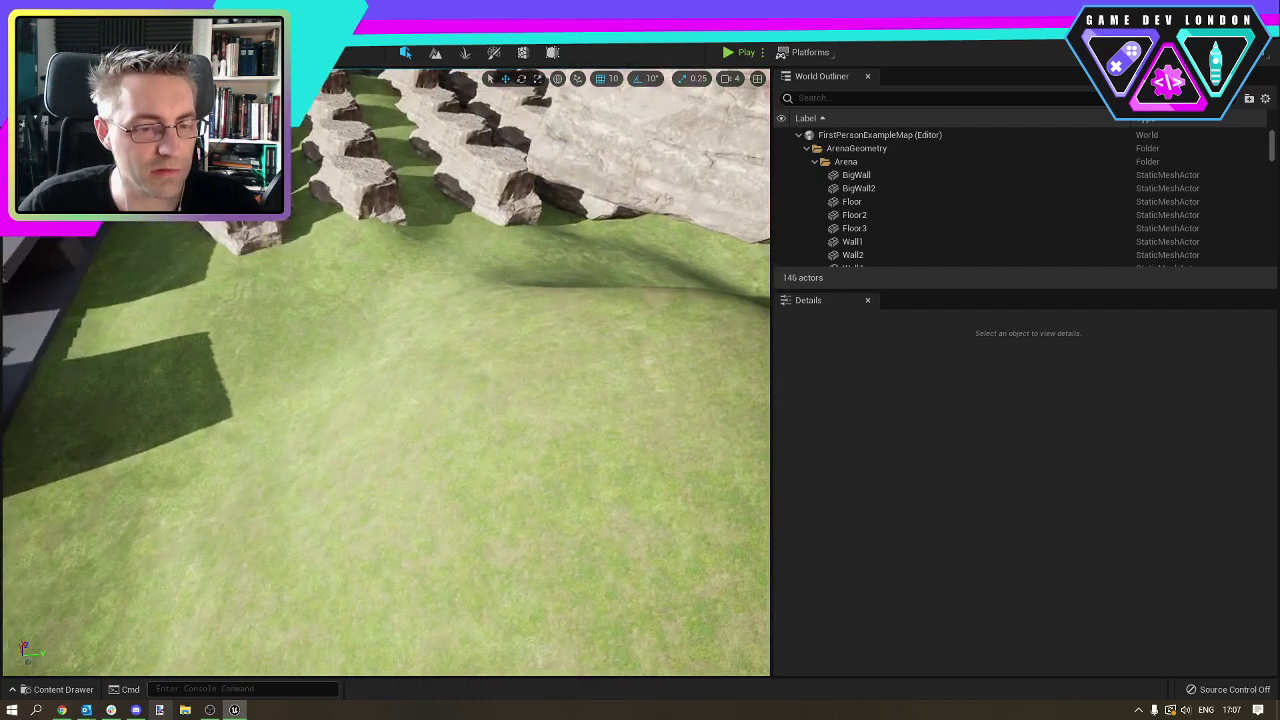
pyautogui.click(500, 371)
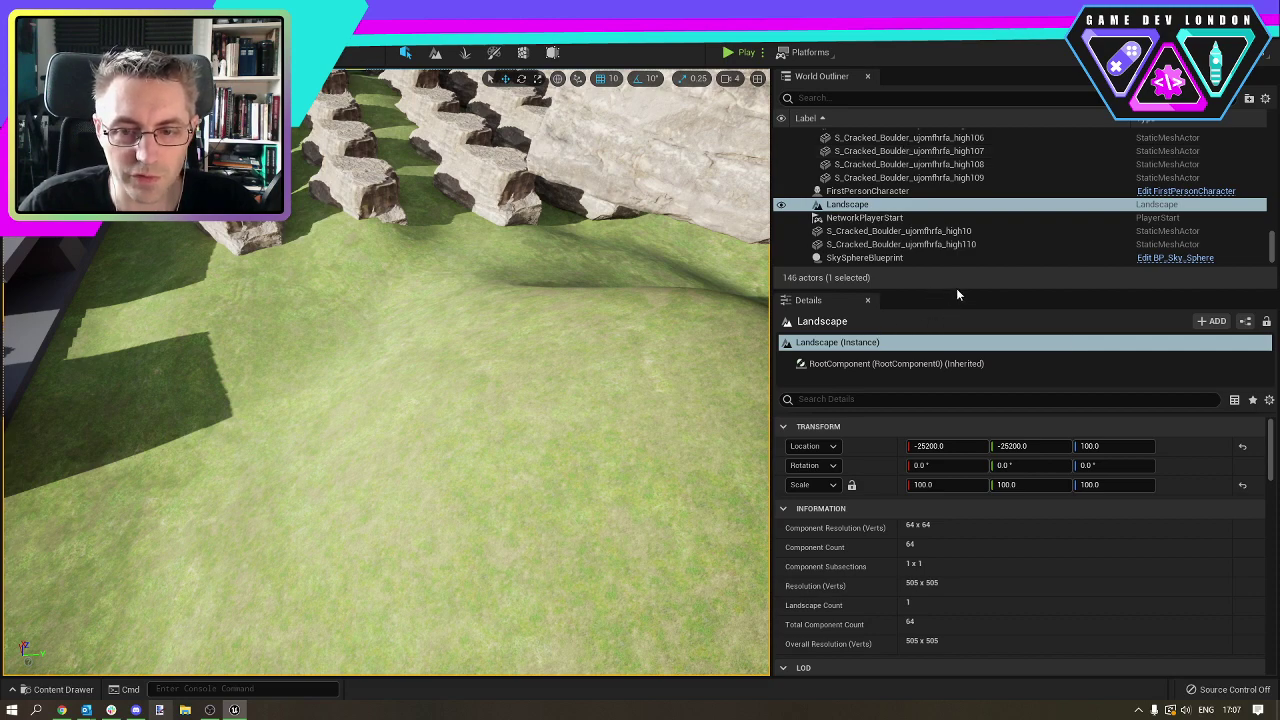
pyautogui.moveTo(956, 288); pyautogui.dragTo(965, 192)
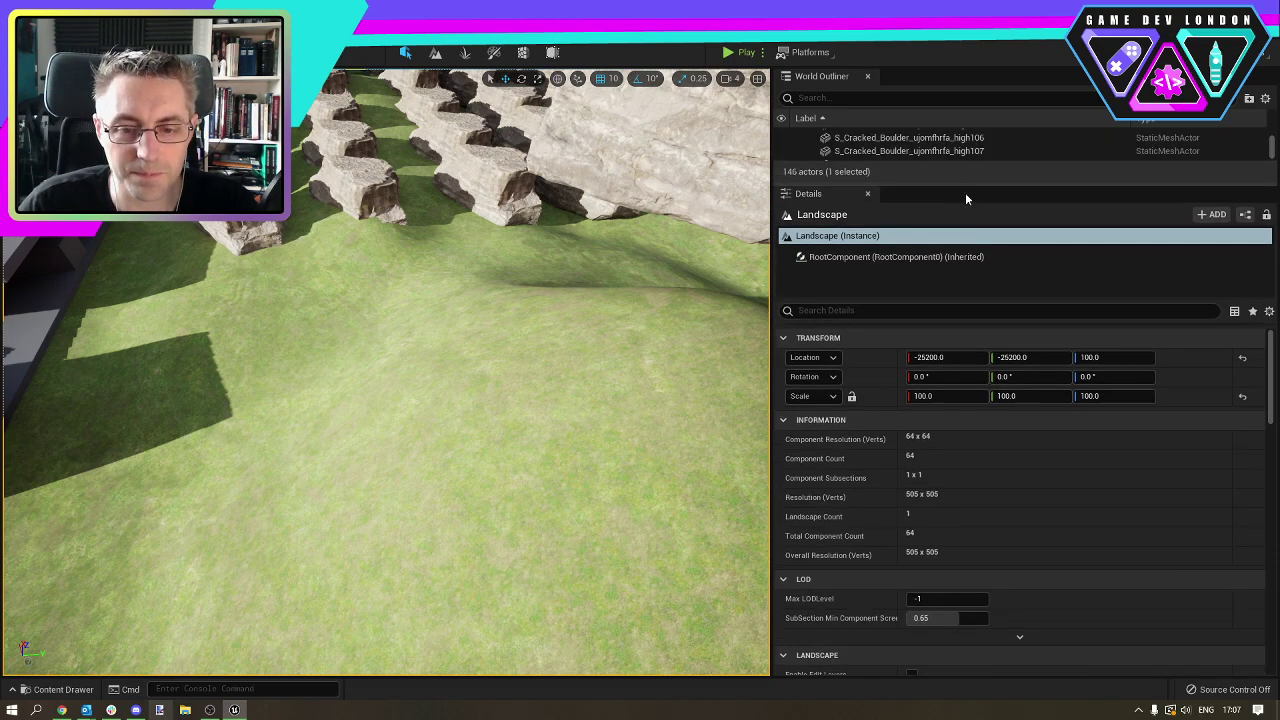
# Enable edit layers on the landscape and accept clearing the undo/redo buffer.
pyautogui.scroll(-6, 1016, 358)
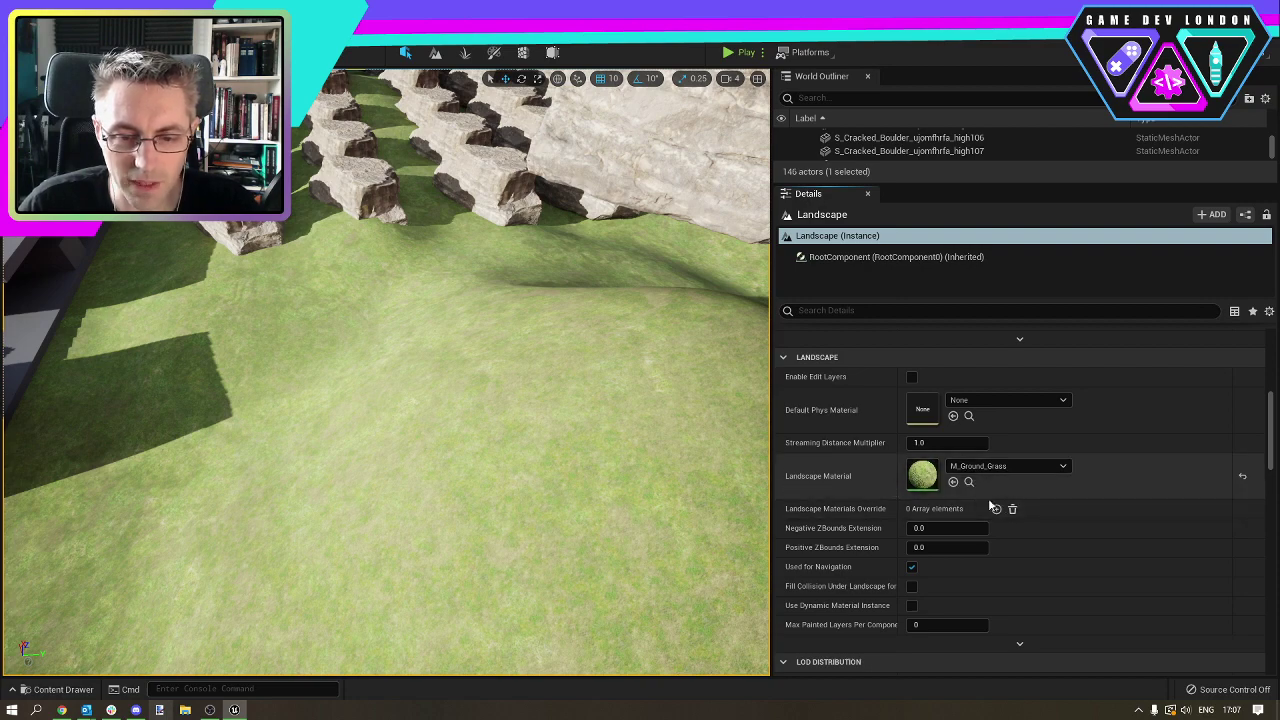
pyautogui.scroll(-3, 1014, 504)
pyautogui.scroll(2, 1016, 506)
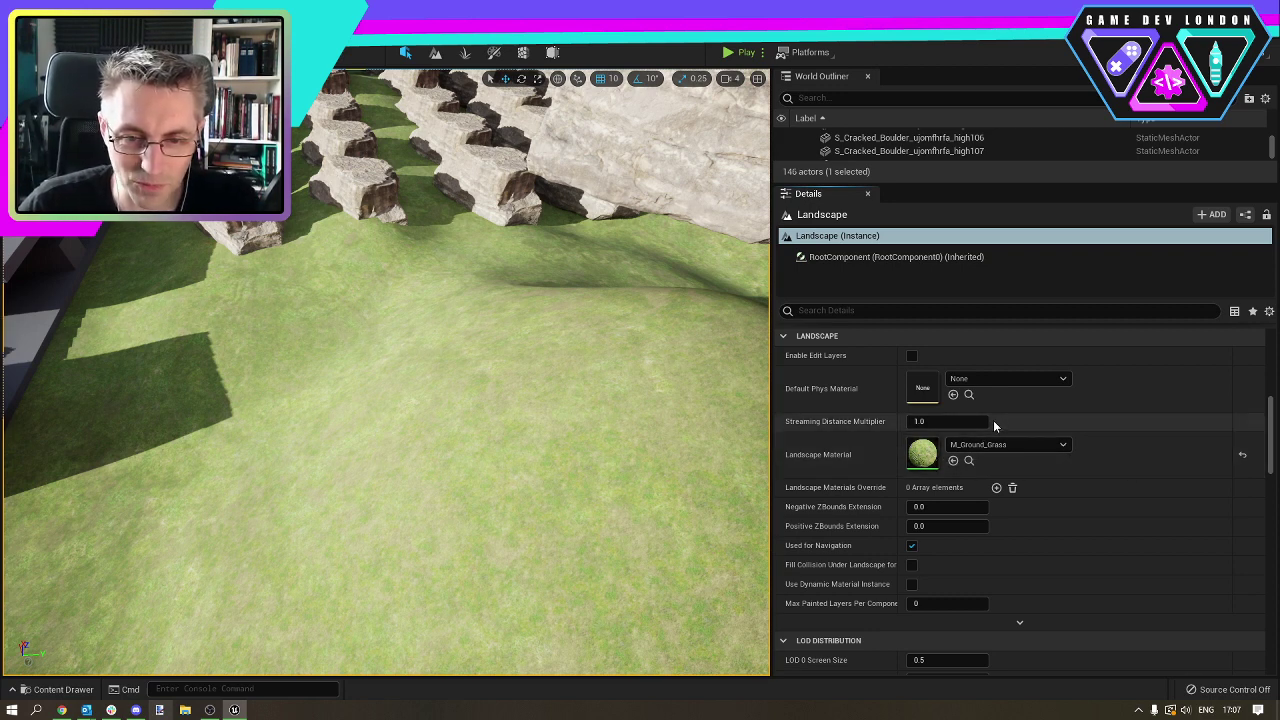
pyautogui.click(911, 358)
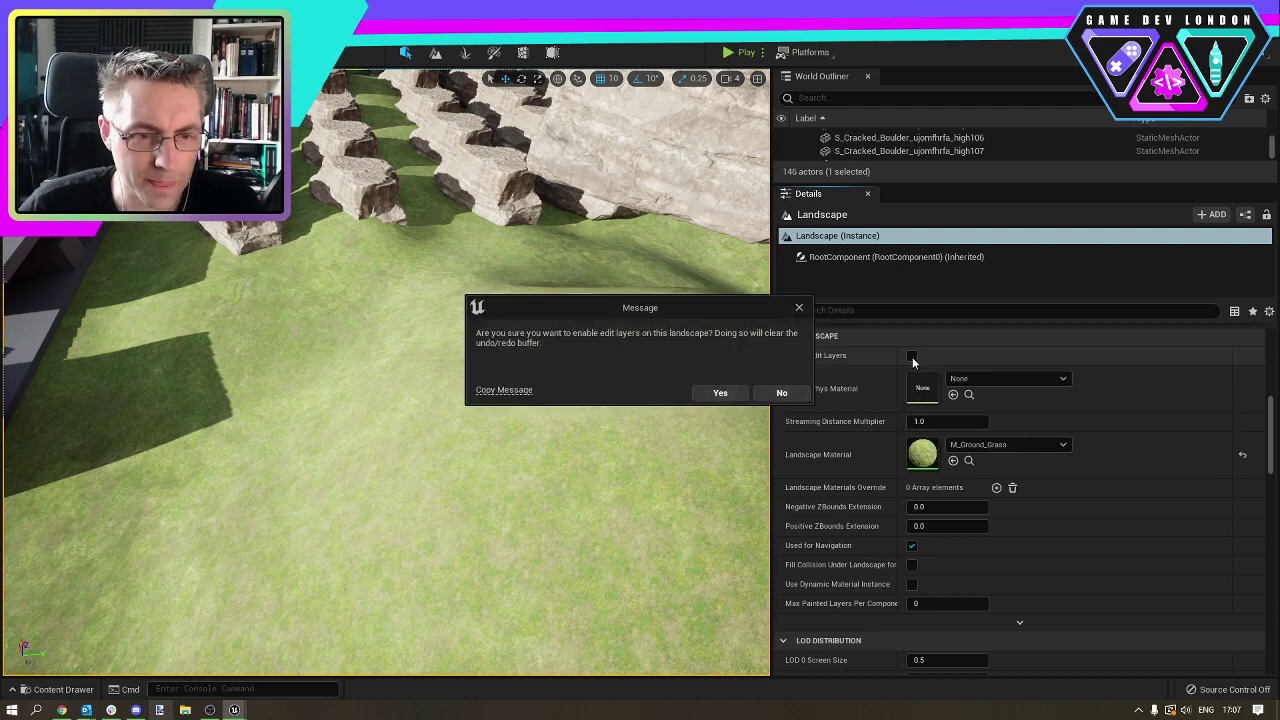
pyautogui.click(718, 392)
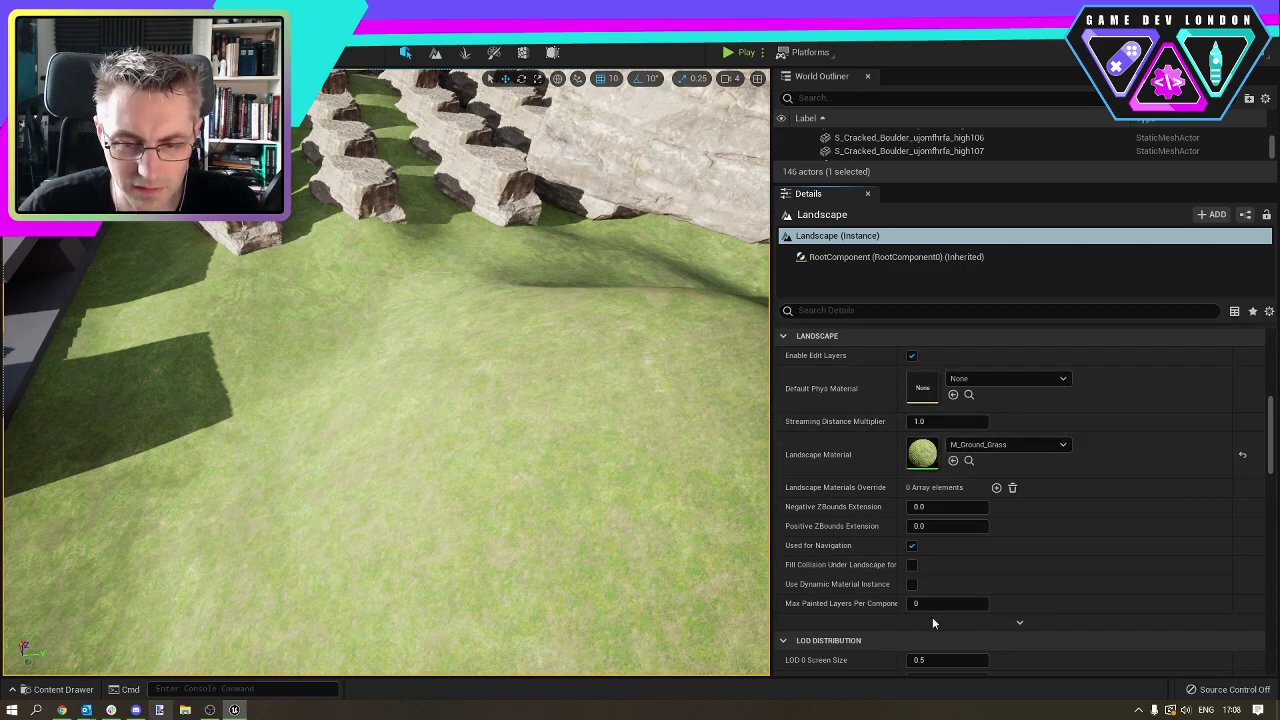
# Reveal the landscape's advanced settings and change its landscape material to M_Ground_Gravel.
pyautogui.click(990, 624)
pyautogui.scroll(-3, 1067, 497)
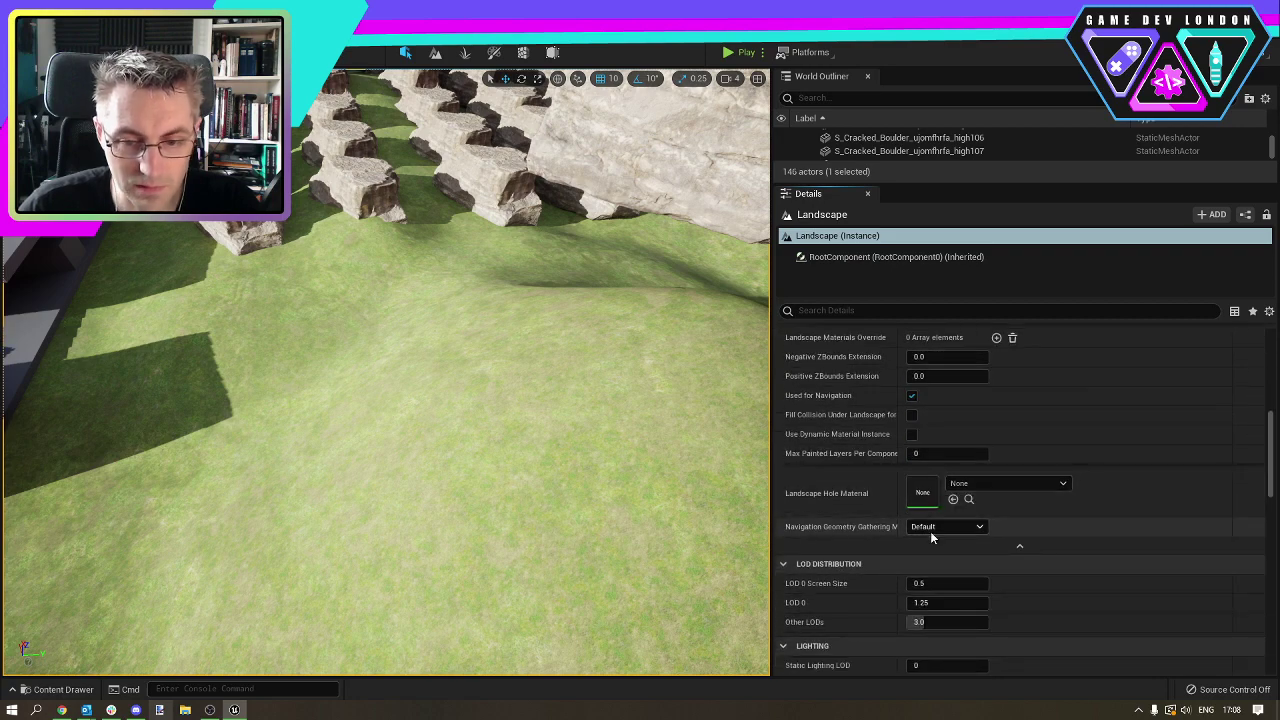
pyautogui.scroll(3, 938, 441)
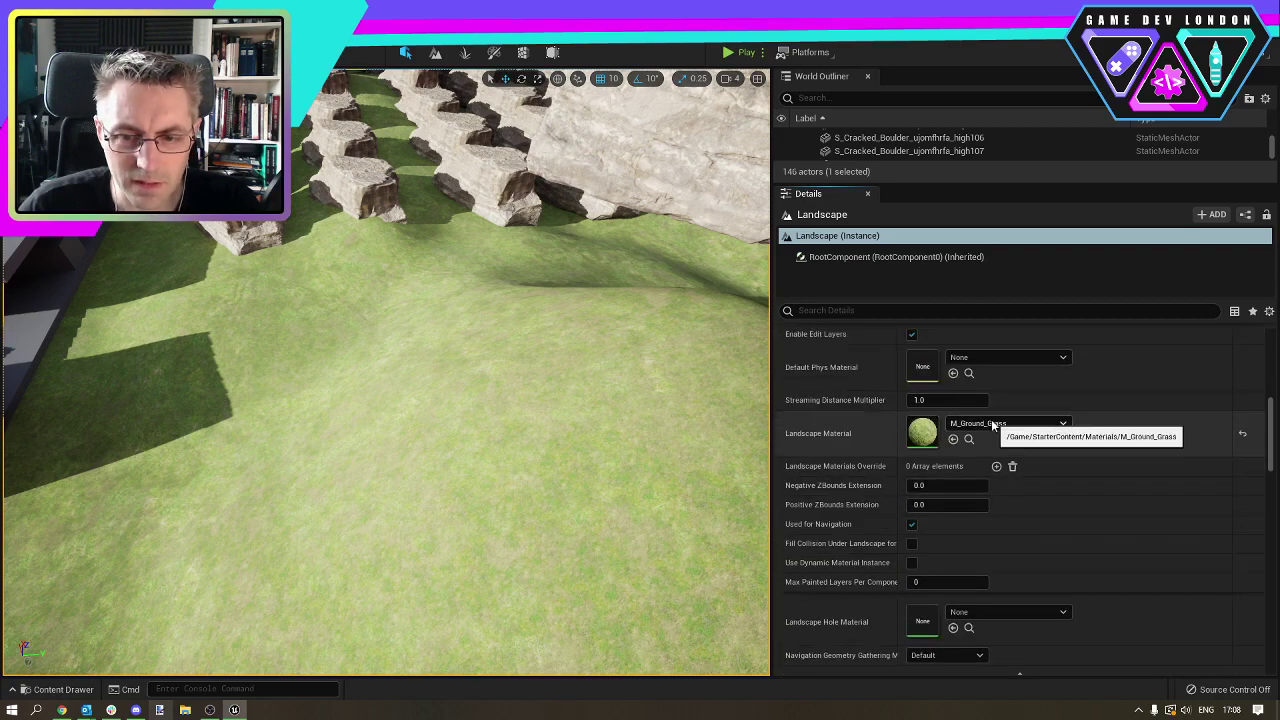
pyautogui.click(993, 424)
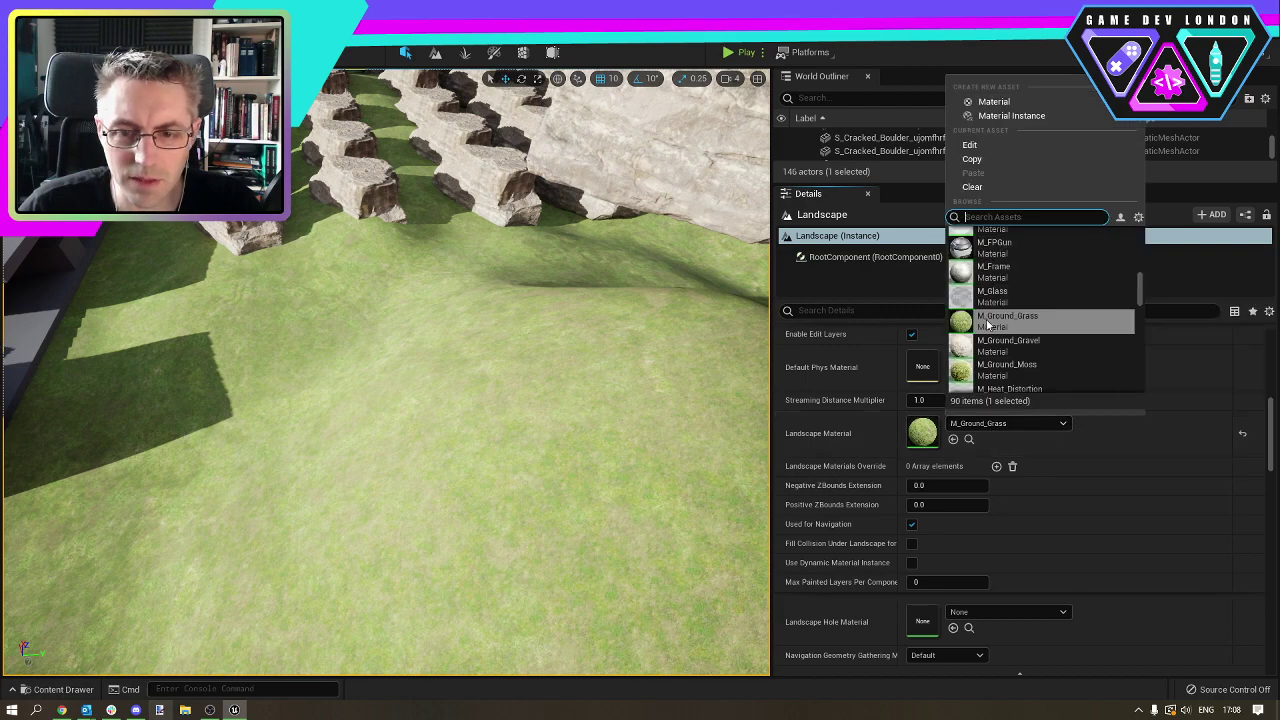
pyautogui.click(1011, 348)
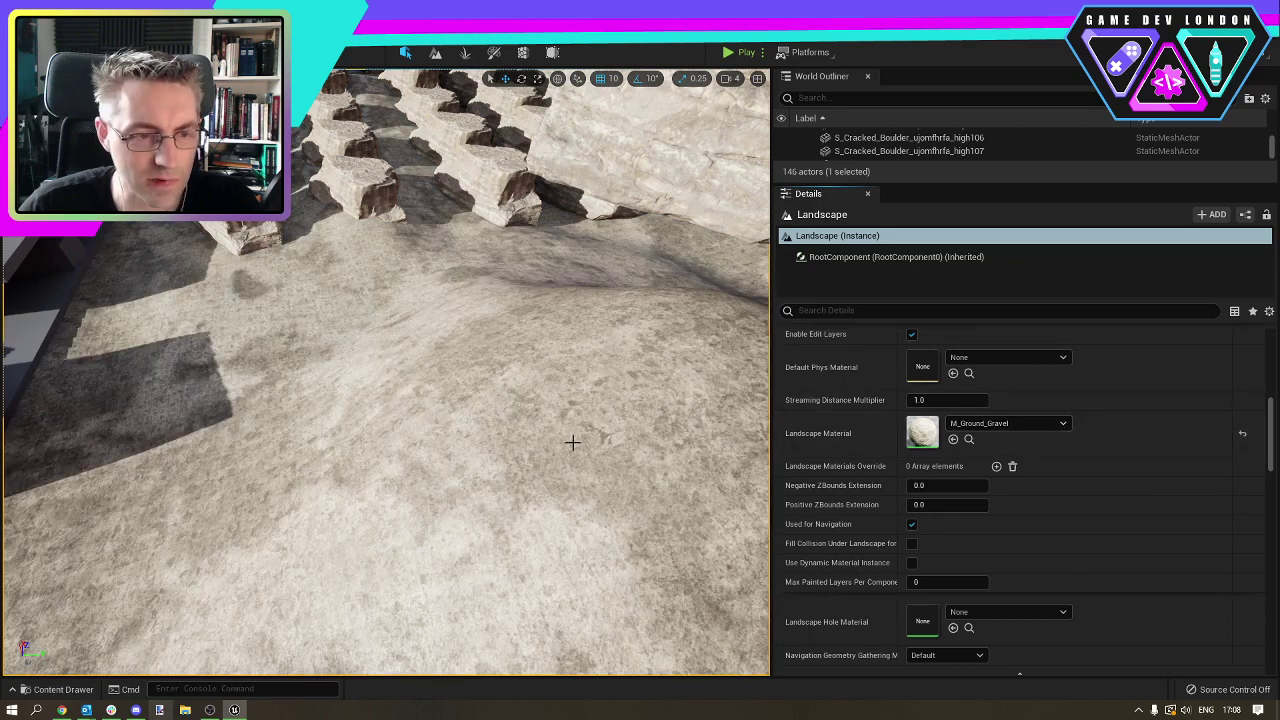
# Examine the gravel-covered landscape around the arena, boulders and large rock formations from several viewpoints.
pyautogui.moveTo(566, 462)
pyautogui.mouseDown(button='right')
pyautogui.moveTo(500, 440)
pyautogui.moveTo(400, 340)
pyautogui.moveTo(286, 376)
pyautogui.moveTo(290, 490)
pyautogui.moveTo(572, 442)
pyautogui.mouseUp(button='right')
pyautogui.moveTo(168, 607); pyautogui.dragTo(168, 607, button='right')
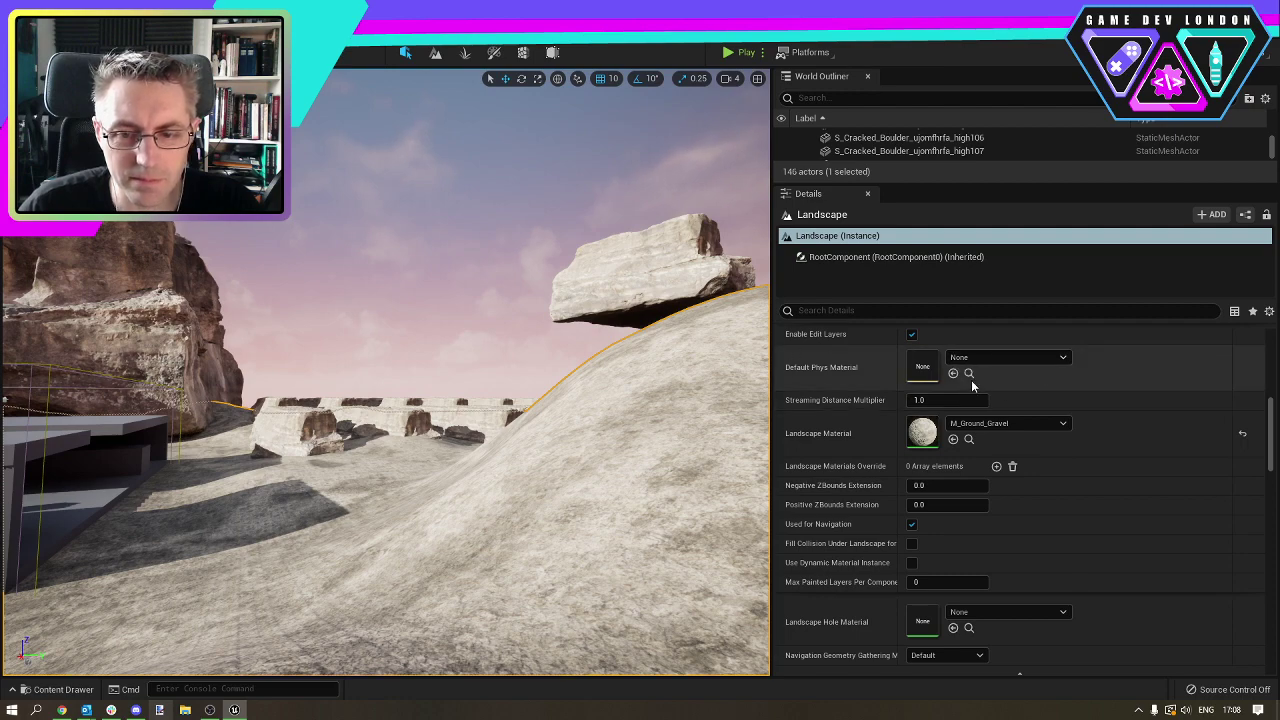
pyautogui.moveTo(600, 390); pyautogui.dragTo(442, 393, button='right')
pyautogui.press('w')
pyautogui.click(396, 472)
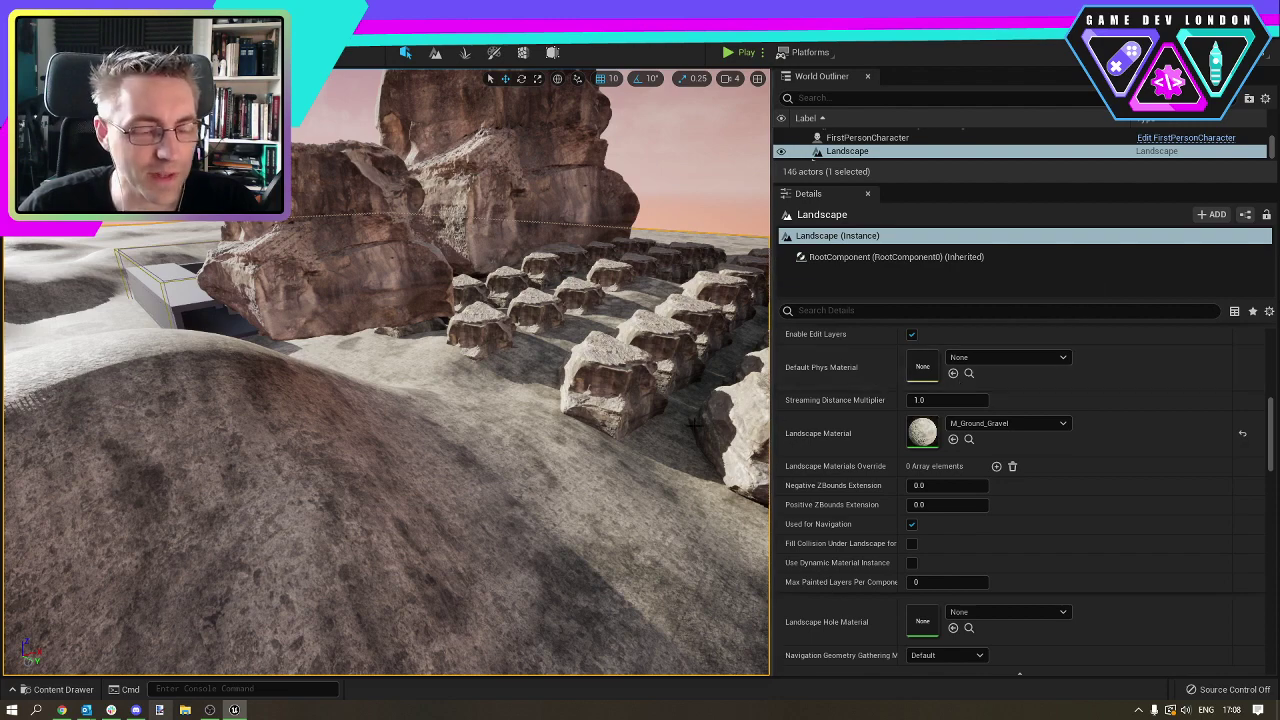
pyautogui.moveTo(695, 425); pyautogui.dragTo(685, 386, button='right')
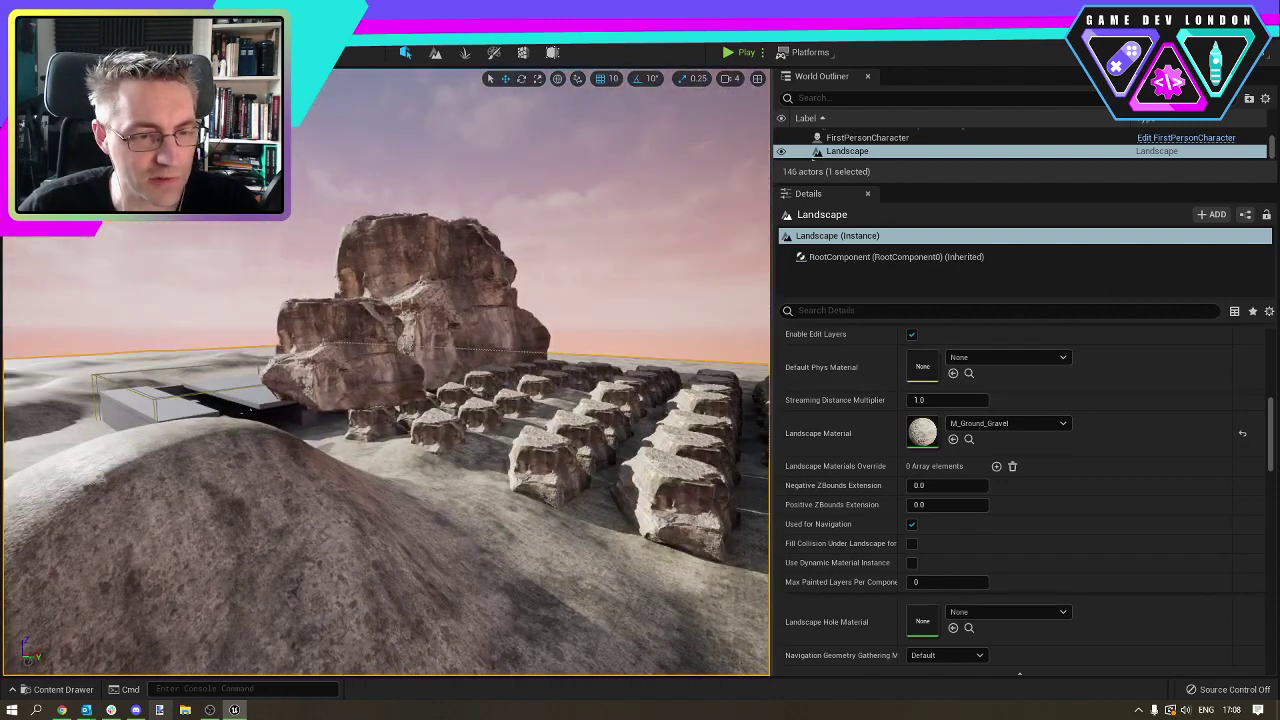
pyautogui.moveTo(460, 398); pyautogui.dragTo(376, 386, button='right')
pyautogui.press('w')
pyautogui.moveTo(570, 410); pyautogui.dragTo(550, 408, button='right')
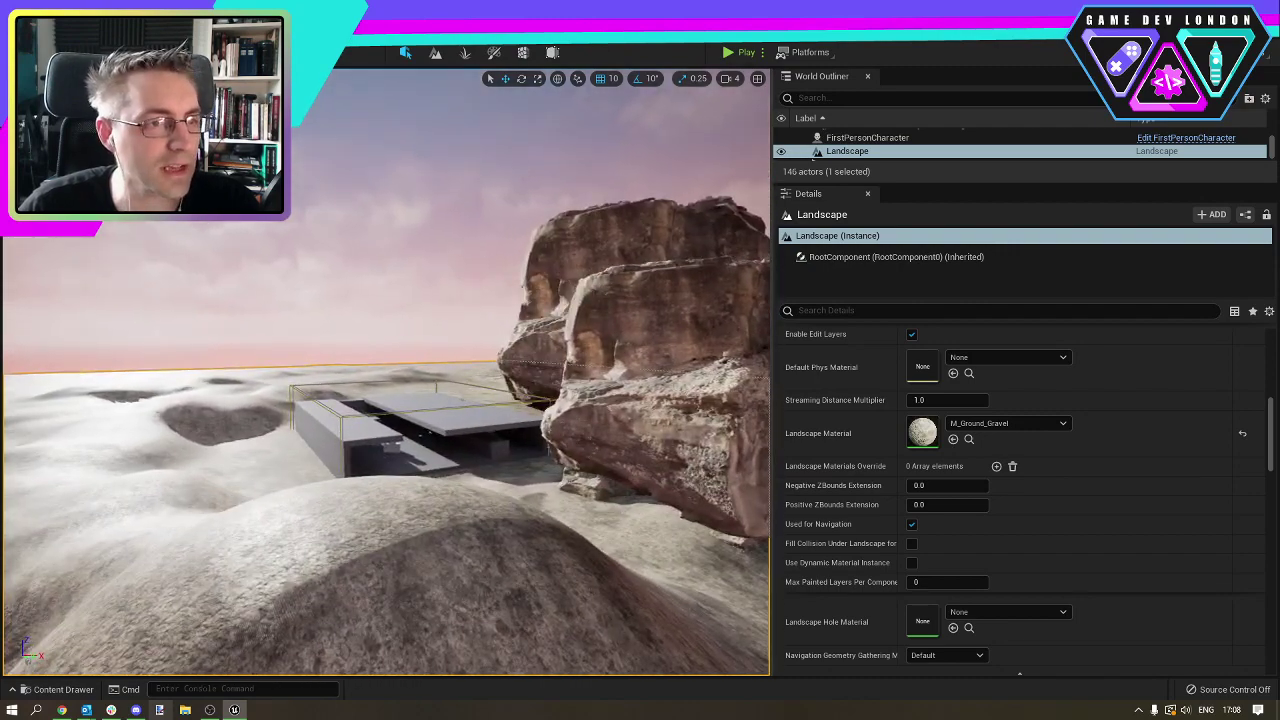
# Open the Quixel Bridge asset library and maximize its window.
pyautogui.click(160, 13)
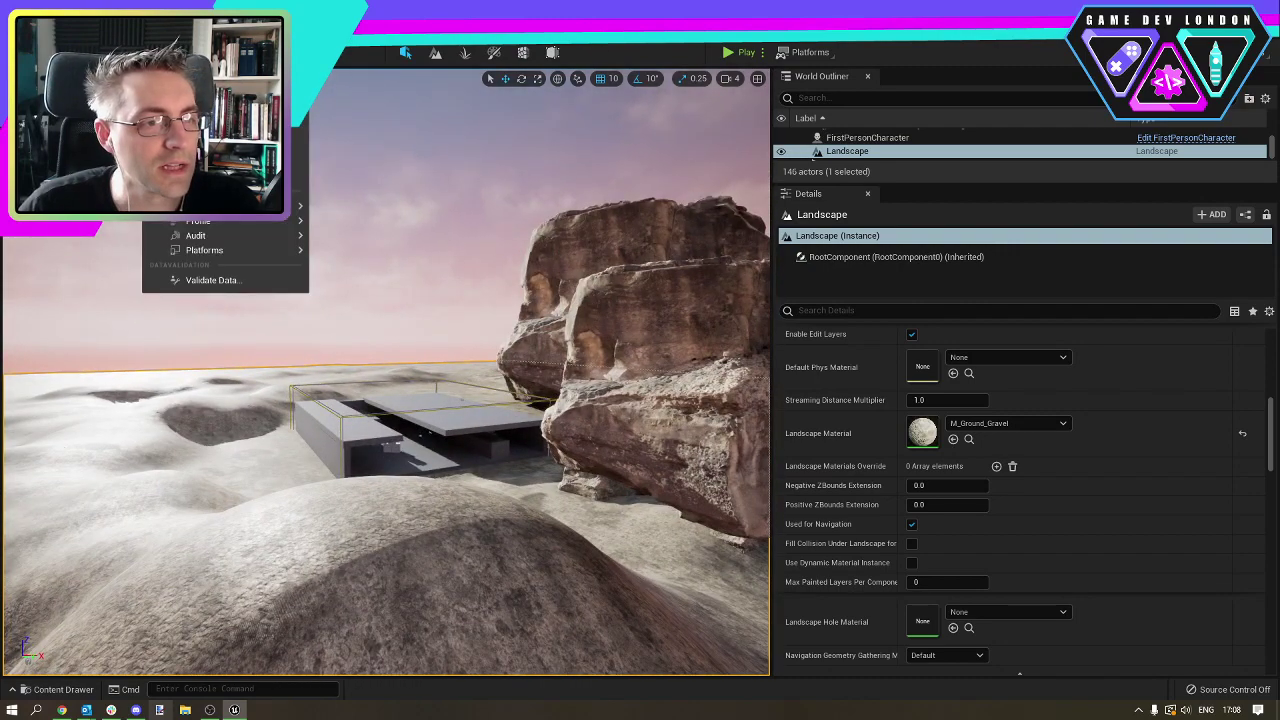
pyautogui.moveTo(193, 13)
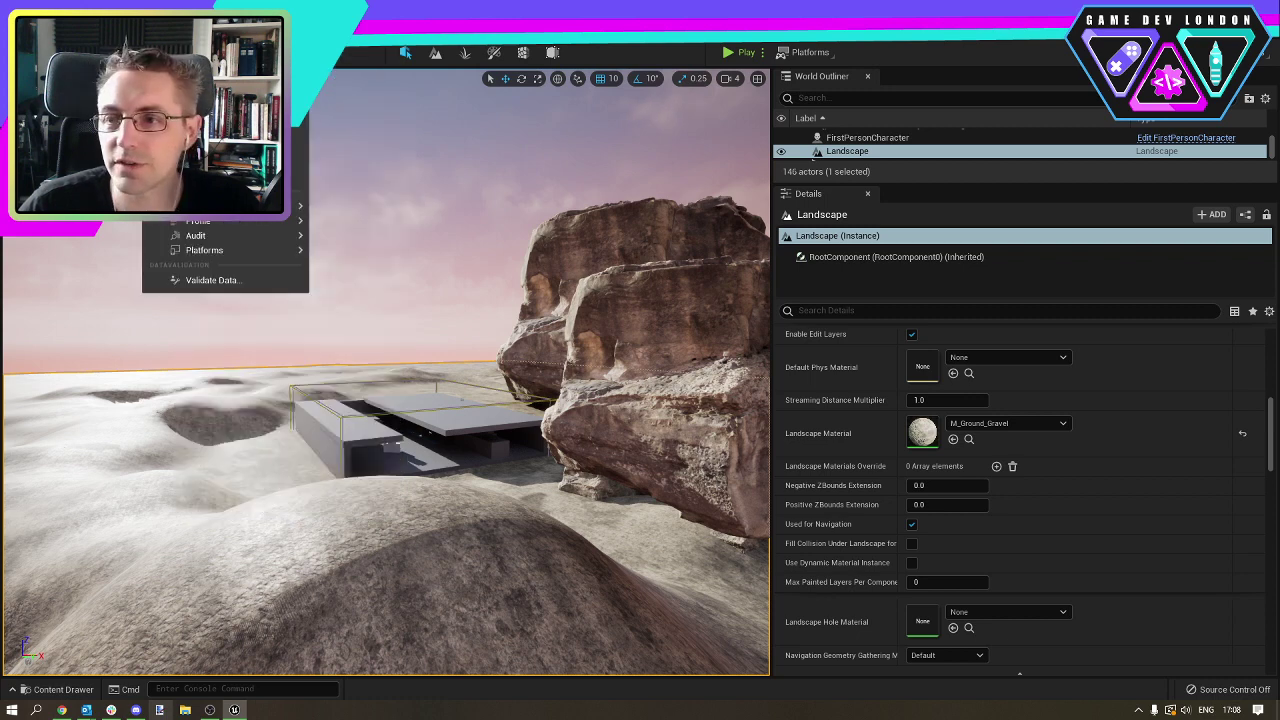
pyautogui.moveTo(118, 36)
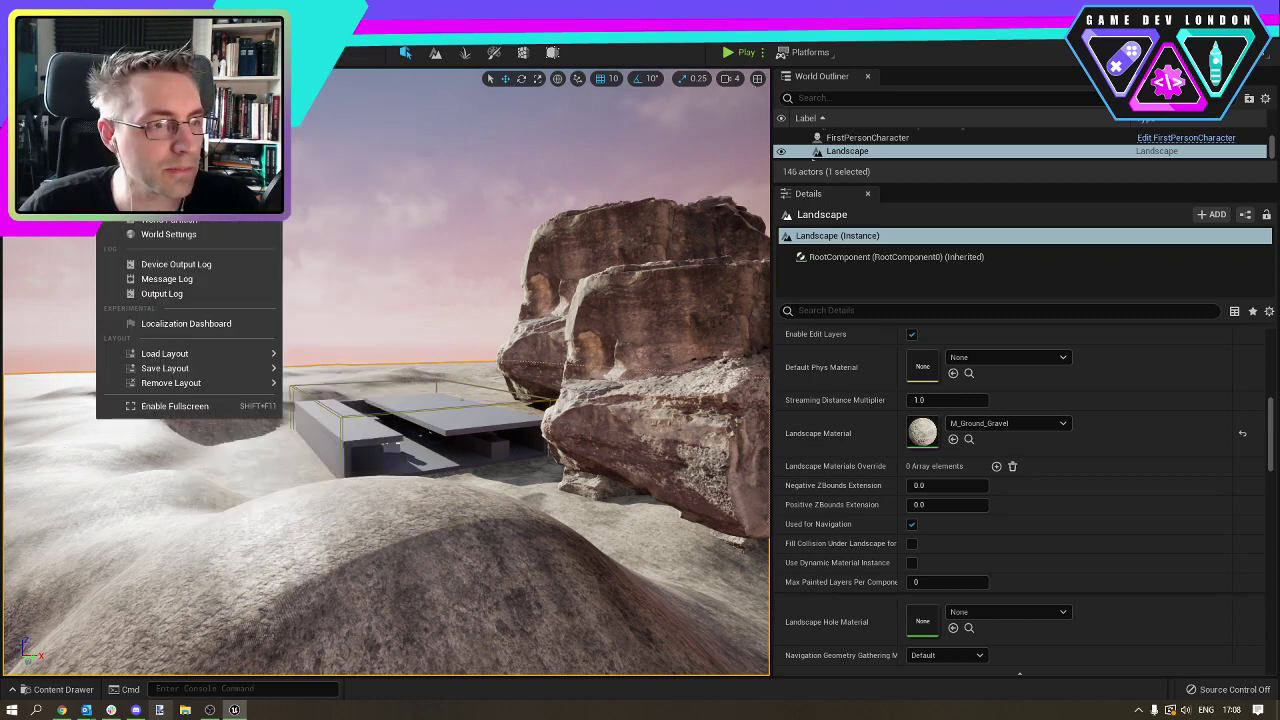
pyautogui.moveTo(165, 48)
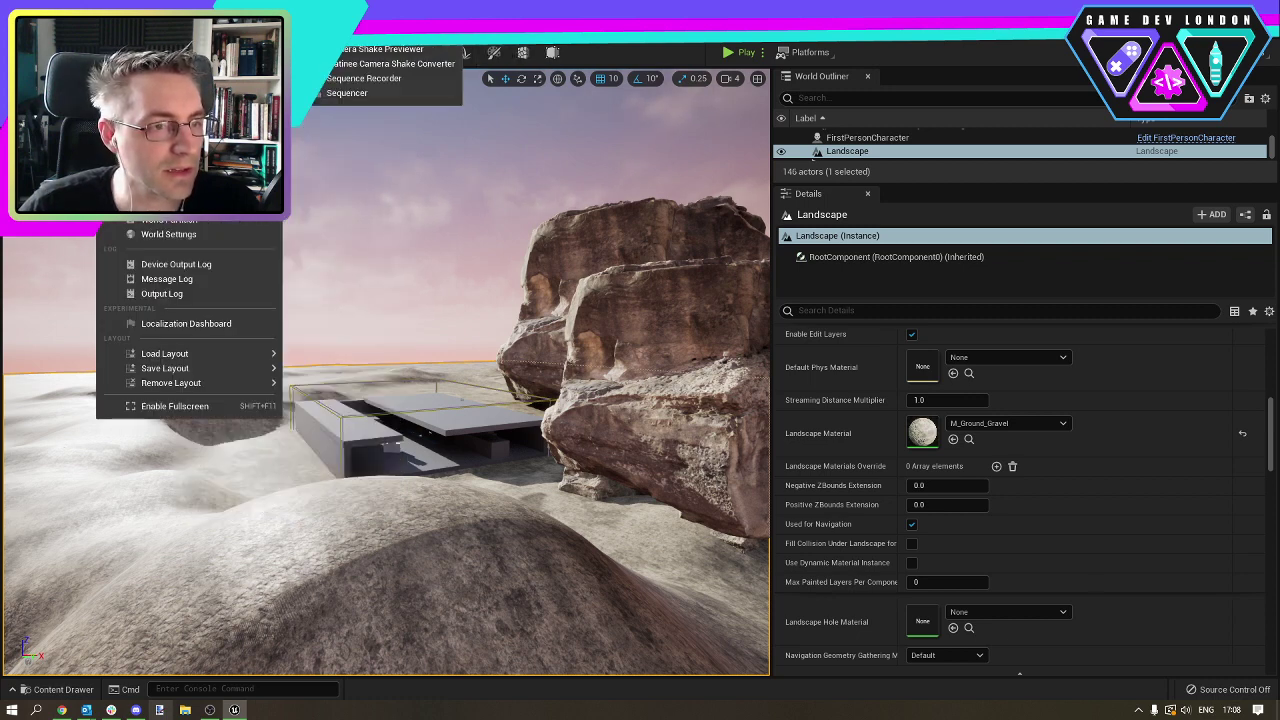
pyautogui.moveTo(200, 63)
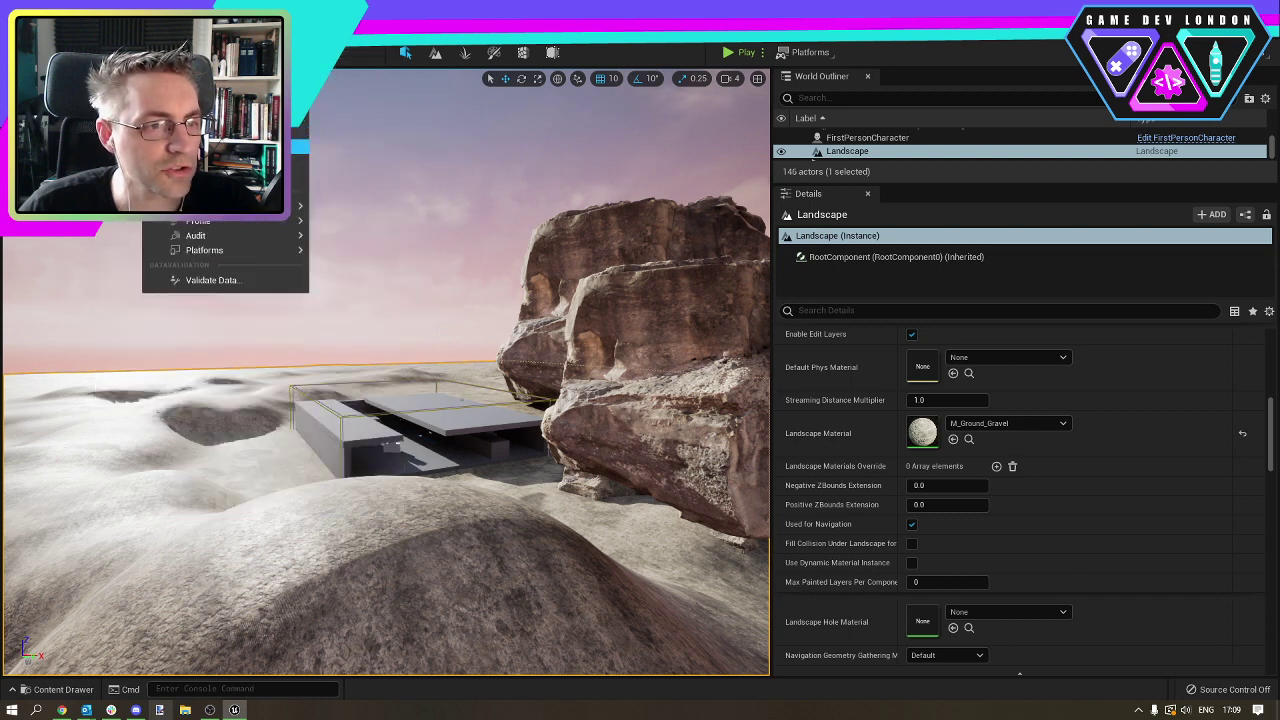
pyautogui.moveTo(260, 205)
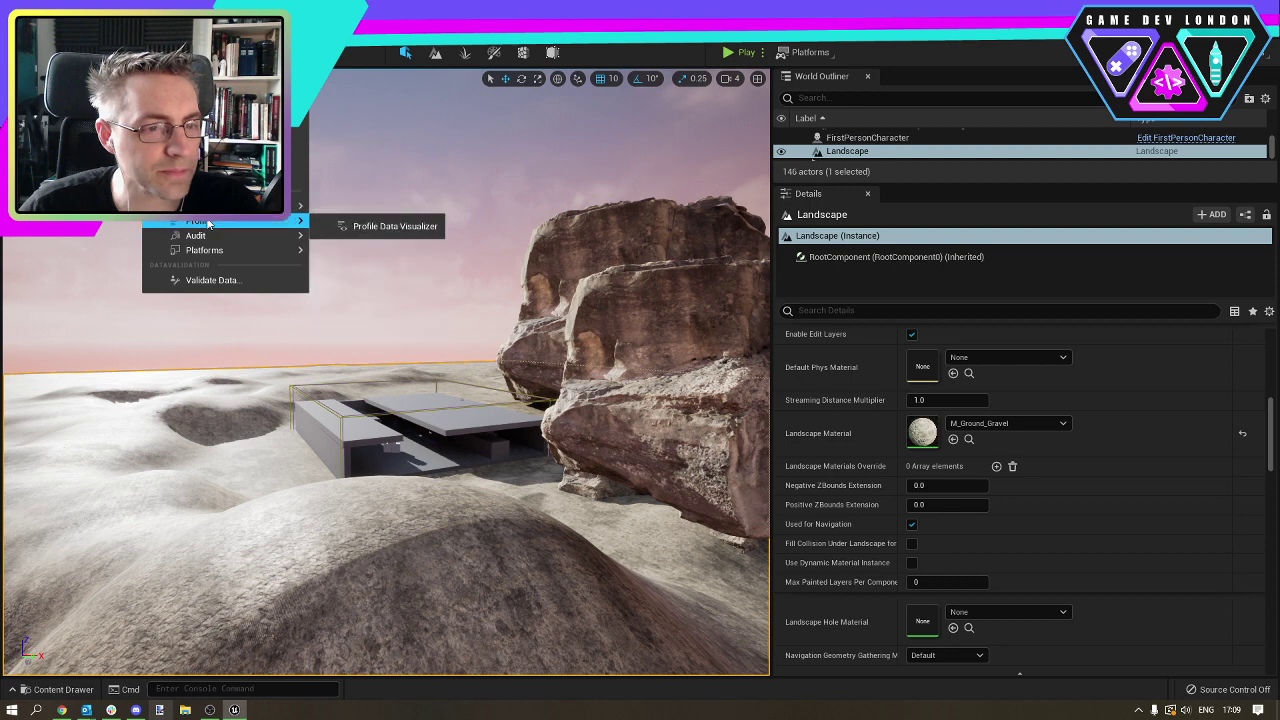
pyautogui.moveTo(203, 240)
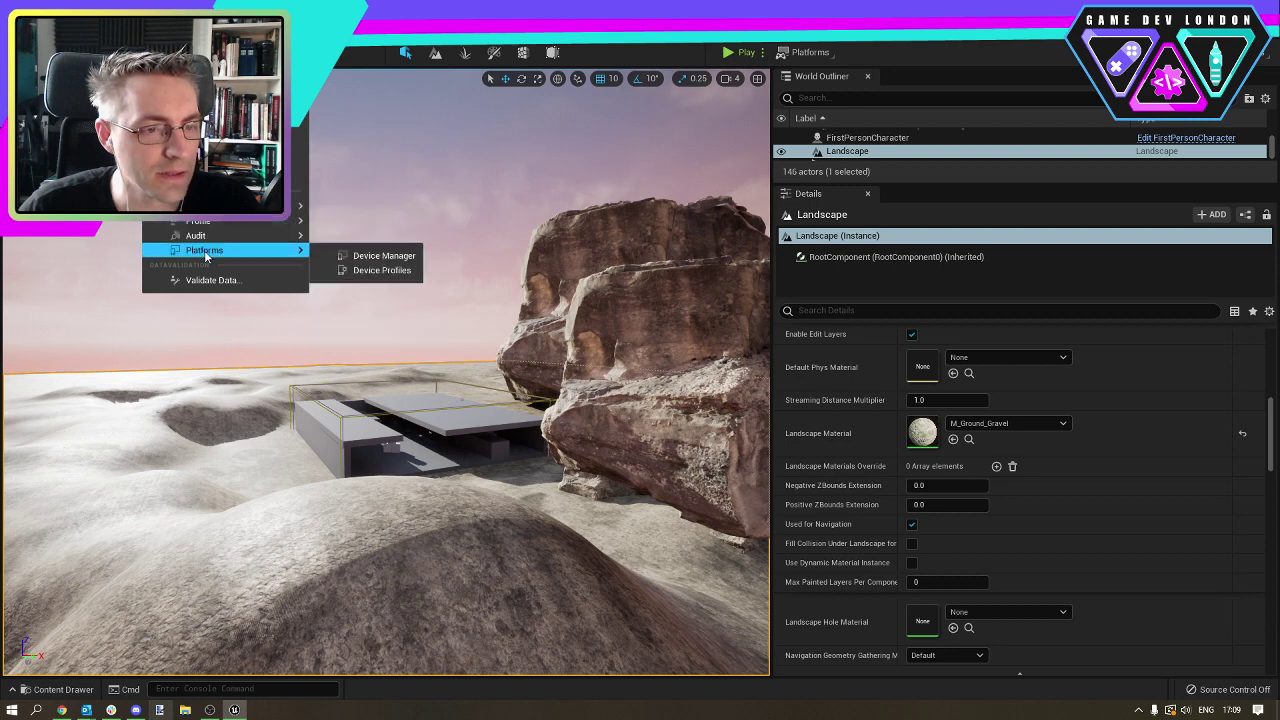
pyautogui.moveTo(78, 13)
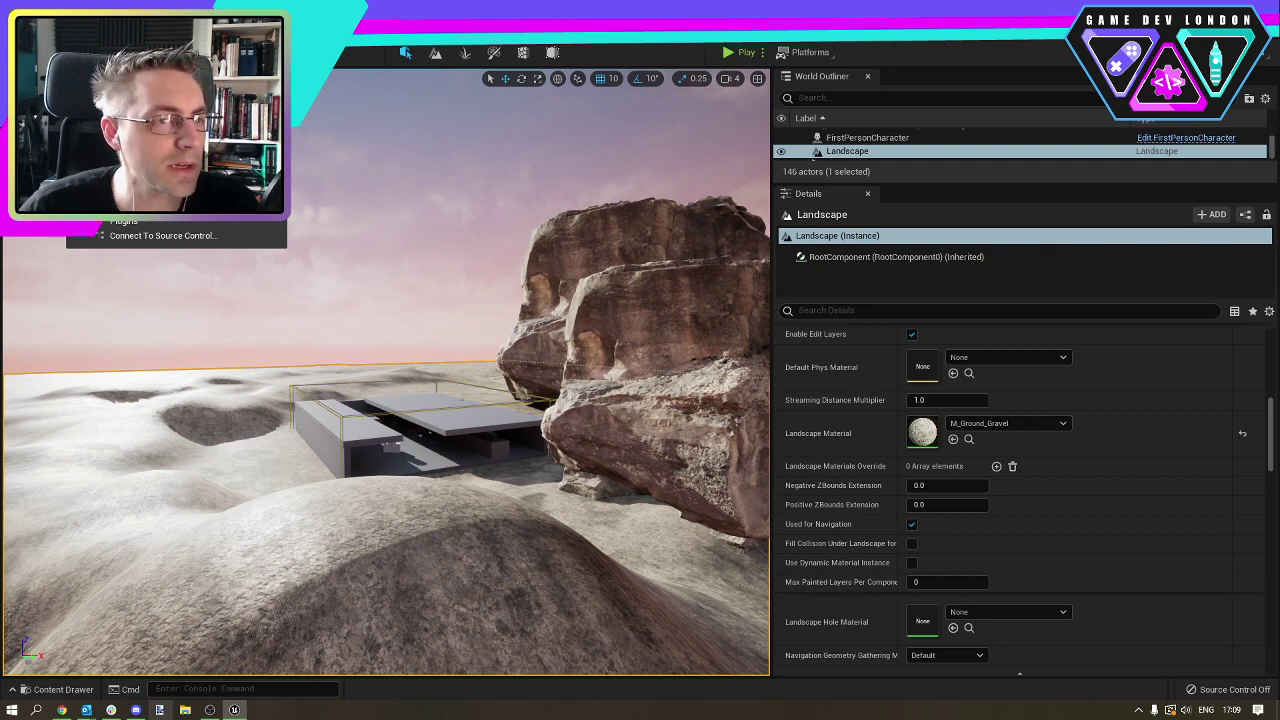
pyautogui.moveTo(56, 35)
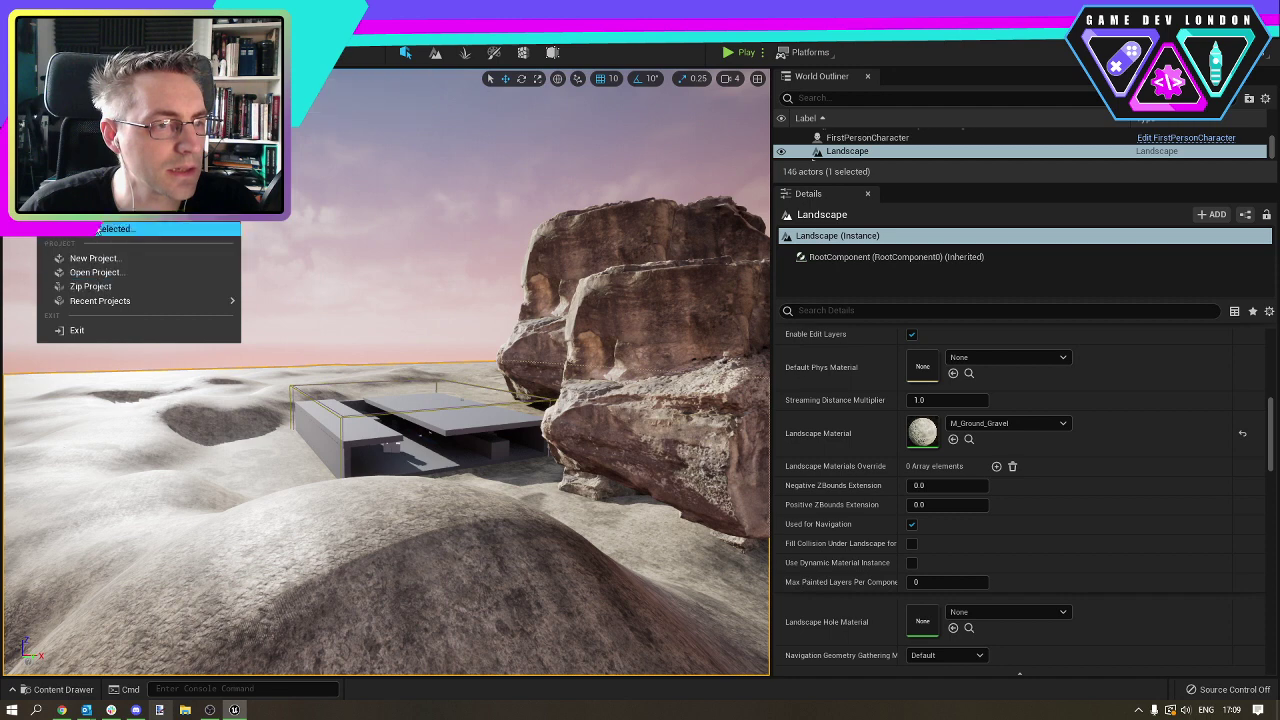
pyautogui.moveTo(130, 101)
pyautogui.click(282, 105)
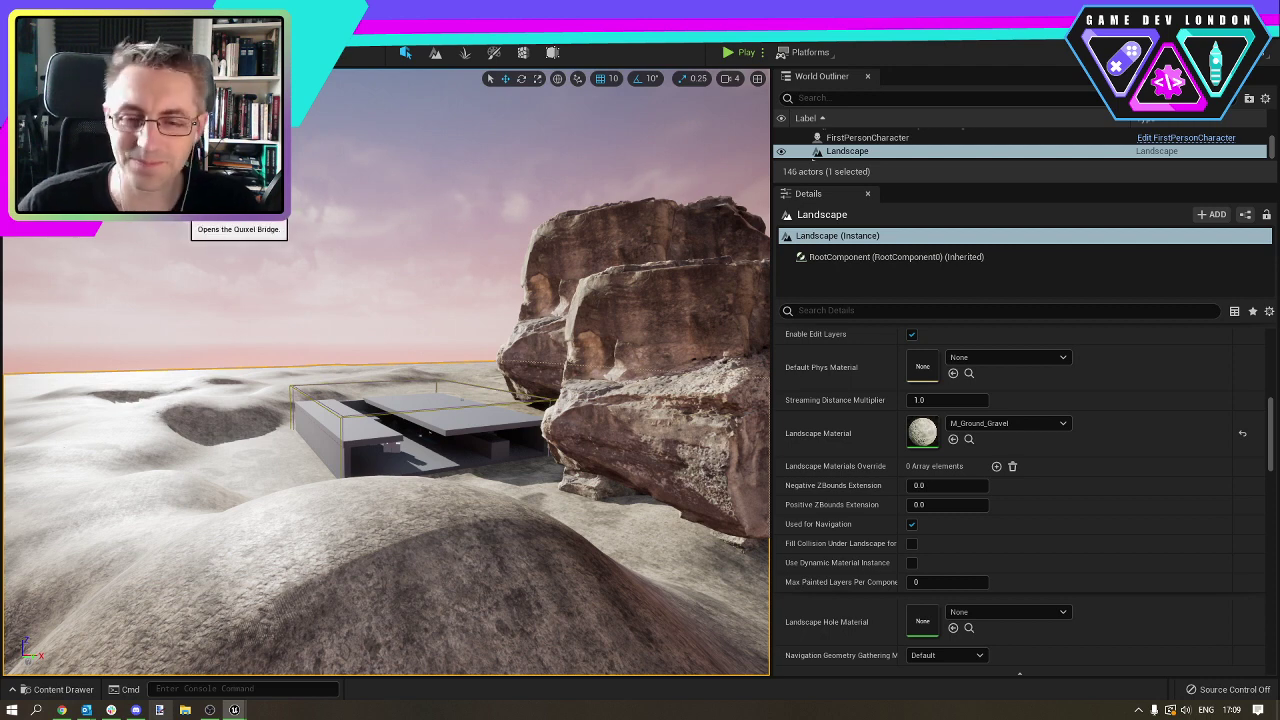
pyautogui.click(183, 209)
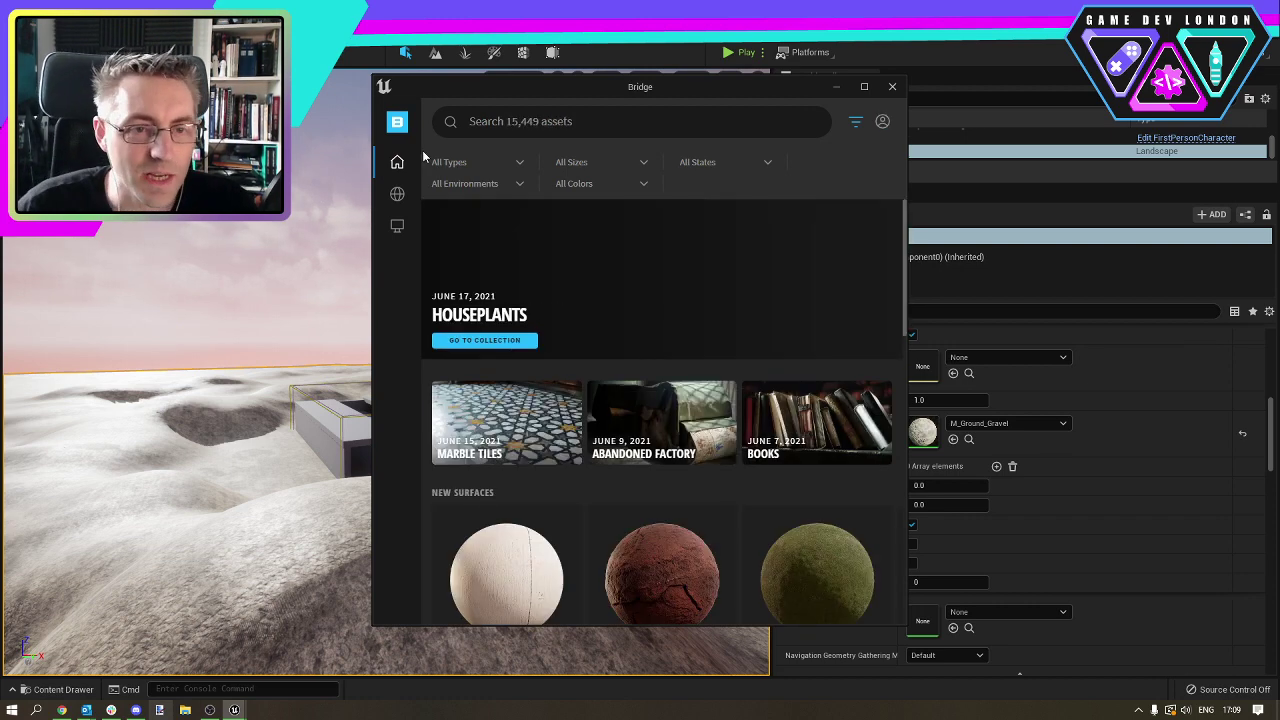
pyautogui.click(864, 88)
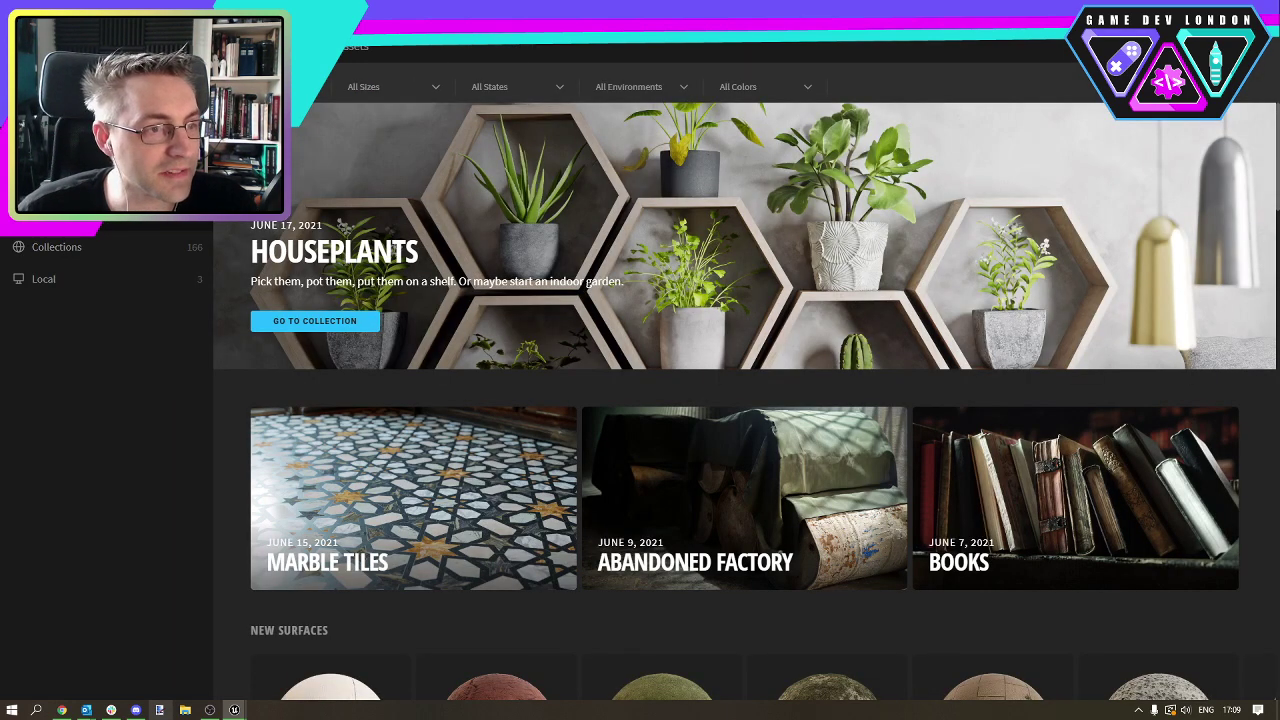
# Browse Bridge's new 3D models, 3D plants and collections, and move its restored window away from the level editor.
pyautogui.scroll(-6, 694, 319)
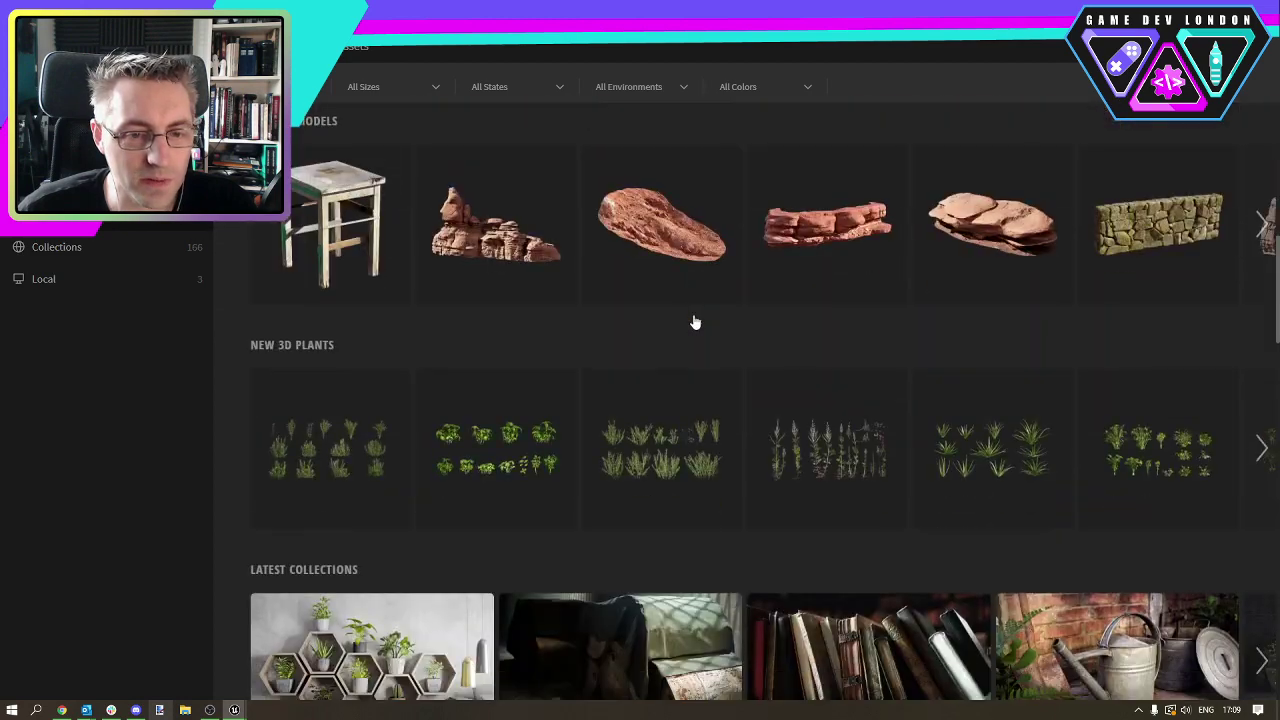
pyautogui.scroll(2, 694, 316)
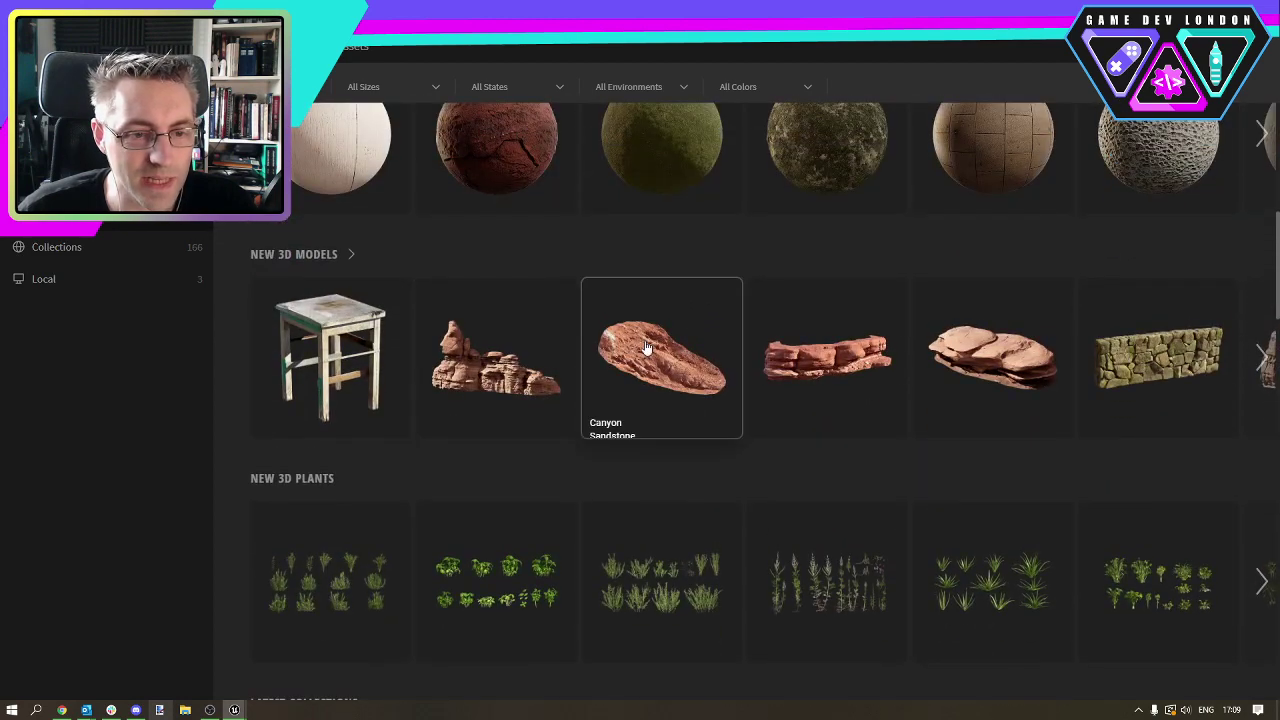
pyautogui.scroll(-4, 670, 402)
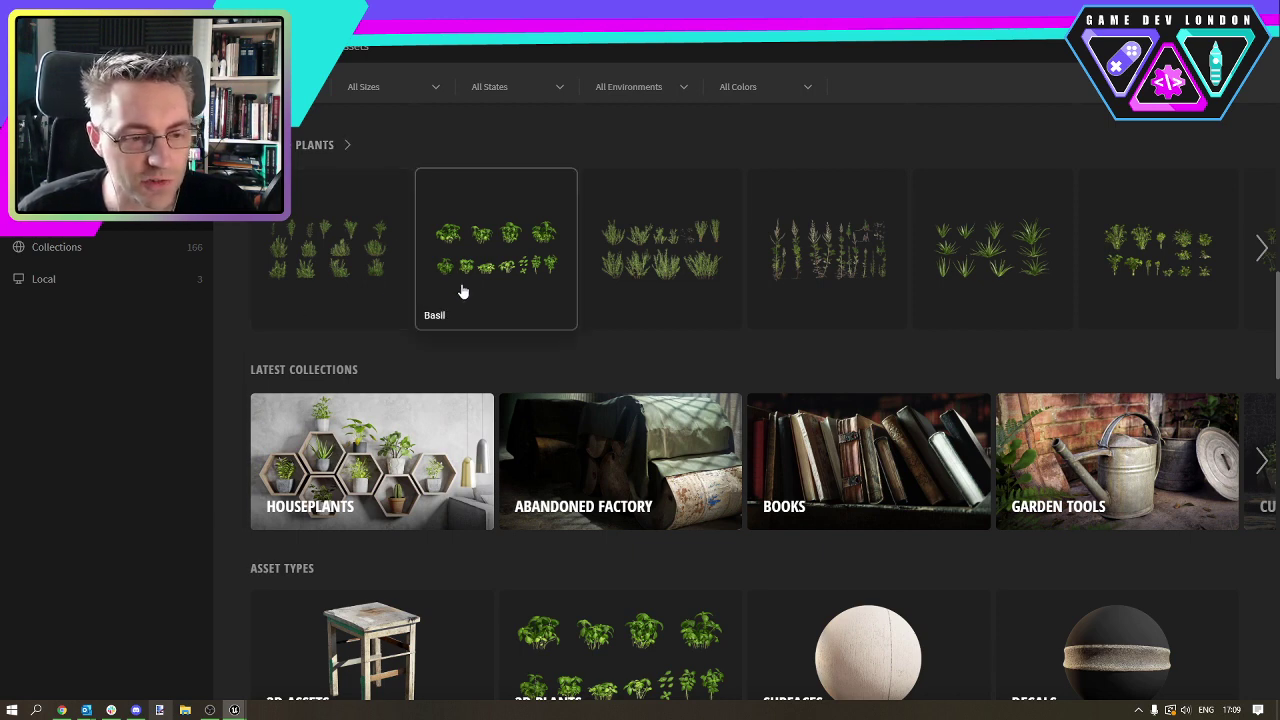
pyautogui.click(1237, 10)
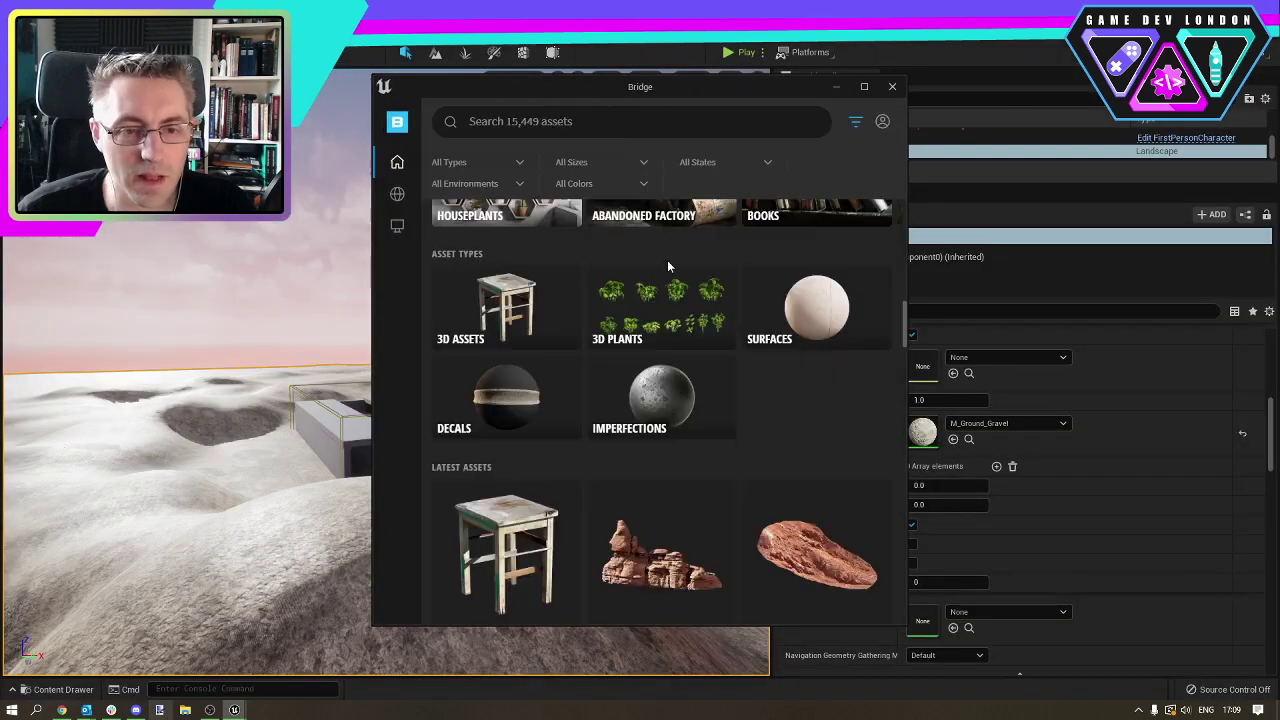
pyautogui.moveTo(566, 92); pyautogui.dragTo(1279, 110)
# Change the landscape's material to M_Ground_Grass.
pyautogui.moveTo(495, 361); pyautogui.dragTo(623, 409, button='right')
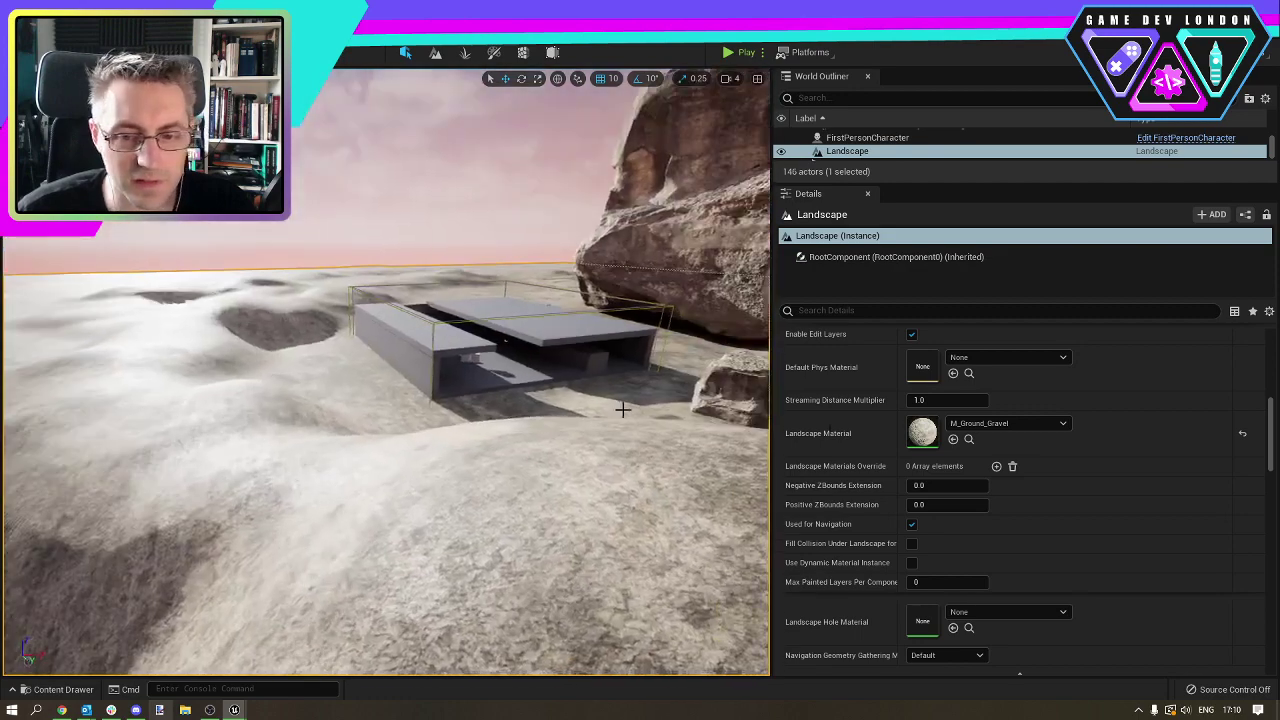
pyautogui.click(1060, 424)
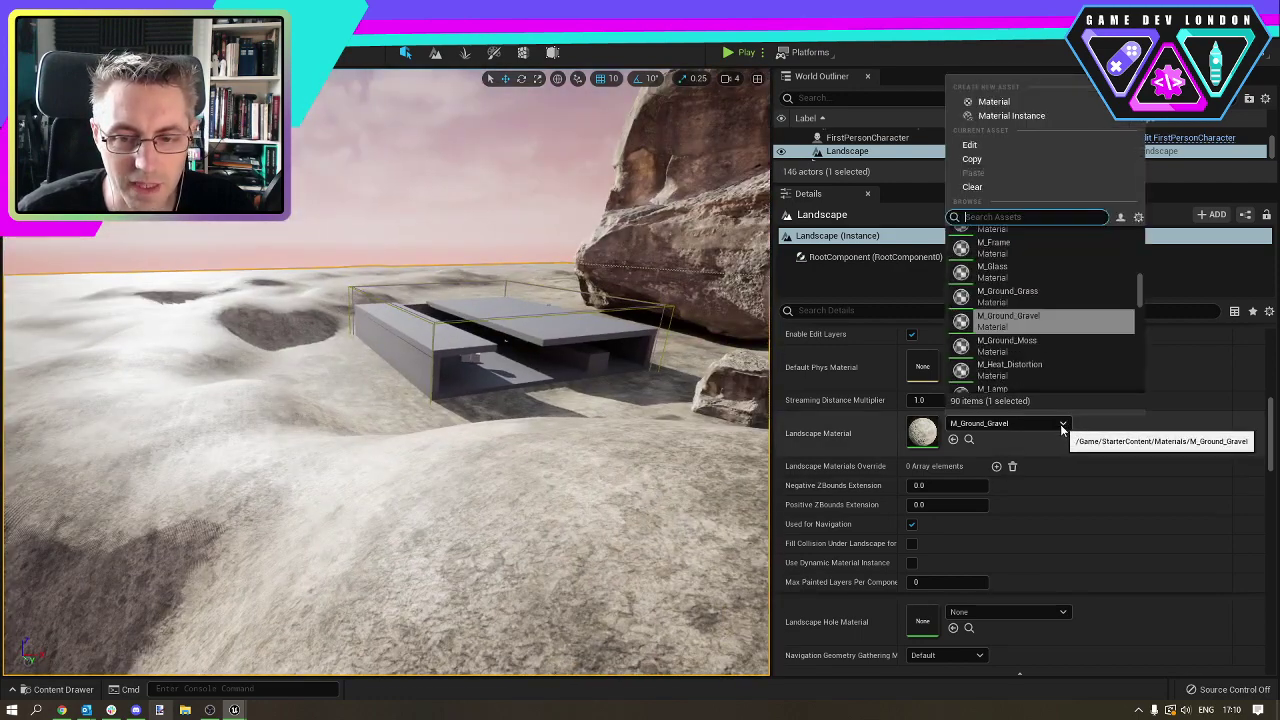
pyautogui.click(1028, 296)
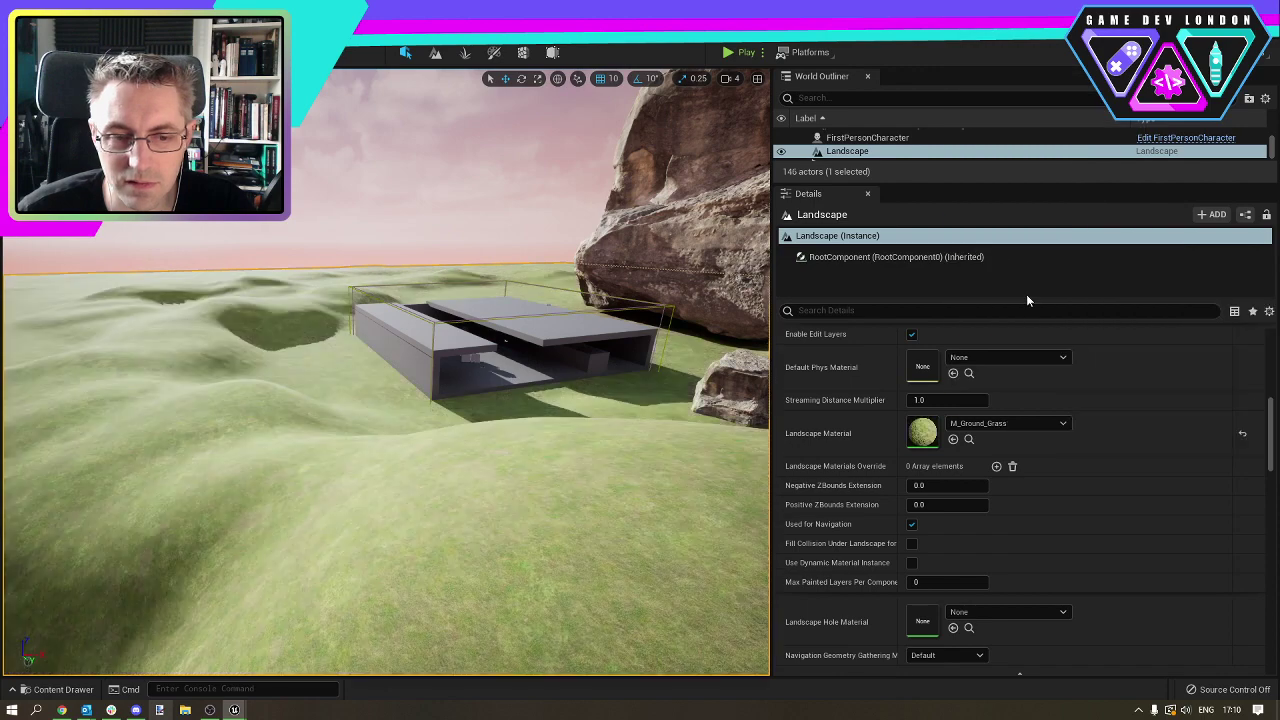
pyautogui.rightClick(863, 434)
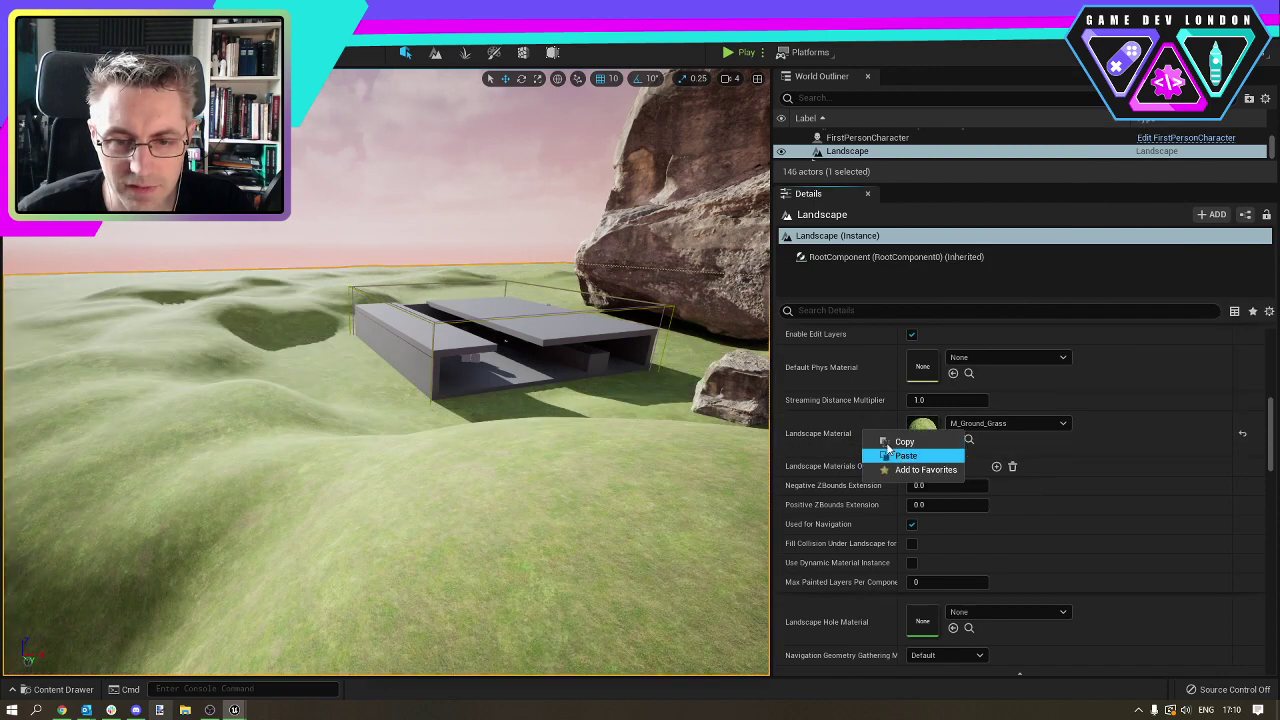
pyautogui.click(1033, 288)
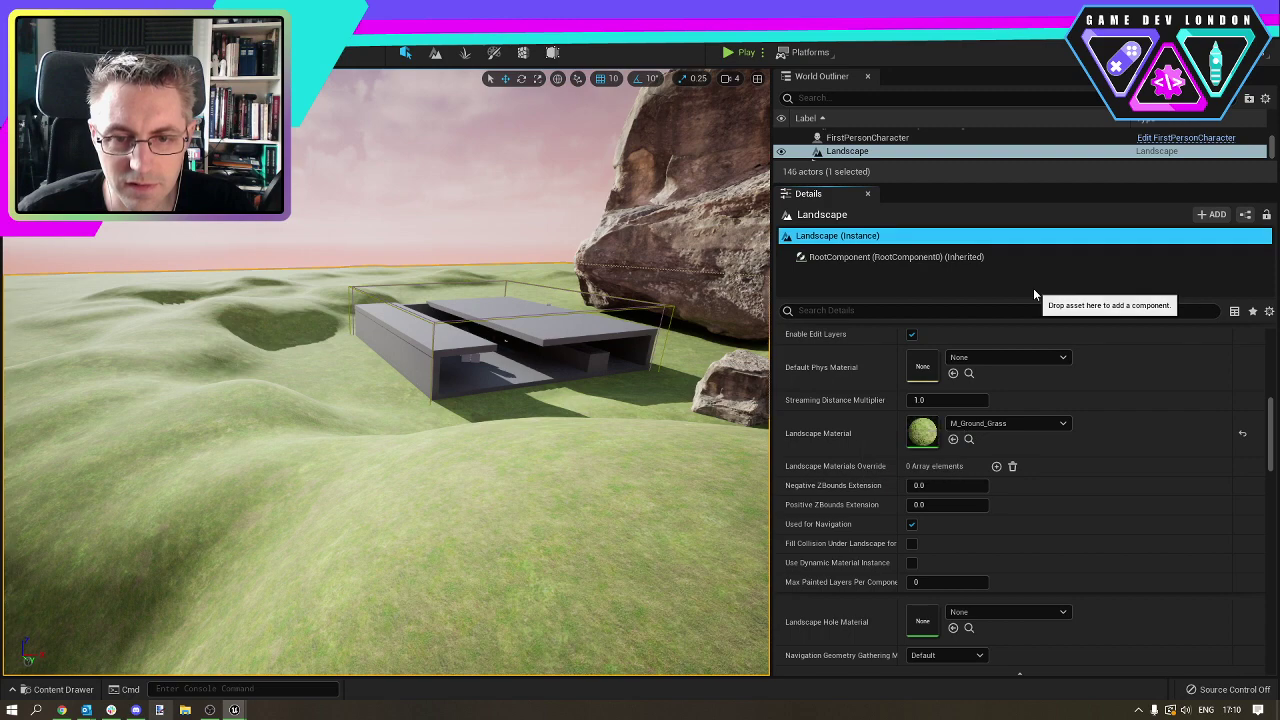
# Inspect the landscape's root component settings, collapsing the Transform, Rendering, Tags, Activation and Cooking categories.
pyautogui.click(878, 257)
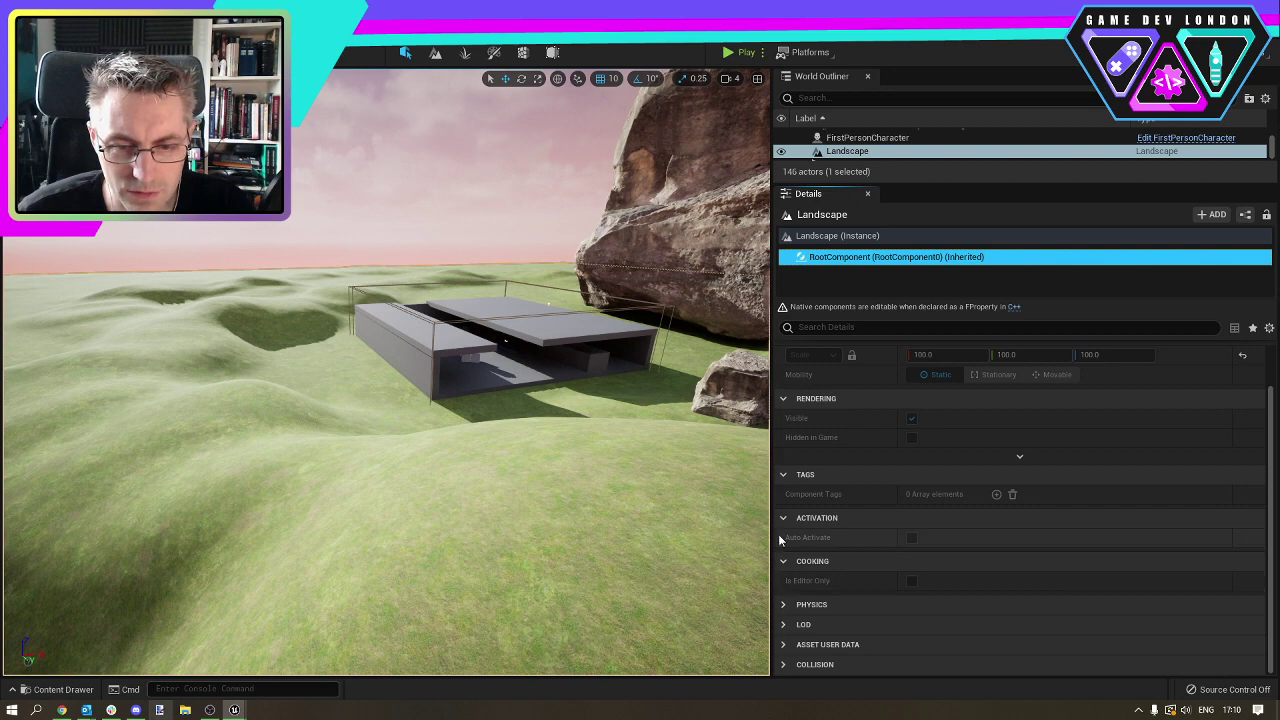
pyautogui.click(1015, 456)
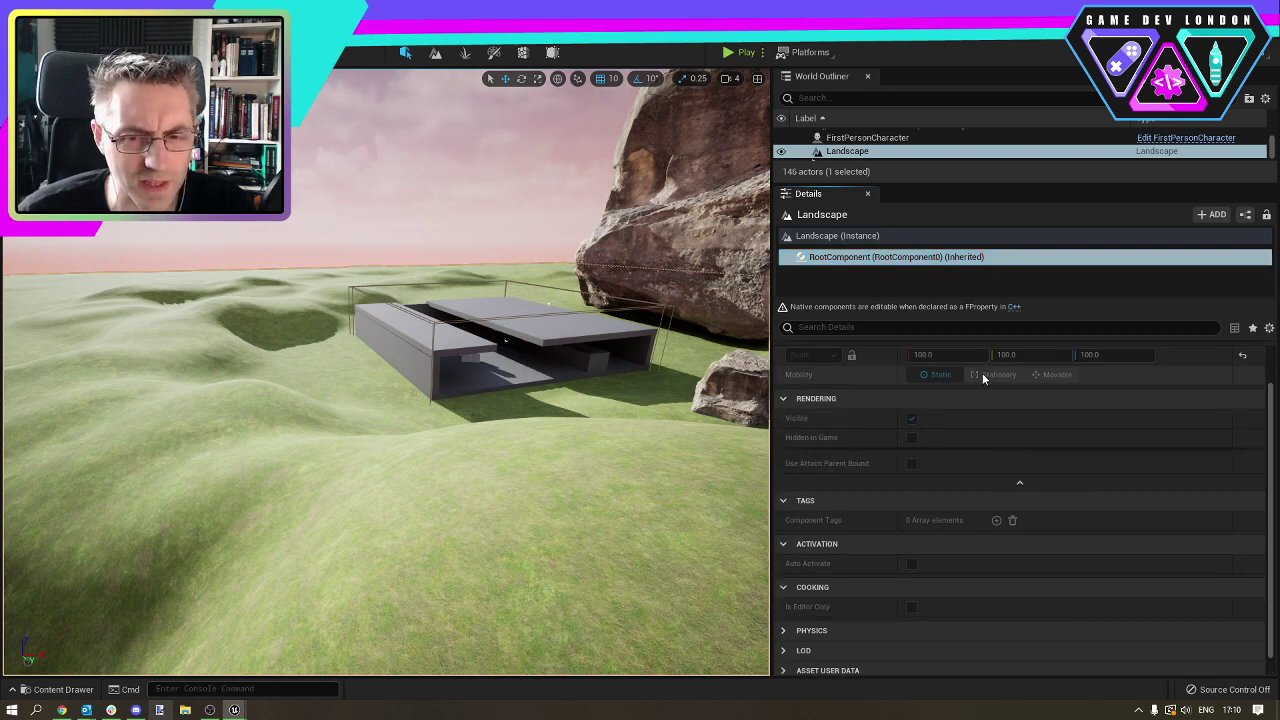
pyautogui.scroll(2, 975, 371)
pyautogui.click(783, 355)
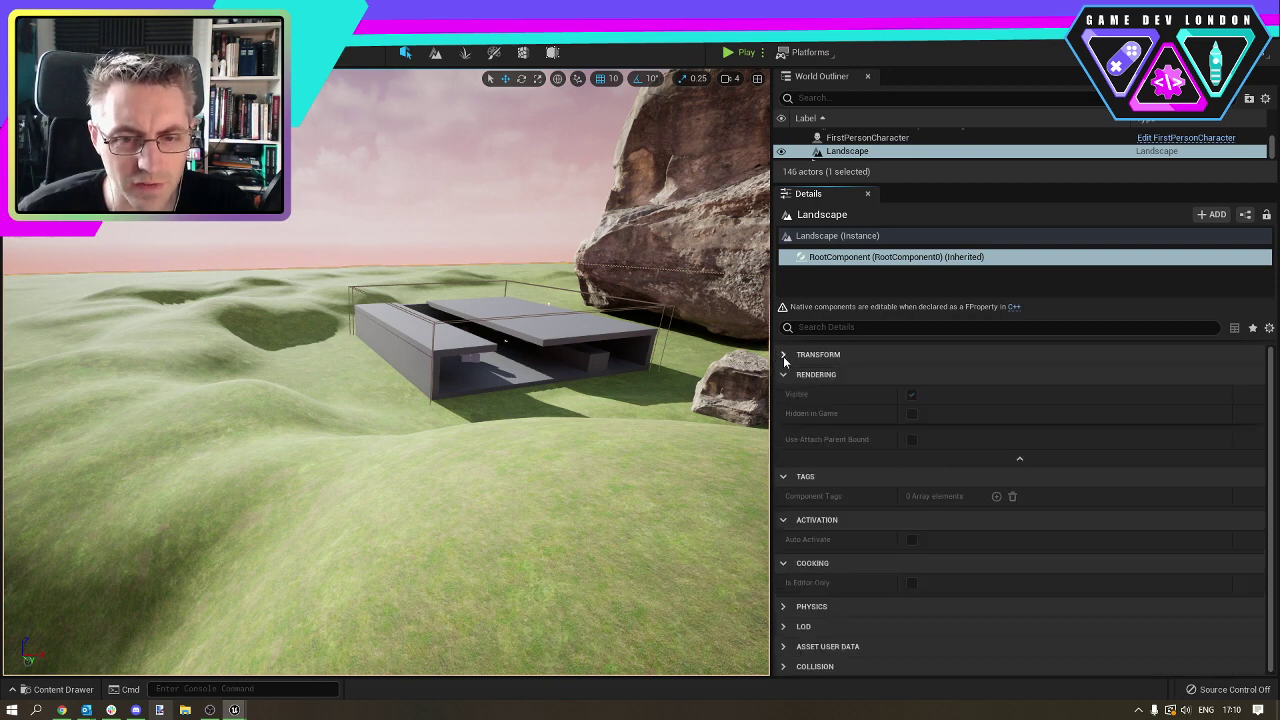
pyautogui.click(783, 376)
pyautogui.click(784, 395)
pyautogui.click(784, 415)
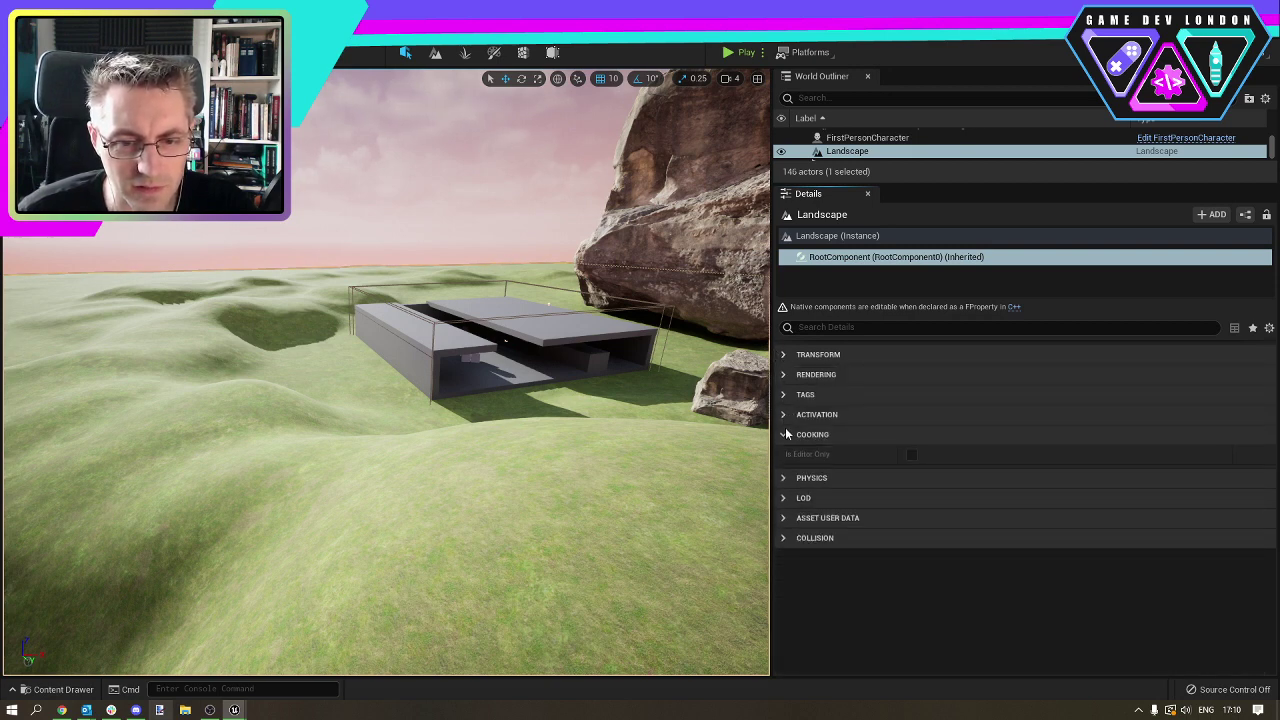
pyautogui.click(785, 435)
# Return to the landscape instance's settings, add one Landscape Materials Override element and expand its members.
pyautogui.click(860, 237)
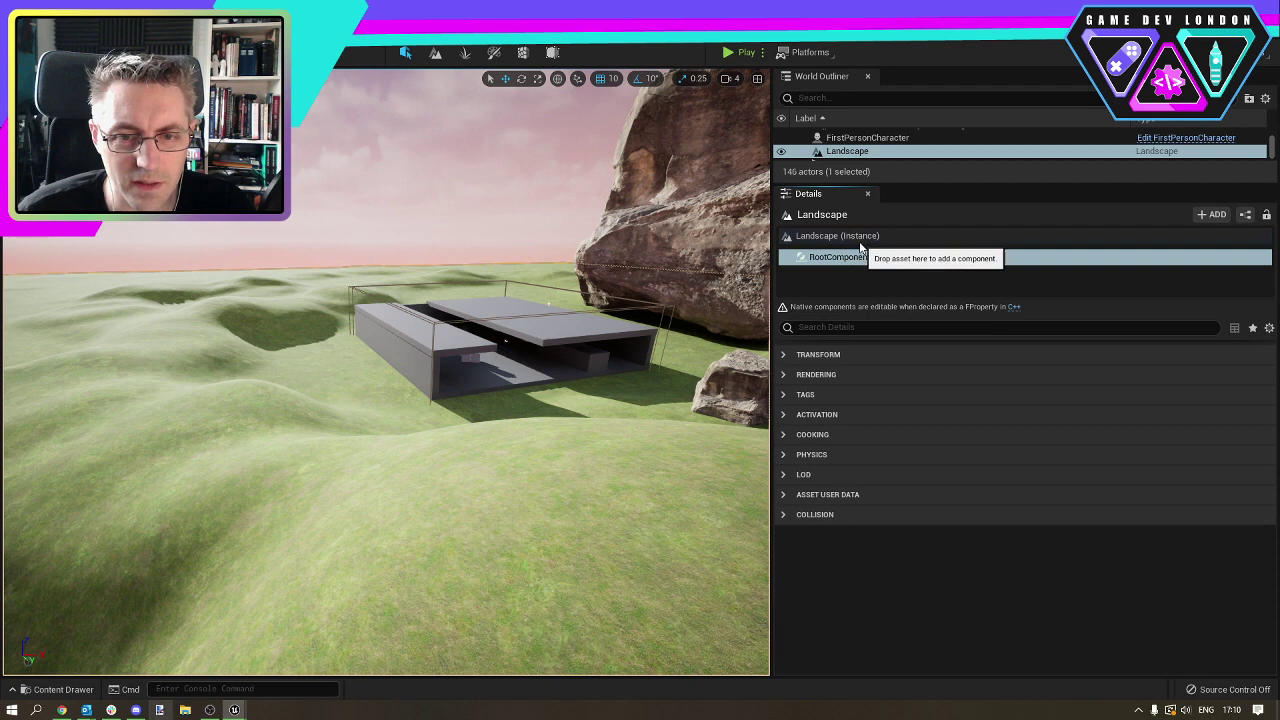
pyautogui.scroll(-1, 990, 476)
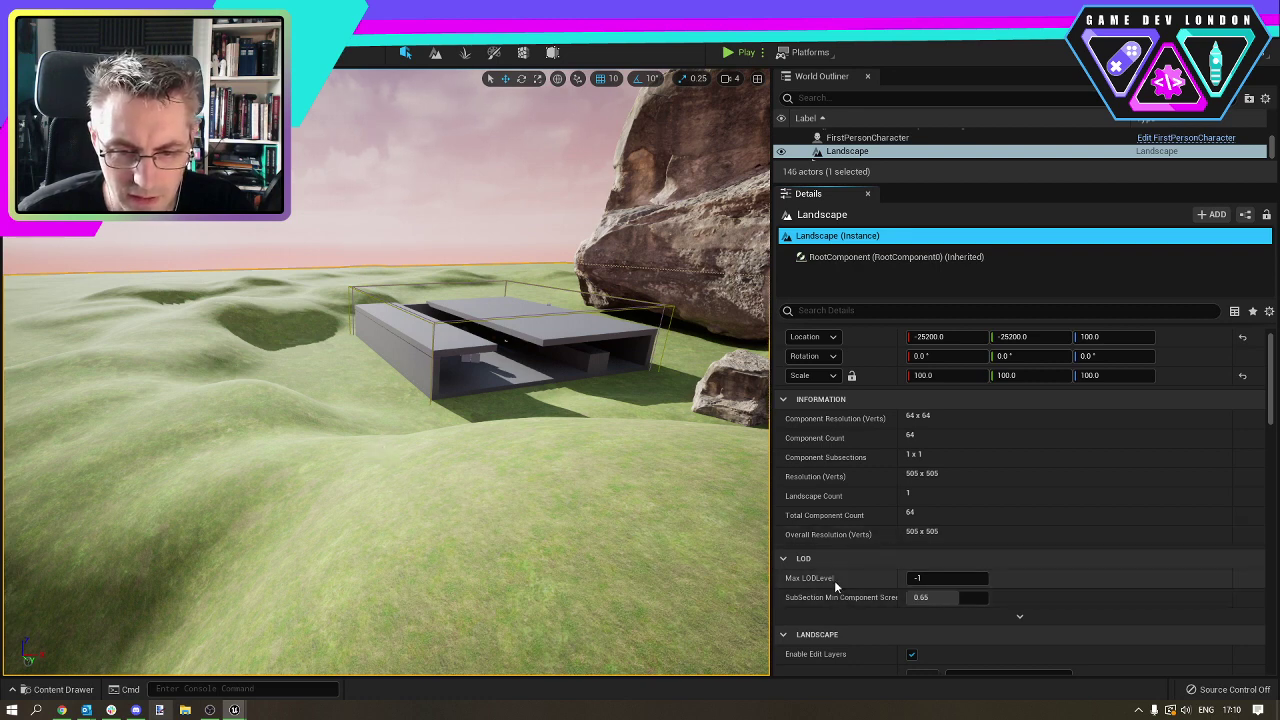
pyautogui.scroll(-5, 905, 540)
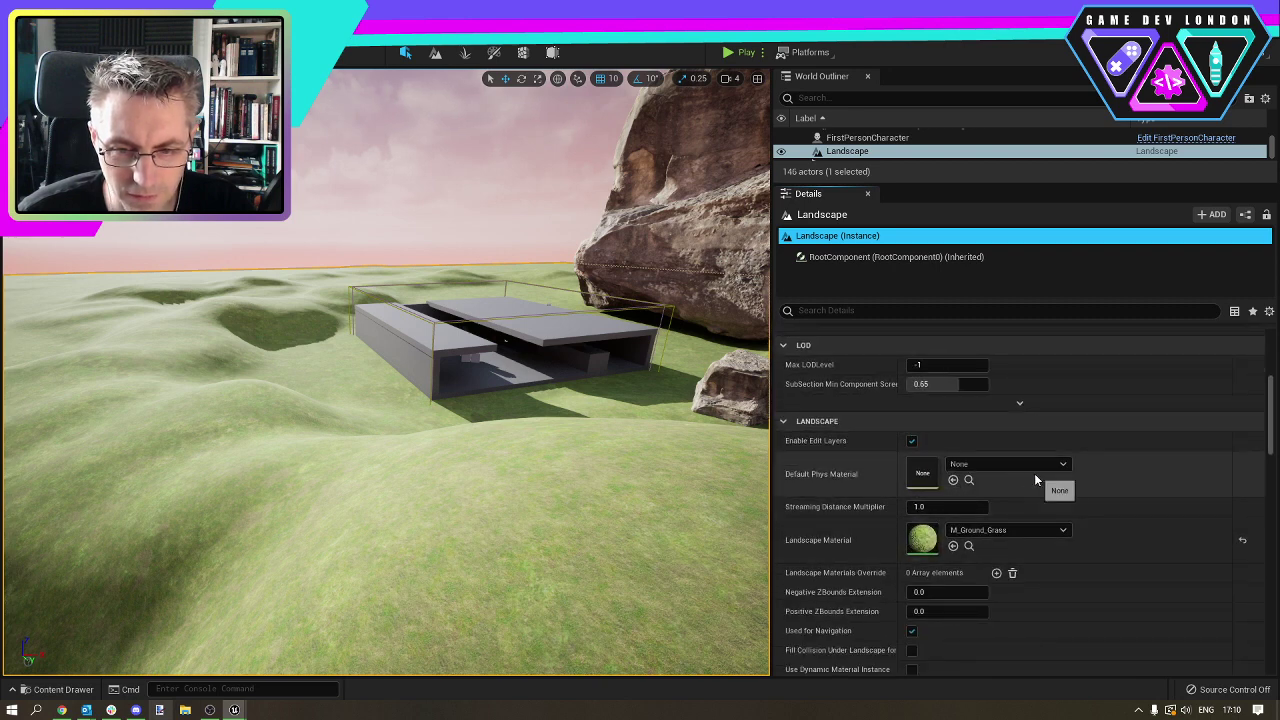
pyautogui.scroll(-2, 1031, 477)
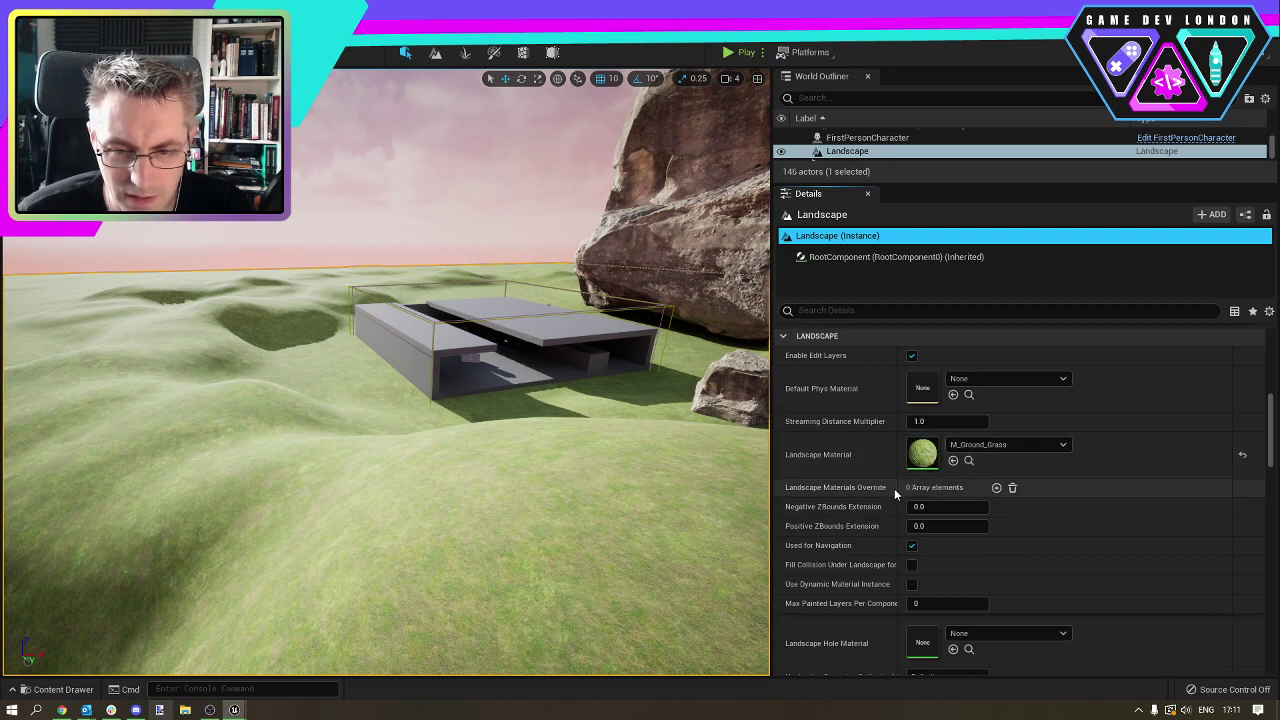
pyautogui.click(996, 488)
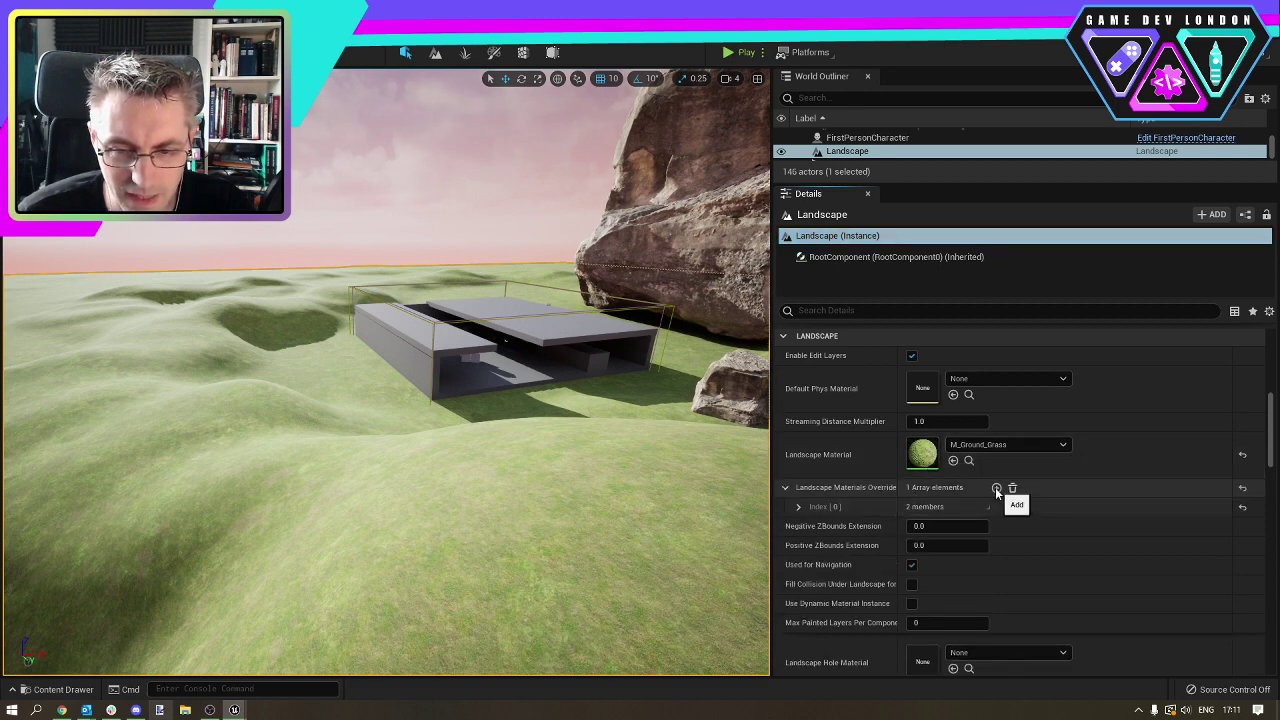
pyautogui.click(799, 507)
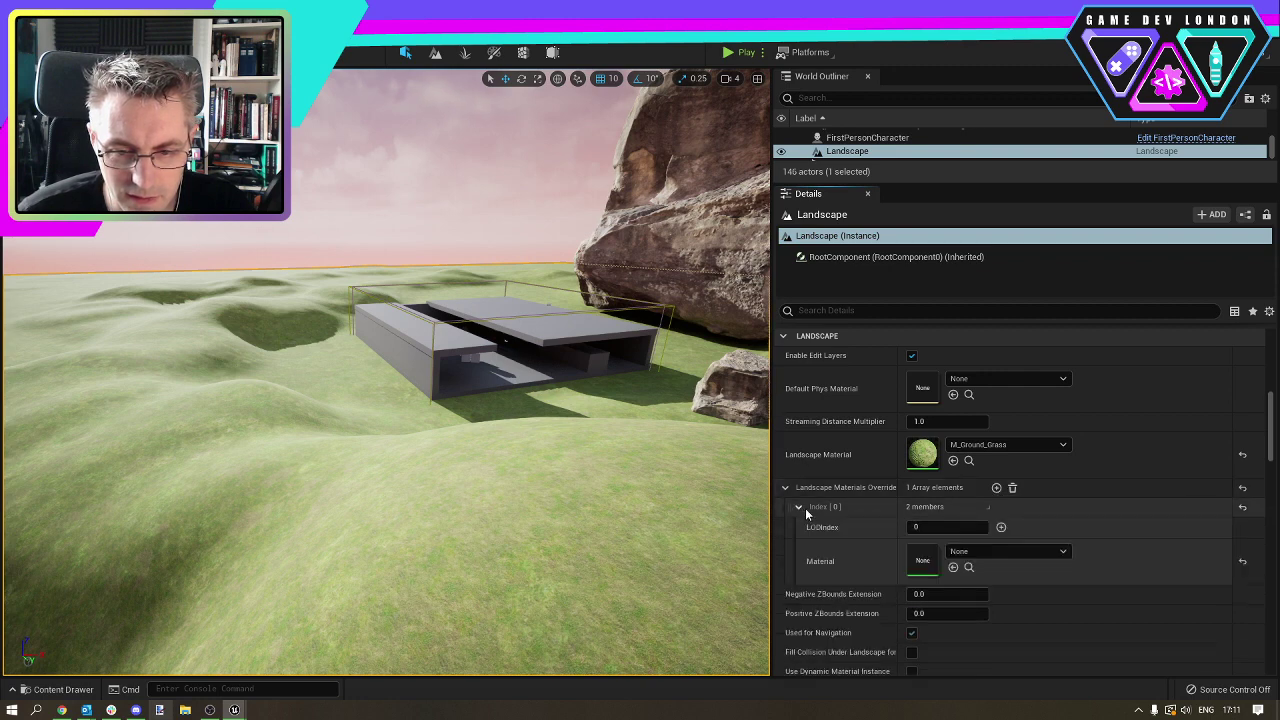
# Search the materials available for the landscape override element for "eart" and "dirt".
pyautogui.click(1064, 551)
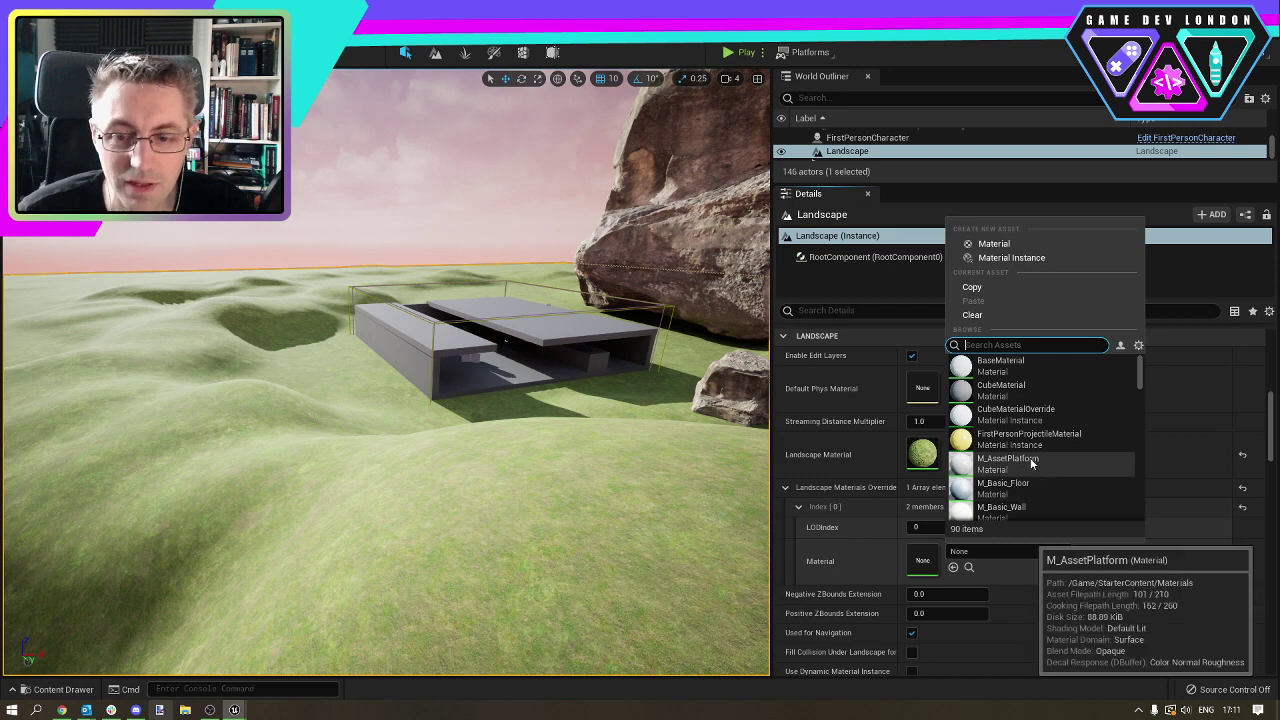
pyautogui.scroll(-3, 1046, 420)
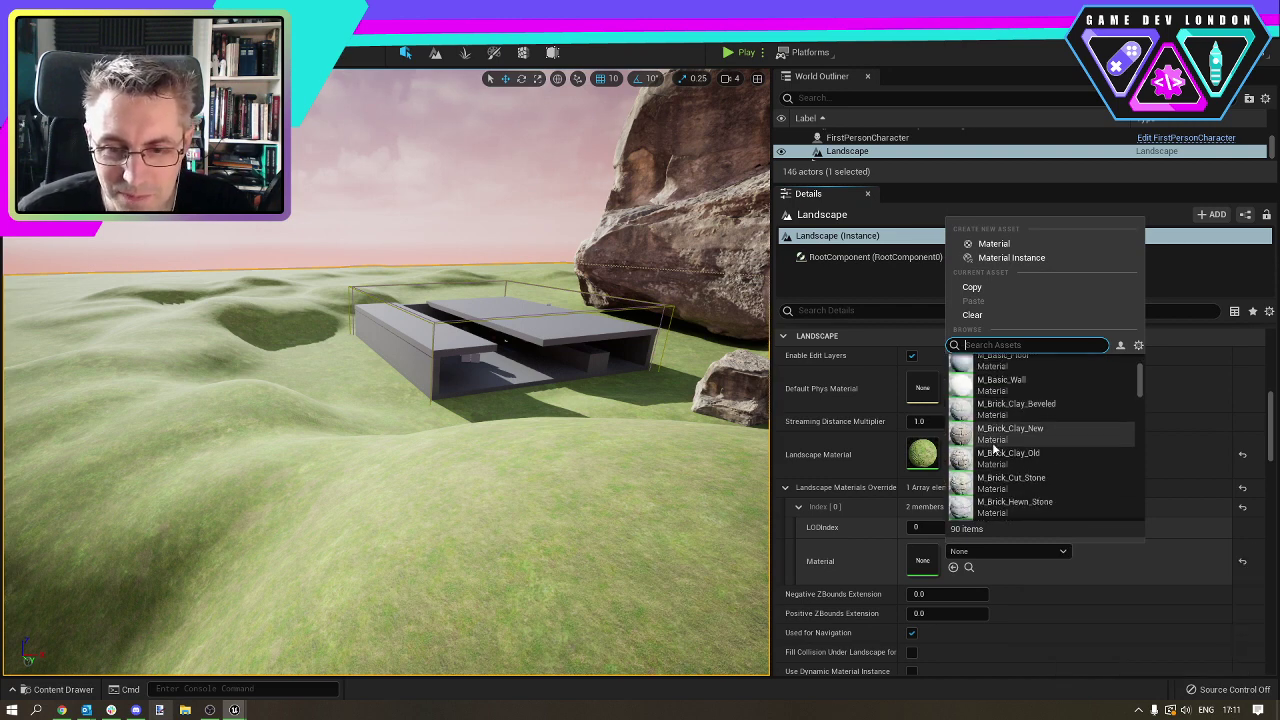
pyautogui.scroll(-3, 1046, 420)
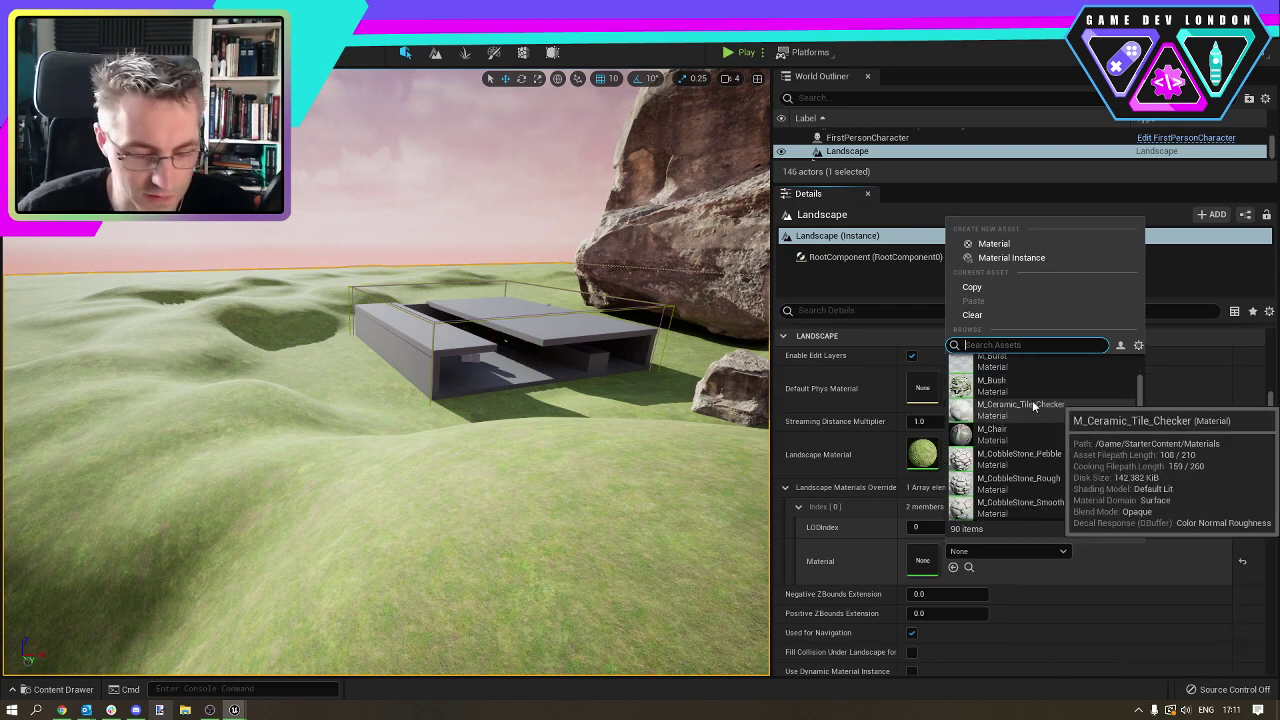
pyautogui.write('eart')
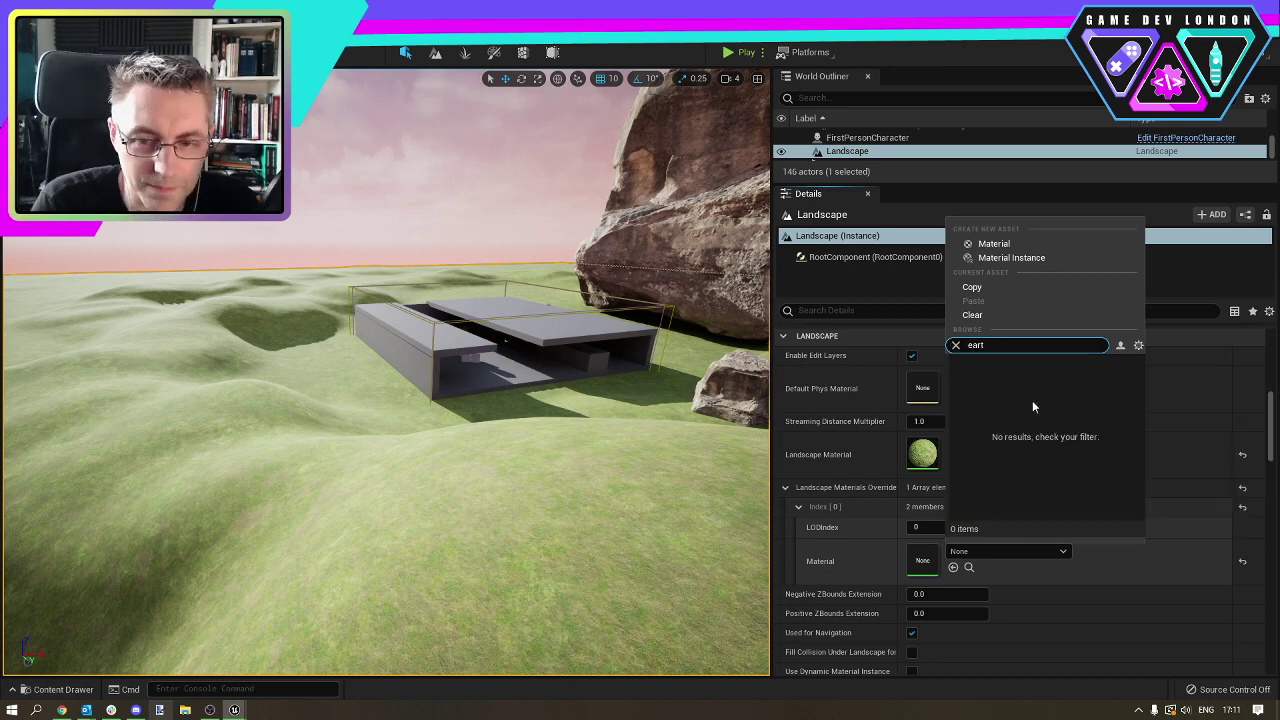
pyautogui.press('BackSpace')
pyautogui.press('BackSpace')
pyautogui.press('BackSpace')
pyautogui.press('BackSpace')
pyautogui.press('BackSpace')
pyautogui.write('dirt')
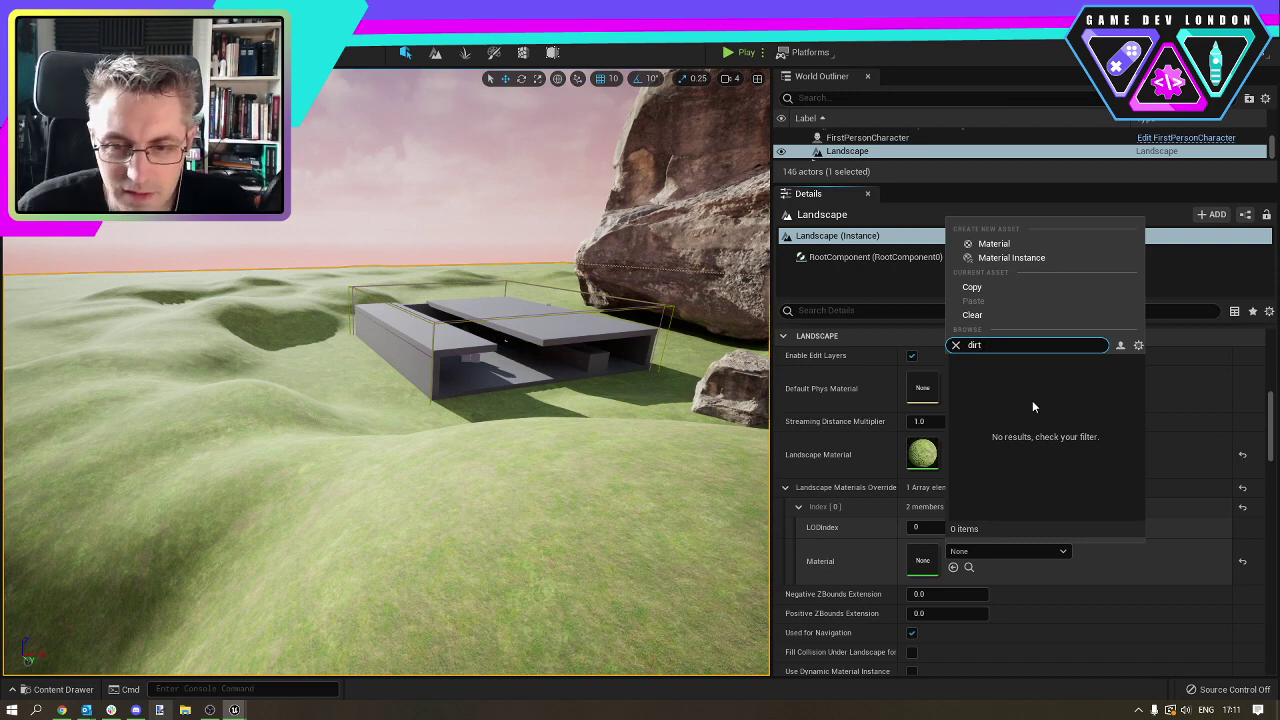
# Search for "gravel" instead and assign M_Ground_Gravel as the override element's material.
pyautogui.press('BackSpace')
pyautogui.press('BackSpace')
pyautogui.press('BackSpace')
pyautogui.press('BackSpace')
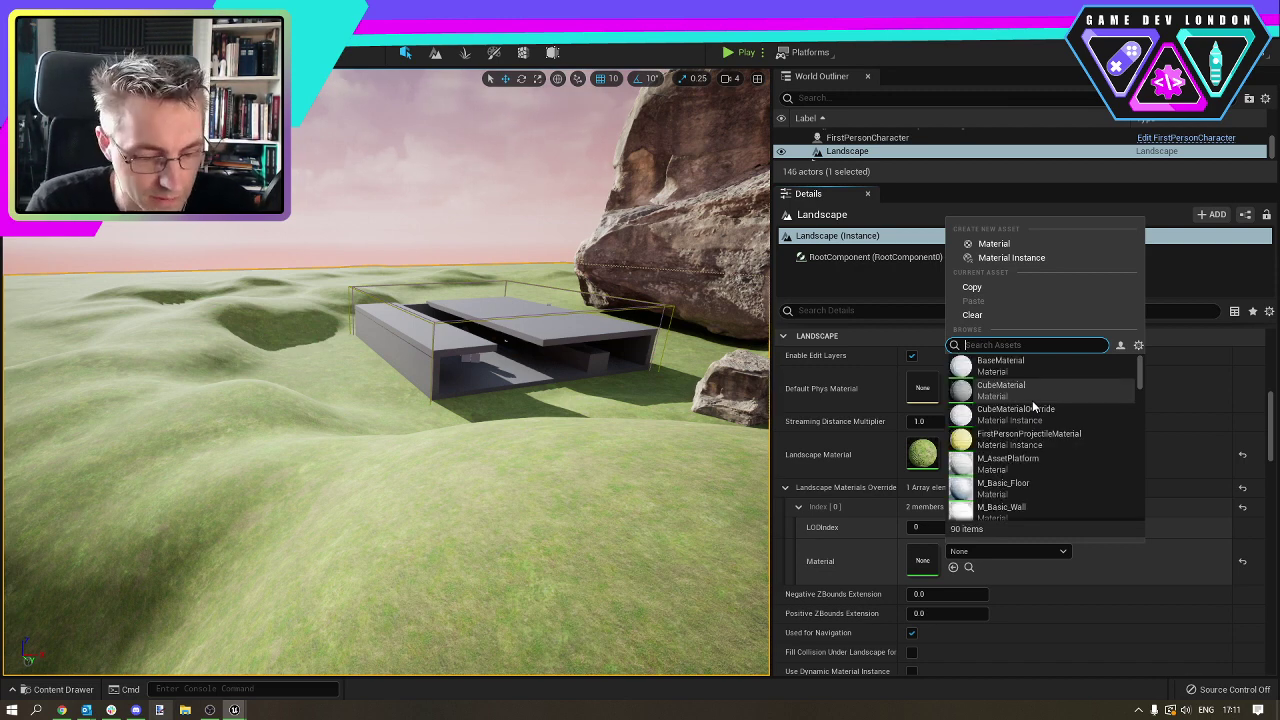
pyautogui.write('gravel')
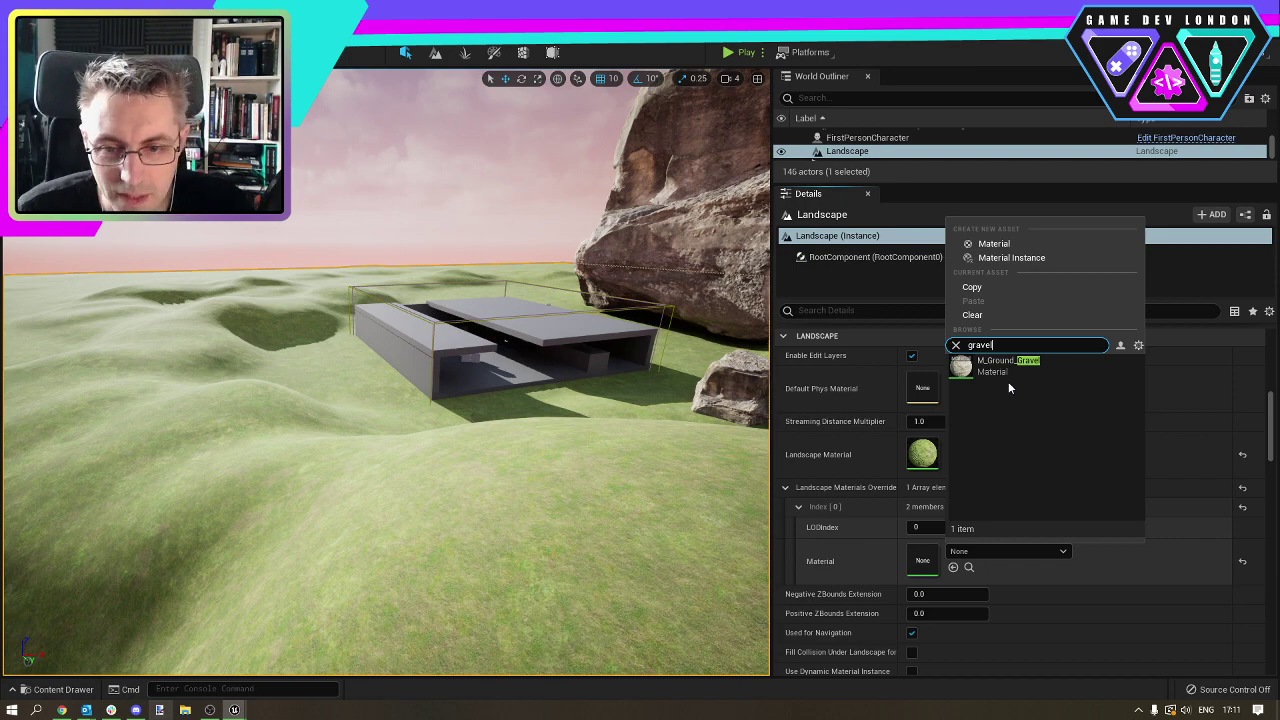
pyautogui.click(999, 363)
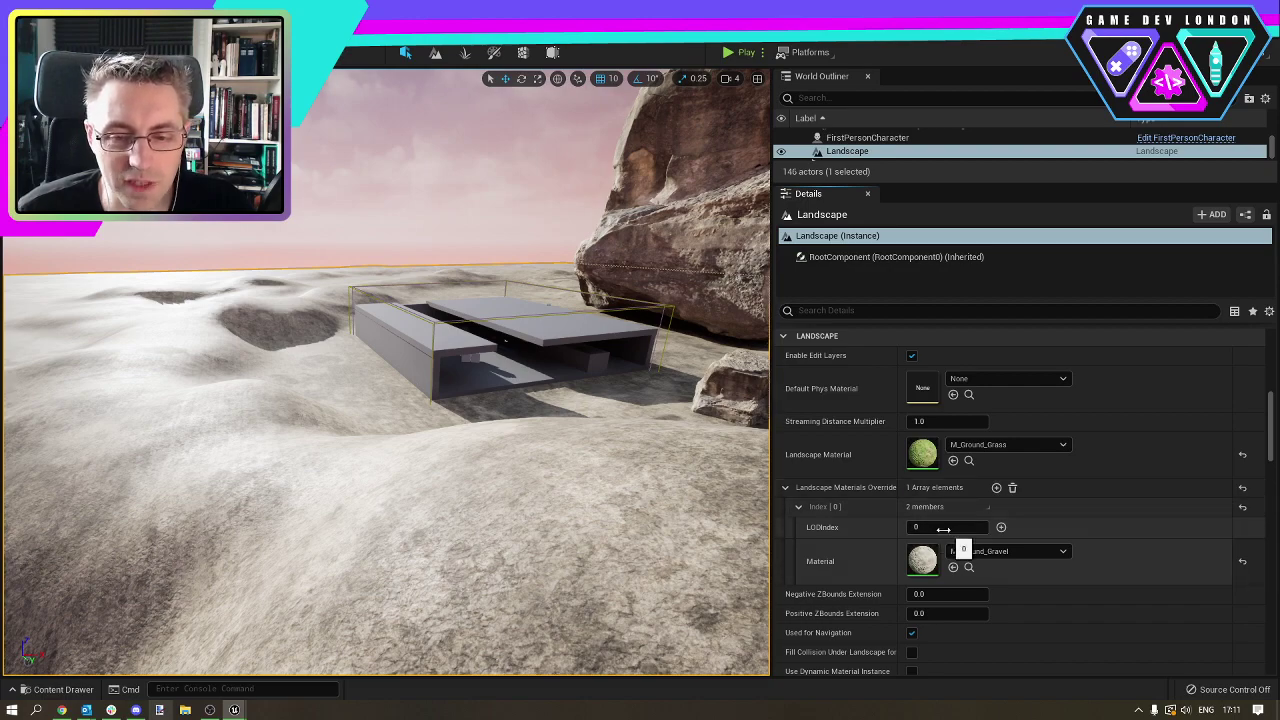
# Inspect the overridden ground up close near the rocks, and remove all Landscape Materials Override elements.
pyautogui.press('w')
pyautogui.moveTo(563, 469); pyautogui.dragTo(665, 500, button='right')
pyautogui.moveTo(485, 405); pyautogui.dragTo(478, 398, button='right')
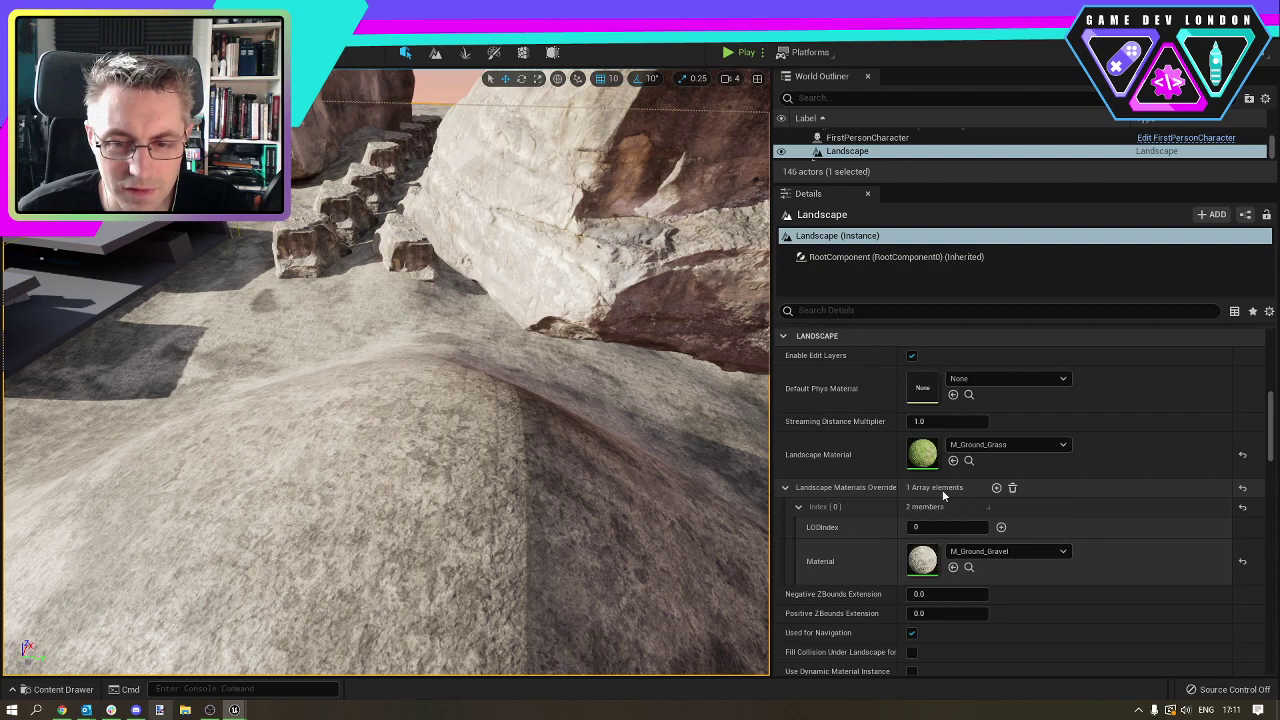
pyautogui.click(1011, 489)
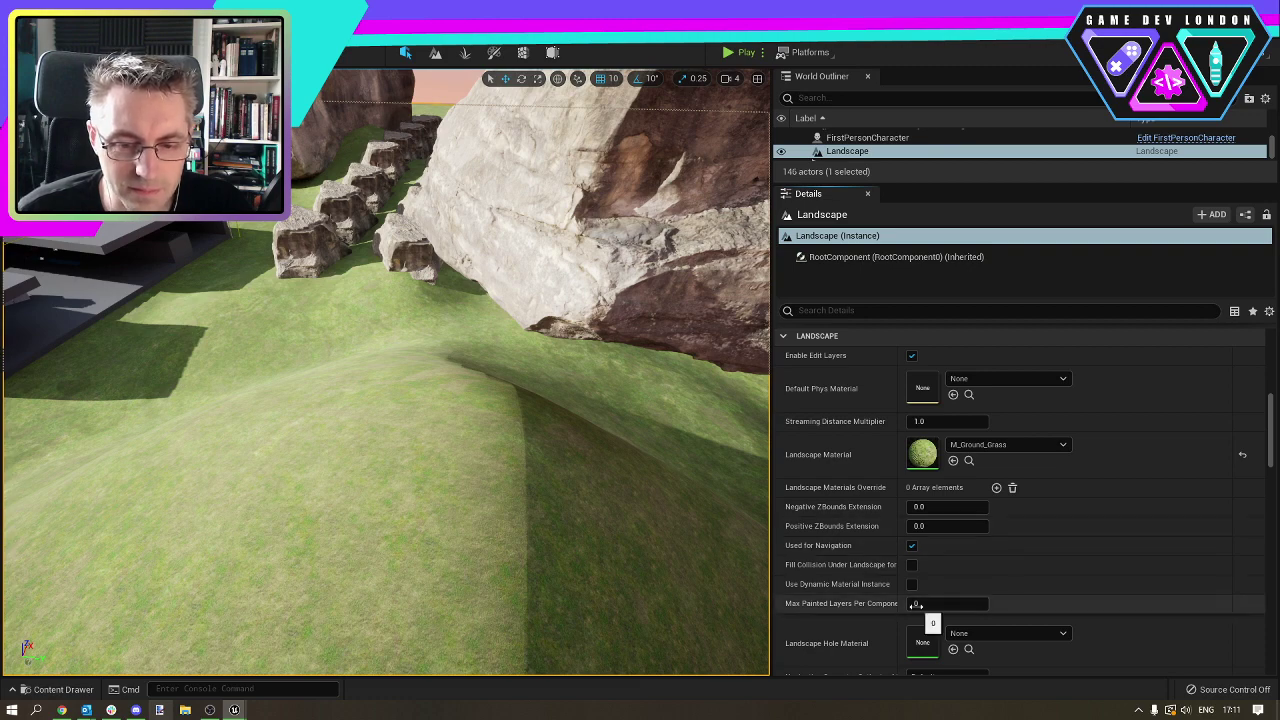
# Review the landscape instance's settings and check its root component before returning to the instance.
pyautogui.scroll(-2, 893, 612)
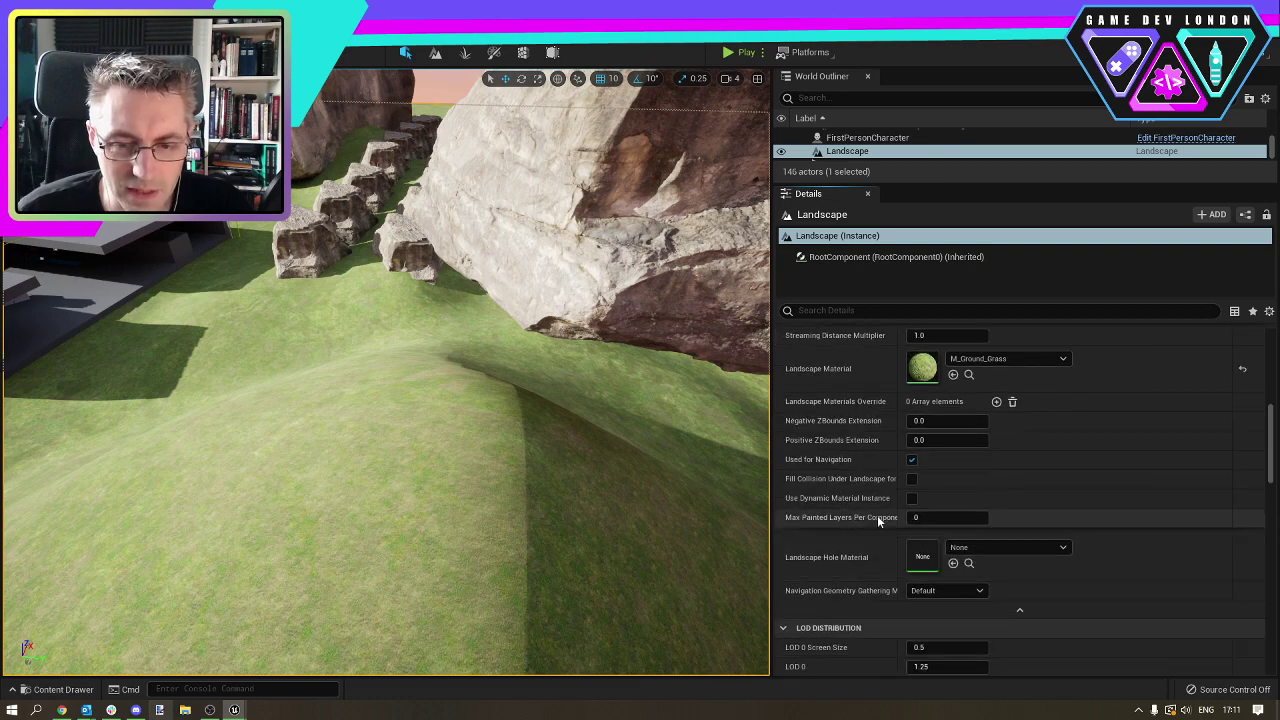
pyautogui.scroll(10, 1030, 463)
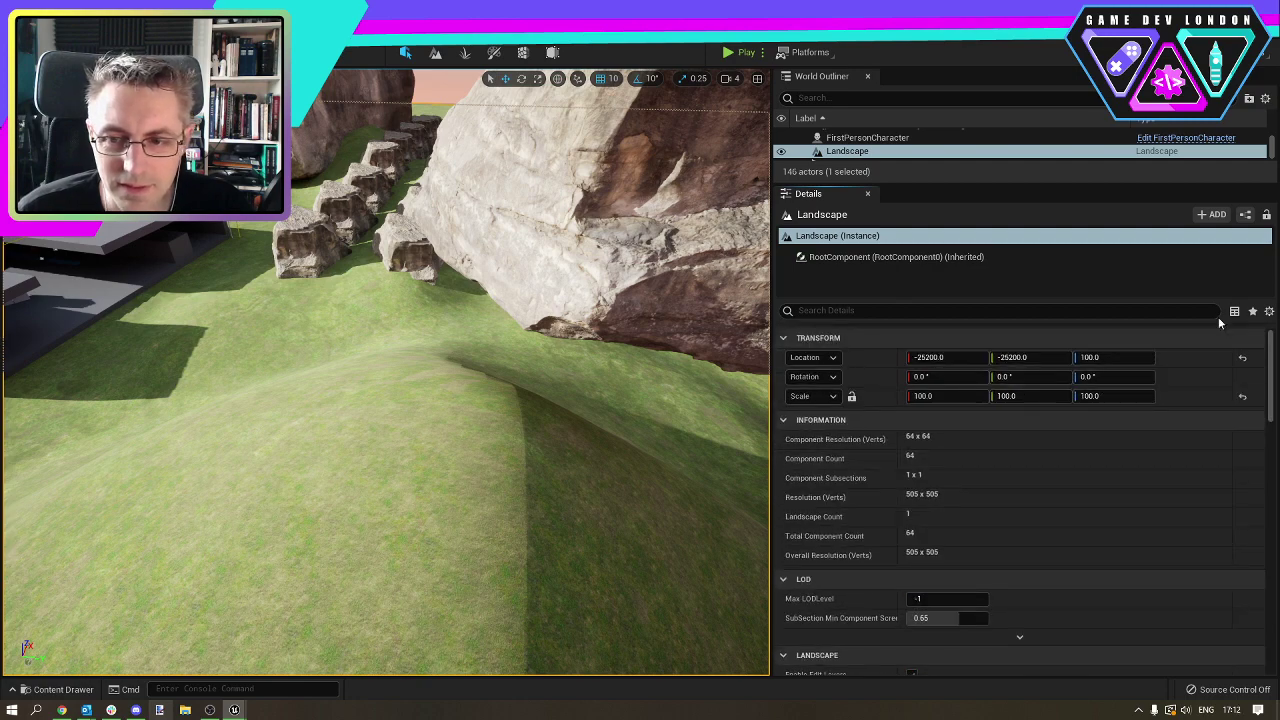
pyautogui.click(952, 257)
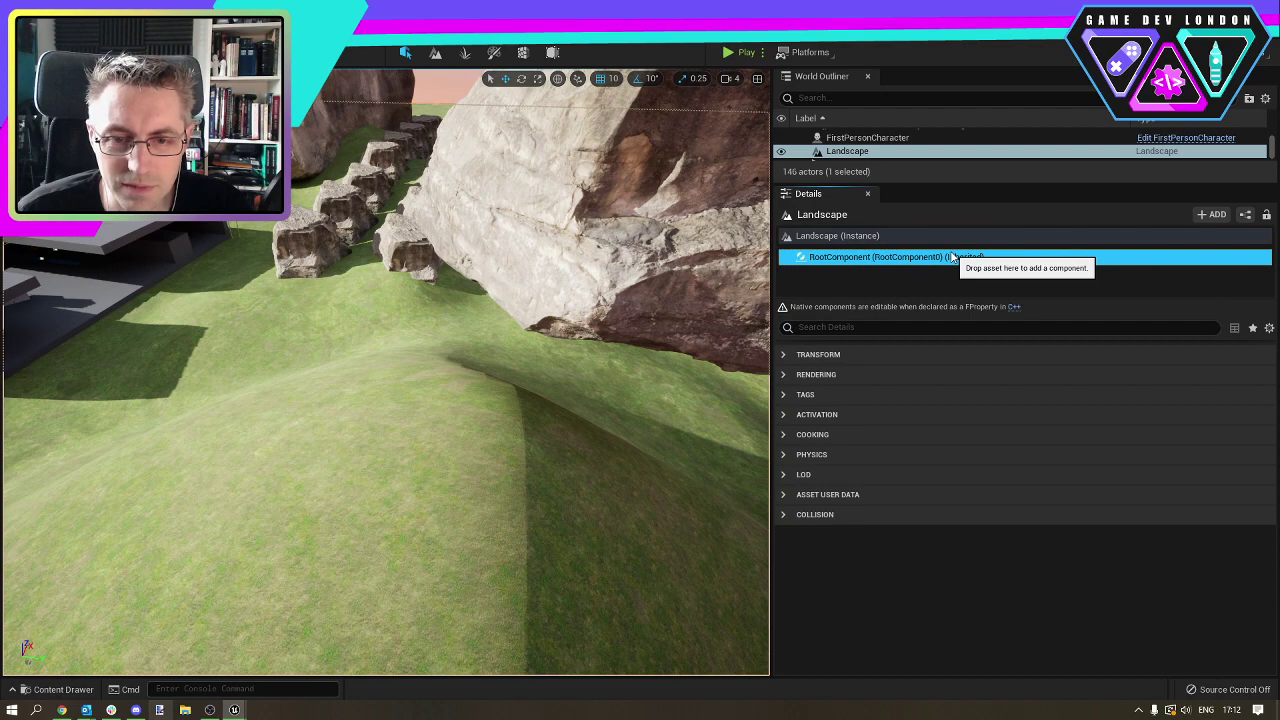
pyautogui.click(973, 240)
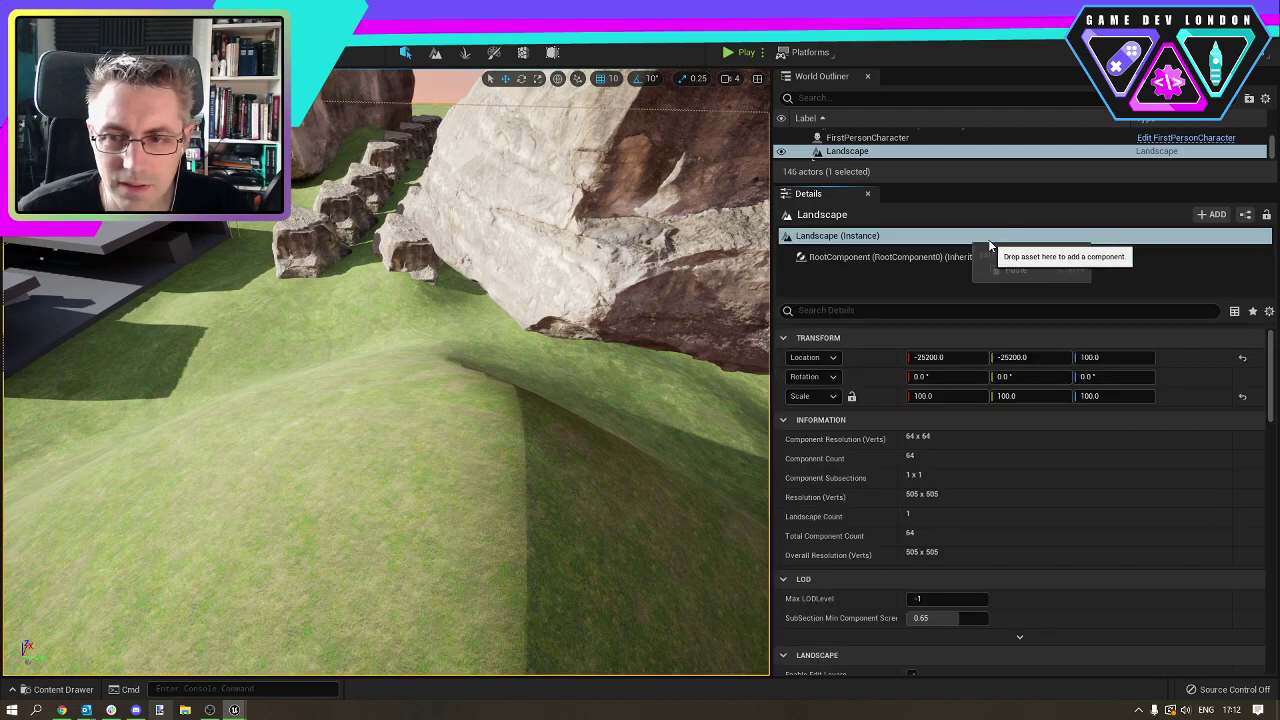
# Browse the full list of component types that can be added to the landscape, and close it without adding one.
pyautogui.click(1213, 216)
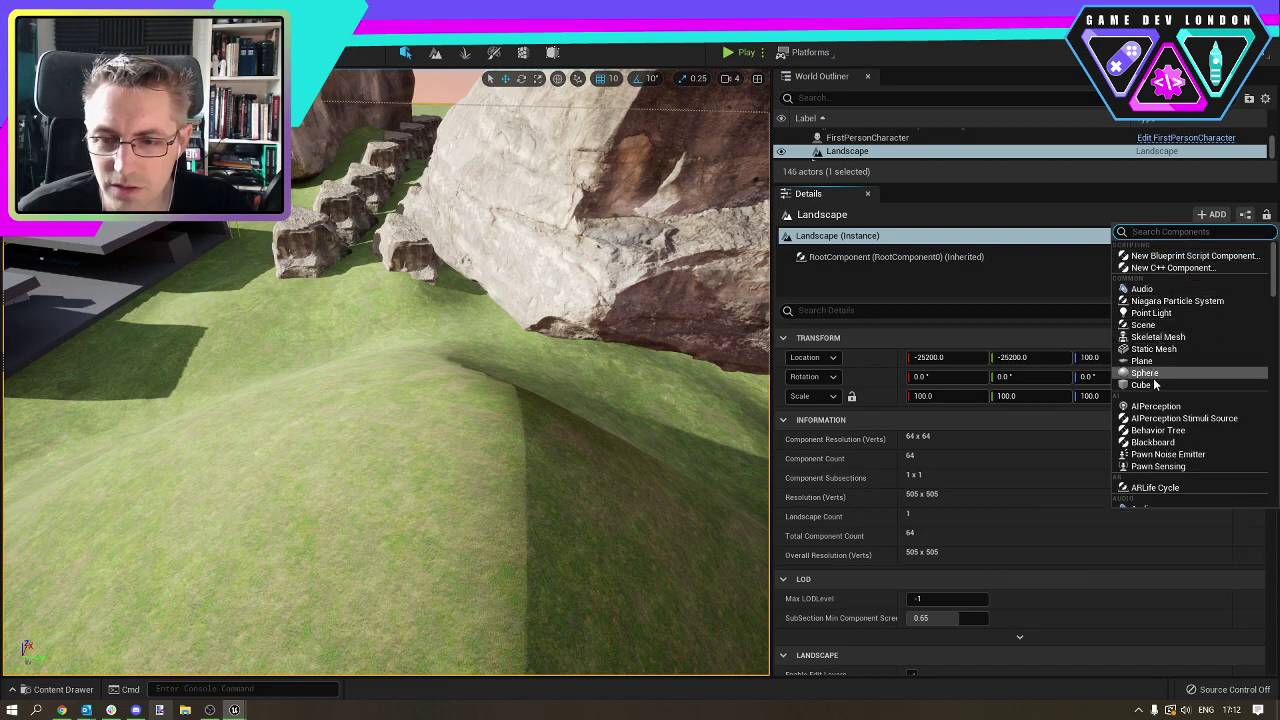
pyautogui.scroll(-4, 1172, 410)
pyautogui.scroll(-2, 1174, 424)
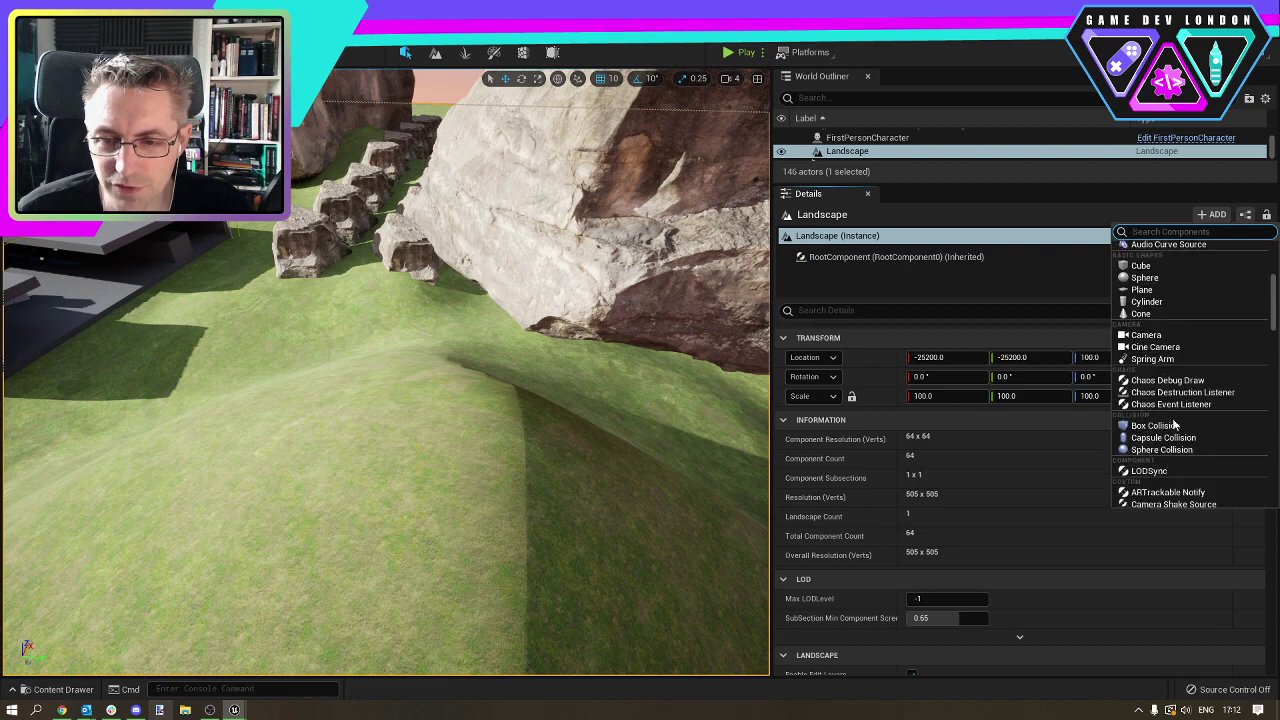
pyautogui.scroll(-2, 1195, 415)
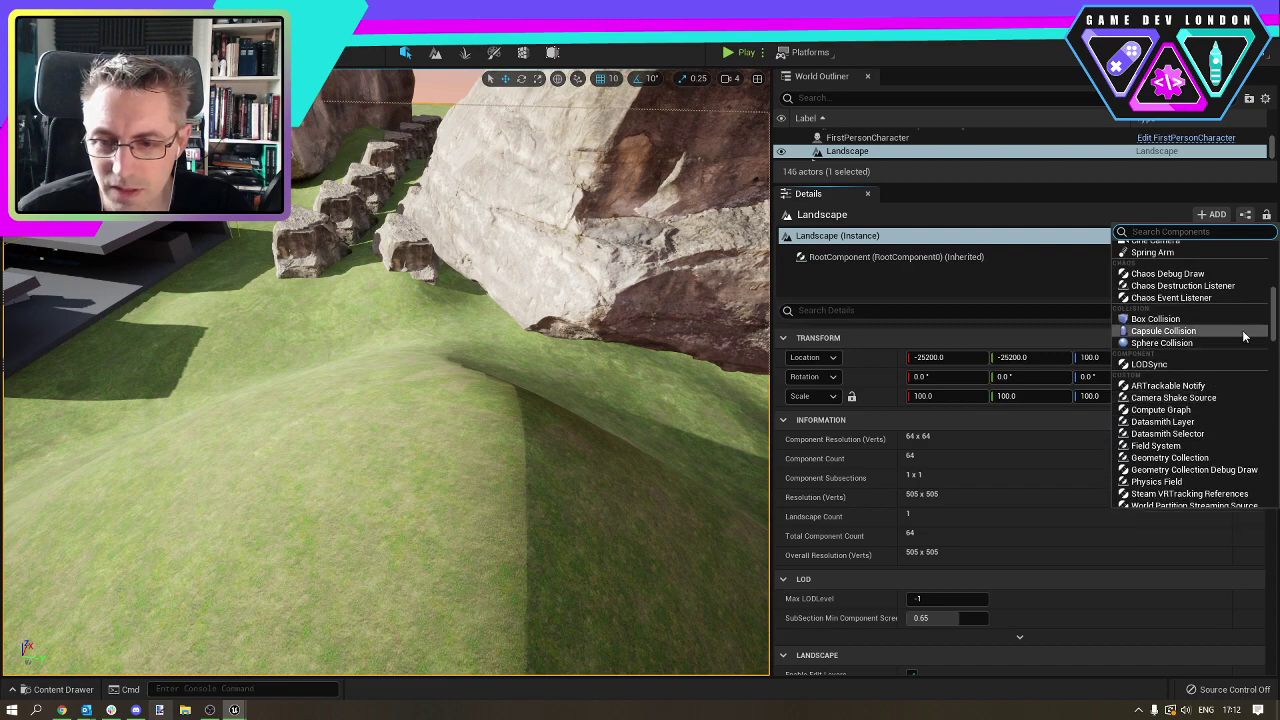
pyautogui.moveTo(1273, 322); pyautogui.dragTo(1272, 408)
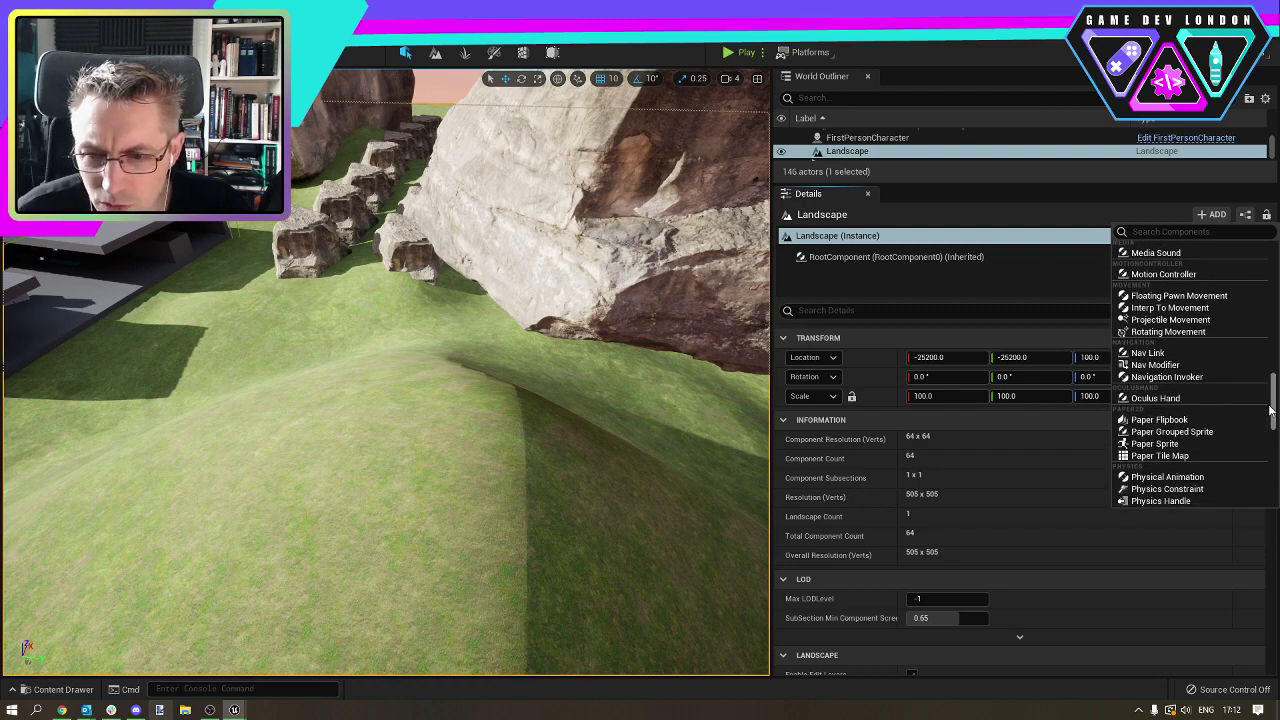
pyautogui.moveTo(1271, 408); pyautogui.dragTo(1272, 493)
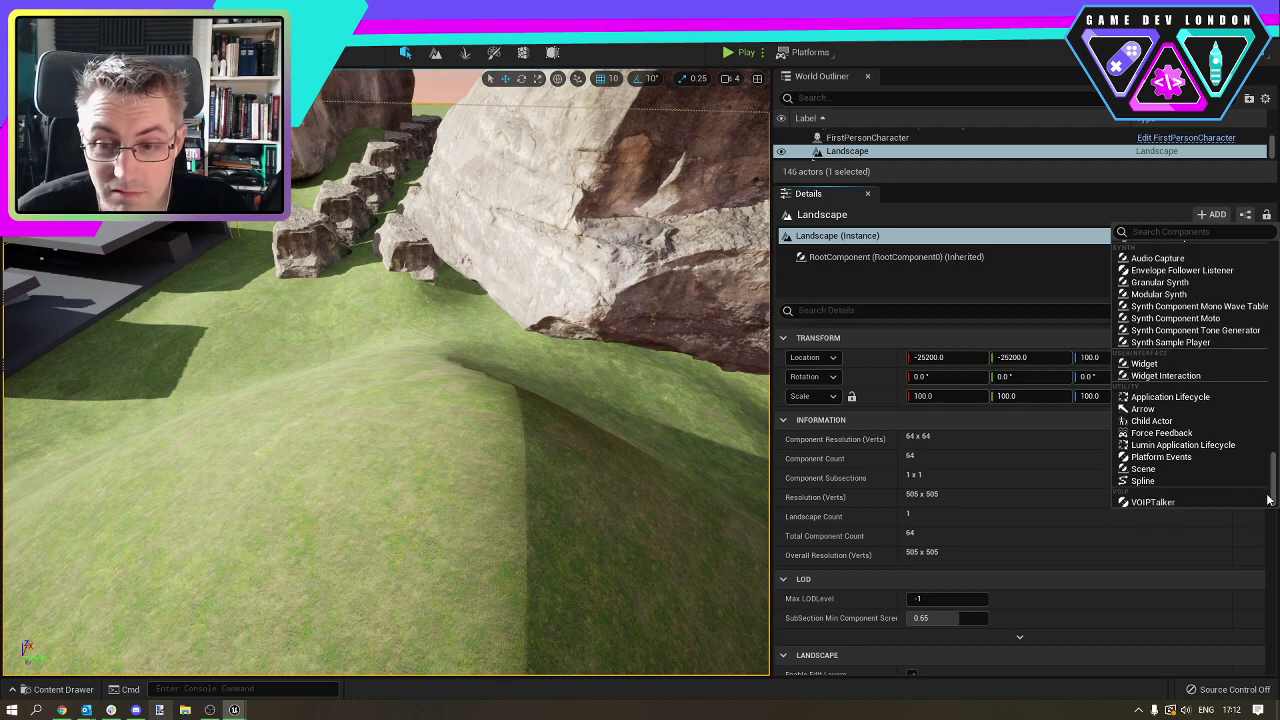
pyautogui.click(953, 281)
# Select the landscape's root component and look across the open grass terrain towards its far edges.
pyautogui.click(831, 257)
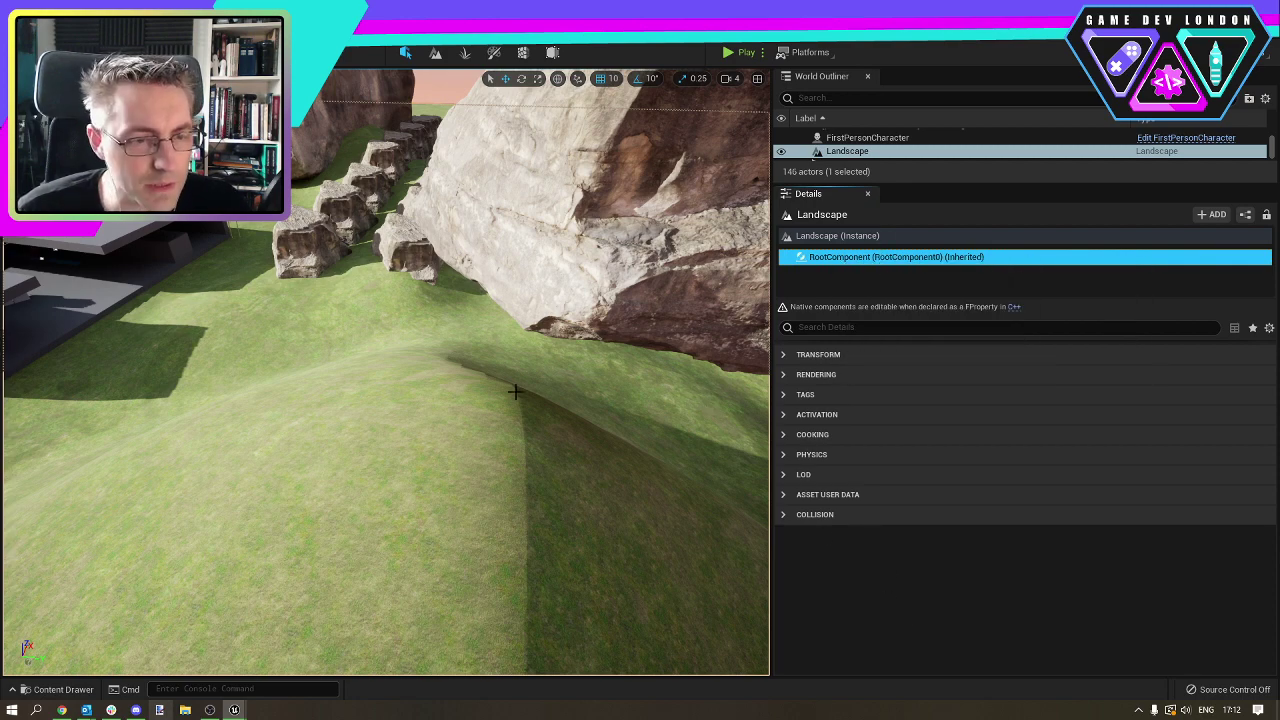
pyautogui.moveTo(515, 391); pyautogui.dragTo(515, 391, button='right')
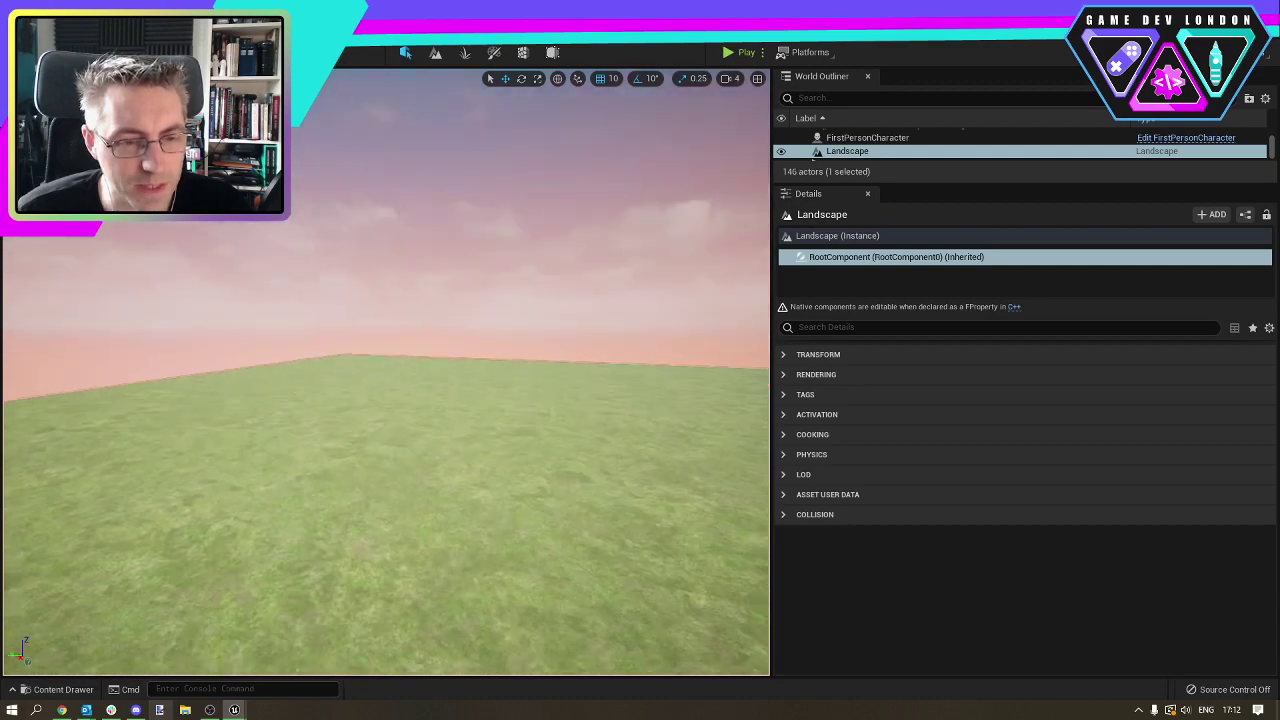
pyautogui.moveTo(291, 469); pyautogui.dragTo(277, 481, button='right')
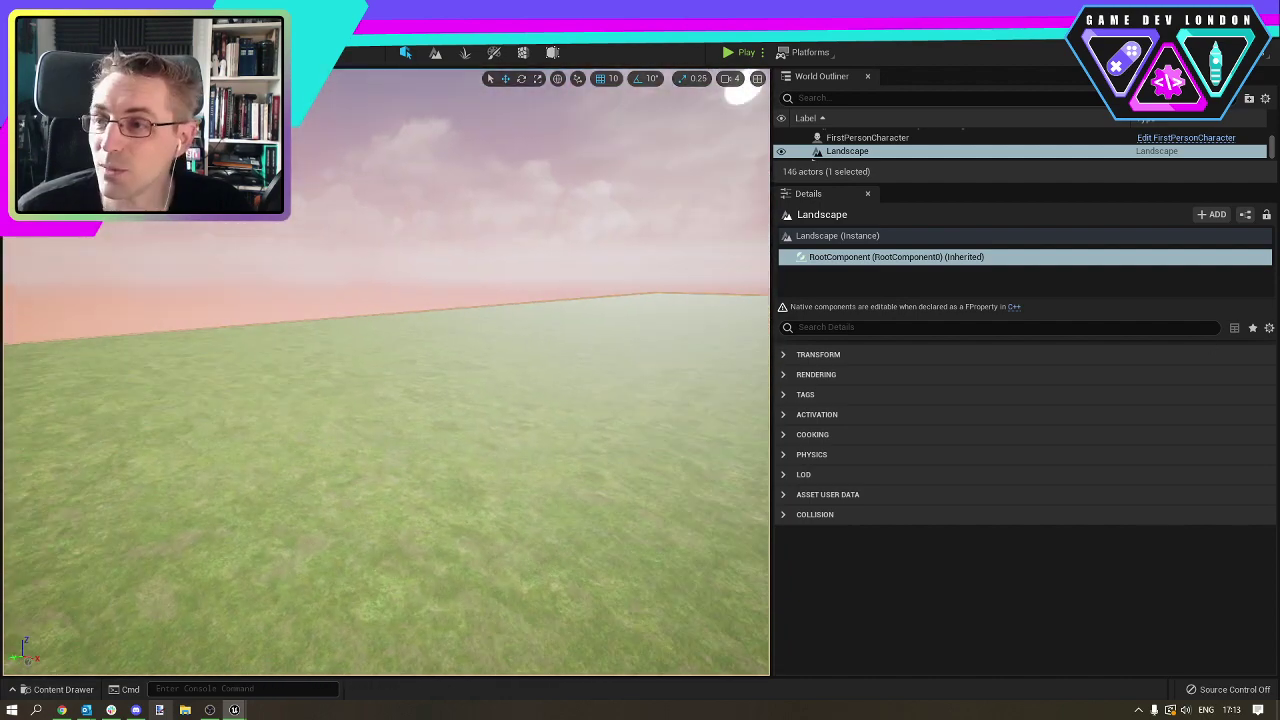
# Bring the Bridge window back over the level editor and examine the Huge Canyon Sandstone Mesa asset's details and related assets.
pyautogui.moveTo(1279, 150); pyautogui.dragTo(616, 92)
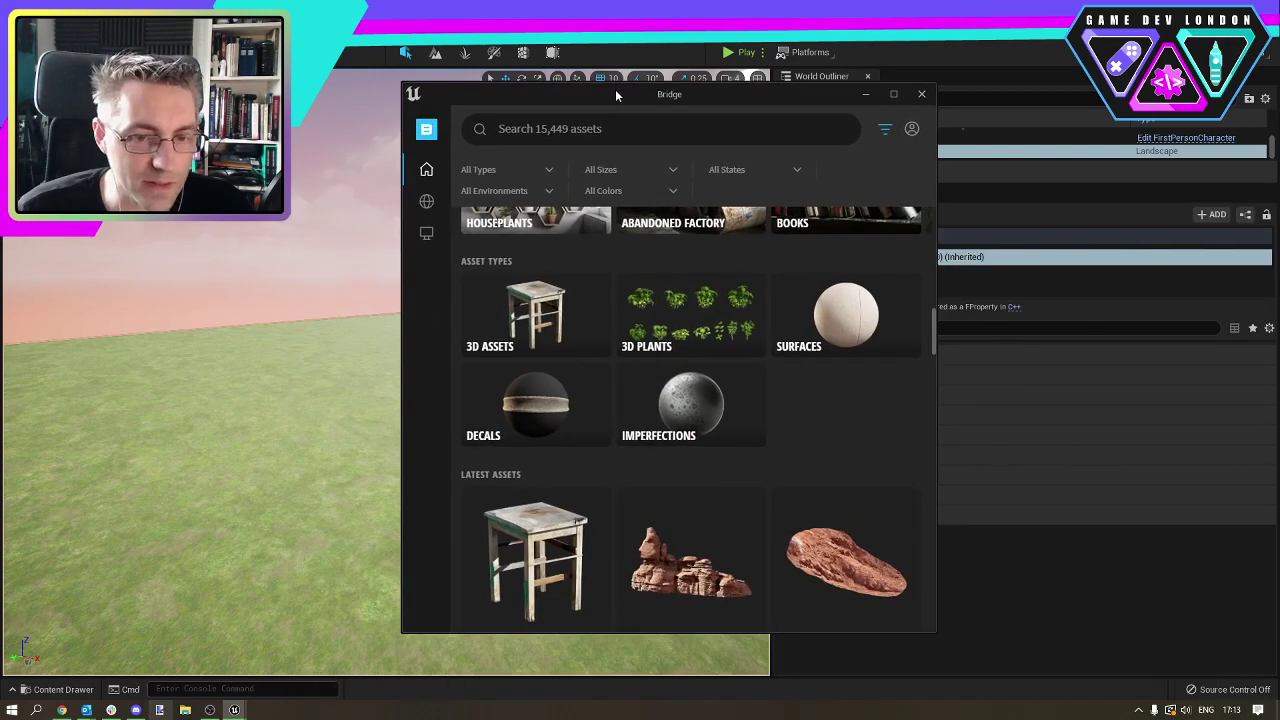
pyautogui.click(702, 569)
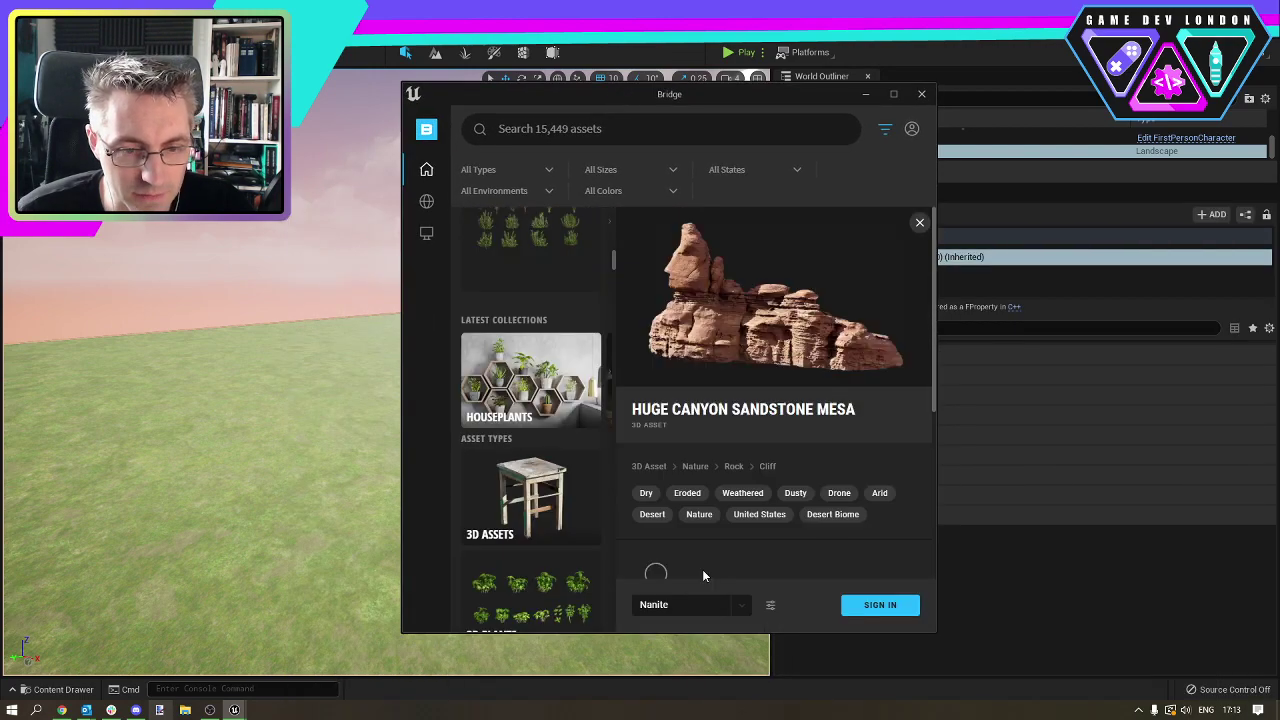
pyautogui.scroll(-5, 760, 338)
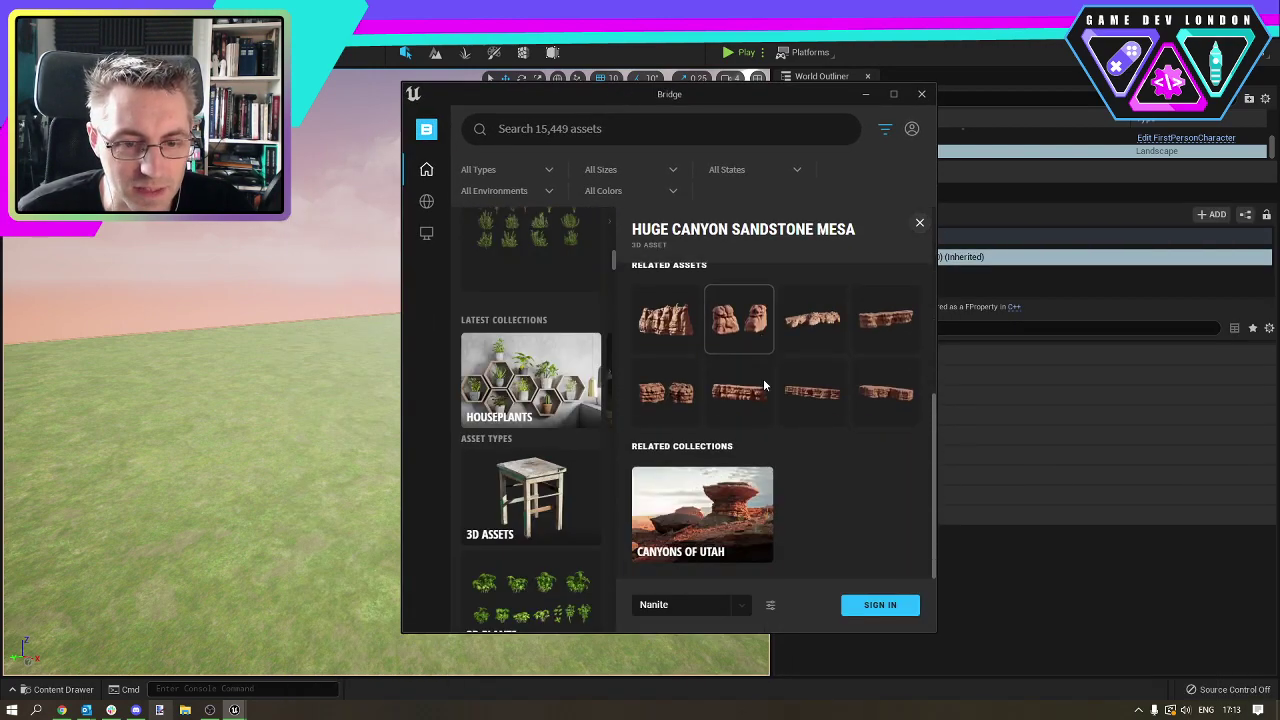
pyautogui.scroll(5, 798, 438)
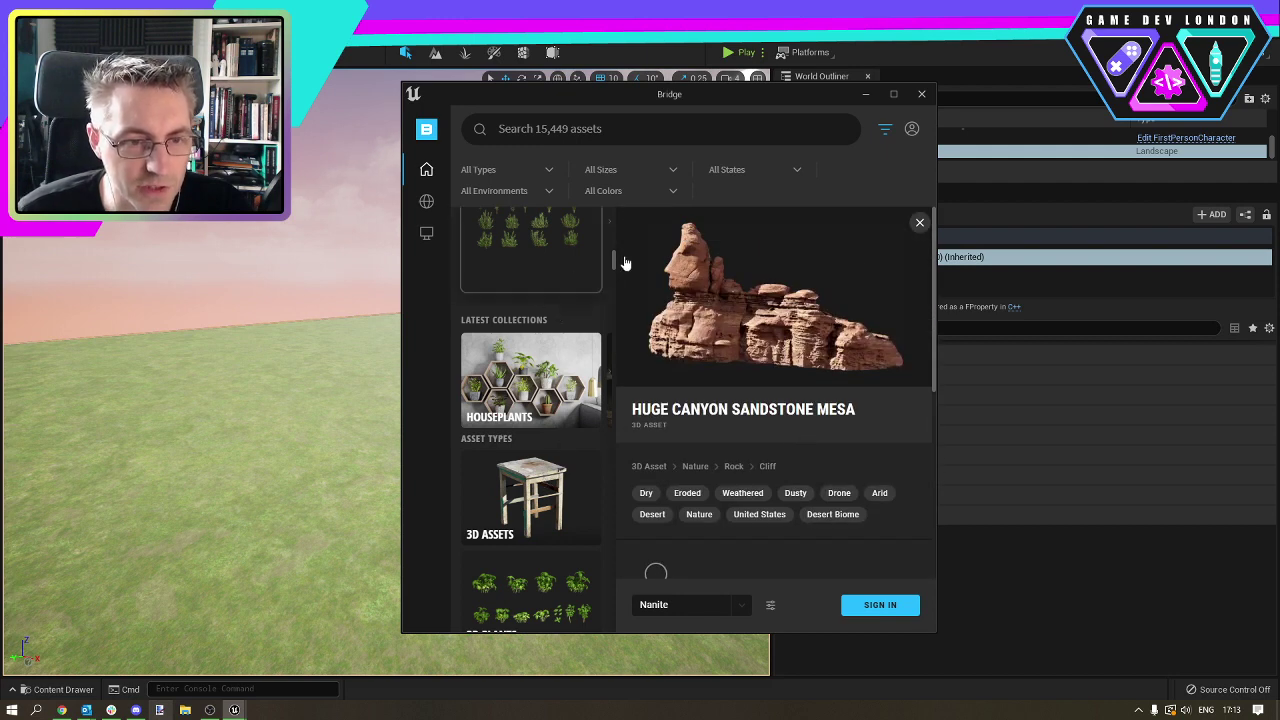
# Maximize Bridge, browse the 3D rock assets to the Mossy category and open the Mossy Rocks asset's details.
pyautogui.click(893, 94)
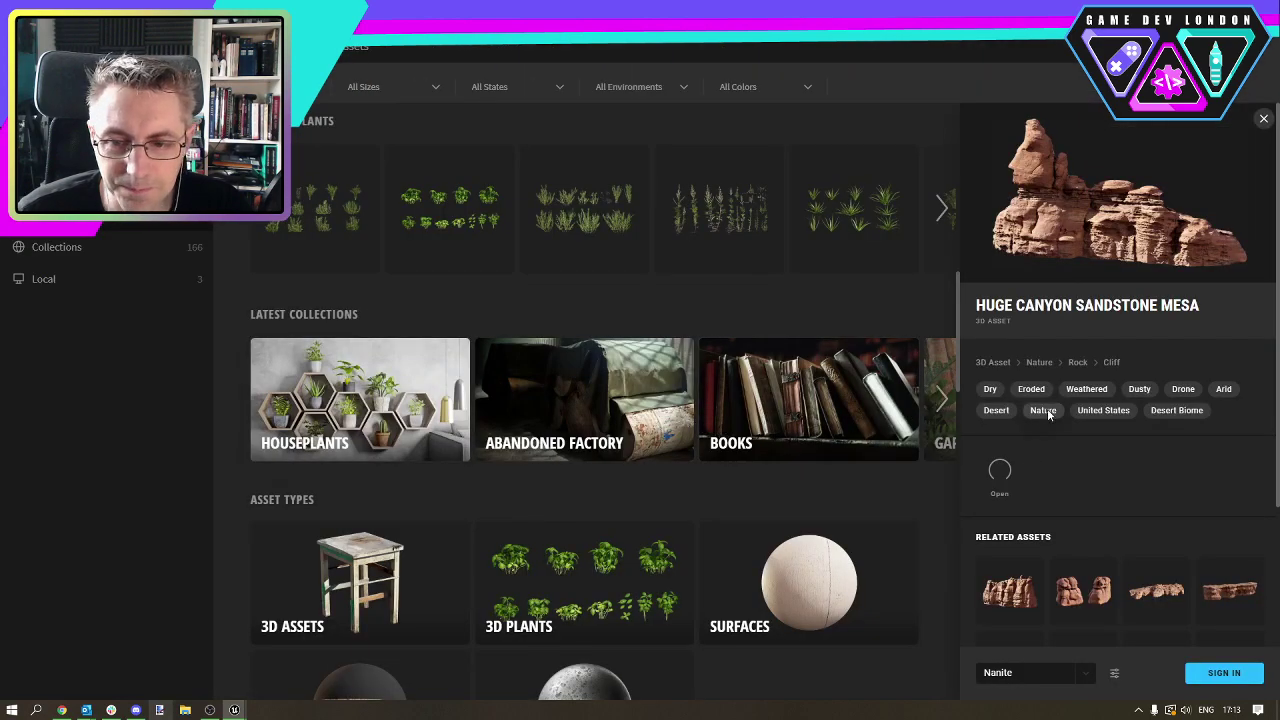
pyautogui.click(1079, 362)
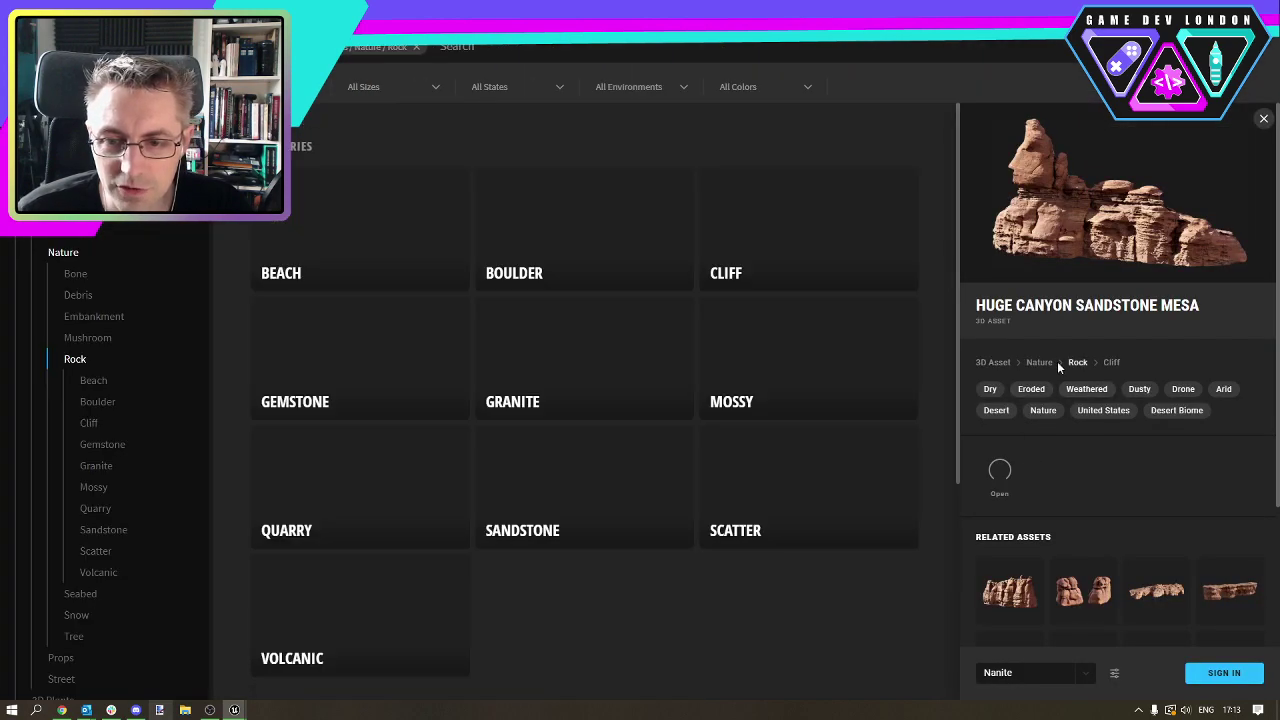
pyautogui.scroll(-1, 646, 391)
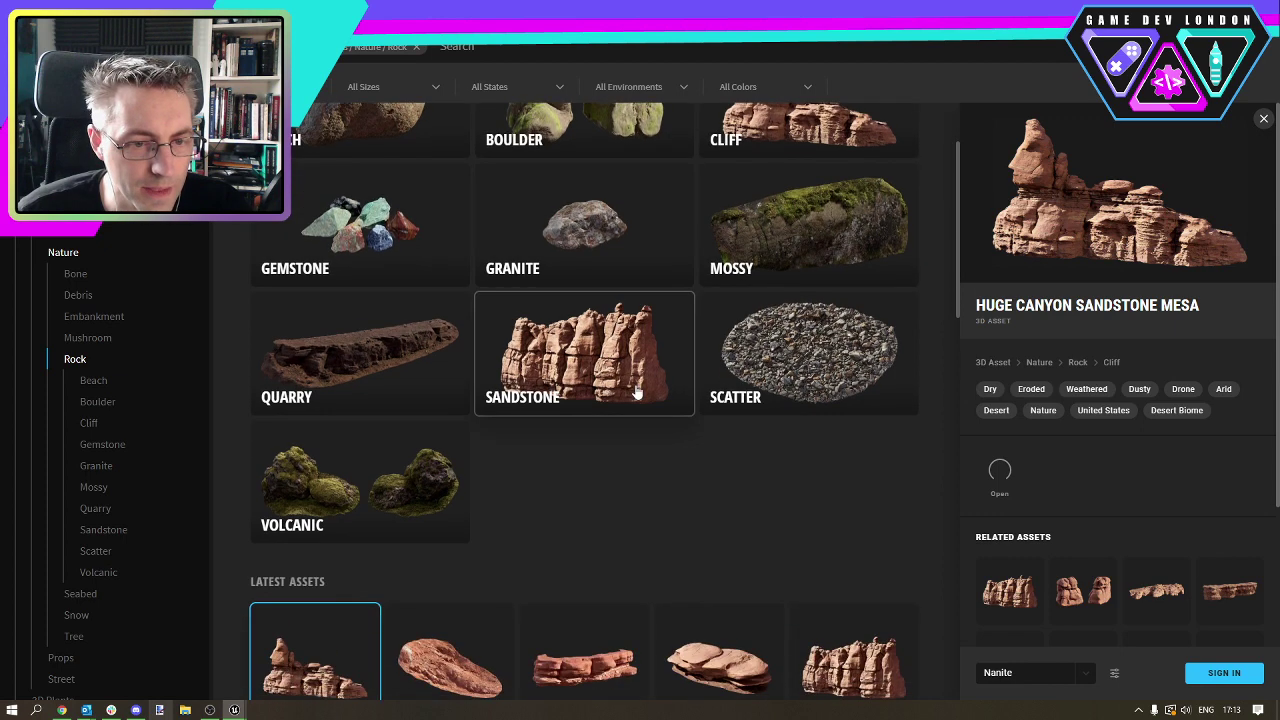
pyautogui.click(827, 228)
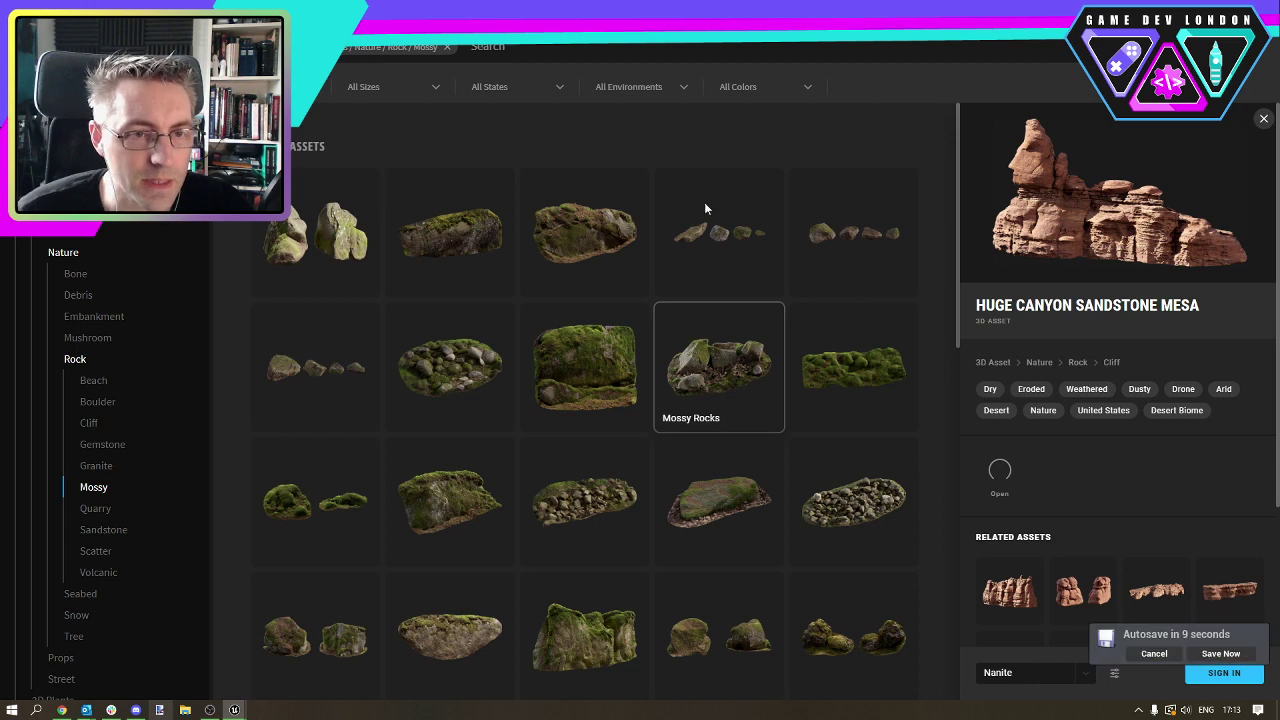
pyautogui.click(703, 365)
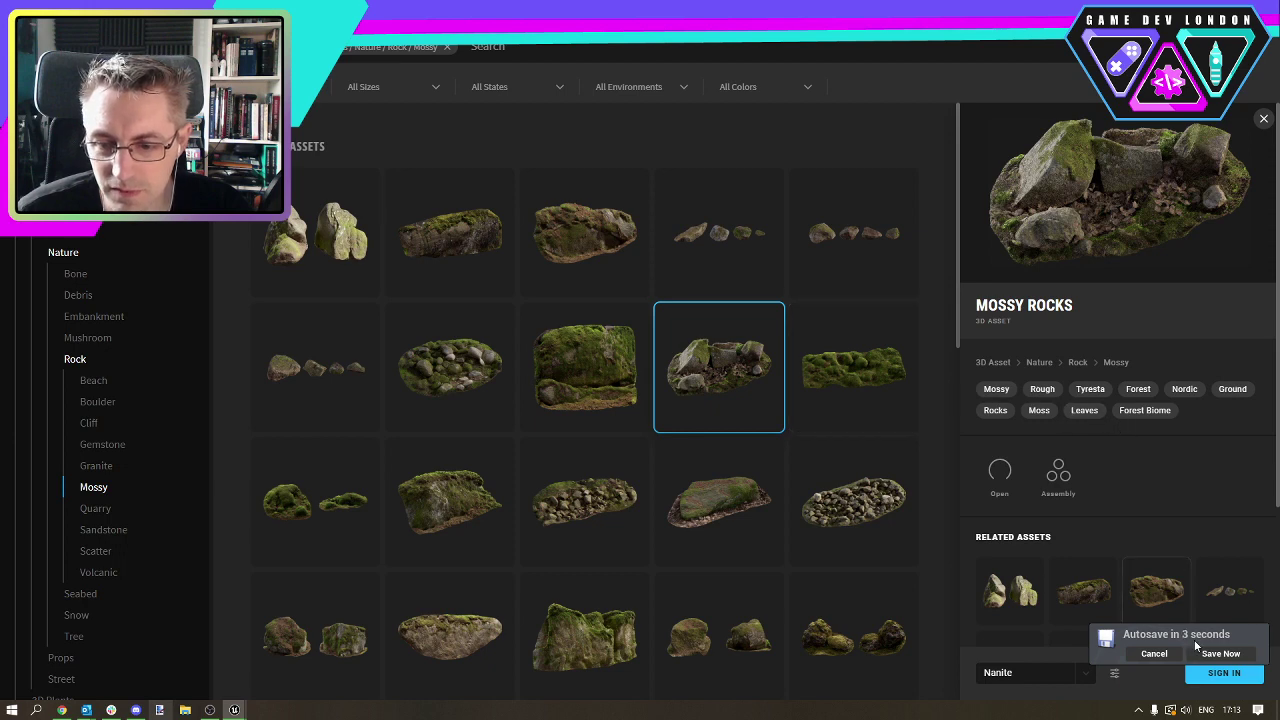
# Cancel the pending autosave and sign in to Bridge from the Mossy Rocks asset.
pyautogui.click(1165, 655)
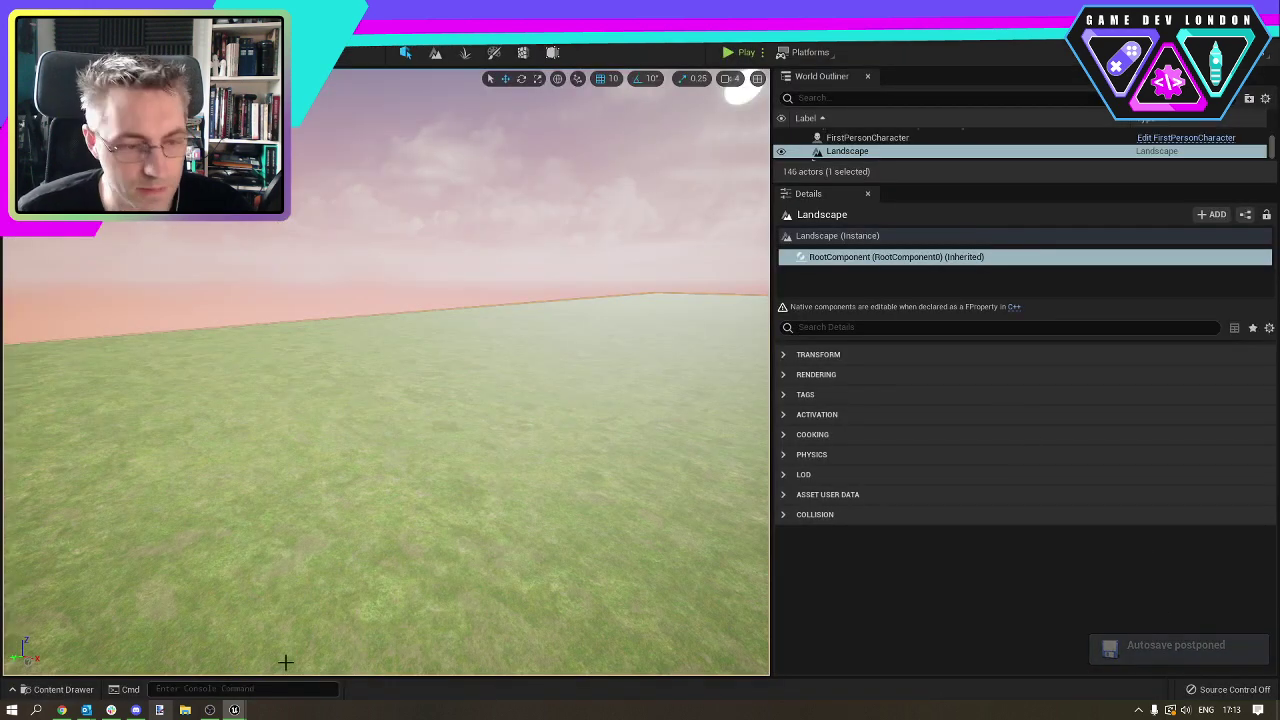
pyautogui.moveTo(234, 710)
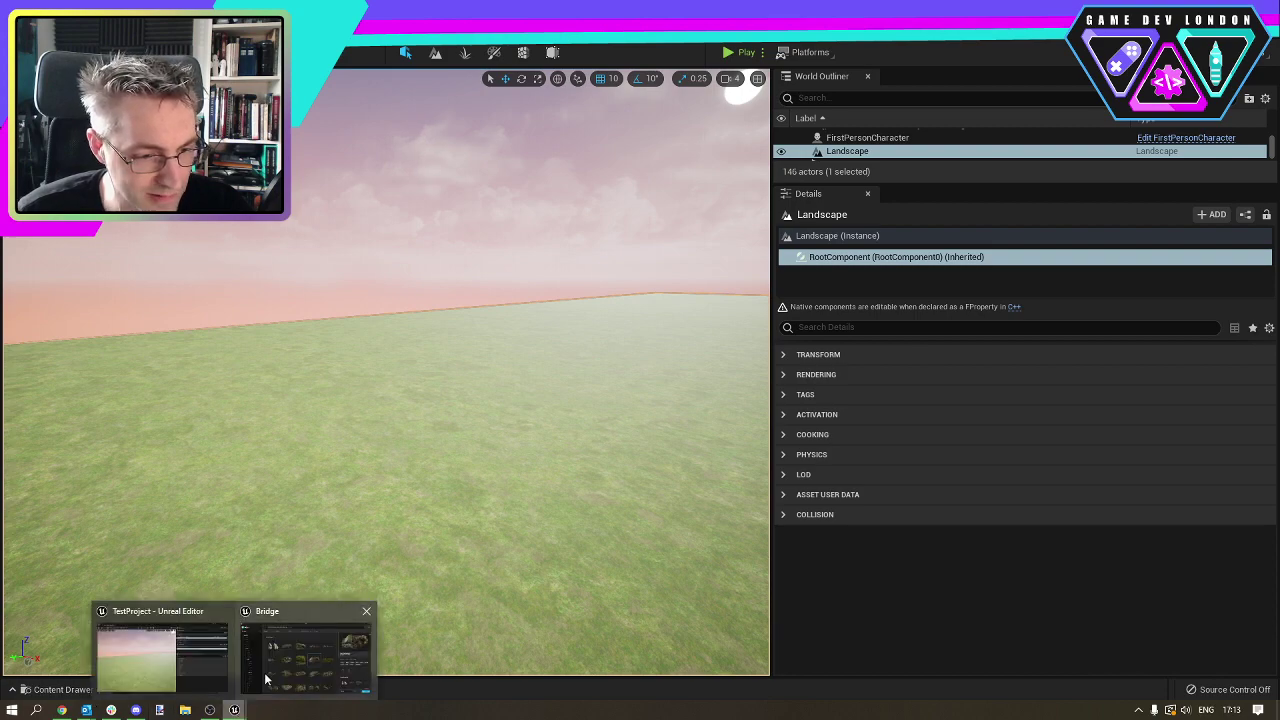
pyautogui.click(314, 655)
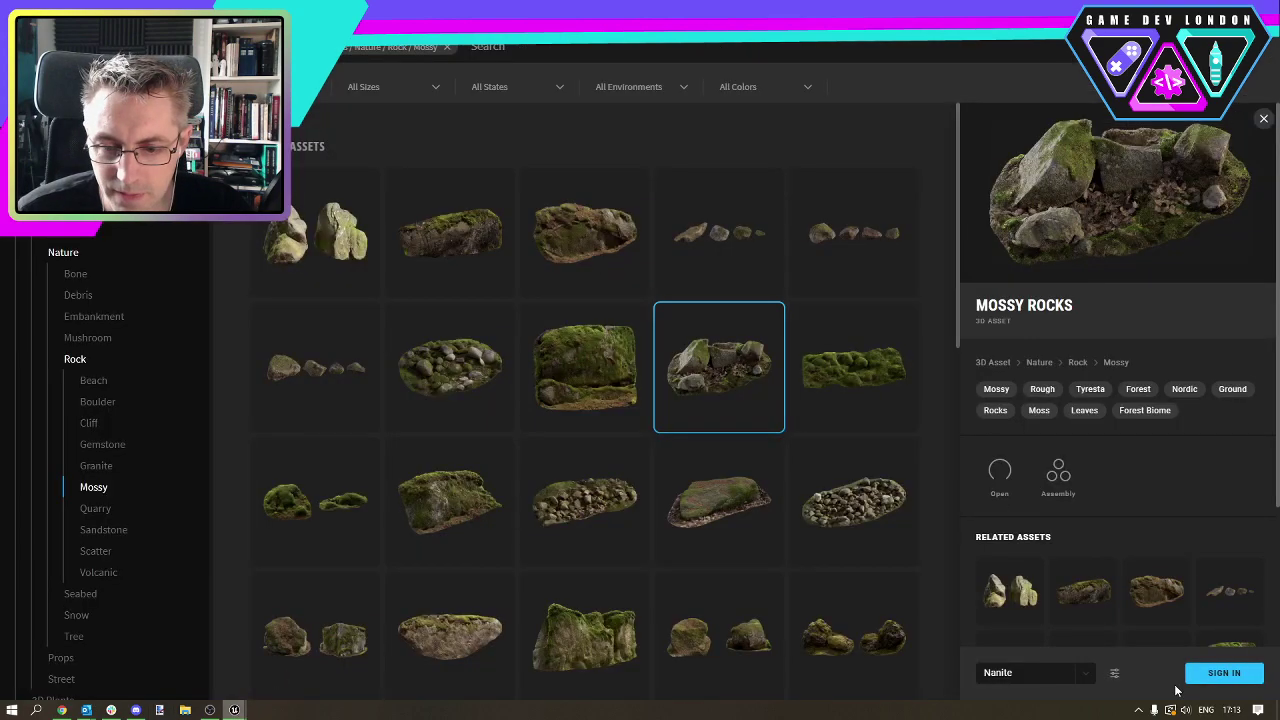
pyautogui.click(1212, 673)
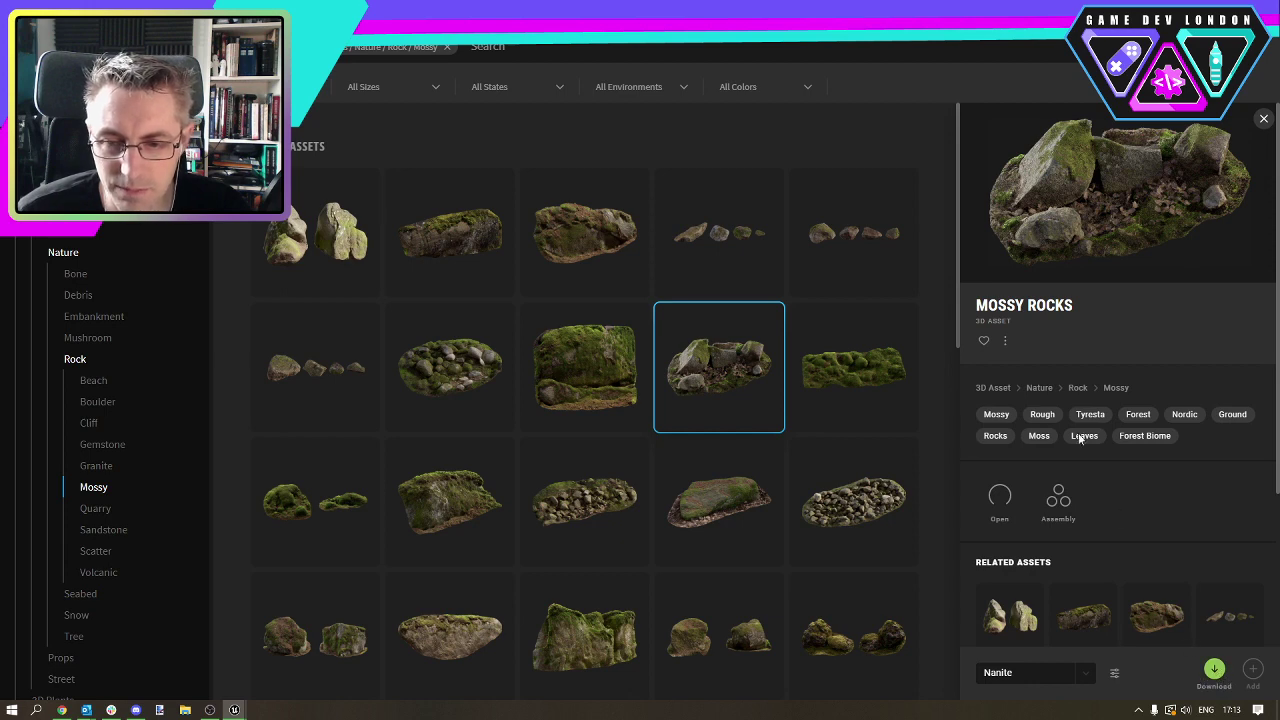
# Download two Mossy Rocks assets and two Mossy Rock Face assets at Nanite quality.
pyautogui.click(1214, 670)
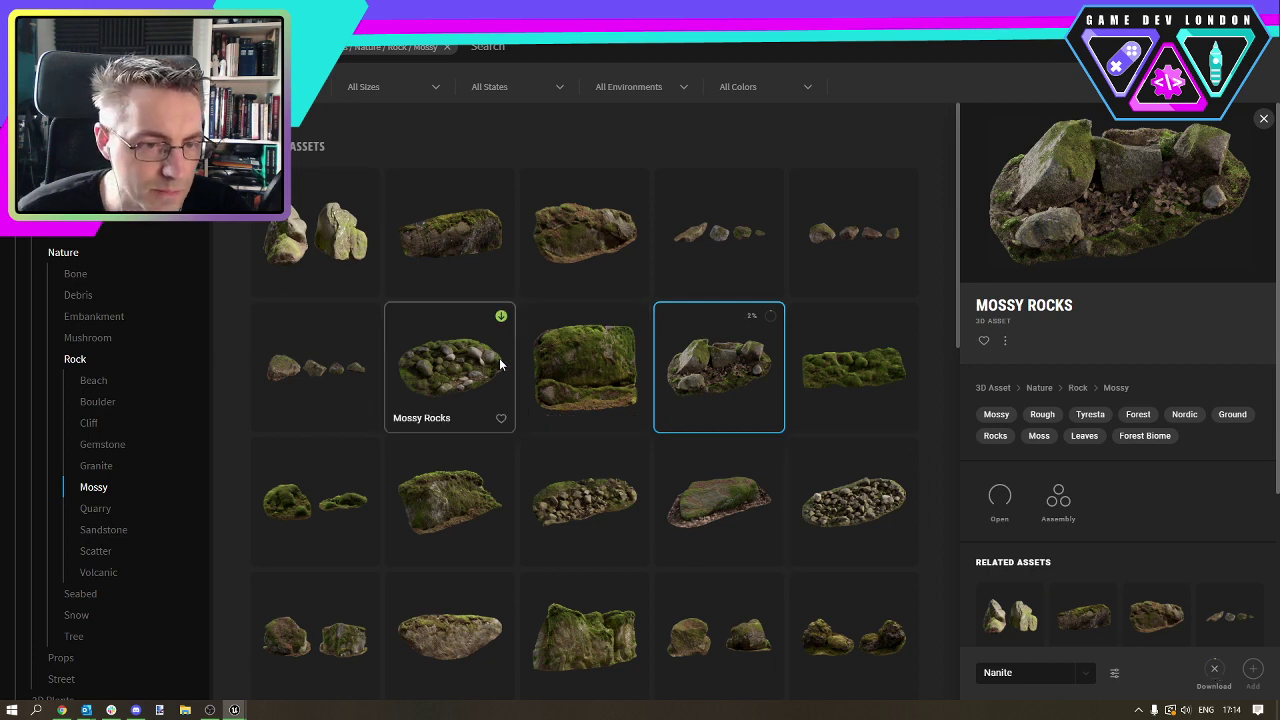
pyautogui.click(465, 370)
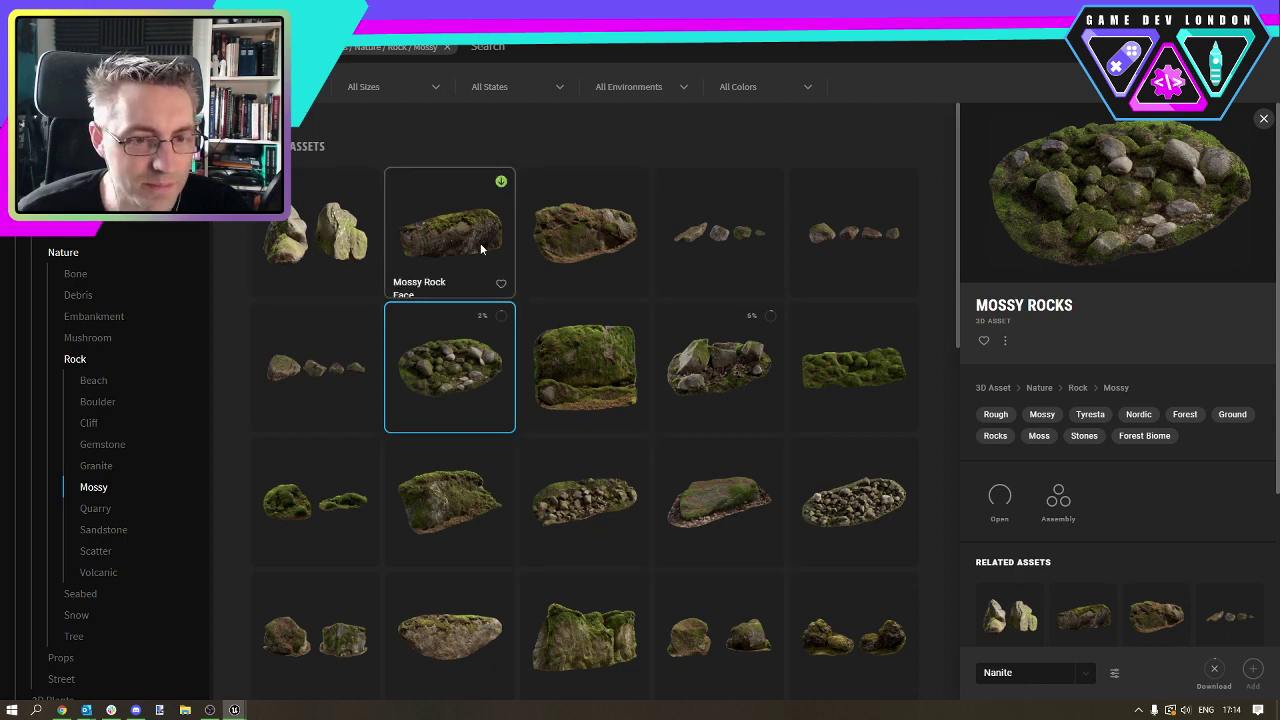
pyautogui.click(588, 370)
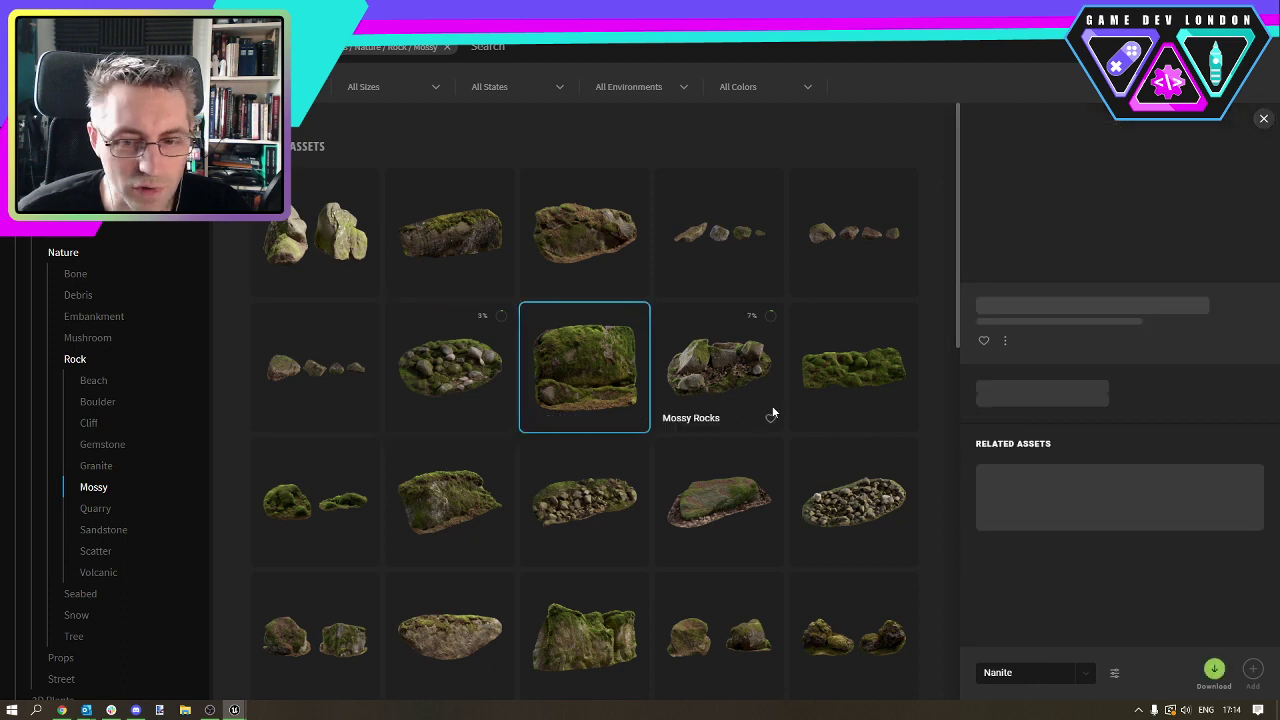
pyautogui.click(1216, 671)
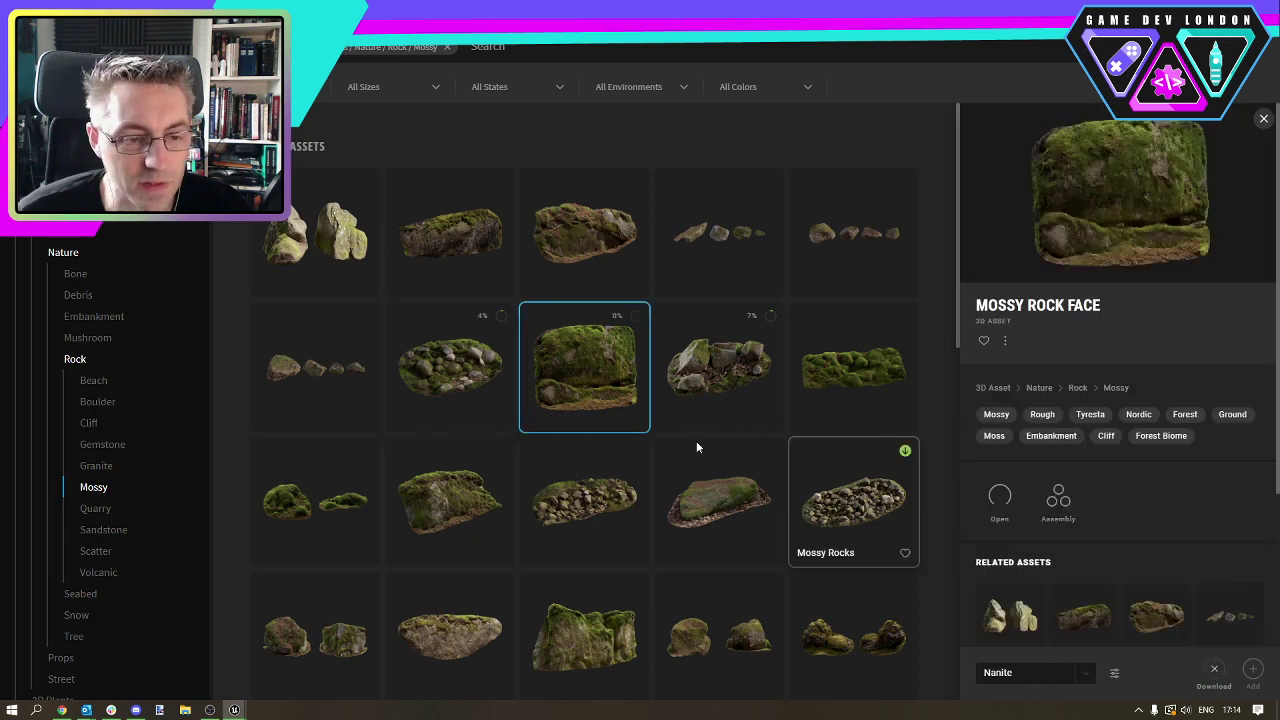
pyautogui.click(585, 635)
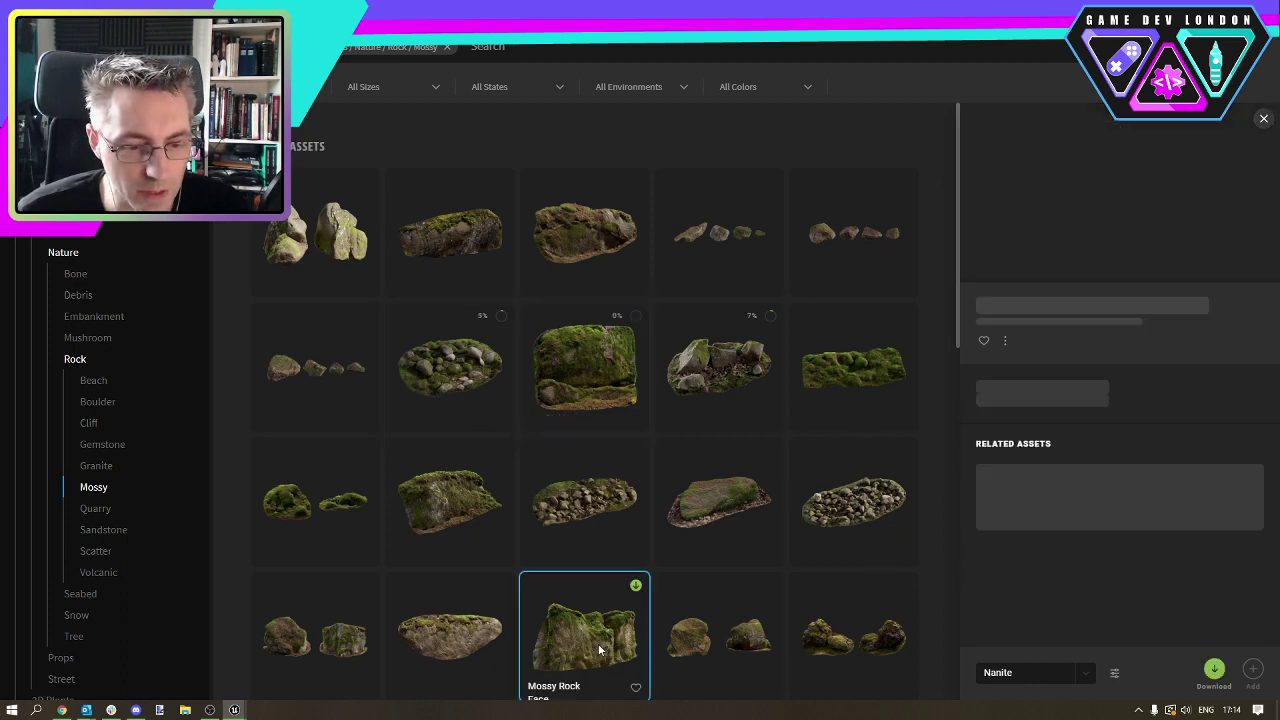
pyautogui.click(1214, 669)
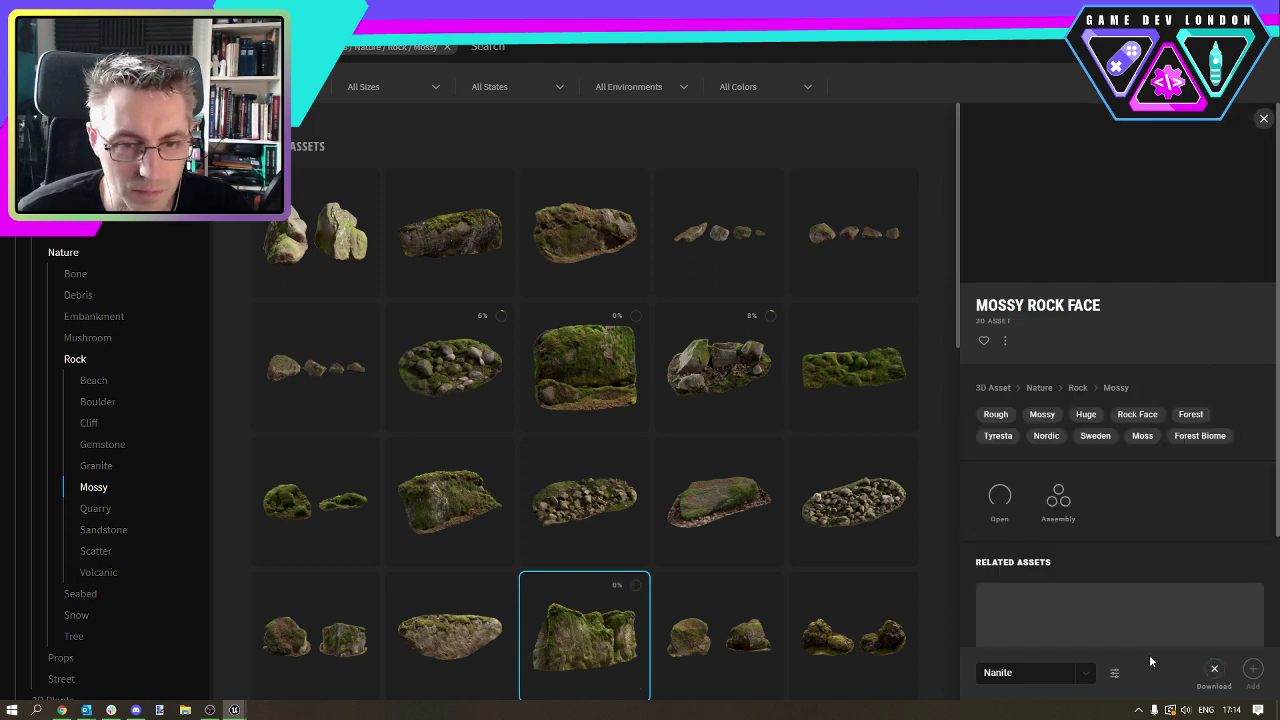
# Review the Mossy Rock Face asset's details and open its related Nordic Forest collection.
pyautogui.scroll(-2, 614, 505)
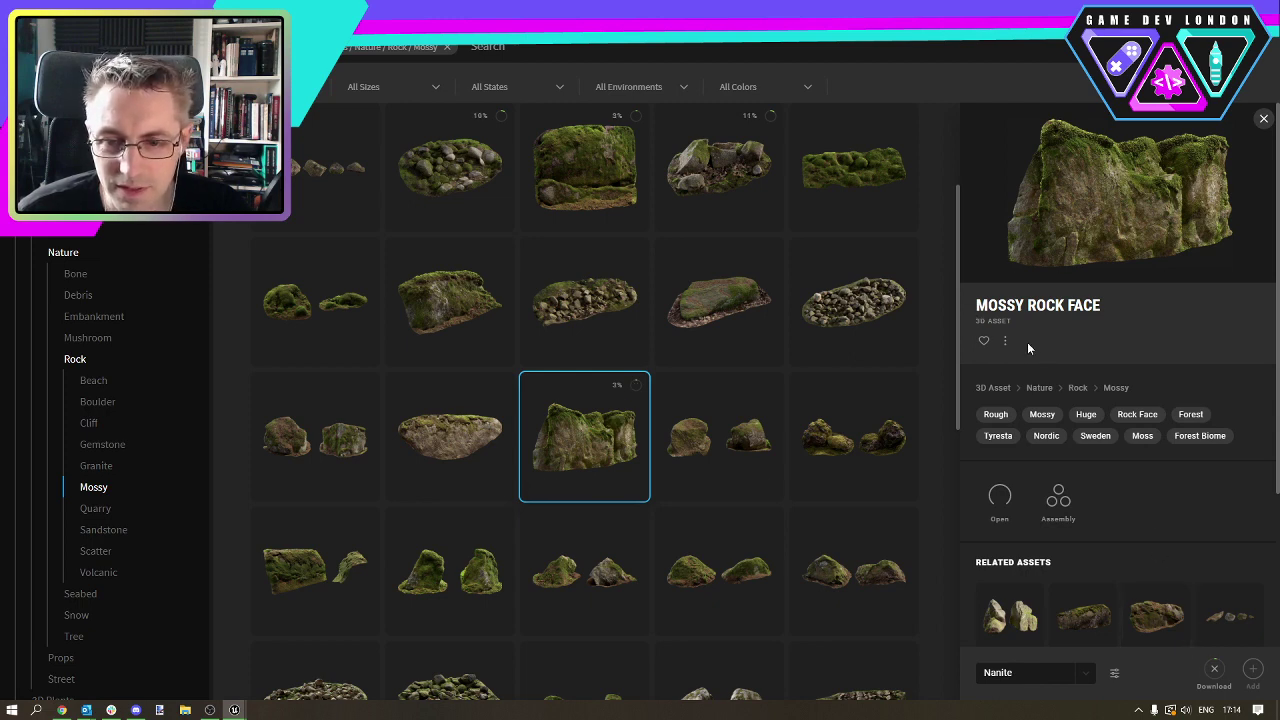
pyautogui.scroll(-2, 1072, 487)
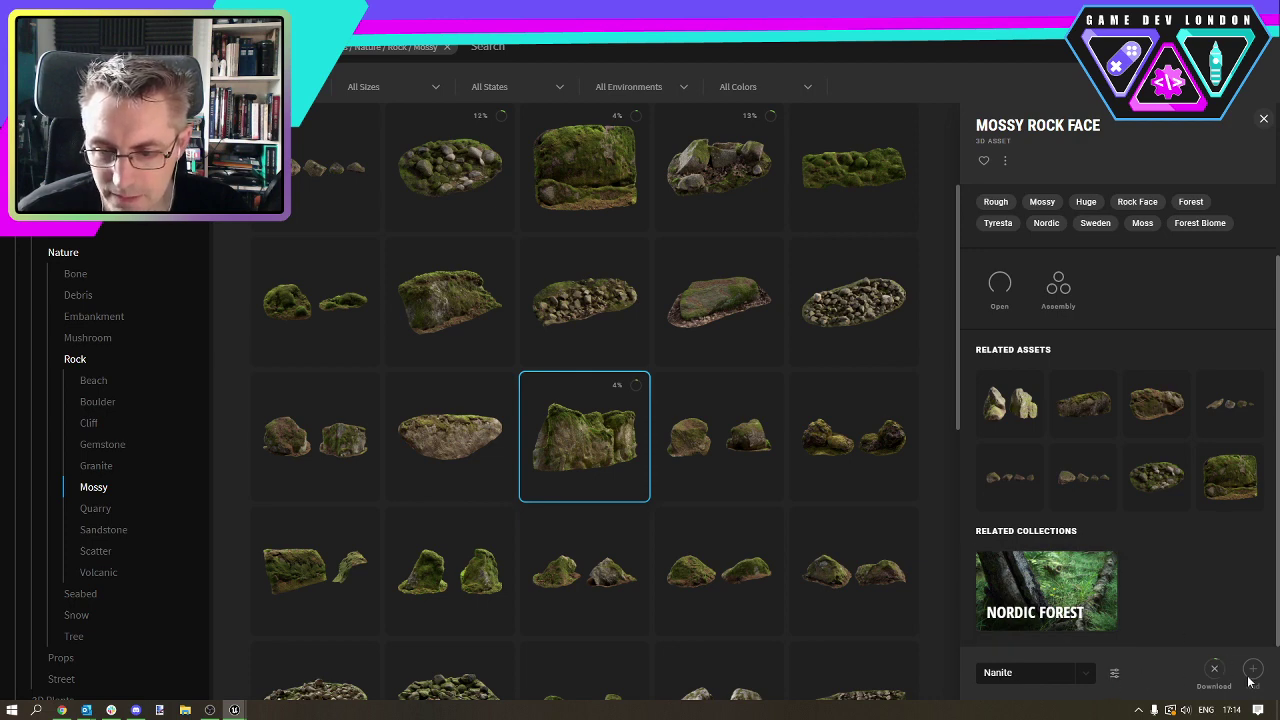
pyautogui.scroll(1, 1142, 278)
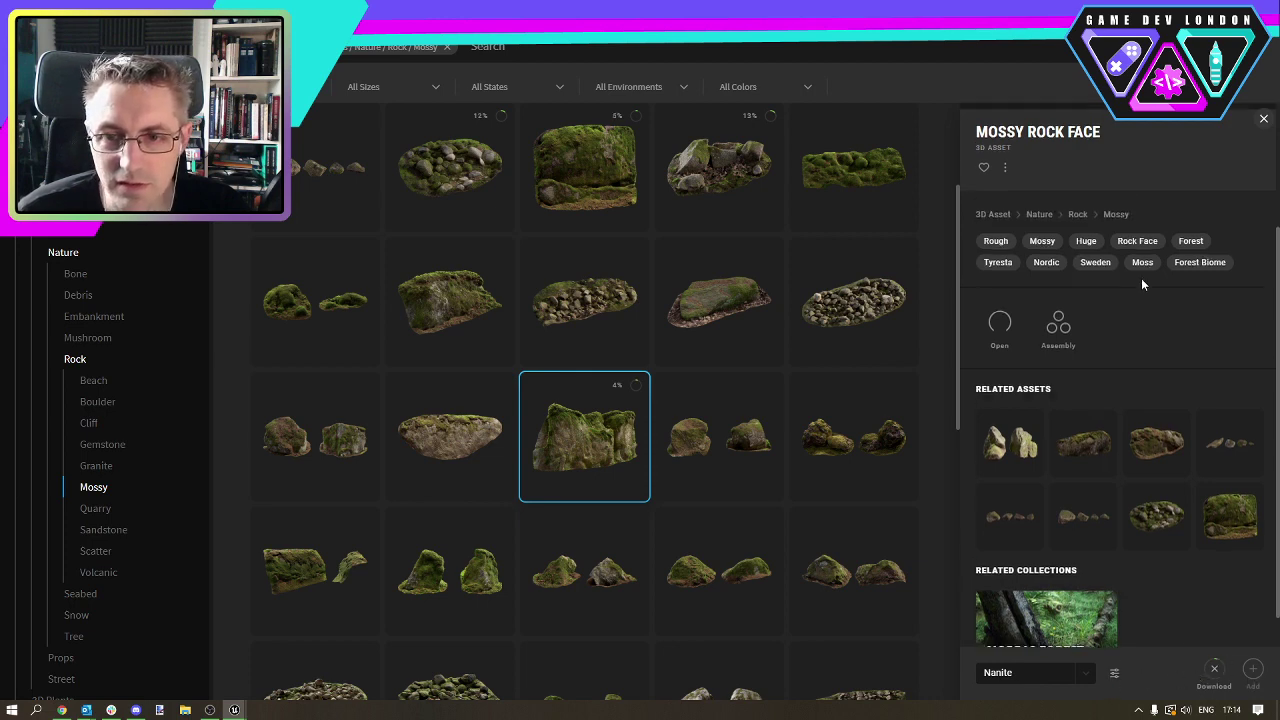
pyautogui.scroll(2, 1142, 282)
pyautogui.scroll(-2, 1141, 285)
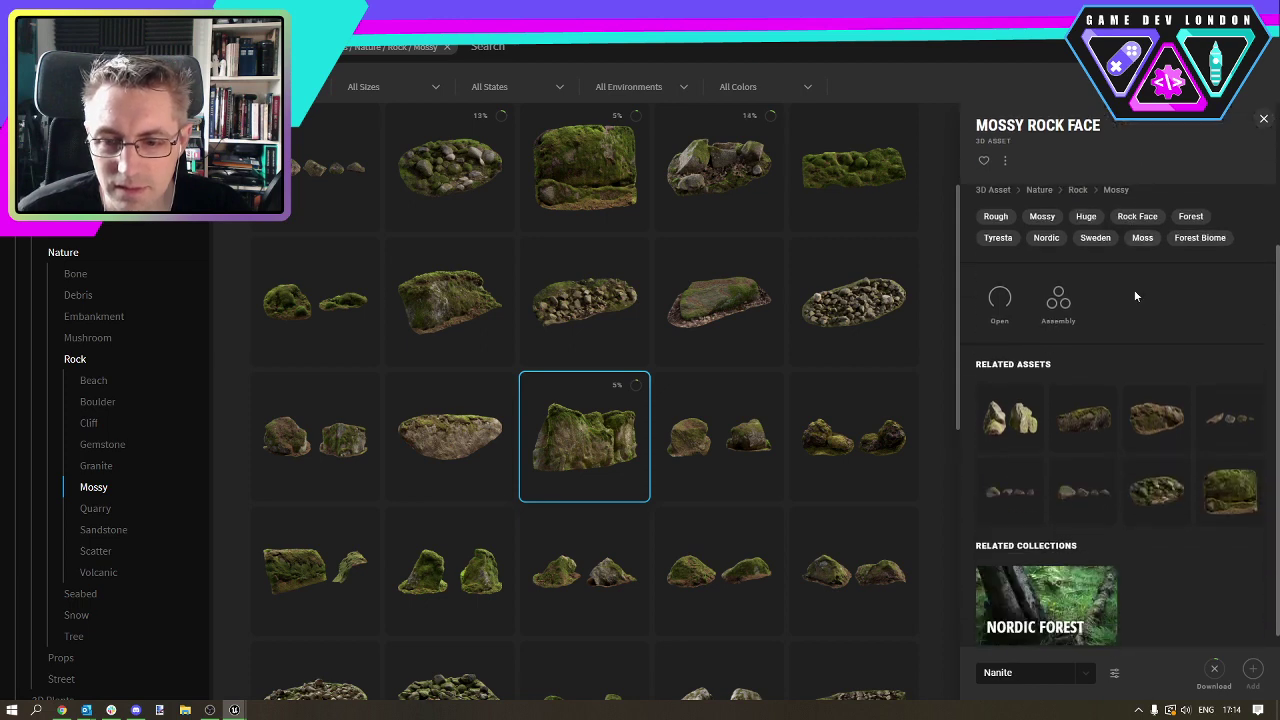
pyautogui.click(1035, 607)
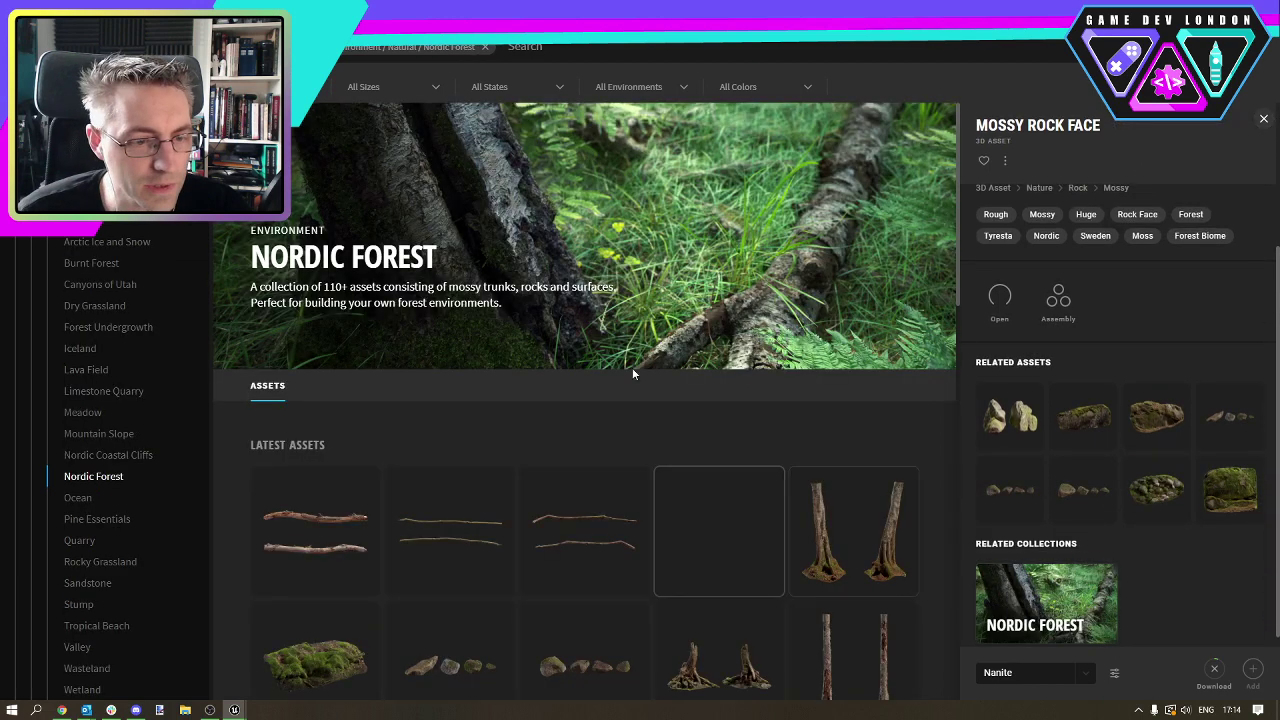
# Examine the trunks, rocks and surfaces available in the Nordic Forest collection.
pyautogui.scroll(-4, 619, 290)
pyautogui.scroll(-3, 619, 290)
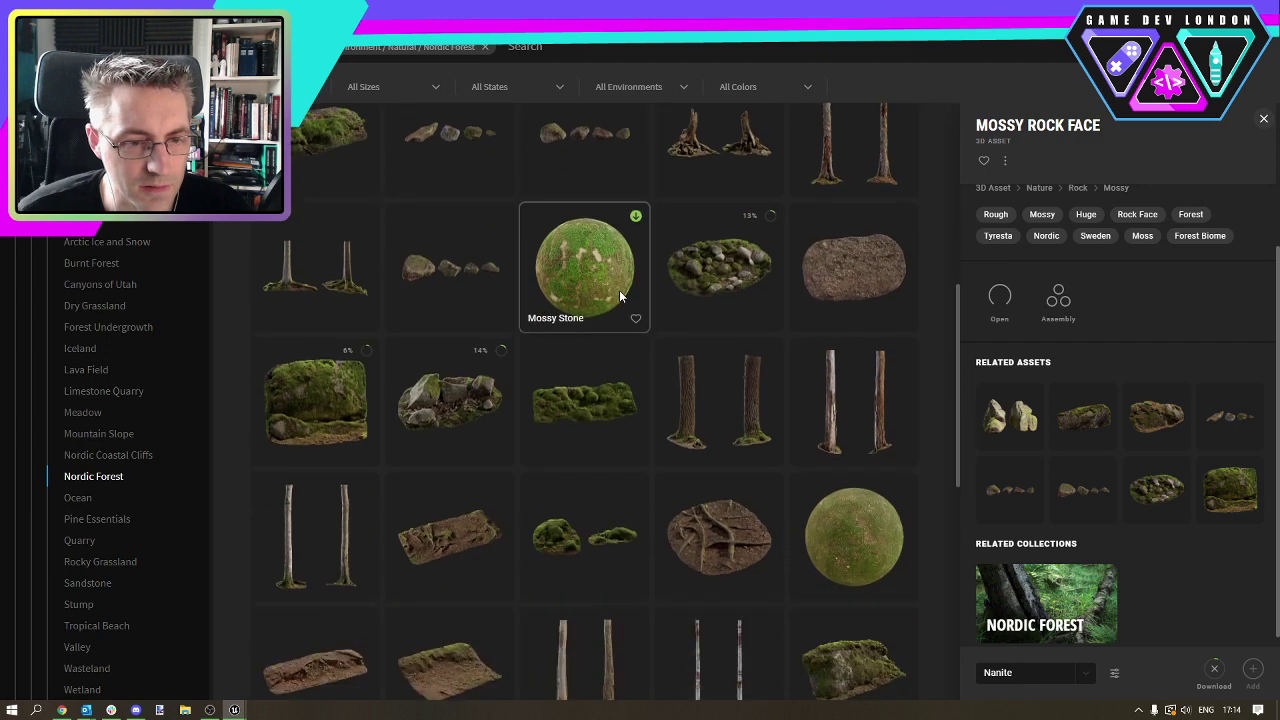
pyautogui.scroll(-3, 619, 290)
pyautogui.scroll(-1, 619, 290)
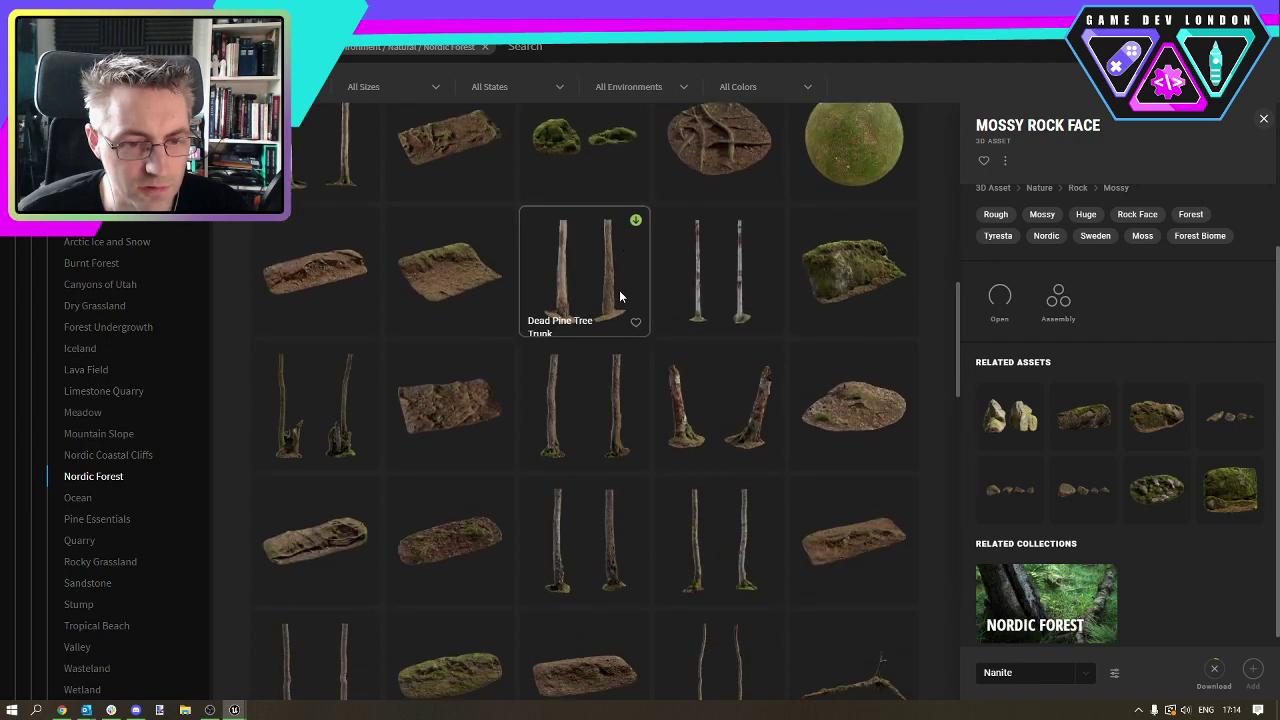
pyautogui.scroll(-4, 630, 305)
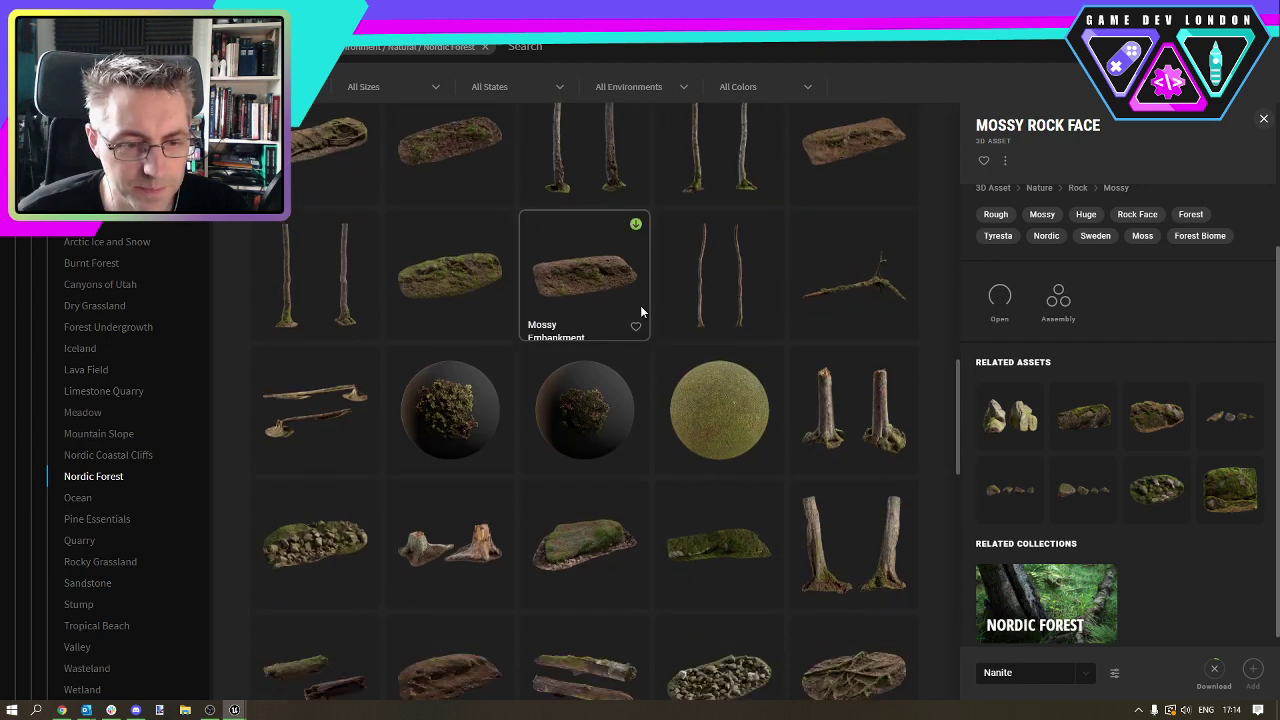
pyautogui.scroll(-2, 638, 297)
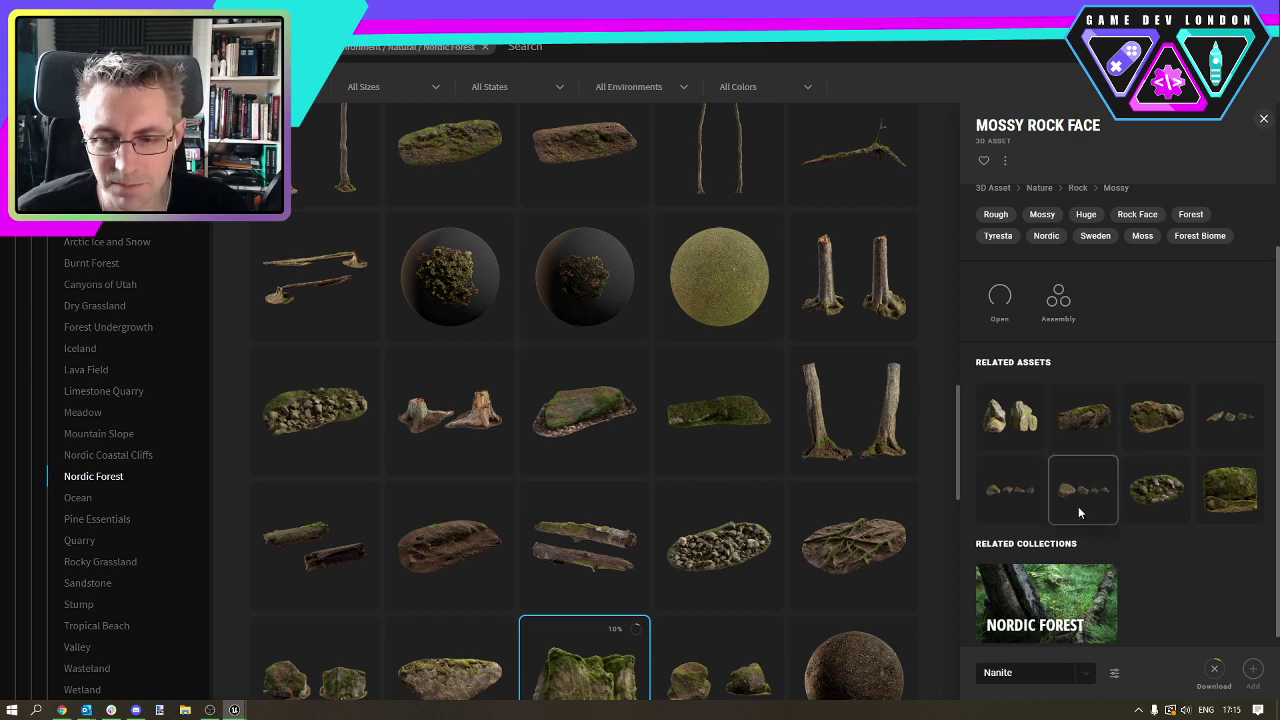
pyautogui.scroll(-1, 1140, 504)
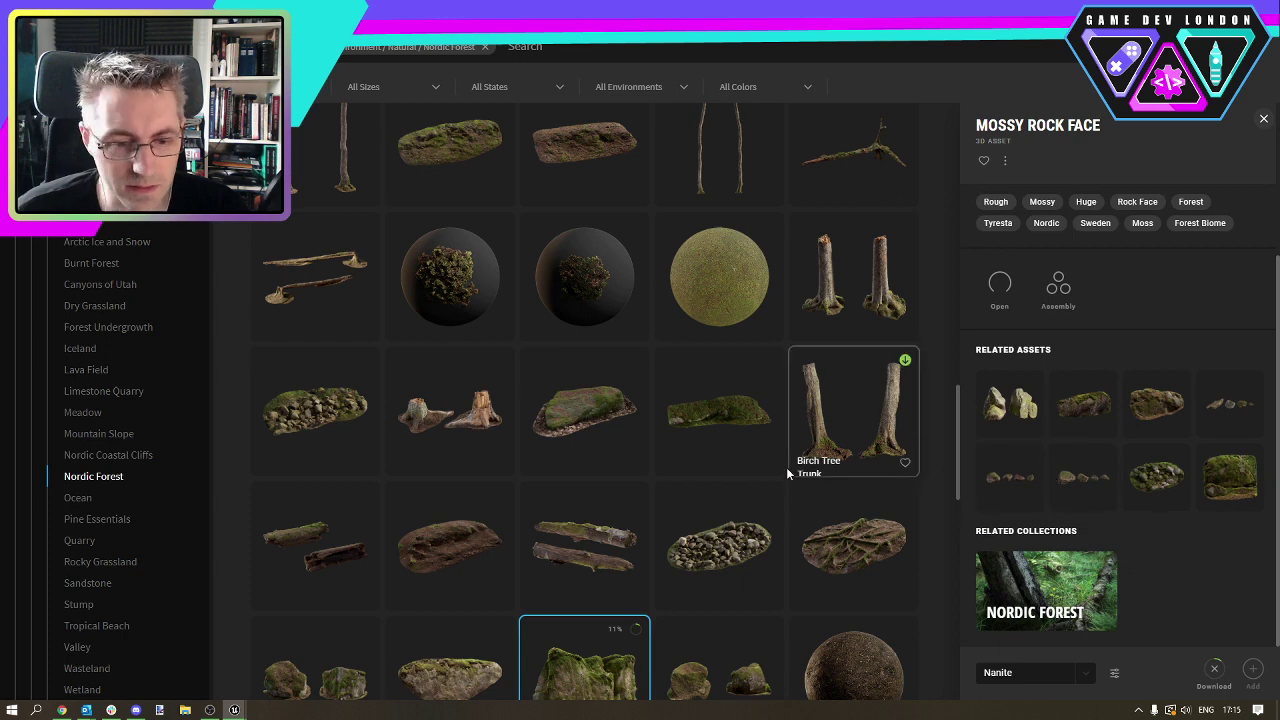
pyautogui.scroll(-3, 700, 502)
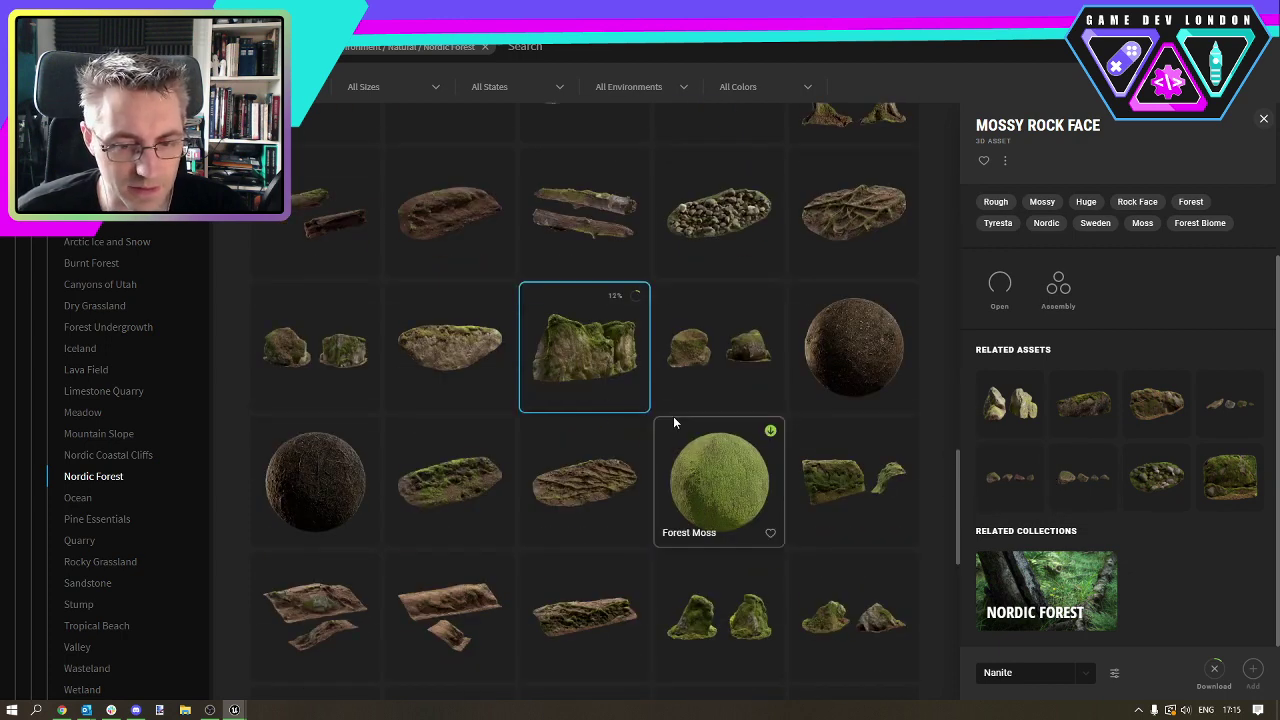
pyautogui.scroll(6, 724, 502)
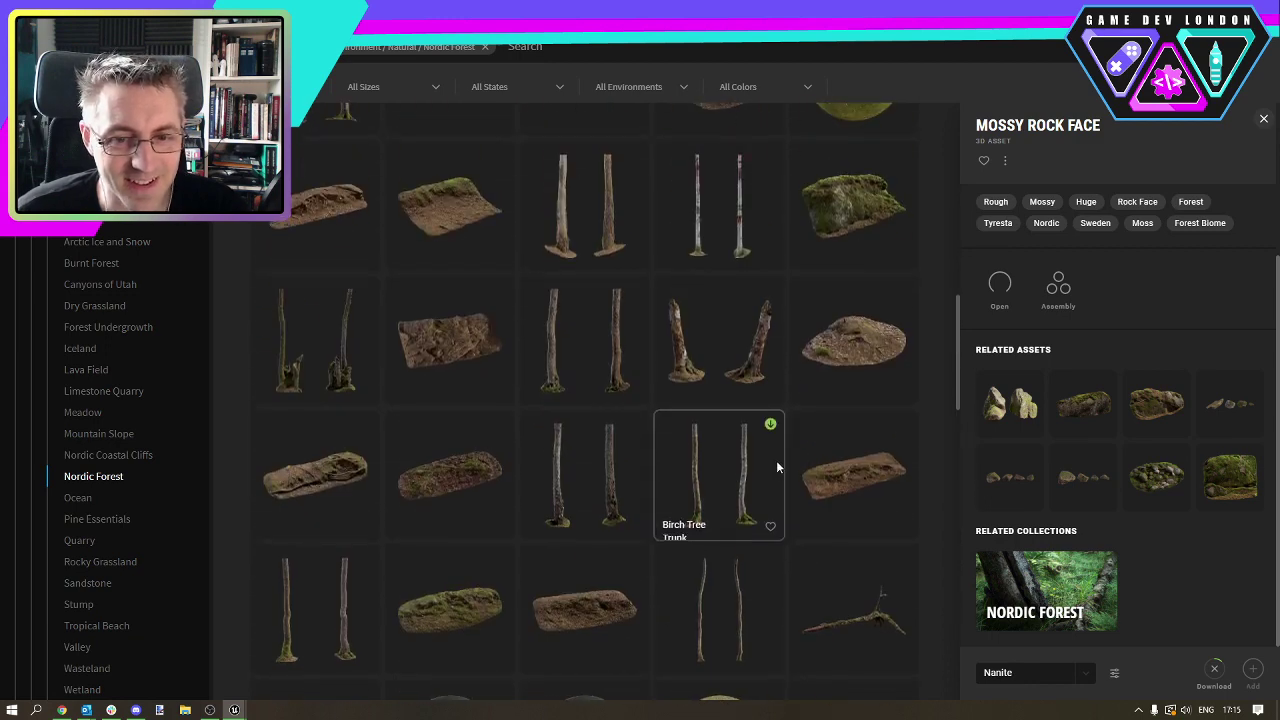
pyautogui.scroll(4, 776, 460)
pyautogui.scroll(2, 760, 460)
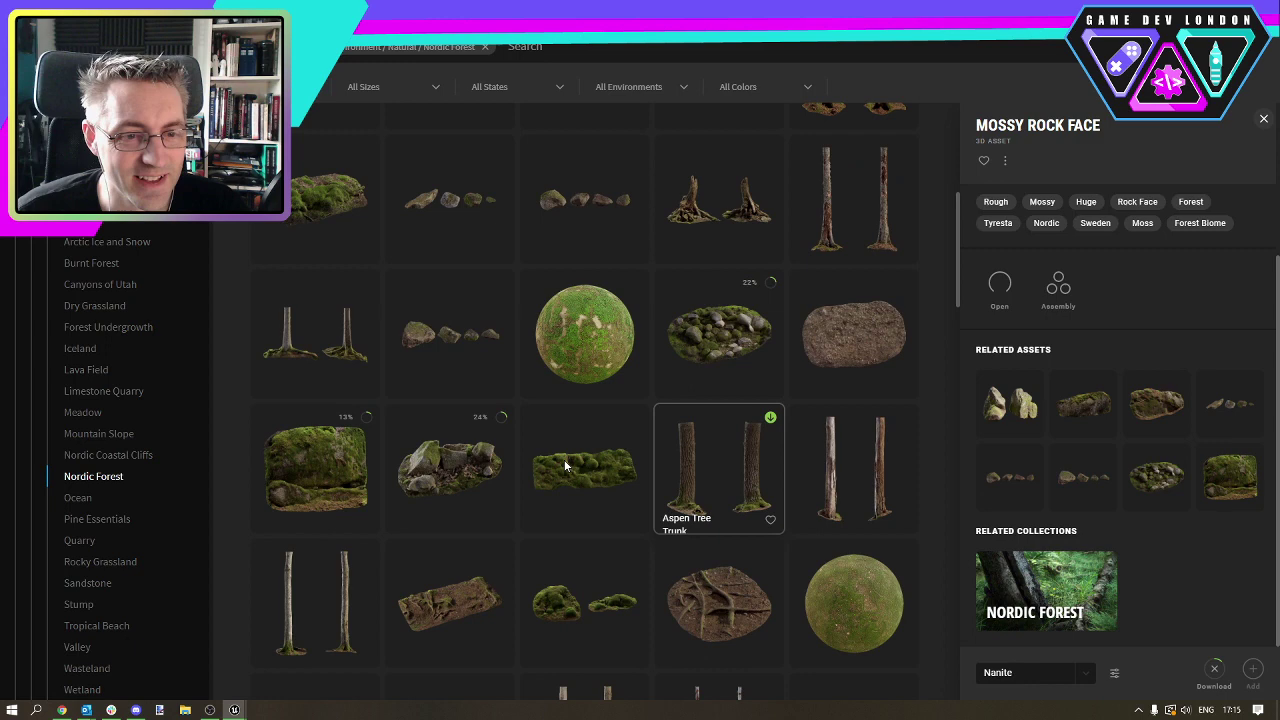
# Show the Mossy Rocks asset's details and check the Megascans import settings, then close them without changes.
pyautogui.click(464, 479)
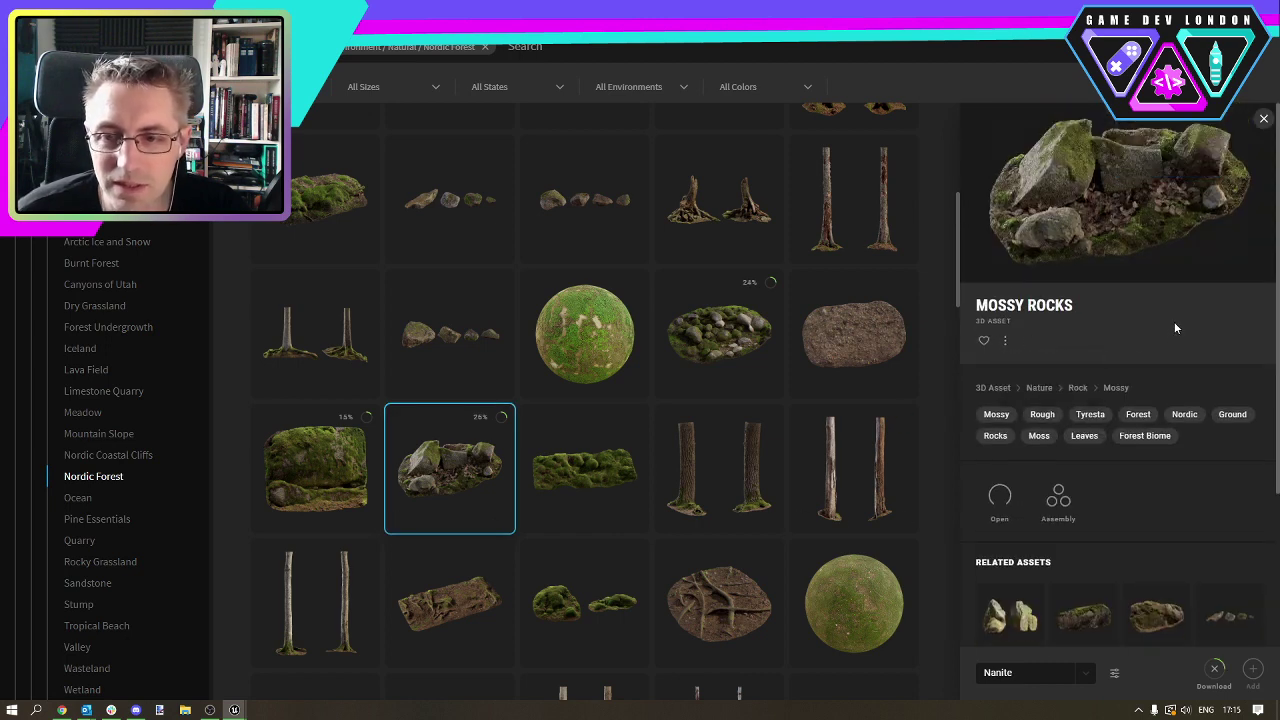
pyautogui.scroll(-2, 1174, 321)
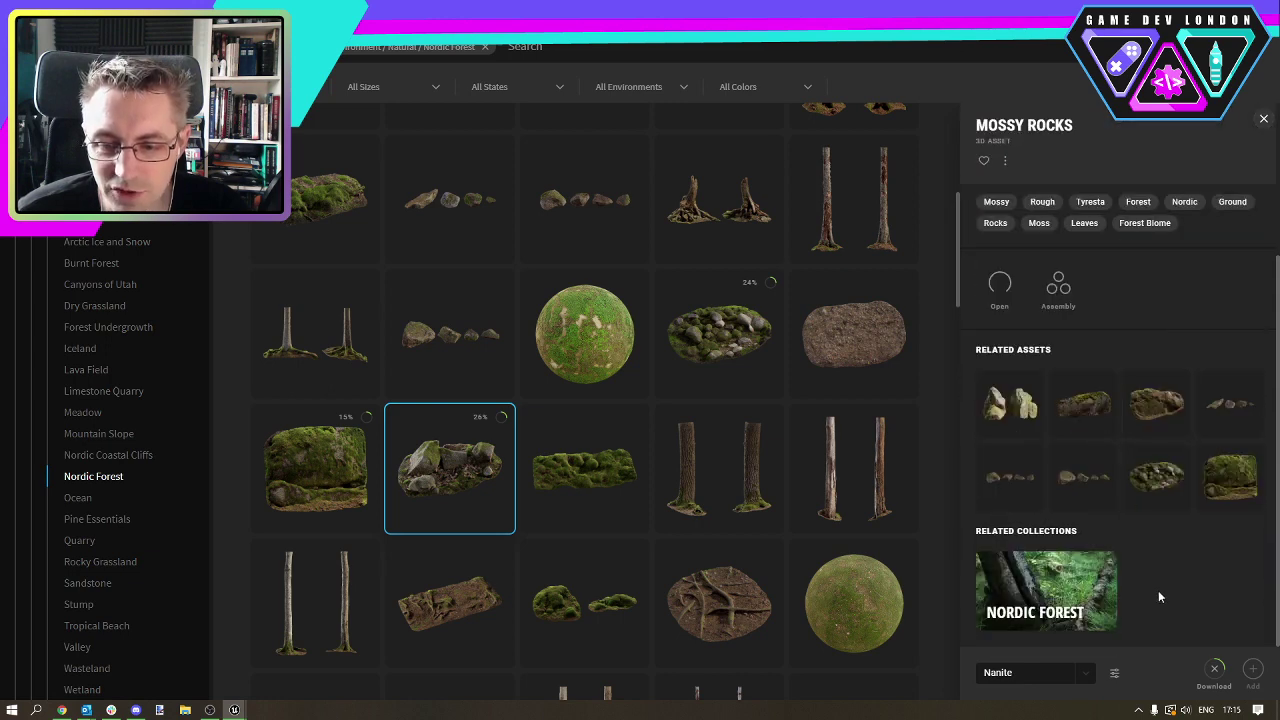
pyautogui.click(1118, 676)
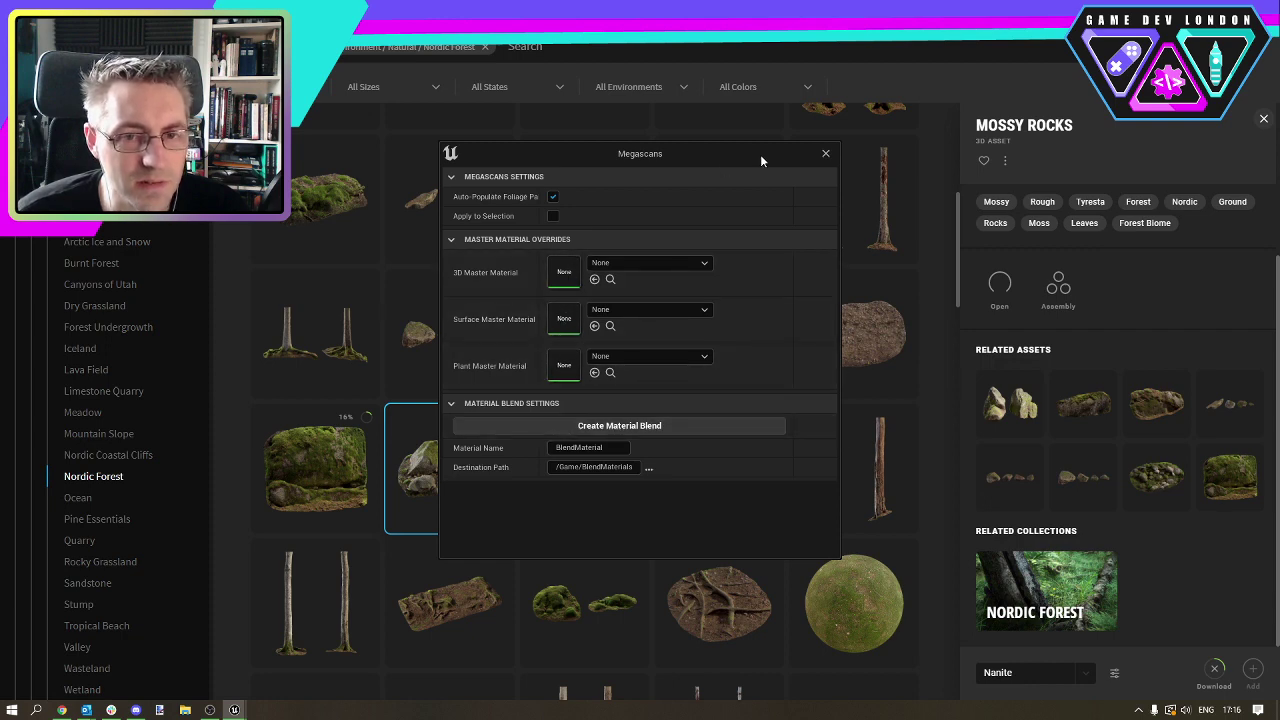
pyautogui.click(825, 153)
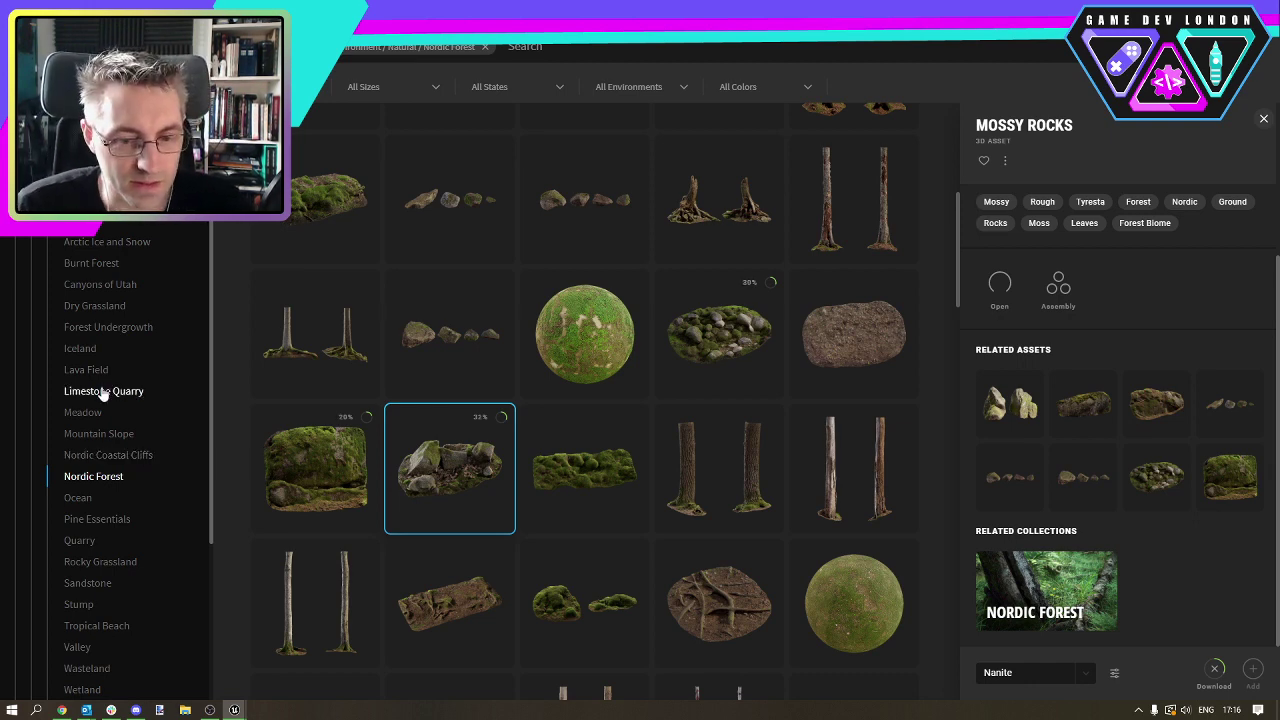
# Find the Mossy Ground surface in the Nordic Forest collection and download it at Highest Quality.
pyautogui.scroll(3, 610, 440)
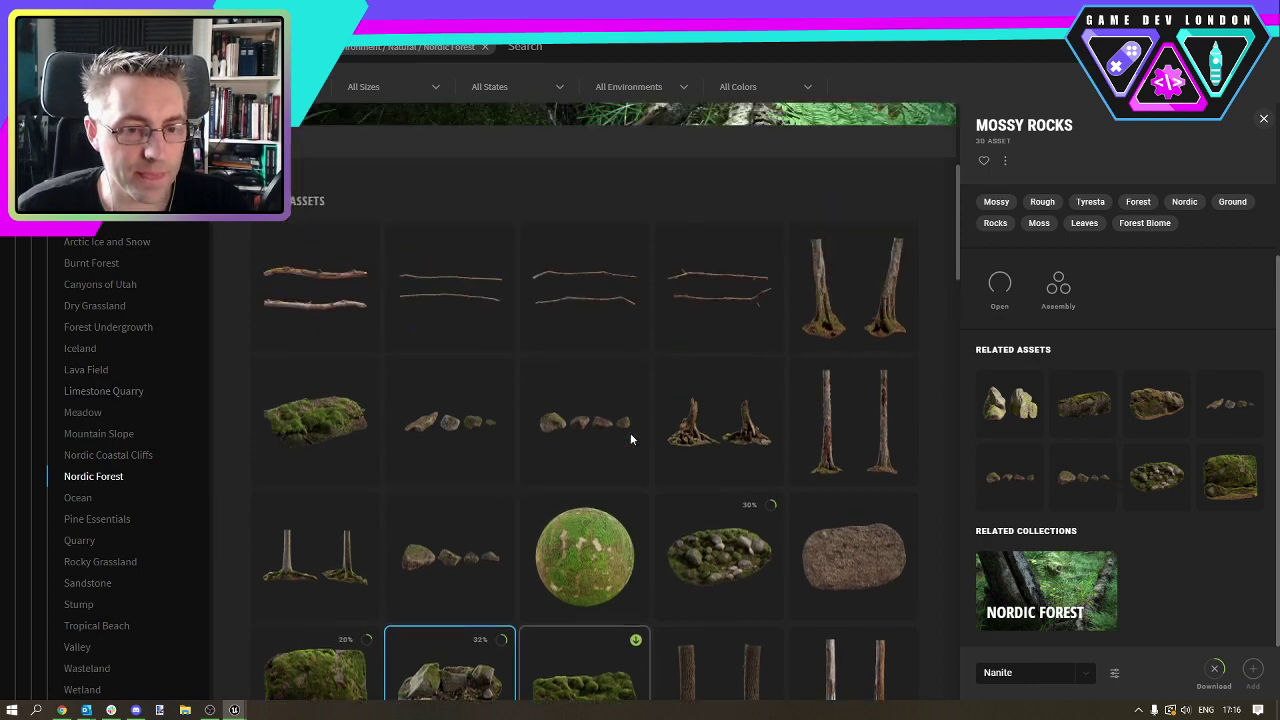
pyautogui.scroll(-3, 630, 433)
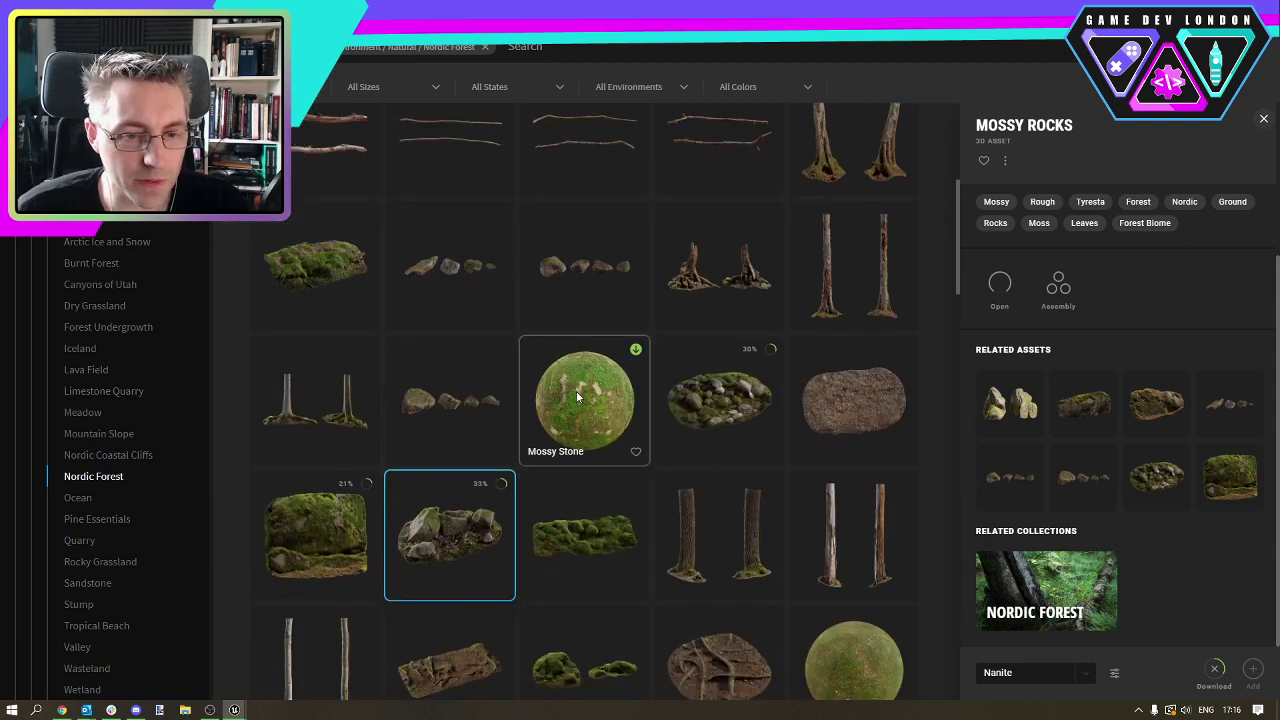
pyautogui.scroll(-3, 580, 396)
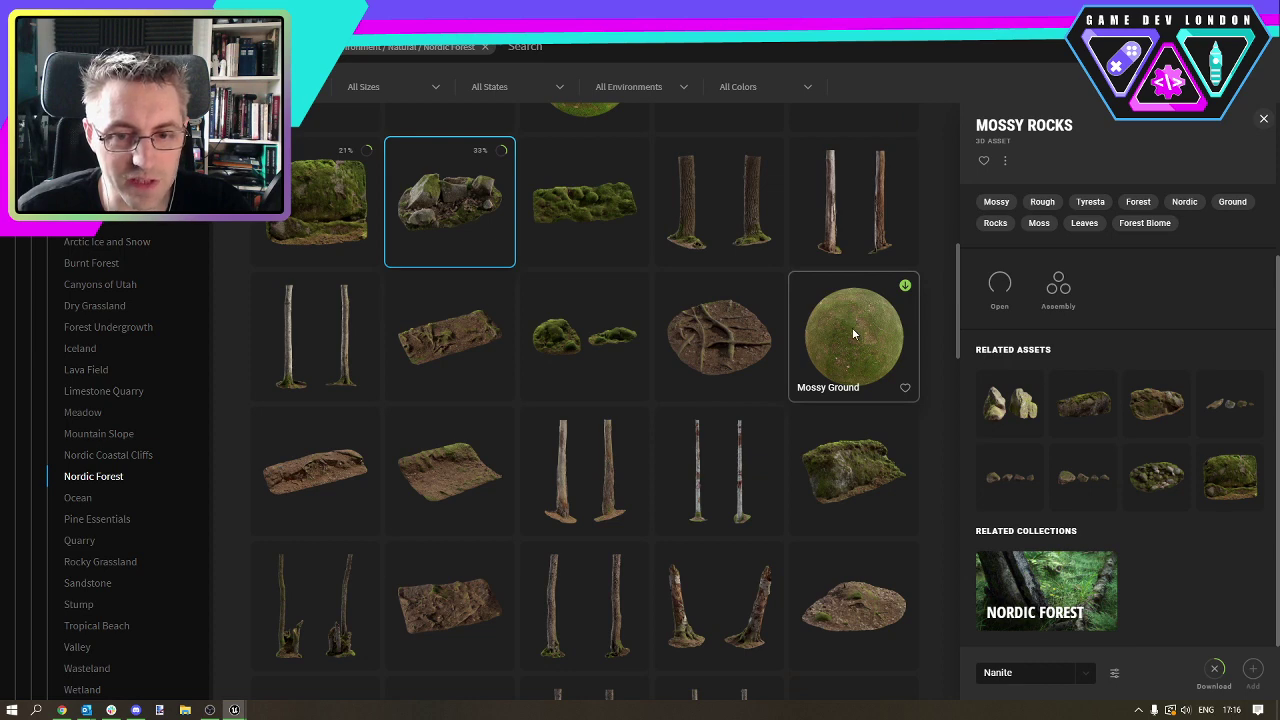
pyautogui.click(852, 327)
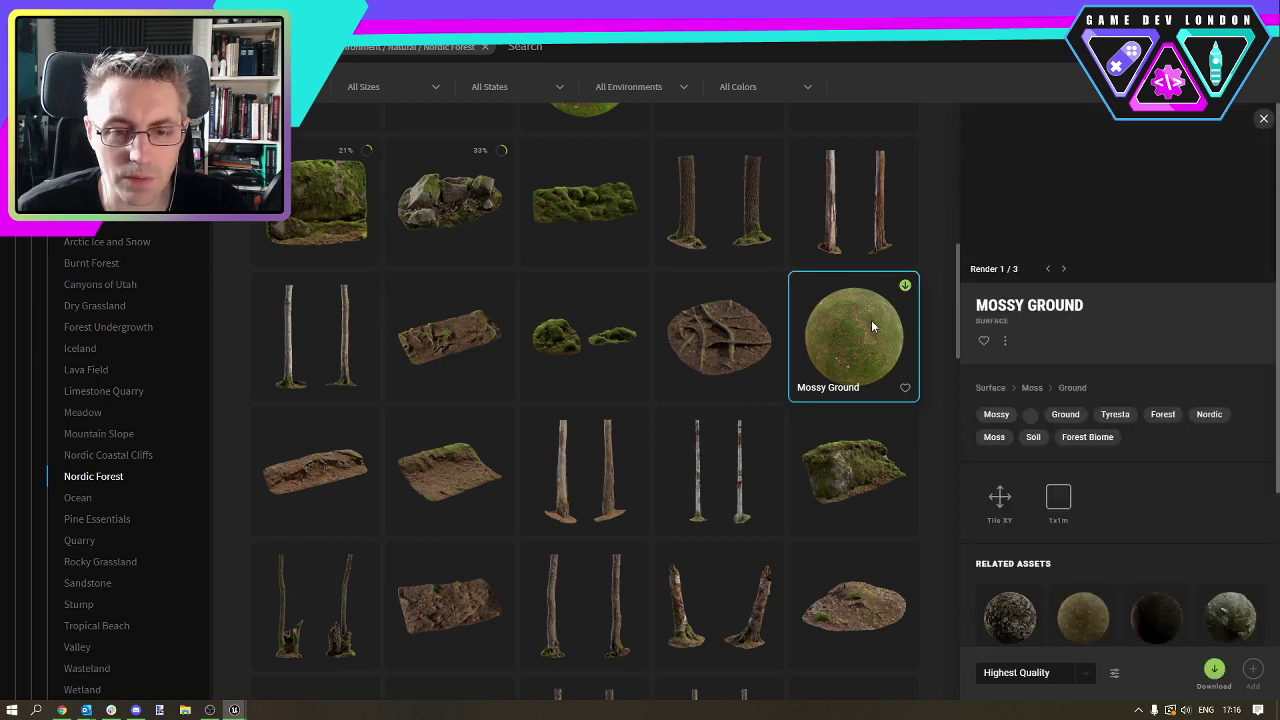
pyautogui.click(1212, 668)
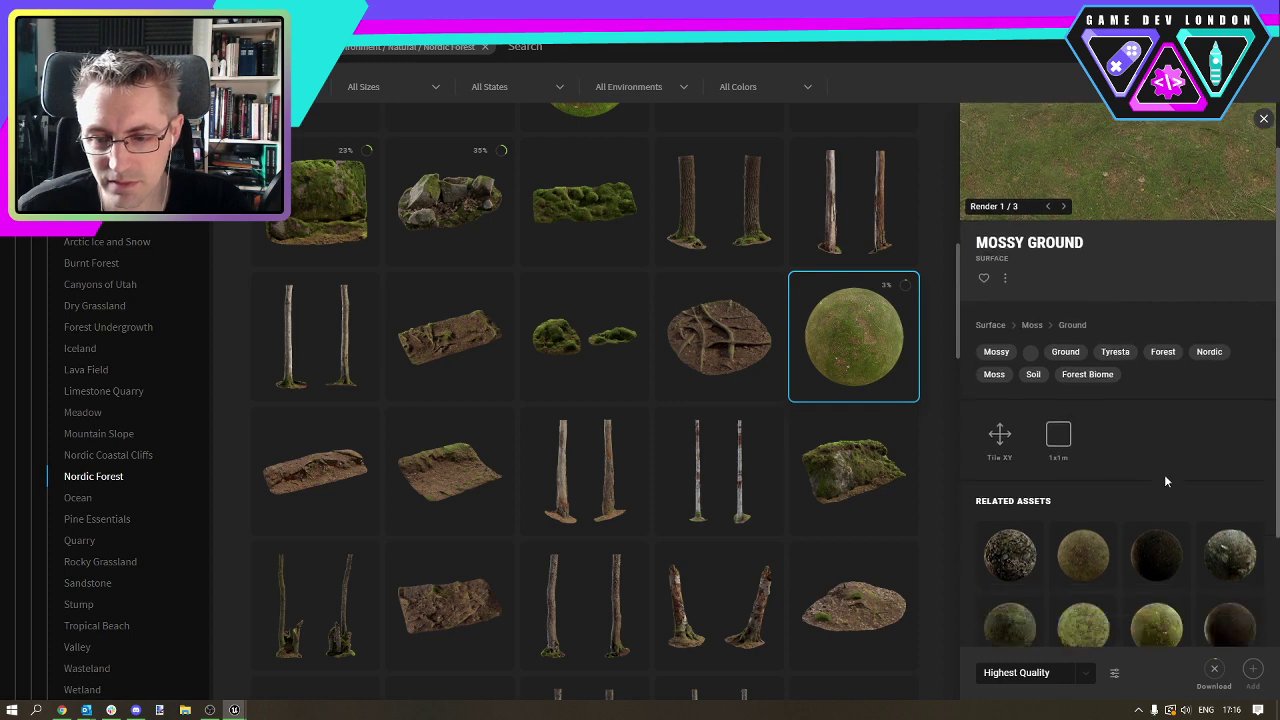
# Look over the Mossy Ground surface's related assets and browse further through the Nordic Forest collection.
pyautogui.scroll(-2, 1164, 474)
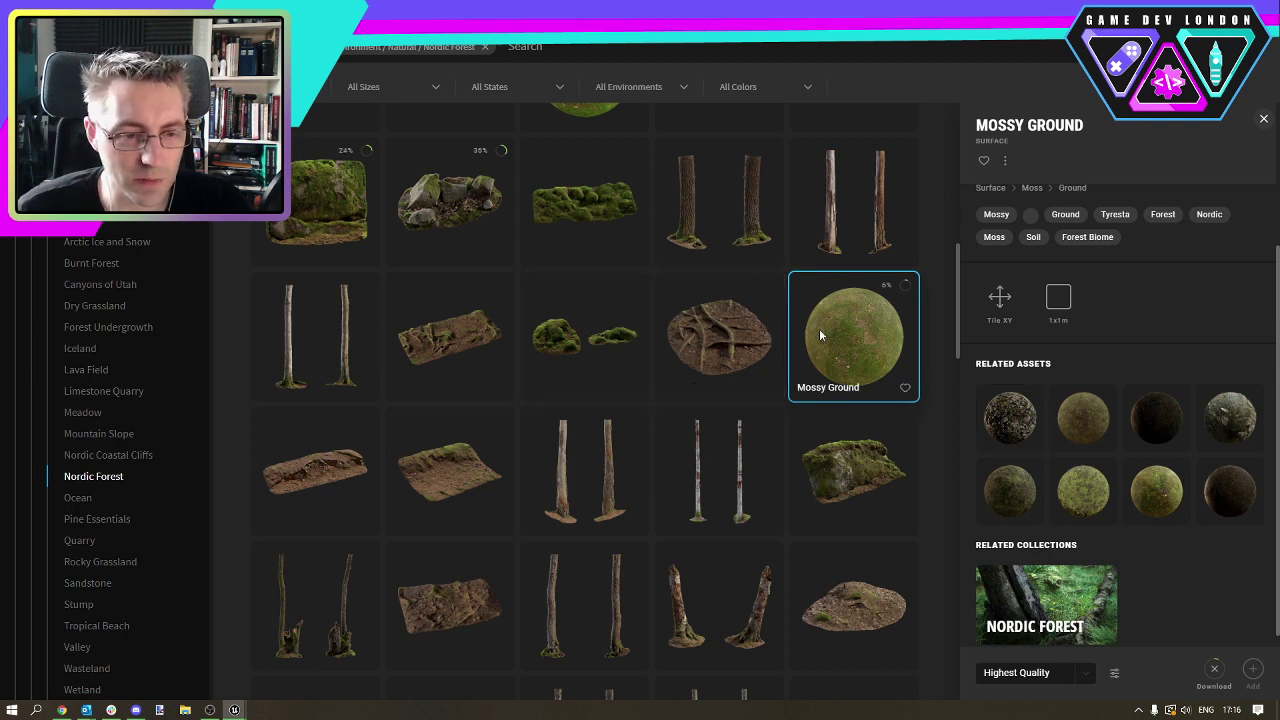
pyautogui.scroll(2, 701, 304)
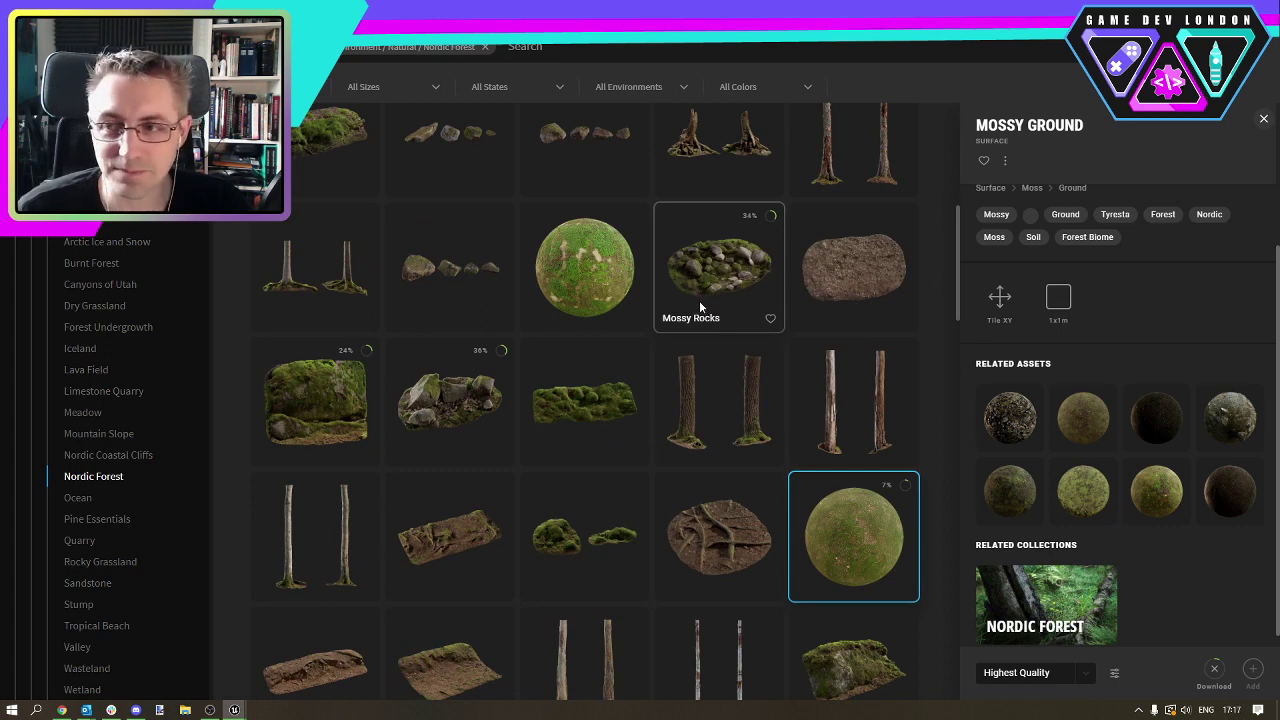
pyautogui.scroll(-10, 585, 418)
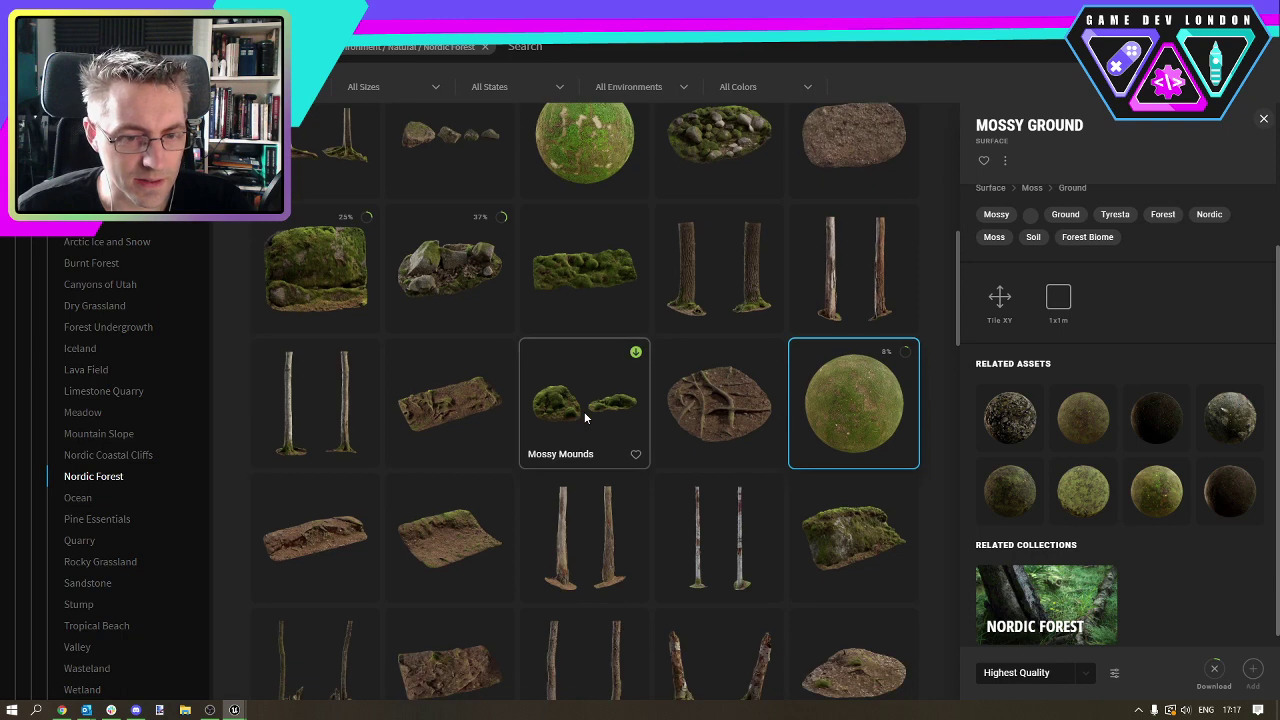
pyautogui.scroll(-3, 585, 418)
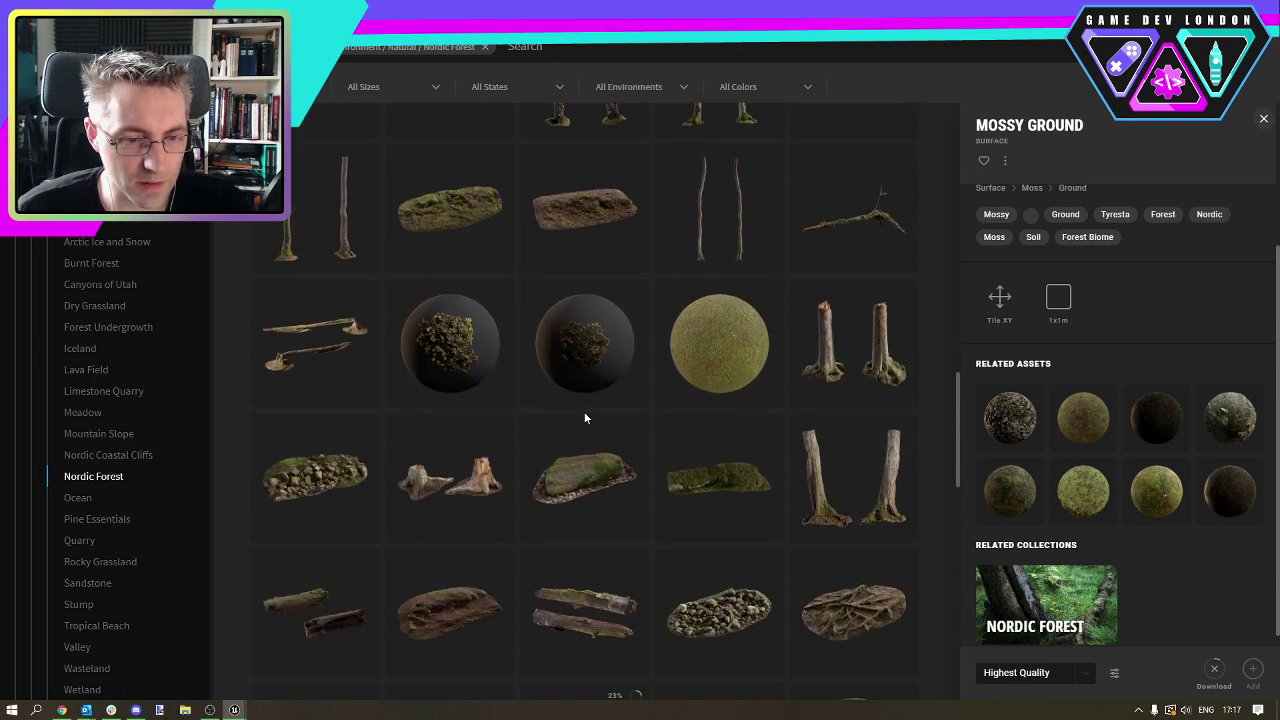
pyautogui.scroll(-6, 585, 418)
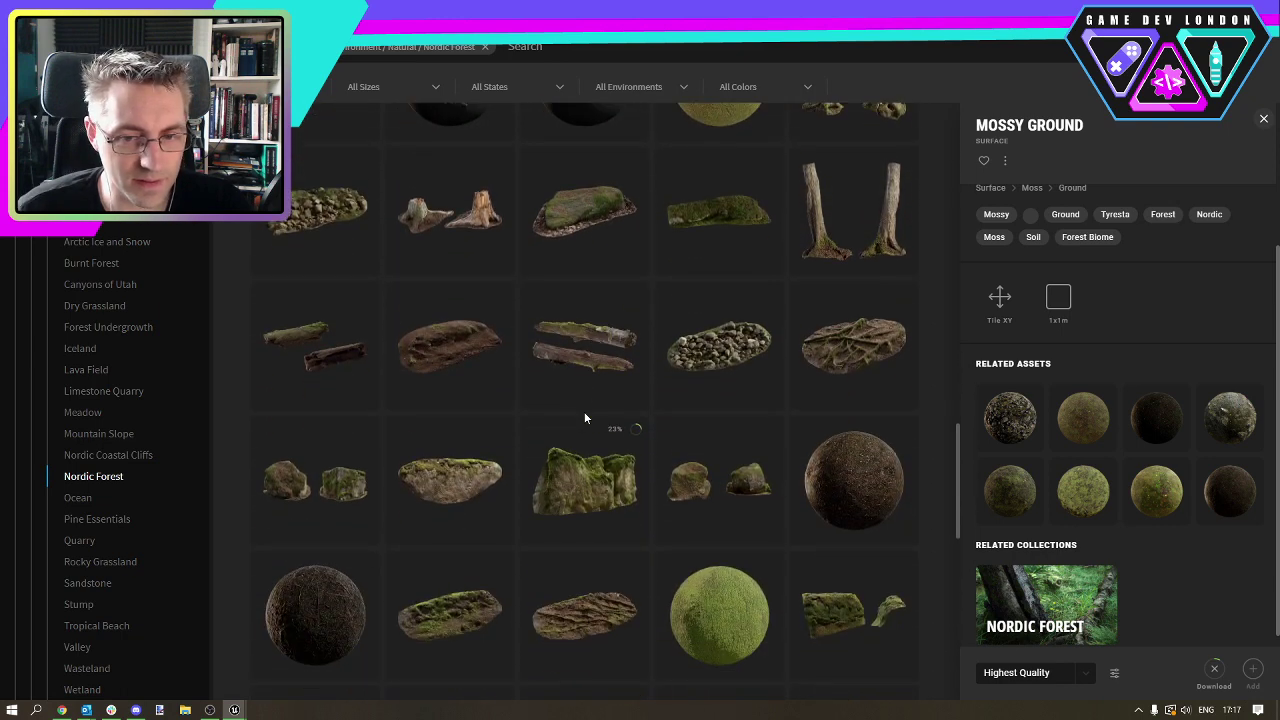
pyautogui.scroll(-3, 585, 418)
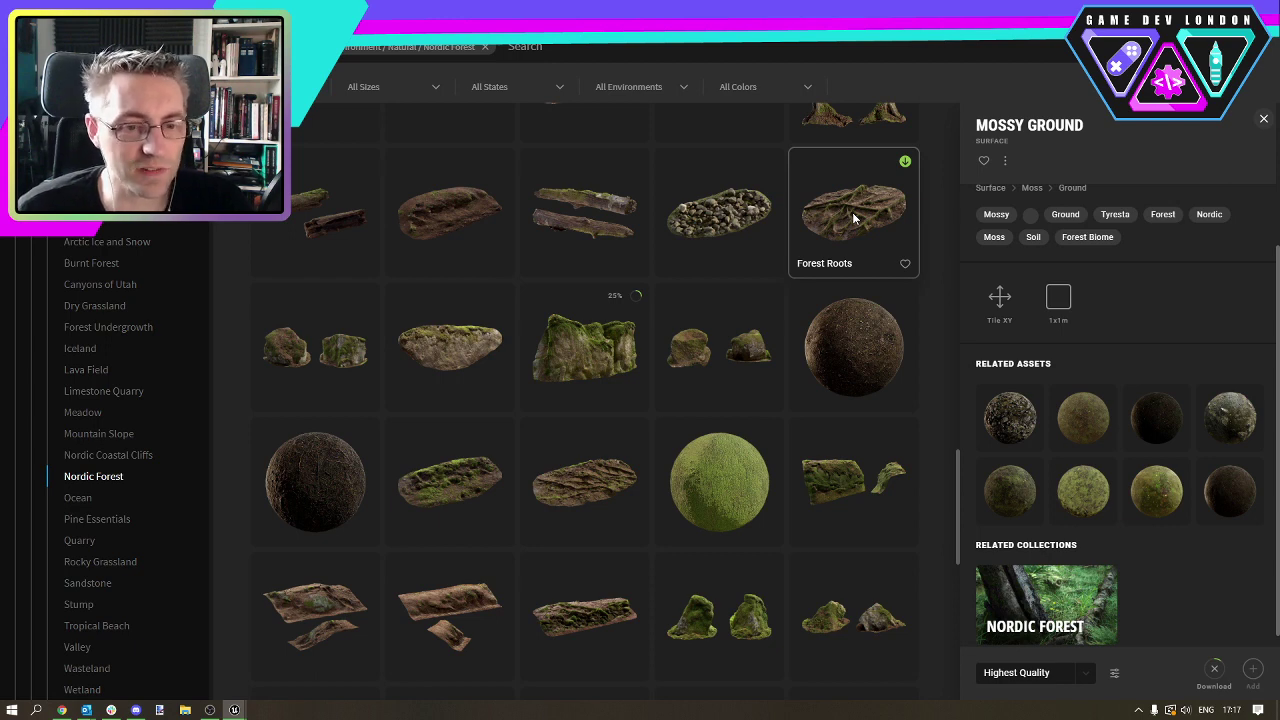
pyautogui.scroll(-5, 659, 284)
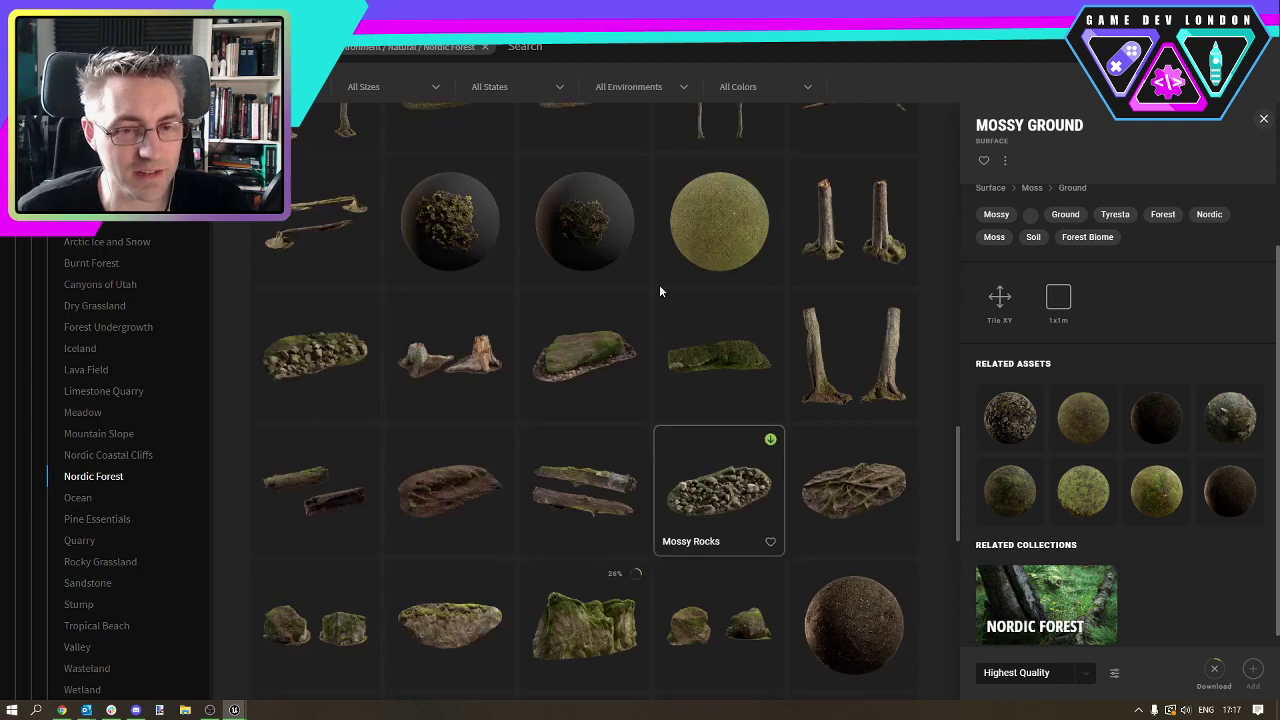
# Browse the Nordic Forest collection again and check the download progress of the mossy rock and ground assets.
pyautogui.scroll(-3, 659, 285)
pyautogui.scroll(3, 659, 285)
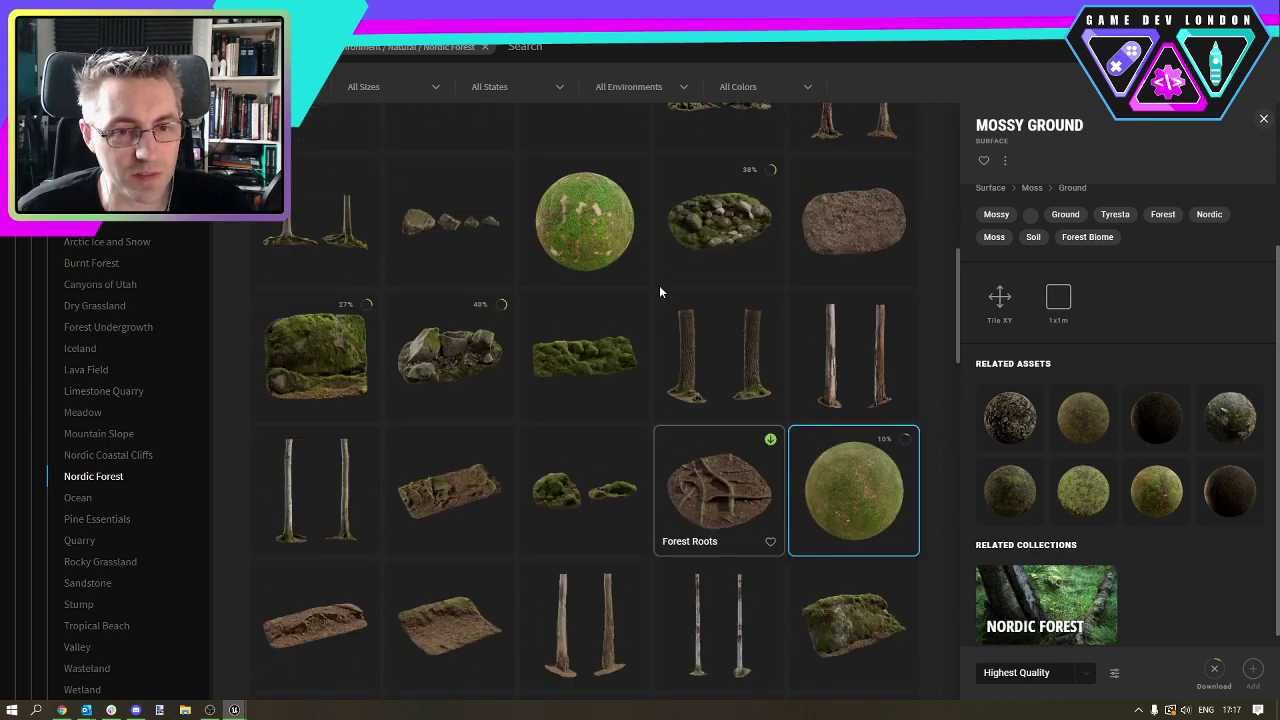
pyautogui.scroll(3, 450, 285)
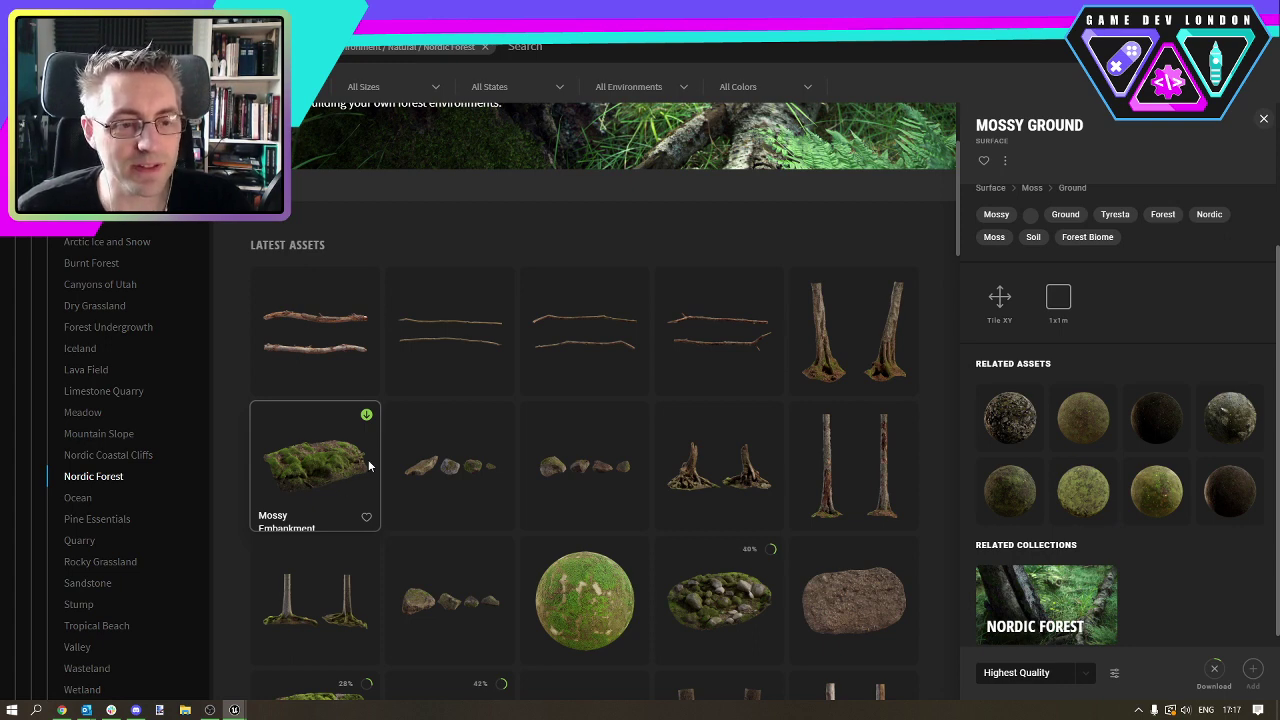
pyautogui.scroll(-2, 711, 452)
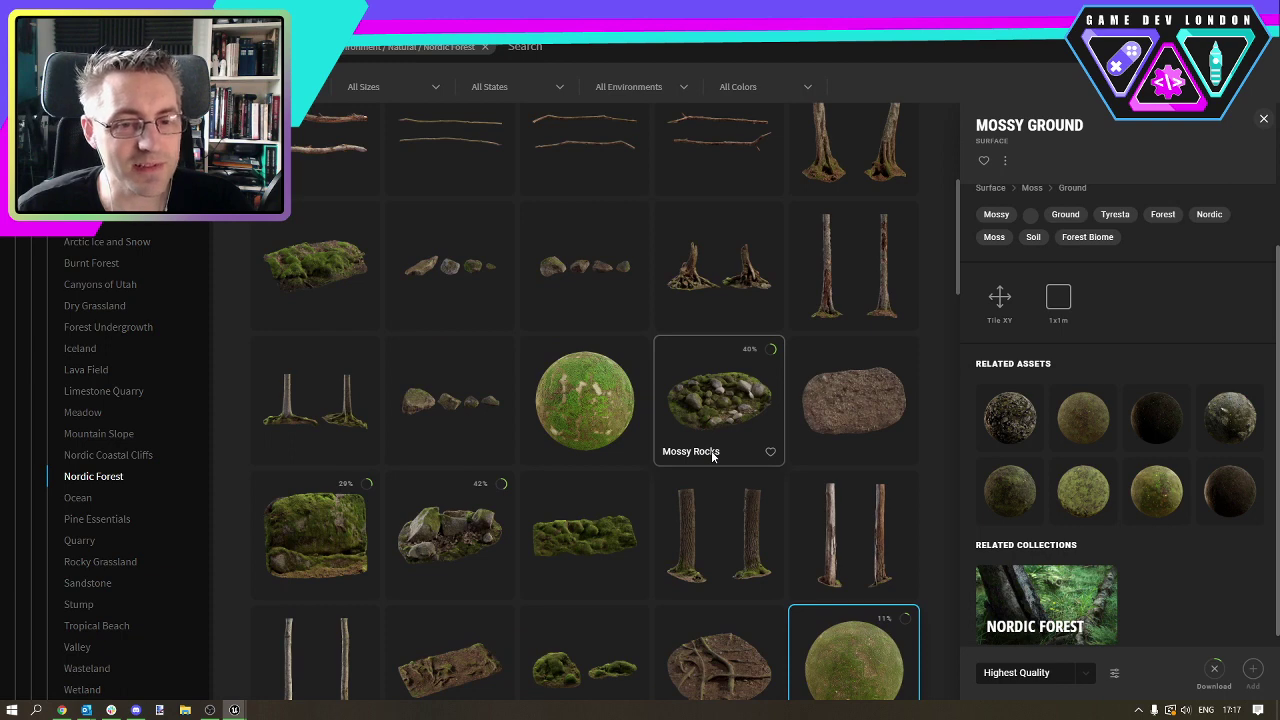
pyautogui.scroll(-1, 712, 456)
pyautogui.scroll(-2, 705, 452)
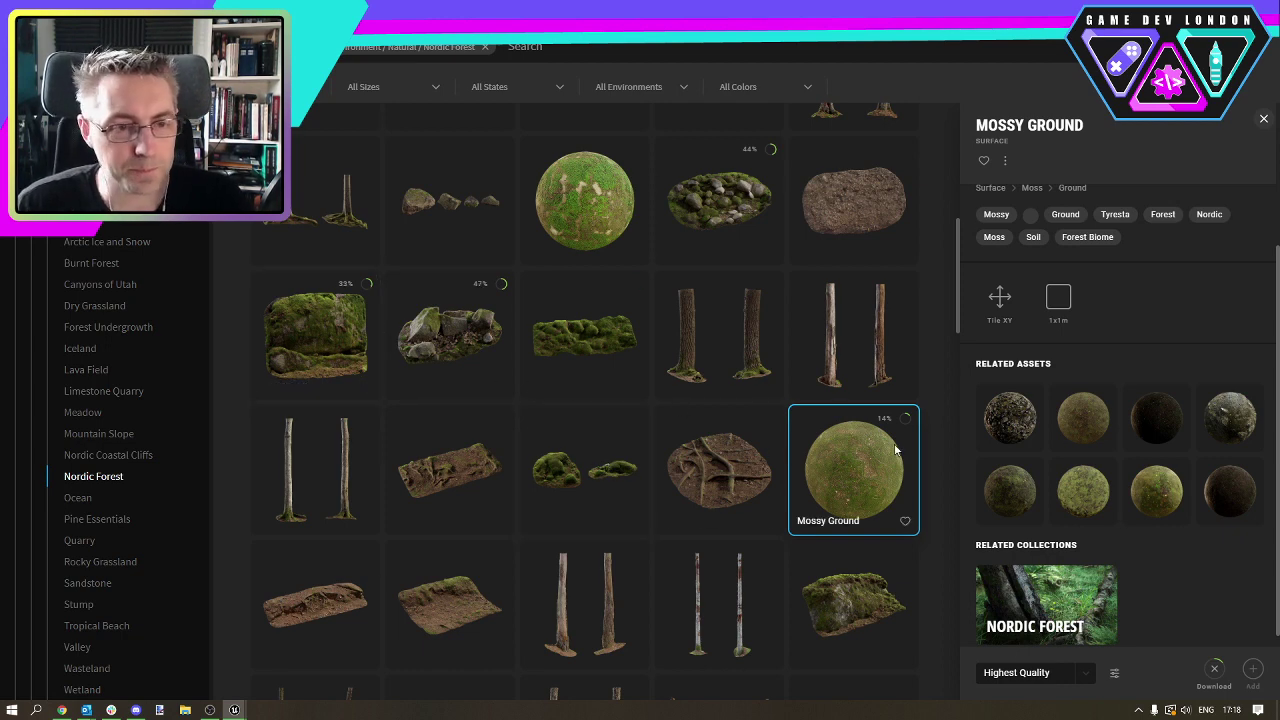
pyautogui.scroll(1, 720, 454)
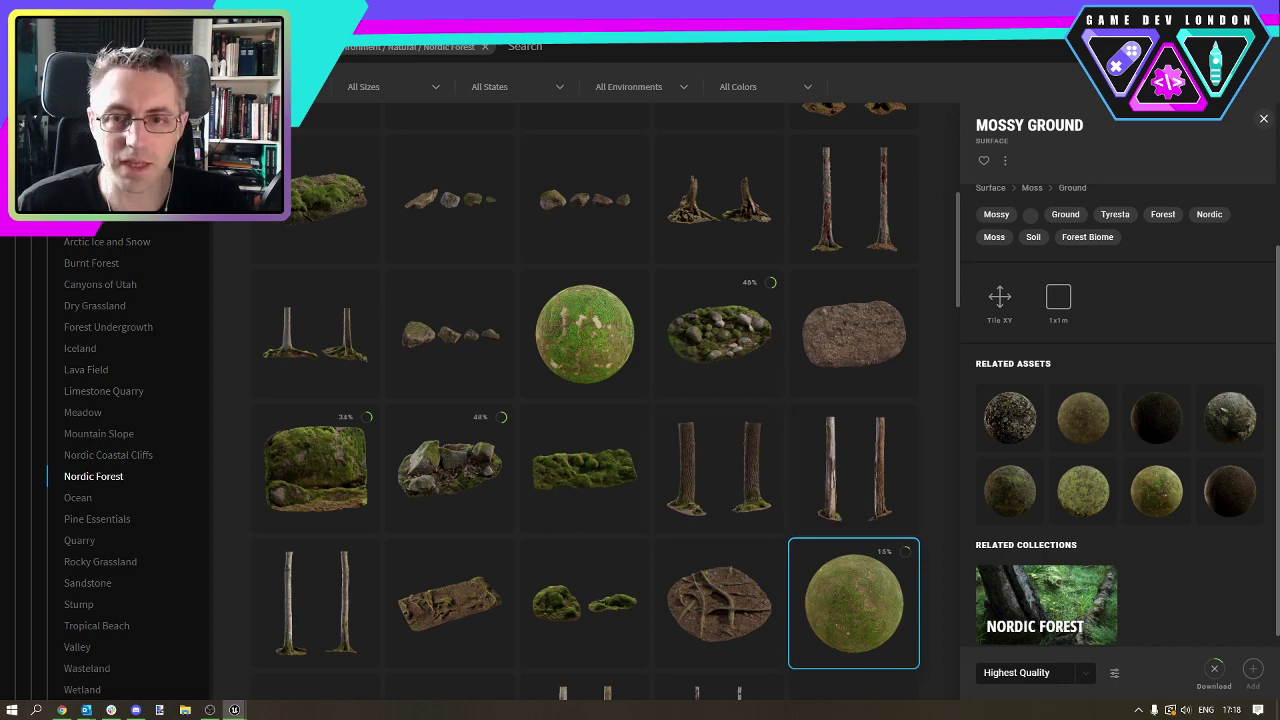
# Switch to the Unreal level editor, select the landscape and examine its landscape material settings.
pyautogui.hotkey('alt', 'Tab')
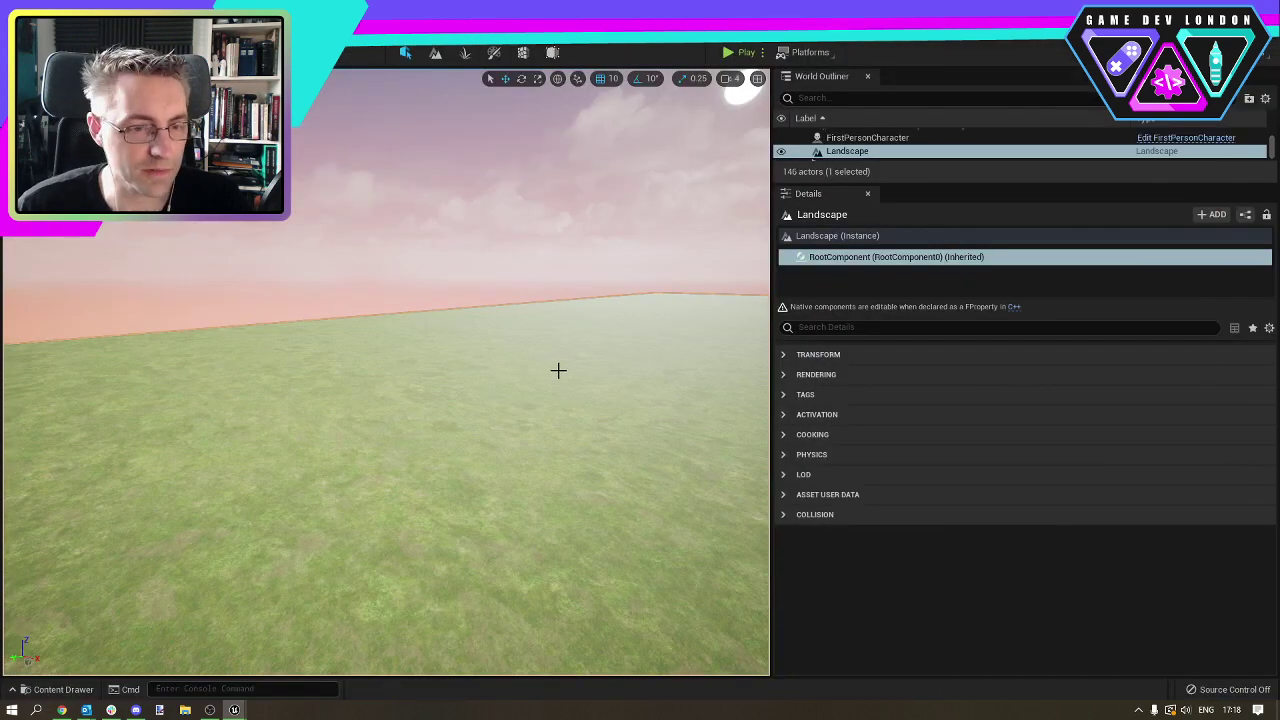
pyautogui.moveTo(558, 370); pyautogui.dragTo(558, 370, button='right')
pyautogui.click(570, 451)
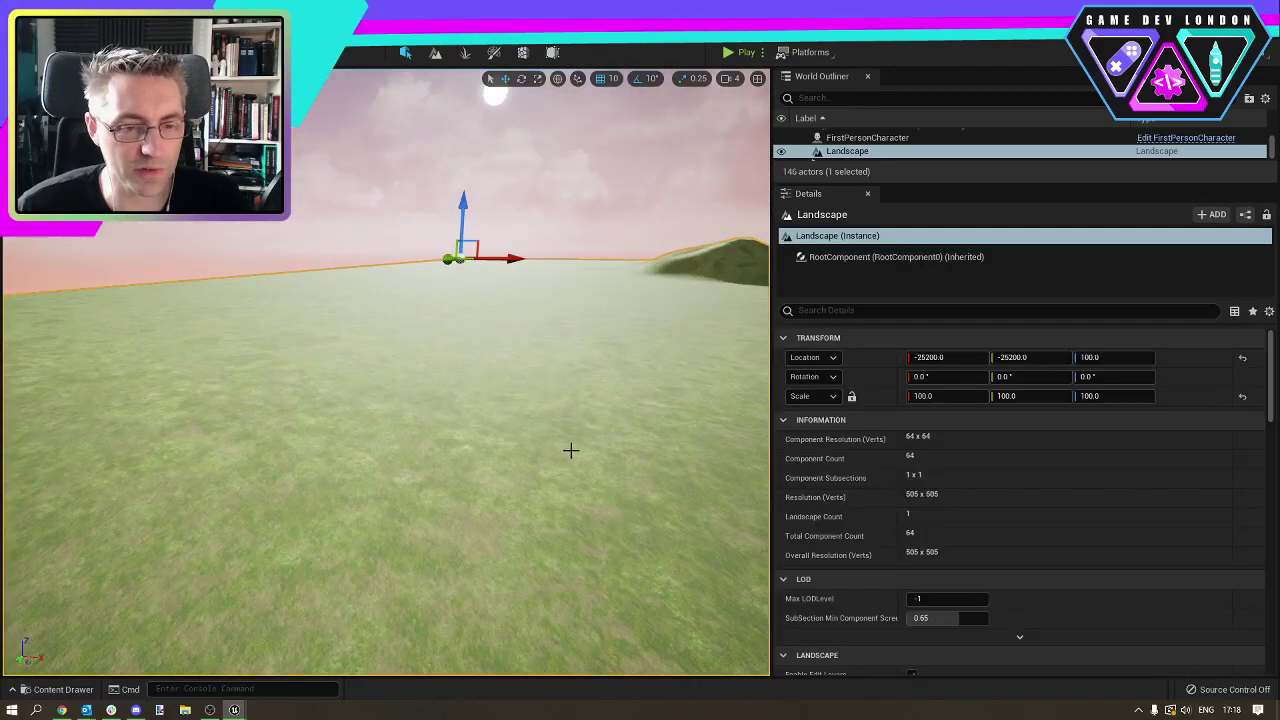
pyautogui.scroll(-5, 1045, 375)
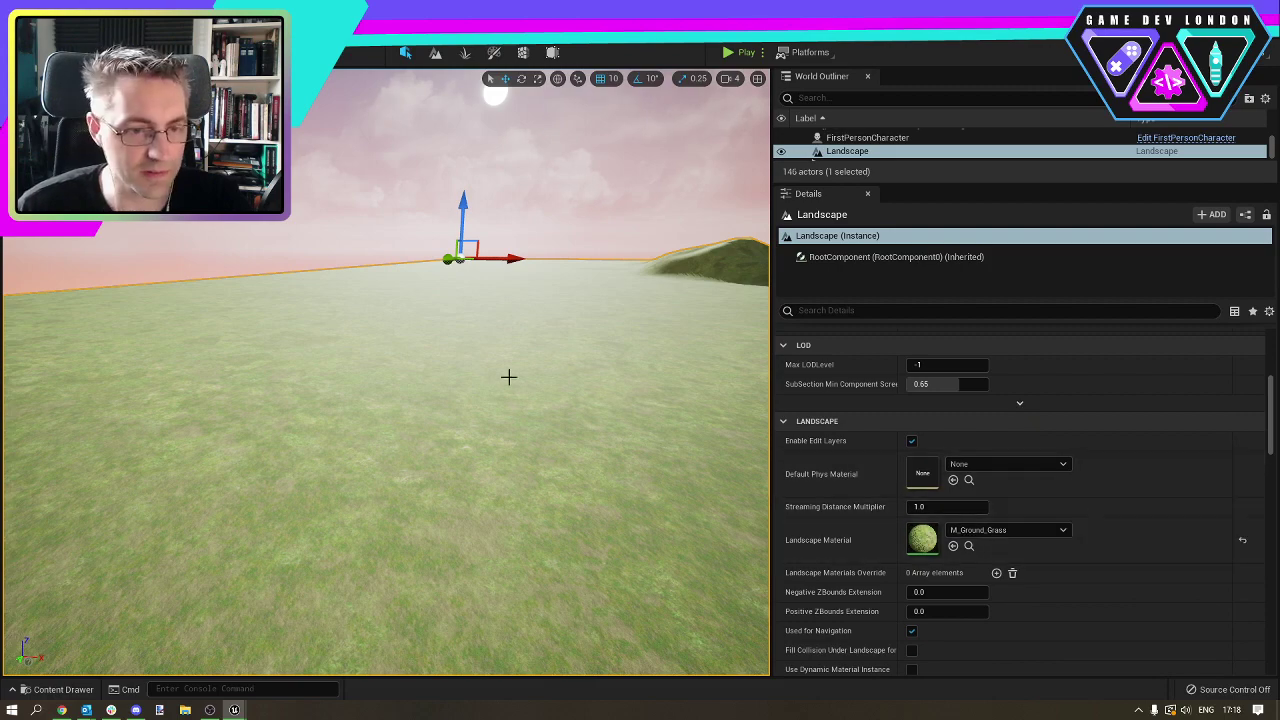
pyautogui.moveTo(509, 377); pyautogui.dragTo(509, 377, button='right')
pyautogui.moveTo(479, 323); pyautogui.dragTo(479, 323, button='right')
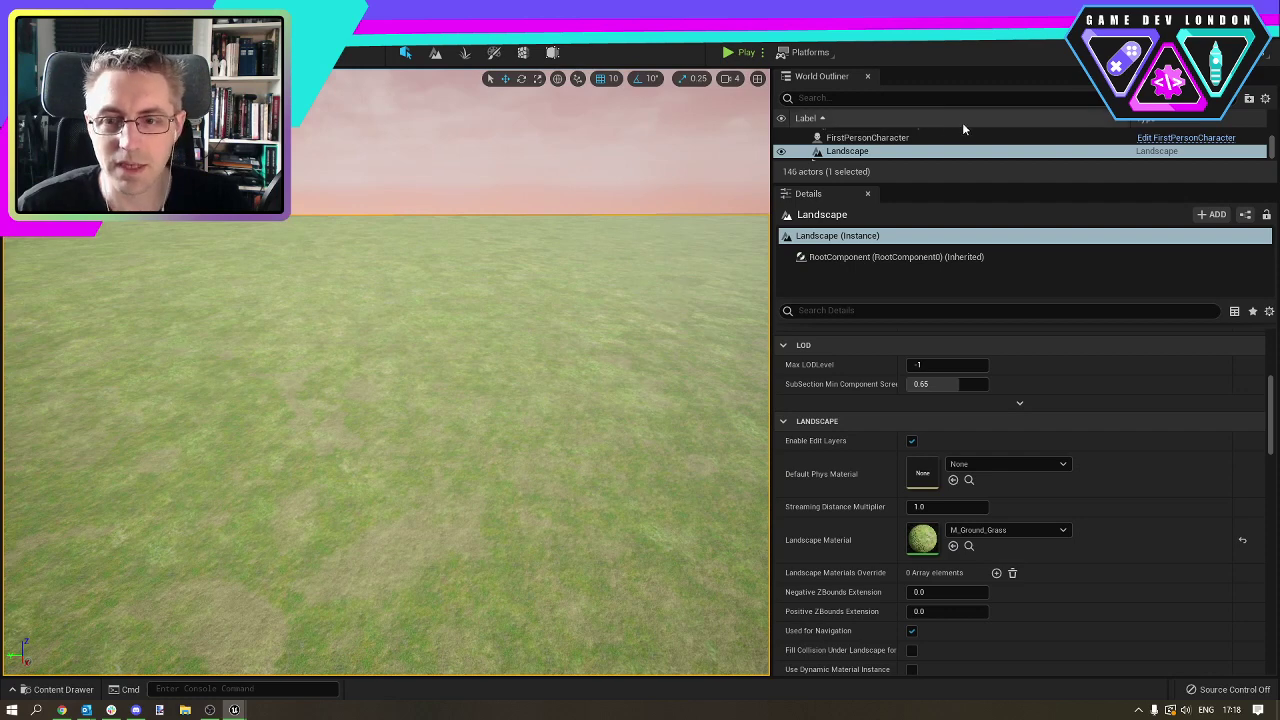
# Check the landscape actor's available actions and its remaining detail settings without changing anything.
pyautogui.rightClick(415, 290)
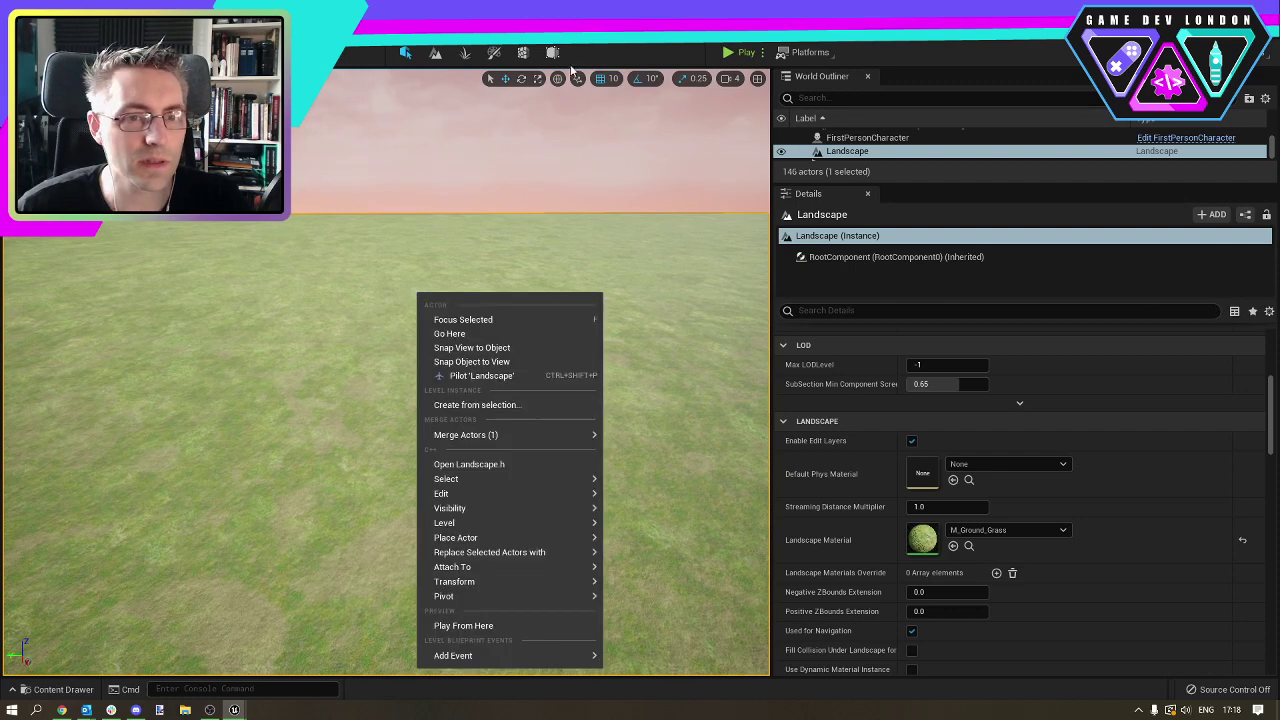
pyautogui.click(600, 376)
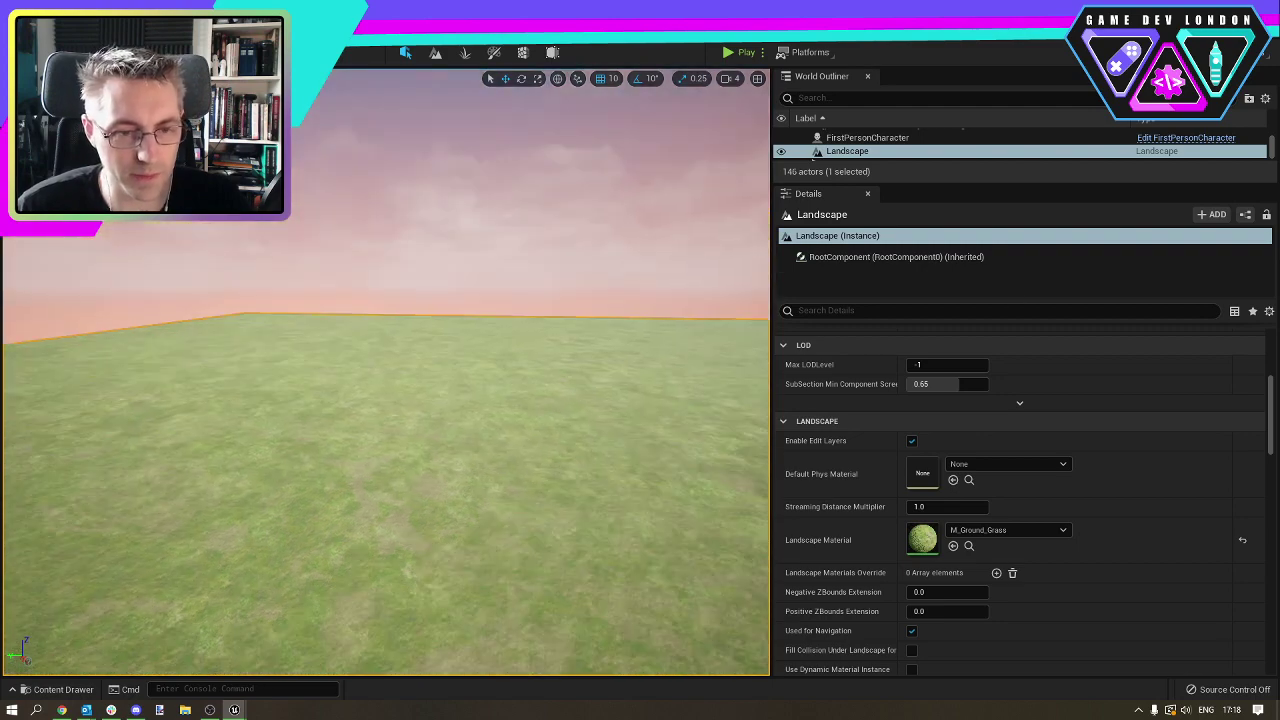
pyautogui.moveTo(440, 376); pyautogui.dragTo(590, 435, button='right')
pyautogui.moveTo(385, 370); pyautogui.dragTo(385, 370, button='right')
pyautogui.scroll(-8, 867, 548)
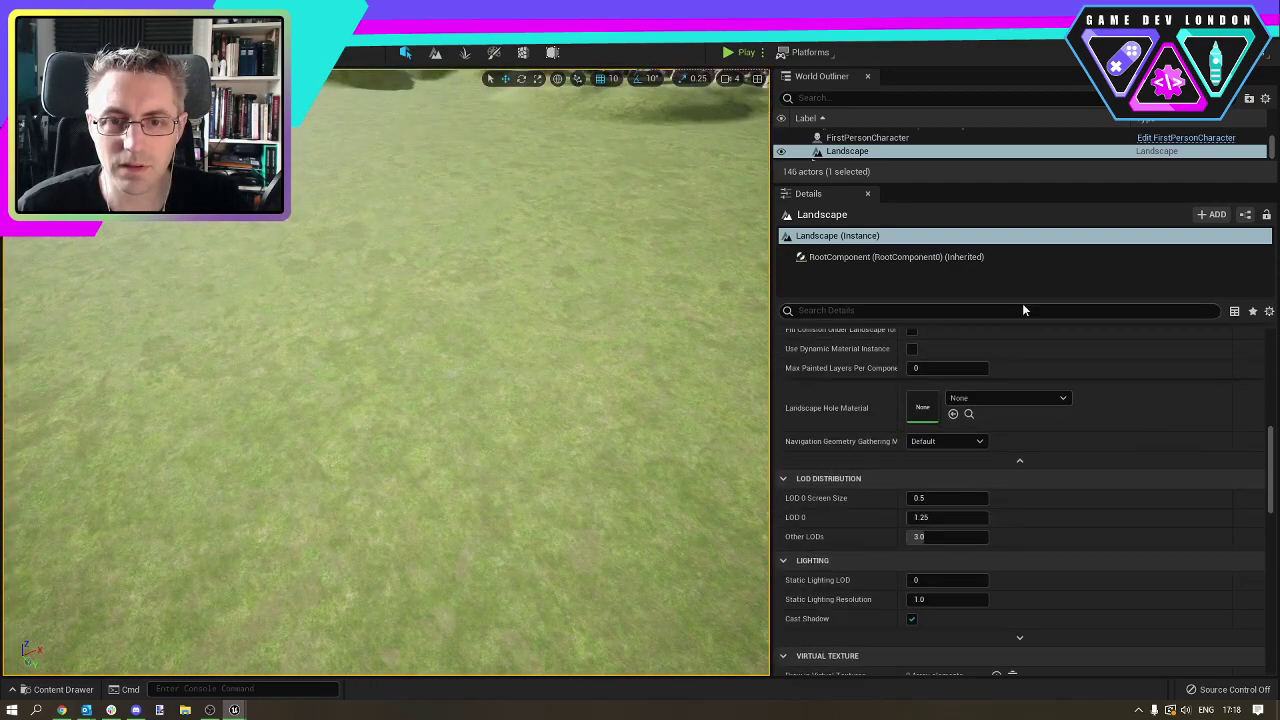
pyautogui.rightClick(999, 152)
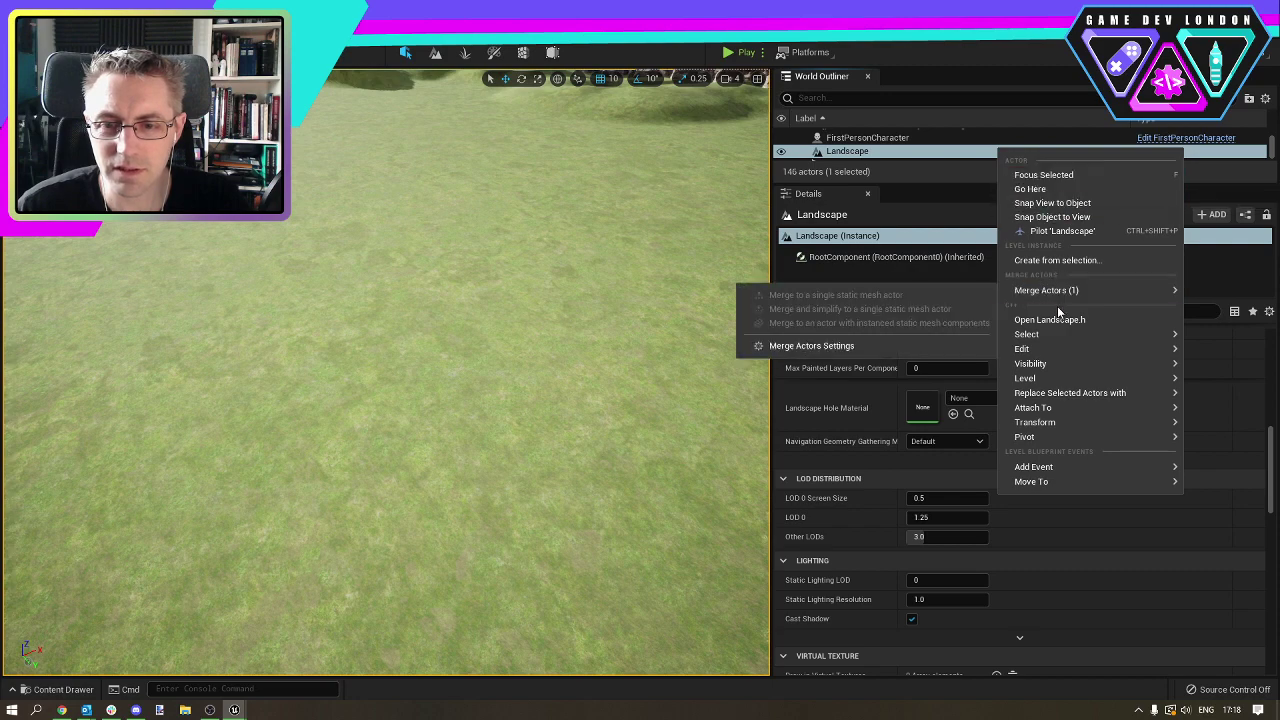
pyautogui.click(1224, 180)
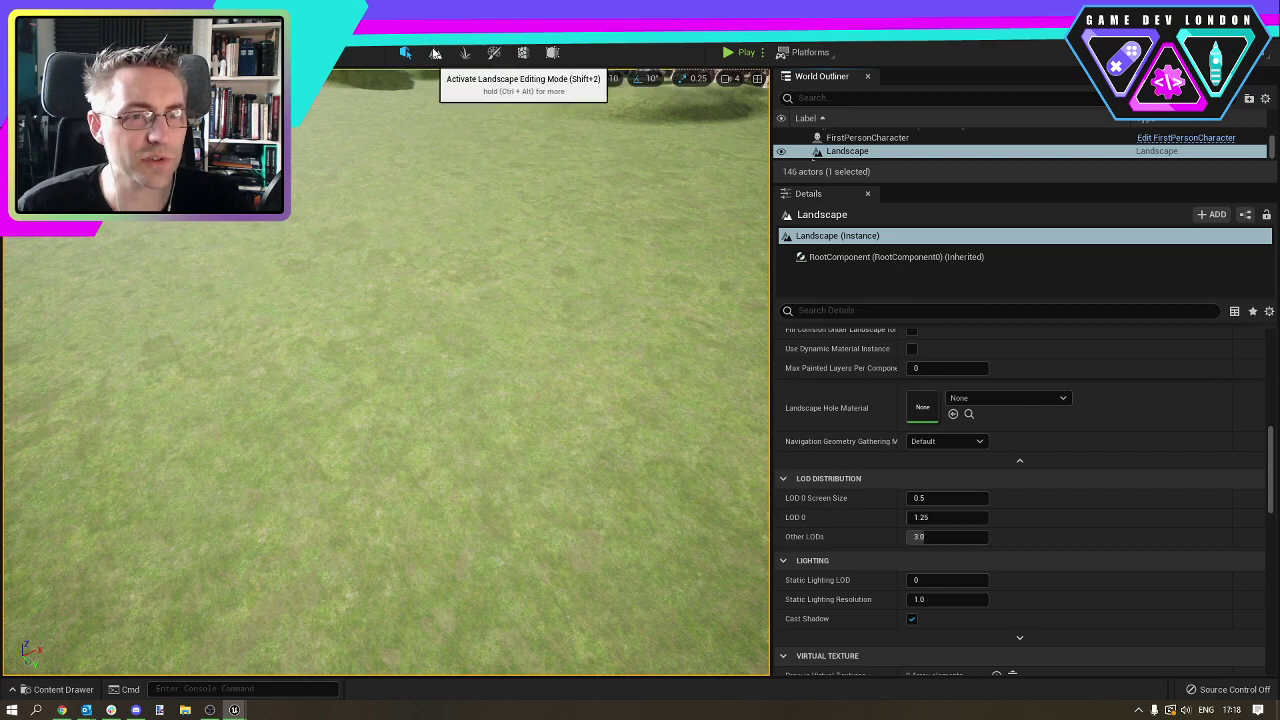
# Enter landscape editing mode and sculpt raised ground inland and along the landscape's corner edges with a 2048 brush at strength 0.3.
pyautogui.click(436, 54)
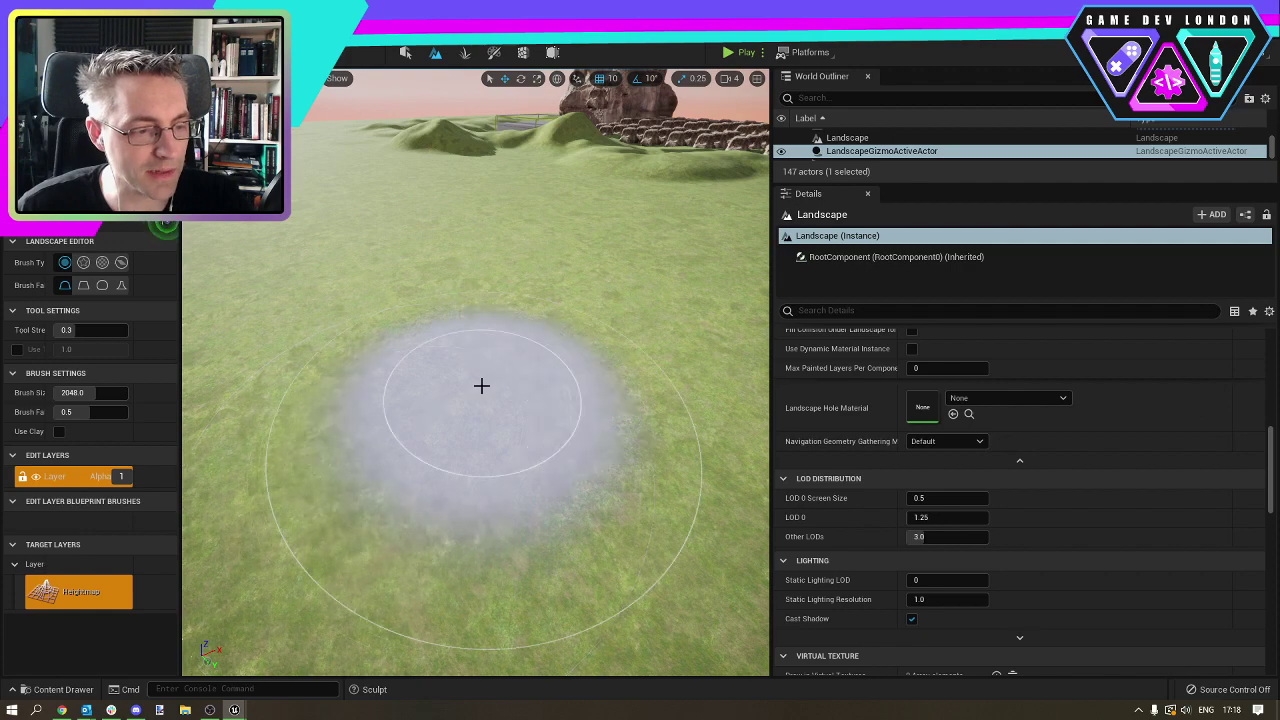
pyautogui.click(592, 277)
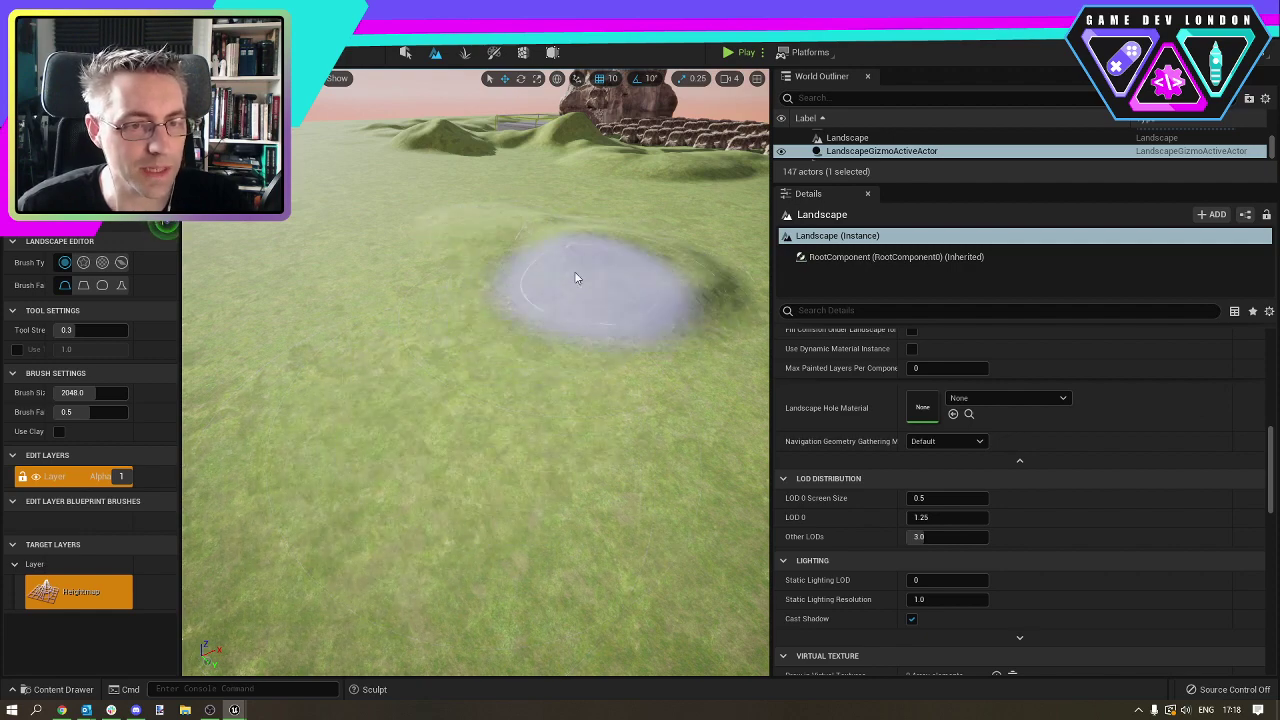
pyautogui.moveTo(548, 283); pyautogui.dragTo(548, 400, button='right')
pyautogui.scroll(-10, 494, 259)
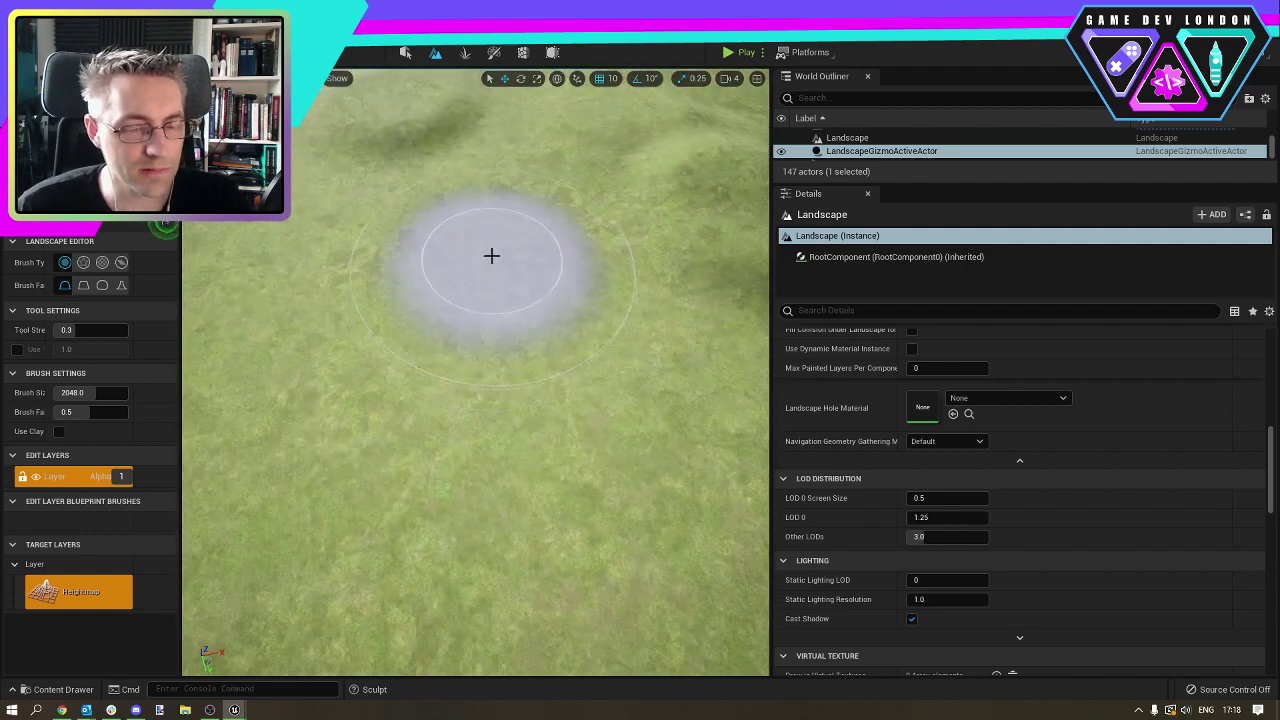
pyautogui.moveTo(623, 247); pyautogui.dragTo(595, 330, button='right')
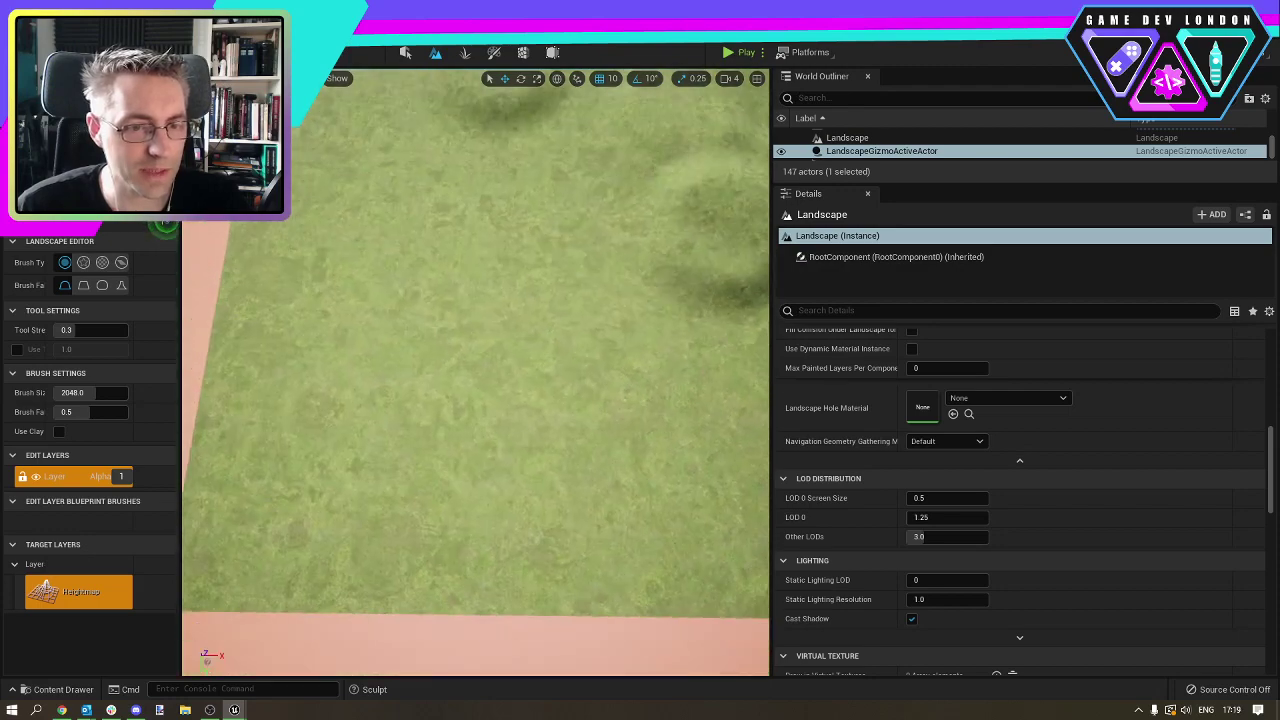
pyautogui.moveTo(346, 157)
pyautogui.mouseDown()
pyautogui.moveTo(277, 229)
pyautogui.moveTo(232, 228)
pyautogui.mouseUp()
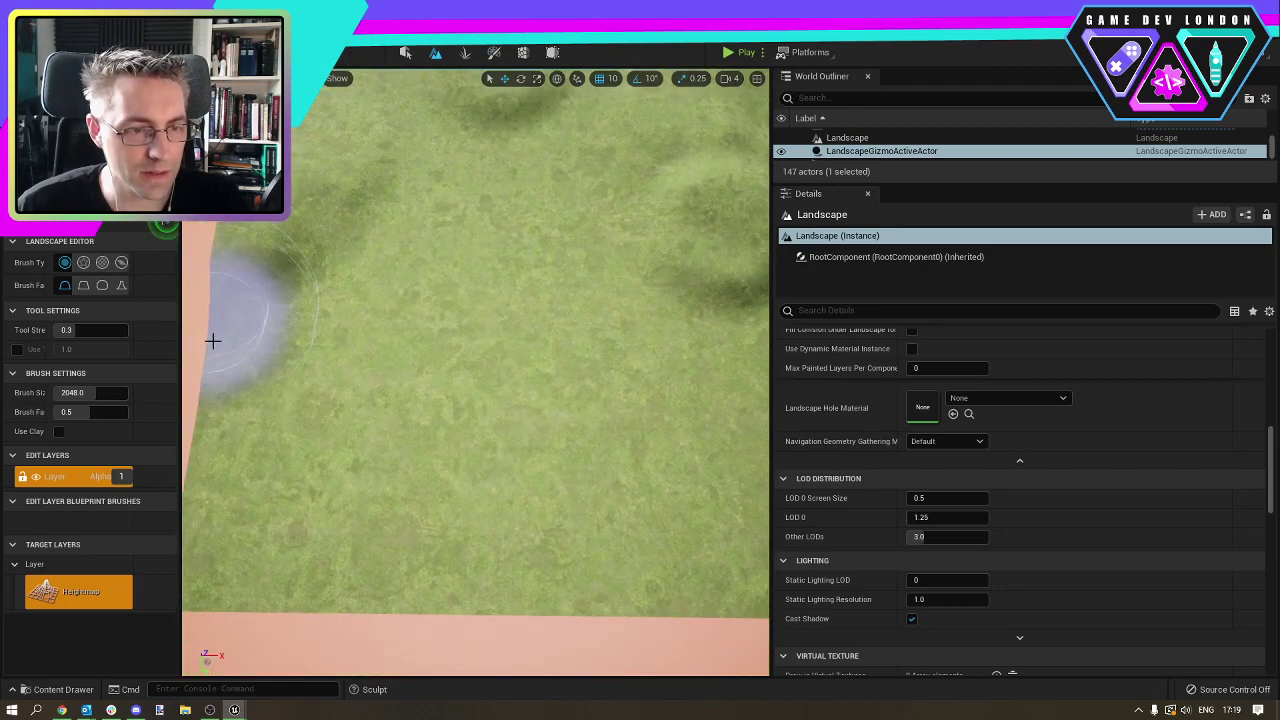
pyautogui.moveTo(555, 622)
pyautogui.mouseDown()
pyautogui.moveTo(463, 594)
pyautogui.moveTo(723, 590)
pyautogui.moveTo(256, 597)
pyautogui.mouseUp()
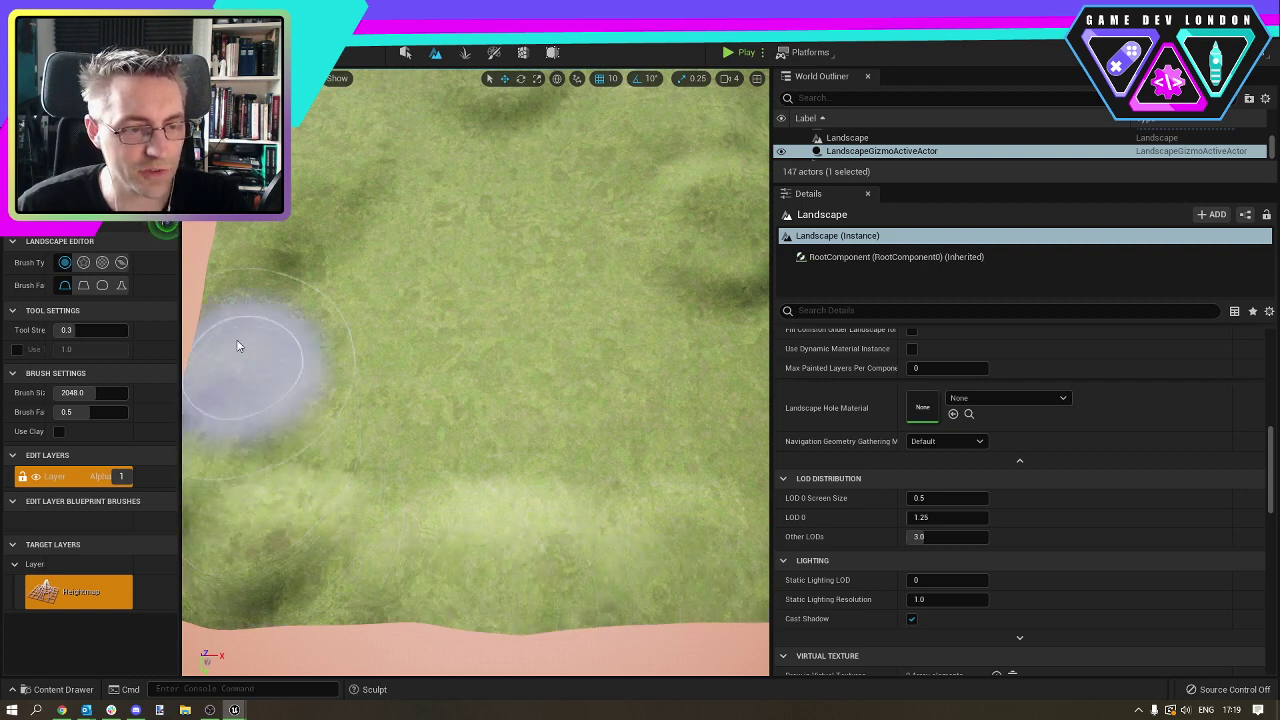
pyautogui.press('Escape')
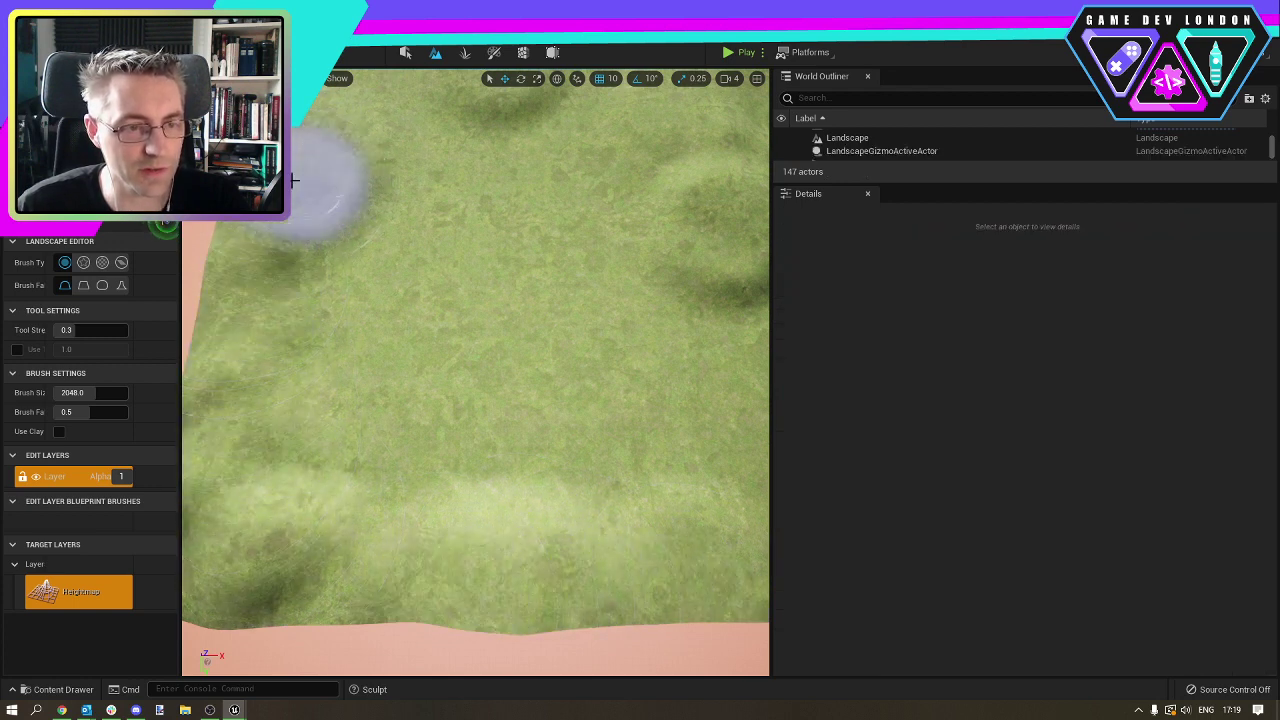
# Sculpt more hills on the flat ground near the landscape's edge, building them up from several viewing angles.
pyautogui.moveTo(539, 466)
pyautogui.mouseDown(button='right')
pyautogui.moveTo(528, 350)
pyautogui.moveTo(410, 340)
pyautogui.moveTo(380, 360)
pyautogui.mouseUp(button='right')
pyautogui.moveTo(737, 394); pyautogui.dragTo(600, 385, button='right')
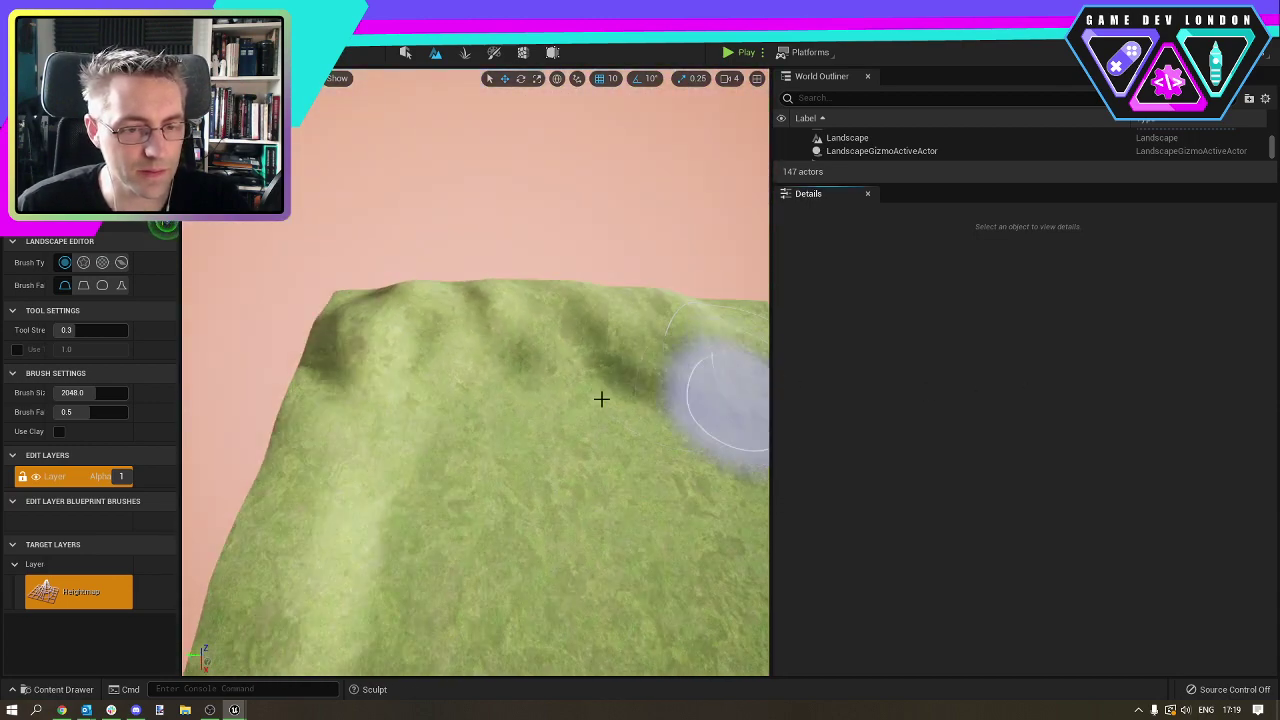
pyautogui.moveTo(440, 391)
pyautogui.mouseDown(button='right')
pyautogui.moveTo(570, 405)
pyautogui.moveTo(564, 362)
pyautogui.moveTo(590, 364)
pyautogui.moveTo(612, 290)
pyautogui.mouseUp(button='right')
pyautogui.moveTo(545, 380); pyautogui.dragTo(380, 377, button='right')
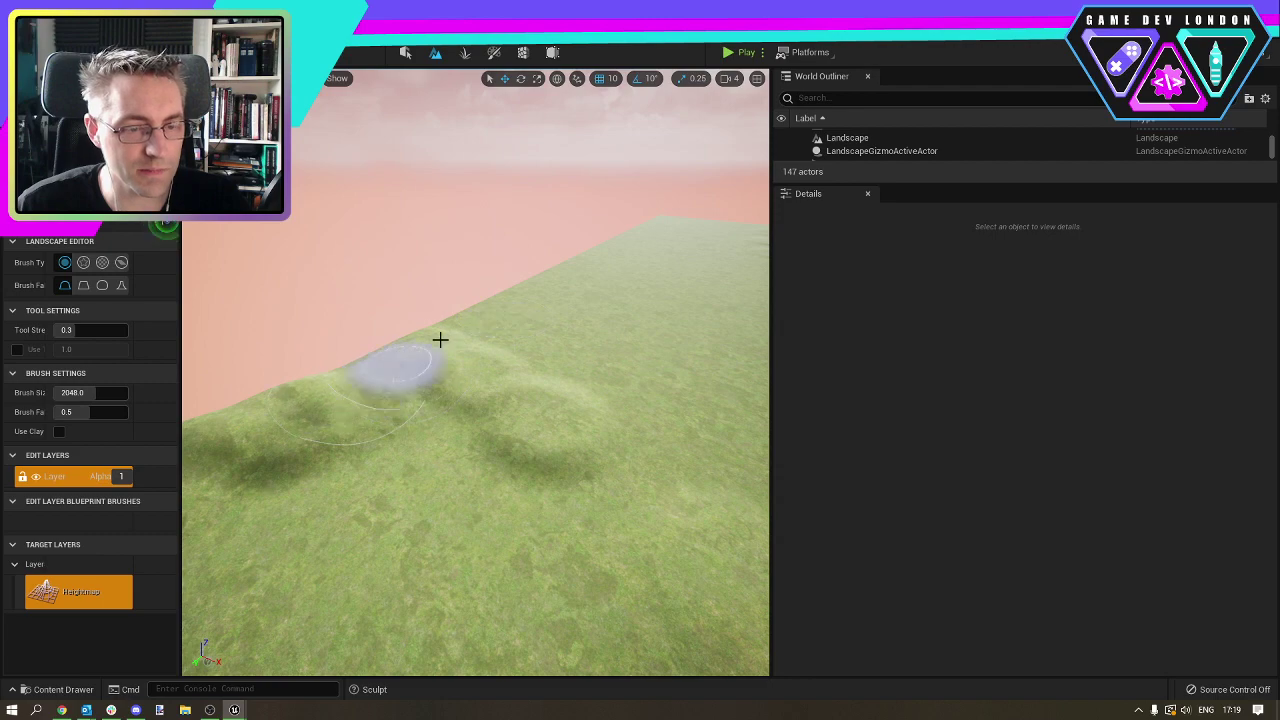
pyautogui.moveTo(454, 353)
pyautogui.mouseDown()
pyautogui.moveTo(505, 385)
pyautogui.moveTo(495, 368)
pyautogui.moveTo(631, 394)
pyautogui.moveTo(738, 481)
pyautogui.moveTo(722, 478)
pyautogui.mouseUp()
pyautogui.moveTo(383, 423)
pyautogui.mouseDown(button='right')
pyautogui.moveTo(720, 425)
pyautogui.moveTo(705, 435)
pyautogui.mouseUp(button='right')
pyautogui.moveTo(260, 406)
pyautogui.mouseDown()
pyautogui.moveTo(643, 440)
pyautogui.moveTo(363, 417)
pyautogui.moveTo(257, 451)
pyautogui.moveTo(593, 464)
pyautogui.moveTo(497, 461)
pyautogui.moveTo(549, 500)
pyautogui.mouseUp()
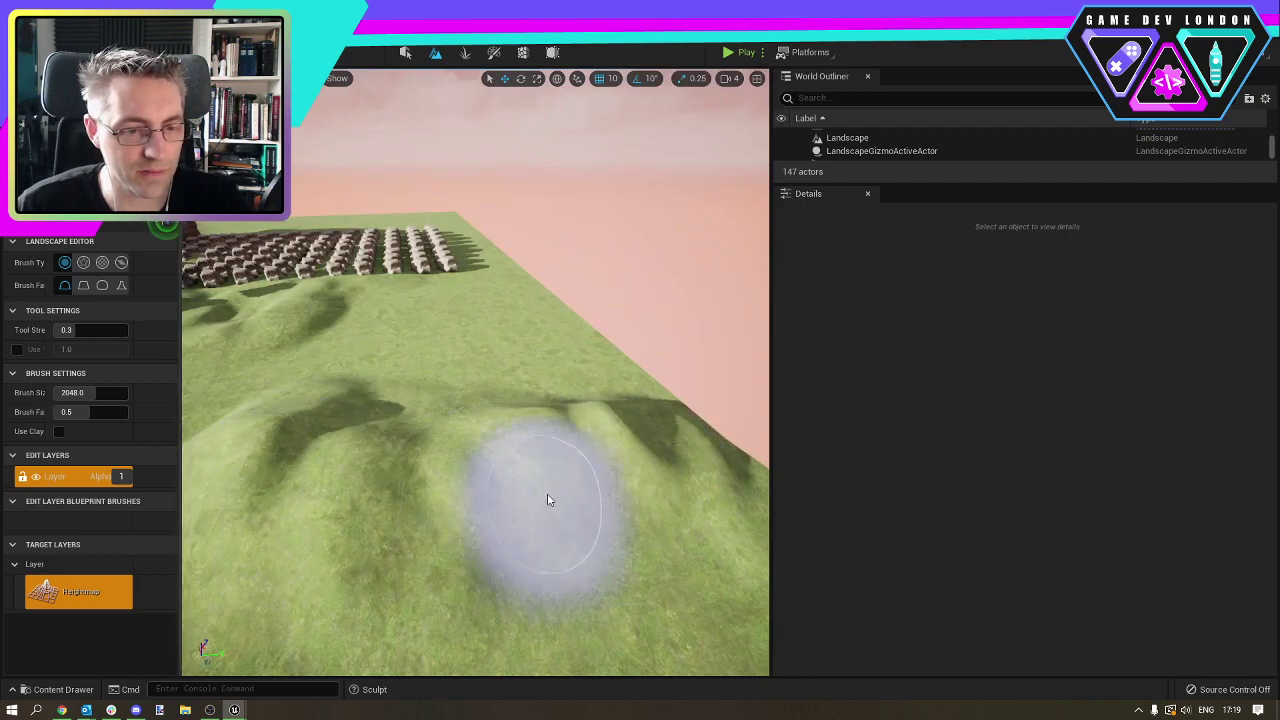
pyautogui.moveTo(549, 500); pyautogui.dragTo(274, 518, button='right')
pyautogui.moveTo(580, 450); pyautogui.dragTo(600, 411)
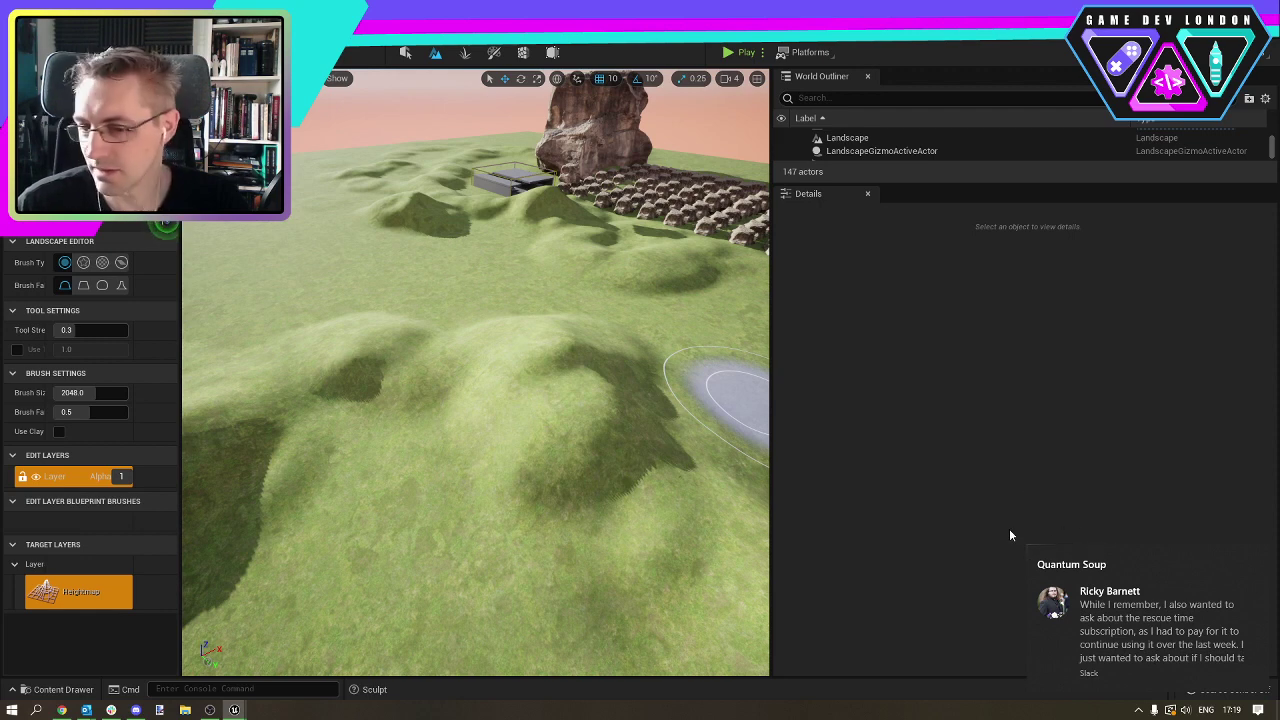
# Turn off all notifications for Slack.
pyautogui.rightClick(1168, 658)
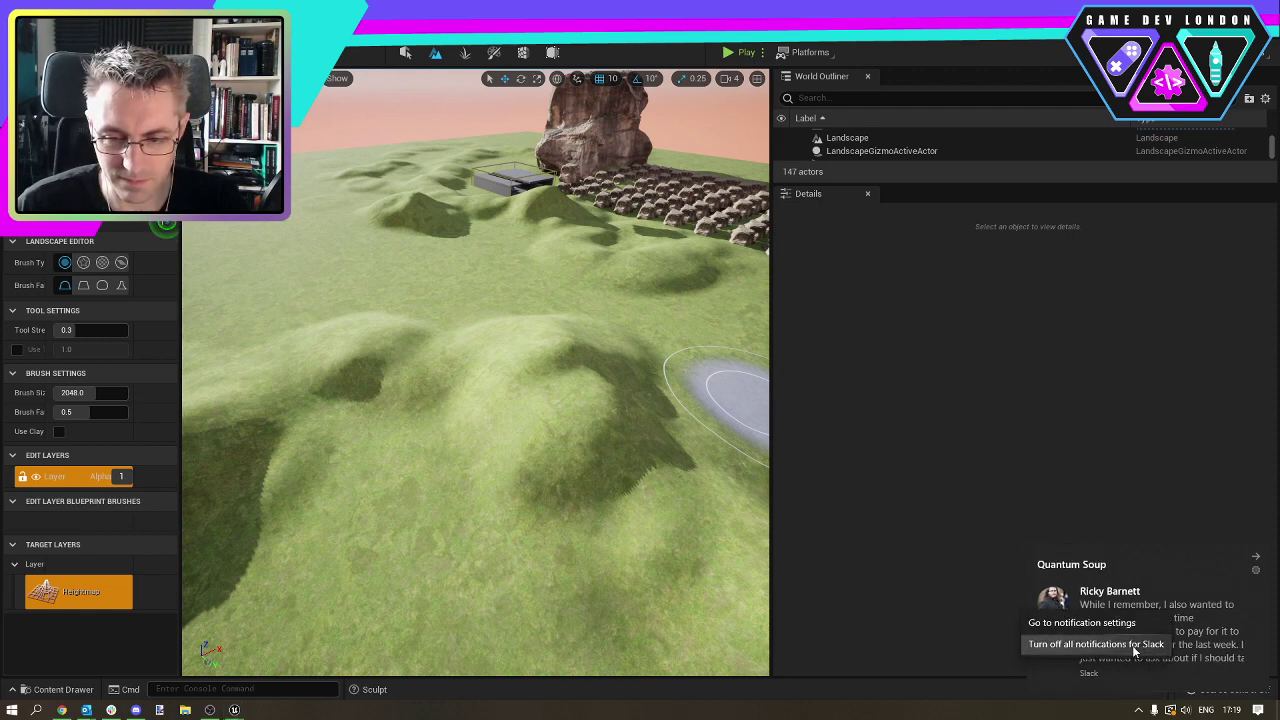
pyautogui.click(1136, 651)
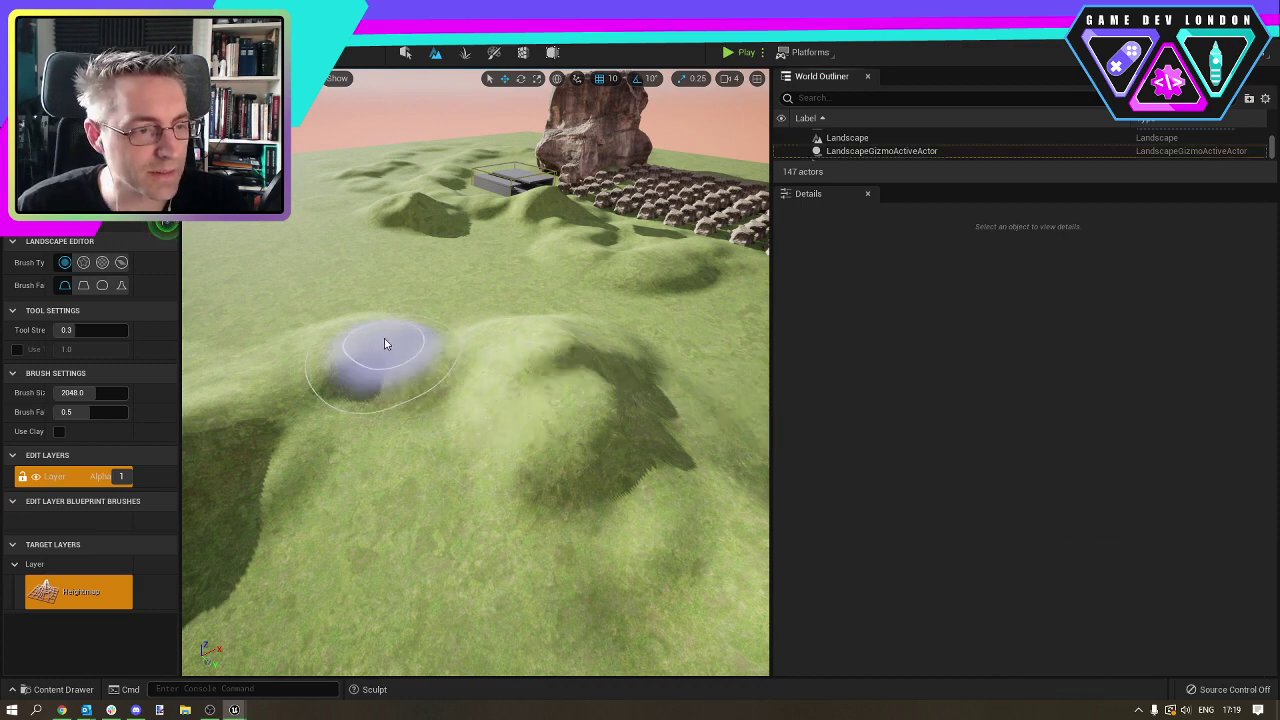
# Roughen the sculpted hills near the landscape's edge with the Noise tool, using noise mode Both and a noise scale of 128.
pyautogui.moveTo(625, 434)
pyautogui.mouseDown(button='right')
pyautogui.moveTo(500, 430)
pyautogui.moveTo(560, 424)
pyautogui.moveTo(480, 366)
pyautogui.mouseUp(button='right')
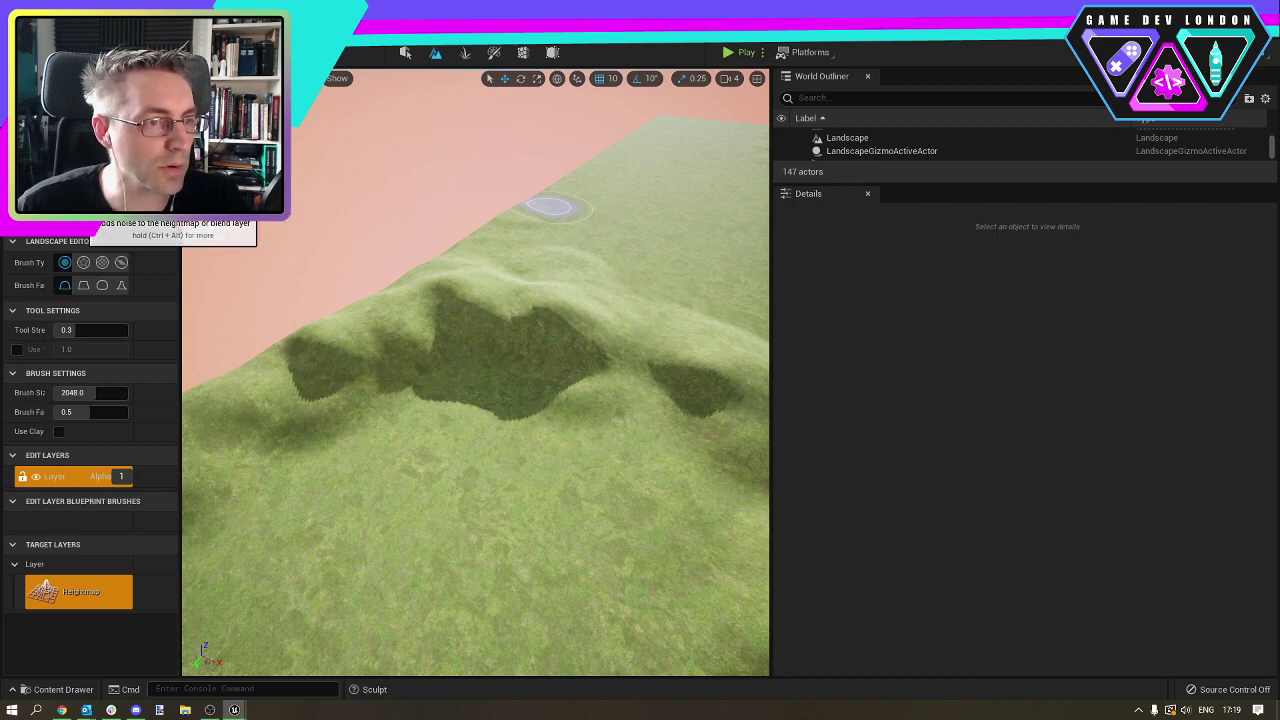
pyautogui.click(82, 208)
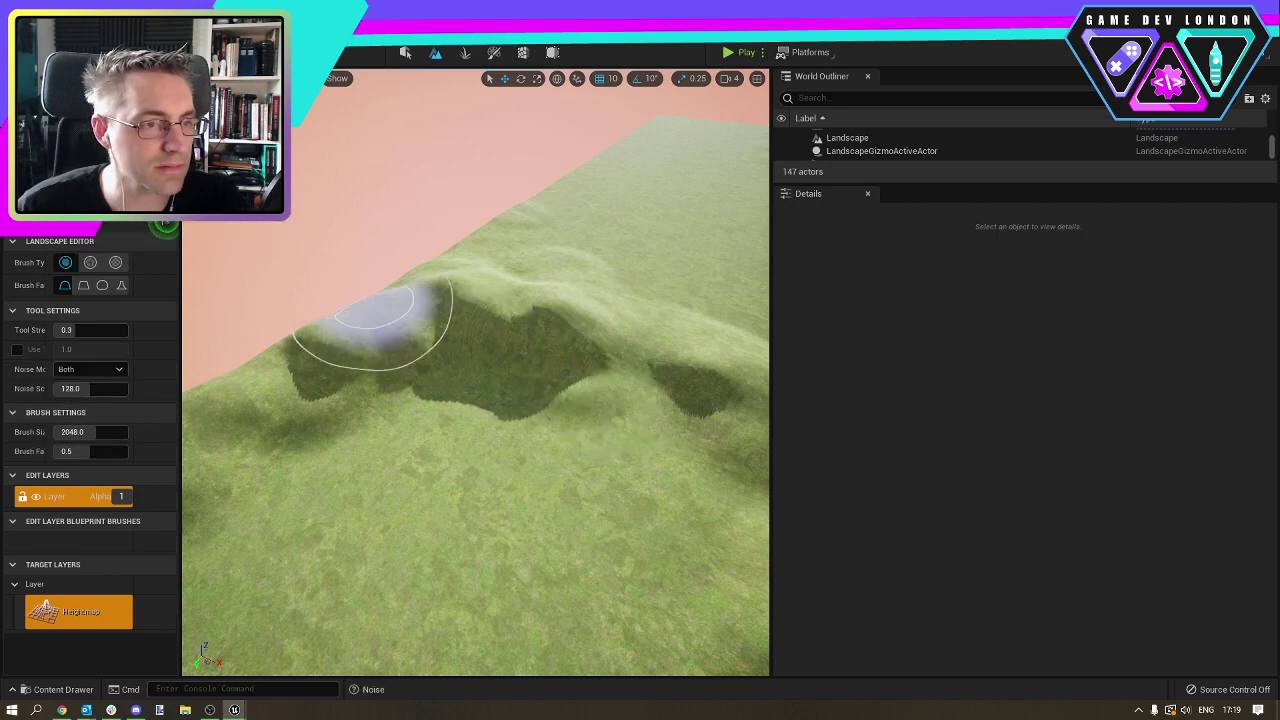
pyautogui.moveTo(357, 245)
pyautogui.mouseDown()
pyautogui.moveTo(603, 366)
pyautogui.moveTo(634, 357)
pyautogui.moveTo(569, 277)
pyautogui.mouseUp()
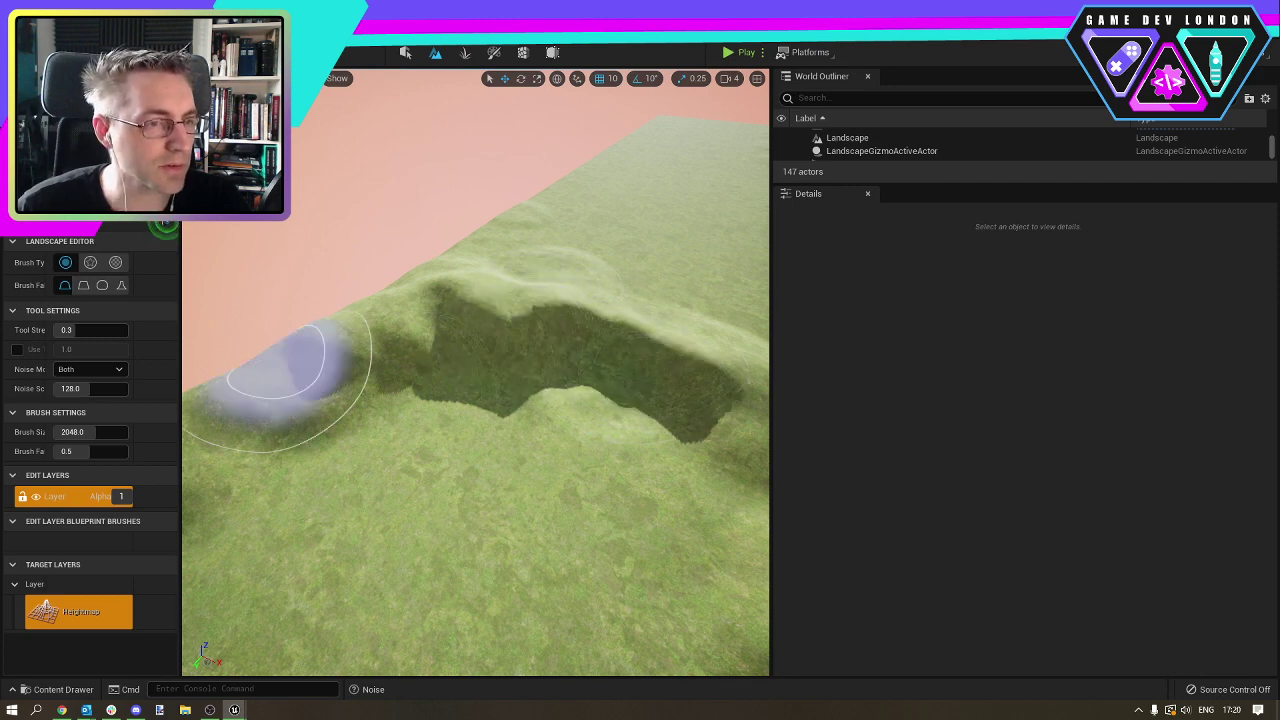
# Look over the landscape Paint mode's brush types, including the textured brush, and open the Landscape Manage Mode tutorial.
pyautogui.click(22, 206)
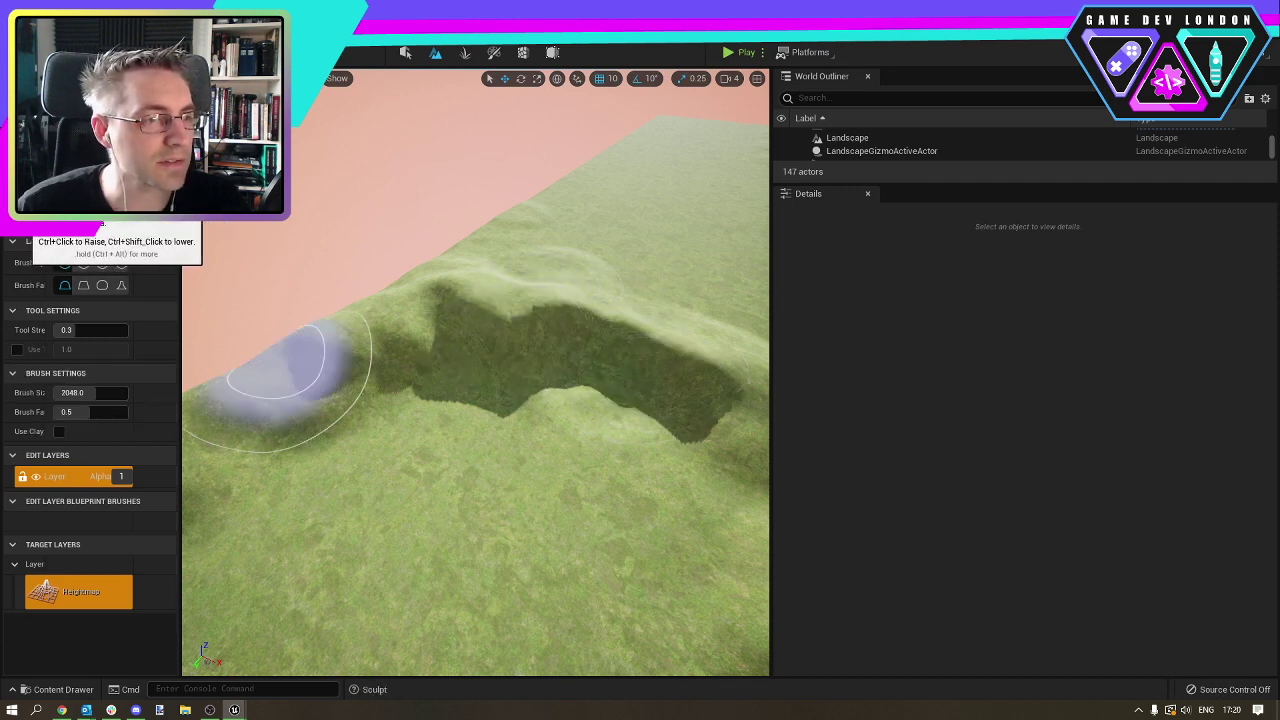
pyautogui.click(147, 99)
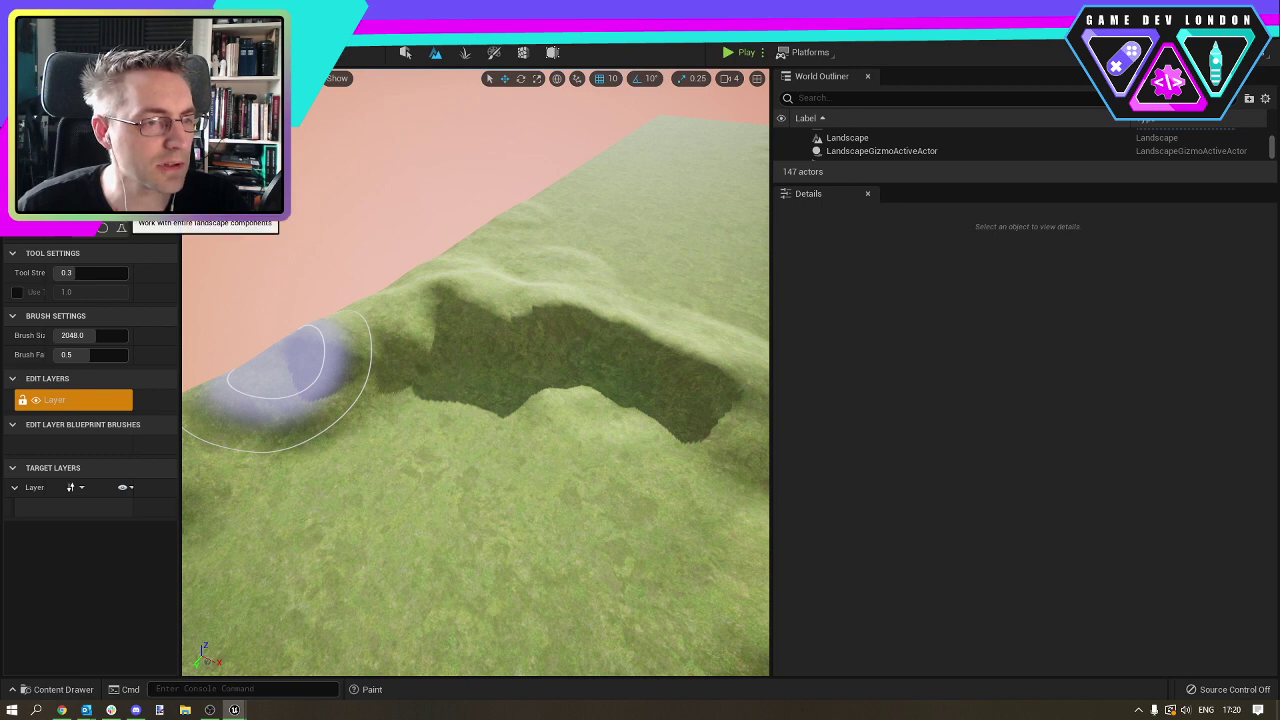
pyautogui.click(100, 210)
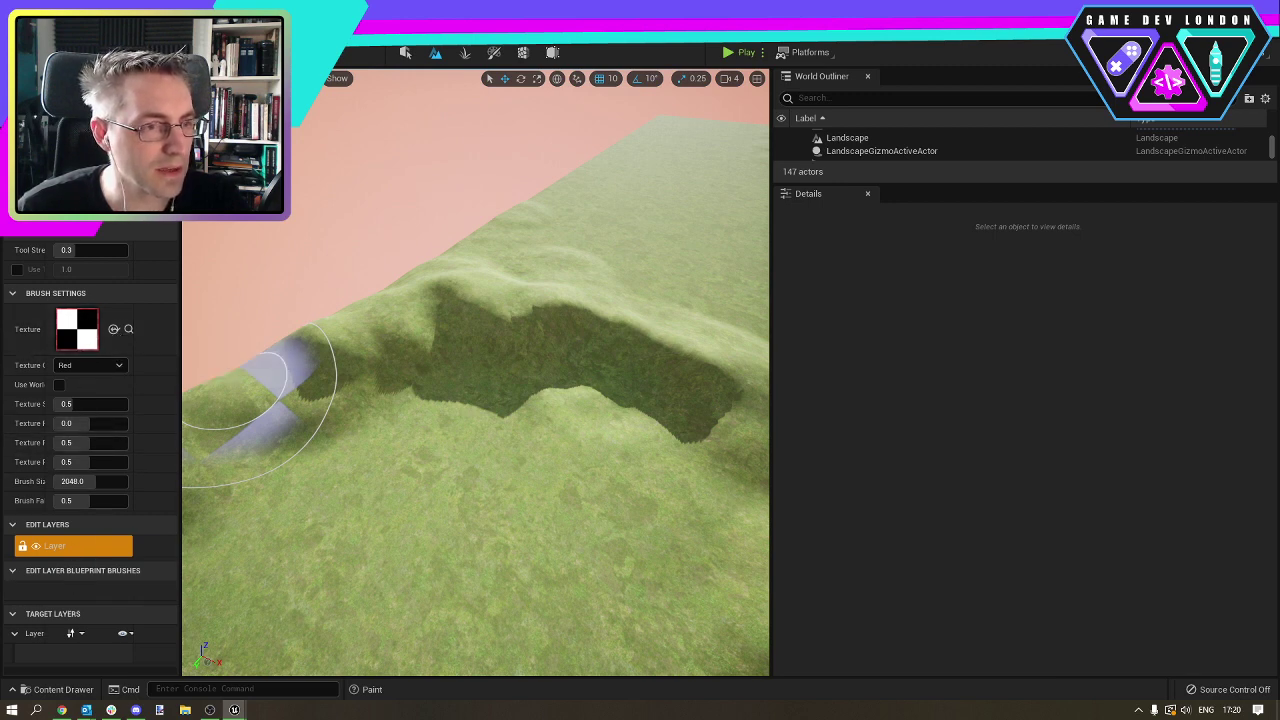
pyautogui.click(69, 189)
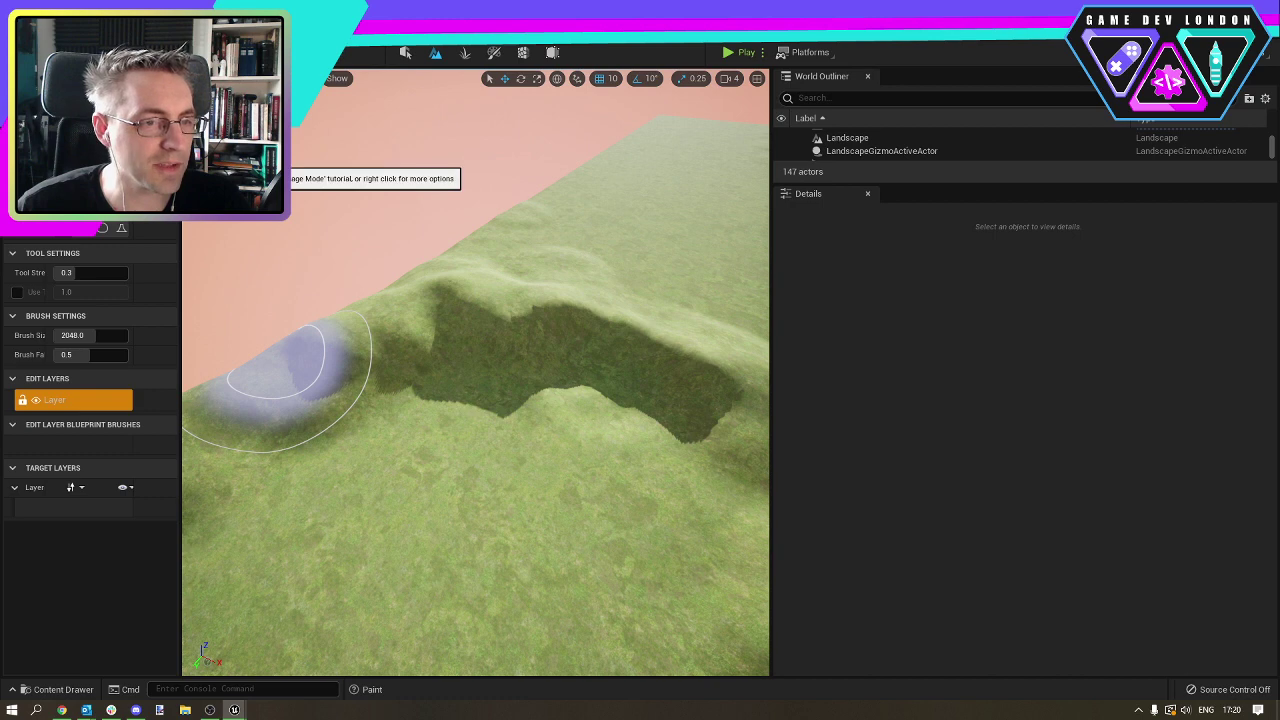
pyautogui.click(270, 160)
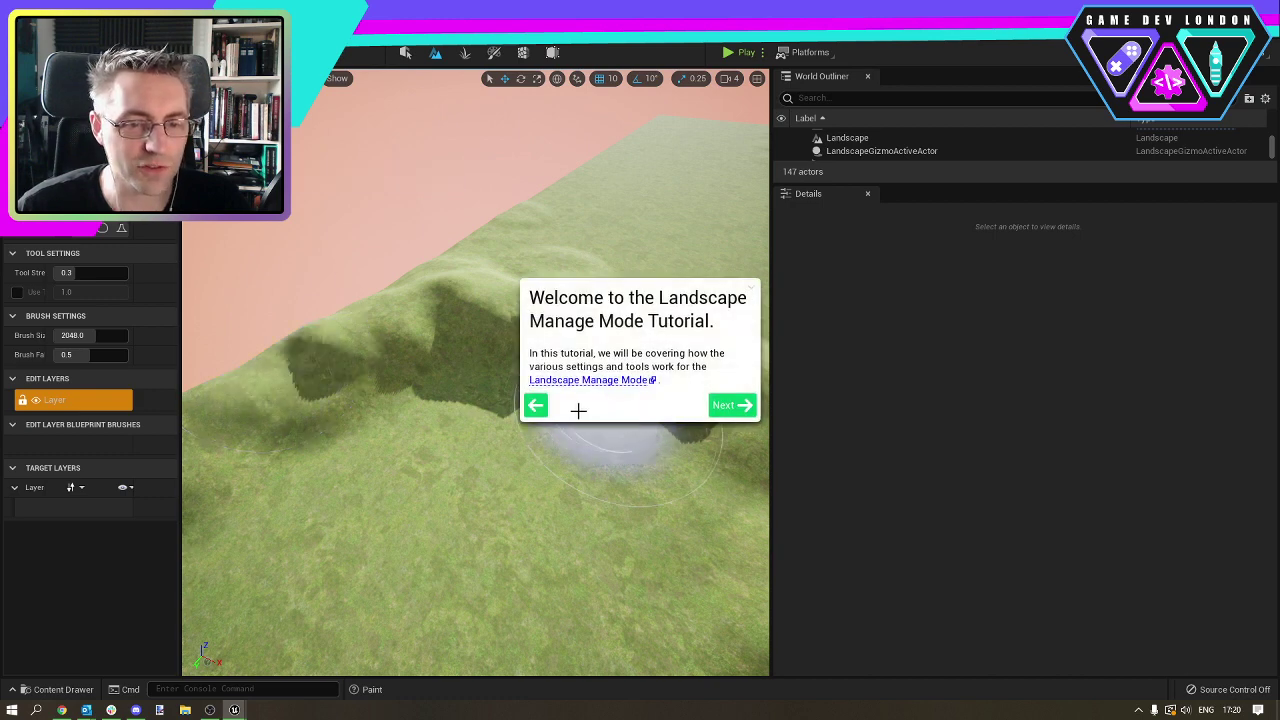
# Read the Landscape tutorial's opening pages on Manage Mode, the Material input, and the Location, Rotation and Scale options.
pyautogui.click(731, 403)
pyautogui.click(731, 368)
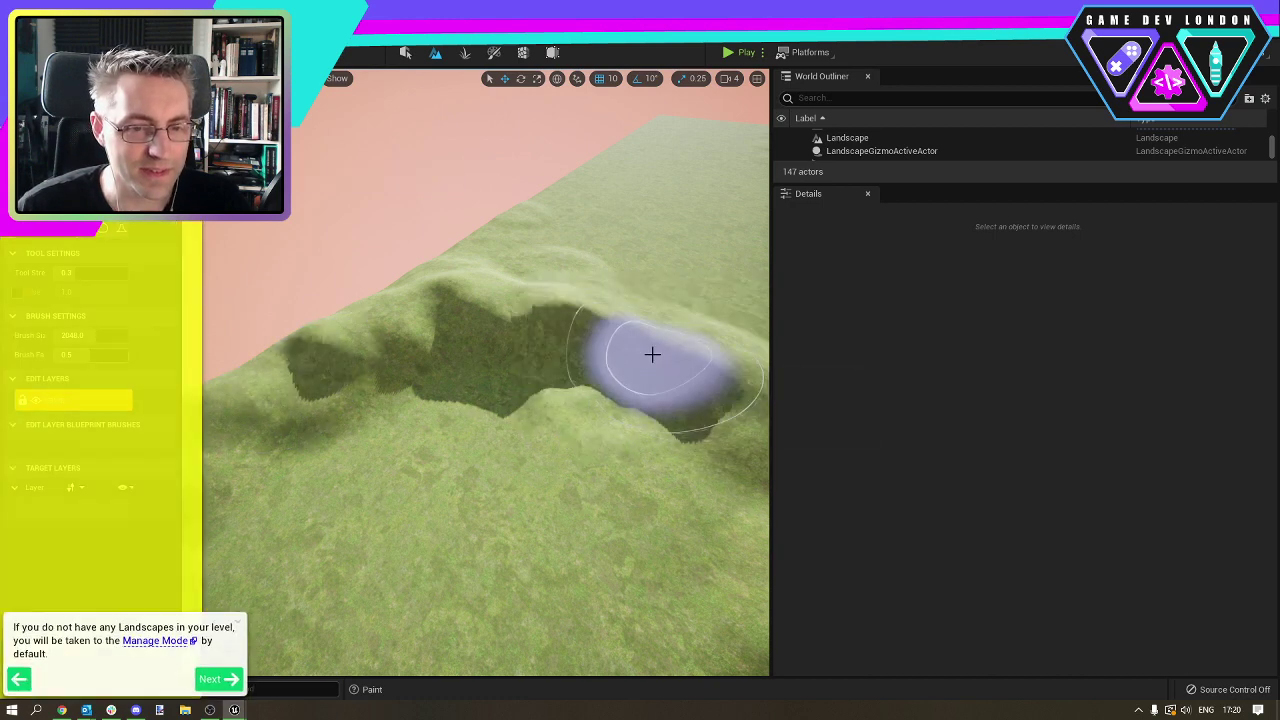
pyautogui.click(218, 680)
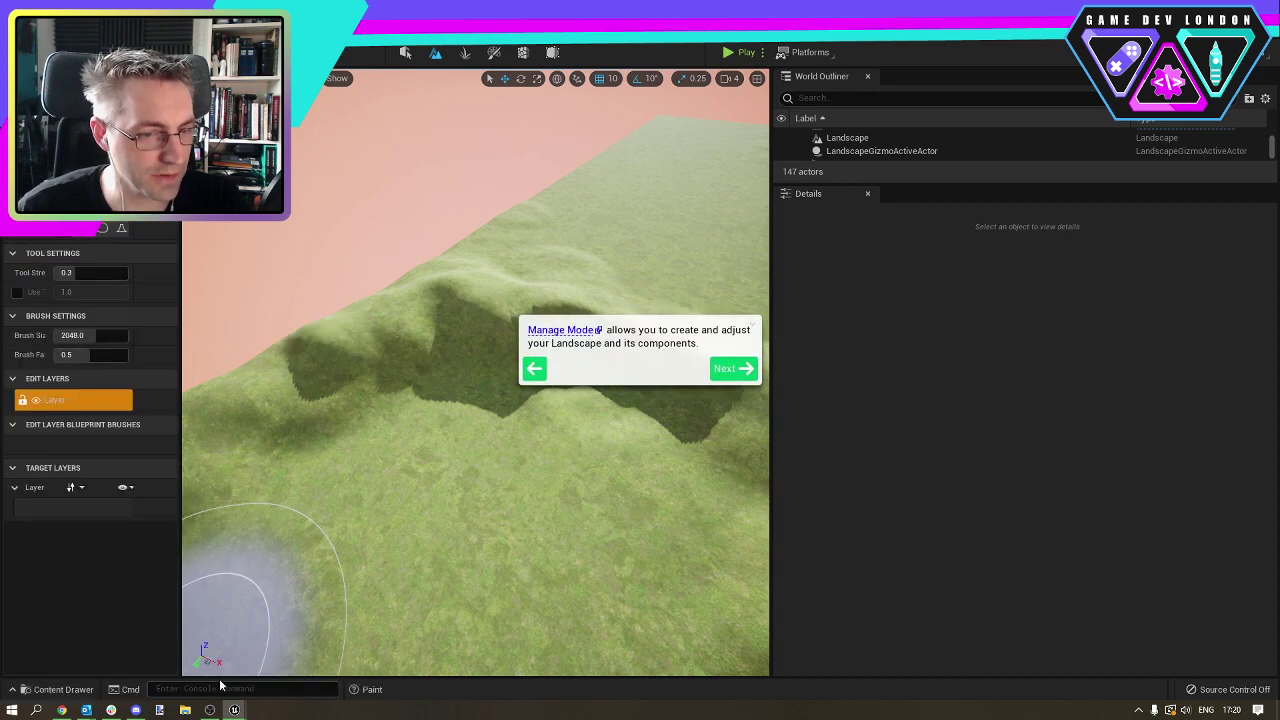
pyautogui.click(730, 368)
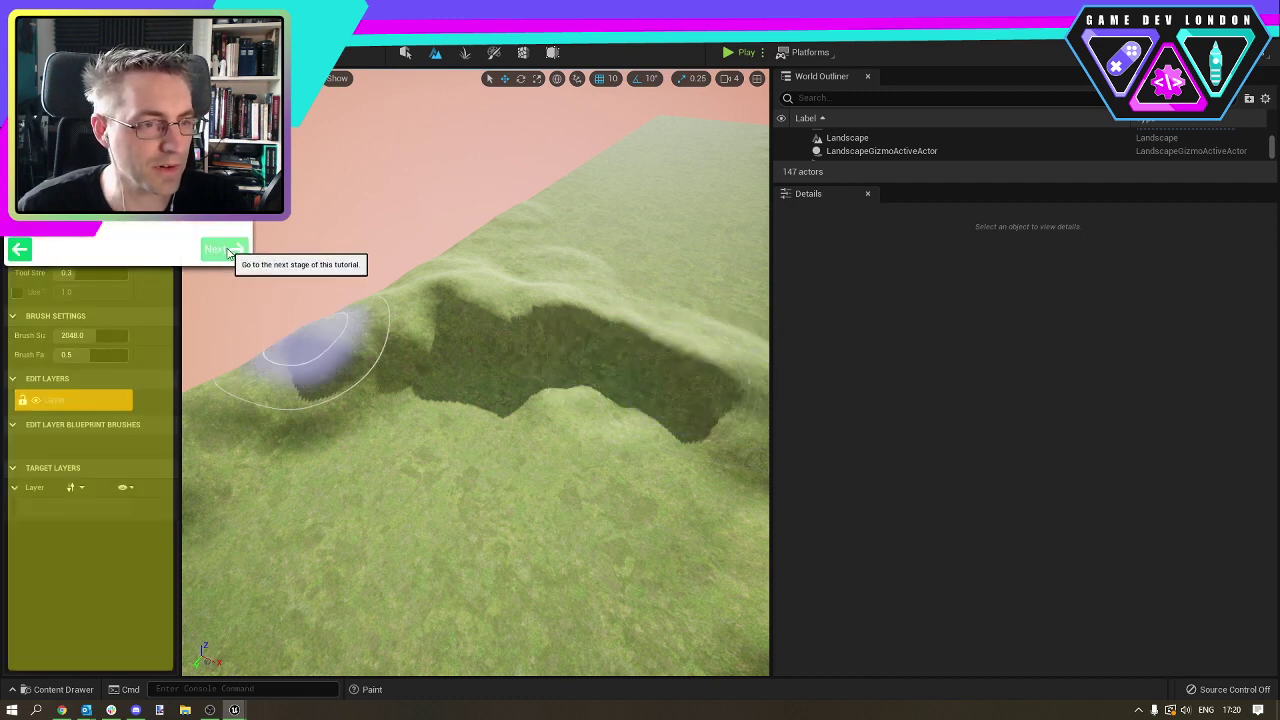
pyautogui.click(221, 254)
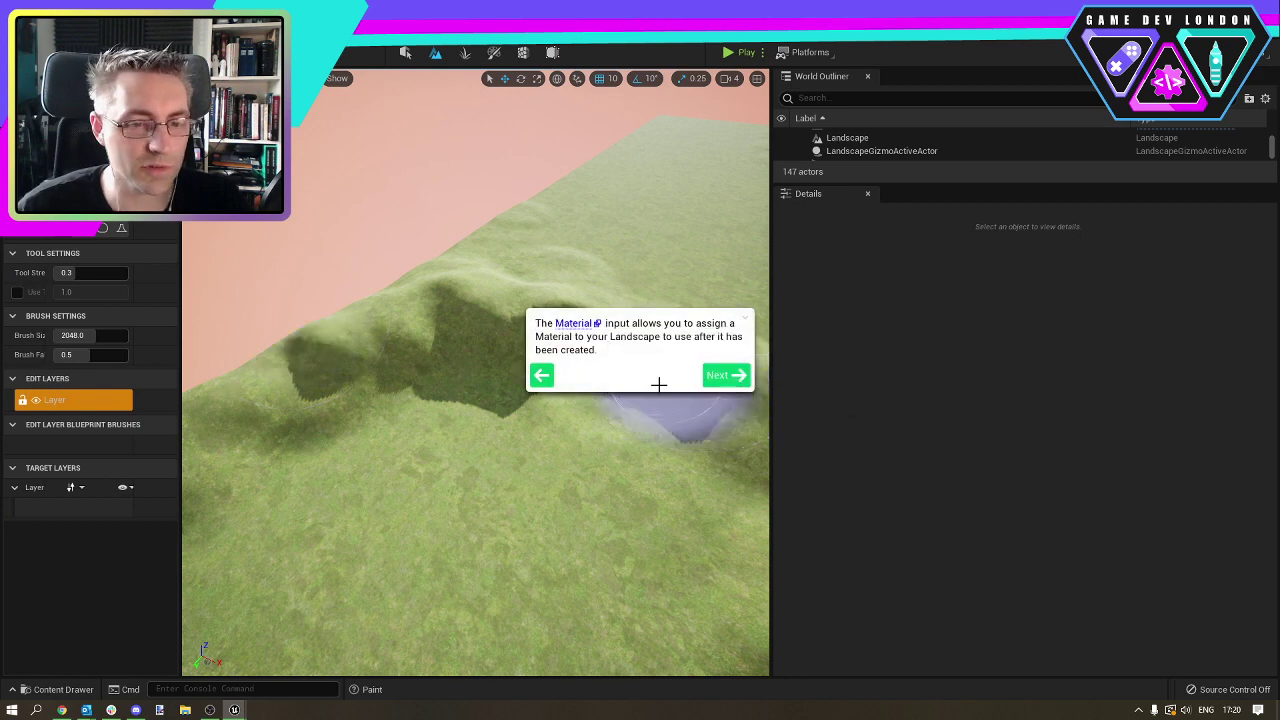
pyautogui.click(720, 377)
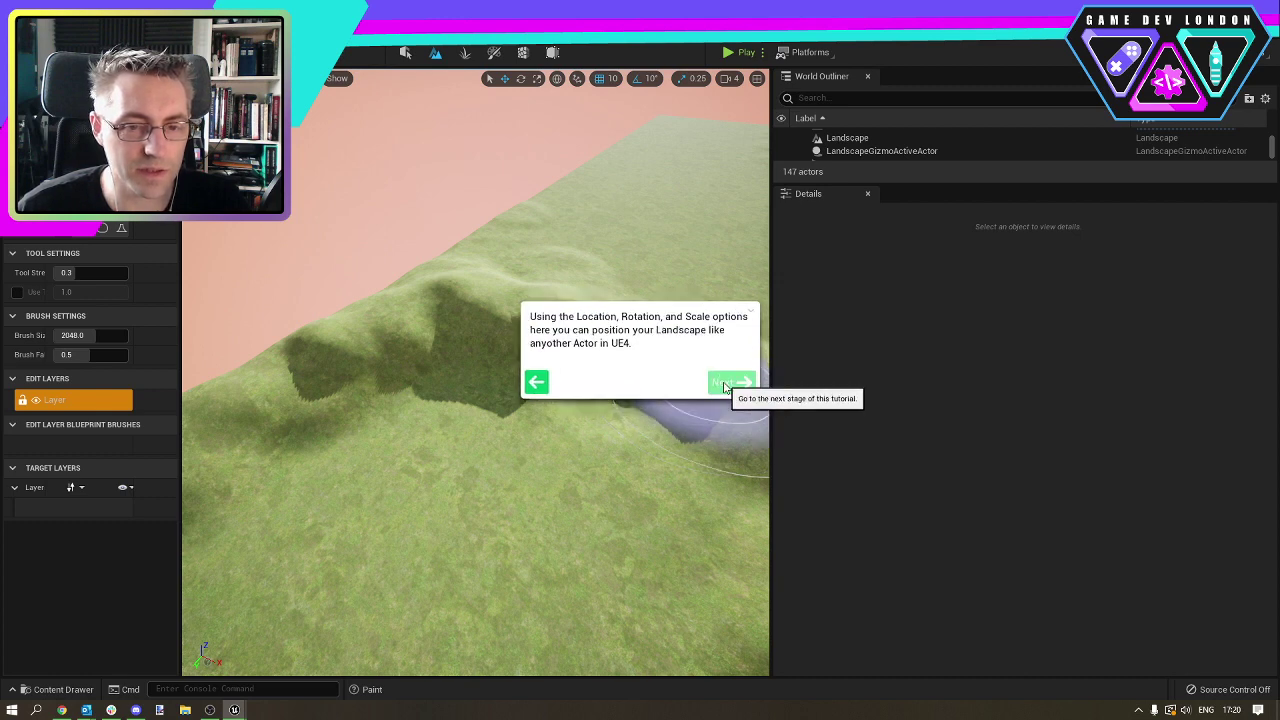
# Read the tutorial pages on Section Size, Sections Per Component, Number of Components, Overall Resolution, Fill World and Create.
pyautogui.click(720, 380)
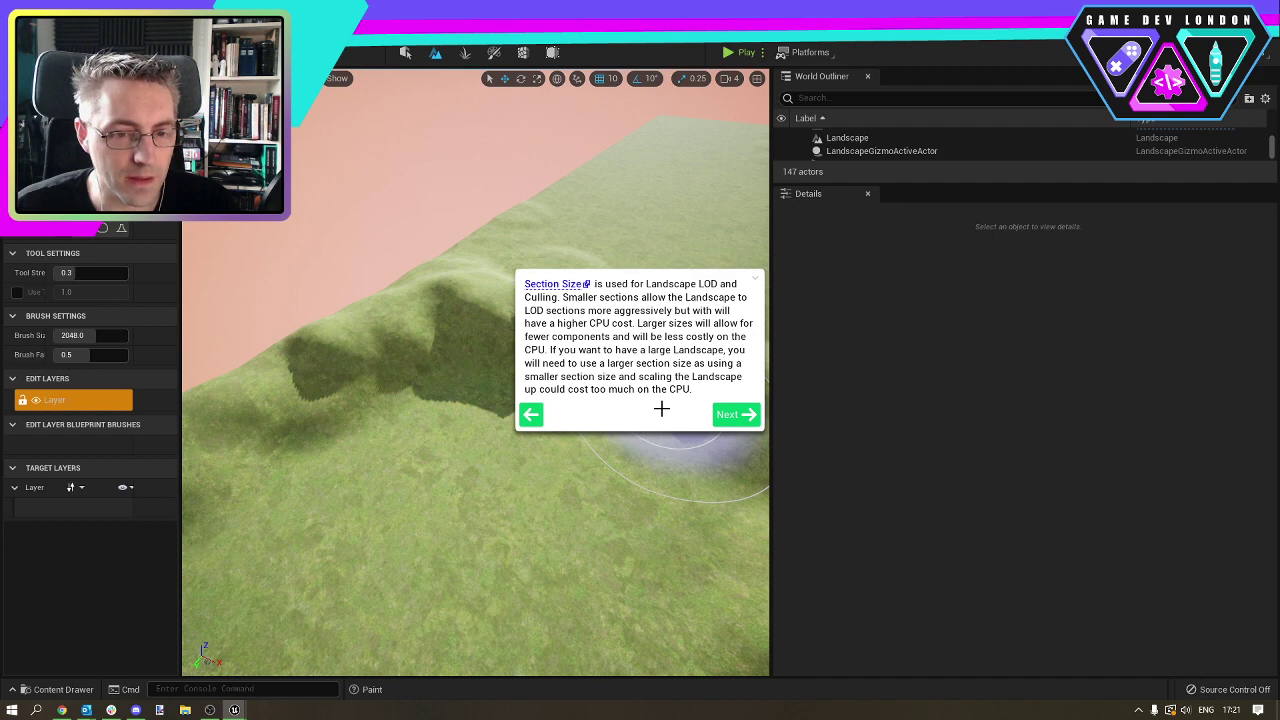
pyautogui.click(727, 421)
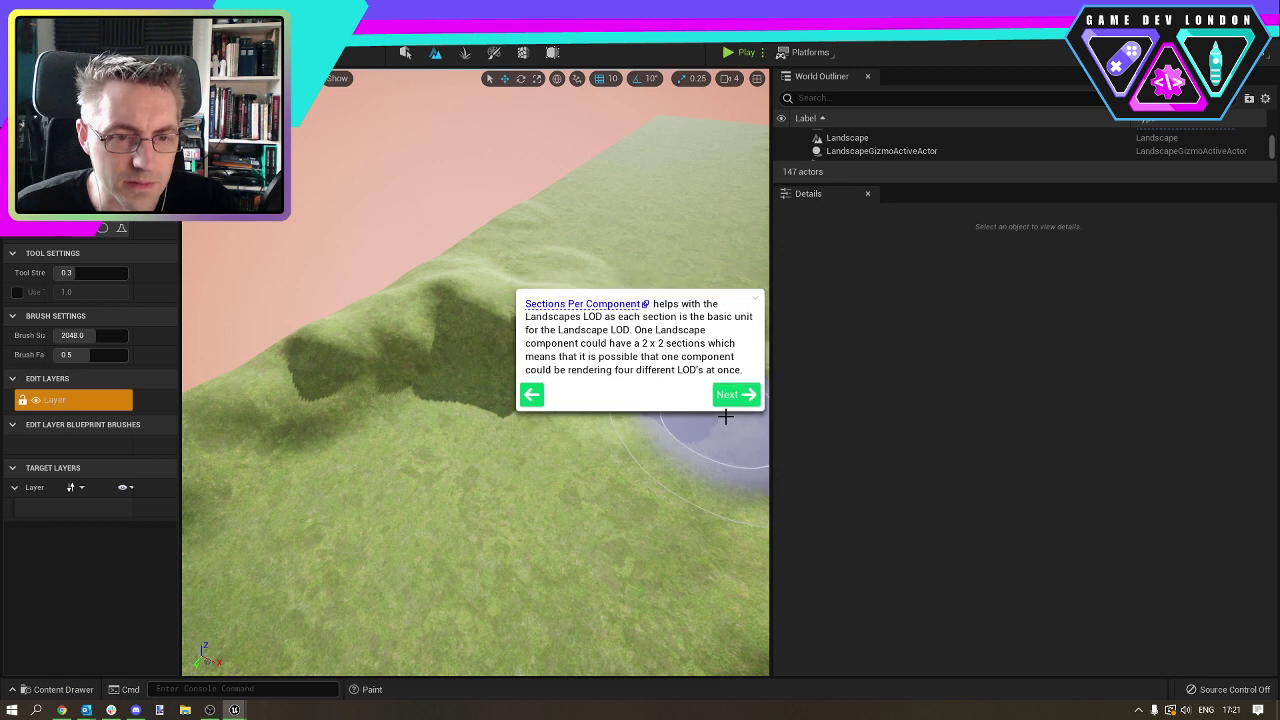
pyautogui.click(731, 400)
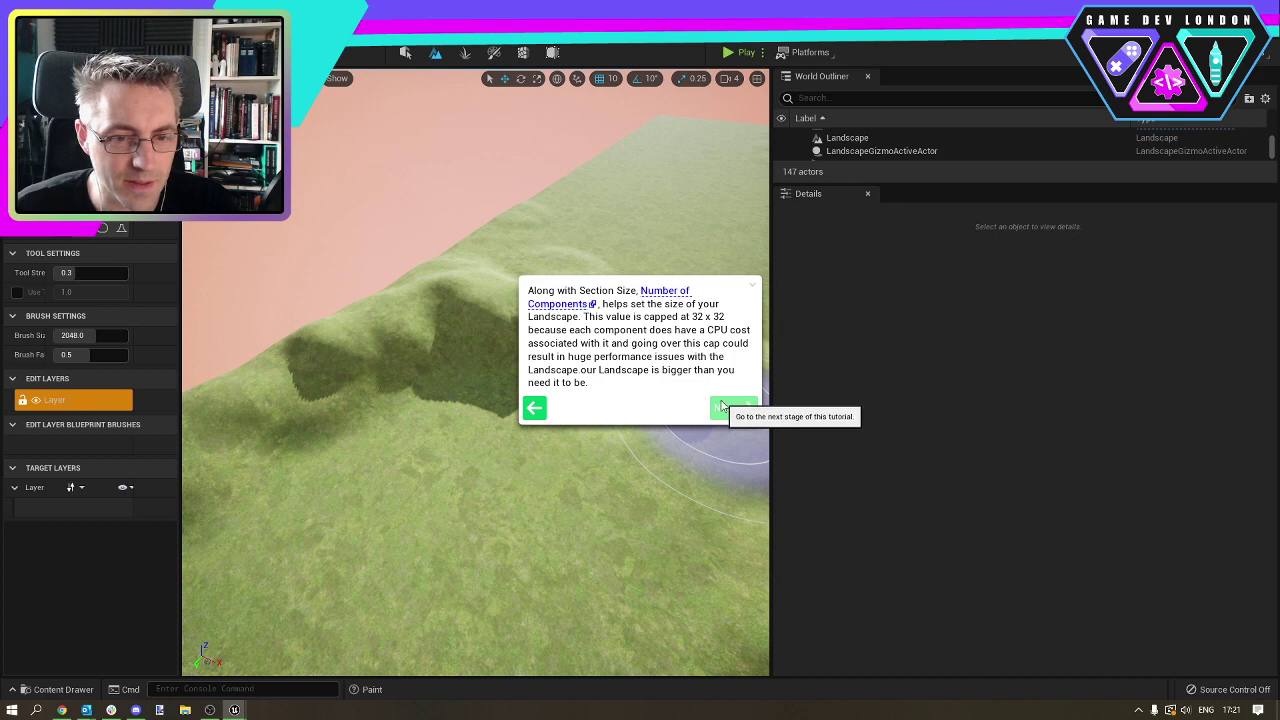
pyautogui.click(722, 405)
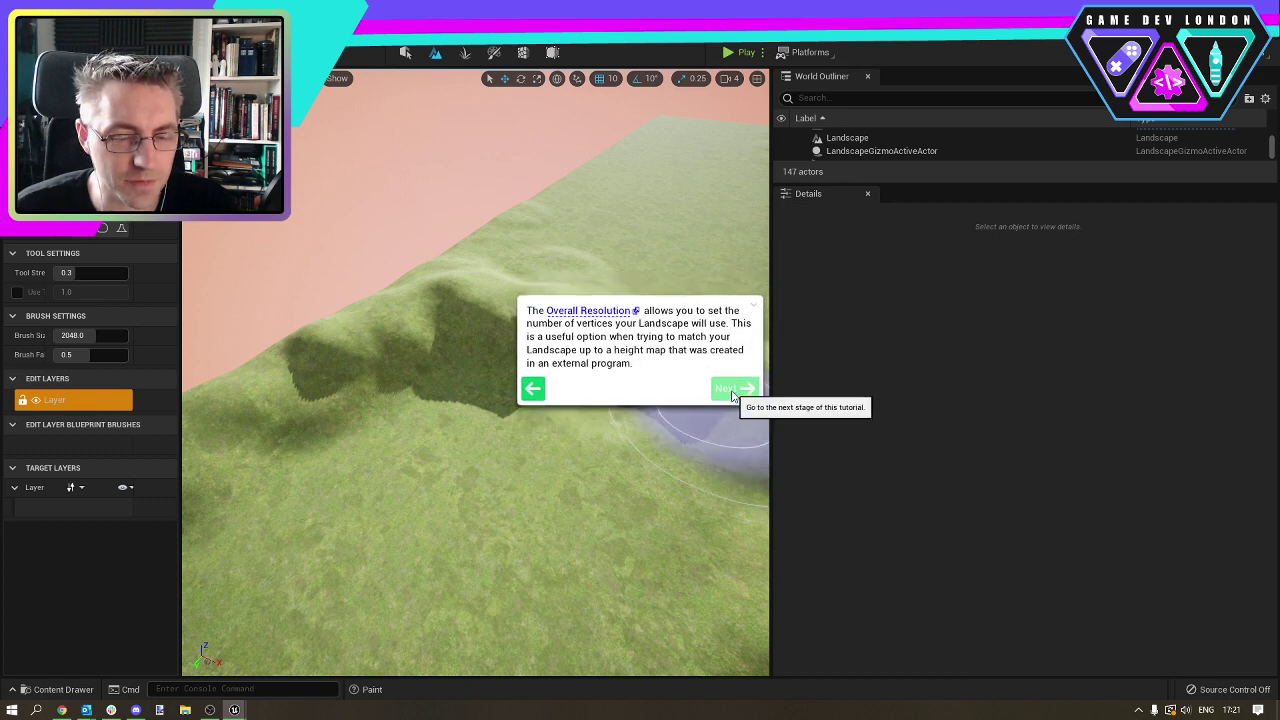
pyautogui.click(732, 389)
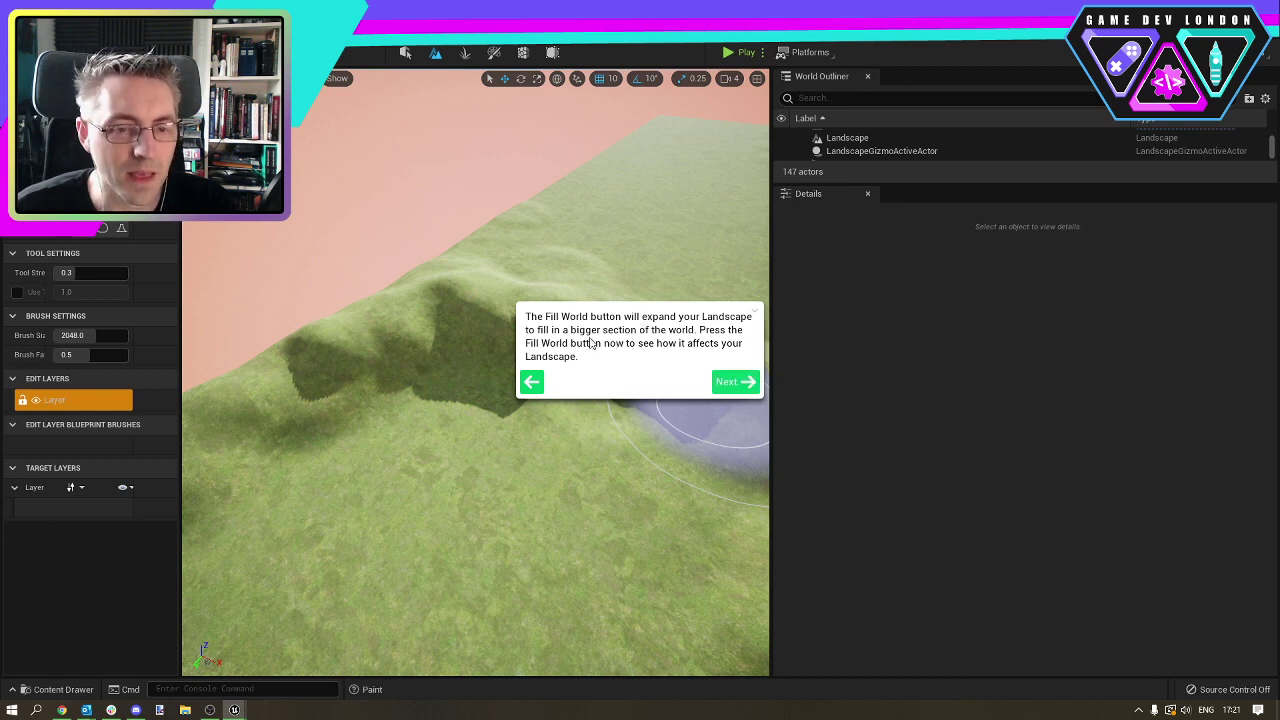
pyautogui.click(742, 385)
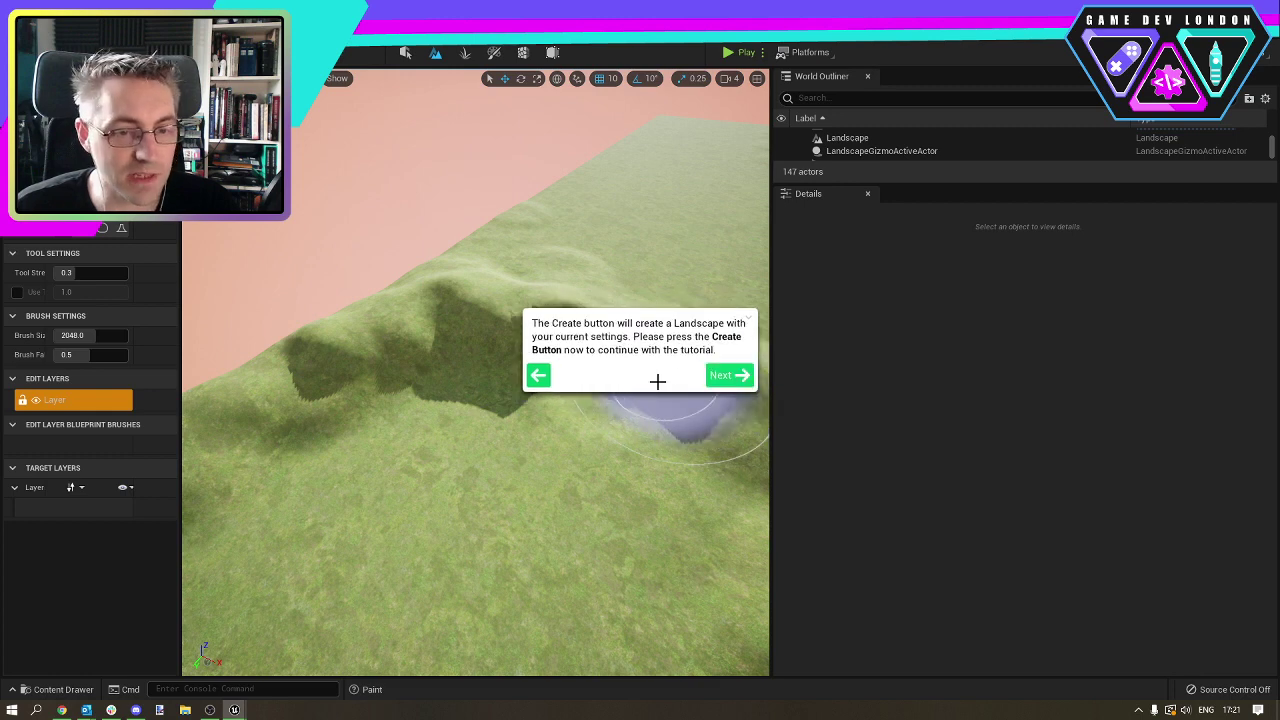
pyautogui.click(725, 376)
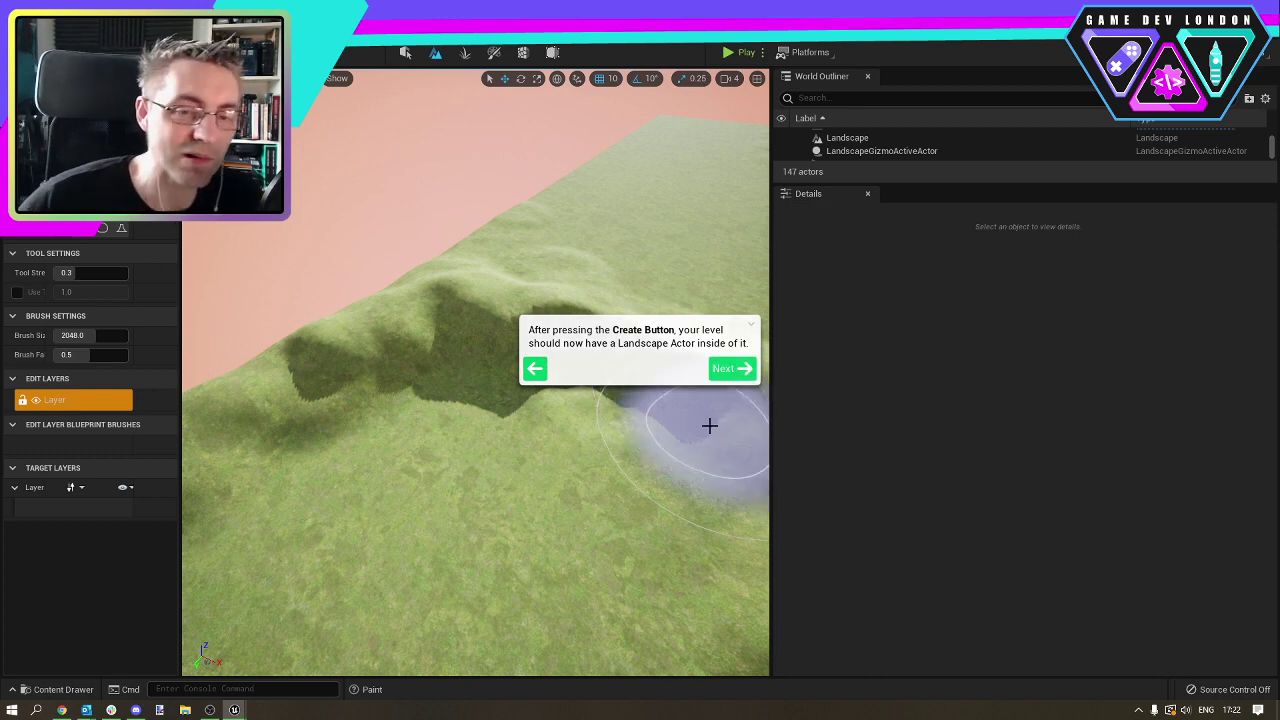
# Read the tutorial pages on Landscape Sculpting Mode, the Sculpt Tool, the Brush tool and the Falloff tool.
pyautogui.click(729, 373)
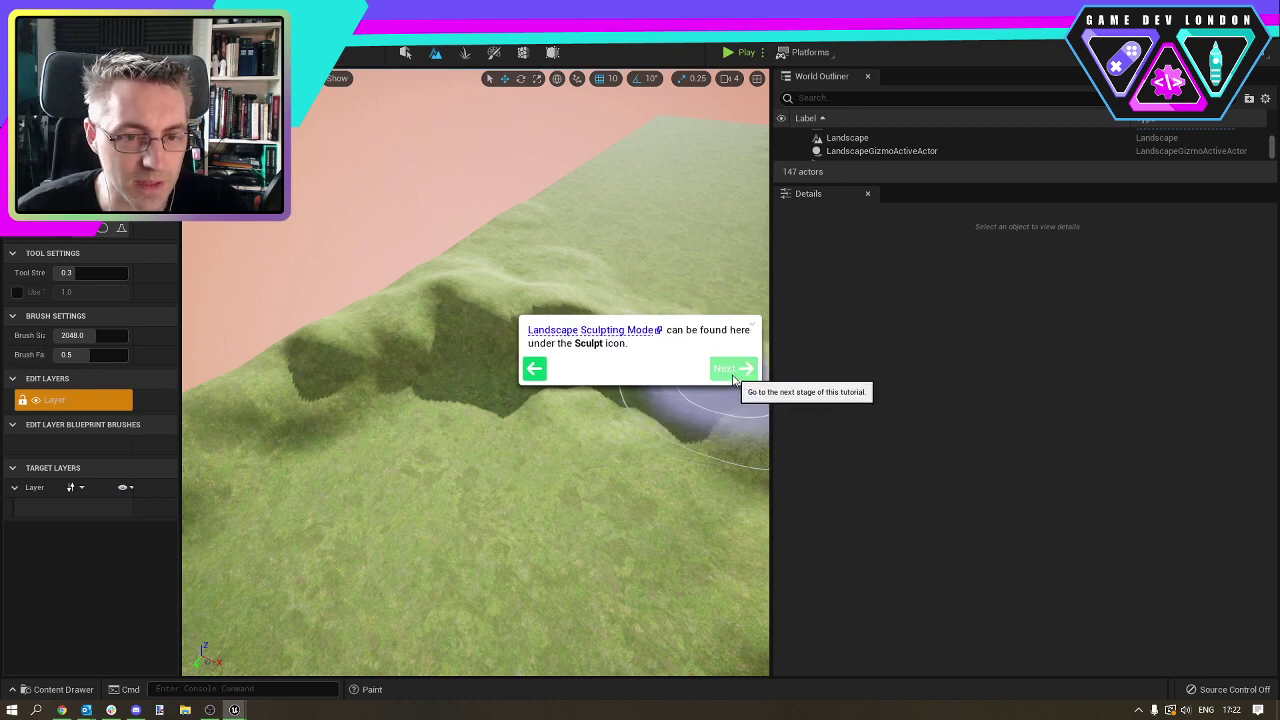
pyautogui.click(727, 371)
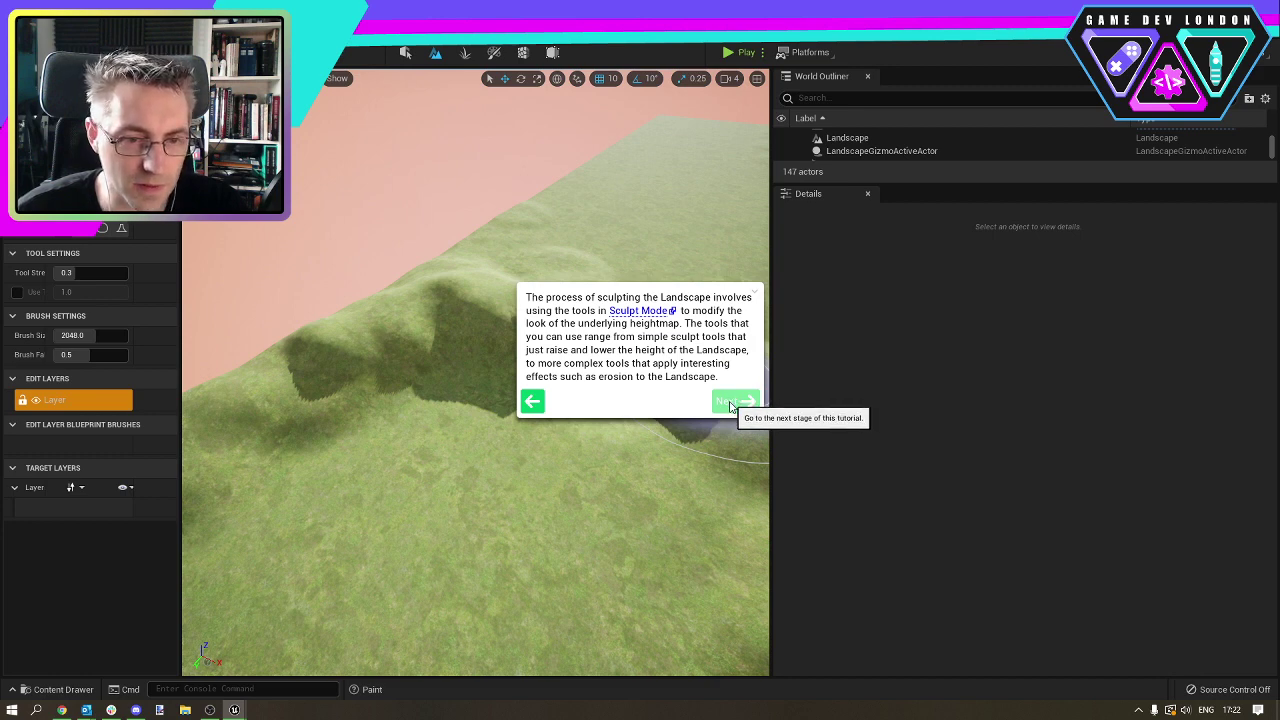
pyautogui.click(727, 402)
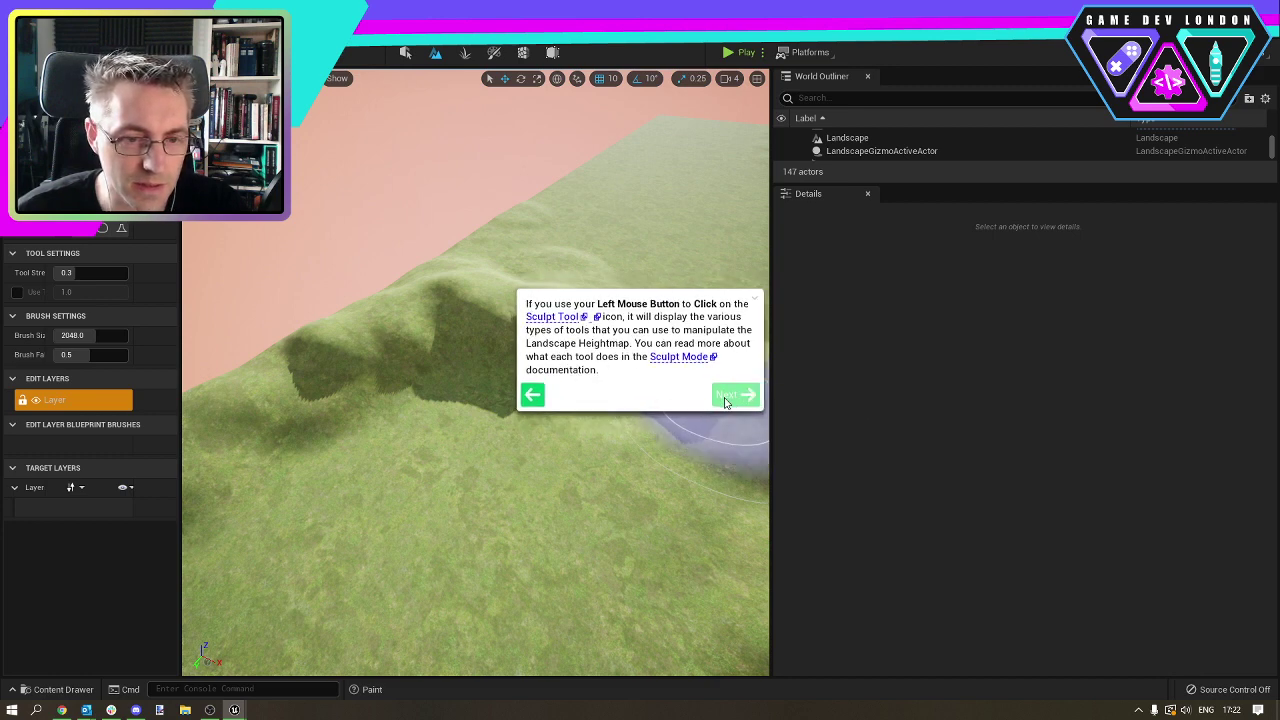
pyautogui.click(733, 402)
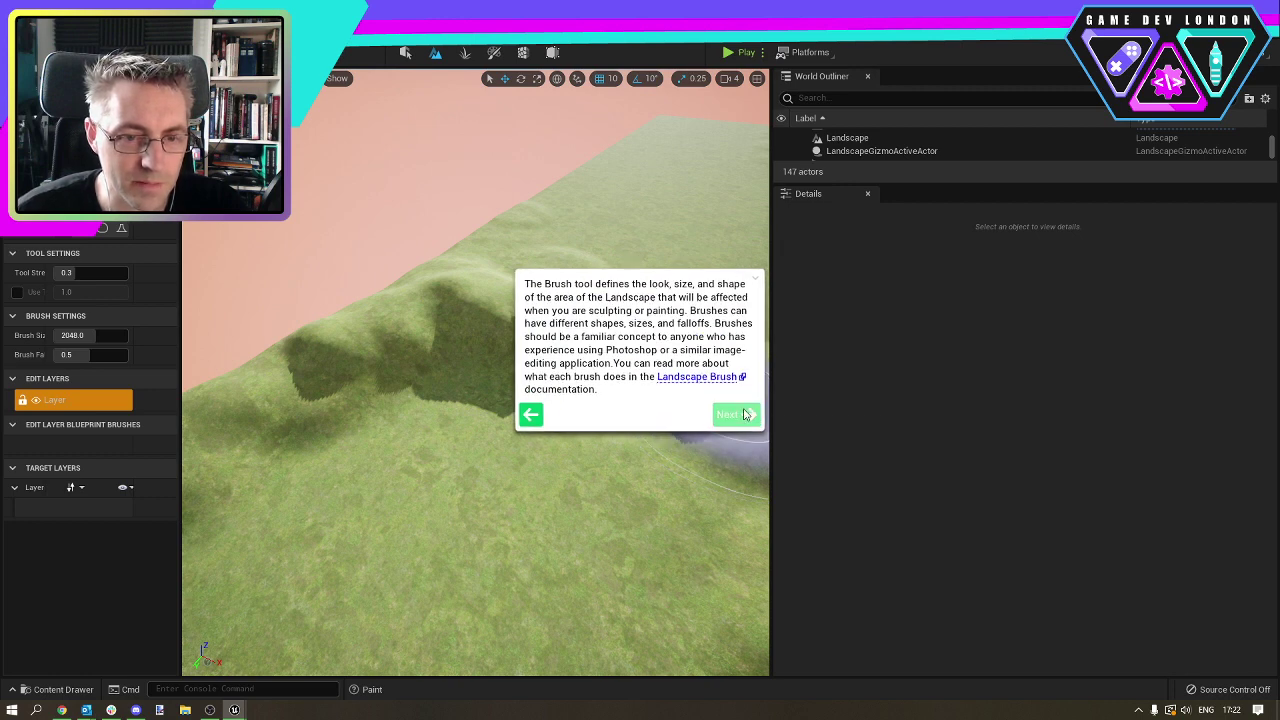
pyautogui.click(736, 414)
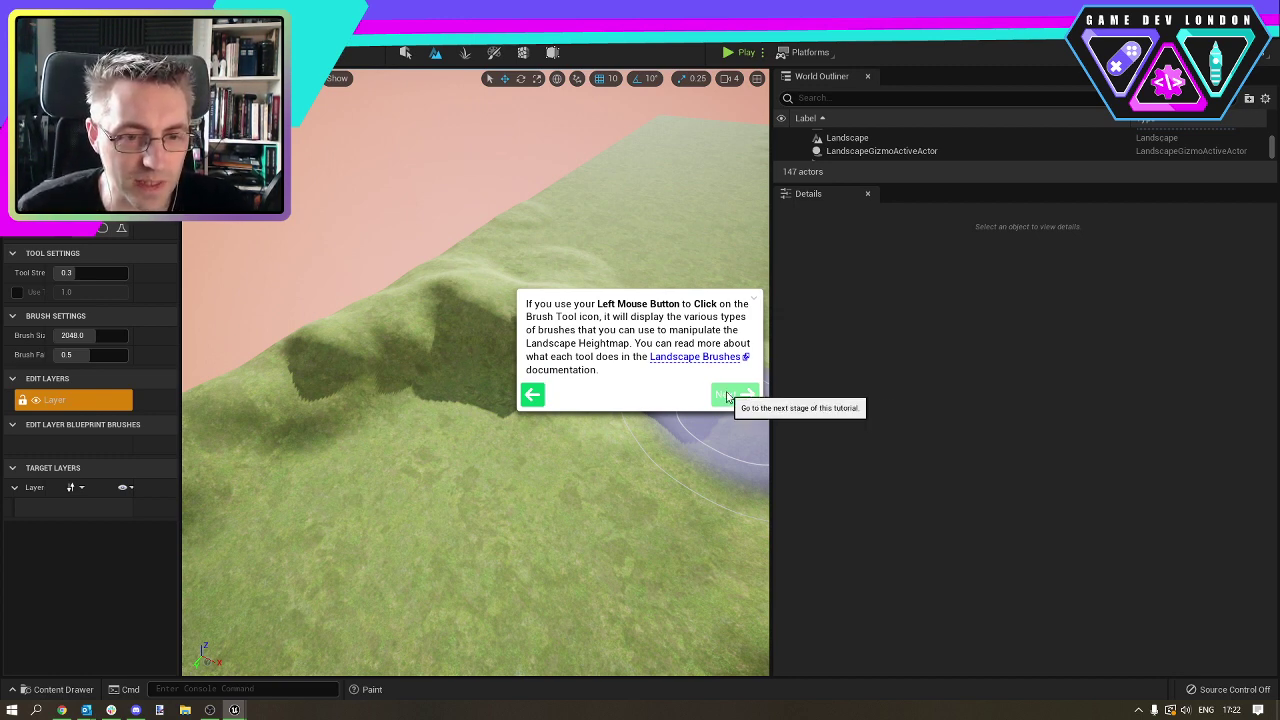
pyautogui.click(739, 396)
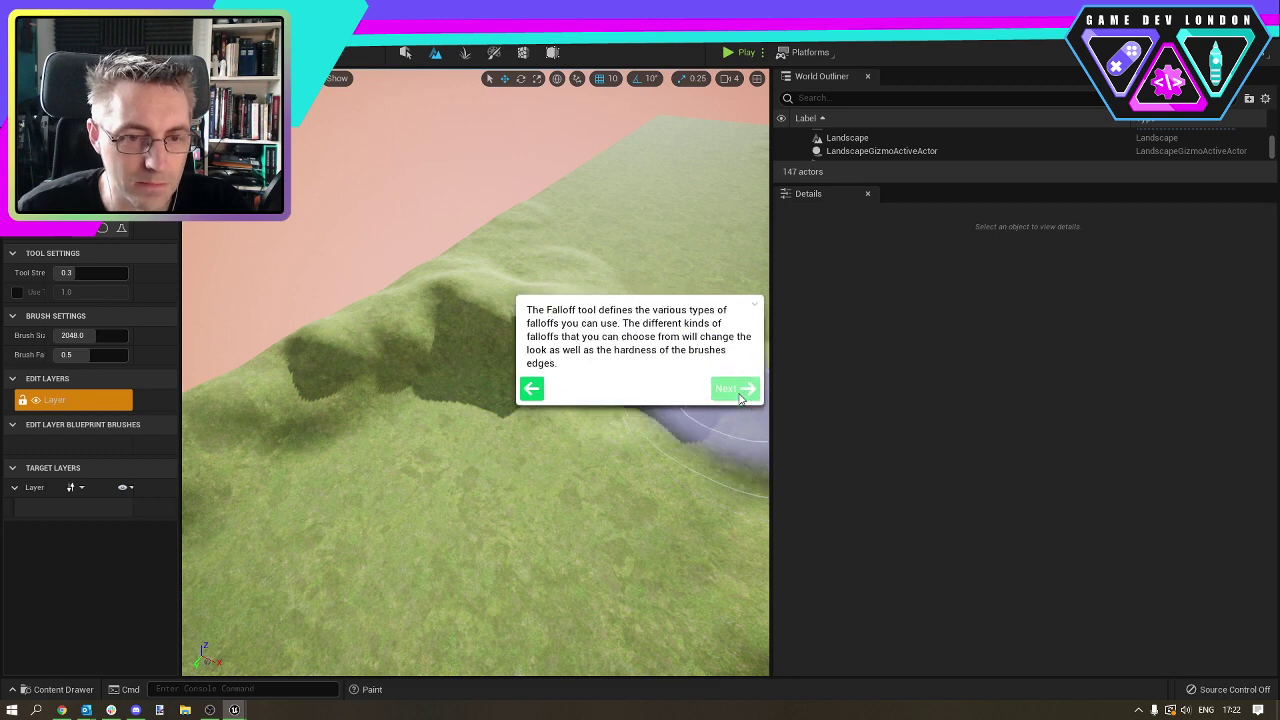
# Return to the tutorial's brush types page, follow its Landscape Brushes documentation link, and exit the tutorial.
pyautogui.click(532, 389)
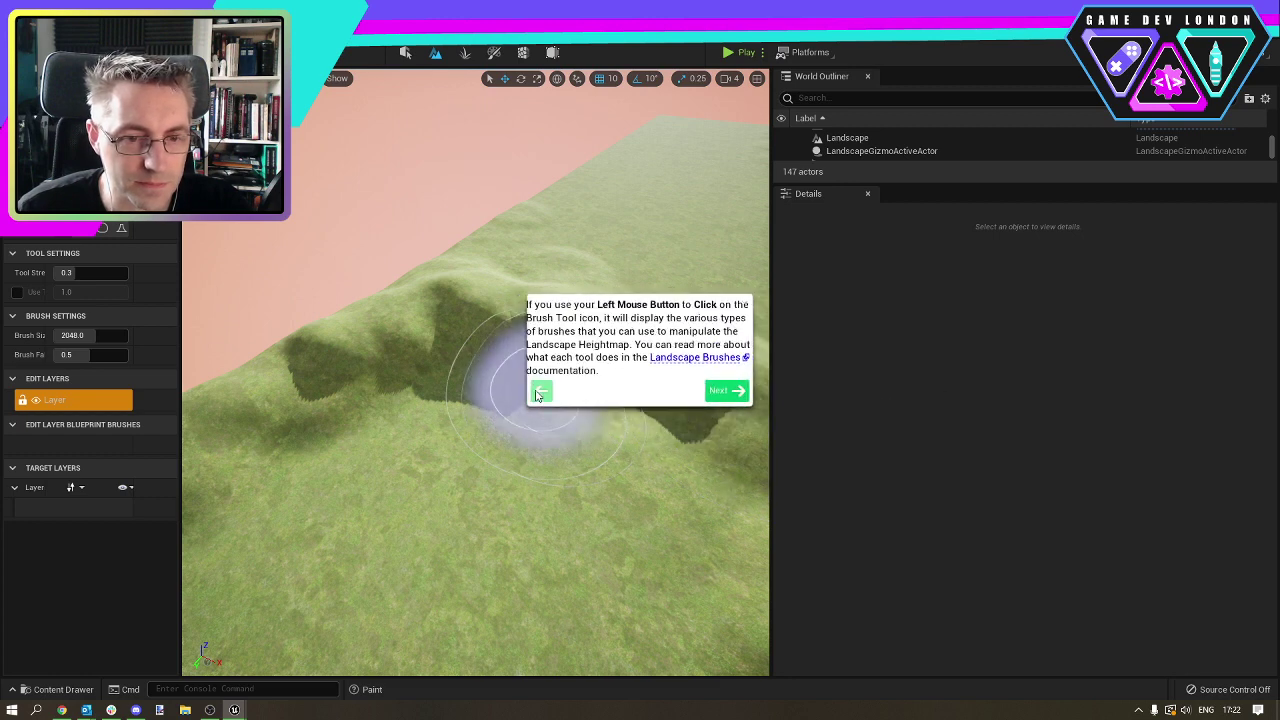
pyautogui.click(703, 355)
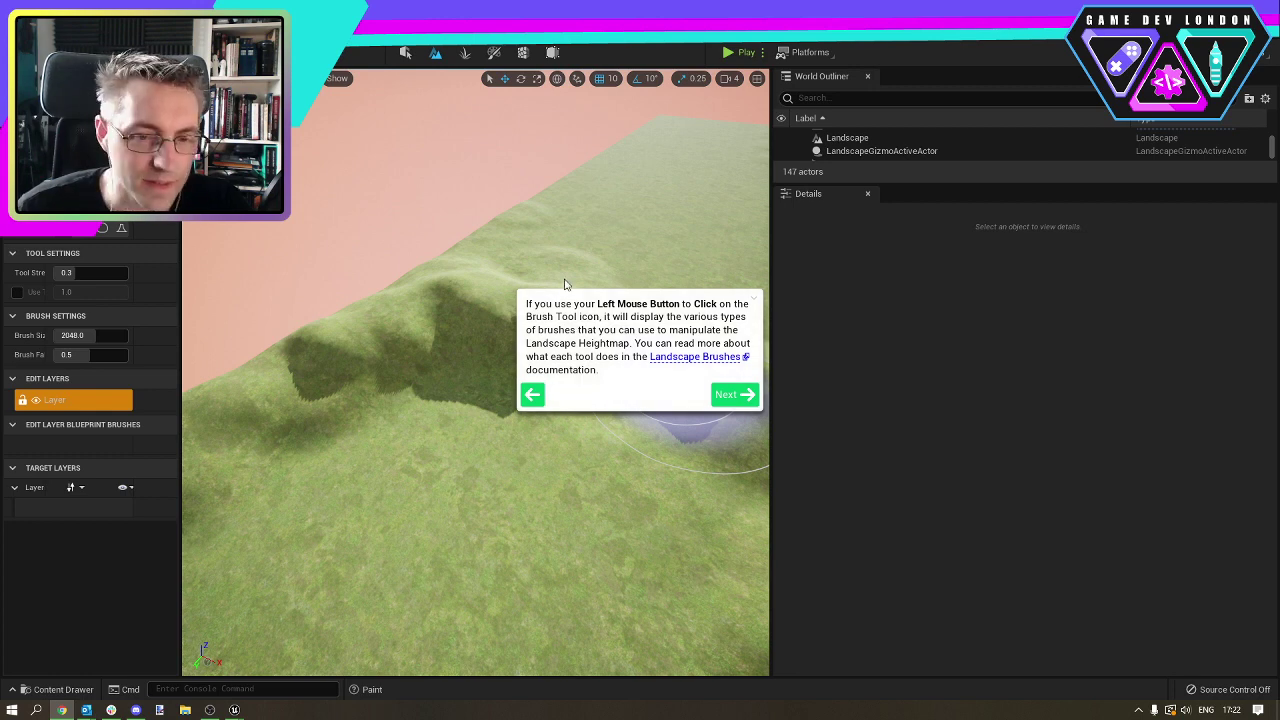
pyautogui.rightClick(530, 228)
pyautogui.click(584, 250)
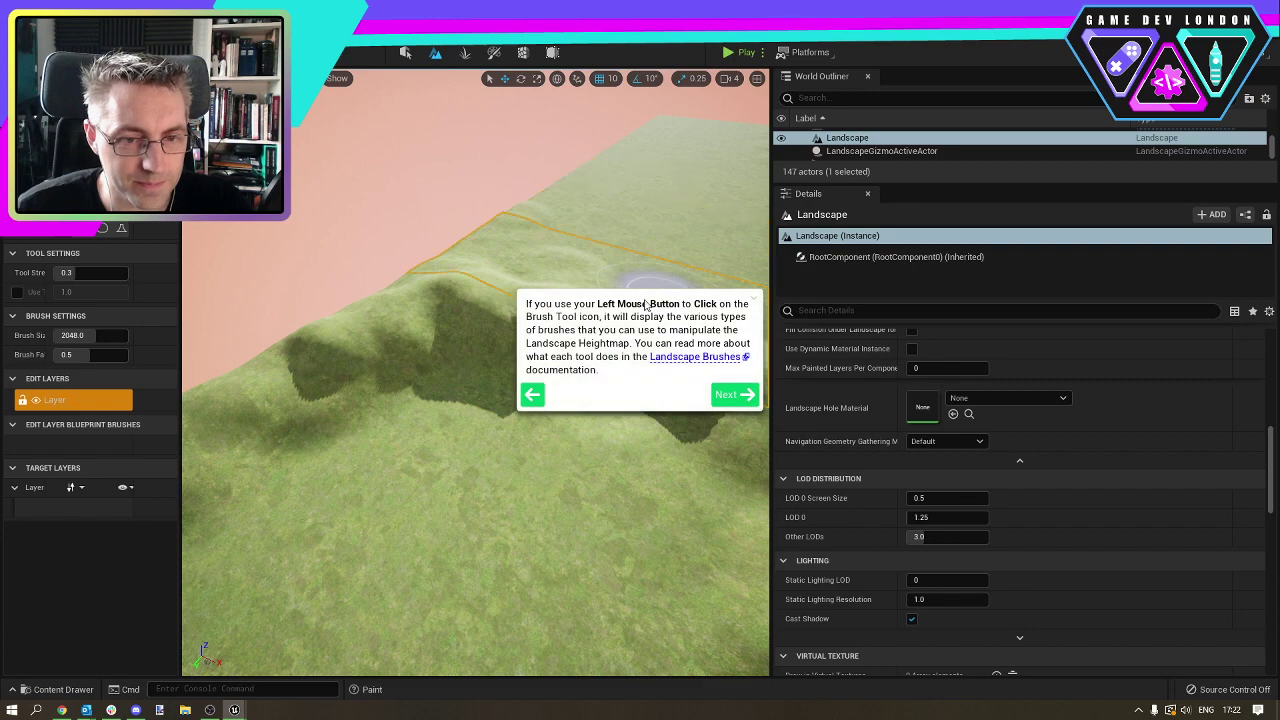
pyautogui.click(754, 302)
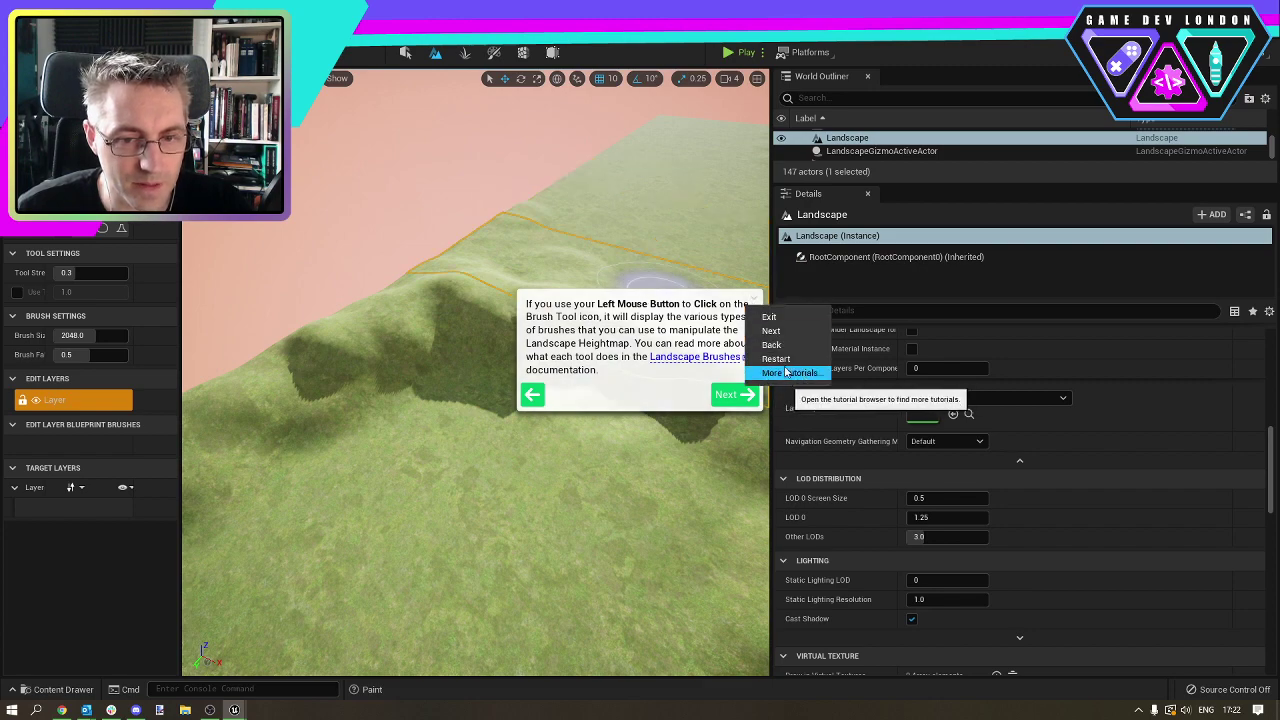
pyautogui.click(772, 319)
# Switch the landscape editor to Sculpt mode and raise the ground beyond the large hollow near the landscape's edge.
pyautogui.moveTo(554, 349)
pyautogui.mouseDown(button='right')
pyautogui.moveTo(640, 410)
pyautogui.moveTo(600, 374)
pyautogui.mouseUp(button='right')
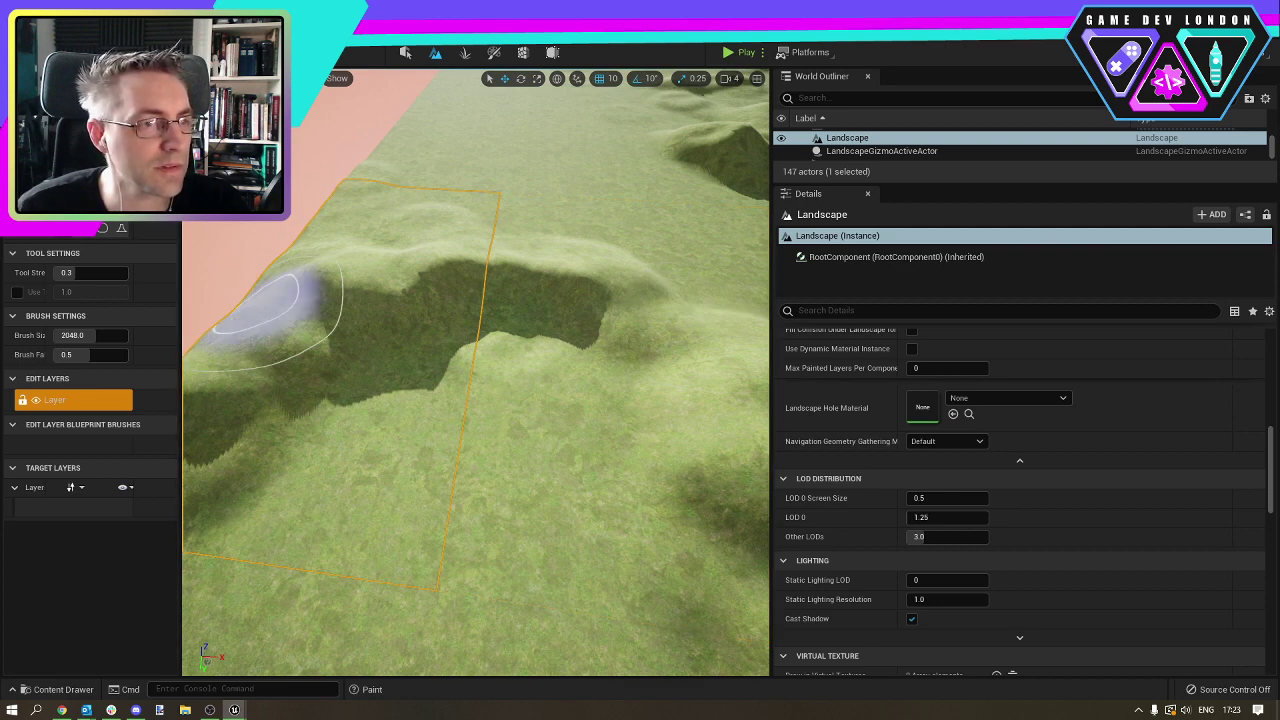
pyautogui.click(90, 110)
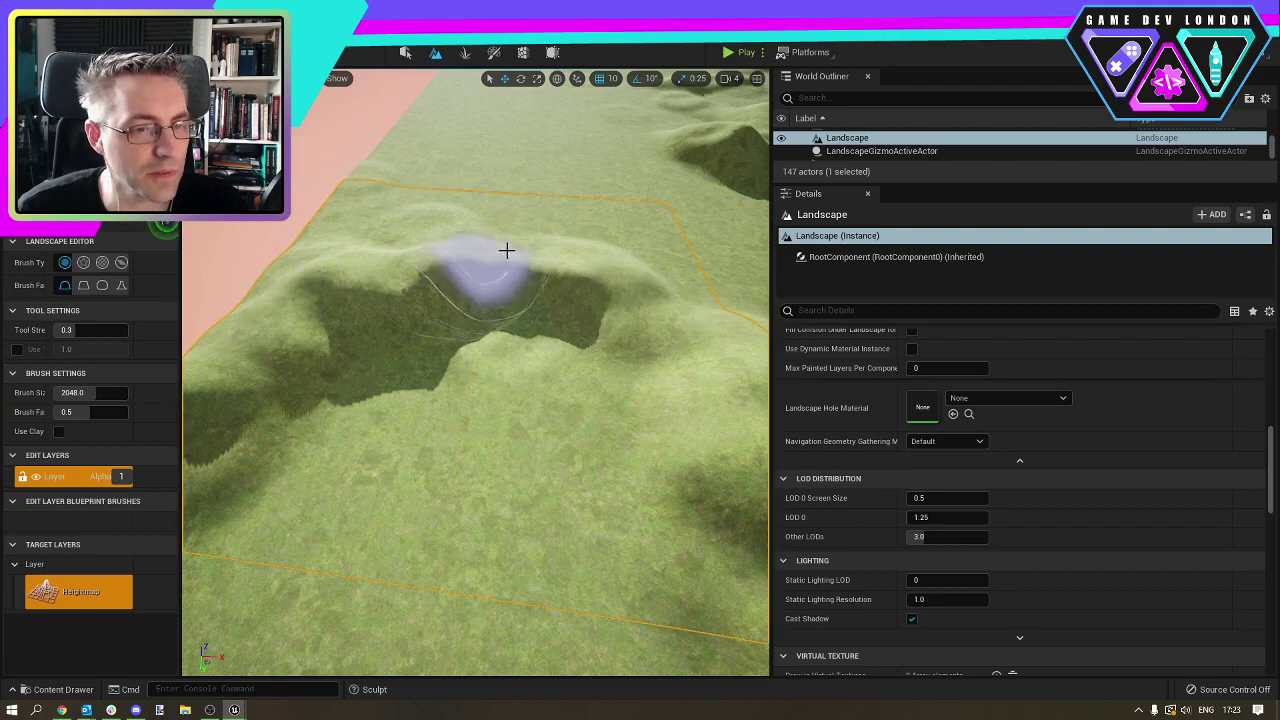
pyautogui.moveTo(508, 415); pyautogui.dragTo(700, 408, button='right')
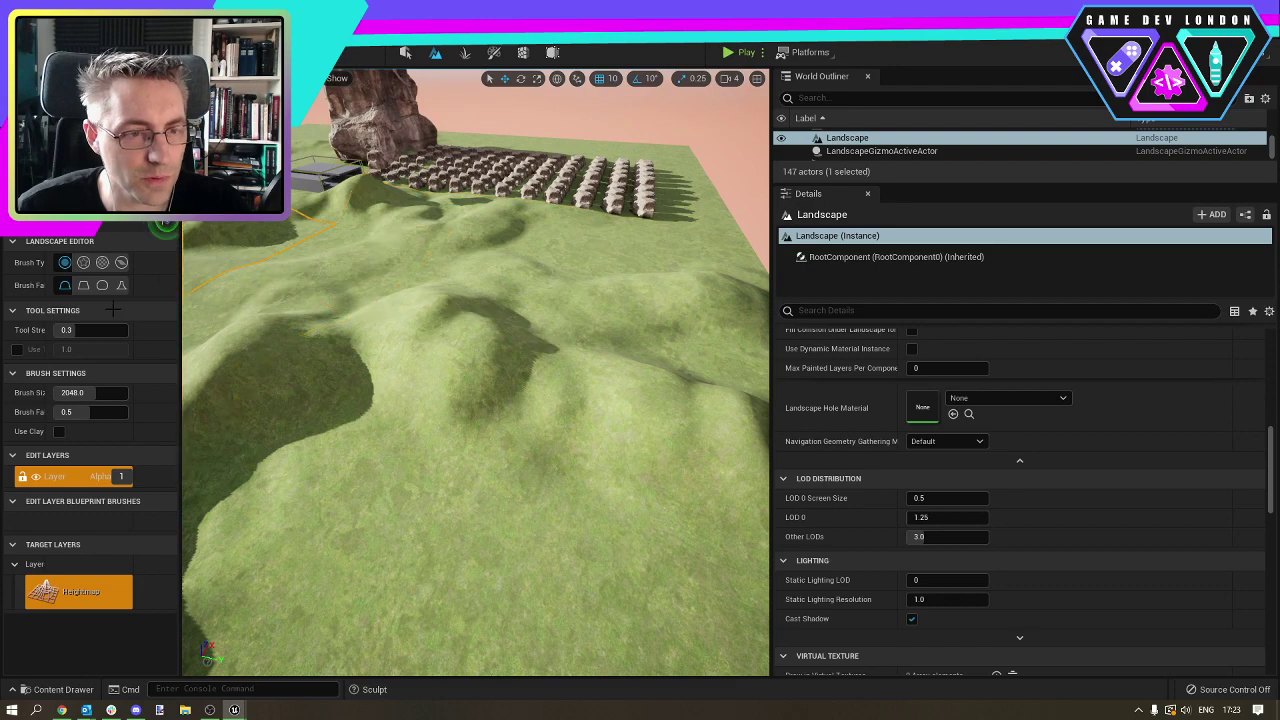
pyautogui.moveTo(627, 266); pyautogui.dragTo(350, 266, button='right')
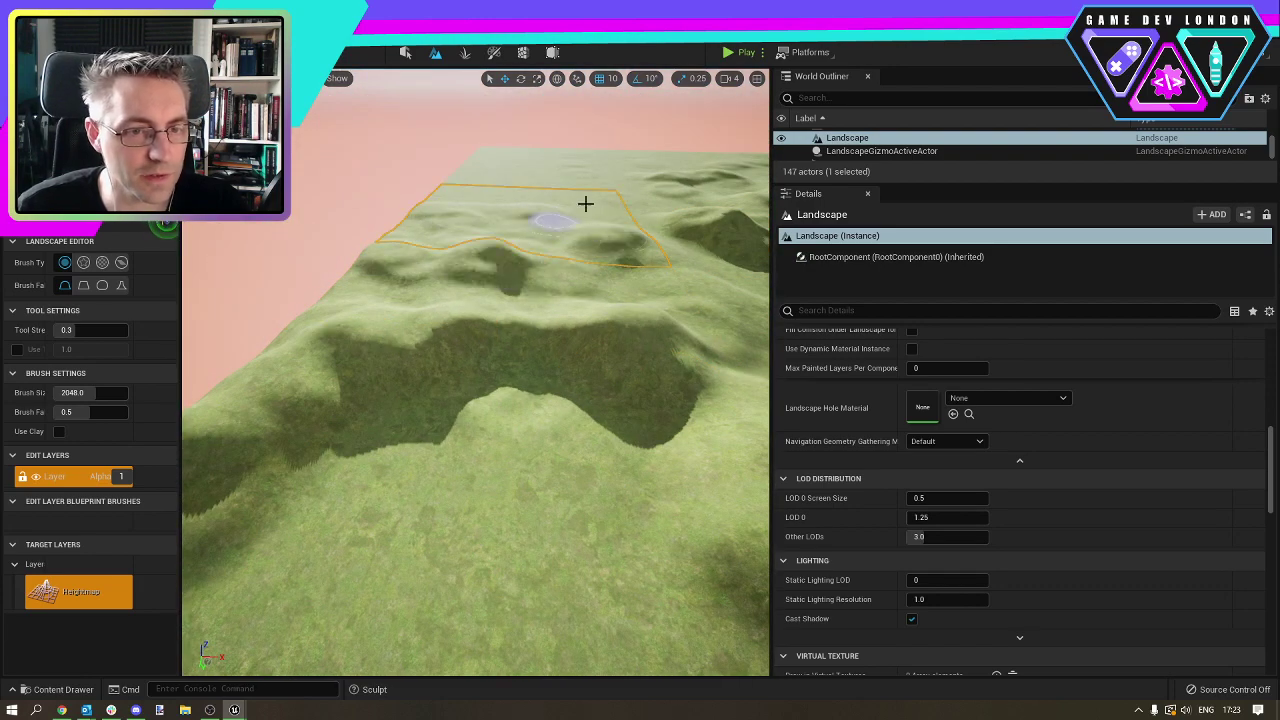
pyautogui.moveTo(585, 203)
pyautogui.mouseDown()
pyautogui.moveTo(503, 251)
pyautogui.moveTo(551, 223)
pyautogui.mouseUp()
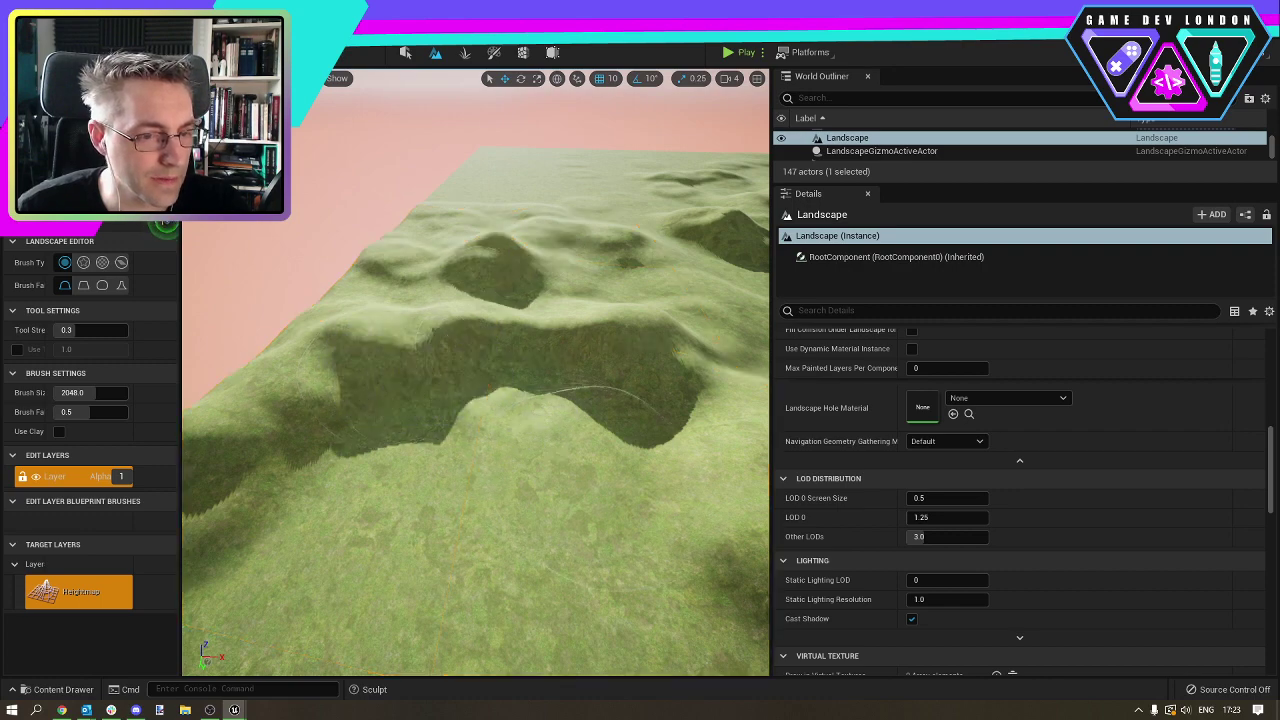
# Sculpt the grassy ground around the large hollow further with the circular brush, working from several viewpoints.
pyautogui.moveTo(637, 423); pyautogui.dragTo(500, 423, button='right')
pyautogui.moveTo(431, 571)
pyautogui.mouseDown(button='right')
pyautogui.moveTo(250, 500)
pyautogui.moveTo(253, 435)
pyautogui.moveTo(256, 480)
pyautogui.moveTo(238, 445)
pyautogui.moveTo(233, 461)
pyautogui.mouseUp(button='right')
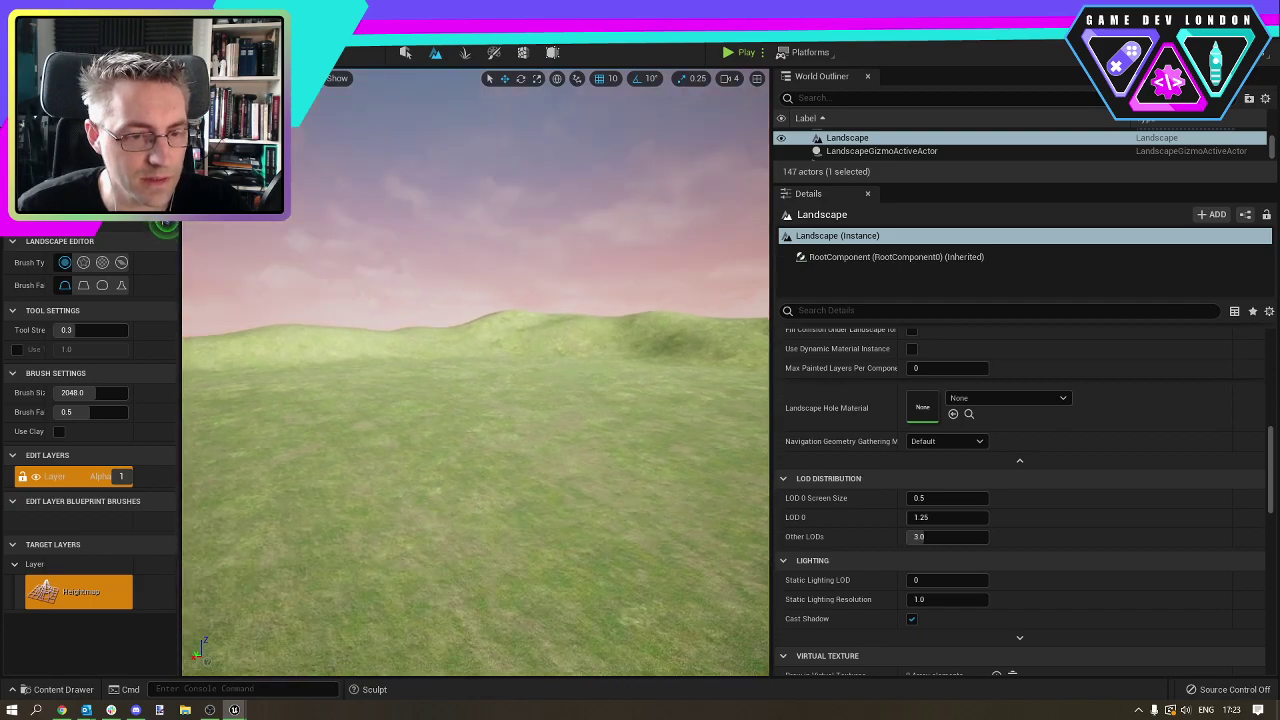
pyautogui.moveTo(760, 515); pyautogui.dragTo(673, 525, button='right')
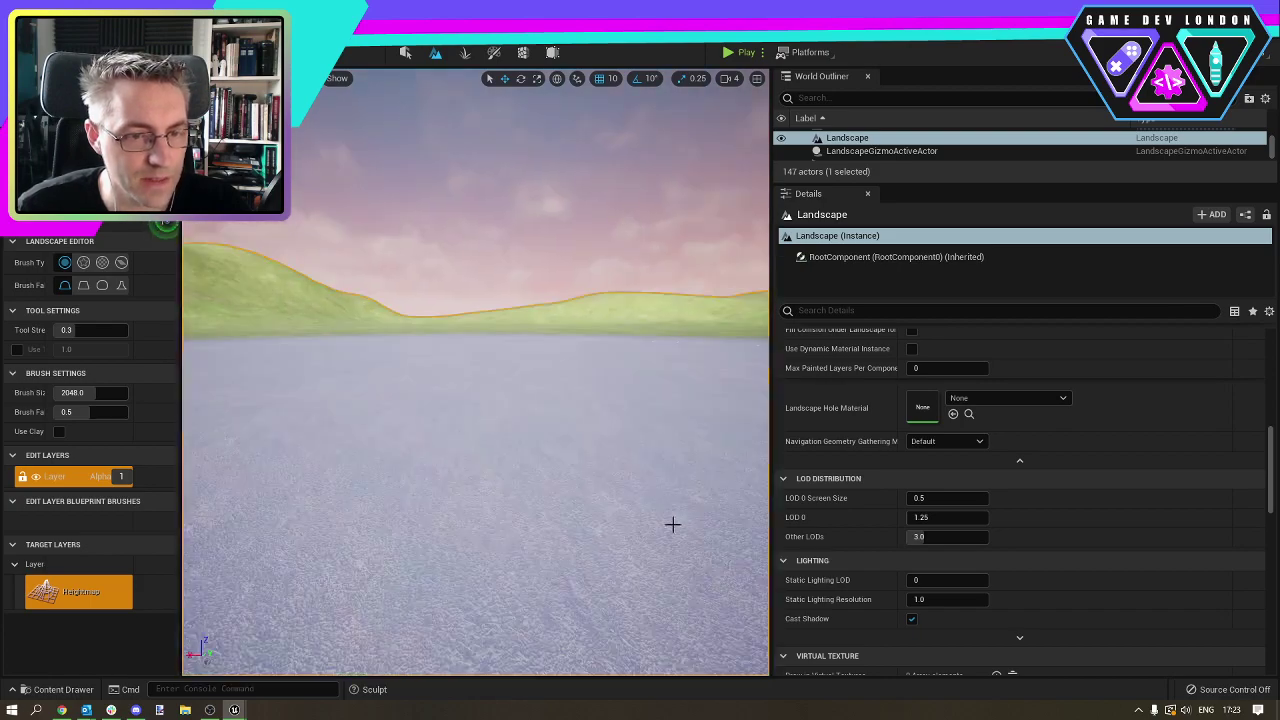
pyautogui.moveTo(534, 352); pyautogui.dragTo(640, 385, button='right')
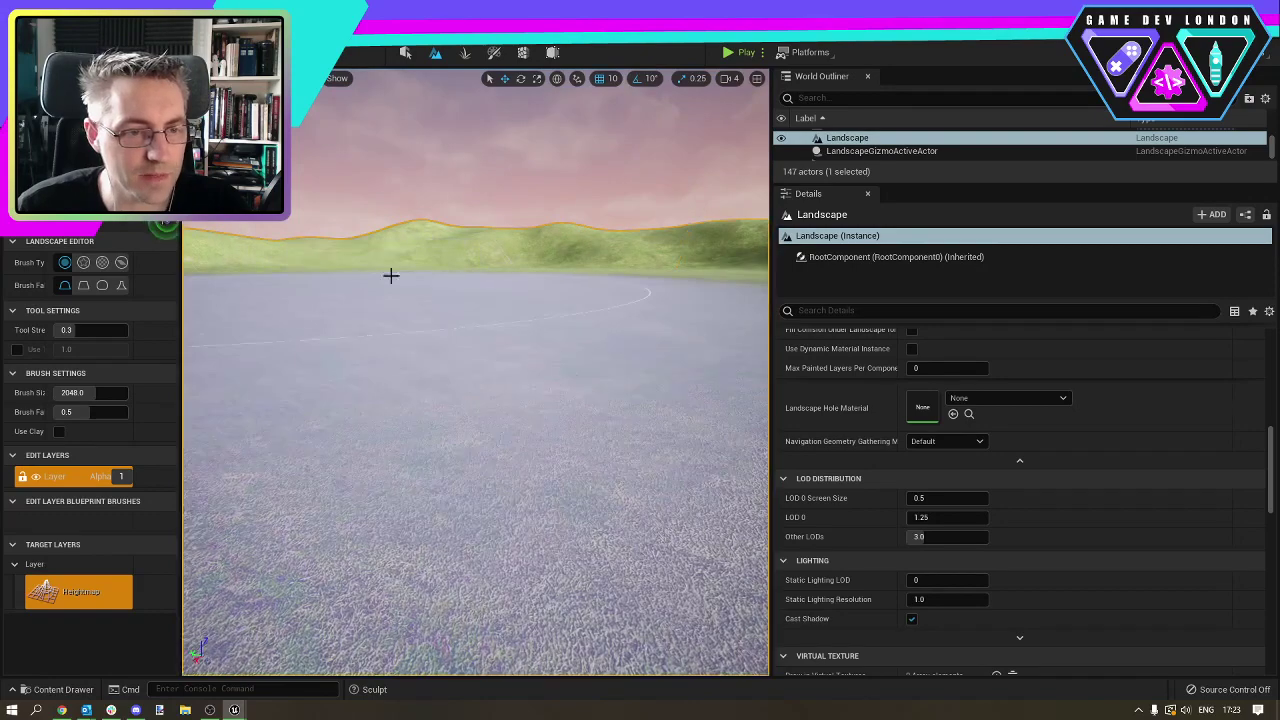
pyautogui.scroll(-4, 456, 358)
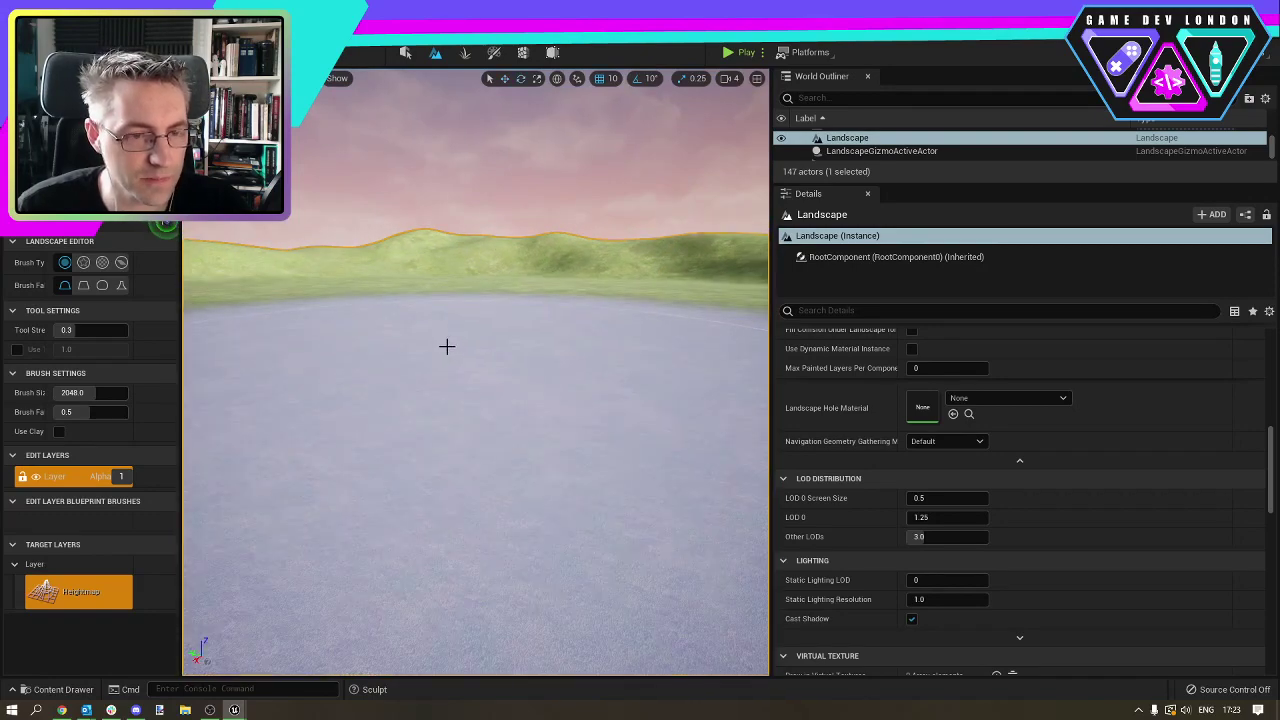
pyautogui.moveTo(443, 318)
pyautogui.mouseDown(button='right')
pyautogui.moveTo(435, 375)
pyautogui.moveTo(438, 350)
pyautogui.moveTo(385, 336)
pyautogui.mouseUp(button='right')
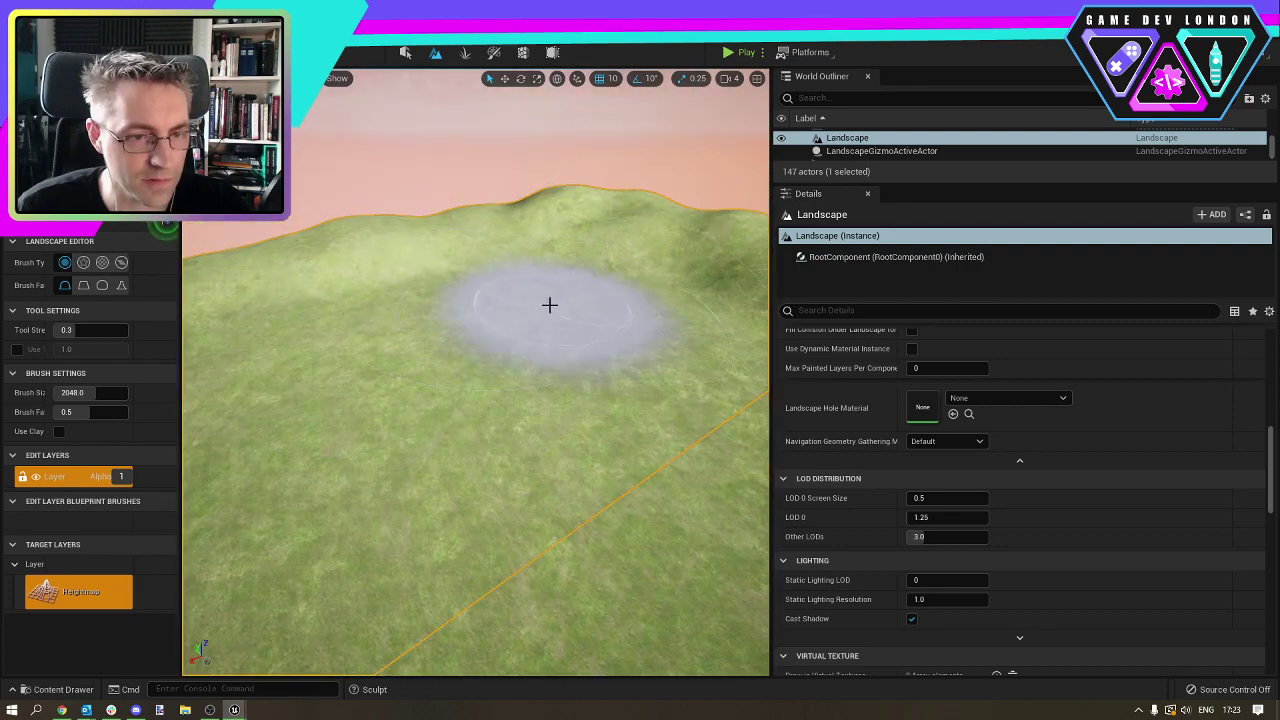
pyautogui.moveTo(354, 423); pyautogui.dragTo(557, 492)
pyautogui.moveTo(557, 492)
pyautogui.mouseDown(button='right')
pyautogui.moveTo(740, 497)
pyautogui.moveTo(770, 512)
pyautogui.mouseUp(button='right')
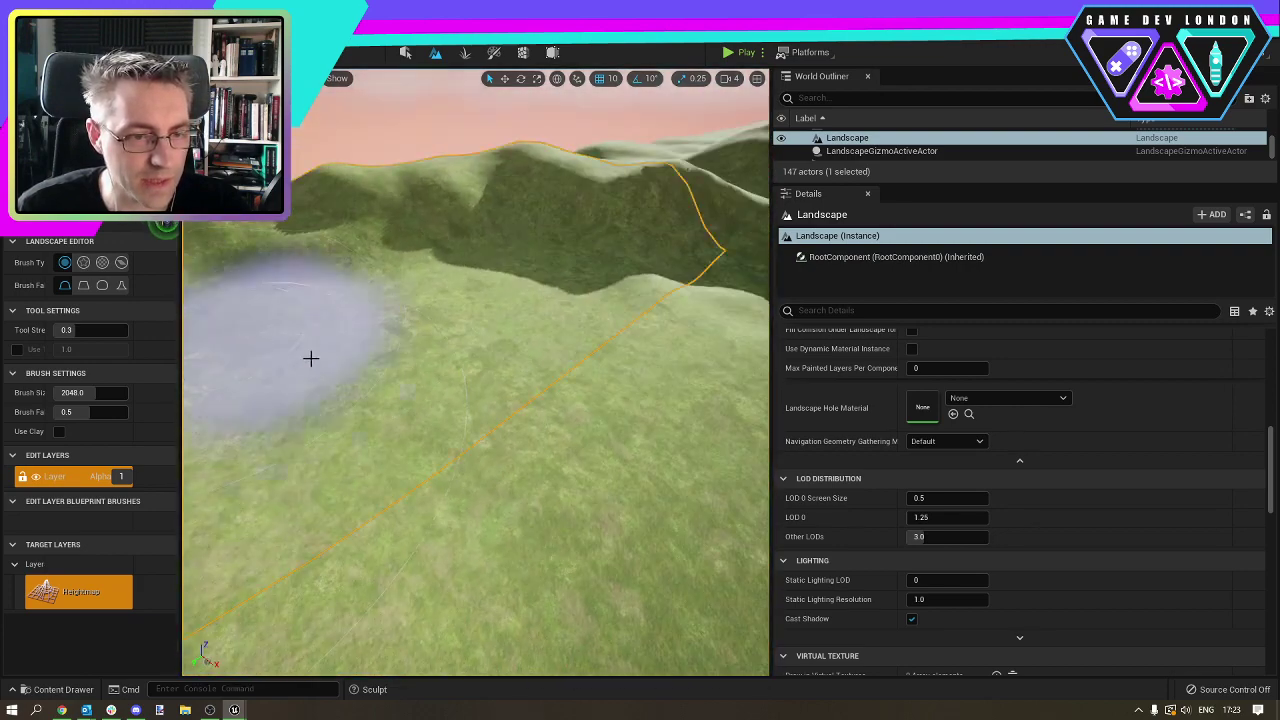
pyautogui.moveTo(443, 363); pyautogui.dragTo(441, 375)
pyautogui.scroll(2, 441, 380)
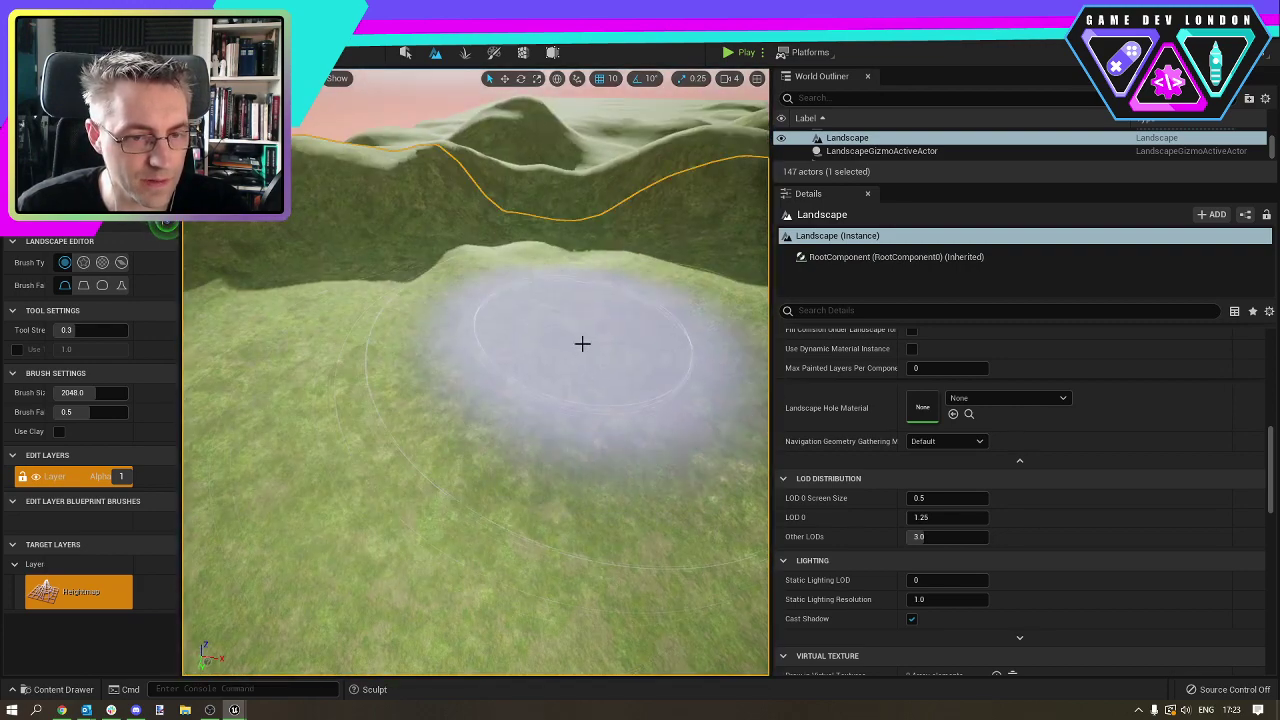
pyautogui.moveTo(582, 344); pyautogui.dragTo(765, 368, button='right')
pyautogui.moveTo(466, 446); pyautogui.dragTo(610, 375, button='right')
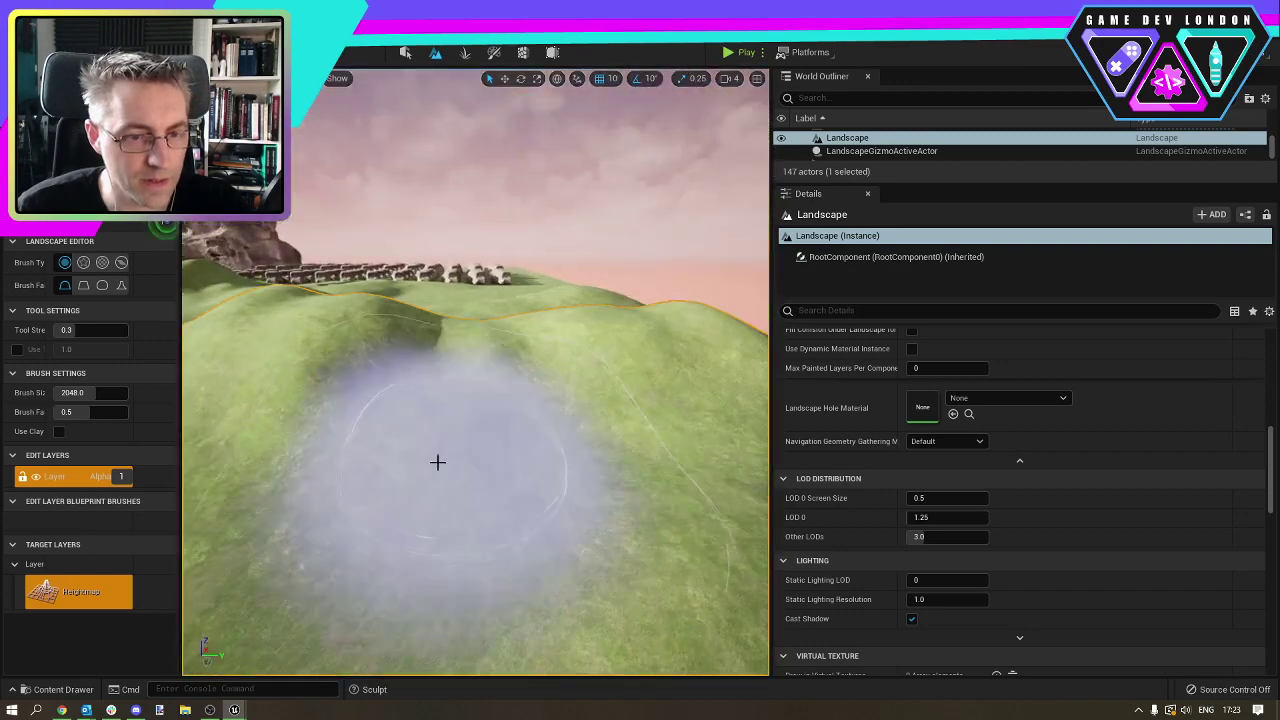
# Set the sculpt brush size to about 803 for finer shaping of the grassy hills.
pyautogui.moveTo(438, 462); pyautogui.dragTo(640, 500, button='right')
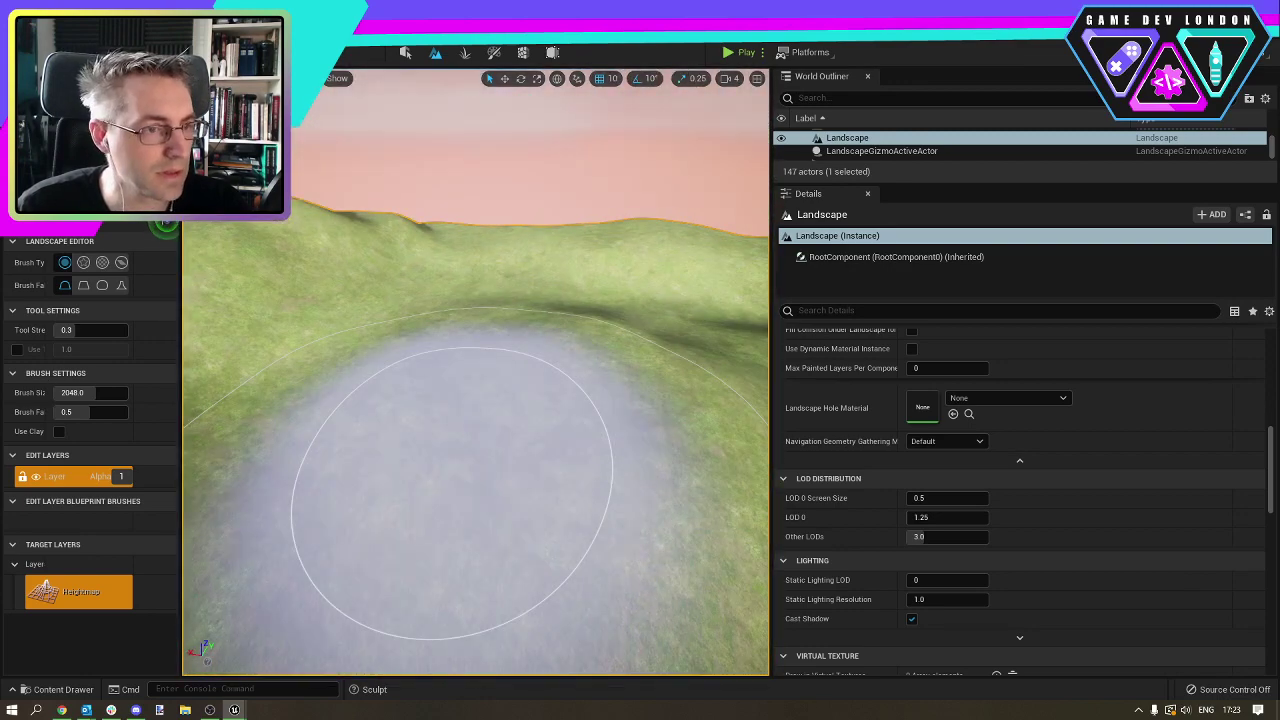
pyautogui.click(101, 393)
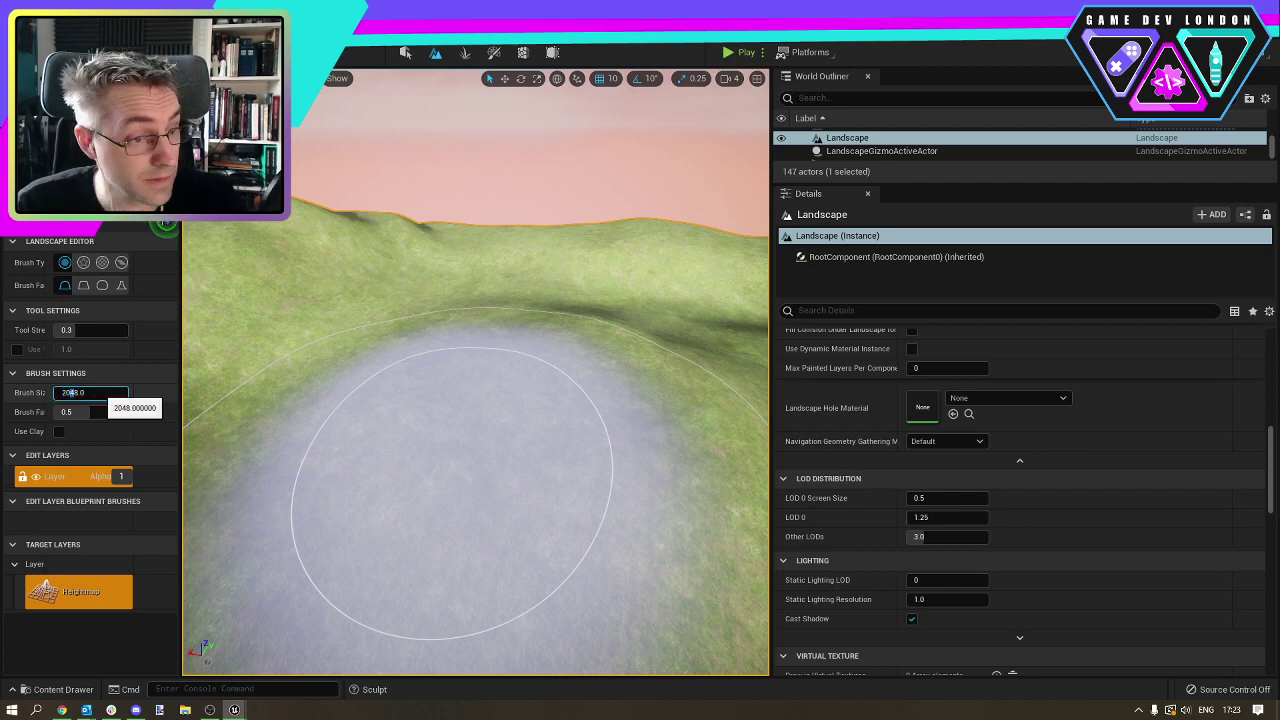
pyautogui.click(28, 396)
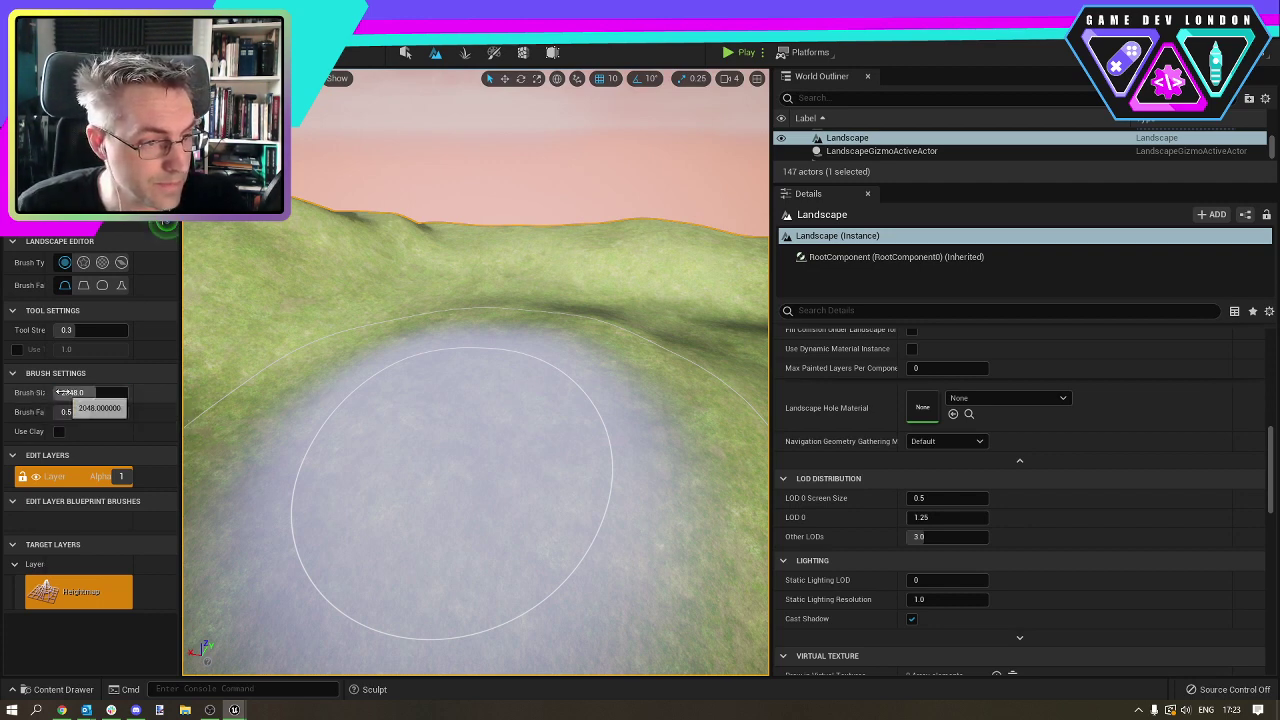
pyautogui.moveTo(72, 394)
pyautogui.mouseDown()
pyautogui.moveTo(54, 394)
pyautogui.moveTo(76, 393)
pyautogui.mouseUp()
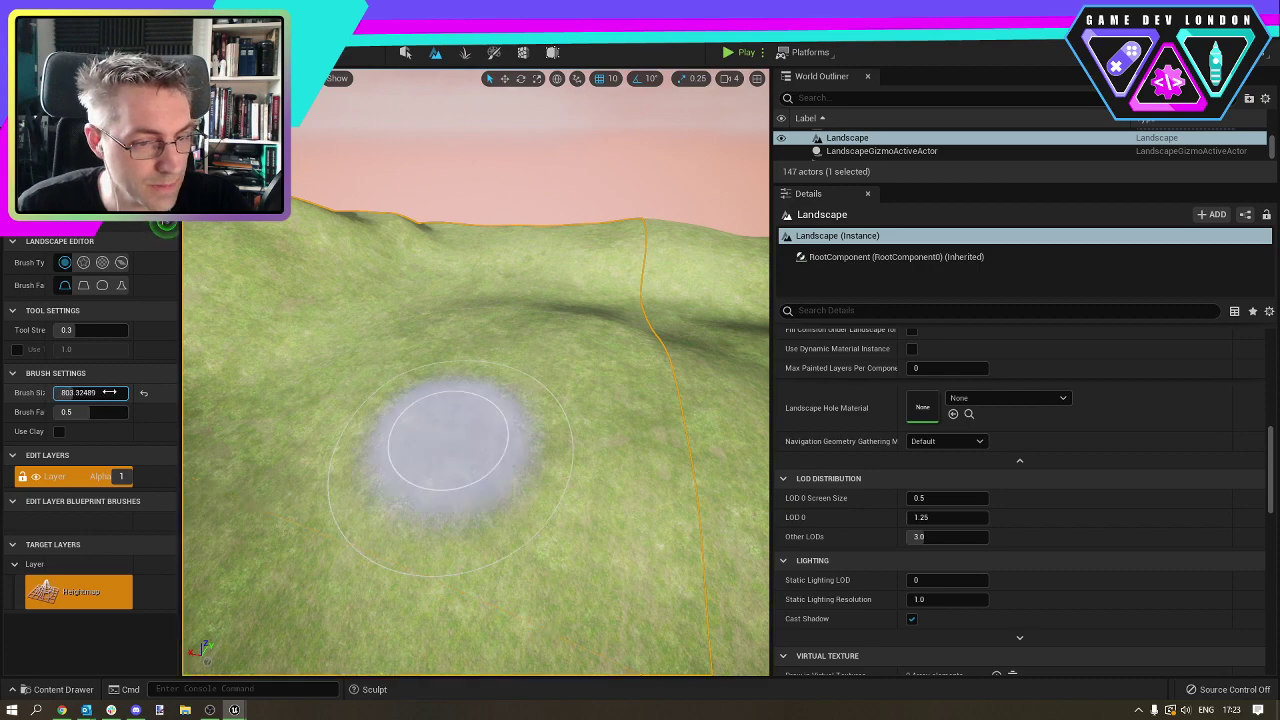
# Set the sculpt brush size to about 1600 and raise the grassy slope near the landscape's edge.
pyautogui.moveTo(645, 440); pyautogui.dragTo(440, 490, button='right')
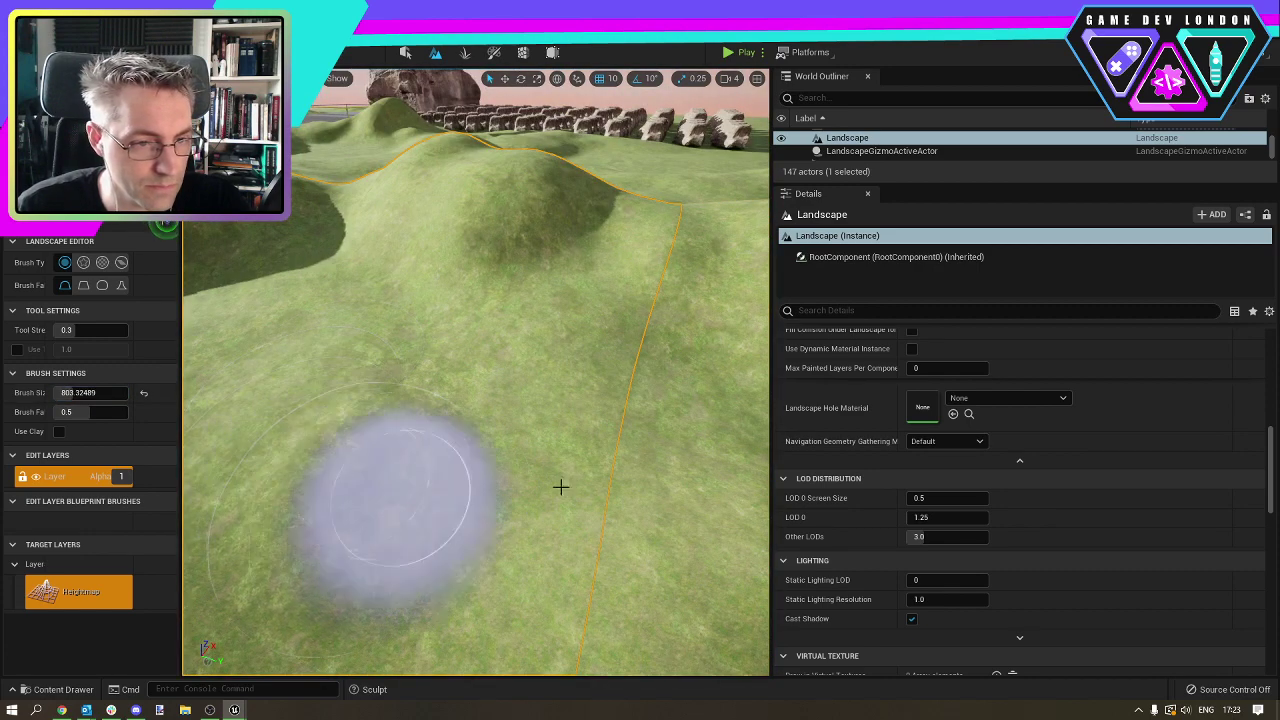
pyautogui.moveTo(608, 390)
pyautogui.mouseDown(button='right')
pyautogui.moveTo(500, 440)
pyautogui.moveTo(380, 350)
pyautogui.mouseUp(button='right')
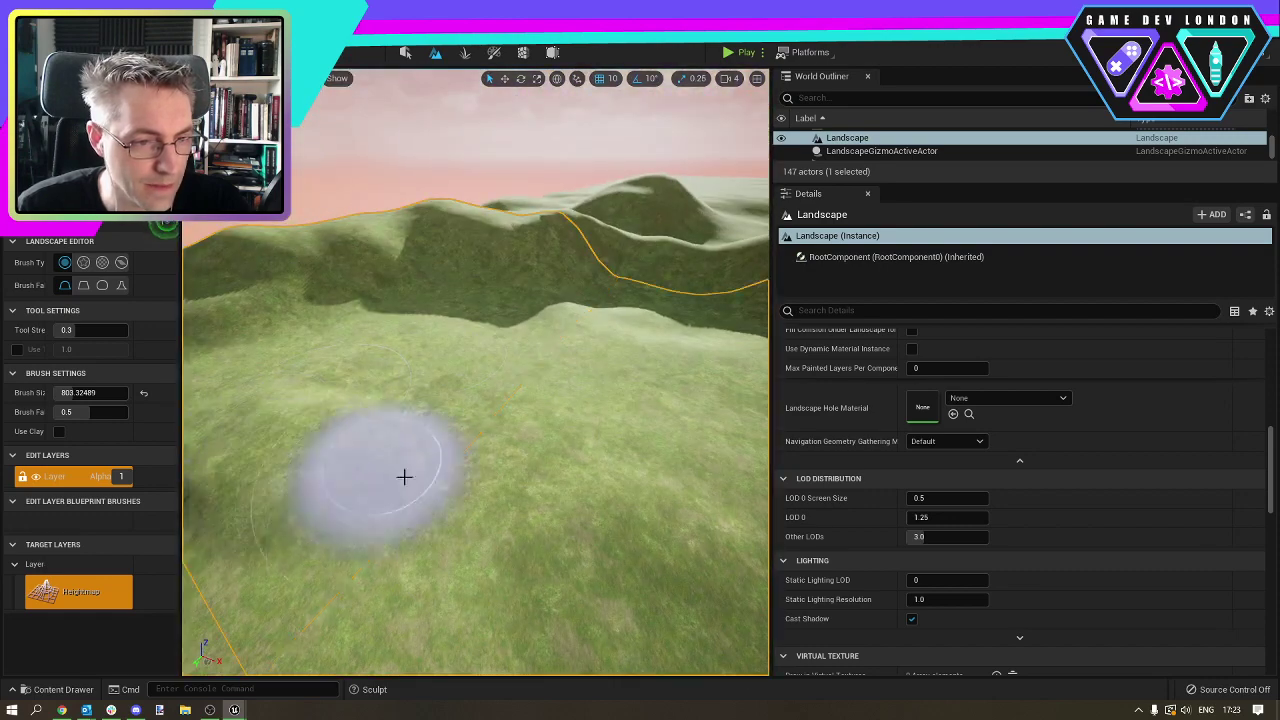
pyautogui.moveTo(630, 391)
pyautogui.mouseDown(button='right')
pyautogui.moveTo(520, 455)
pyautogui.moveTo(400, 375)
pyautogui.mouseUp(button='right')
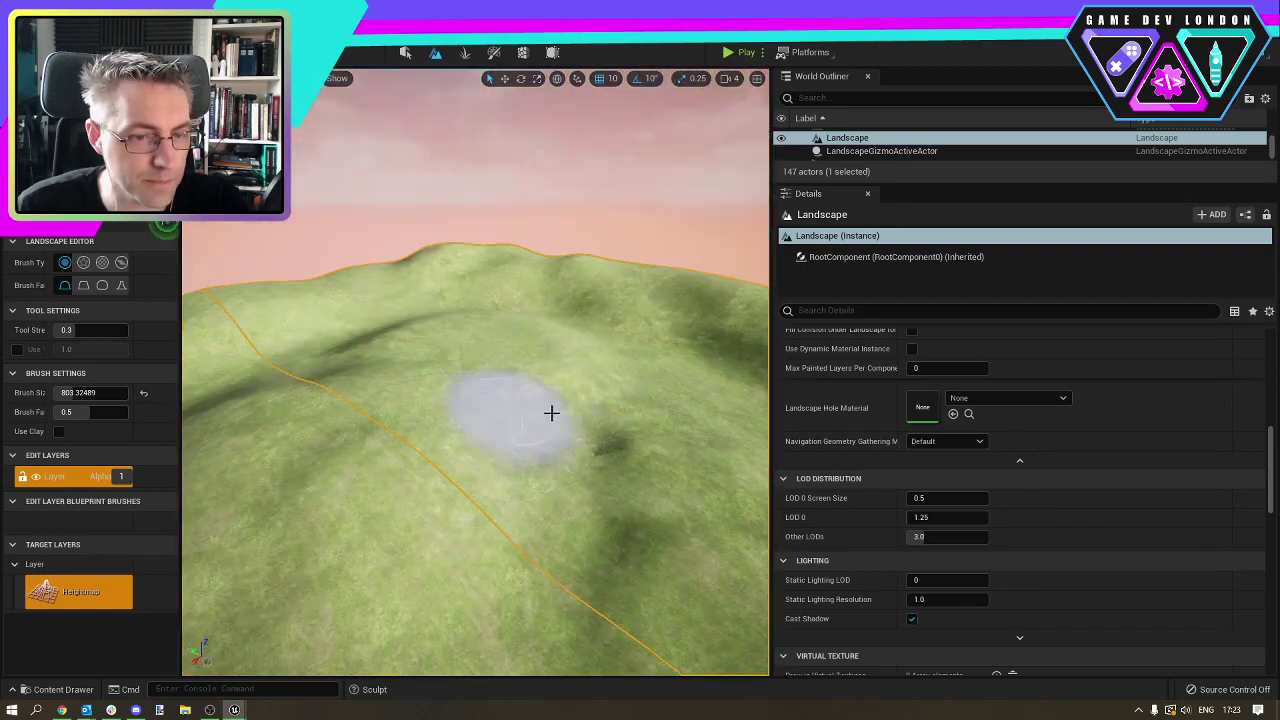
pyautogui.moveTo(523, 526)
pyautogui.mouseDown(button='right')
pyautogui.moveTo(630, 505)
pyautogui.moveTo(730, 535)
pyautogui.mouseUp(button='right')
pyautogui.moveTo(457, 520); pyautogui.dragTo(457, 500, button='right')
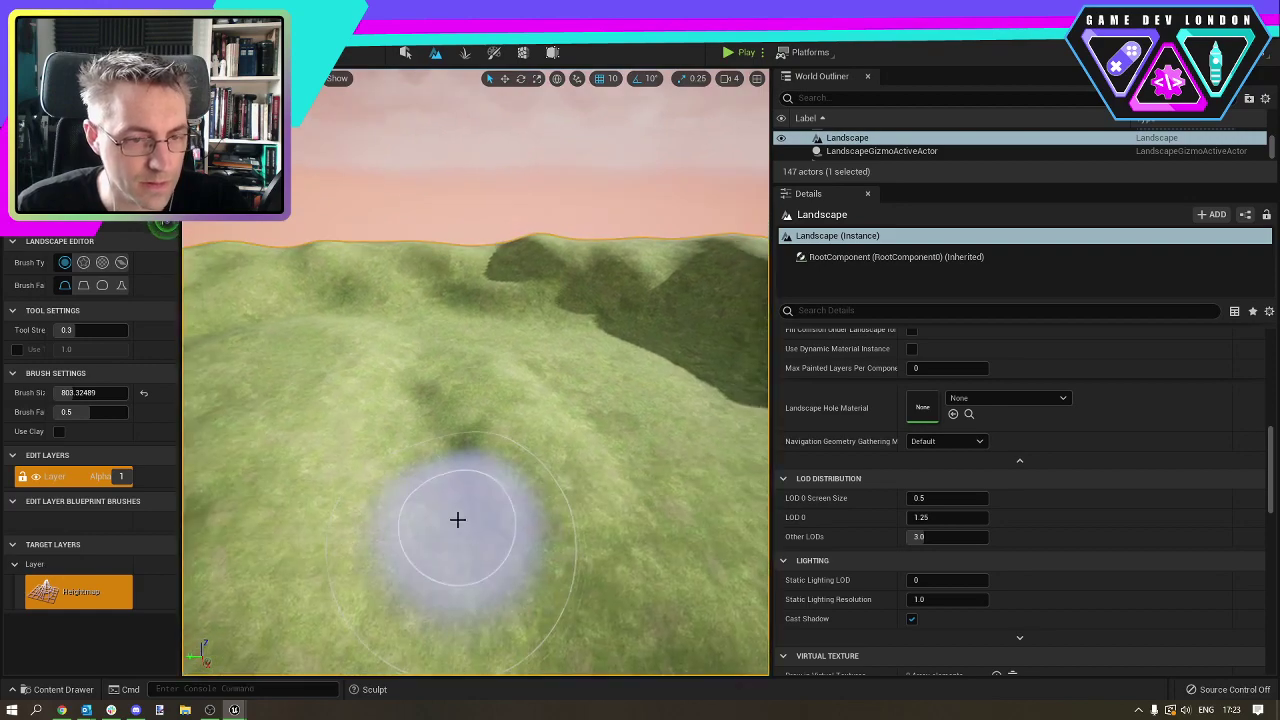
pyautogui.moveTo(477, 406); pyautogui.dragTo(477, 406, button='right')
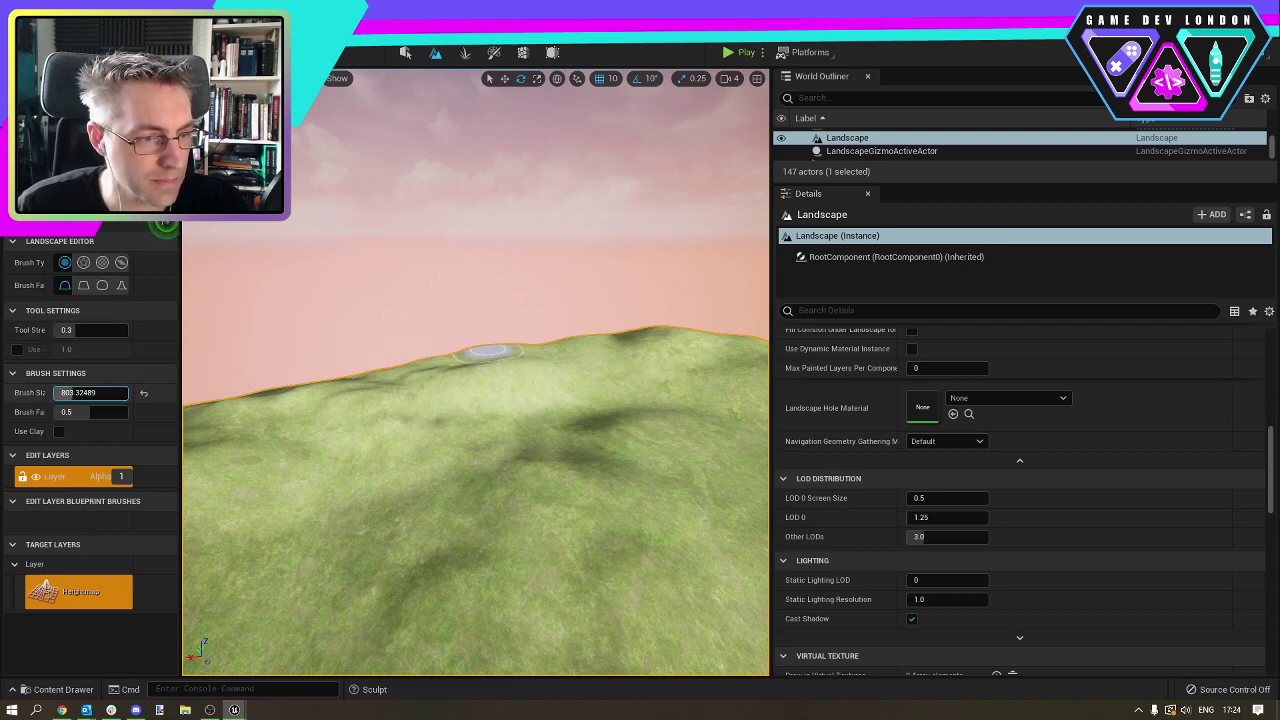
pyautogui.moveTo(72, 393)
pyautogui.mouseDown()
pyautogui.moveTo(105, 393)
pyautogui.moveTo(88, 393)
pyautogui.mouseUp()
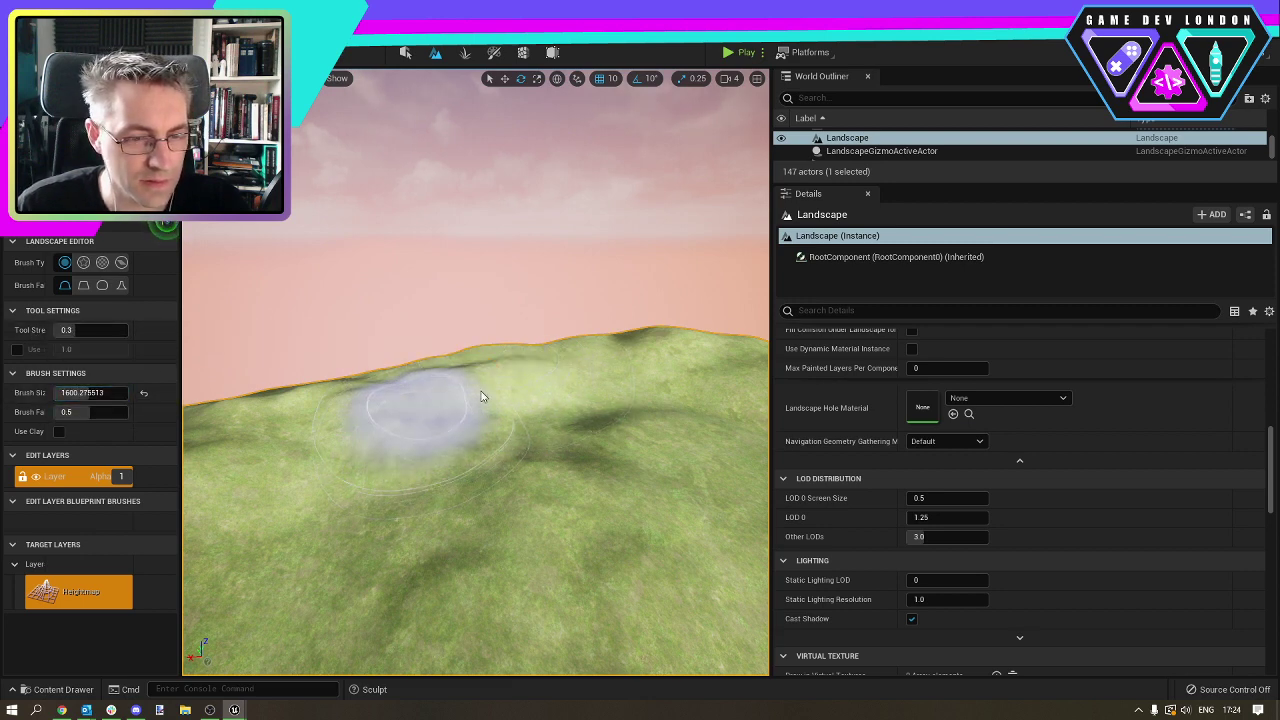
pyautogui.moveTo(480, 397)
pyautogui.mouseDown()
pyautogui.moveTo(651, 357)
pyautogui.moveTo(477, 369)
pyautogui.moveTo(260, 417)
pyautogui.moveTo(394, 430)
pyautogui.mouseUp()
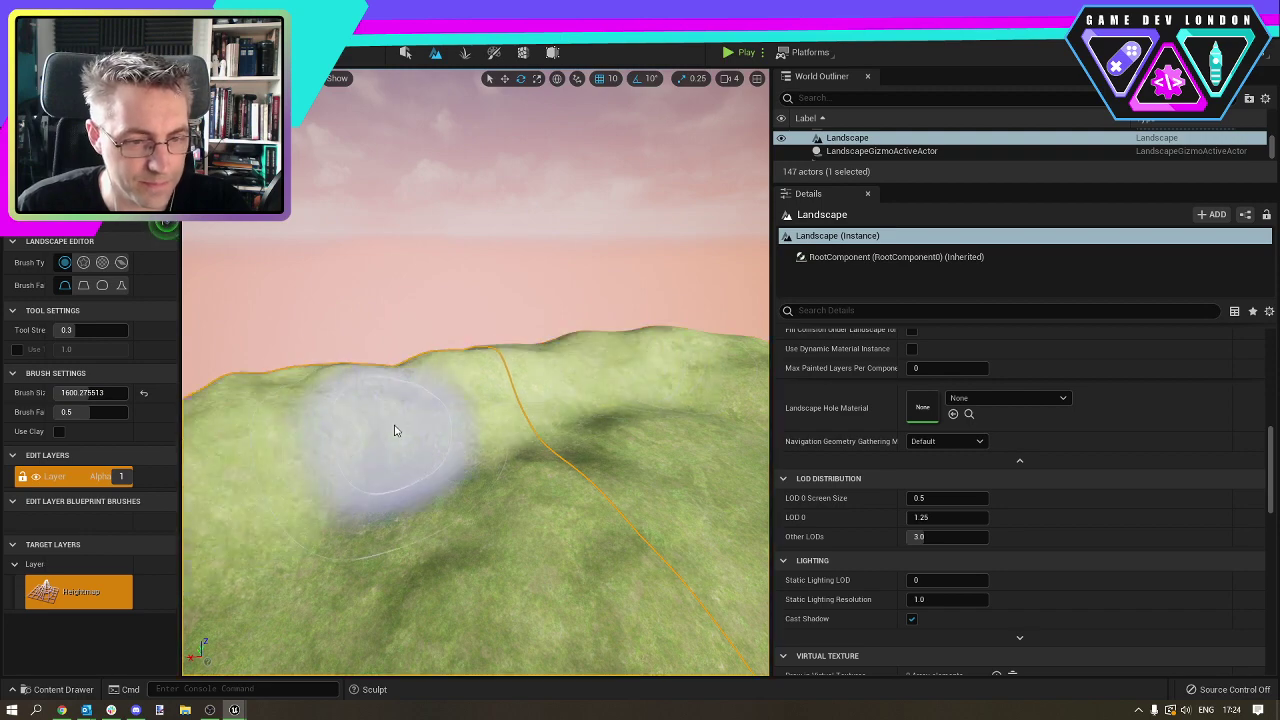
# Raise a peak and several steep mounds along the ridge beside the dark hollow with the circular brush.
pyautogui.moveTo(394, 430); pyautogui.dragTo(397, 423, button='right')
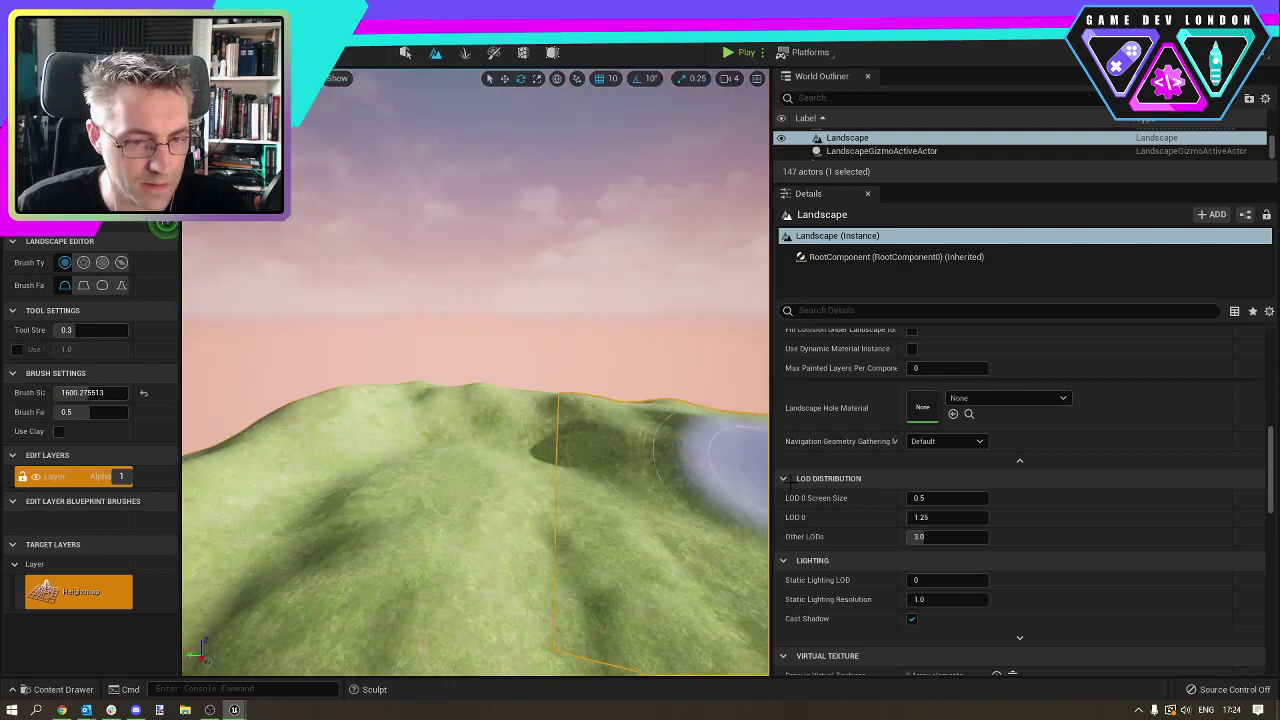
pyautogui.moveTo(371, 380); pyautogui.dragTo(371, 380, button='right')
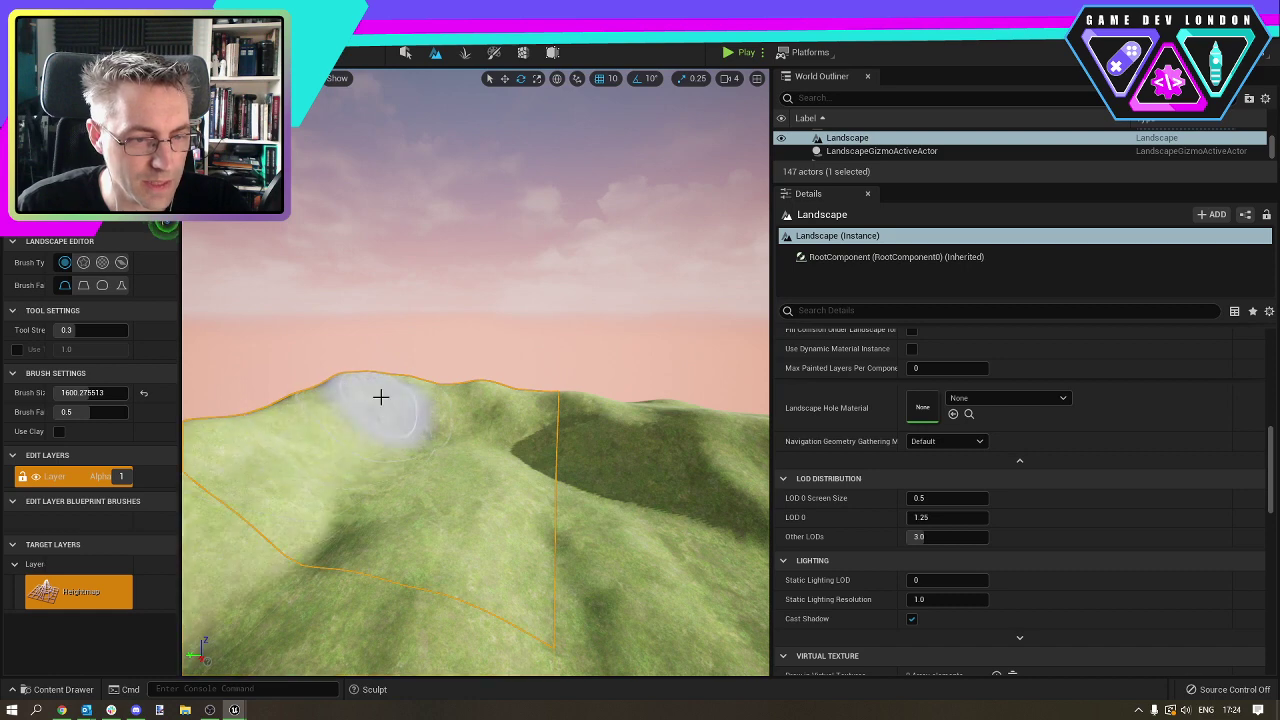
pyautogui.moveTo(364, 365)
pyautogui.mouseDown()
pyautogui.moveTo(451, 394)
pyautogui.moveTo(329, 466)
pyautogui.moveTo(457, 443)
pyautogui.moveTo(495, 455)
pyautogui.moveTo(571, 443)
pyautogui.mouseUp()
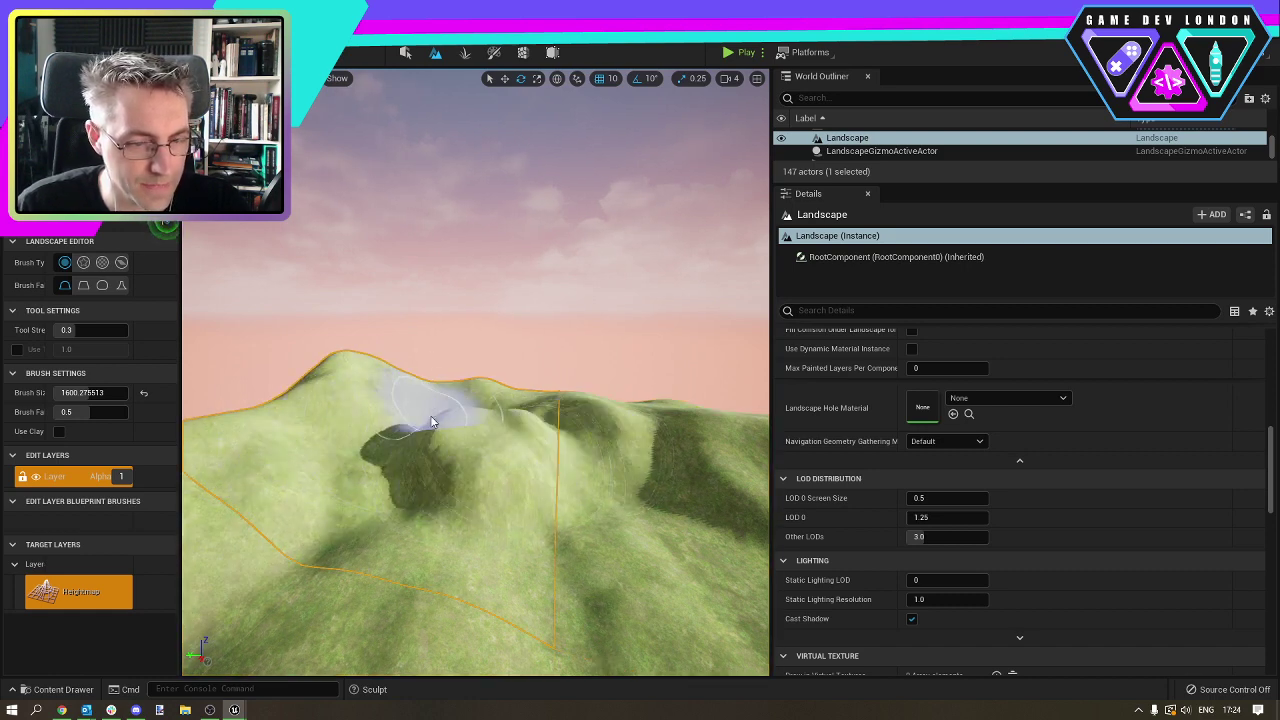
pyautogui.moveTo(404, 445)
pyautogui.mouseDown()
pyautogui.moveTo(380, 471)
pyautogui.moveTo(577, 497)
pyautogui.moveTo(664, 491)
pyautogui.mouseUp()
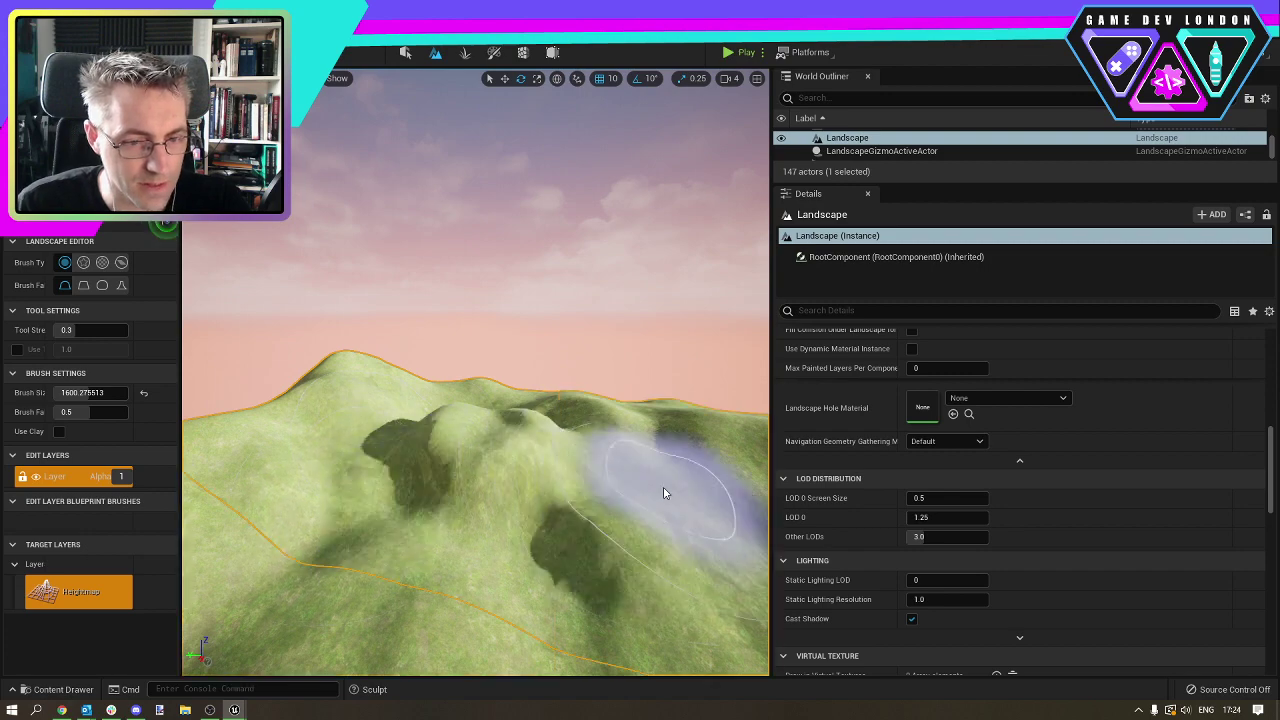
pyautogui.moveTo(378, 548); pyautogui.dragTo(460, 548, button='right')
pyautogui.moveTo(666, 491); pyautogui.dragTo(666, 491, button='right')
pyautogui.moveTo(600, 500)
pyautogui.mouseDown()
pyautogui.moveTo(437, 506)
pyautogui.moveTo(394, 491)
pyautogui.moveTo(540, 497)
pyautogui.mouseUp()
# Review the sculpted hills and hollows from several viewpoints and deselect the landscape.
pyautogui.moveTo(560, 496)
pyautogui.mouseDown(button='right')
pyautogui.moveTo(730, 360)
pyautogui.moveTo(741, 391)
pyautogui.mouseUp(button='right')
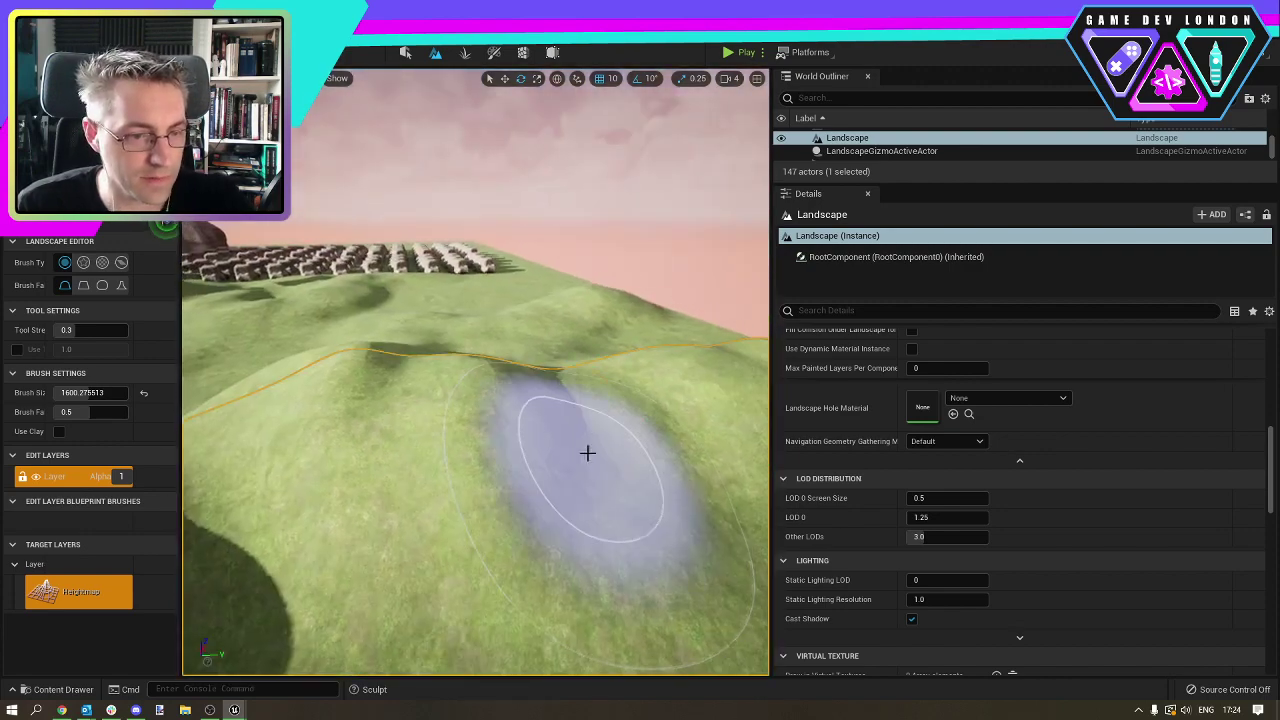
pyautogui.moveTo(586, 451); pyautogui.dragTo(586, 451, button='right')
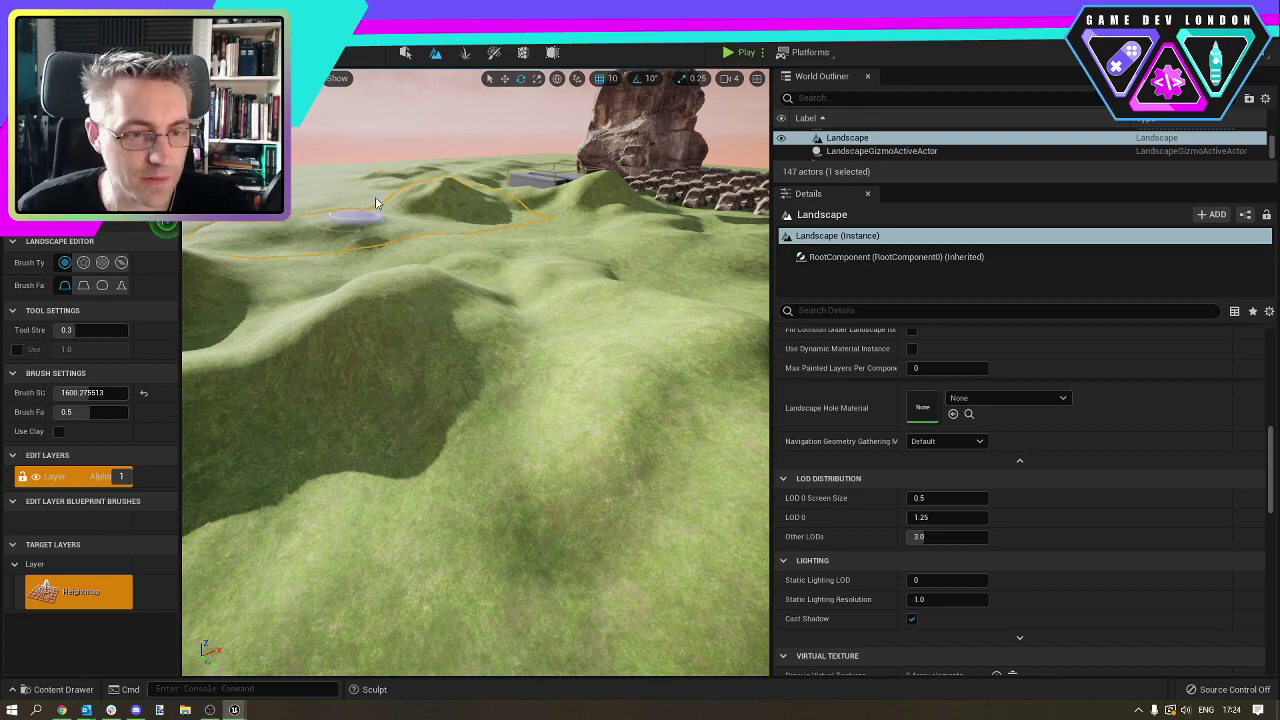
pyautogui.moveTo(492, 395); pyautogui.dragTo(645, 375, button='right')
pyautogui.moveTo(374, 203); pyautogui.dragTo(374, 203, button='right')
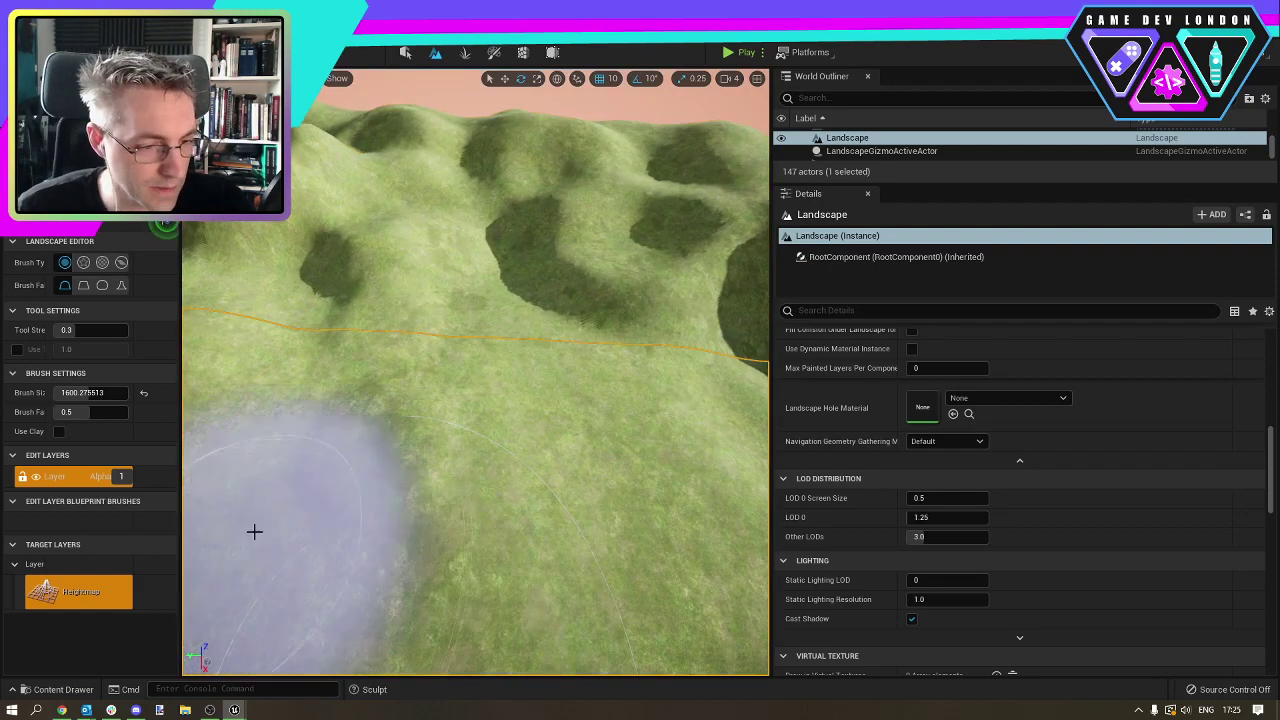
pyautogui.press('Escape')
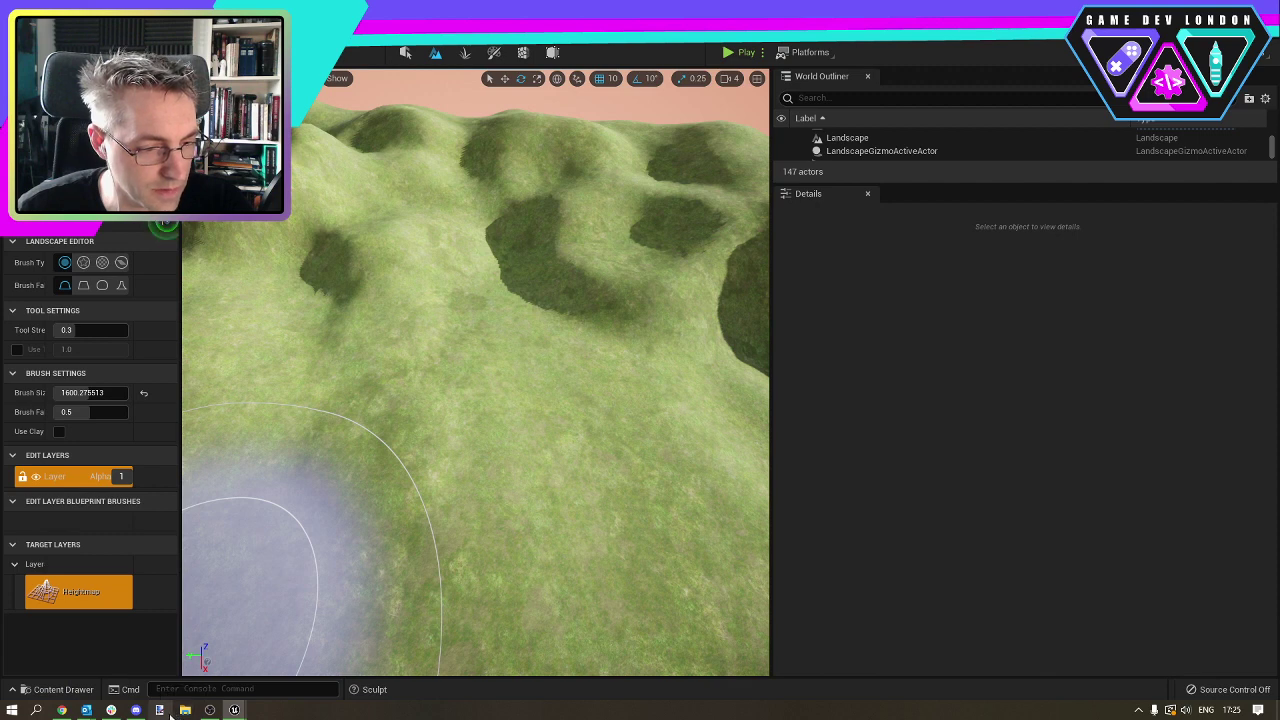
pyautogui.moveTo(137, 712)
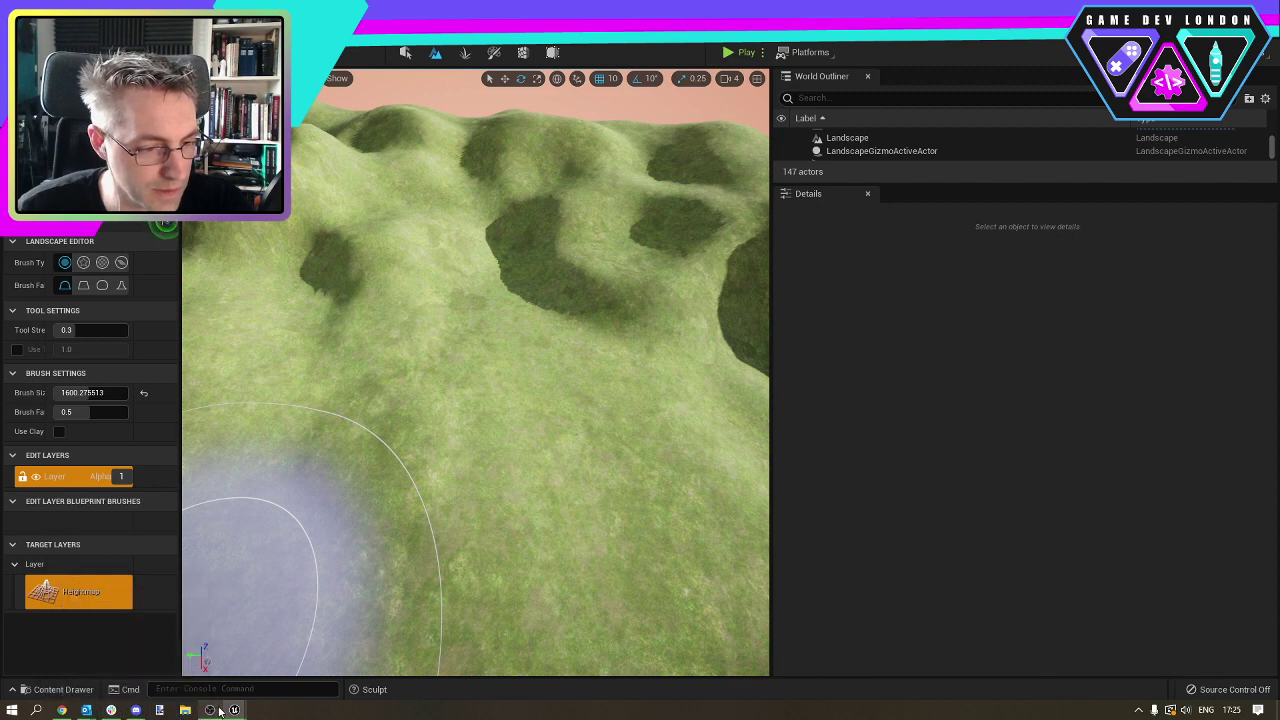
pyautogui.moveTo(234, 710)
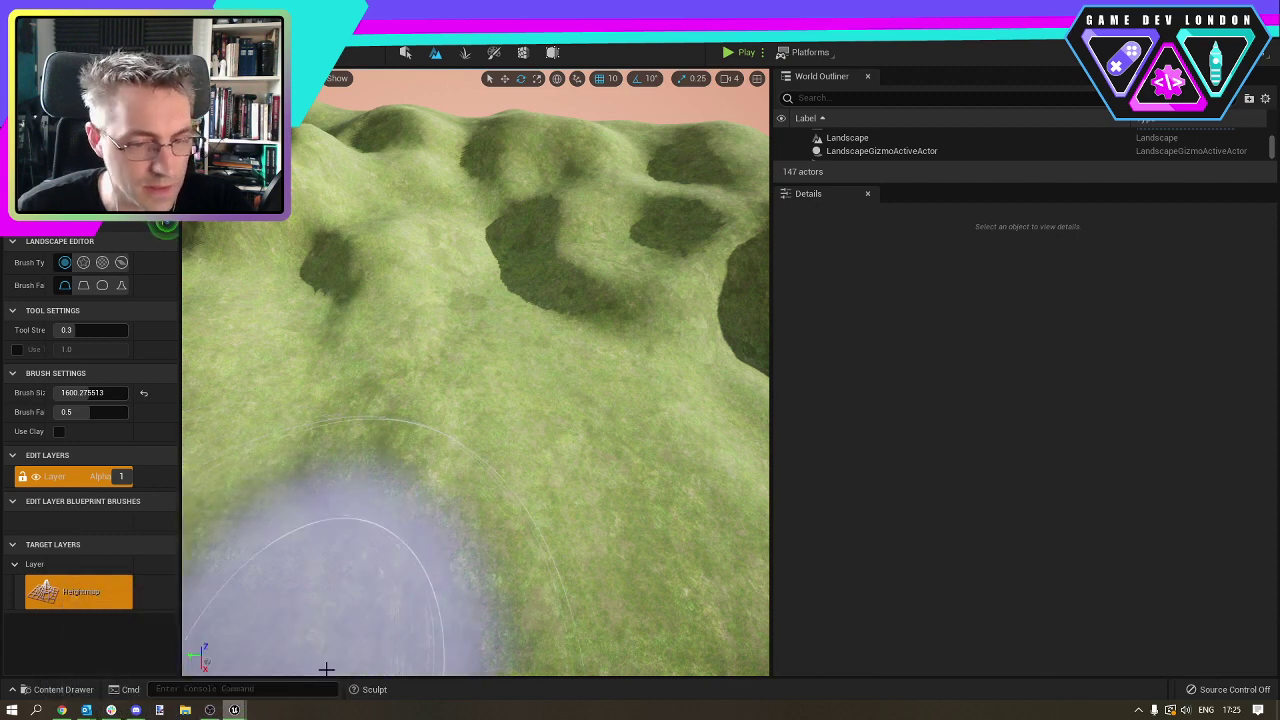
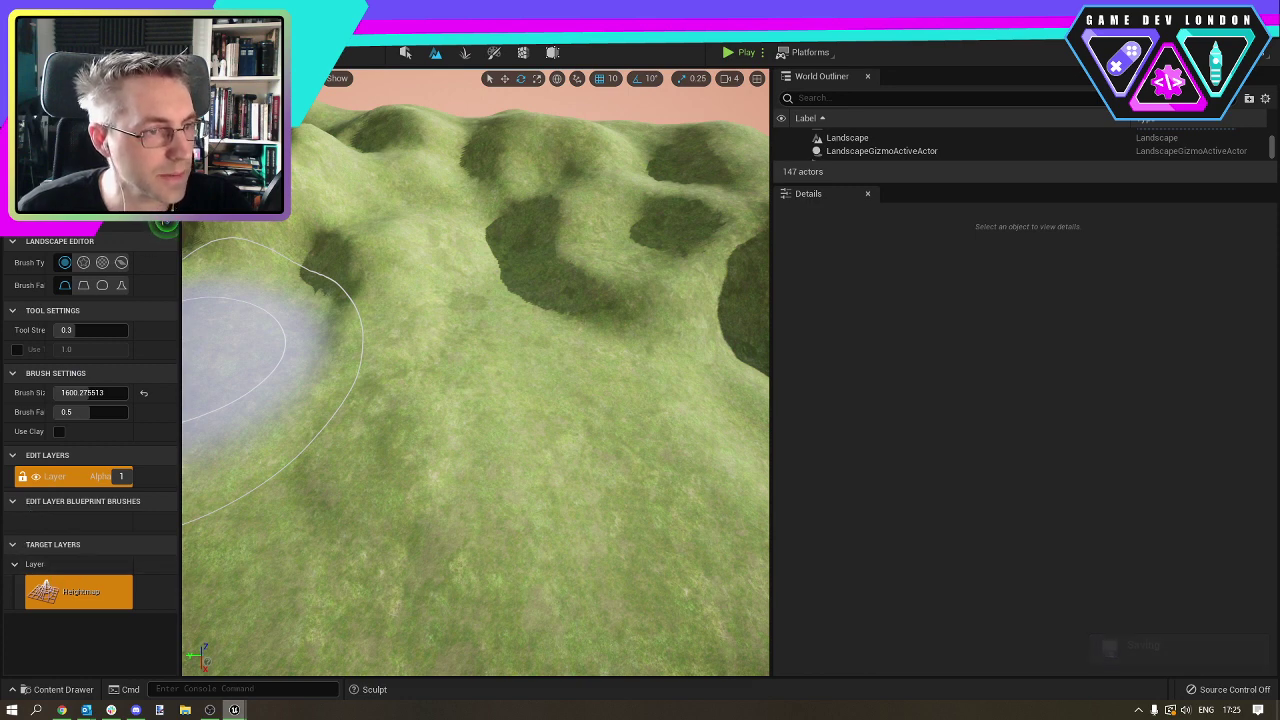
# Switch the landscape editor to Paint mode and rename the existing edit layer to Grass.
pyautogui.click(150, 102)
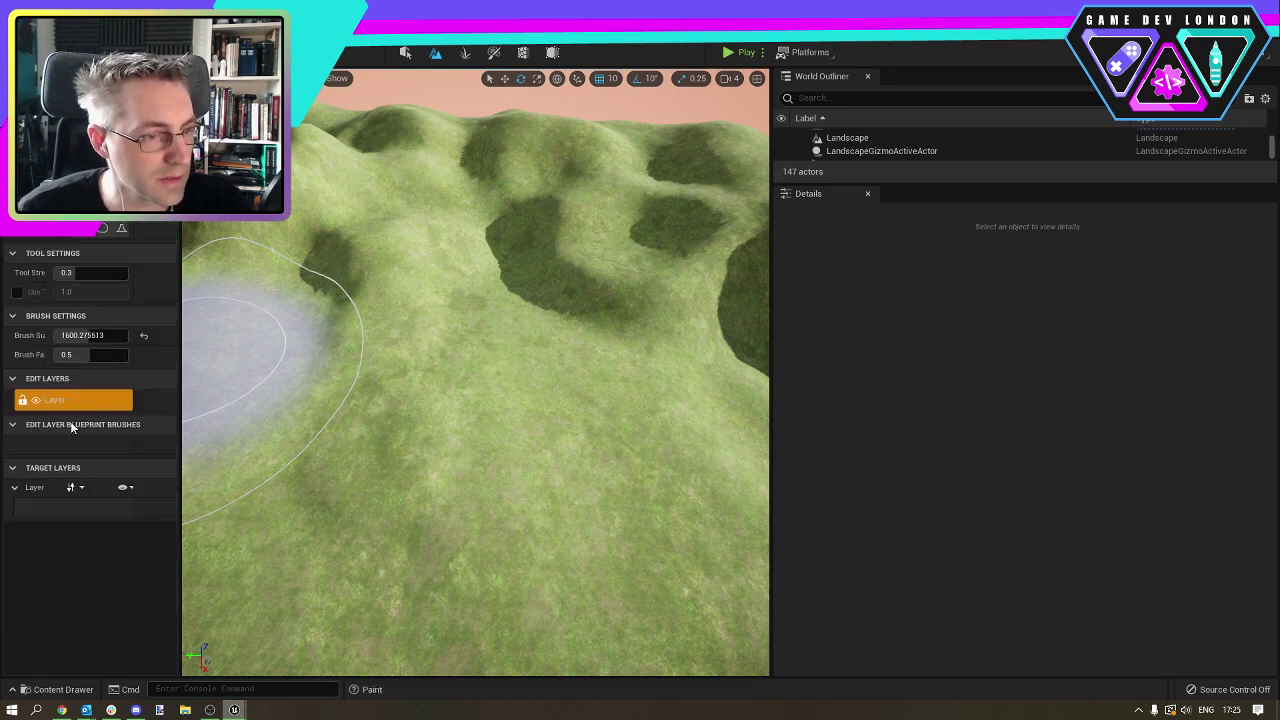
pyautogui.click(19, 383)
pyautogui.click(19, 383)
pyautogui.click(53, 401)
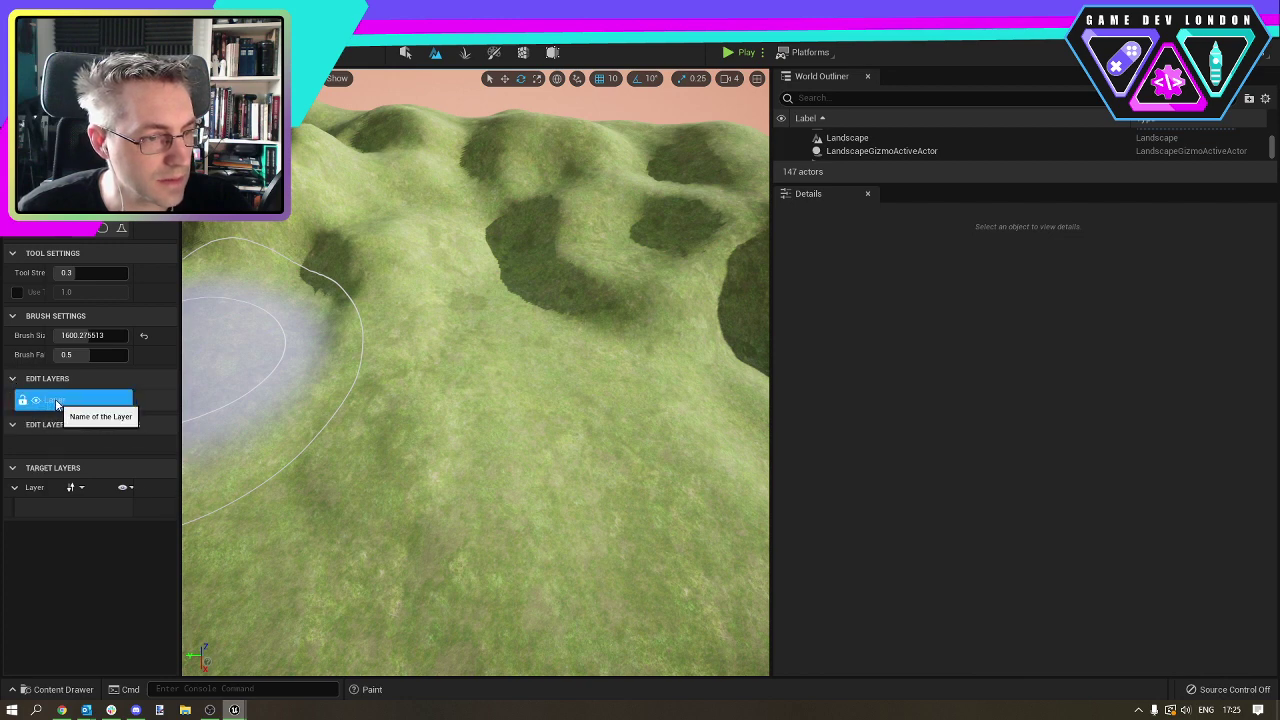
pyautogui.doubleClick(56, 401)
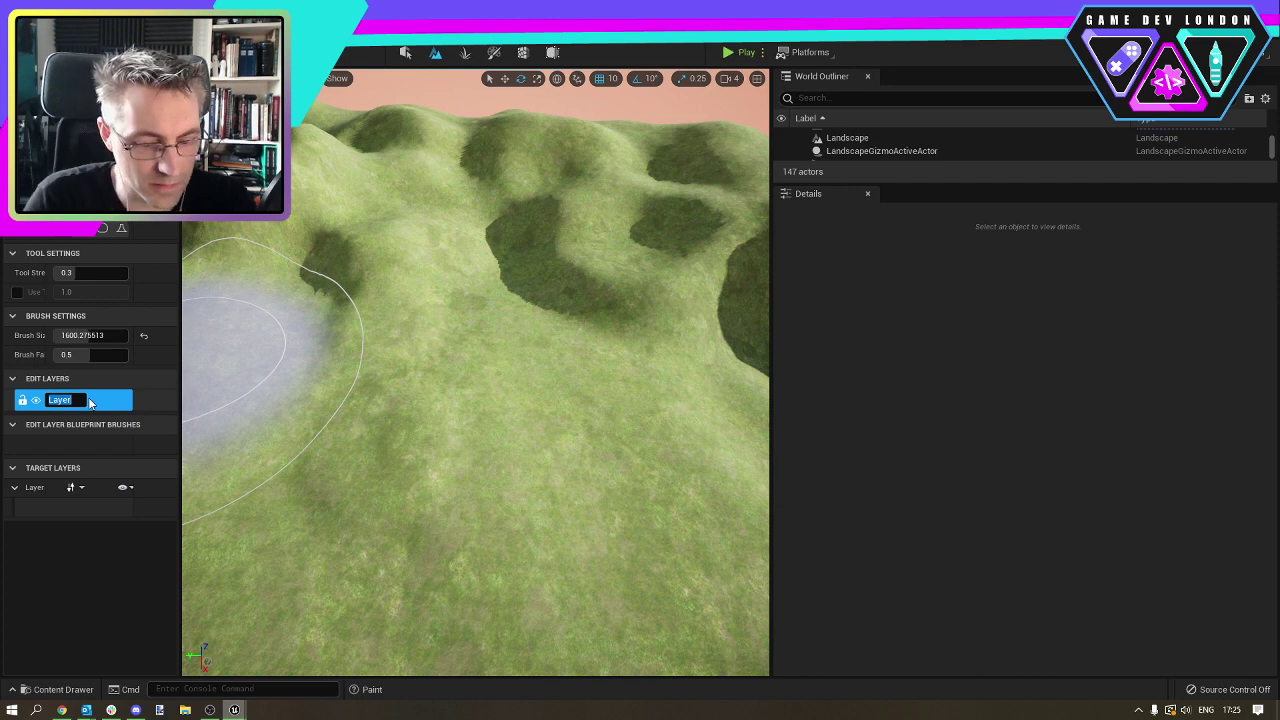
pyautogui.write('Grass')
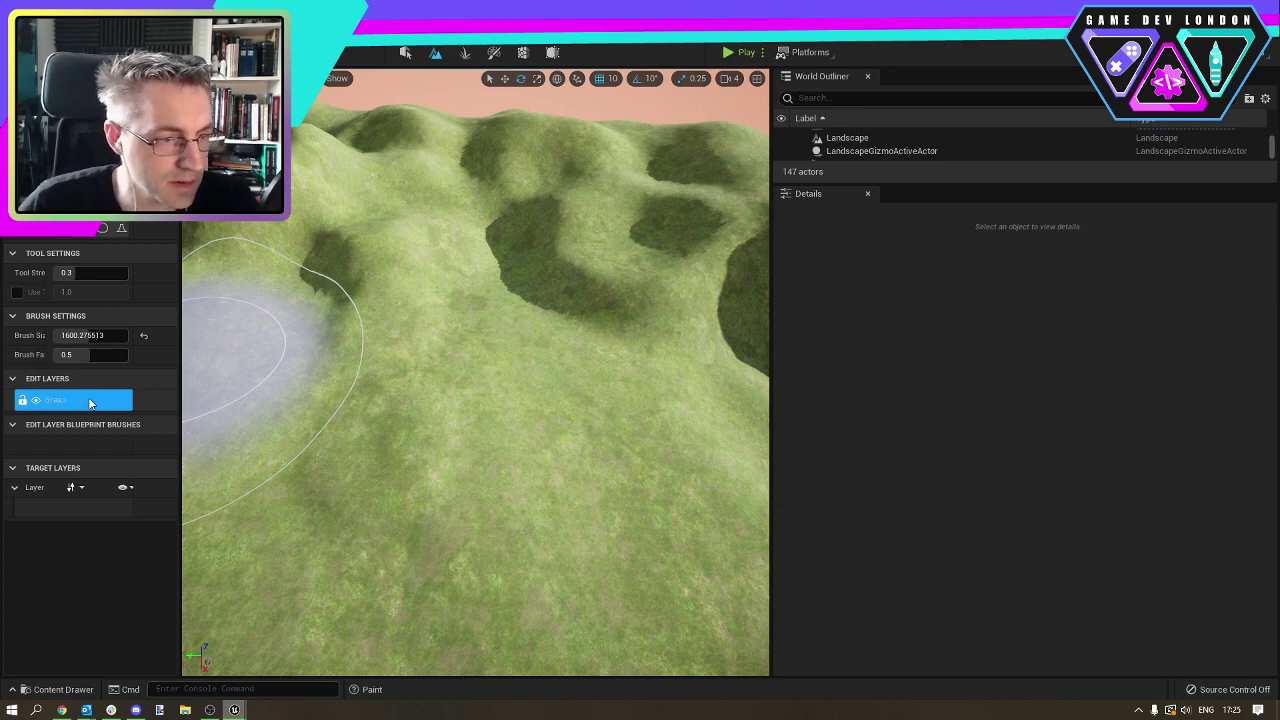
pyautogui.press('Return')
# Examine the options available for the Grass edit layer and the Edit Layers section, including the Clear choices.
pyautogui.rightClick(62, 390)
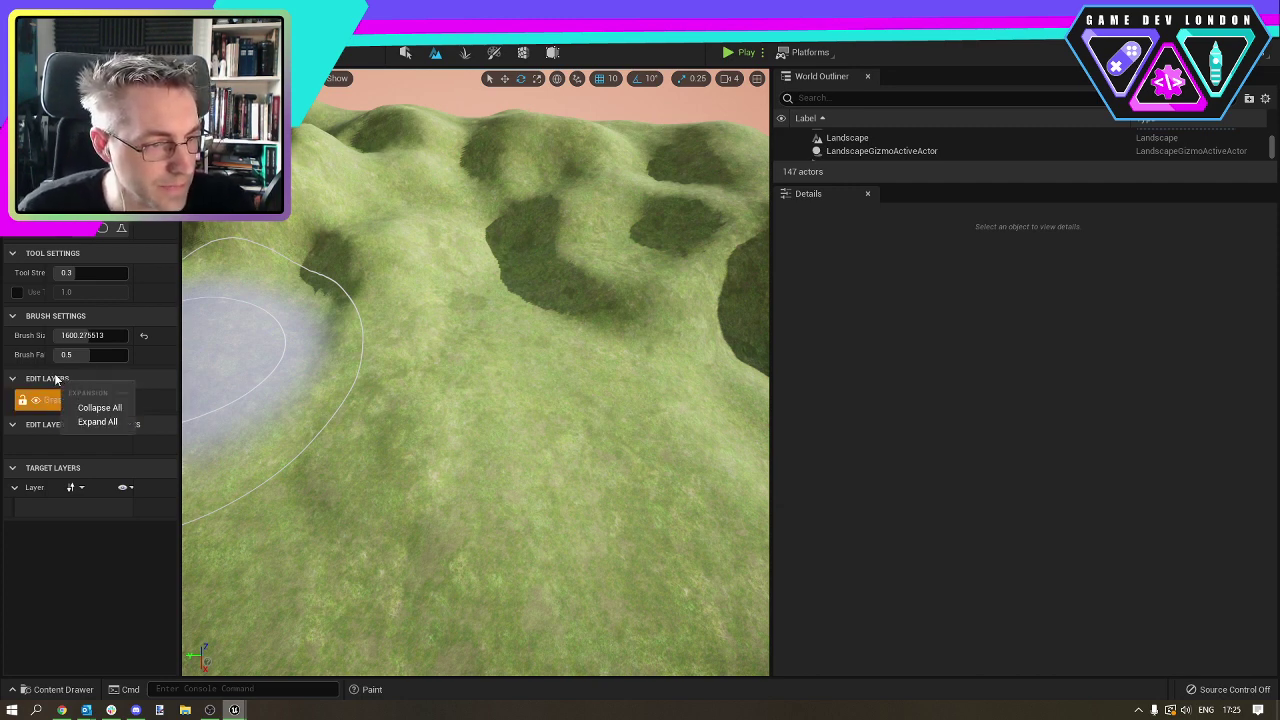
pyautogui.click(57, 380)
pyautogui.click(57, 380)
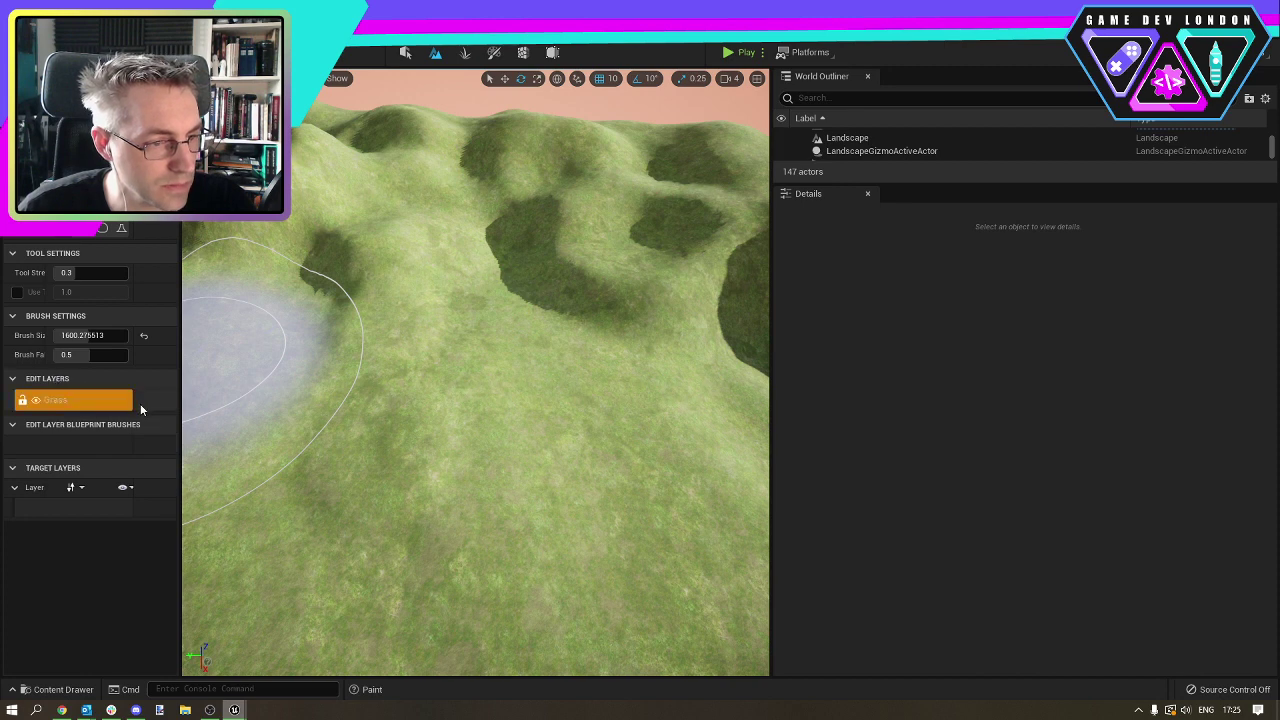
pyautogui.rightClick(134, 403)
pyautogui.rightClick(108, 403)
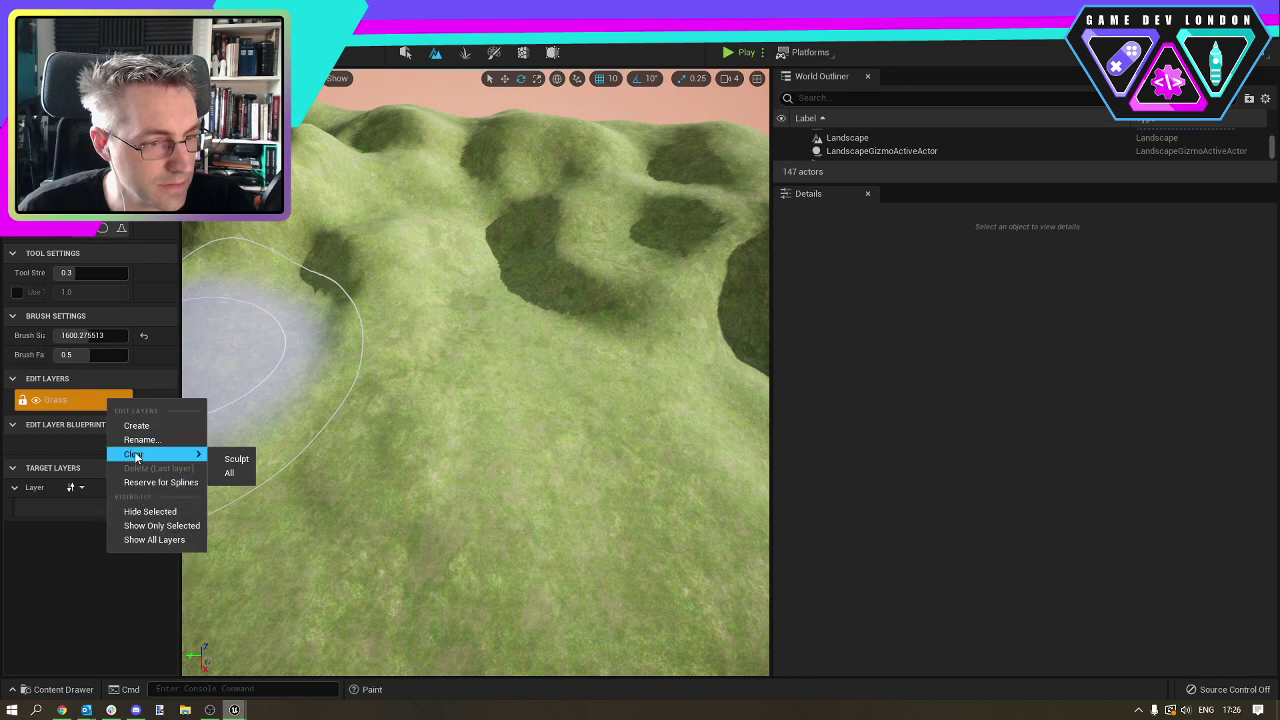
pyautogui.click(74, 445)
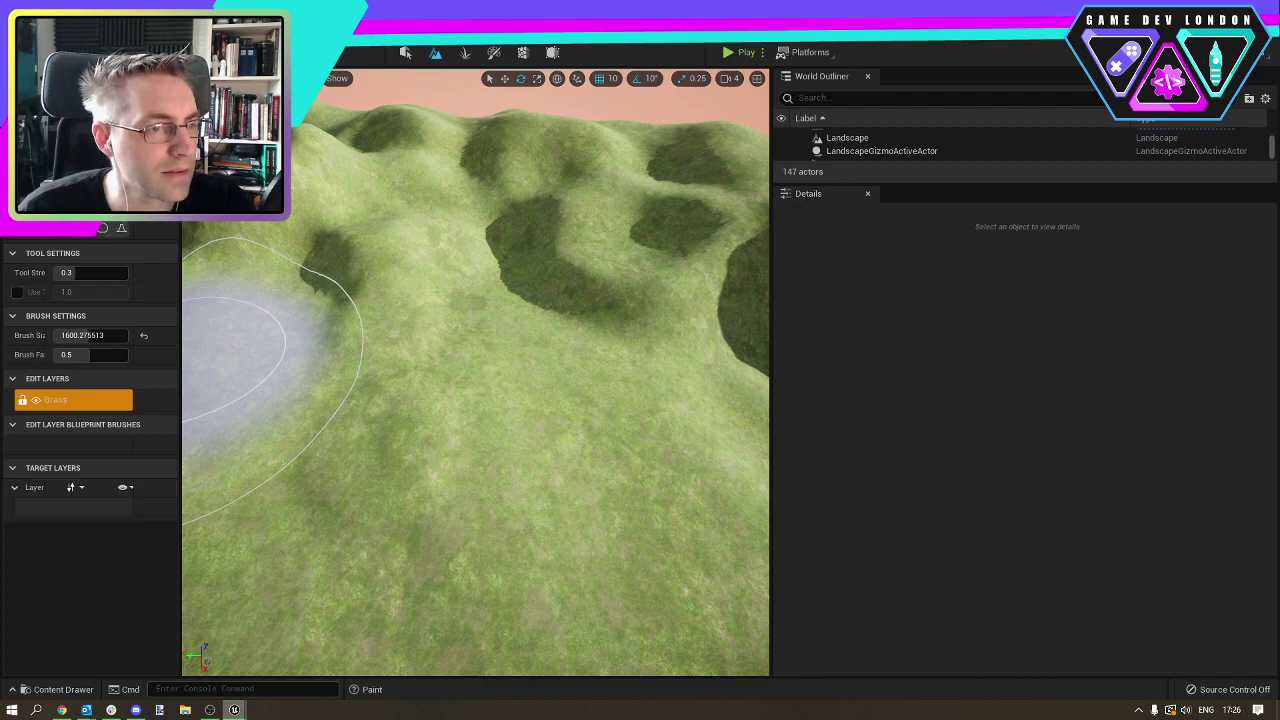
pyautogui.rightClick(33, 379)
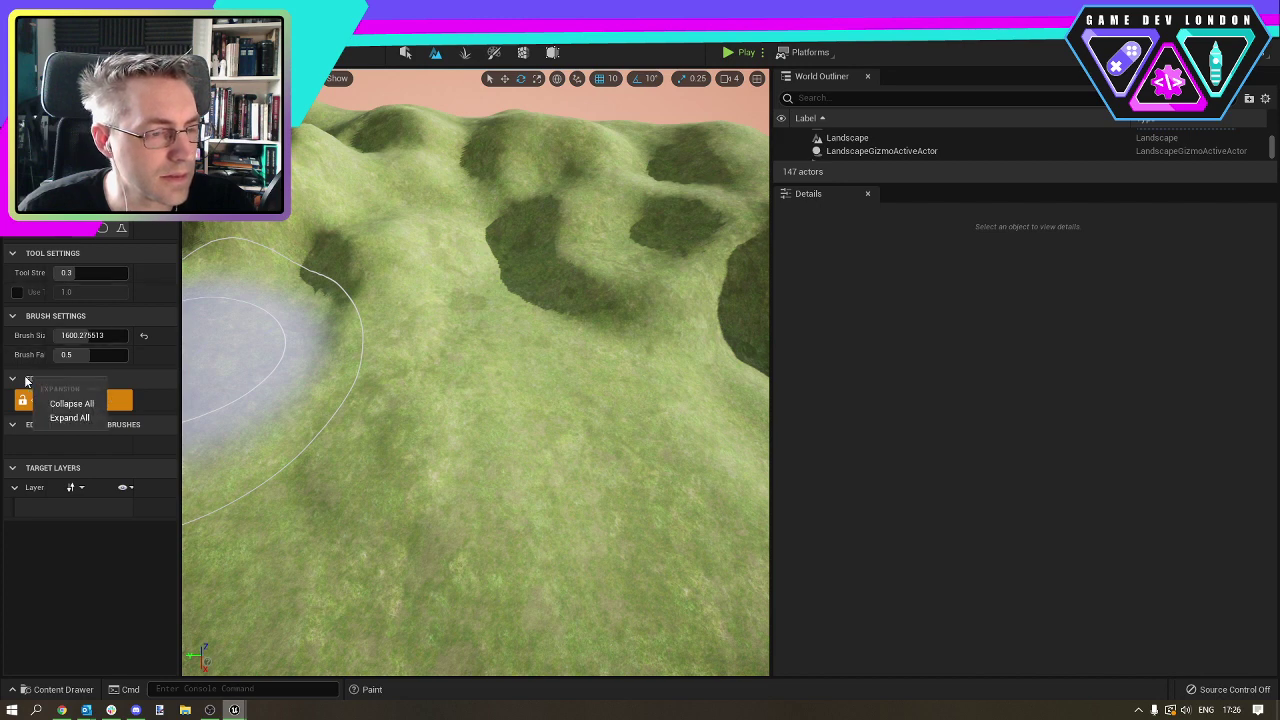
pyautogui.click(24, 378)
pyautogui.click(23, 378)
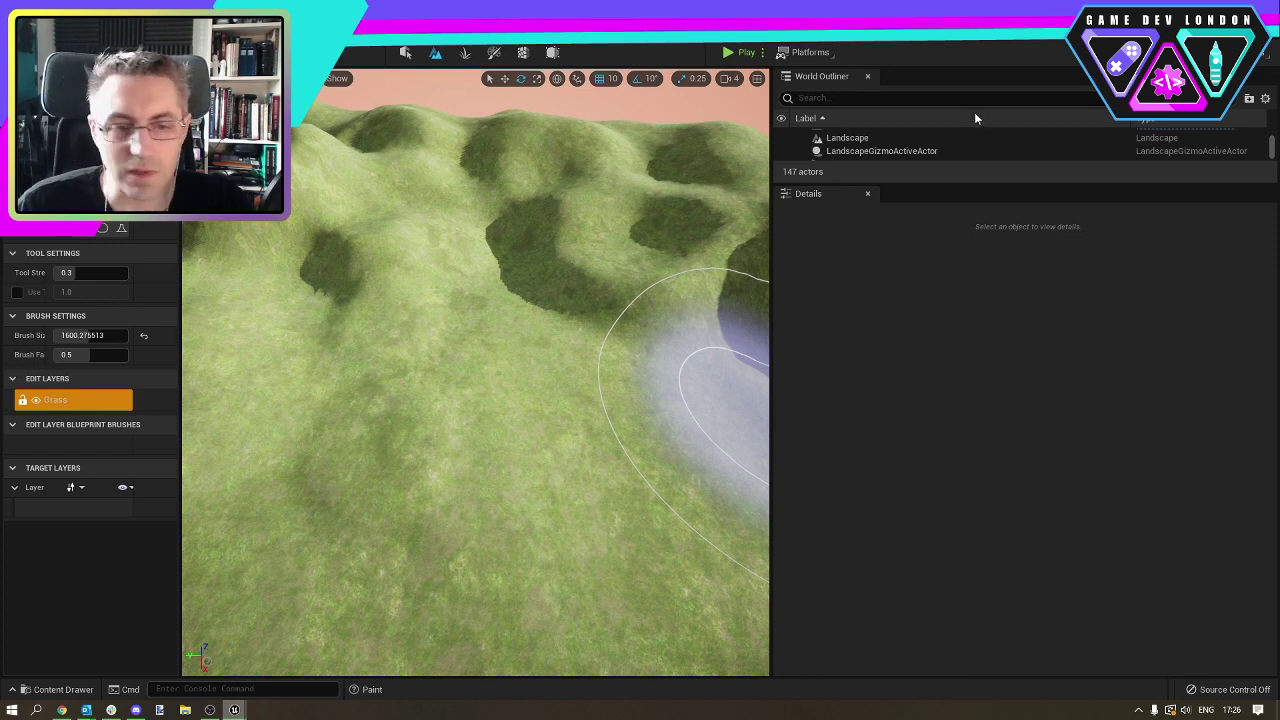
# Switch to Quixel Bridge and add the downloaded Mossy Rocks asset to the project at Nanite quality.
pyautogui.hotkey('alt', 'Tab')
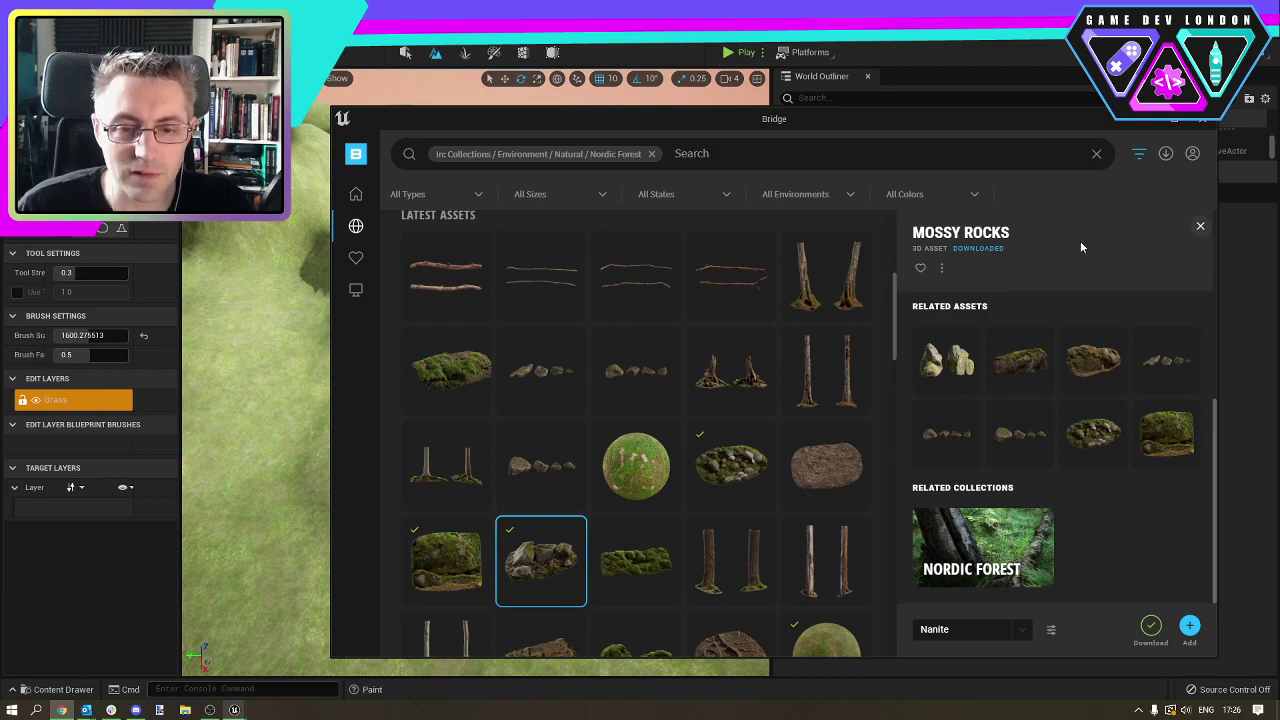
pyautogui.moveTo(861, 116); pyautogui.dragTo(766, 53)
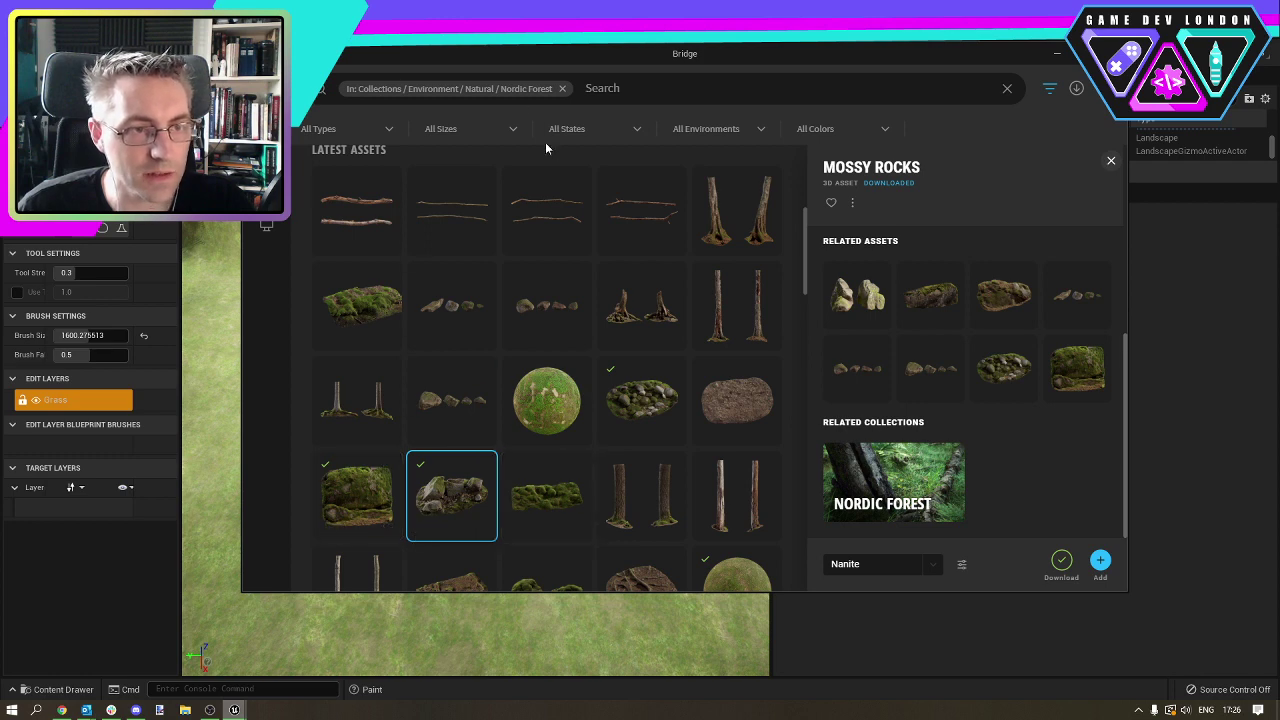
pyautogui.click(932, 566)
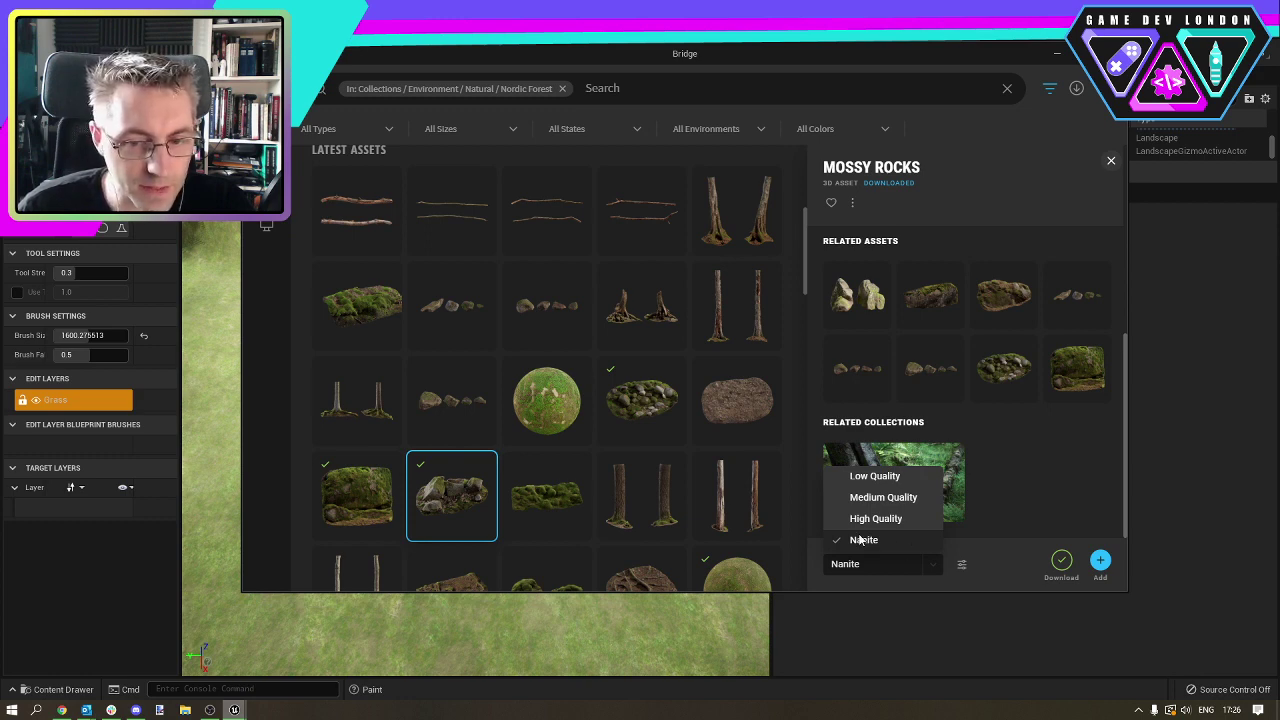
pyautogui.click(985, 562)
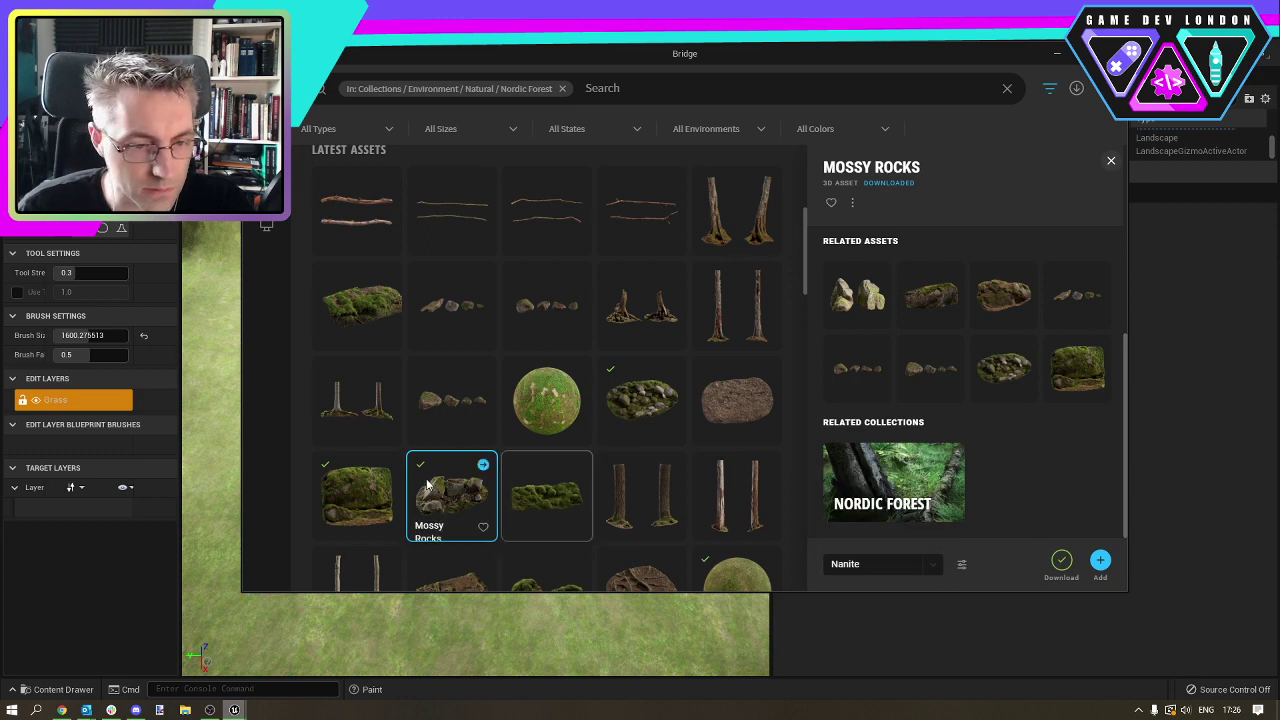
pyautogui.click(1104, 566)
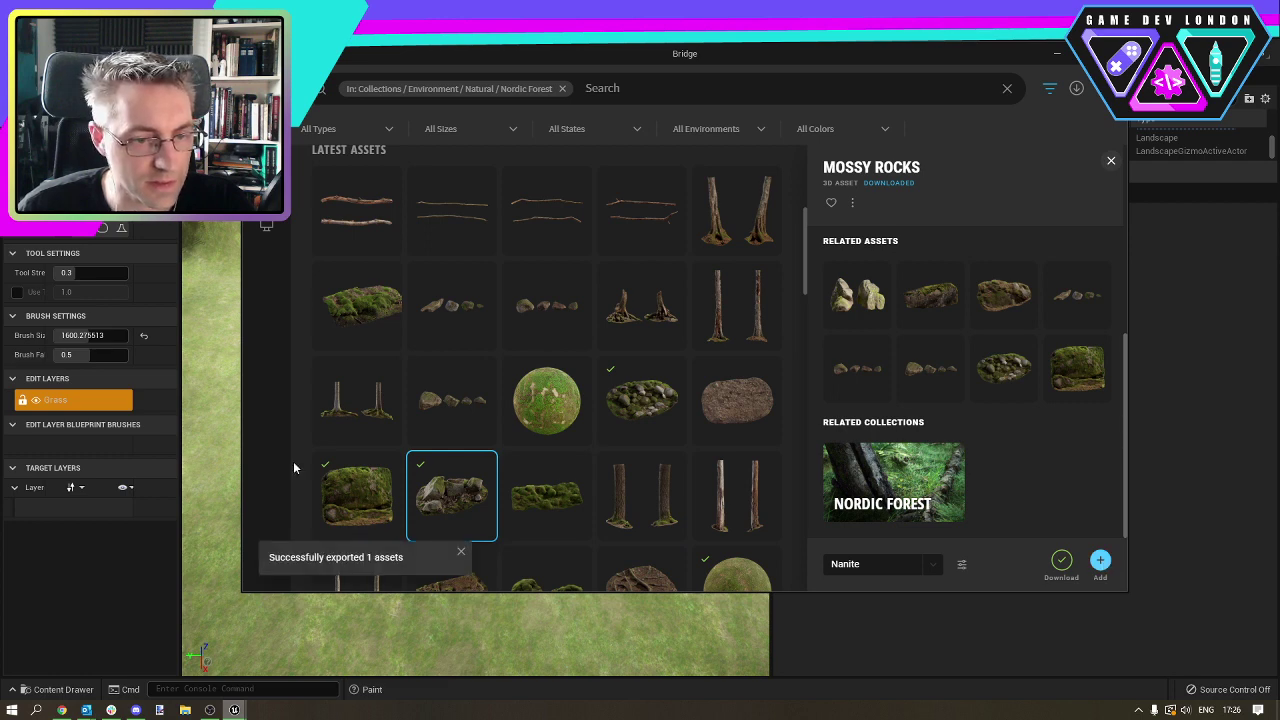
# Browse the Nordic Forest collection's rocks, trunks and surfaces for further assets suited to the level.
pyautogui.click(352, 494)
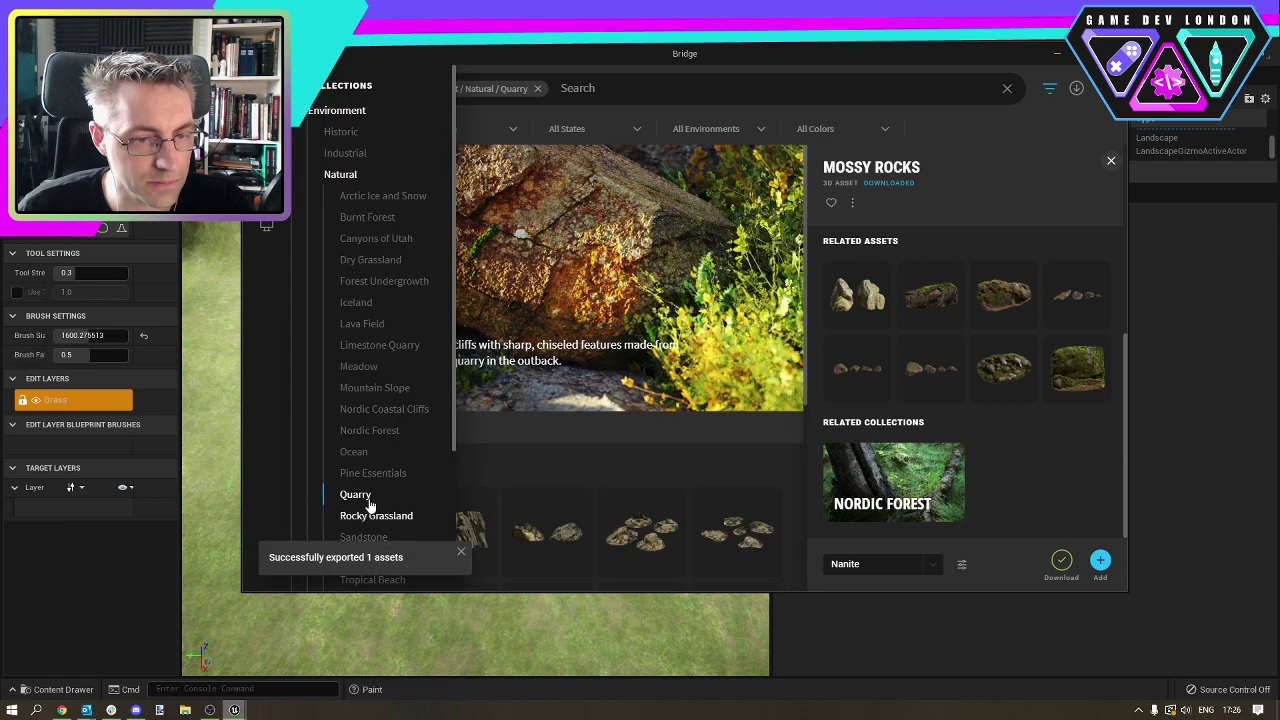
pyautogui.click(372, 432)
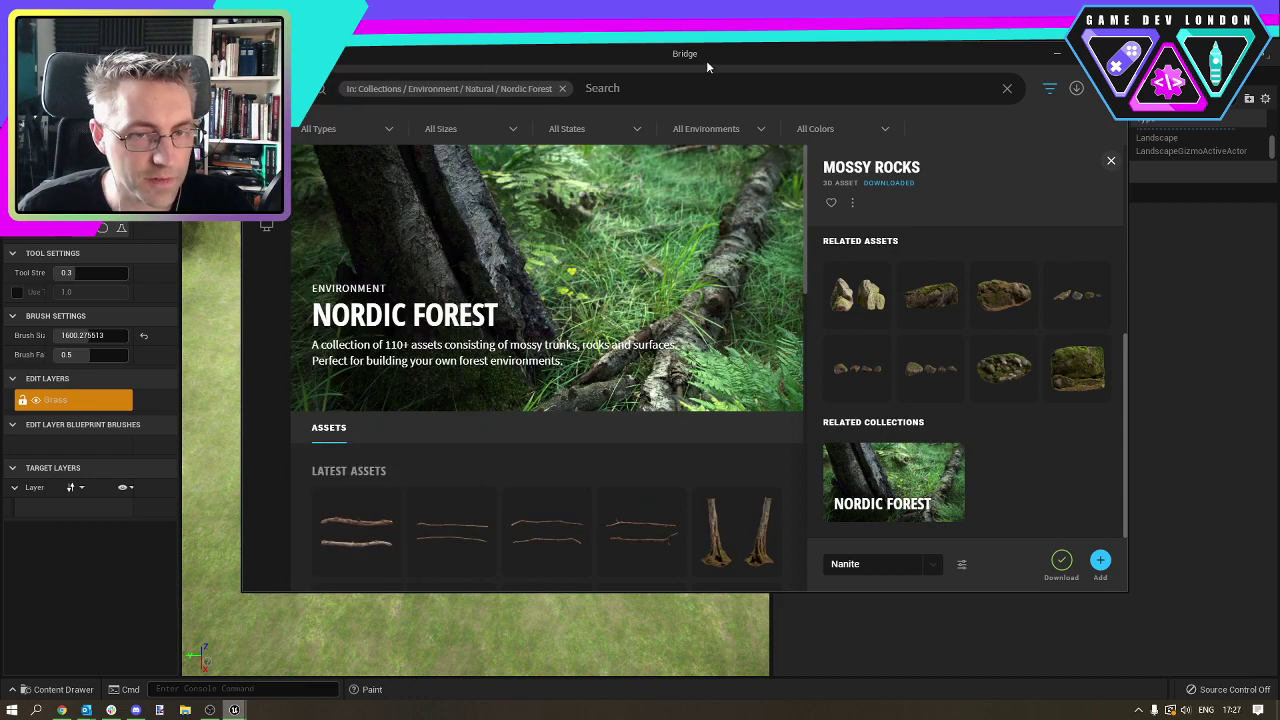
pyautogui.moveTo(820, 56); pyautogui.dragTo(827, 20)
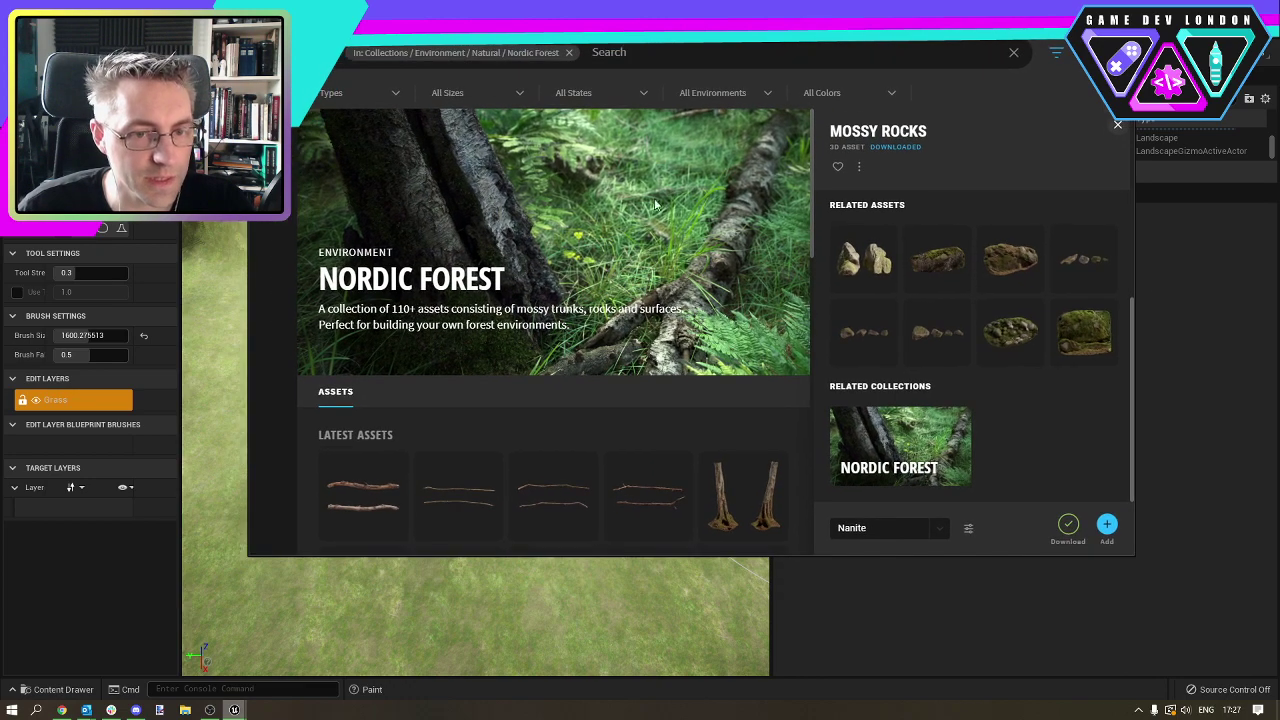
pyautogui.scroll(-10, 535, 443)
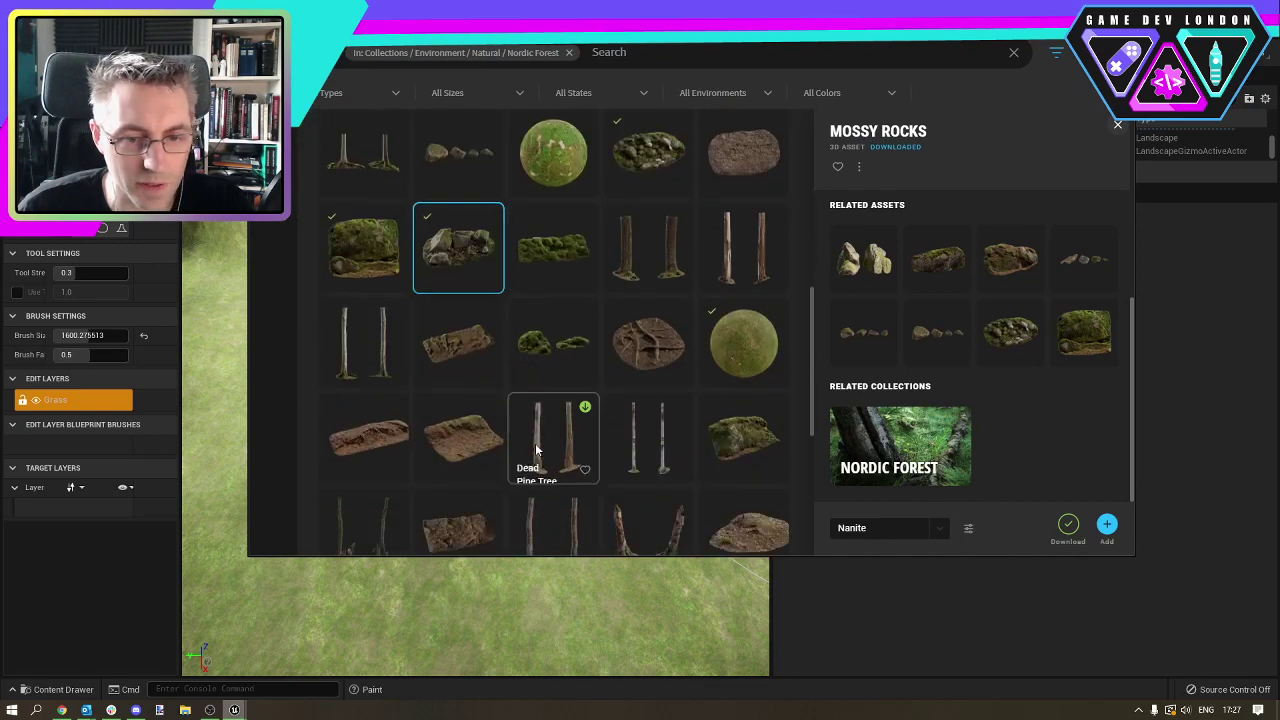
pyautogui.scroll(-6, 560, 445)
pyautogui.scroll(3, 572, 440)
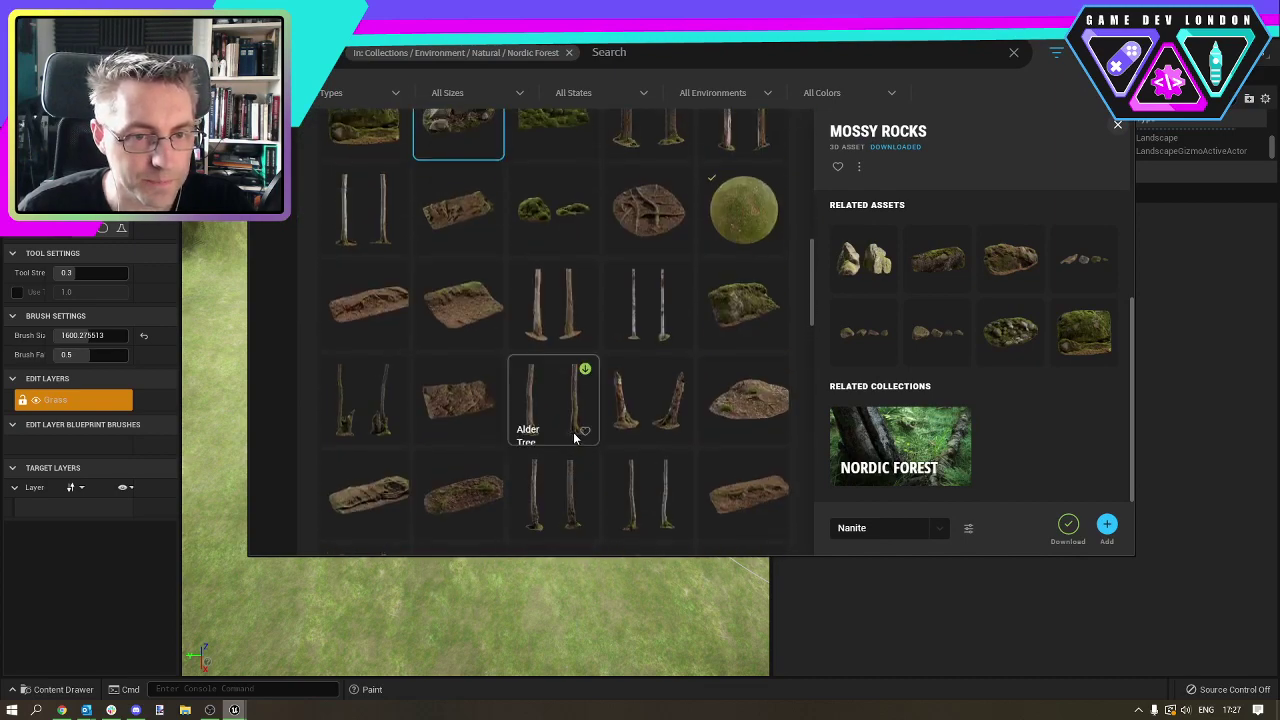
pyautogui.scroll(-5, 490, 410)
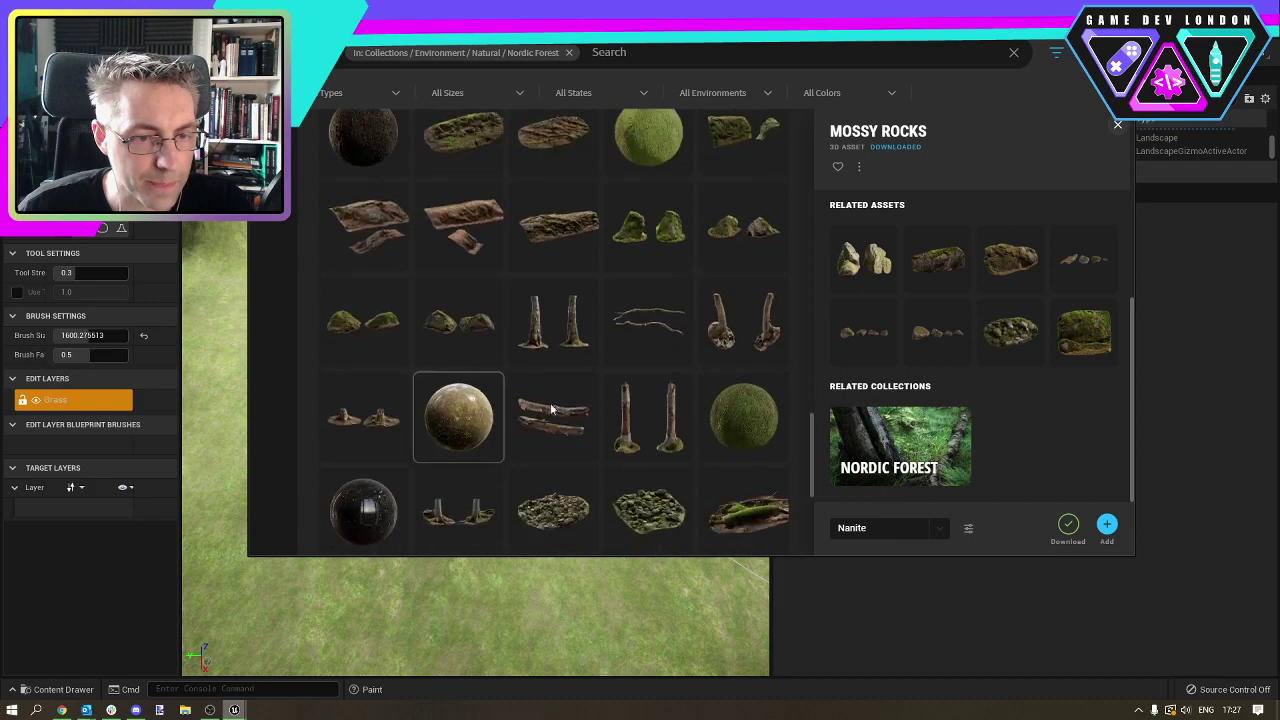
pyautogui.scroll(-5, 520, 440)
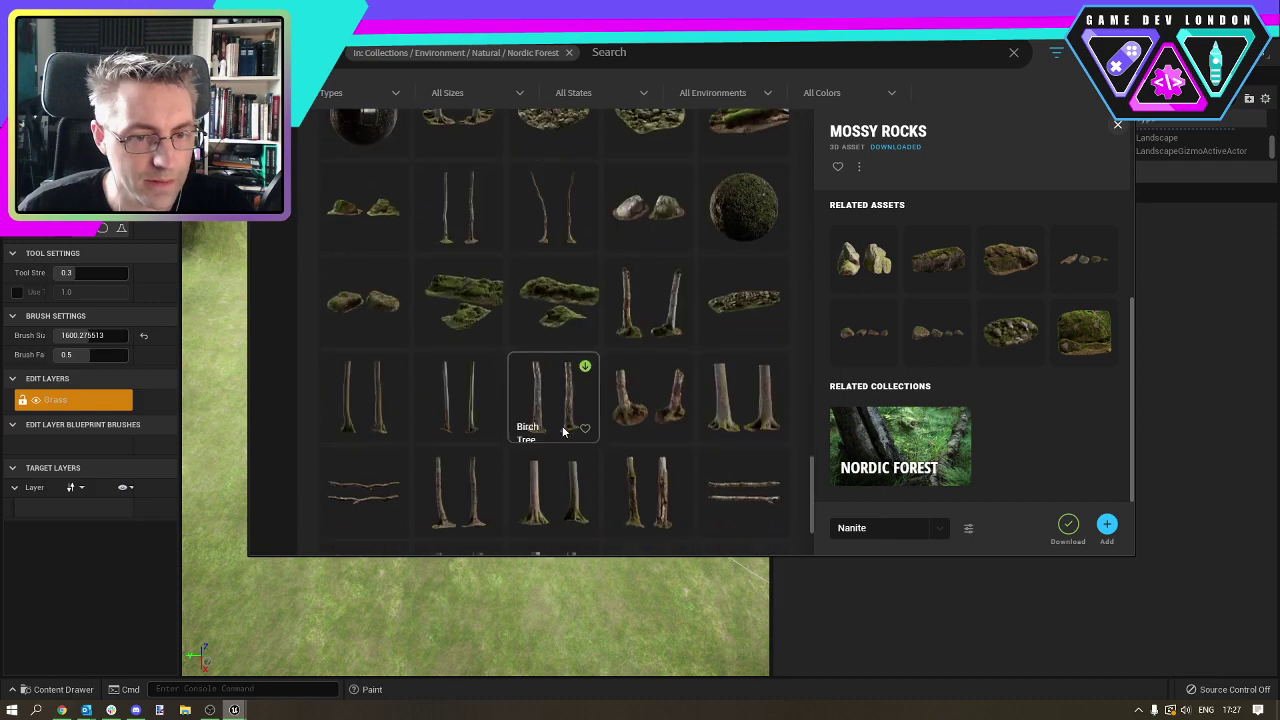
pyautogui.scroll(-10, 597, 403)
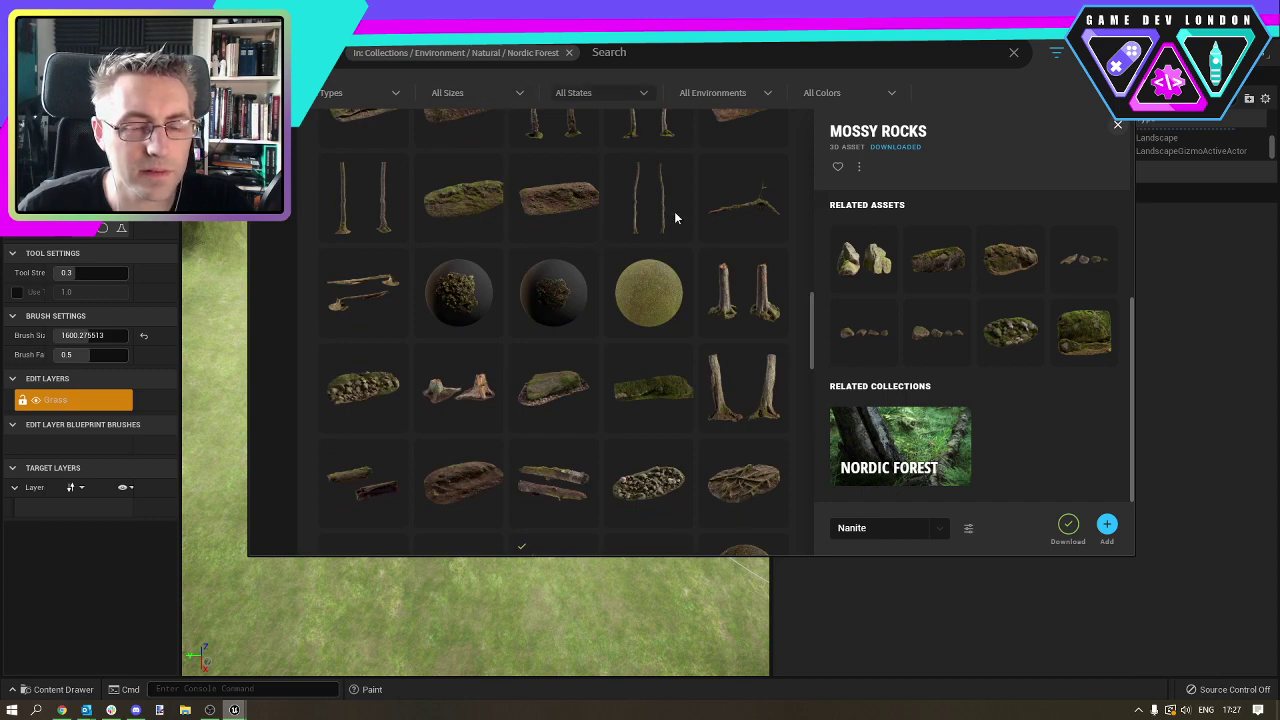
pyautogui.scroll(6, 681, 230)
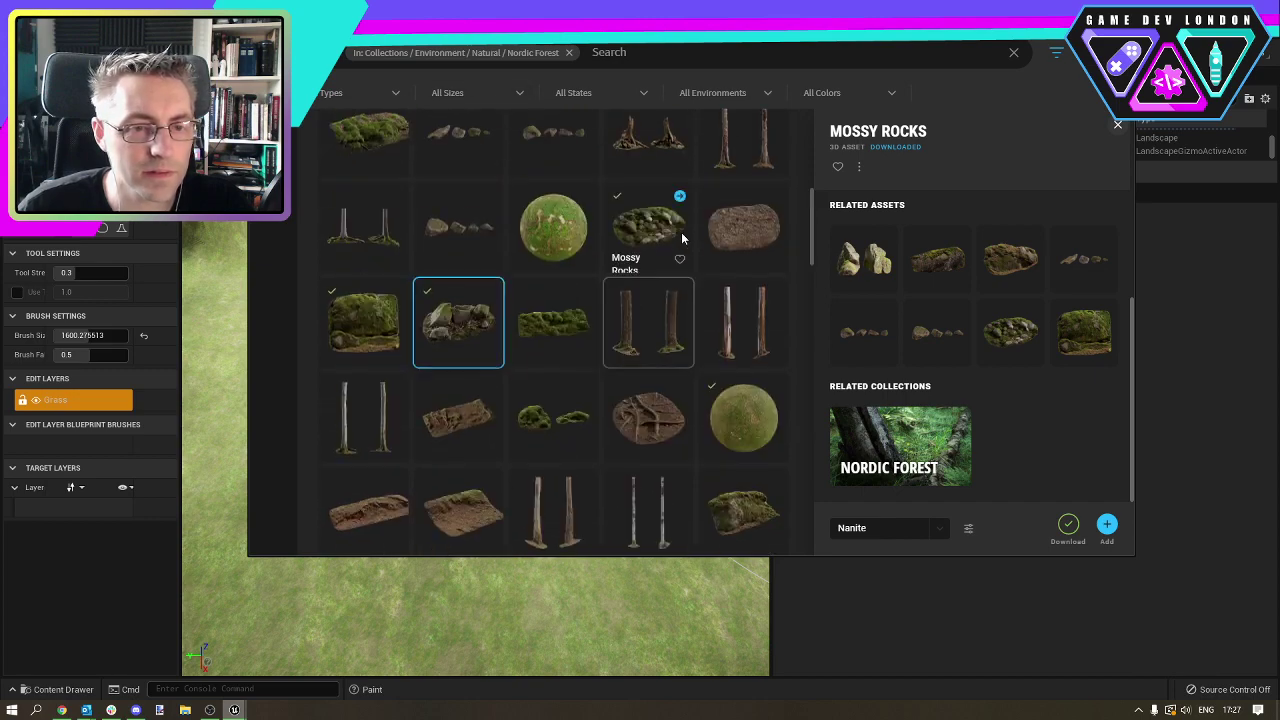
# Add the Mossy Rock Face asset to the project and check the two downloaded Mossy Rocks assets.
pyautogui.click(370, 339)
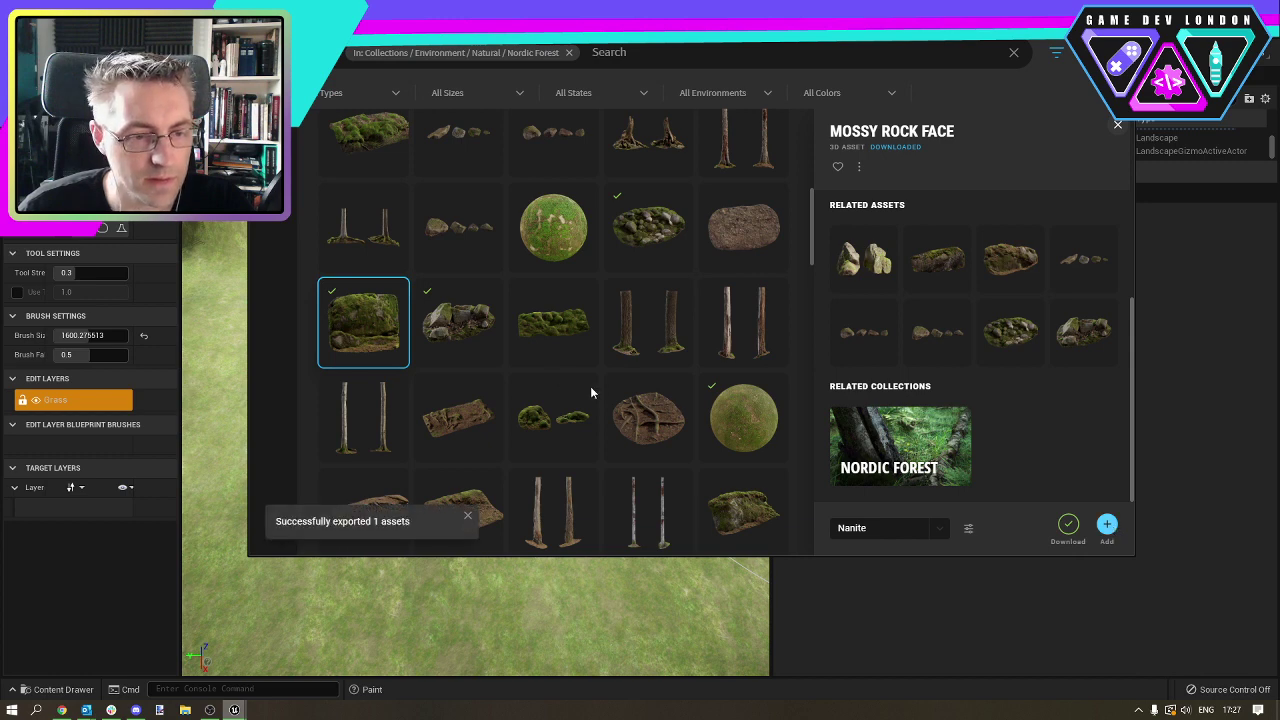
pyautogui.click(452, 334)
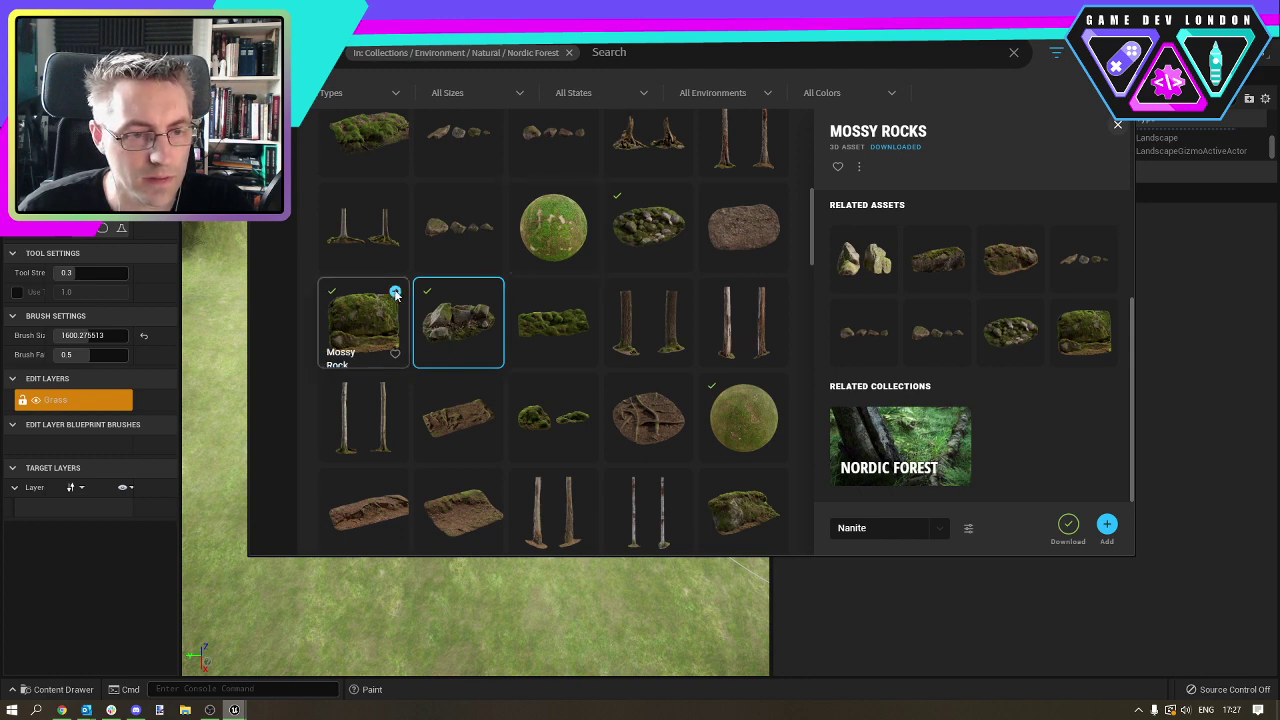
pyautogui.click(621, 236)
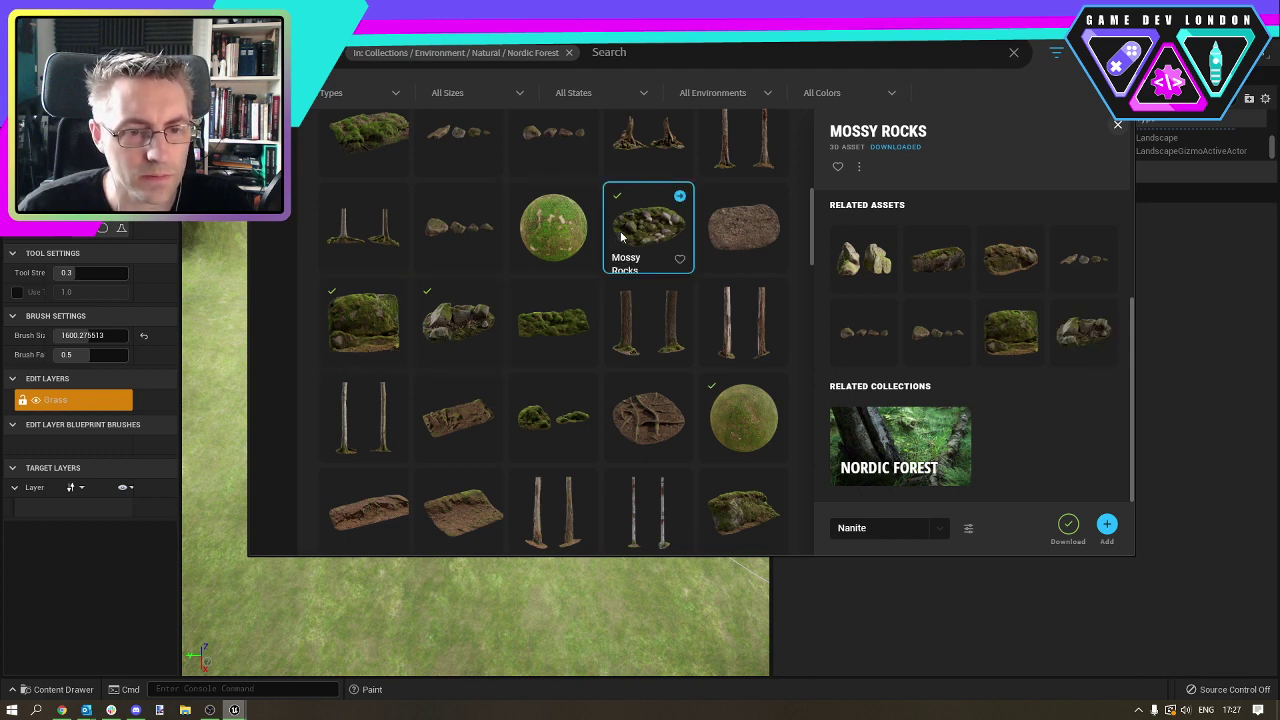
# Add the Mossy Ground surface to the project at Highest Quality and return to the level editor.
pyautogui.click(748, 421)
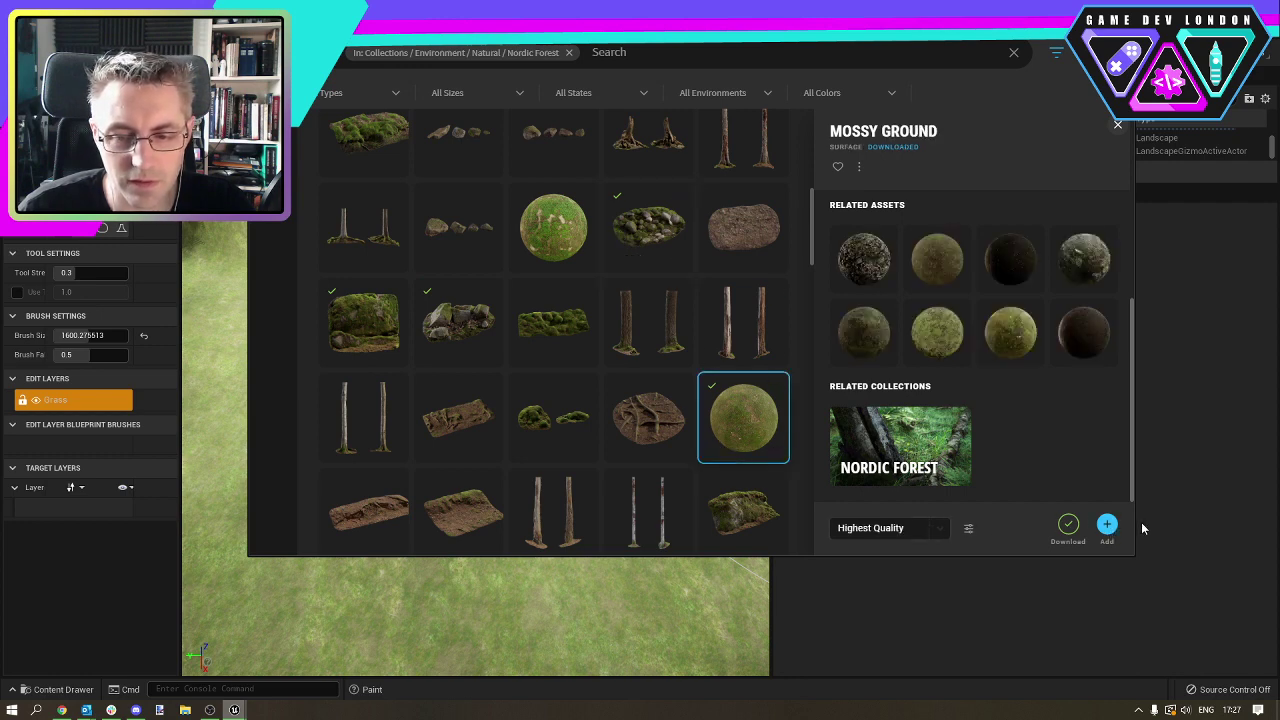
pyautogui.click(1107, 526)
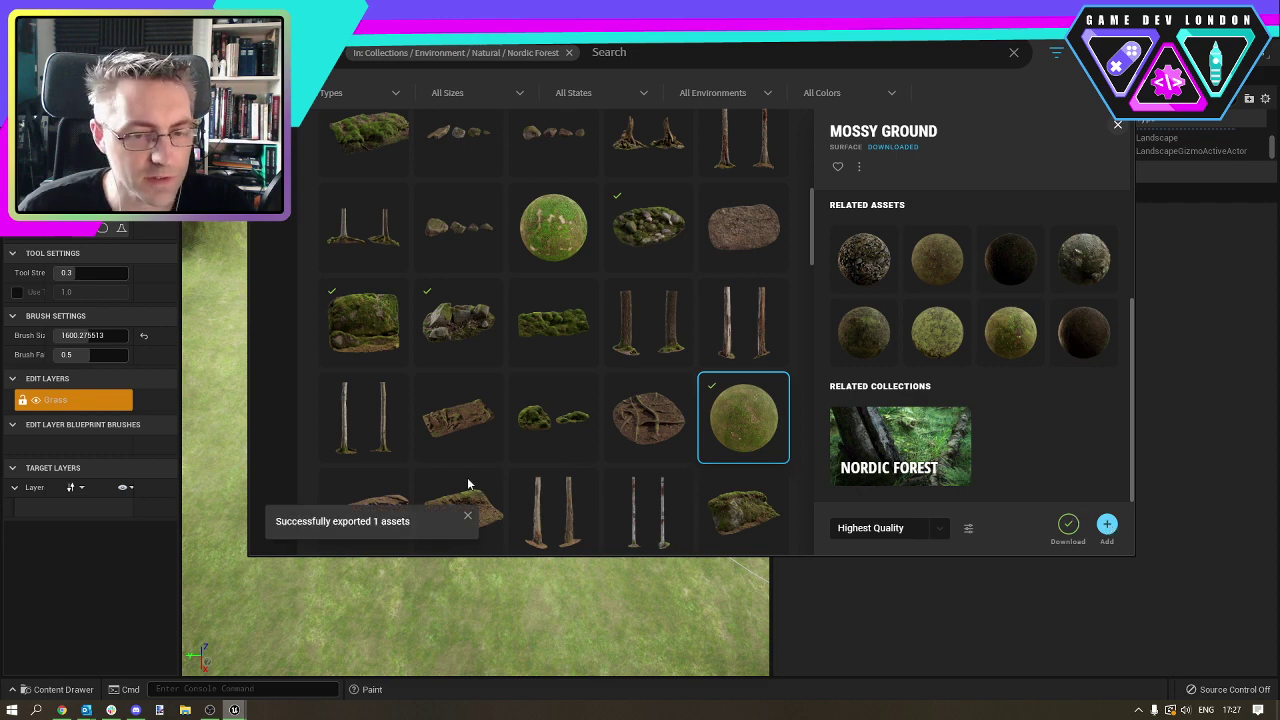
pyautogui.click(79, 577)
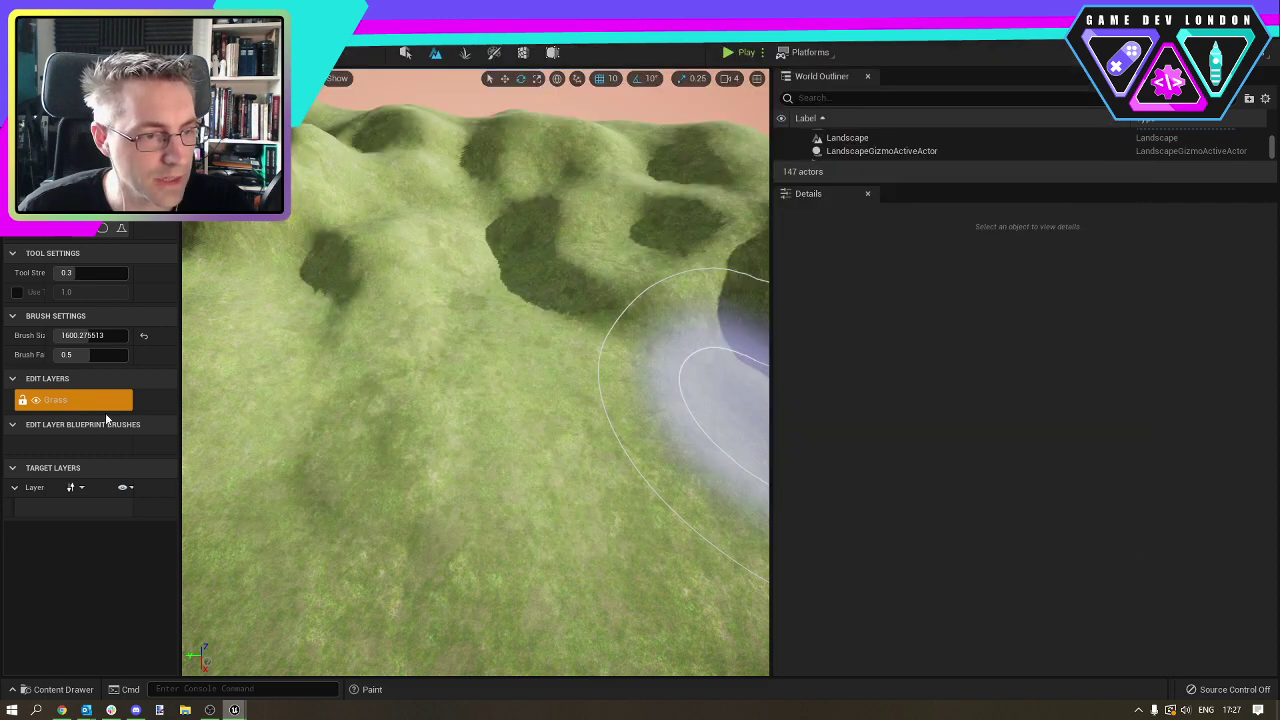
# Create a new landscape edit layer above Grass and rename it Mossy.
pyautogui.click(102, 403)
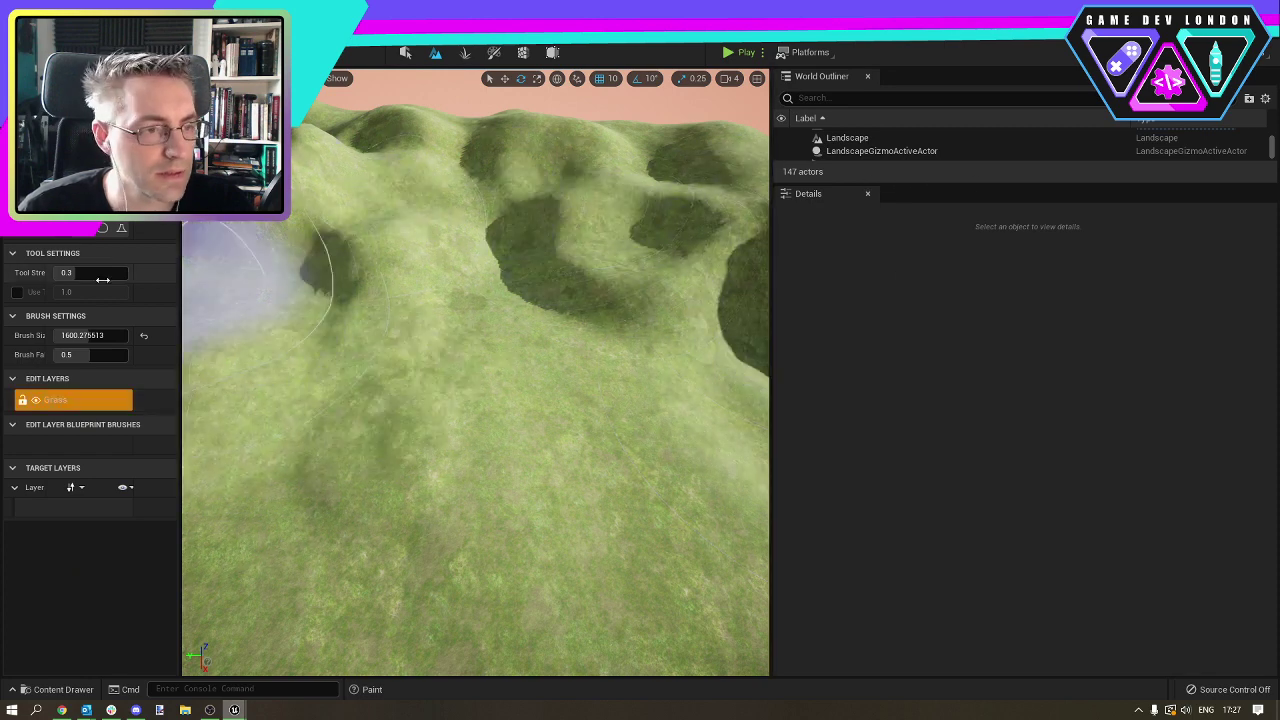
pyautogui.rightClick(58, 403)
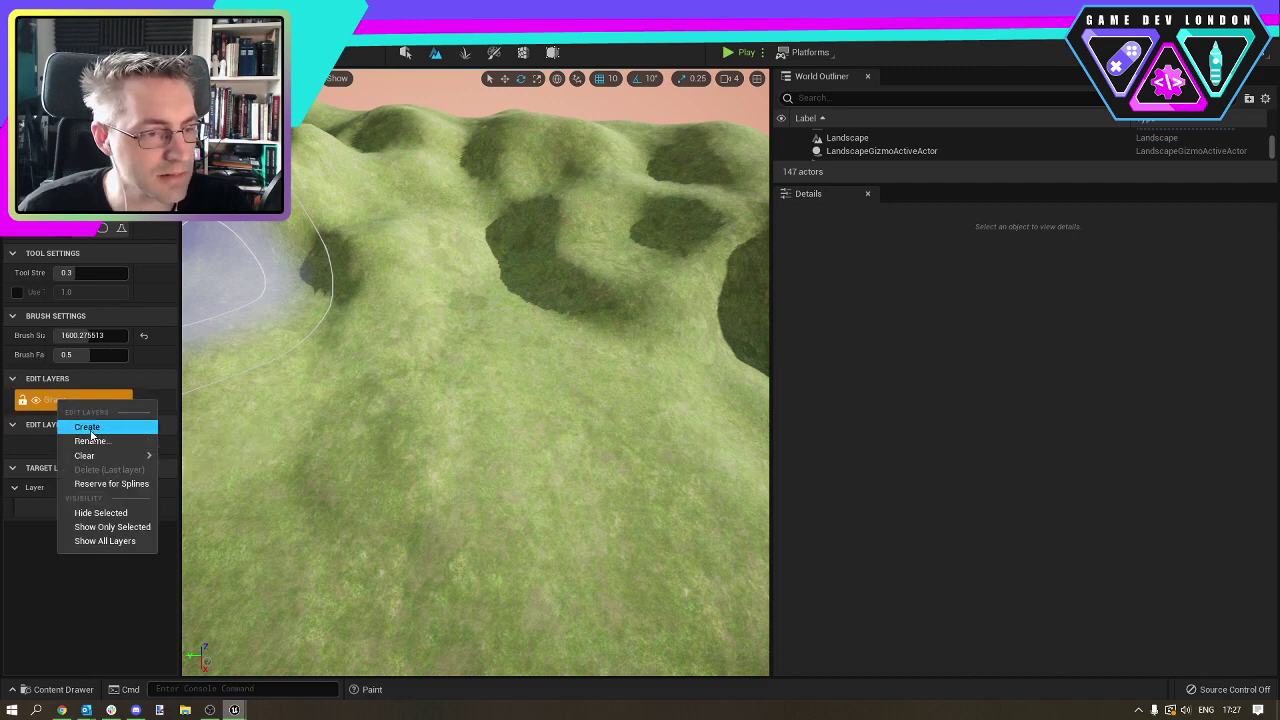
pyautogui.click(88, 427)
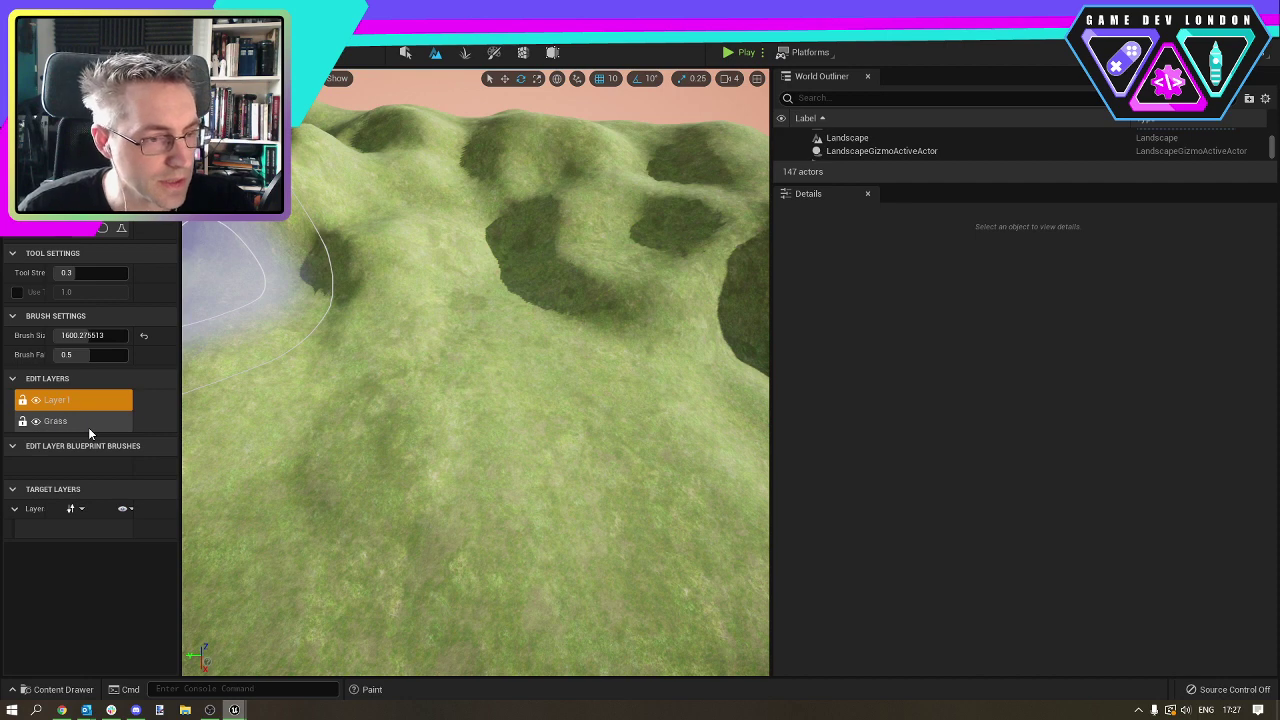
pyautogui.click(82, 400)
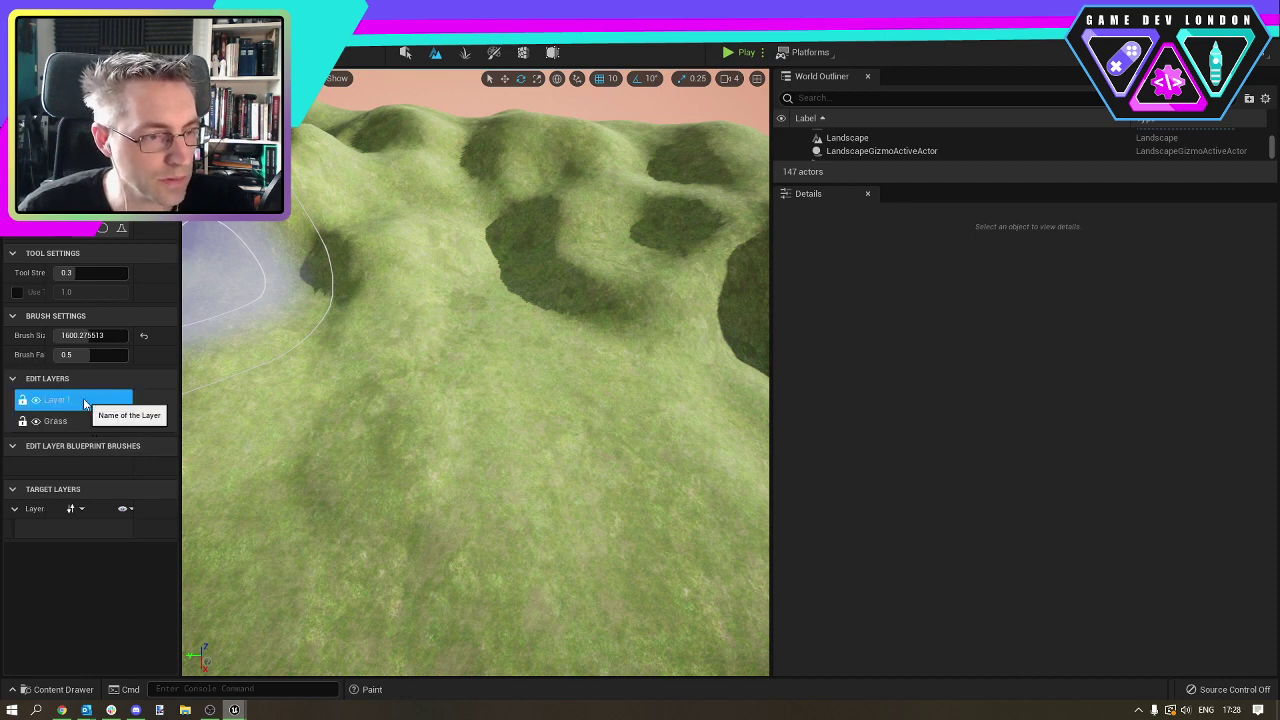
pyautogui.click(84, 399)
pyautogui.write('Mos')
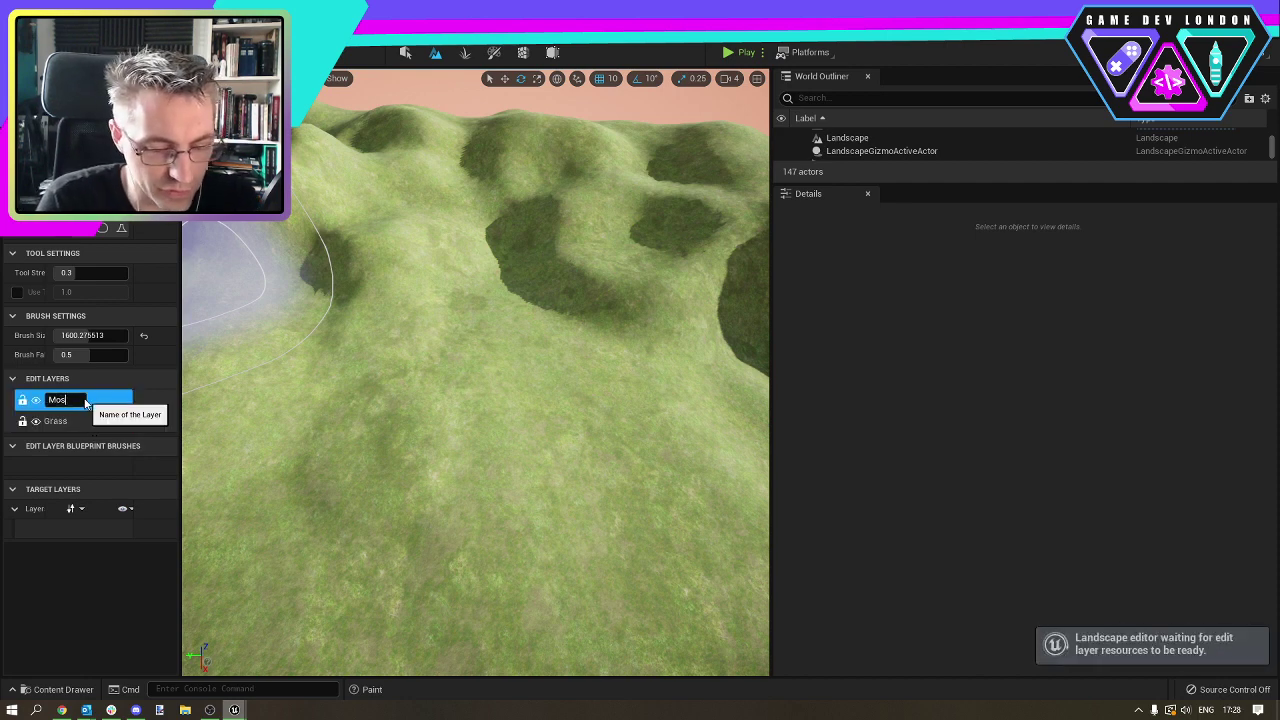
pyautogui.write('sy')
pyautogui.press('Return')
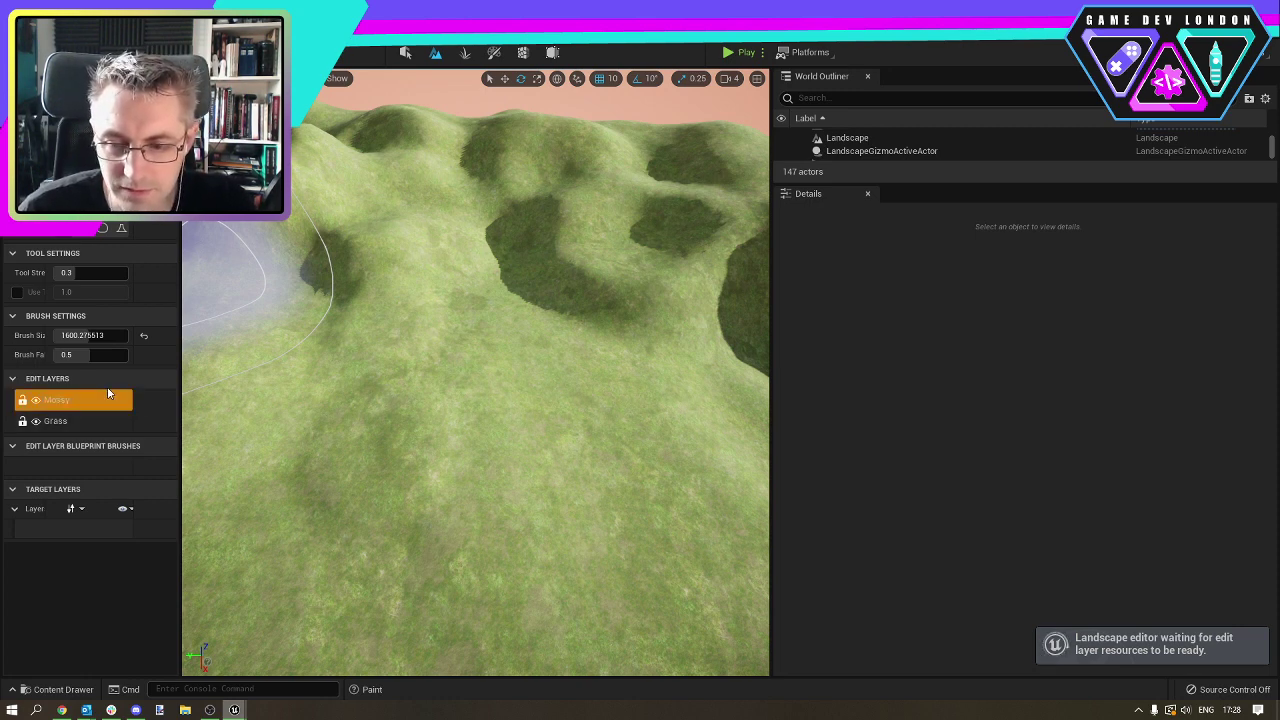
pyautogui.click(109, 395)
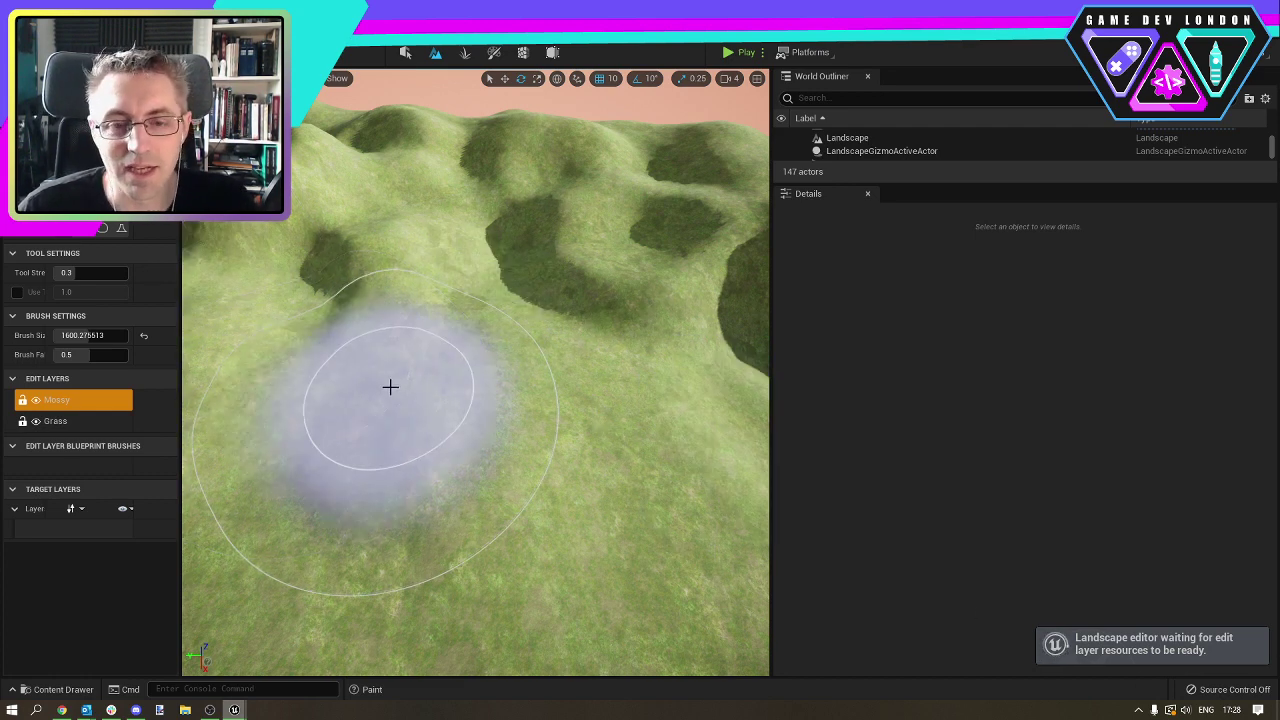
# Check the Mossy edit layer's options, hide the layer and make it visible again.
pyautogui.rightClick(95, 400)
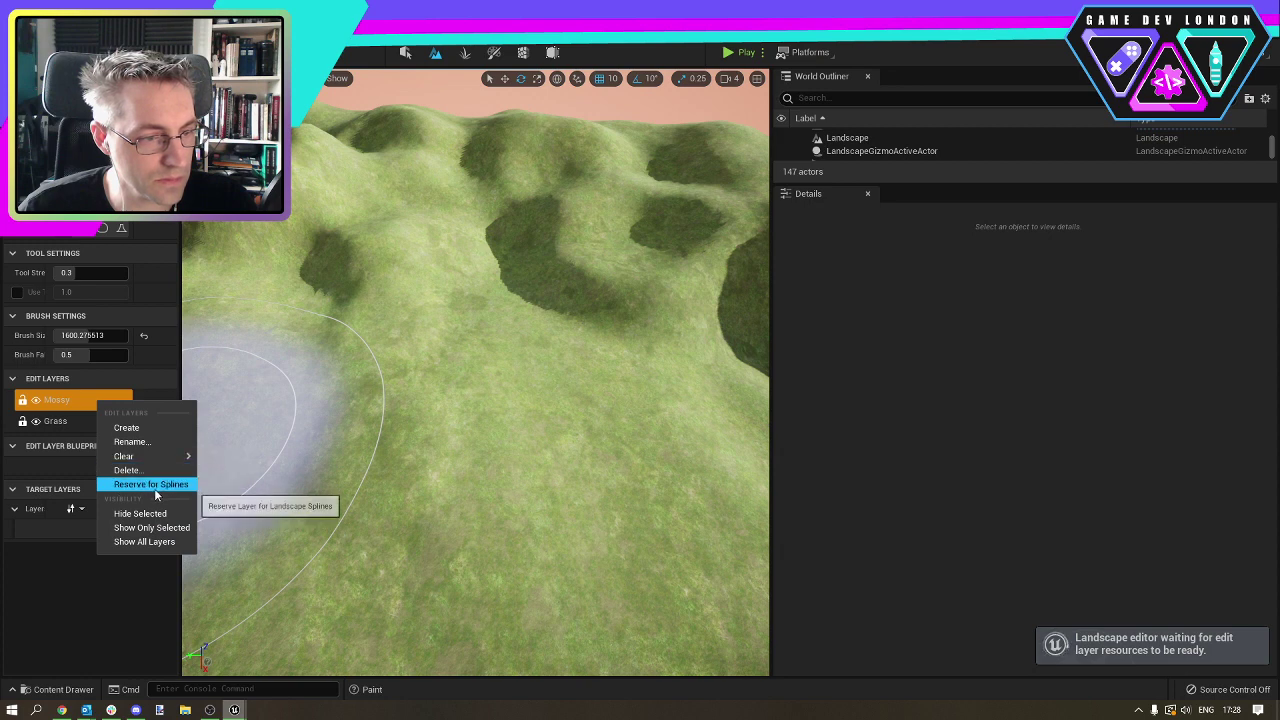
pyautogui.click(70, 400)
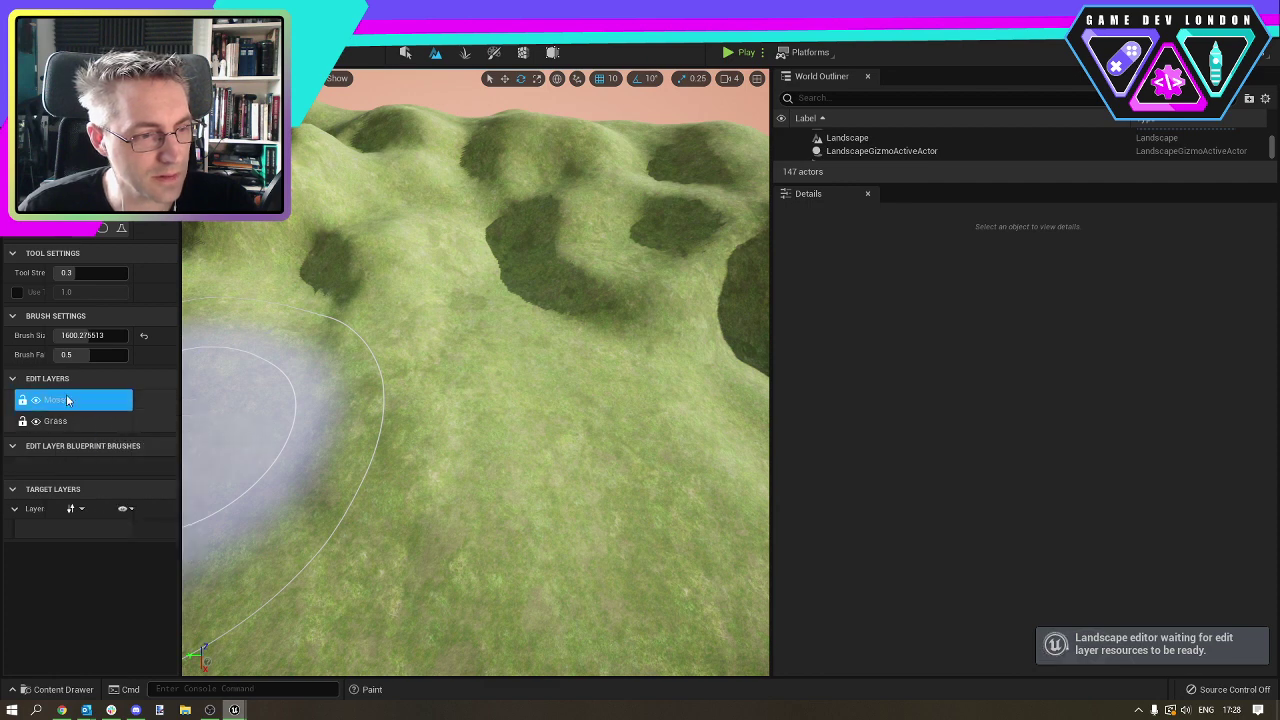
pyautogui.click(36, 401)
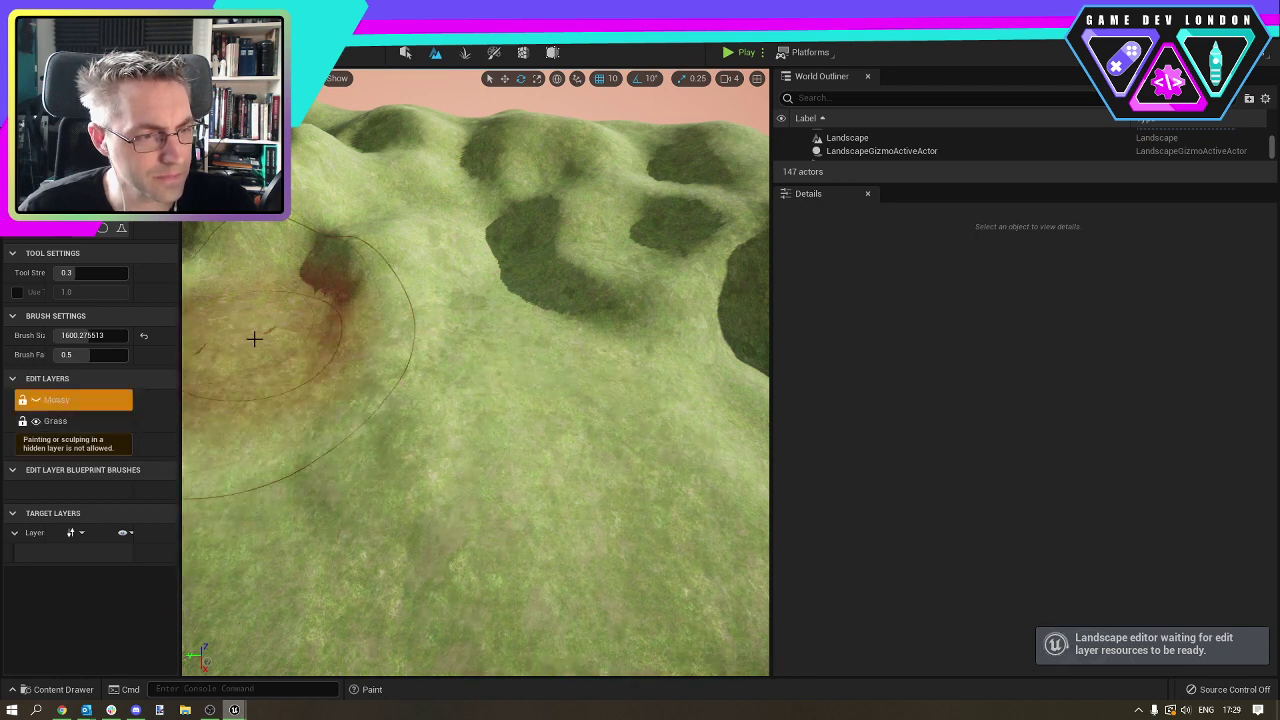
pyautogui.click(68, 424)
pyautogui.click(67, 403)
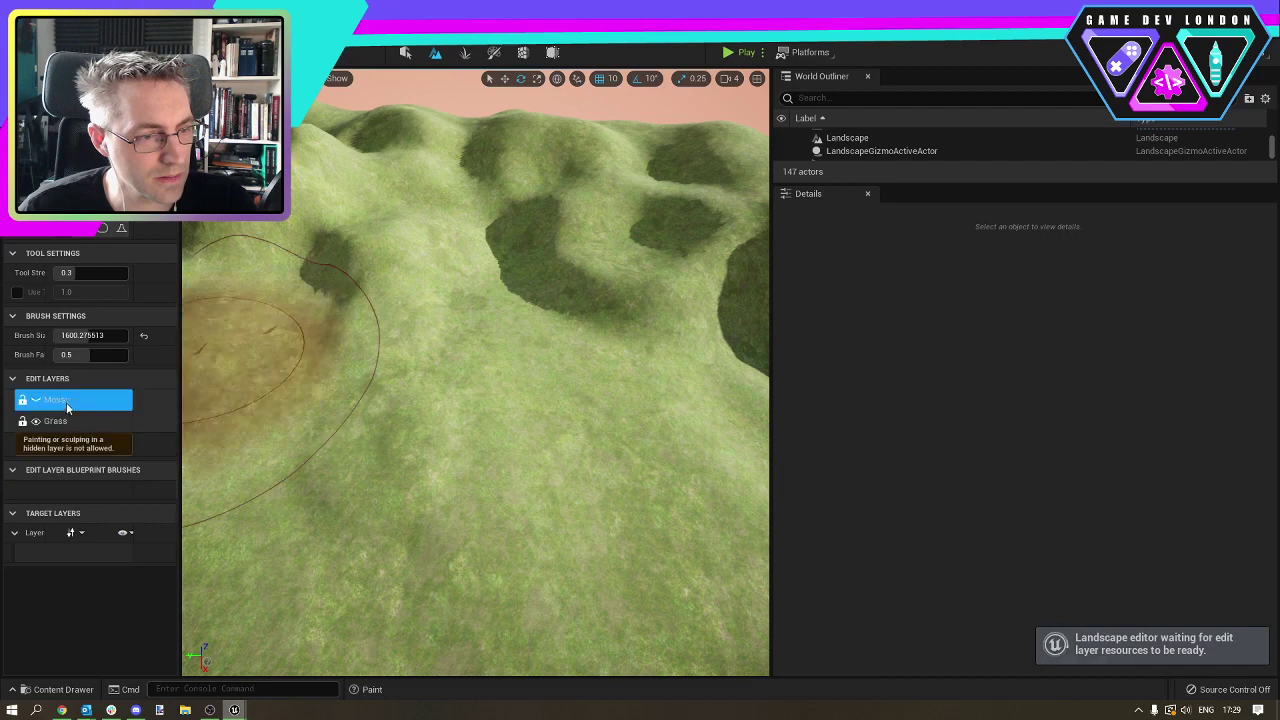
pyautogui.click(35, 400)
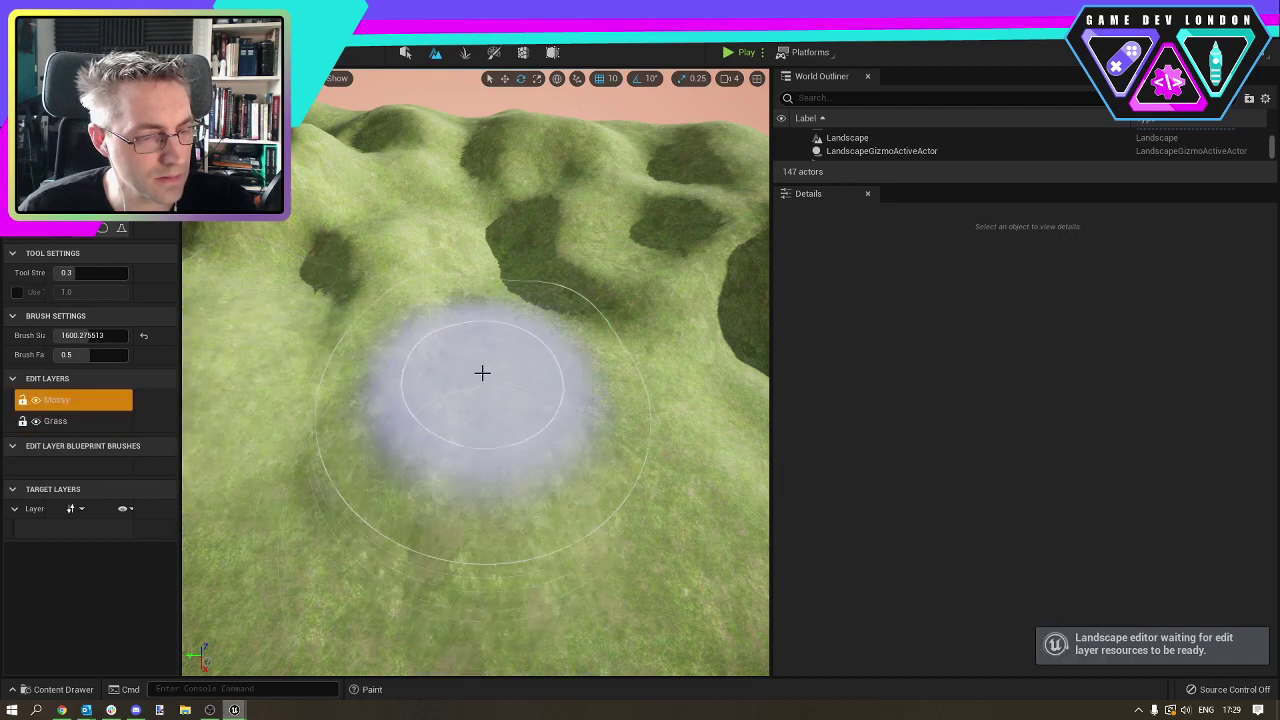
# Look over the terrain from other angles and compare the Mossy and Grass edit layers, leaving Mossy selected.
pyautogui.moveTo(674, 434); pyautogui.dragTo(440, 370, button='right')
pyautogui.moveTo(685, 330); pyautogui.dragTo(680, 429, button='right')
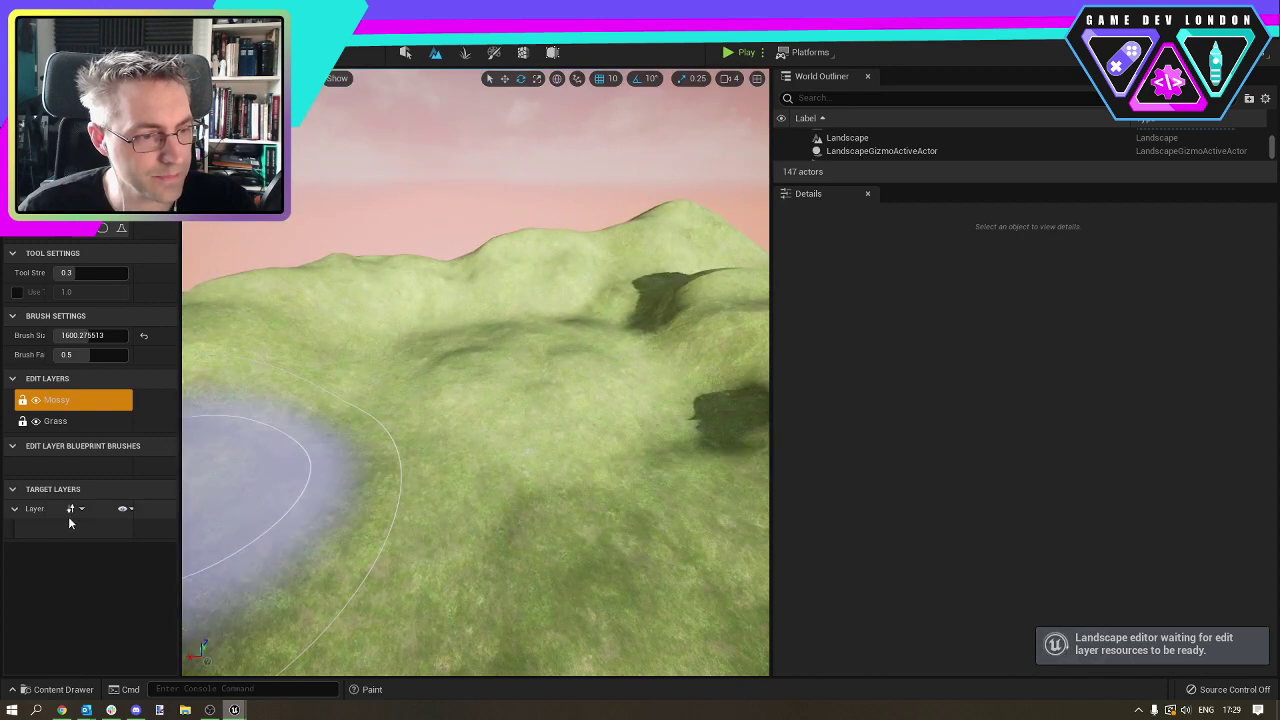
pyautogui.click(68, 399)
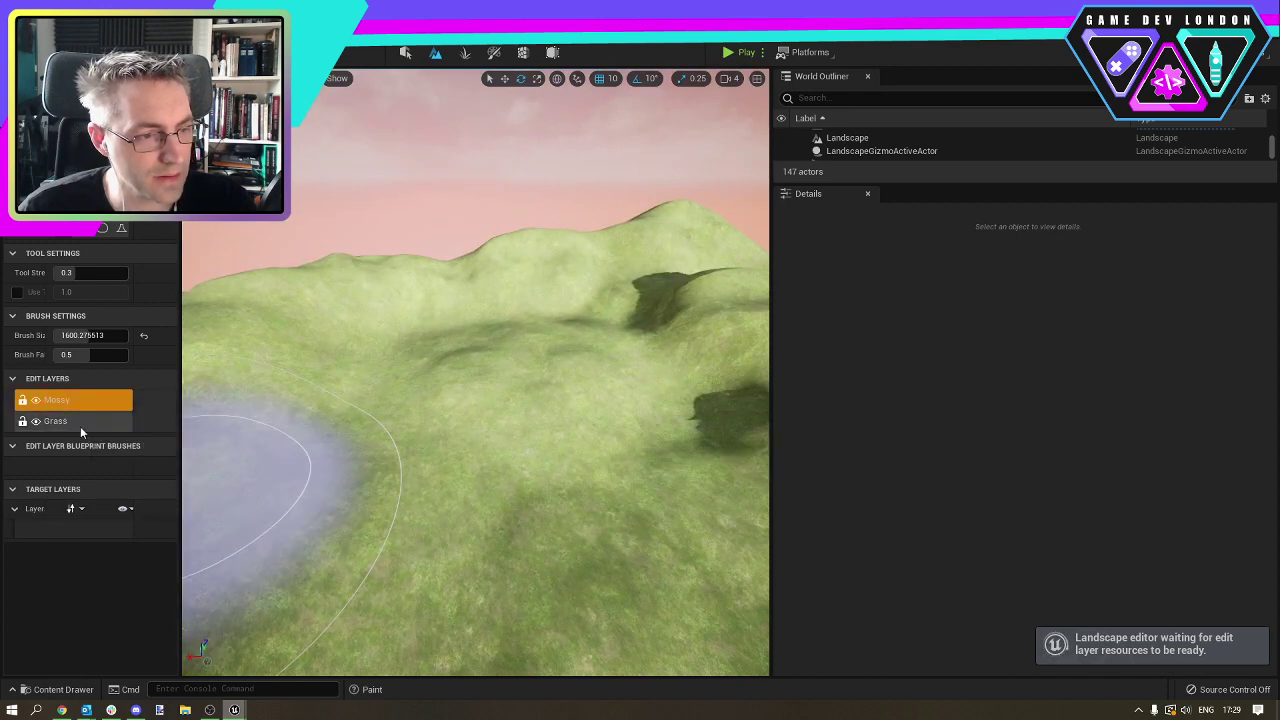
pyautogui.click(80, 425)
pyautogui.click(87, 398)
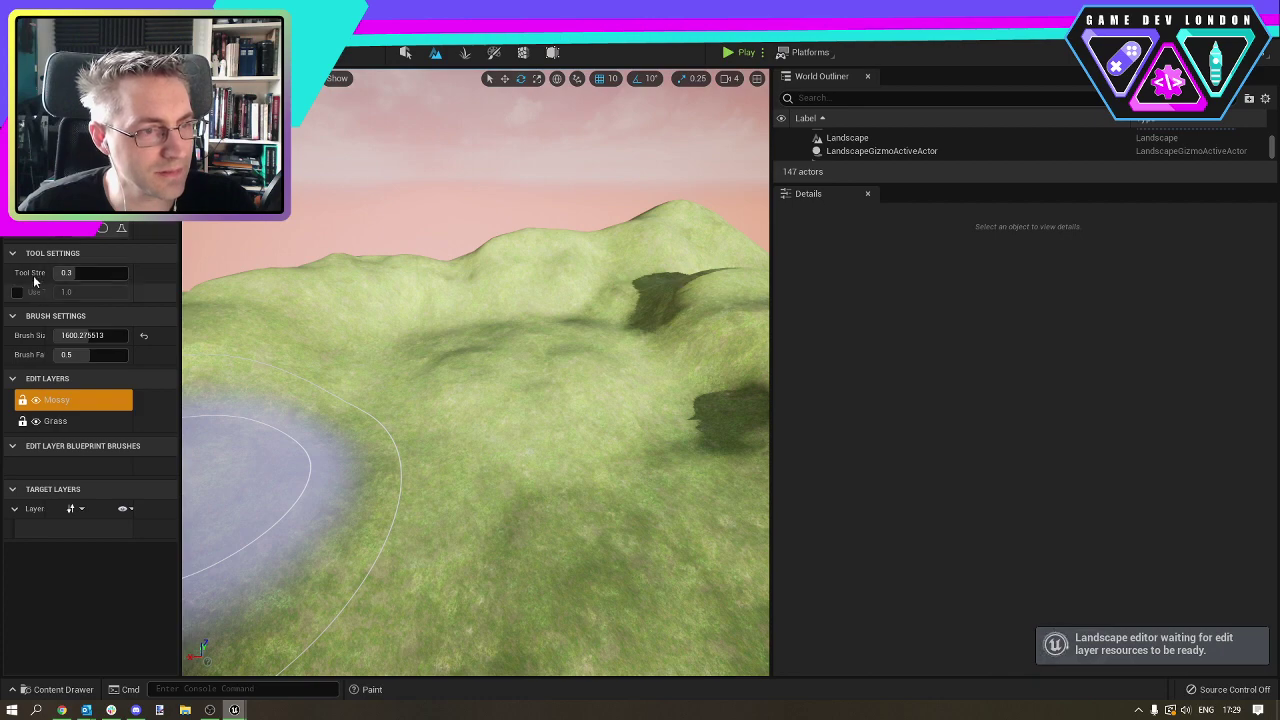
pyautogui.moveTo(520, 332)
pyautogui.mouseDown(button='right')
pyautogui.moveTo(692, 308)
pyautogui.moveTo(722, 322)
pyautogui.moveTo(470, 340)
pyautogui.mouseUp(button='right')
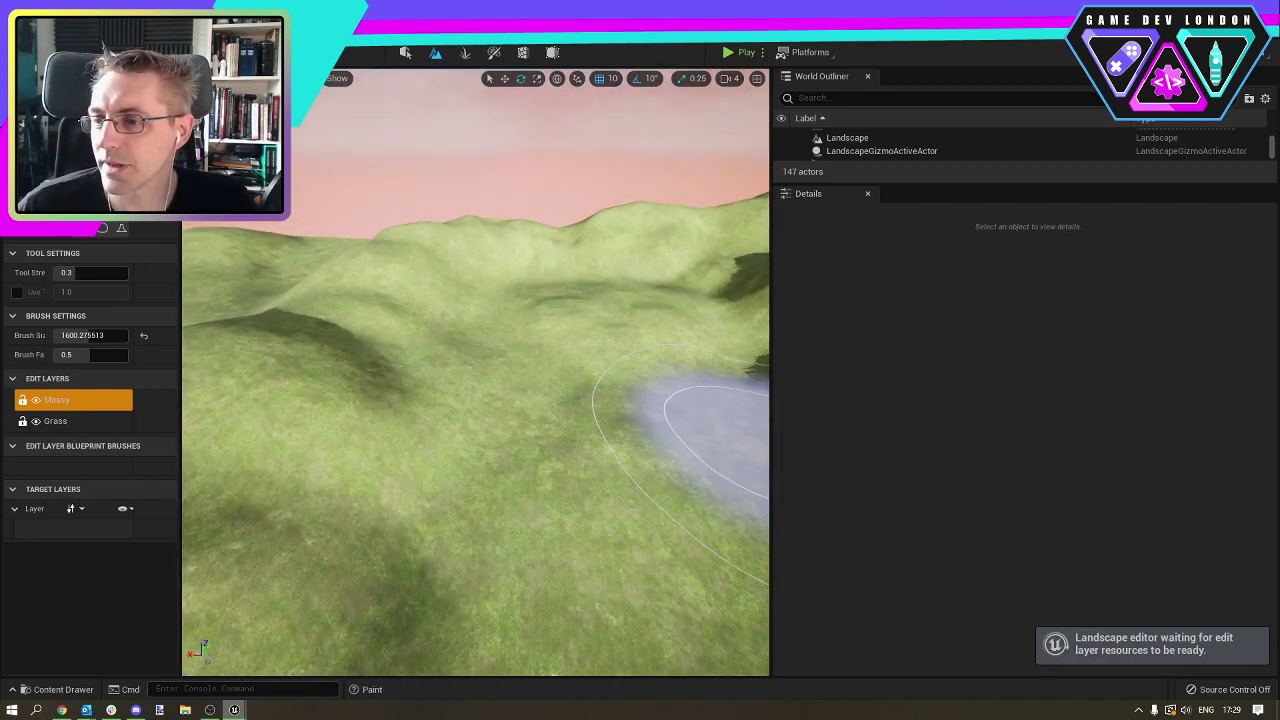
# Switch to Bridge and download the Mossy Embankment 3D asset from the Nordic Forest collection at Nanite quality.
pyautogui.moveTo(235, 712)
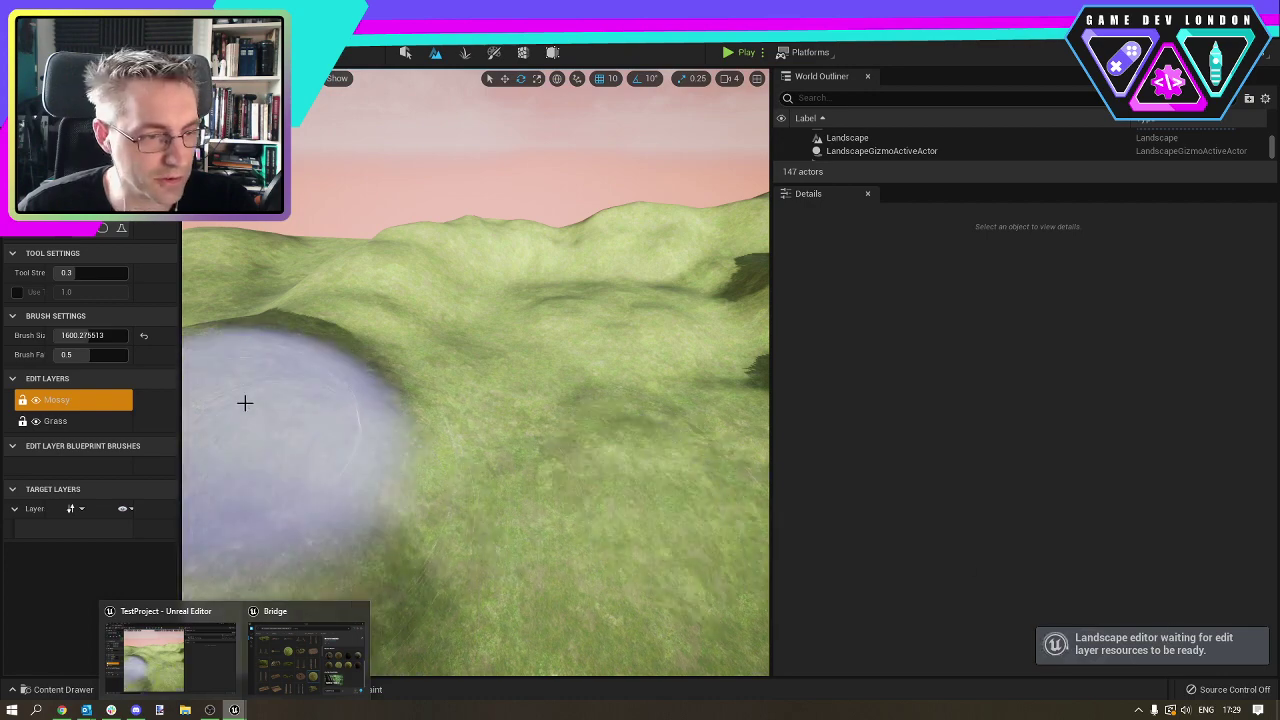
pyautogui.click(307, 655)
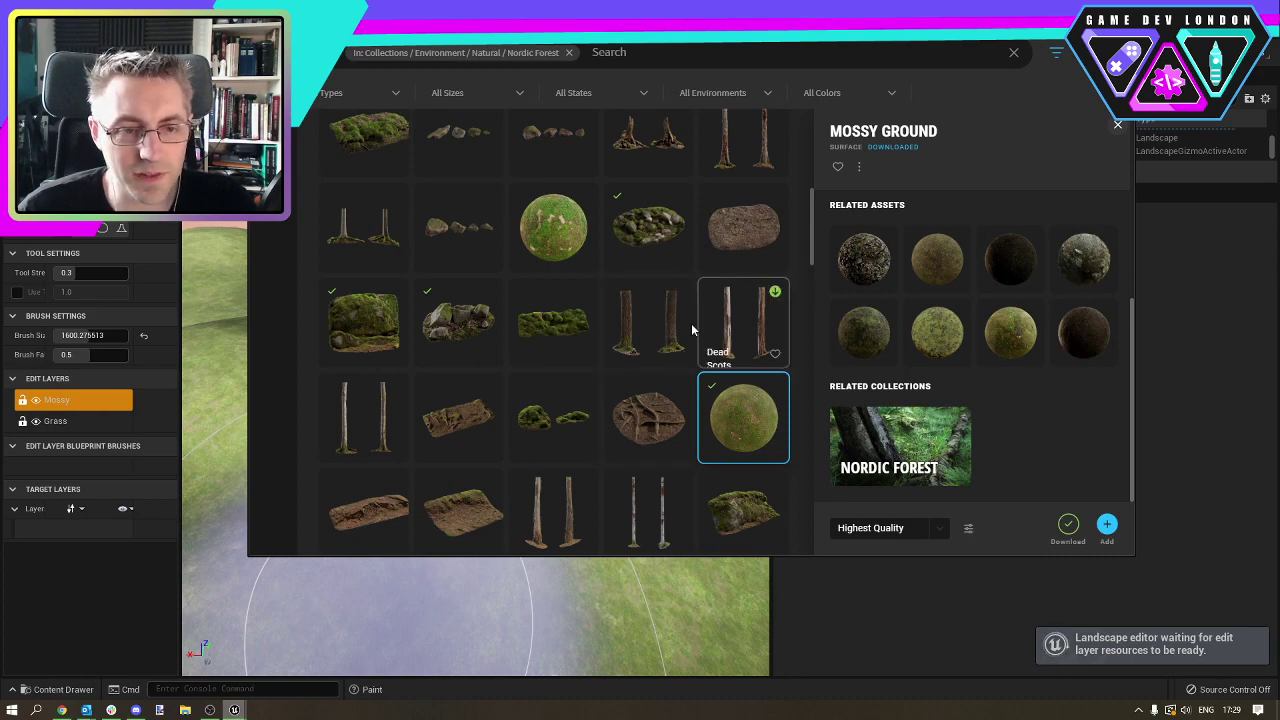
pyautogui.scroll(5, 621, 323)
pyautogui.scroll(-8, 656, 383)
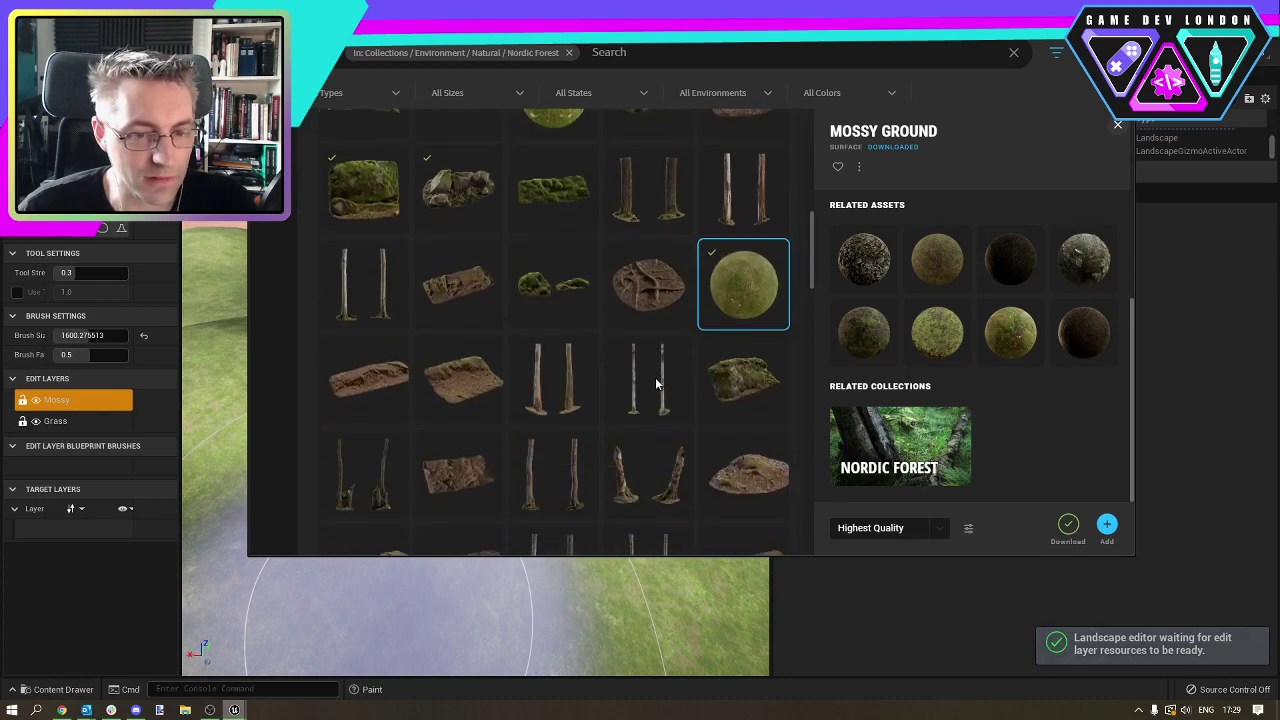
pyautogui.scroll(-4, 656, 383)
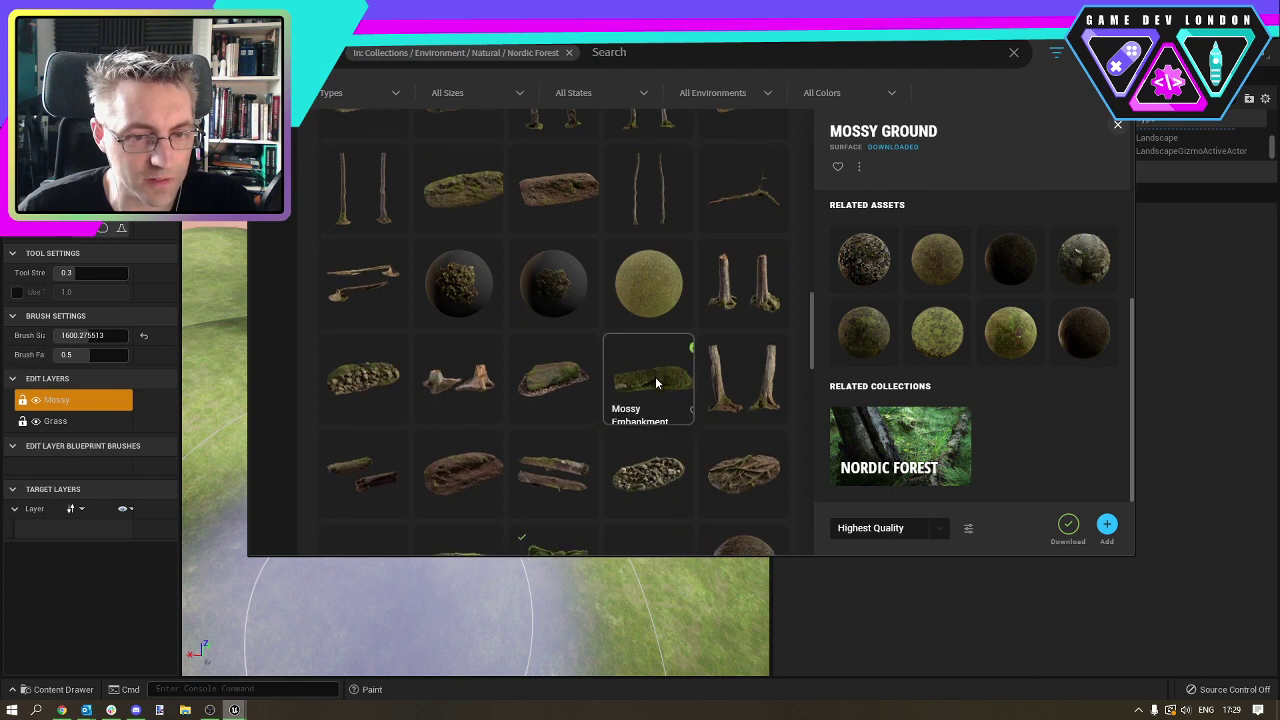
pyautogui.scroll(-5, 656, 383)
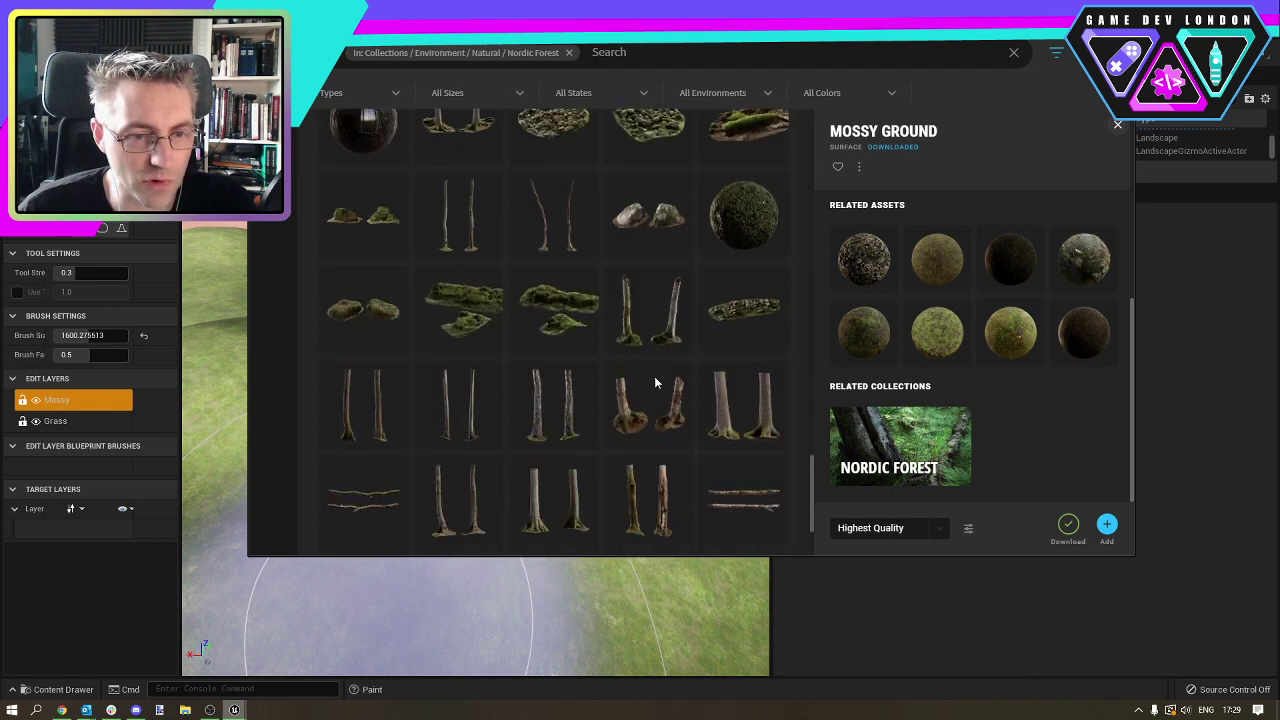
pyautogui.click(560, 308)
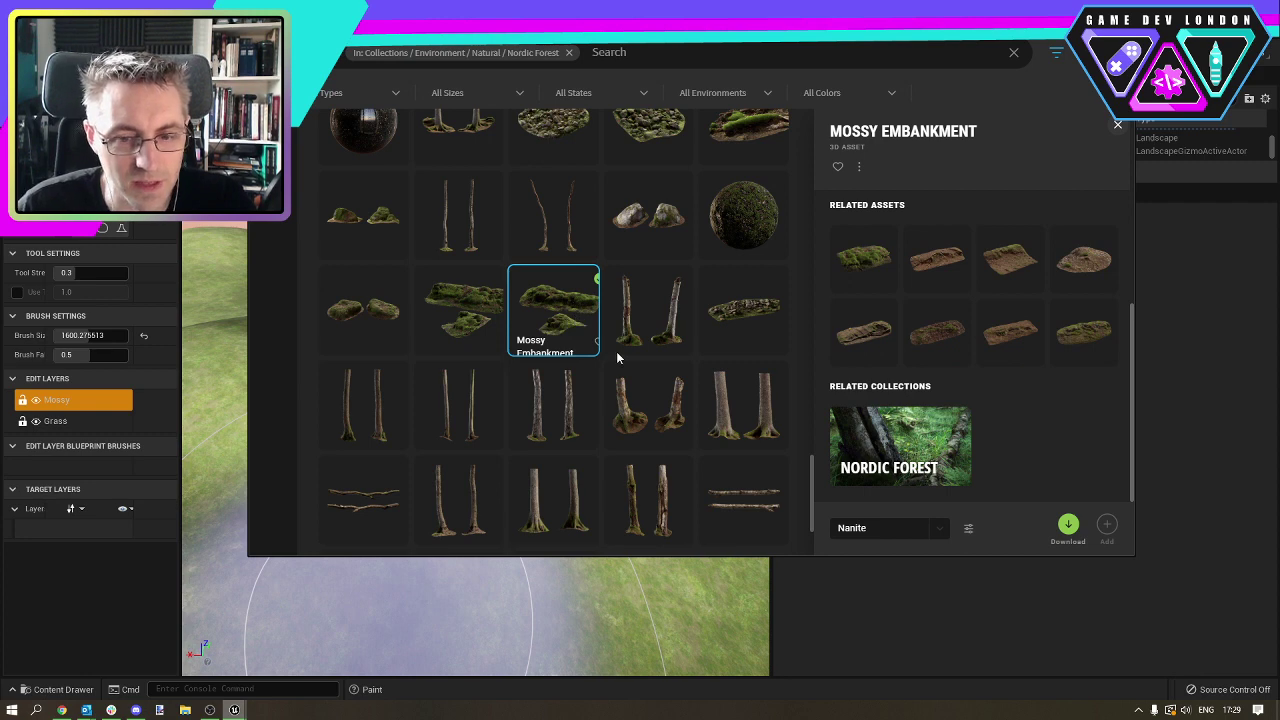
pyautogui.click(1069, 527)
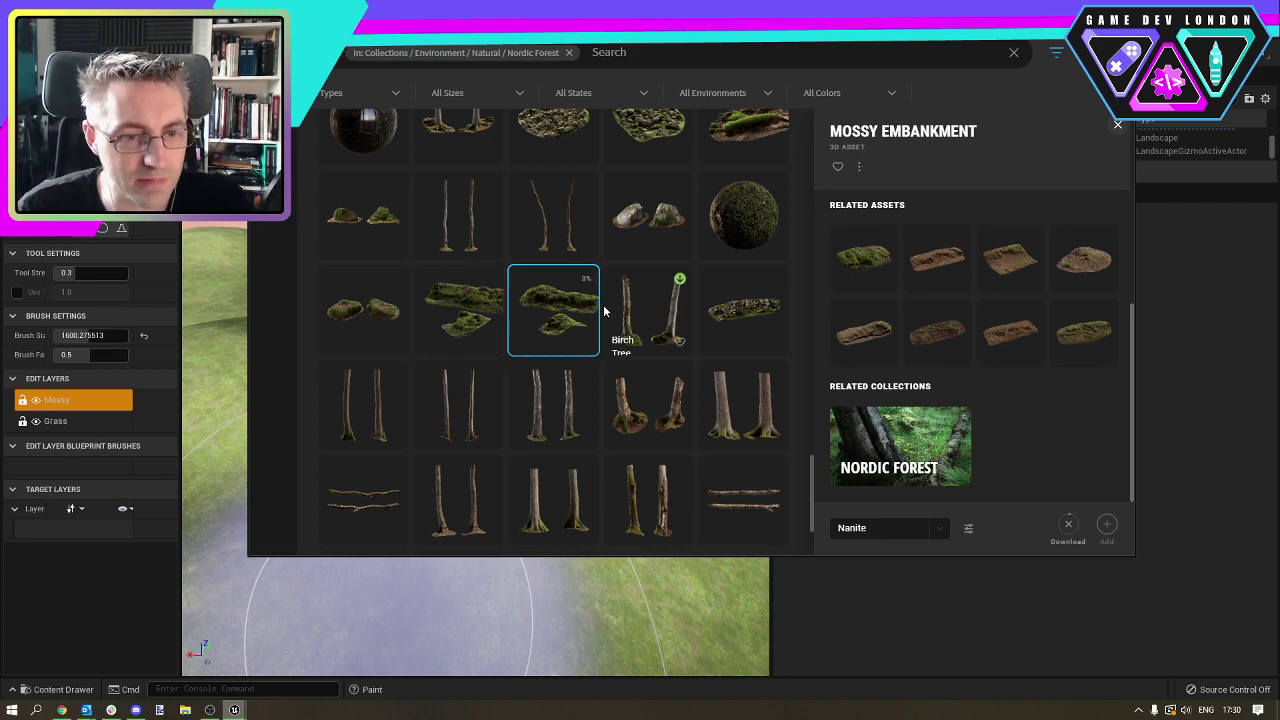
# Download the dark Mossy Ground surface from the Nordic Forest collection at Highest Quality.
pyautogui.click(746, 219)
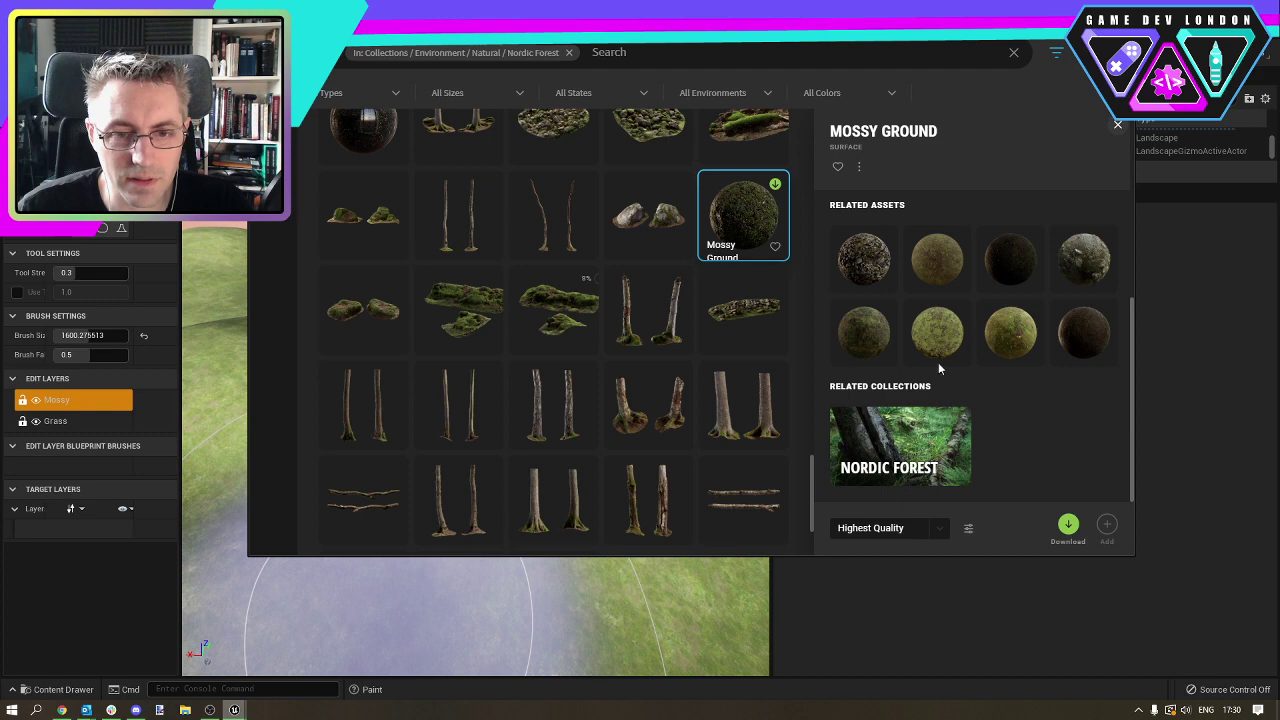
pyautogui.click(1069, 526)
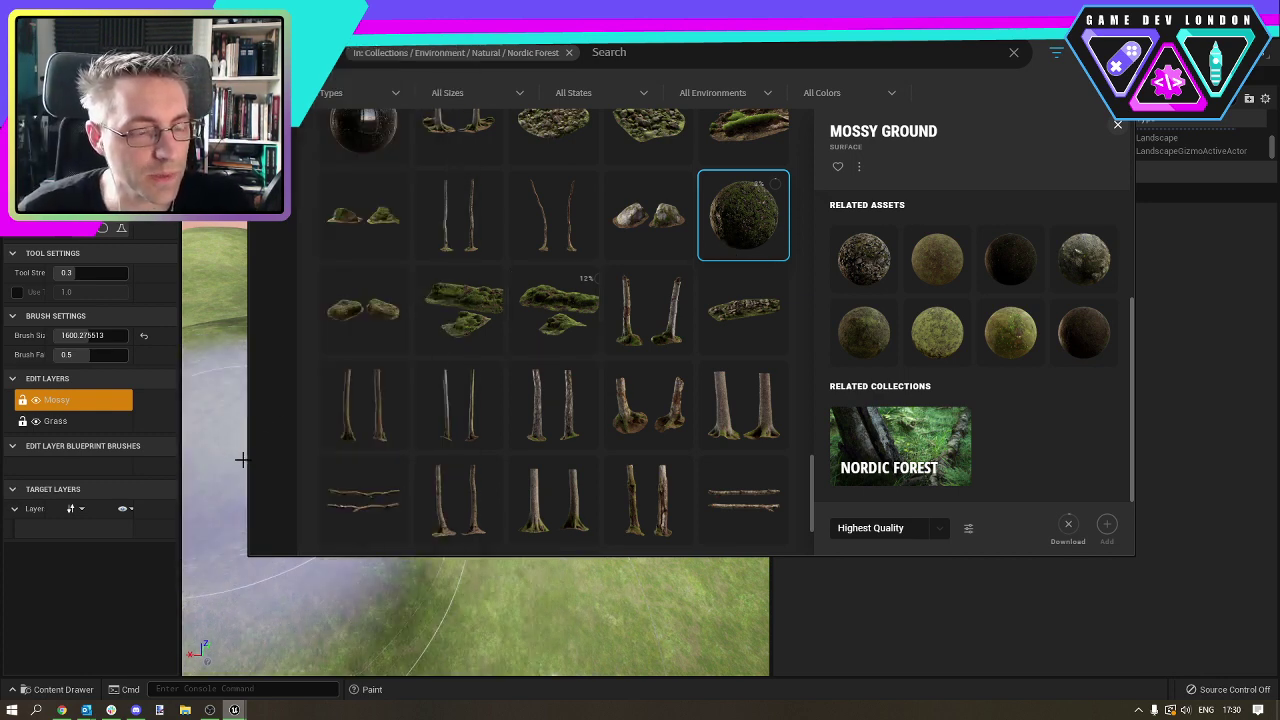
pyautogui.moveTo(270, 447)
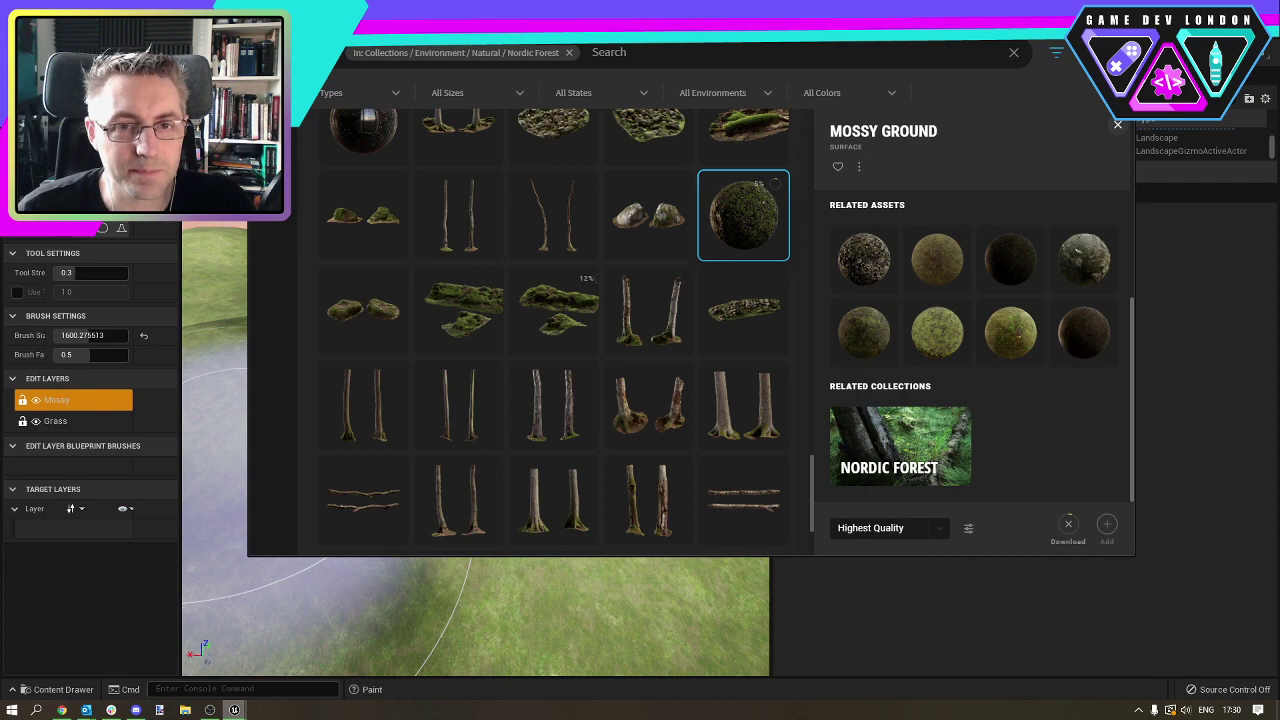
# Return to the Unreal Editor and open the Megascans > 3D_Assets > Mossy_Rock_Face_tlesfb1fa folder in a Content Browser window.
pyautogui.moveTo(789, 23); pyautogui.dragTo(895, 102)
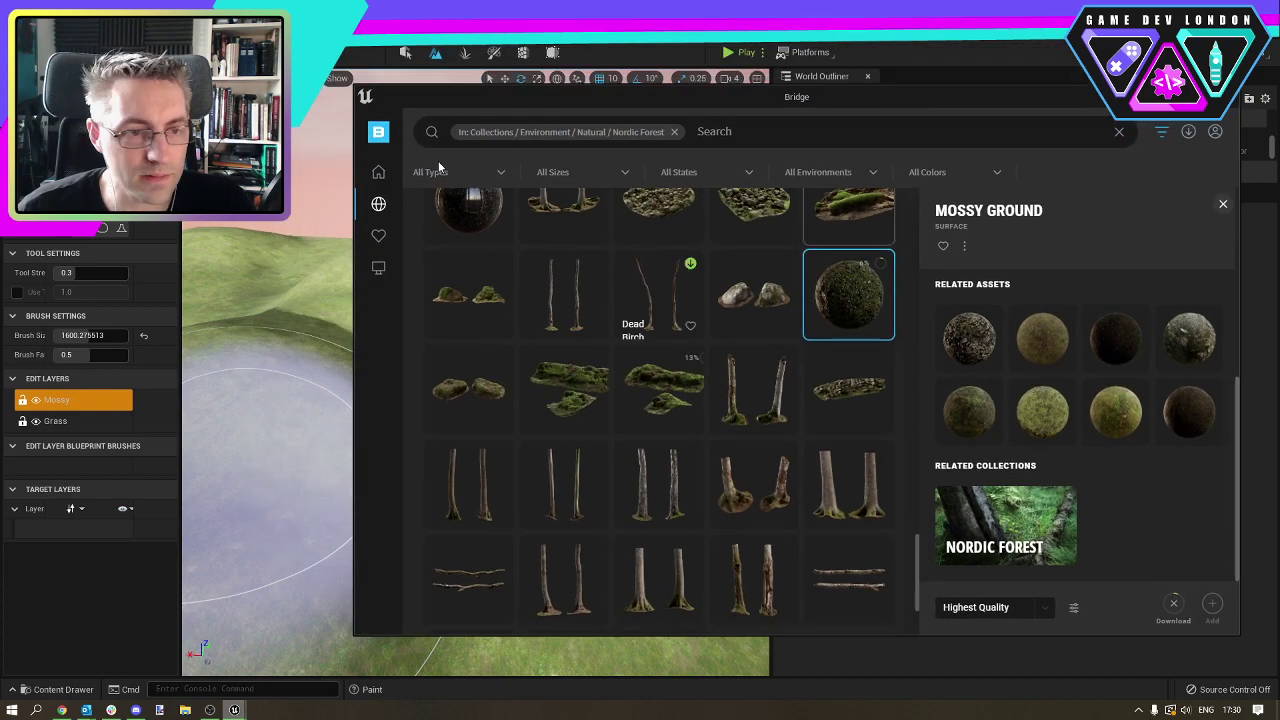
pyautogui.click(338, 57)
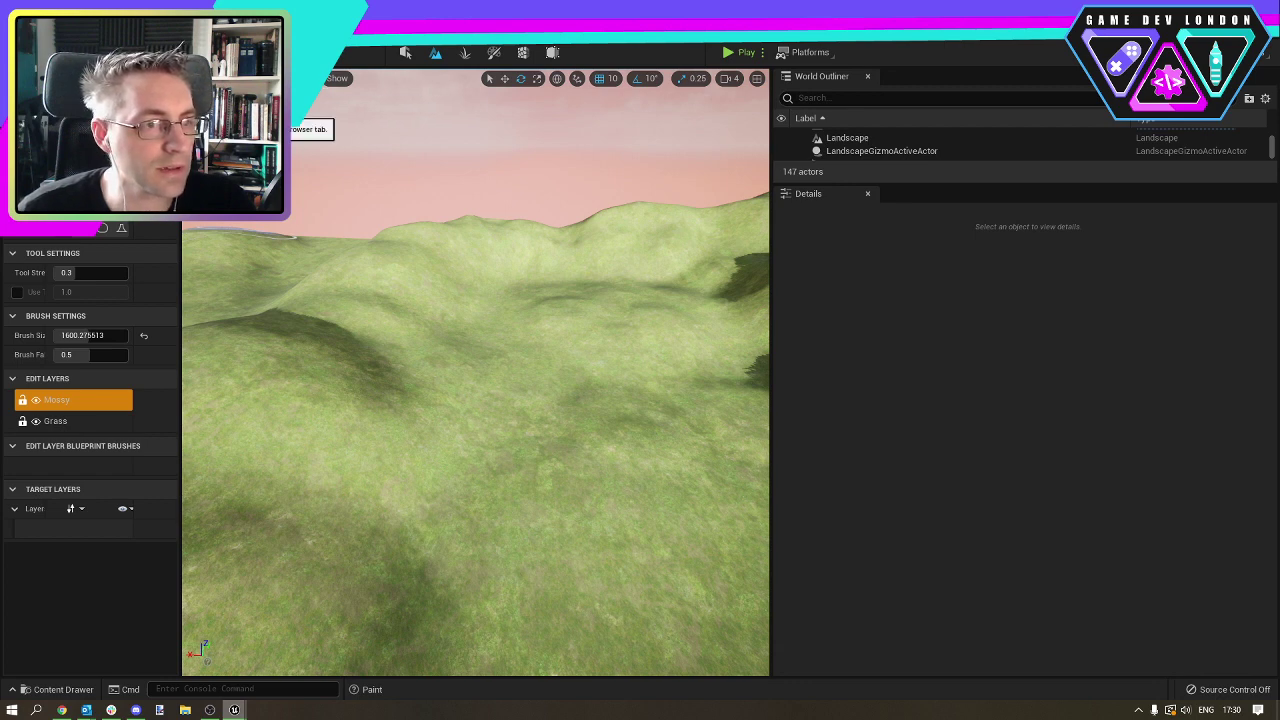
pyautogui.click(212, 110)
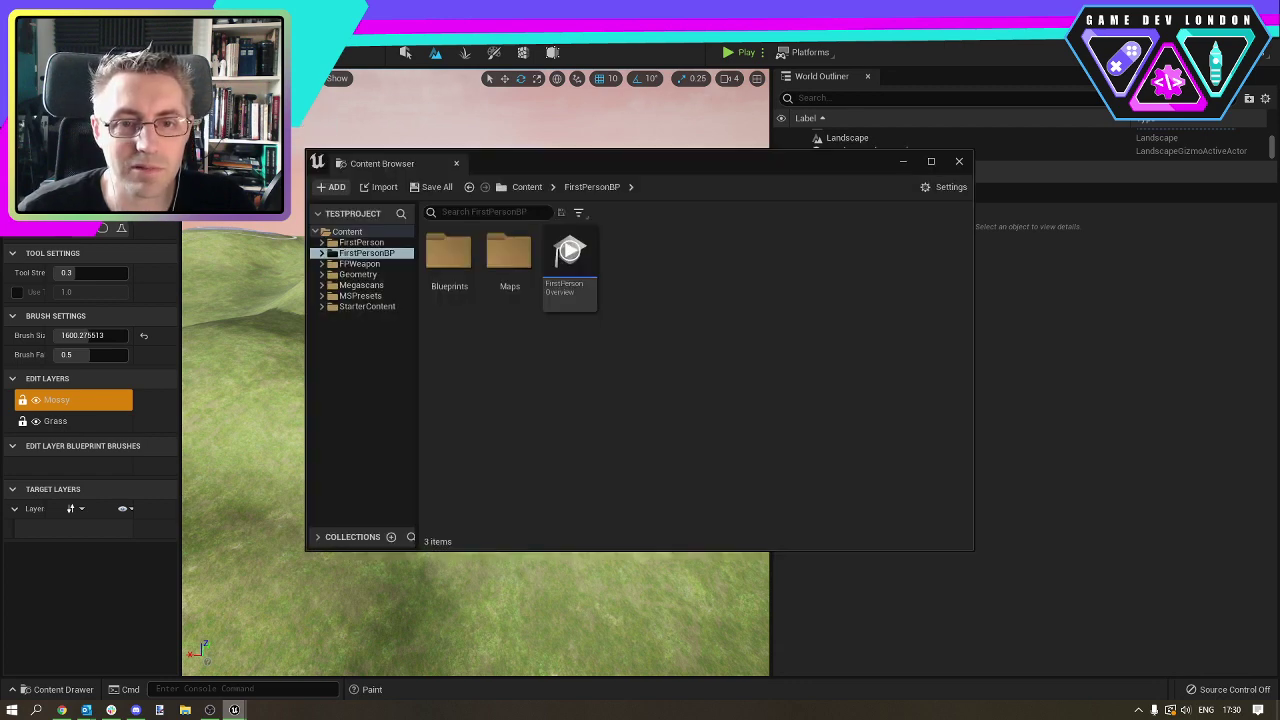
pyautogui.click(360, 285)
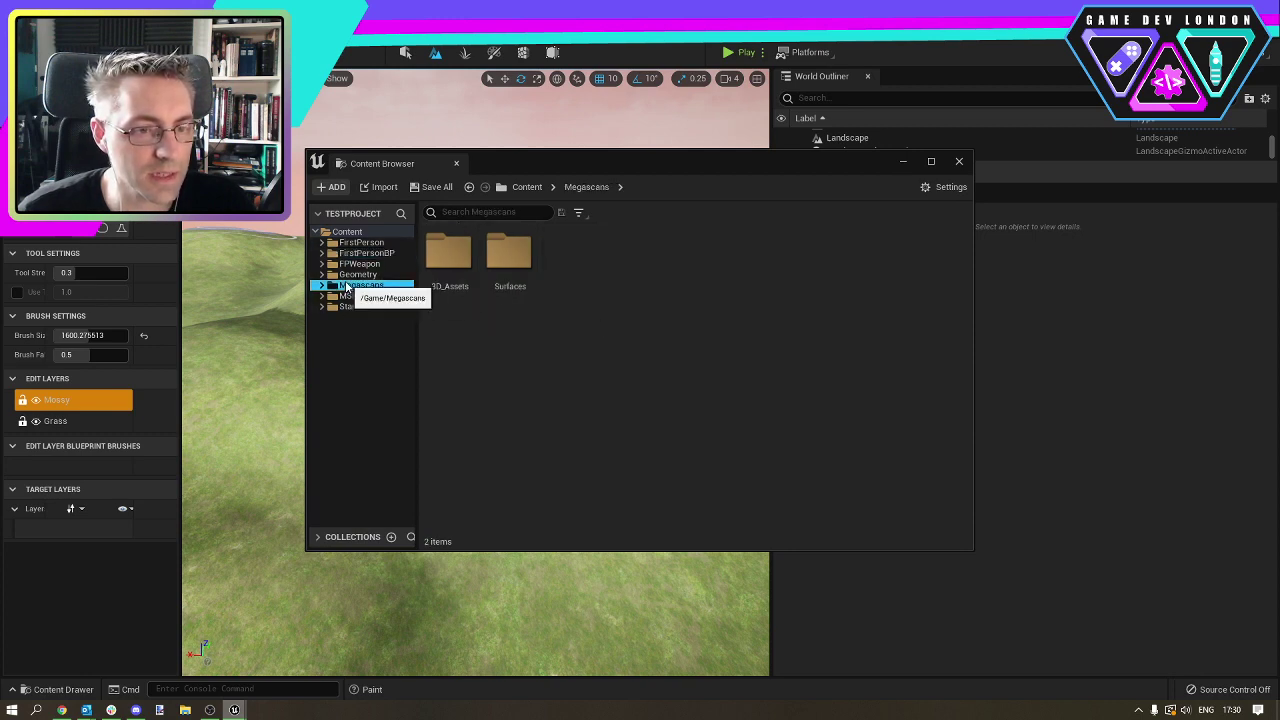
pyautogui.doubleClick(449, 255)
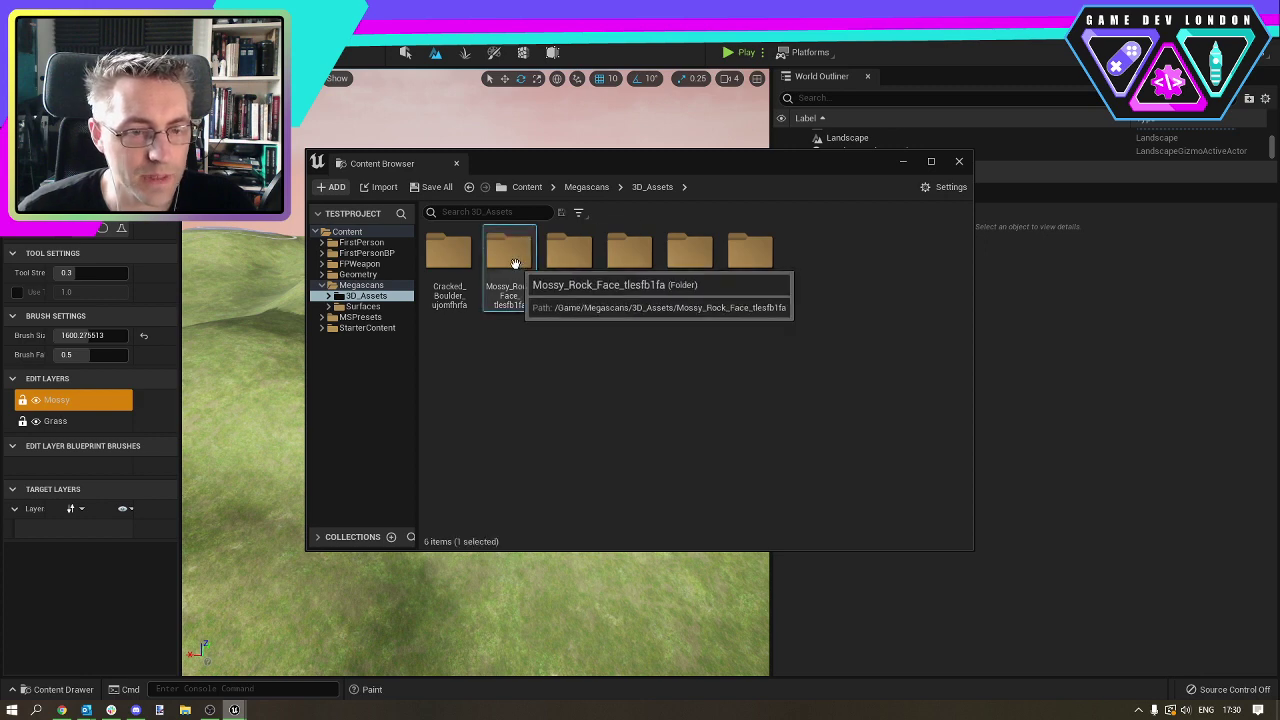
pyautogui.doubleClick(512, 258)
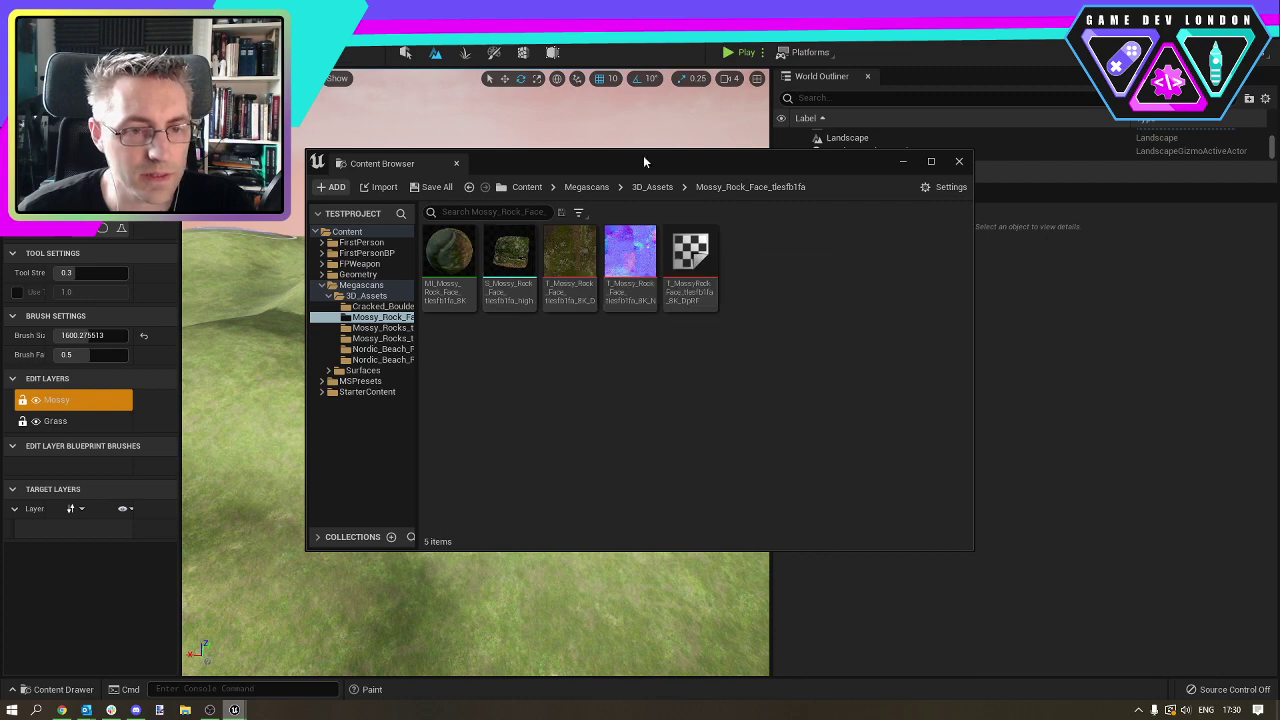
# Place the S_Mossy_Rock_Face_tlesfb1fa_high mesh on the open grass of the landscape and bring it into close view.
pyautogui.moveTo(651, 160); pyautogui.dragTo(1279, 135)
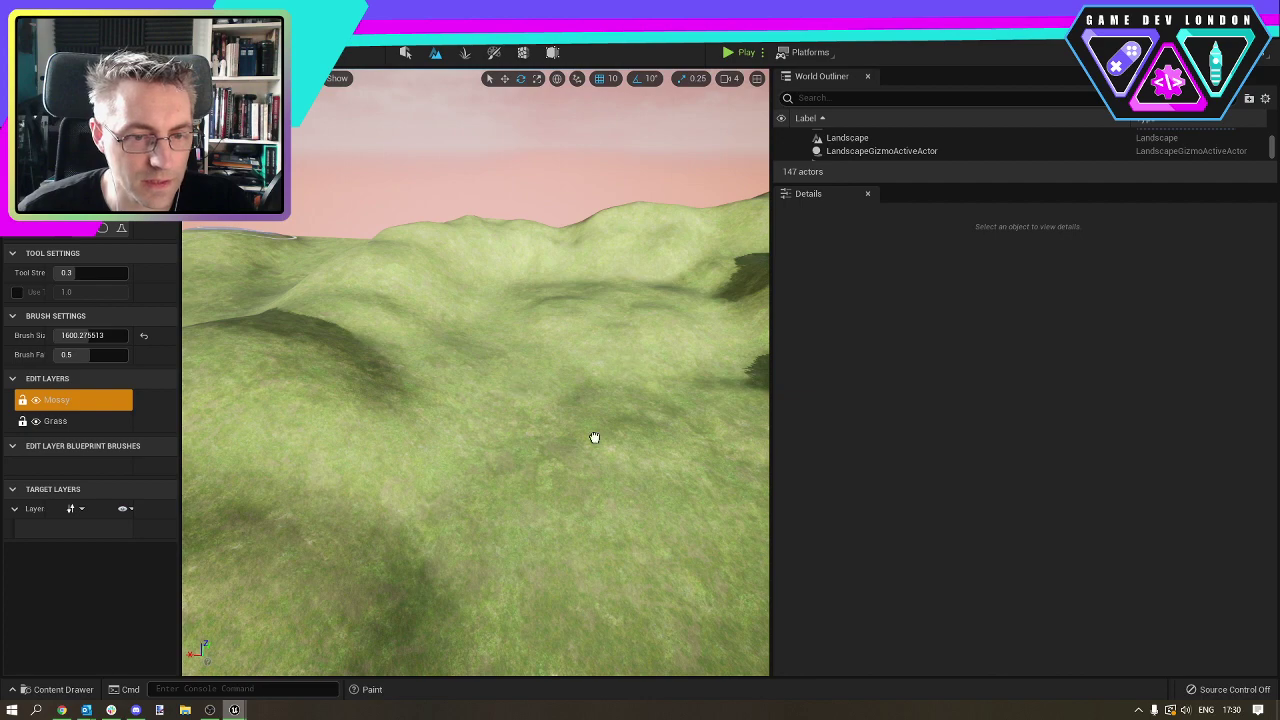
pyautogui.scroll(3, 645, 450)
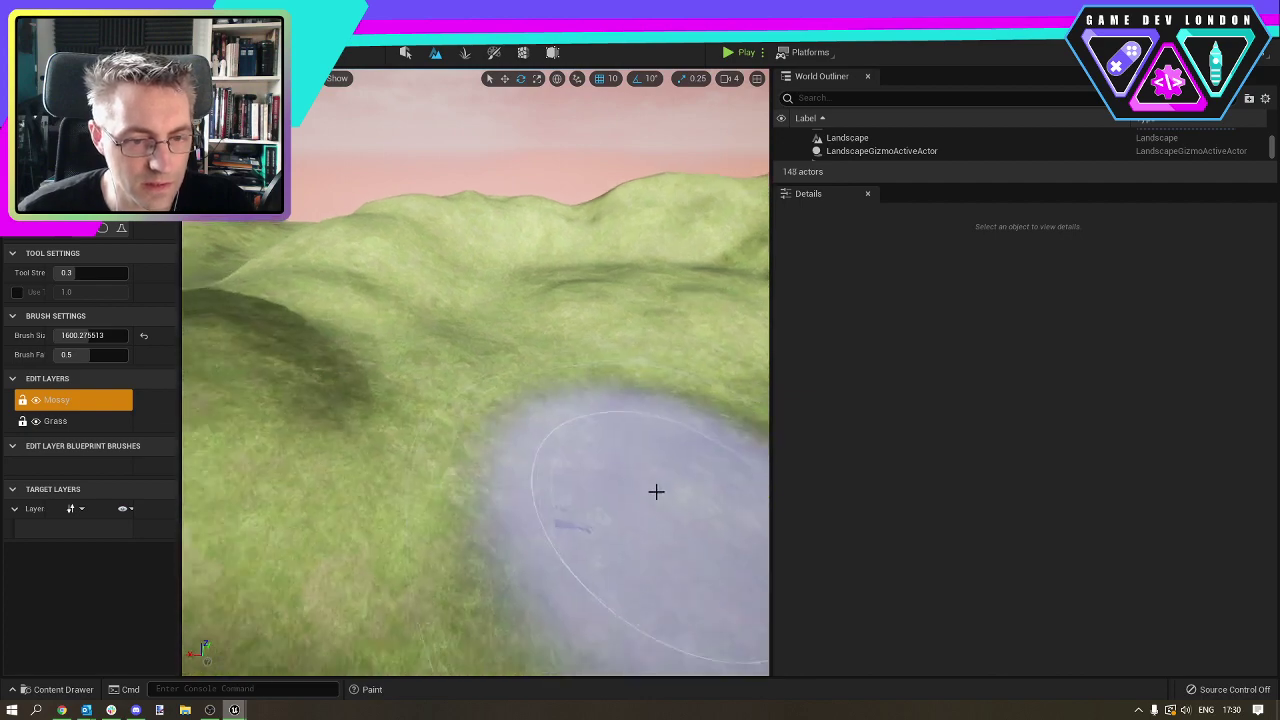
pyautogui.moveTo(656, 491)
pyautogui.mouseDown()
pyautogui.moveTo(637, 643)
pyautogui.moveTo(700, 623)
pyautogui.moveTo(610, 540)
pyautogui.mouseUp()
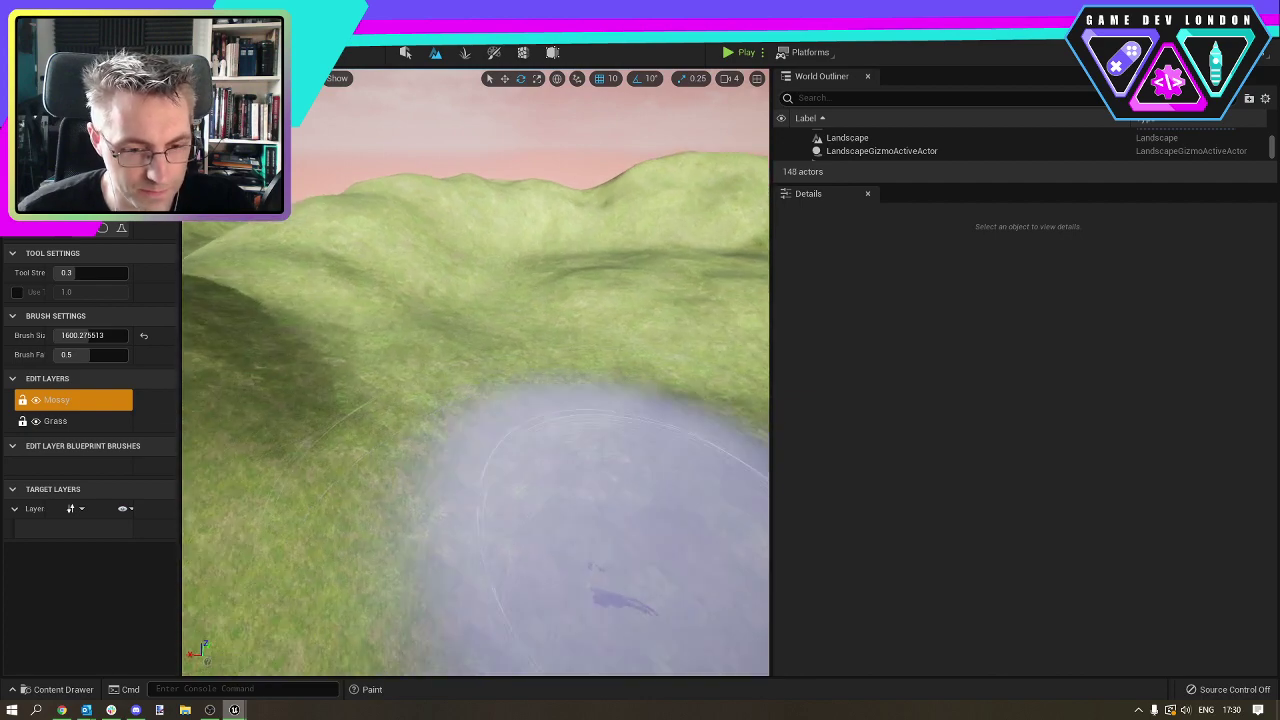
pyautogui.moveTo(630, 560)
pyautogui.mouseDown(button='right')
pyautogui.moveTo(645, 555)
pyautogui.moveTo(710, 640)
pyautogui.moveTo(750, 630)
pyautogui.moveTo(745, 650)
pyautogui.moveTo(660, 450)
pyautogui.moveTo(680, 500)
pyautogui.moveTo(610, 455)
pyautogui.moveTo(470, 410)
pyautogui.moveTo(340, 418)
pyautogui.moveTo(485, 450)
pyautogui.moveTo(468, 441)
pyautogui.mouseUp(button='right')
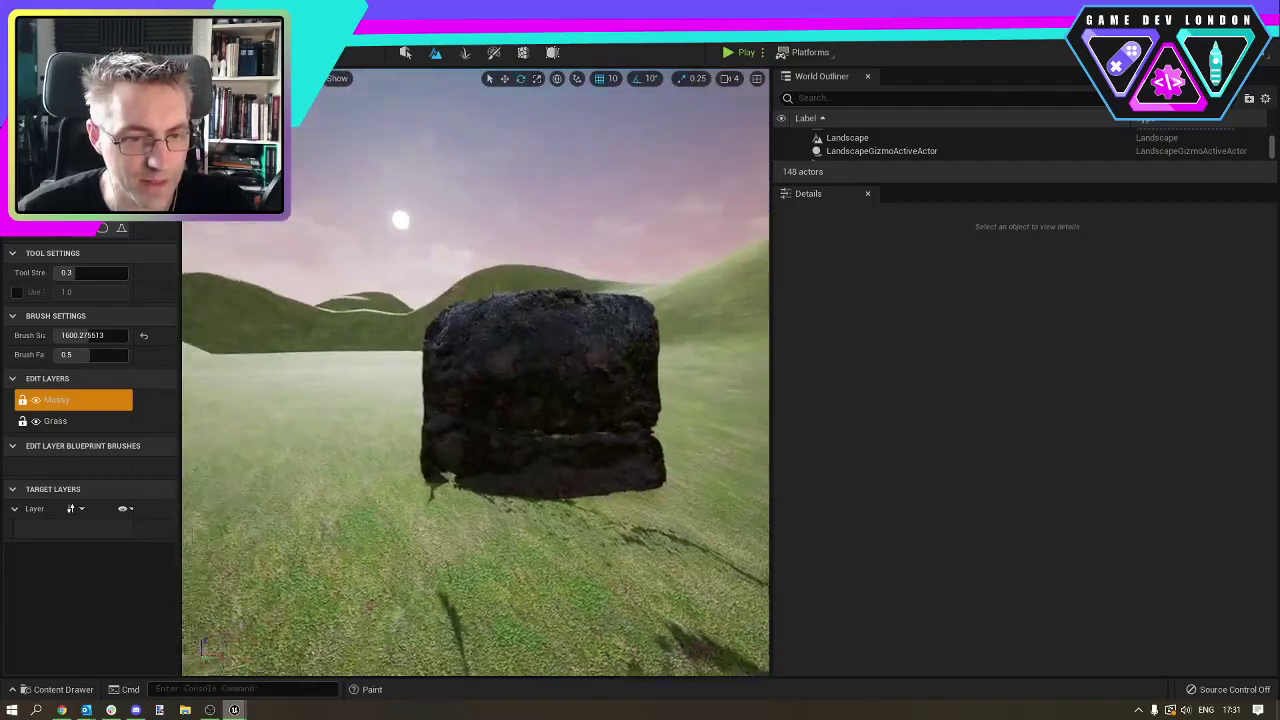
pyautogui.moveTo(622, 472); pyautogui.dragTo(600, 470, button='right')
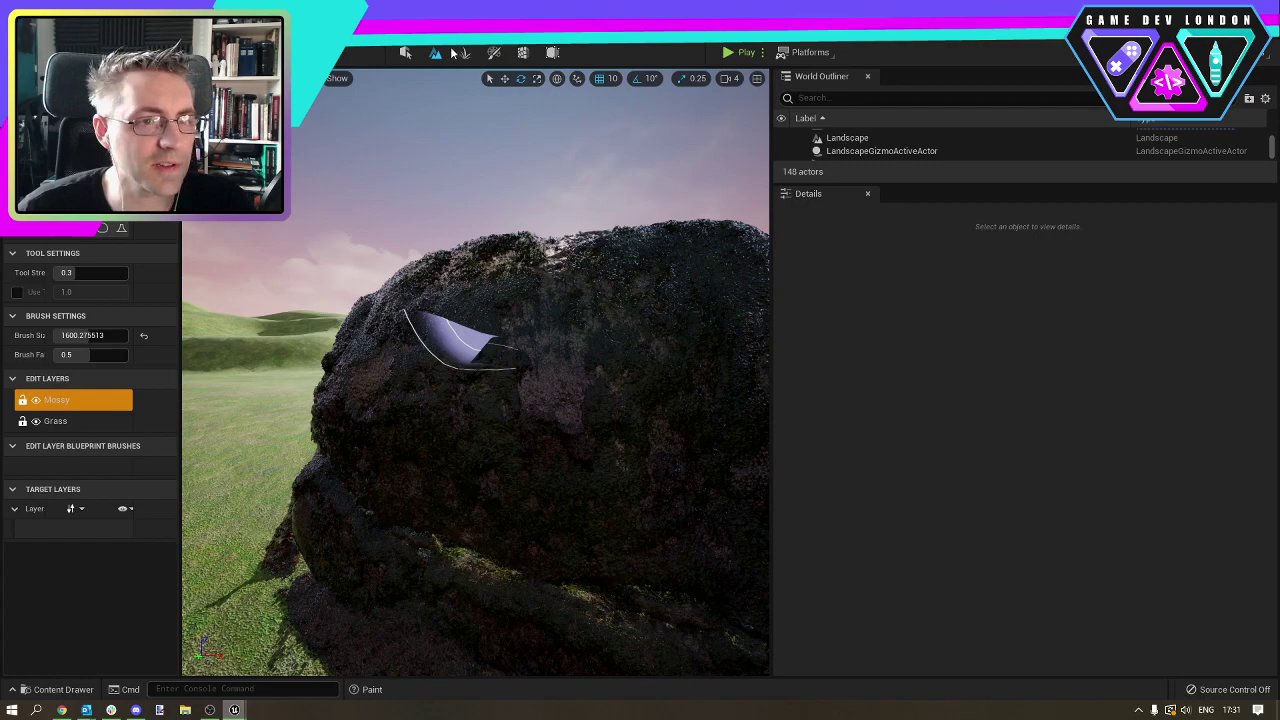
# Leave landscape editing for Selection mode and rotate the placed mossy rock face about 120° around its vertical axis.
pyautogui.click(405, 52)
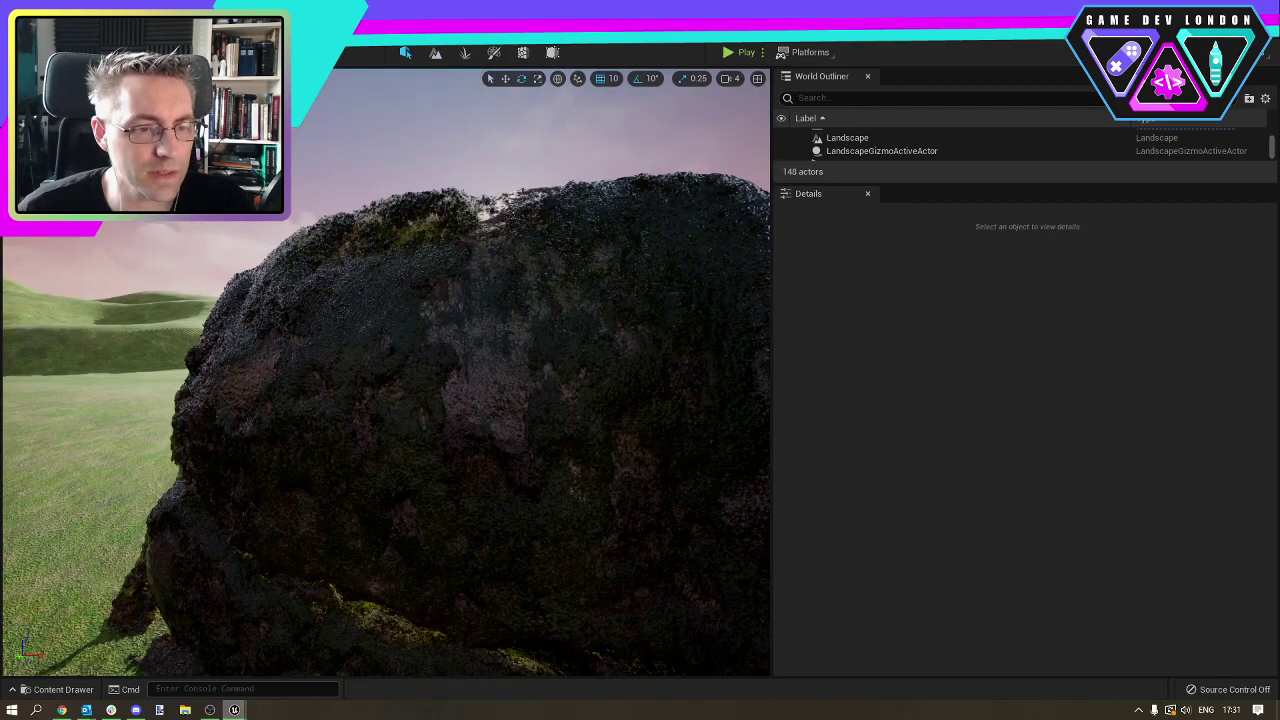
pyautogui.click(450, 400)
pyautogui.moveTo(450, 400); pyautogui.dragTo(400, 400, button='right')
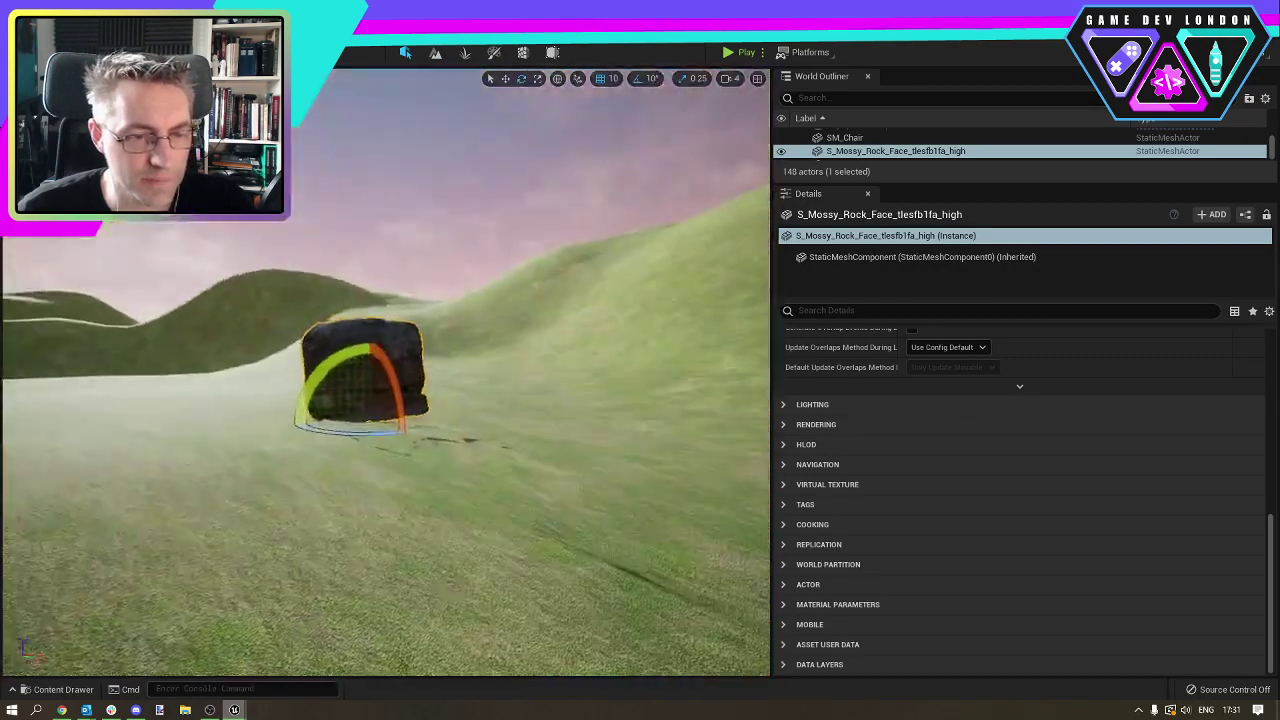
pyautogui.press('f')
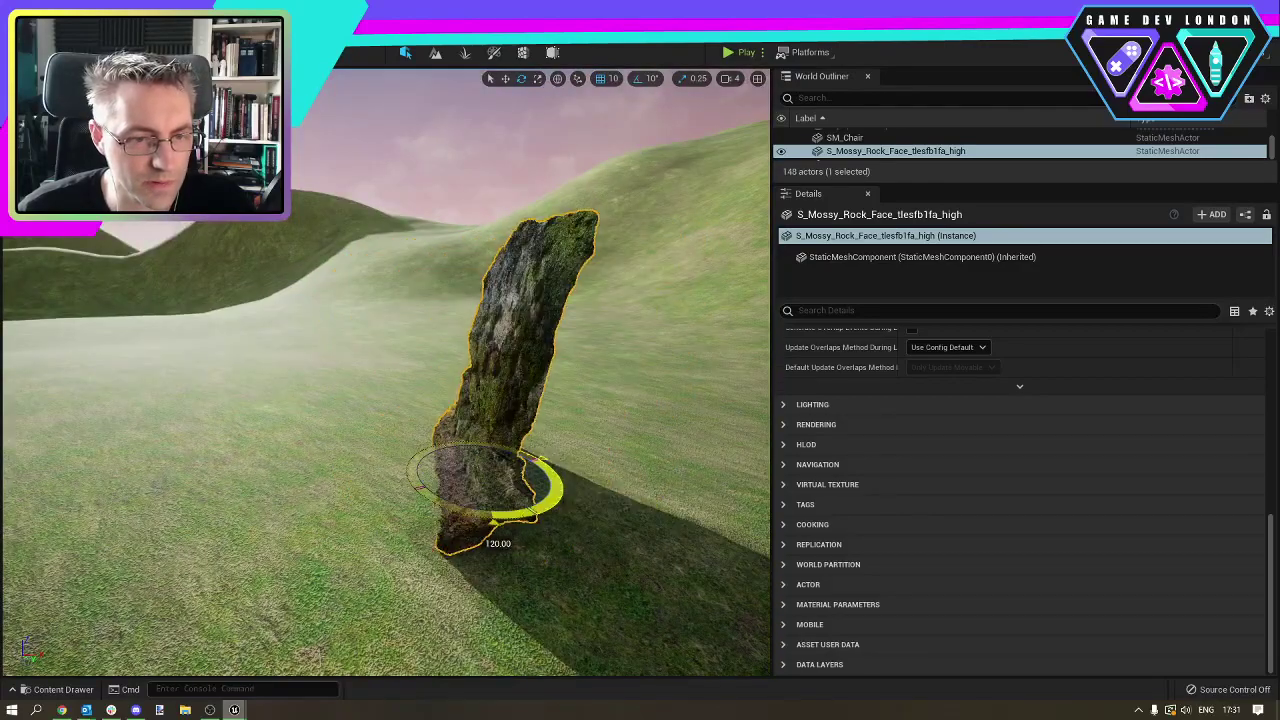
pyautogui.moveTo(400, 400); pyautogui.dragTo(470, 345, button='right')
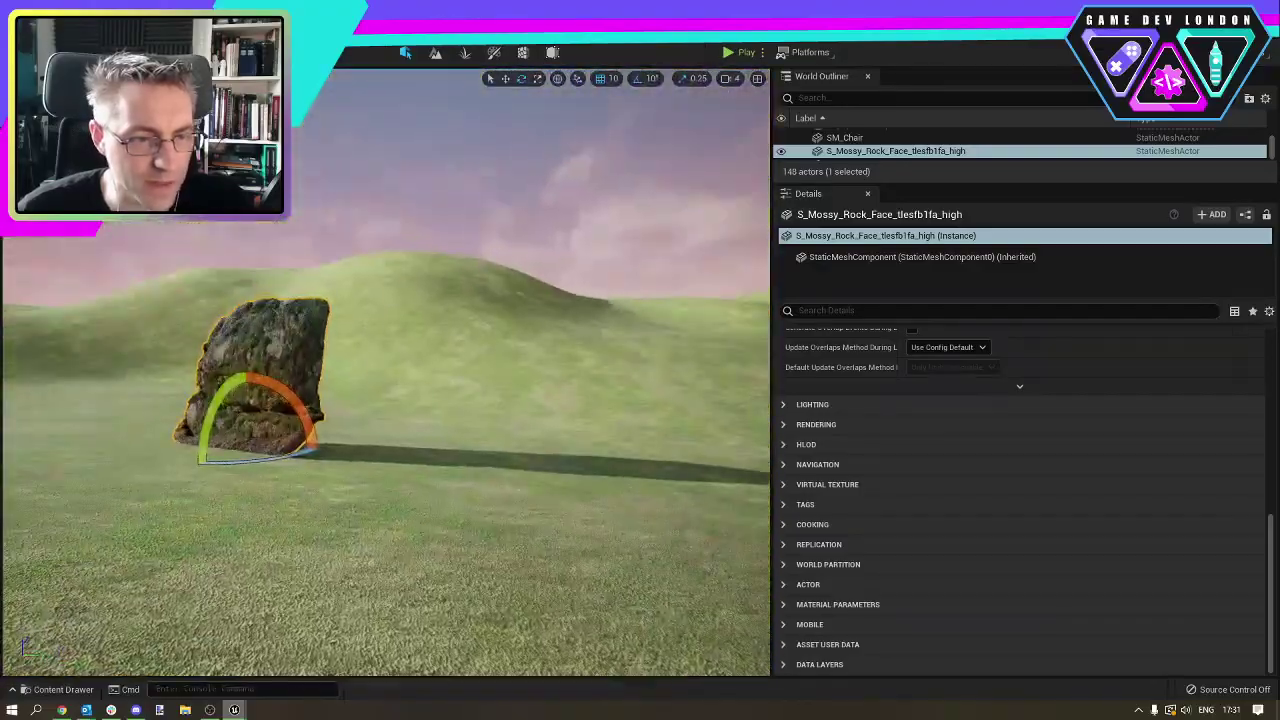
pyautogui.moveTo(420, 449); pyautogui.dragTo(505, 505, button='right')
pyautogui.scroll(2, 420, 423)
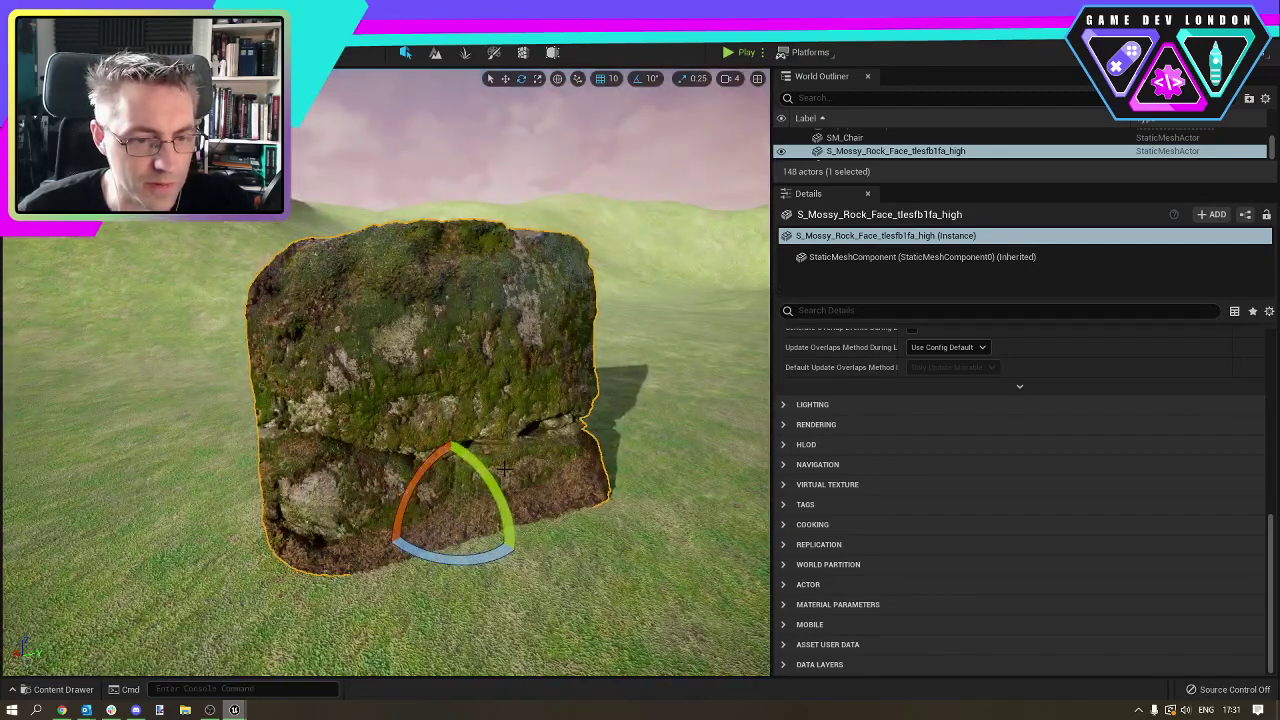
pyautogui.moveTo(557, 487); pyautogui.dragTo(610, 487, button='right')
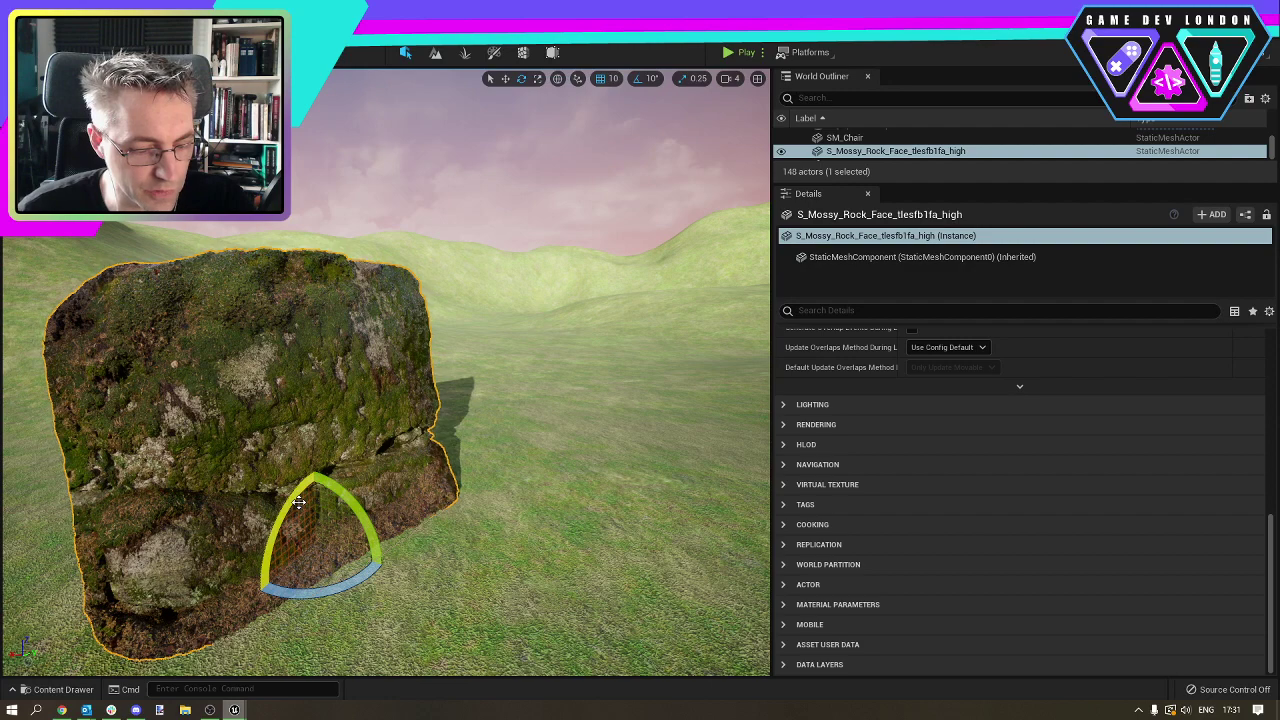
# Duplicate the mossy rock face, set the copy on the grass beside the original, and lower it onto the ground.
pyautogui.rightClick(311, 428)
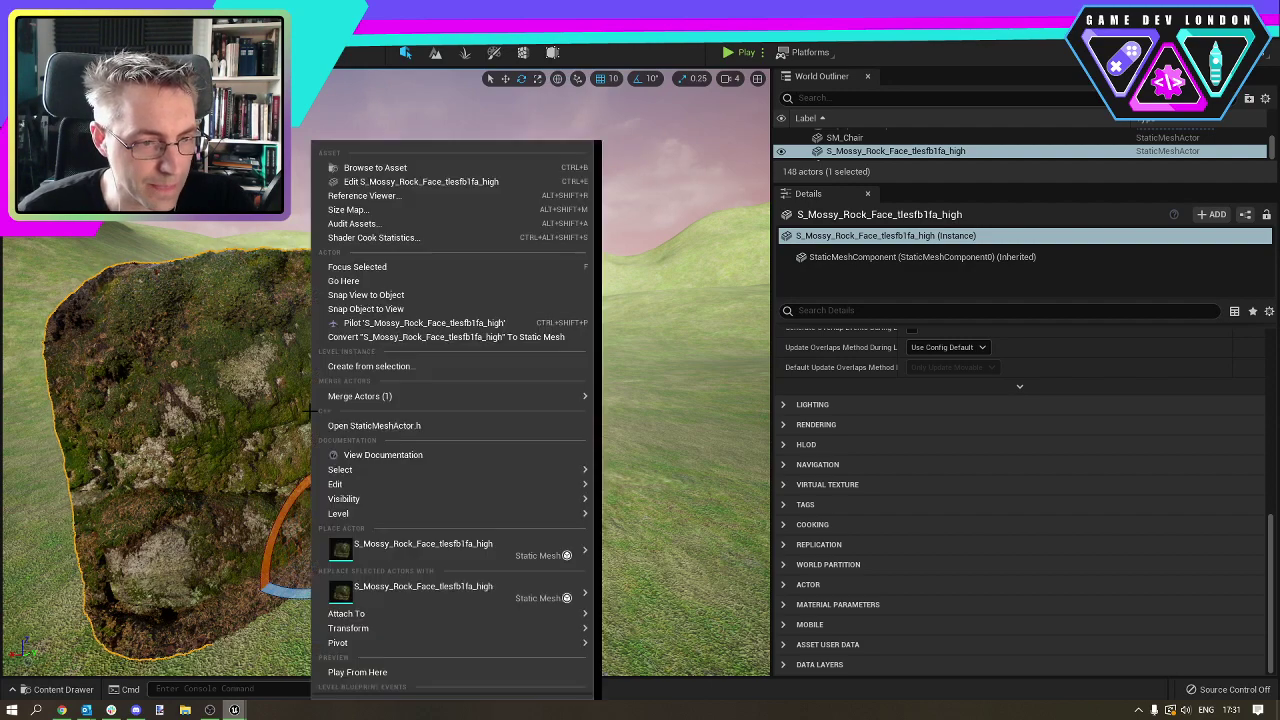
pyautogui.click(221, 392)
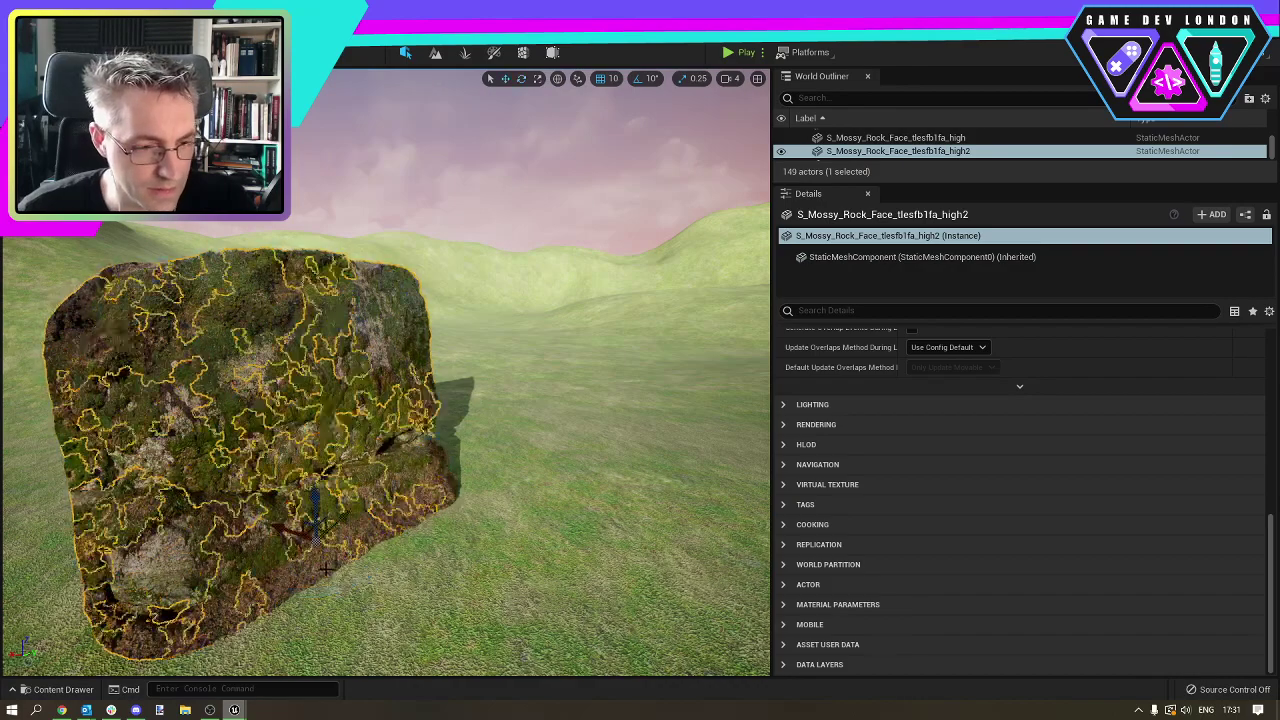
pyautogui.moveTo(326, 568); pyautogui.dragTo(646, 496)
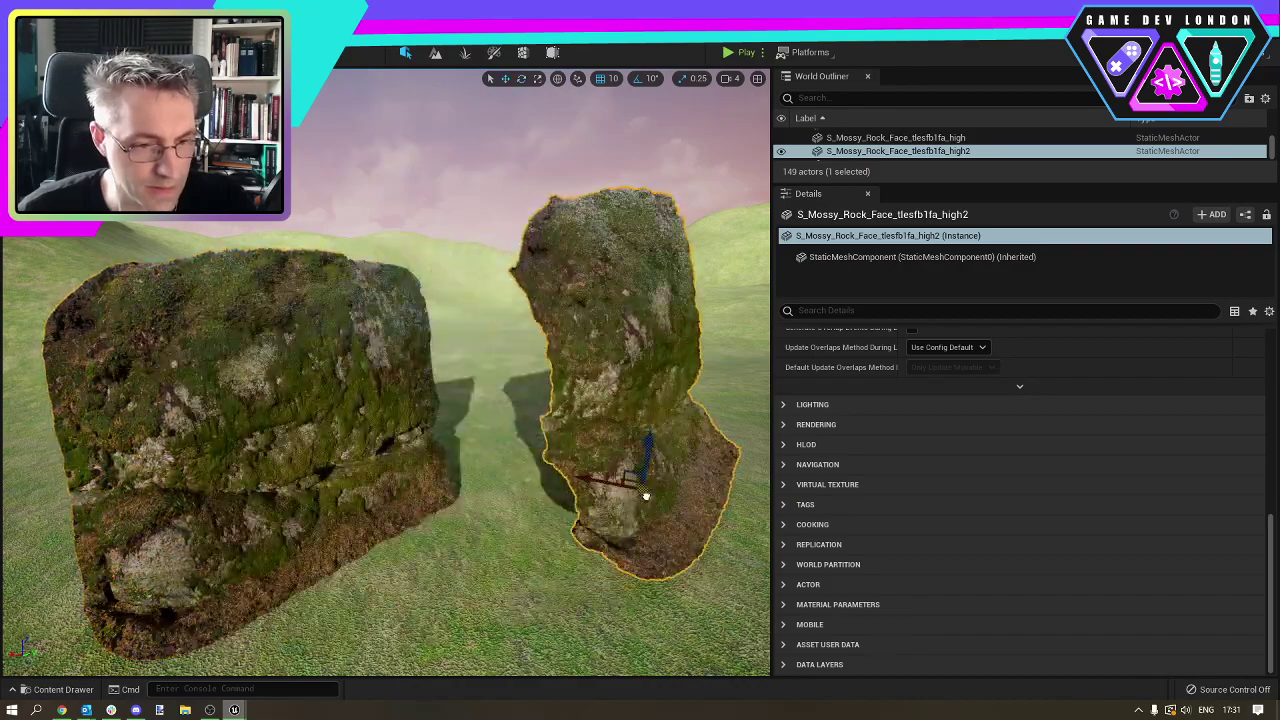
pyautogui.moveTo(645, 495); pyautogui.dragTo(592, 368, button='right')
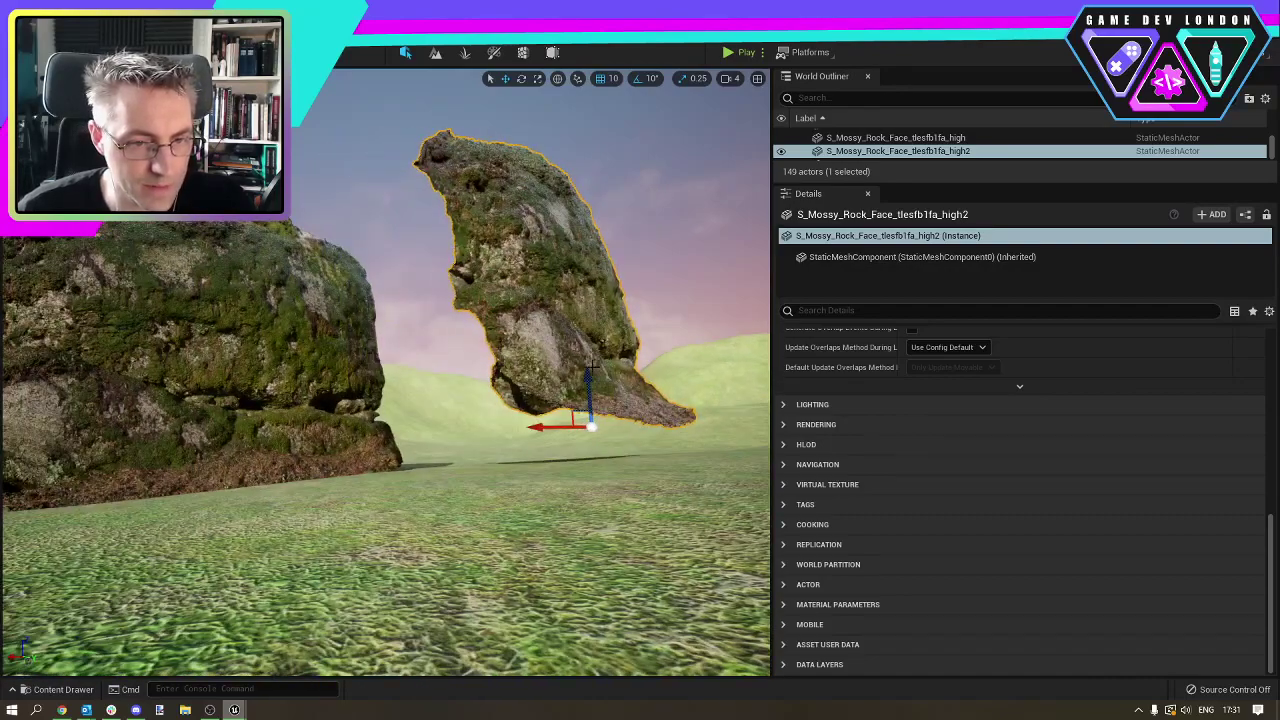
pyautogui.moveTo(589, 385); pyautogui.dragTo(596, 418)
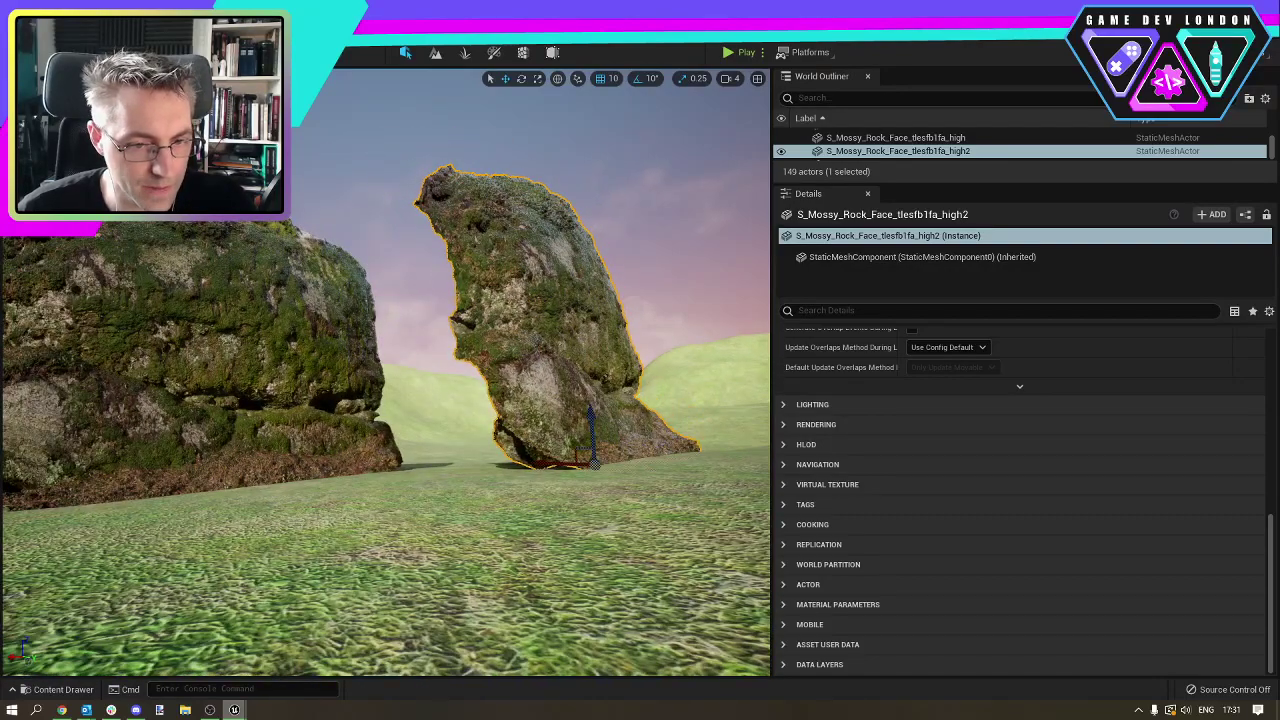
# Rotate the duplicated rock face around its vertical axis until it stands nearly edge-on beside the original.
pyautogui.moveTo(440, 463); pyautogui.dragTo(452, 470, button='right')
pyautogui.press('e')
pyautogui.moveTo(540, 459); pyautogui.dragTo(612, 458)
pyautogui.moveTo(625, 309); pyautogui.dragTo(618, 390, button='right')
pyautogui.press('f')
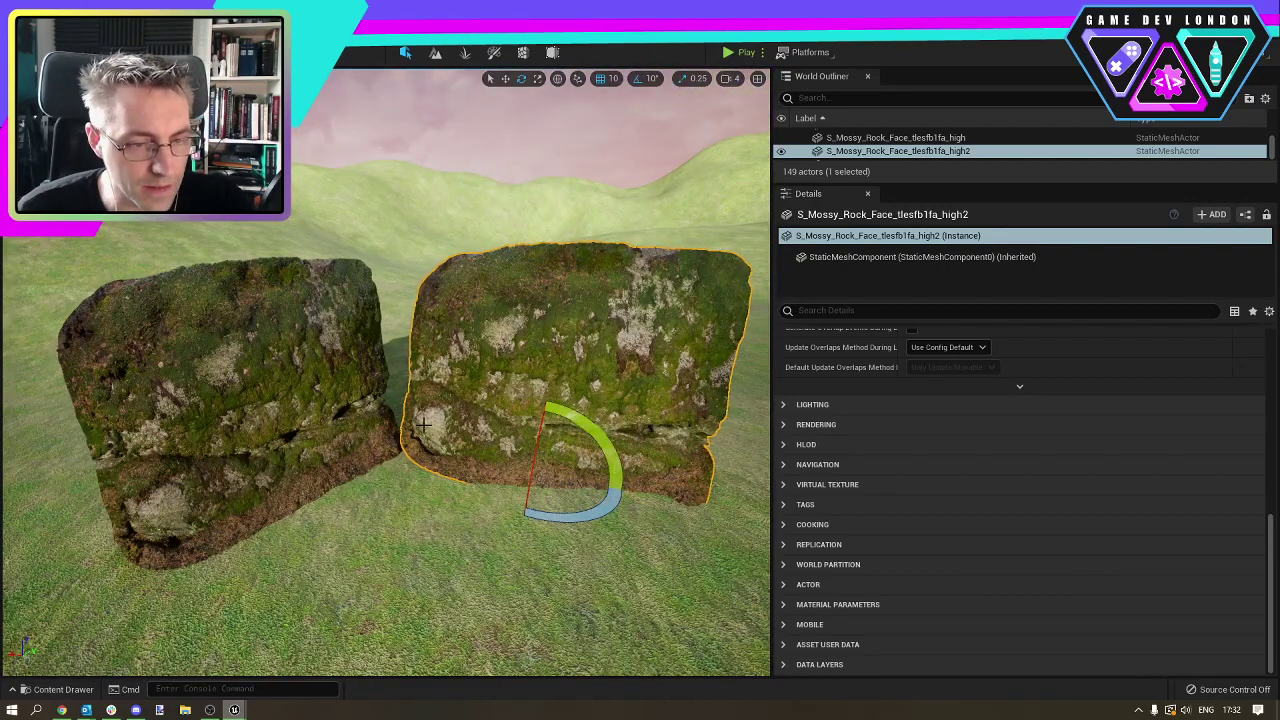
pyautogui.moveTo(540, 410); pyautogui.dragTo(600, 430, button='right')
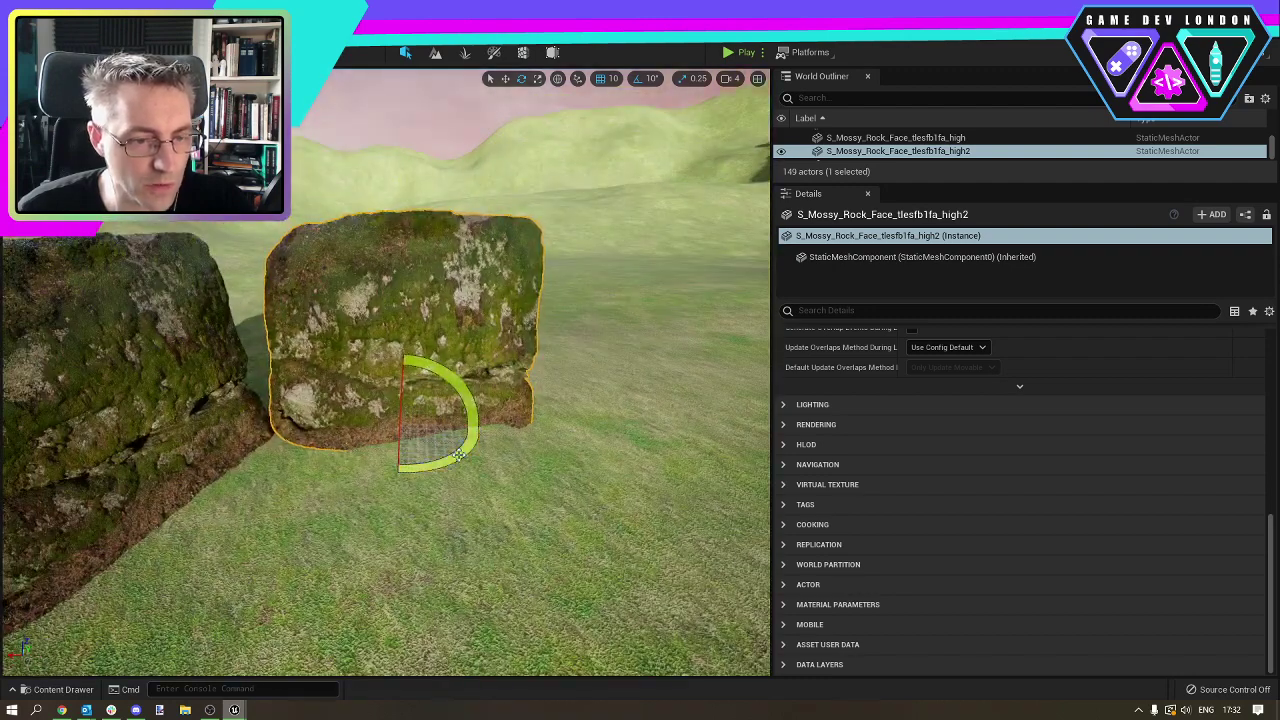
pyautogui.moveTo(450, 462); pyautogui.dragTo(405, 466)
pyautogui.moveTo(345, 415)
pyautogui.mouseDown()
pyautogui.moveTo(325, 420)
pyautogui.moveTo(345, 428)
pyautogui.mouseUp()
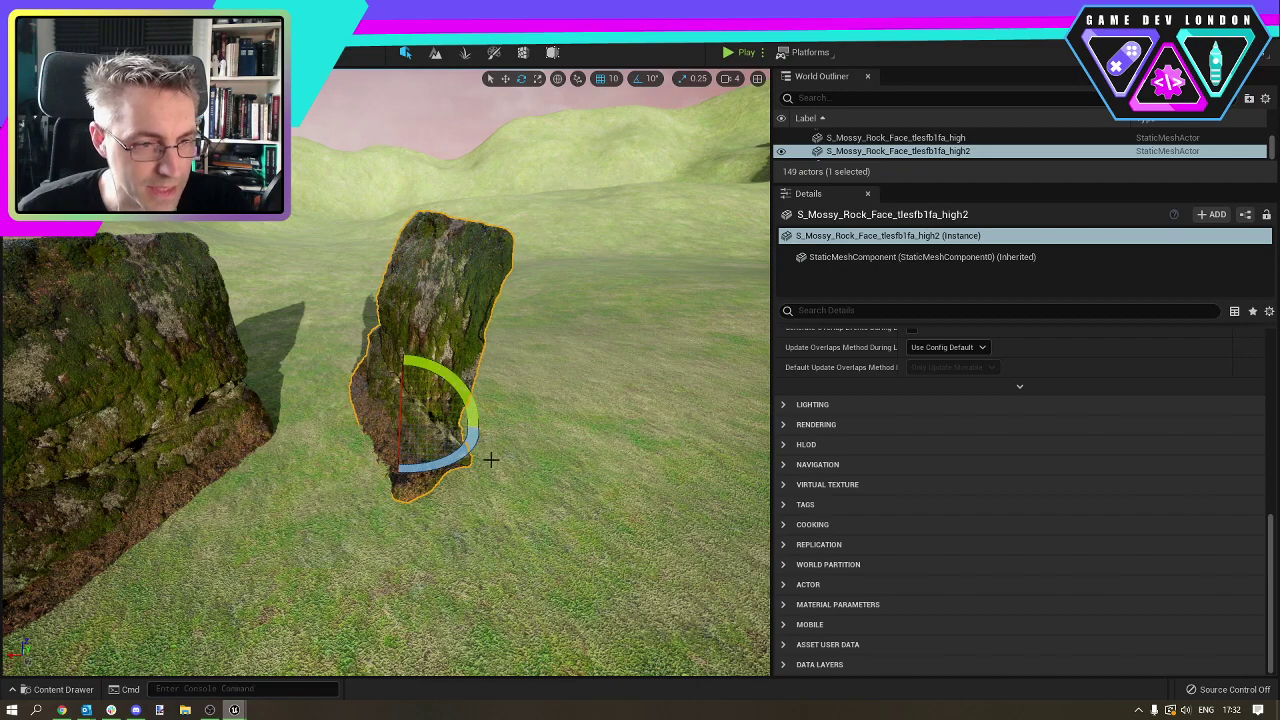
# Move the duplicated mossy rock face across the grass to an open spot away from the original.
pyautogui.press('q')
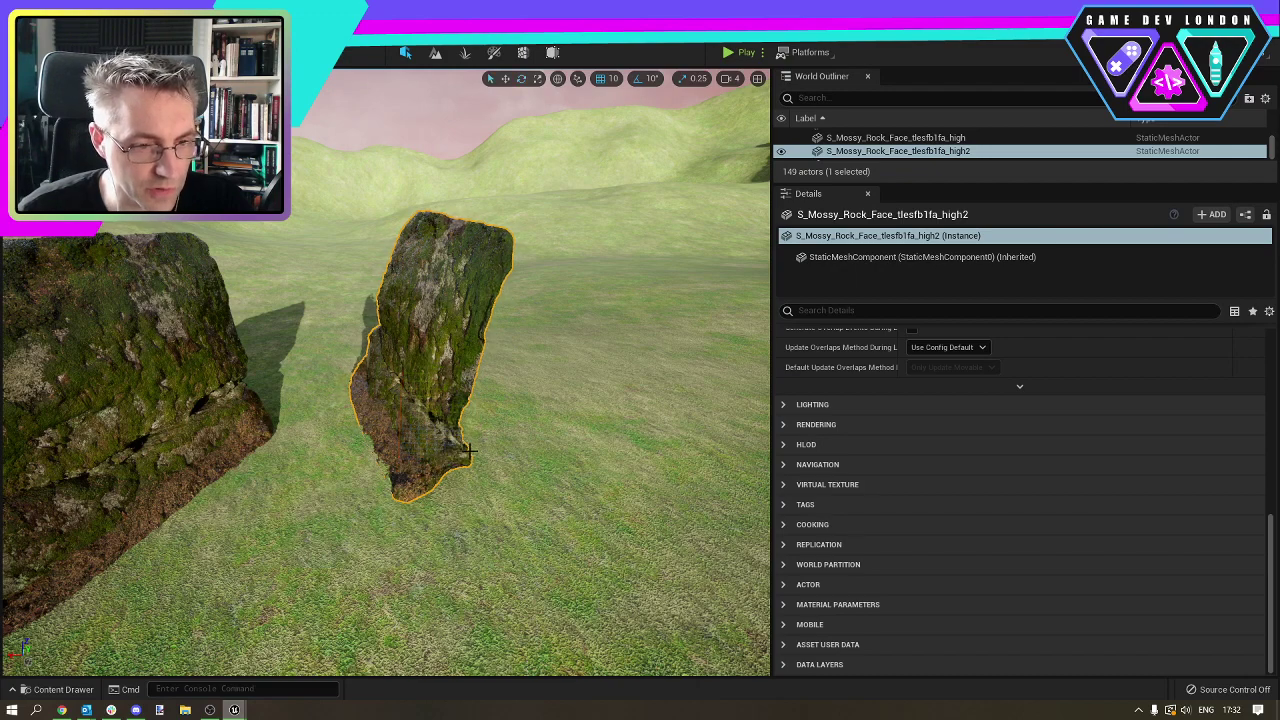
pyautogui.press('w')
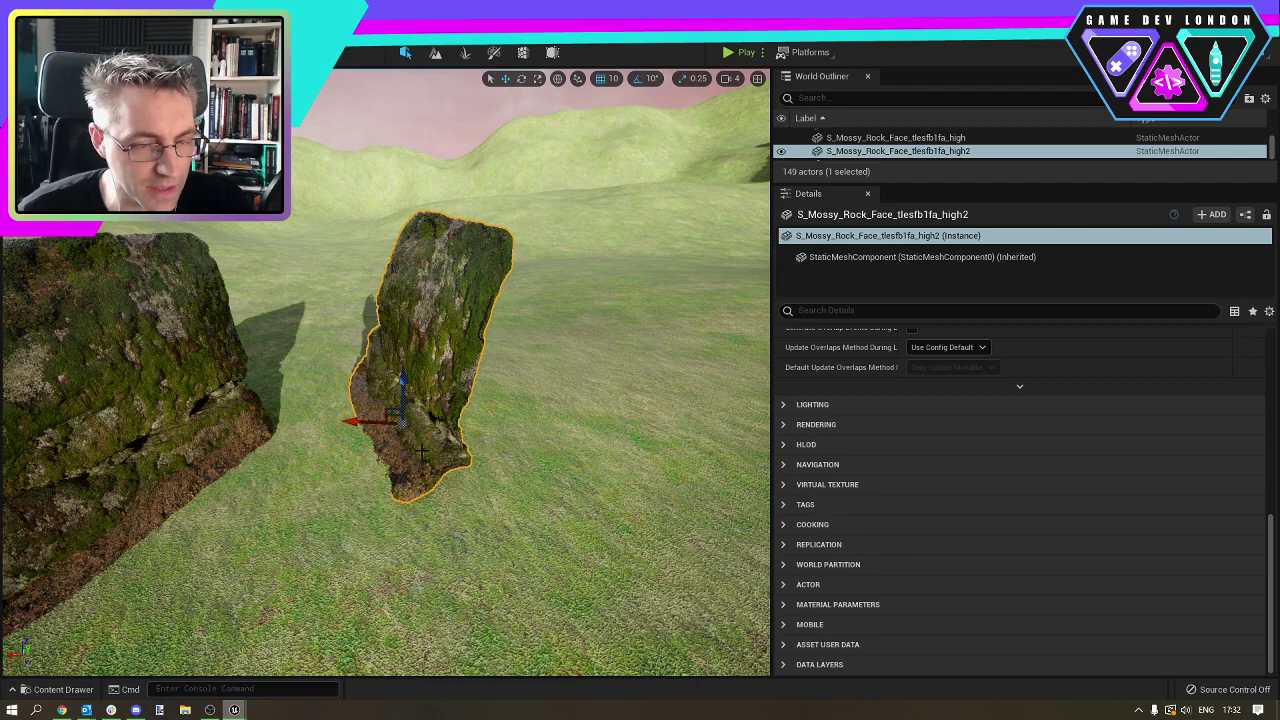
pyautogui.moveTo(352, 426); pyautogui.dragTo(755, 437)
pyautogui.press('f')
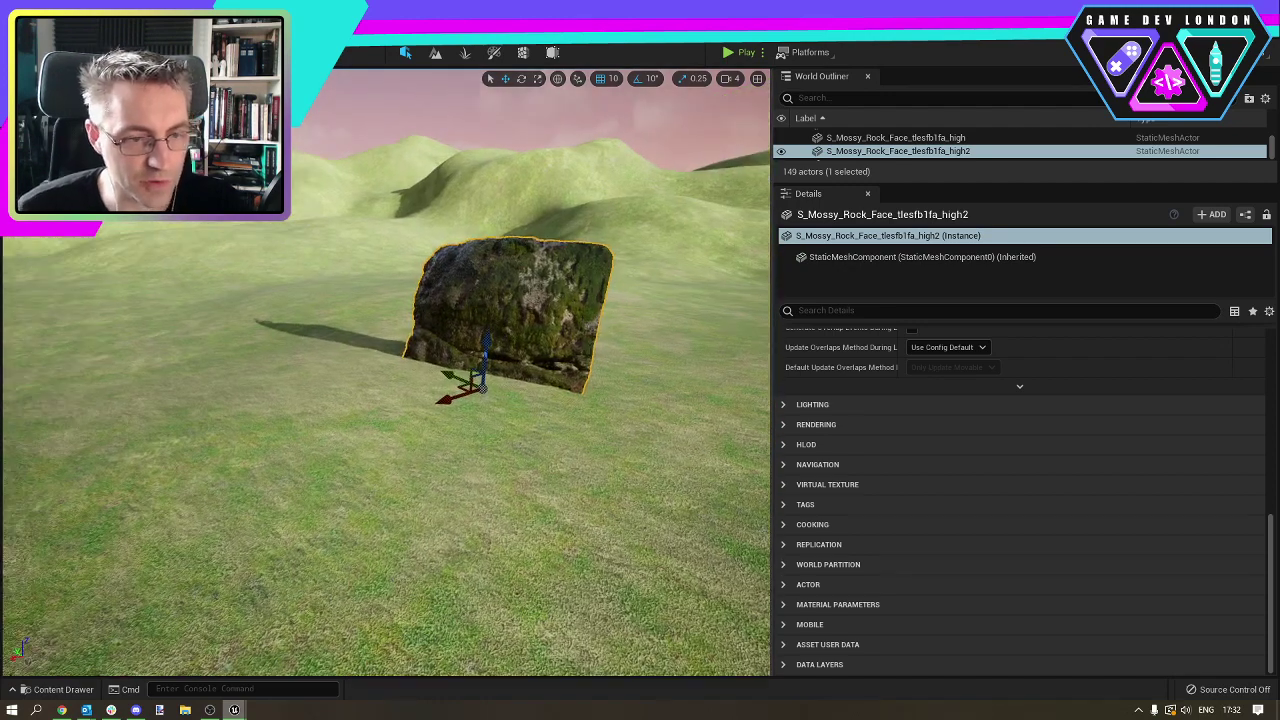
pyautogui.moveTo(447, 378); pyautogui.dragTo(350, 318)
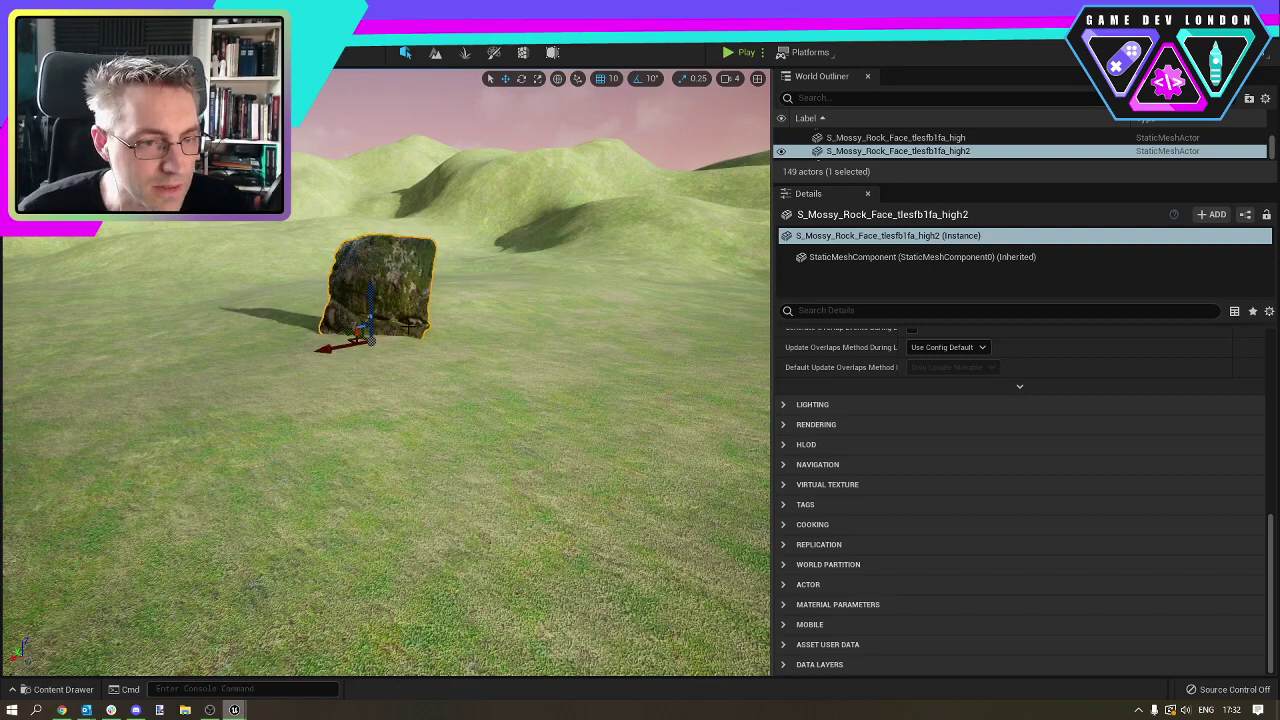
# Rotate the relocated rock face around its vertical axis so it stands at an angle, and deselect it.
pyautogui.press('e')
pyautogui.moveTo(363, 358)
pyautogui.mouseDown()
pyautogui.moveTo(340, 360)
pyautogui.moveTo(354, 362)
pyautogui.mouseUp()
pyautogui.click(354, 362)
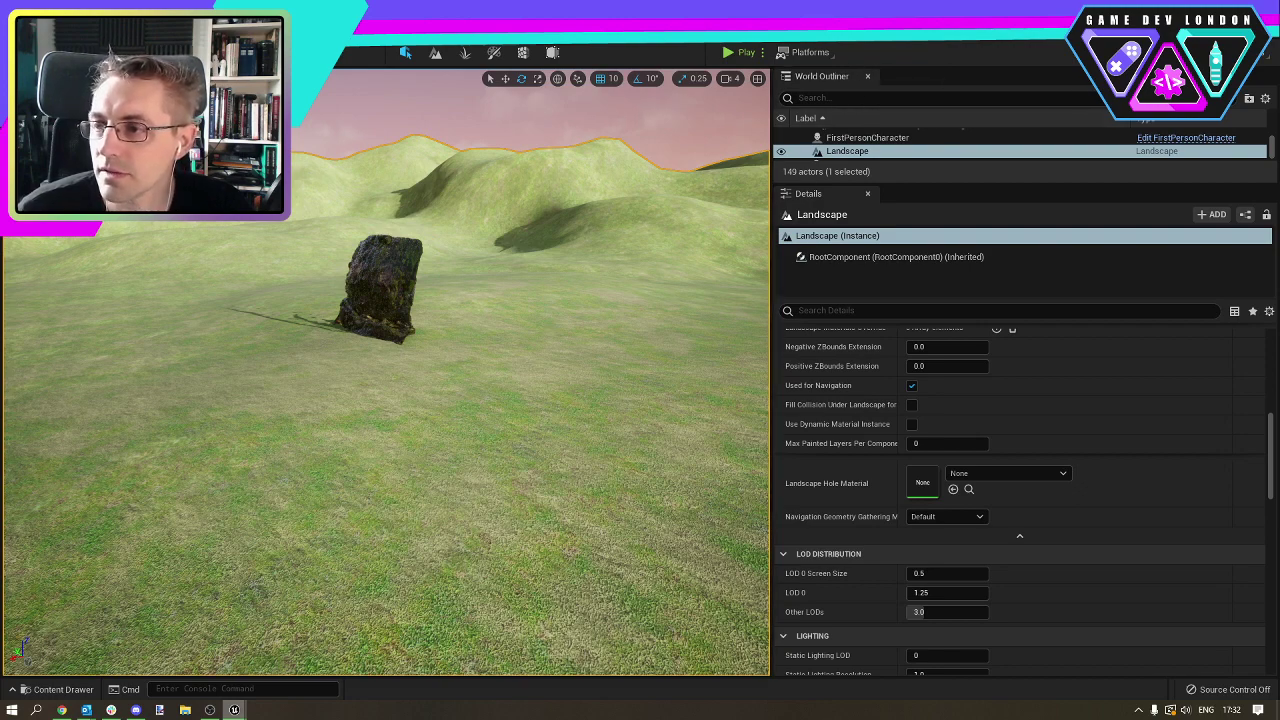
# Place the S_Mossy_Rocks_tk3vefefa_high and S_Mossy_Rocks_tletbf2fa_high meshes near each other on the grass in front of the rock face.
pyautogui.moveTo(1279, 403); pyautogui.dragTo(277, 451)
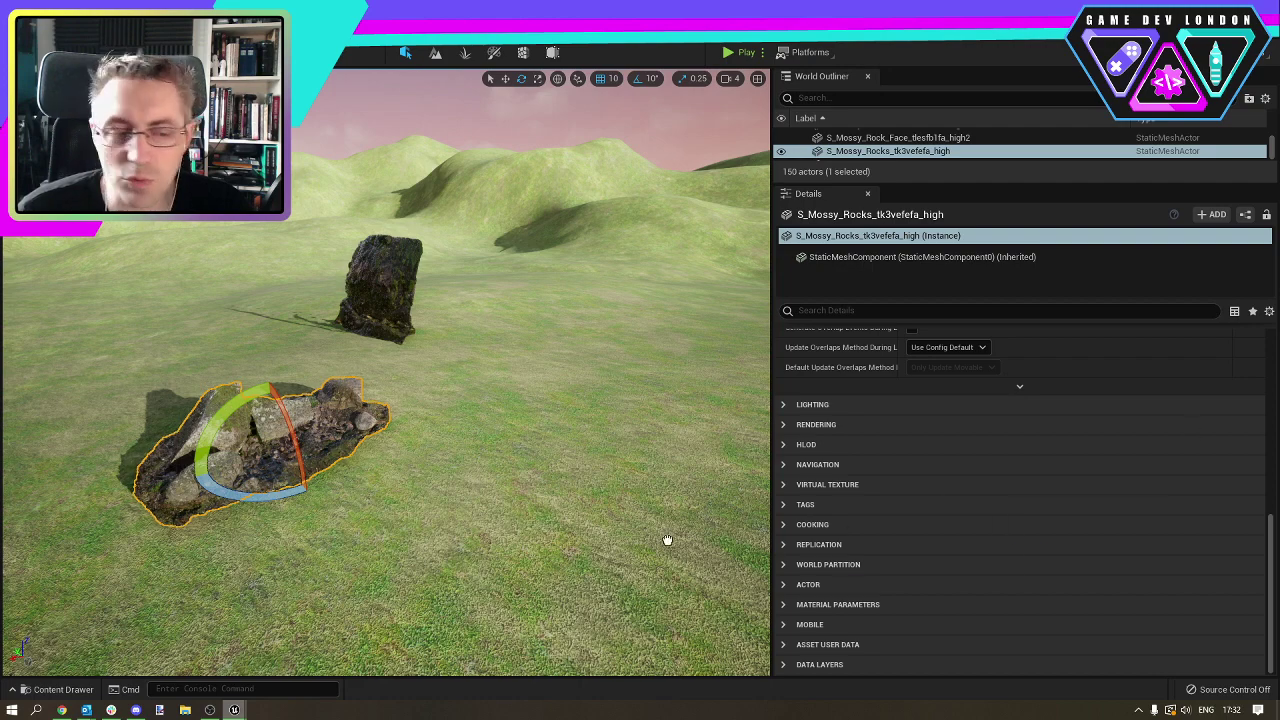
pyautogui.moveTo(666, 540); pyautogui.dragTo(507, 497)
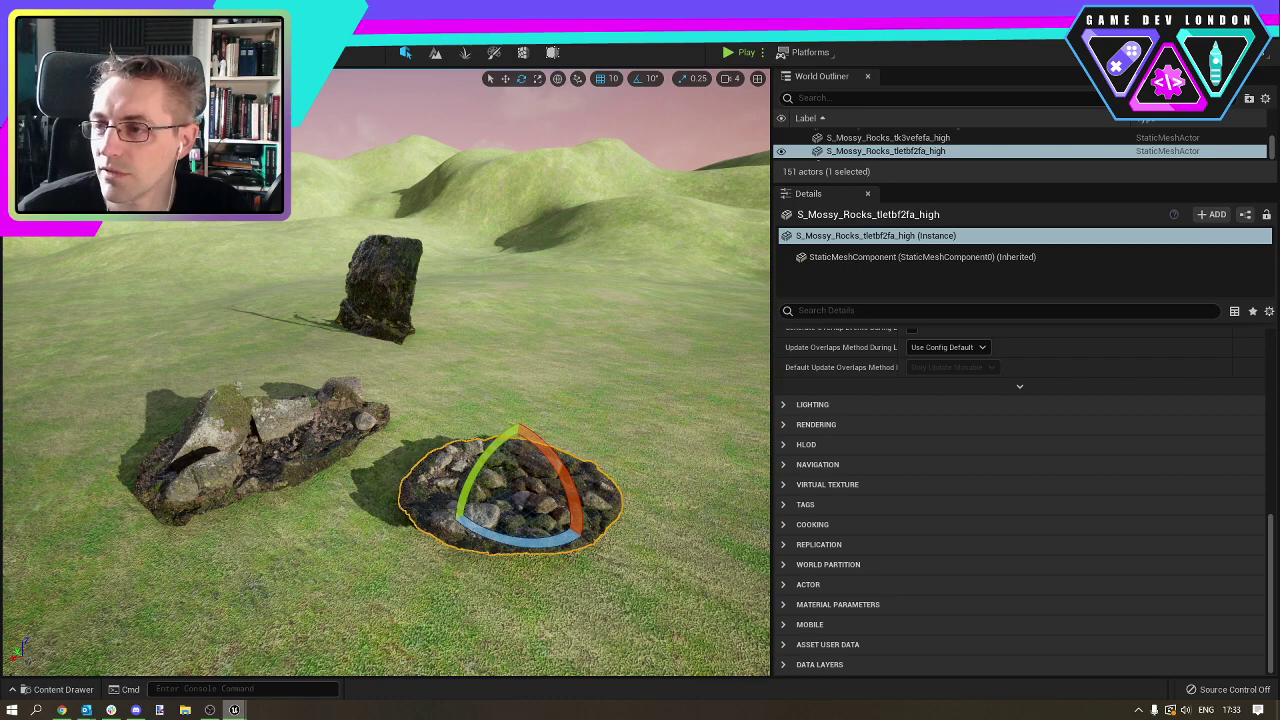
# Place an S_Cracked_Boulder_ujomfhrfa_high mesh behind the mossy rocks and scale it down uniformly.
pyautogui.moveTo(655, 370); pyautogui.dragTo(254, 285)
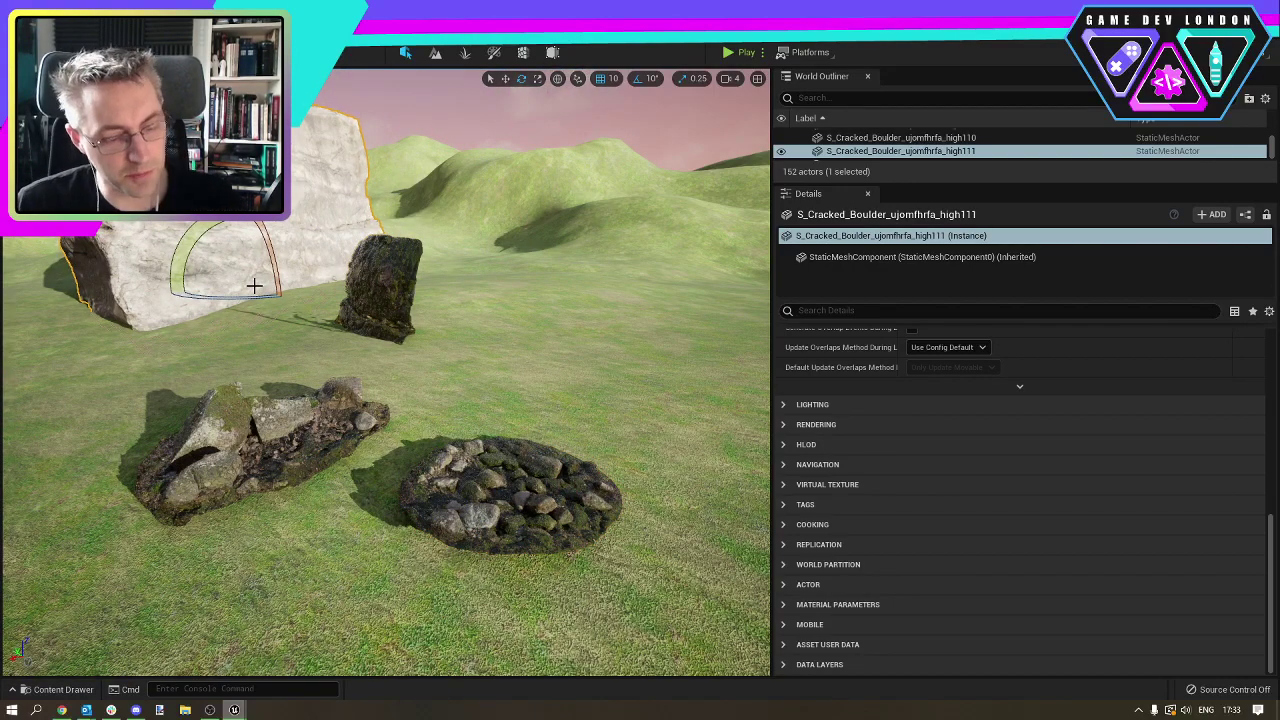
pyautogui.press('w')
pyautogui.press('e')
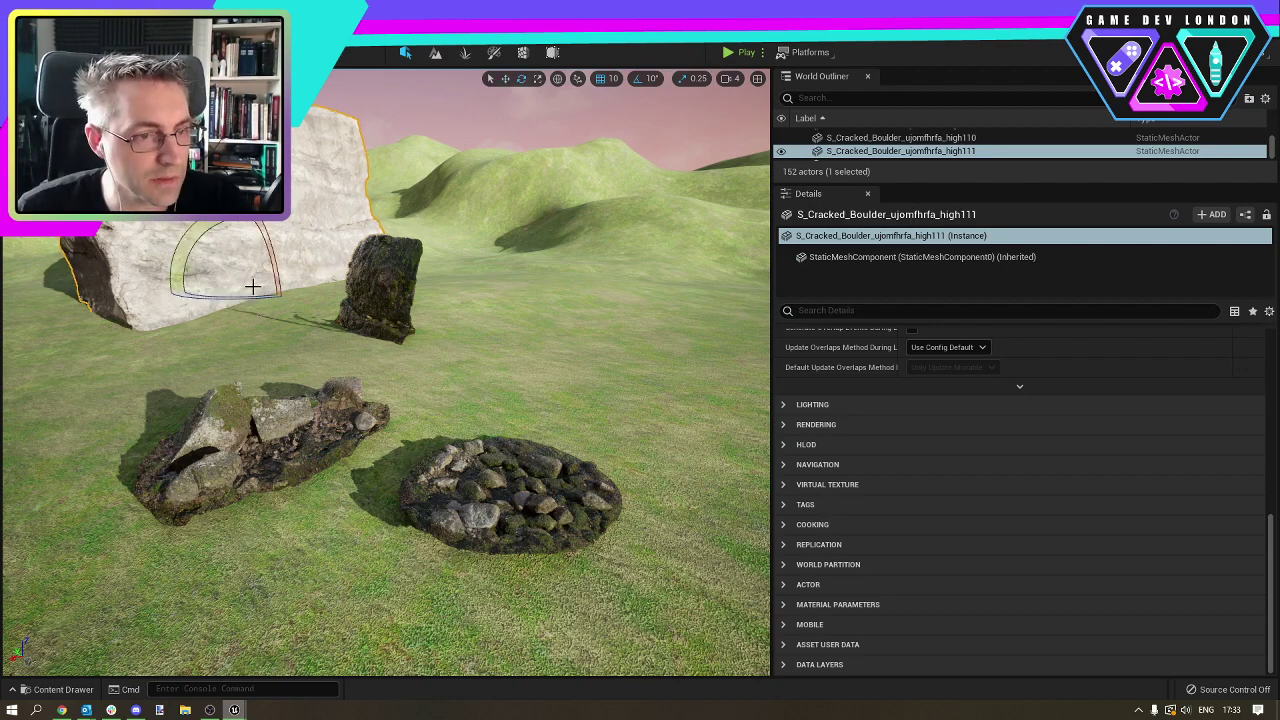
pyautogui.press('r')
pyautogui.moveTo(243, 283); pyautogui.dragTo(218, 293)
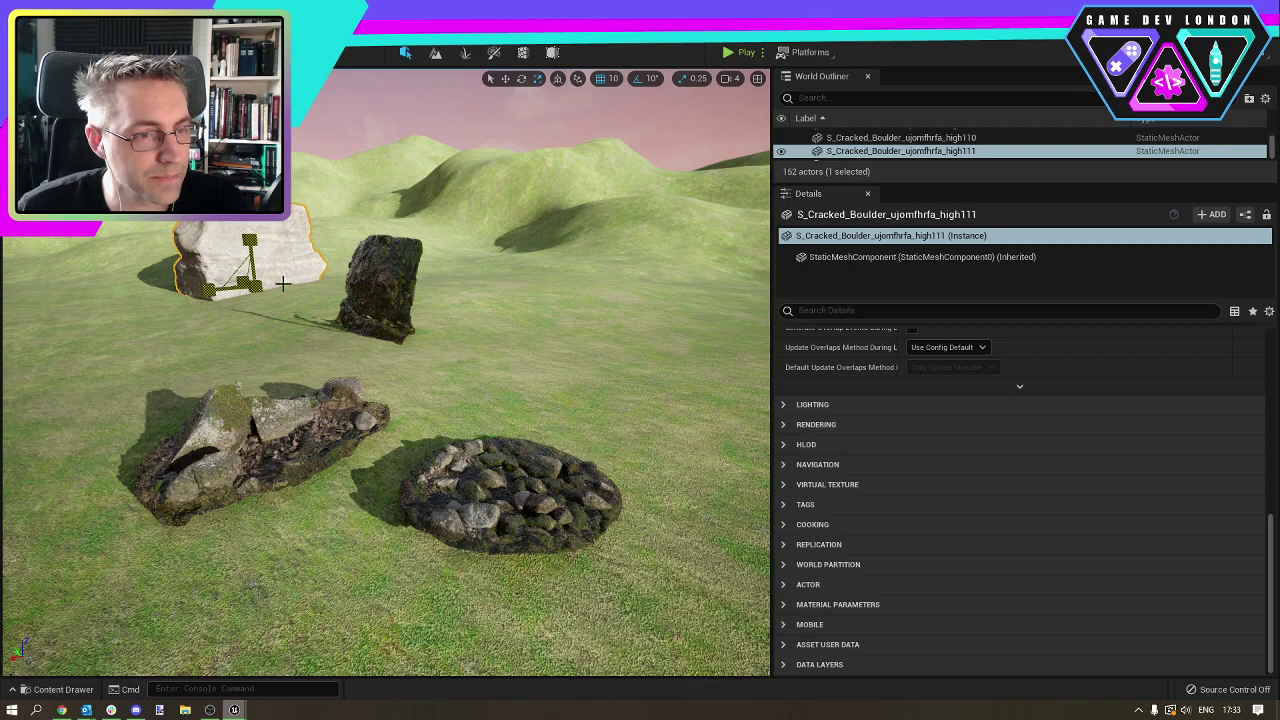
# Move the cracked boulder across the grass to the far side of the mossy rock face.
pyautogui.moveTo(309, 285); pyautogui.dragTo(477, 194, button='right')
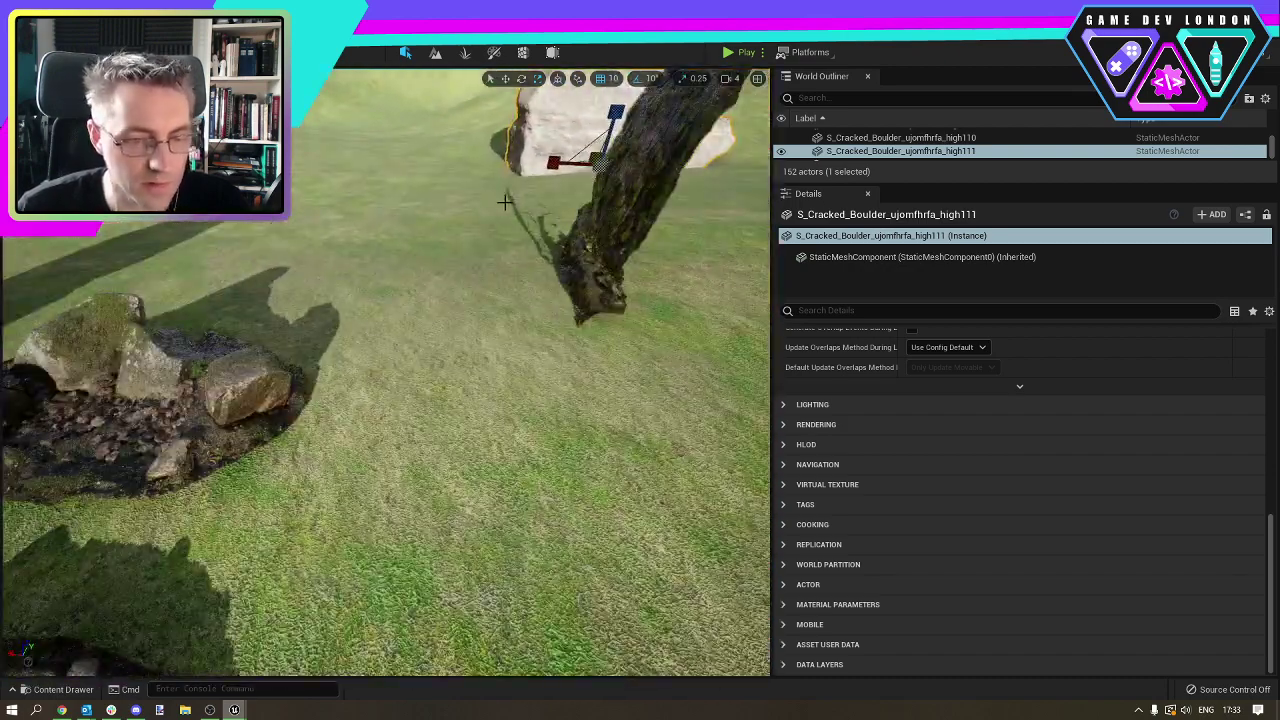
pyautogui.press('w')
pyautogui.moveTo(585, 170); pyautogui.dragTo(345, 208)
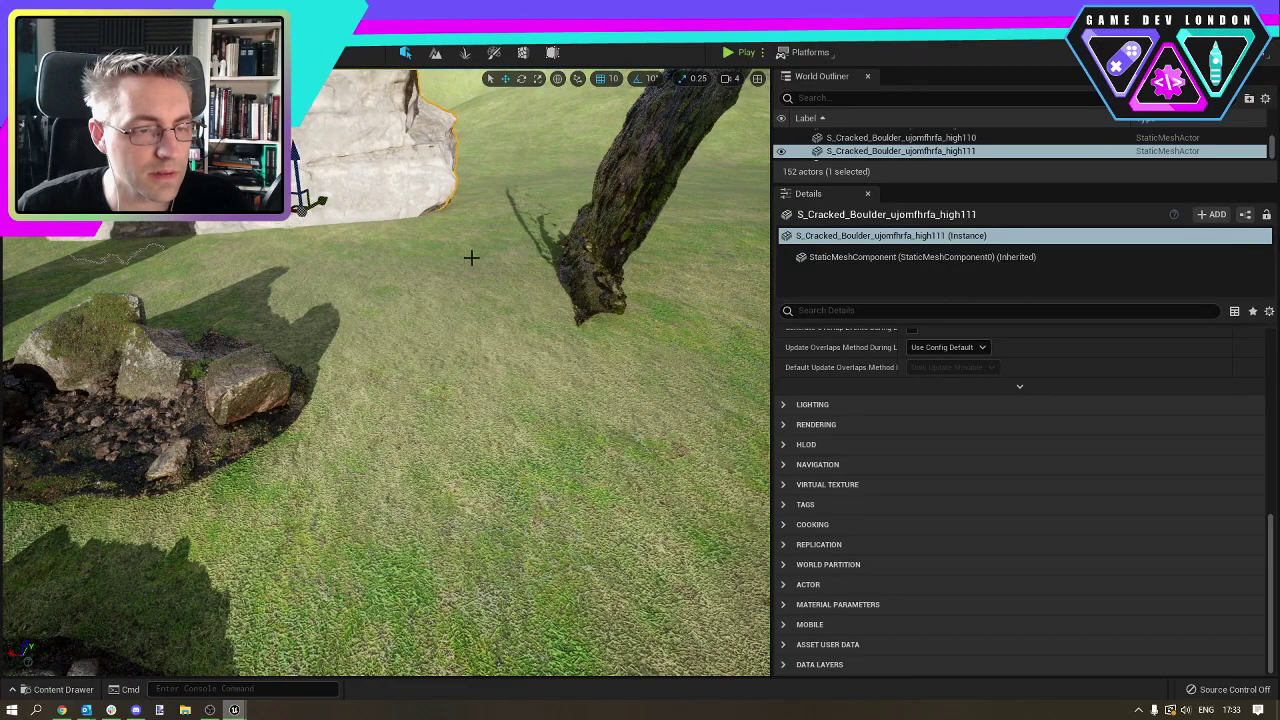
pyautogui.moveTo(472, 258); pyautogui.dragTo(412, 420, button='right')
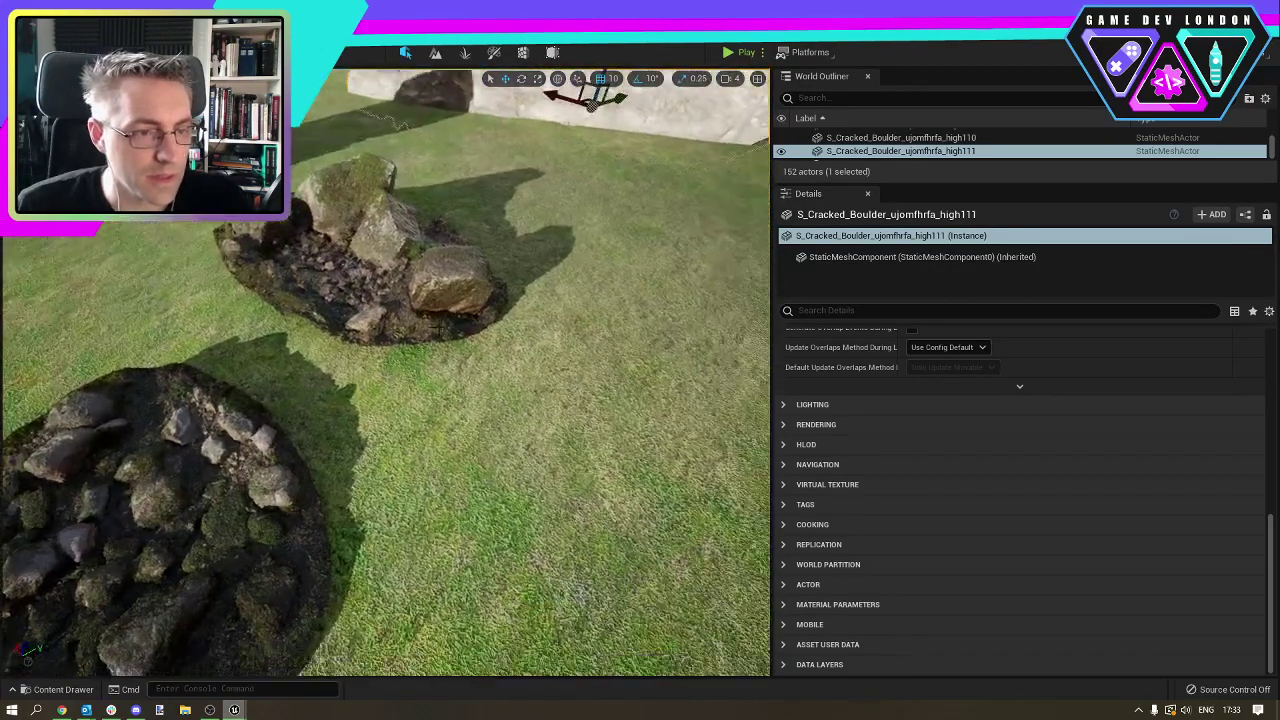
pyautogui.moveTo(339, 387); pyautogui.dragTo(165, 285, button='right')
pyautogui.moveTo(380, 335); pyautogui.dragTo(449, 352, button='right')
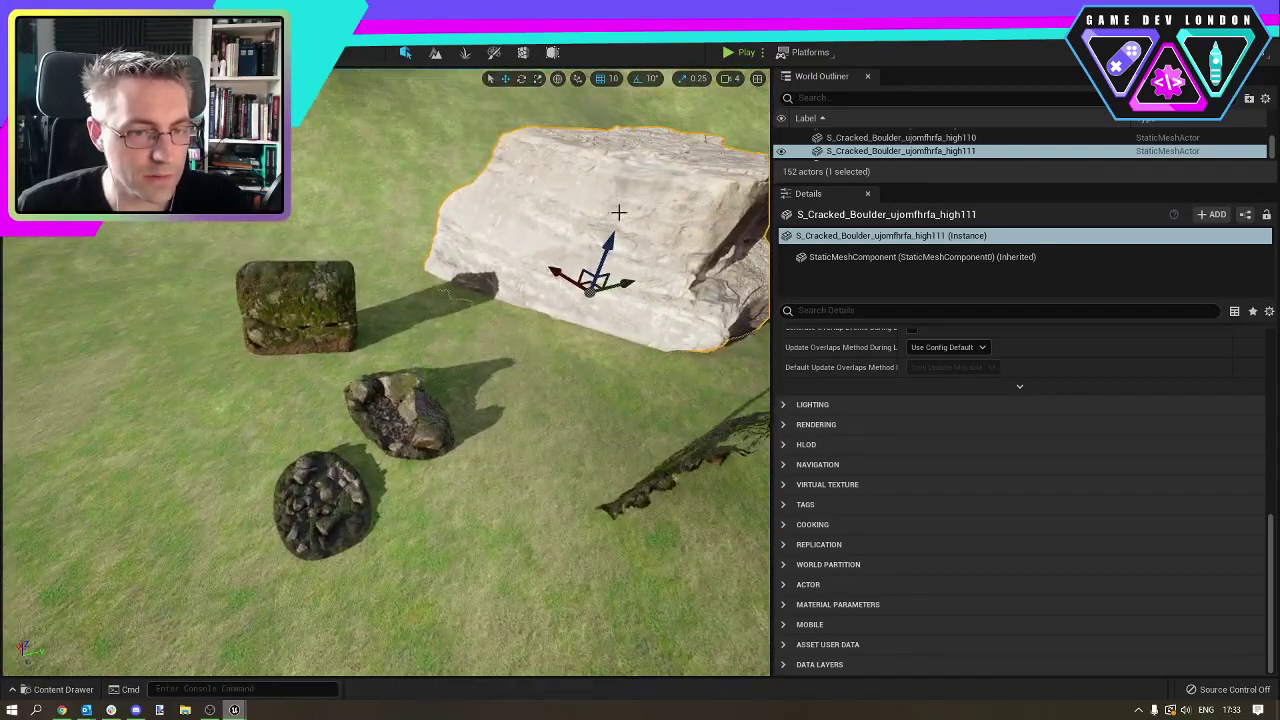
pyautogui.moveTo(590, 290); pyautogui.dragTo(249, 345)
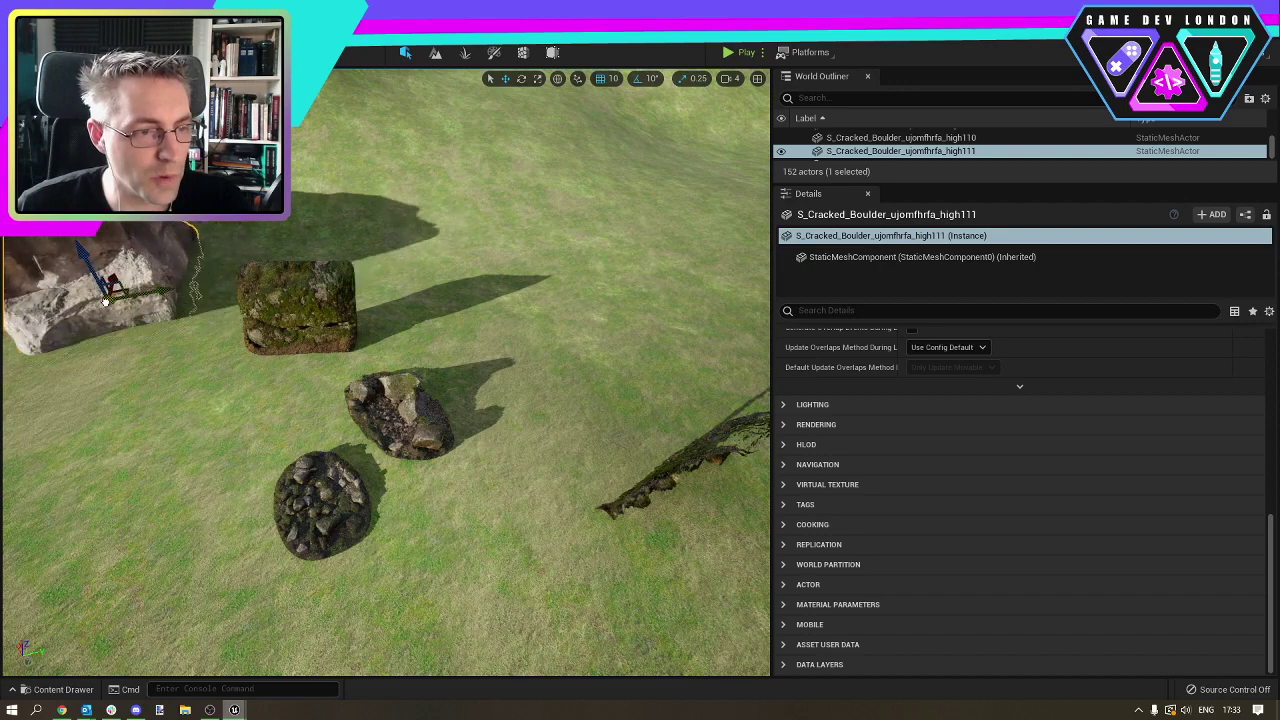
# Rotate the cracked boulder around its vertical axis, frame it in view, and delete it from the level.
pyautogui.press('e')
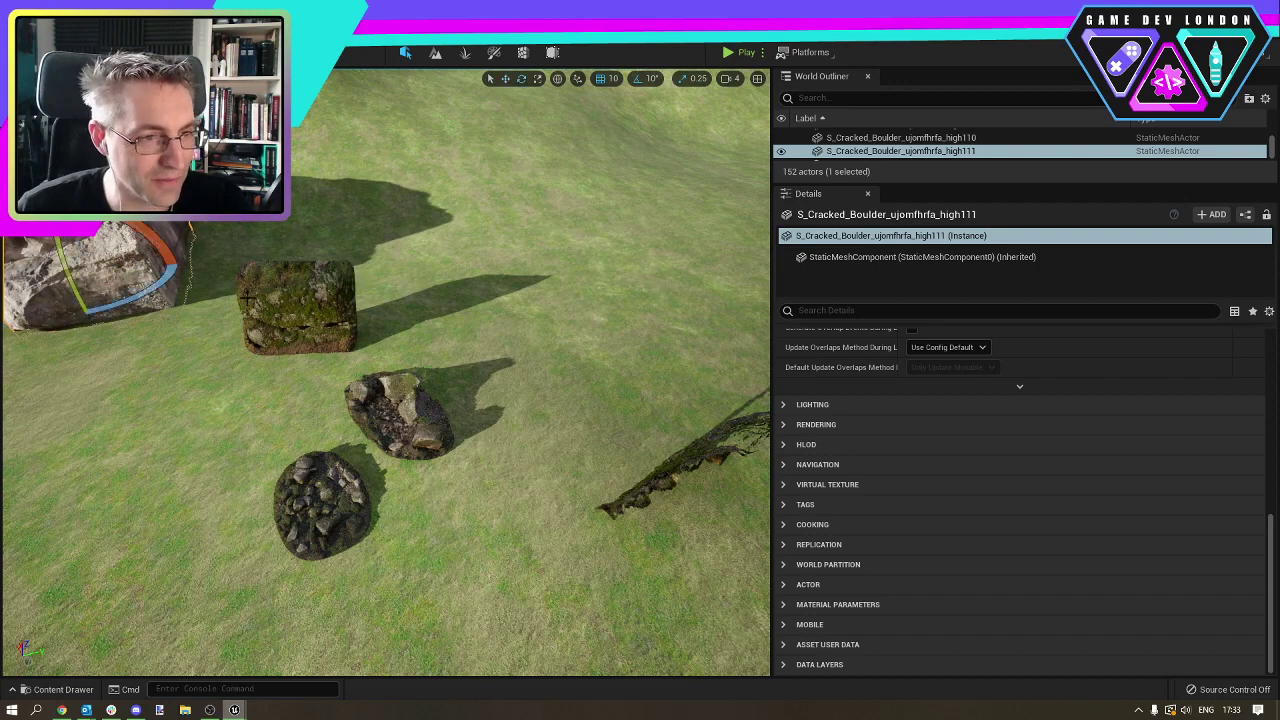
pyautogui.moveTo(145, 301); pyautogui.dragTo(250, 280)
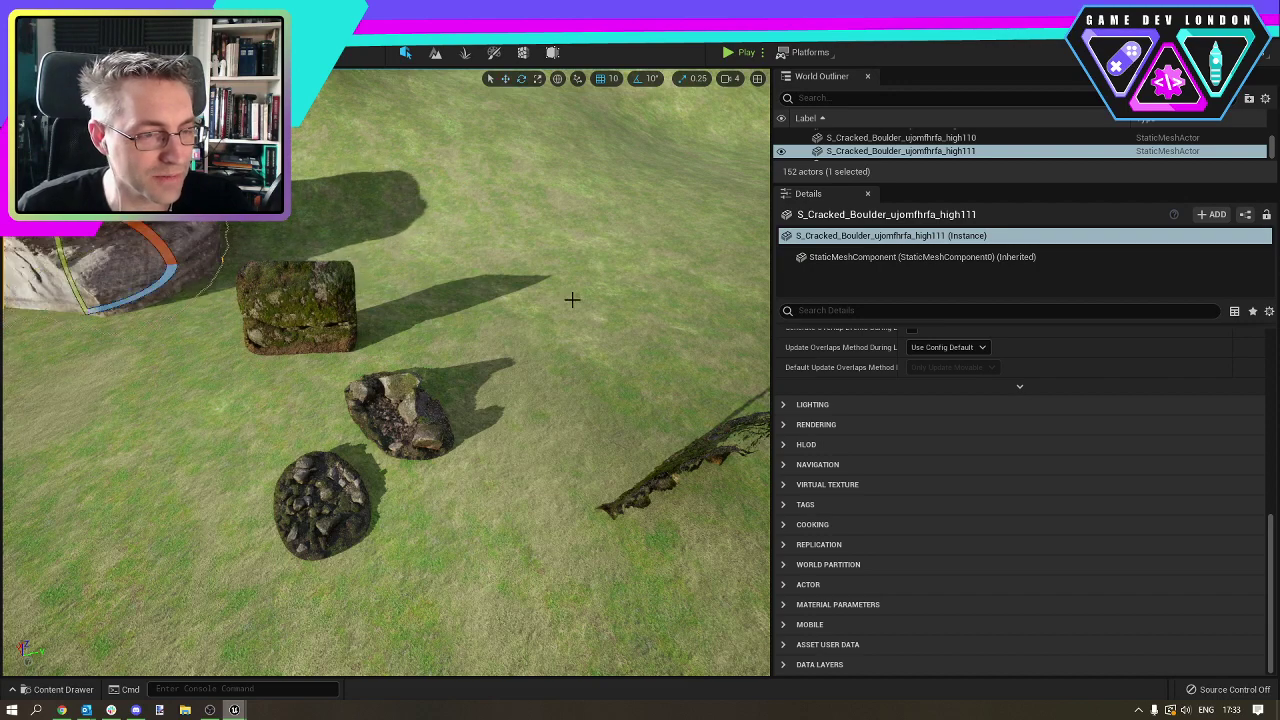
pyautogui.press('f')
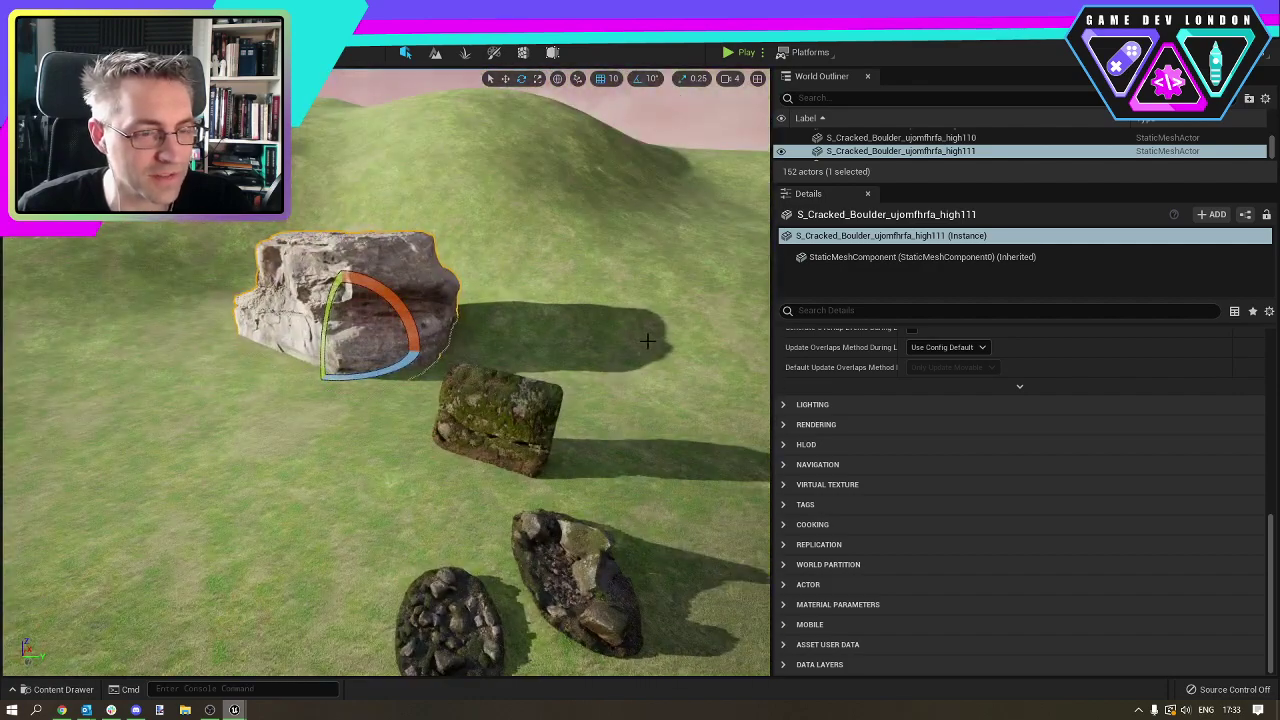
pyautogui.press('Delete')
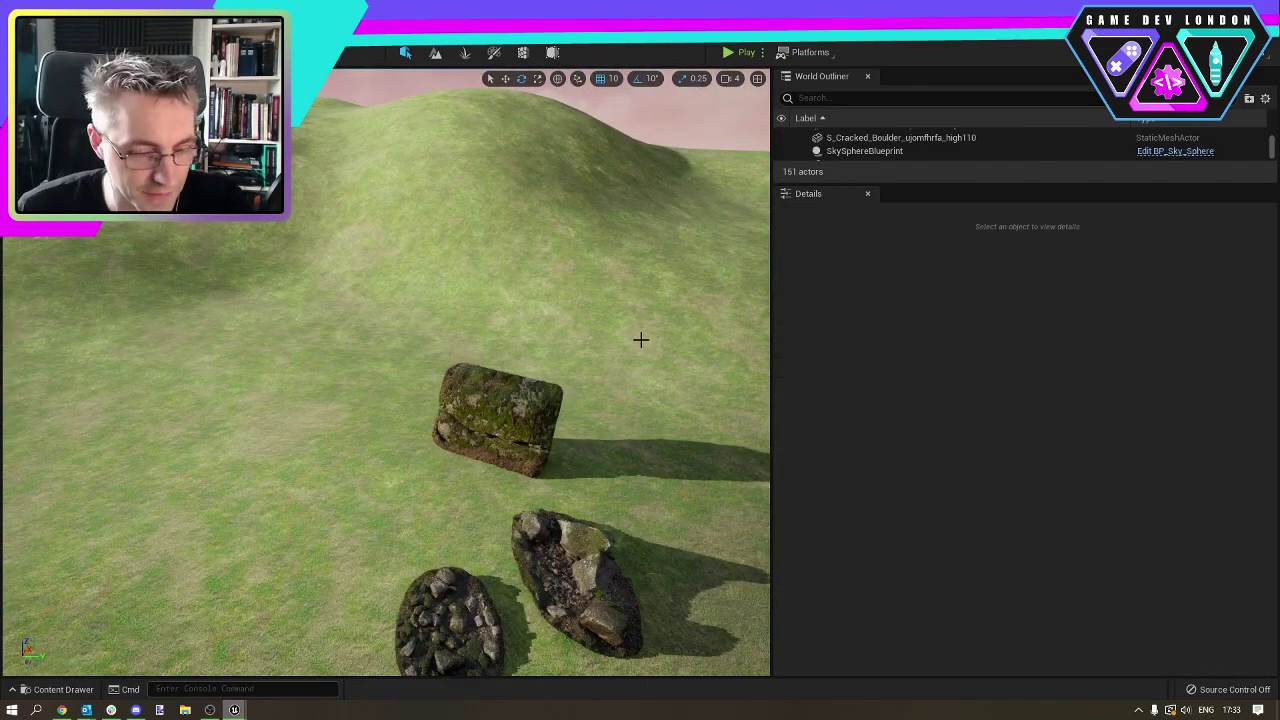
# Rotate the elongated S_Mossy_Rocks_tk3vefefa_high cluster around its vertical axis and move it to the foot of the mossy rock face.
pyautogui.moveTo(640, 337); pyautogui.dragTo(450, 240, button='right')
pyautogui.moveTo(600, 260); pyautogui.dragTo(600, 340, button='right')
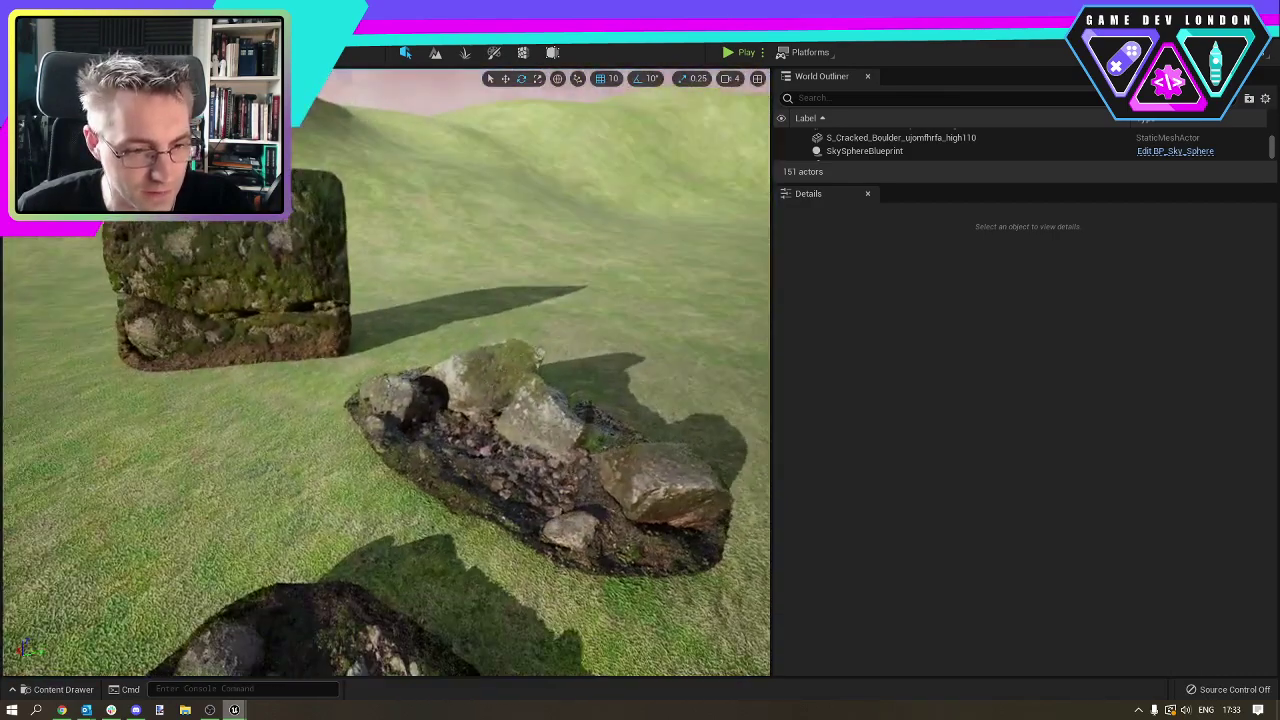
pyautogui.click(565, 452)
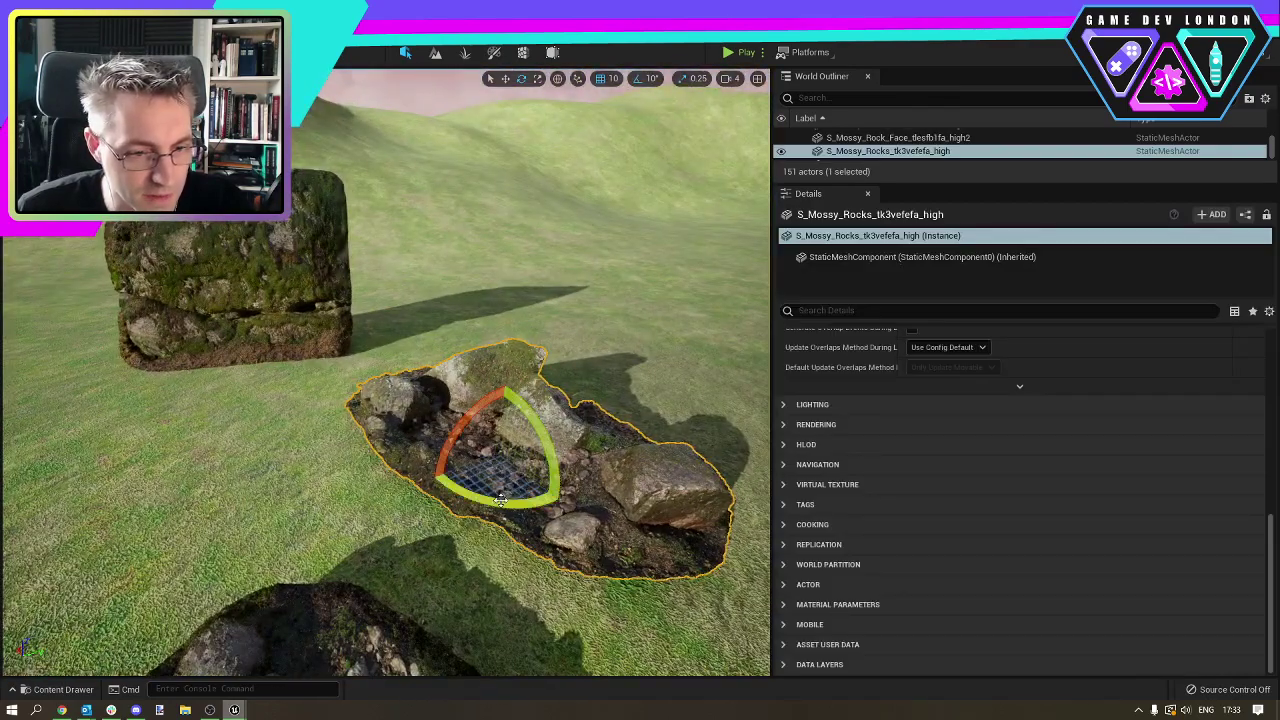
pyautogui.moveTo(526, 503); pyautogui.dragTo(600, 496)
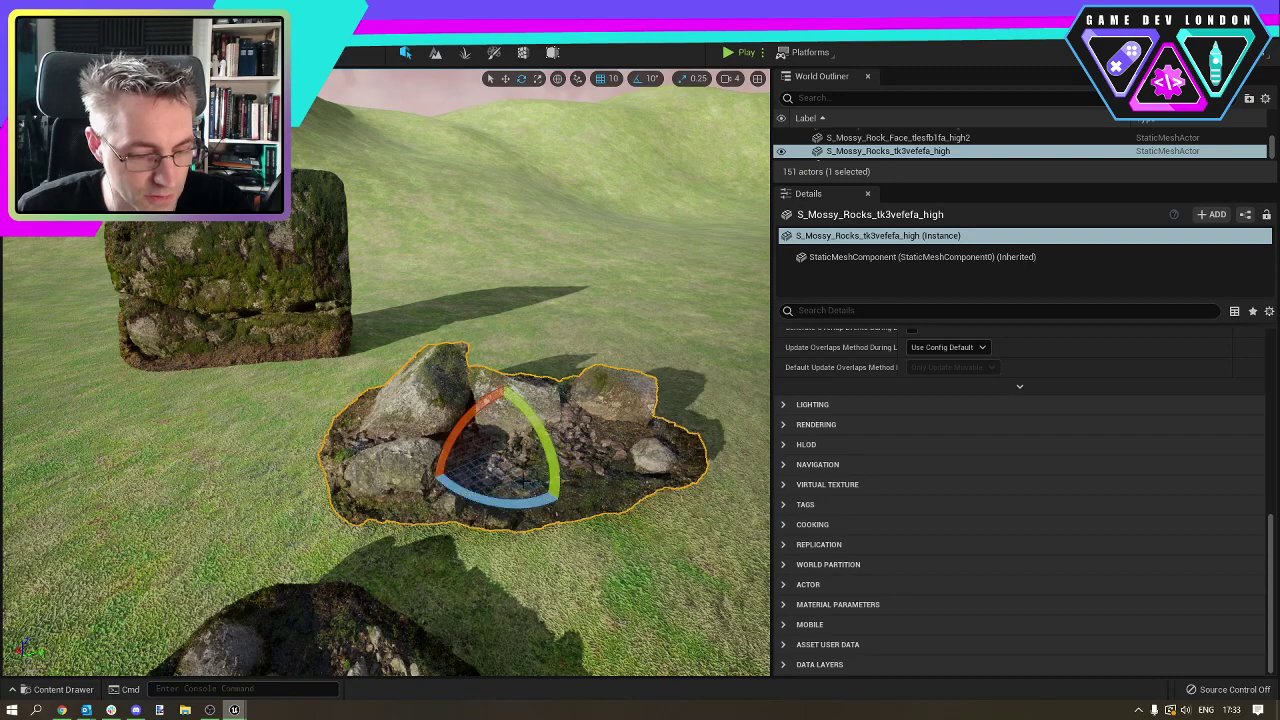
pyautogui.moveTo(516, 444); pyautogui.dragTo(289, 387)
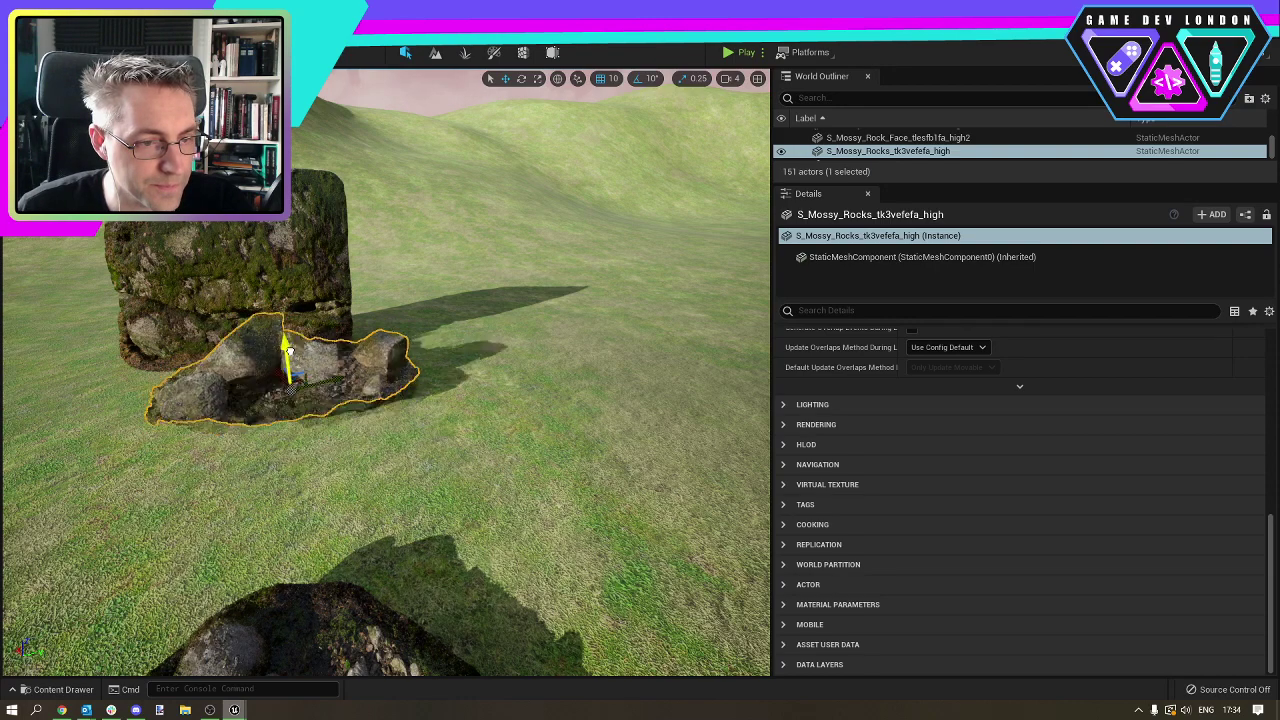
# Nudge the elongated mossy rock cluster against the rock face's base and sink it slightly into the grass.
pyautogui.moveTo(288, 348); pyautogui.dragTo(390, 456, button='right')
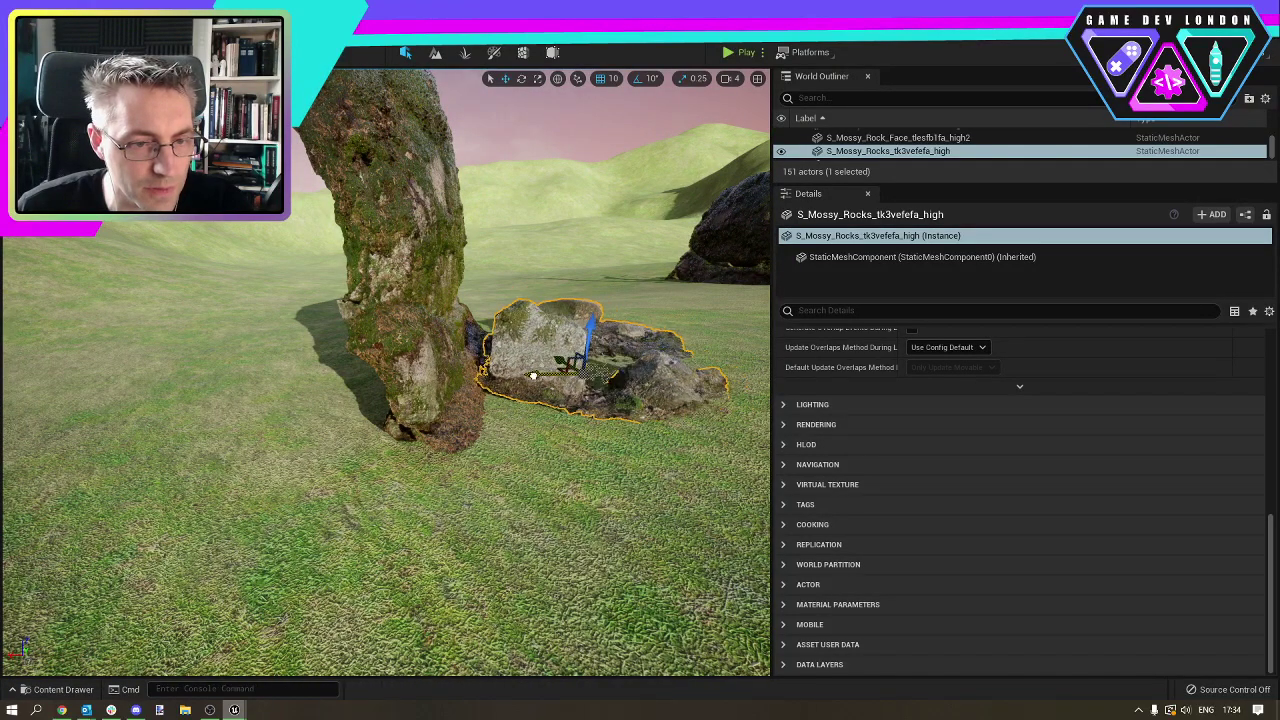
pyautogui.moveTo(582, 388); pyautogui.dragTo(370, 415, button='right')
pyautogui.press('f')
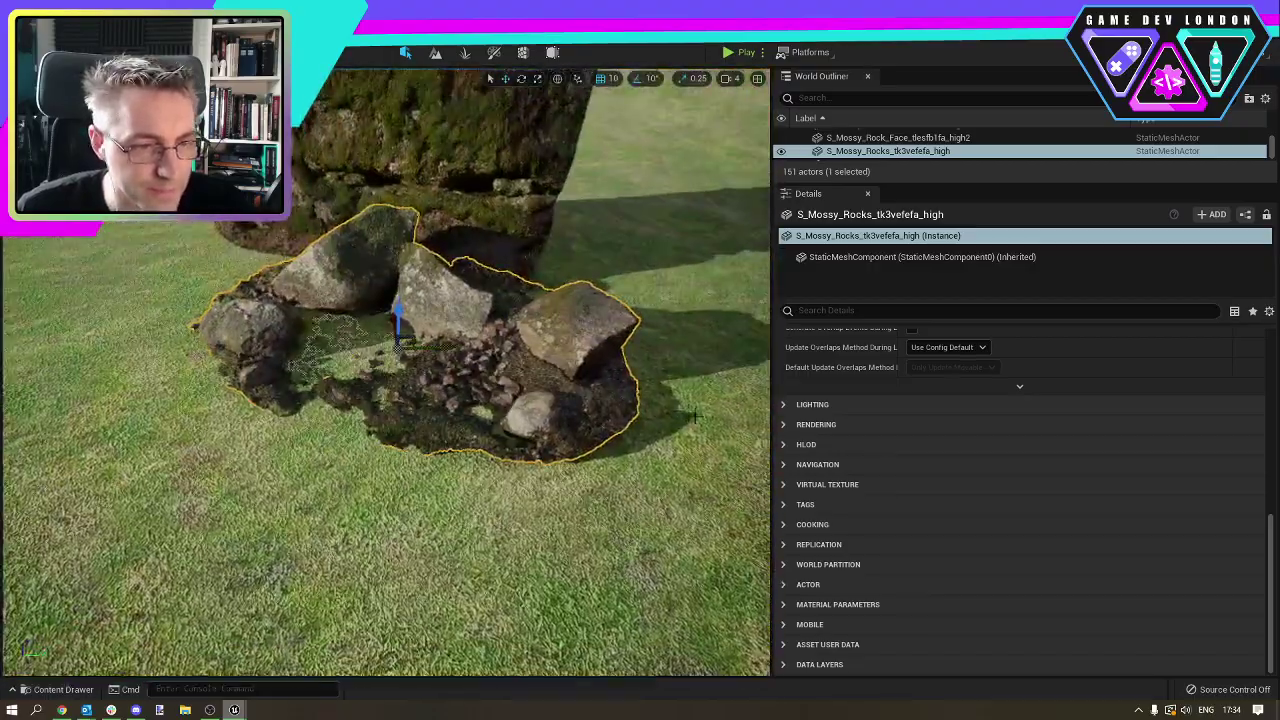
# Examine up close how the sunken mossy rock cluster blends with the grass and the rock face behind it.
pyautogui.click(400, 530)
pyautogui.moveTo(400, 530); pyautogui.dragTo(395, 500, button='right')
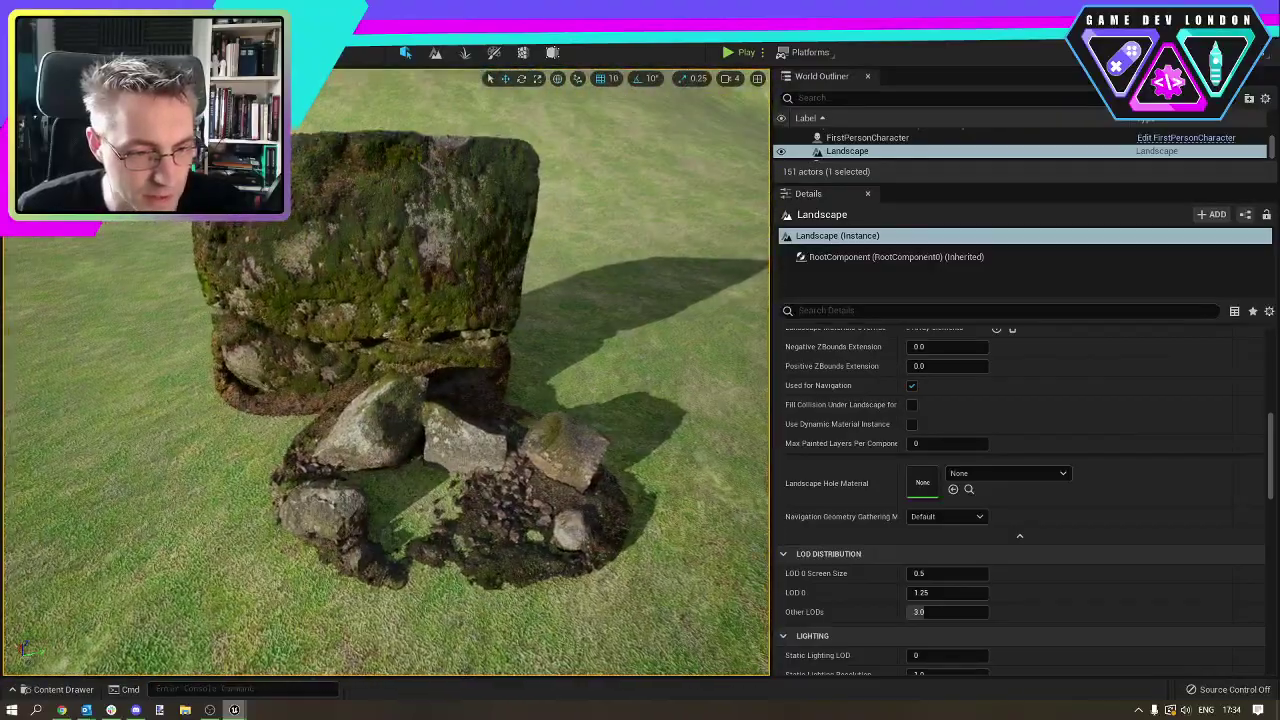
pyautogui.moveTo(472, 436)
pyautogui.mouseDown(button='right')
pyautogui.moveTo(465, 470)
pyautogui.moveTo(475, 425)
pyautogui.moveTo(480, 450)
pyautogui.mouseUp(button='right')
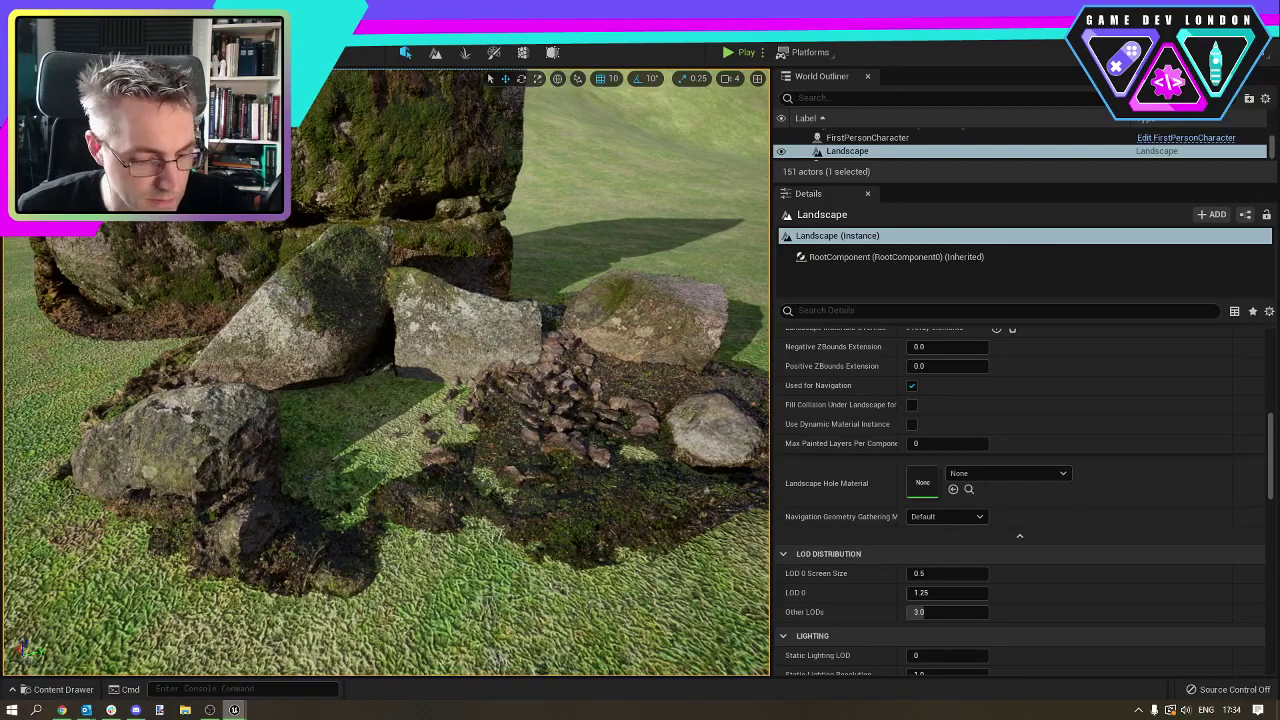
pyautogui.press('Escape')
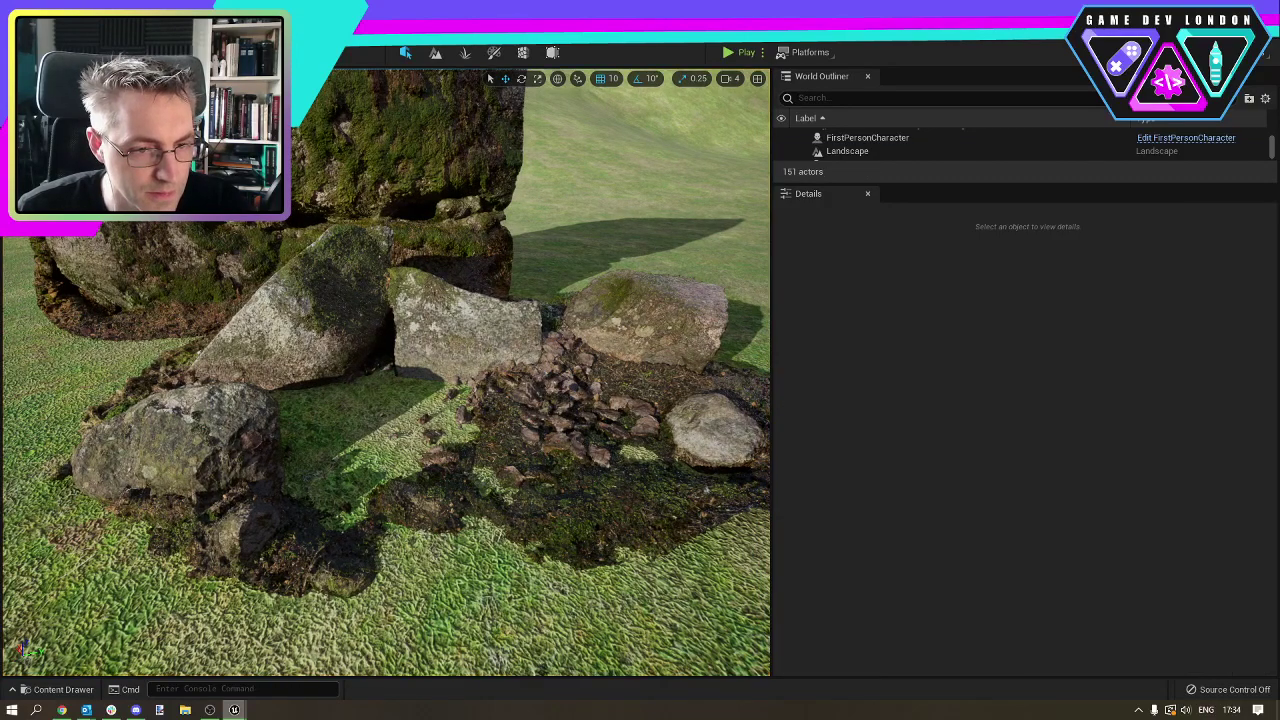
pyautogui.click(487, 437)
pyautogui.moveTo(487, 437); pyautogui.dragTo(573, 450, button='right')
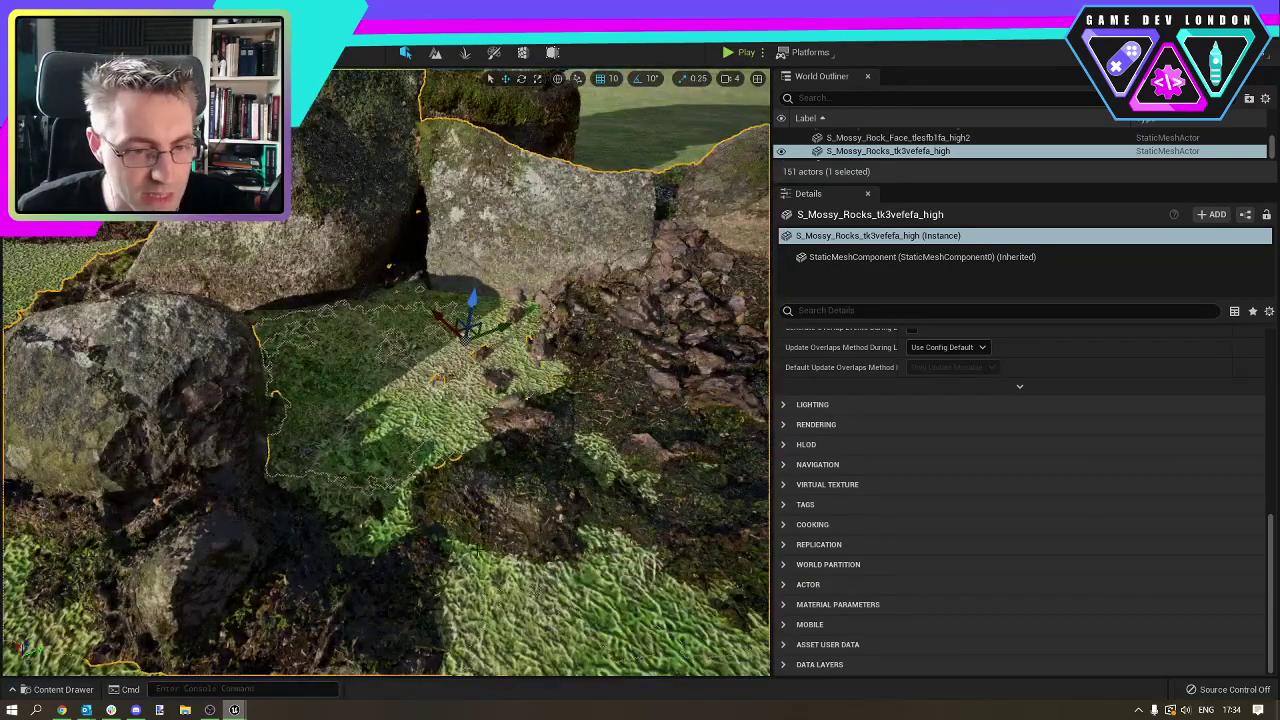
pyautogui.moveTo(445, 425); pyautogui.dragTo(427, 392, button='right')
pyautogui.click(435, 408)
pyautogui.moveTo(487, 437); pyautogui.dragTo(487, 437, button='right')
pyautogui.moveTo(537, 488); pyautogui.dragTo(540, 461, button='right')
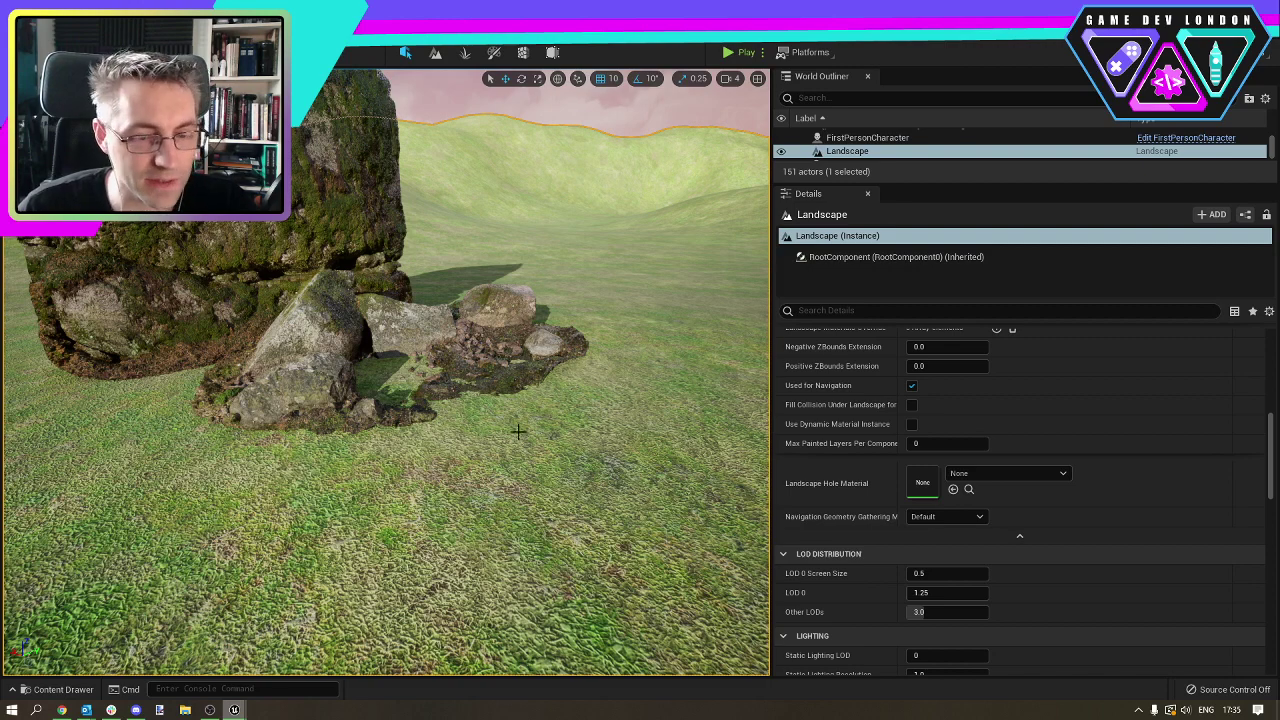
# Move the round S_Mossy_Rocks_tletbf2fa_high cluster in front of the elongated one and rotate it around its vertical axis.
pyautogui.scroll(-8, 518, 432)
pyautogui.moveTo(518, 432); pyautogui.dragTo(465, 468, button='right')
pyautogui.click(653, 375)
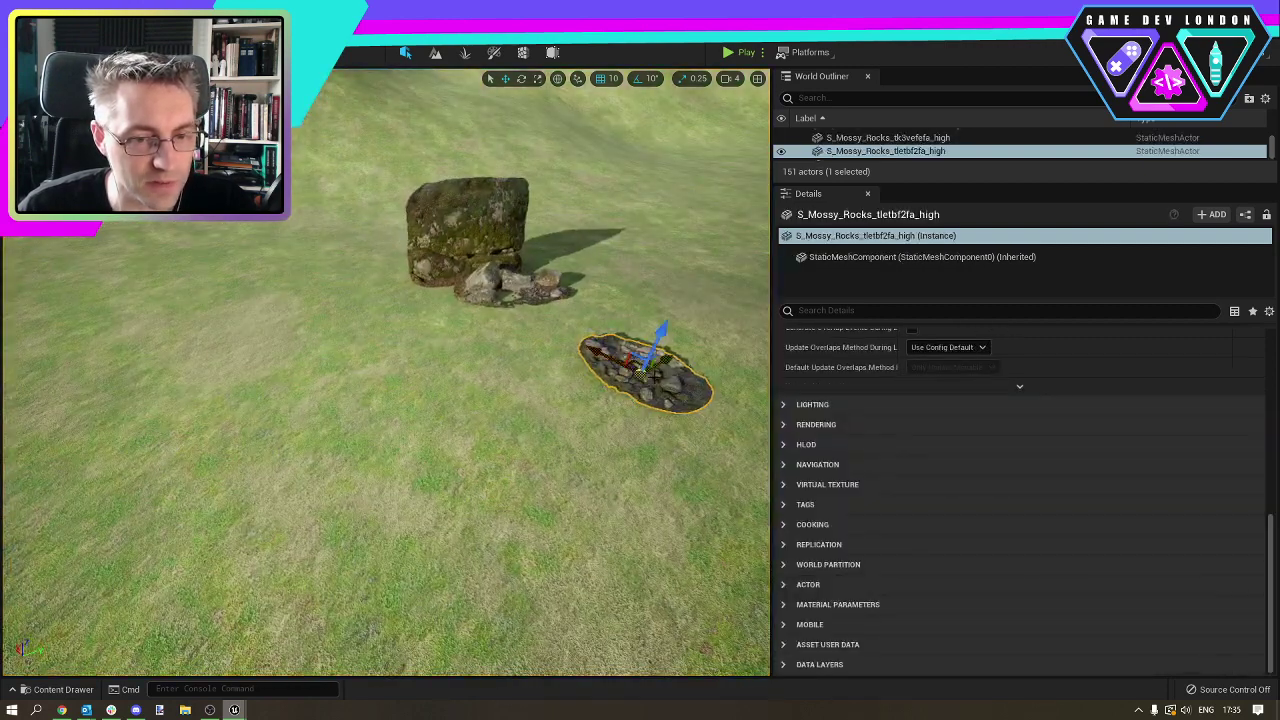
pyautogui.moveTo(636, 370); pyautogui.dragTo(508, 347)
pyautogui.press('e')
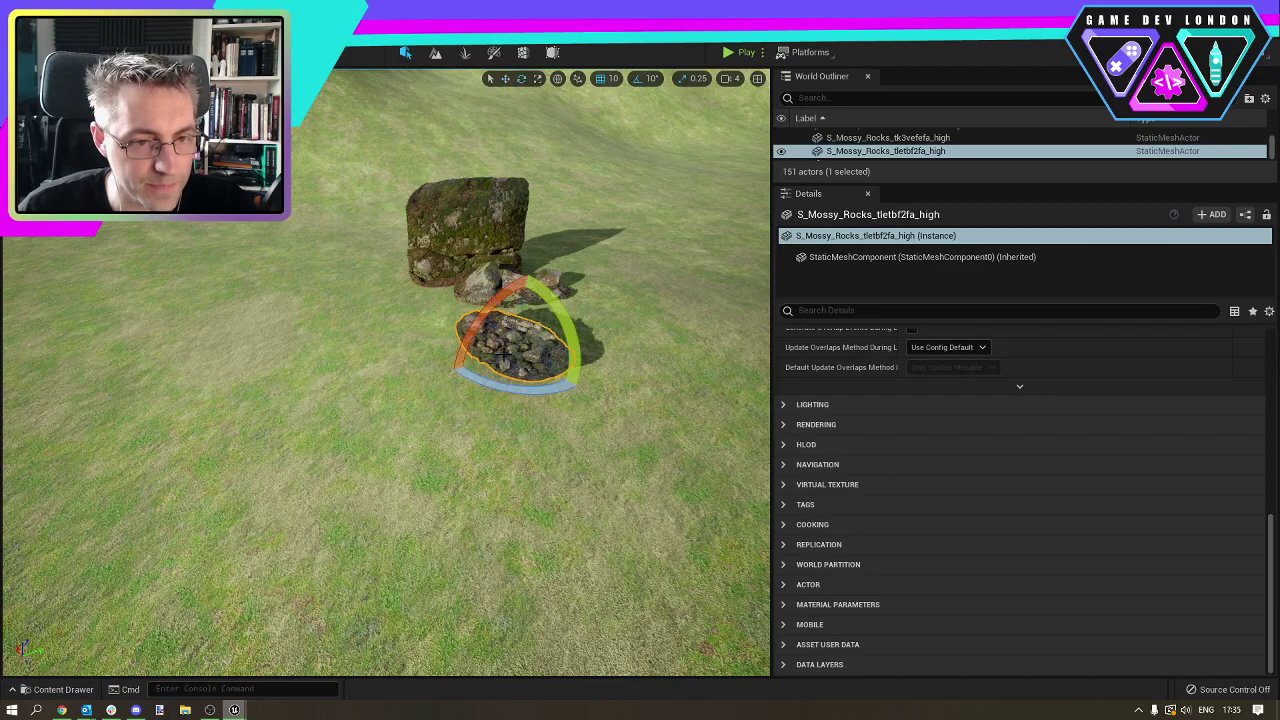
pyautogui.moveTo(456, 316); pyautogui.dragTo(15, 275)
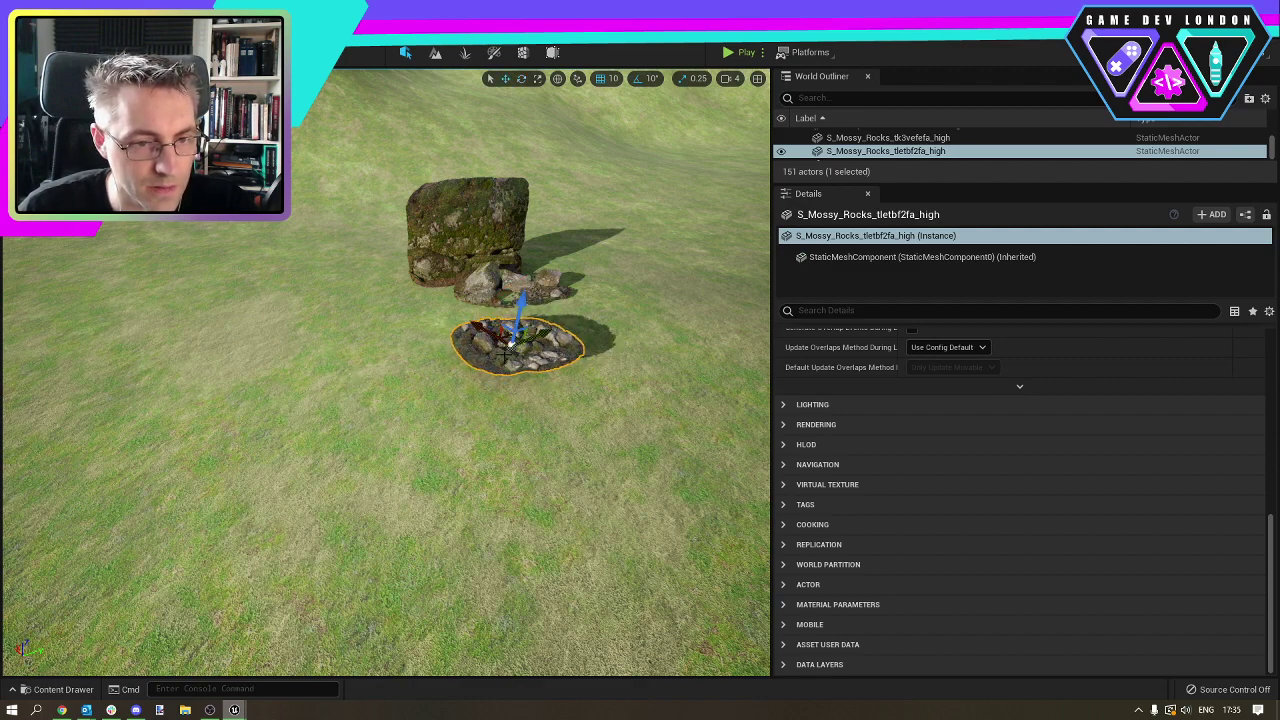
# Shift the round mossy rock cluster closer to the side of the elongated cluster.
pyautogui.press('w')
pyautogui.moveTo(400, 380); pyautogui.dragTo(402, 347, button='right')
pyautogui.press('w')
pyautogui.press('s')
pyautogui.moveTo(512, 342); pyautogui.dragTo(512, 342, button='right')
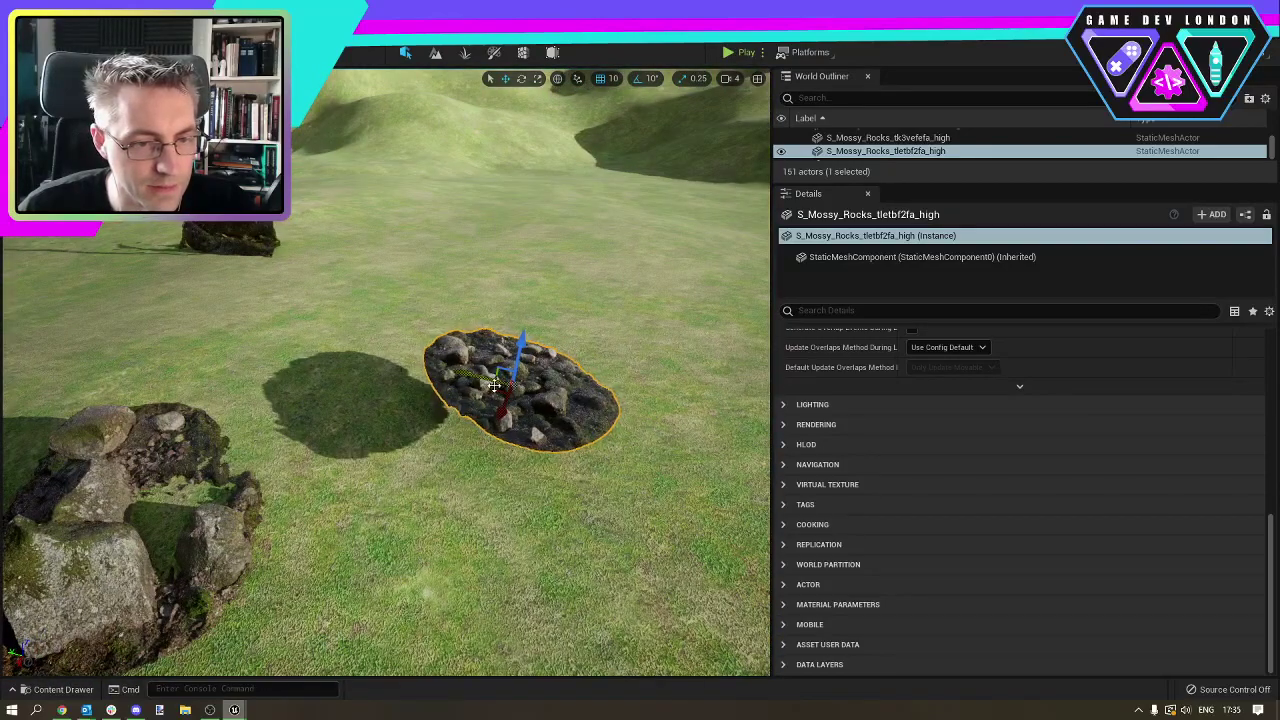
pyautogui.moveTo(496, 388); pyautogui.dragTo(436, 447)
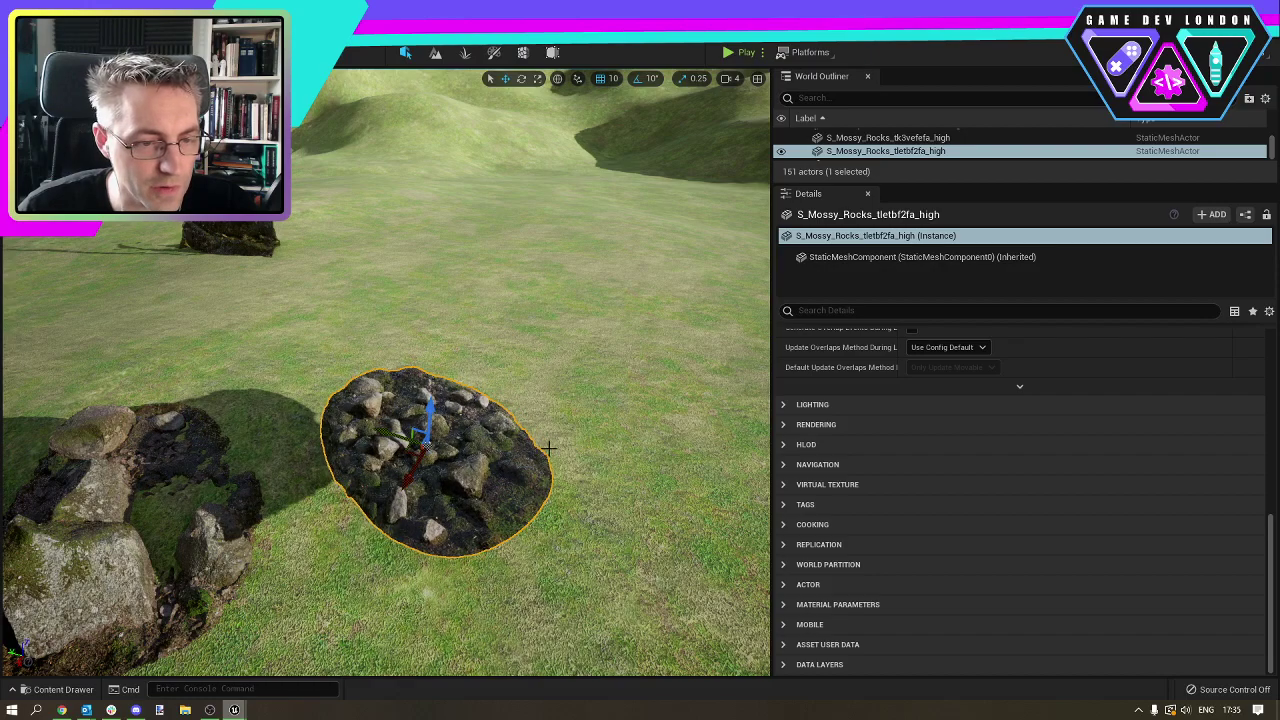
# Move the round mossy rock cluster back towards the foot of the rock face, beside the elongated cluster.
pyautogui.moveTo(436, 447); pyautogui.dragTo(436, 447, button='right')
pyautogui.moveTo(497, 351); pyautogui.dragTo(553, 390, button='right')
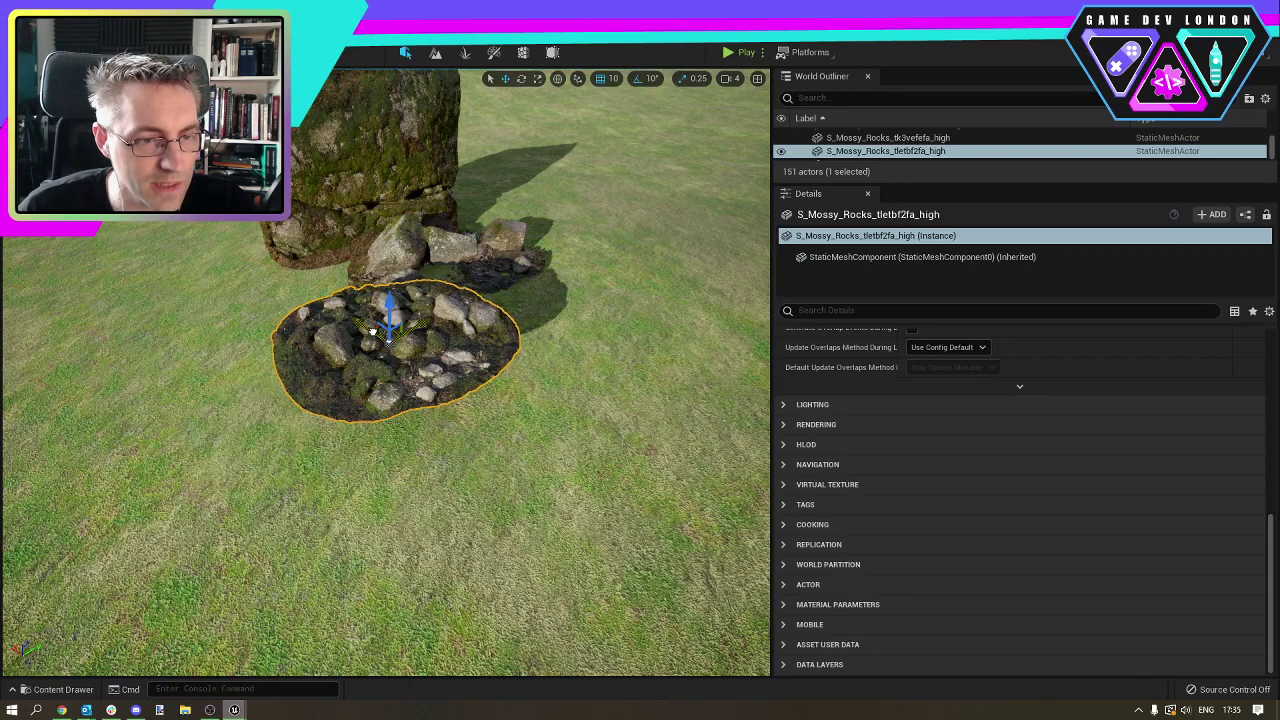
pyautogui.moveTo(372, 332); pyautogui.dragTo(273, 278)
# Shift the round mossy rock cluster closer to the elongated one and raise it so its stones sit above the grass.
pyautogui.moveTo(273, 278)
pyautogui.mouseDown(button='right')
pyautogui.moveTo(250, 240)
pyautogui.moveTo(235, 310)
pyautogui.moveTo(285, 245)
pyautogui.moveTo(290, 255)
pyautogui.moveTo(270, 262)
pyautogui.mouseUp(button='right')
pyautogui.press('w')
pyautogui.press('s')
pyautogui.press('w')
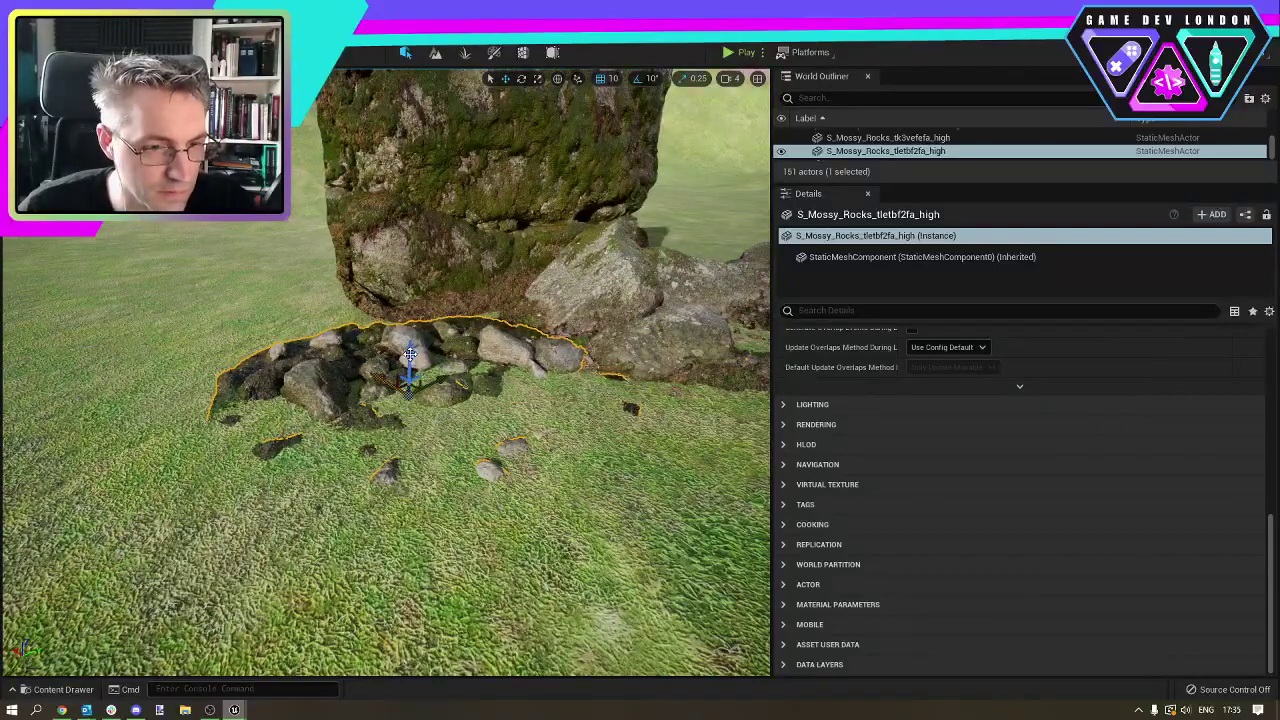
pyautogui.moveTo(408, 384); pyautogui.dragTo(454, 408)
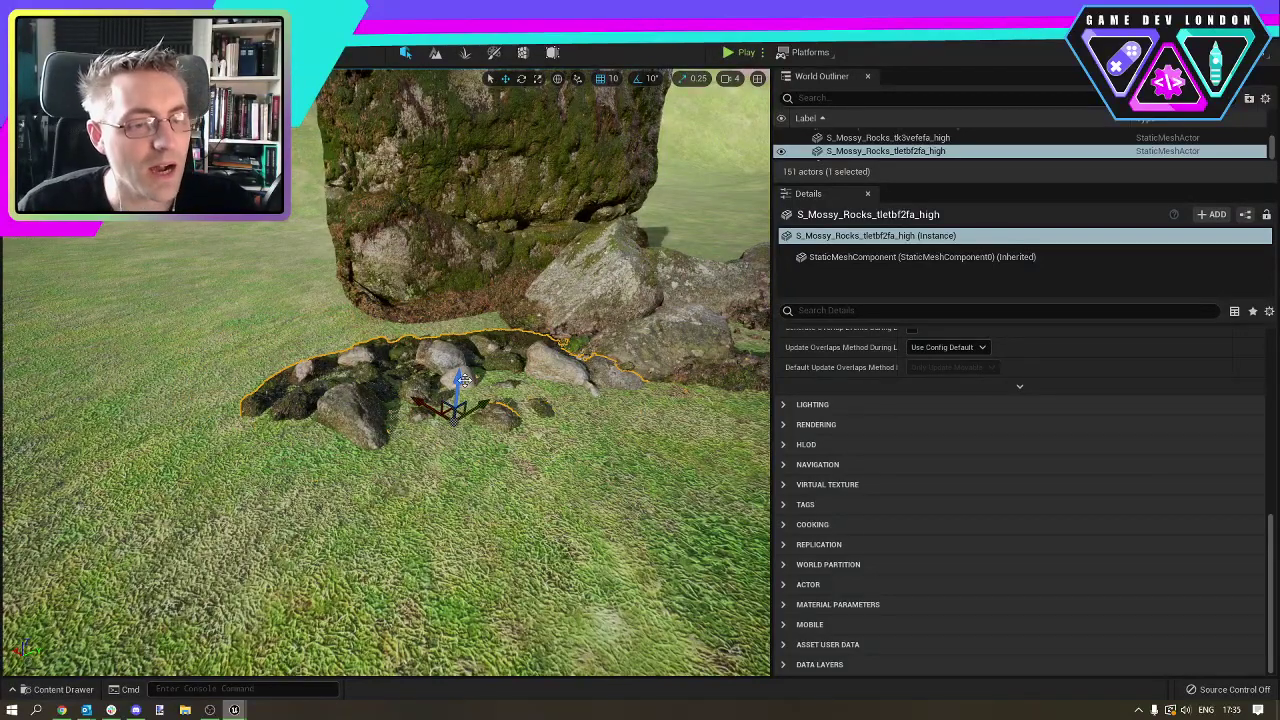
pyautogui.moveTo(455, 405); pyautogui.dragTo(470, 348)
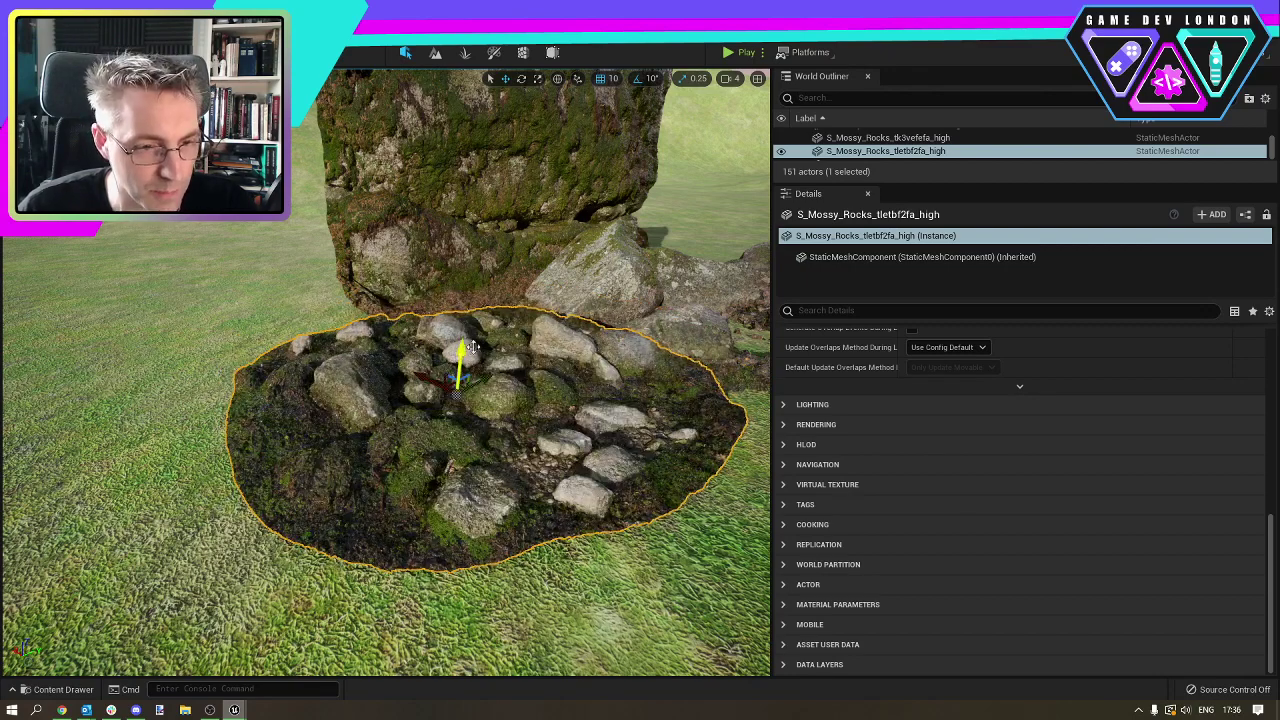
# Duplicate the round mossy rock cluster and move the copy away to the far side of the elongated cluster.
pyautogui.keyDown('alt'); pyautogui.moveTo(462, 352); pyautogui.dragTo(465, 281); pyautogui.keyUp('alt')
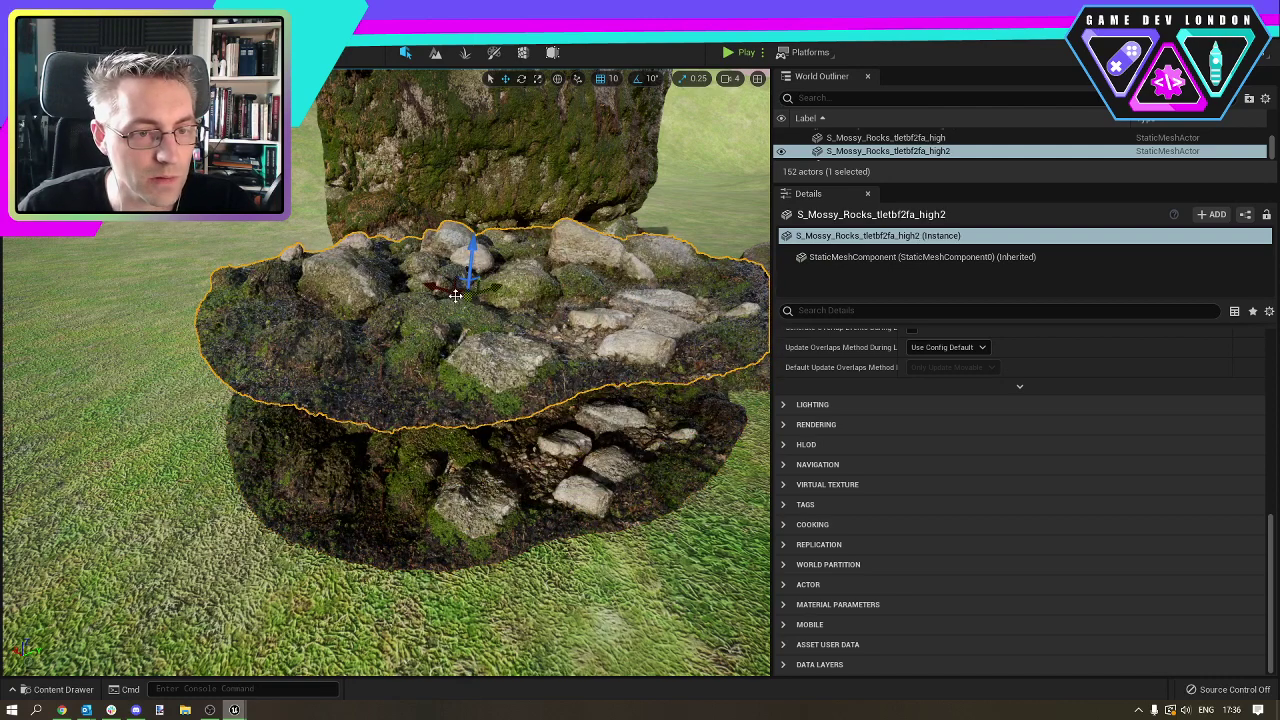
pyautogui.moveTo(428, 283); pyautogui.dragTo(790, 450)
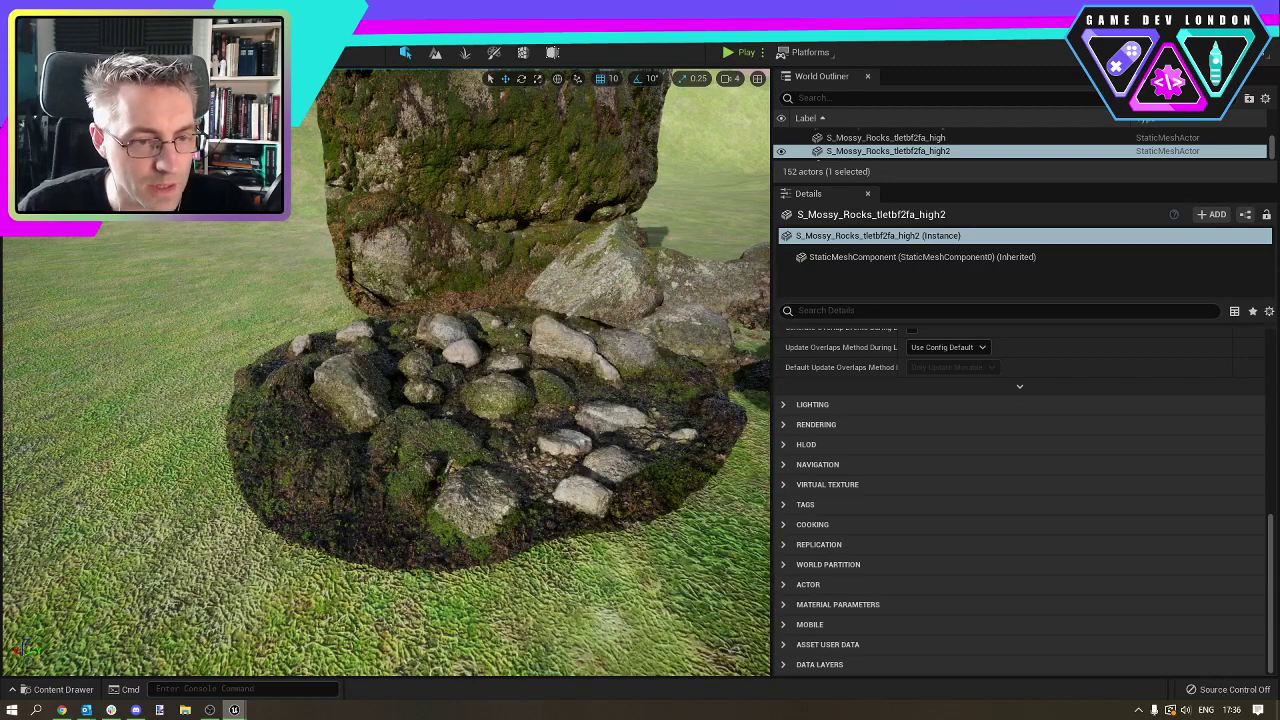
# Select the original round mossy rock cluster and fine-tune its height so its edge settles onto the grass.
pyautogui.click(445, 355)
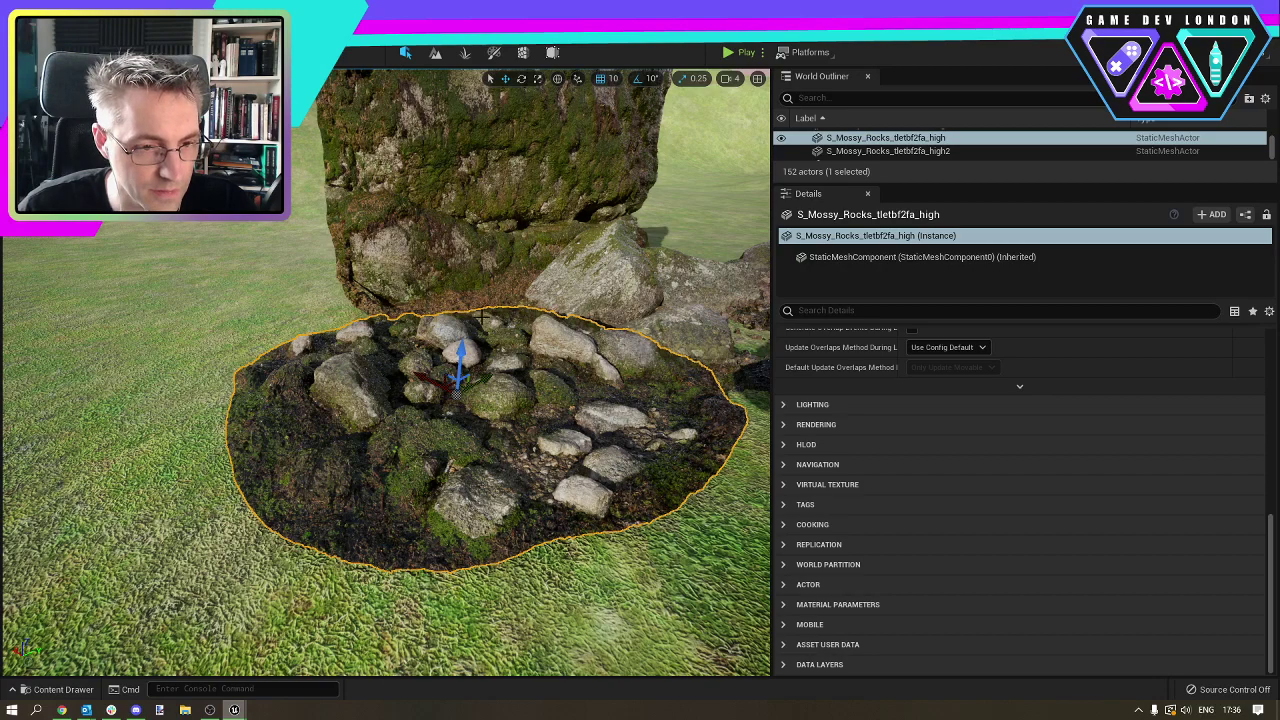
pyautogui.keyDown('shift'); pyautogui.moveTo(462, 352); pyautogui.dragTo(461, 403); pyautogui.keyUp('shift')
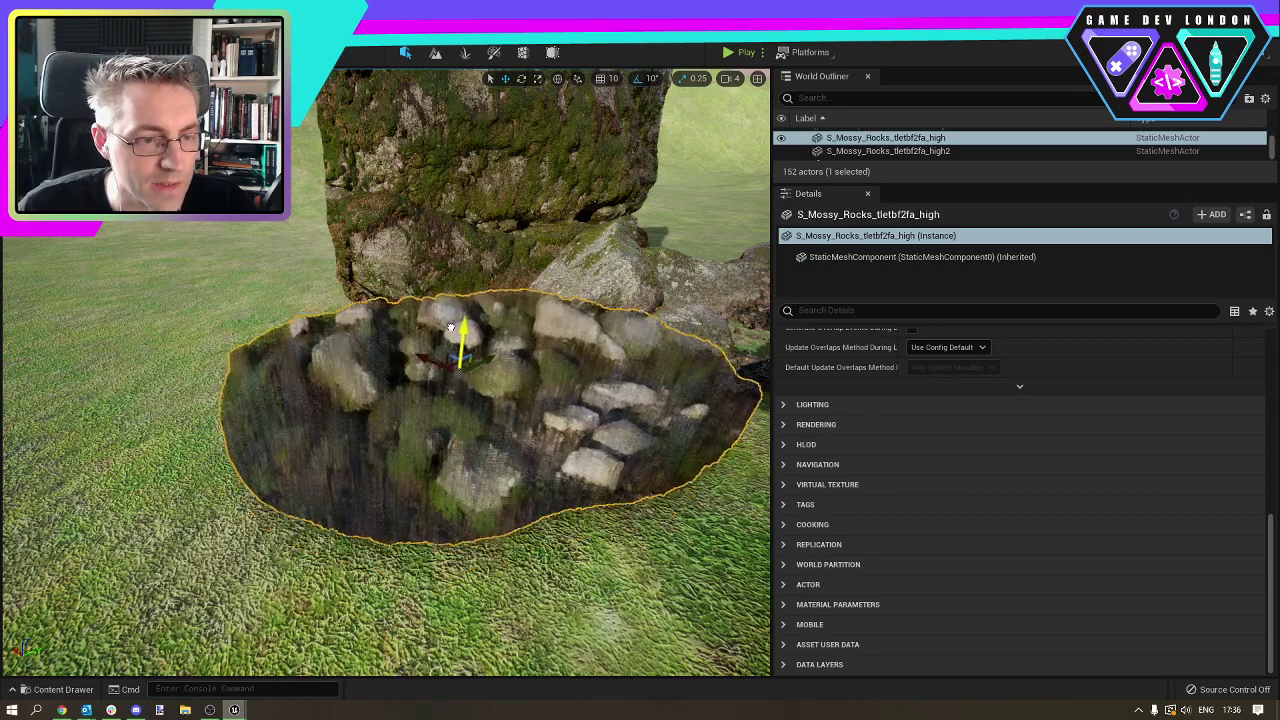
pyautogui.moveTo(451, 337); pyautogui.dragTo(483, 311)
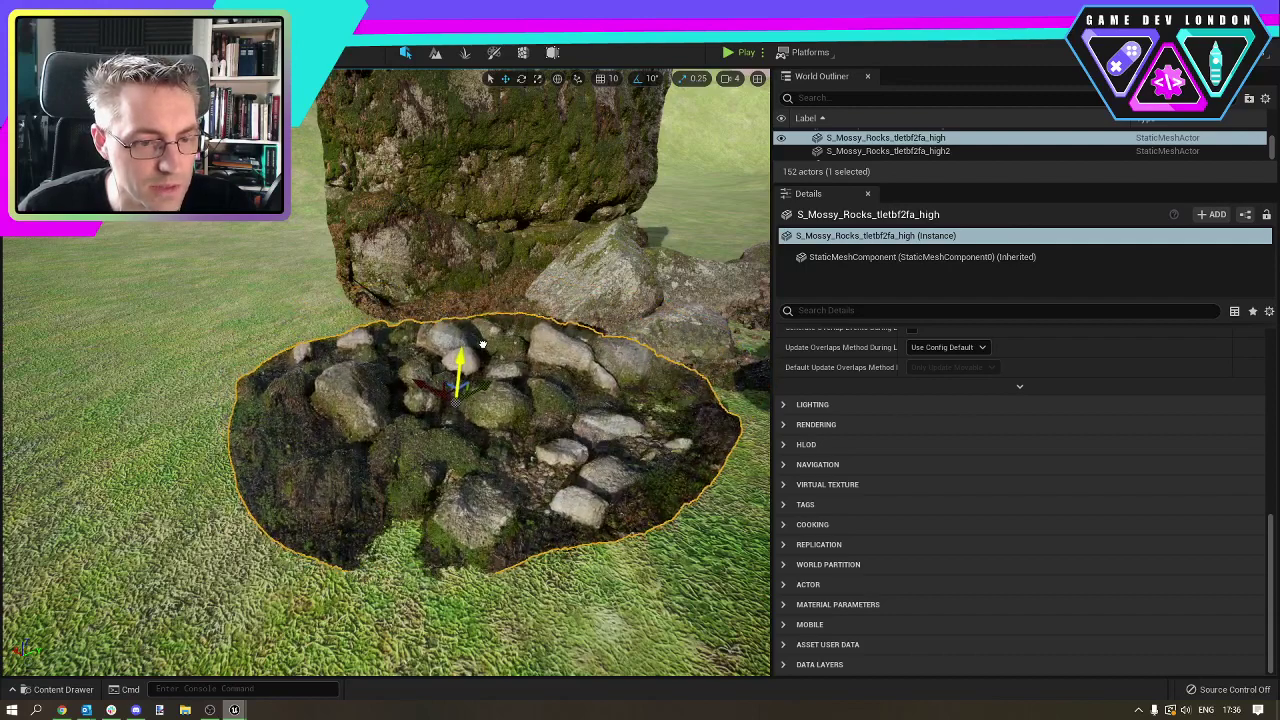
pyautogui.moveTo(470, 351)
pyautogui.mouseDown(button='right')
pyautogui.moveTo(490, 400)
pyautogui.moveTo(480, 392)
pyautogui.moveTo(480, 440)
pyautogui.moveTo(480, 370)
pyautogui.mouseUp(button='right')
pyautogui.moveTo(480, 300); pyautogui.dragTo(484, 252, button='right')
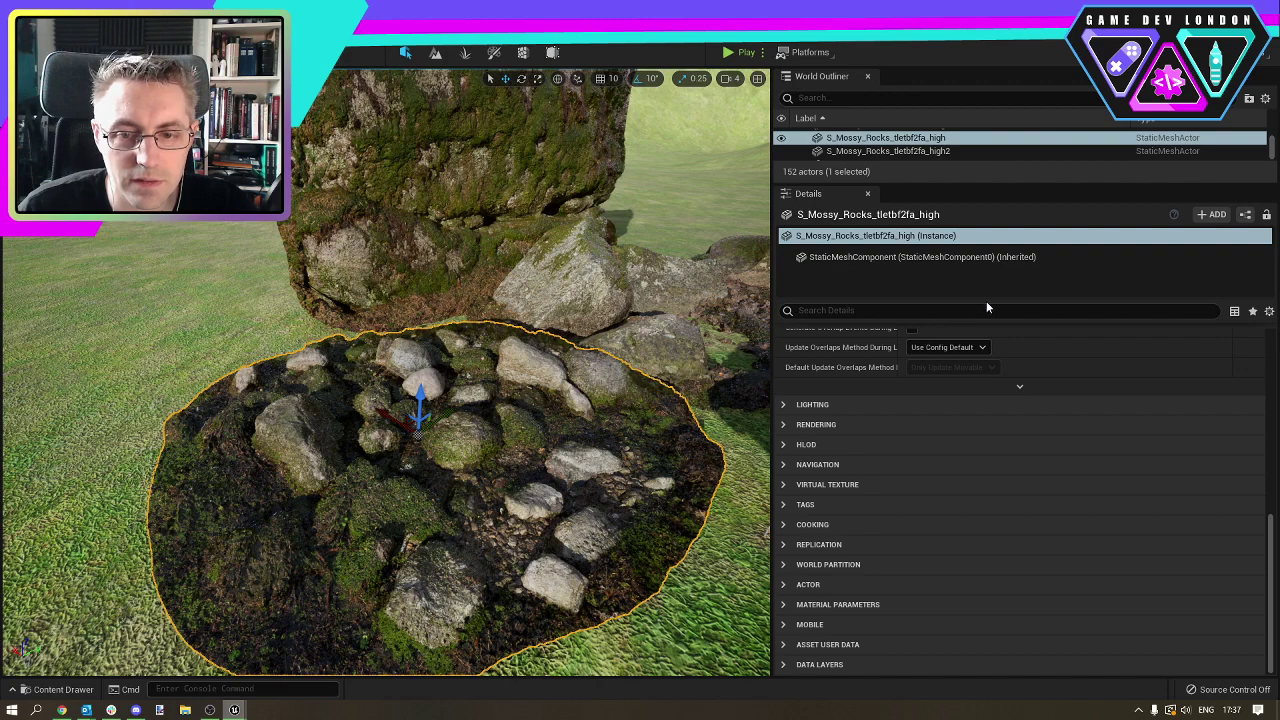
# Enlarge the World Outliner, collapse the Rockrow folder and select the PostProcessVolume under Lighting.
pyautogui.moveTo(988, 300); pyautogui.dragTo(986, 491)
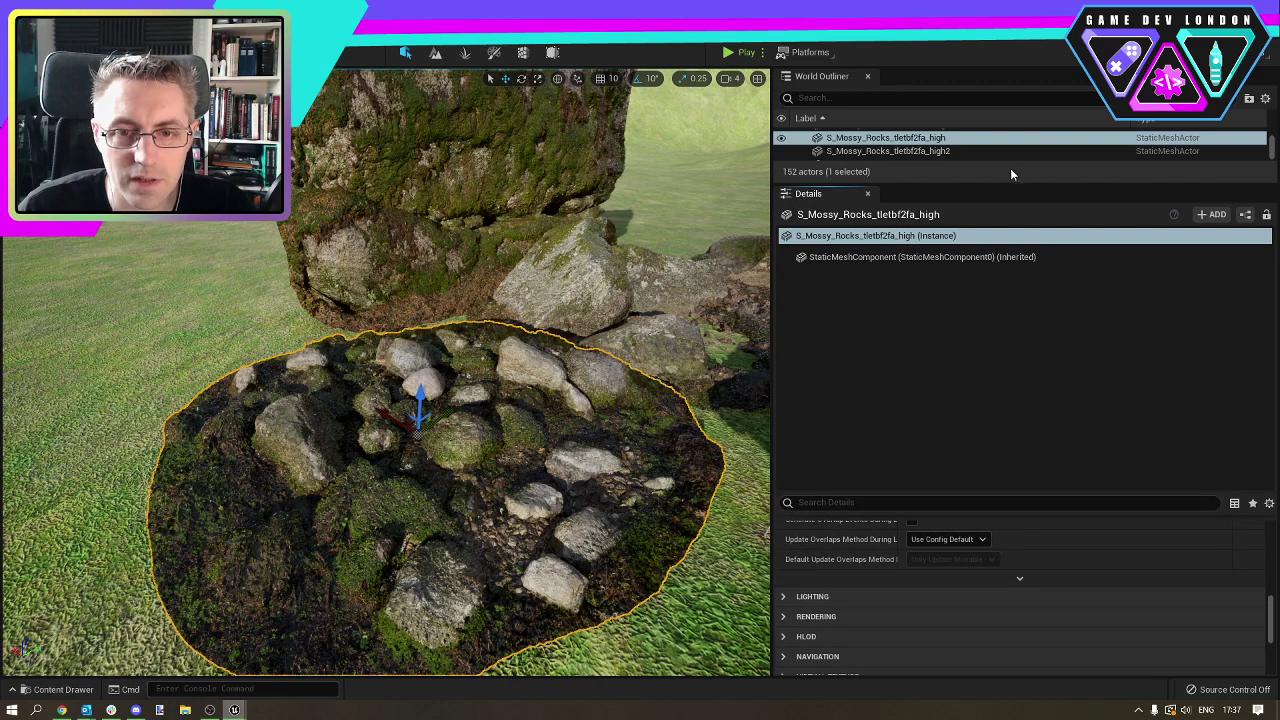
pyautogui.moveTo(987, 186); pyautogui.dragTo(987, 374)
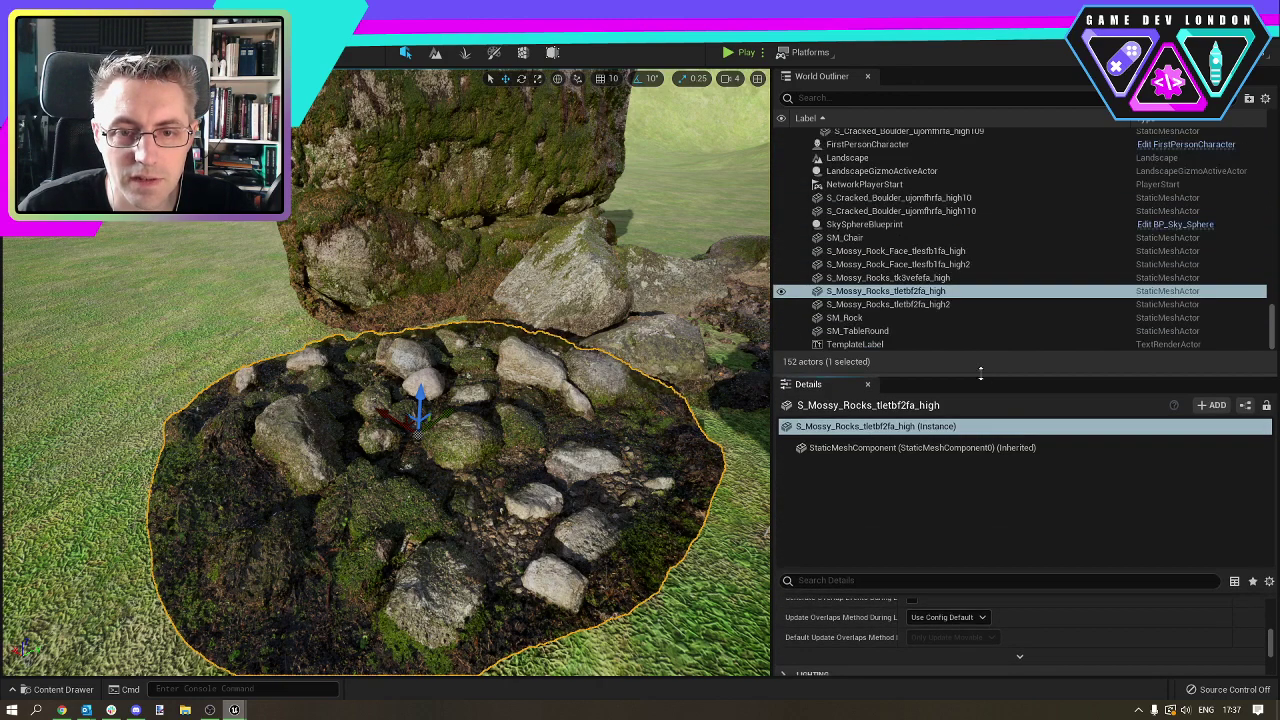
pyautogui.scroll(3, 943, 218)
pyautogui.scroll(15, 943, 218)
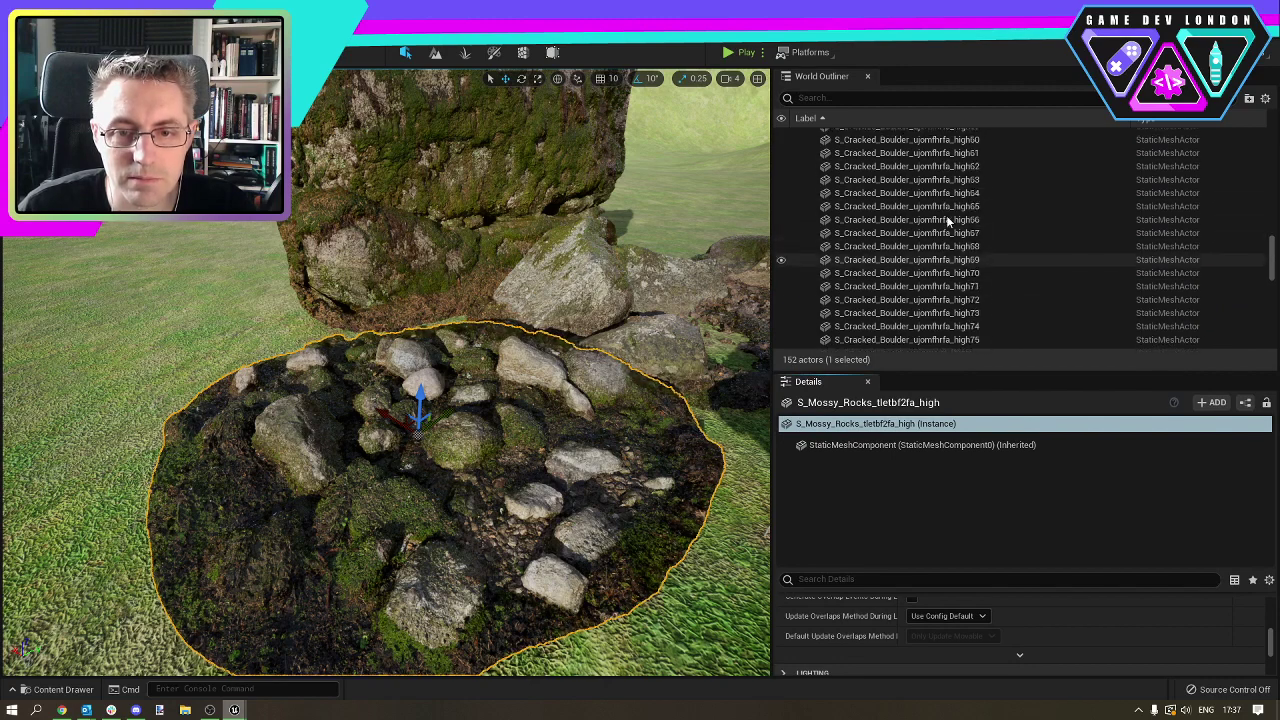
pyautogui.scroll(13, 1004, 227)
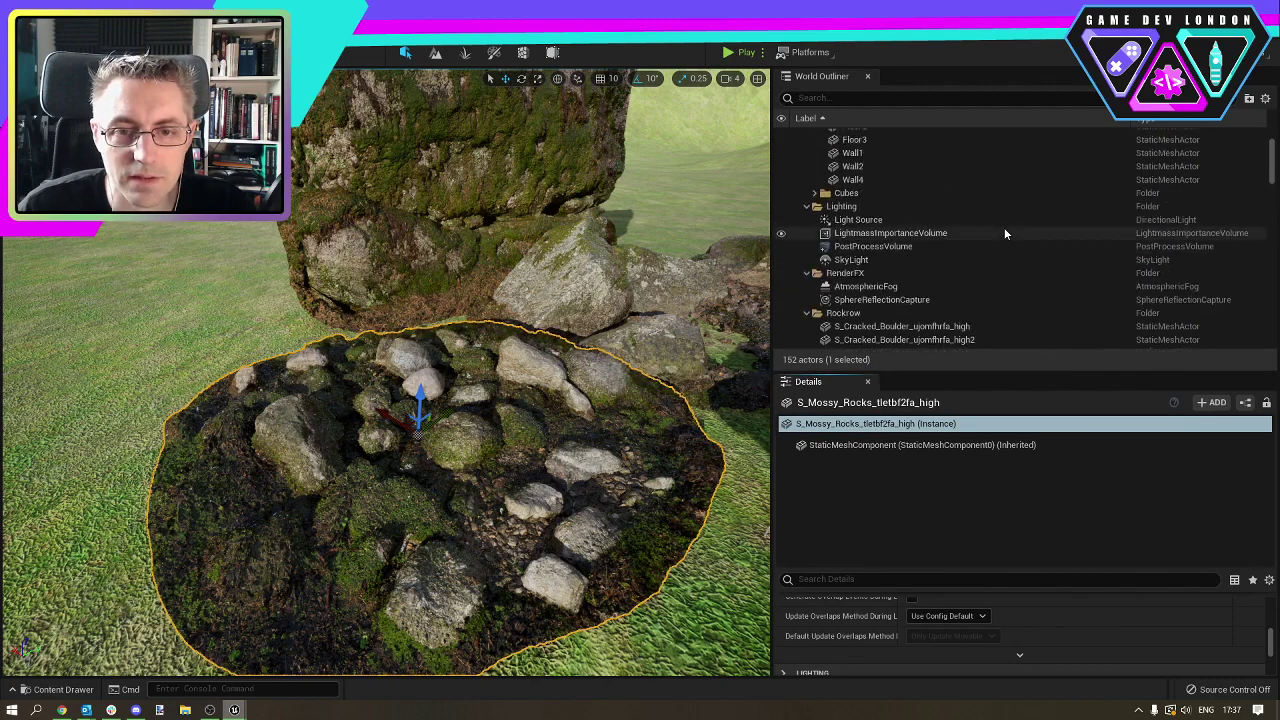
pyautogui.click(806, 335)
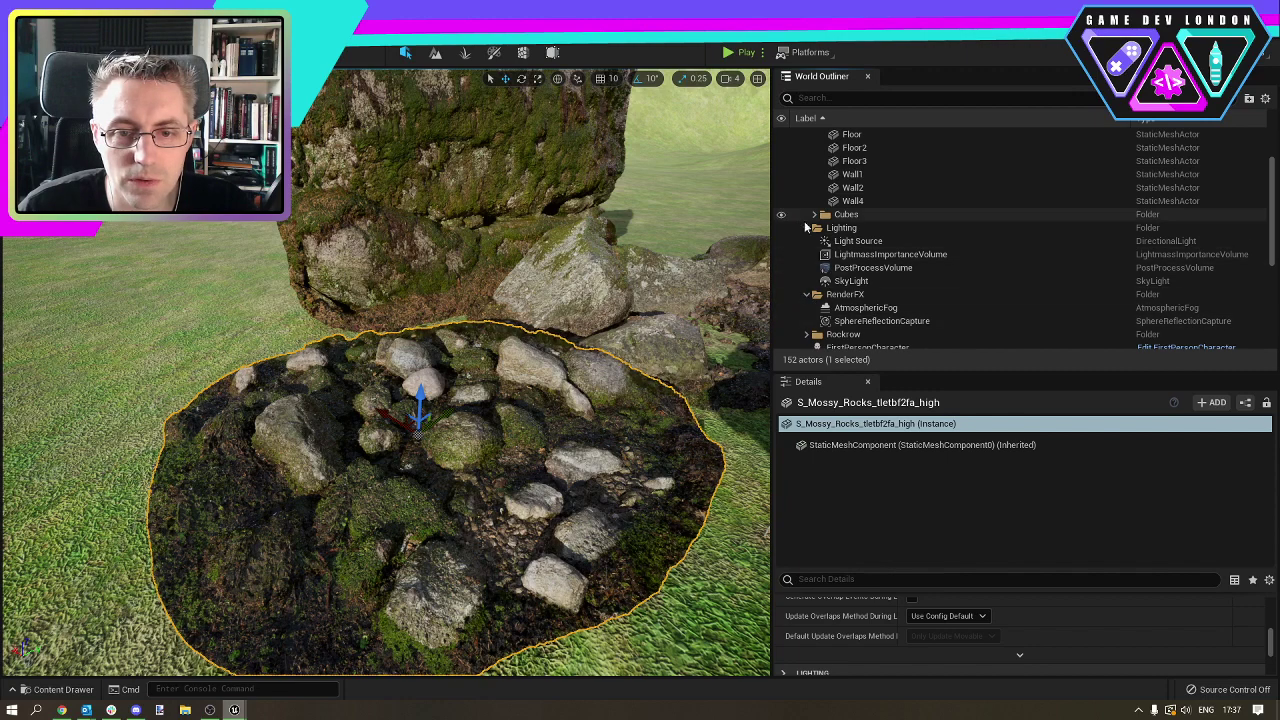
pyautogui.click(857, 268)
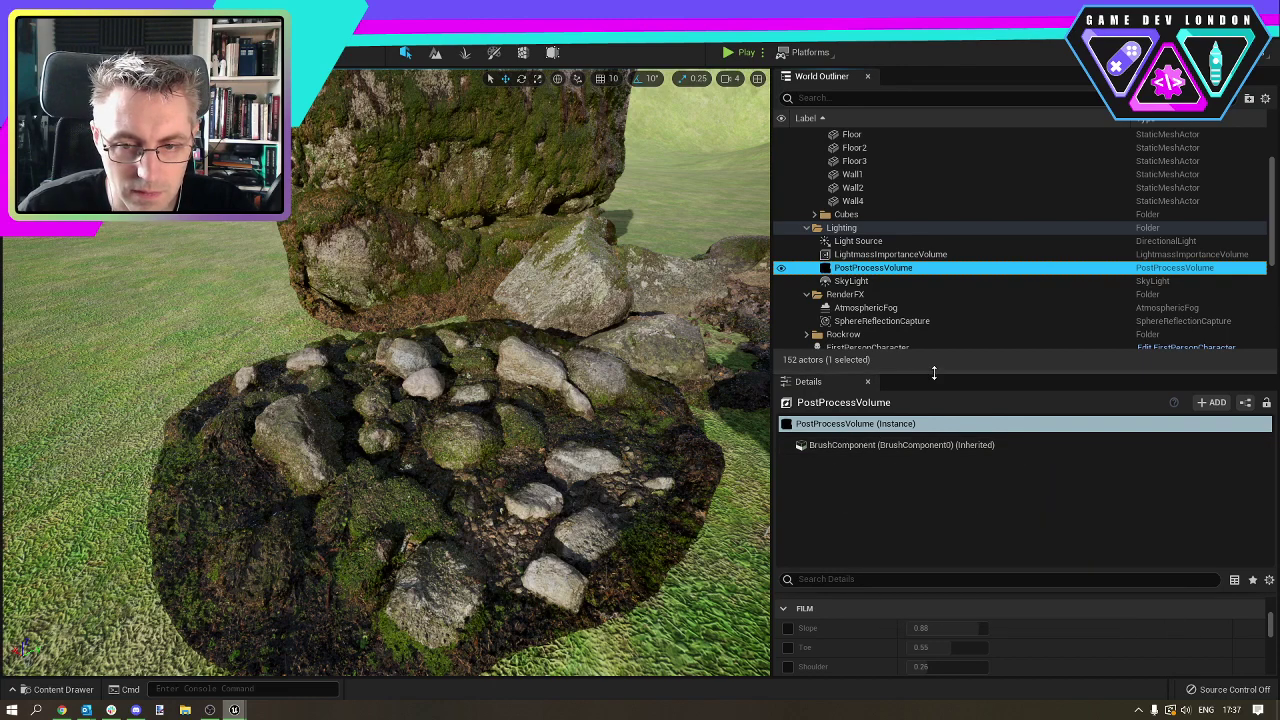
pyautogui.moveTo(930, 371); pyautogui.dragTo(952, 268)
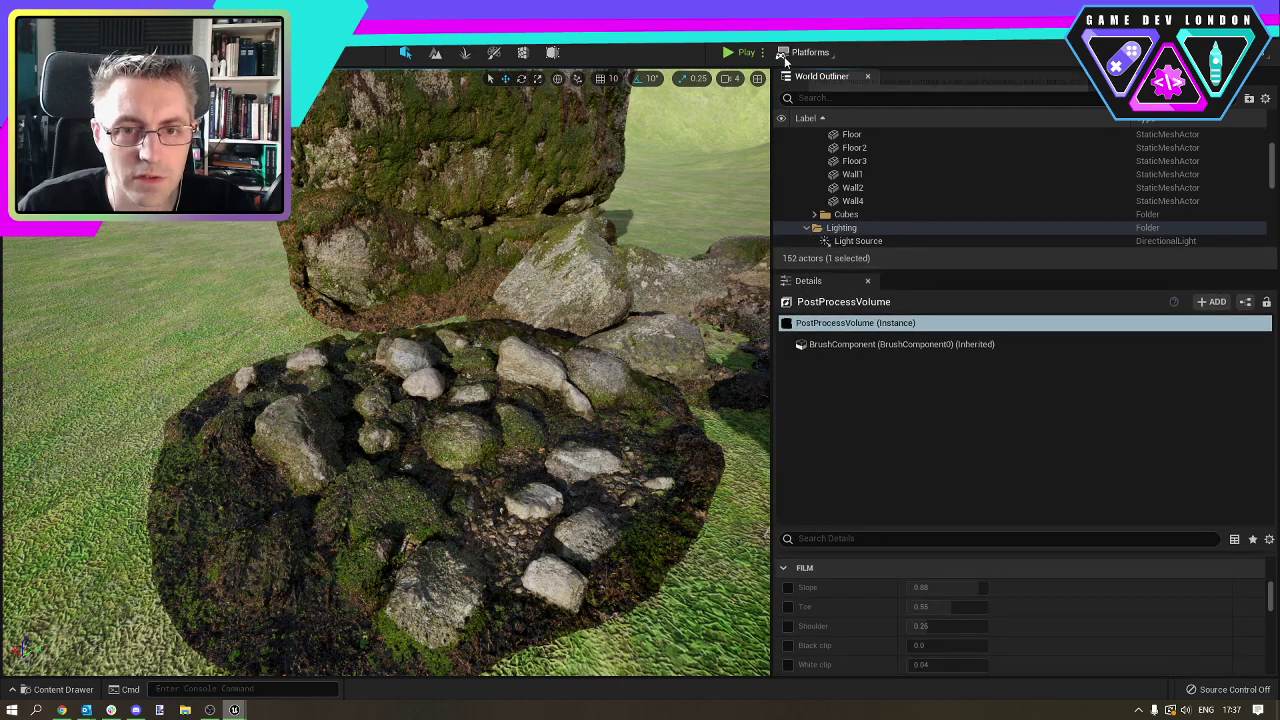
# Dock the World Outliner as a narrow column to the left of the viewport and sort its actors by type.
pyautogui.moveTo(822, 76); pyautogui.dragTo(10, 267)
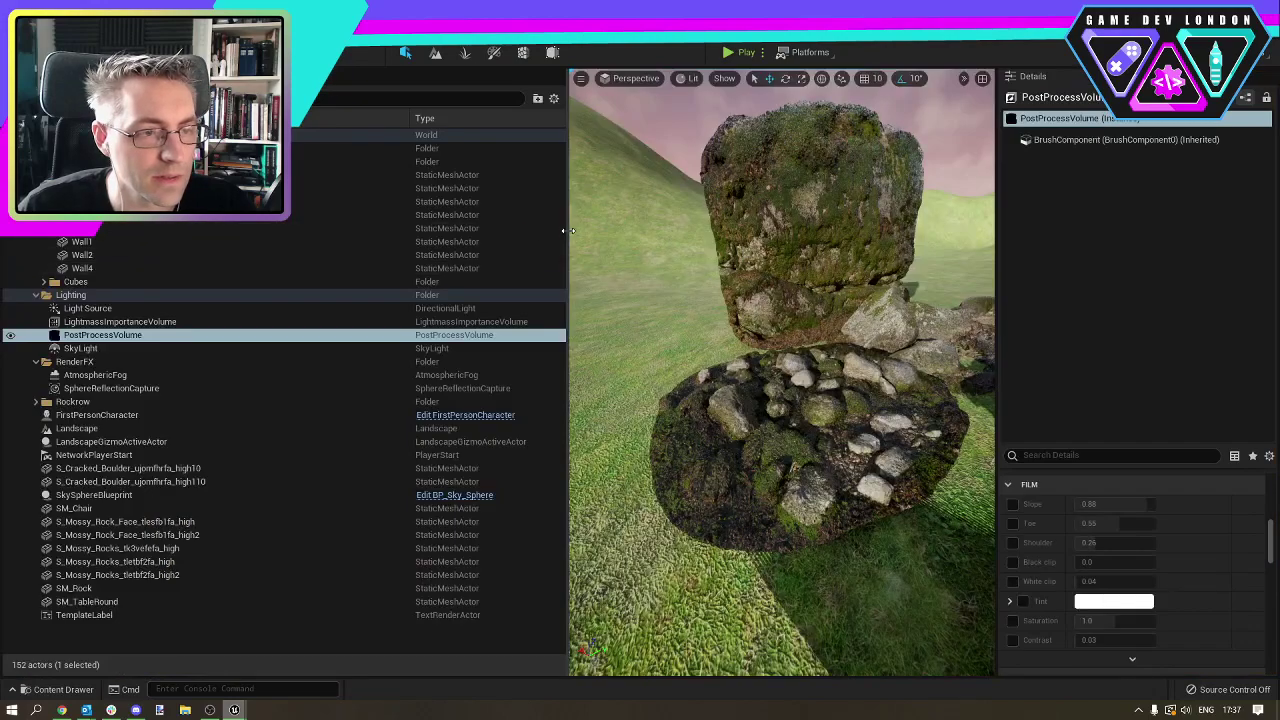
pyautogui.moveTo(566, 232); pyautogui.dragTo(221, 260)
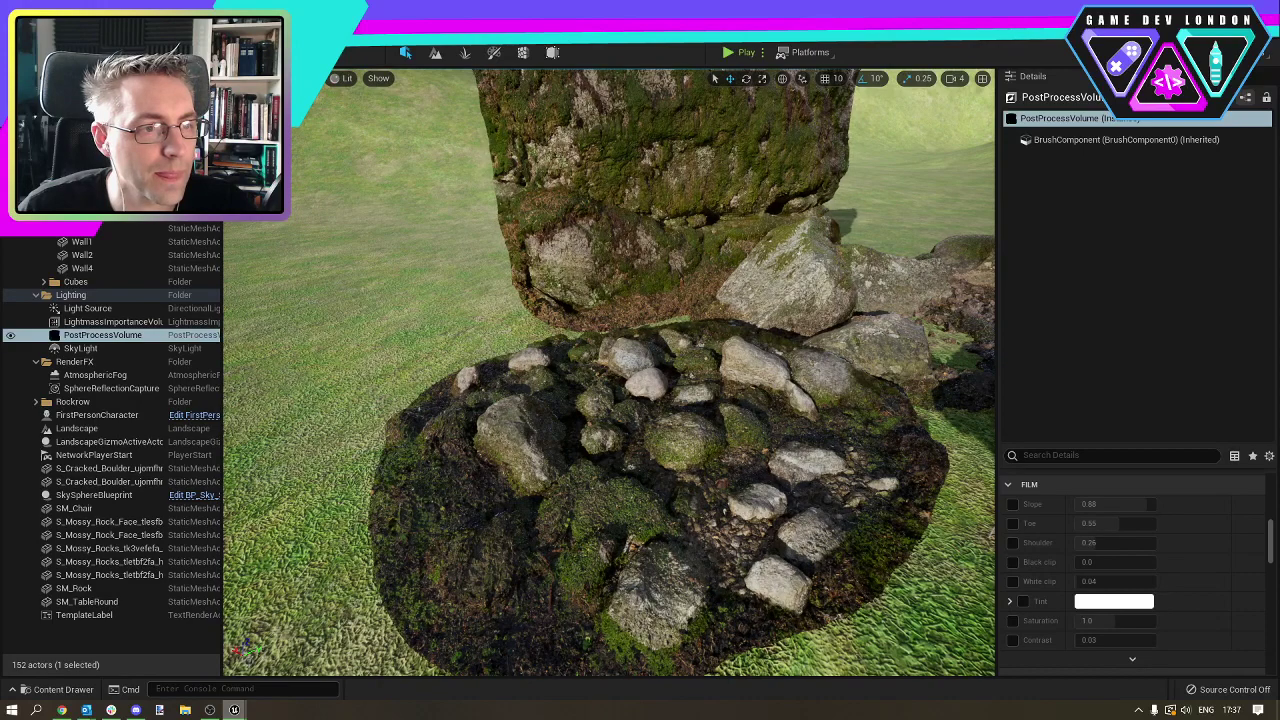
pyautogui.click(188, 117)
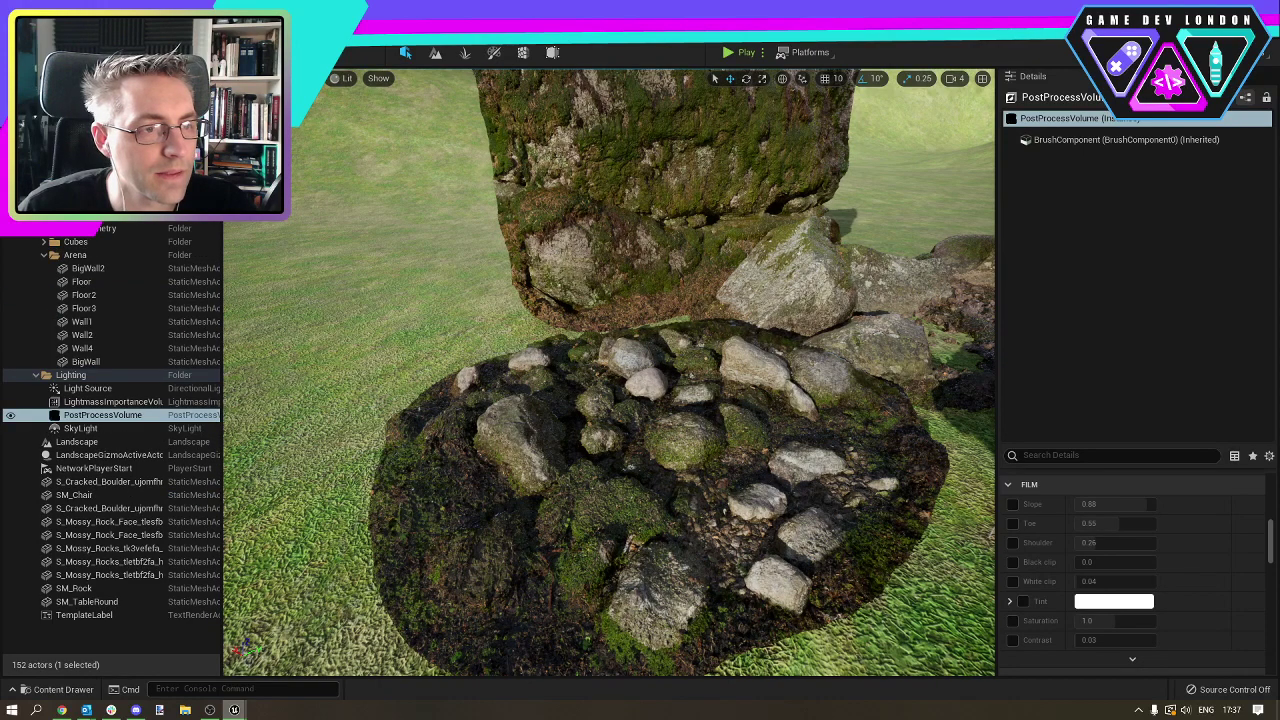
pyautogui.moveTo(166, 117)
pyautogui.mouseDown()
pyautogui.moveTo(181, 117)
pyautogui.moveTo(153, 117)
pyautogui.mouseUp()
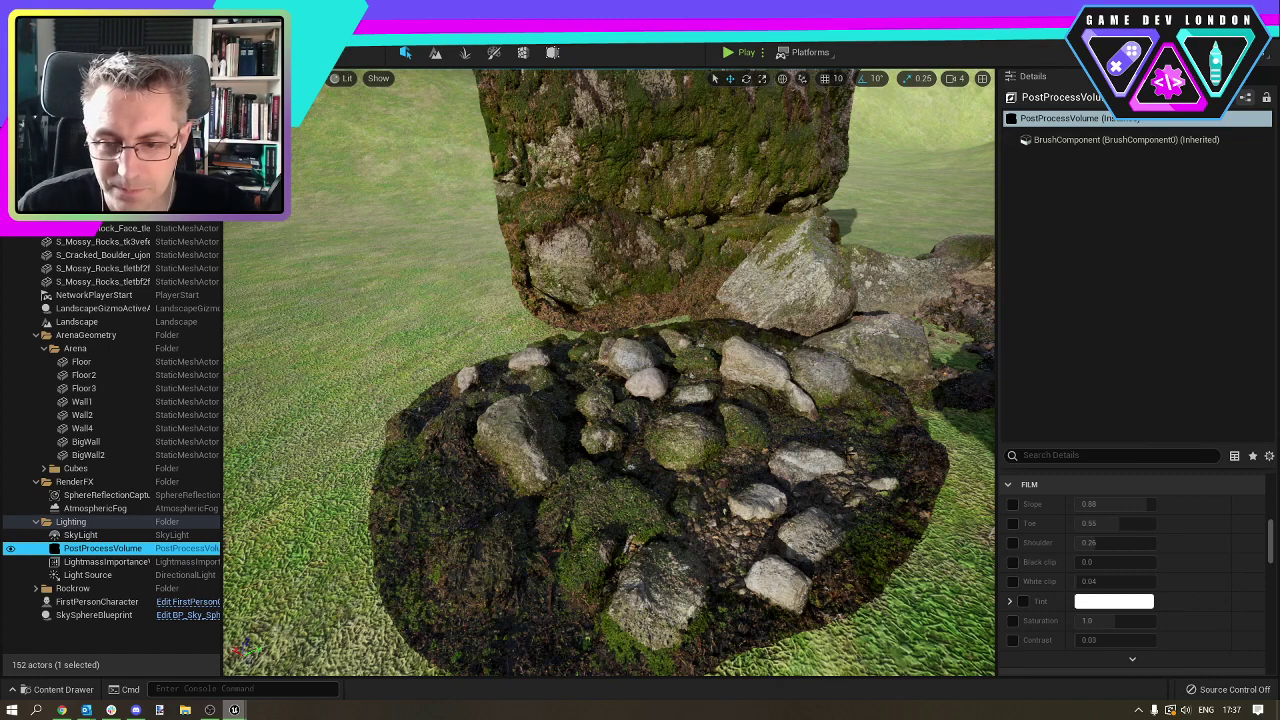
# Select the original round mossy rock cluster again and nudge it slightly upward.
pyautogui.click(645, 372)
pyautogui.moveTo(648, 365)
pyautogui.mouseDown()
pyautogui.moveTo(640, 420)
pyautogui.moveTo(635, 331)
pyautogui.moveTo(638, 369)
pyautogui.mouseUp()
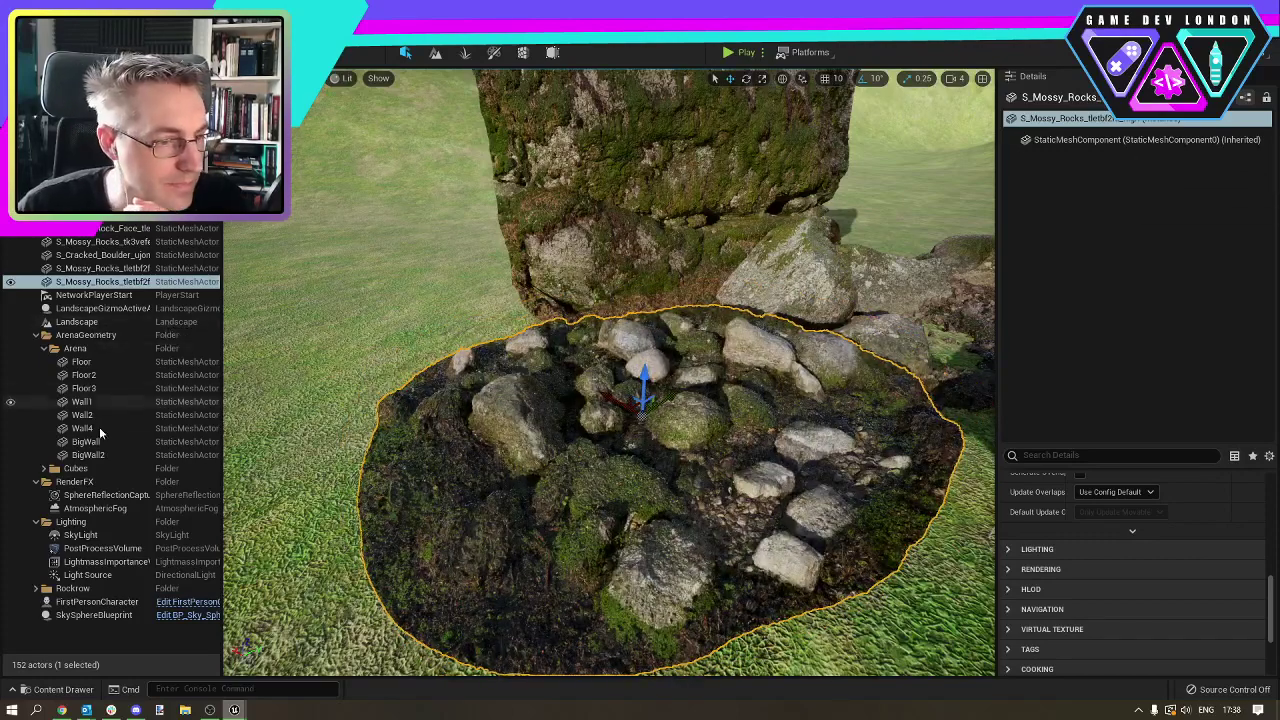
# Enlarge the PostProcessVolume's property list and examine its Motion Blur settings under Rendering Features.
pyautogui.click(100, 548)
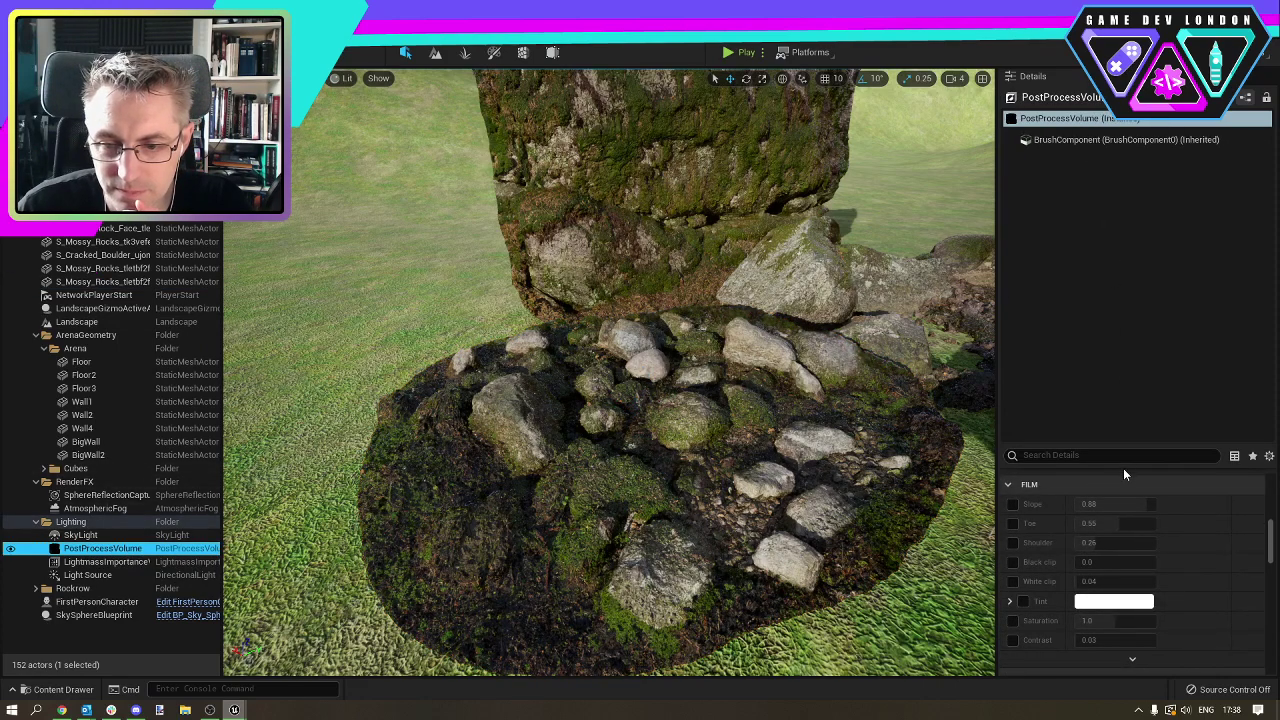
pyautogui.moveTo(1127, 446); pyautogui.dragTo(1134, 155)
pyautogui.scroll(-10, 1142, 462)
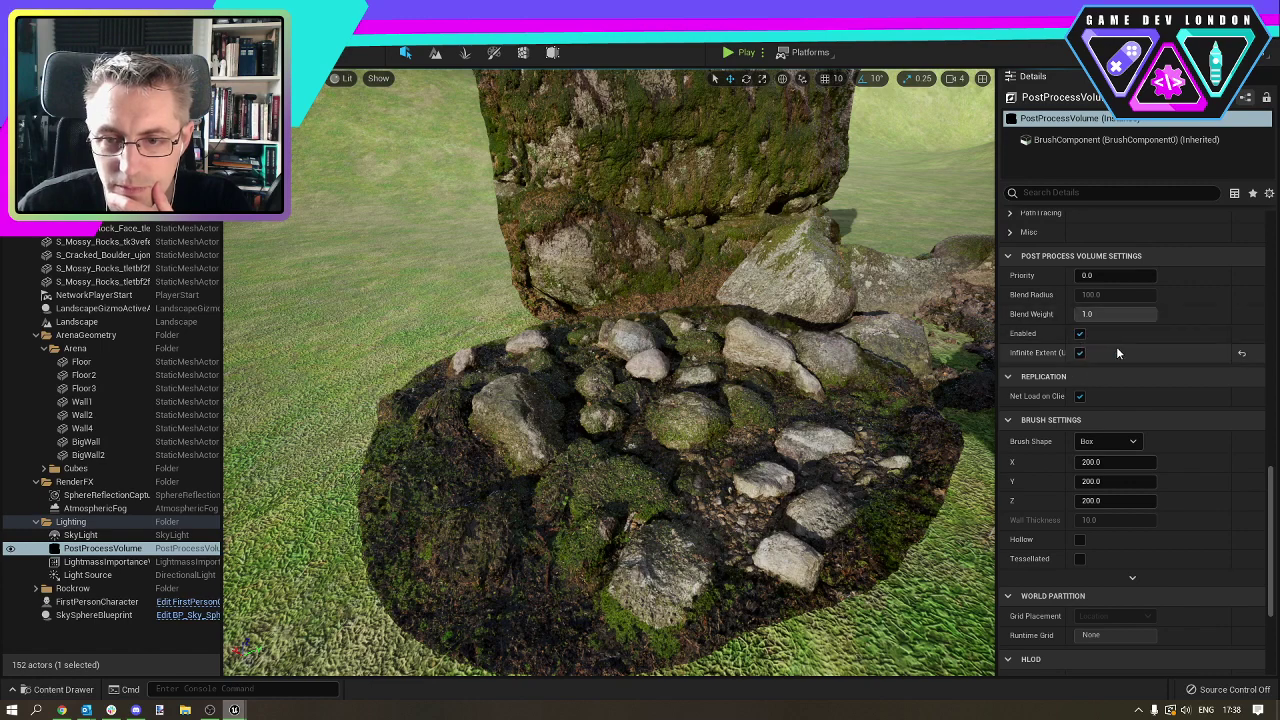
pyautogui.scroll(-5, 1116, 346)
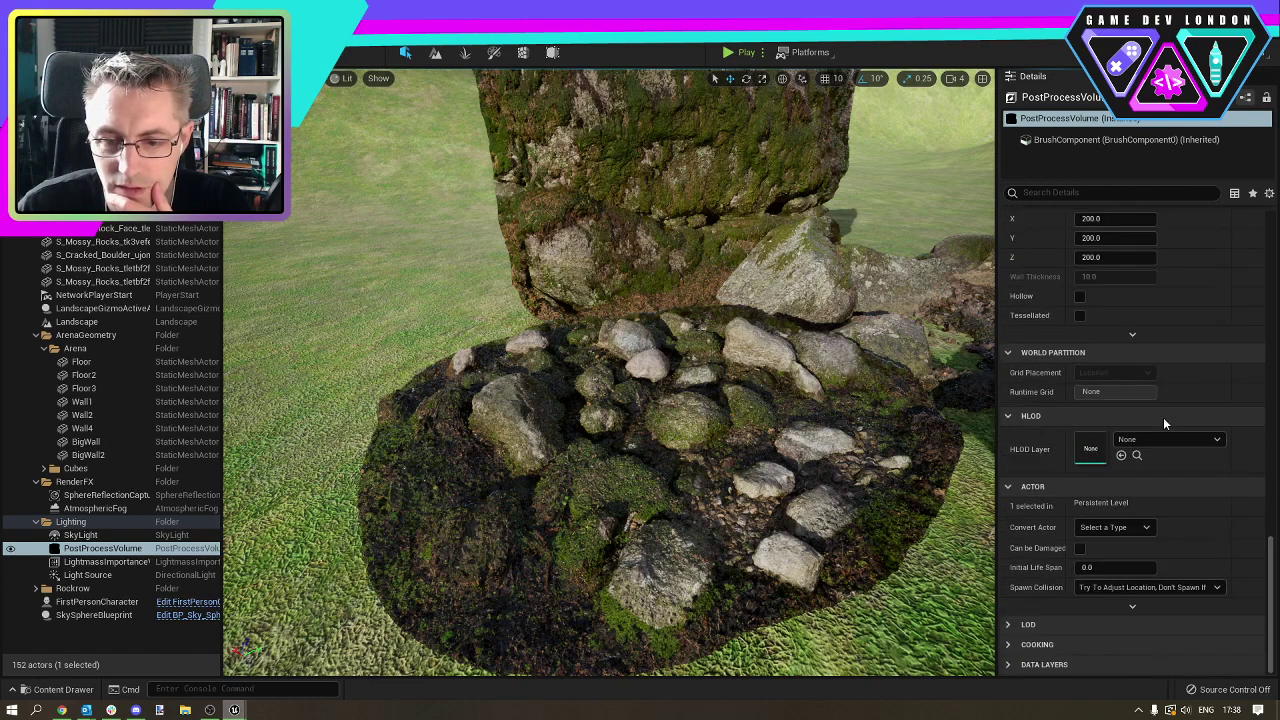
pyautogui.scroll(5, 1079, 478)
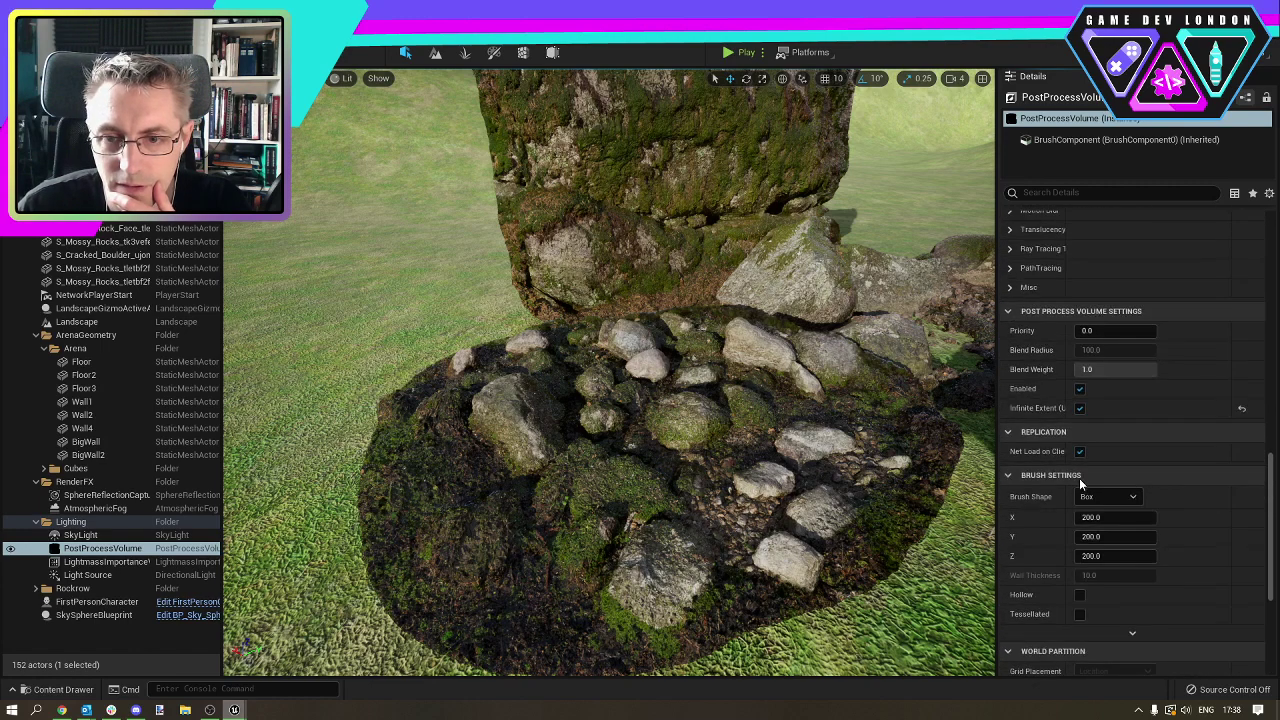
pyautogui.scroll(2, 1108, 394)
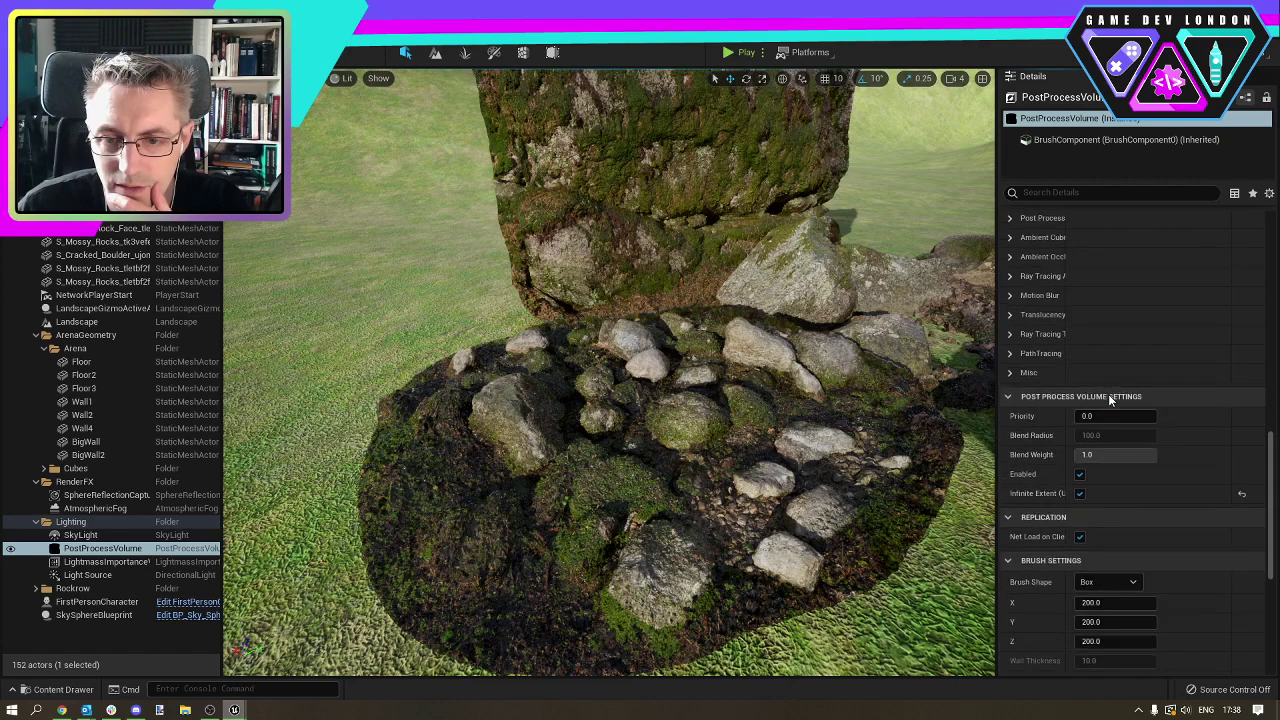
pyautogui.scroll(2, 1108, 394)
pyautogui.click(1008, 381)
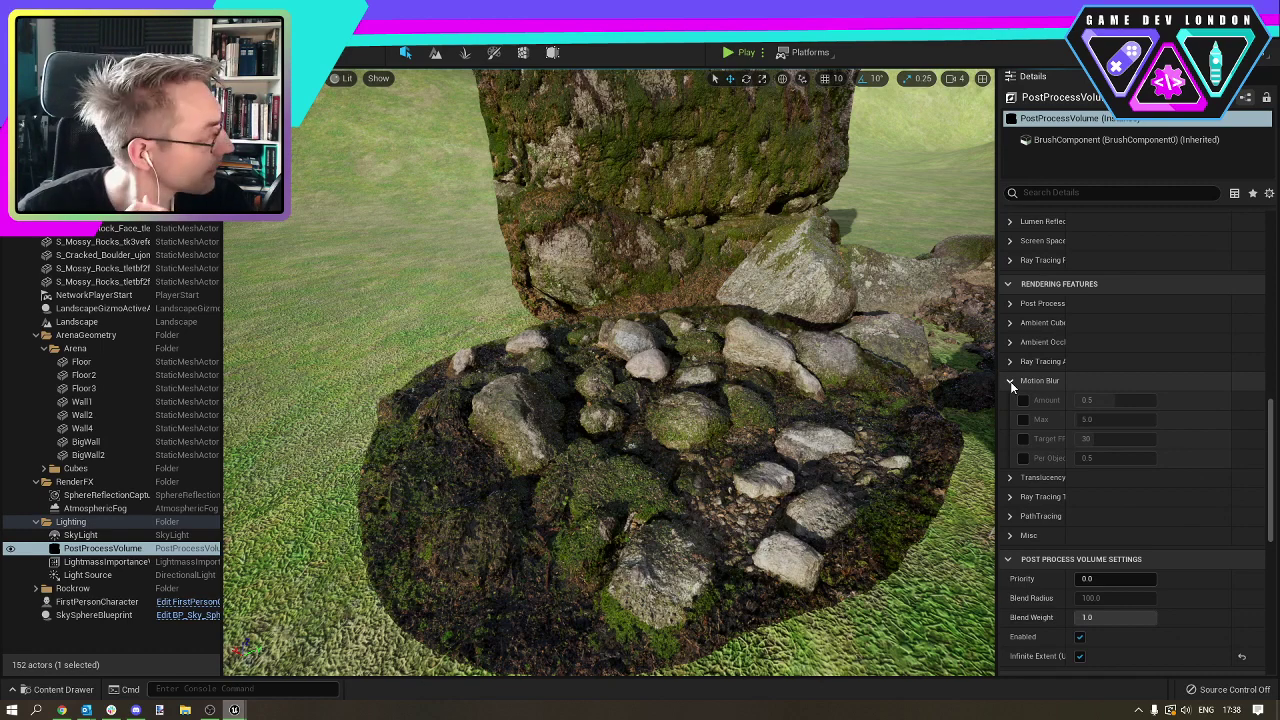
pyautogui.click(1010, 381)
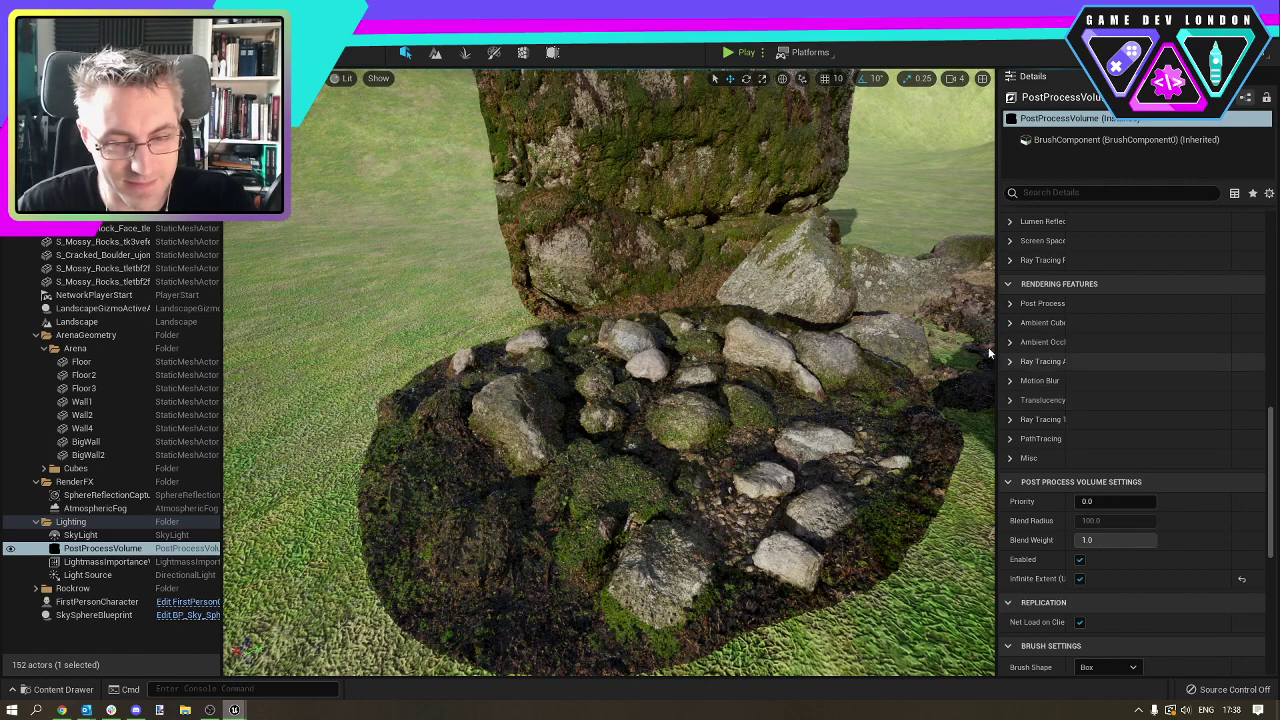
# Look through the PostProcessVolume's property groups and examine the Motion Blur settings under Rendering Features.
pyautogui.scroll(3, 1119, 293)
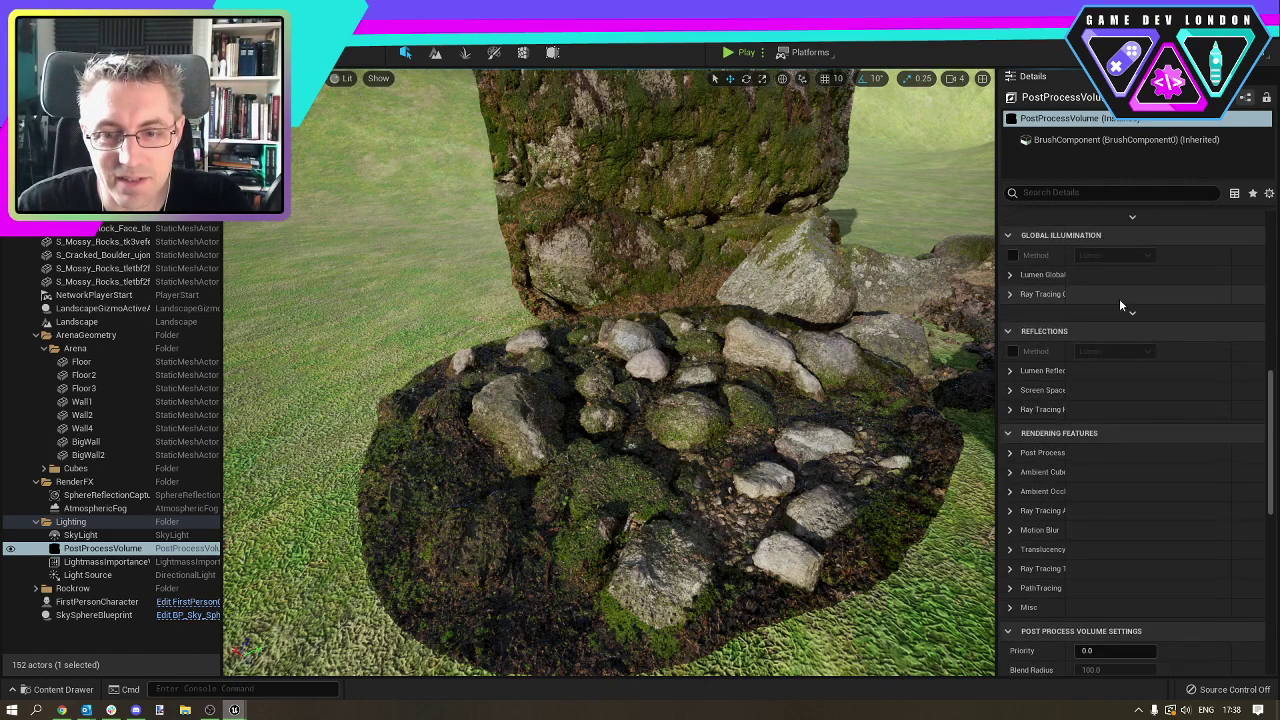
pyautogui.scroll(4, 1064, 364)
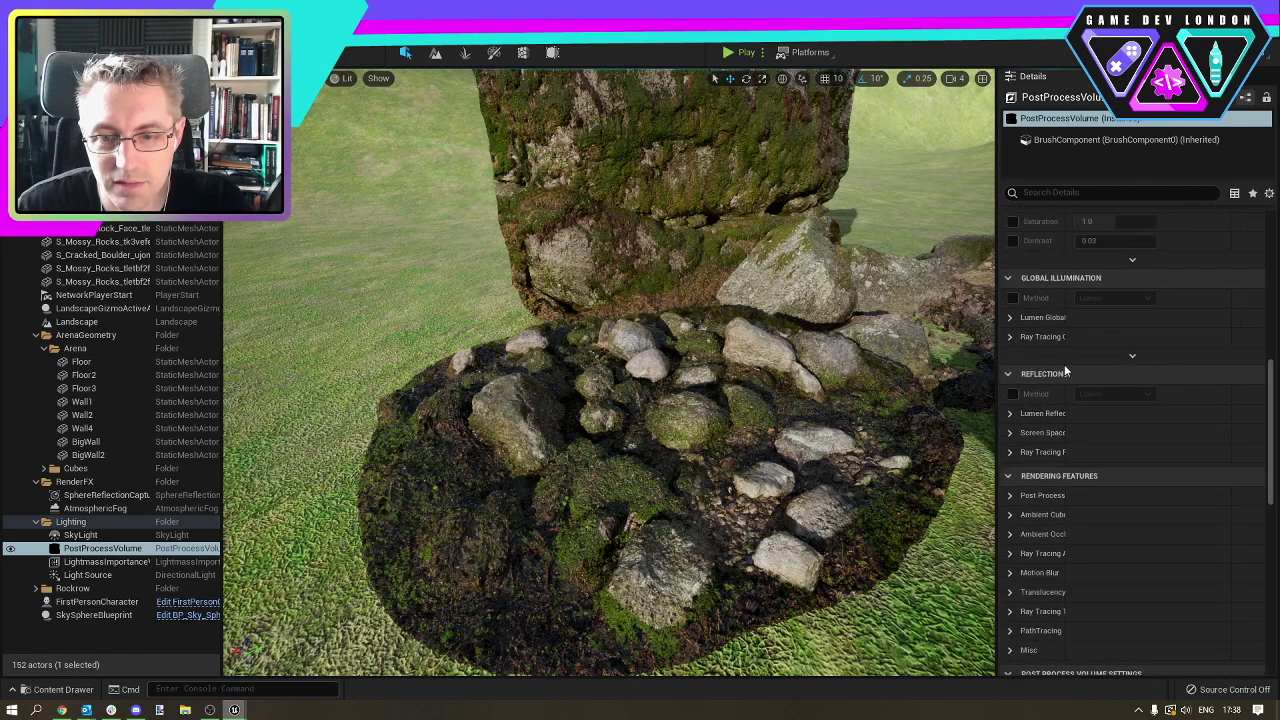
pyautogui.scroll(2, 1131, 373)
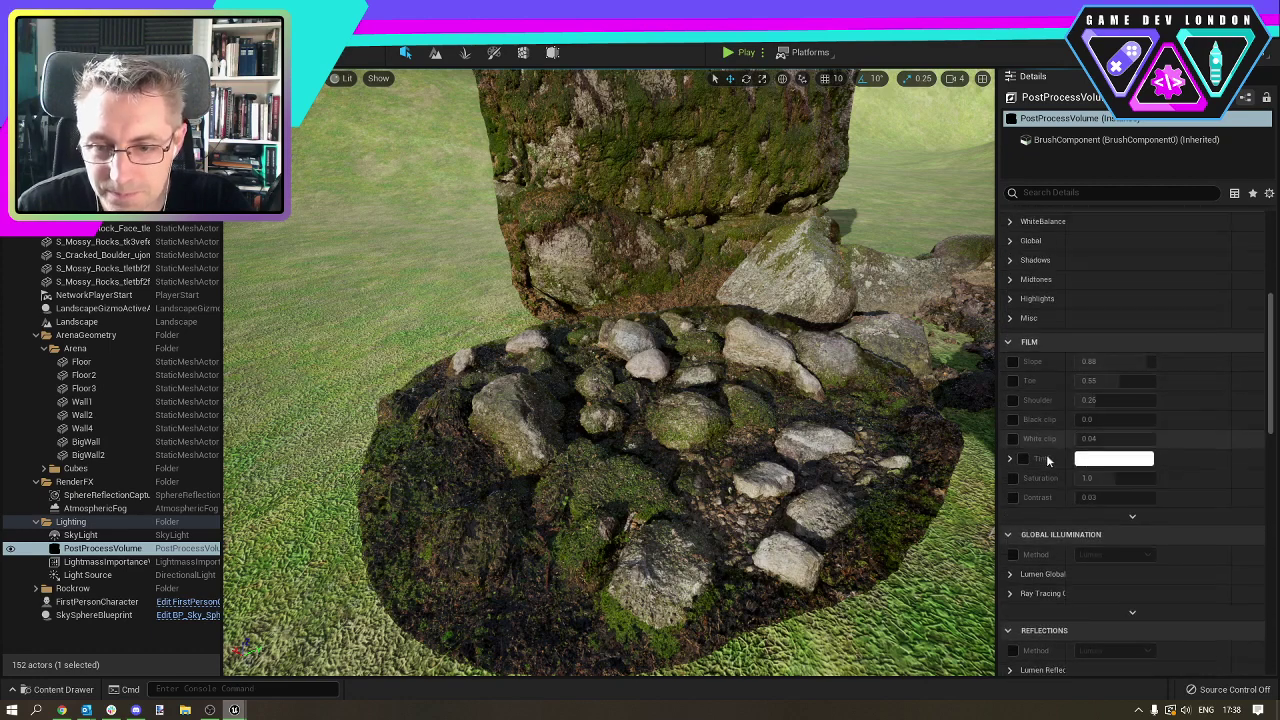
pyautogui.scroll(-9, 1070, 400)
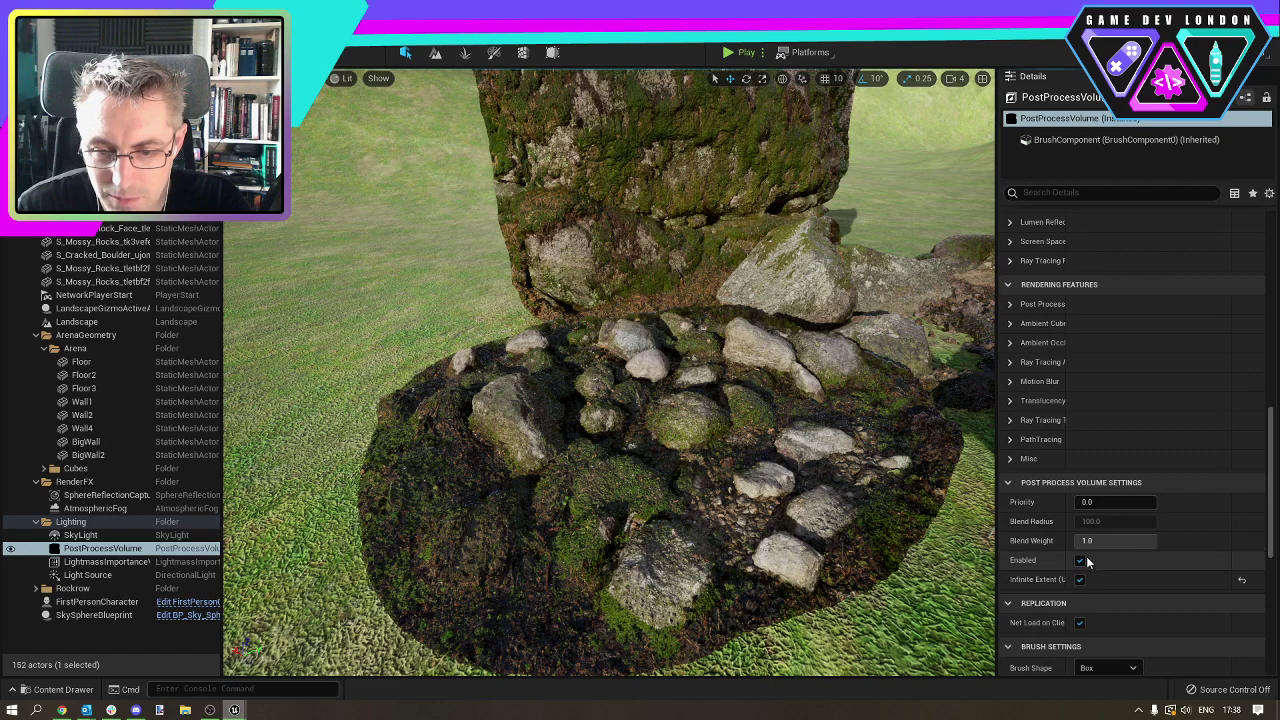
pyautogui.scroll(-5, 1096, 525)
pyautogui.scroll(-5, 1096, 521)
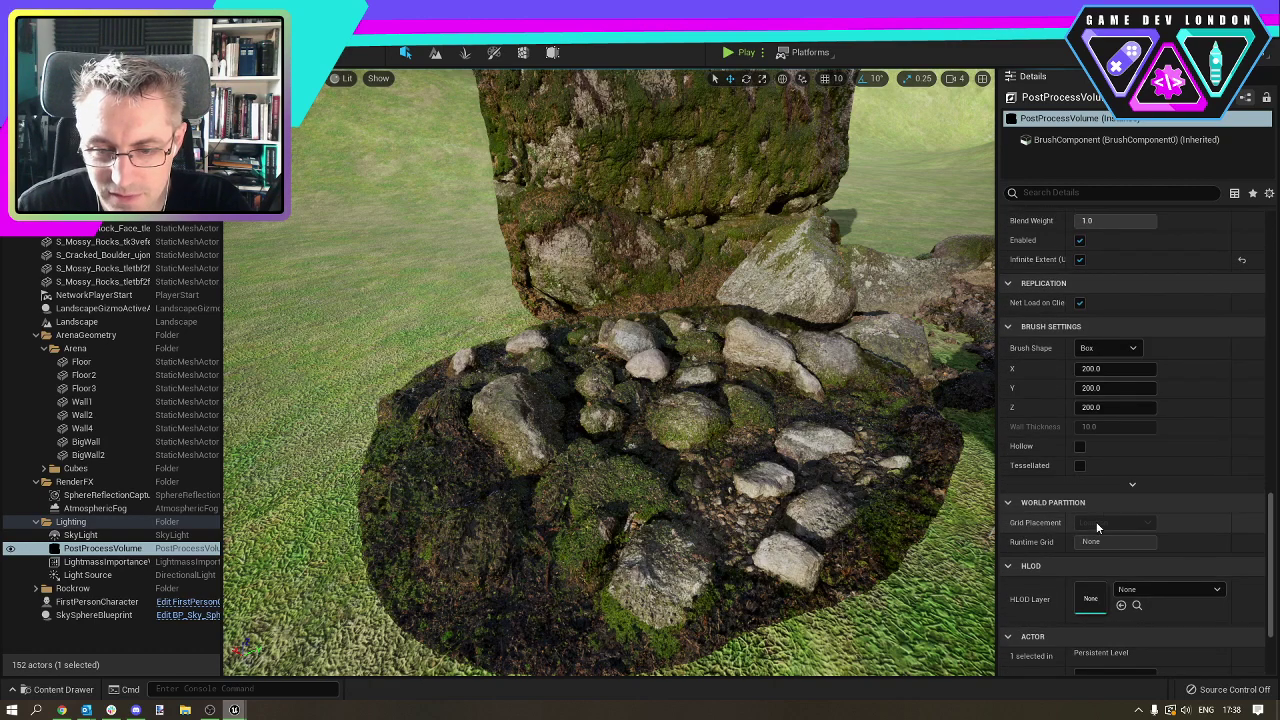
pyautogui.scroll(12, 1102, 508)
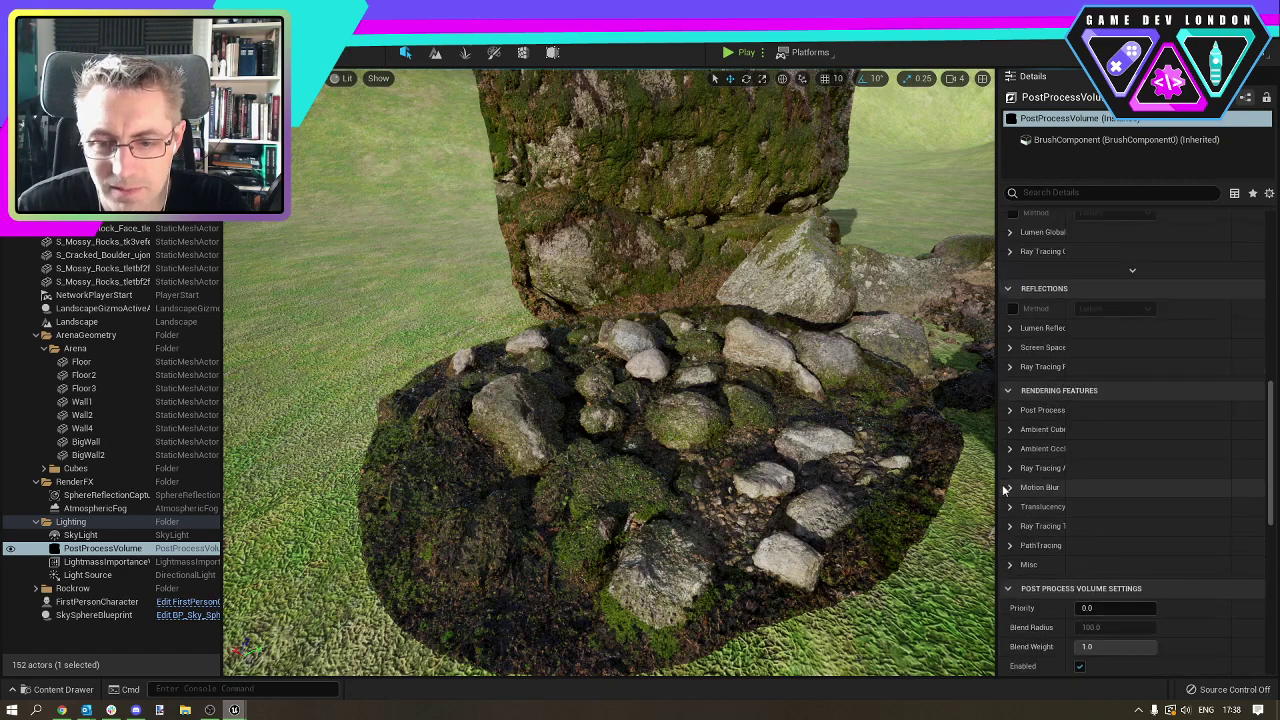
pyautogui.click(1010, 488)
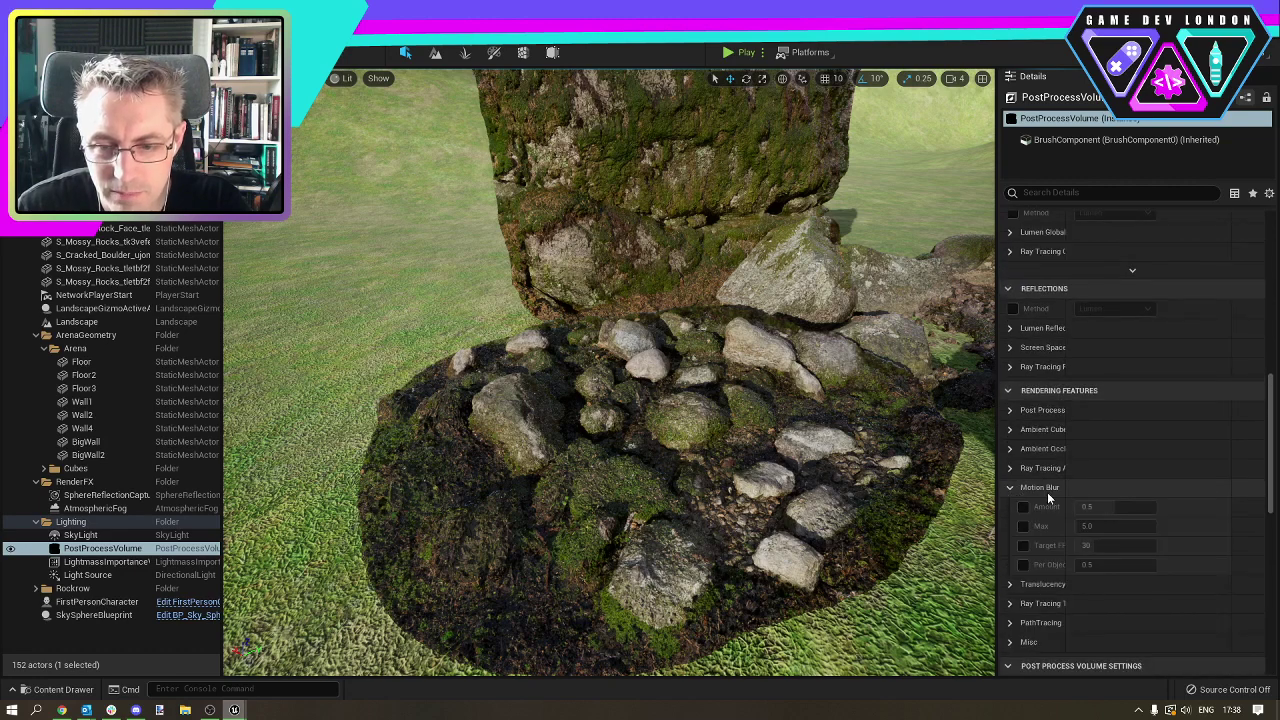
pyautogui.scroll(5, 1099, 450)
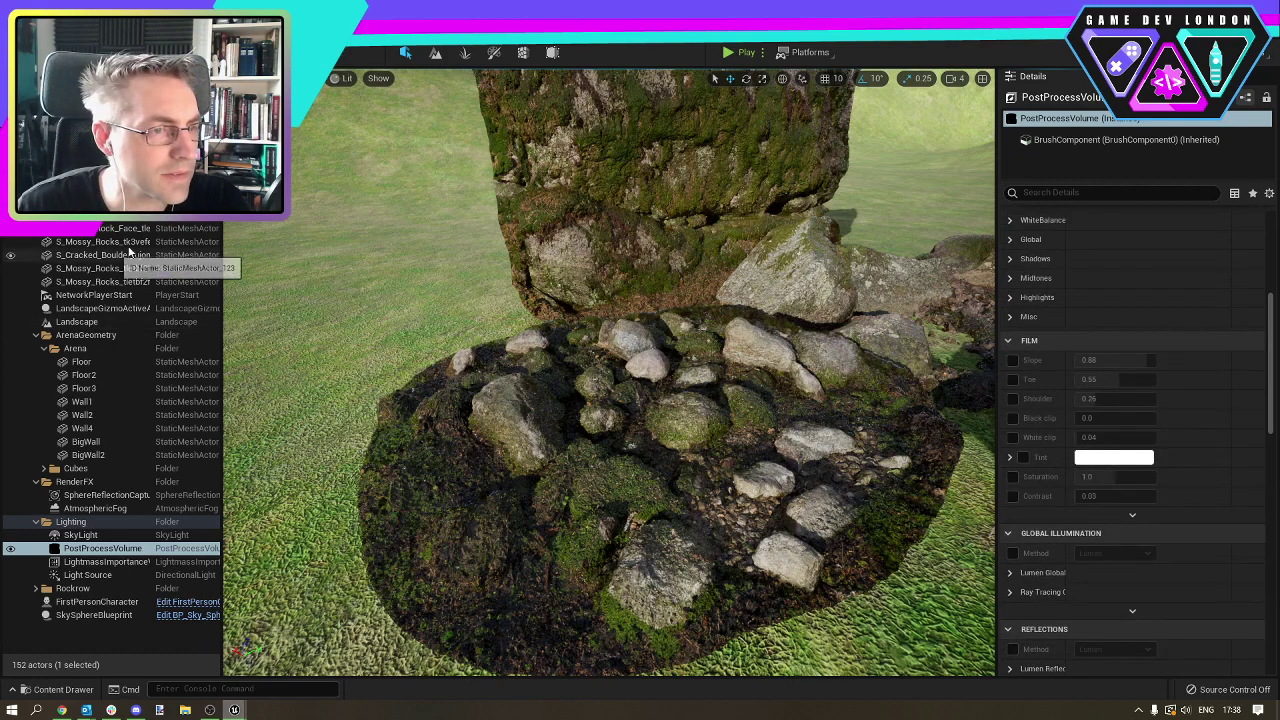
# Examine the PostProcessVolume's color grading groups, including Shadows and Midtones.
pyautogui.click(84, 547)
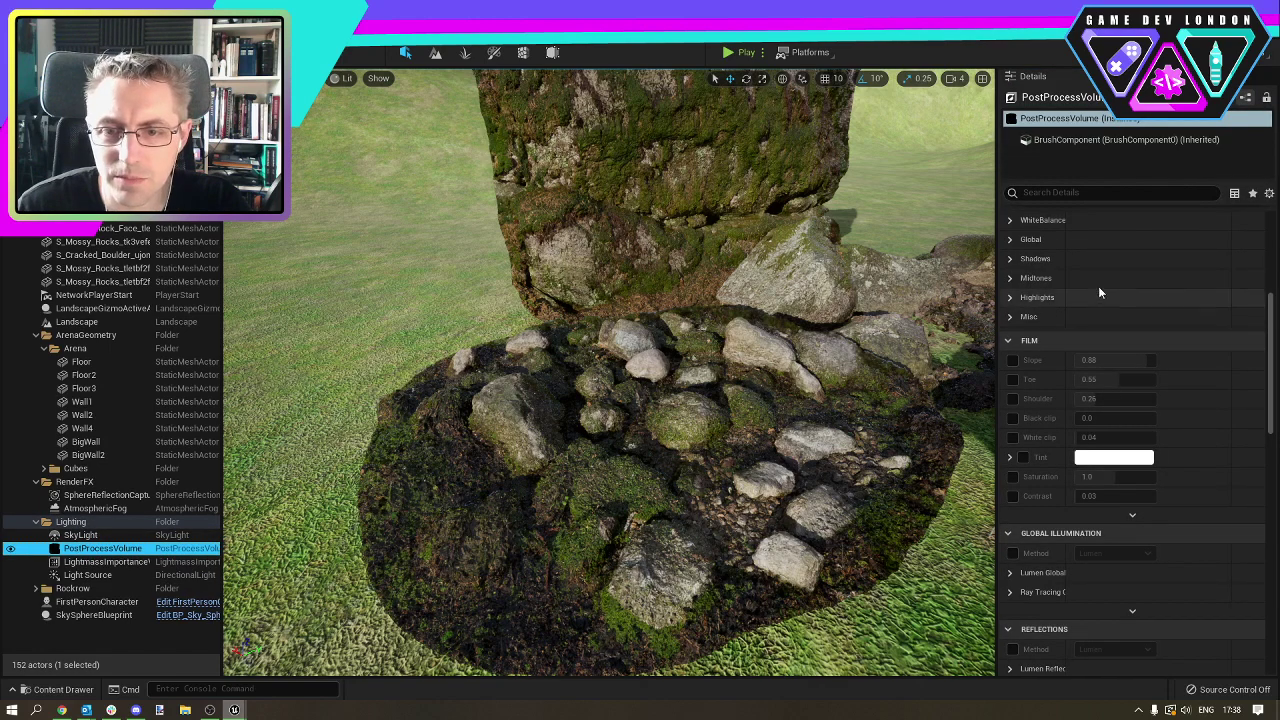
pyautogui.click(1009, 240)
pyautogui.click(1008, 238)
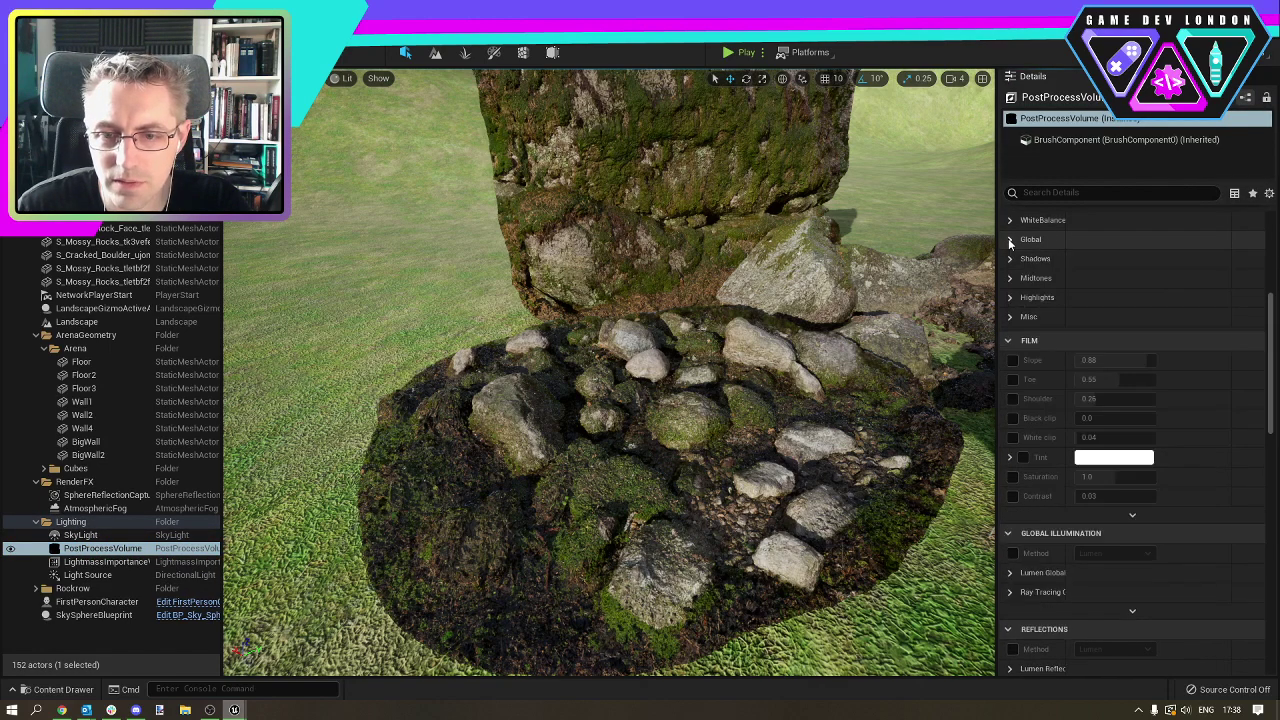
pyautogui.click(1008, 220)
pyautogui.click(1009, 218)
pyautogui.click(1010, 240)
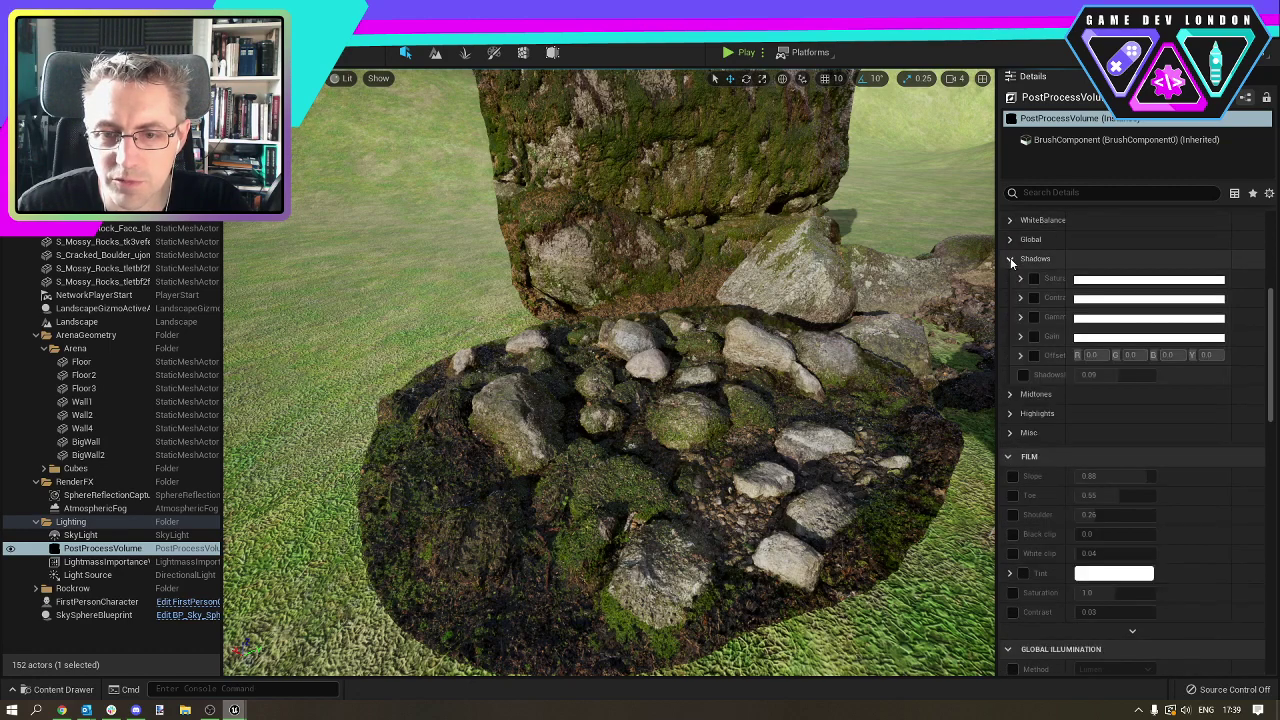
pyautogui.click(1010, 240)
pyautogui.click(1008, 282)
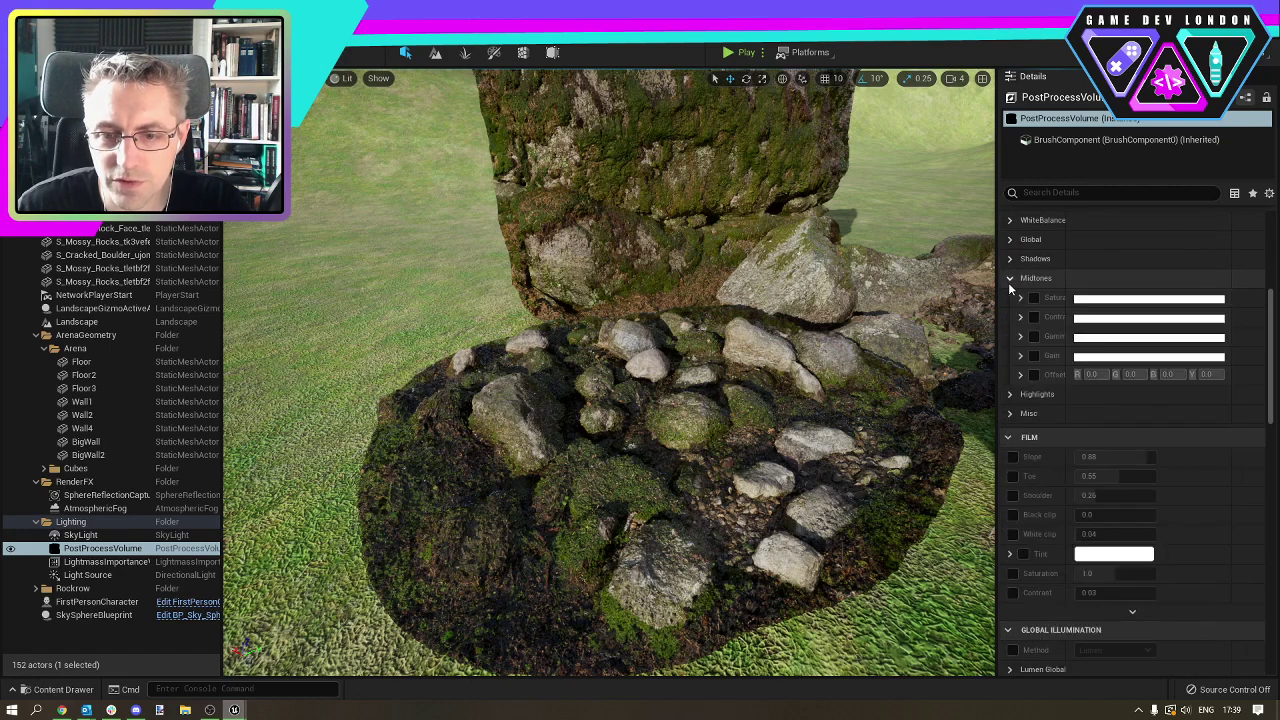
pyautogui.click(1008, 282)
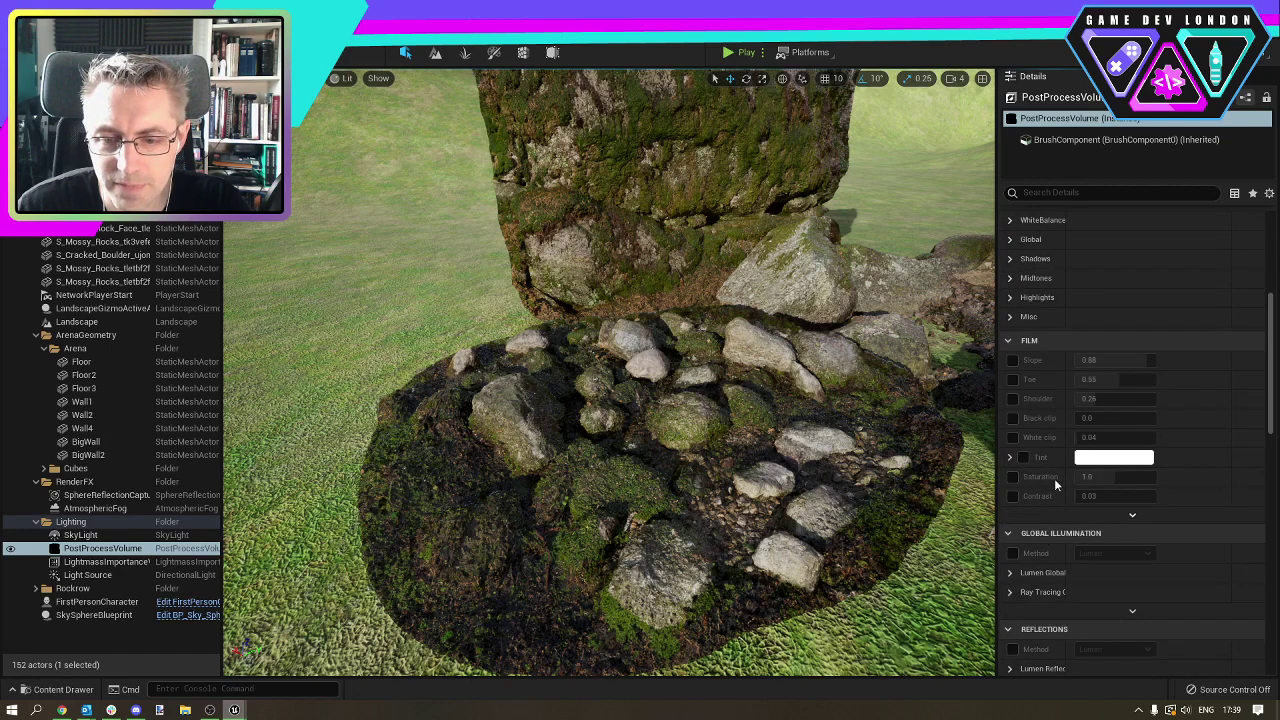
# Enable the Motion Blur Amount override on the PostProcessVolume and set it to 1.0.
pyautogui.scroll(-2, 1054, 478)
pyautogui.scroll(1, 1056, 468)
pyautogui.scroll(-2, 1056, 463)
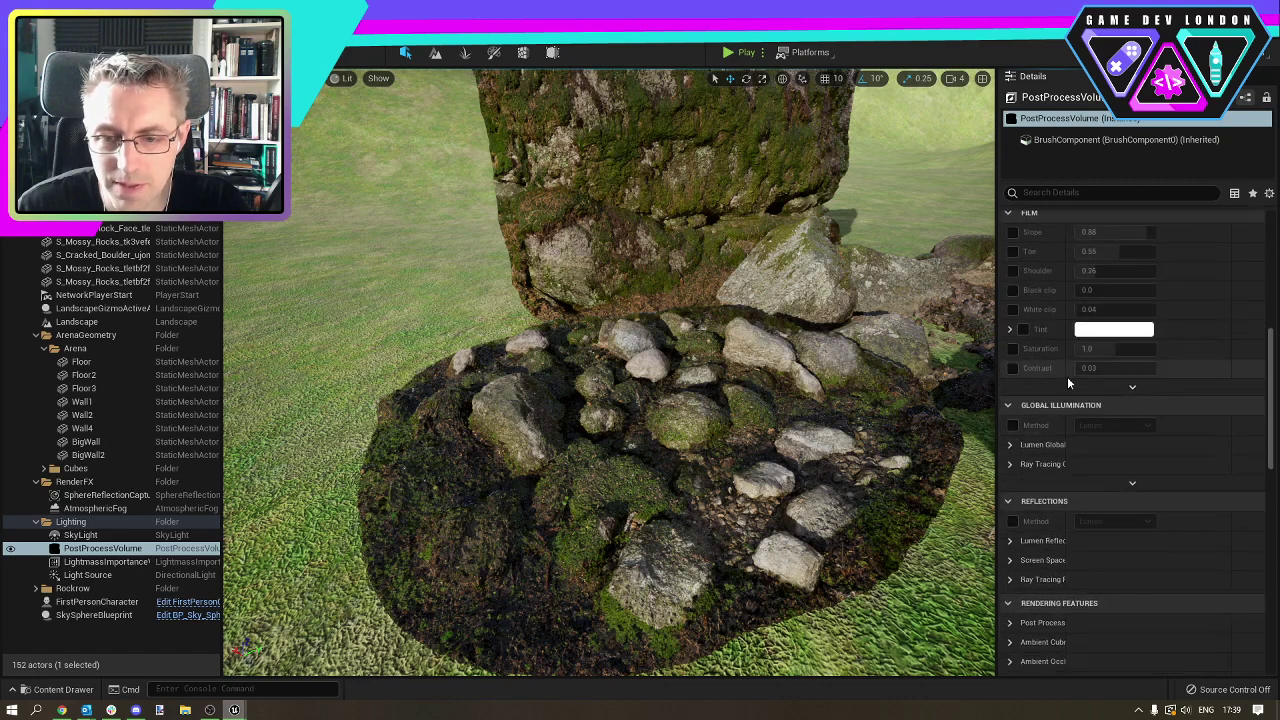
pyautogui.scroll(-3, 1068, 469)
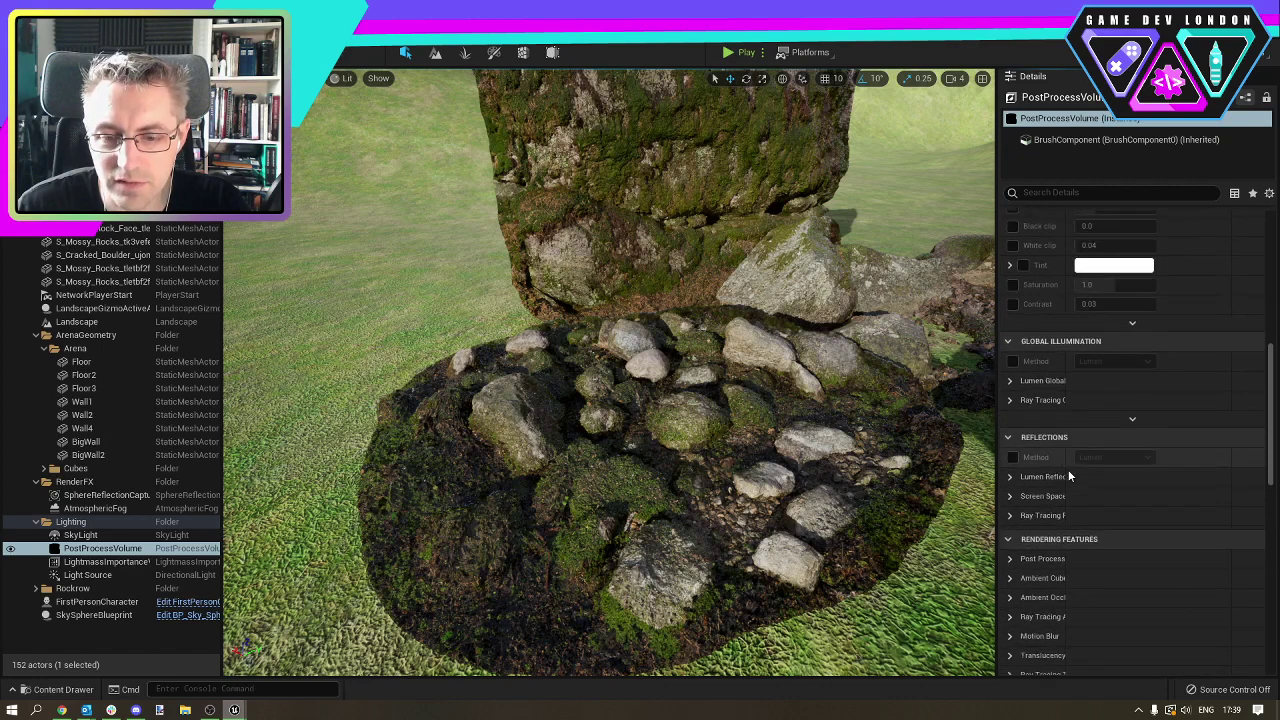
pyautogui.click(1009, 551)
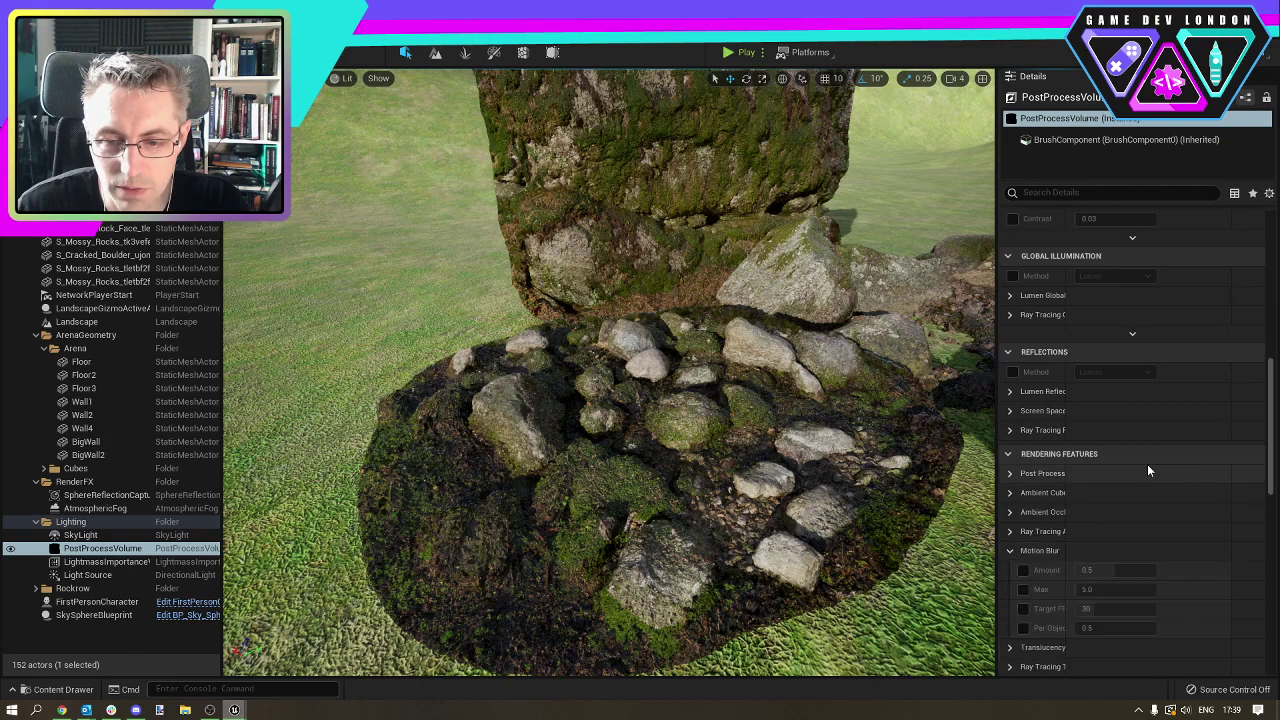
pyautogui.scroll(-2, 1147, 464)
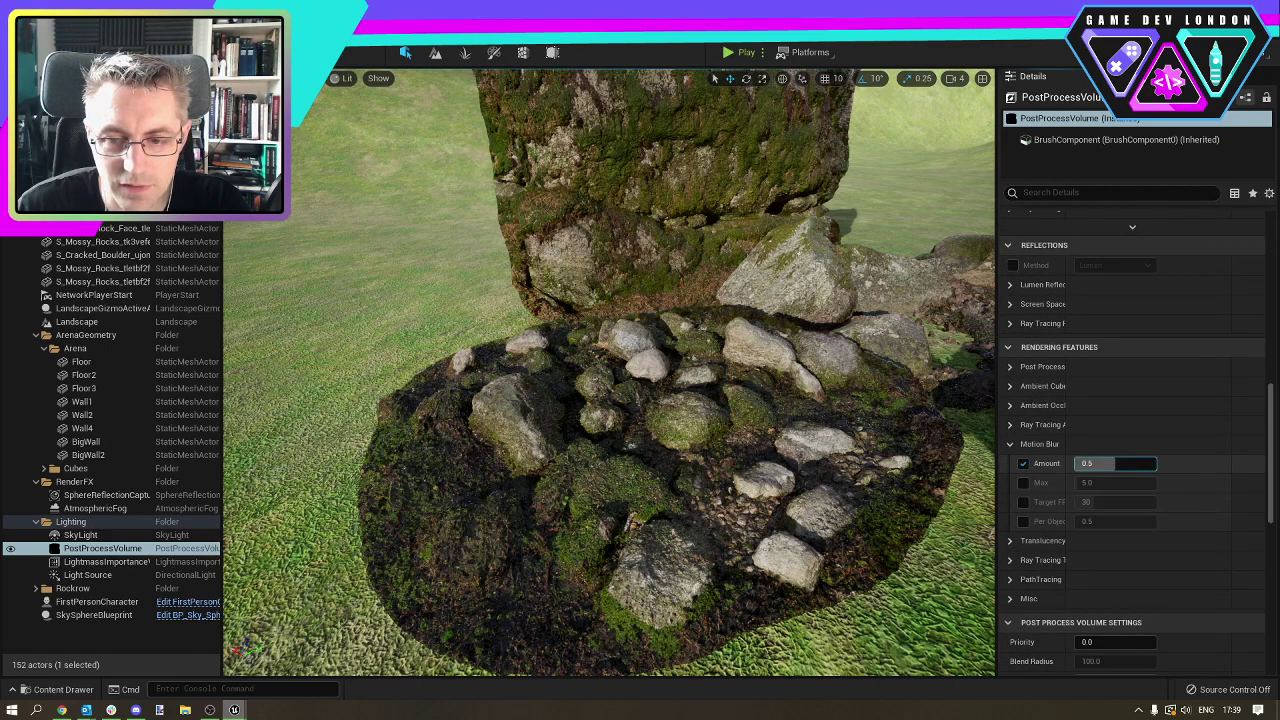
# Raise the round mossy rock cluster in front of the tall rock to test the motion blur.
pyautogui.click(655, 414)
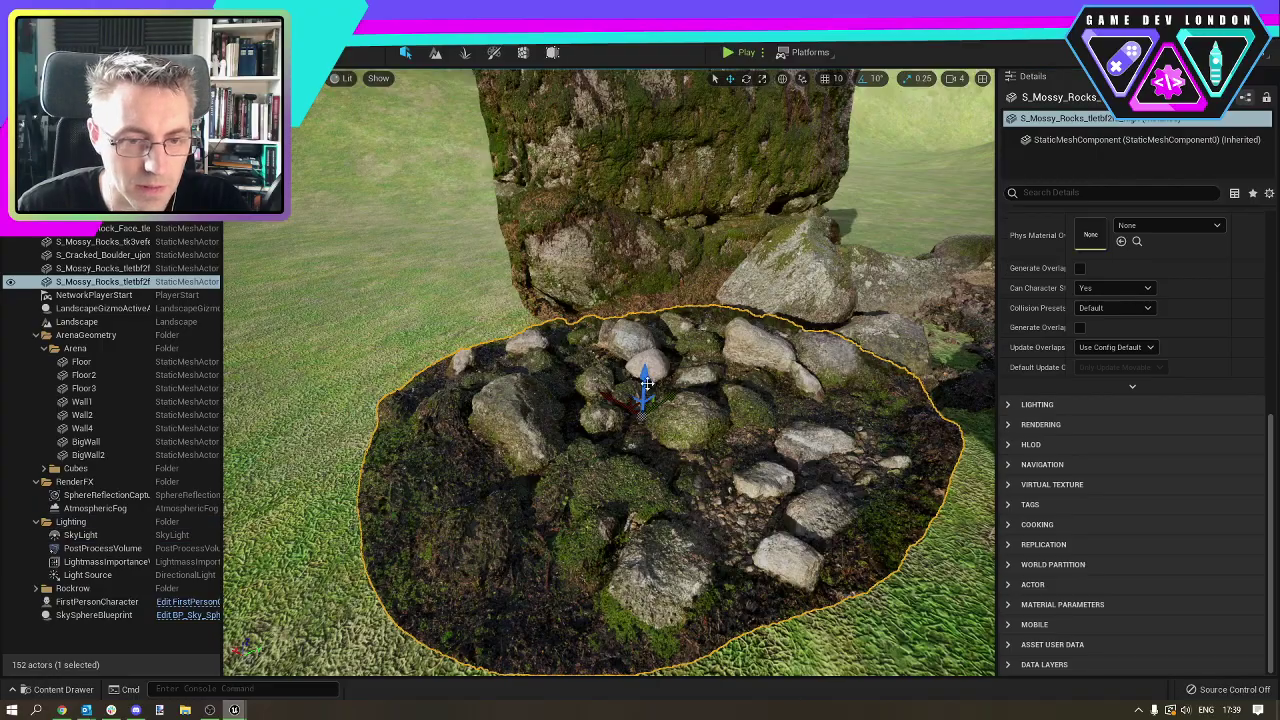
pyautogui.moveTo(647, 382); pyautogui.dragTo(649, 257)
pyautogui.moveTo(649, 257); pyautogui.dragTo(626, 214, button='right')
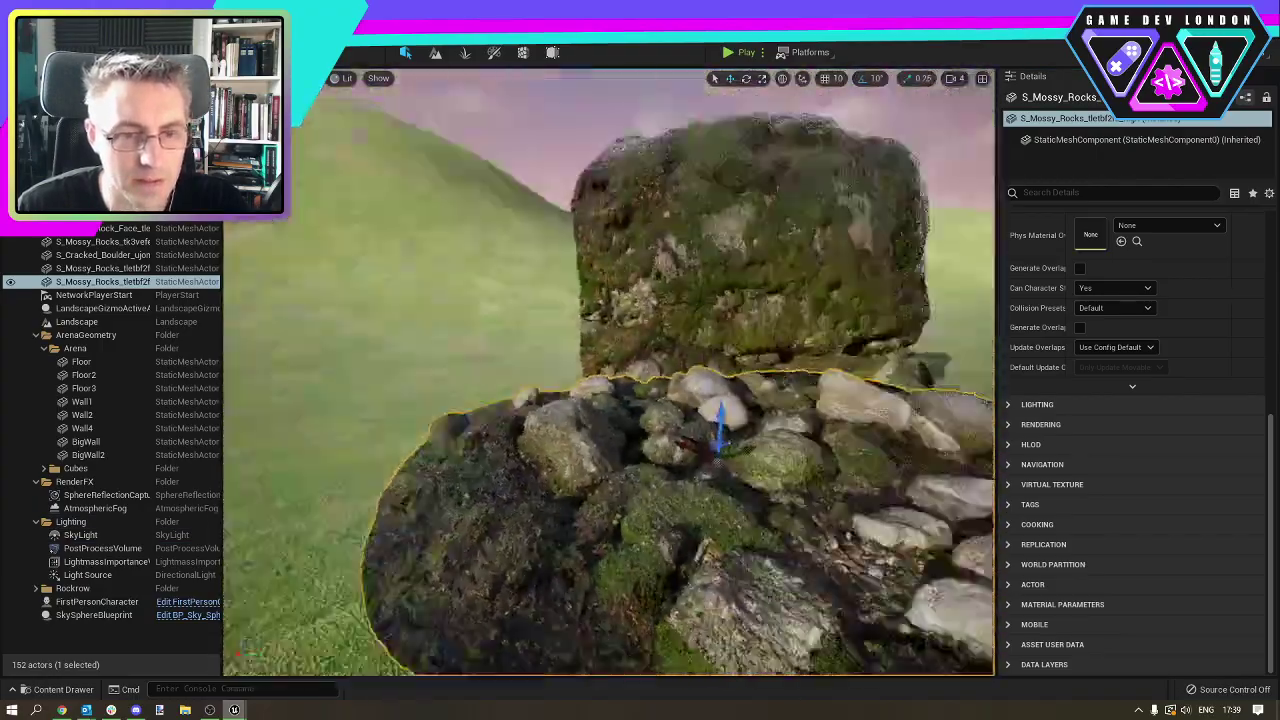
pyautogui.moveTo(714, 452); pyautogui.dragTo(714, 452, button='right')
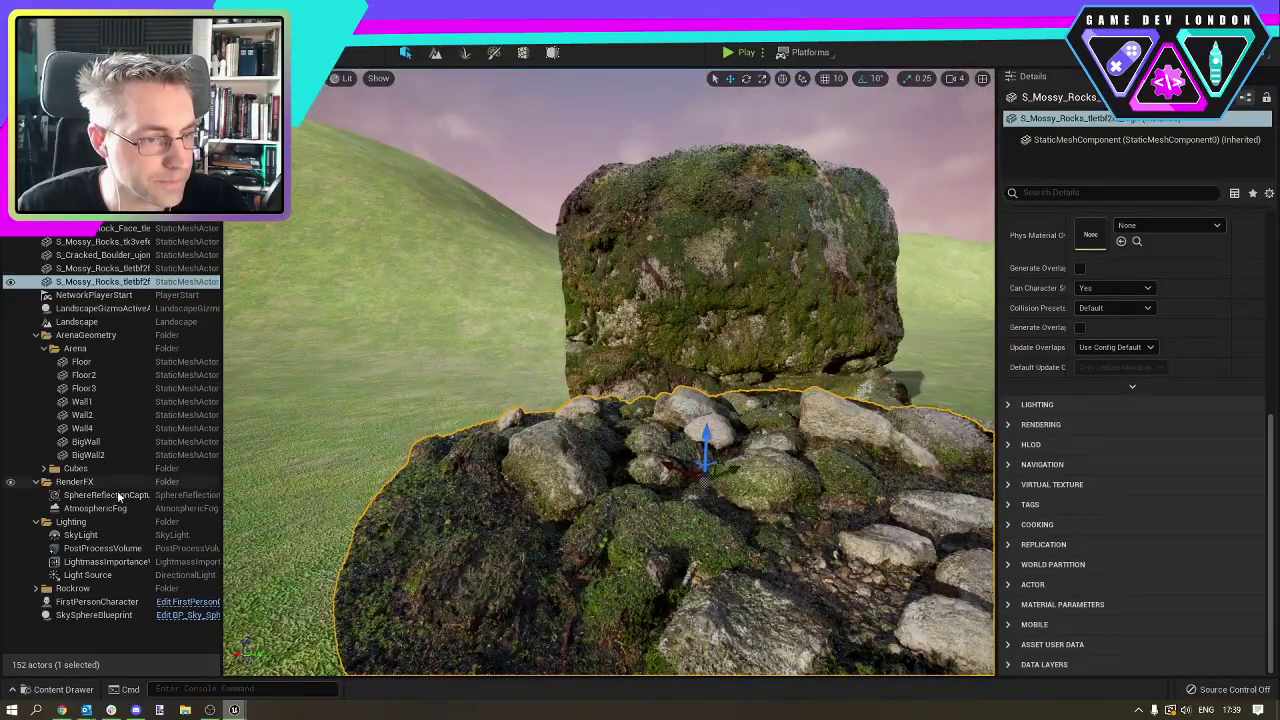
# Set the PostProcessVolume's Motion Blur Amount to 0.0 and shift the front mossy rock cluster slightly to test it.
pyautogui.click(125, 549)
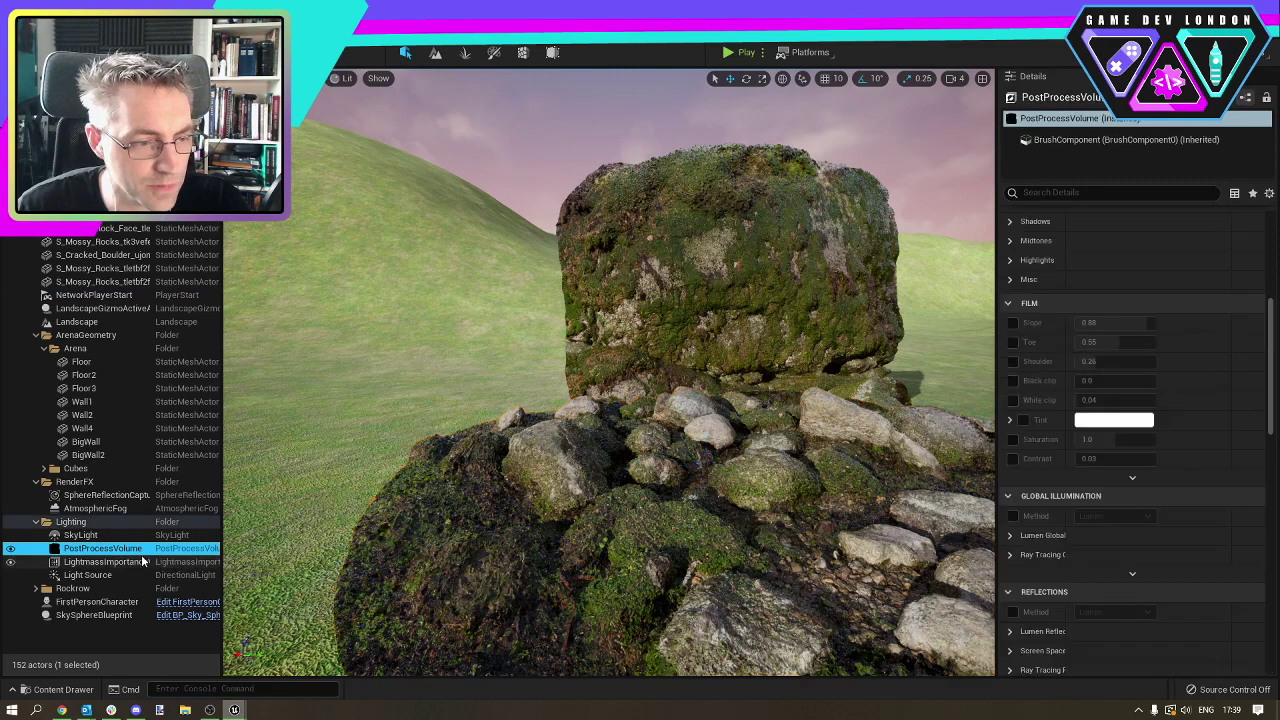
pyautogui.scroll(-6, 1080, 490)
pyautogui.click(1010, 470)
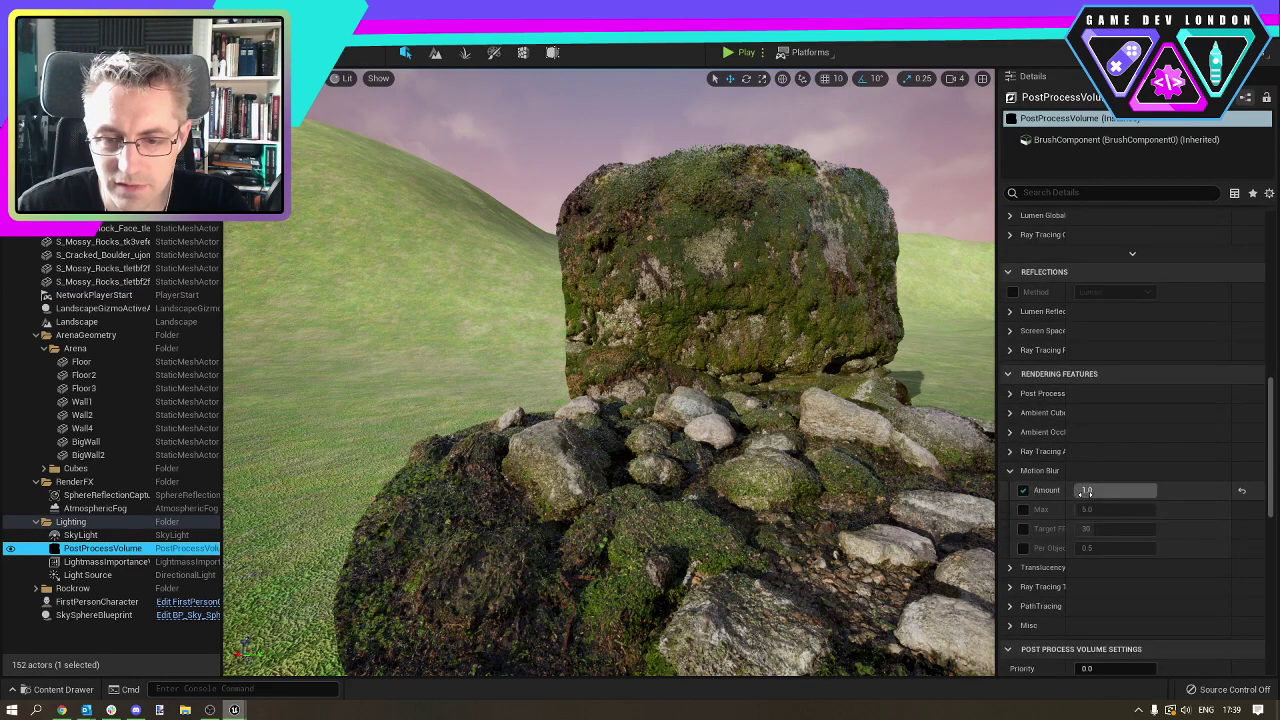
pyautogui.click(1023, 490)
pyautogui.click(1120, 489)
pyautogui.write('0.016')
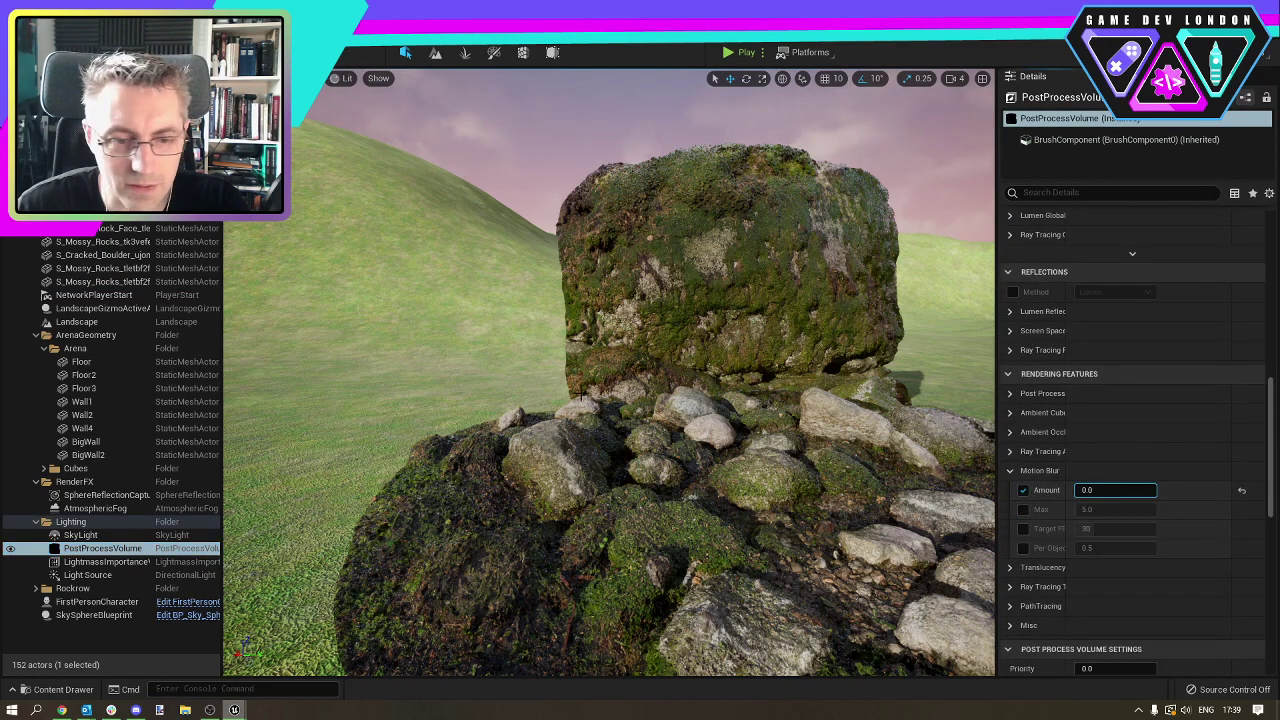
pyautogui.click(712, 423)
pyautogui.moveTo(710, 430)
pyautogui.mouseDown()
pyautogui.moveTo(700, 356)
pyautogui.moveTo(712, 332)
pyautogui.moveTo(702, 416)
pyautogui.moveTo(718, 490)
pyautogui.moveTo(706, 410)
pyautogui.moveTo(702, 437)
pyautogui.mouseUp()
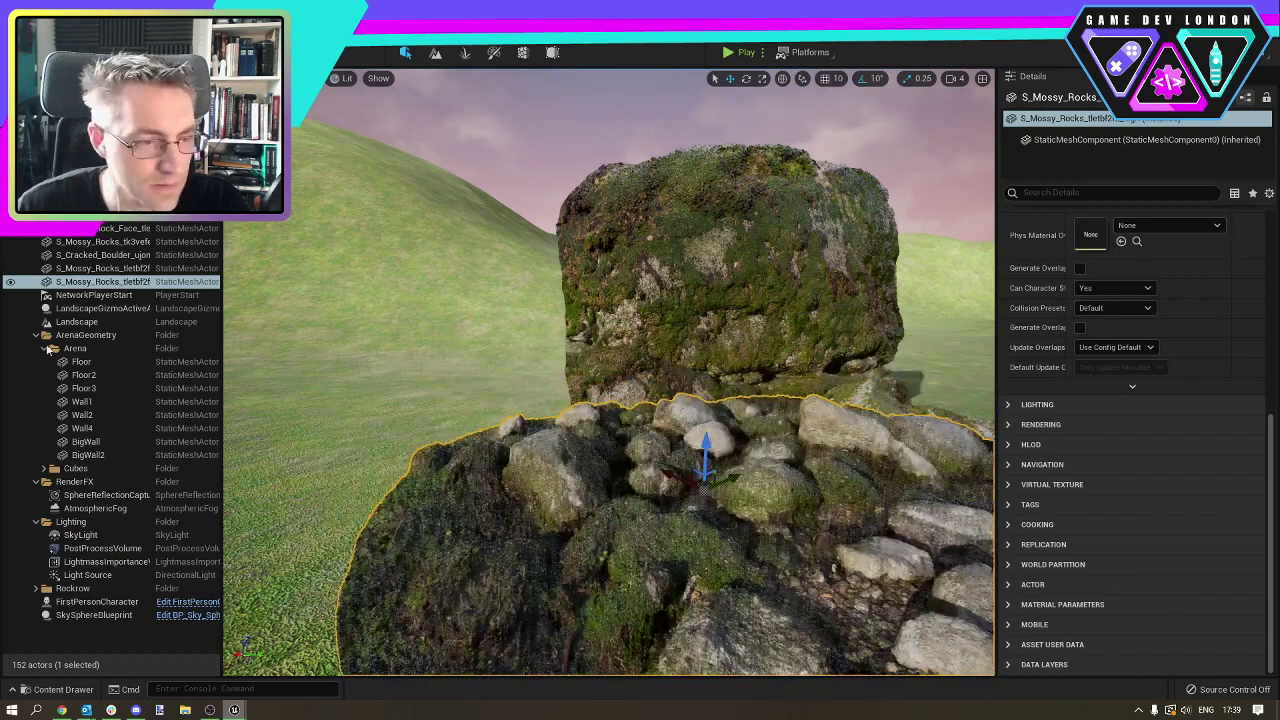
# Turn off the Motion Blur Amount override on the PostProcessVolume.
pyautogui.click(82, 549)
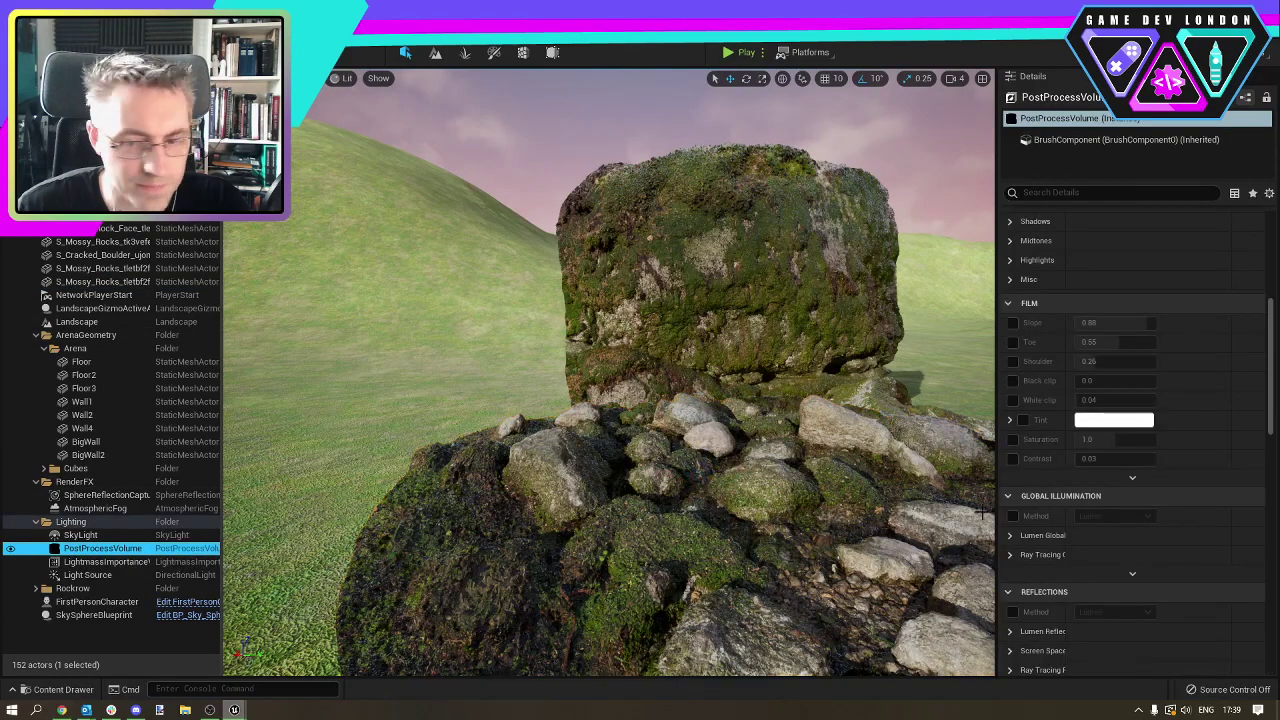
pyautogui.scroll(-3, 1070, 520)
pyautogui.scroll(-3, 1062, 520)
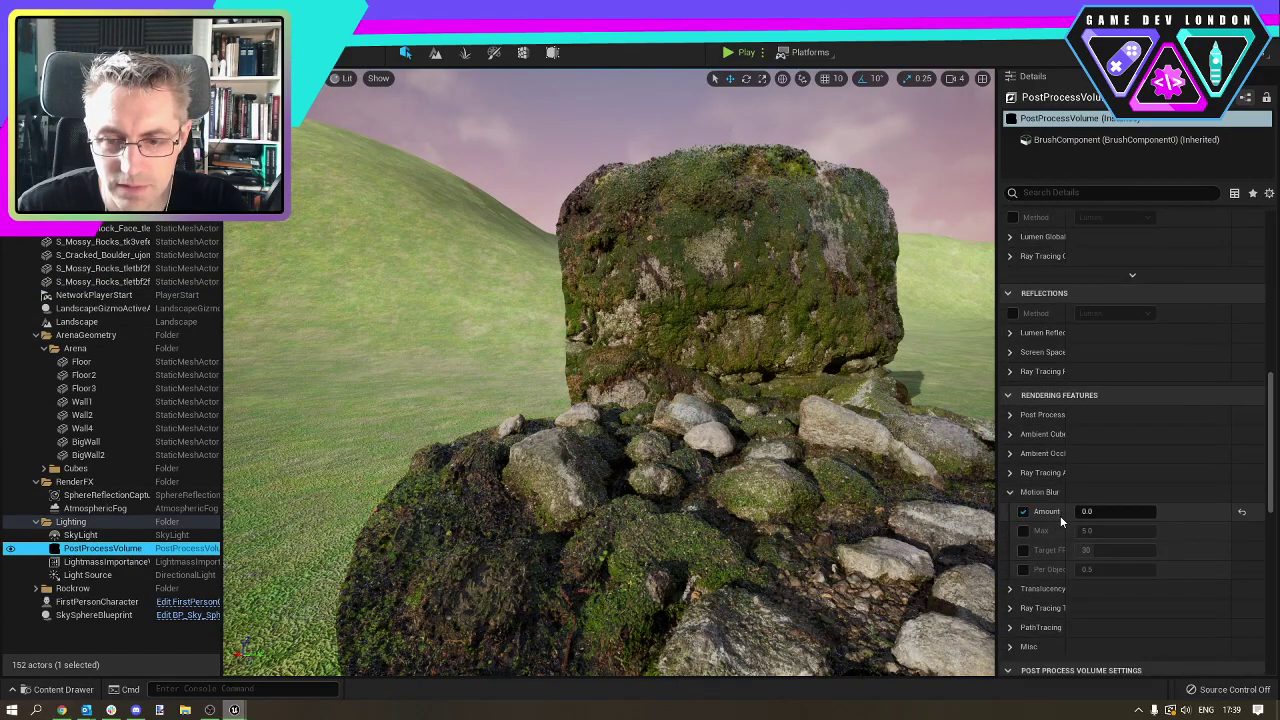
pyautogui.click(1022, 511)
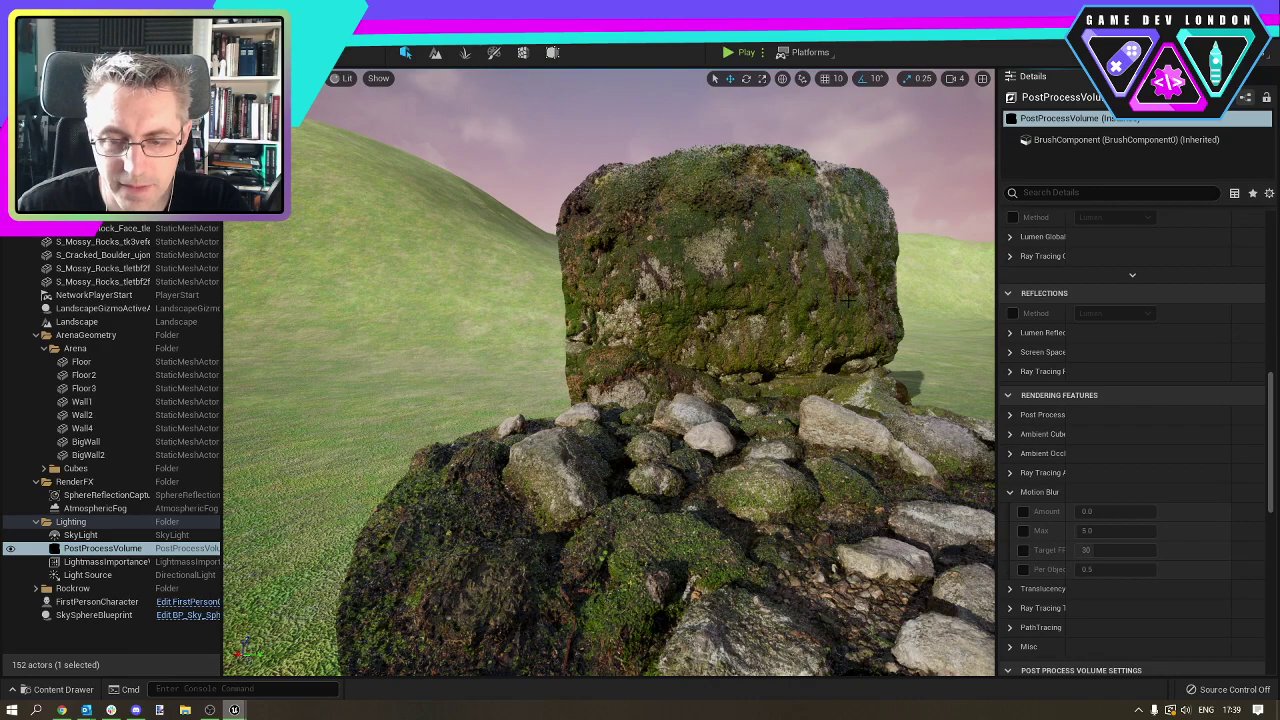
# Lower the round mossy rock cluster into the grass and move it against the base of the tall rock.
pyautogui.moveTo(562, 318); pyautogui.dragTo(577, 363, button='right')
pyautogui.click(577, 363)
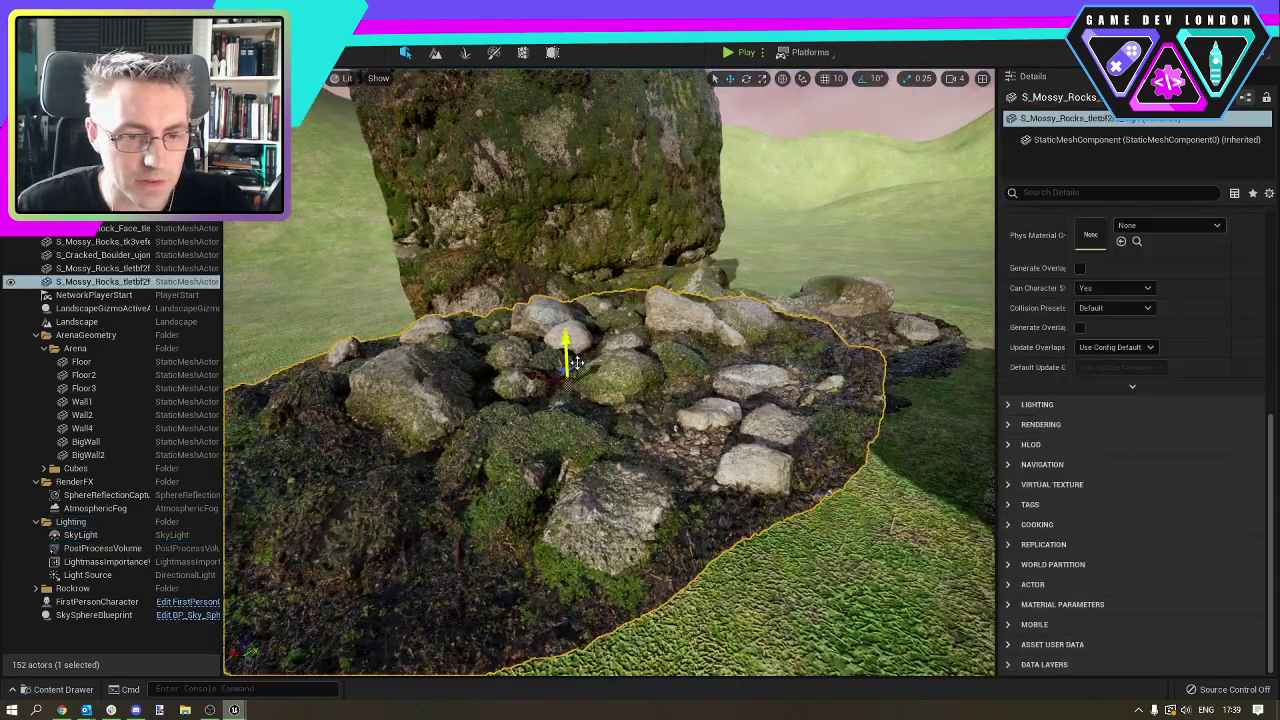
pyautogui.moveTo(563, 338); pyautogui.dragTo(556, 454)
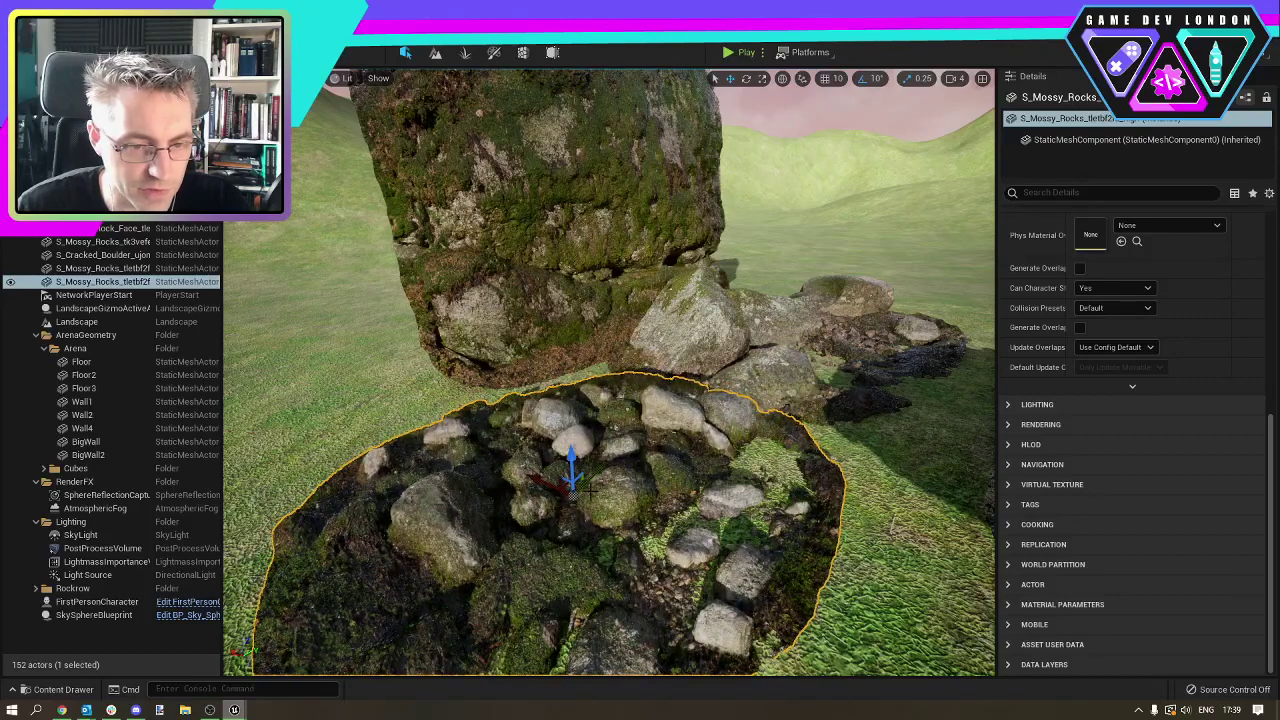
pyautogui.moveTo(563, 484); pyautogui.dragTo(501, 400)
# Select the other round mossy rock cluster standing apart on the grass and move it to the opposite end of the rock group.
pyautogui.moveTo(519, 401); pyautogui.dragTo(565, 555, button='right')
pyautogui.moveTo(737, 293); pyautogui.dragTo(731, 293, button='right')
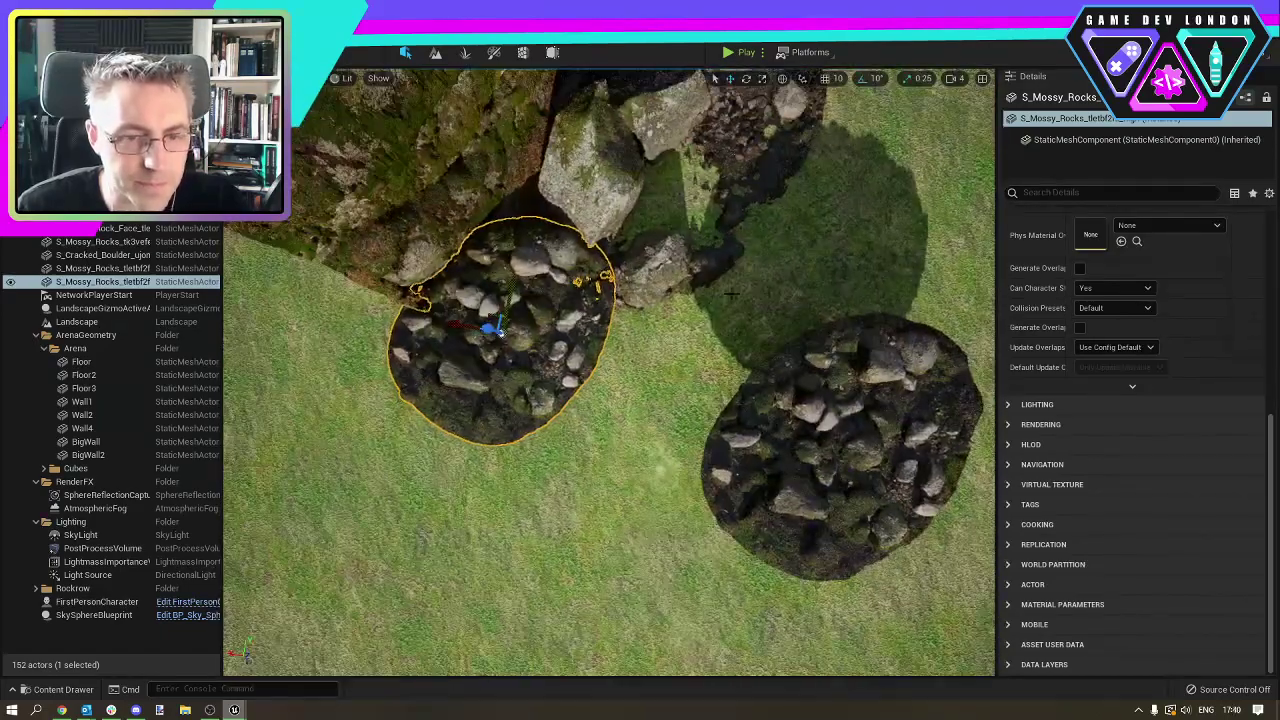
pyautogui.click(846, 401)
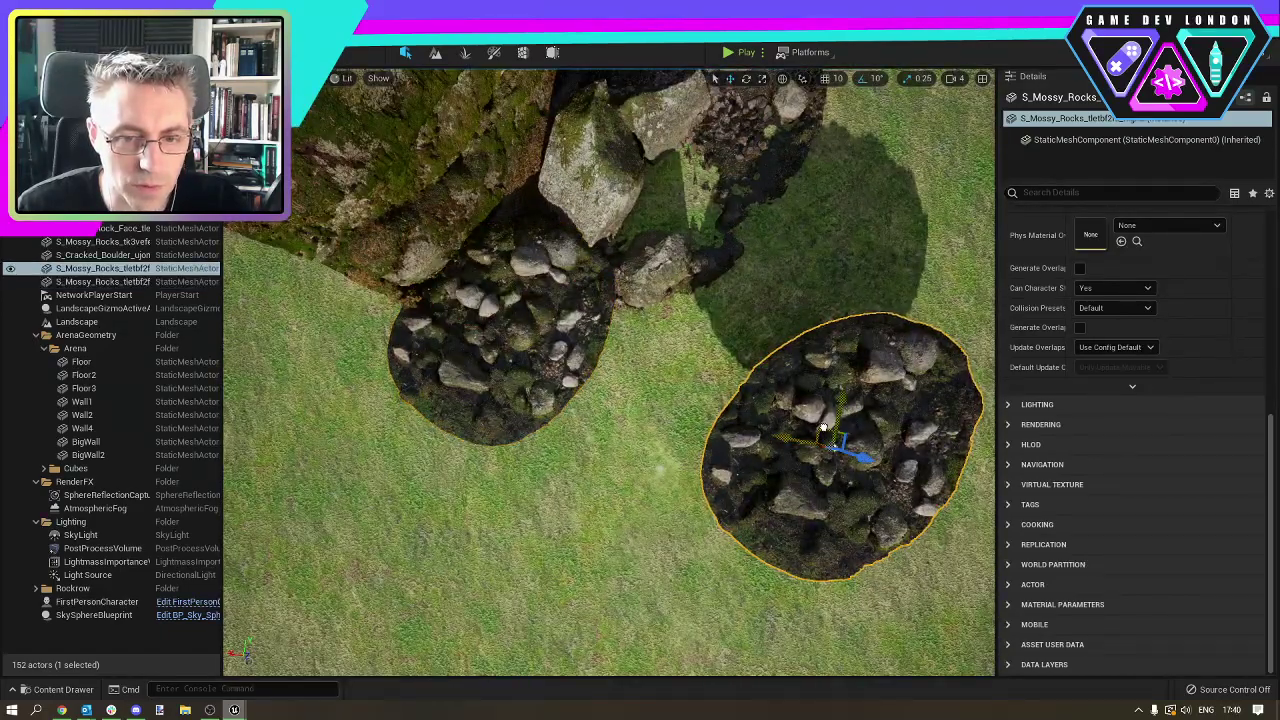
pyautogui.moveTo(823, 427); pyautogui.dragTo(912, 78)
pyautogui.moveTo(880, 125); pyautogui.dragTo(700, 135, button='right')
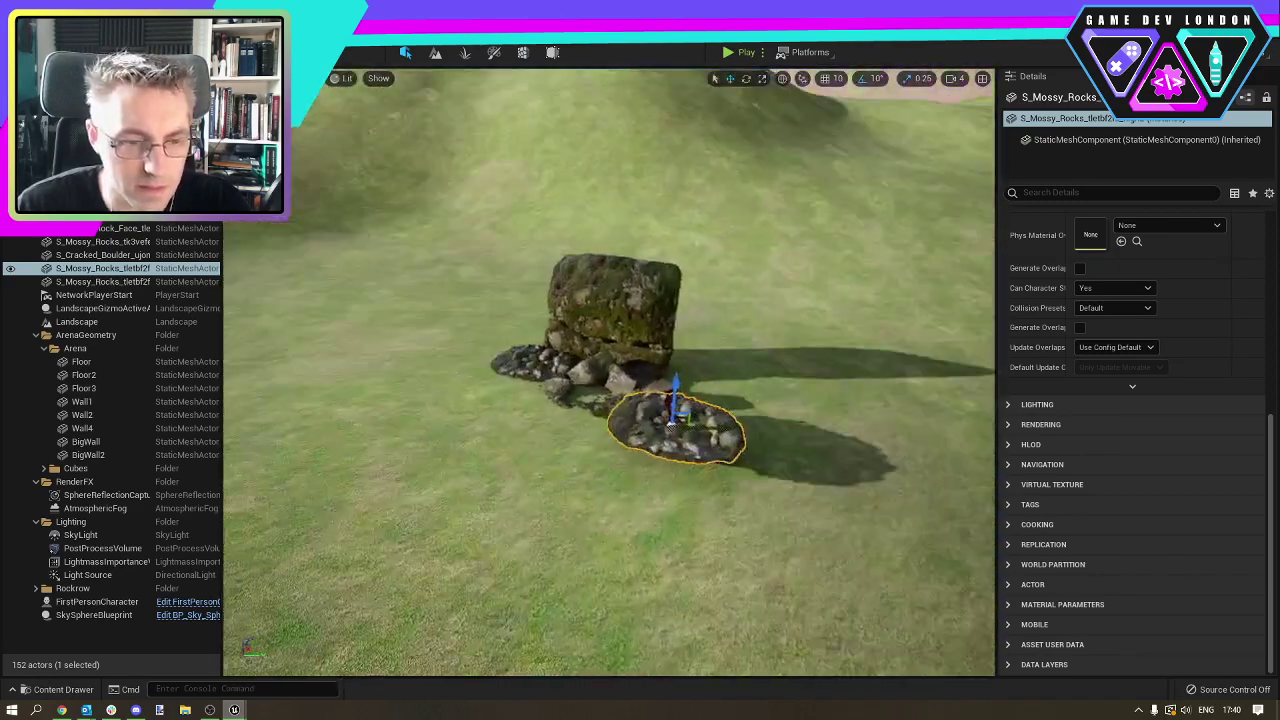
# Rotate the moved rock cluster around its vertical axis and reposition it beside the smaller boulders, partly sunk into the grass.
pyautogui.press('w')
pyautogui.moveTo(797, 608)
pyautogui.mouseDown(button='right')
pyautogui.moveTo(815, 530)
pyautogui.moveTo(797, 608)
pyautogui.mouseUp(button='right')
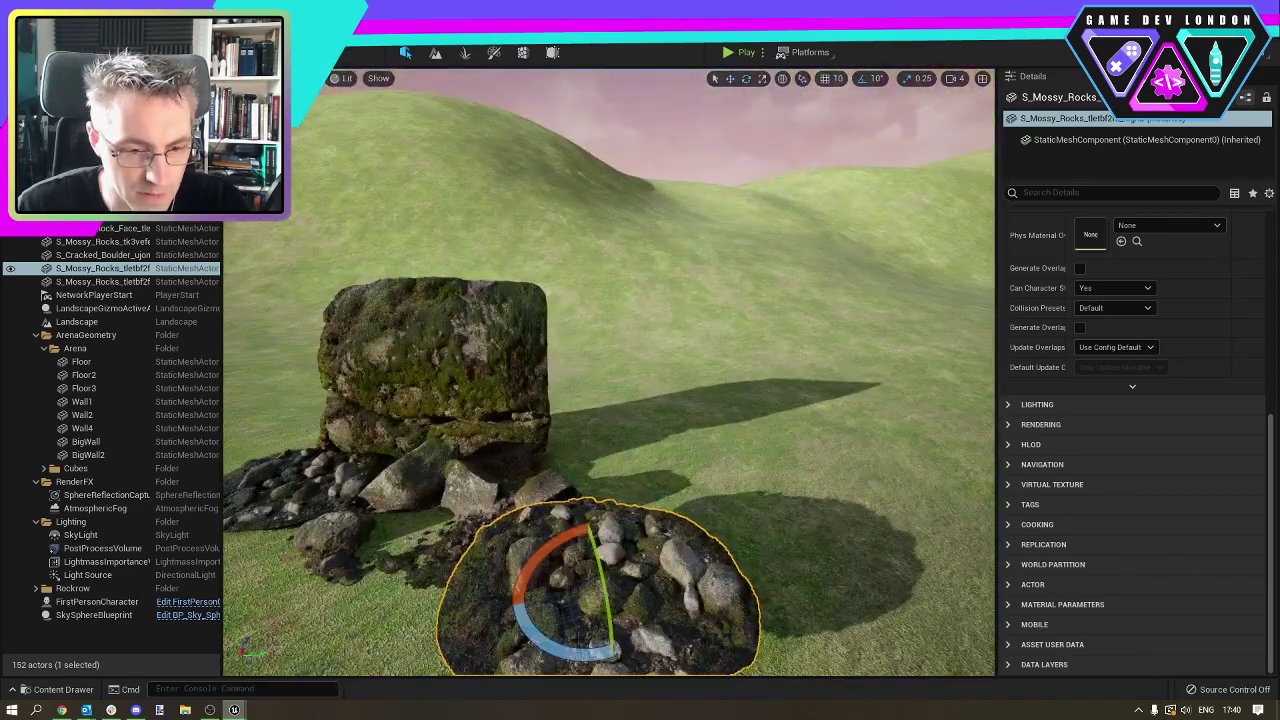
pyautogui.moveTo(544, 641); pyautogui.dragTo(605, 652)
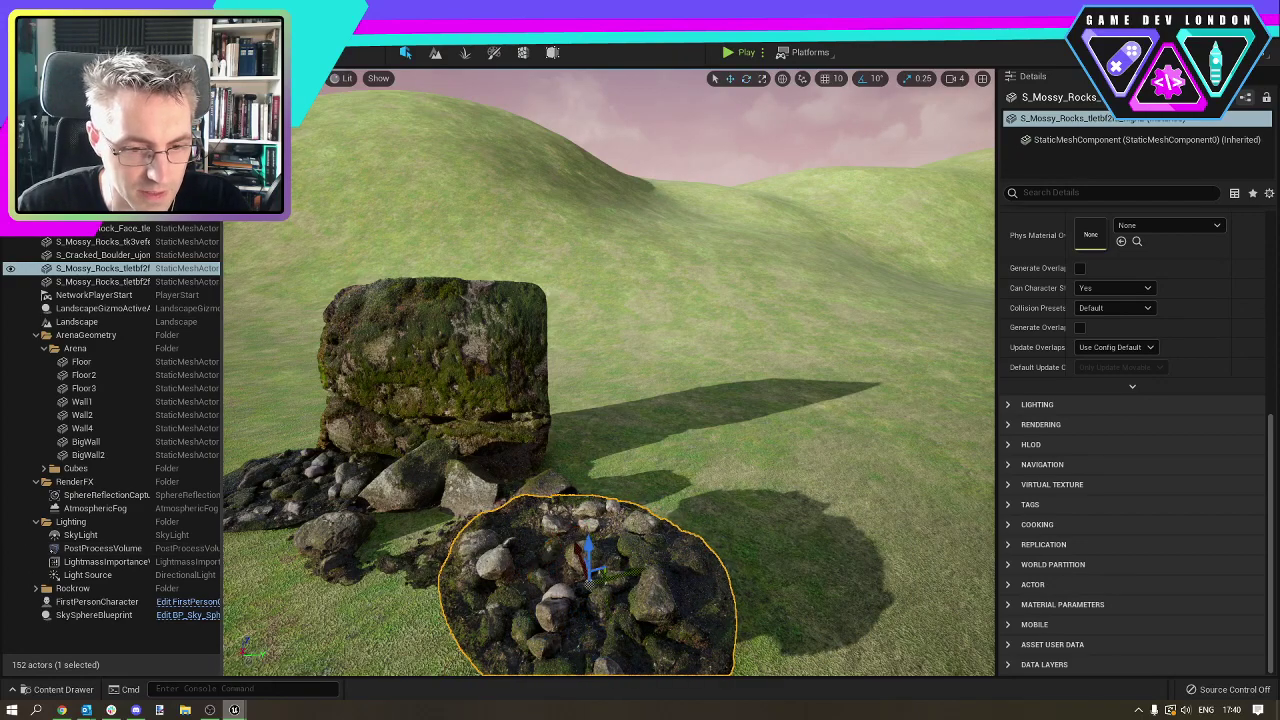
pyautogui.moveTo(583, 549); pyautogui.dragTo(541, 628)
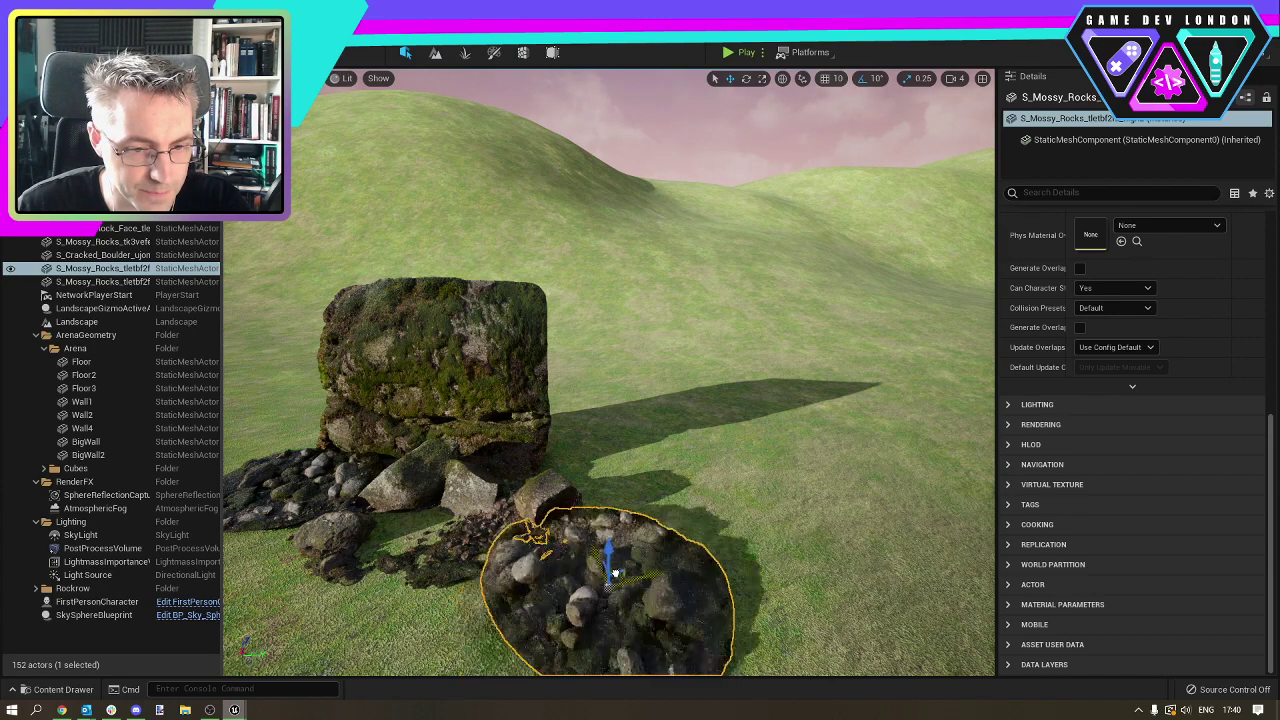
# Shift the selected mossy rock cluster outward from the small boulders and sink it slightly into the grass at the end of the group.
pyautogui.moveTo(615, 572); pyautogui.dragTo(665, 555)
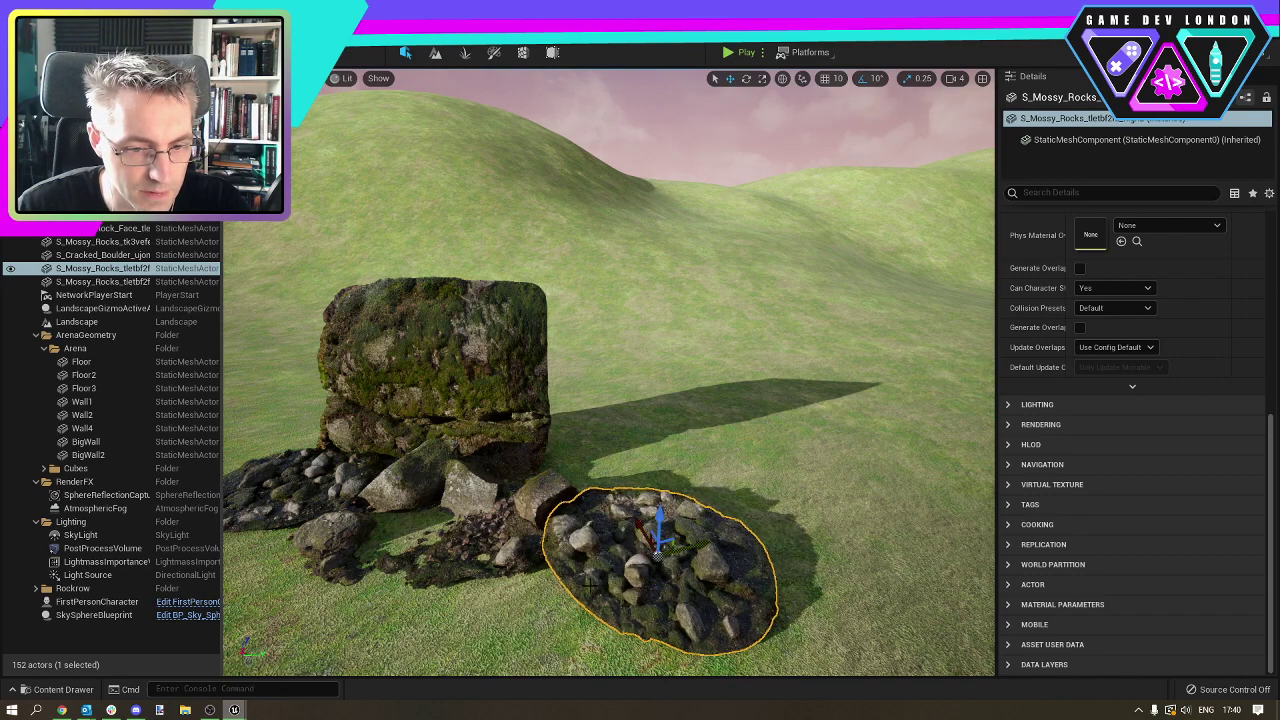
pyautogui.moveTo(660, 538)
pyautogui.mouseDown()
pyautogui.moveTo(658, 555)
pyautogui.moveTo(658, 534)
pyautogui.mouseUp()
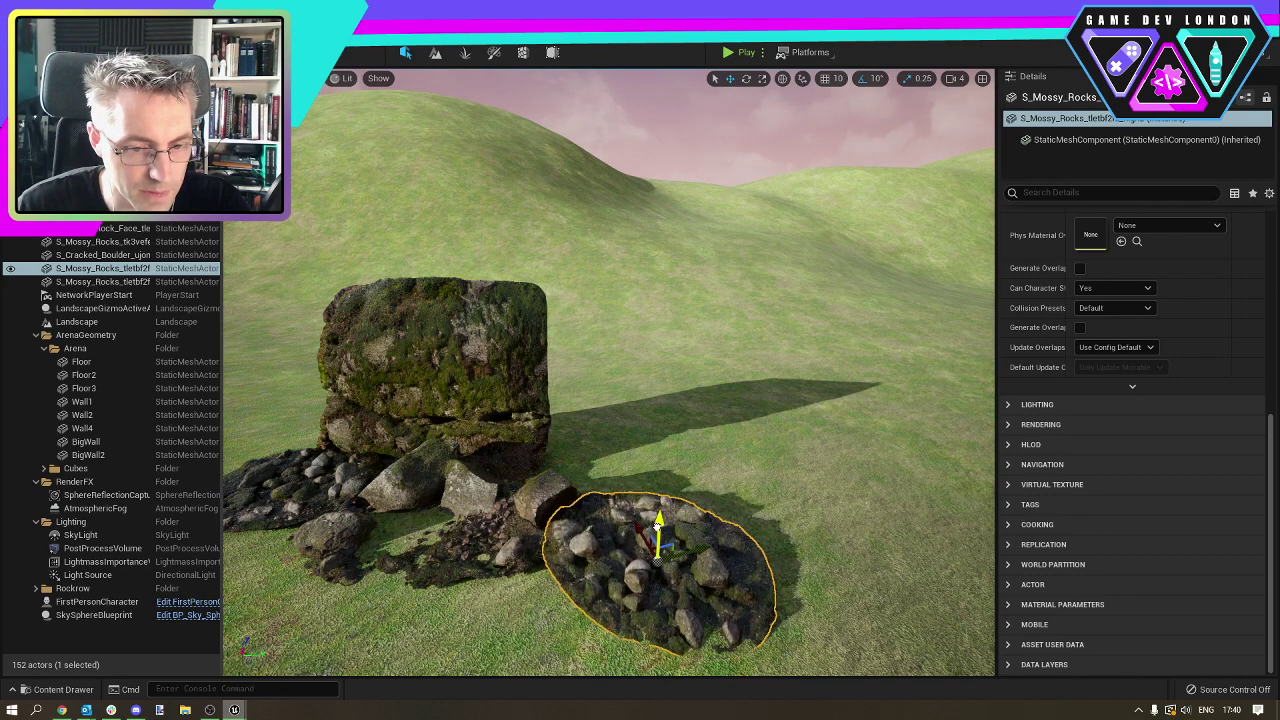
pyautogui.moveTo(534, 611); pyautogui.dragTo(484, 628, button='right')
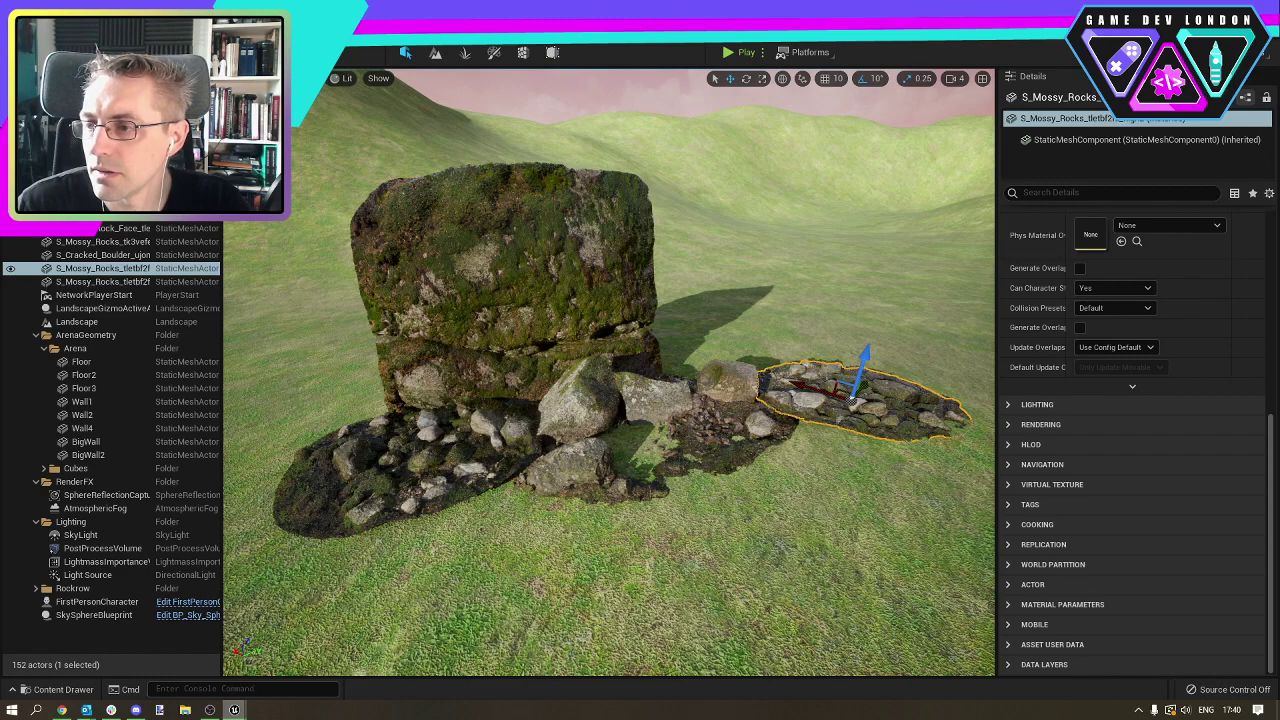
# Place the Nordic Beach Rocks mesh on the grass behind the mossy rock cluster and rotate it around its vertical axis.
pyautogui.moveTo(954, 515); pyautogui.dragTo(886, 321)
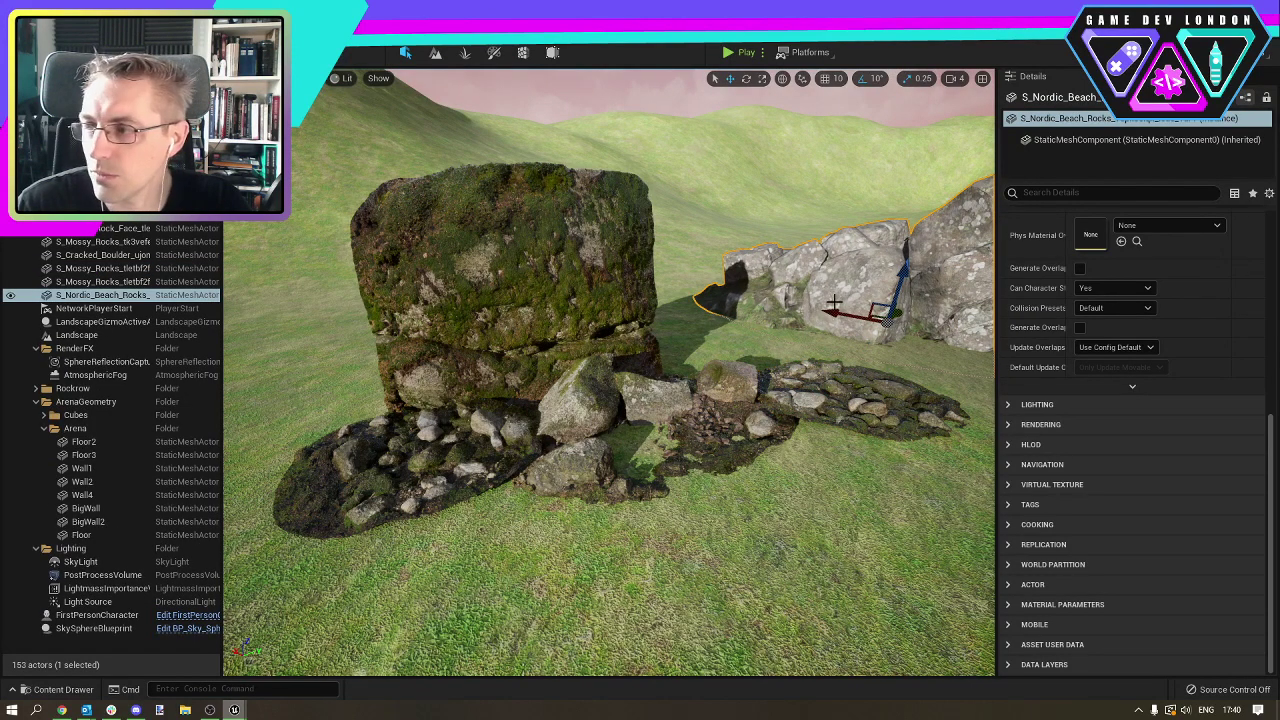
pyautogui.press('e')
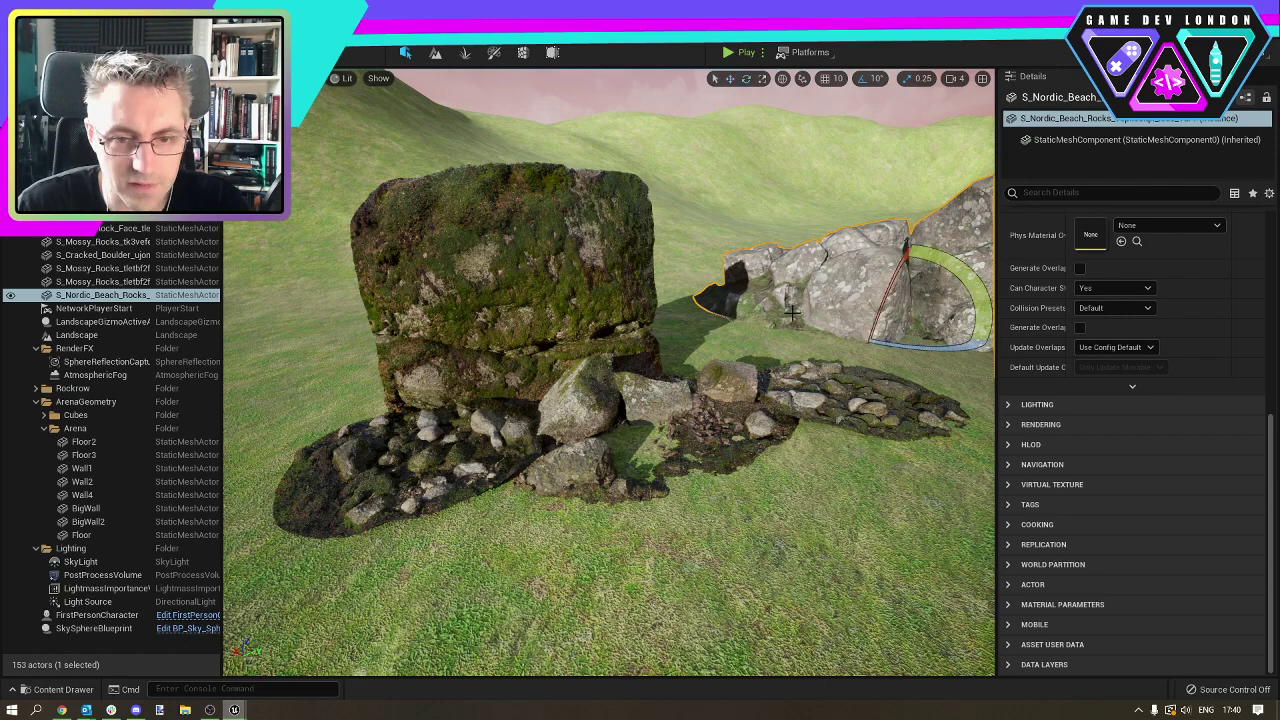
pyautogui.moveTo(940, 346); pyautogui.dragTo(912, 346)
# Move the Nordic Beach Rocks next to the tall mossy rock, directly behind the round pebble cluster.
pyautogui.moveTo(747, 316); pyautogui.dragTo(852, 348)
pyautogui.moveTo(980, 360)
pyautogui.mouseDown(button='right')
pyautogui.moveTo(1028, 360)
pyautogui.moveTo(1032, 374)
pyautogui.moveTo(978, 352)
pyautogui.mouseUp(button='right')
pyautogui.press('d')
pyautogui.moveTo(665, 374); pyautogui.dragTo(691, 375, button='right')
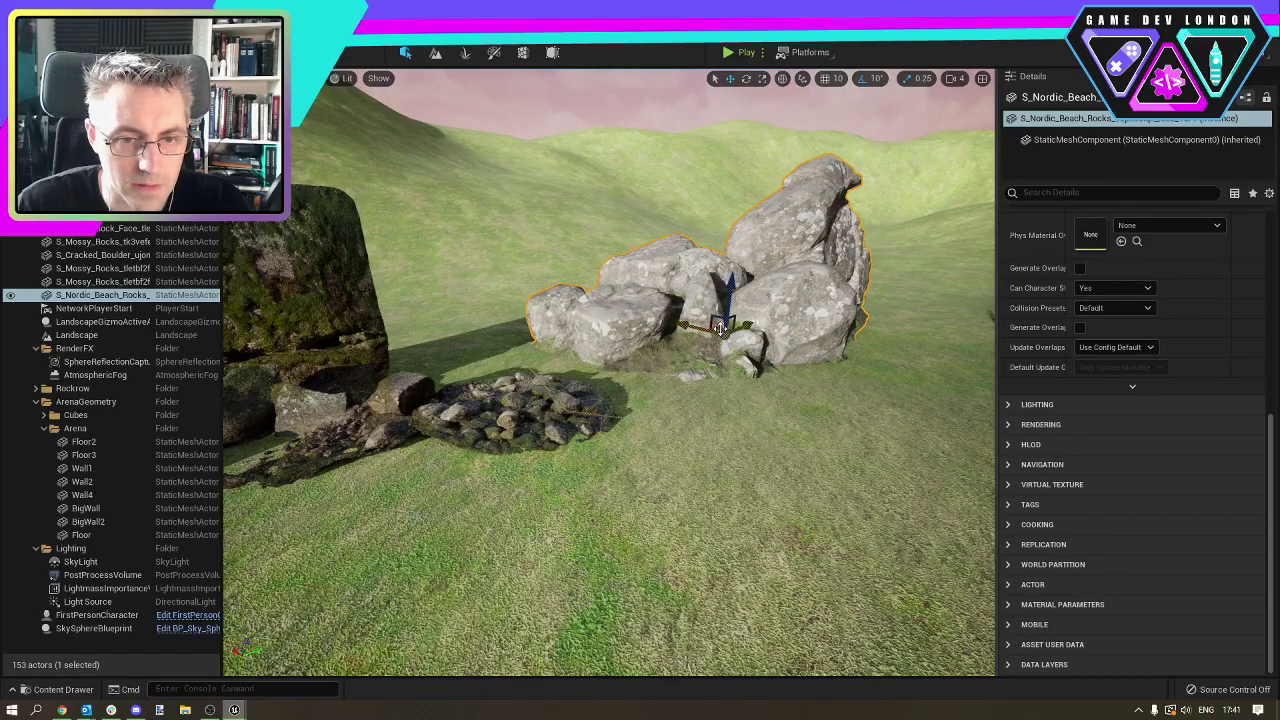
pyautogui.moveTo(720, 328); pyautogui.dragTo(624, 343)
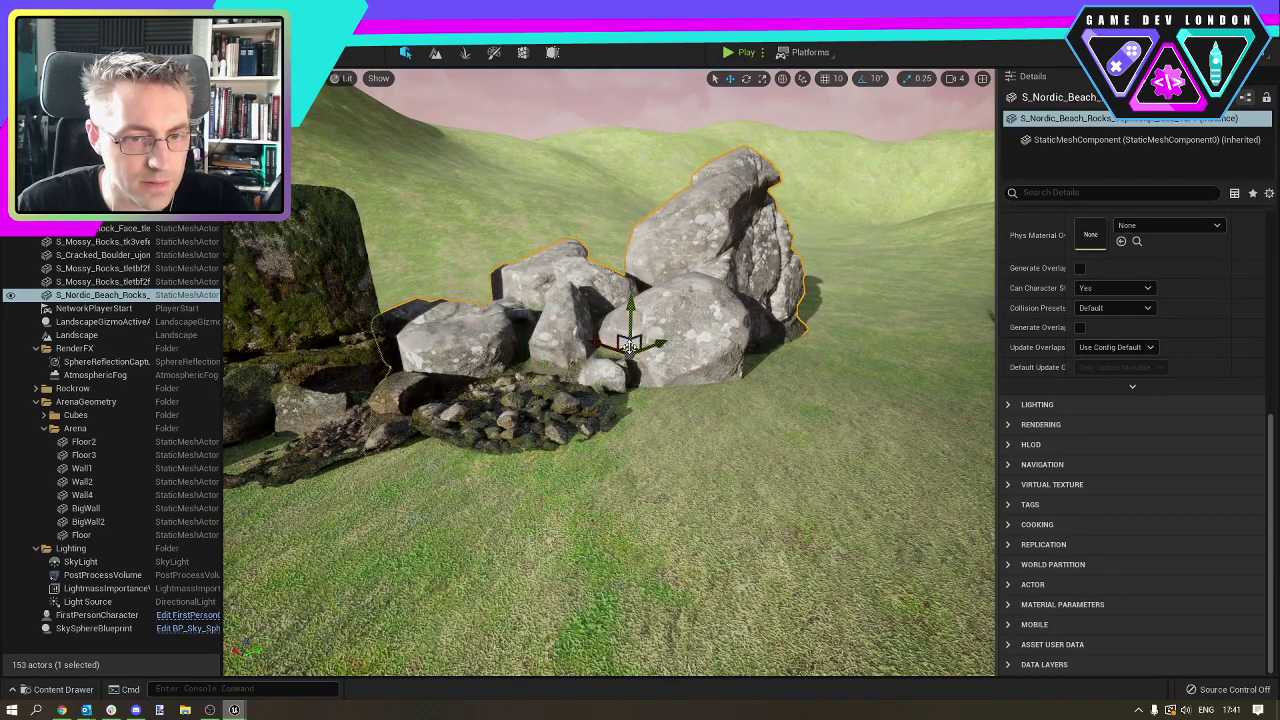
# Examine the composition of the combined rock group from farther away on the landscape.
pyautogui.click(664, 480)
pyautogui.press('a')
pyautogui.moveTo(686, 438); pyautogui.dragTo(673, 410, button='right')
pyautogui.moveTo(748, 450); pyautogui.dragTo(748, 450, button='right')
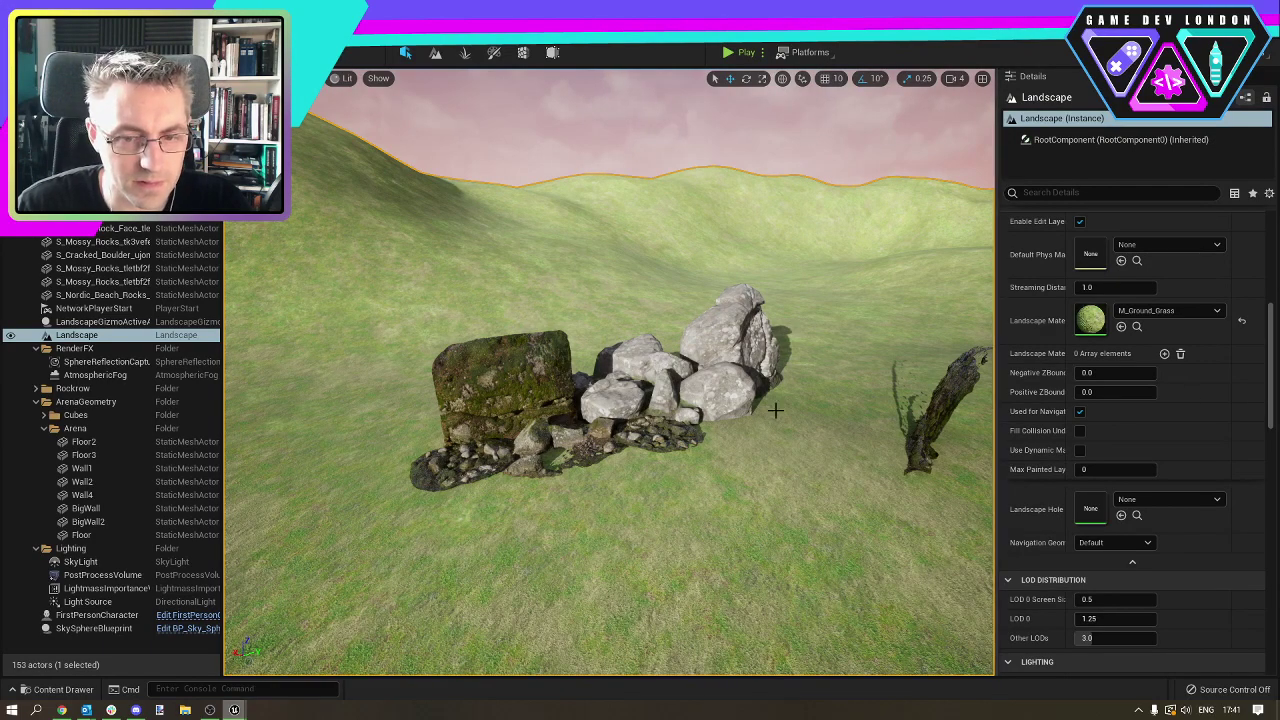
pyautogui.moveTo(776, 411); pyautogui.dragTo(776, 411, button='right')
pyautogui.moveTo(629, 246); pyautogui.dragTo(629, 246, button='right')
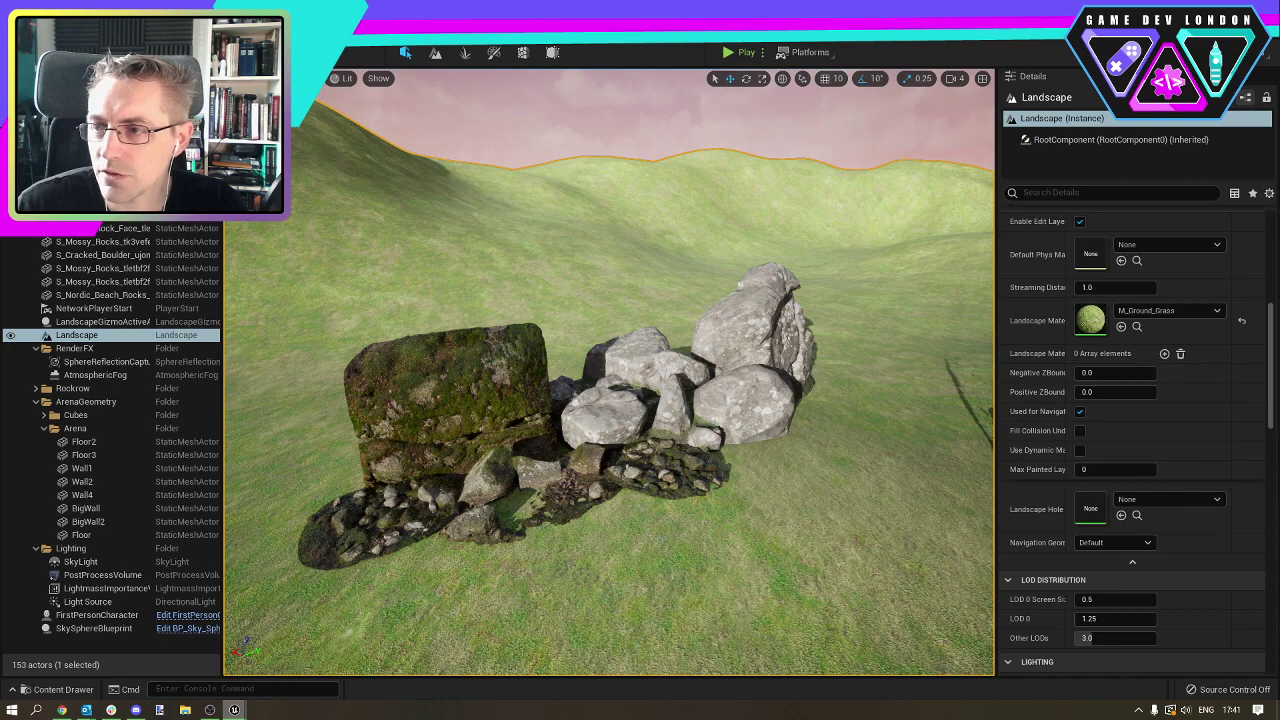
# Try adding another mesh among the rocks, delete it, and select the Nordic Beach Rocks.
pyautogui.moveTo(990, 415); pyautogui.dragTo(611, 421)
pyautogui.press('Delete')
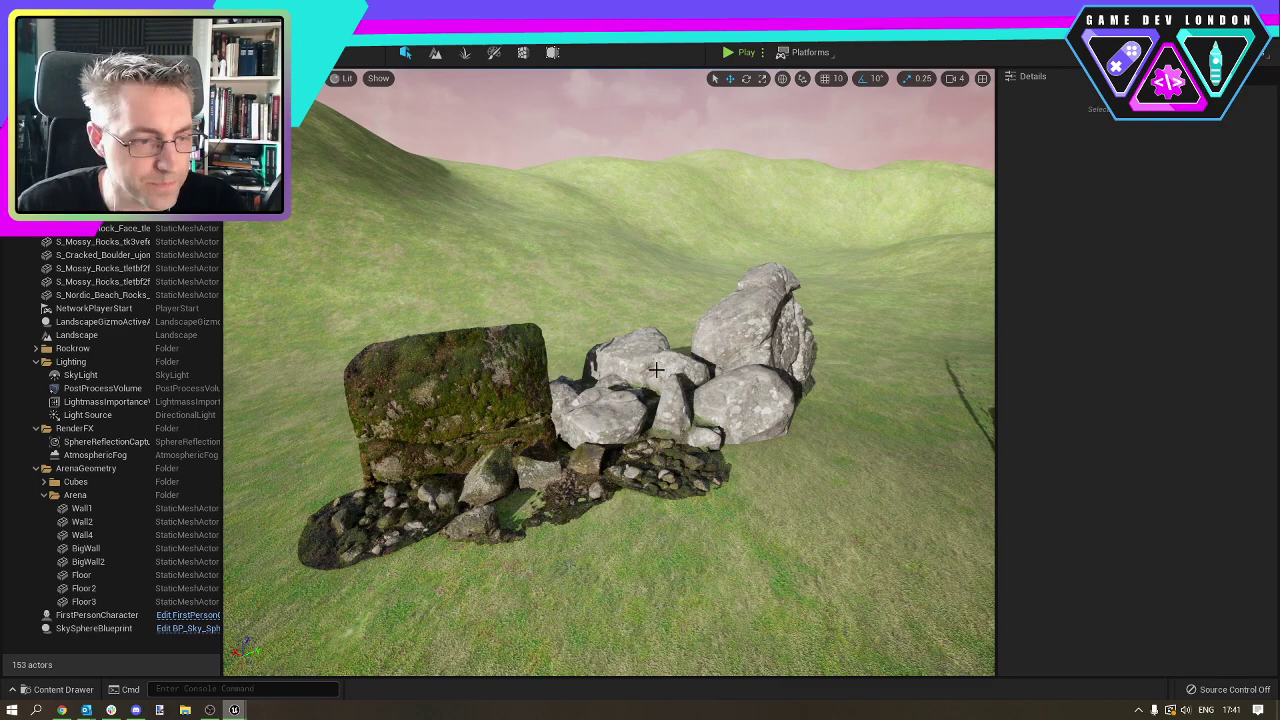
pyautogui.click(749, 398)
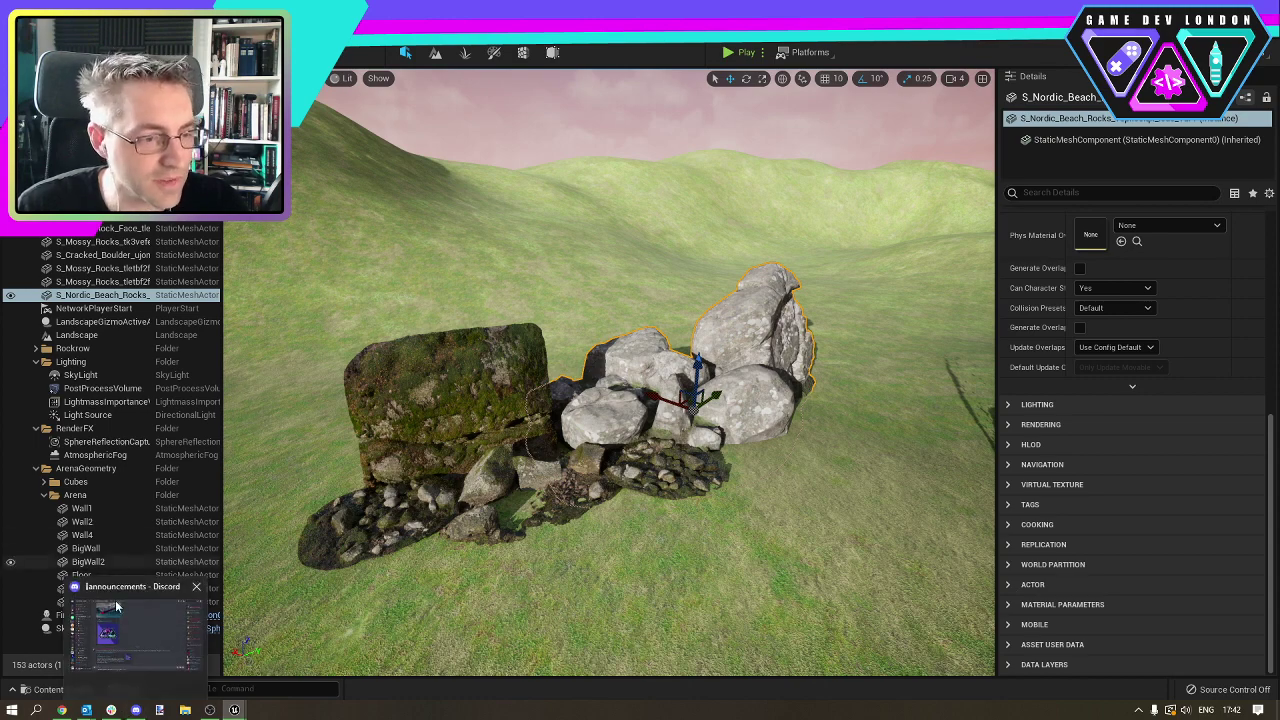
# Switch to Bridge and add the downloaded Mossy Ground surface from the Nordic Forest collection to the project.
pyautogui.moveTo(217, 711)
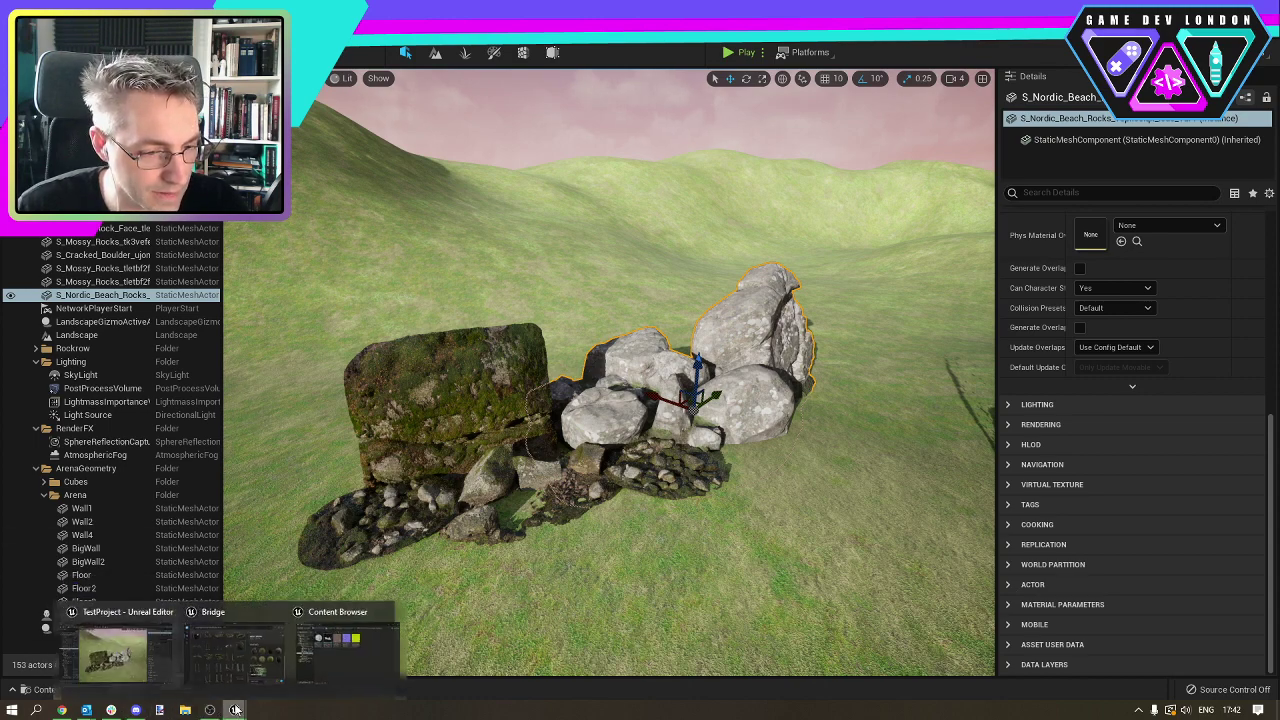
pyautogui.click(240, 650)
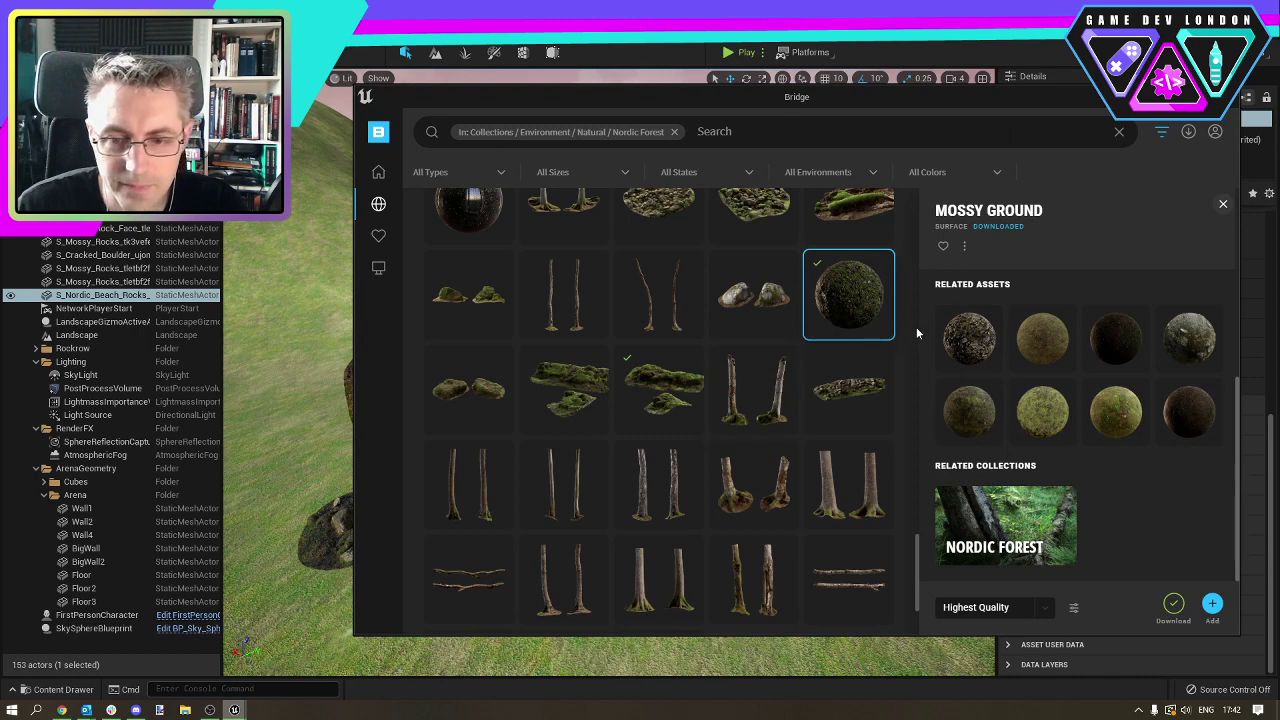
pyautogui.scroll(1, 666, 386)
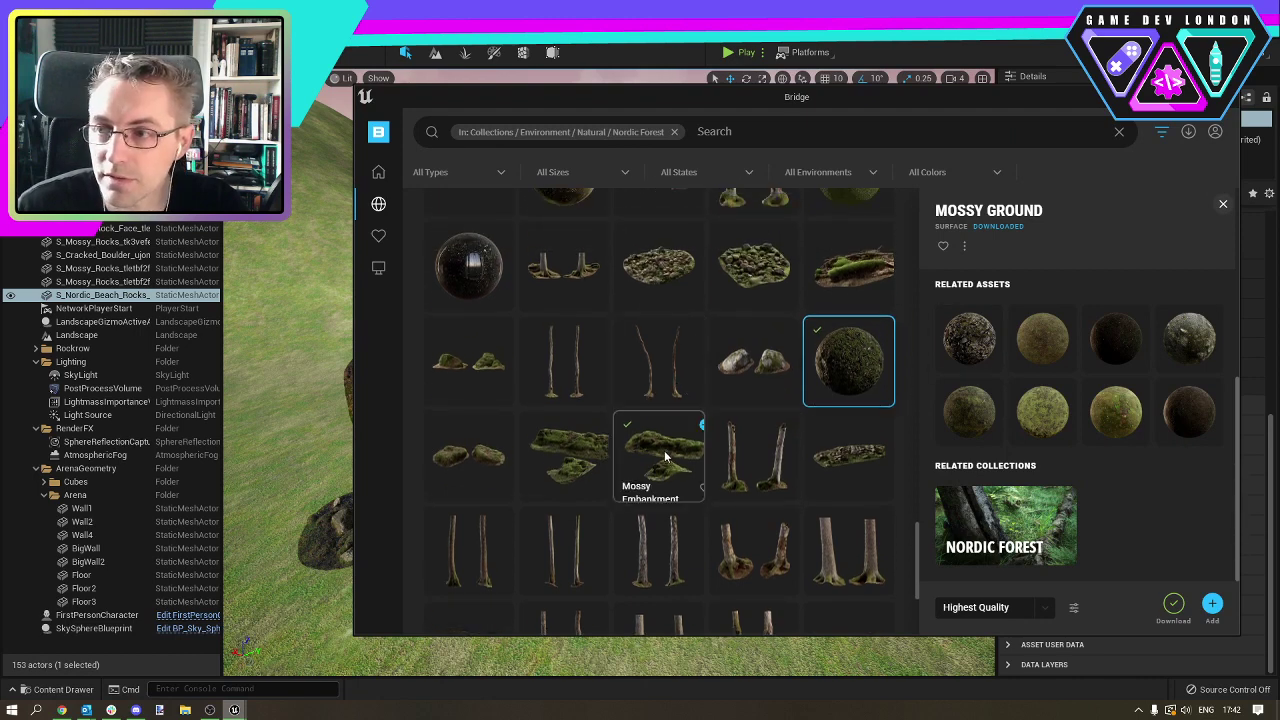
pyautogui.click(1212, 605)
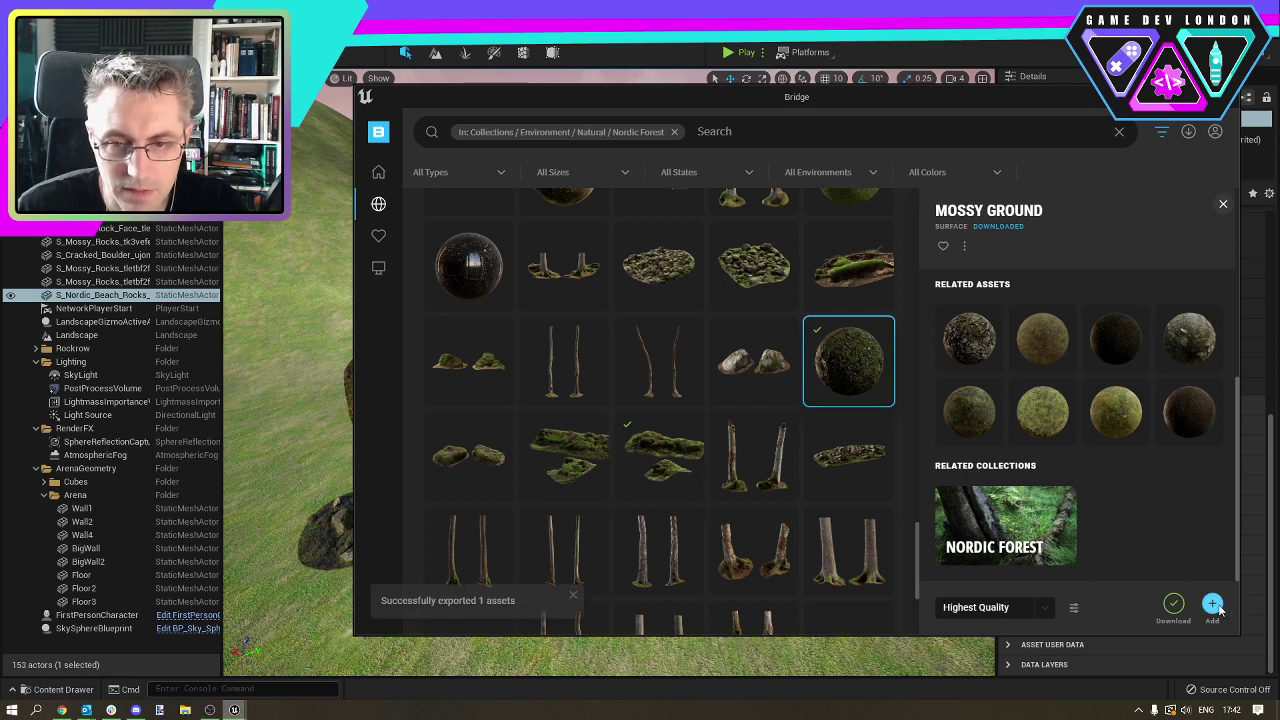
# Add the downloaded Mossy Embankment 3D asset to the project in Nanite quality and return to the level.
pyautogui.click(659, 460)
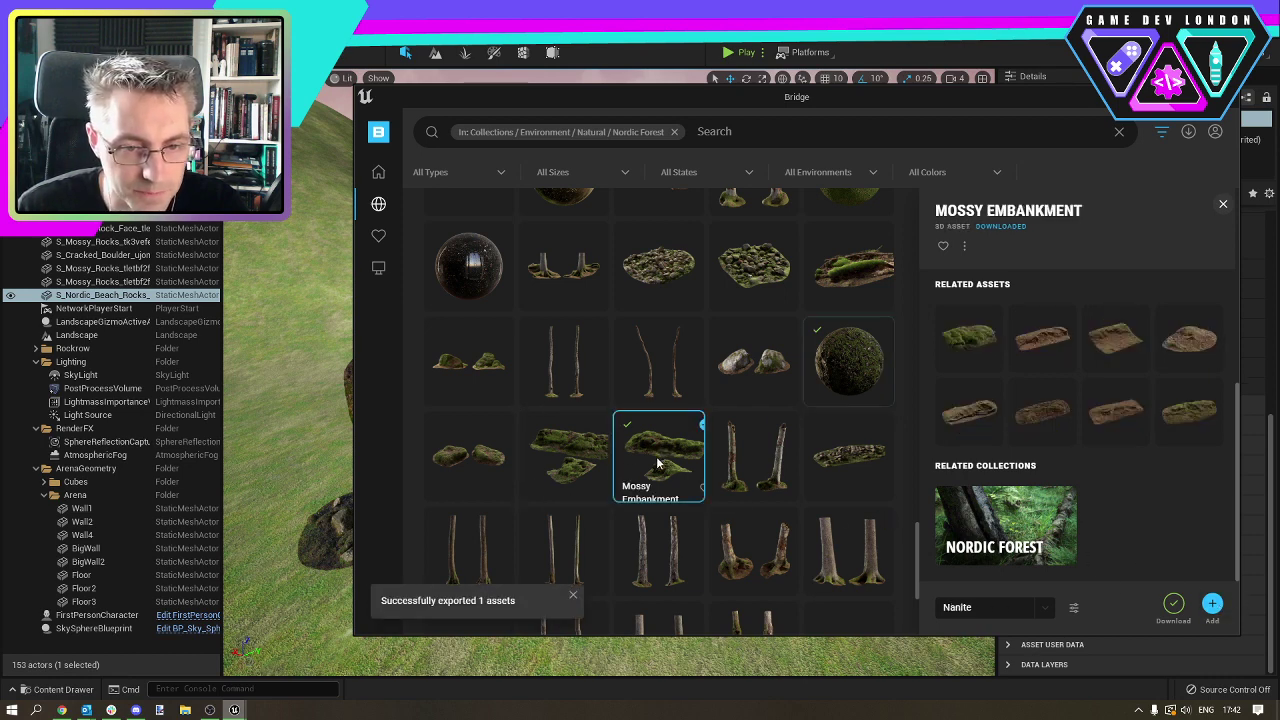
pyautogui.click(1212, 605)
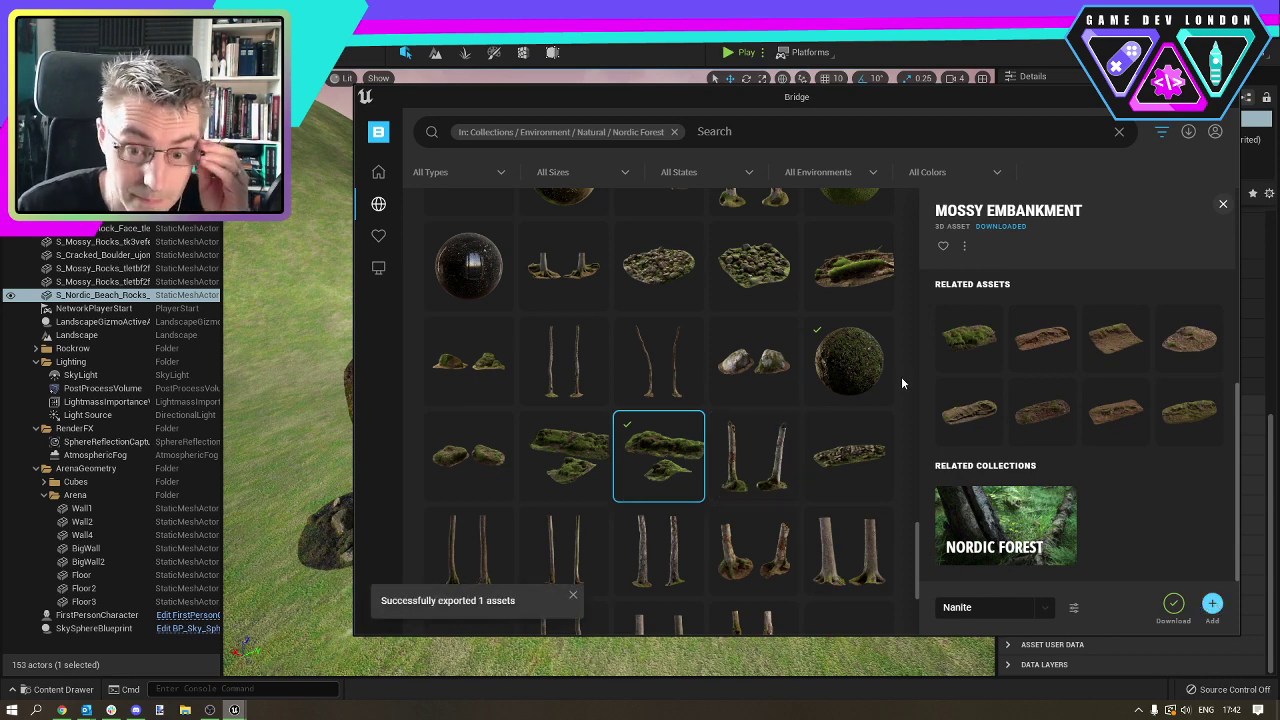
pyautogui.hotkey('alt', 'Tab')
pyautogui.click(846, 362)
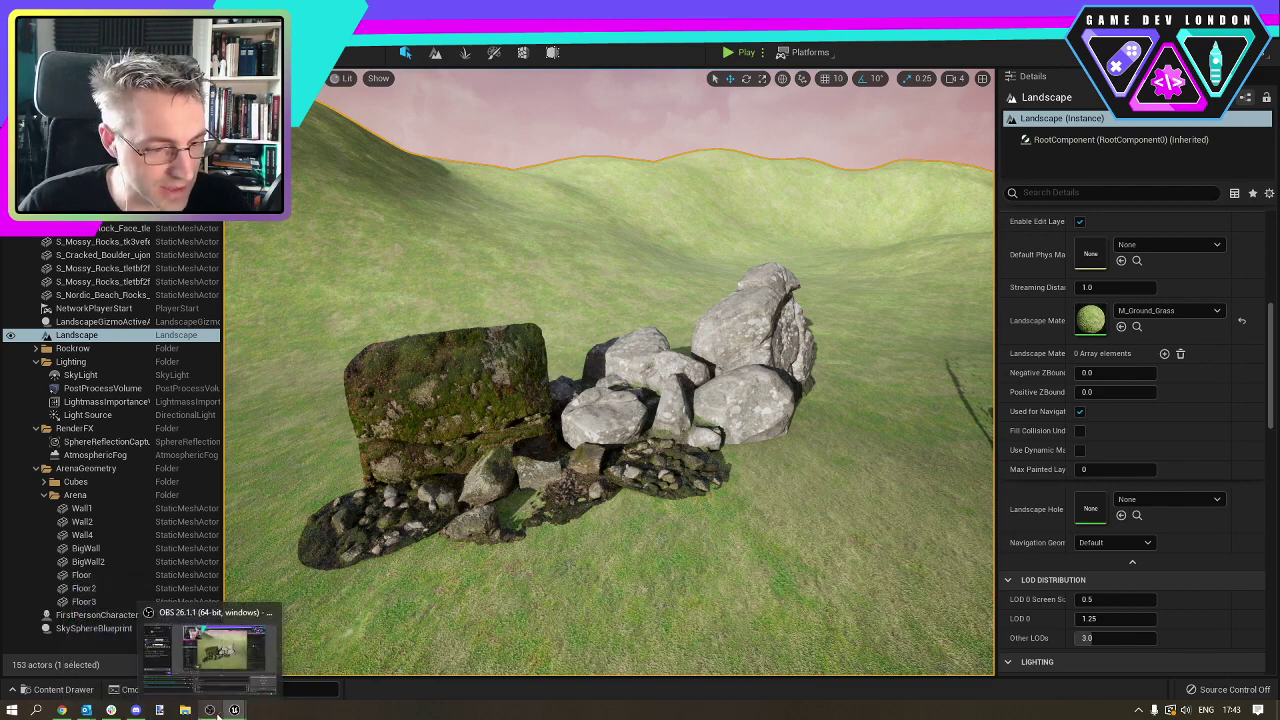
# Check Bridge once more and place the Mossy Embankment mesh on the grass in front of the rock group.
pyautogui.moveTo(234, 710)
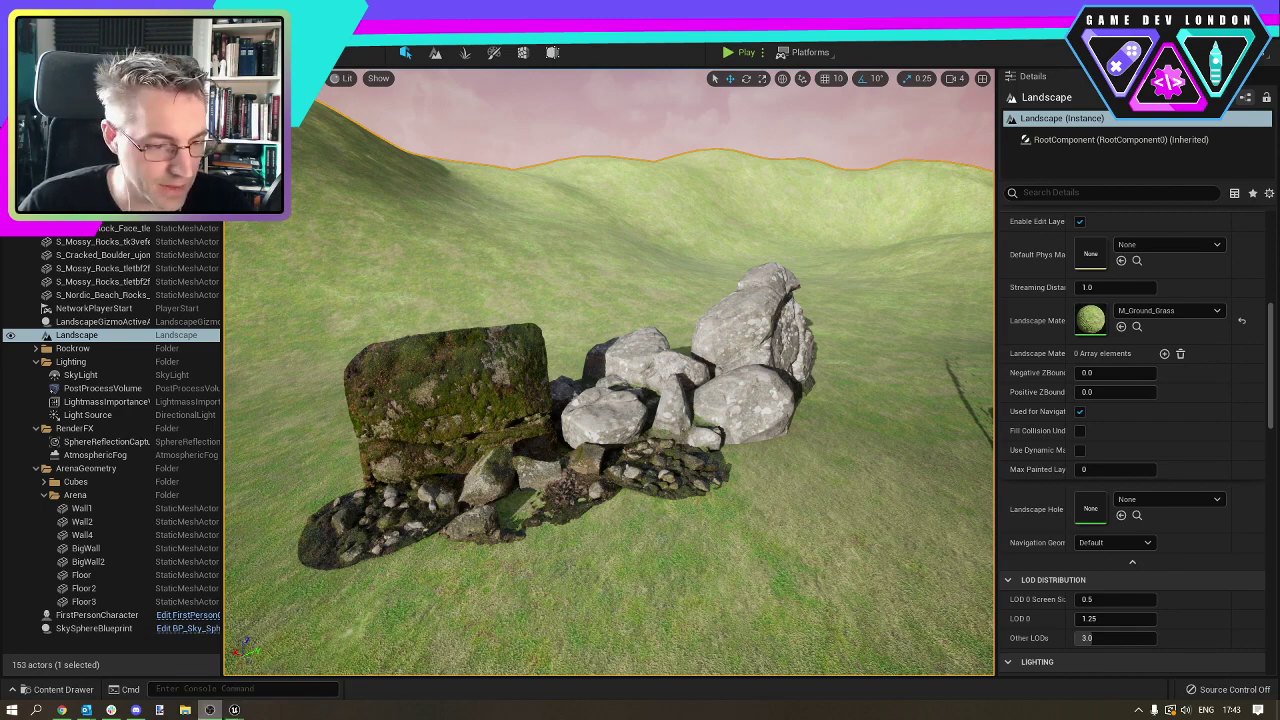
pyautogui.click(255, 662)
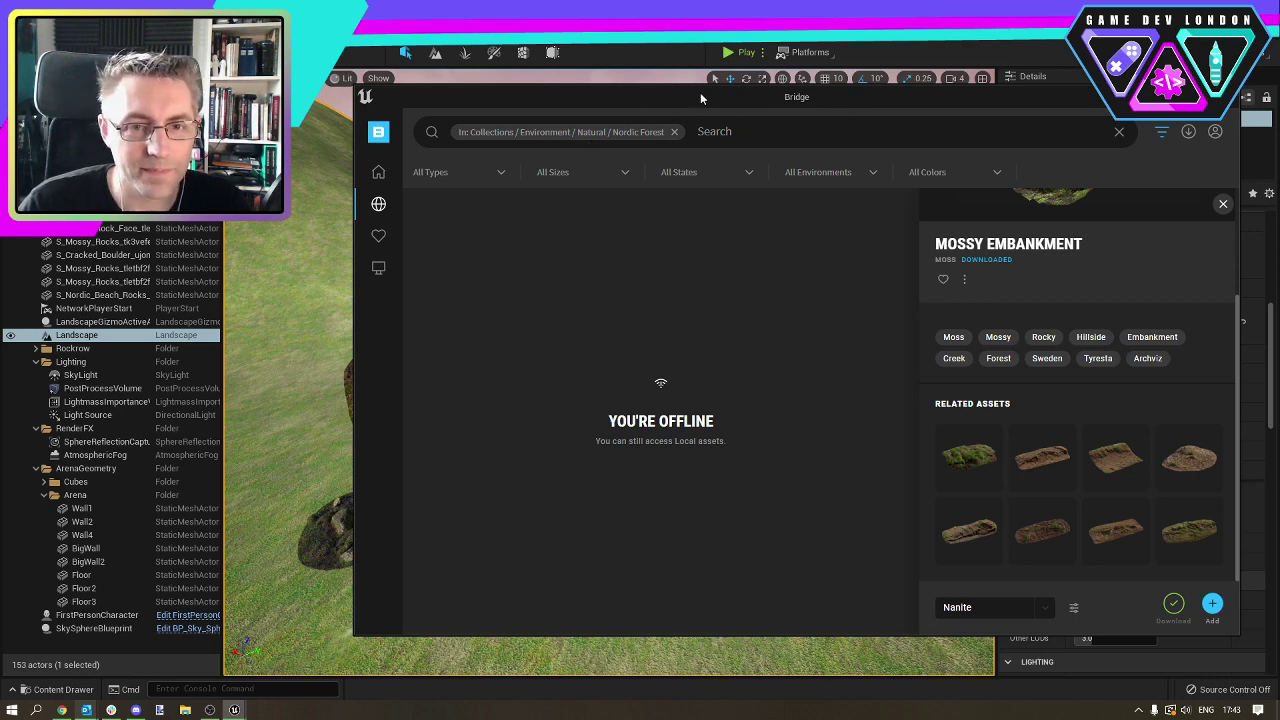
pyautogui.hotkey('alt', 'Tab')
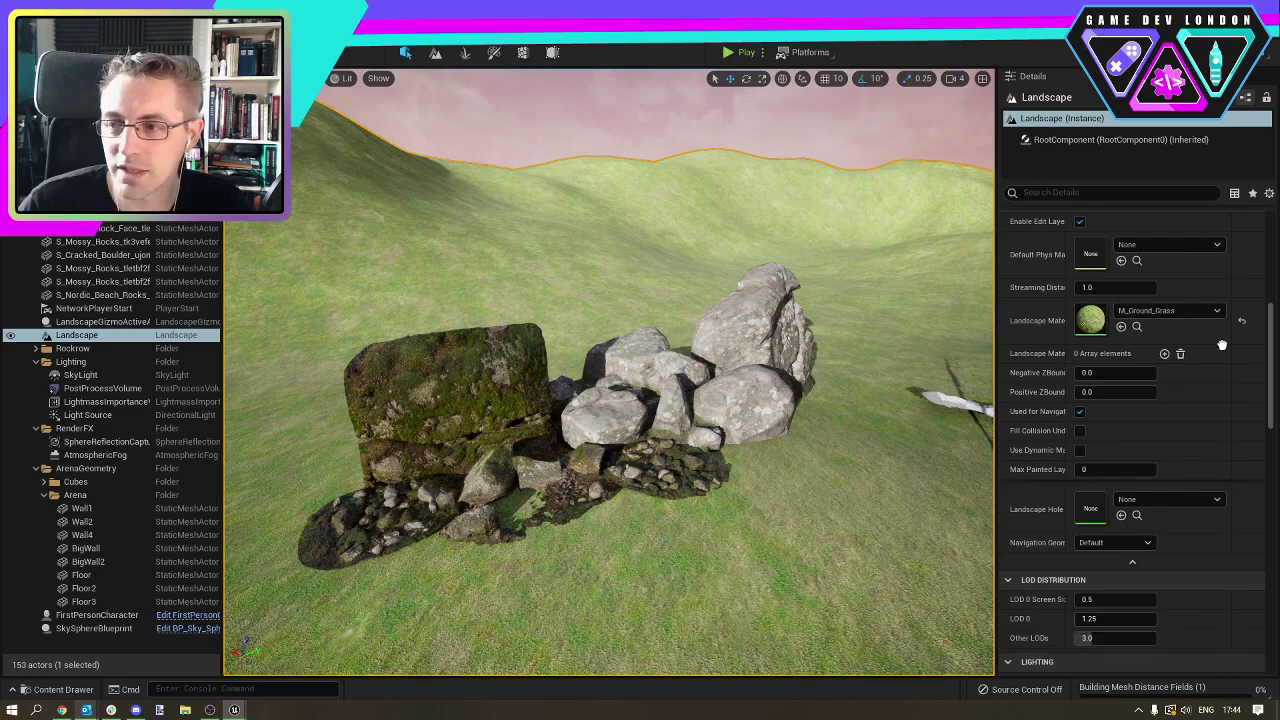
pyautogui.moveTo(1222, 345); pyautogui.dragTo(704, 627)
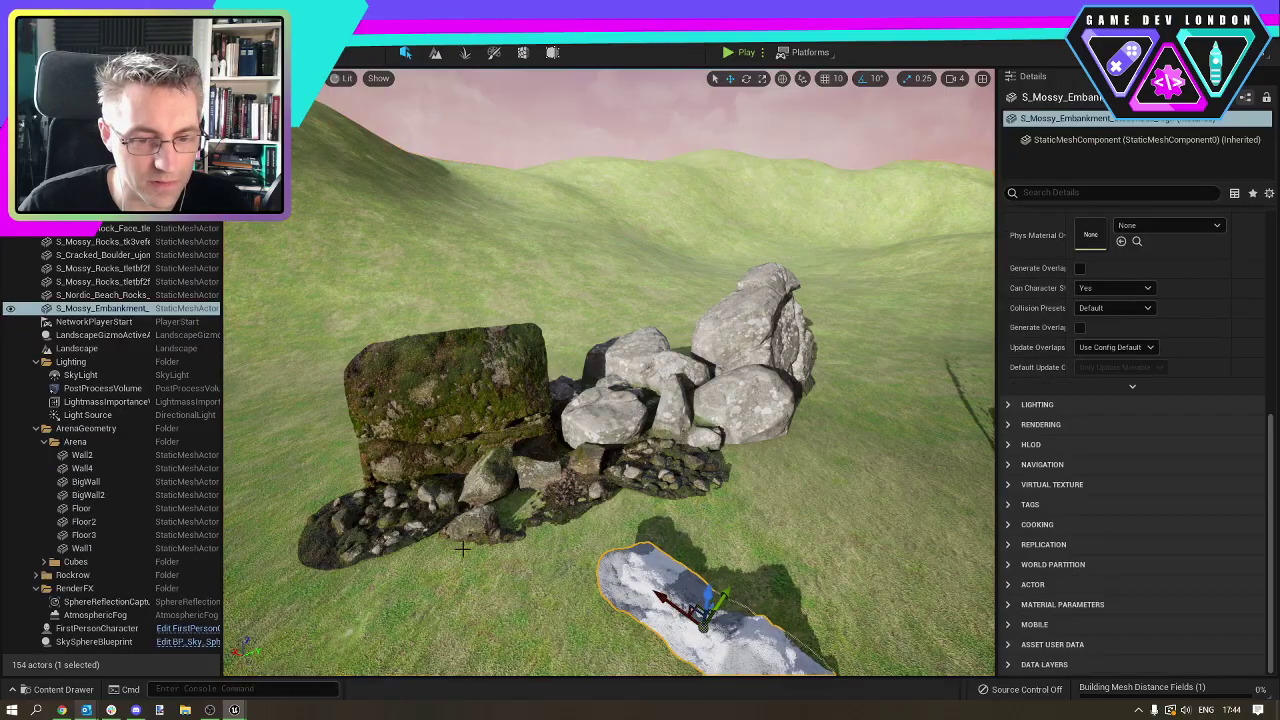
# Examine the placed mossy embankment's shape and surface up close from several sides.
pyautogui.moveTo(463, 548); pyautogui.dragTo(397, 519, button='right')
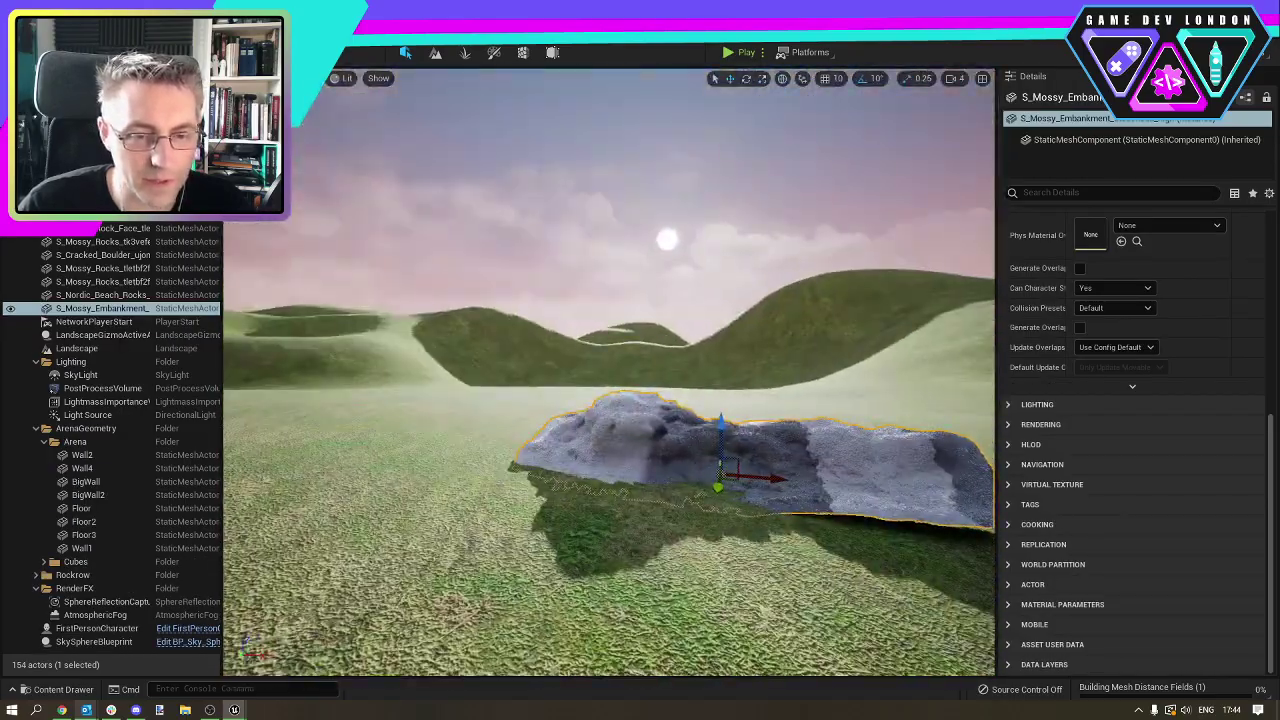
pyautogui.moveTo(600, 420); pyautogui.dragTo(846, 460, button='right')
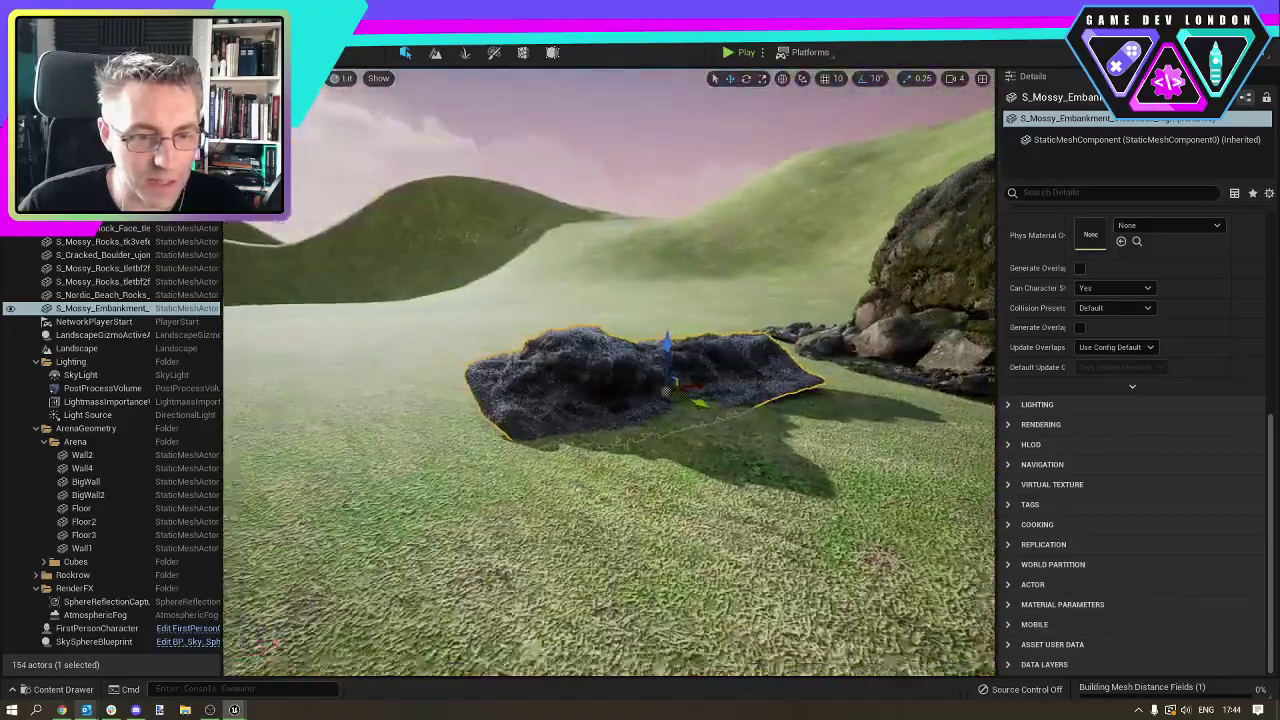
pyautogui.moveTo(640, 400); pyautogui.dragTo(560, 380, button='right')
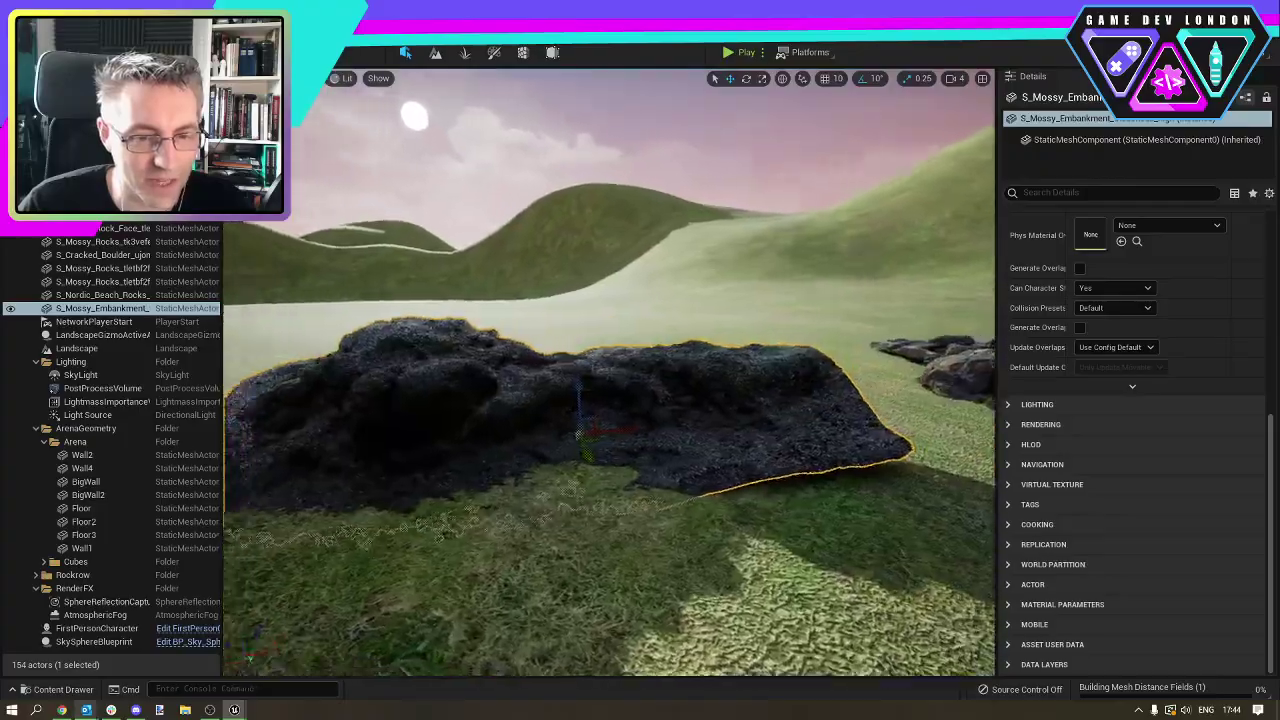
pyautogui.moveTo(418, 544); pyautogui.dragTo(450, 555, button='right')
pyautogui.press('s')
pyautogui.press('w')
pyautogui.press('s')
pyautogui.moveTo(769, 200)
pyautogui.mouseDown(button='right')
pyautogui.moveTo(766, 160)
pyautogui.moveTo(769, 200)
pyautogui.mouseUp(button='right')
pyautogui.press('w')
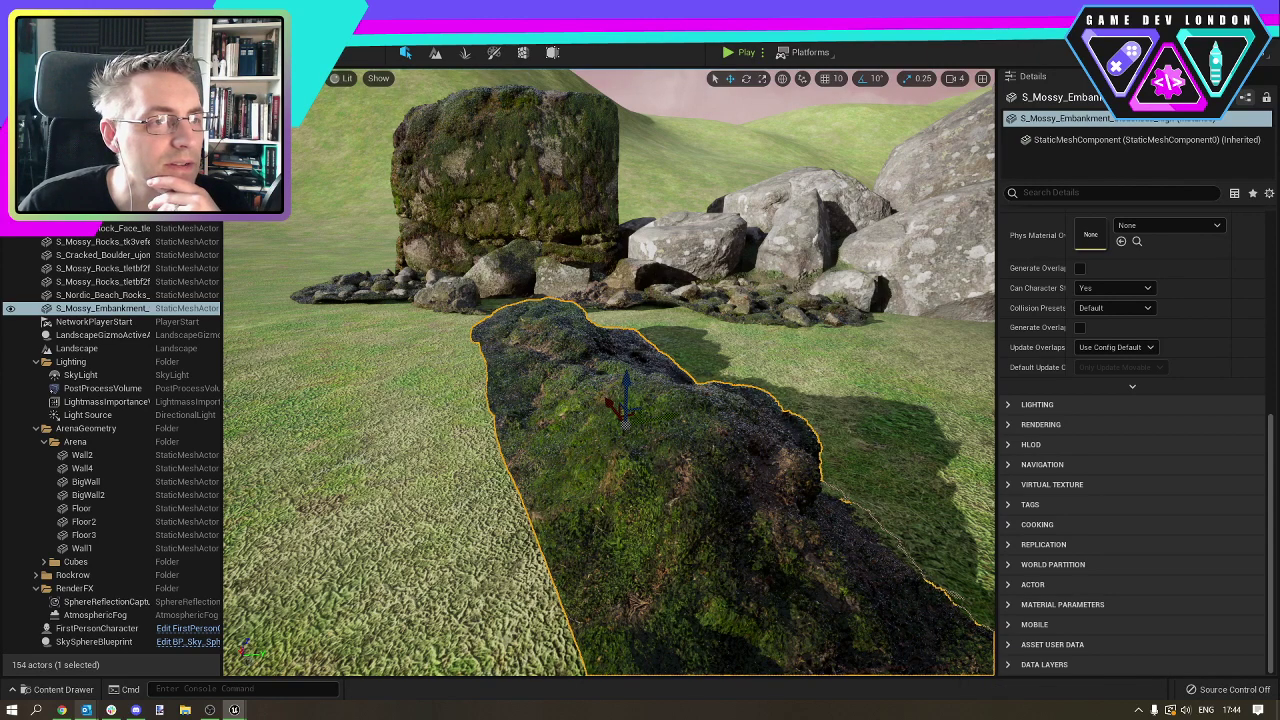
# Open the Editor Preferences and look through the Level Editor Miscellaneous, General Global and General Miscellaneous settings for the wanted option.
pyautogui.click(156, 12)
pyautogui.moveTo(49, 12)
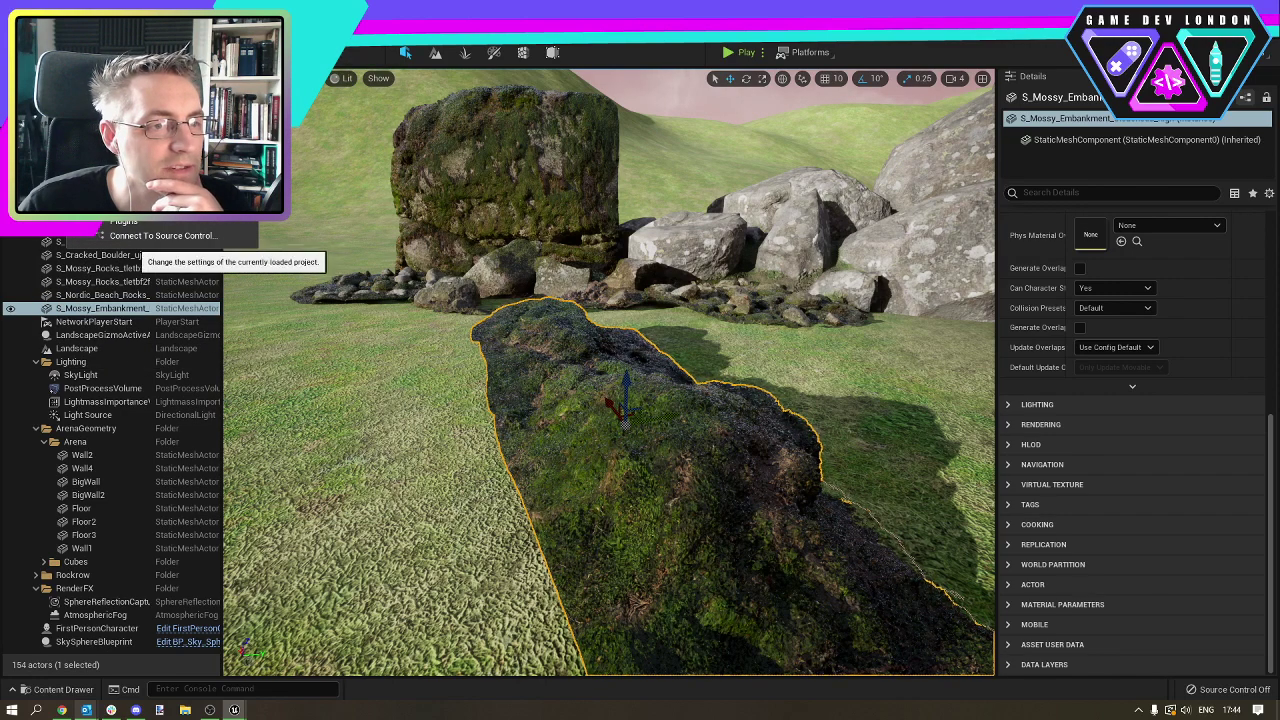
pyautogui.click(150, 240)
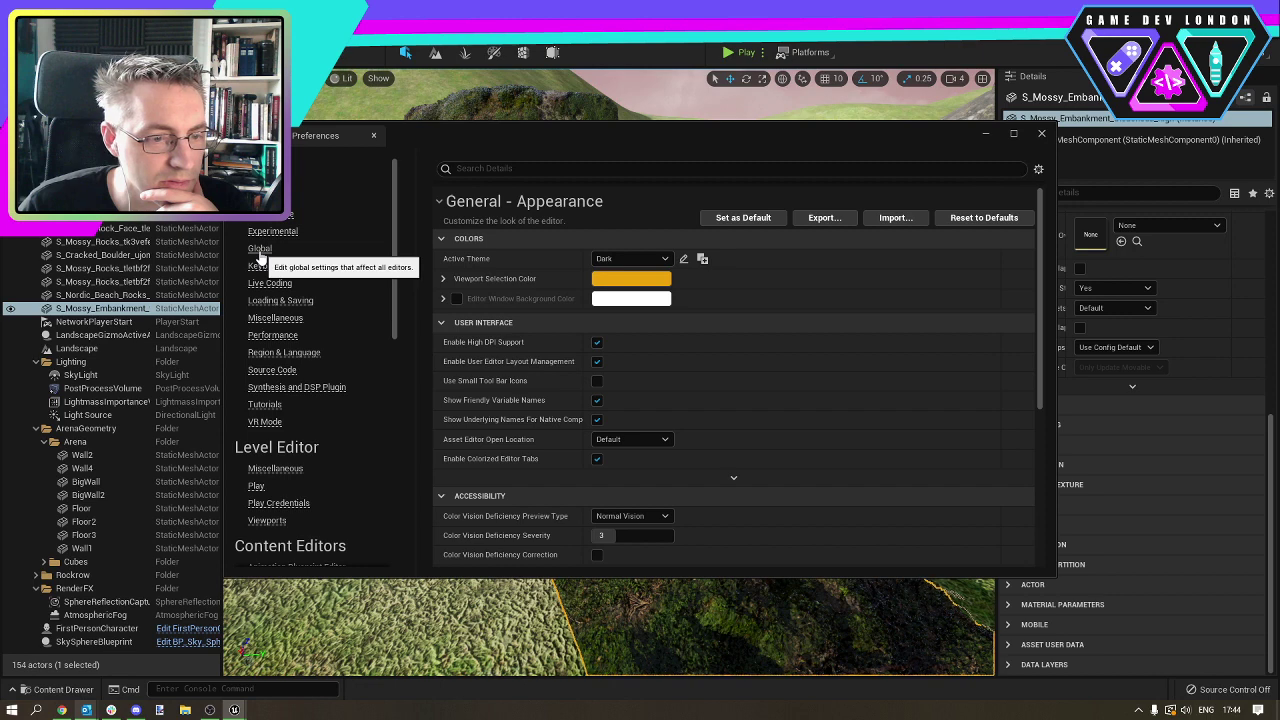
pyautogui.scroll(-6, 331, 344)
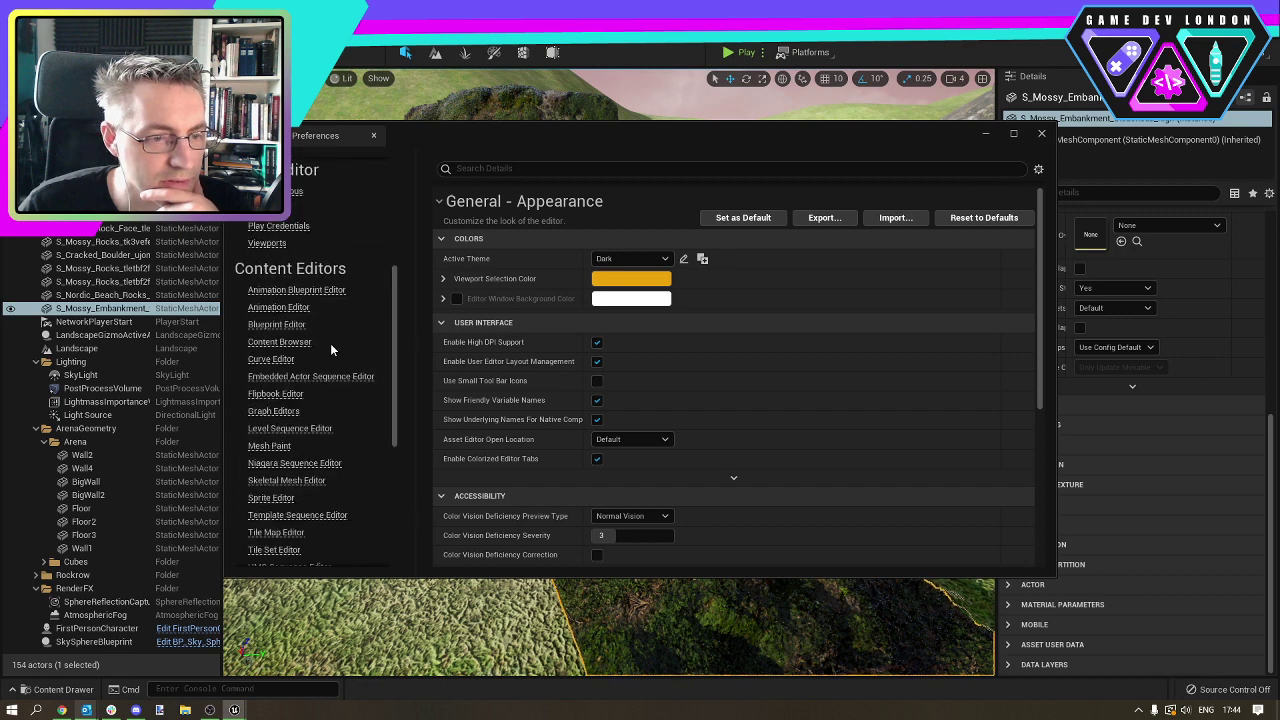
pyautogui.scroll(3, 330, 343)
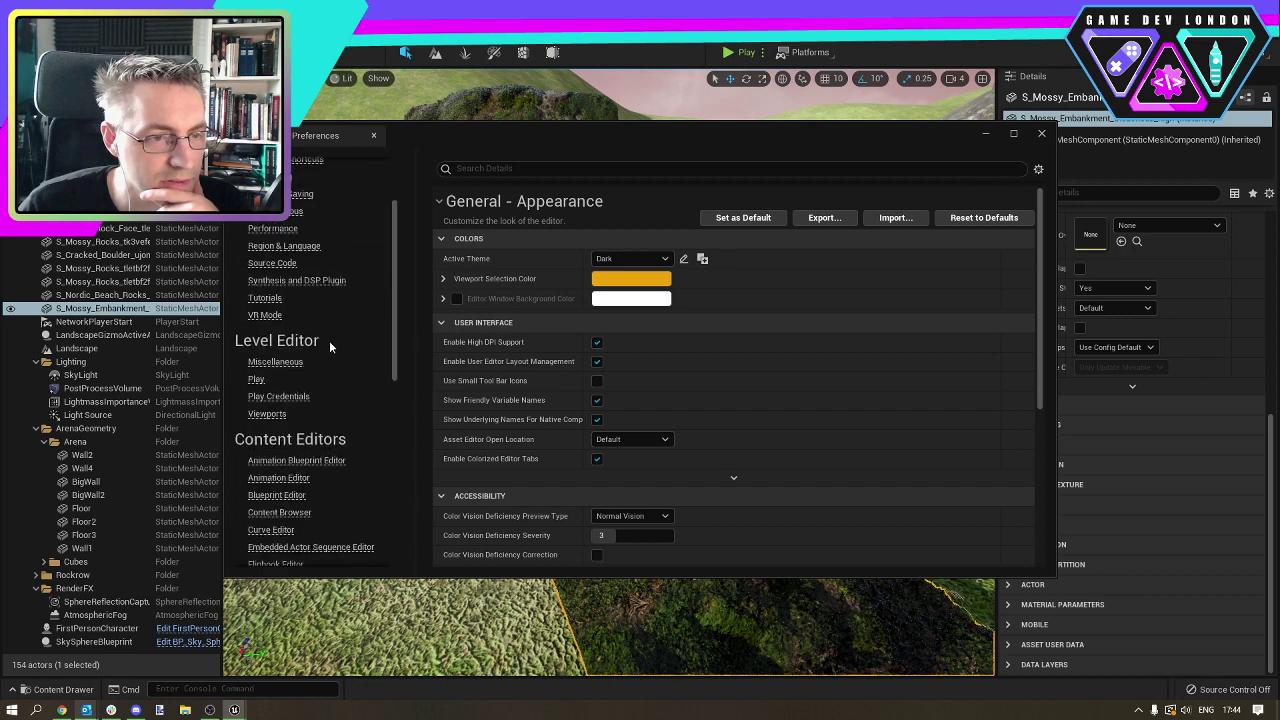
pyautogui.click(262, 365)
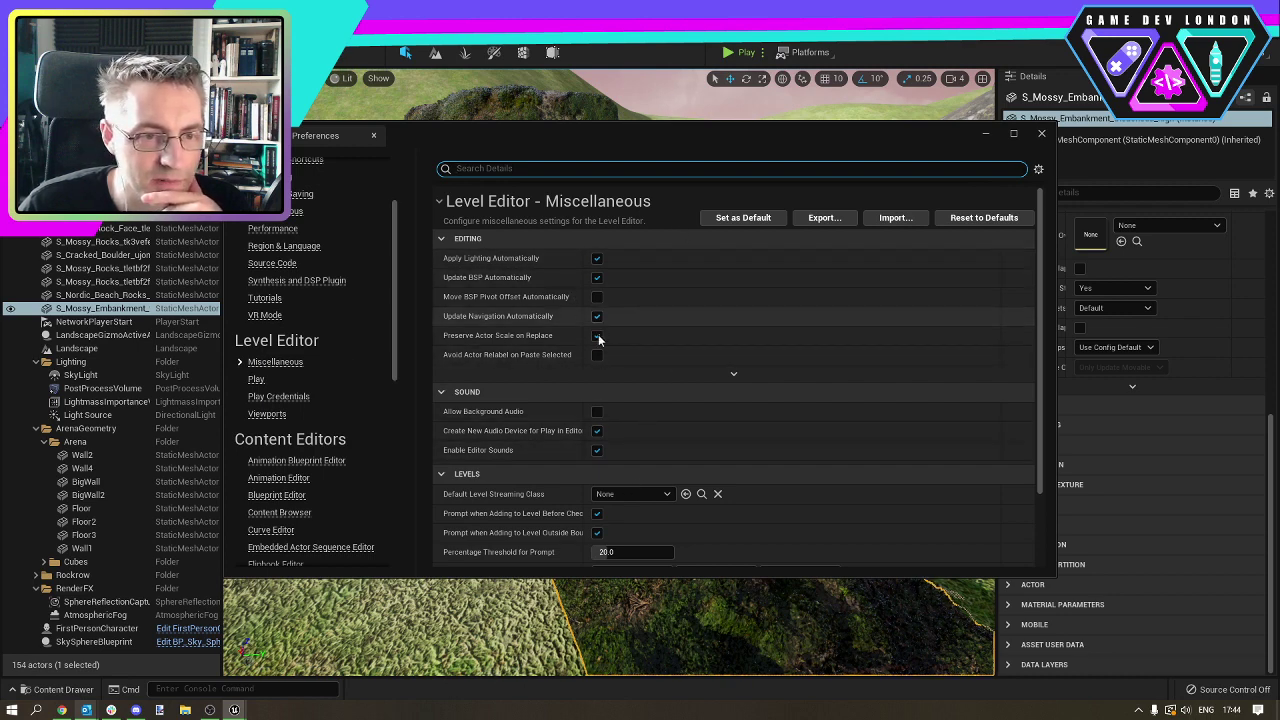
pyautogui.scroll(-2, 705, 364)
pyautogui.scroll(2, 608, 386)
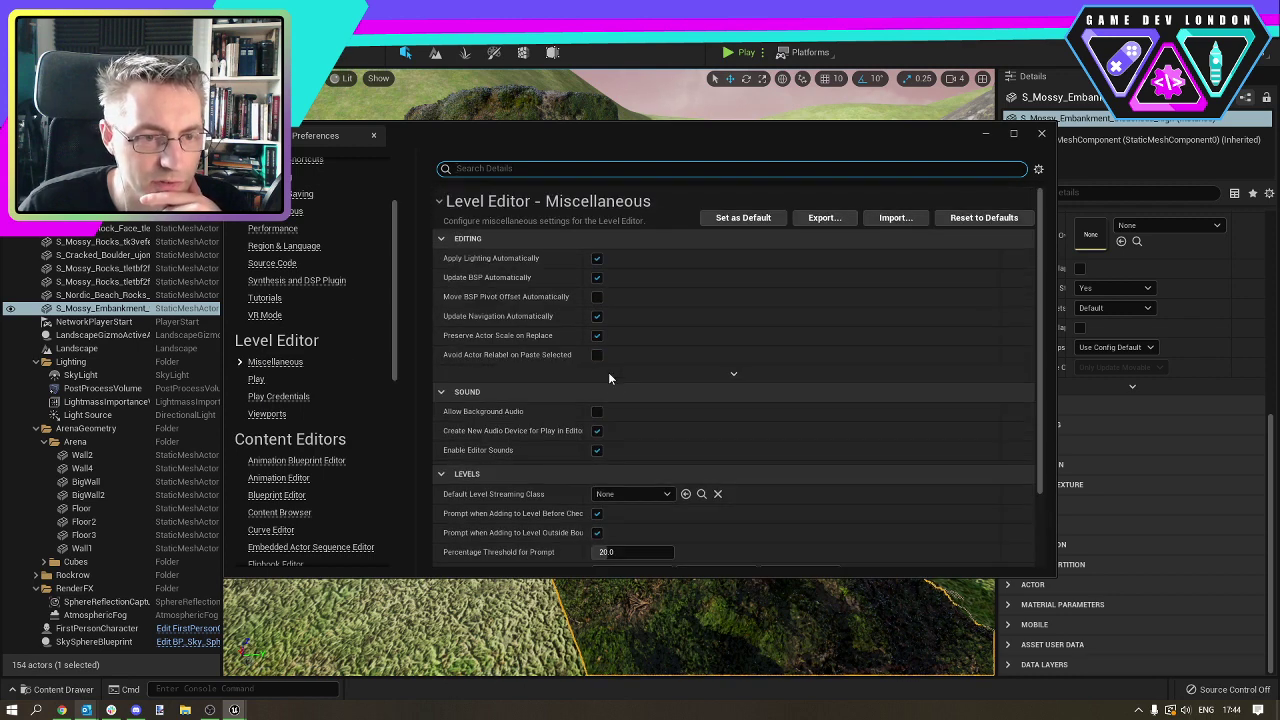
pyautogui.scroll(3, 289, 214)
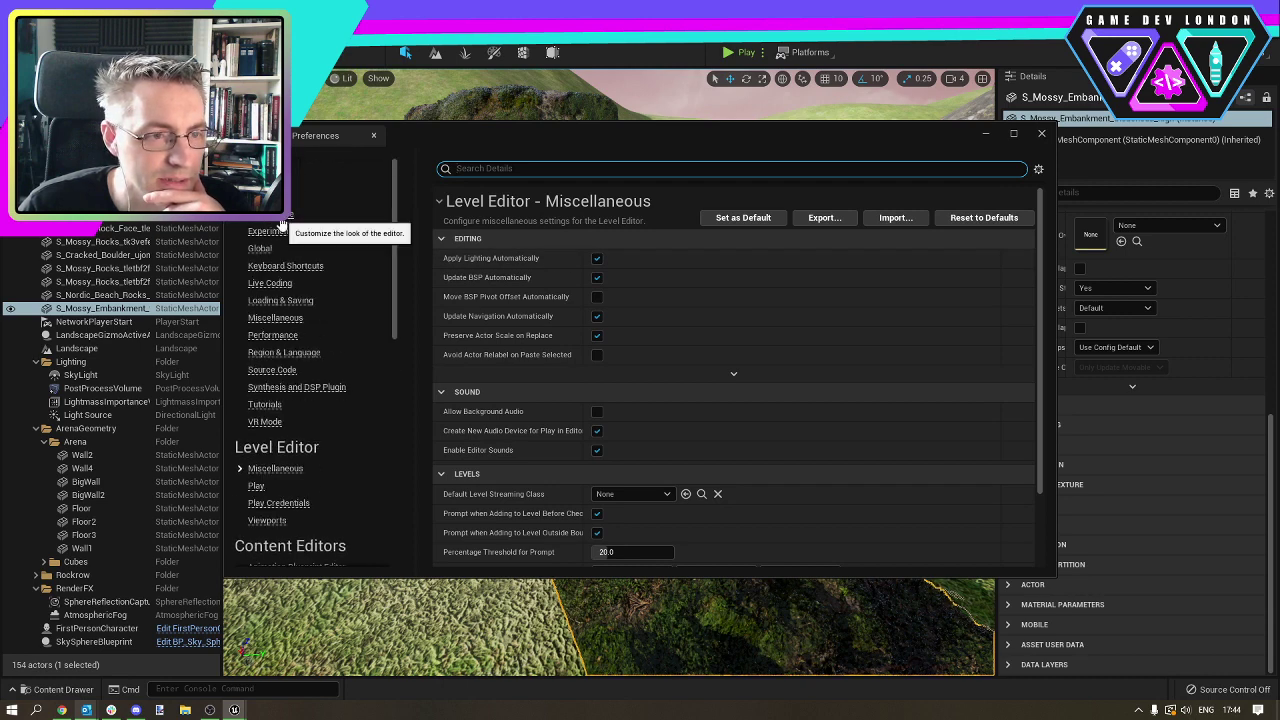
pyautogui.click(261, 249)
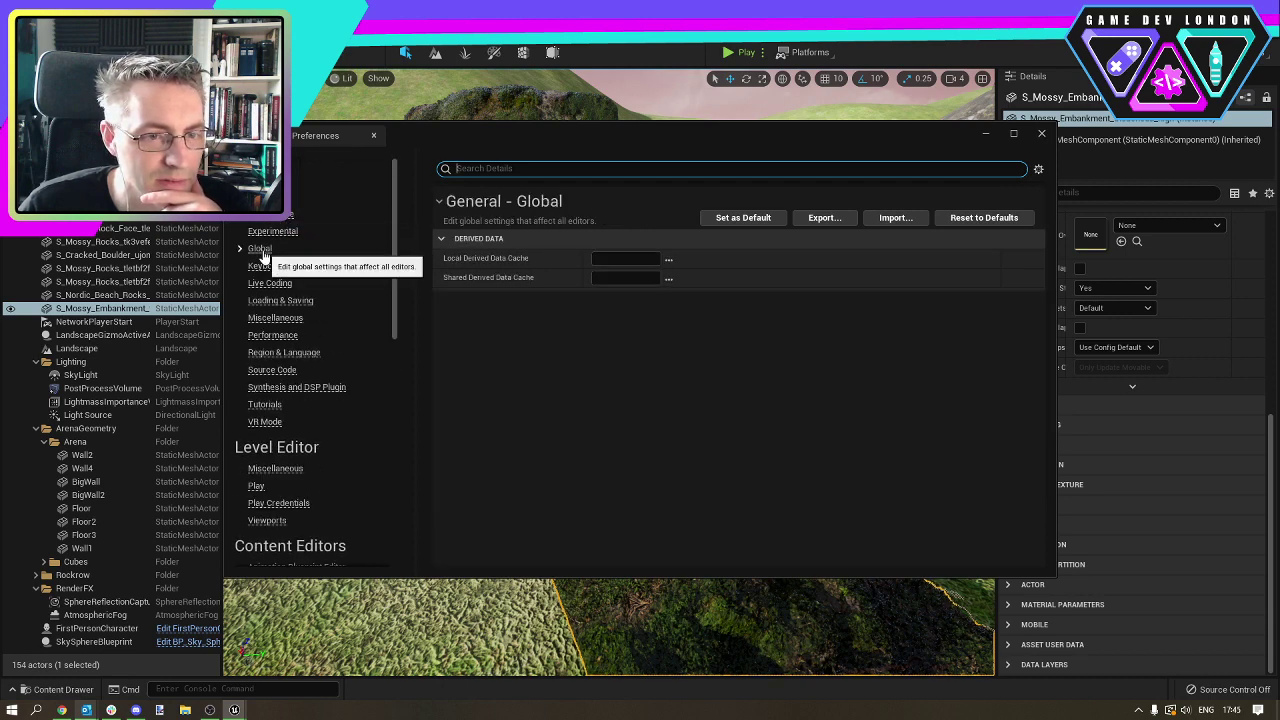
pyautogui.click(268, 318)
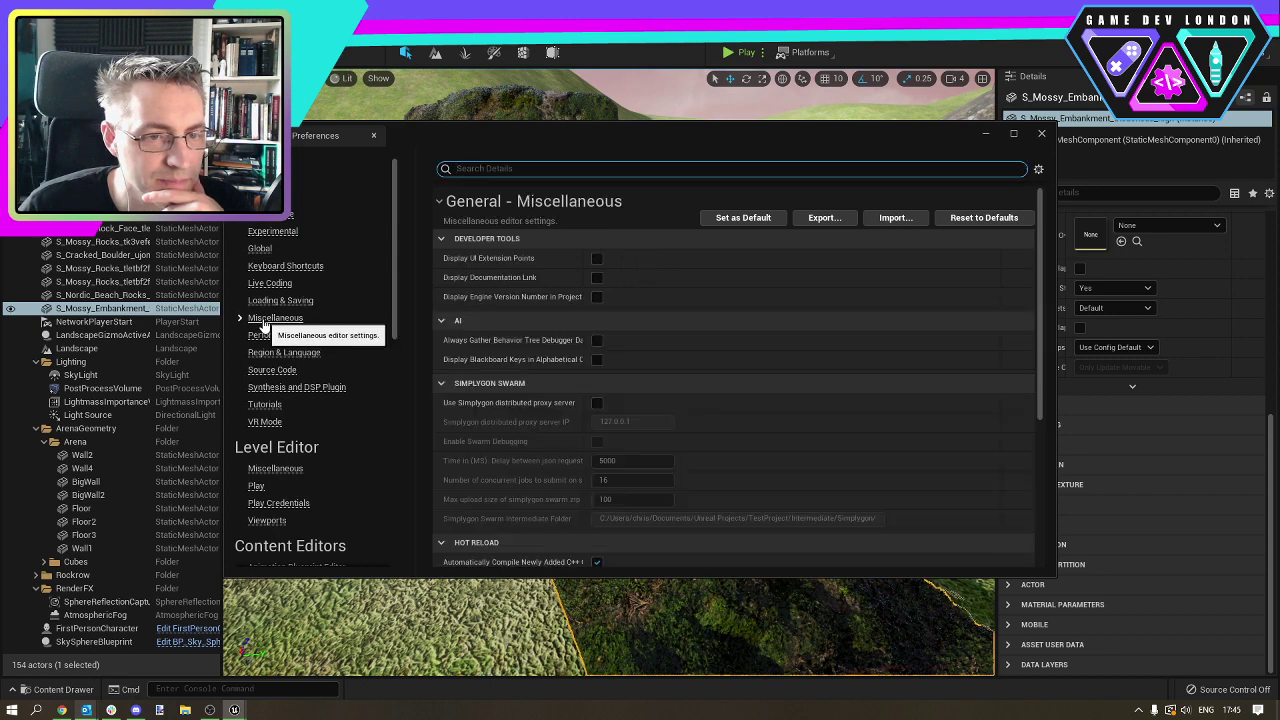
pyautogui.scroll(-5, 586, 334)
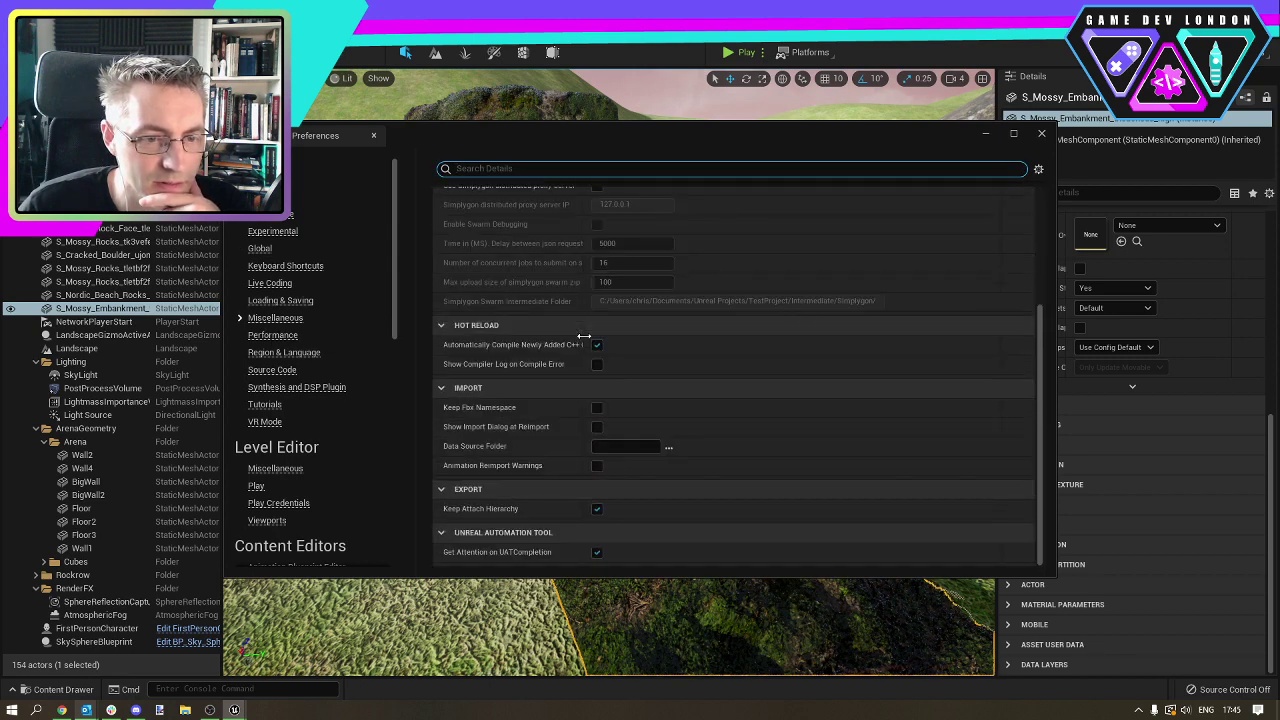
pyautogui.scroll(-1, 312, 341)
pyautogui.scroll(-3, 313, 344)
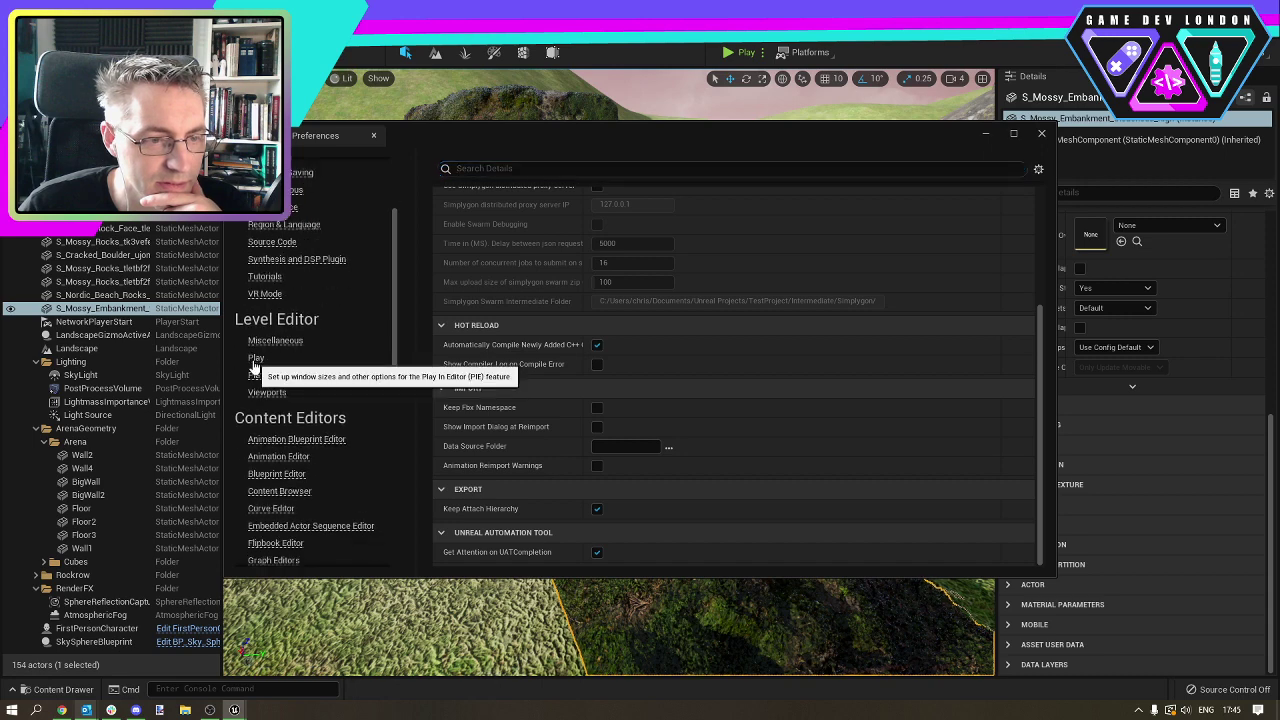
# In the Level Editor Viewports preferences, set Mouse Sensitivity to 0.104 and the scroll gesture direction for 3D viewports to Natural.
pyautogui.click(255, 360)
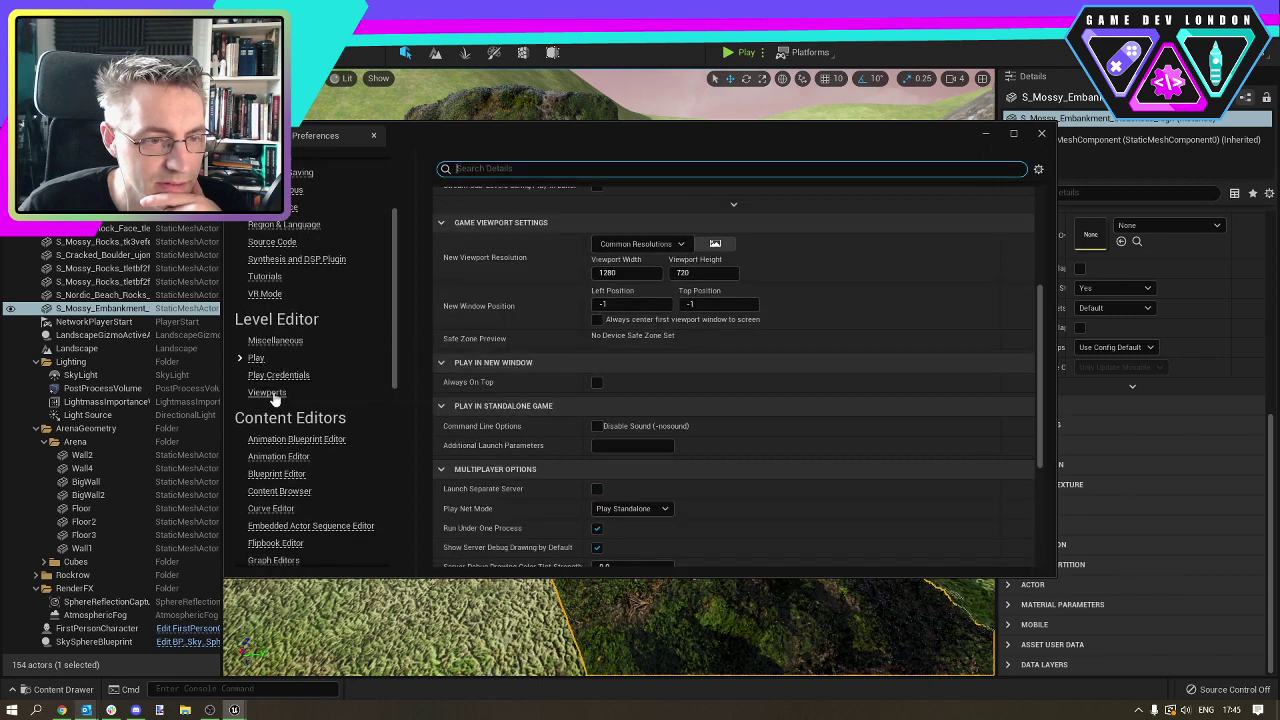
pyautogui.click(268, 393)
pyautogui.scroll(3, 770, 345)
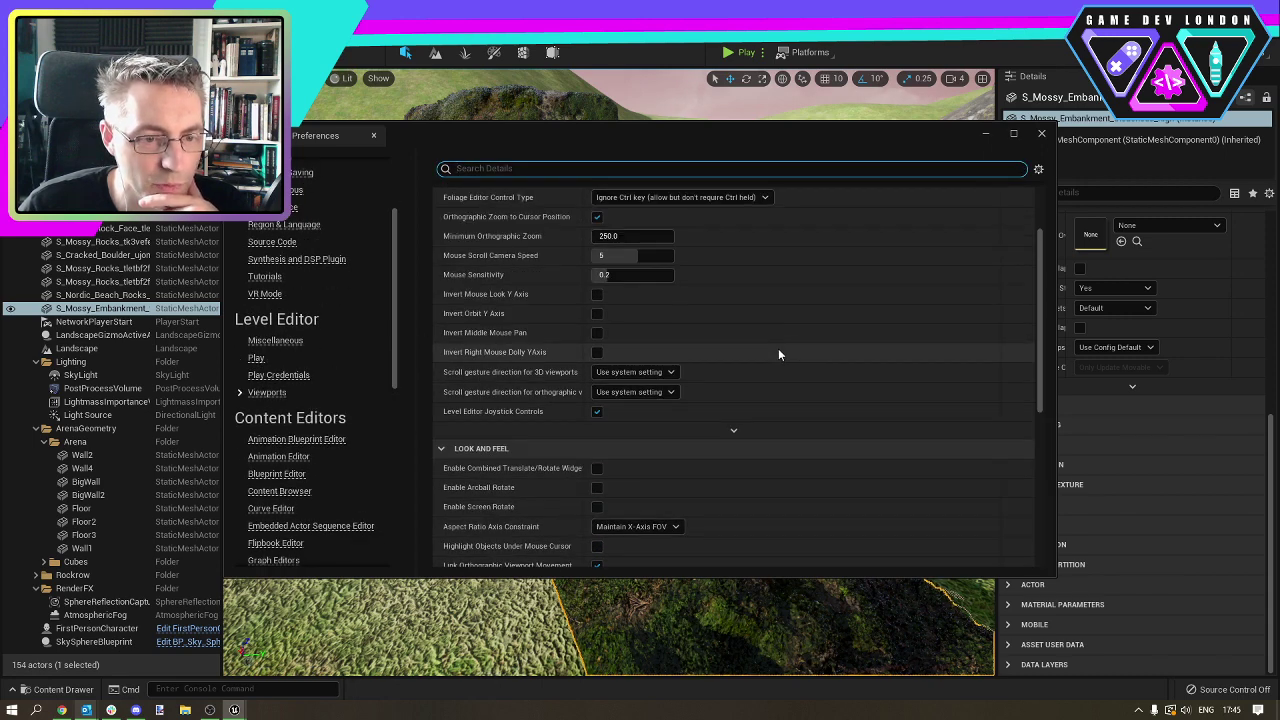
pyautogui.scroll(3, 779, 355)
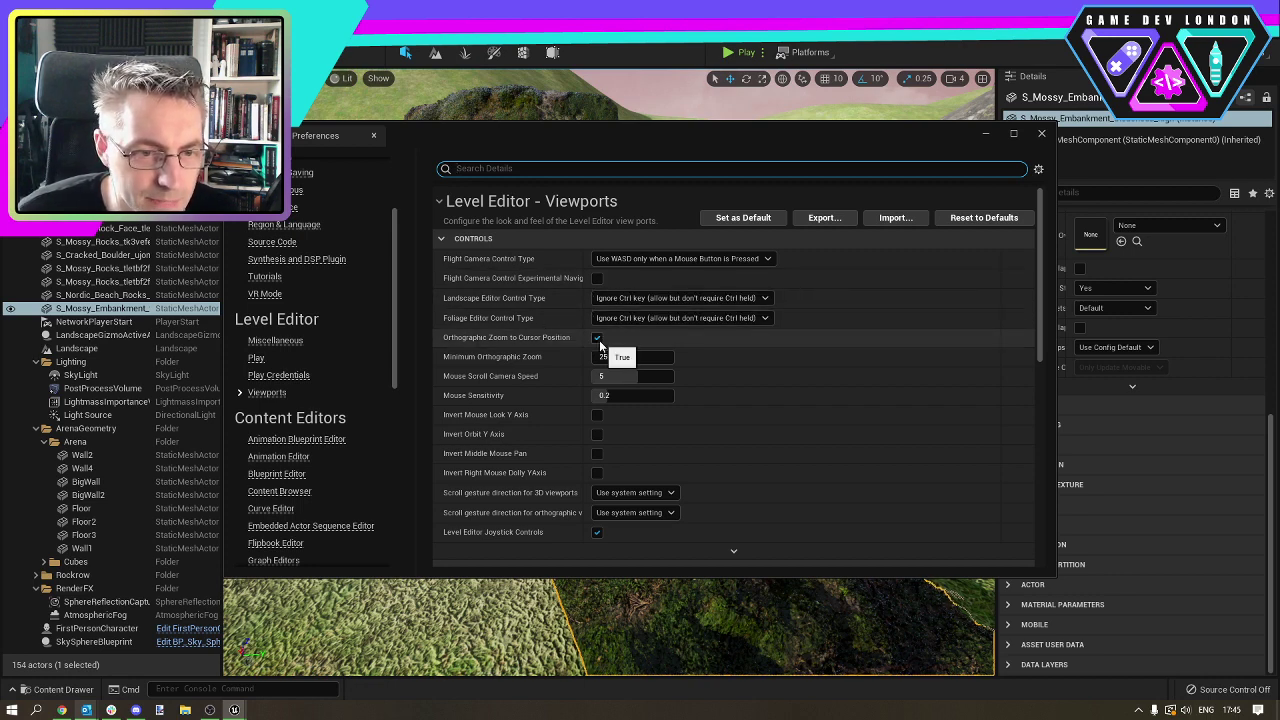
pyautogui.click(612, 396)
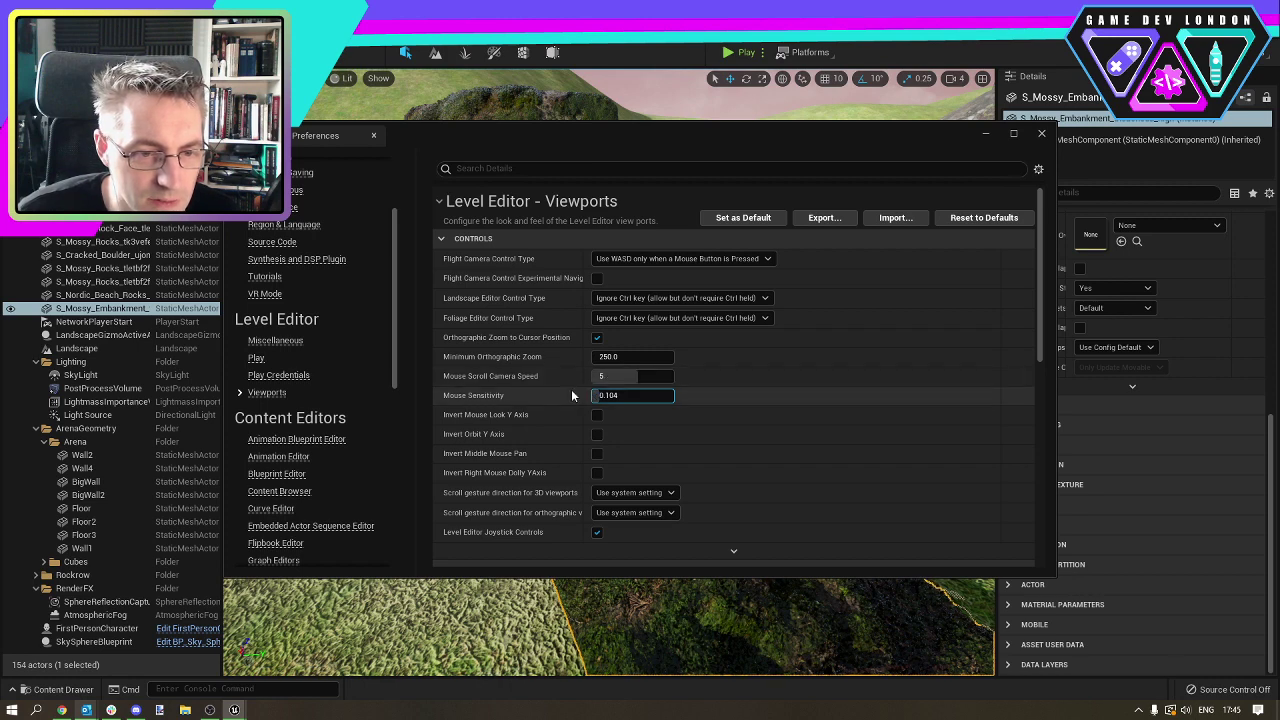
pyautogui.click(654, 492)
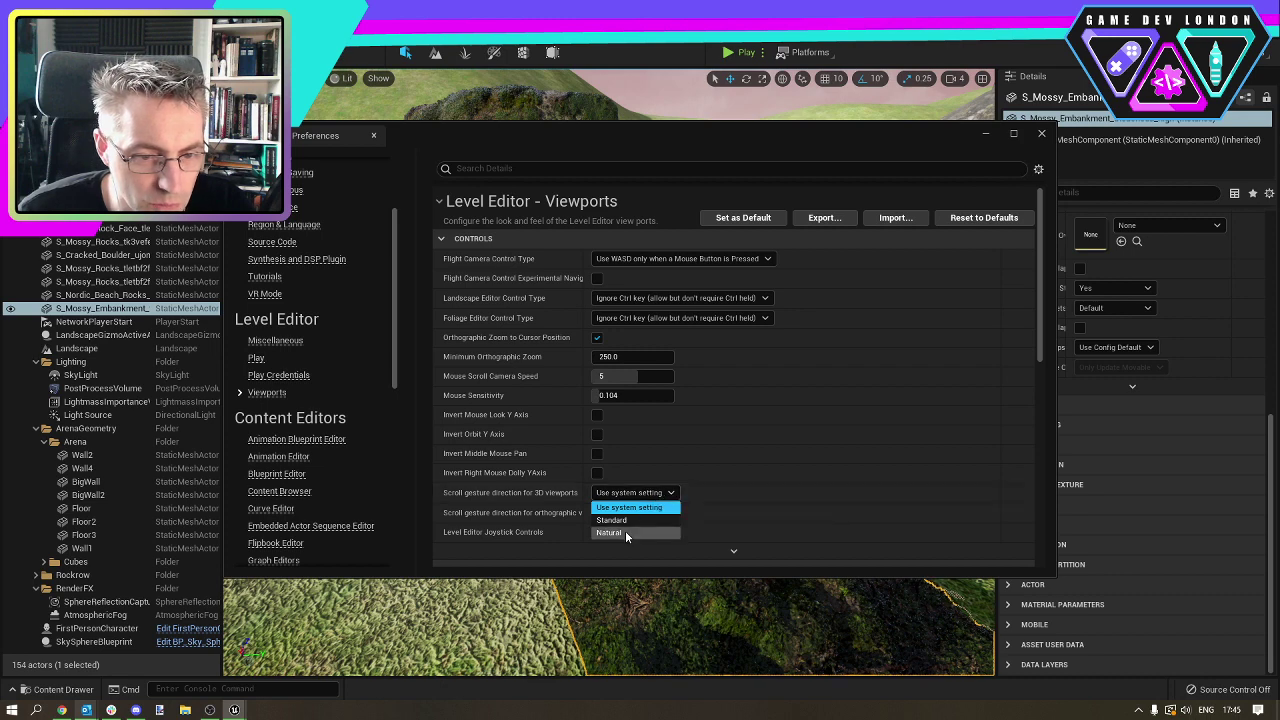
pyautogui.click(622, 532)
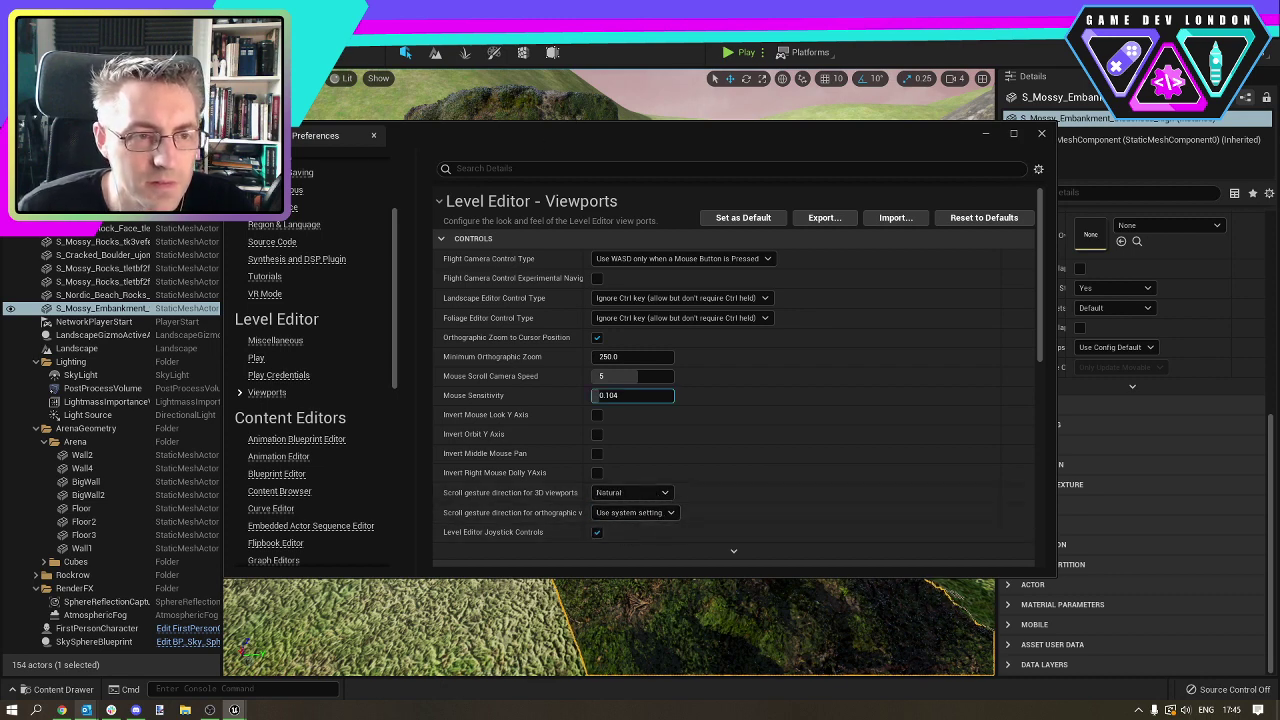
pyautogui.moveTo(287, 137); pyautogui.dragTo(0, 160)
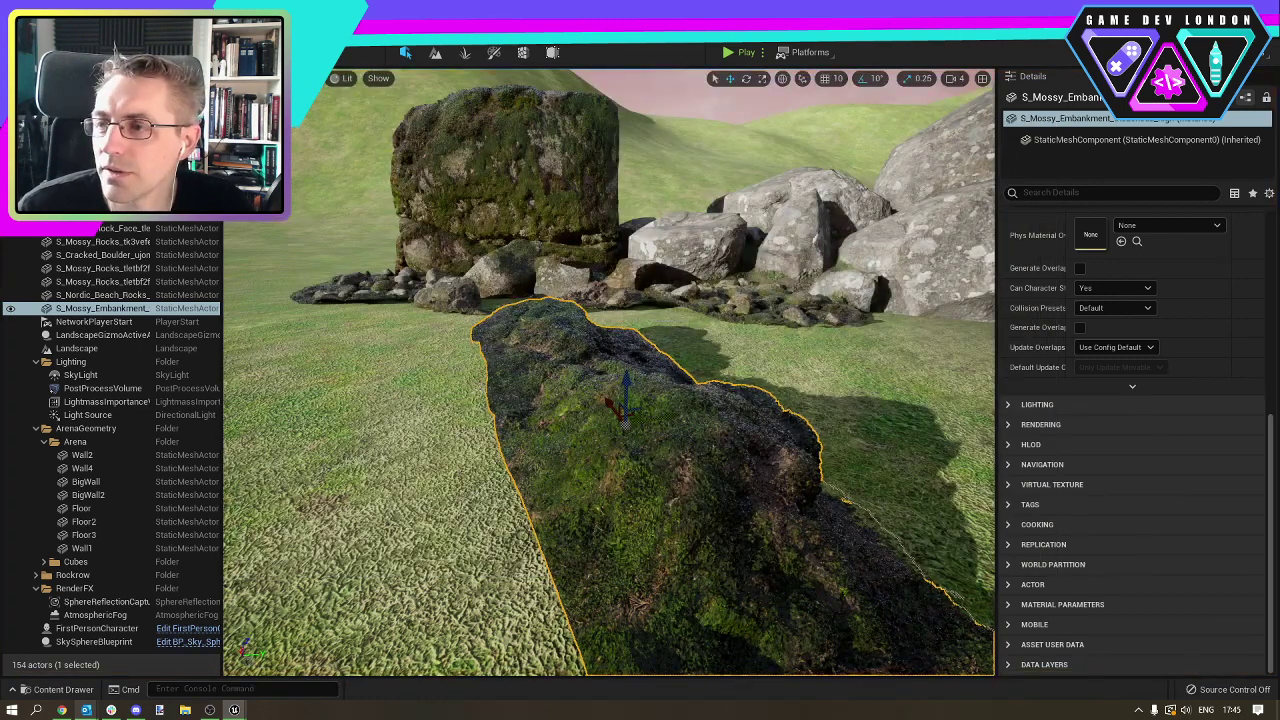
# Scale the mossy embankment up uniformly on the grass beside the rock group.
pyautogui.moveTo(610, 372)
pyautogui.mouseDown(button='right')
pyautogui.moveTo(575, 405)
pyautogui.moveTo(612, 355)
pyautogui.moveTo(635, 345)
pyautogui.moveTo(660, 365)
pyautogui.moveTo(592, 372)
pyautogui.moveTo(630, 372)
pyautogui.moveTo(638, 408)
pyautogui.moveTo(632, 376)
pyautogui.moveTo(608, 370)
pyautogui.mouseUp(button='right')
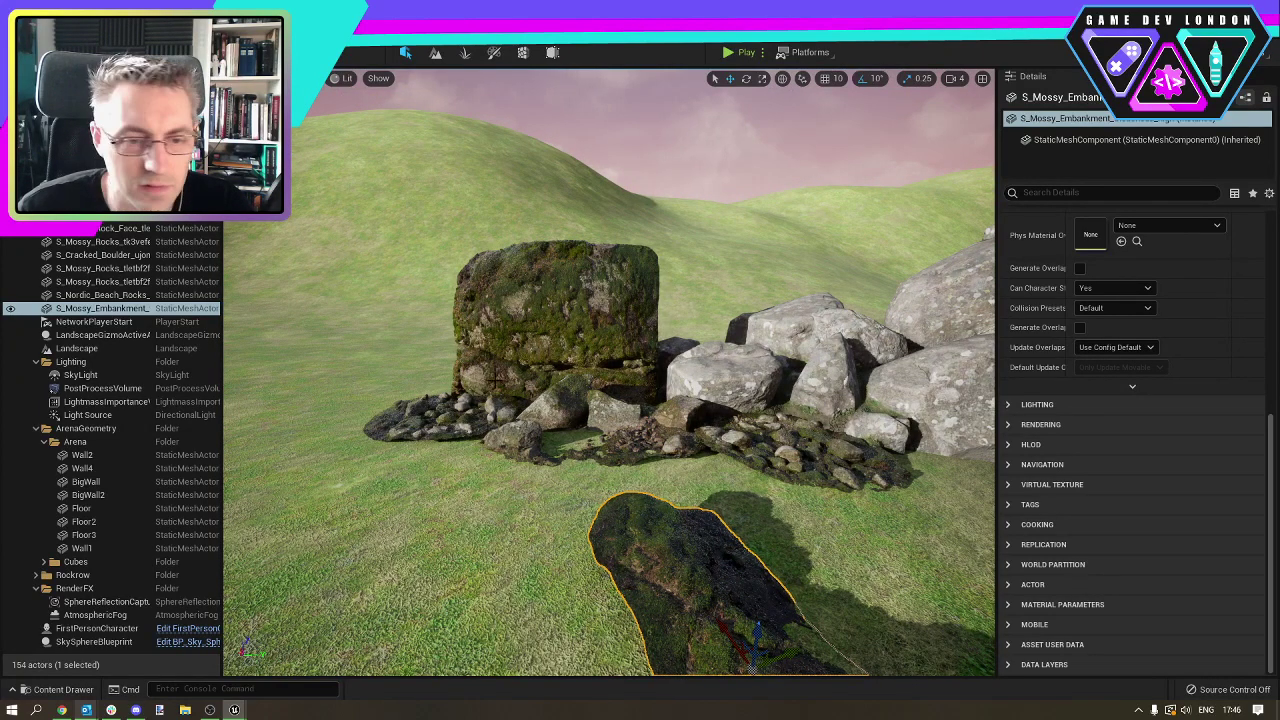
pyautogui.moveTo(772, 468); pyautogui.dragTo(826, 498, button='right')
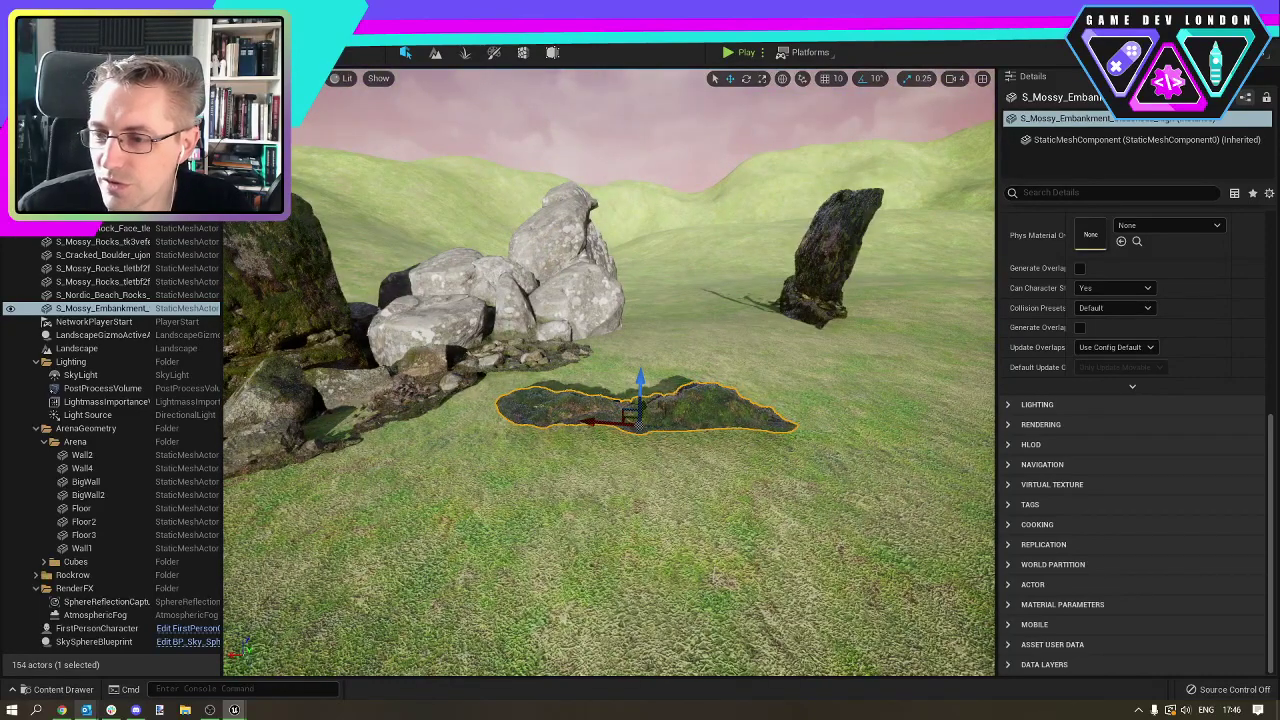
pyautogui.moveTo(642, 424); pyautogui.dragTo(645, 437, button='right')
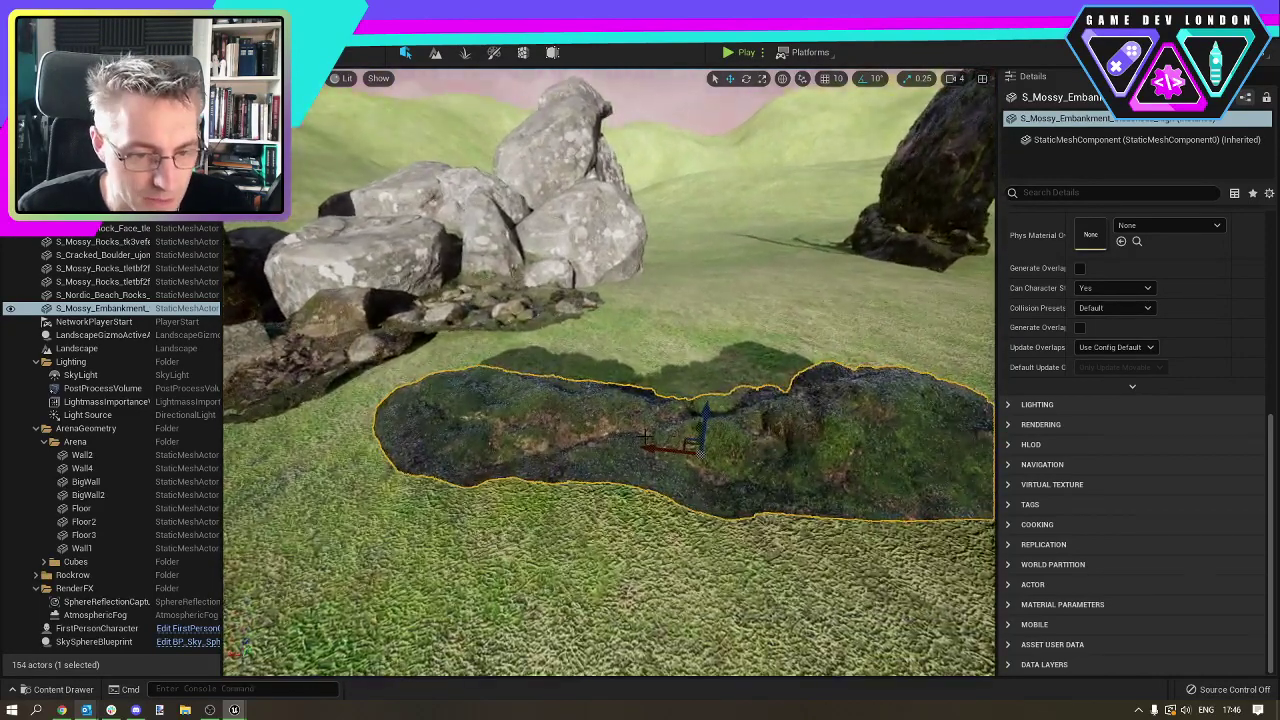
pyautogui.moveTo(645, 480); pyautogui.dragTo(702, 506)
pyautogui.press('w')
pyautogui.moveTo(702, 506); pyautogui.dragTo(510, 550, button='right')
pyautogui.press('s')
pyautogui.moveTo(710, 450); pyautogui.dragTo(800, 445, button='right')
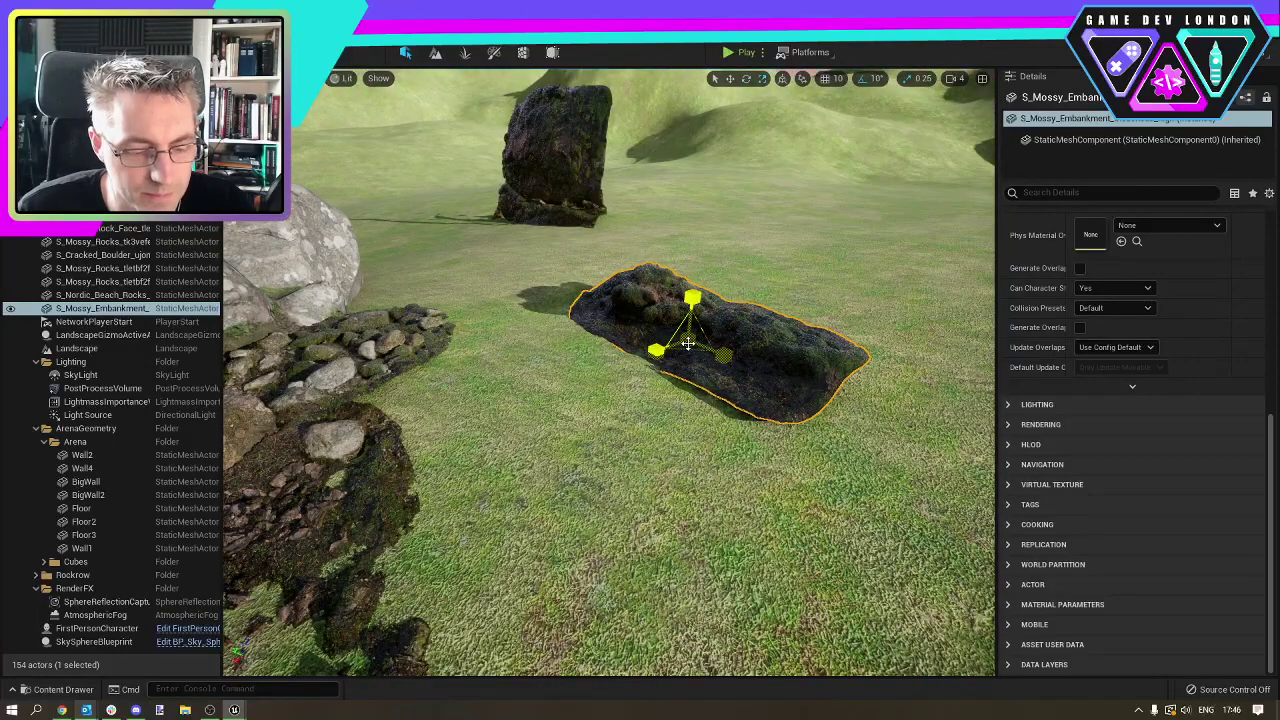
pyautogui.moveTo(688, 343); pyautogui.dragTo(634, 457)
# Rotate the enlarged mossy embankment about its vertical axis and lower it into the ground.
pyautogui.press('e')
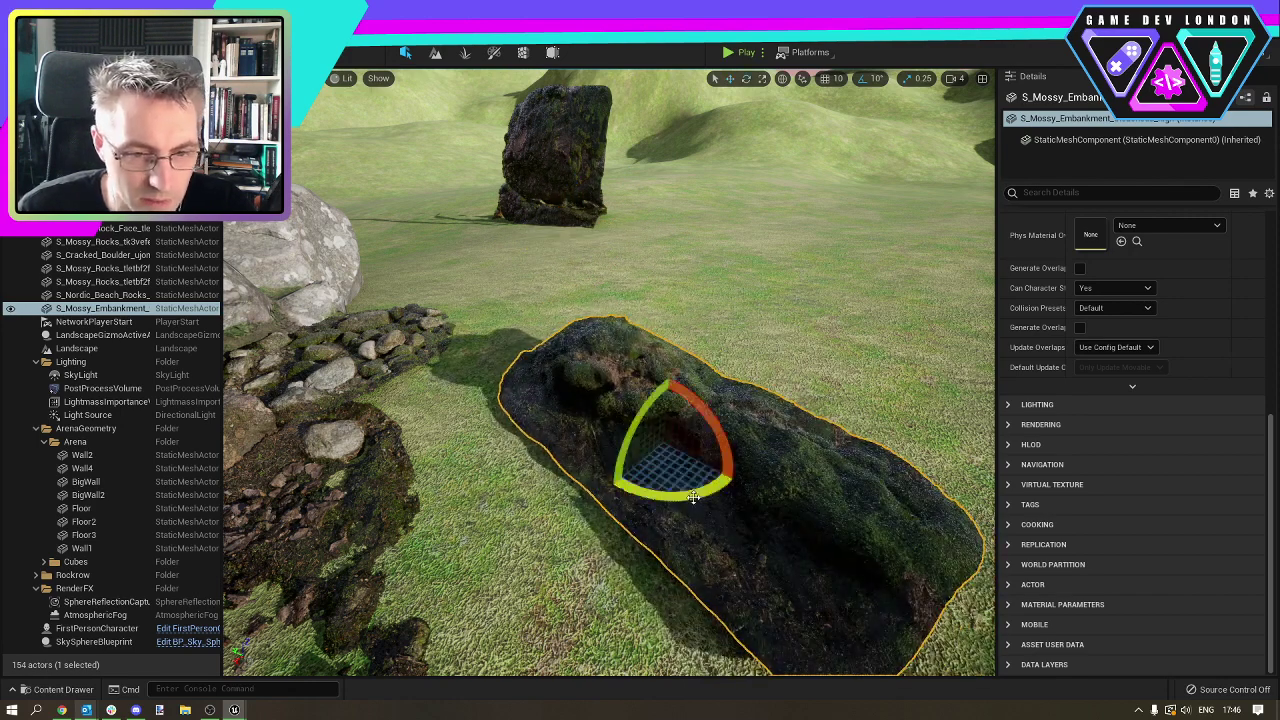
pyautogui.moveTo(693, 497); pyautogui.dragTo(591, 465)
pyautogui.moveTo(591, 465); pyautogui.dragTo(602, 412, button='right')
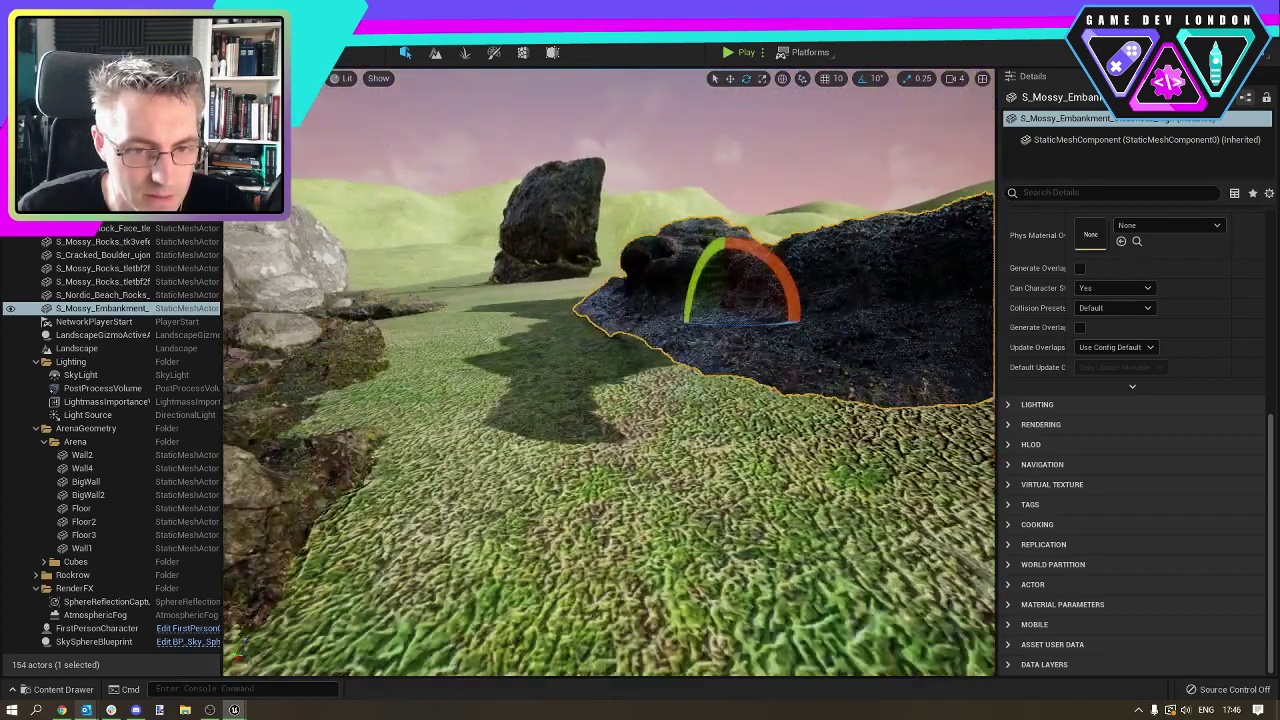
pyautogui.press('w')
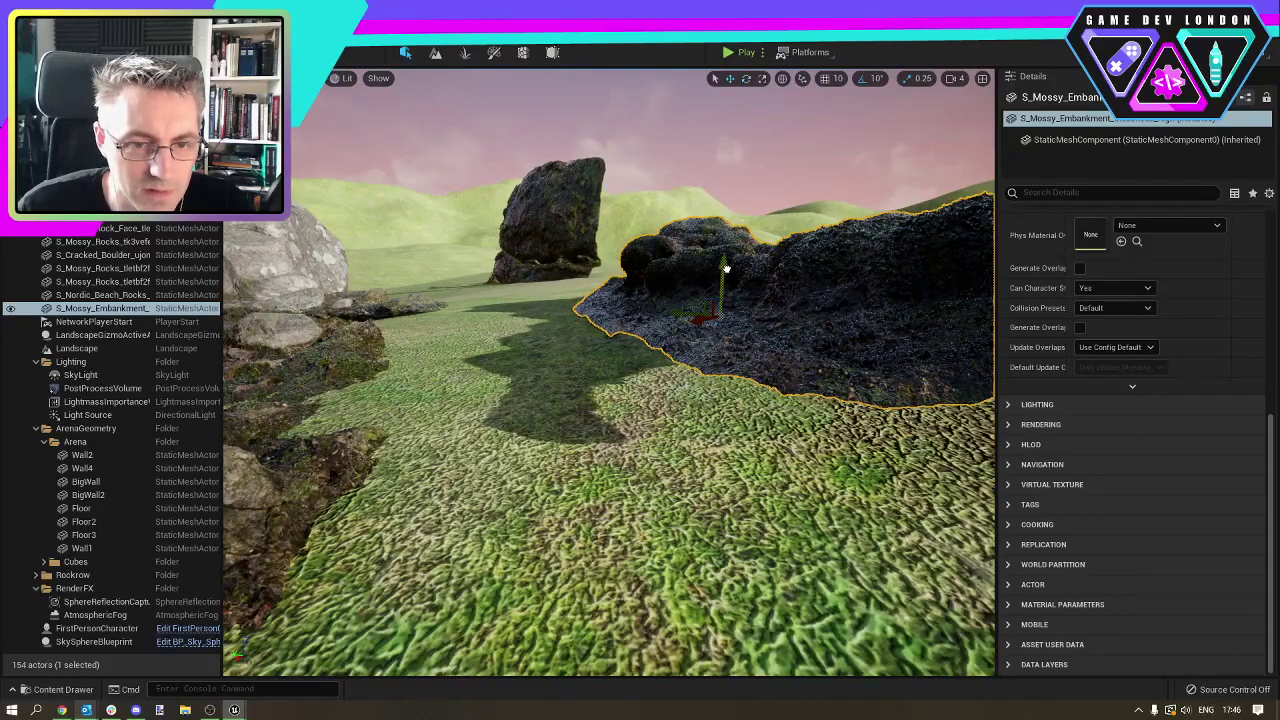
pyautogui.moveTo(726, 268); pyautogui.dragTo(725, 288)
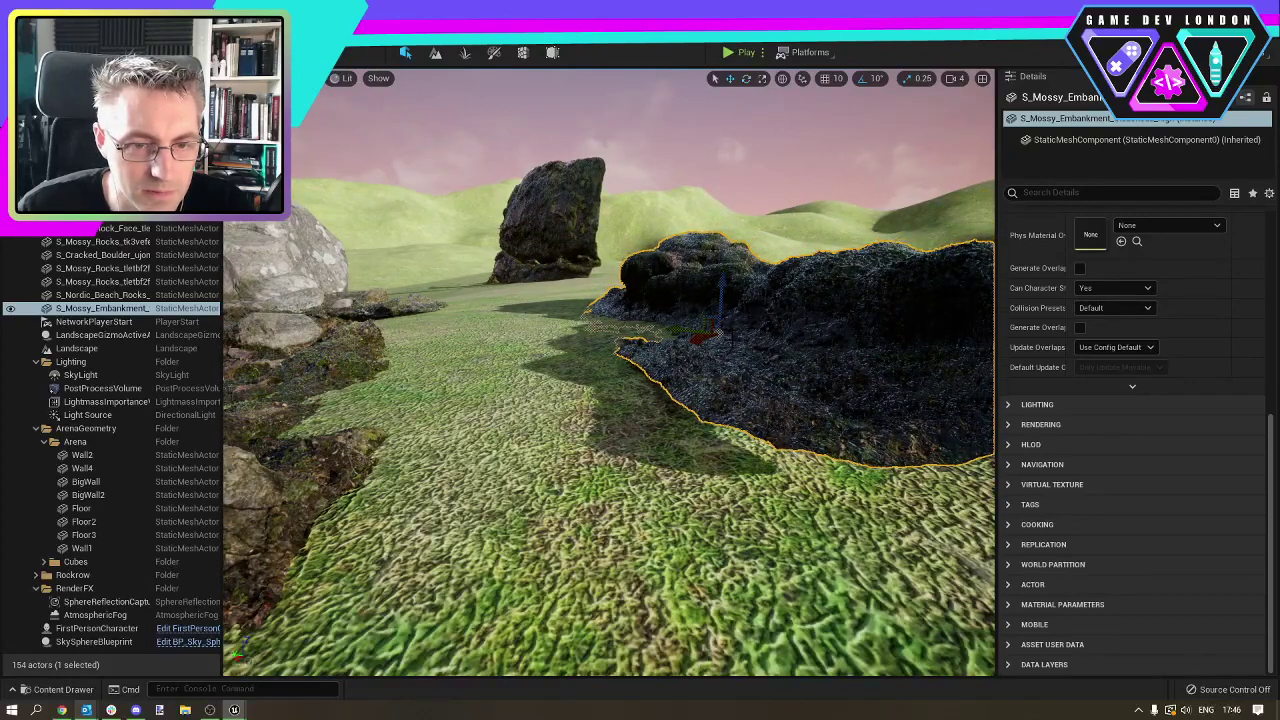
# Move the distant standing mossy rock face up against the back of the mossy embankment.
pyautogui.moveTo(669, 415); pyautogui.dragTo(698, 418, button='right')
pyautogui.moveTo(570, 428); pyautogui.dragTo(545, 430, button='right')
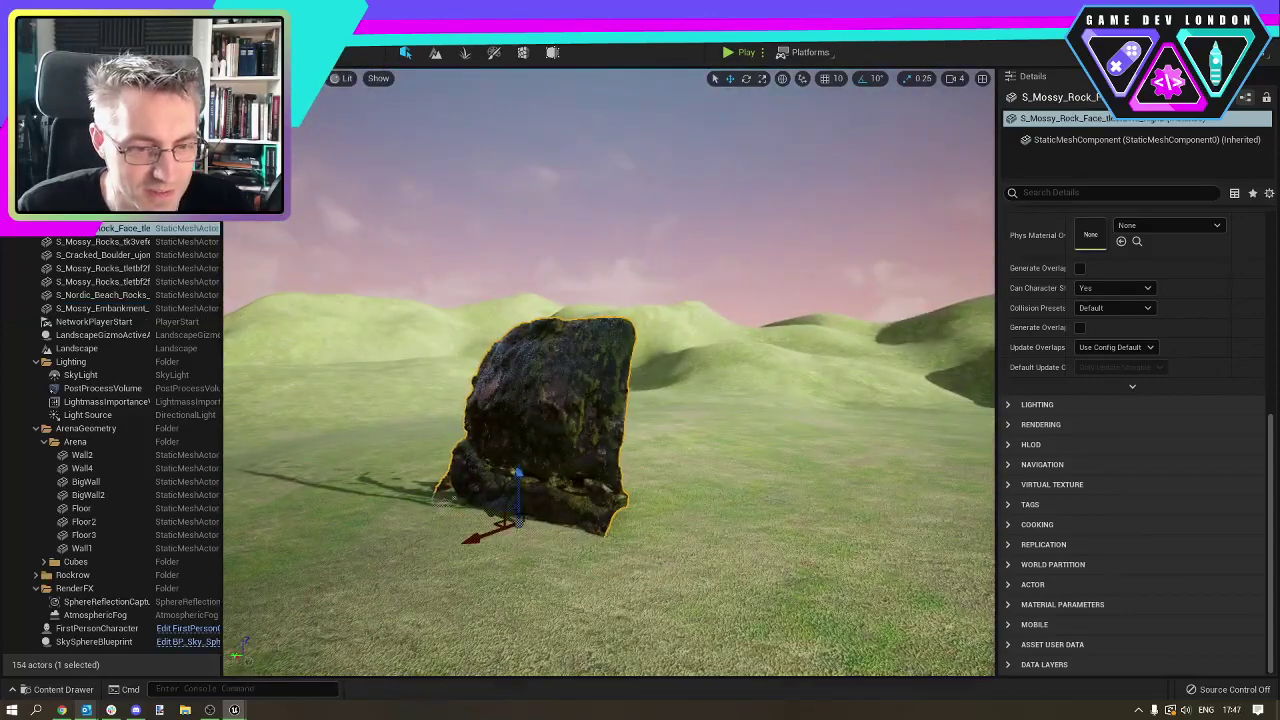
pyautogui.moveTo(494, 524); pyautogui.dragTo(640, 670)
pyautogui.moveTo(640, 670); pyautogui.dragTo(690, 674, button='right')
pyautogui.scroll(-5, 565, 448)
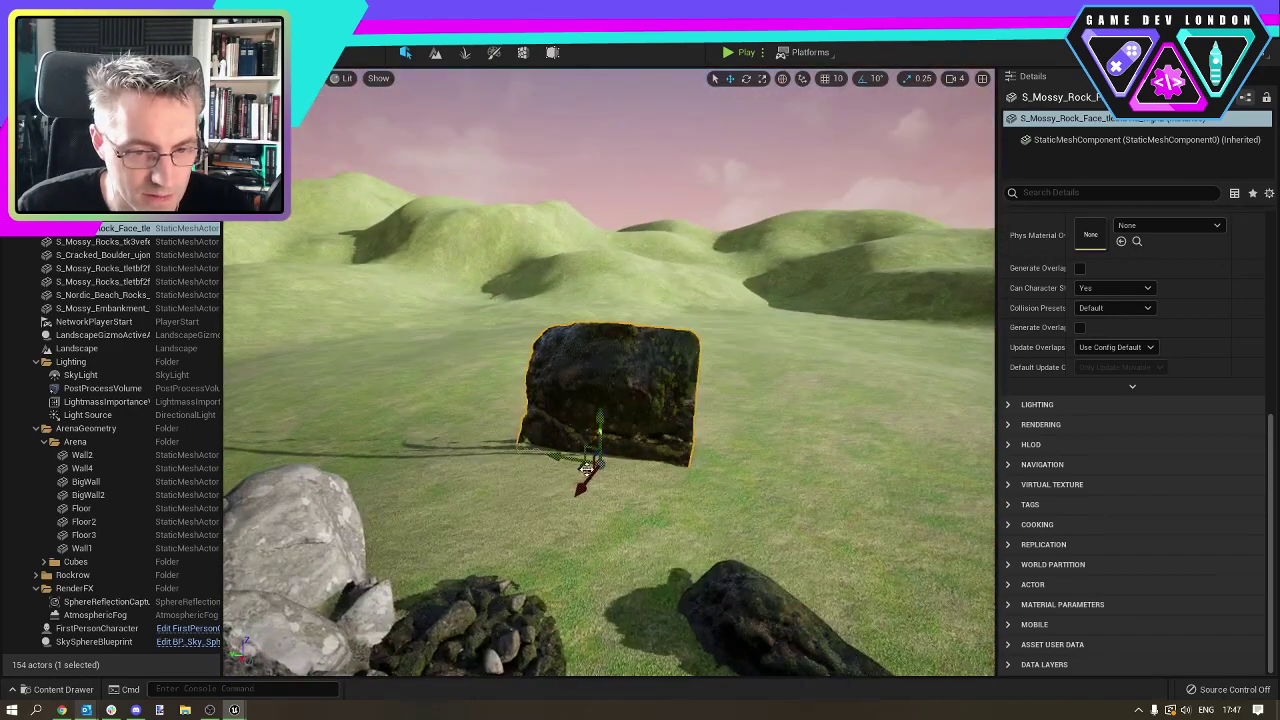
pyautogui.moveTo(583, 470); pyautogui.dragTo(632, 522)
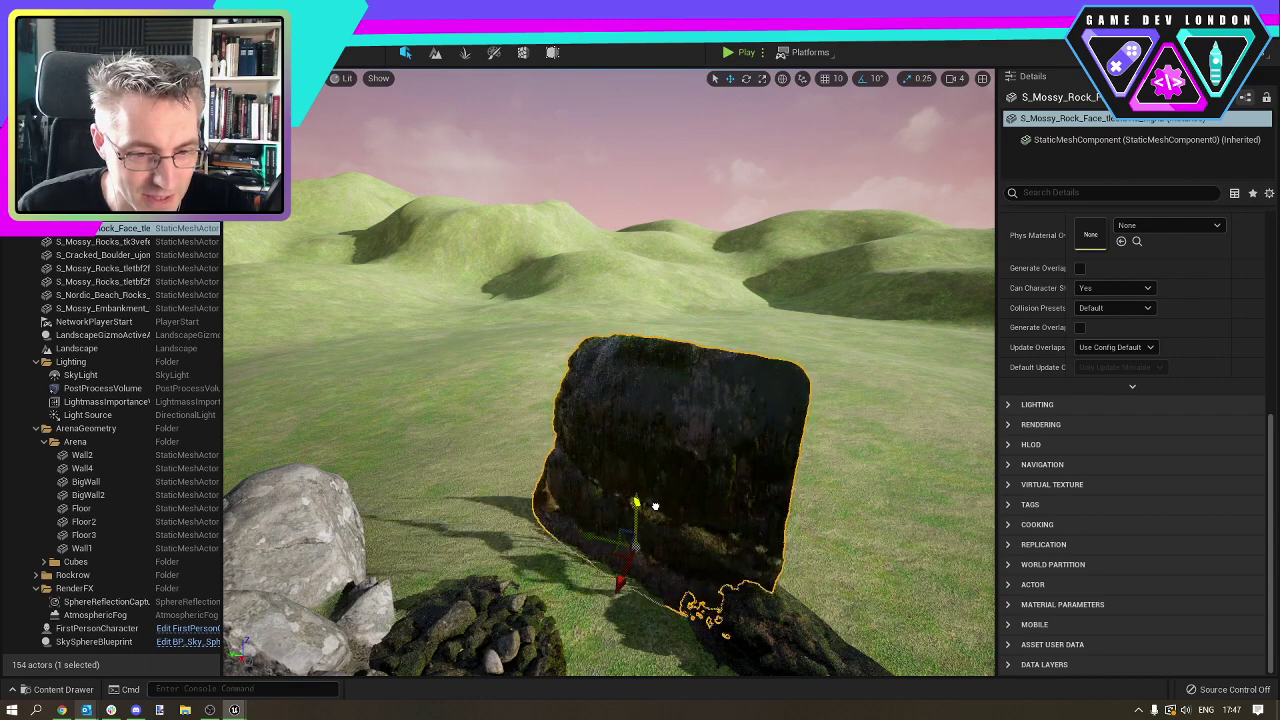
# Examine the arrangement of the rock group, embankment and relocated rock face from several sides.
pyautogui.press('d')
pyautogui.moveTo(456, 575); pyautogui.dragTo(320, 555, button='right')
pyautogui.press('w')
pyautogui.press('a')
pyautogui.moveTo(462, 602); pyautogui.dragTo(628, 511, button='right')
pyautogui.scroll(10, 560, 490)
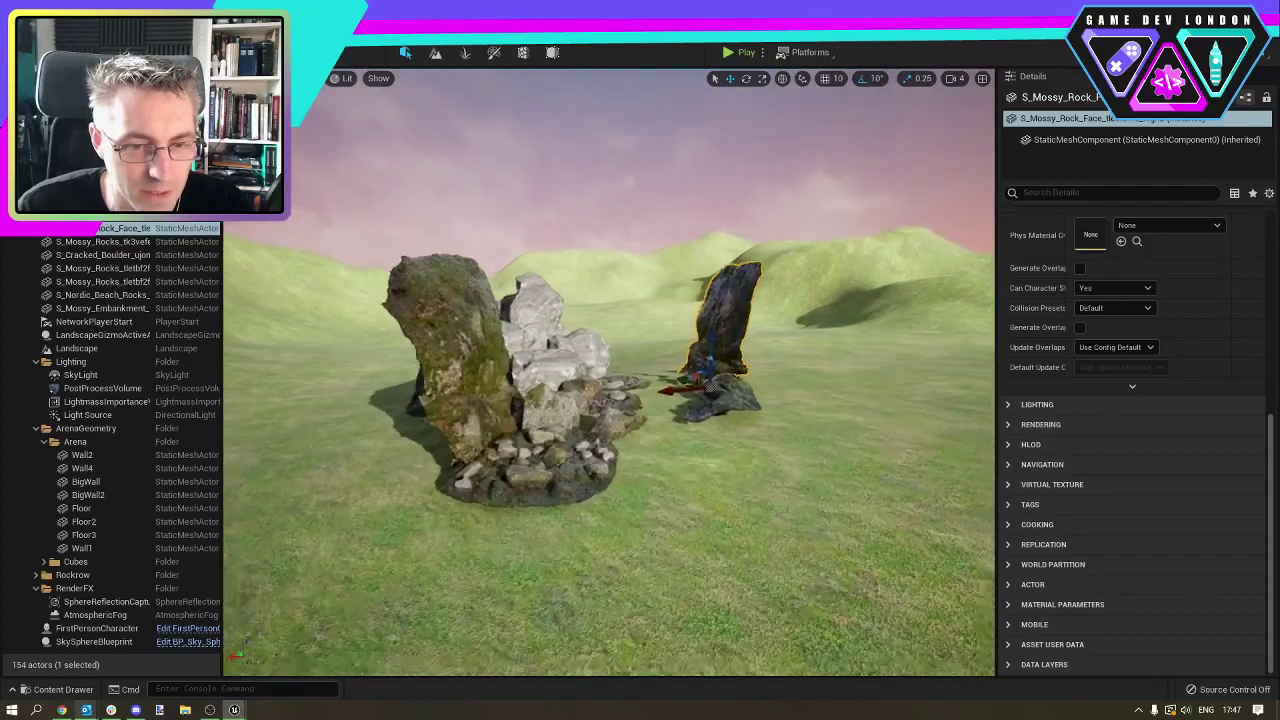
pyautogui.scroll(3, 503, 460)
pyautogui.rightClick(506, 460)
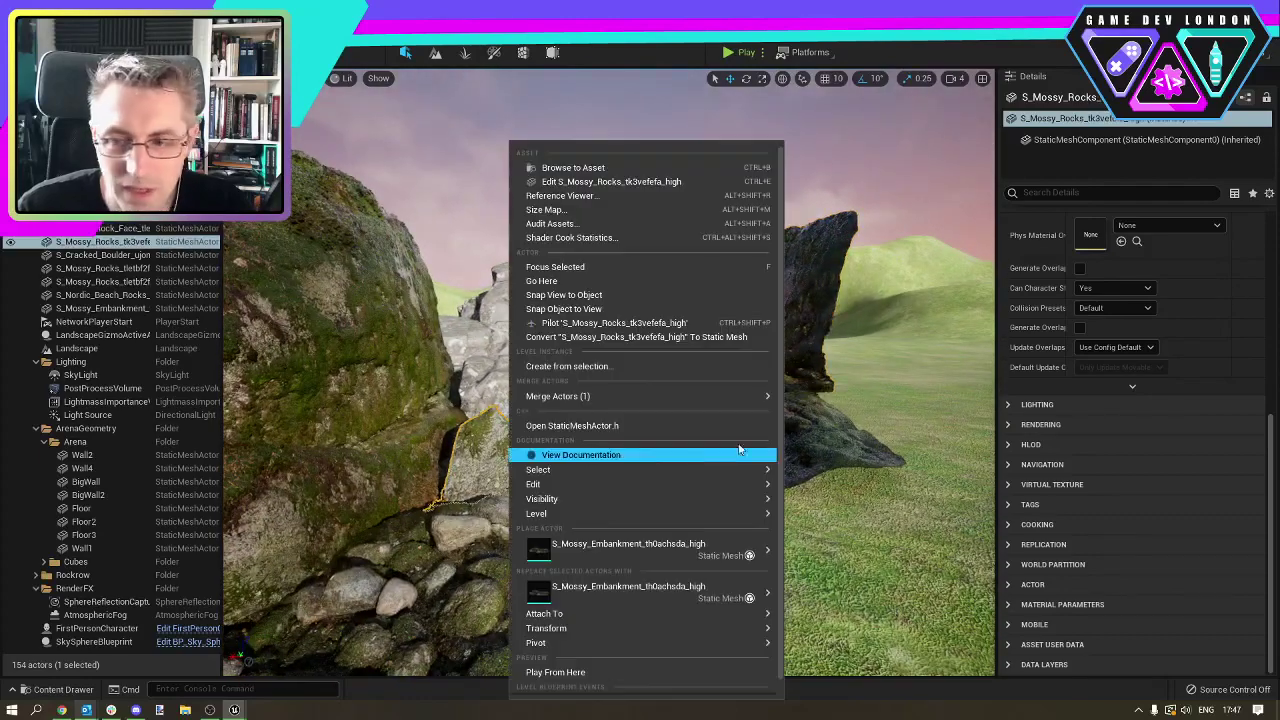
pyautogui.press('Escape')
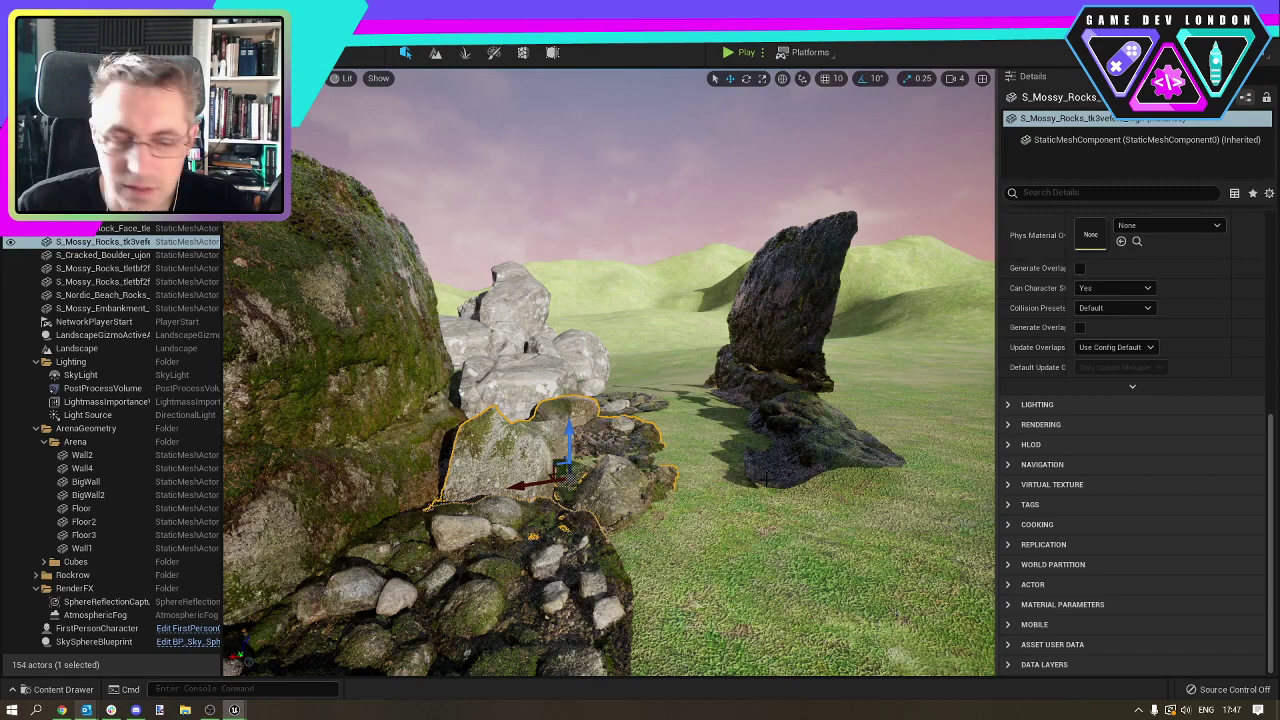
# Switch to Bridge, browse the Nordic Forest collection and download a Mossy Rock Face 3D asset at Nanite quality.
pyautogui.moveTo(234, 710)
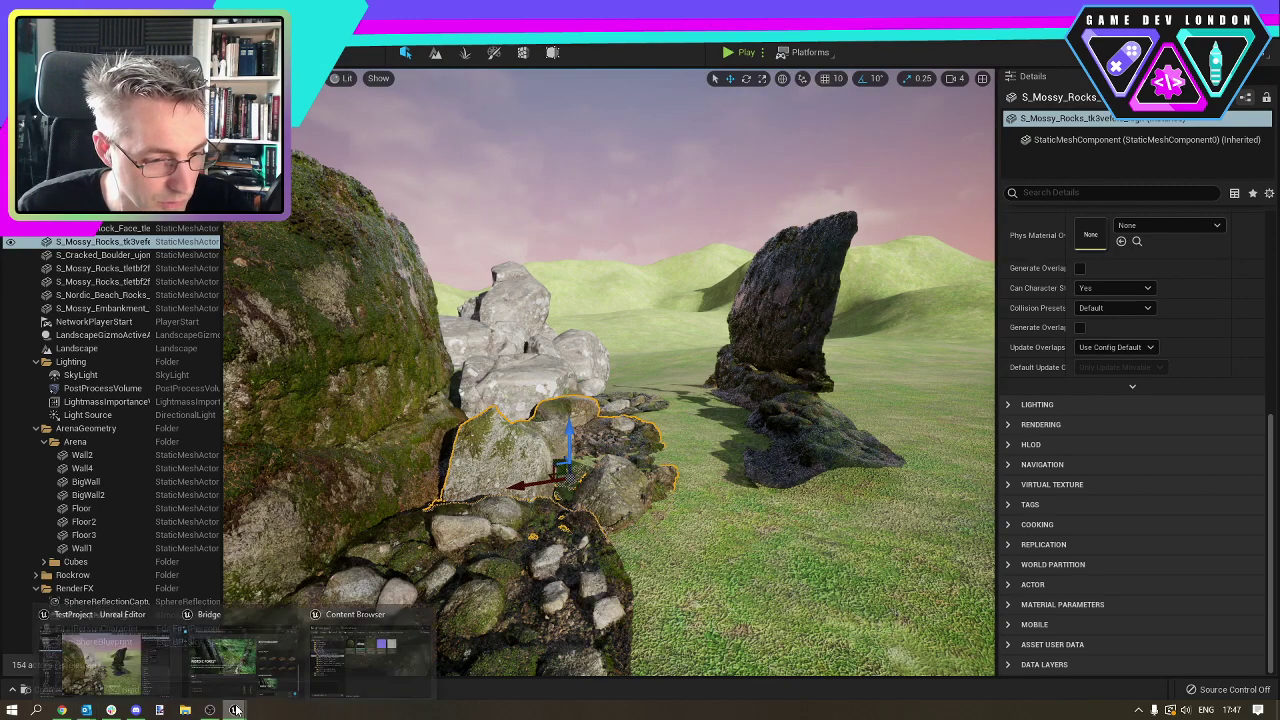
pyautogui.click(245, 668)
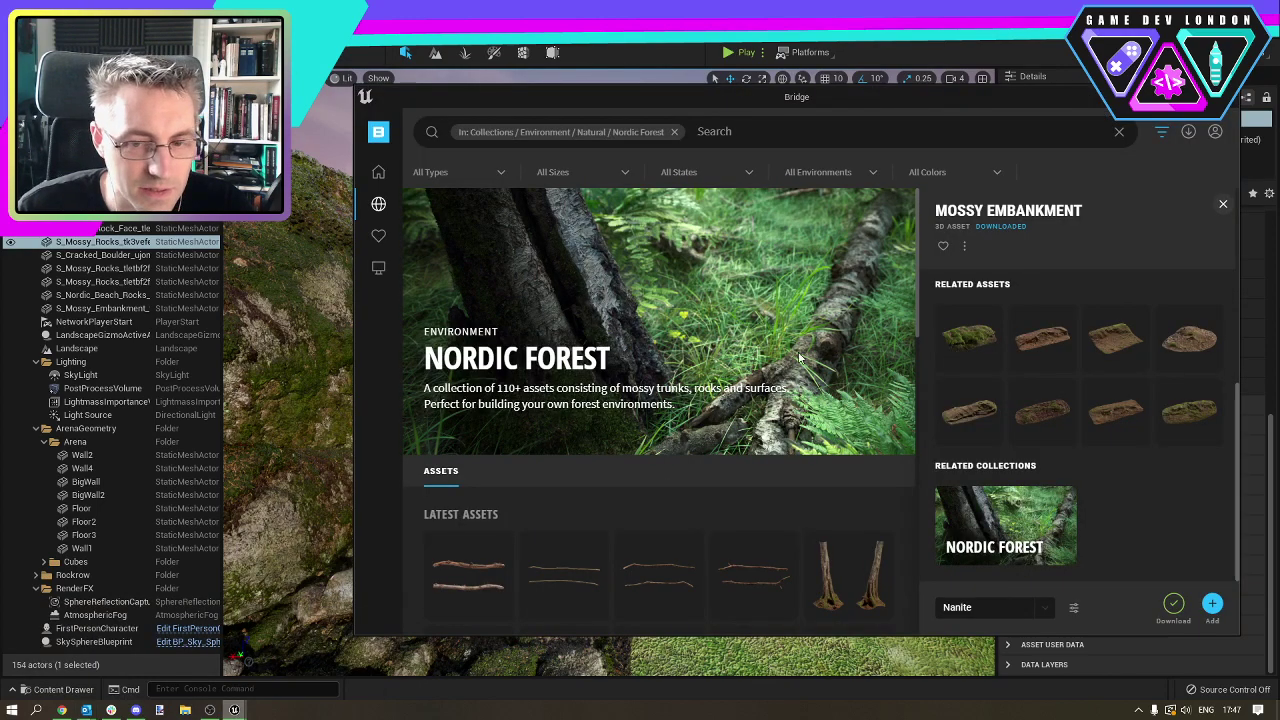
pyautogui.scroll(-10, 741, 424)
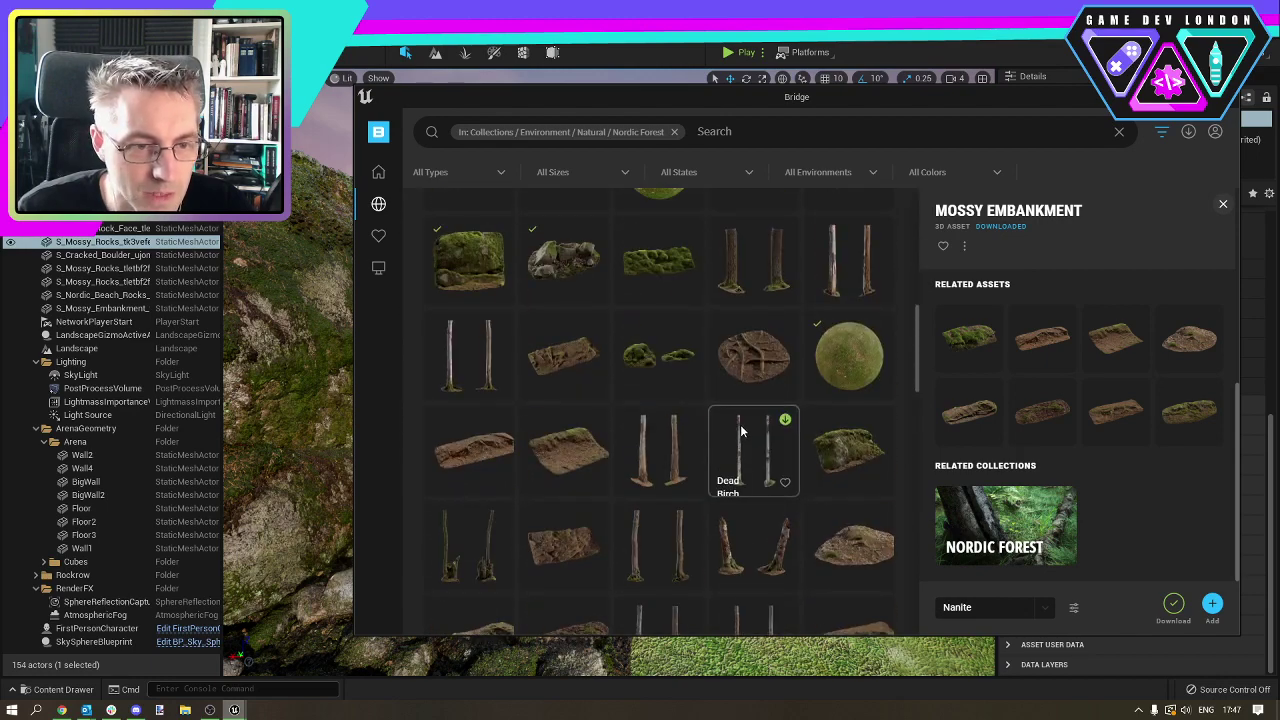
pyautogui.scroll(5, 560, 290)
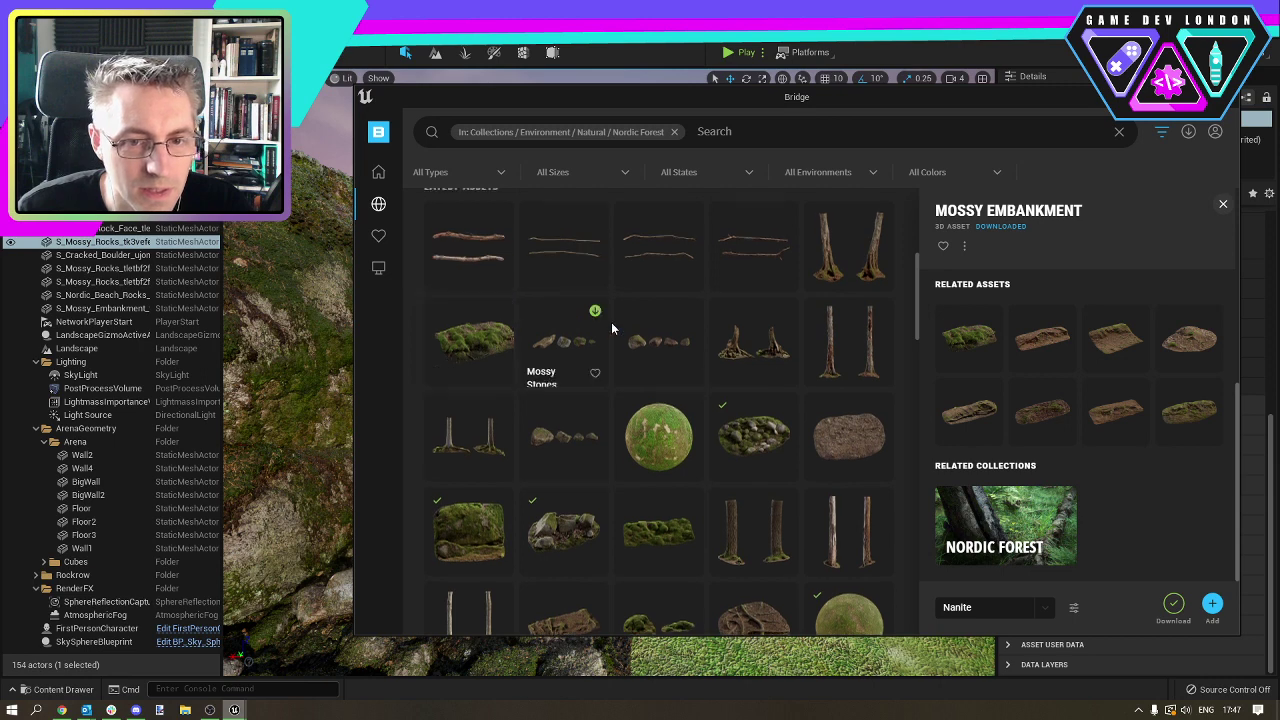
pyautogui.scroll(6, 611, 322)
pyautogui.scroll(-10, 611, 322)
pyautogui.scroll(-3, 611, 322)
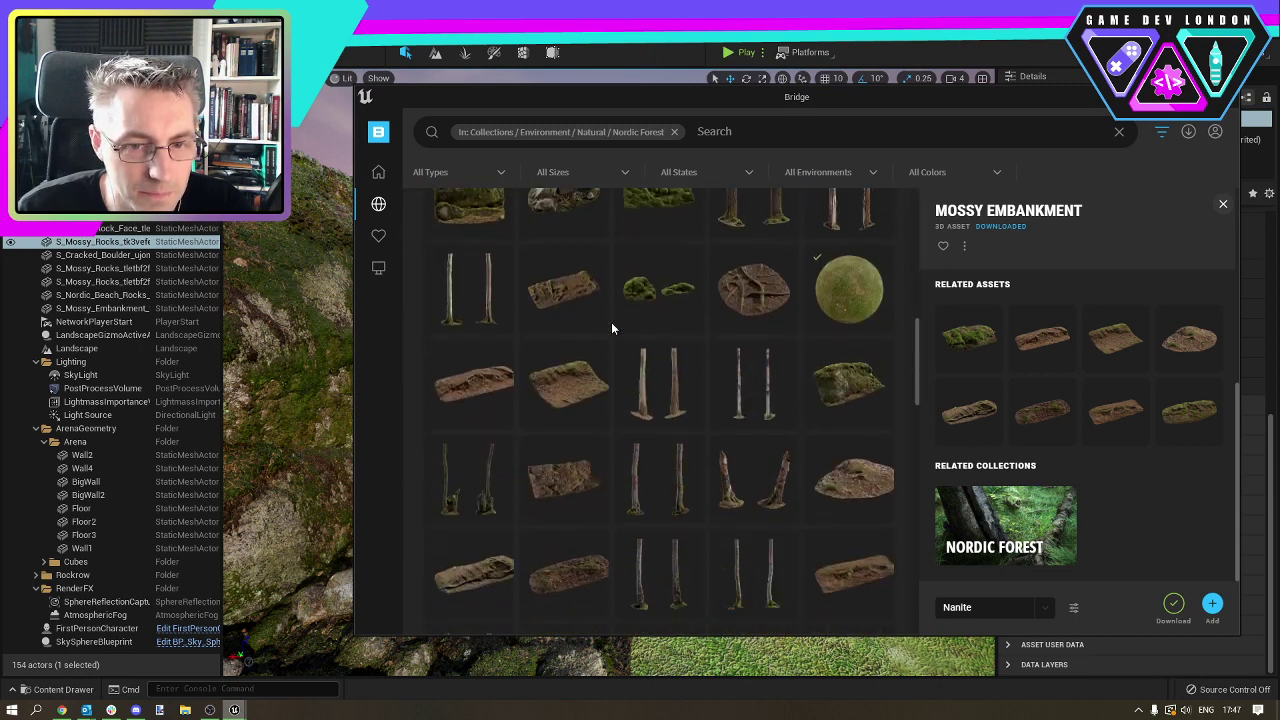
pyautogui.click(846, 241)
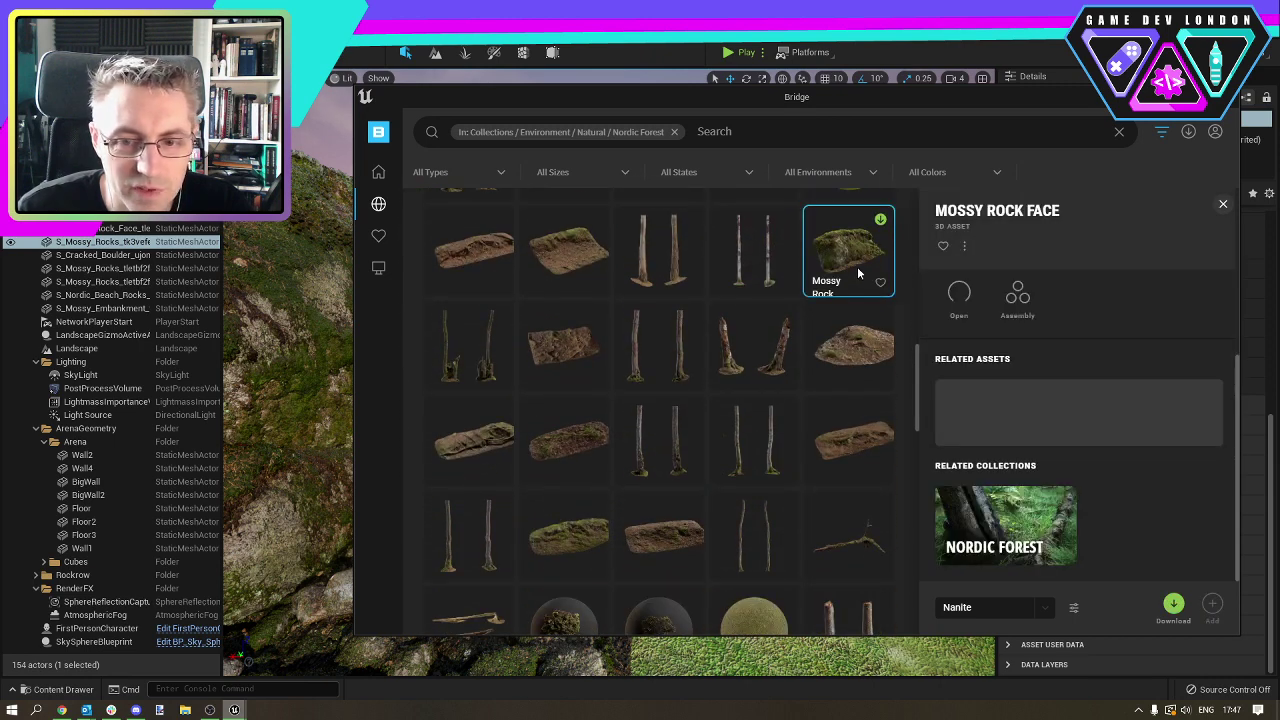
pyautogui.click(1176, 608)
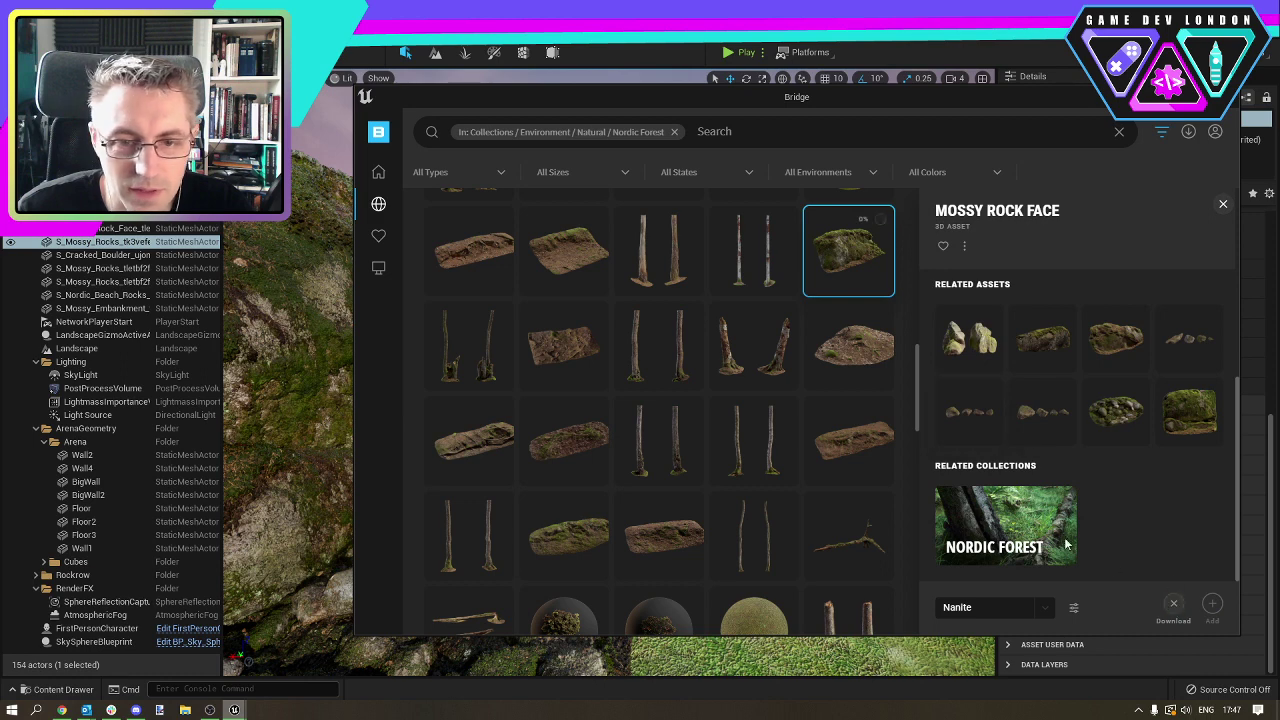
# Download the Swamp Water surface at Highest Quality from the Nordic Forest collection, then close Bridge.
pyautogui.scroll(-3, 736, 382)
pyautogui.scroll(-3, 730, 385)
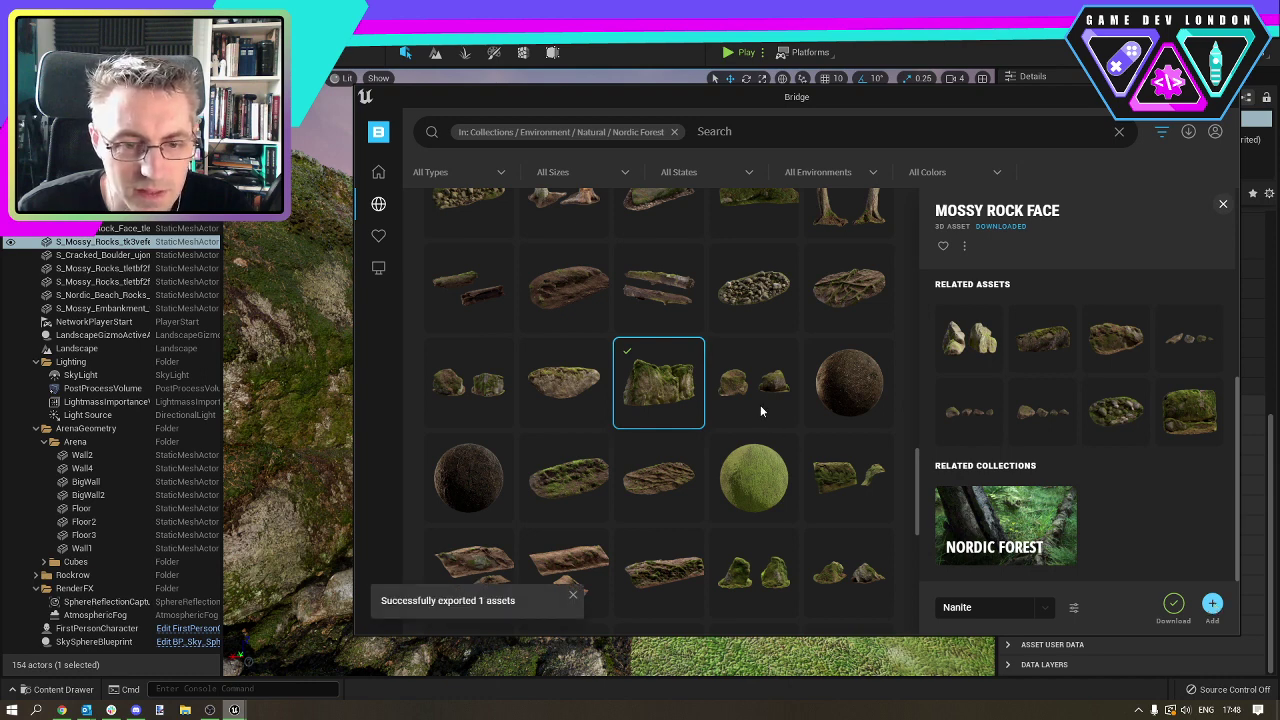
pyautogui.scroll(-3, 748, 398)
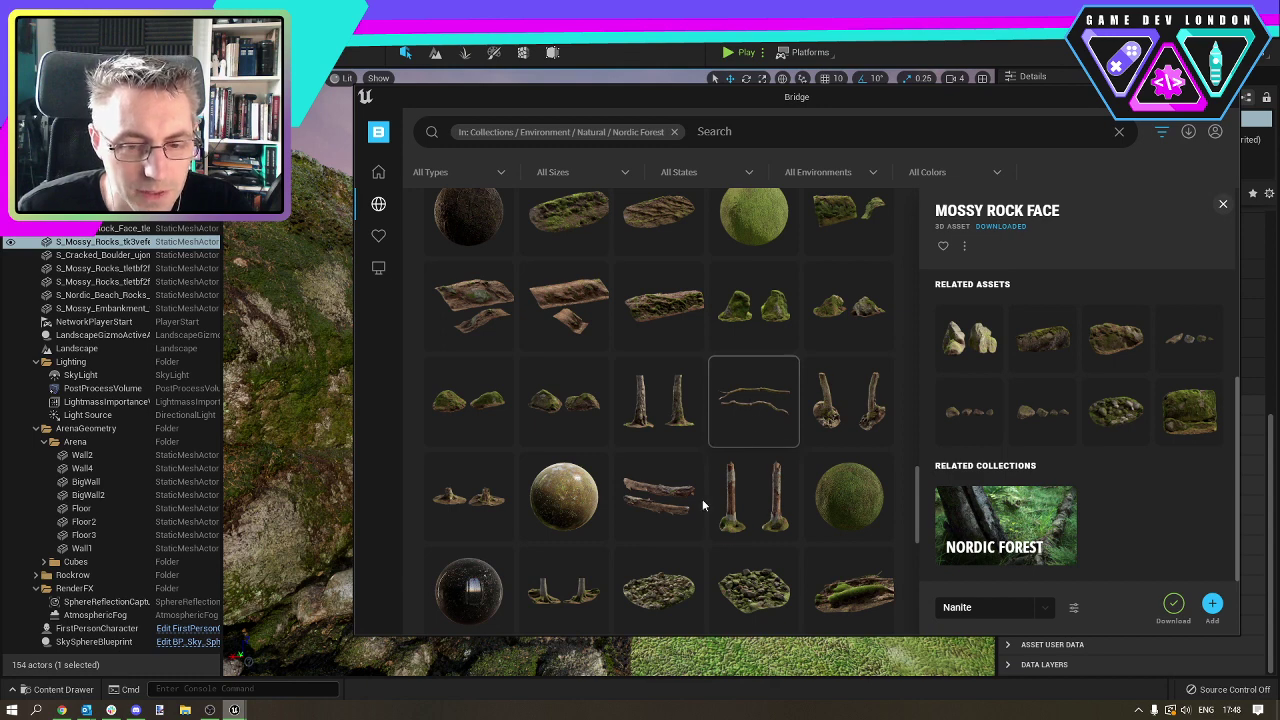
pyautogui.scroll(-2, 481, 530)
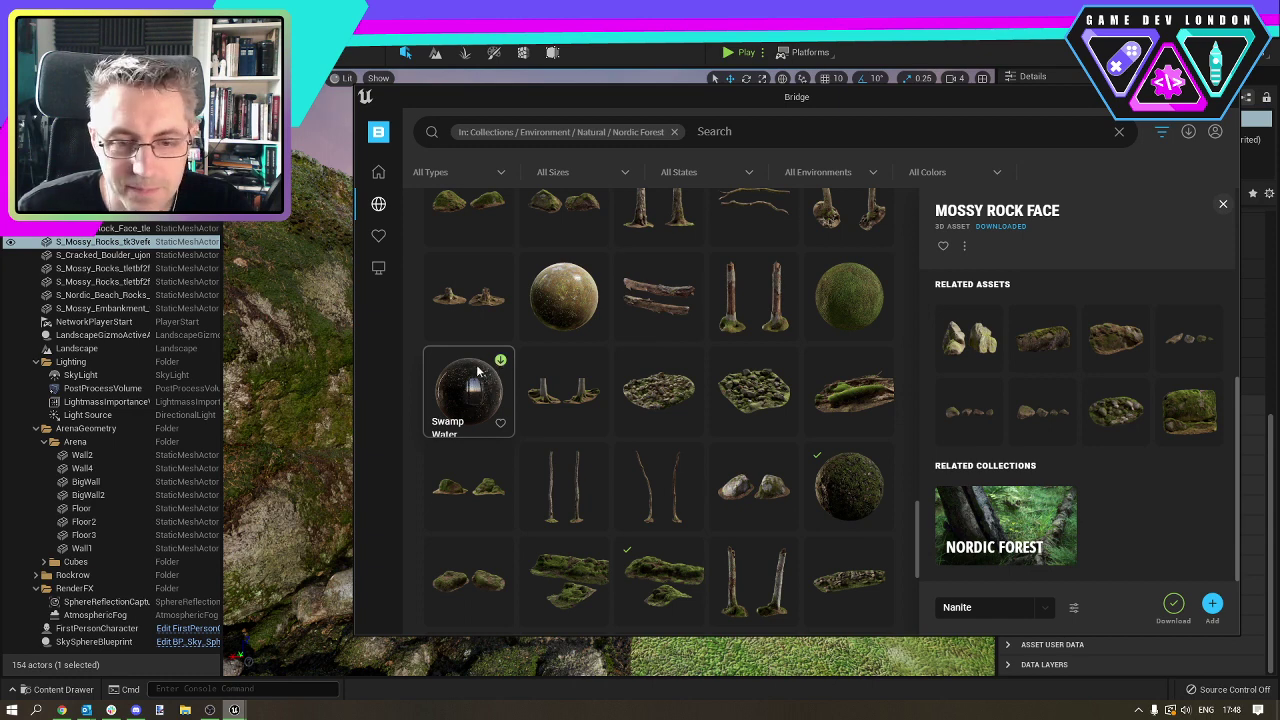
pyautogui.click(478, 371)
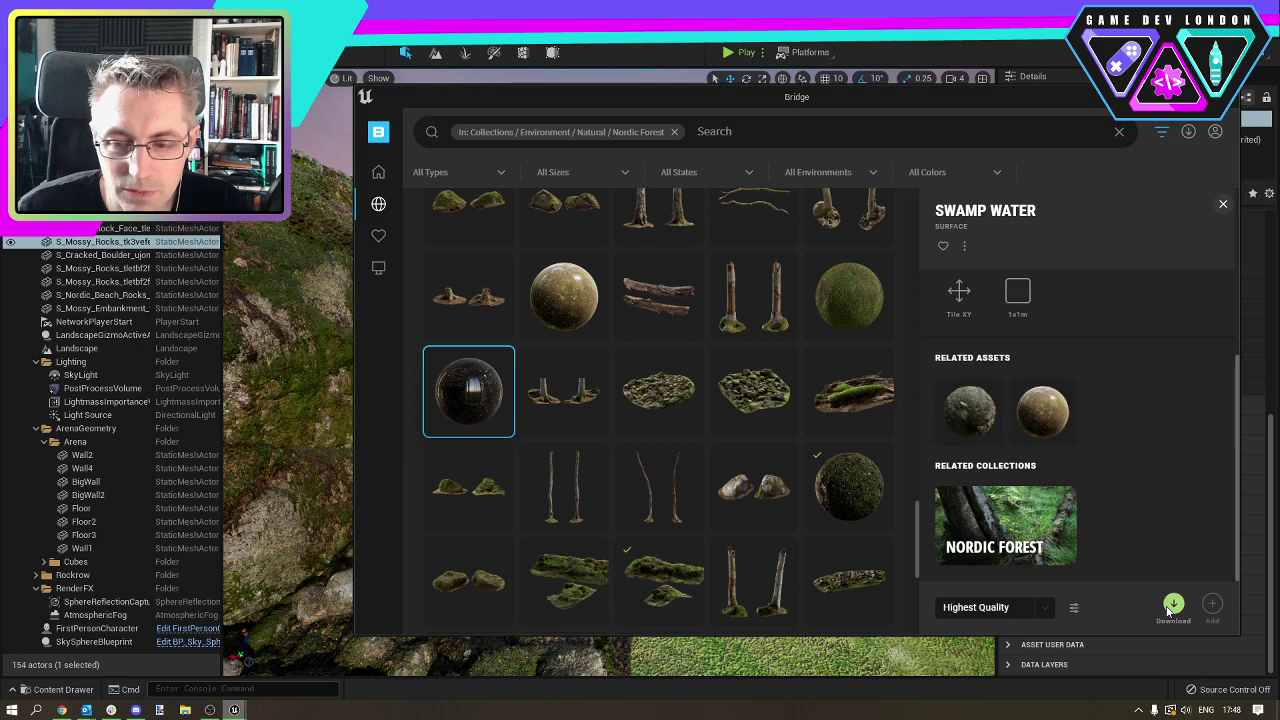
pyautogui.click(1168, 609)
pyautogui.scroll(-4, 692, 372)
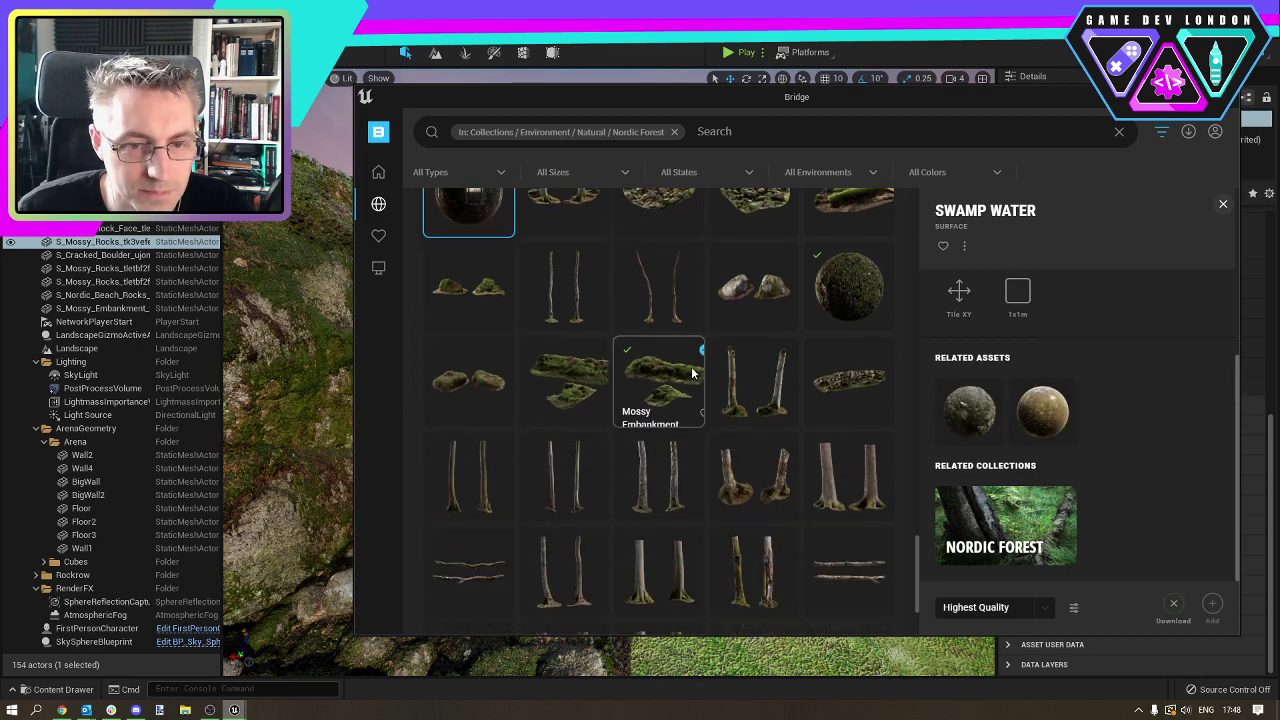
pyautogui.scroll(5, 704, 361)
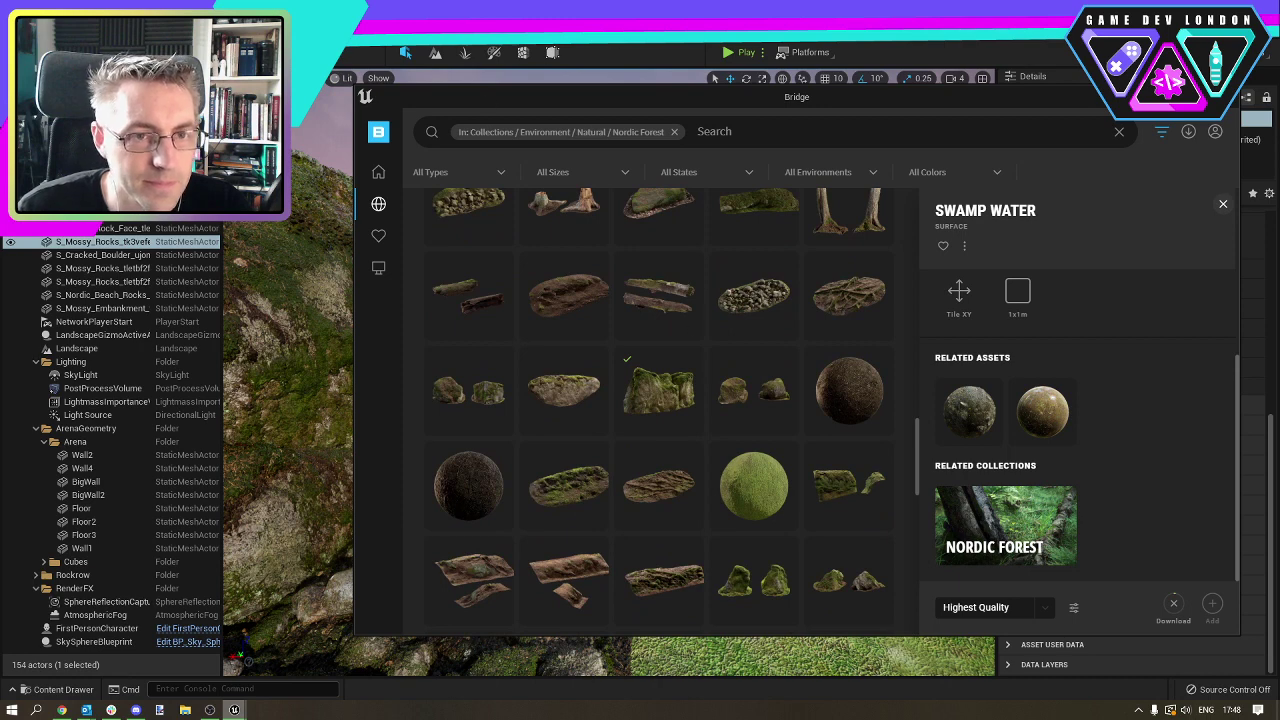
pyautogui.click(1226, 94)
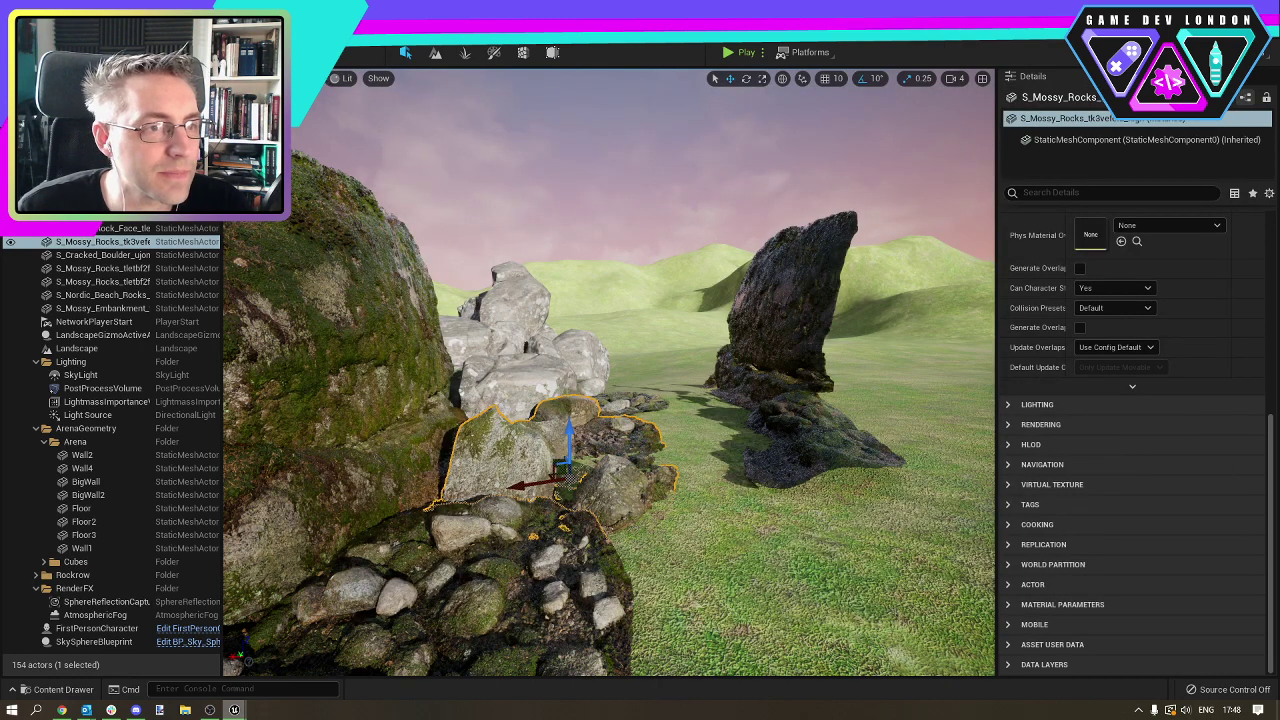
# Add a plane shape to the level and shift it a little away from the pale rocks.
pyautogui.click(55, 52)
pyautogui.moveTo(280, 150)
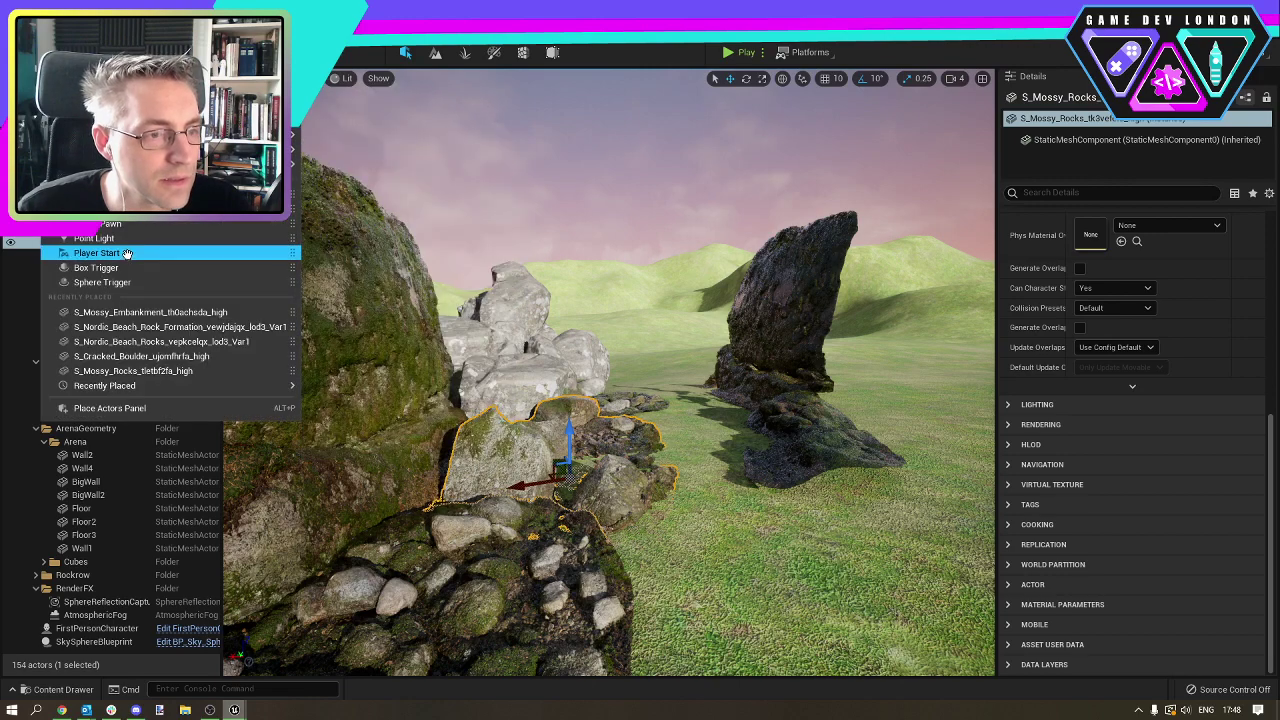
pyautogui.moveTo(150, 164)
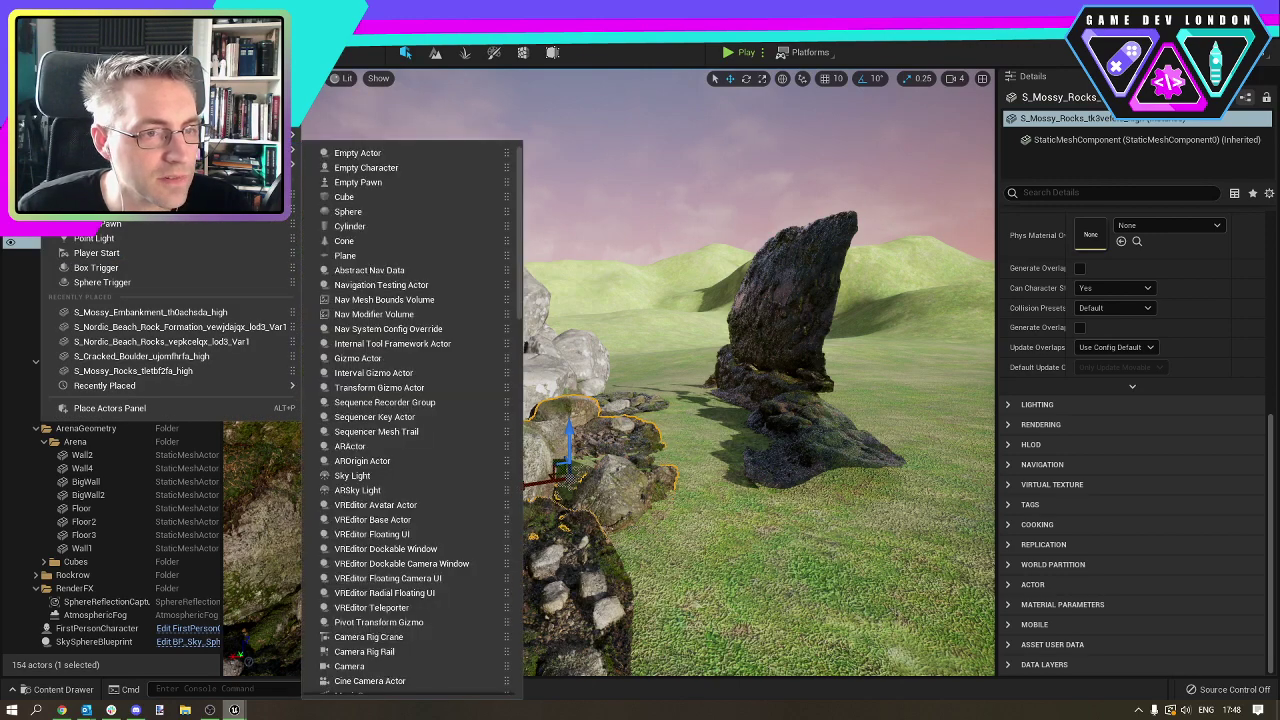
pyautogui.moveTo(270, 105)
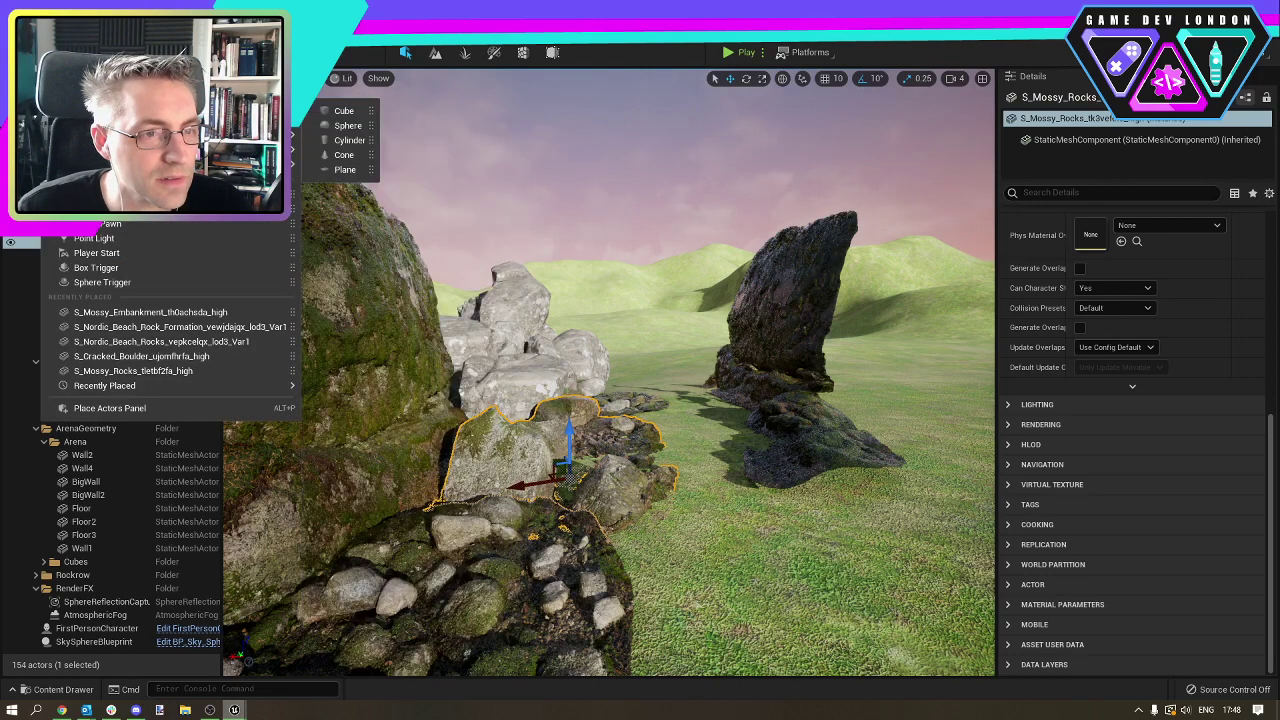
pyautogui.click(346, 170)
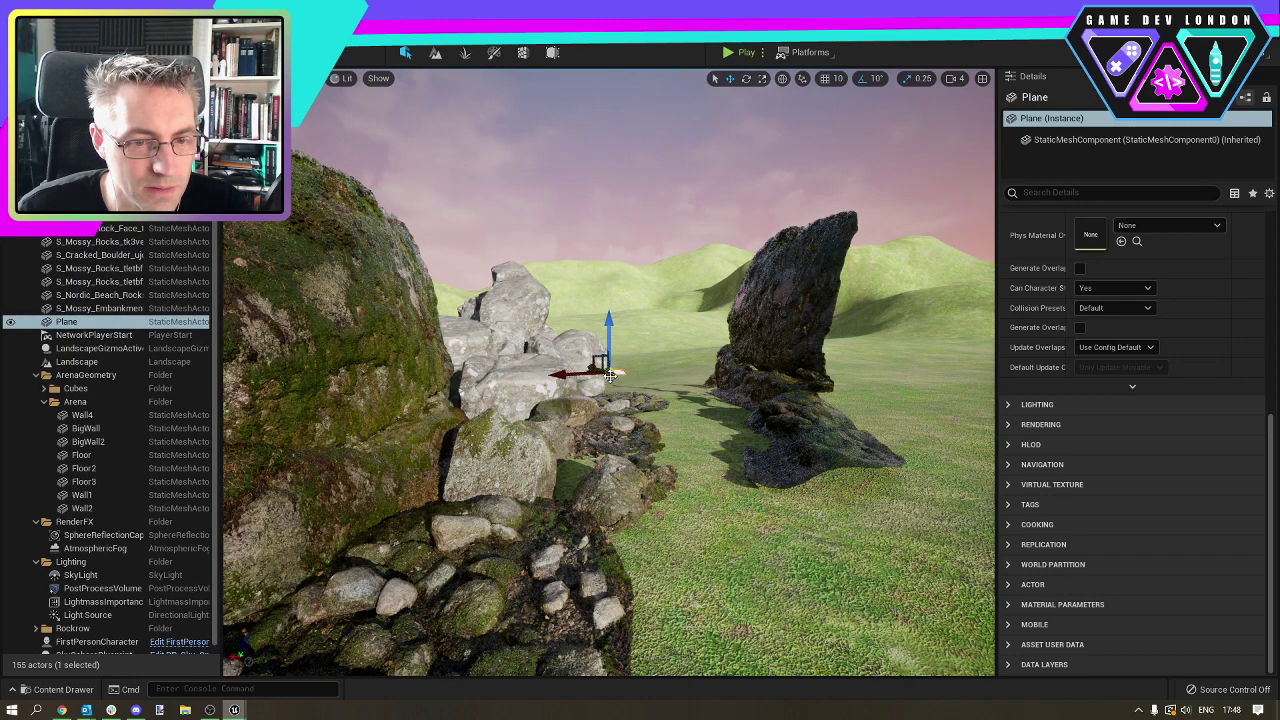
pyautogui.moveTo(614, 372); pyautogui.dragTo(648, 380)
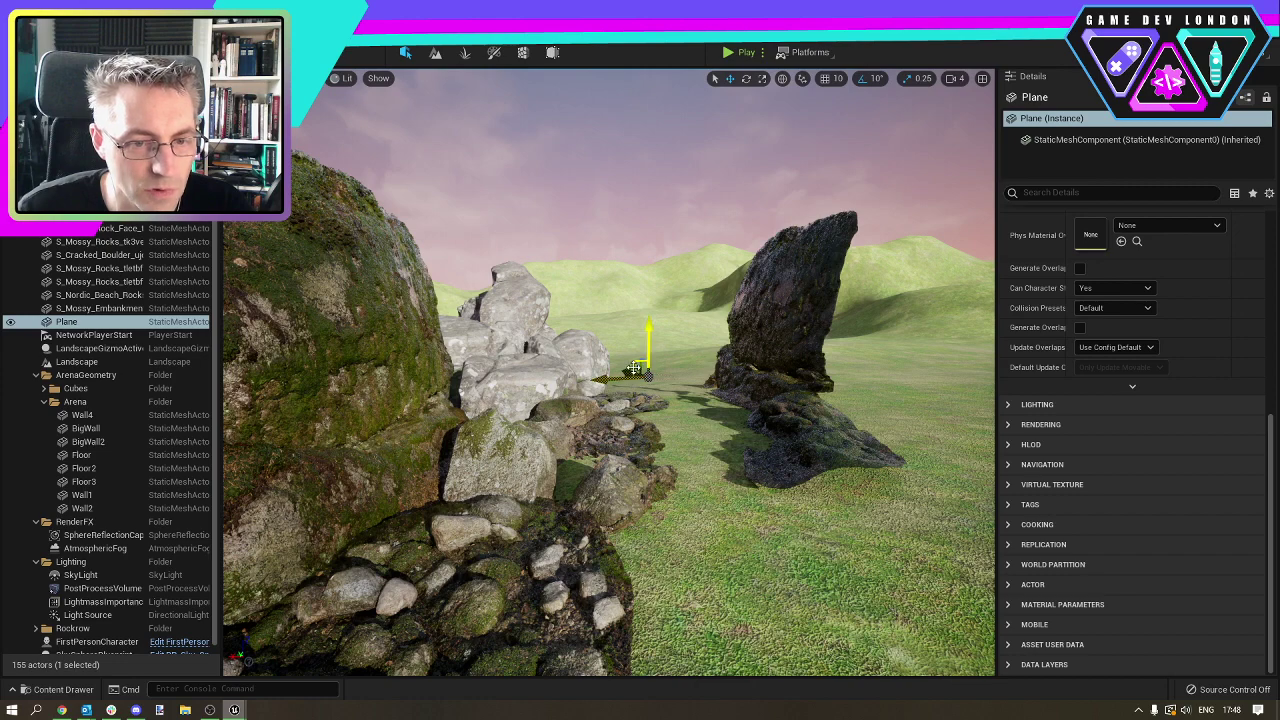
pyautogui.rightClick(688, 358)
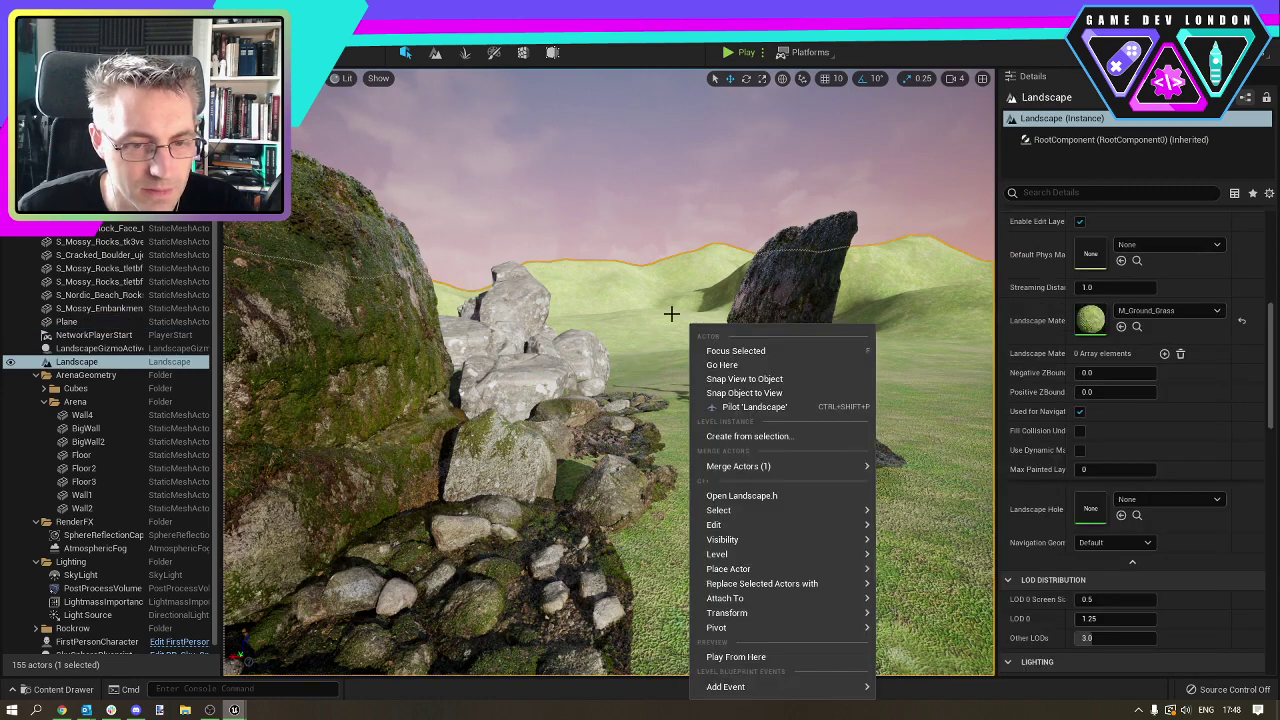
pyautogui.scroll(-1, 115, 375)
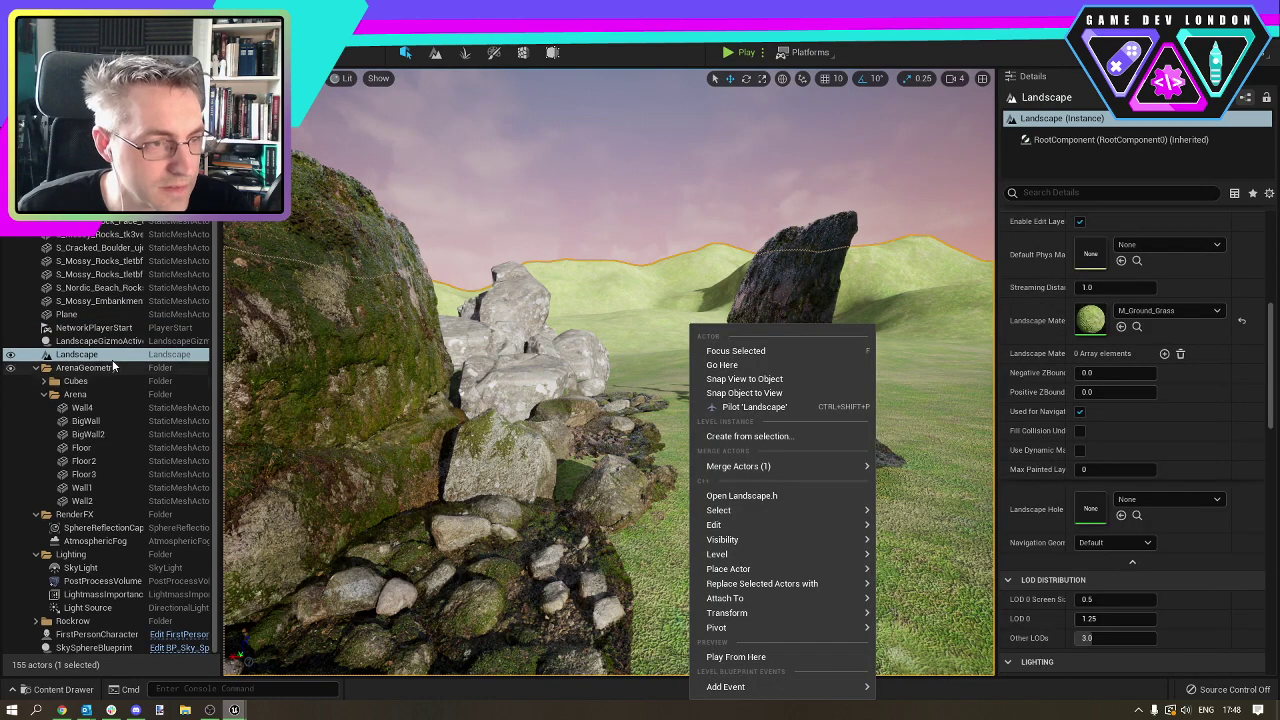
pyautogui.scroll(1, 113, 367)
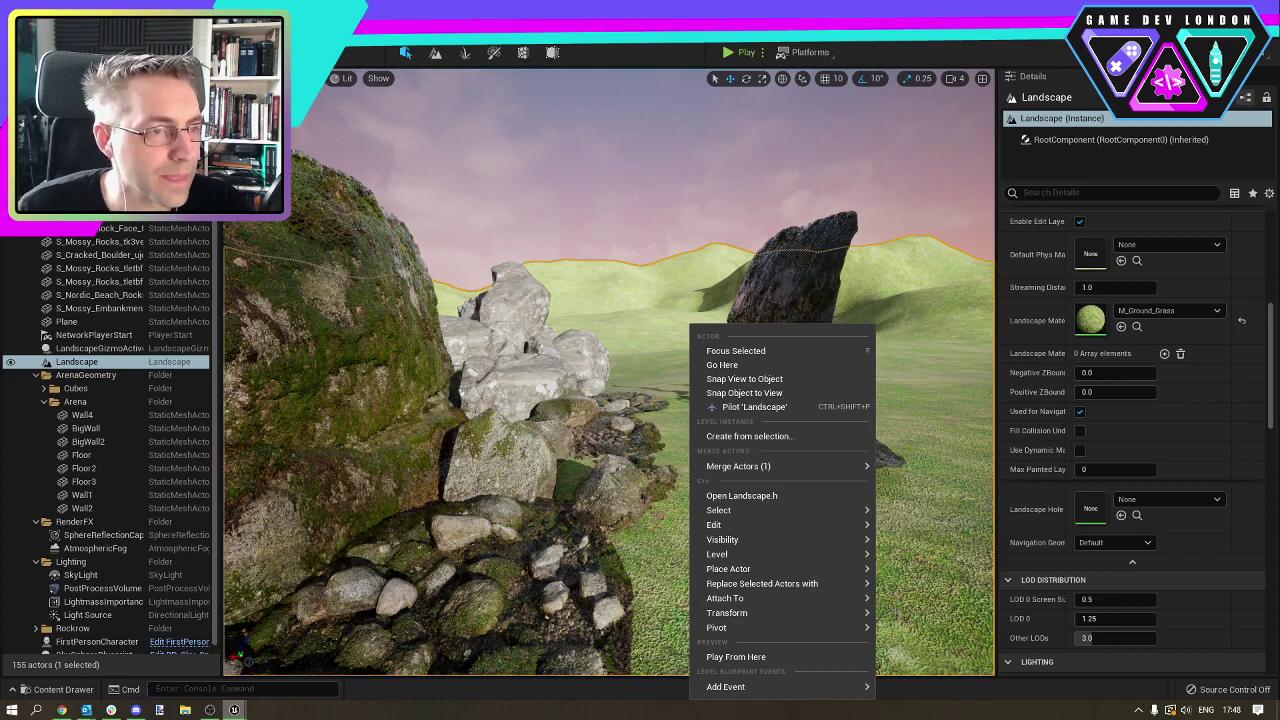
pyautogui.click(113, 364)
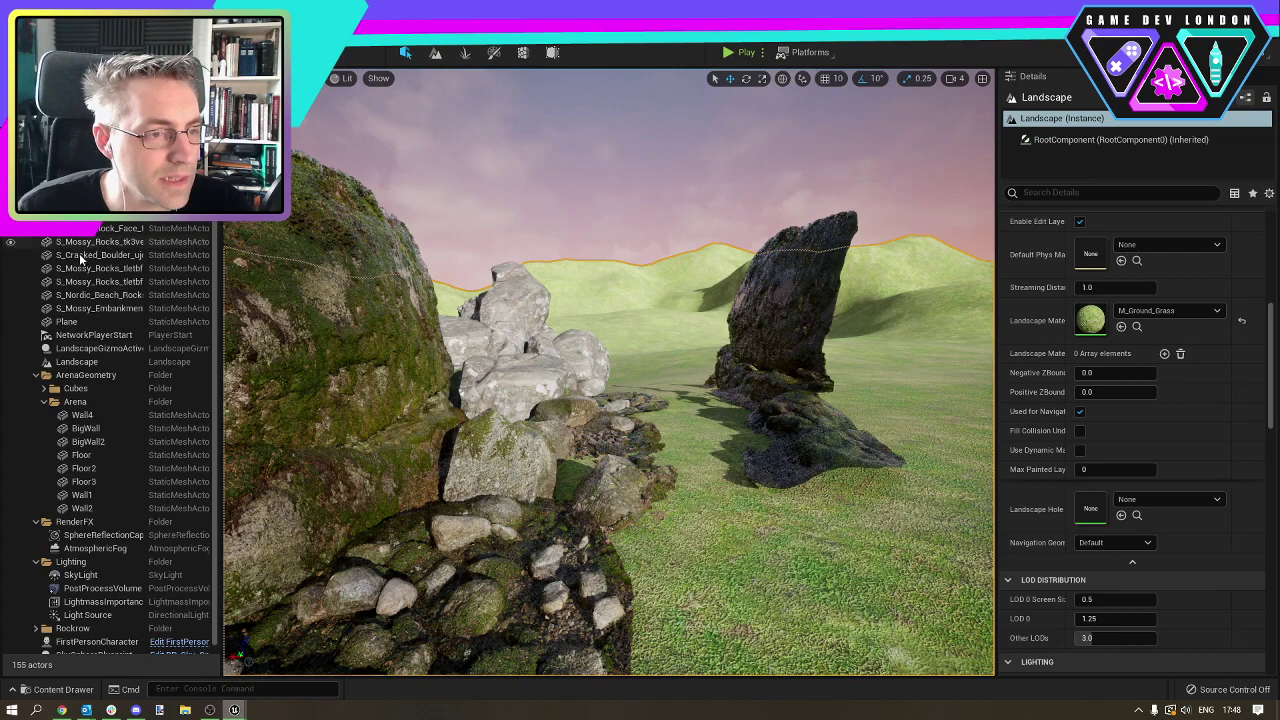
pyautogui.scroll(-1, 86, 340)
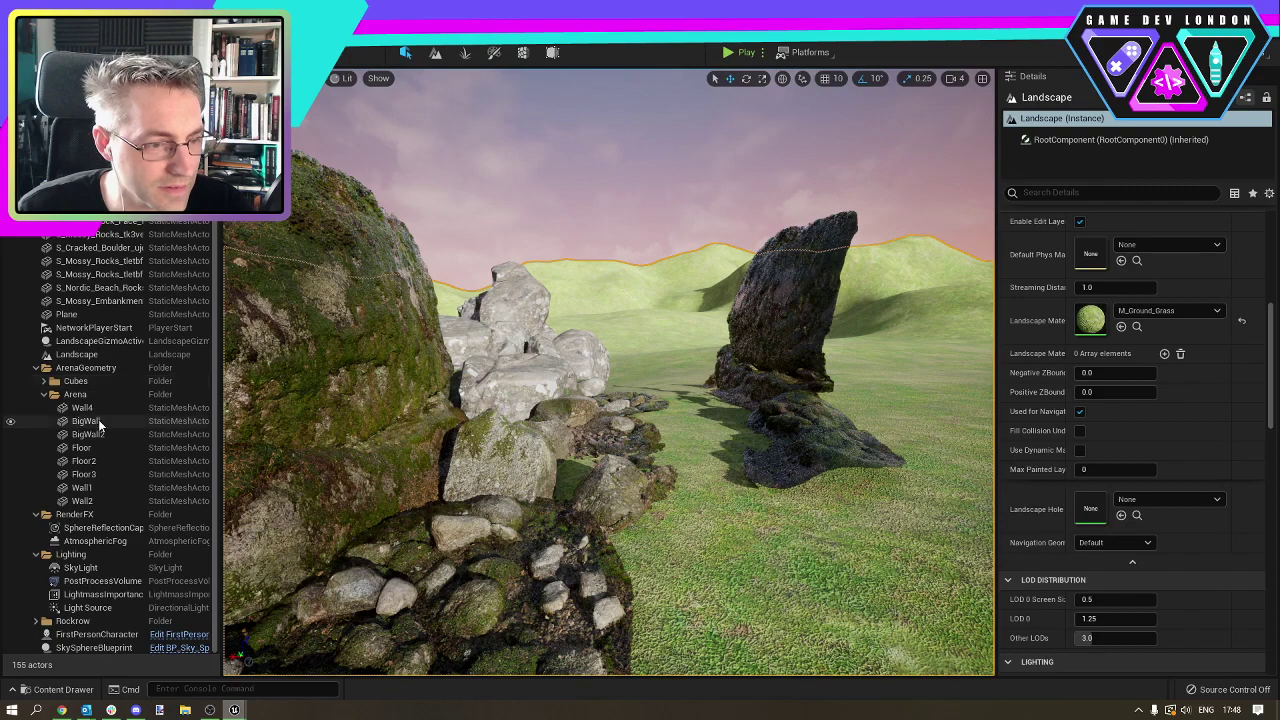
pyautogui.moveTo(659, 407); pyautogui.dragTo(757, 366, button='middle')
pyautogui.moveTo(757, 366); pyautogui.dragTo(690, 430, button='right')
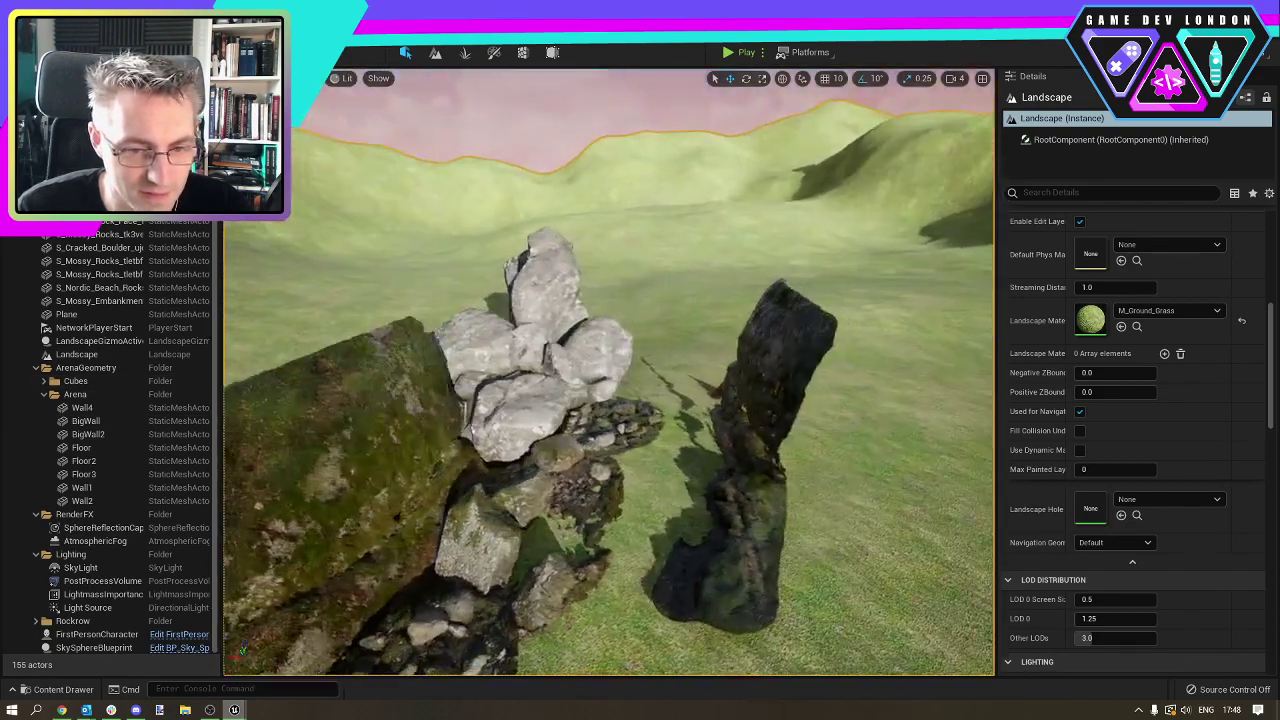
pyautogui.moveTo(720, 380); pyautogui.dragTo(695, 388, button='right')
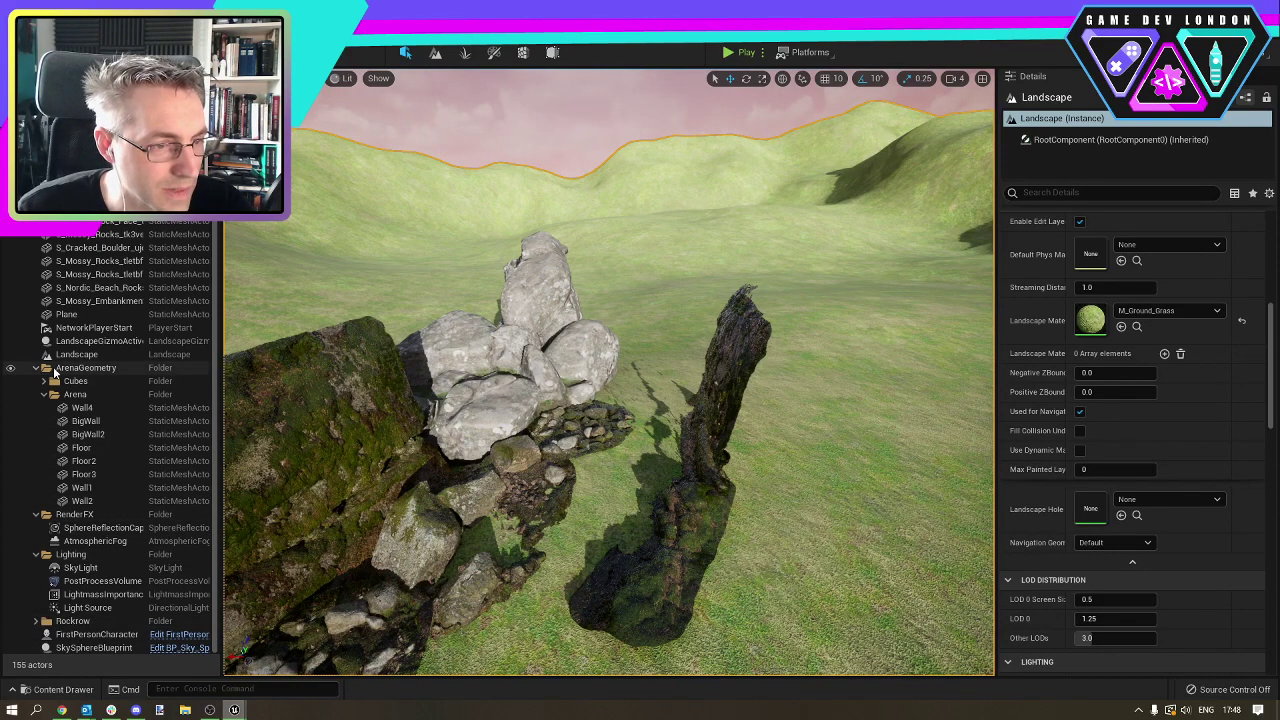
# Collapse the Arena, Cubes, Lighting, RenderFX and ArenaGeometry folders in the Outliner.
pyautogui.click(84, 369)
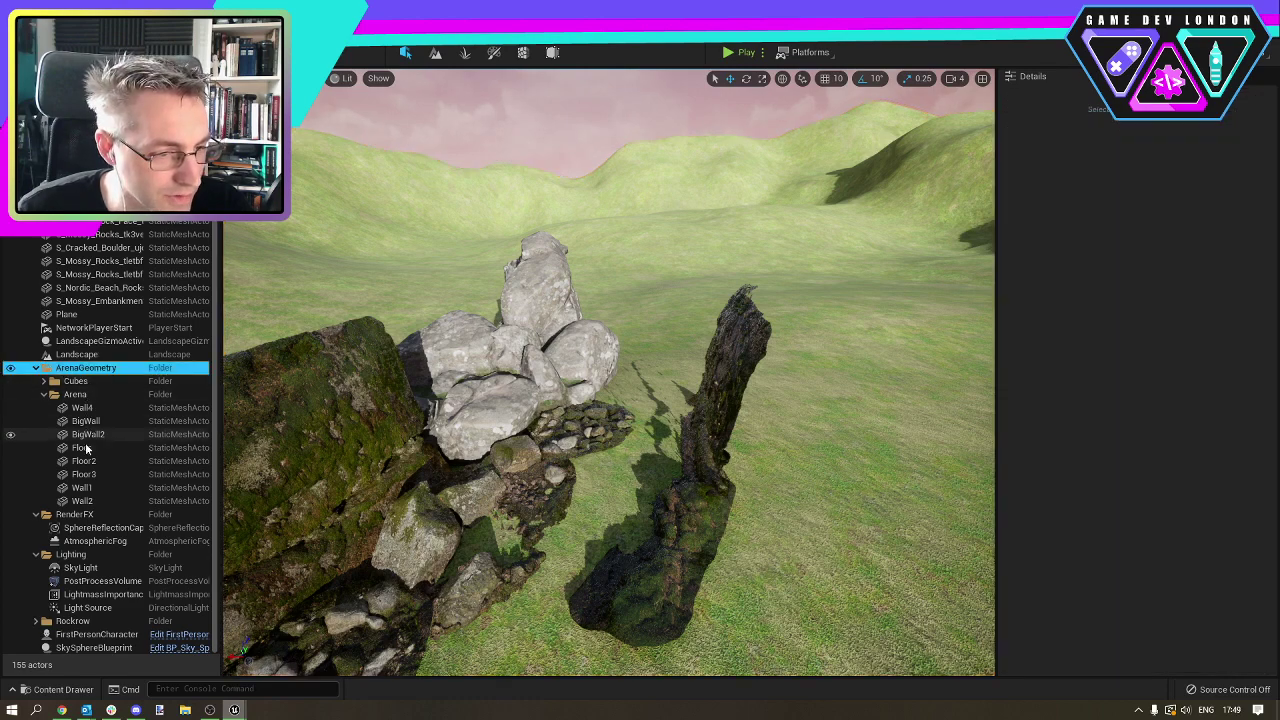
pyautogui.click(44, 394)
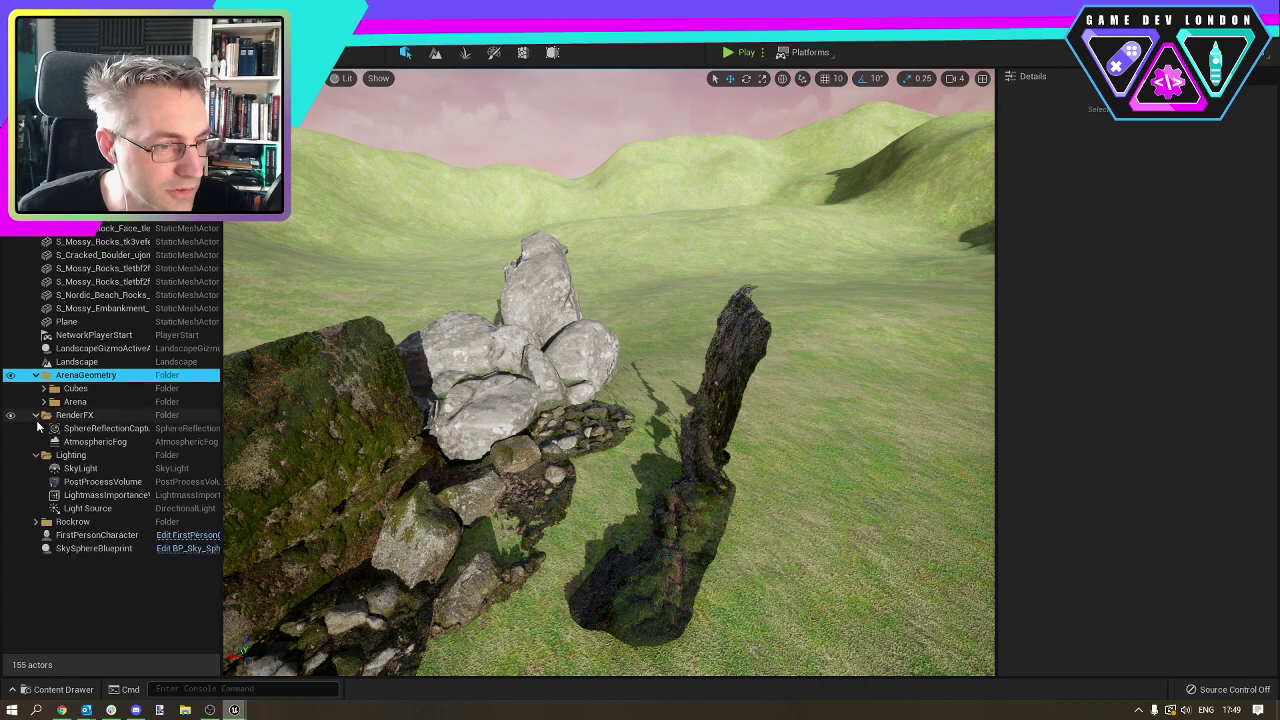
pyautogui.click(36, 455)
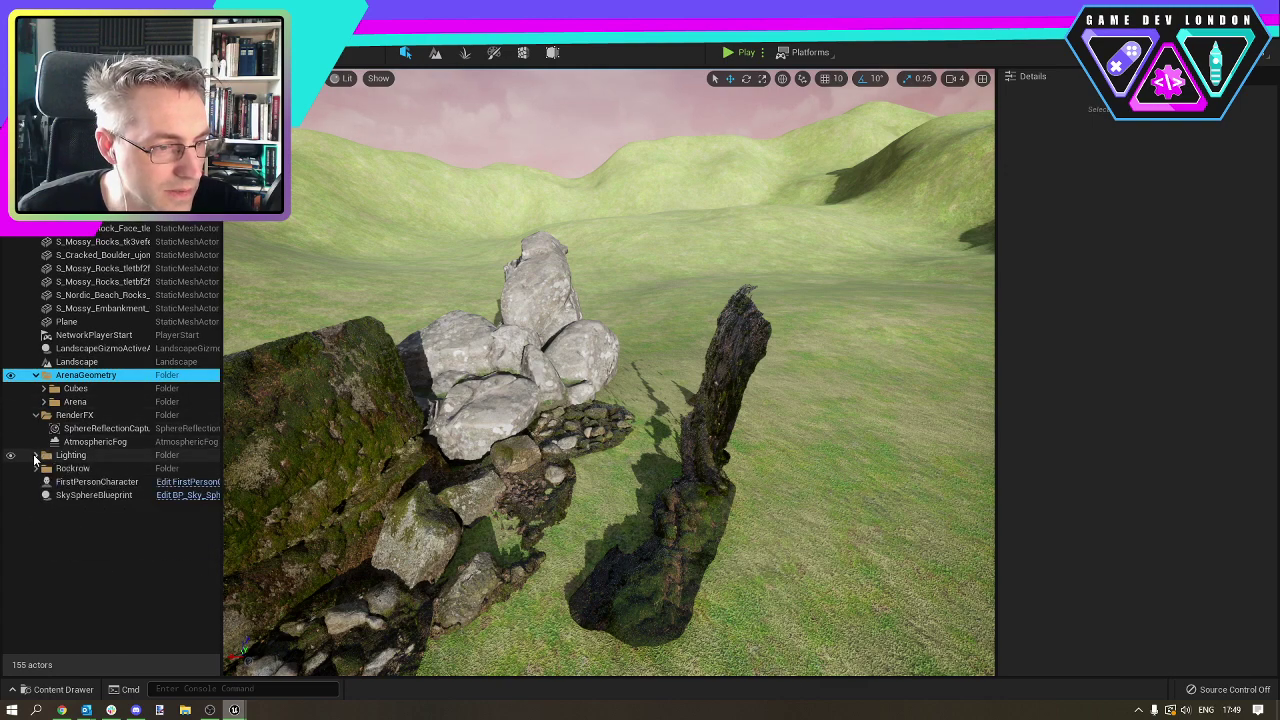
pyautogui.click(35, 415)
pyautogui.click(42, 389)
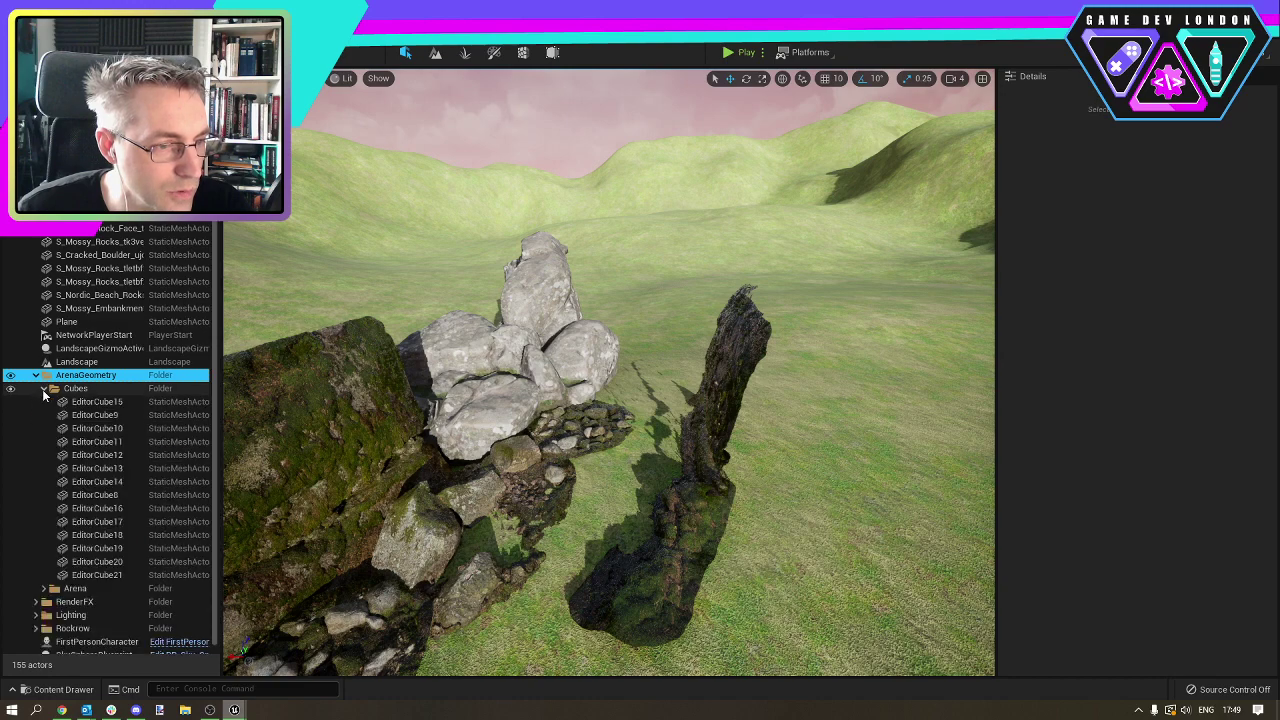
pyautogui.click(42, 389)
pyautogui.click(42, 392)
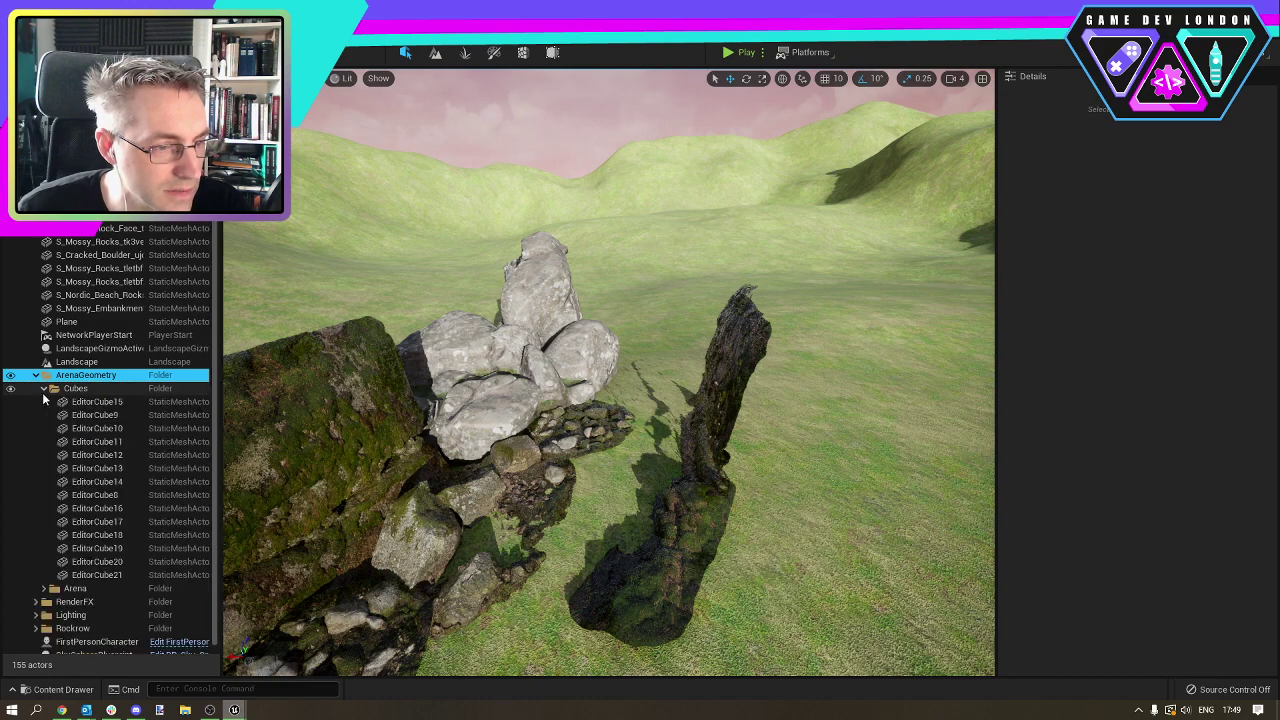
pyautogui.click(43, 590)
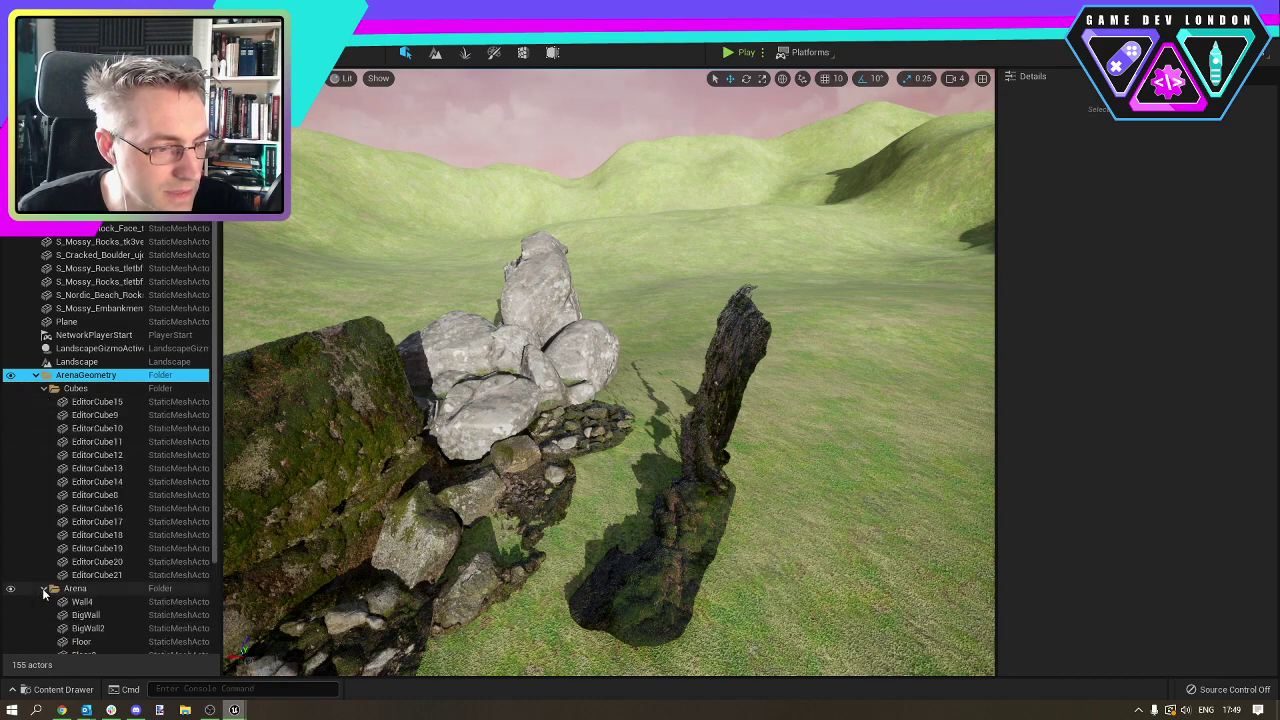
pyautogui.scroll(-3, 43, 590)
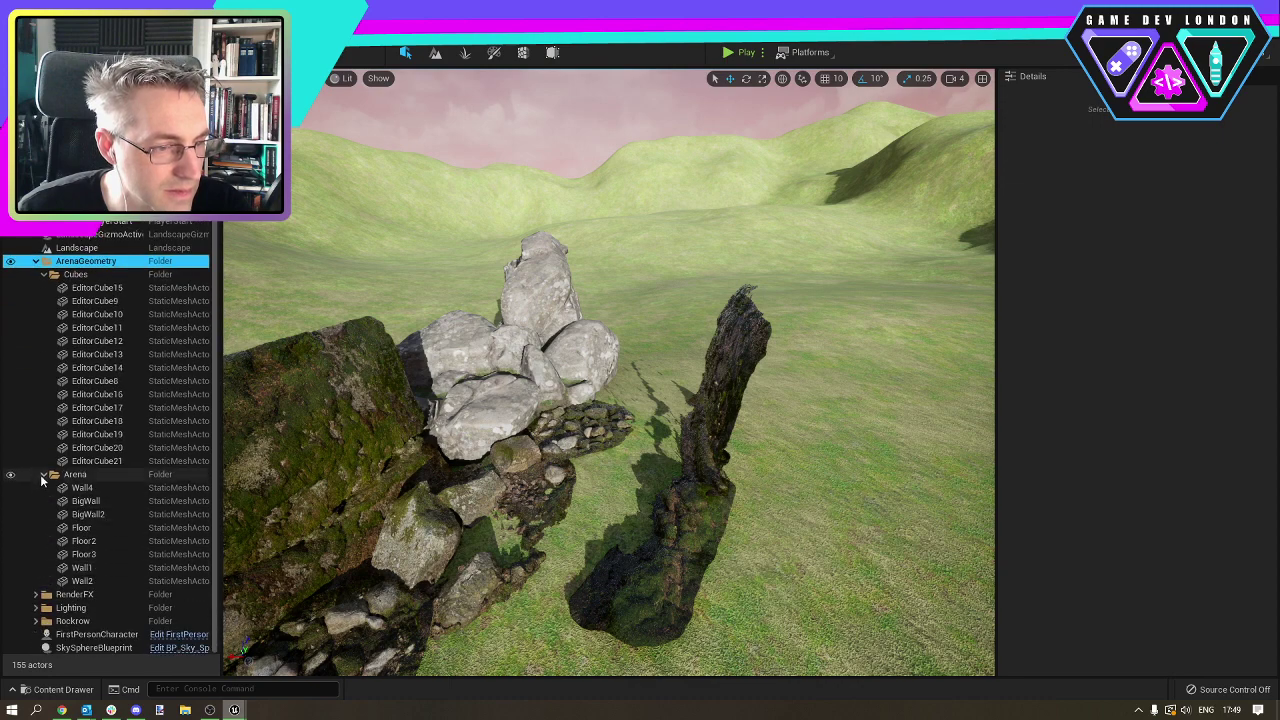
pyautogui.click(42, 477)
pyautogui.click(42, 389)
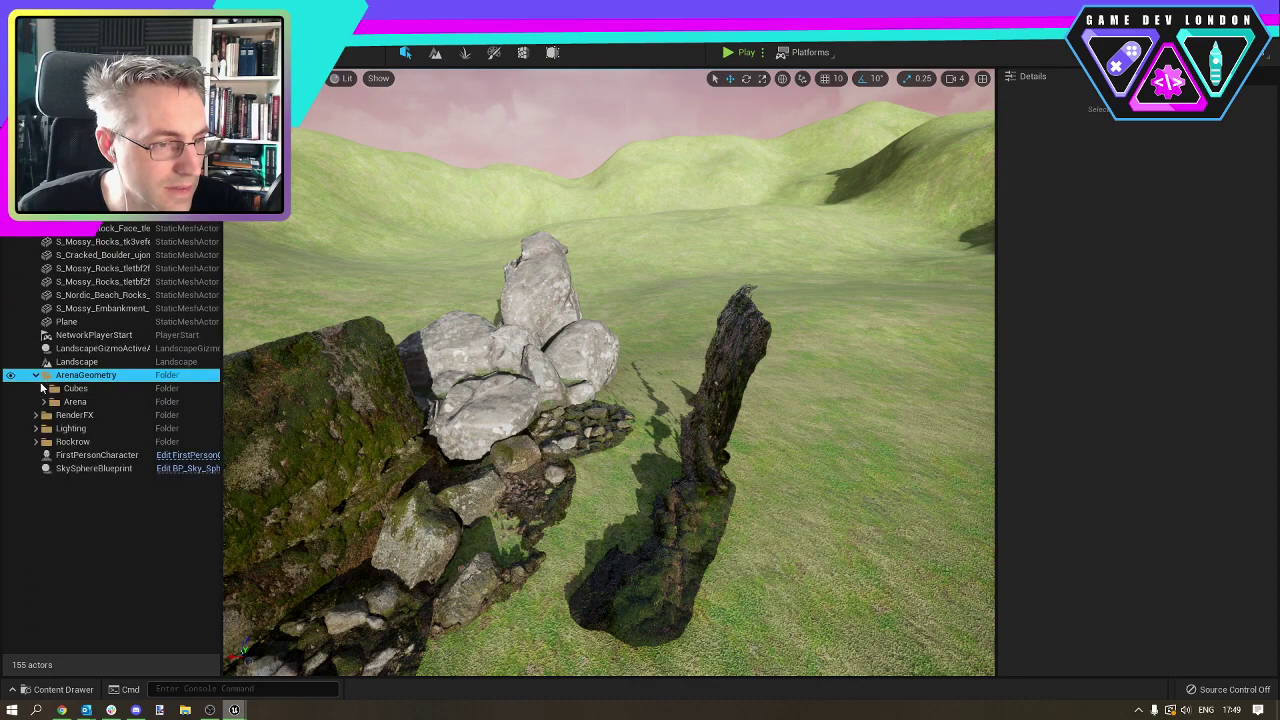
pyautogui.click(36, 375)
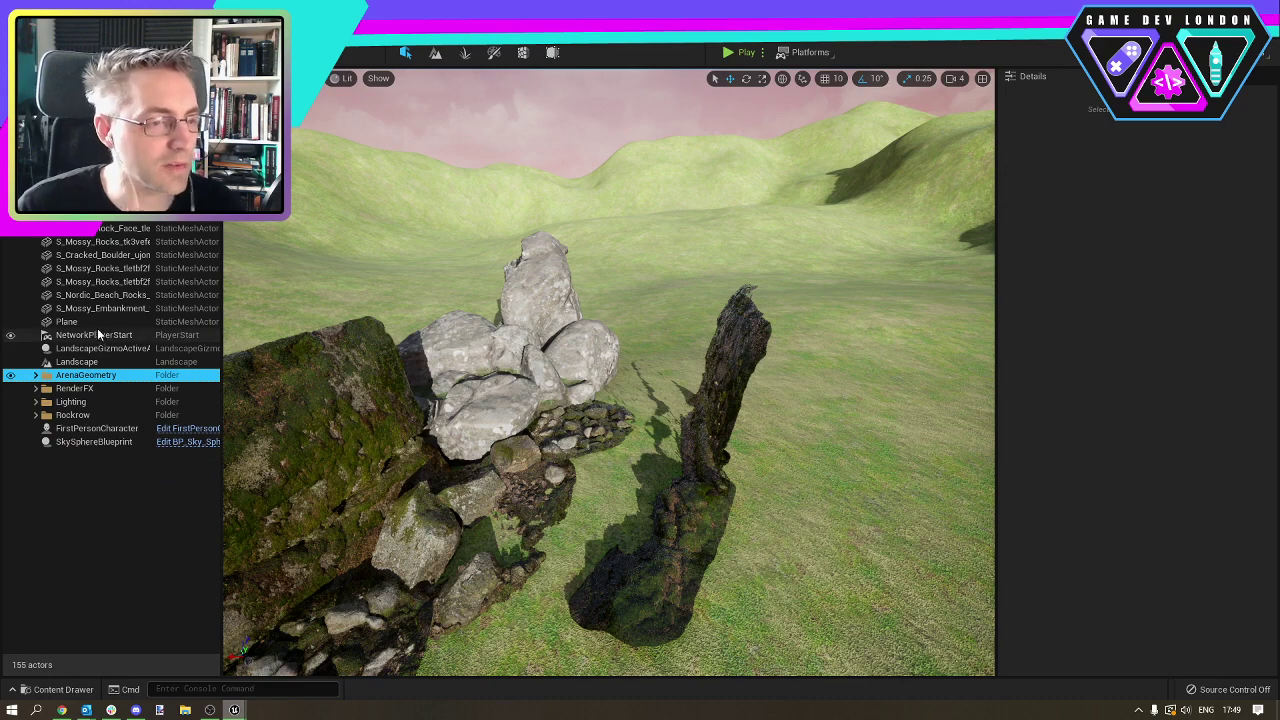
# Raise the plane slightly above the ground and move it to the foreground between the mossy boulder and the dark embankment.
pyautogui.click(130, 322)
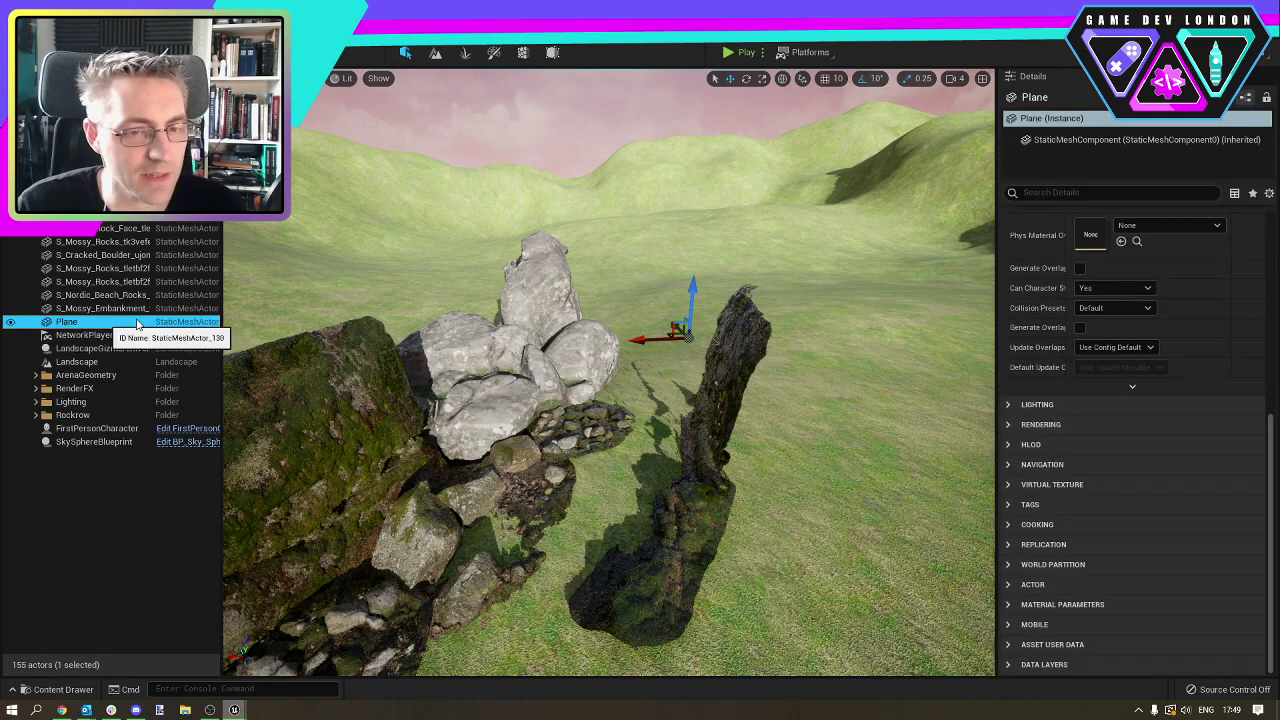
pyautogui.moveTo(692, 290); pyautogui.dragTo(693, 275)
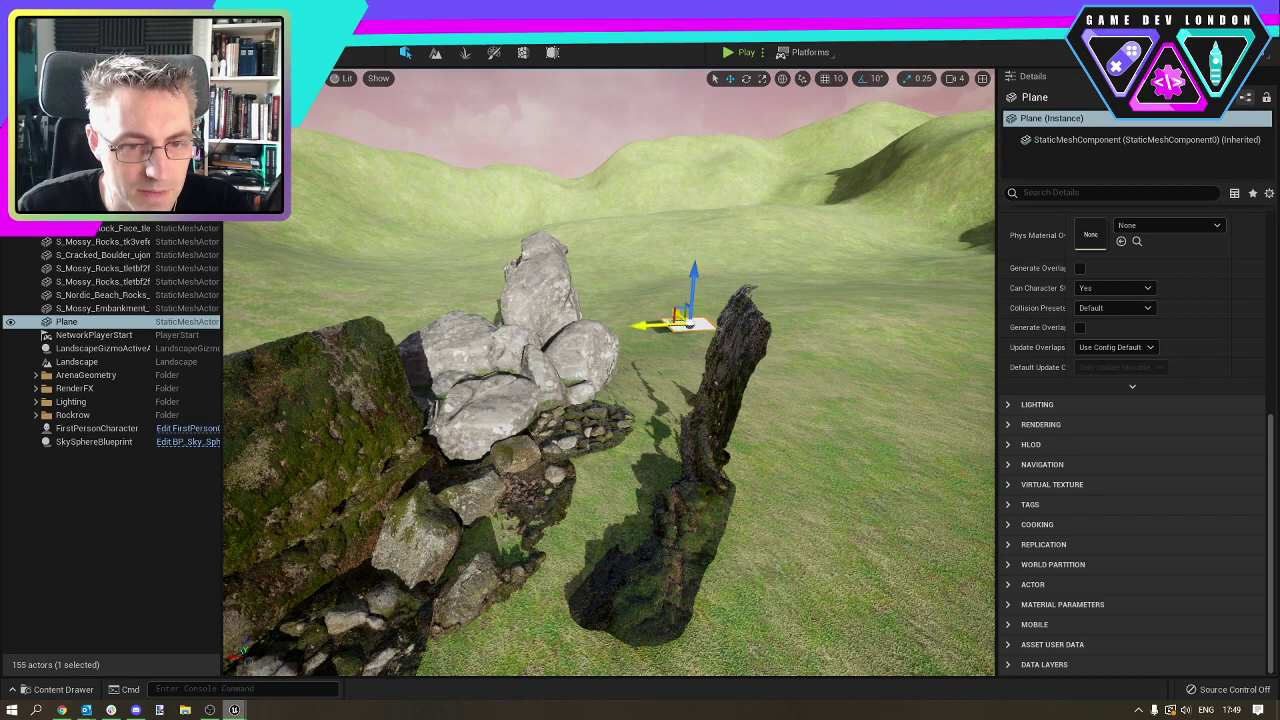
pyautogui.moveTo(688, 322); pyautogui.dragTo(504, 520)
# Scale the plane up uniformly until it spreads under the whole rock group.
pyautogui.press('e')
pyautogui.press('r')
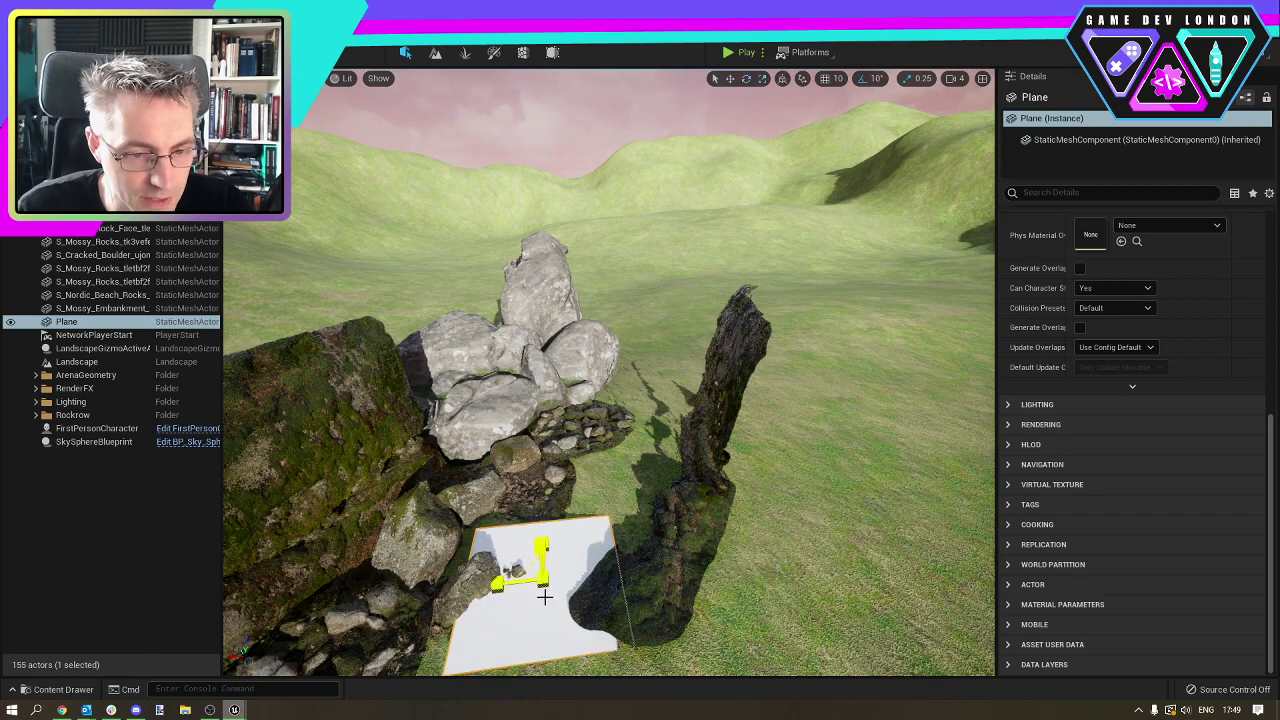
pyautogui.moveTo(543, 580); pyautogui.dragTo(664, 498)
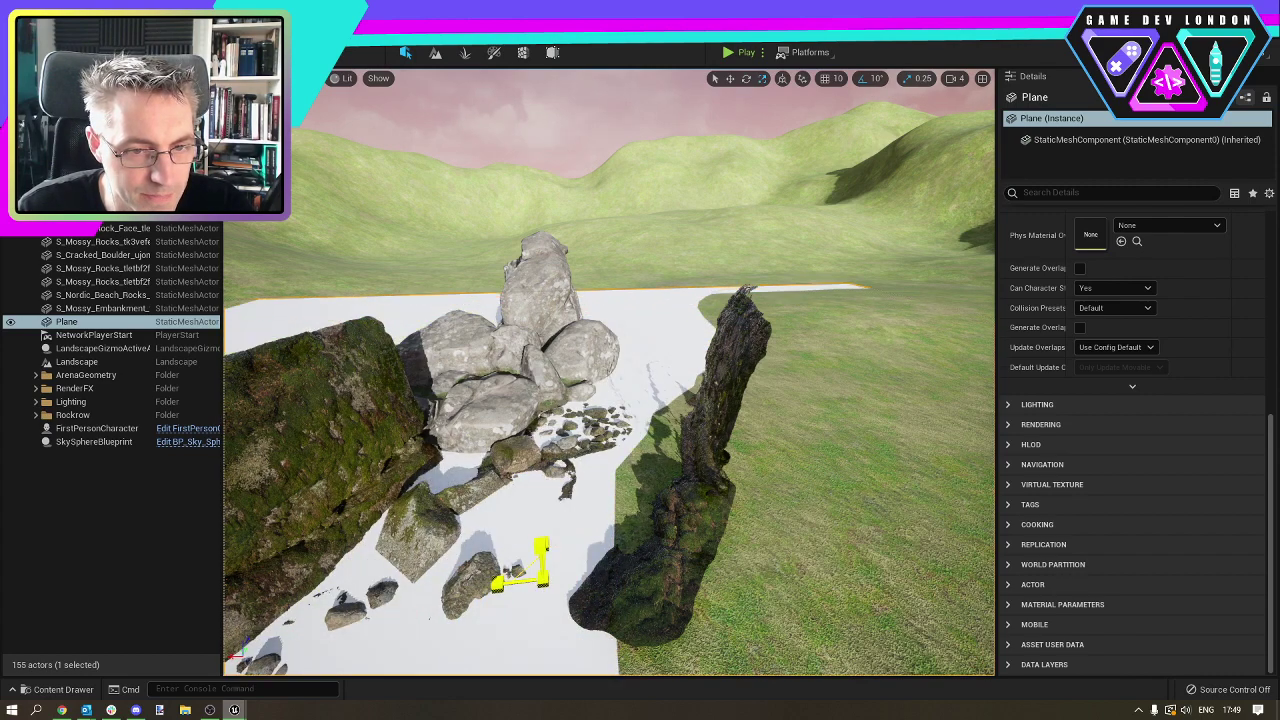
pyautogui.moveTo(630, 542); pyautogui.dragTo(632, 545)
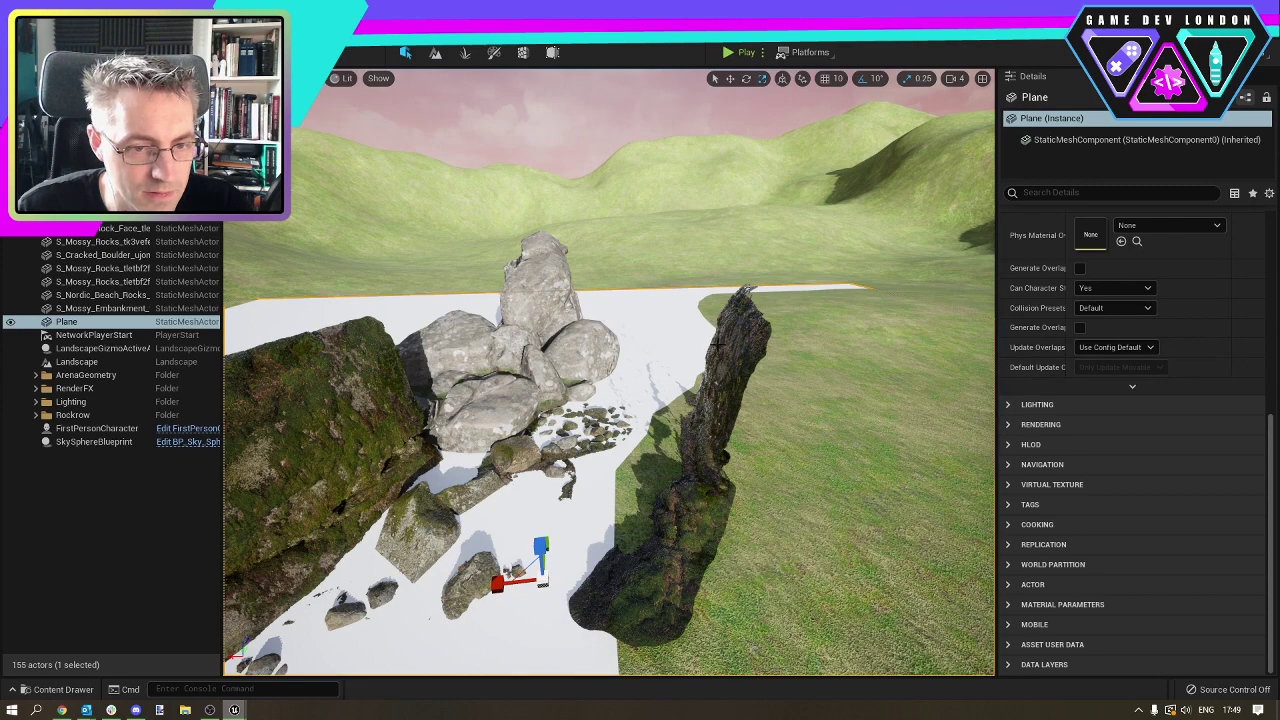
pyautogui.scroll(-6, 632, 365)
pyautogui.scroll(8, 632, 365)
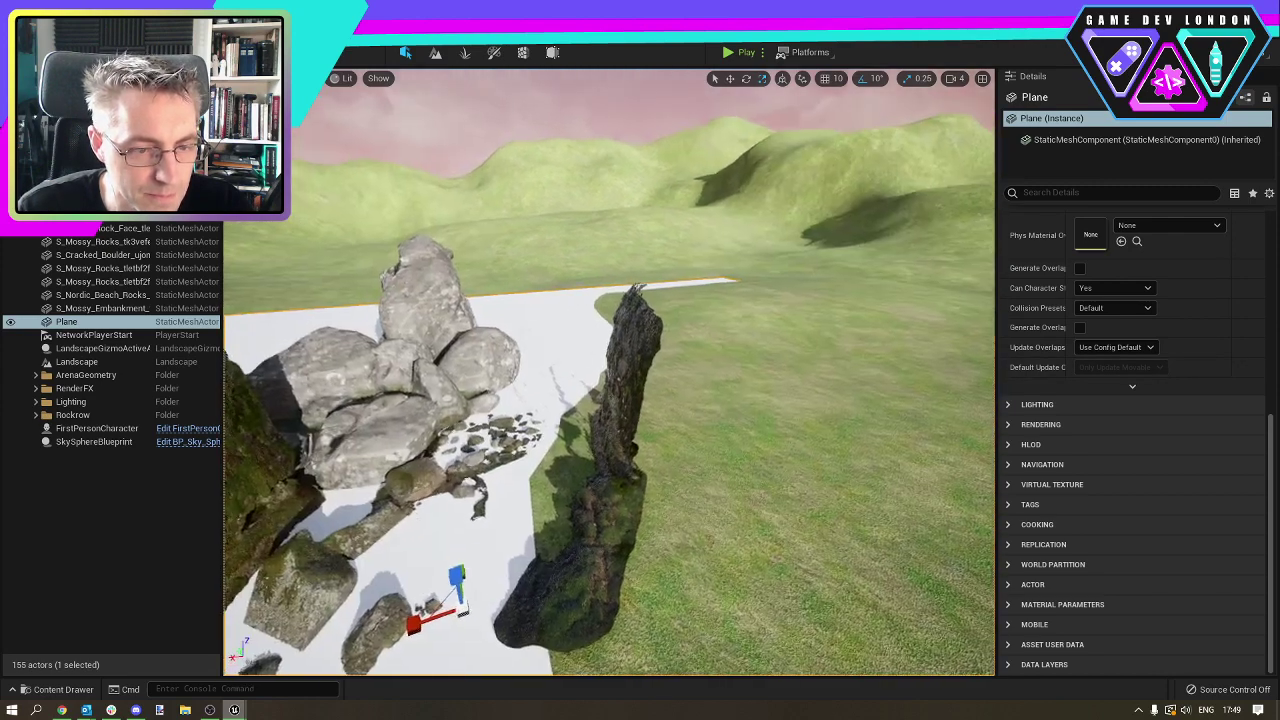
pyautogui.moveTo(632, 365)
pyautogui.mouseDown(button='right')
pyautogui.moveTo(662, 375)
pyautogui.moveTo(622, 370)
pyautogui.mouseUp(button='right')
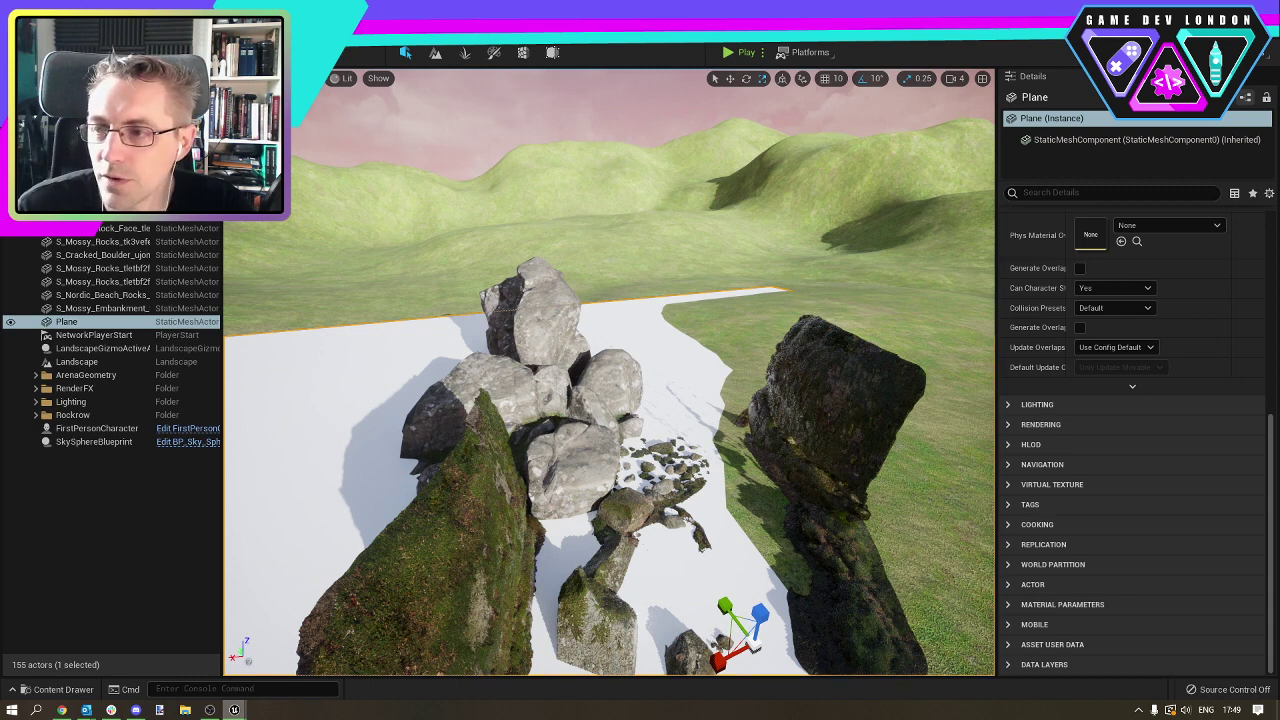
# Assign the MI_Mossy_Ground_tkrmbckr material instance to the plane's Element 0 material slot.
pyautogui.moveTo(1240, 348); pyautogui.dragTo(90, 328)
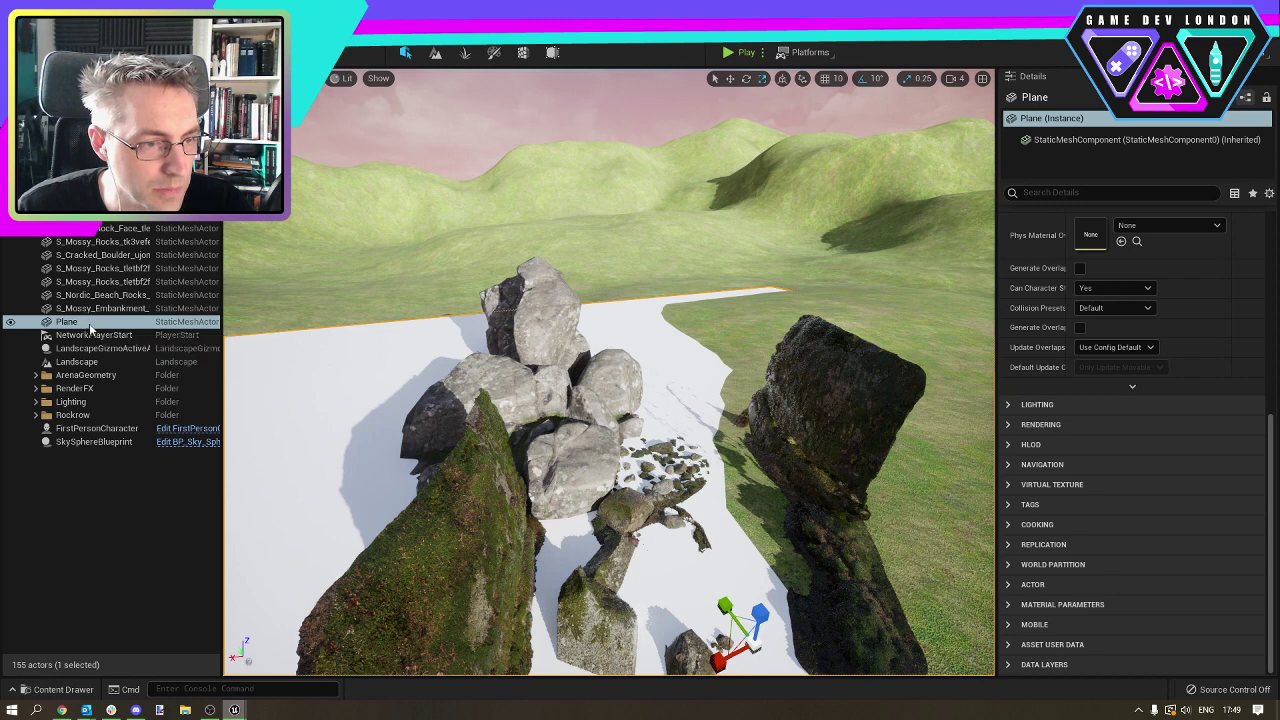
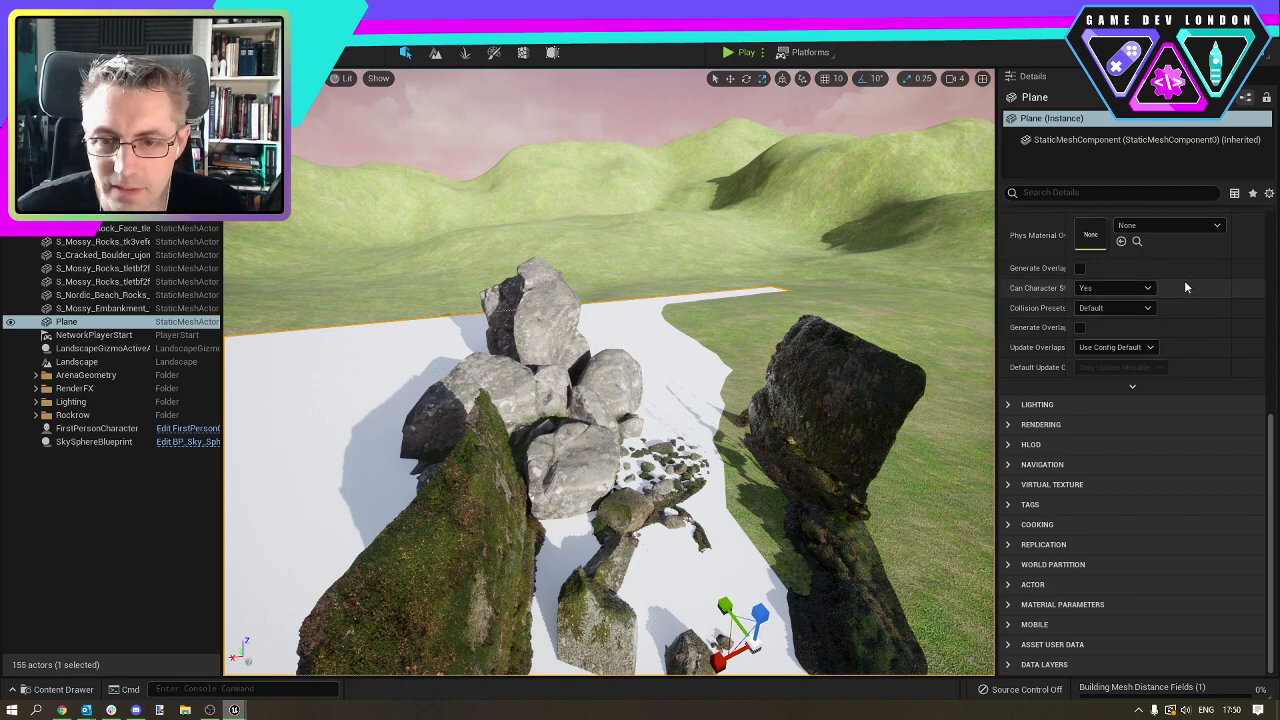
pyautogui.scroll(3, 1116, 272)
pyautogui.scroll(5, 1114, 267)
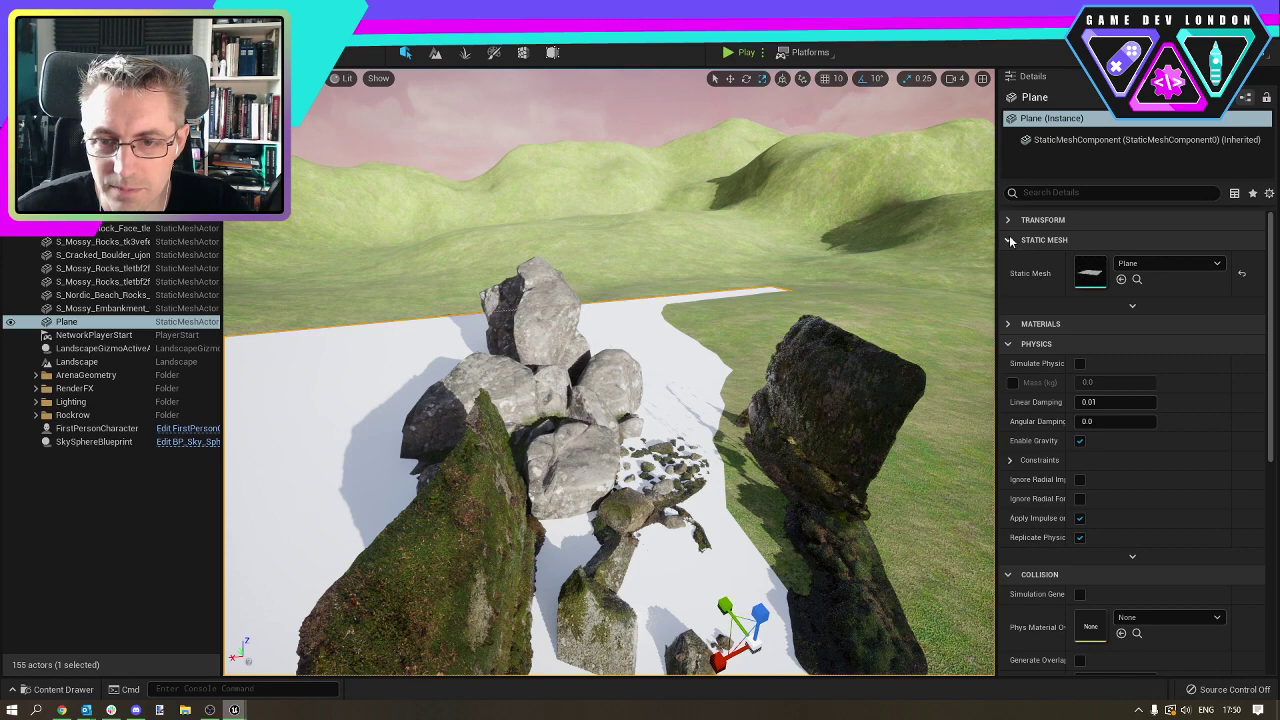
pyautogui.click(1008, 240)
pyautogui.click(1008, 259)
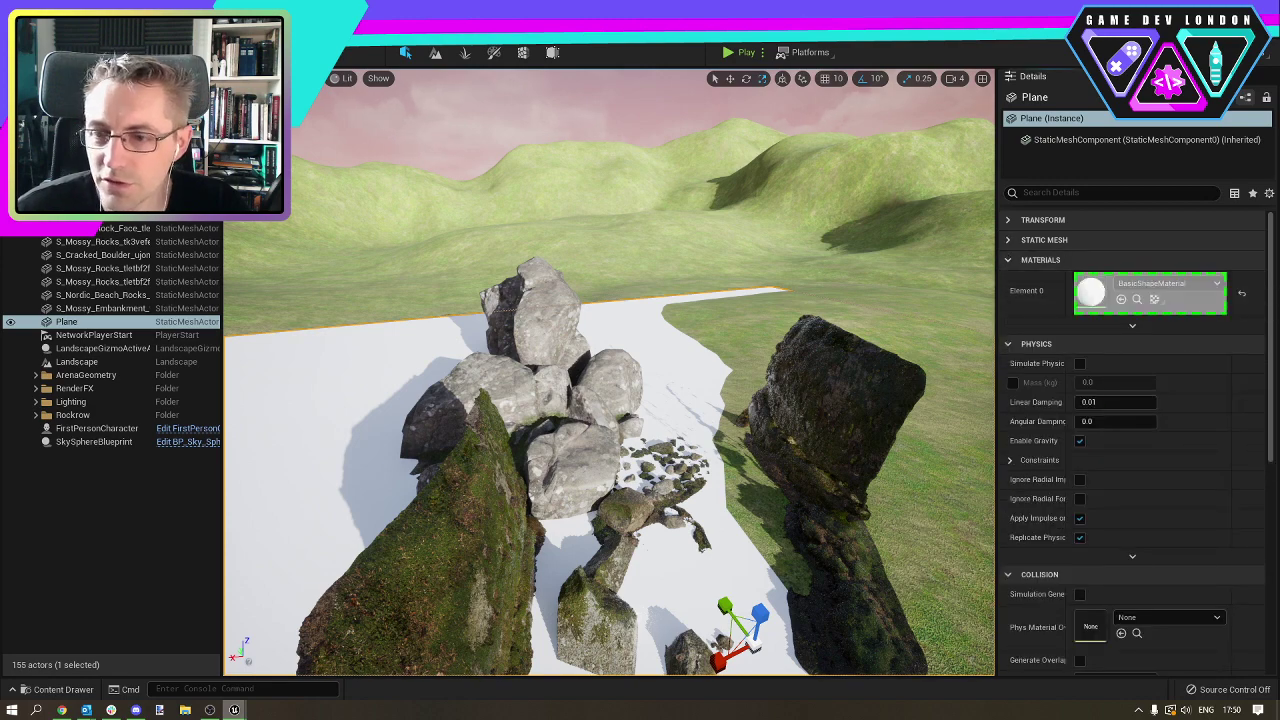
pyautogui.moveTo(1279, 338); pyautogui.dragTo(1093, 294)
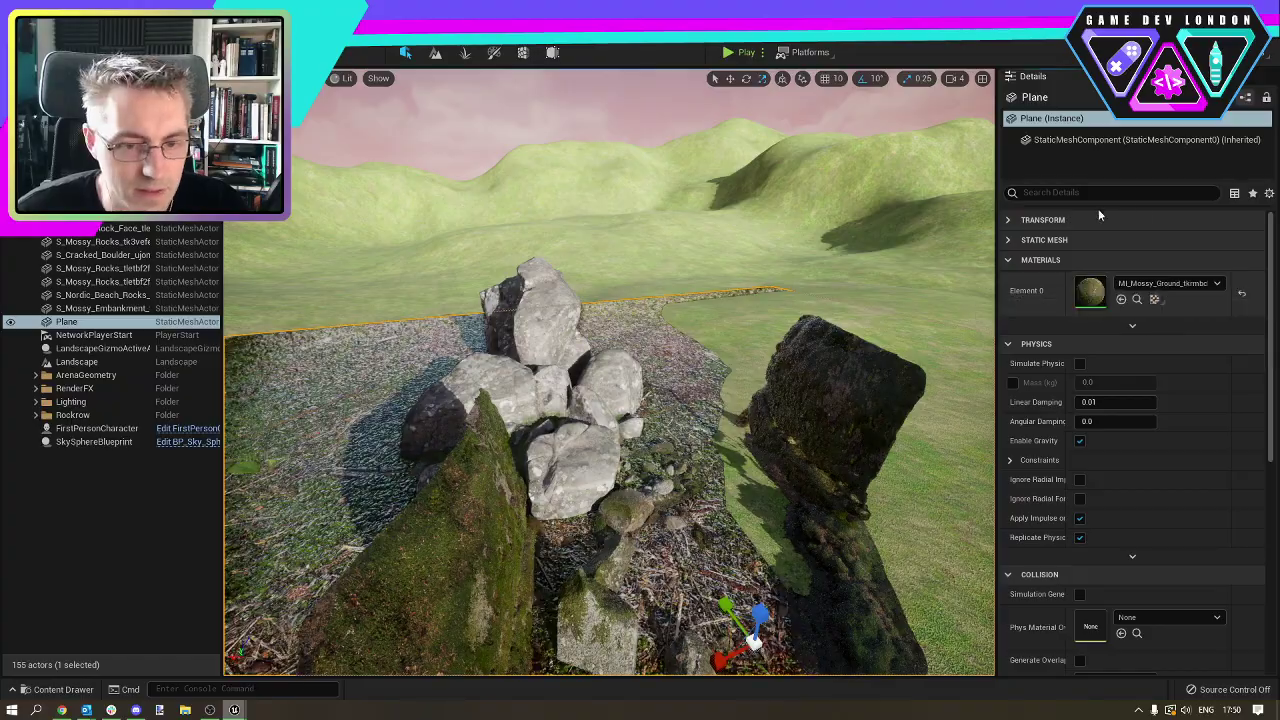
# Inspect the mossy ground material on the plane from several distances and angles around the rocks.
pyautogui.moveTo(914, 308); pyautogui.dragTo(690, 400, button='right')
pyautogui.moveTo(890, 360); pyautogui.dragTo(890, 340, button='right')
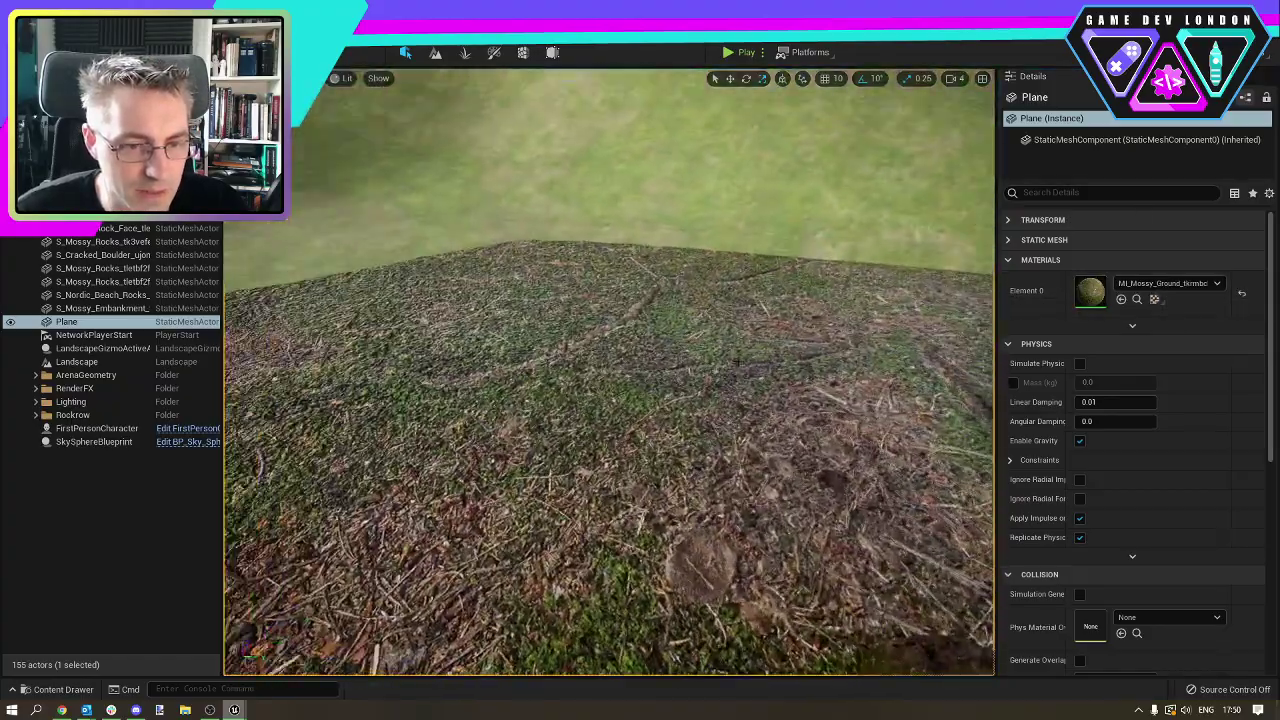
pyautogui.moveTo(755, 344); pyautogui.dragTo(770, 375, button='right')
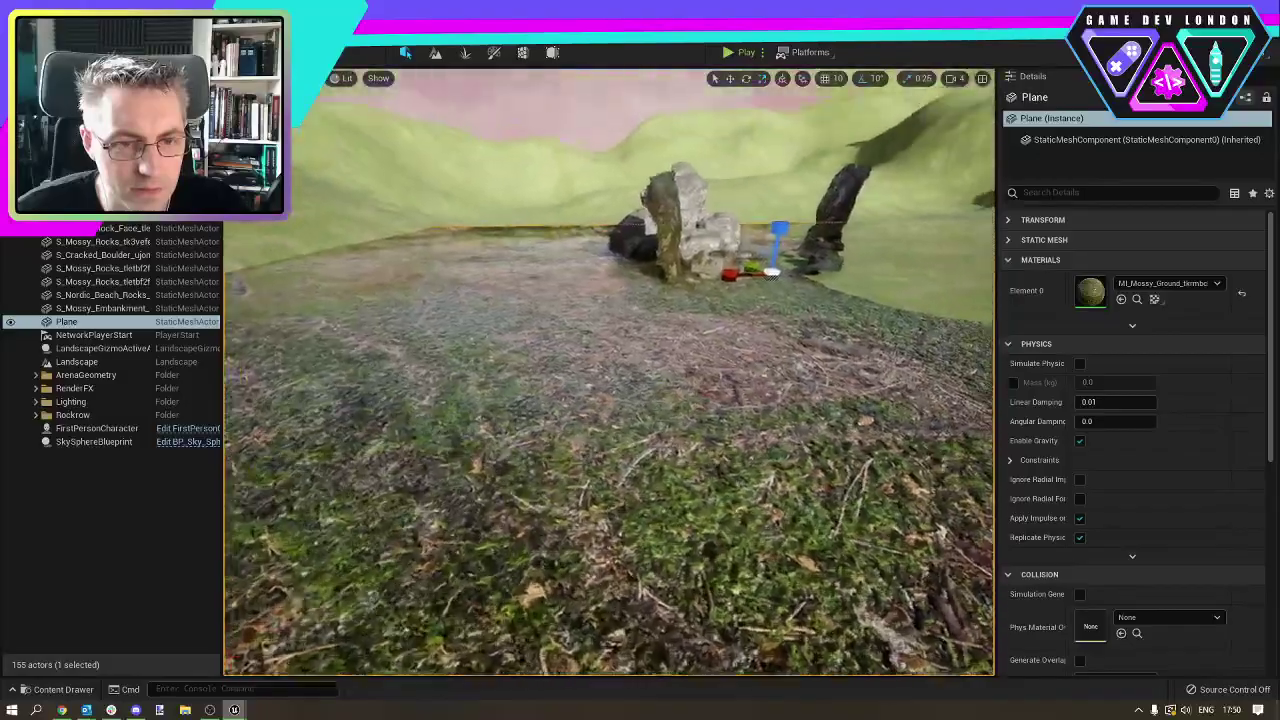
pyautogui.moveTo(610, 372); pyautogui.dragTo(606, 325, button='right')
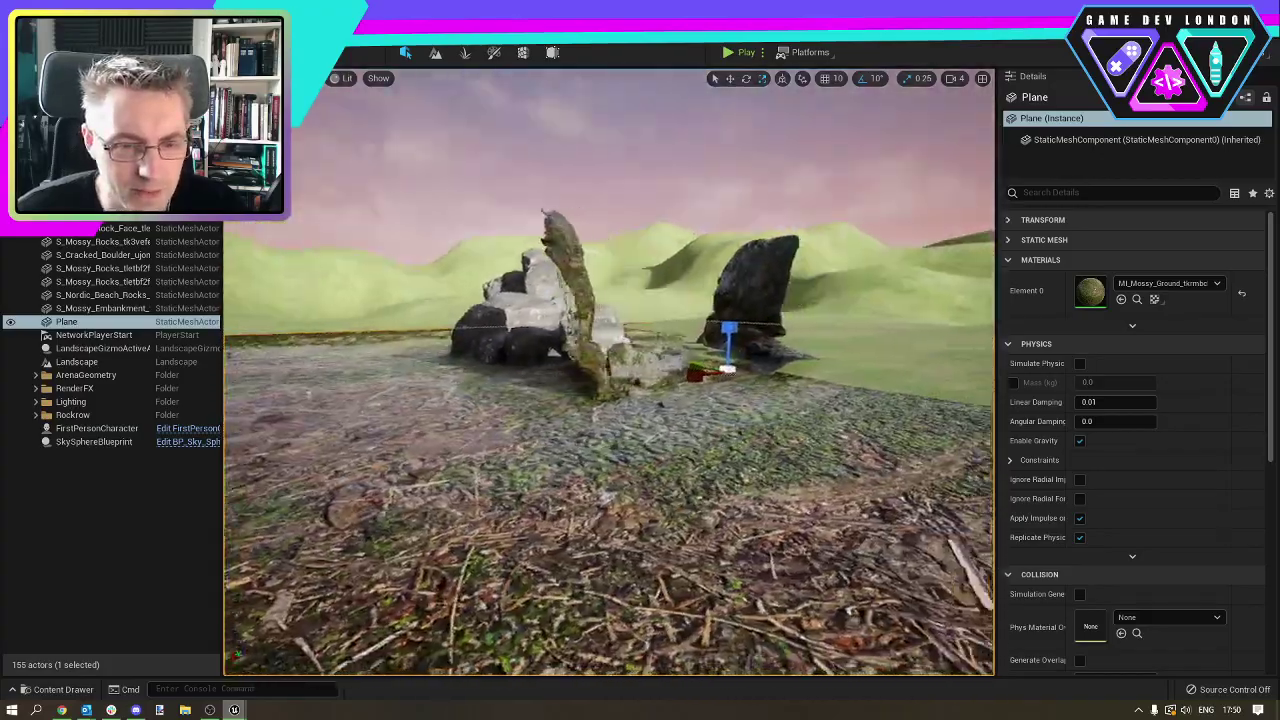
pyautogui.moveTo(610, 372); pyautogui.dragTo(520, 372, button='right')
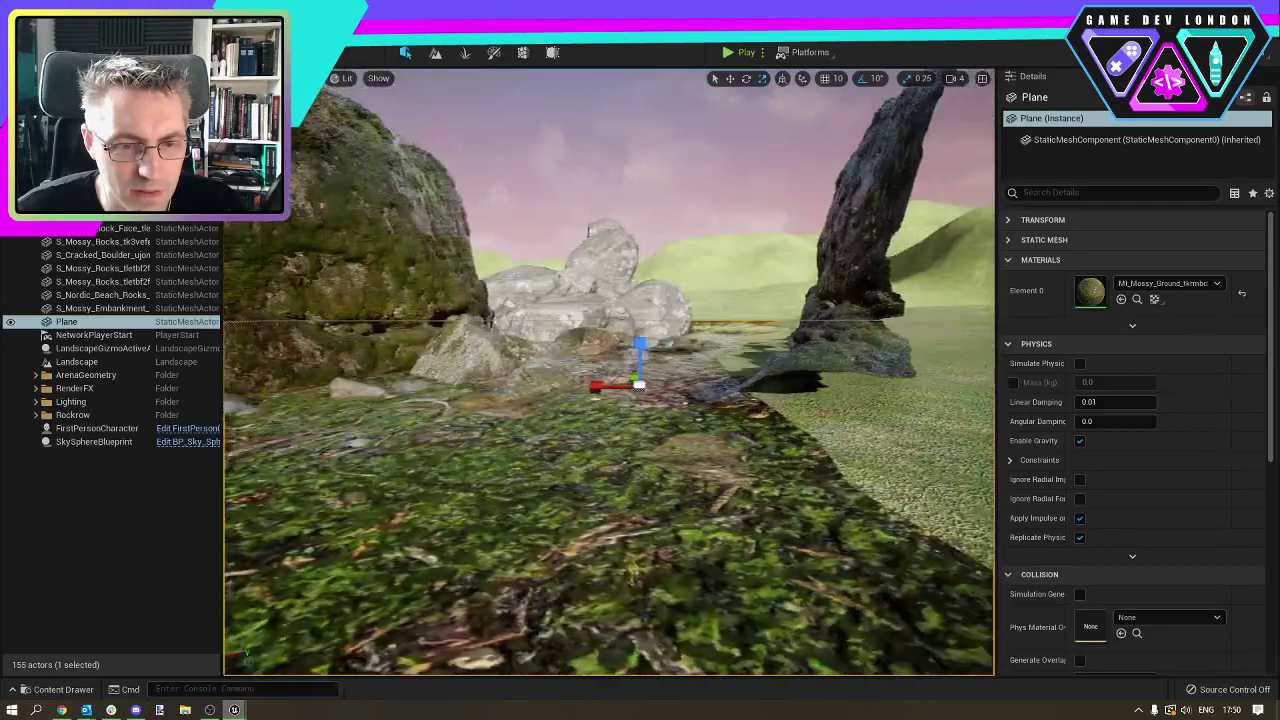
pyautogui.moveTo(610, 372); pyautogui.dragTo(705, 400, button='right')
pyautogui.press('w')
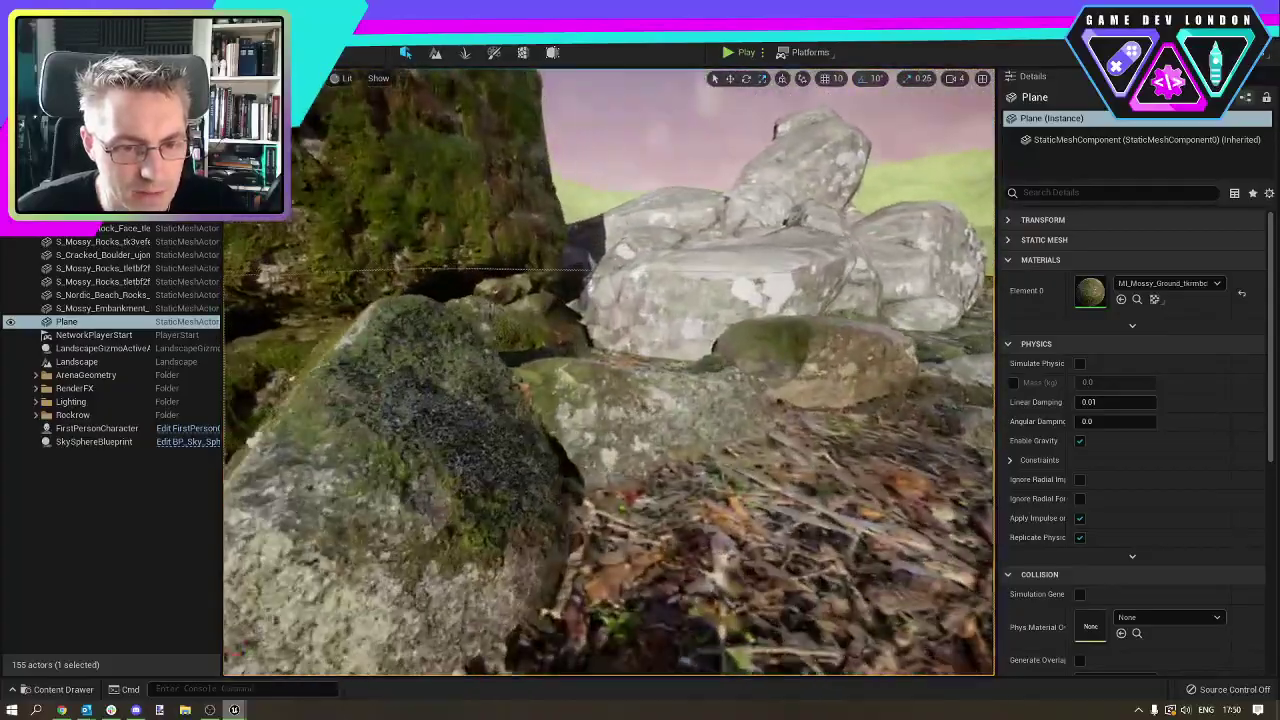
pyautogui.moveTo(565, 372); pyautogui.dragTo(560, 372, button='right')
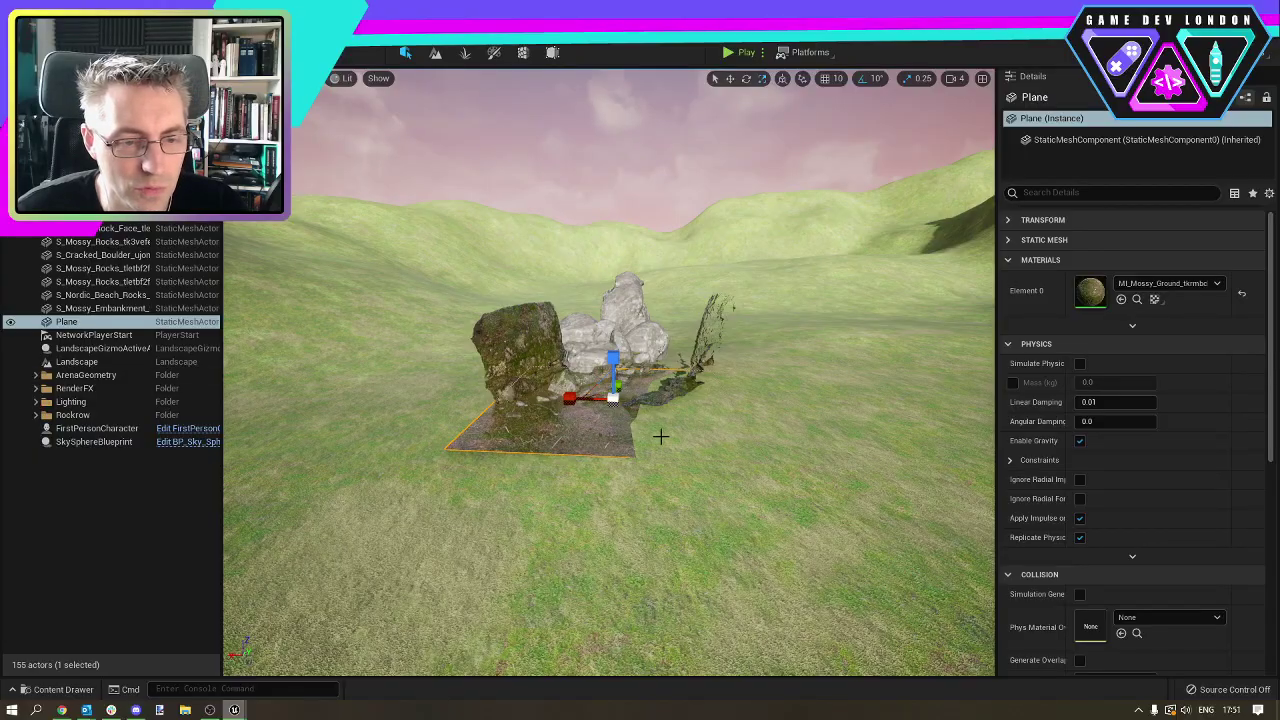
pyautogui.moveTo(661, 436); pyautogui.dragTo(730, 506, button='right')
pyautogui.press('w')
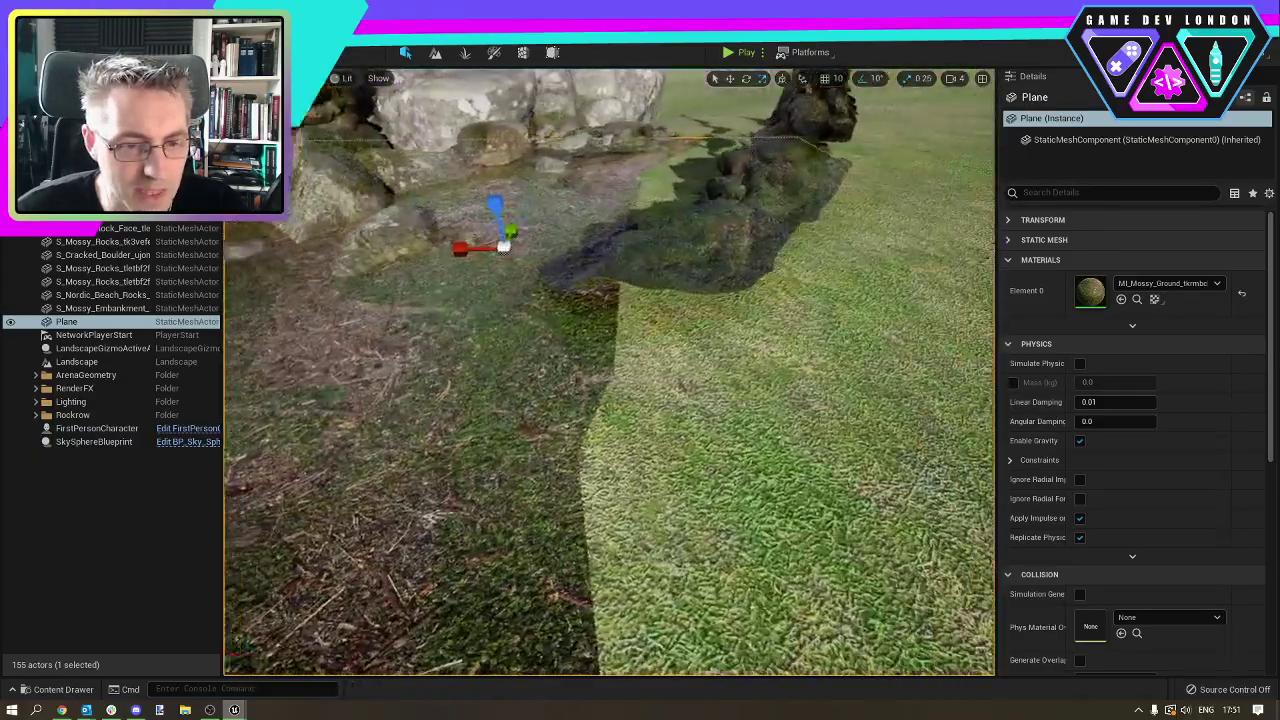
pyautogui.moveTo(644, 462); pyautogui.dragTo(567, 362, button='right')
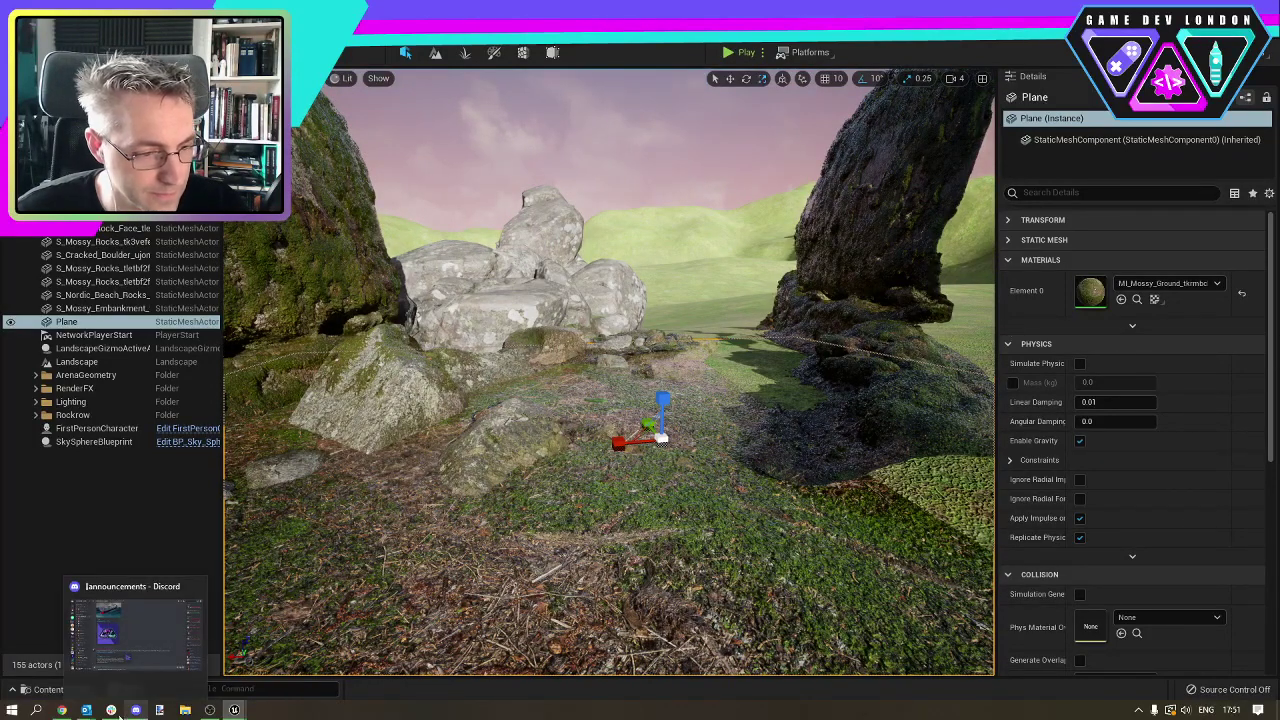
# Switch to Bridge, add the downloaded Swamp Water surface to the project at Highest Quality, and close Bridge.
pyautogui.moveTo(208, 712)
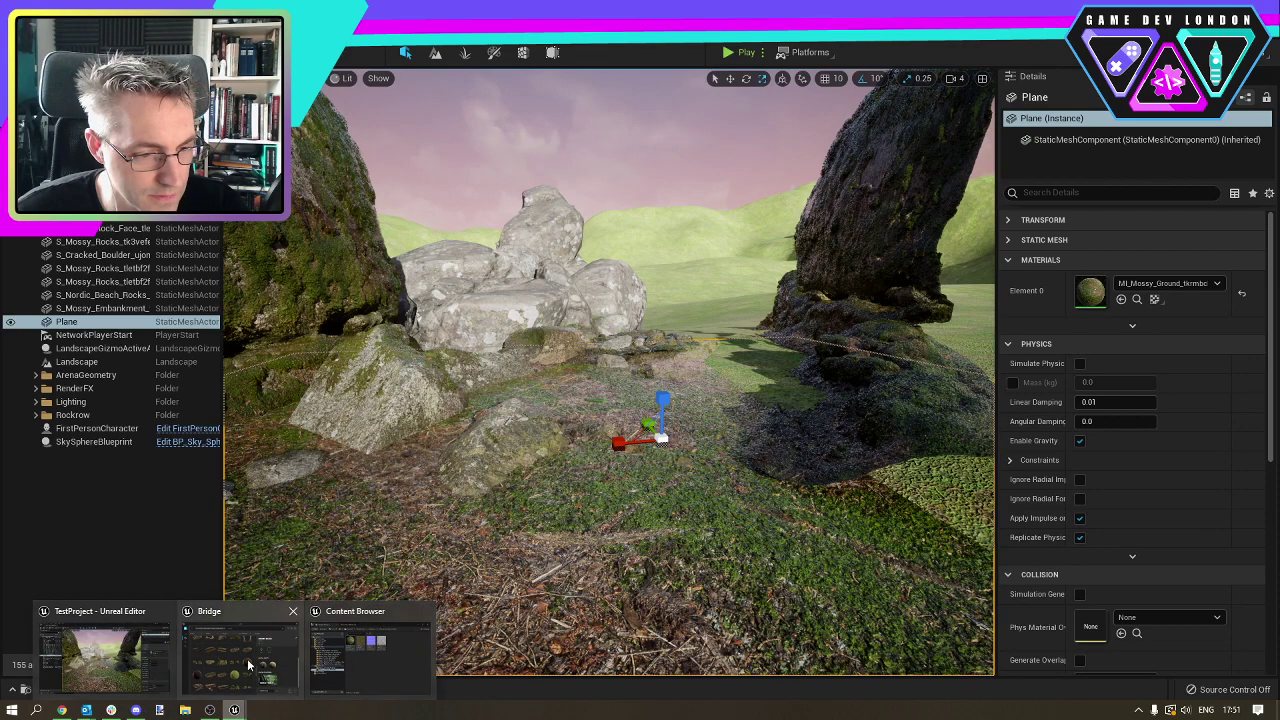
pyautogui.click(265, 667)
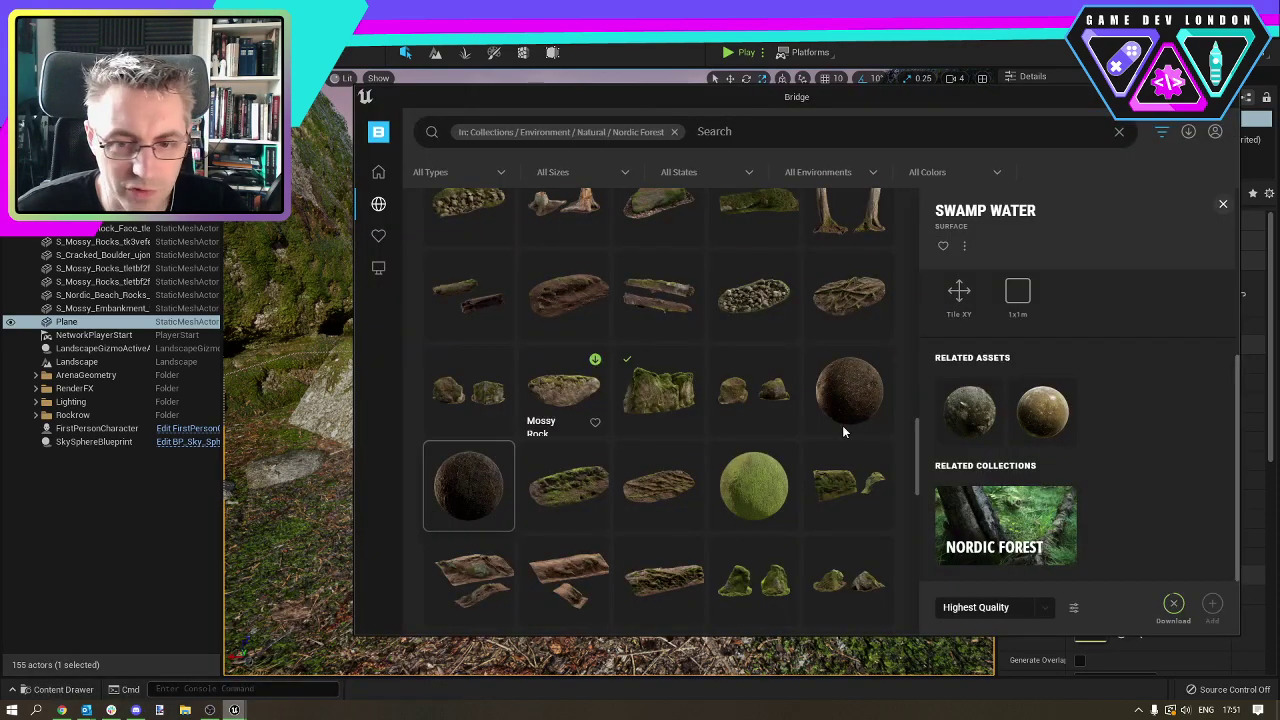
pyautogui.scroll(-5, 800, 432)
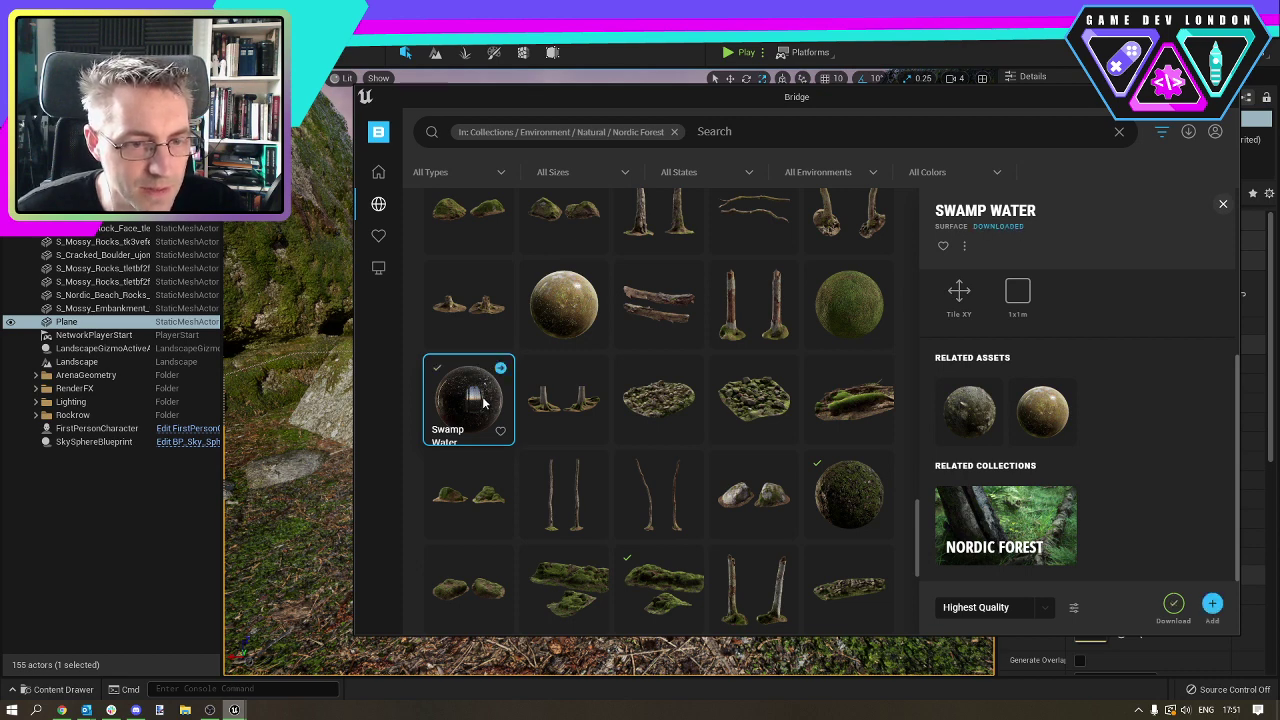
pyautogui.click(1213, 605)
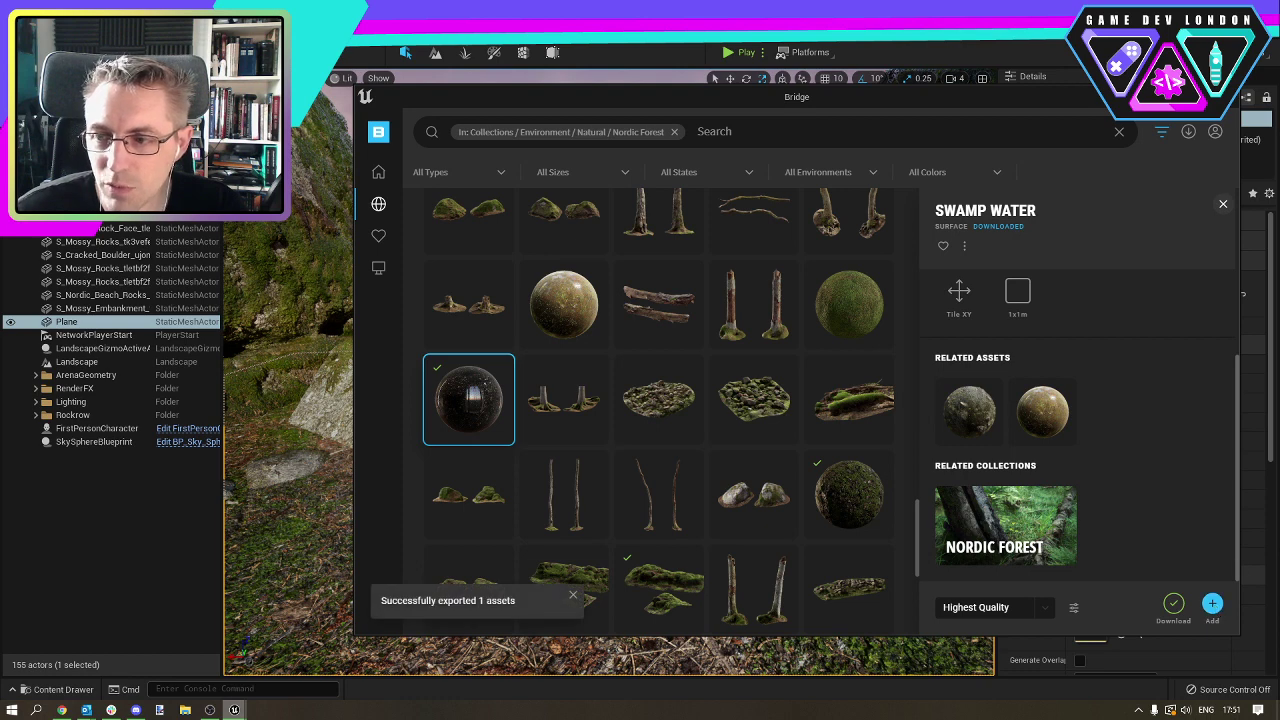
pyautogui.click(1226, 97)
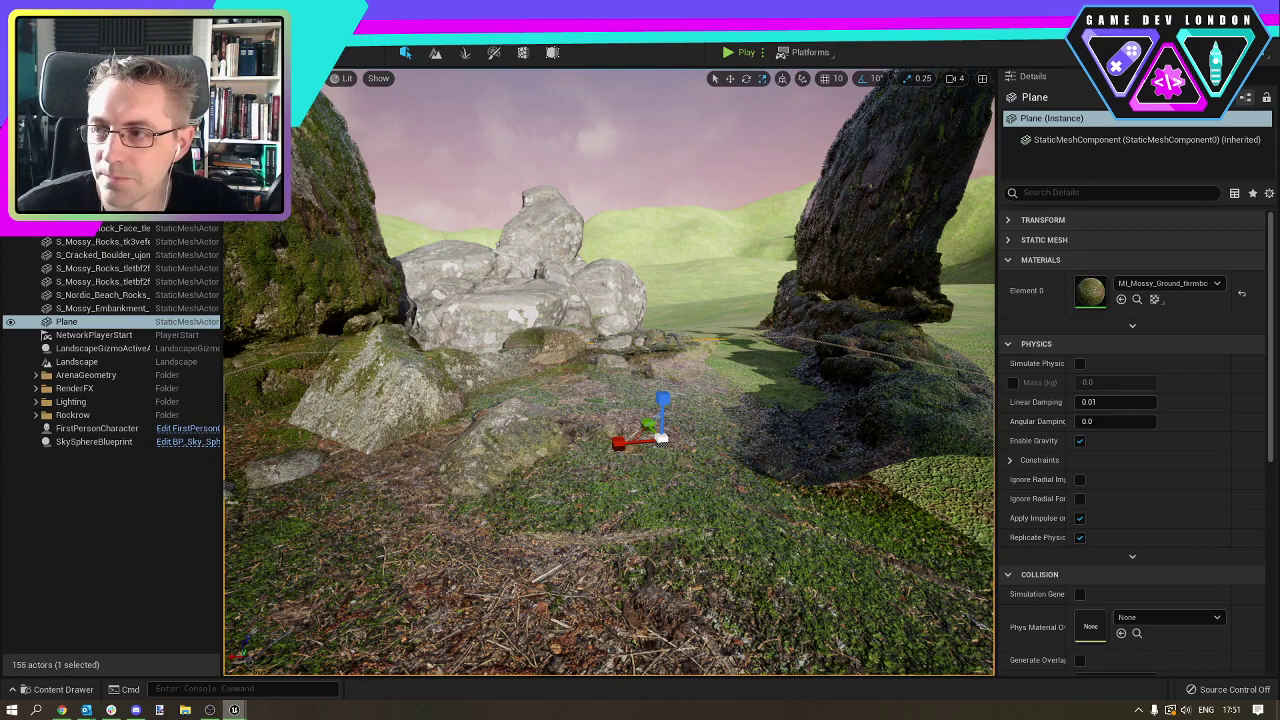
# Find the Swamp Water surface among the project's Megascans surfaces and assign its MI_Swamp_Water material to the plane.
pyautogui.moveTo(1279, 230); pyautogui.dragTo(783, 160)
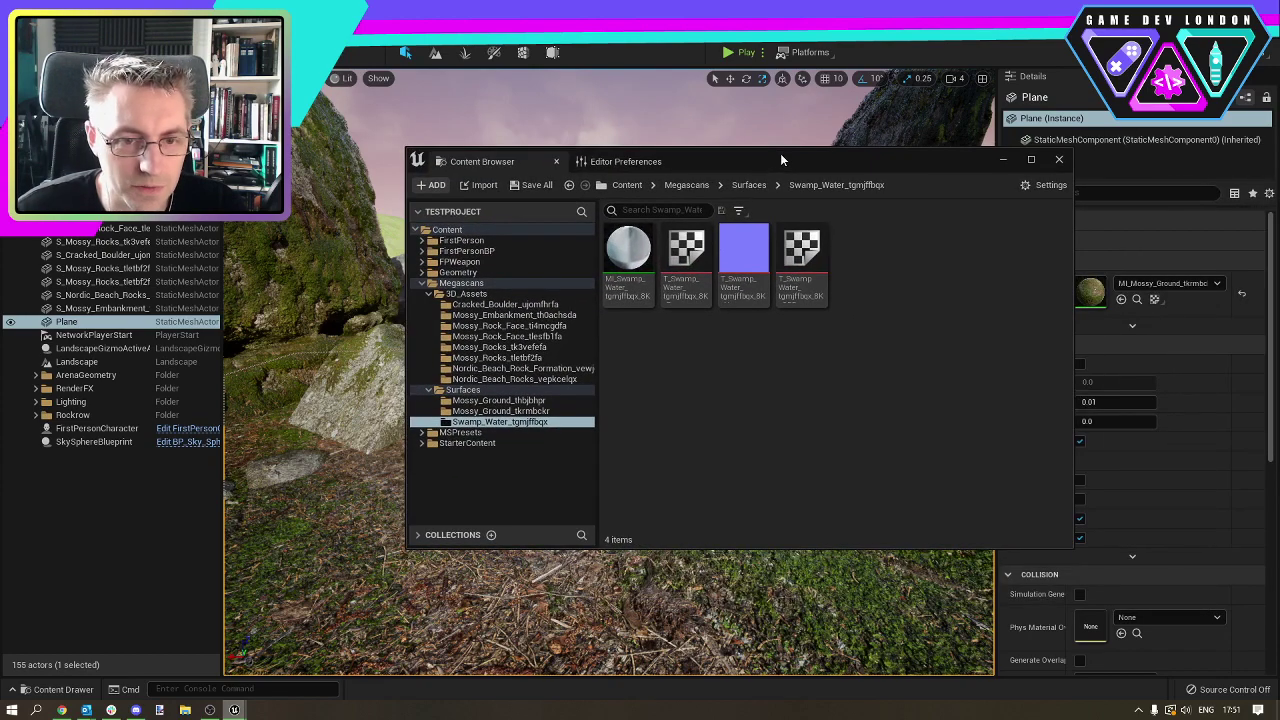
pyautogui.click(512, 411)
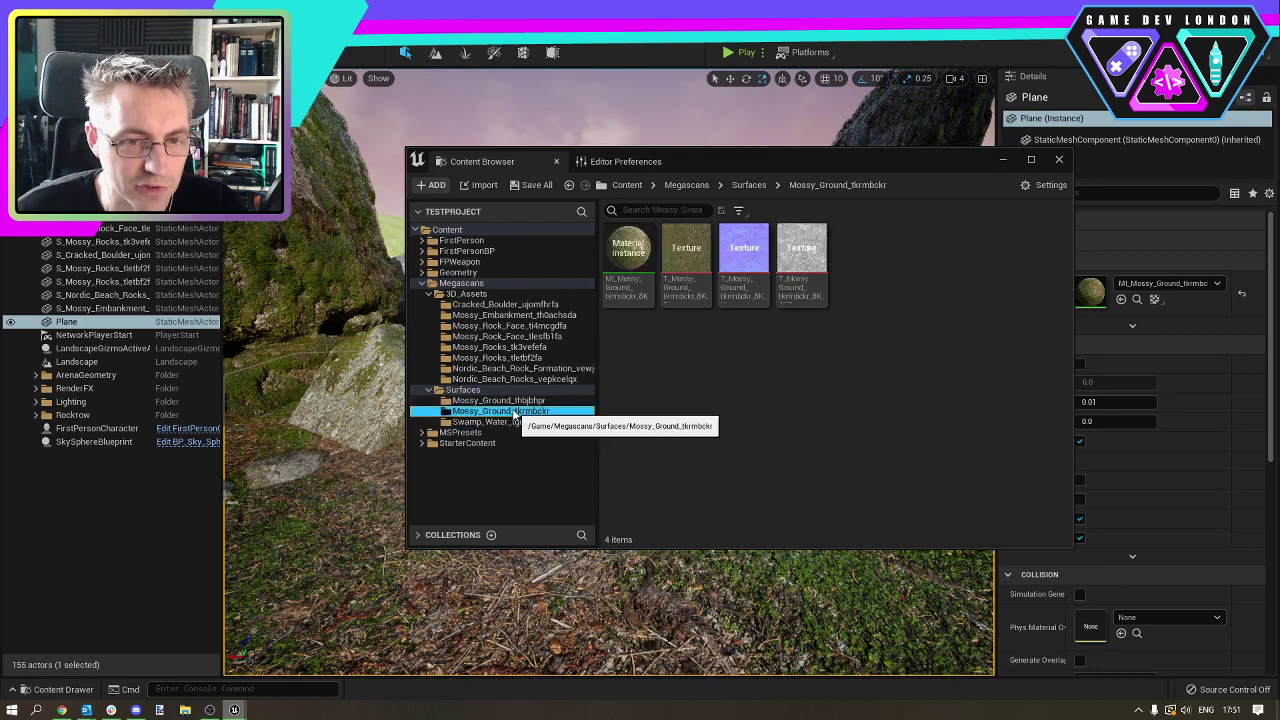
pyautogui.click(511, 402)
pyautogui.click(514, 412)
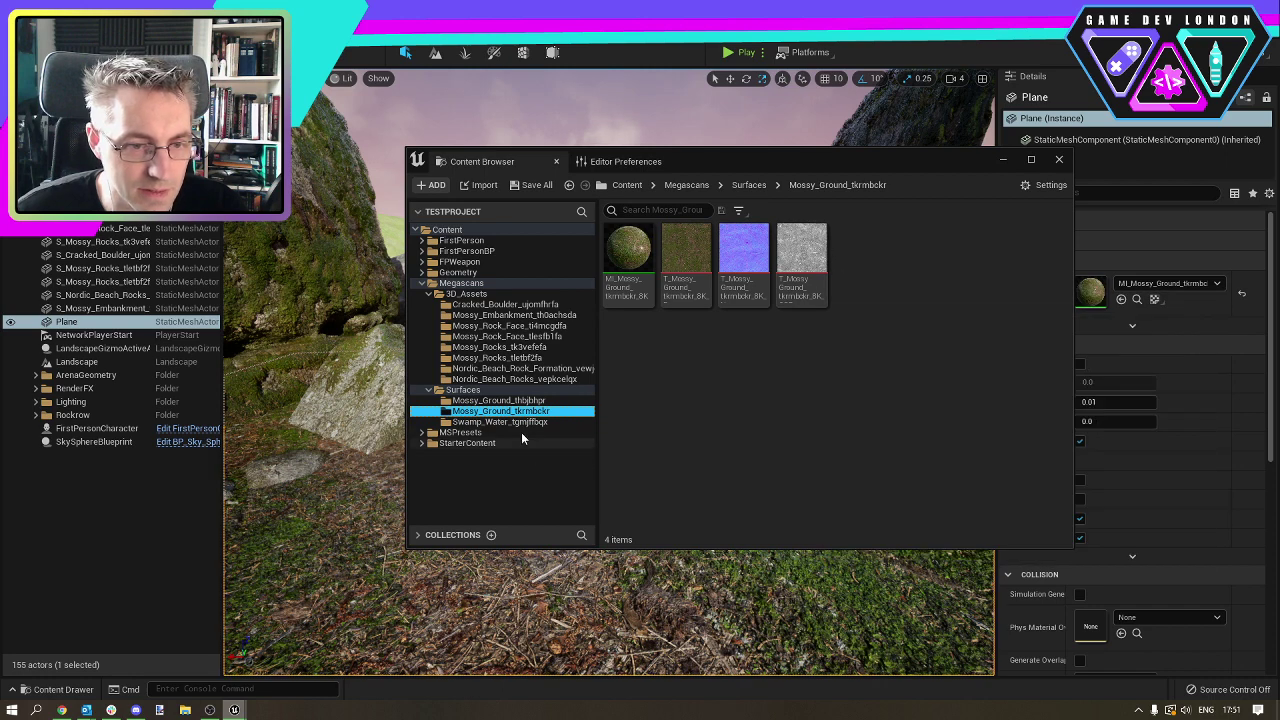
pyautogui.click(516, 423)
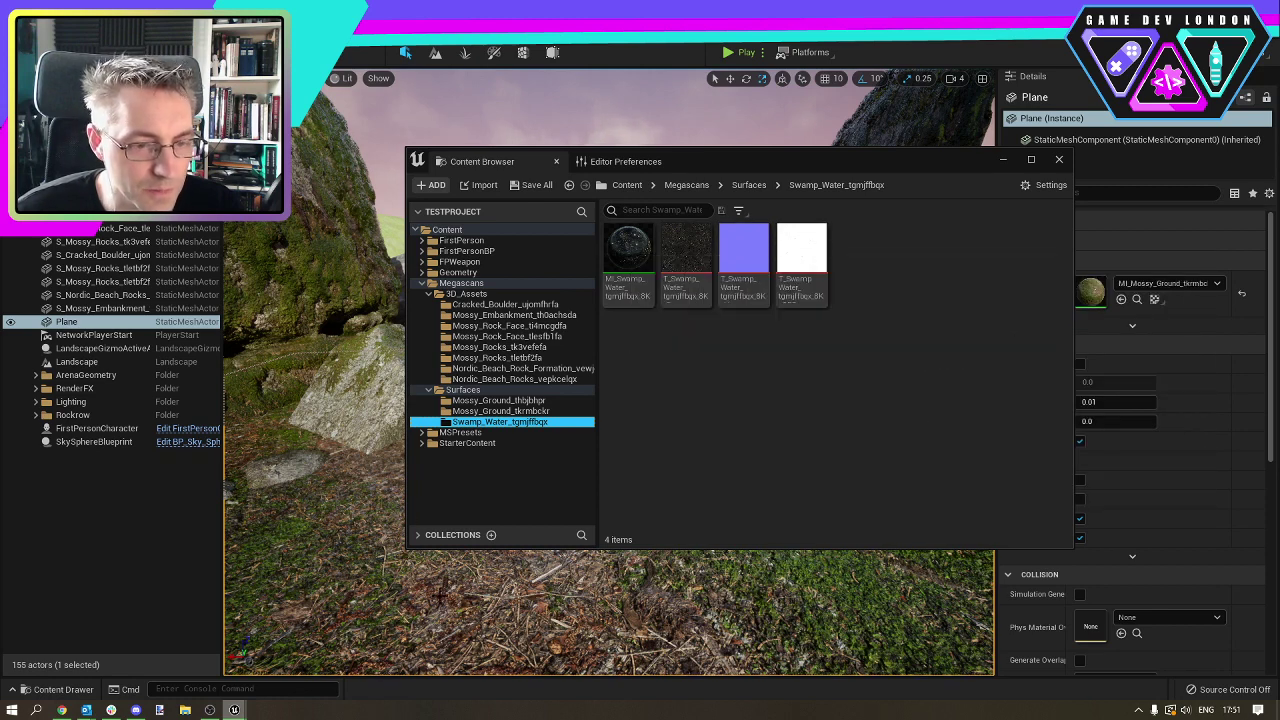
pyautogui.click(692, 321)
pyautogui.moveTo(680, 155); pyautogui.dragTo(1279, 182)
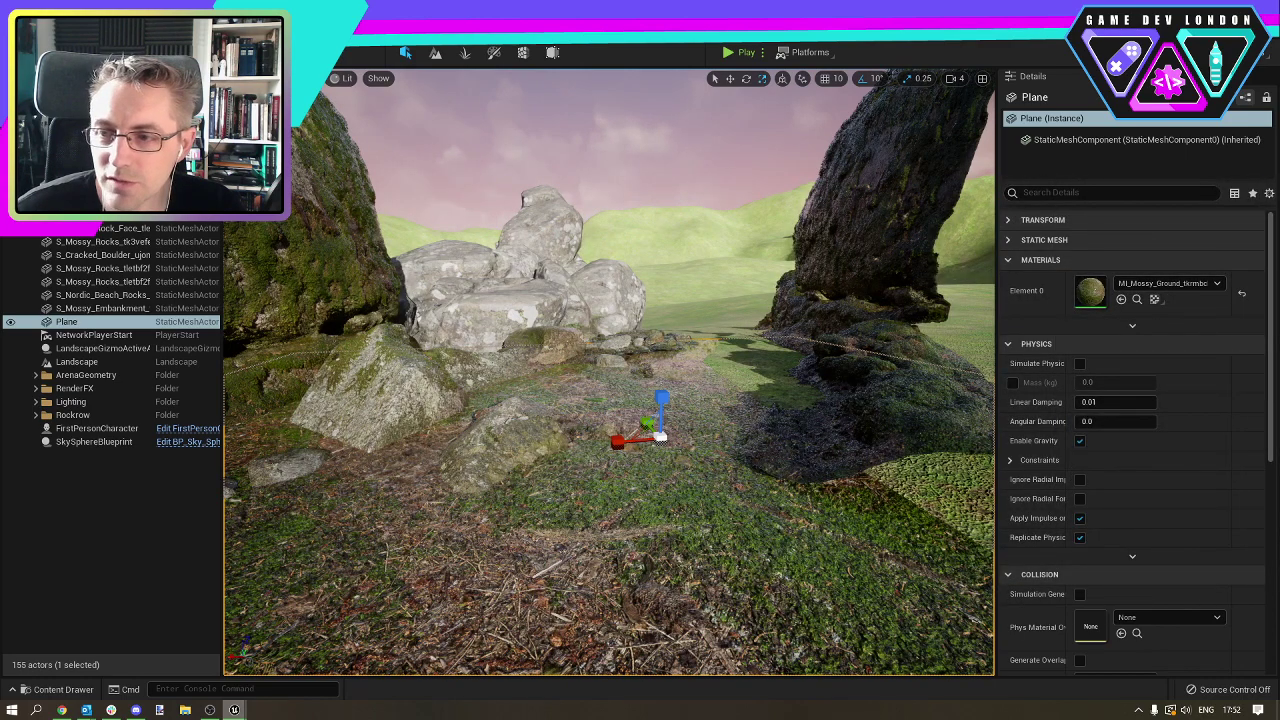
pyautogui.moveTo(1279, 396); pyautogui.dragTo(1092, 292)
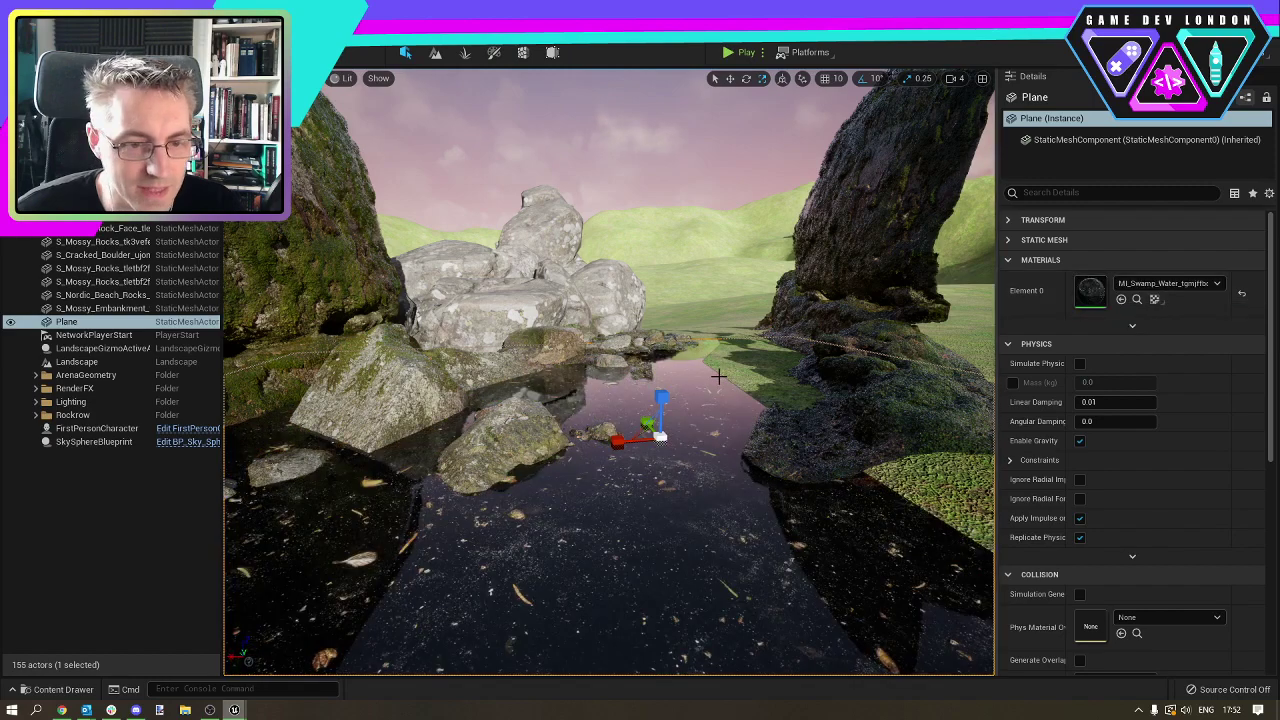
# Lower the swamp water plane slightly and check how it sits against the rocks and grass.
pyautogui.moveTo(610, 400)
pyautogui.mouseDown(button='right')
pyautogui.moveTo(430, 415)
pyautogui.moveTo(540, 425)
pyautogui.moveTo(600, 400)
pyautogui.mouseUp(button='right')
pyautogui.press('w')
pyautogui.moveTo(749, 490)
pyautogui.mouseDown(button='right')
pyautogui.moveTo(700, 475)
pyautogui.moveTo(749, 490)
pyautogui.mouseUp(button='right')
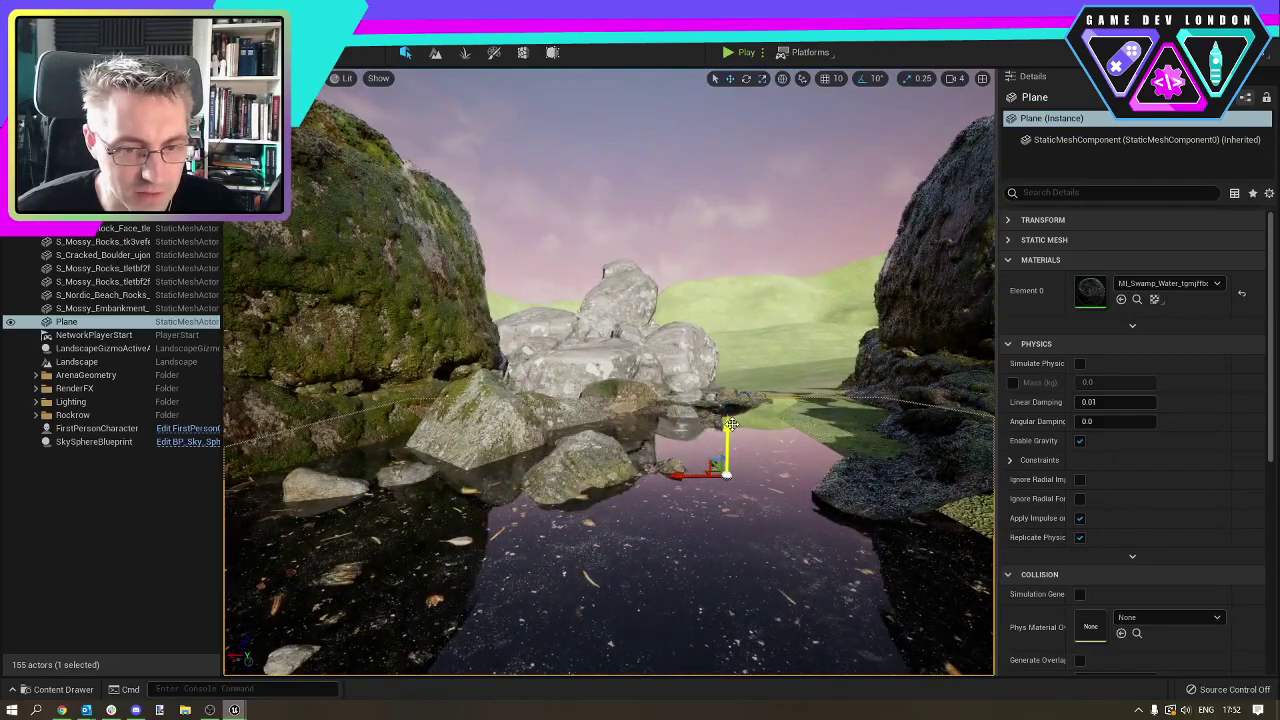
pyautogui.moveTo(731, 424); pyautogui.dragTo(731, 443)
pyautogui.moveTo(731, 444); pyautogui.dragTo(760, 461, button='right')
pyautogui.press('s')
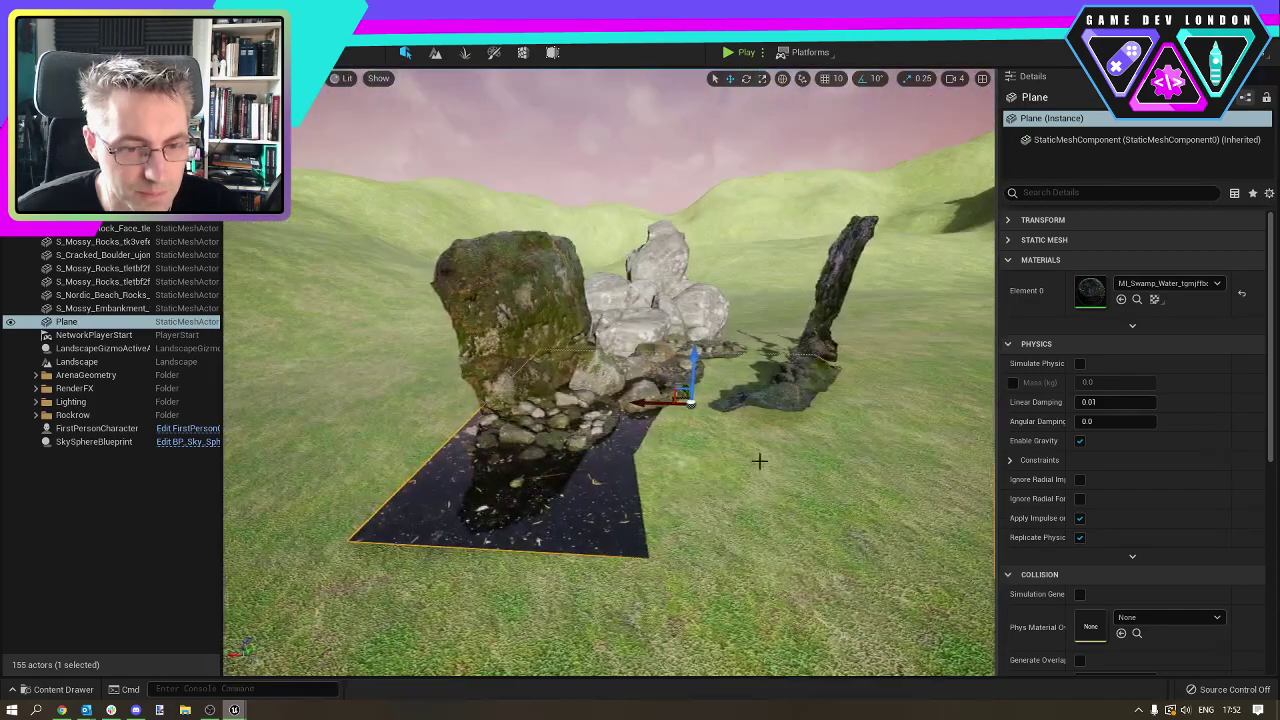
pyautogui.scroll(3, 657, 407)
pyautogui.scroll(-1, 657, 407)
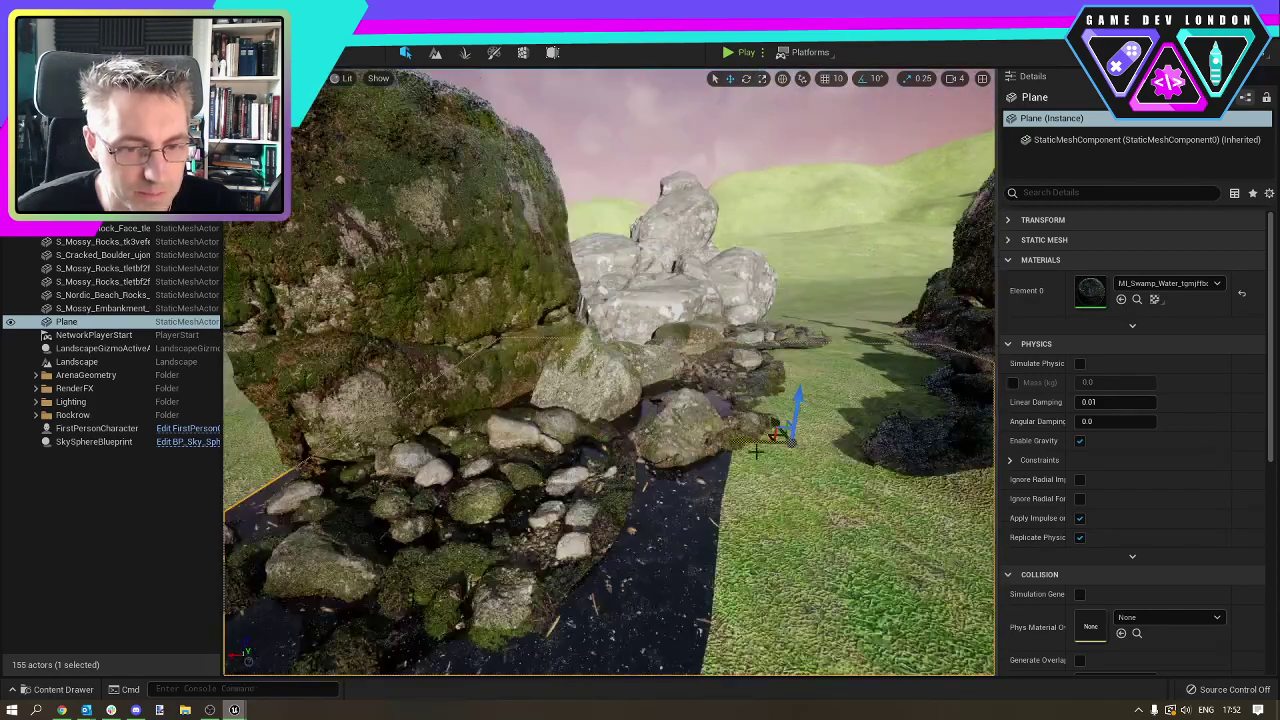
# Nudge the swamp water plane slightly beside the rocks and select the grassy landscape.
pyautogui.moveTo(775, 421)
pyautogui.mouseDown()
pyautogui.moveTo(820, 440)
pyautogui.moveTo(857, 512)
pyautogui.moveTo(790, 408)
pyautogui.mouseUp()
pyautogui.press('w')
pyautogui.moveTo(790, 408); pyautogui.dragTo(845, 425, button='right')
pyautogui.press('s')
pyautogui.moveTo(662, 375); pyautogui.dragTo(795, 390, button='right')
pyautogui.click(795, 390)
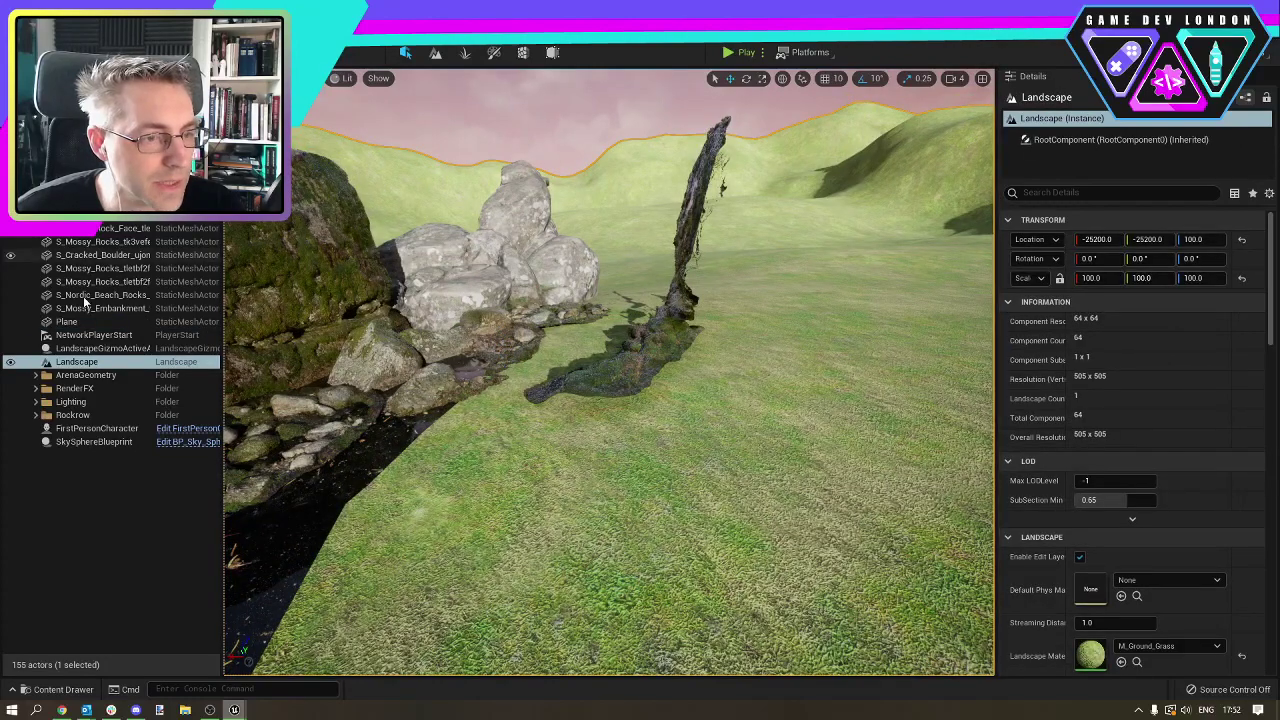
# Enter landscape editing, reduce the brush size to about 666, and switch to the Sculpt tools.
pyautogui.click(435, 52)
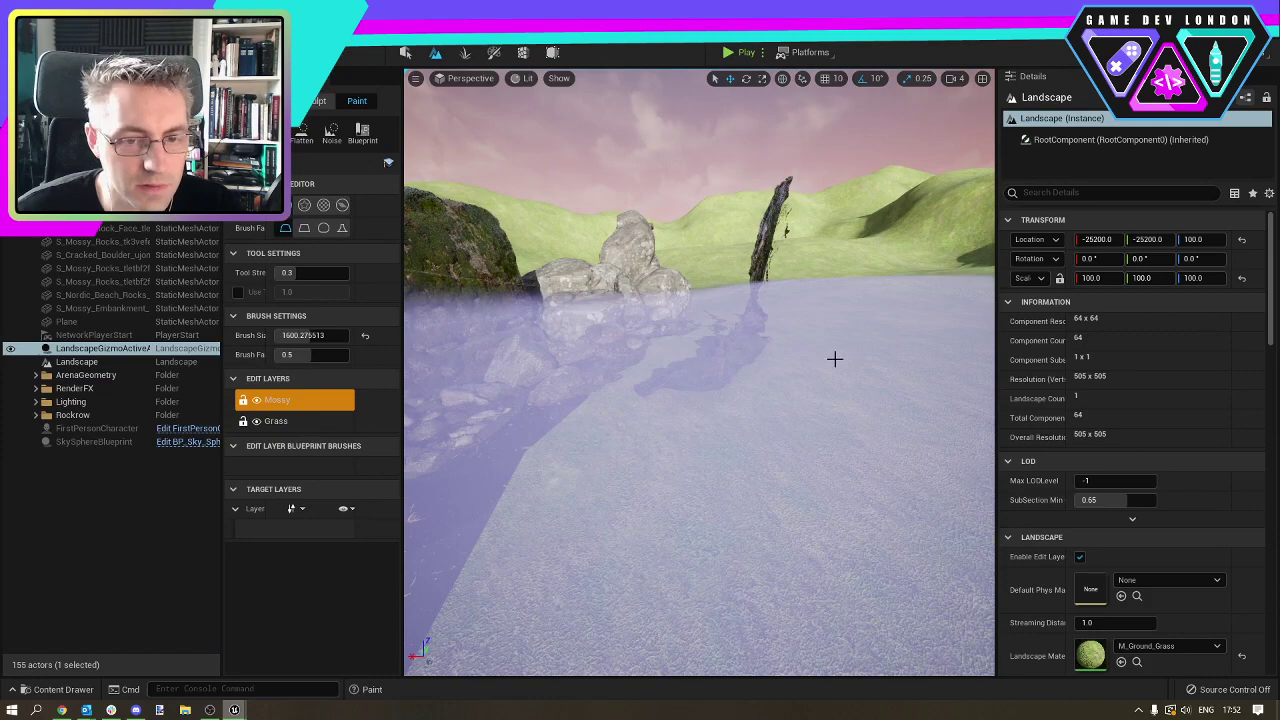
pyautogui.scroll(-5, 800, 374)
pyautogui.scroll(-5, 799, 374)
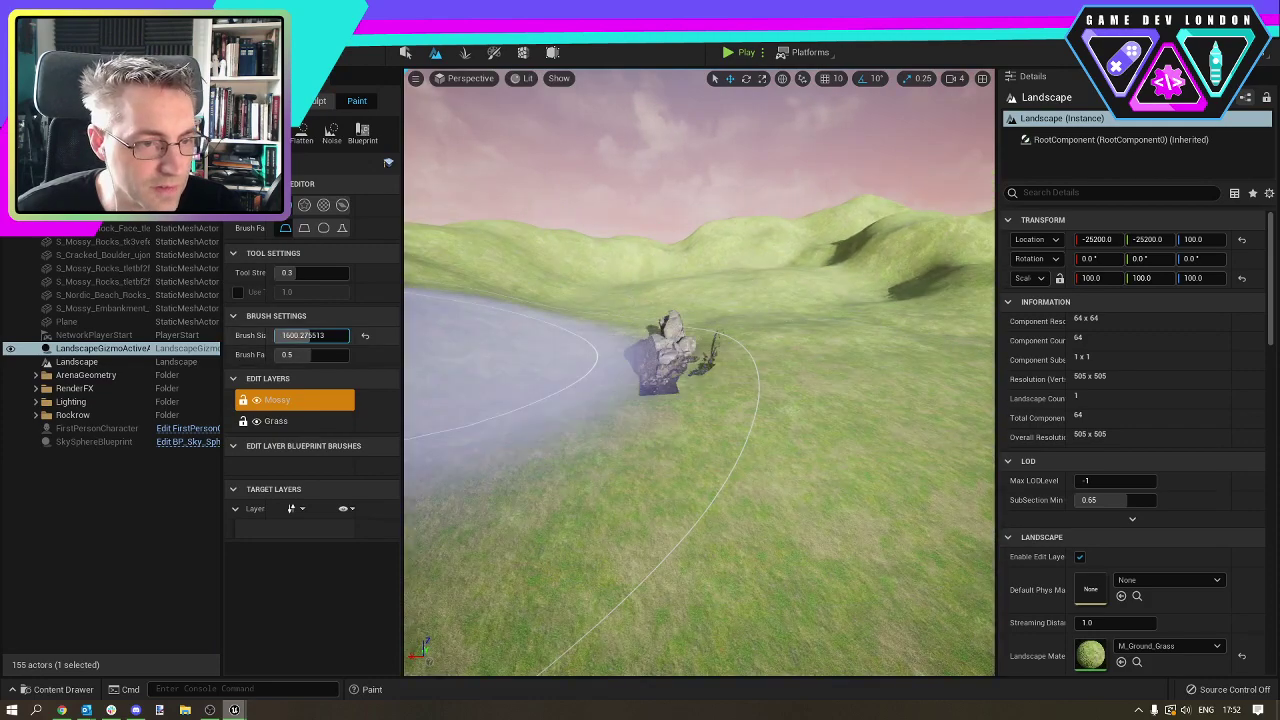
pyautogui.moveTo(312, 336); pyautogui.dragTo(285, 336)
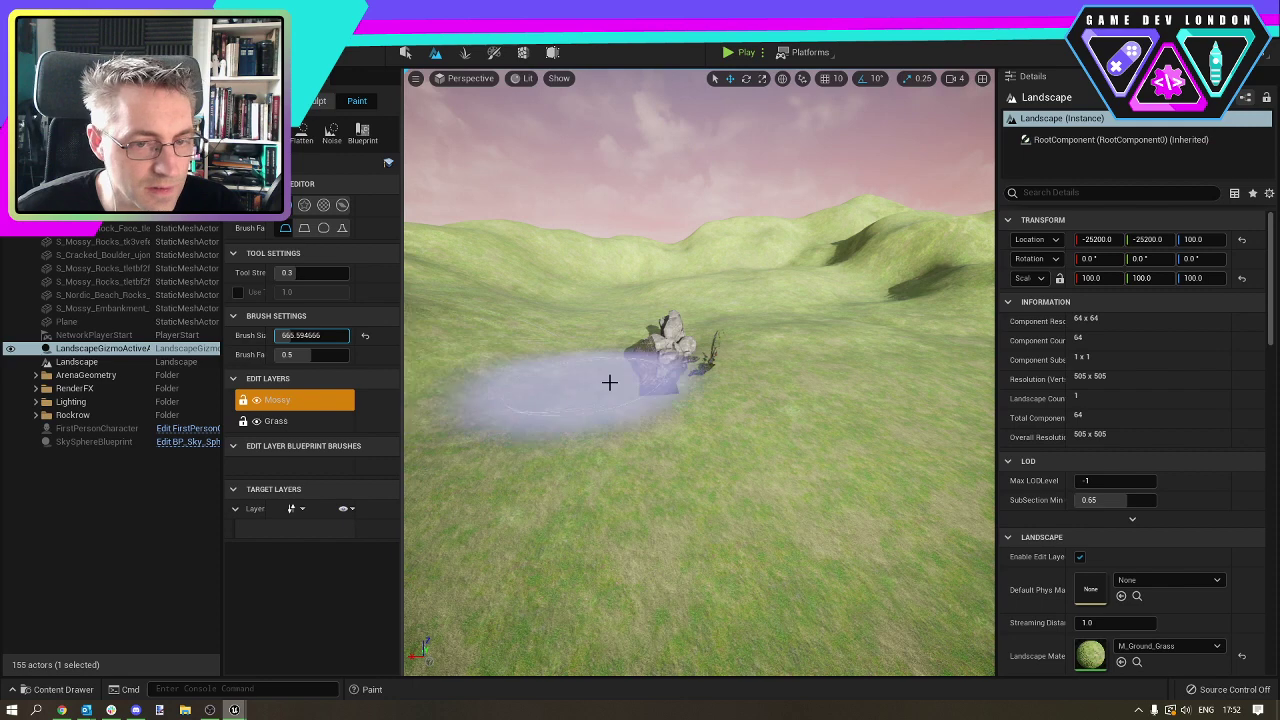
pyautogui.click(740, 384)
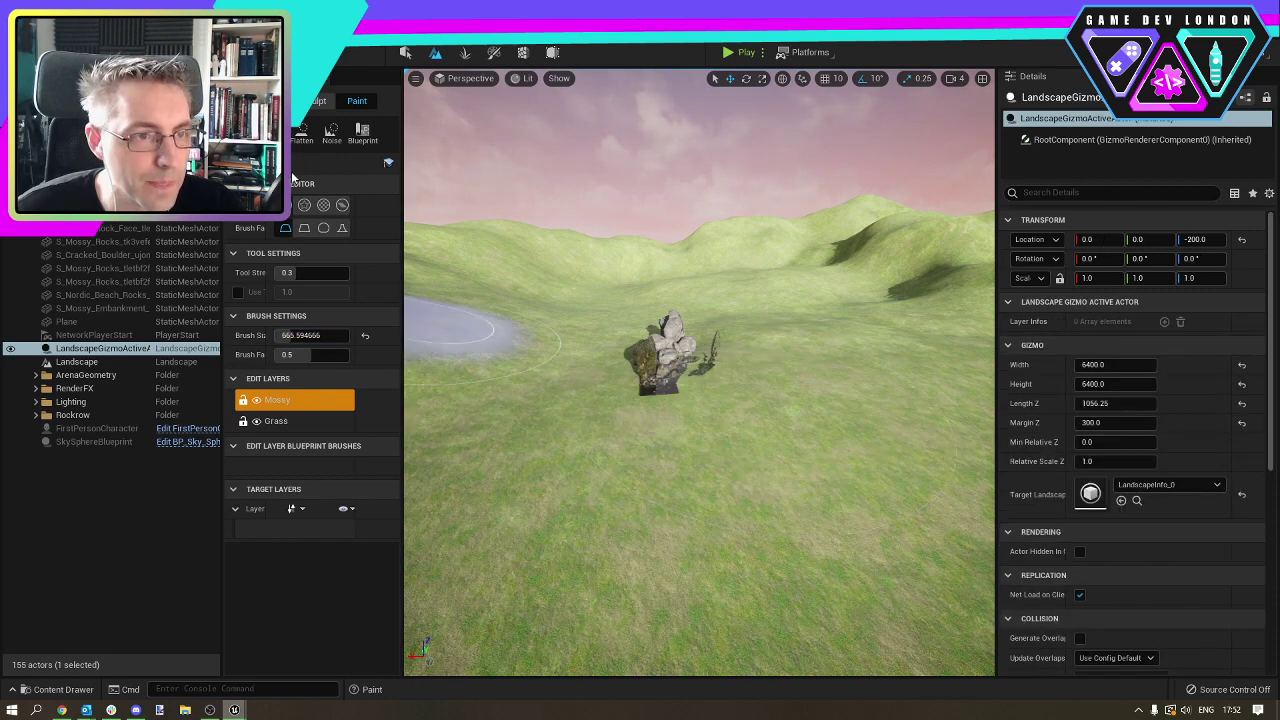
pyautogui.click(272, 130)
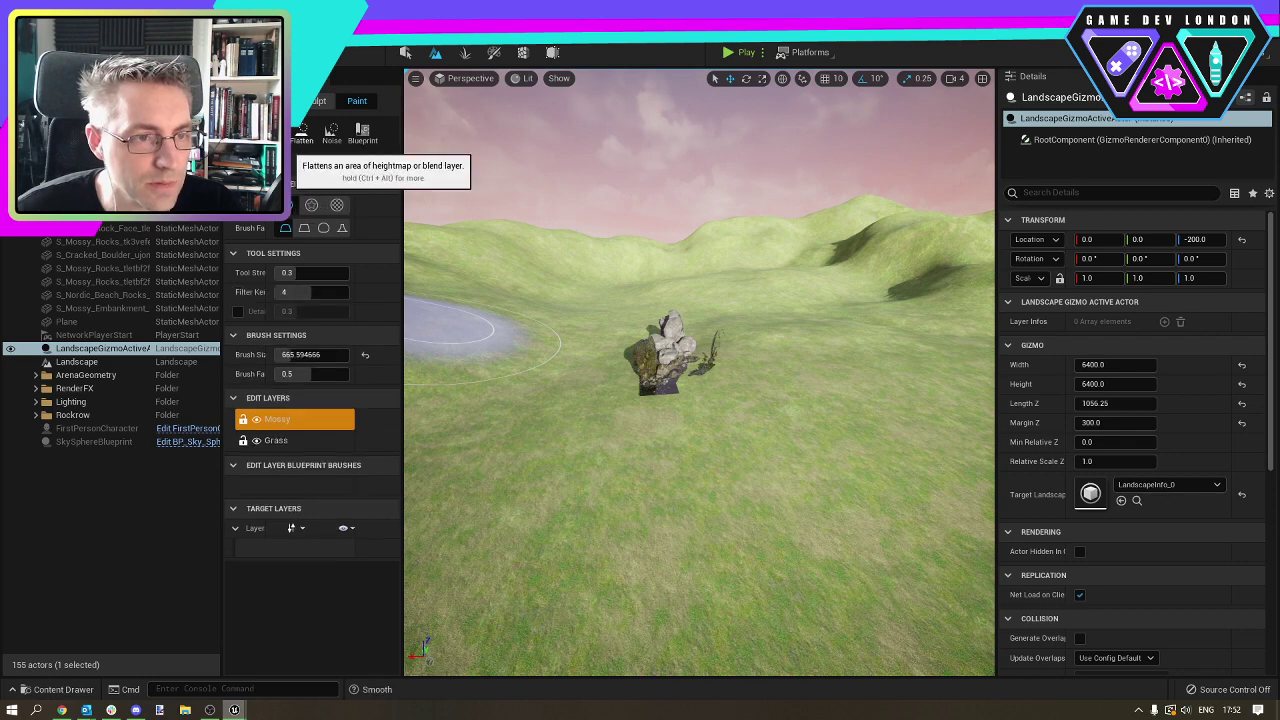
pyautogui.click(316, 101)
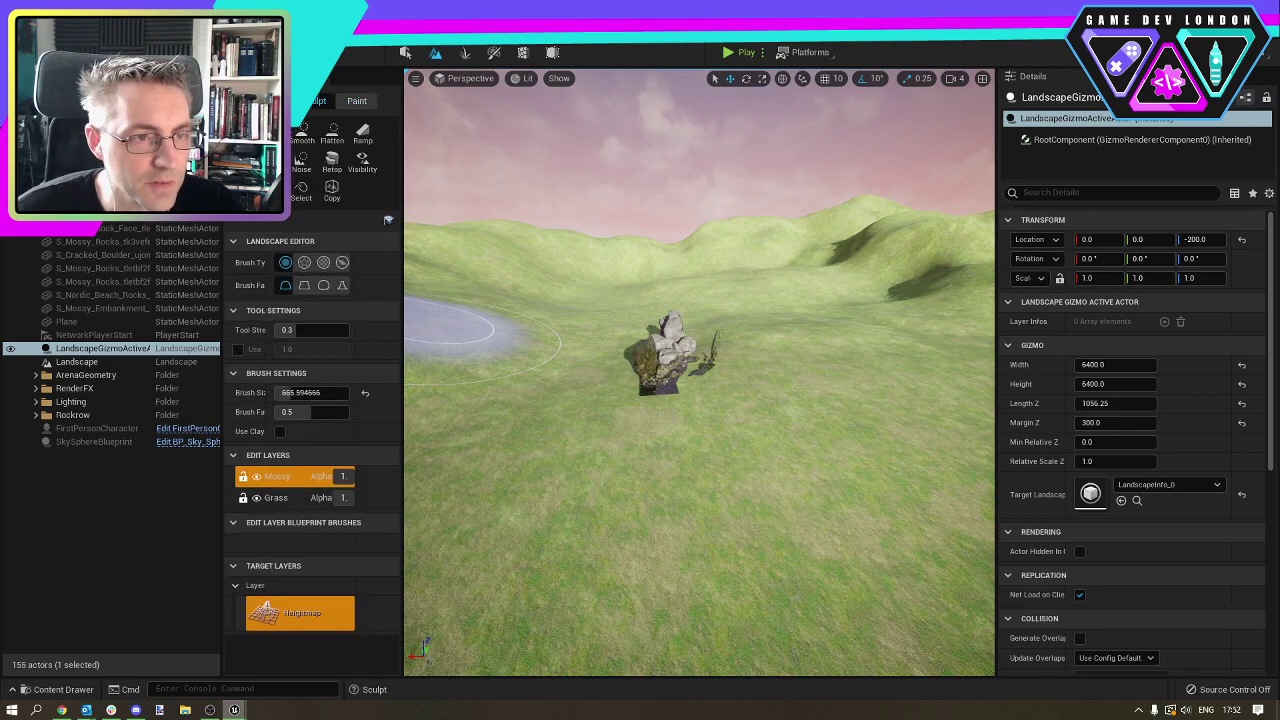
# Try sculpting the grassy ground beside the rocks with the large brush and undo the strokes.
pyautogui.moveTo(877, 422); pyautogui.dragTo(872, 427)
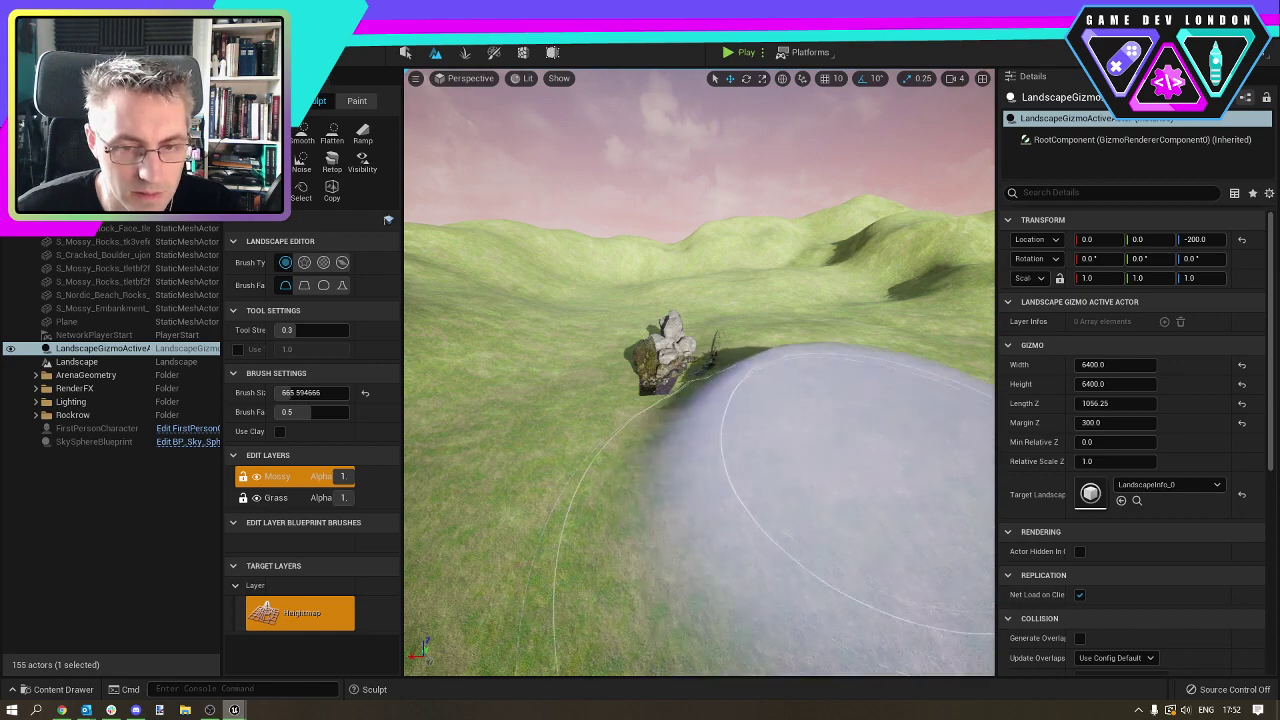
pyautogui.moveTo(876, 420); pyautogui.dragTo(878, 418, button='right')
pyautogui.moveTo(800, 510); pyautogui.dragTo(840, 464, button='right')
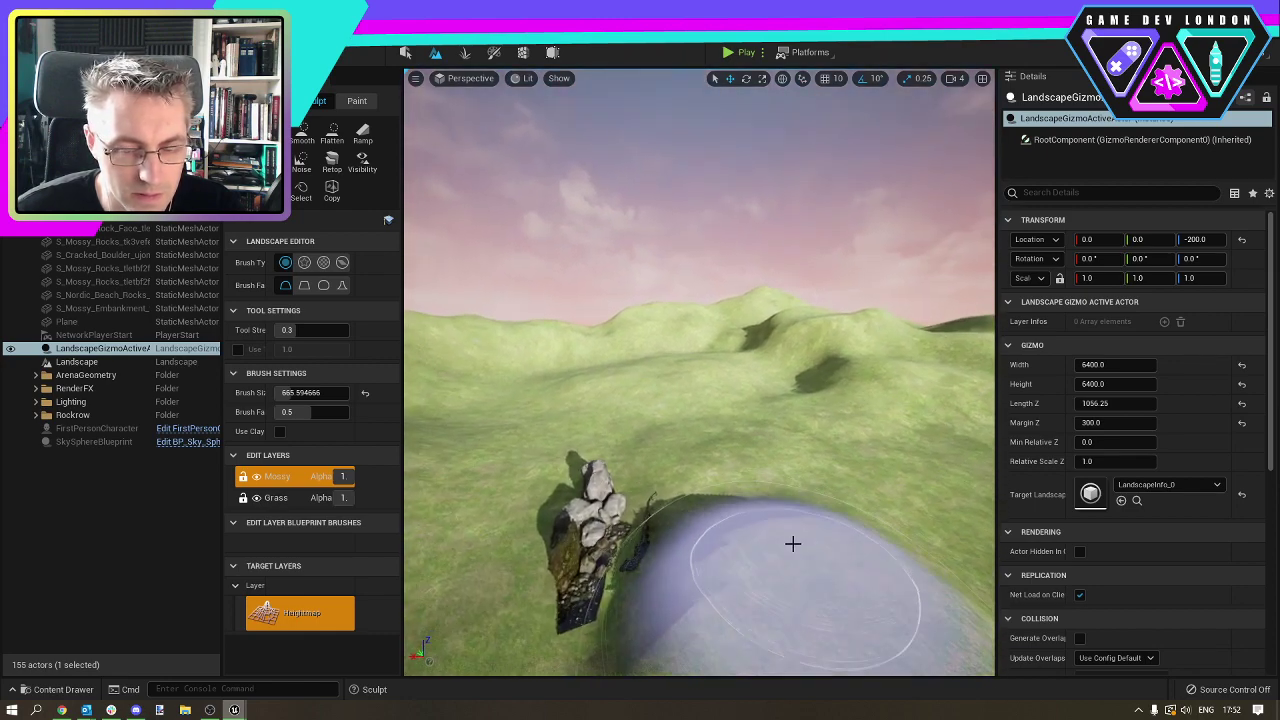
pyautogui.moveTo(794, 543)
pyautogui.mouseDown(button='right')
pyautogui.moveTo(830, 540)
pyautogui.moveTo(751, 509)
pyautogui.mouseUp(button='right')
pyautogui.hotkey('ctrl', 'z')
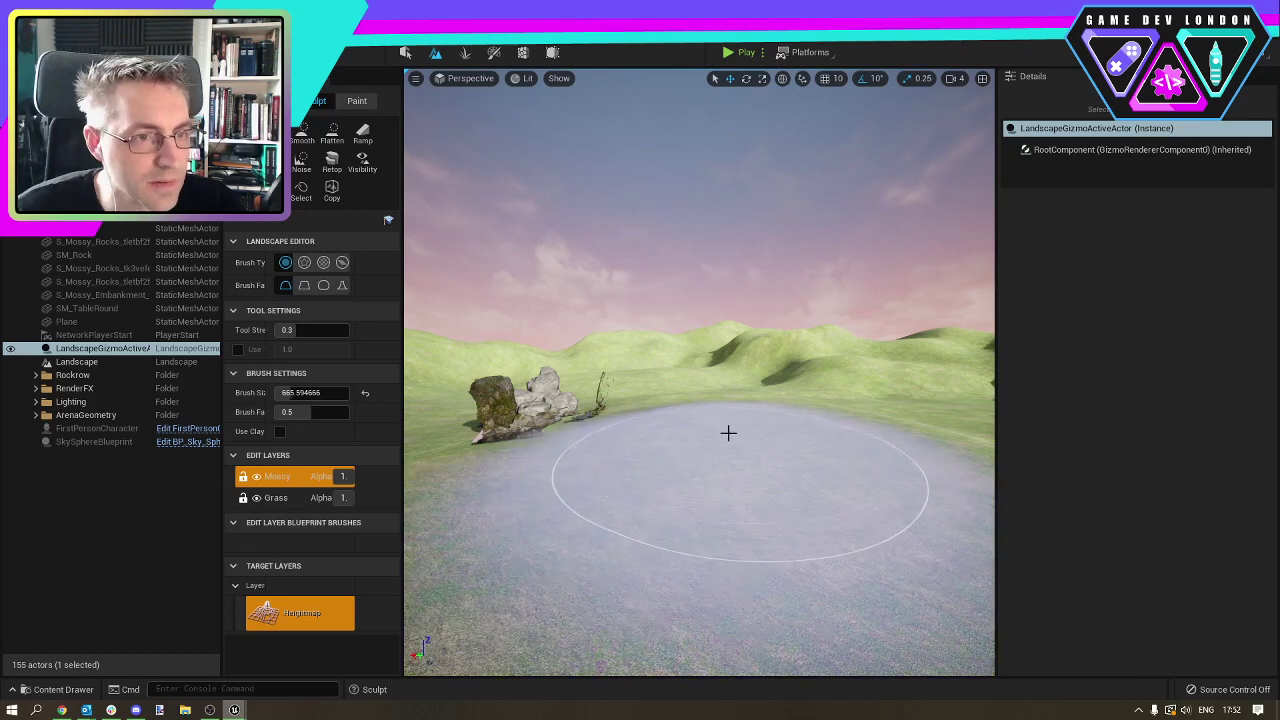
pyautogui.moveTo(726, 430)
pyautogui.mouseDown()
pyautogui.moveTo(790, 465)
pyautogui.moveTo(774, 462)
pyautogui.mouseUp()
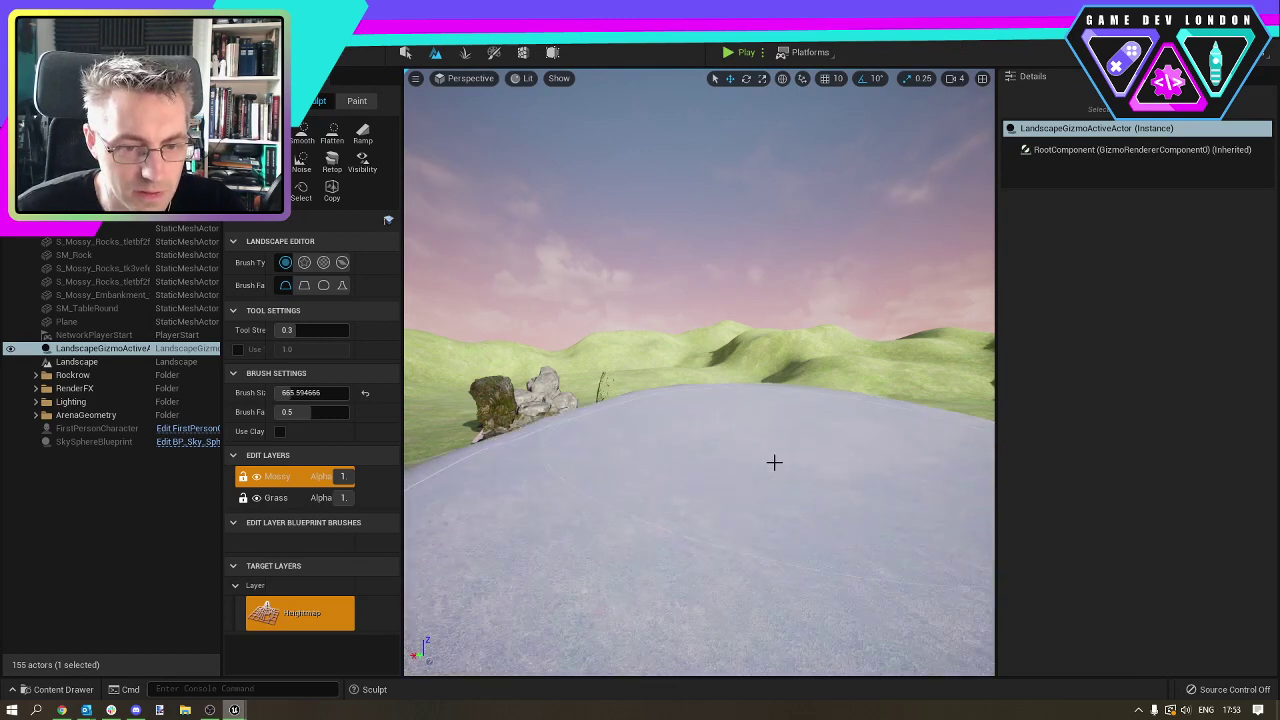
pyautogui.hotkey('ctrl', 'z')
pyautogui.hotkey('ctrl', 'z')
pyautogui.hotkey('ctrl', 'z')
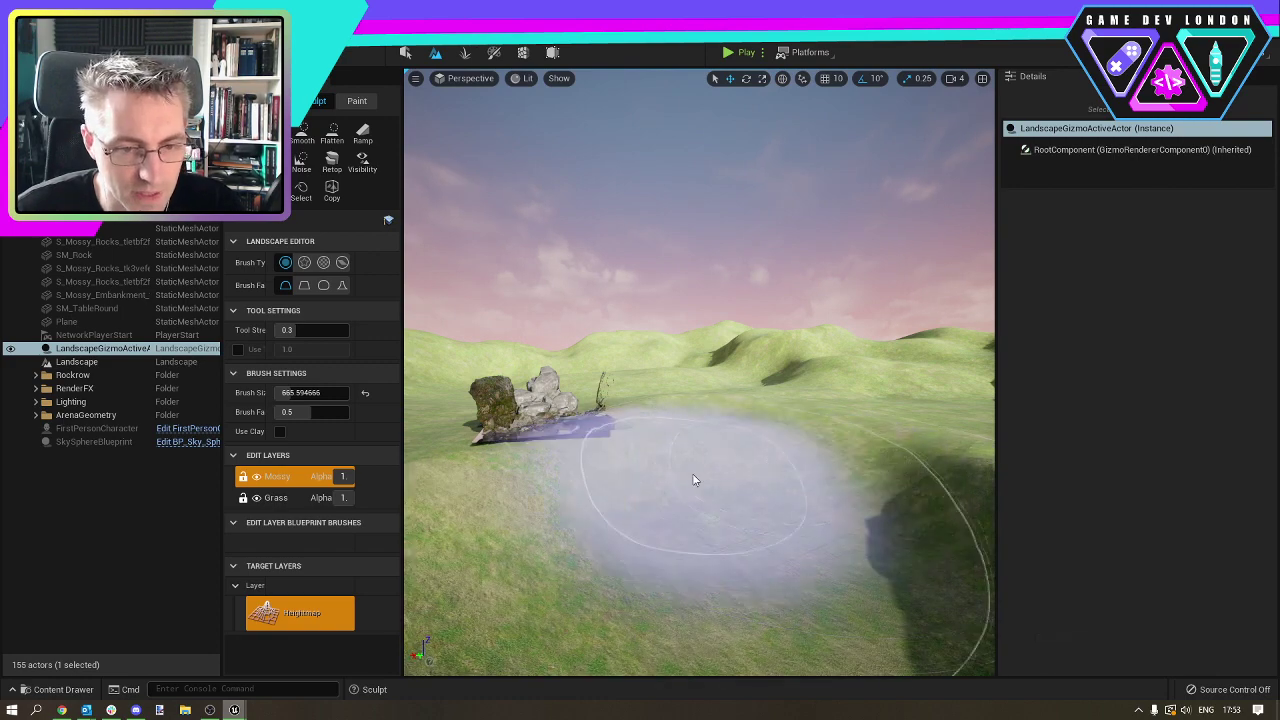
pyautogui.hotkey('ctrl', 'z')
# Reduce the sculpt brush size to about 186 and lower the ground beside the rocks and embankment to uncover the swamp water plane.
pyautogui.moveTo(691, 473)
pyautogui.mouseDown(button='right')
pyautogui.moveTo(654, 450)
pyautogui.moveTo(634, 470)
pyautogui.mouseUp(button='right')
pyautogui.press('w')
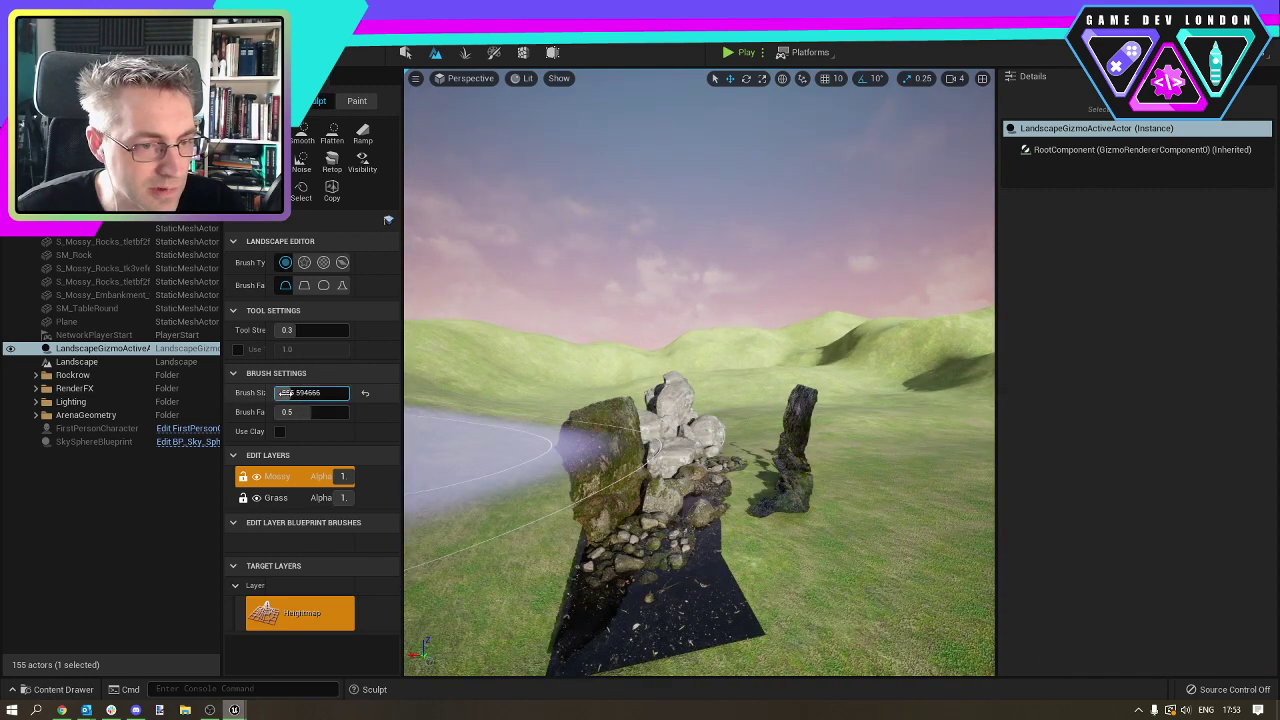
pyautogui.moveTo(285, 393); pyautogui.dragTo(262, 393)
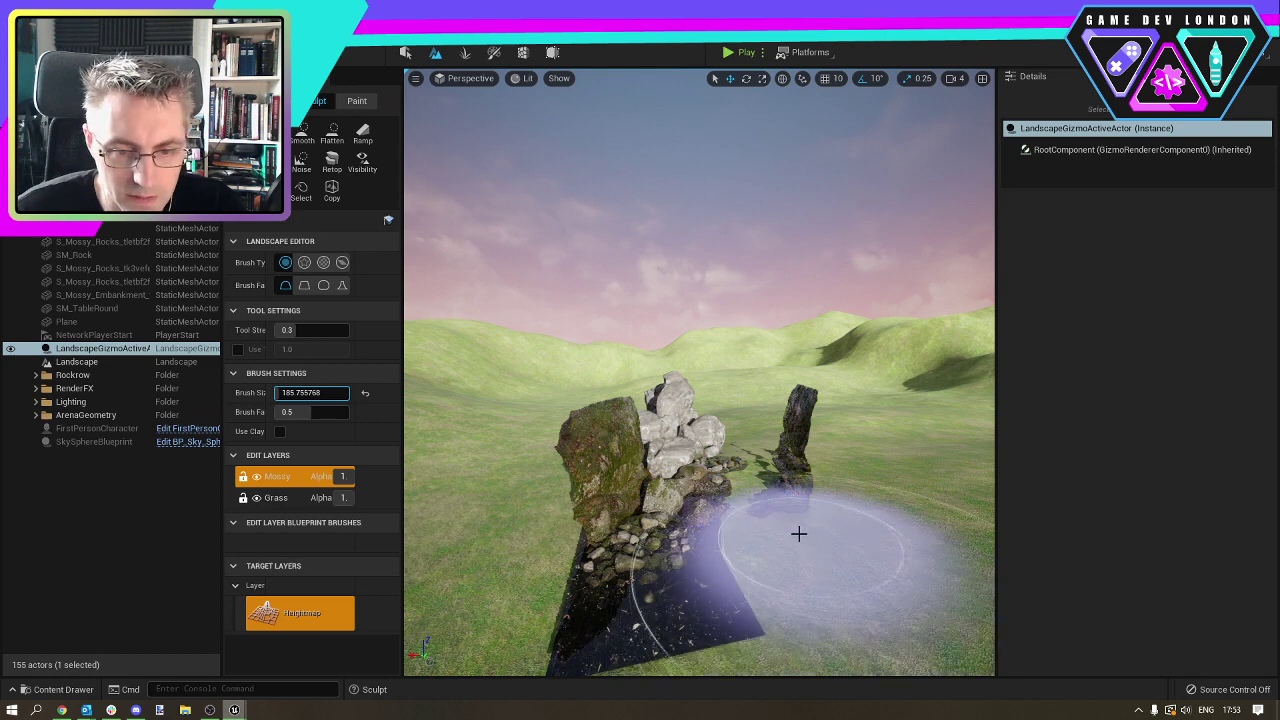
pyautogui.click(747, 476)
pyautogui.moveTo(745, 477)
pyautogui.mouseDown()
pyautogui.moveTo(737, 614)
pyautogui.moveTo(560, 606)
pyautogui.moveTo(651, 523)
pyautogui.moveTo(667, 572)
pyautogui.moveTo(660, 665)
pyautogui.moveTo(749, 491)
pyautogui.moveTo(736, 444)
pyautogui.moveTo(737, 478)
pyautogui.moveTo(743, 422)
pyautogui.mouseUp()
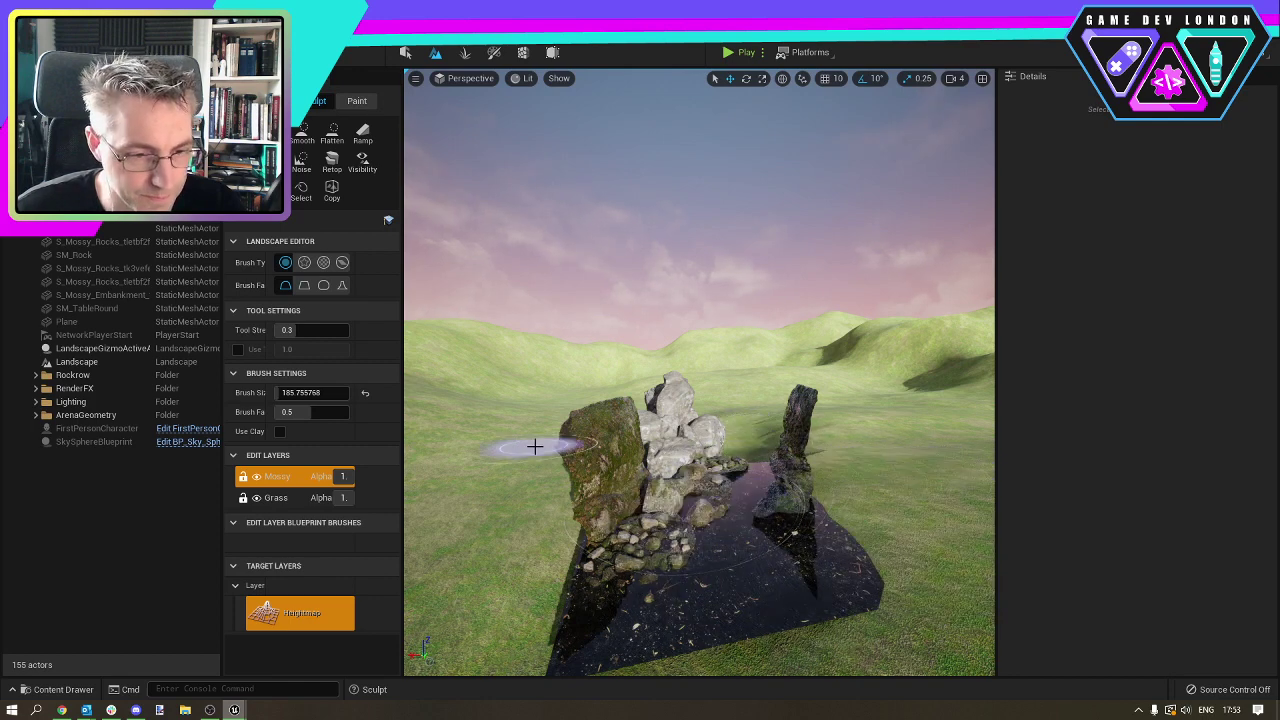
# Inspect the swamp water around the rocks, return to selection mode, and select the water plane.
pyautogui.moveTo(689, 517)
pyautogui.mouseDown(button='right')
pyautogui.moveTo(738, 548)
pyautogui.moveTo(700, 600)
pyautogui.moveTo(705, 645)
pyautogui.moveTo(712, 555)
pyautogui.moveTo(680, 550)
pyautogui.moveTo(846, 543)
pyautogui.mouseUp(button='right')
pyautogui.press('w')
pyautogui.press('s')
pyautogui.press('w')
pyautogui.press('s')
pyautogui.press('w')
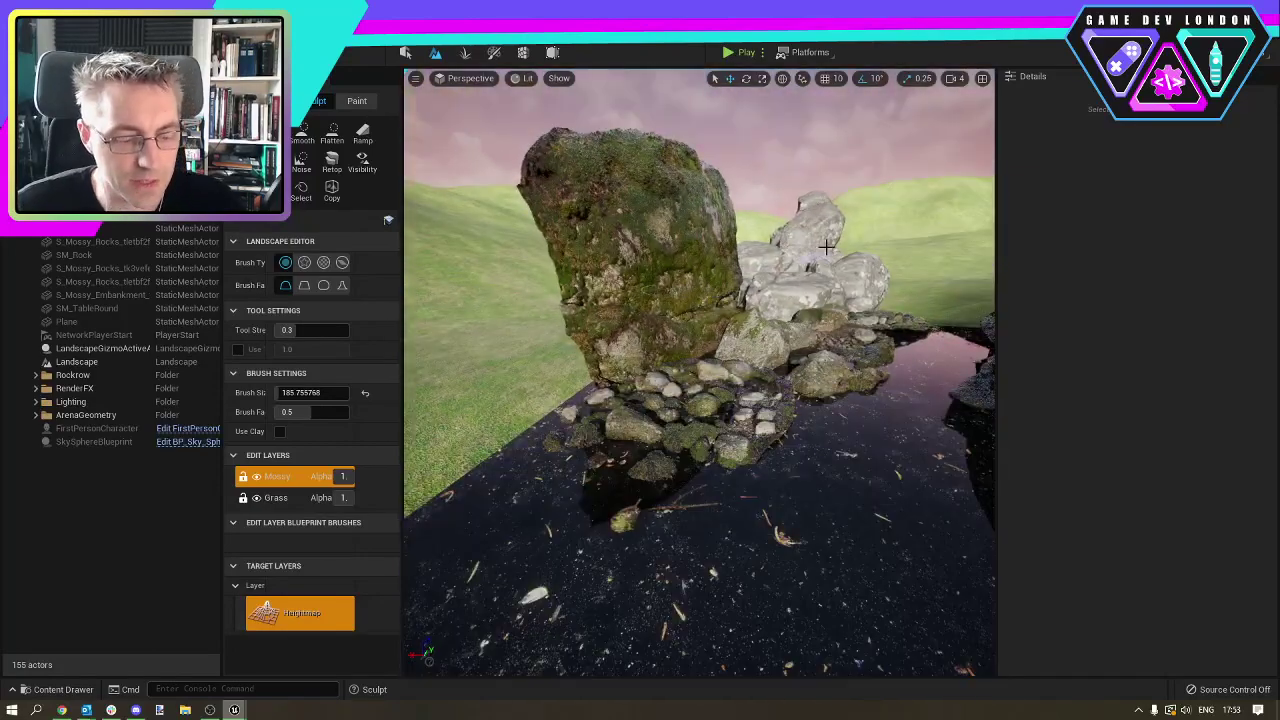
pyautogui.click(406, 52)
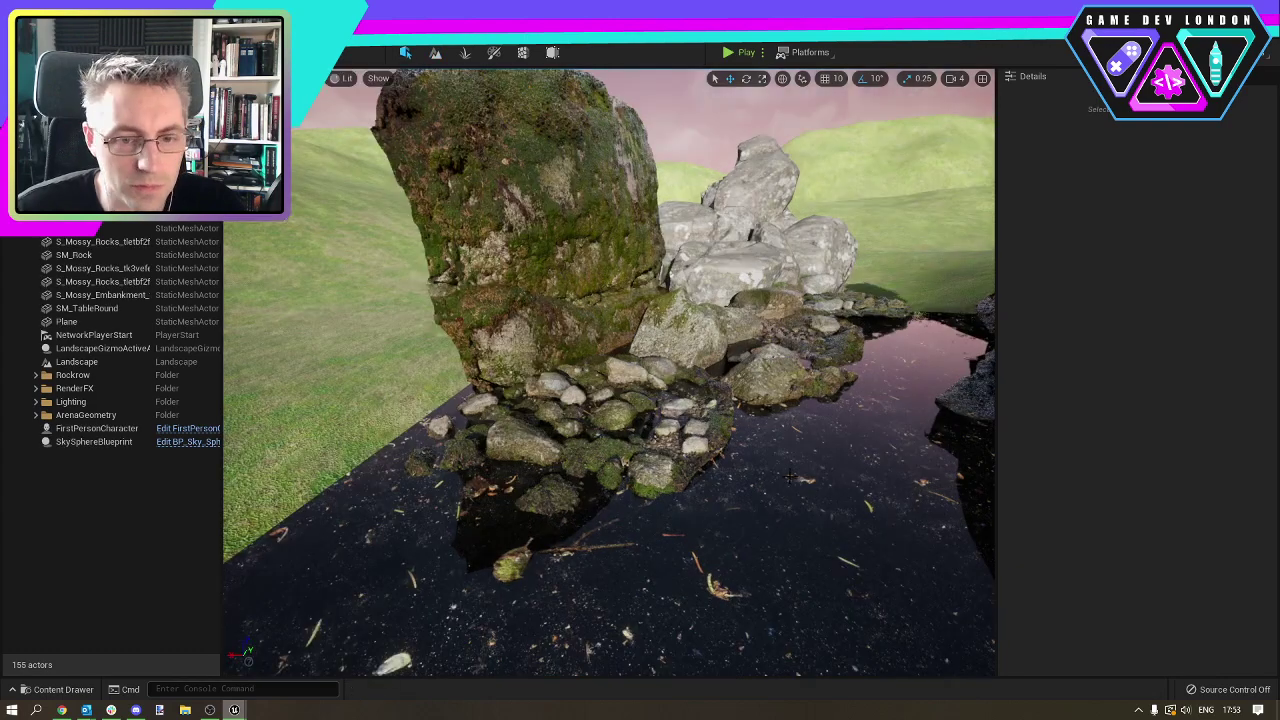
pyautogui.click(622, 510)
pyautogui.moveTo(622, 510); pyautogui.dragTo(720, 490, button='right')
pyautogui.moveTo(900, 458); pyautogui.dragTo(936, 484, button='right')
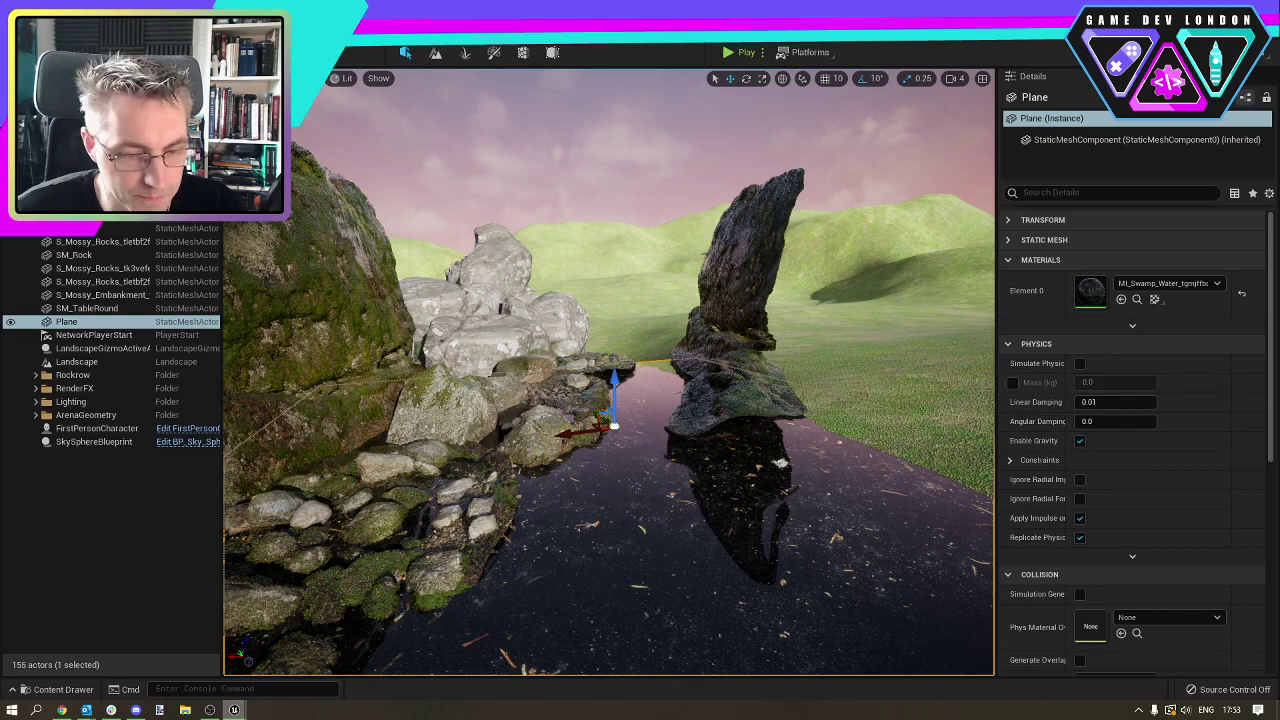
# Try scaling the swamp water plane up uniformly to enlarge its surface texture.
pyautogui.press('r')
pyautogui.moveTo(615, 426); pyautogui.dragTo(694, 408)
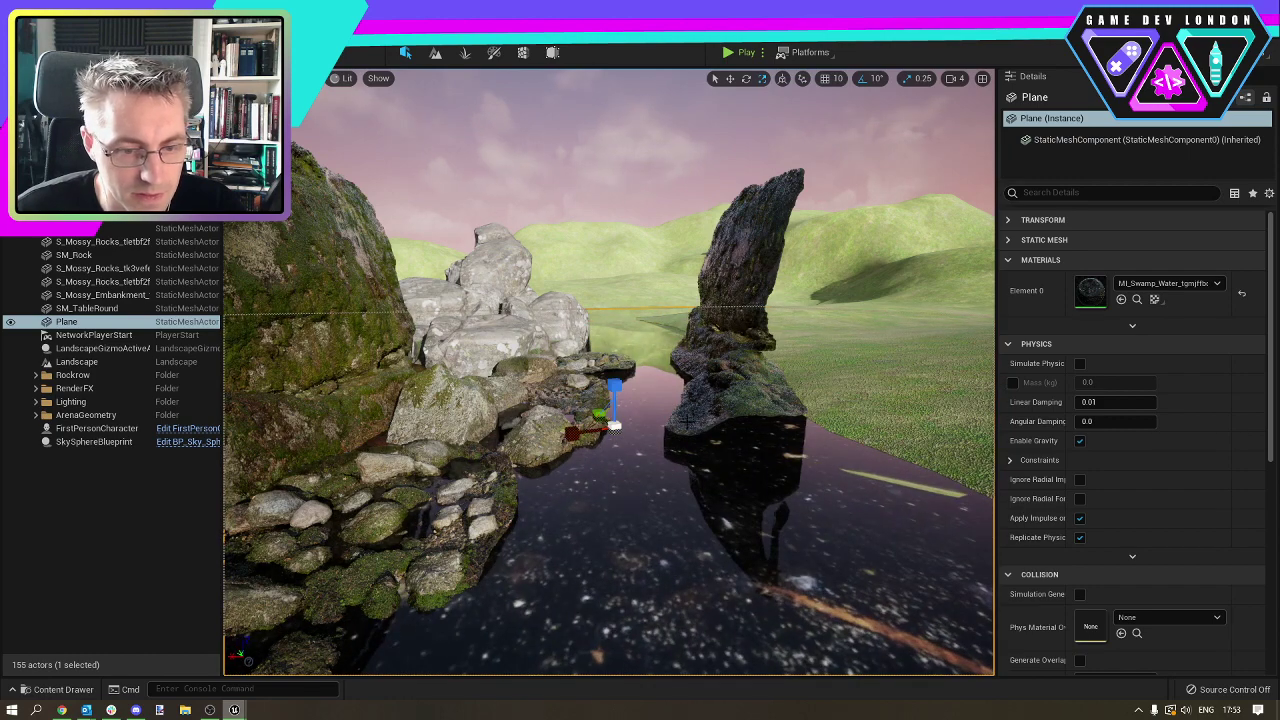
pyautogui.moveTo(688, 422); pyautogui.dragTo(704, 456, button='right')
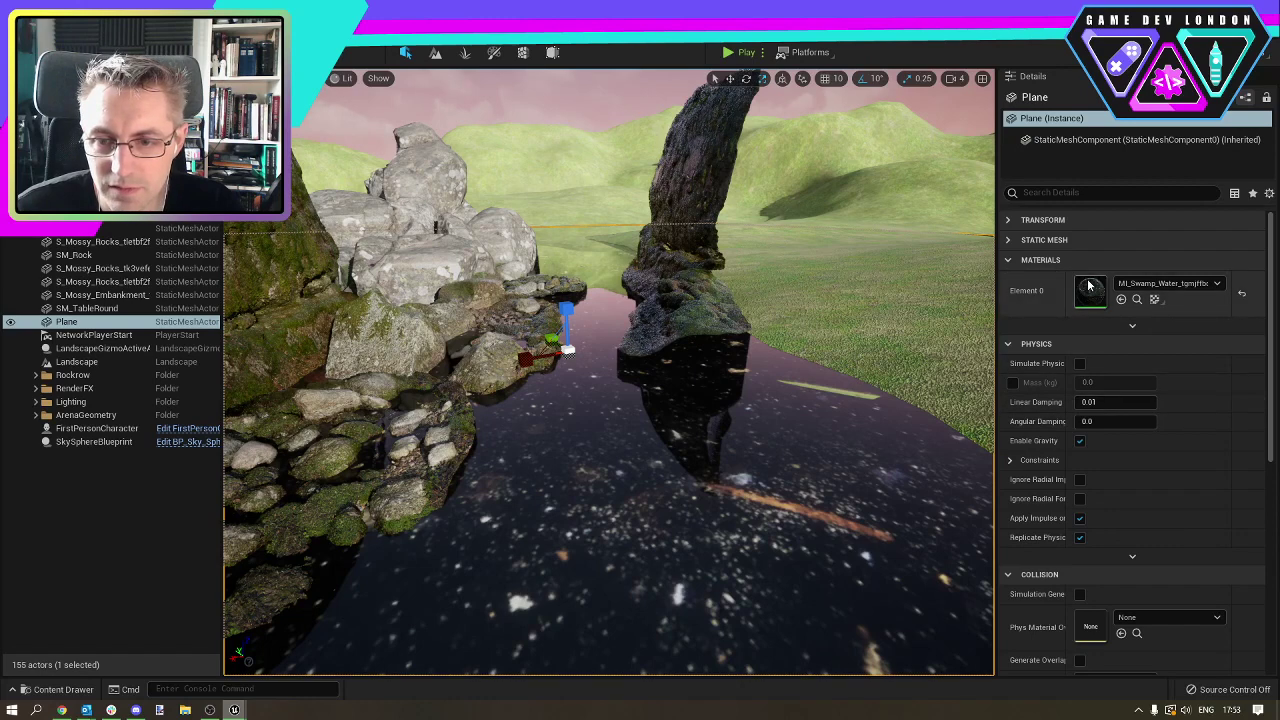
# Inspect the plane's material texture list, advanced material options and Virtual Texture settings for surface texture controls.
pyautogui.click(1156, 300)
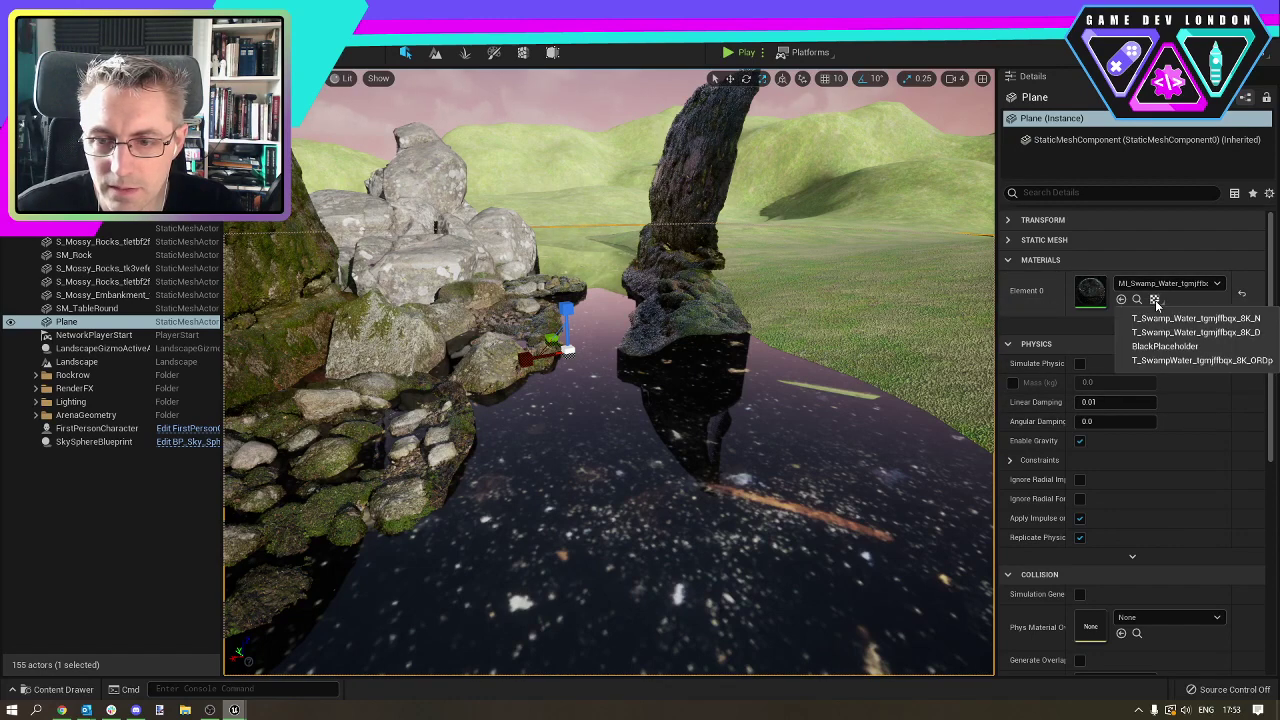
pyautogui.click(1193, 301)
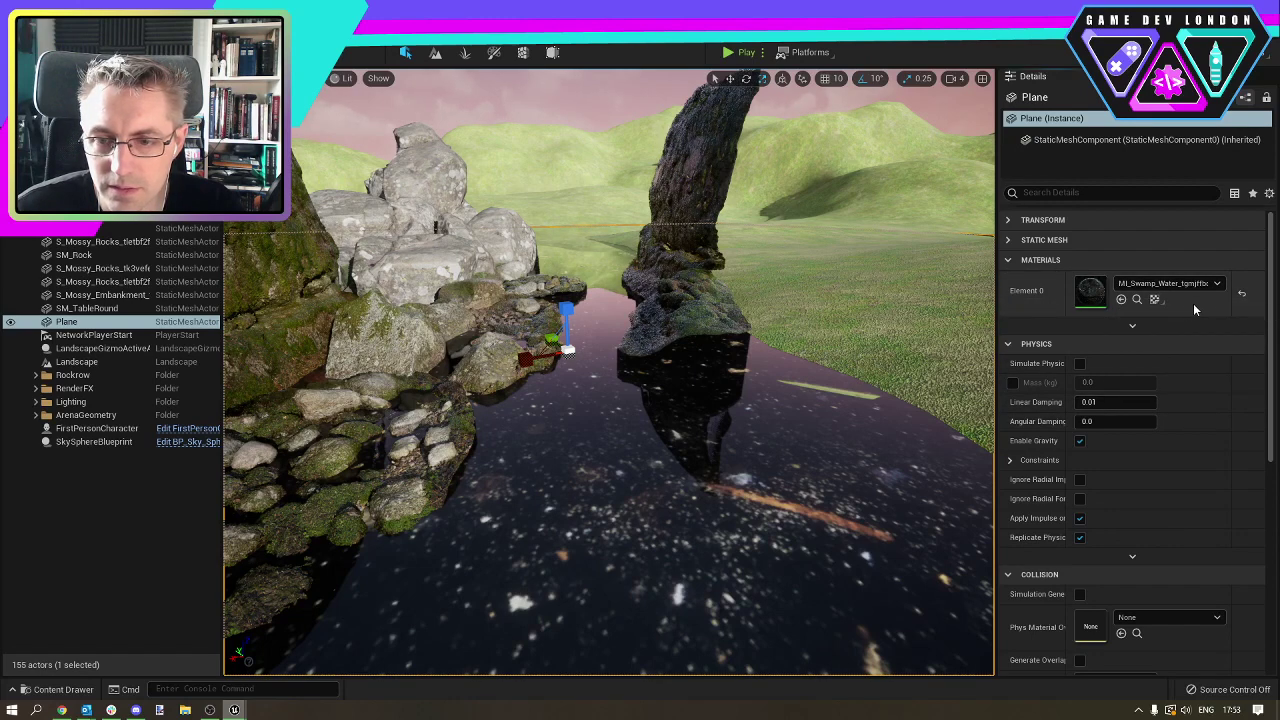
pyautogui.click(1133, 324)
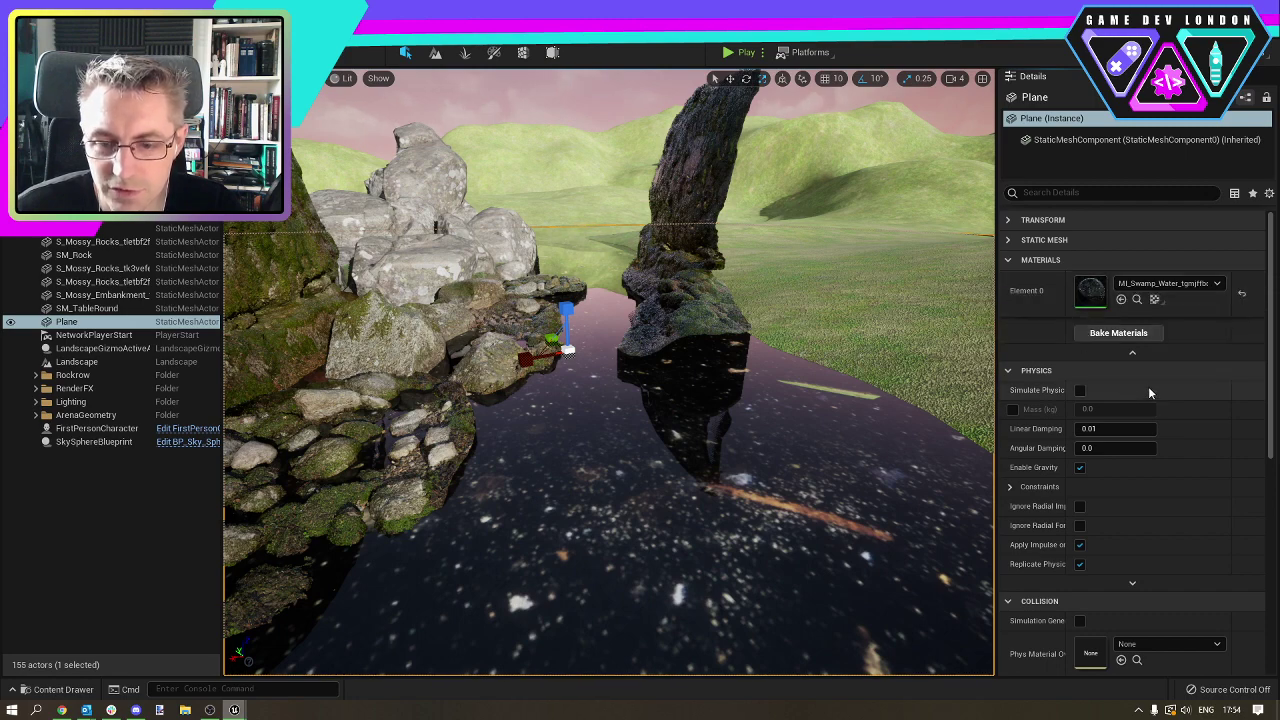
pyautogui.scroll(-6, 1060, 320)
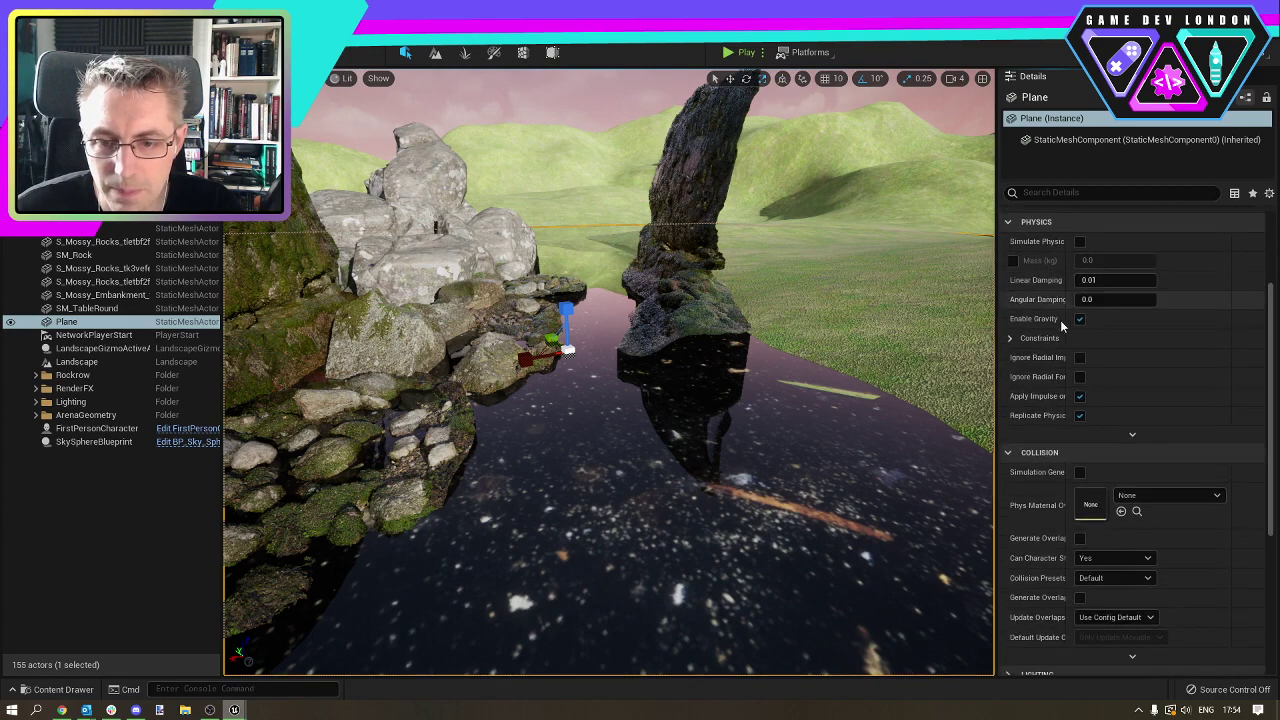
pyautogui.scroll(-1, 1067, 332)
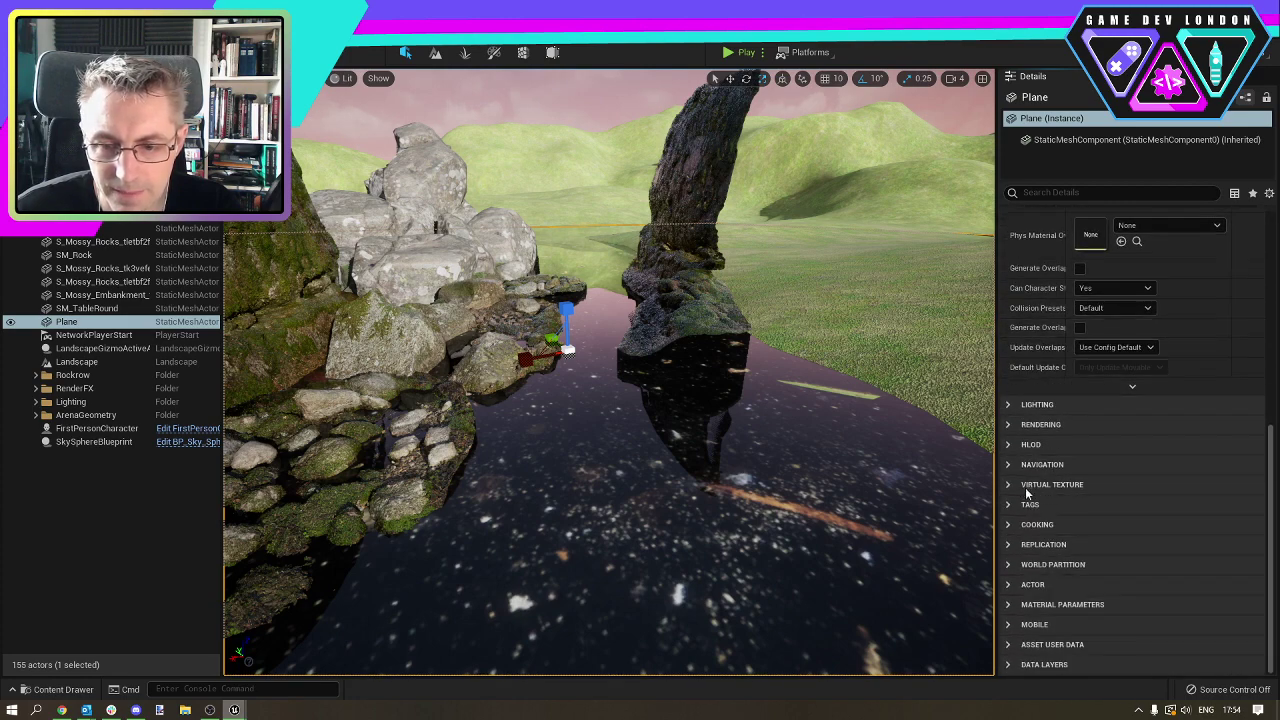
pyautogui.click(1008, 485)
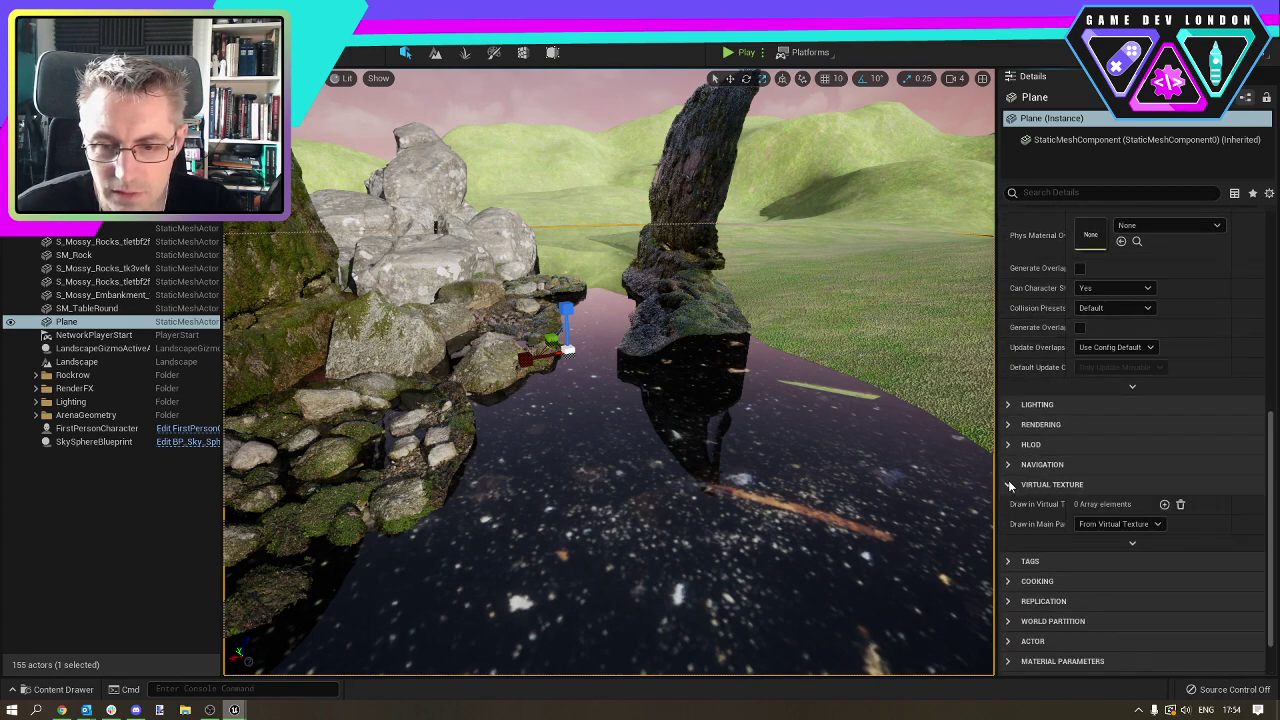
pyautogui.click(1008, 485)
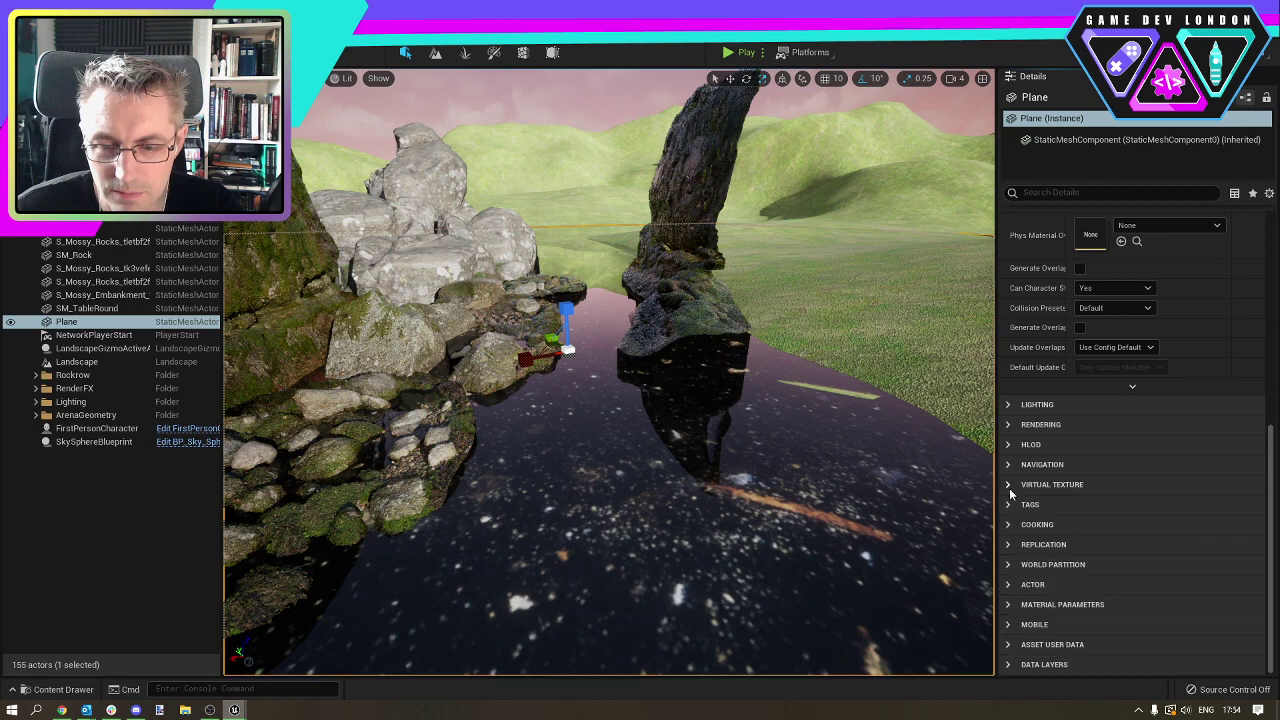
# Try enabling the option under the plane's Material Parameters.
pyautogui.click(1045, 604)
pyautogui.scroll(-1, 1117, 536)
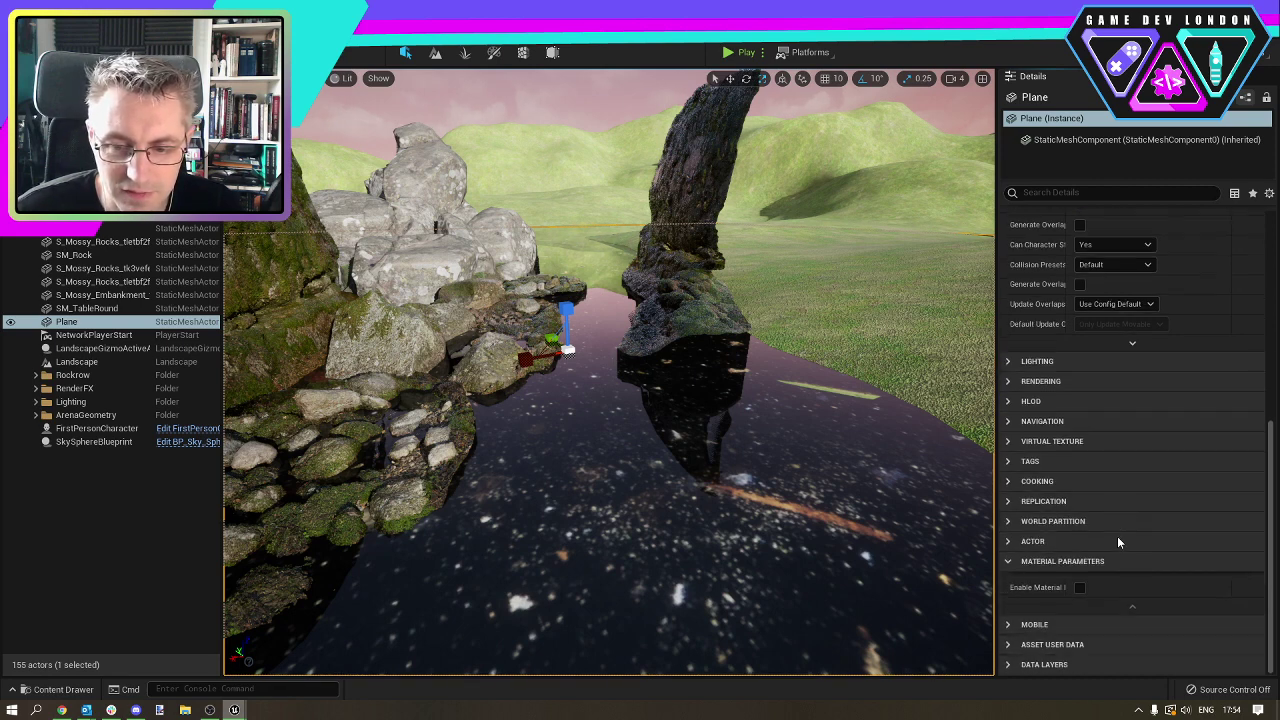
pyautogui.click(1080, 588)
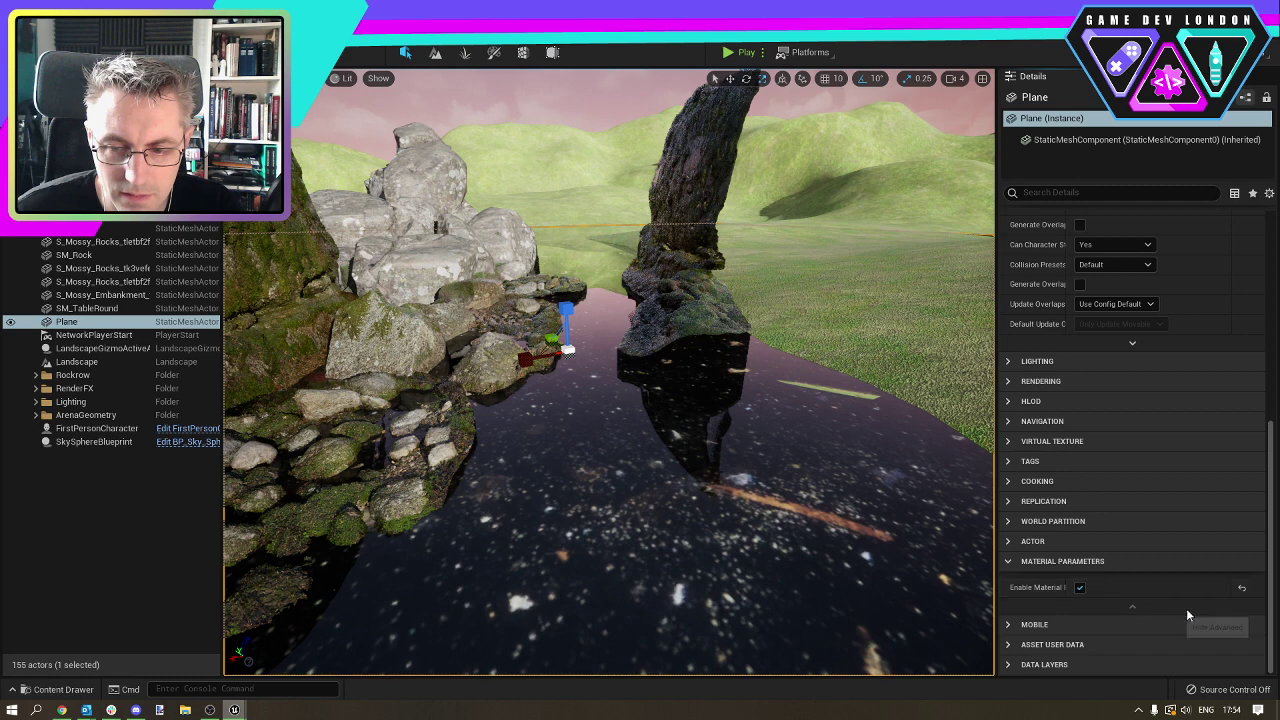
pyautogui.click(1080, 588)
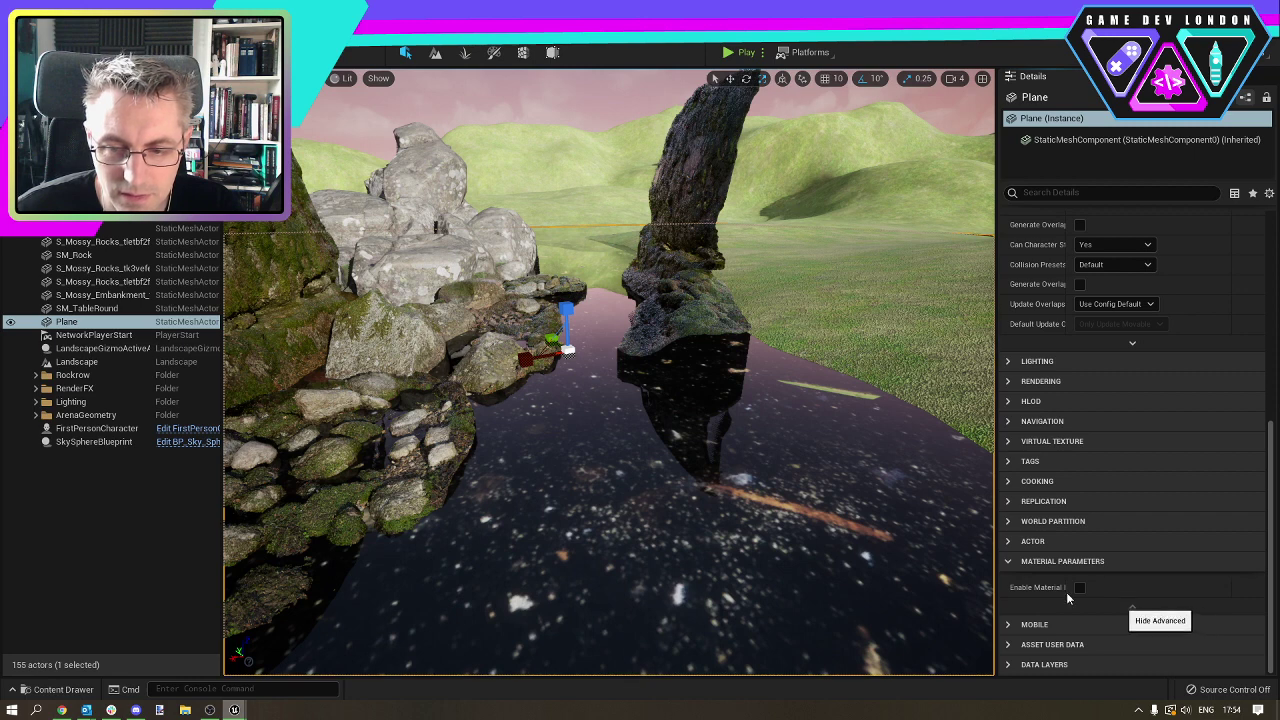
pyautogui.click(1007, 562)
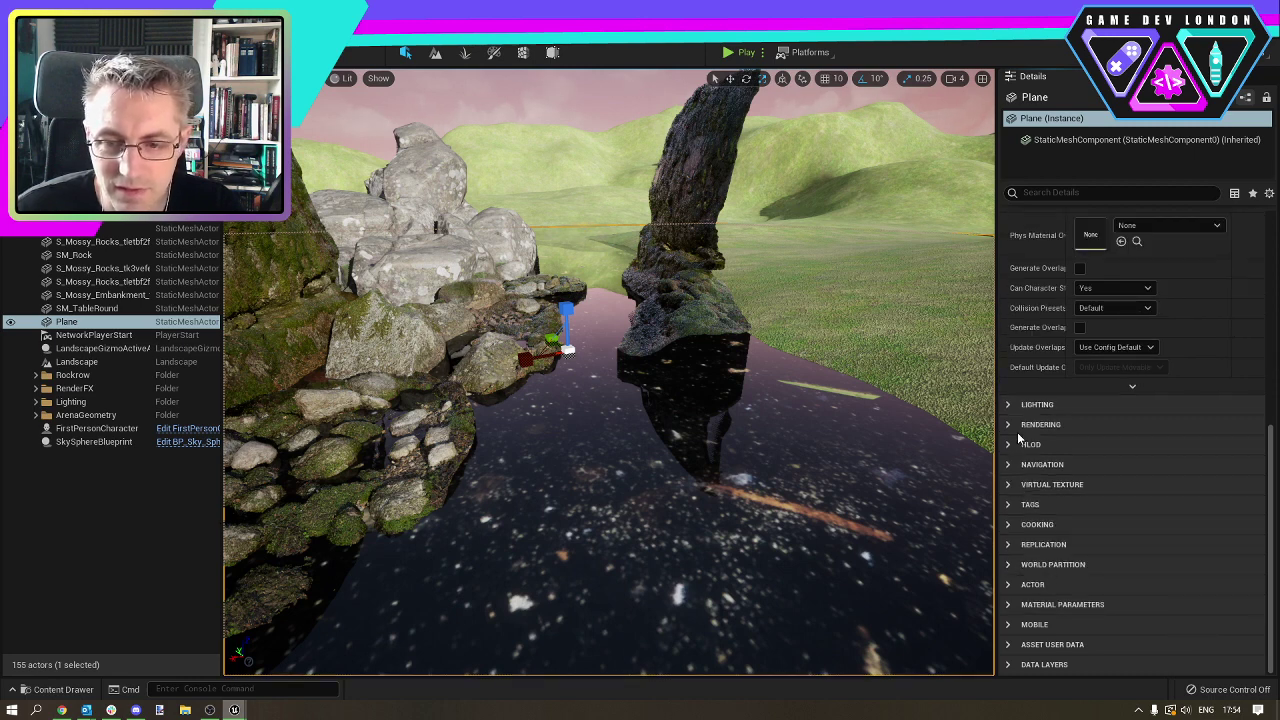
# Open the MI_Swamp_Water_tgmjffbqx_8K material instance from the Megascans Swamp_Water_tgmjffbqx surface folder.
pyautogui.scroll(5, 1116, 332)
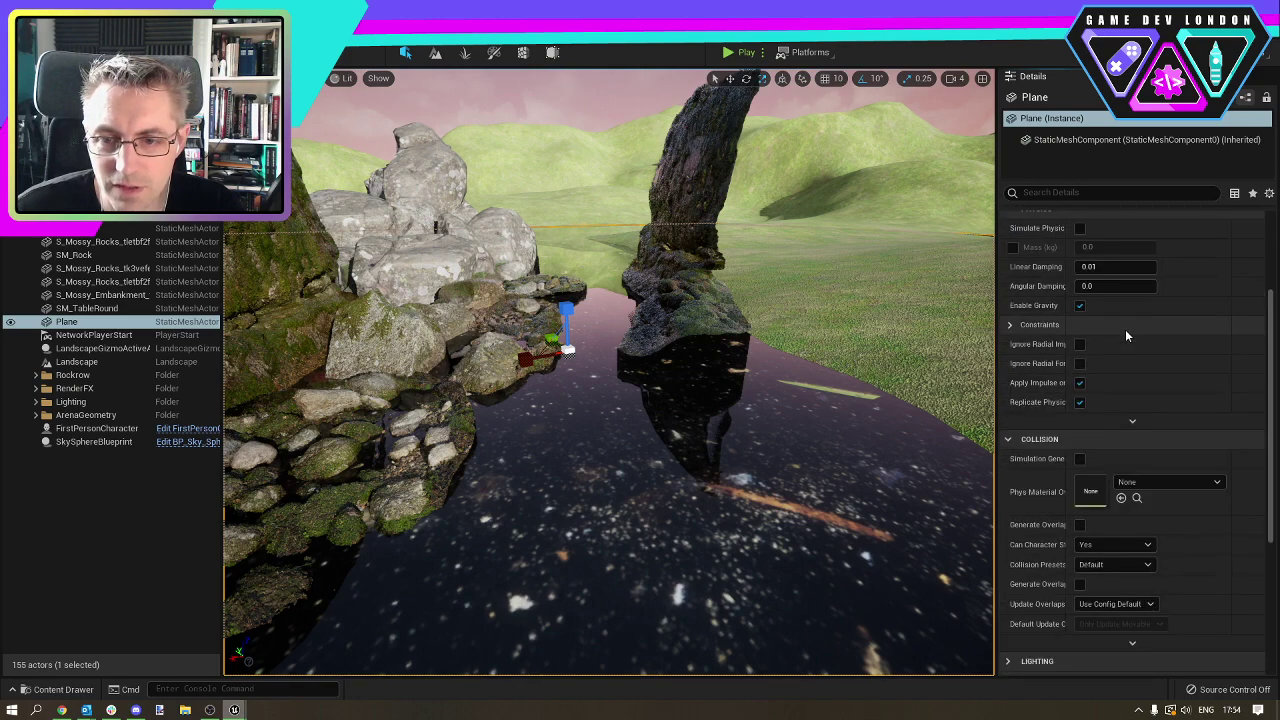
pyautogui.scroll(3, 1125, 336)
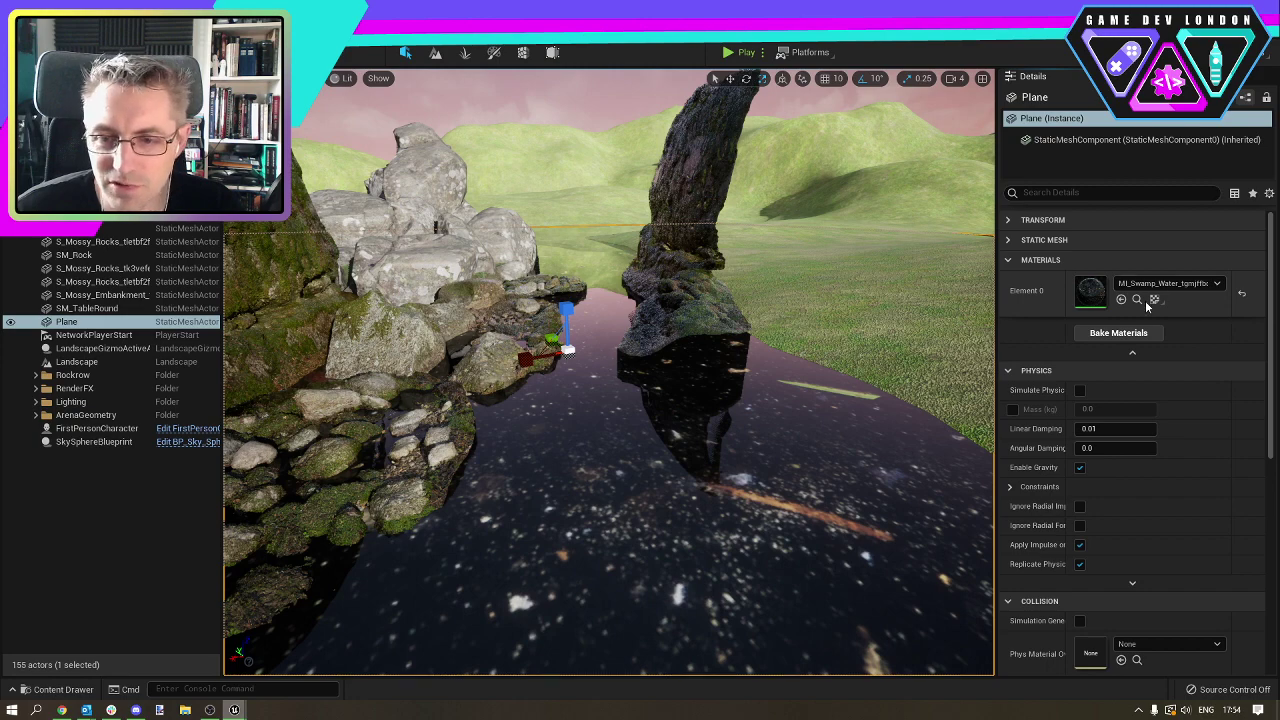
pyautogui.click(1137, 285)
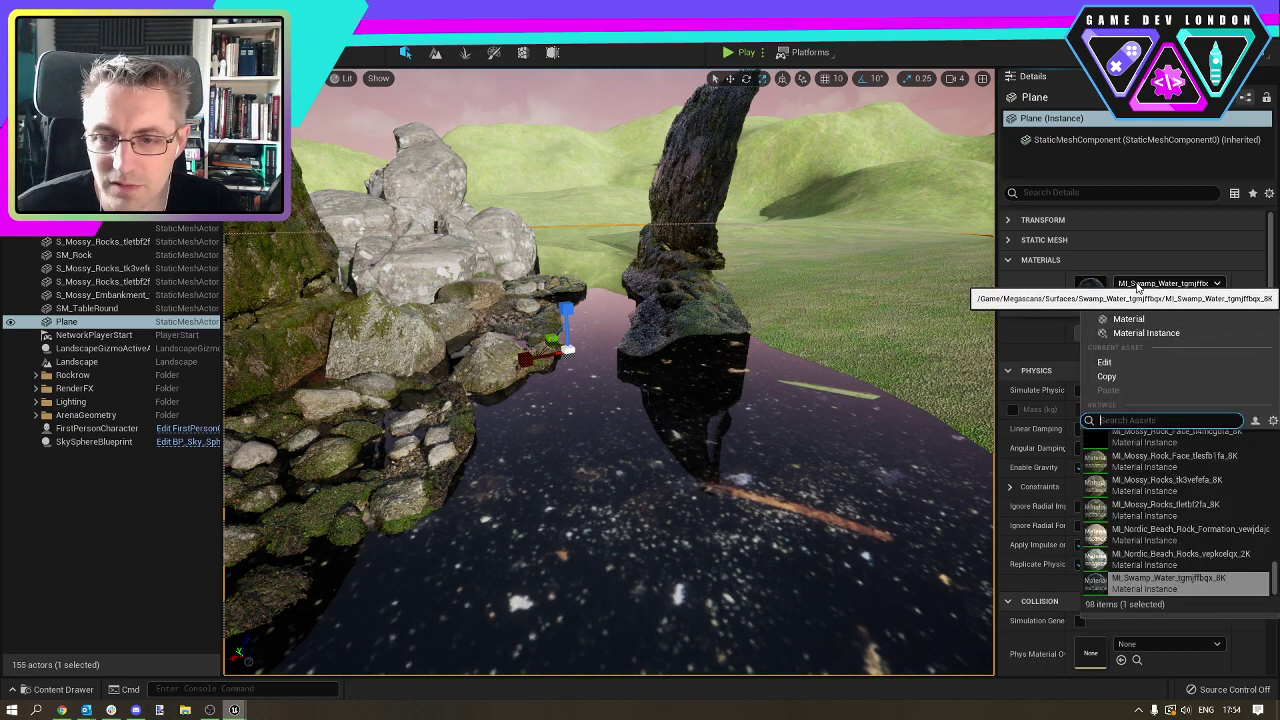
pyautogui.click(1207, 285)
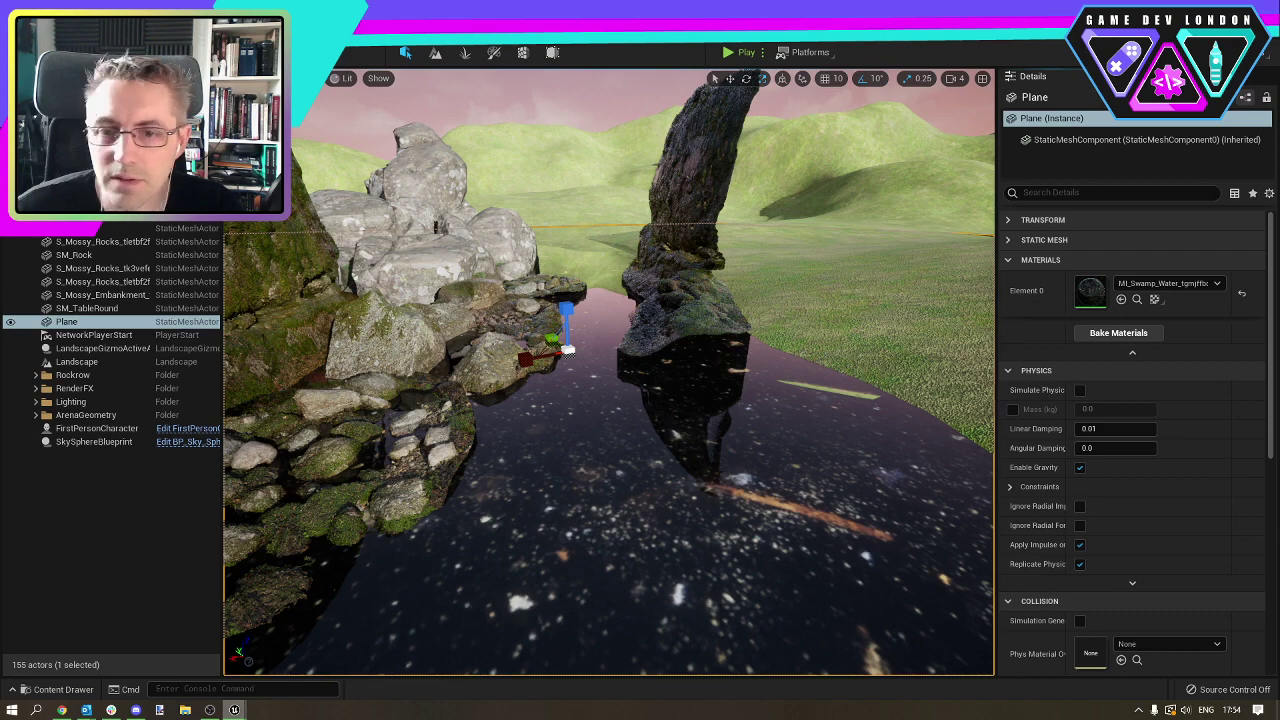
pyautogui.moveTo(1279, 238); pyautogui.dragTo(464, 179)
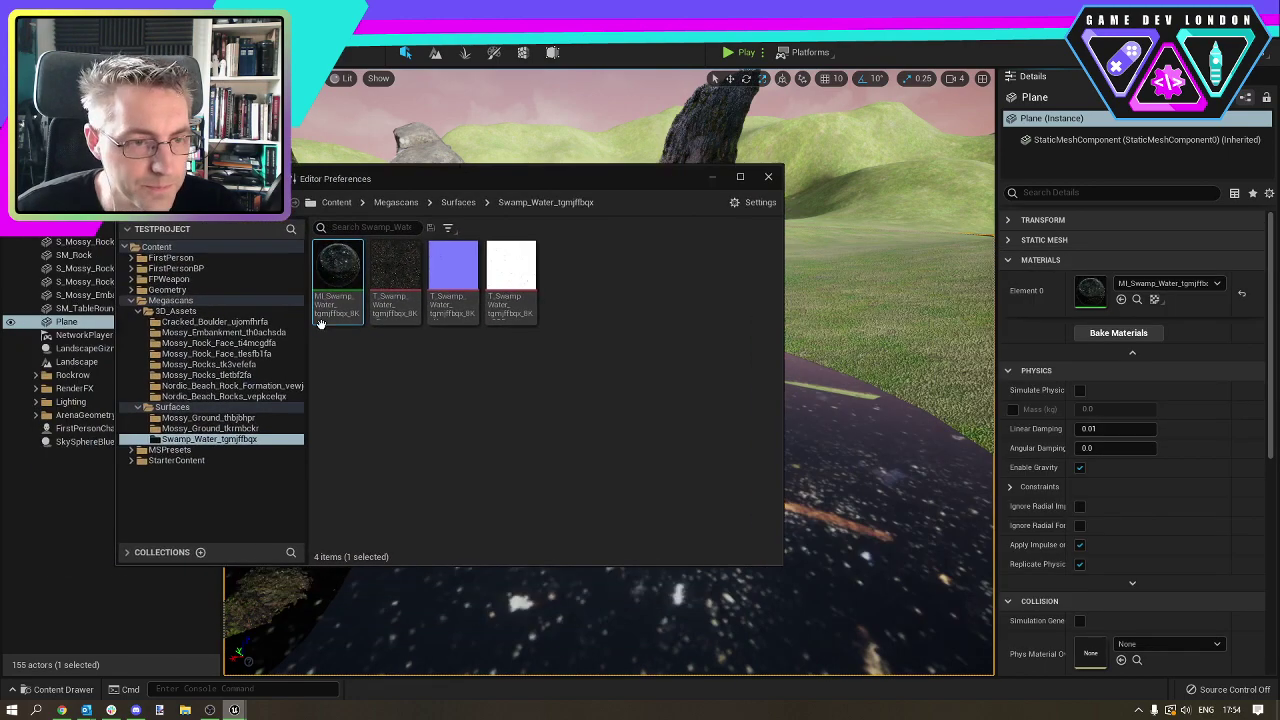
pyautogui.doubleClick(345, 265)
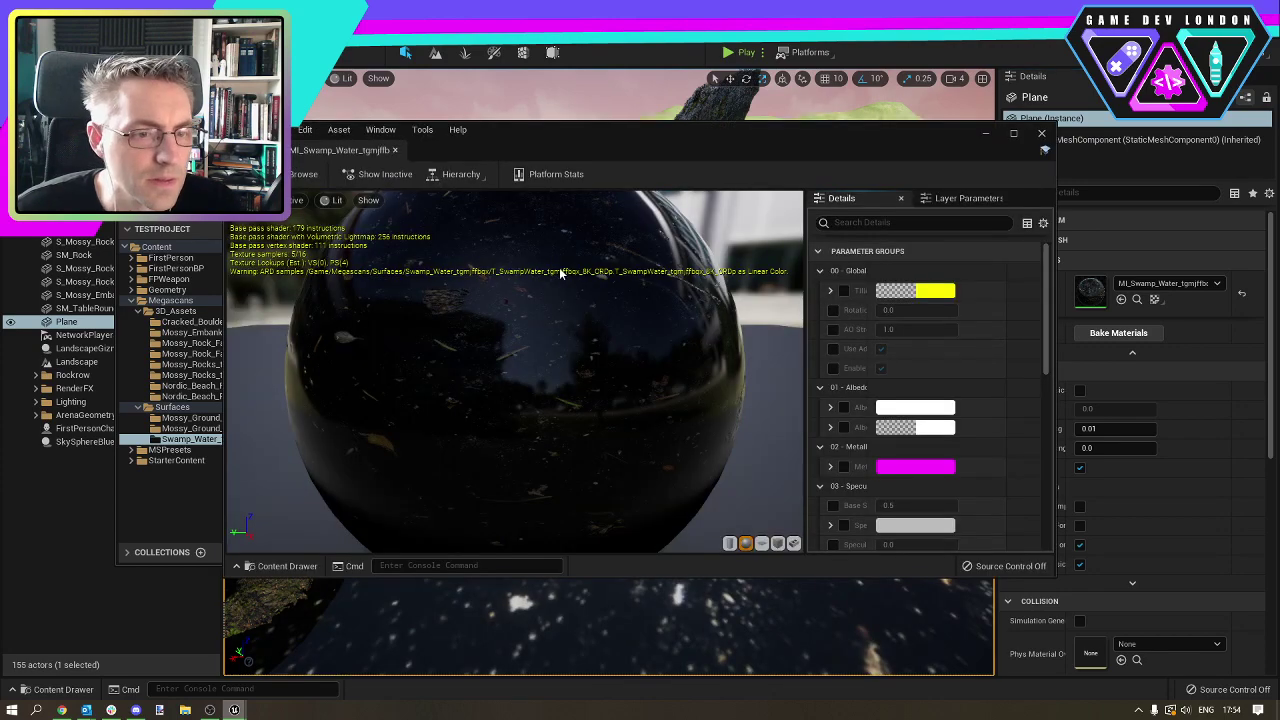
# Examine the swamp water material's preview, parameter groups, textures and general settings, and put the material and asset windows away.
pyautogui.moveTo(559, 267); pyautogui.dragTo(540, 290)
pyautogui.moveTo(540, 350); pyautogui.dragTo(613, 352)
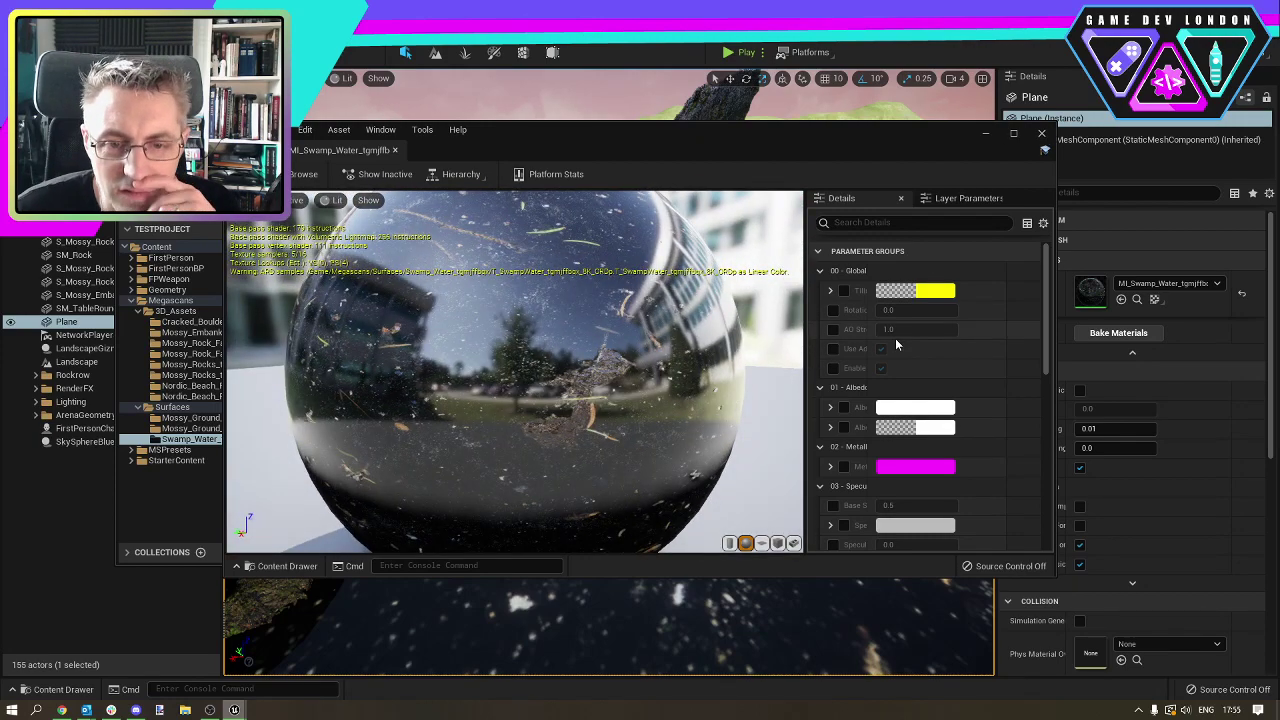
pyautogui.scroll(-5, 921, 433)
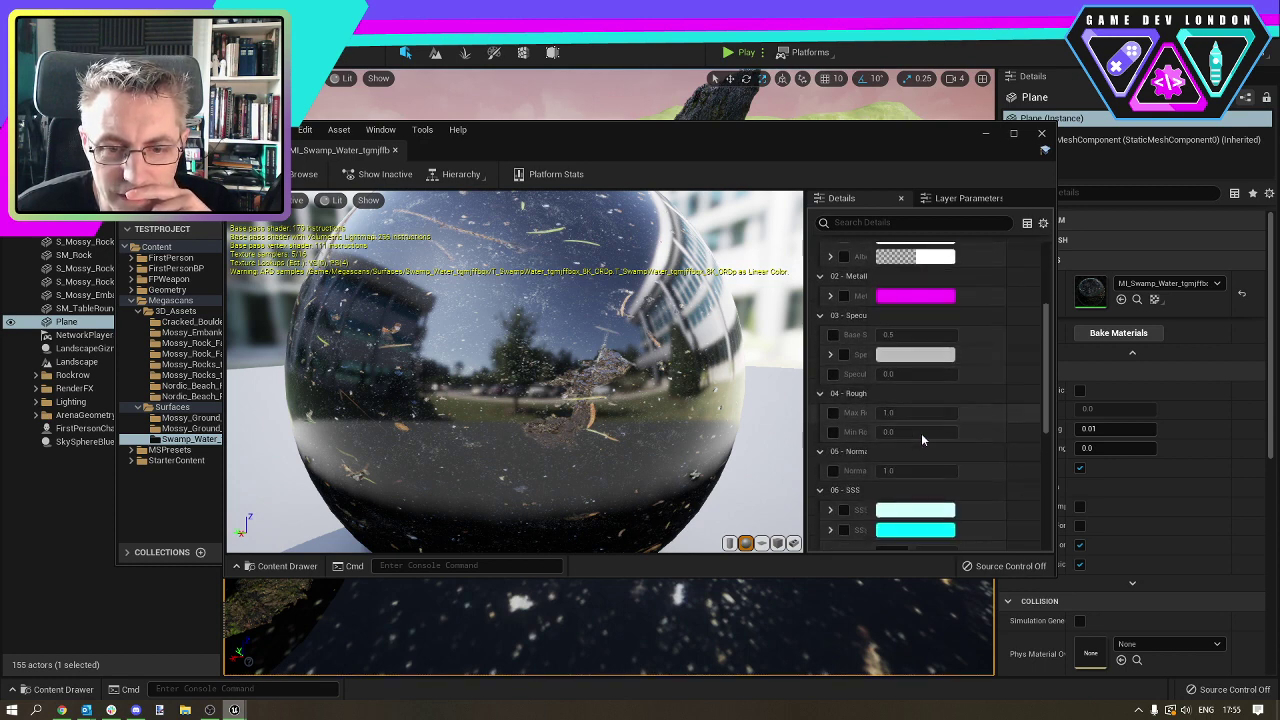
pyautogui.scroll(-6, 922, 437)
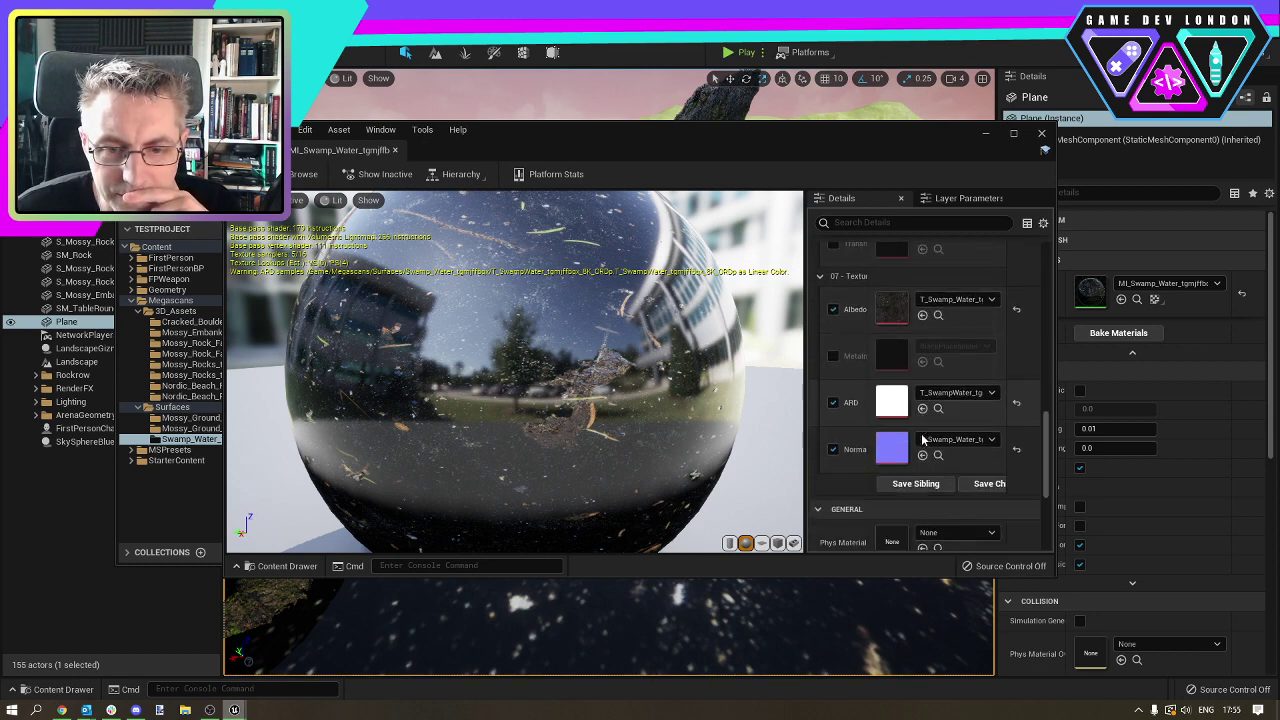
pyautogui.scroll(-1, 921, 437)
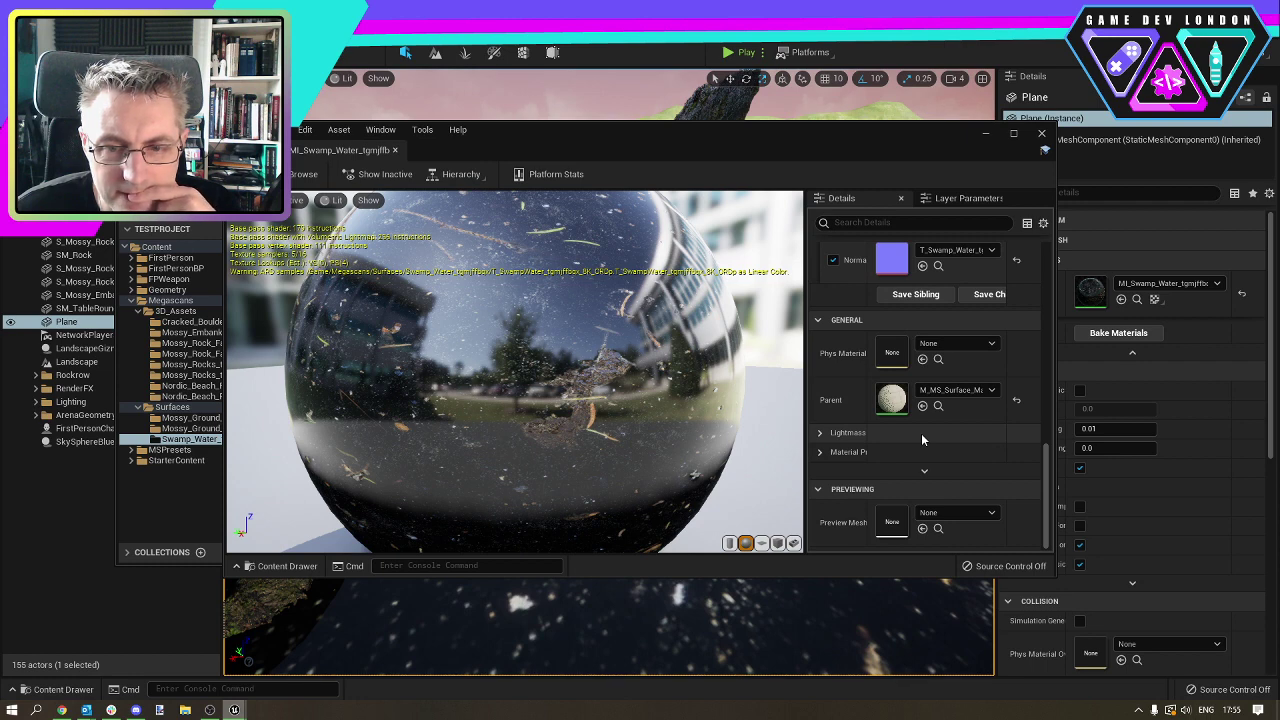
pyautogui.scroll(3, 943, 386)
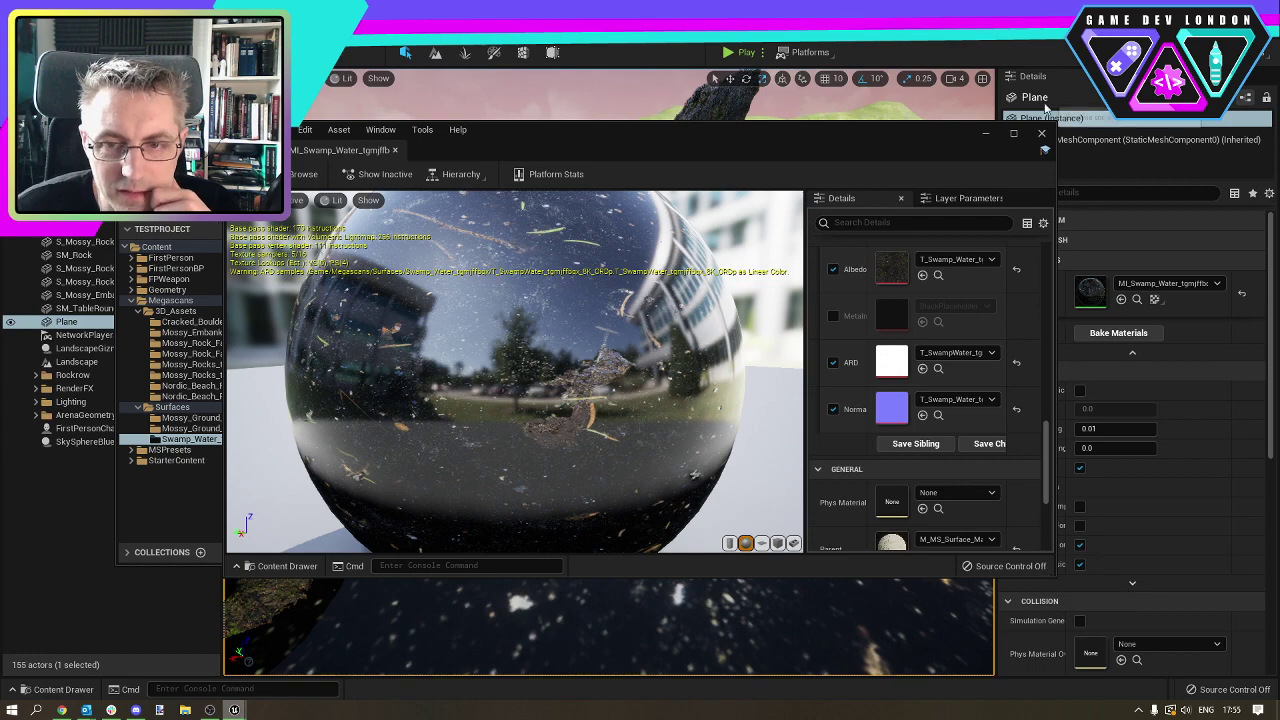
pyautogui.click(1041, 133)
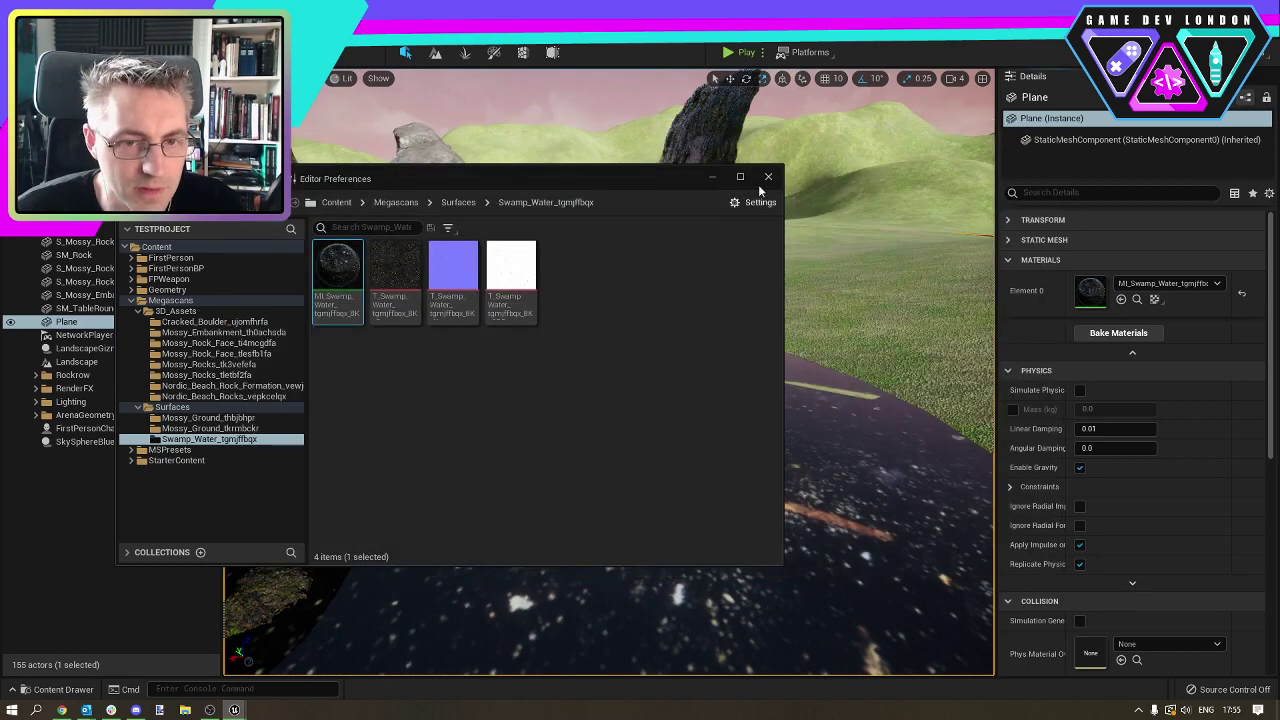
pyautogui.moveTo(565, 180); pyautogui.dragTo(1279, 180)
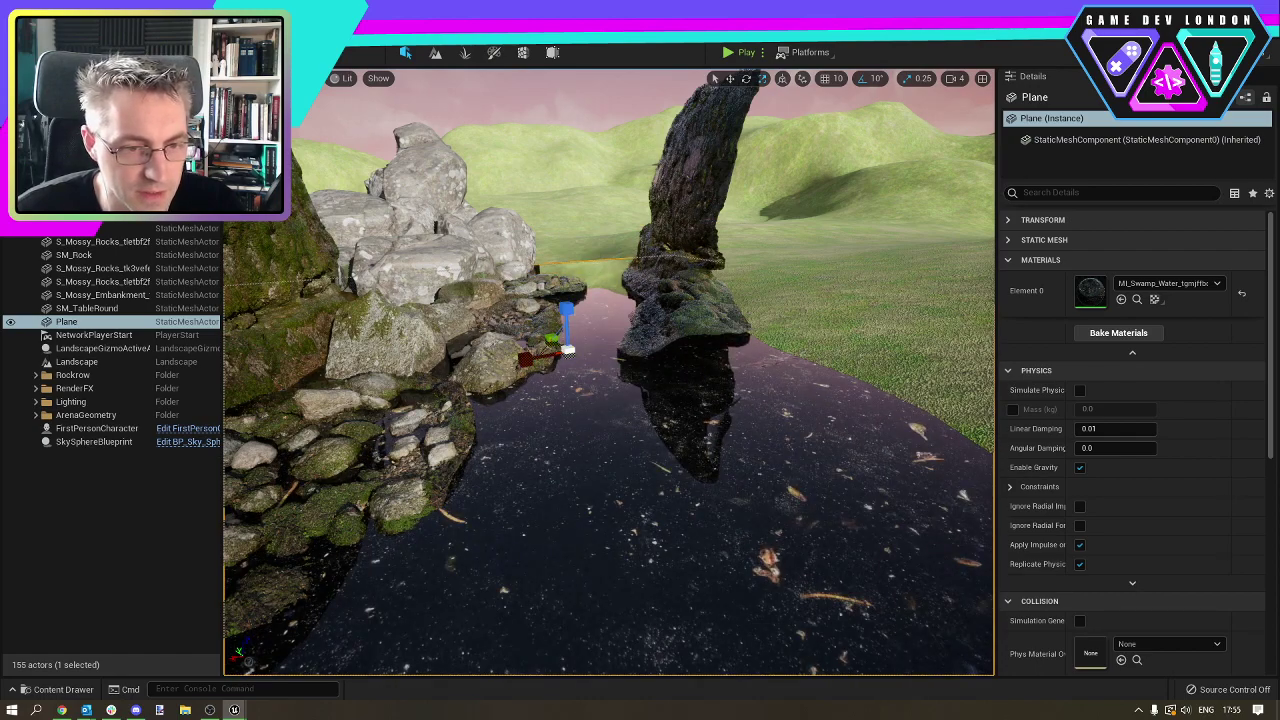
# Place another S_Mossy_Rocks_tk3vefe rock group on the grassy bank beside the tall dark rock, turned and moved to sit at the water's edge.
pyautogui.moveTo(610, 380); pyautogui.dragTo(580, 372, button='right')
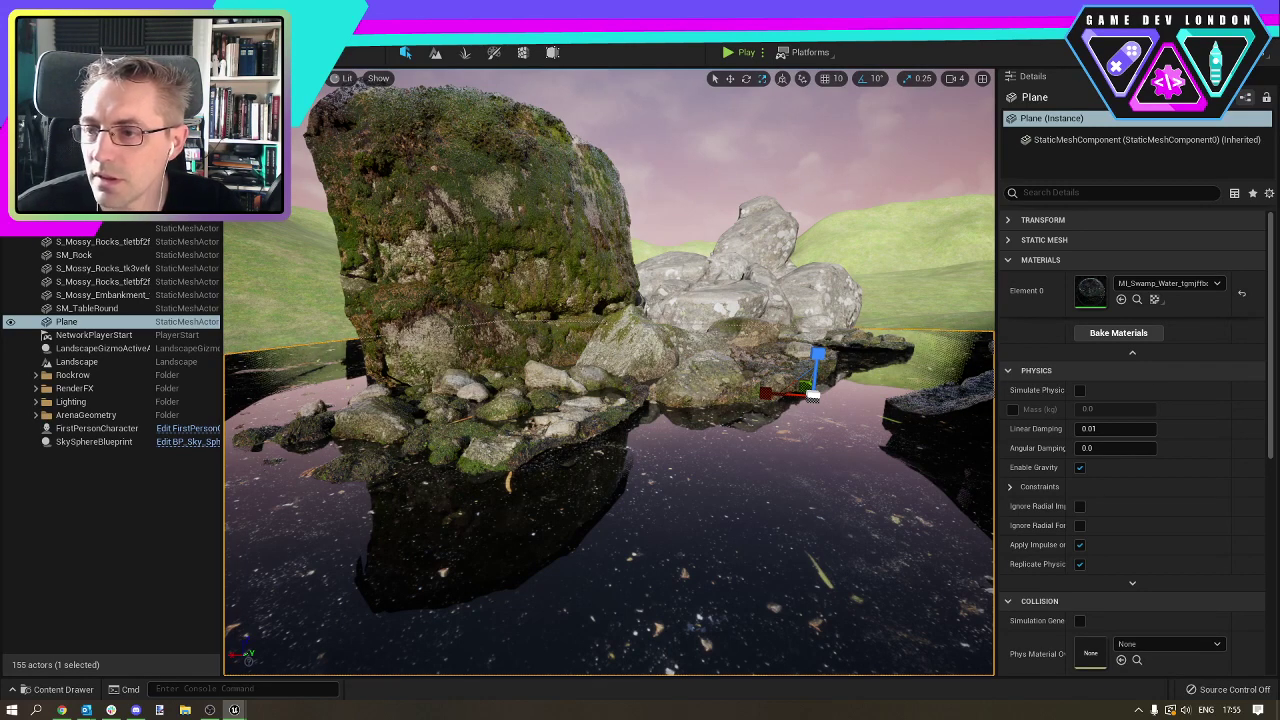
pyautogui.moveTo(1150, 437); pyautogui.dragTo(672, 520)
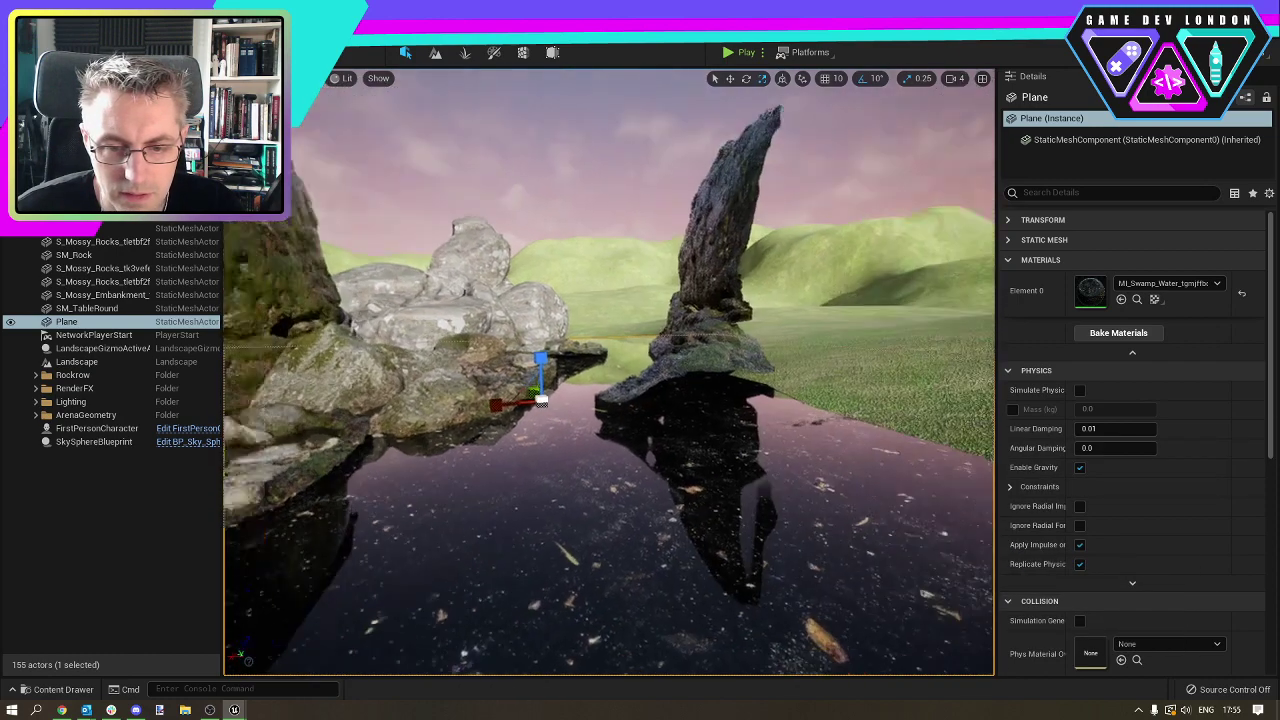
pyautogui.moveTo(608, 372); pyautogui.dragTo(675, 479, button='right')
pyautogui.press('q')
pyautogui.press('e')
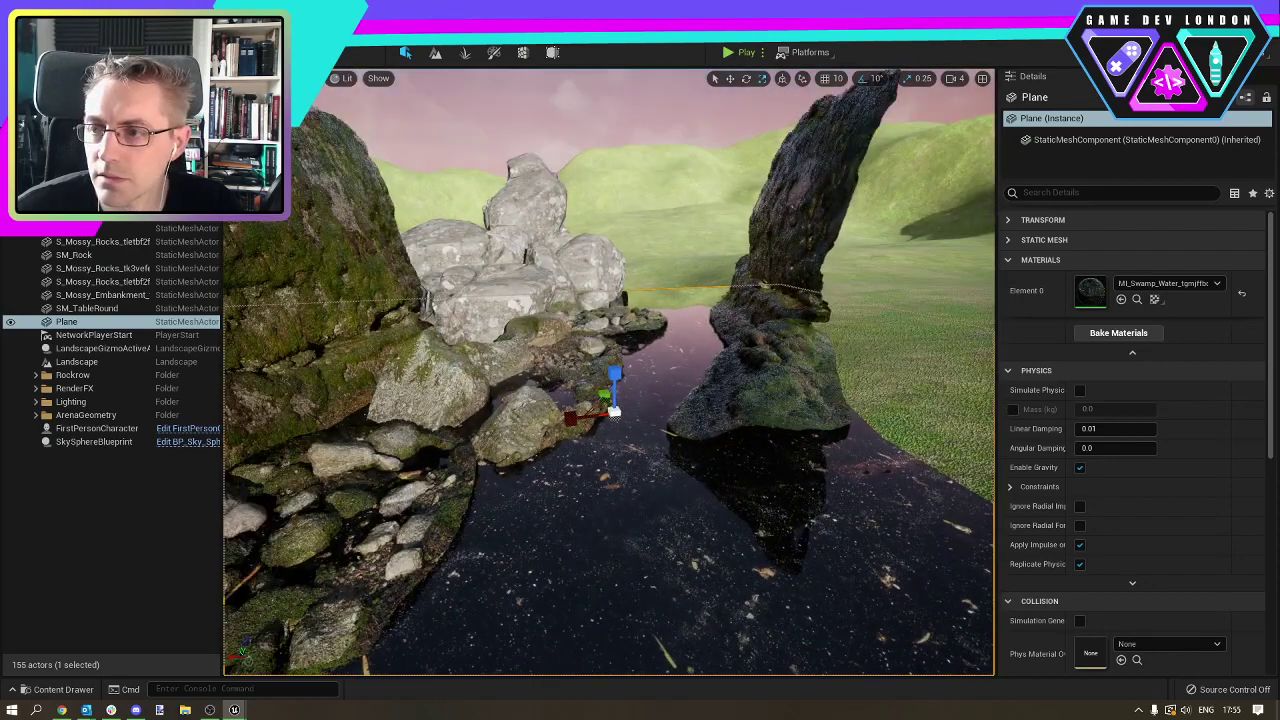
pyautogui.moveTo(828, 443); pyautogui.dragTo(876, 479)
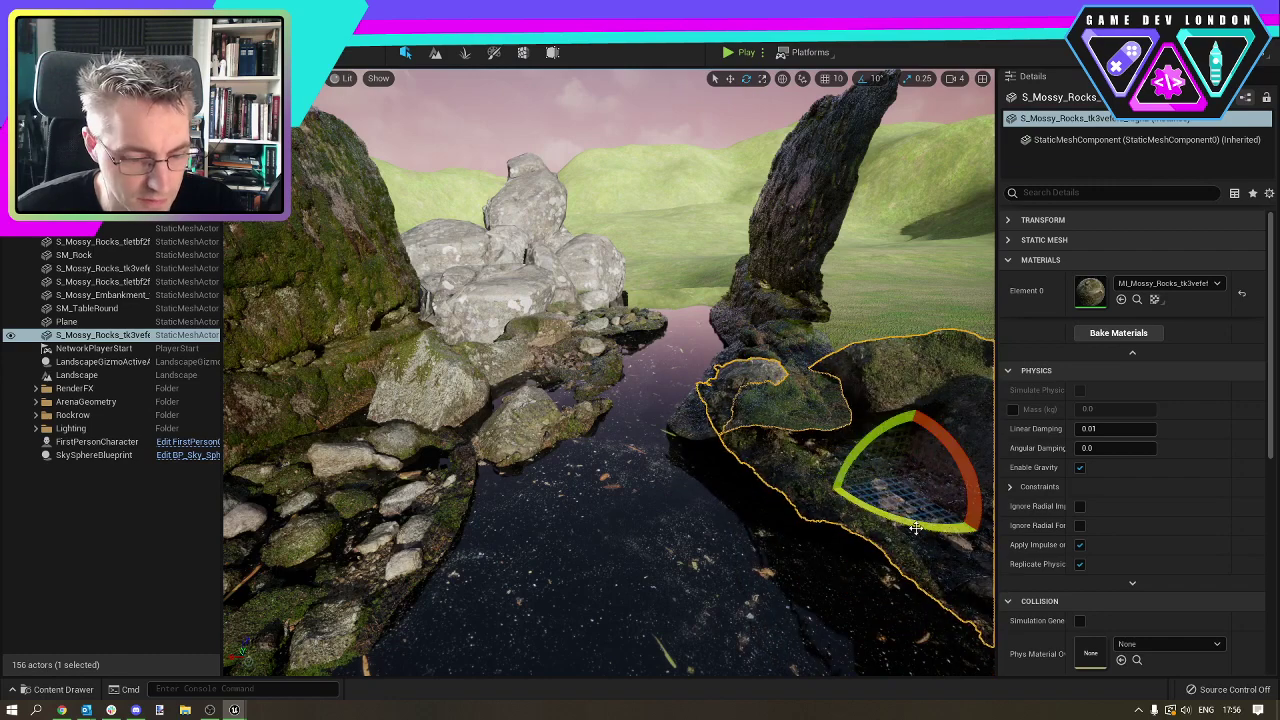
pyautogui.press('w')
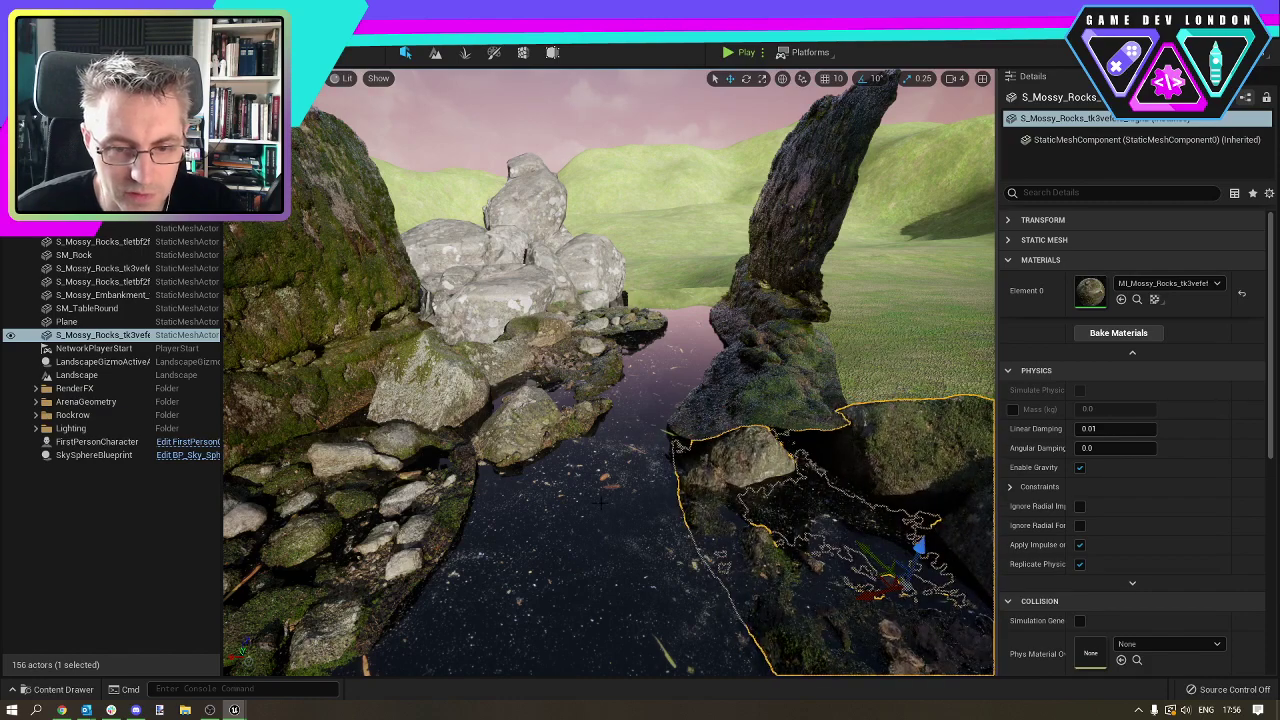
pyautogui.moveTo(601, 503); pyautogui.dragTo(801, 456, button='right')
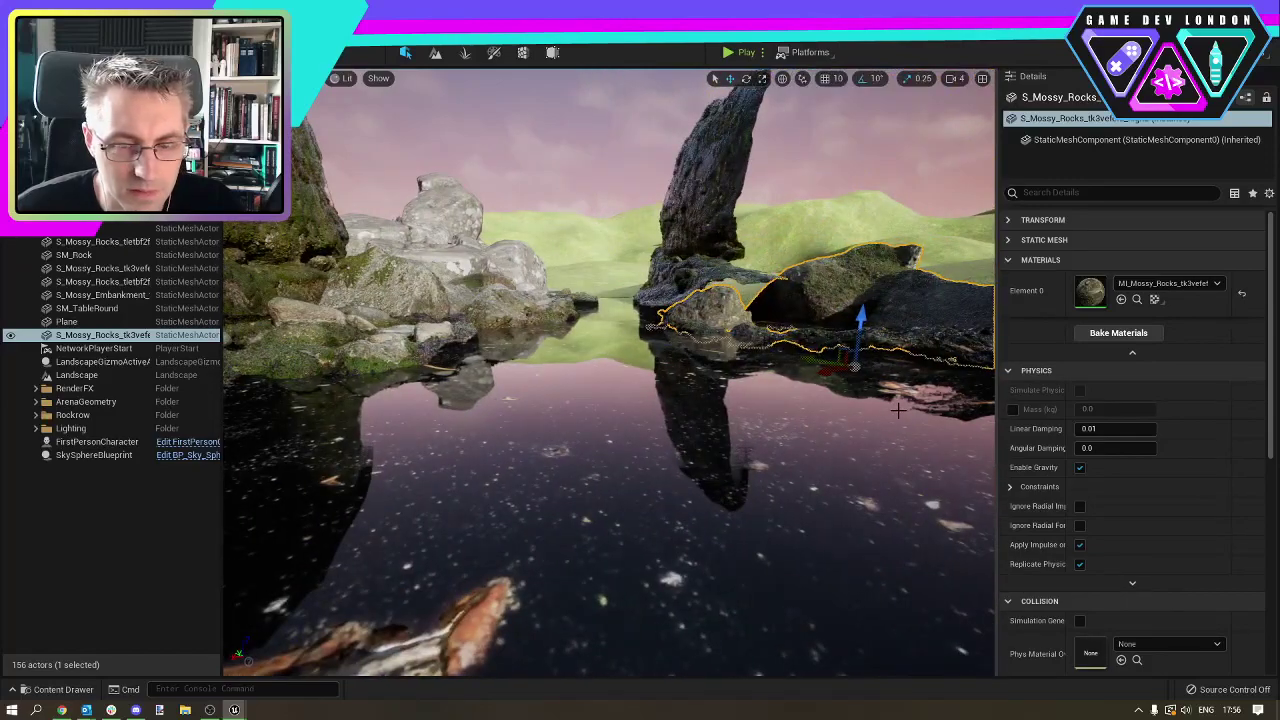
# Adjust the mossy embankment below the tall dark rock and shift the new mossy rocks slightly along the shore beside it.
pyautogui.moveTo(898, 408); pyautogui.dragTo(811, 425, button='right')
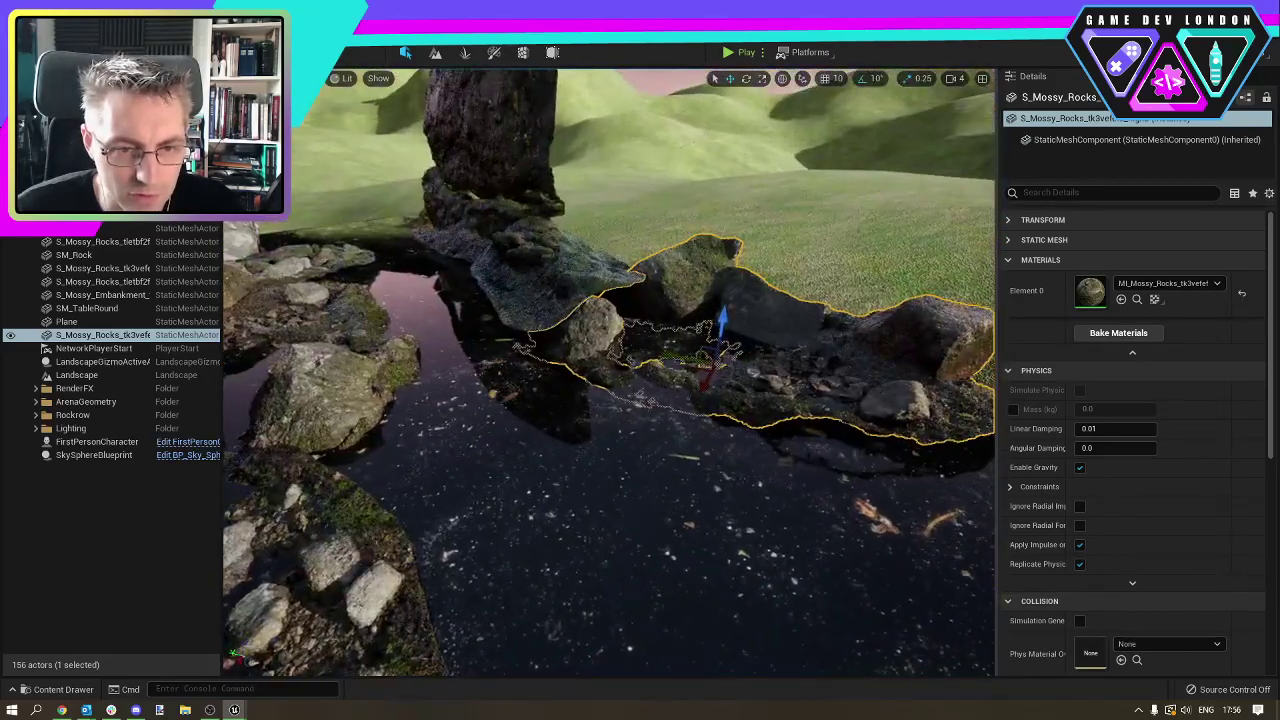
pyautogui.click(542, 259)
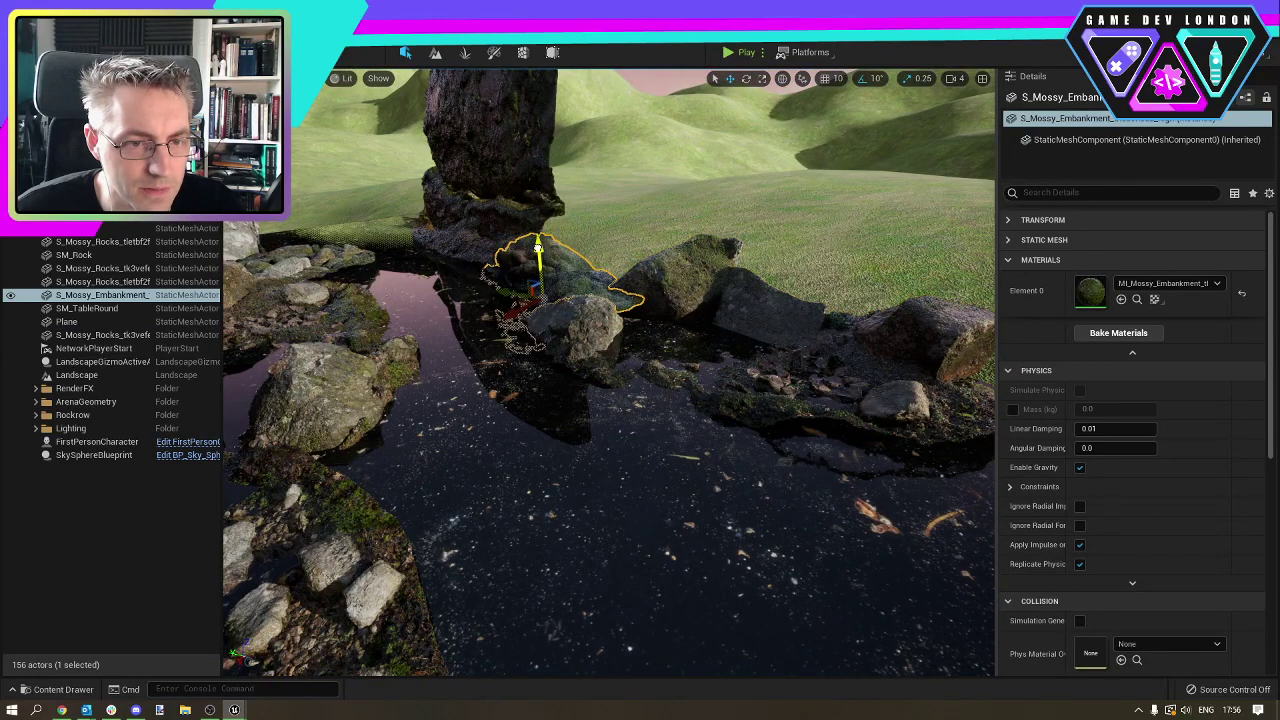
pyautogui.click(692, 274)
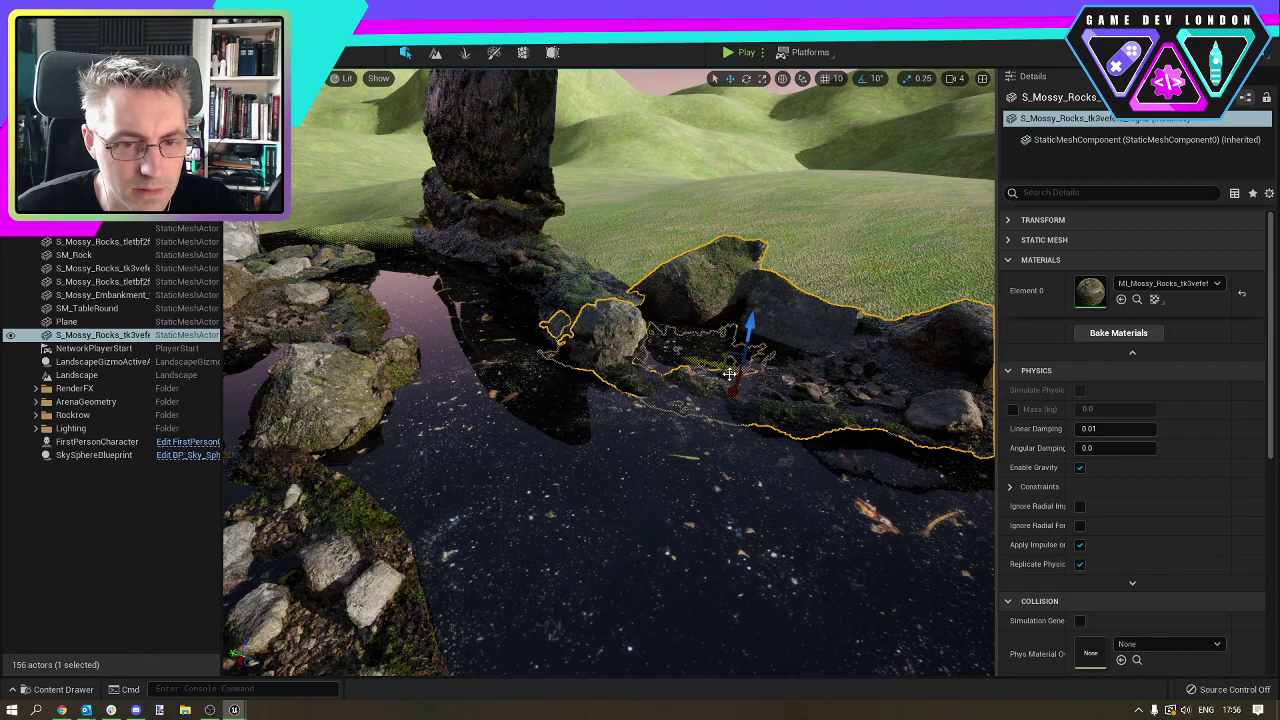
# Move the mossy rocks group outward from the grassy bank into the water near the tall dark rock and check the shoreline around it.
pyautogui.moveTo(757, 376); pyautogui.dragTo(674, 440)
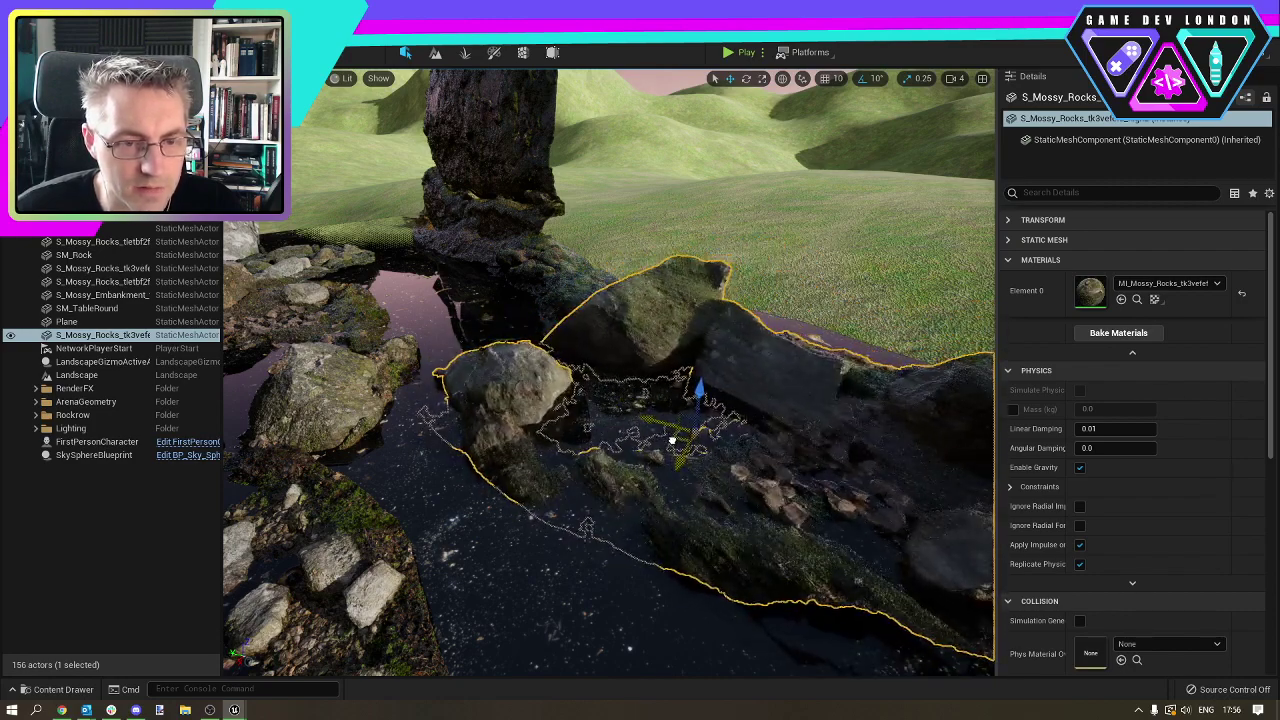
pyautogui.moveTo(674, 440); pyautogui.dragTo(729, 203, button='right')
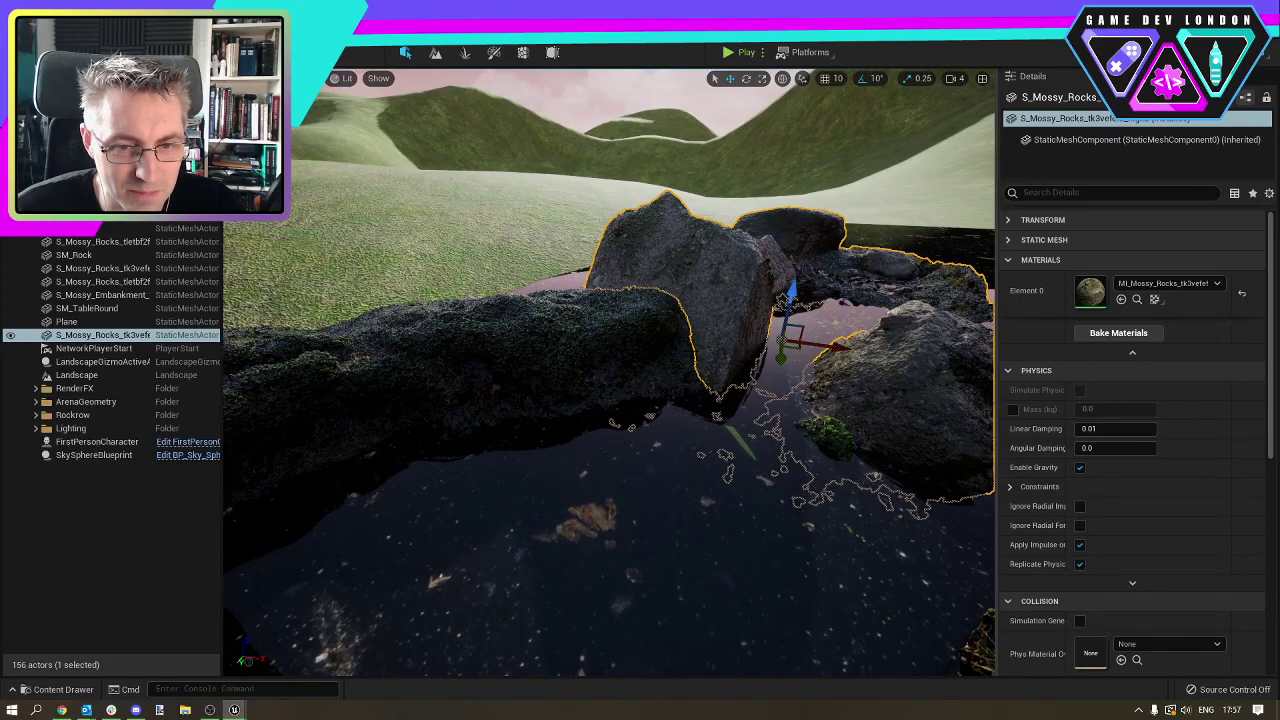
pyautogui.moveTo(640, 370); pyautogui.dragTo(675, 360, button='right')
pyautogui.moveTo(610, 372); pyautogui.dragTo(555, 392, button='right')
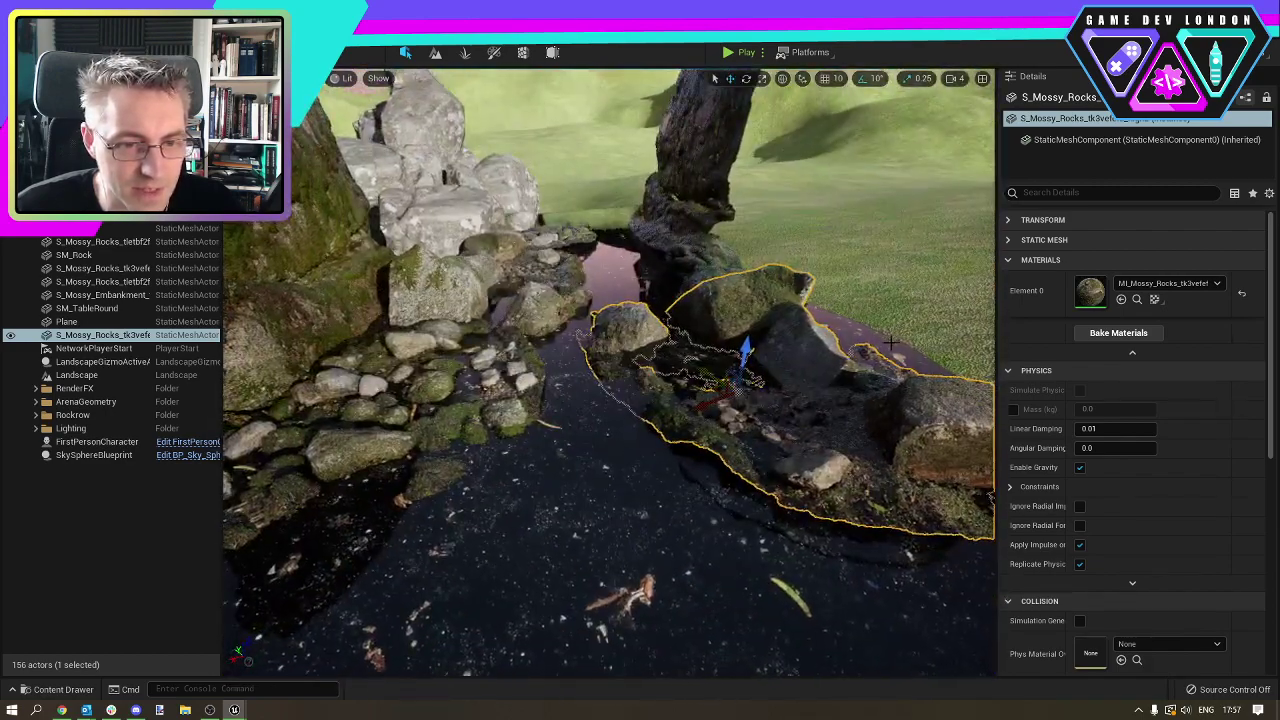
pyautogui.click(846, 258)
pyautogui.moveTo(846, 258); pyautogui.dragTo(780, 280, button='right')
pyautogui.moveTo(576, 360); pyautogui.dragTo(598, 360, button='right')
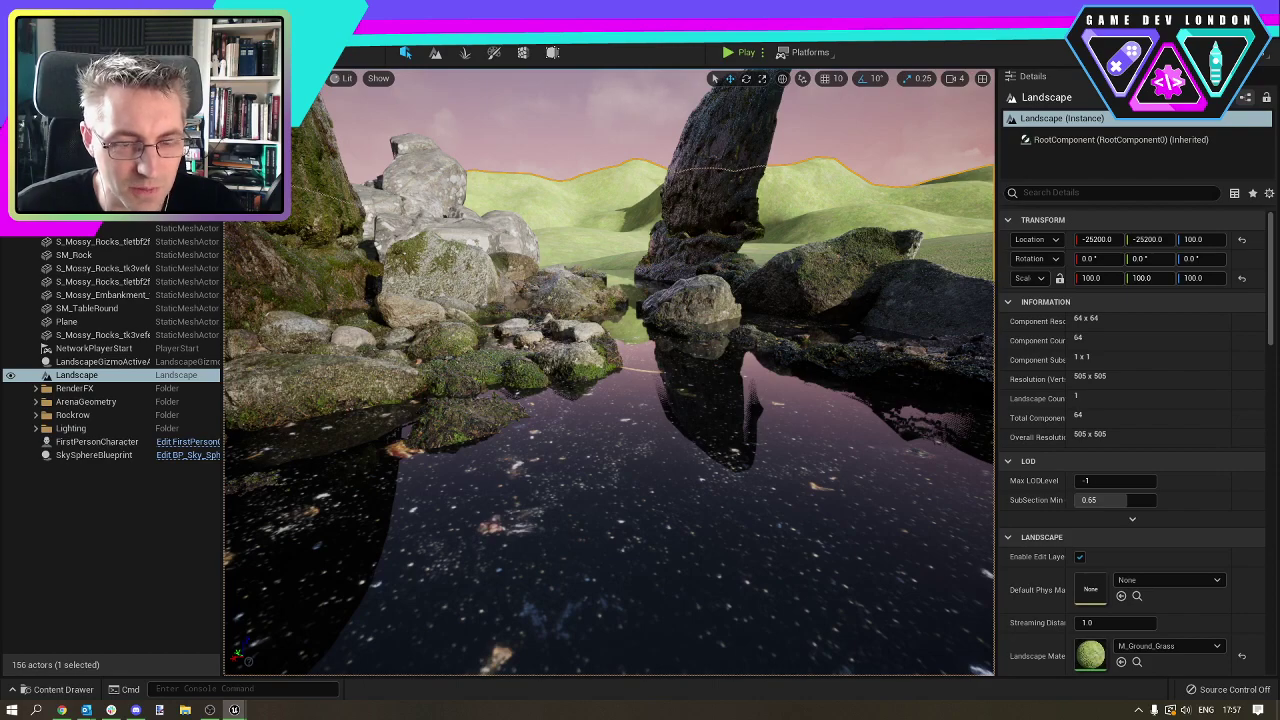
pyautogui.moveTo(800, 414); pyautogui.dragTo(774, 414, button='right')
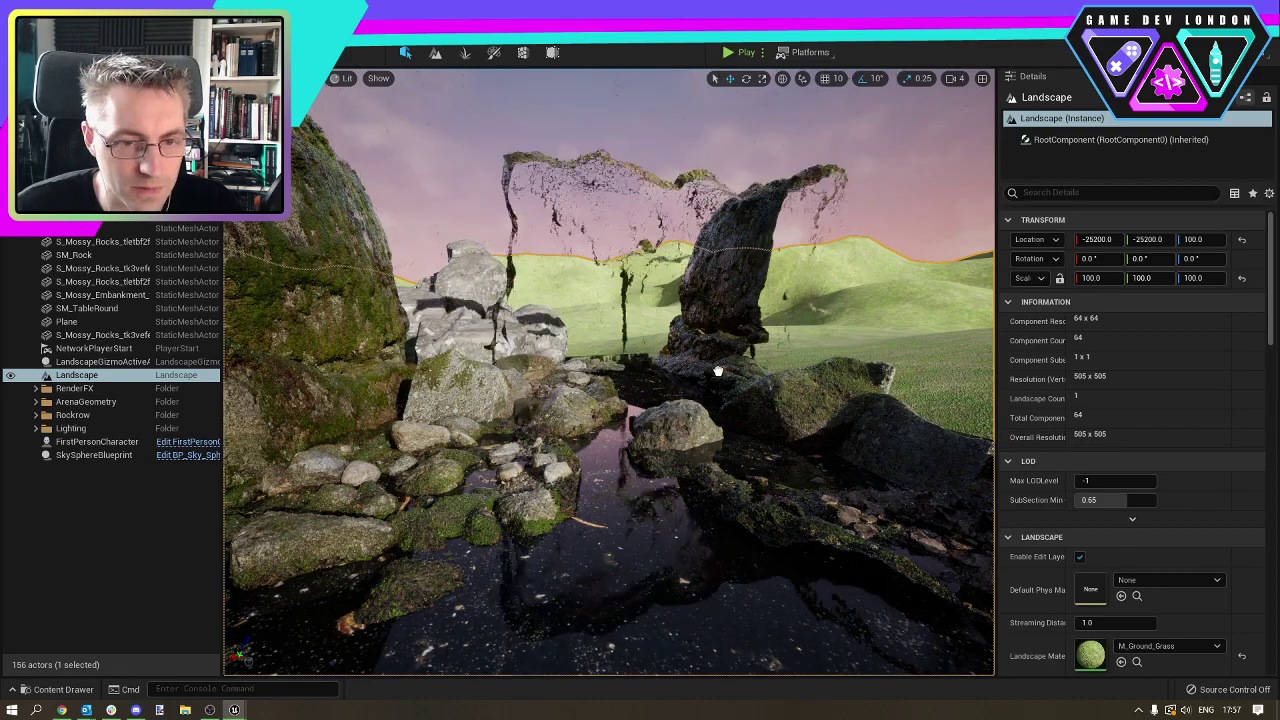
# Place an S_Mossy_Rock_Face asset at the pond's edge beside the tall dark rock and turn it about its vertical axis.
pyautogui.moveTo(733, 367); pyautogui.dragTo(733, 366)
pyautogui.moveTo(733, 366); pyautogui.dragTo(788, 355, button='right')
pyautogui.press('w')
pyautogui.press('a')
pyautogui.moveTo(610, 370); pyautogui.dragTo(670, 345, button='middle')
pyautogui.moveTo(665, 350); pyautogui.dragTo(547, 371, button='right')
pyautogui.press('e')
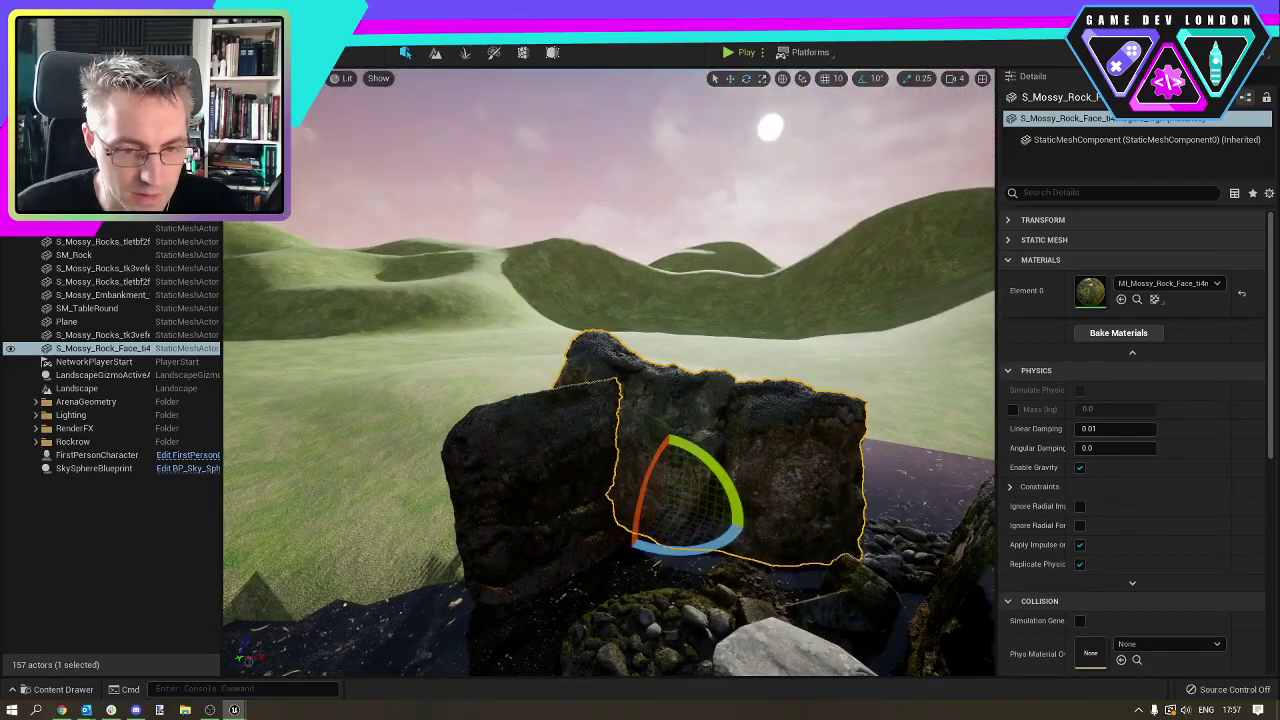
pyautogui.moveTo(690, 548); pyautogui.dragTo(748, 528)
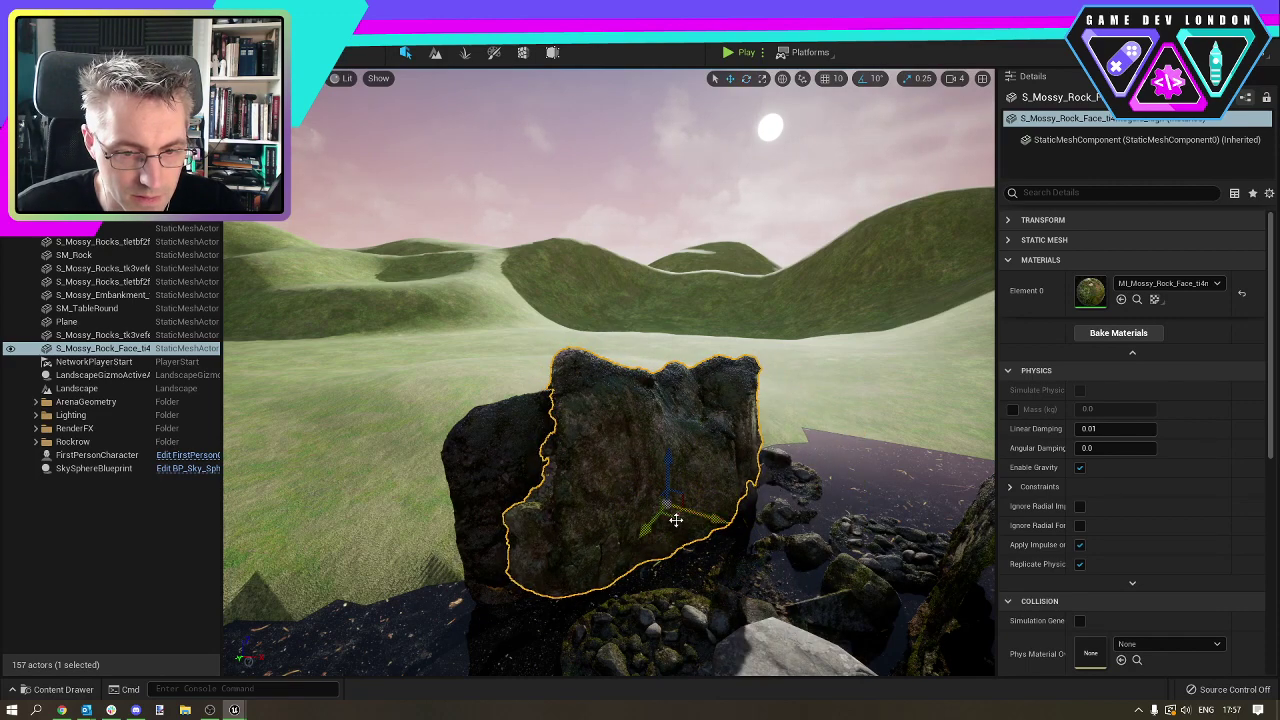
# Move the mossy rock face to the far side of the tall dark rock and settle its base at the waterline.
pyautogui.moveTo(673, 518); pyautogui.dragTo(290, 668)
pyautogui.moveTo(136, 709)
pyautogui.press('f')
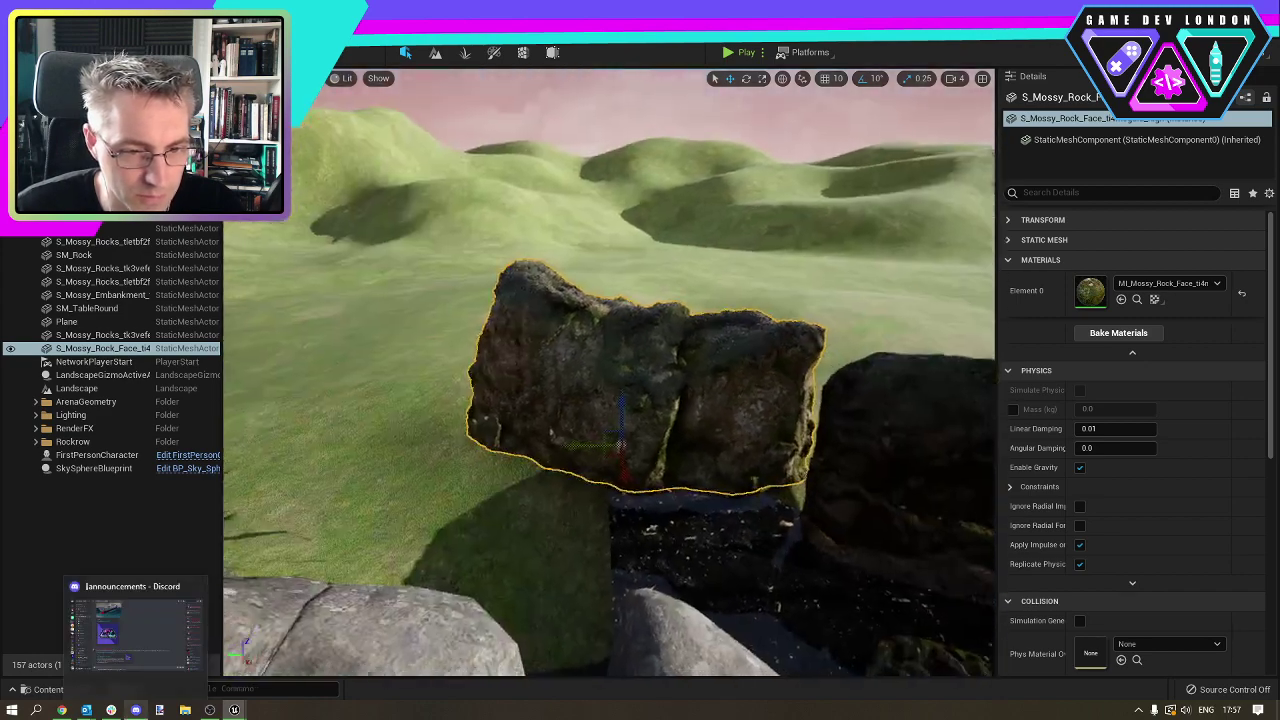
pyautogui.moveTo(588, 405); pyautogui.dragTo(563, 456)
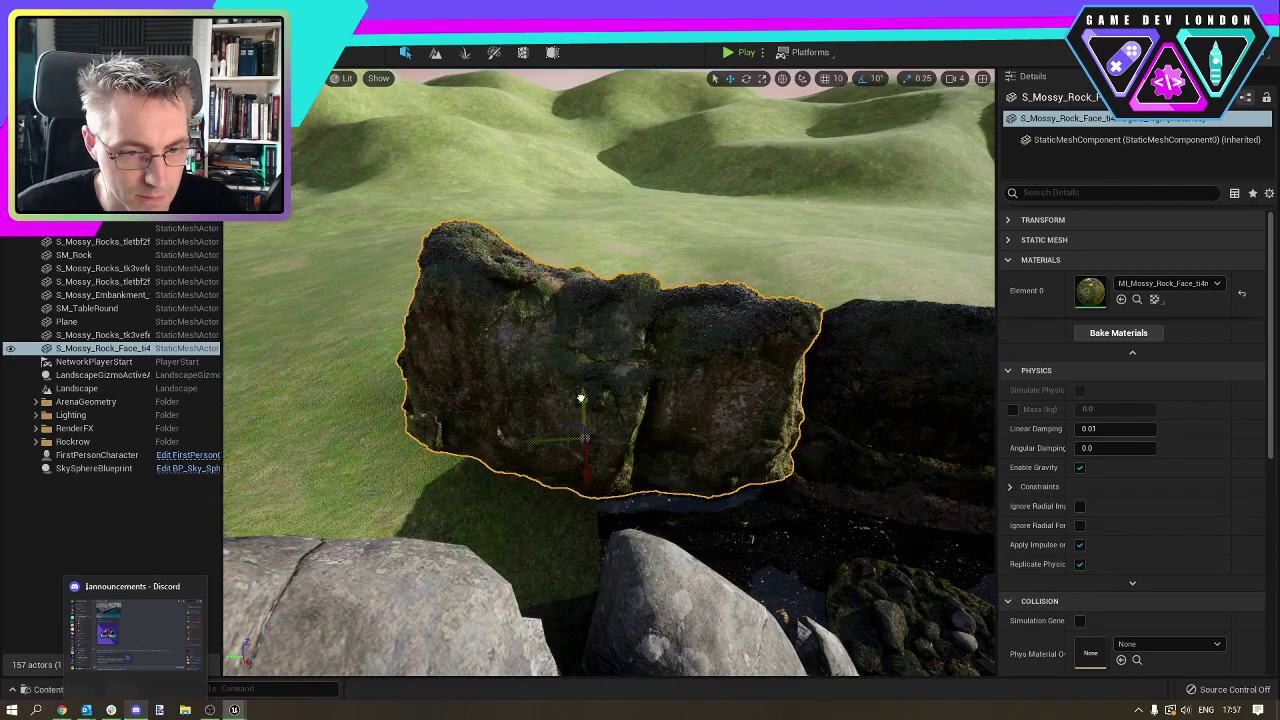
pyautogui.moveTo(580, 398); pyautogui.dragTo(582, 428)
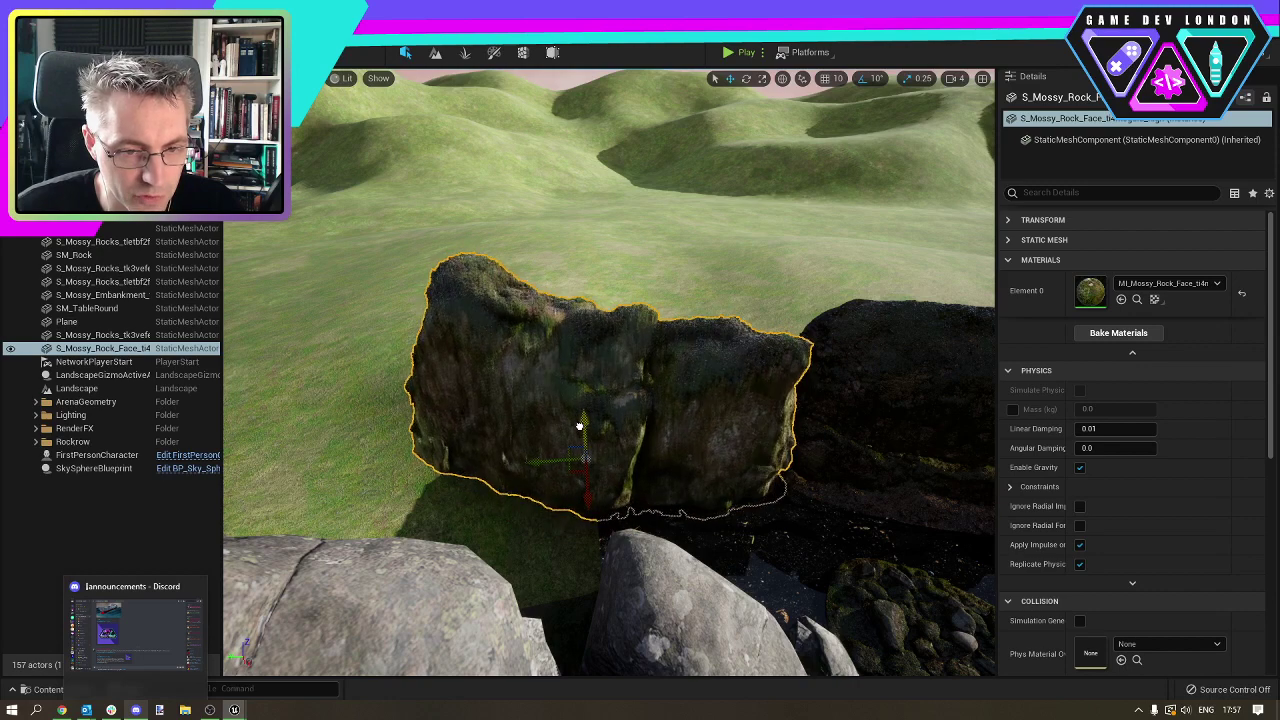
# Fine-tune the mossy rock face's position on the bank so it closes the gap to the neighbouring tall dark rock.
pyautogui.moveTo(582, 428); pyautogui.dragTo(496, 444, button='right')
pyautogui.press('d')
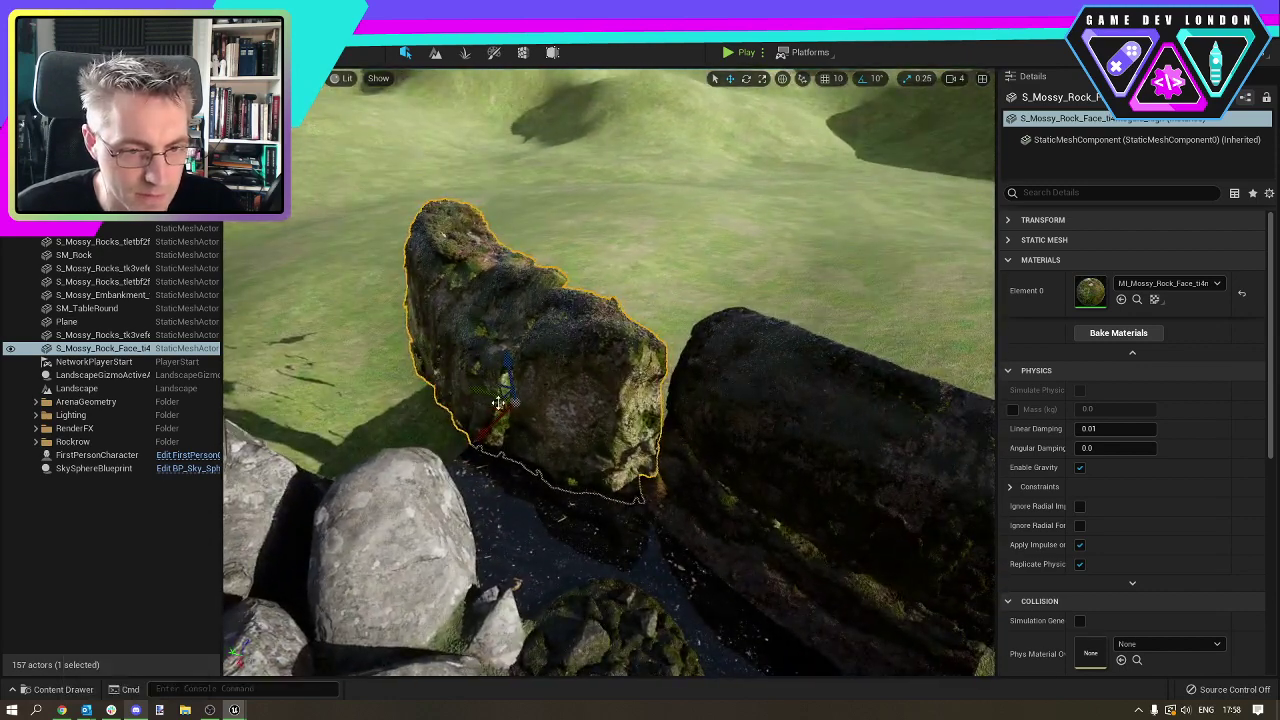
pyautogui.moveTo(493, 404); pyautogui.dragTo(515, 397)
pyautogui.press('s')
pyautogui.moveTo(538, 394); pyautogui.dragTo(456, 474, button='right')
pyautogui.press('f')
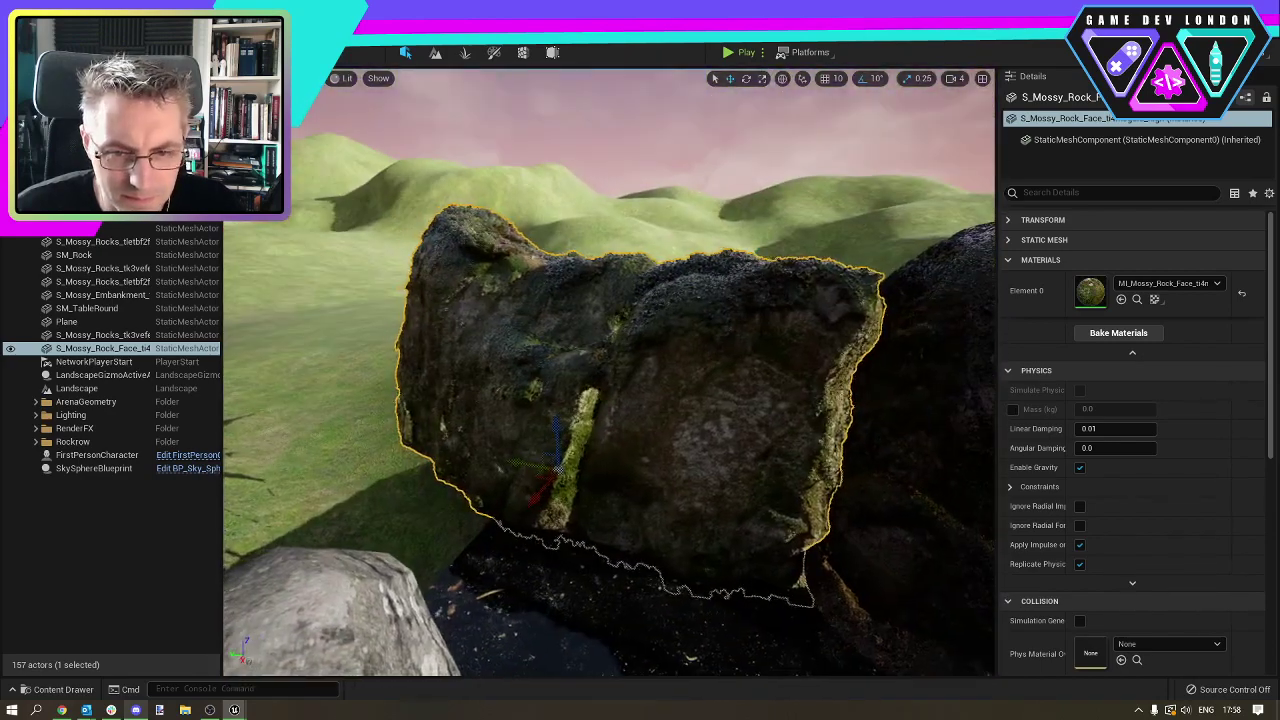
pyautogui.press('d')
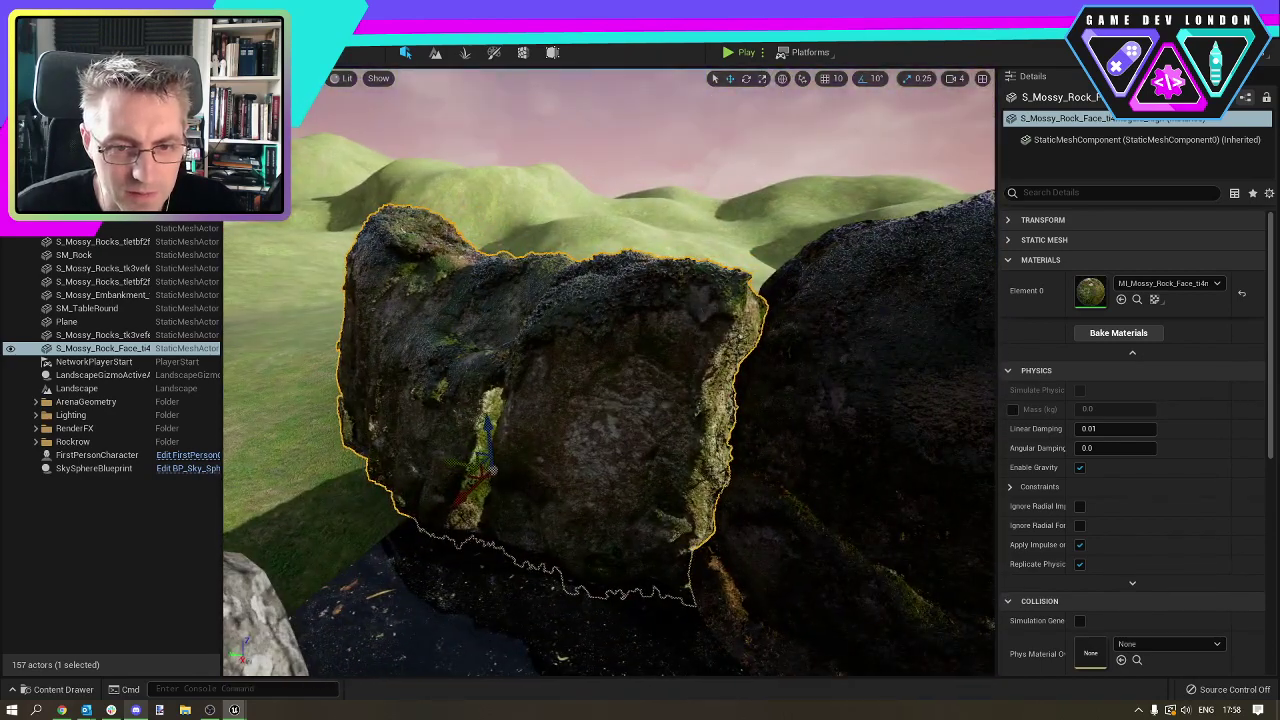
pyautogui.click(600, 130)
pyautogui.press('d')
pyautogui.moveTo(600, 130)
pyautogui.mouseDown(button='right')
pyautogui.moveTo(540, 130)
pyautogui.moveTo(616, 130)
pyautogui.mouseUp(button='right')
pyautogui.press('a')
pyautogui.press('a')
pyautogui.click(708, 368)
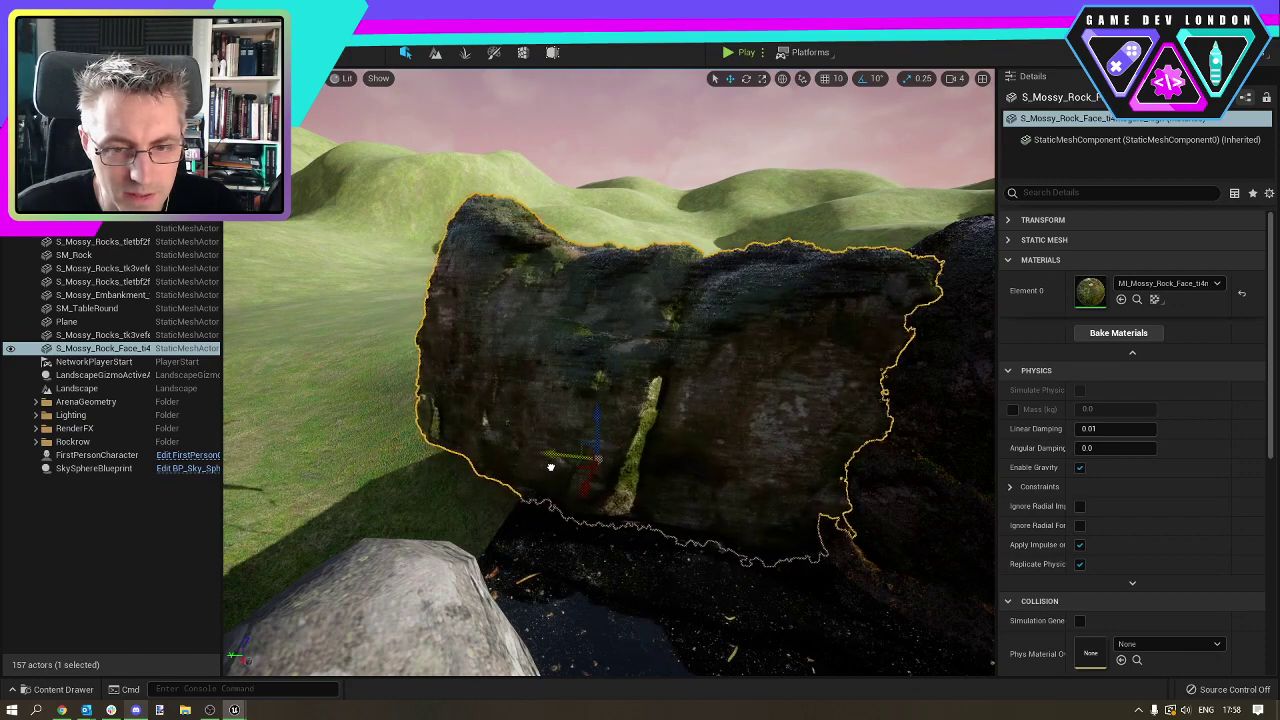
# Delete the pale S_Nordic_Beach_Rocks group at the back of the pond.
pyautogui.click(790, 178)
pyautogui.press('w')
pyautogui.press('d')
pyautogui.moveTo(790, 178); pyautogui.dragTo(605, 217, button='right')
pyautogui.press('s')
pyautogui.press('d')
pyautogui.press('d')
pyautogui.press('d')
pyautogui.press('w')
pyautogui.press('s')
pyautogui.press('d')
pyautogui.click(553, 251)
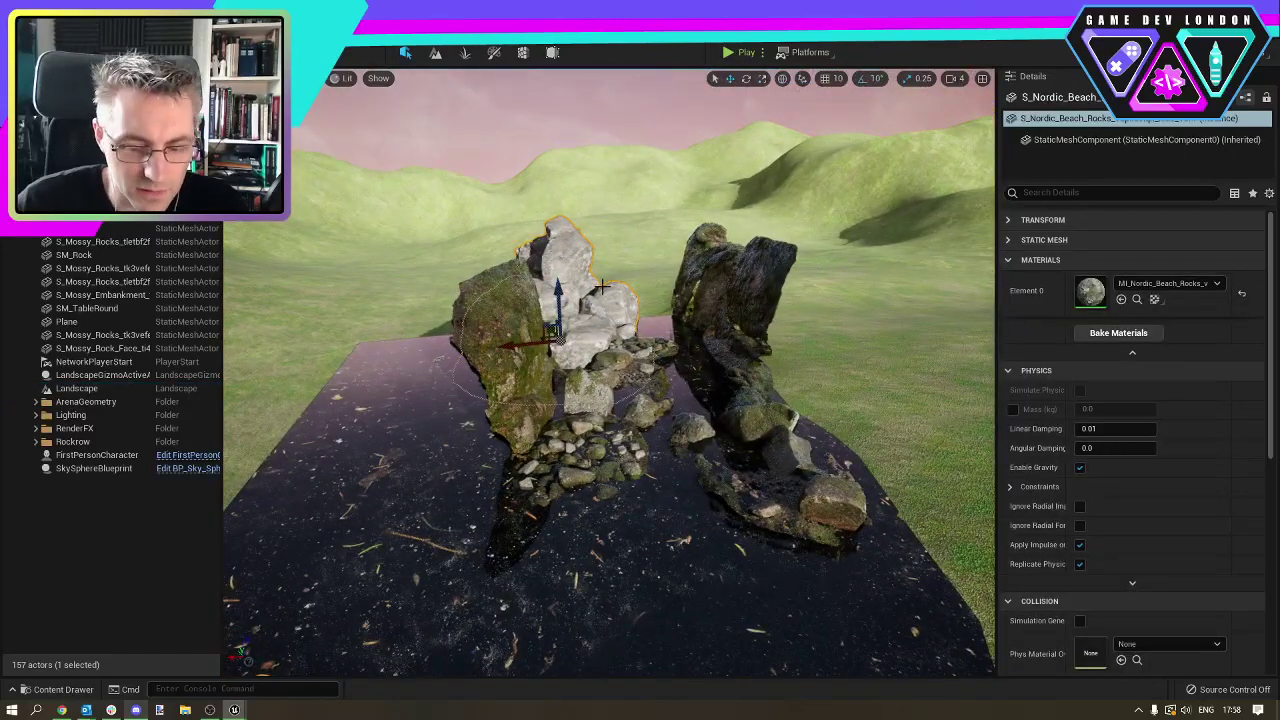
pyautogui.press('Delete')
# Duplicate the mossy rock face across the pond to where the pale rocks stood and rotate the copy about 170° to face the water.
pyautogui.click(707, 235)
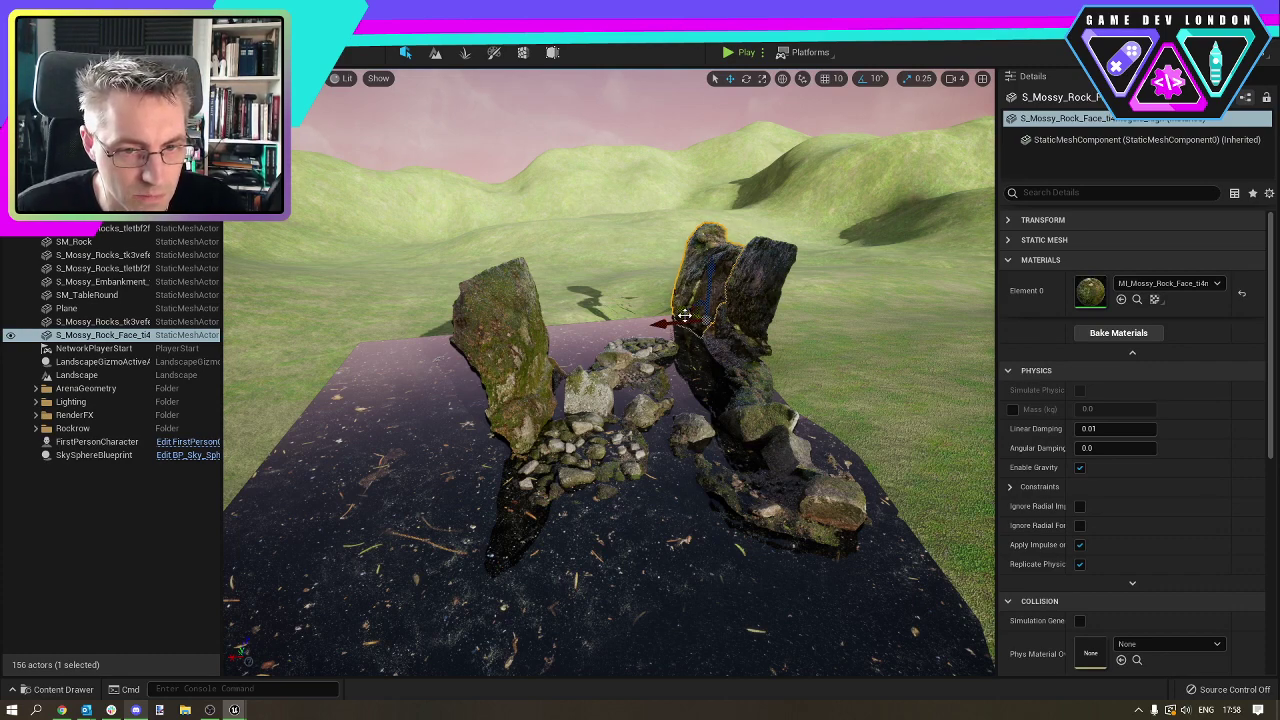
pyautogui.moveTo(668, 322)
pyautogui.keyDown('alt'); pyautogui.mouseDown()
pyautogui.moveTo(533, 328)
pyautogui.moveTo(490, 358)
pyautogui.moveTo(680, 338)
pyautogui.mouseUp(); pyautogui.keyUp('alt')
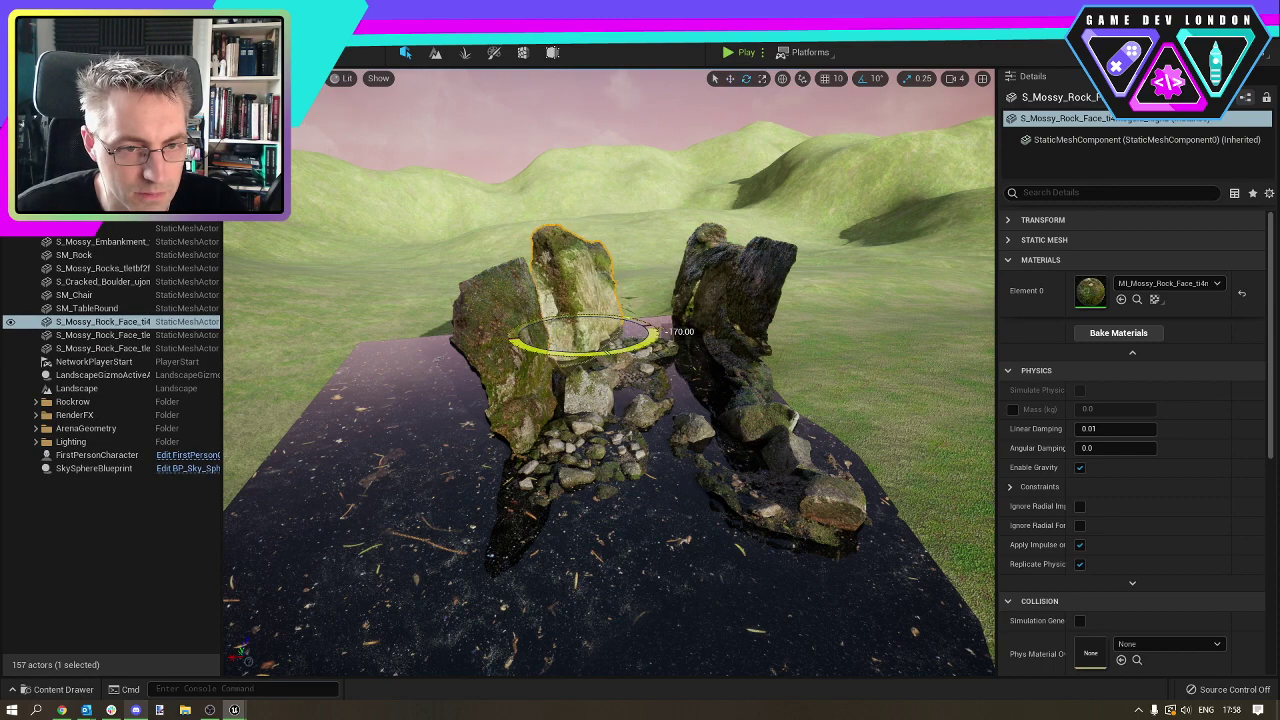
pyautogui.moveTo(606, 351); pyautogui.dragTo(610, 356)
pyautogui.moveTo(600, 372); pyautogui.dragTo(576, 381, button='right')
pyautogui.press('w')
pyautogui.press('d')
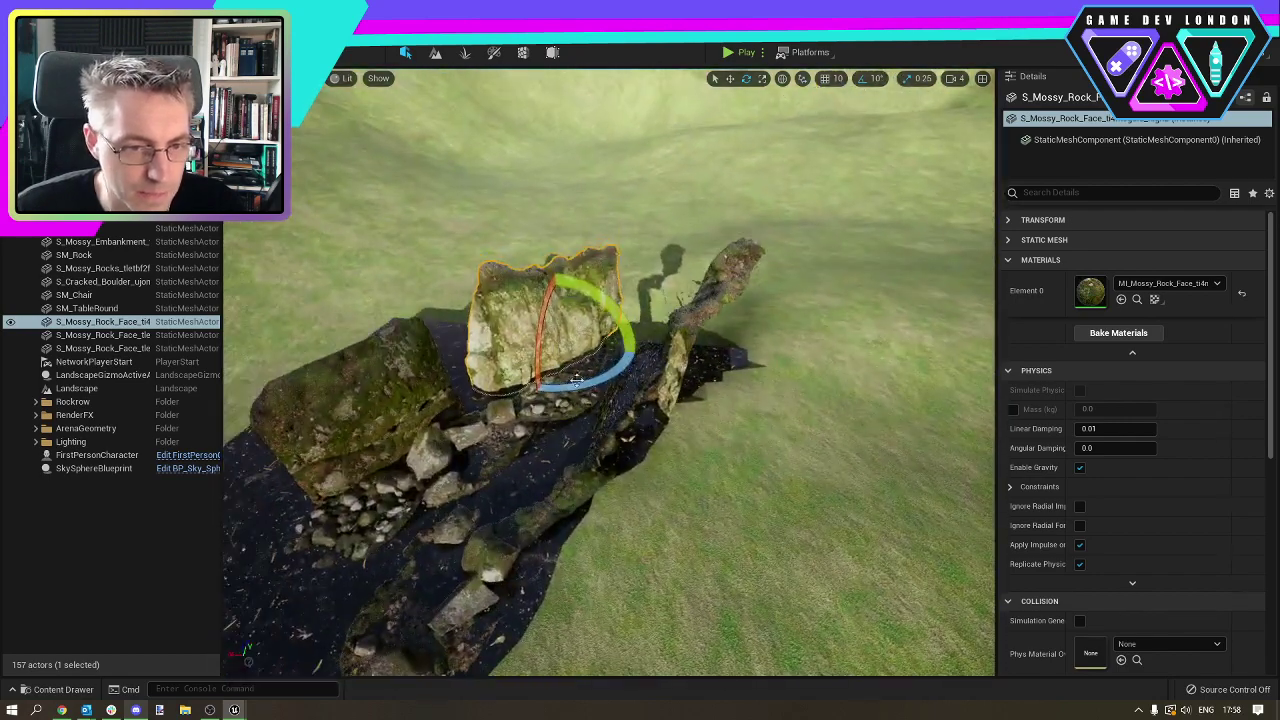
pyautogui.press('w')
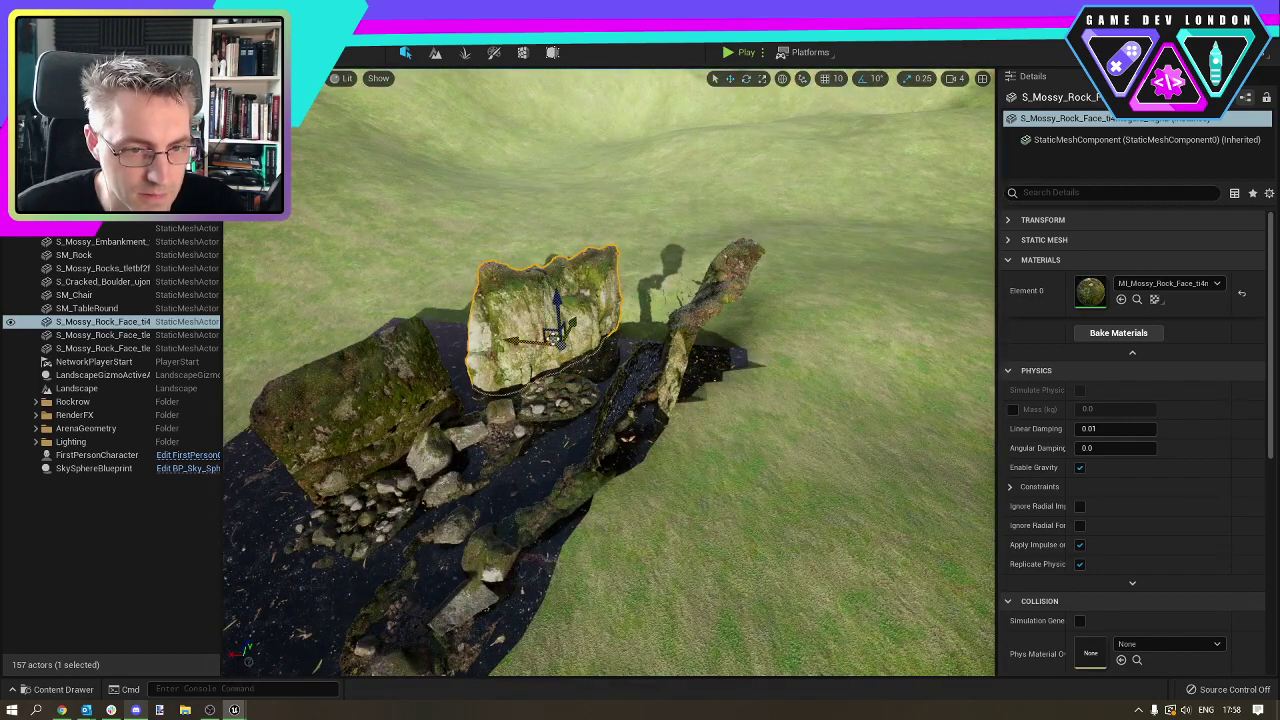
# Move the copied rock face to the near end of the large mossy rock and align them as one continuous wall.
pyautogui.moveTo(553, 337); pyautogui.dragTo(213, 526)
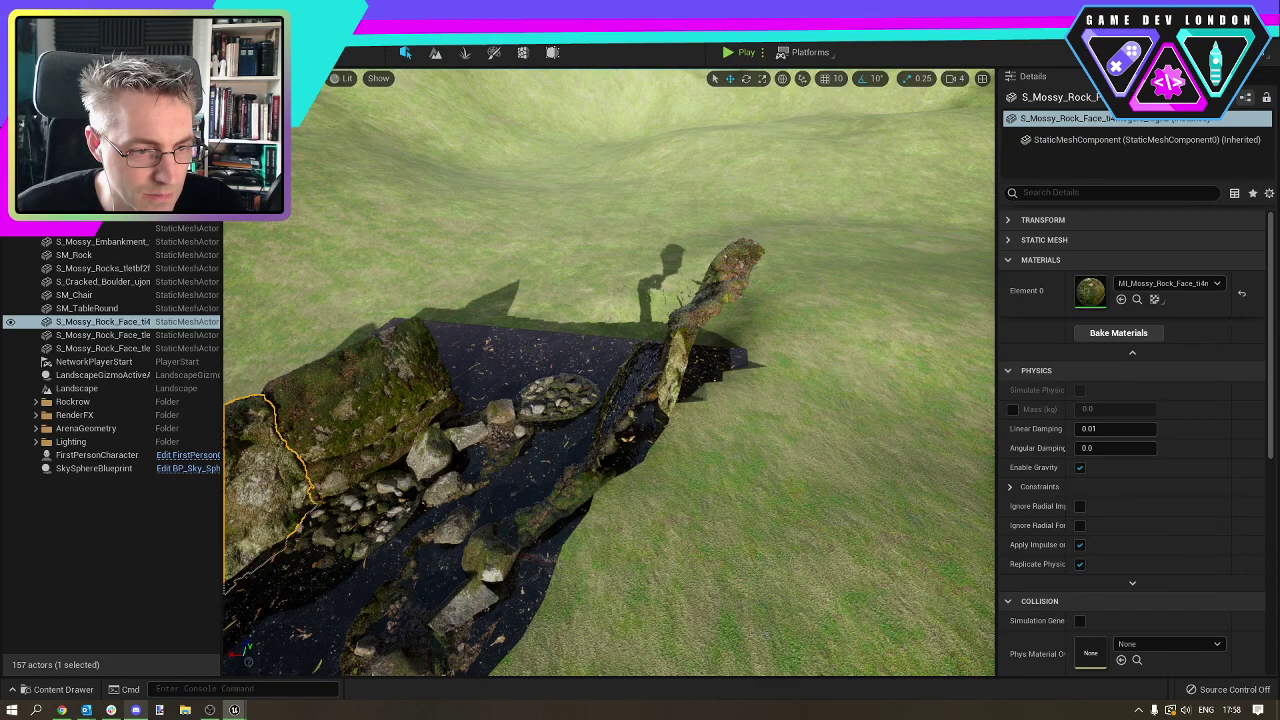
pyautogui.moveTo(610, 372); pyautogui.dragTo(763, 189, button='right')
pyautogui.click(737, 272)
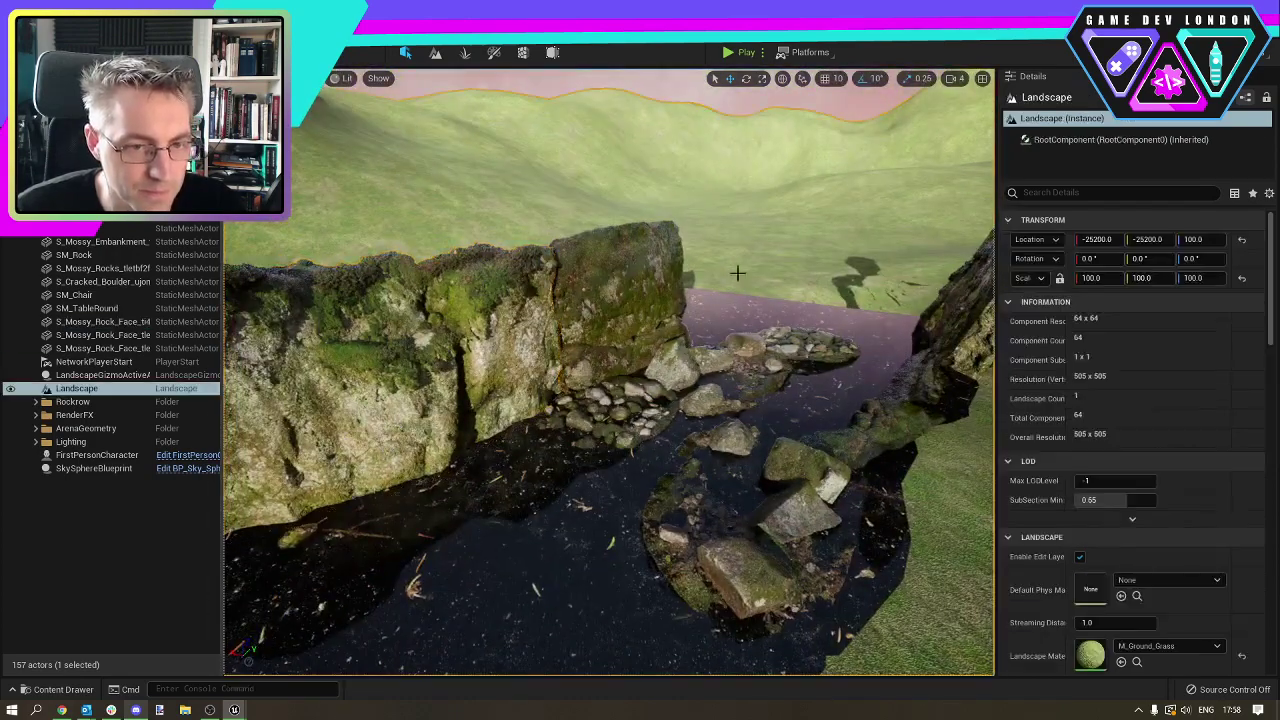
pyautogui.moveTo(737, 272); pyautogui.dragTo(700, 300, button='right')
pyautogui.click(612, 260)
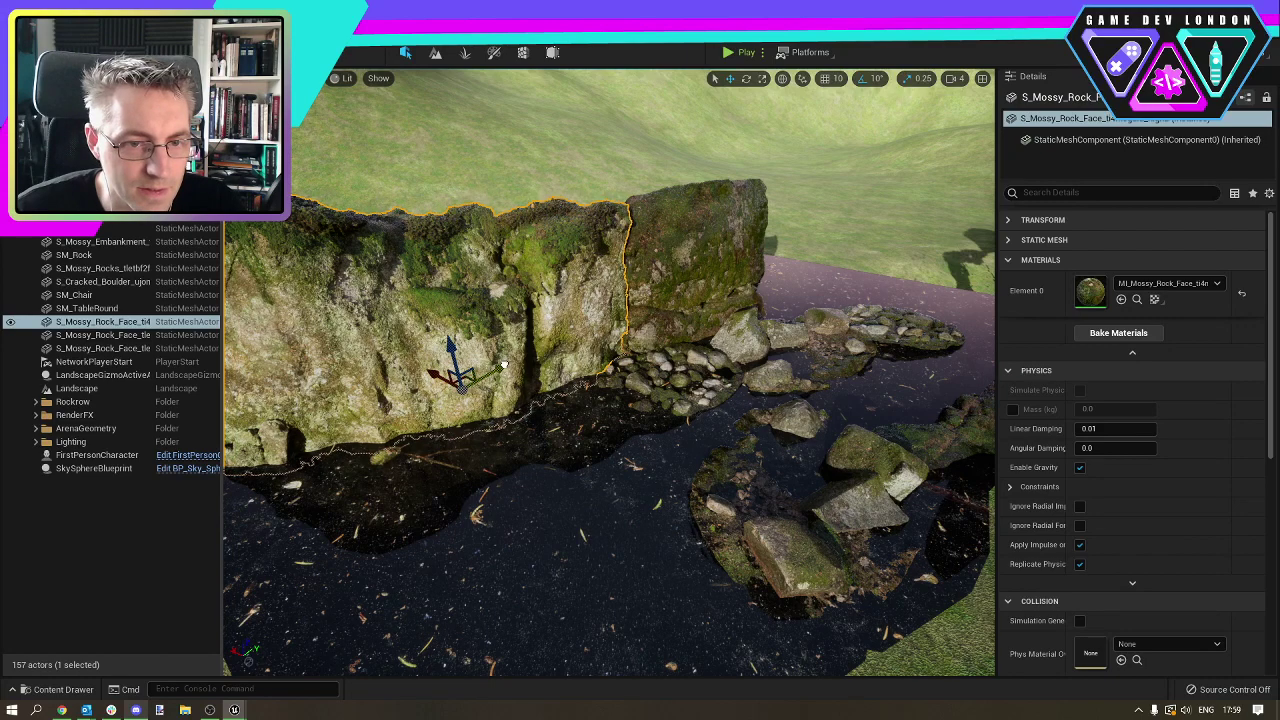
pyautogui.moveTo(514, 362); pyautogui.dragTo(518, 360)
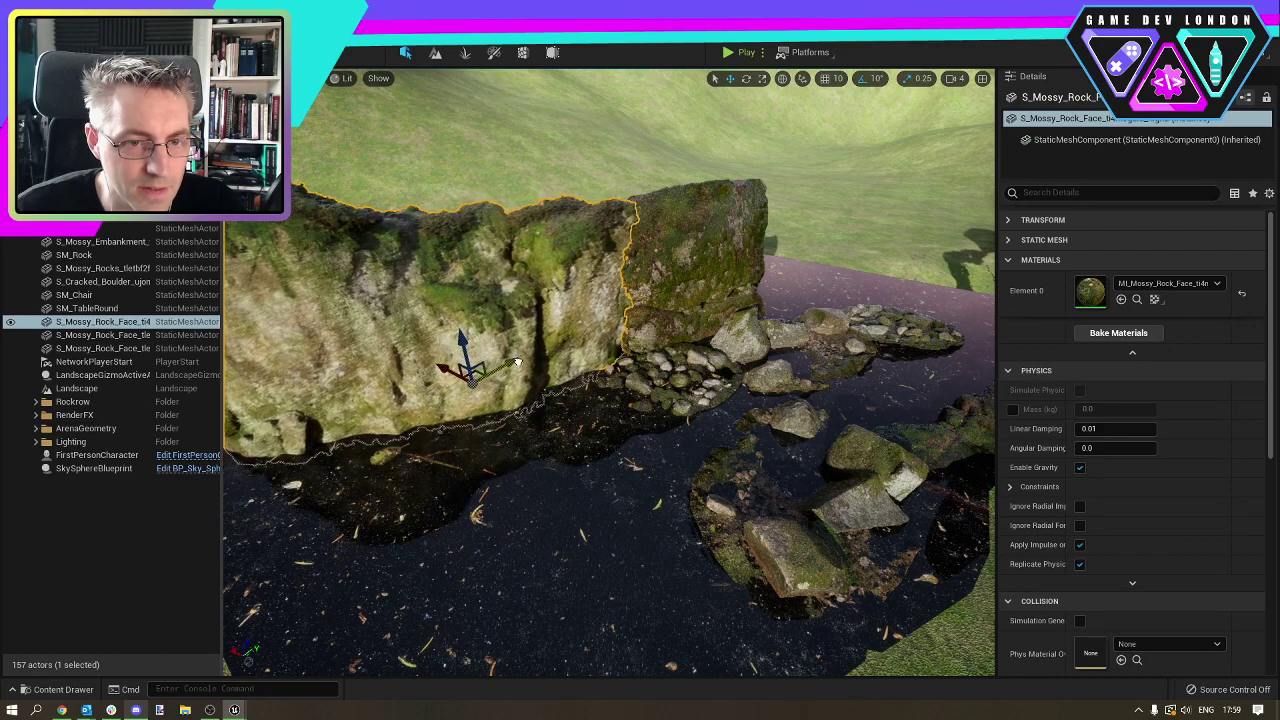
# Examine the mossy rock wall from several distances, including the seam between the two rock faces and the surrounding pond.
pyautogui.click(590, 155)
pyautogui.moveTo(609, 288)
pyautogui.mouseDown(button='right')
pyautogui.moveTo(612, 325)
pyautogui.moveTo(620, 250)
pyautogui.moveTo(607, 287)
pyautogui.mouseUp(button='right')
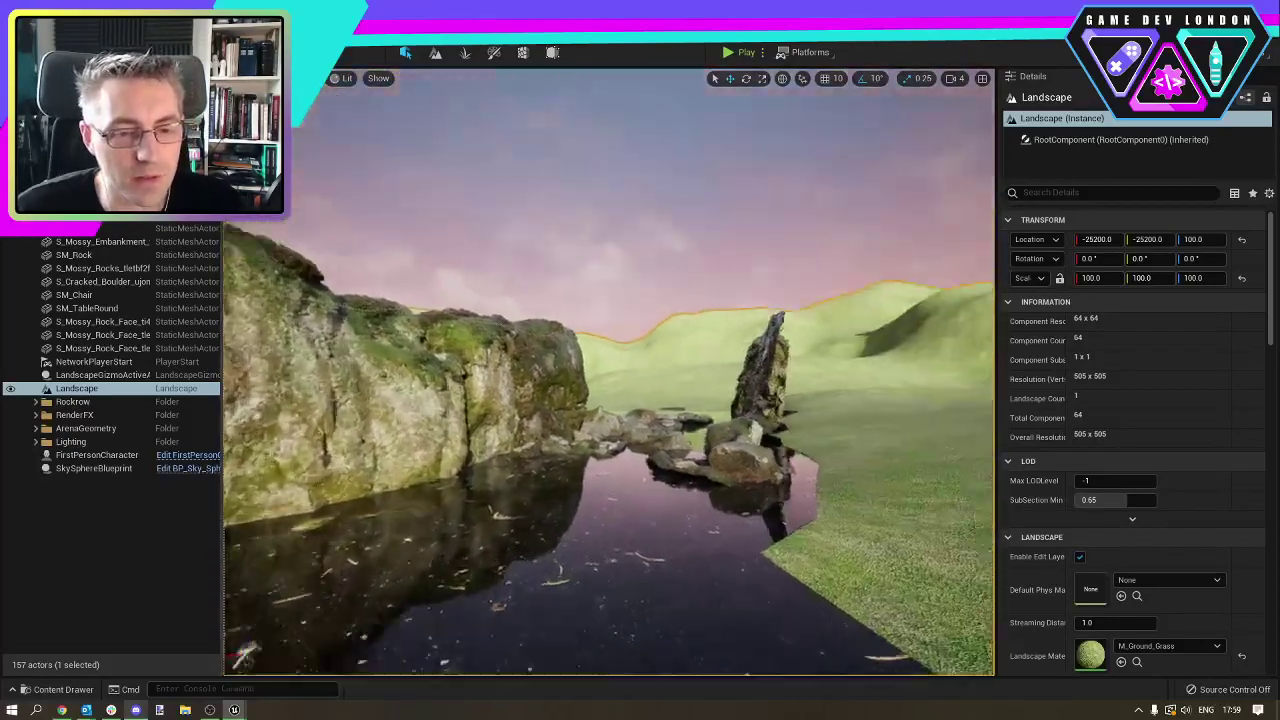
pyautogui.moveTo(674, 370); pyautogui.dragTo(674, 370, button='right')
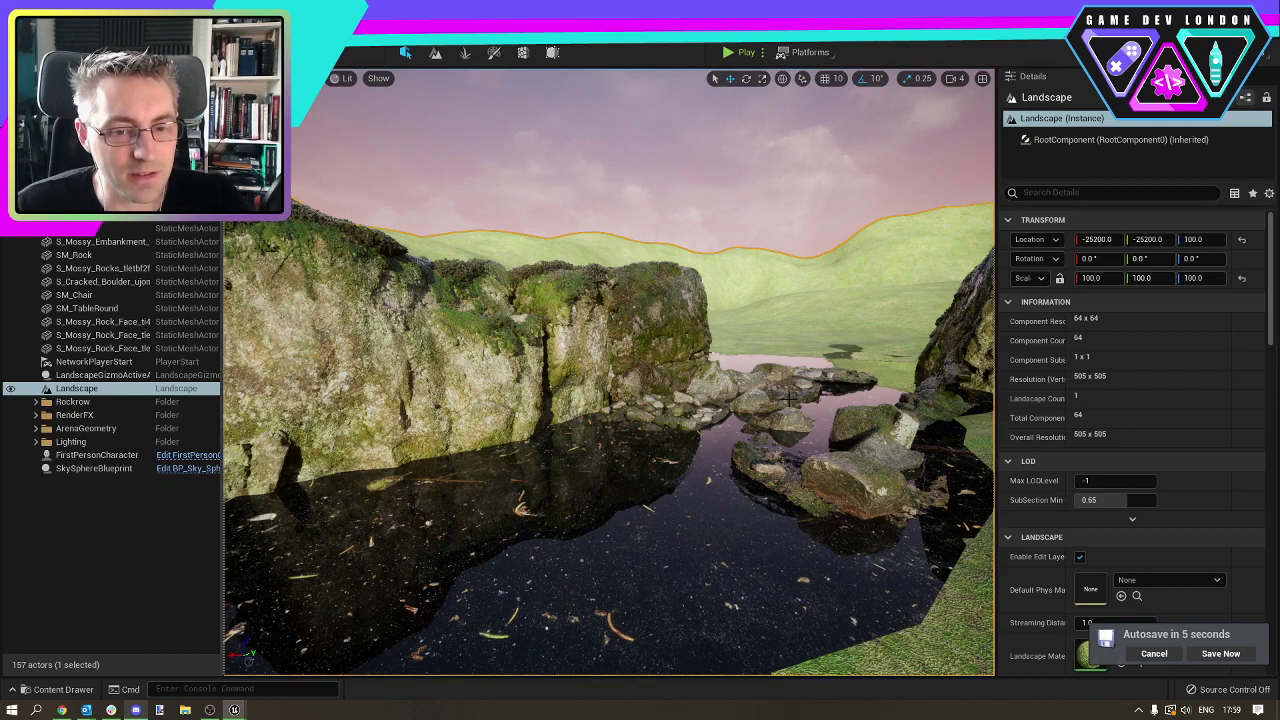
pyautogui.moveTo(804, 449); pyautogui.dragTo(750, 505, button='right')
pyautogui.press('w')
pyautogui.press('w')
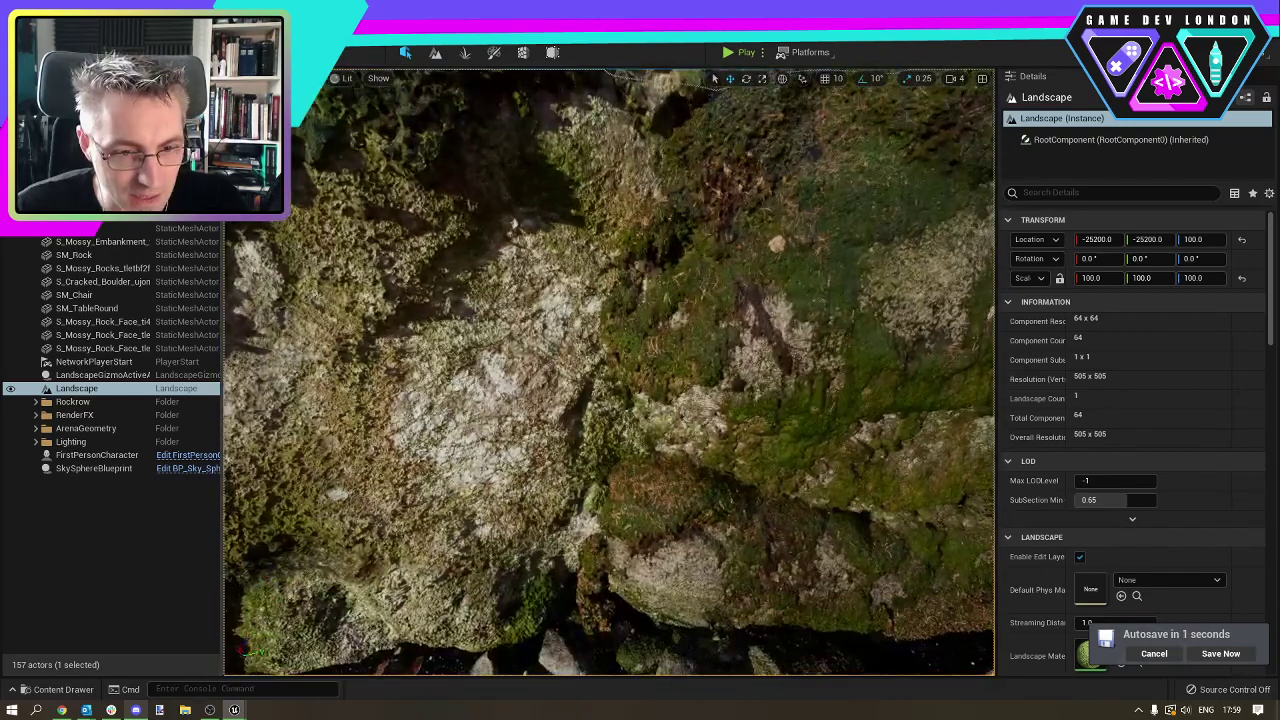
pyautogui.moveTo(794, 460)
pyautogui.mouseDown(button='right')
pyautogui.moveTo(794, 422)
pyautogui.moveTo(815, 465)
pyautogui.moveTo(800, 462)
pyautogui.mouseUp(button='right')
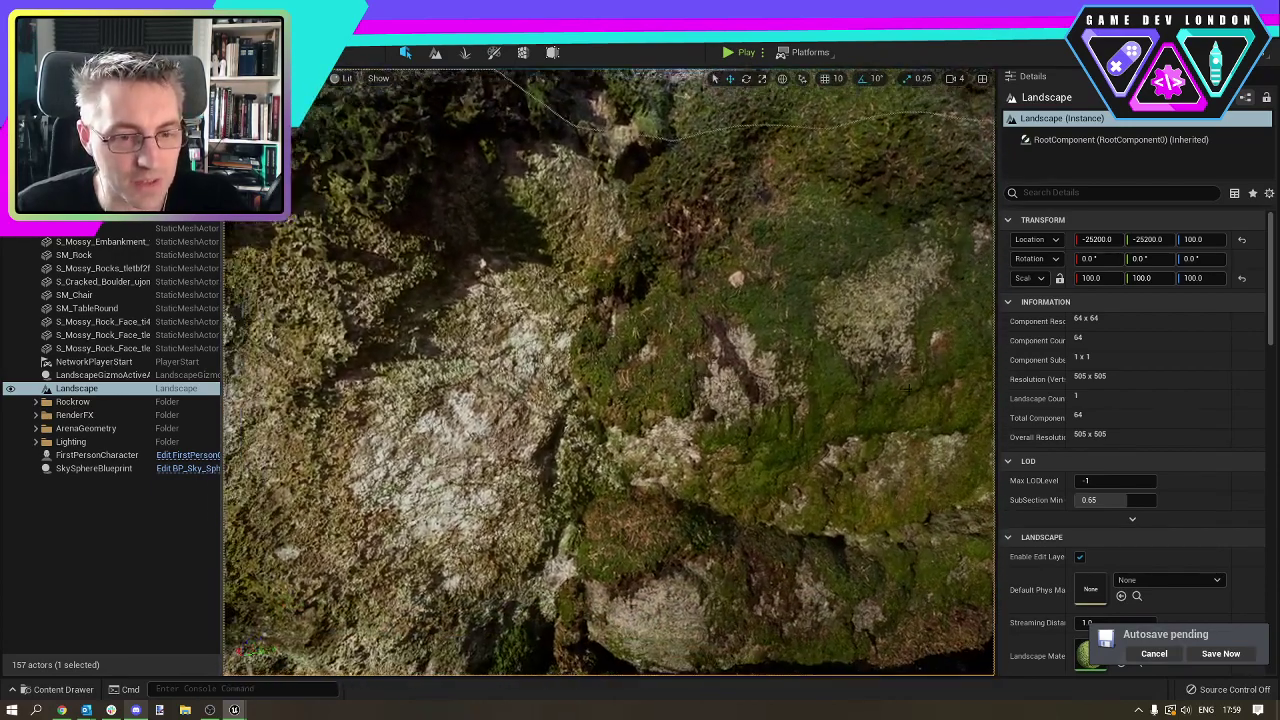
pyautogui.click(601, 368)
pyautogui.click(456, 334)
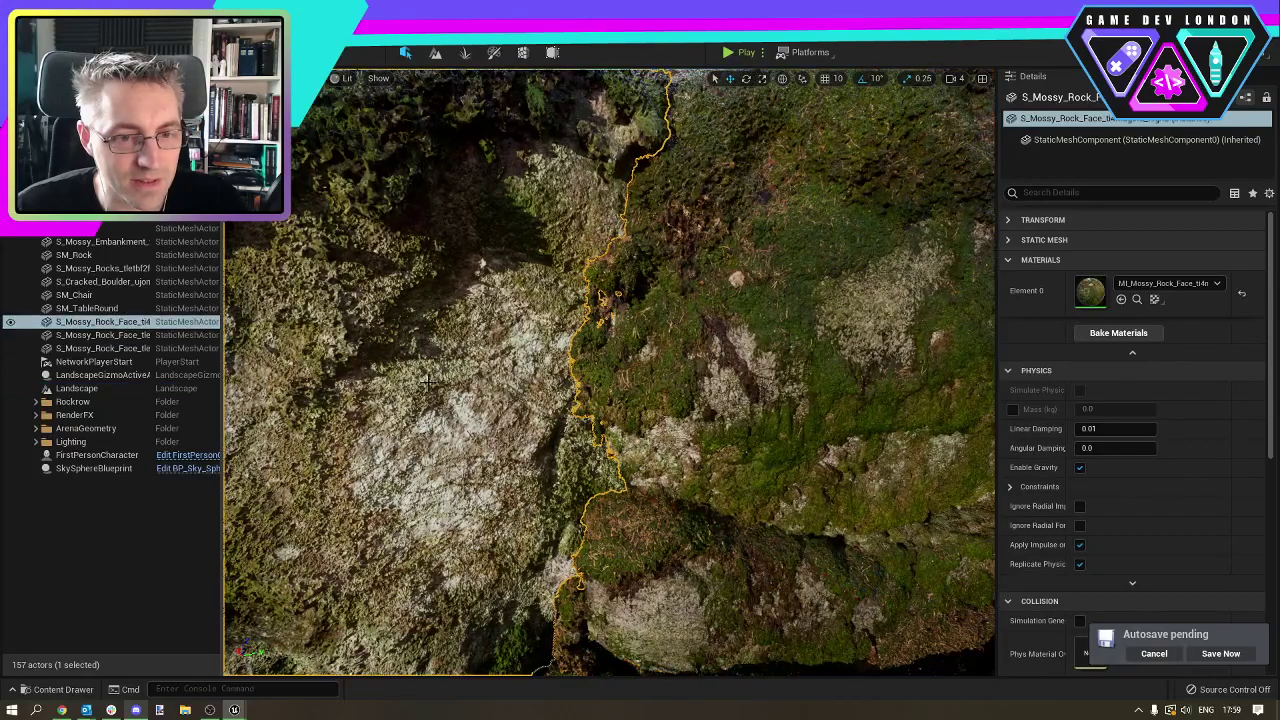
pyautogui.press('f')
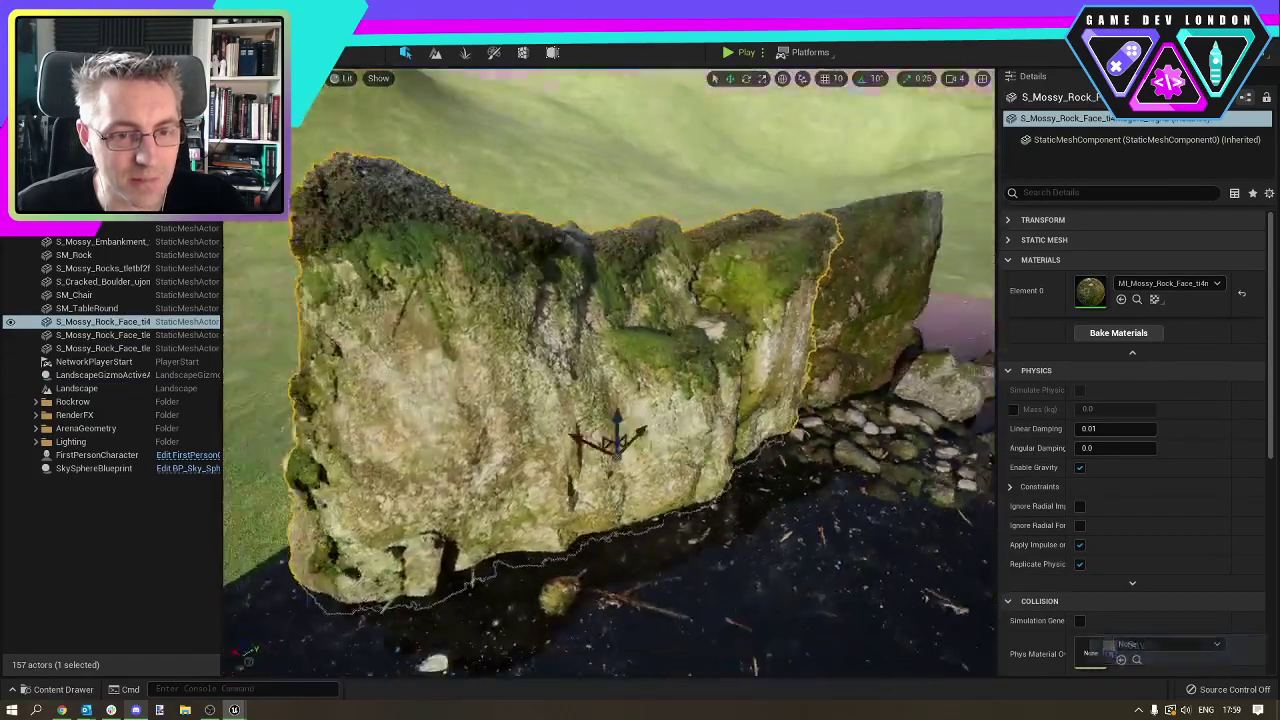
pyautogui.moveTo(662, 354)
pyautogui.mouseDown(button='right')
pyautogui.moveTo(810, 378)
pyautogui.moveTo(780, 388)
pyautogui.moveTo(663, 354)
pyautogui.mouseUp(button='right')
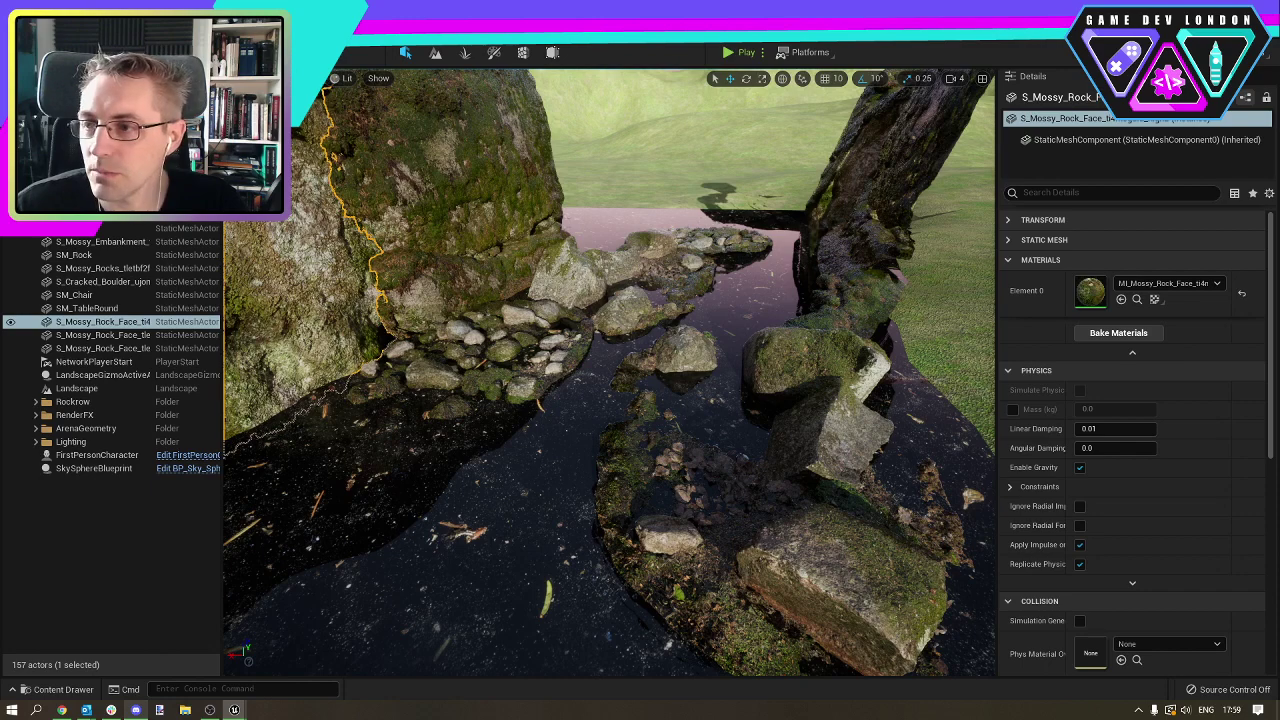
# Place an S_Mossy_Embankment piece in the water, turn it parallel to the rock wall and move it to the wall's near-end base.
pyautogui.moveTo(1090, 290); pyautogui.dragTo(290, 495)
pyautogui.press('f')
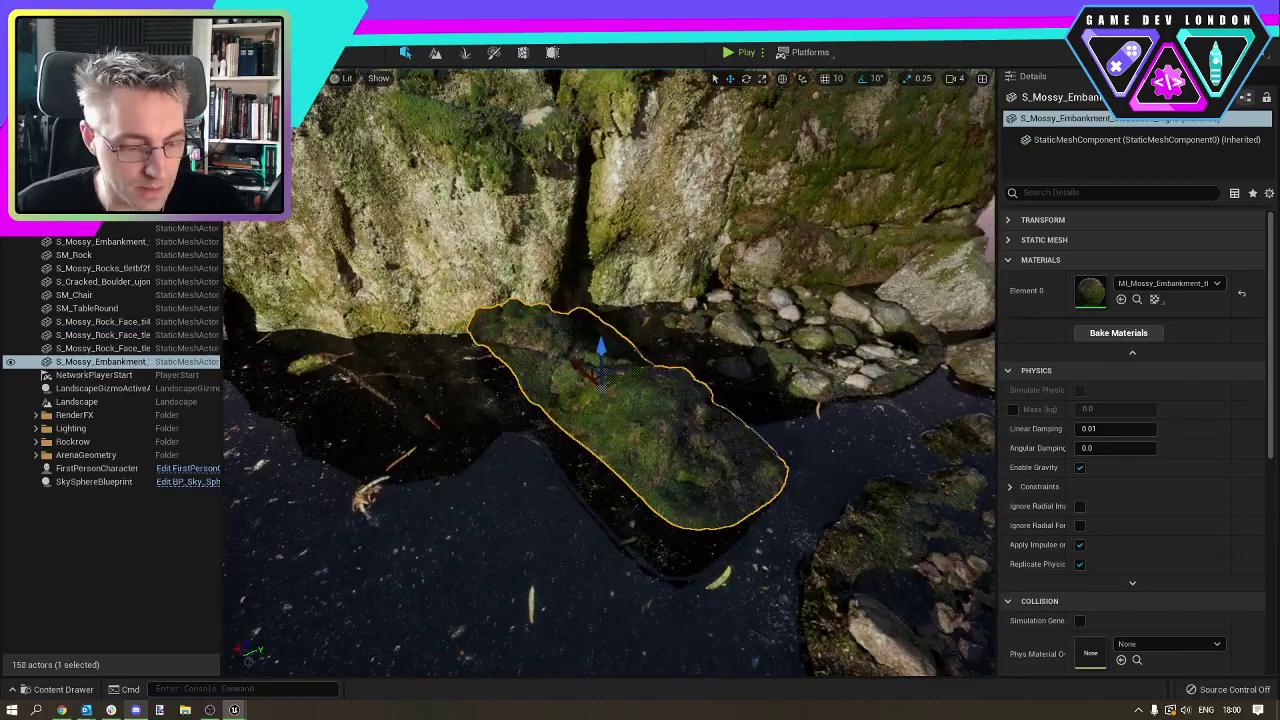
pyautogui.press('e')
pyautogui.moveTo(595, 437); pyautogui.dragTo(530, 420)
pyautogui.press('w')
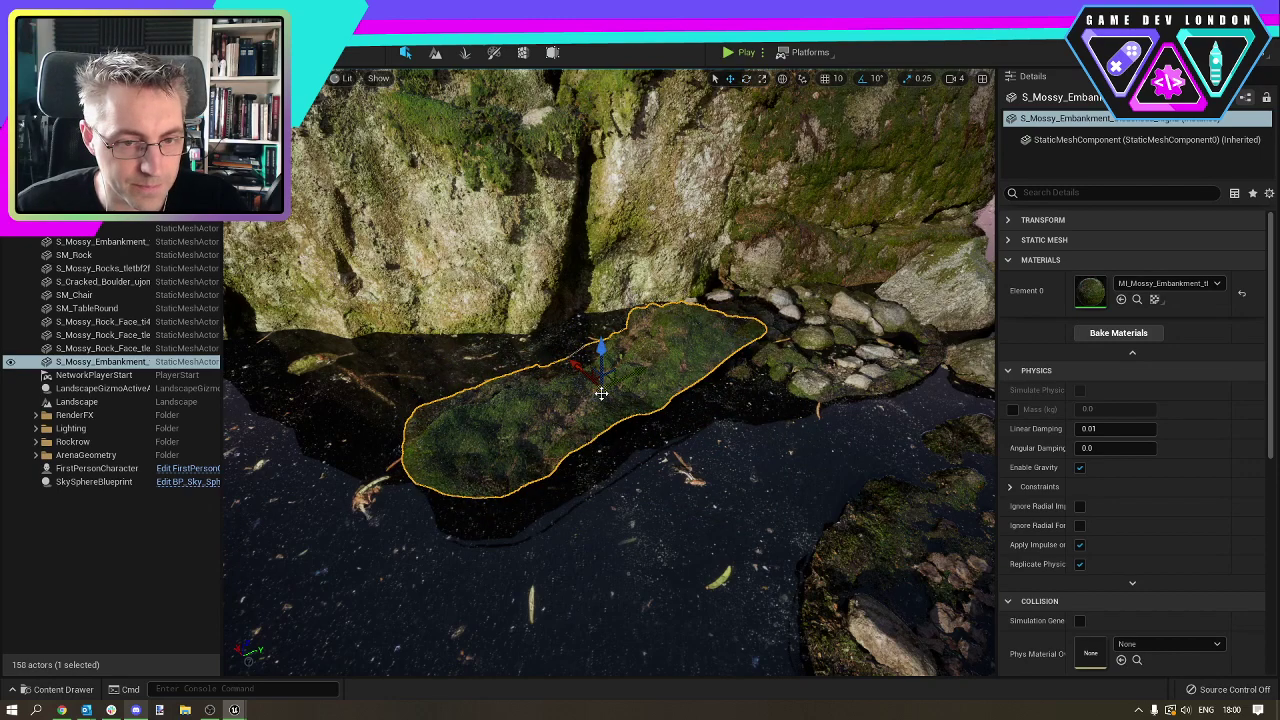
pyautogui.moveTo(607, 380); pyautogui.dragTo(340, 358)
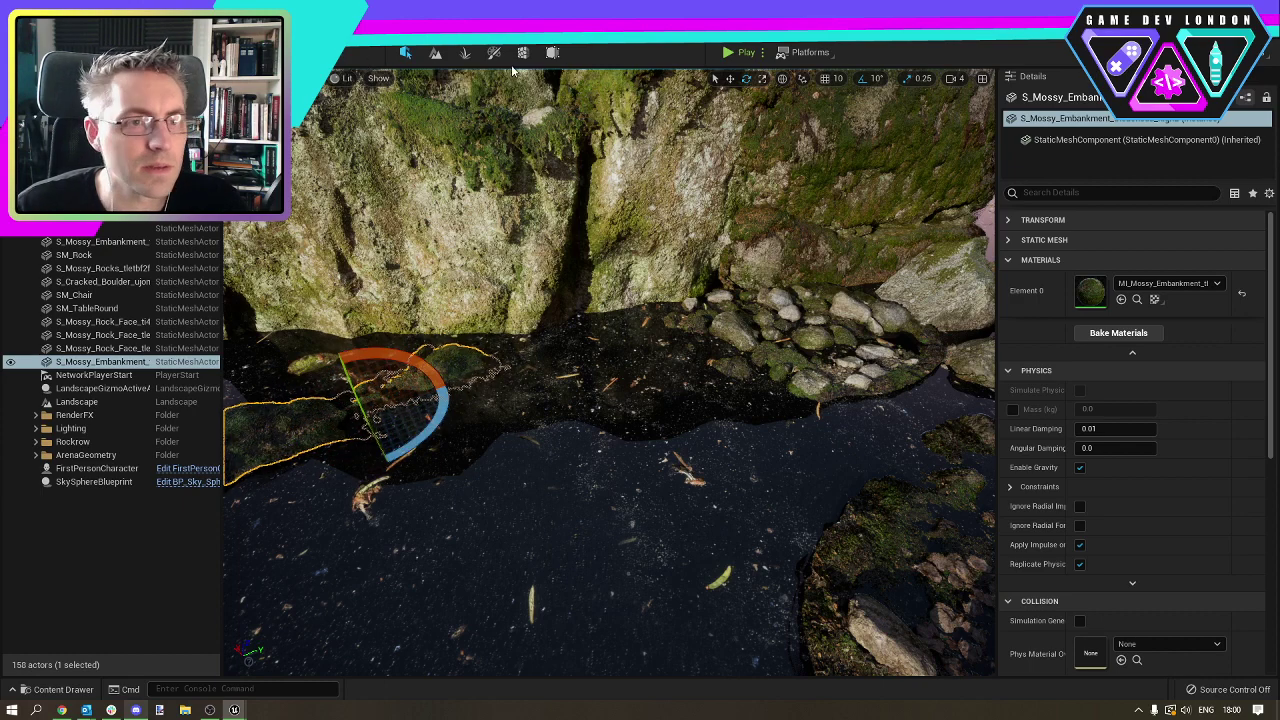
# Turn off rotation snapping and freely adjust the tilt of the mossy embankment at the near-end base of the rock wall.
pyautogui.moveTo(592, 134); pyautogui.dragTo(464, 94, button='right')
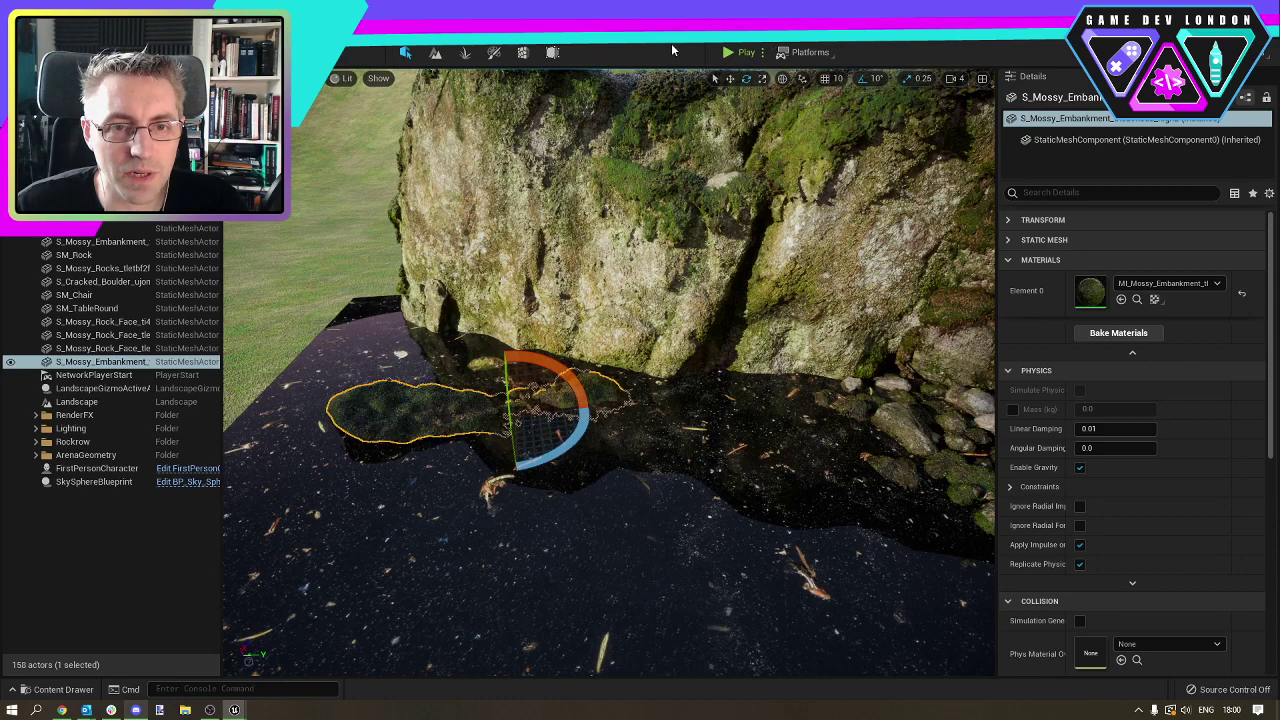
pyautogui.click(868, 80)
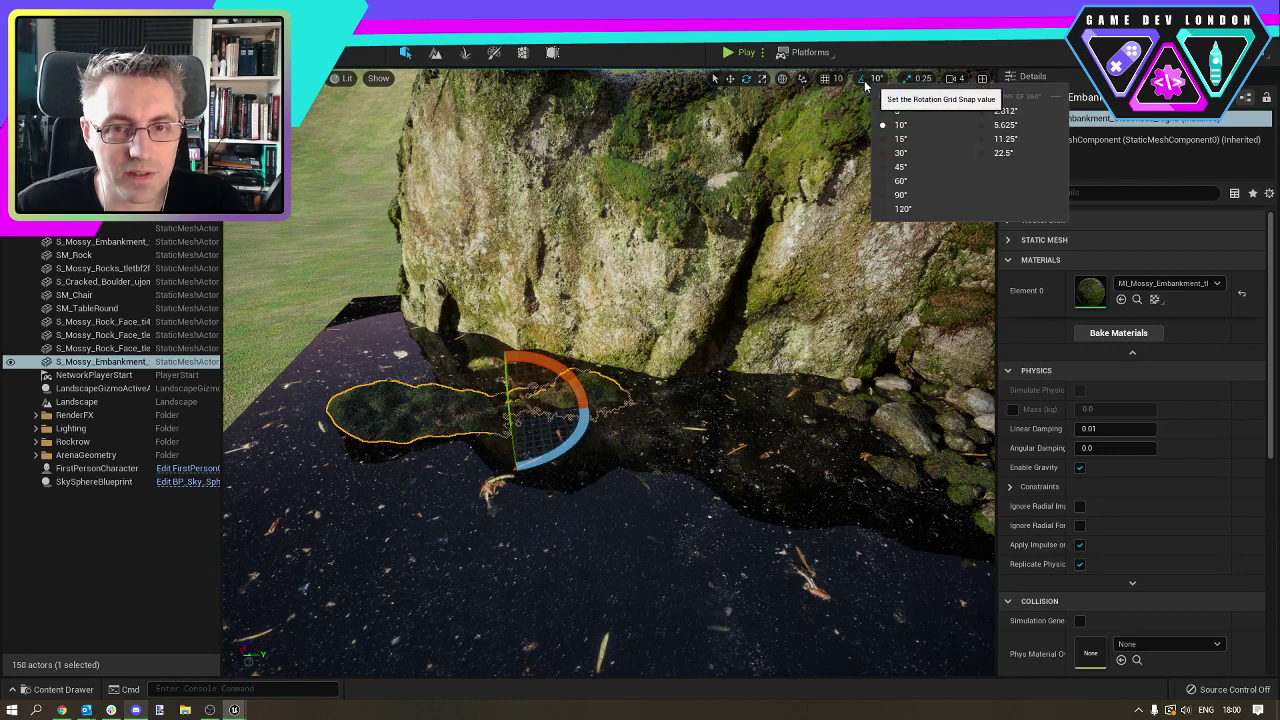
pyautogui.click(790, 127)
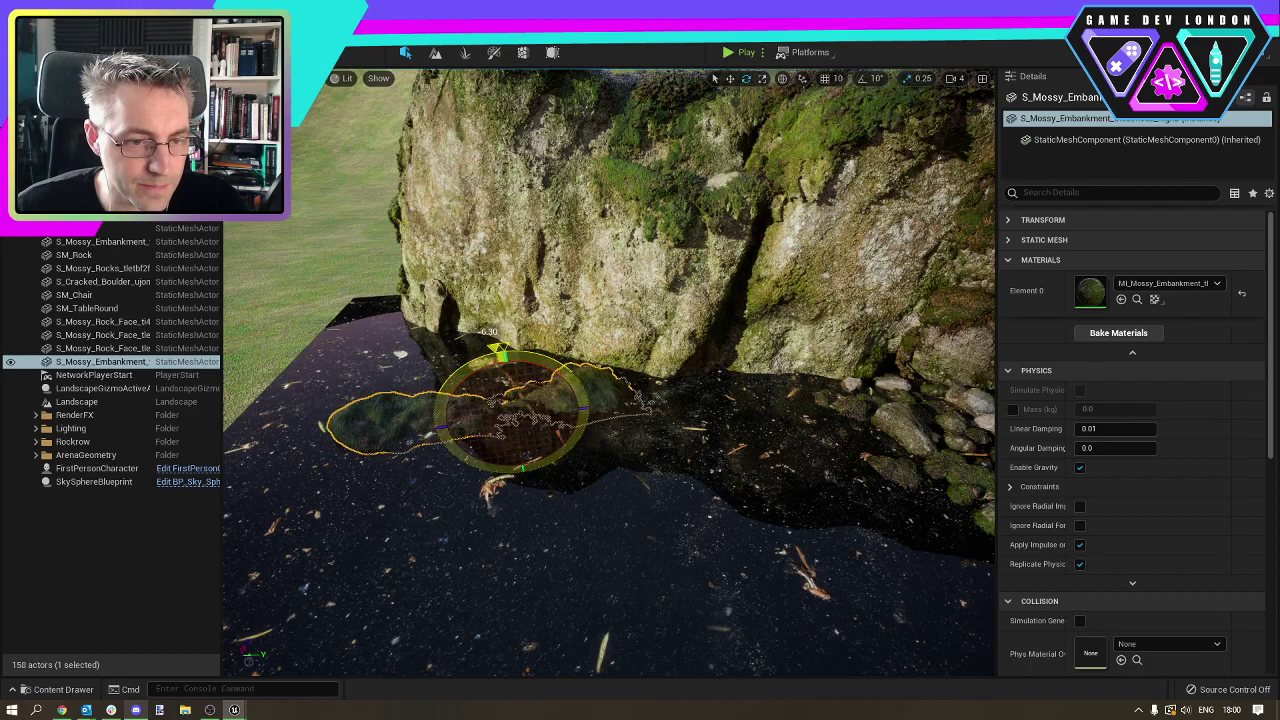
pyautogui.moveTo(608, 372)
pyautogui.mouseDown(button='right')
pyautogui.moveTo(570, 395)
pyautogui.moveTo(600, 385)
pyautogui.moveTo(608, 360)
pyautogui.moveTo(570, 365)
pyautogui.moveTo(608, 368)
pyautogui.moveTo(596, 362)
pyautogui.mouseUp(button='right')
pyautogui.press('w')
pyautogui.press('s')
pyautogui.press('w')
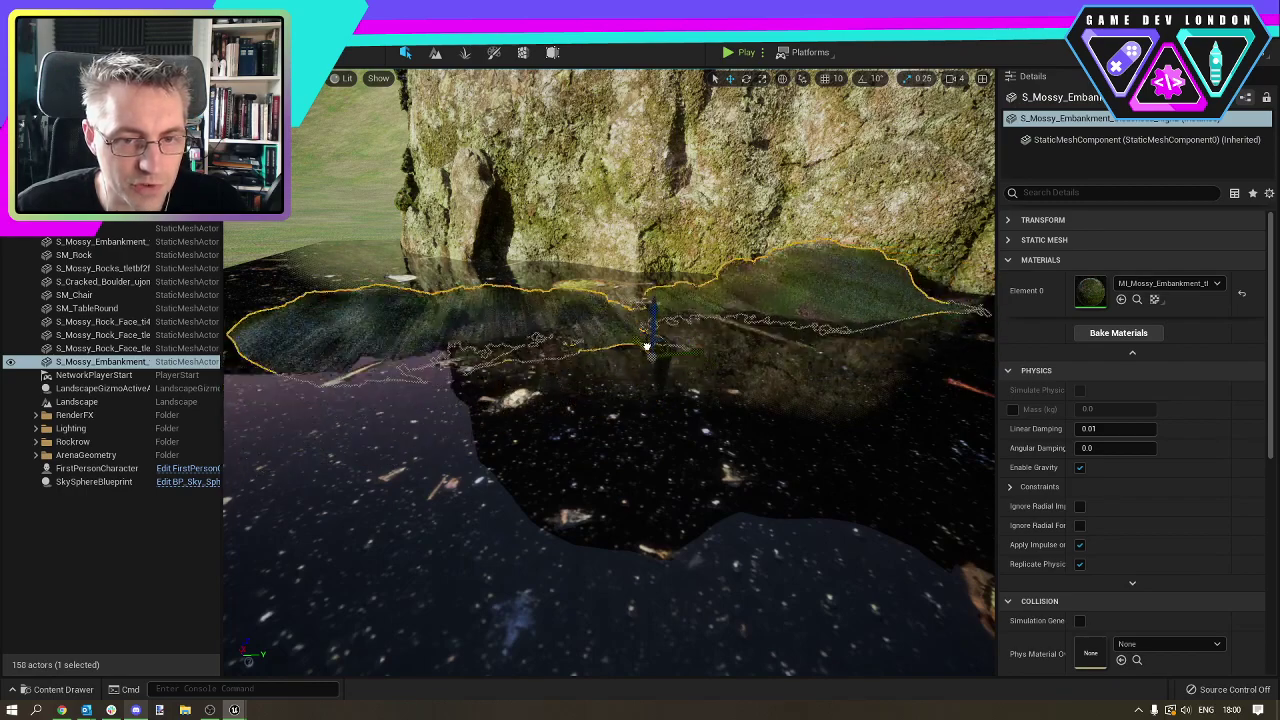
pyautogui.press('s')
pyautogui.moveTo(608, 368); pyautogui.dragTo(700, 462, button='right')
pyautogui.press('e')
pyautogui.press('w')
pyautogui.moveTo(560, 372); pyautogui.dragTo(560, 372, button='right')
pyautogui.moveTo(762, 338); pyautogui.dragTo(762, 338, button='right')
# Select the mossy rock group on the opposite shore and examine how it sits in the water from several angles and distances.
pyautogui.click(762, 338)
pyautogui.moveTo(700, 300); pyautogui.dragTo(700, 300, button='right')
pyautogui.moveTo(795, 304); pyautogui.dragTo(795, 304, button='right')
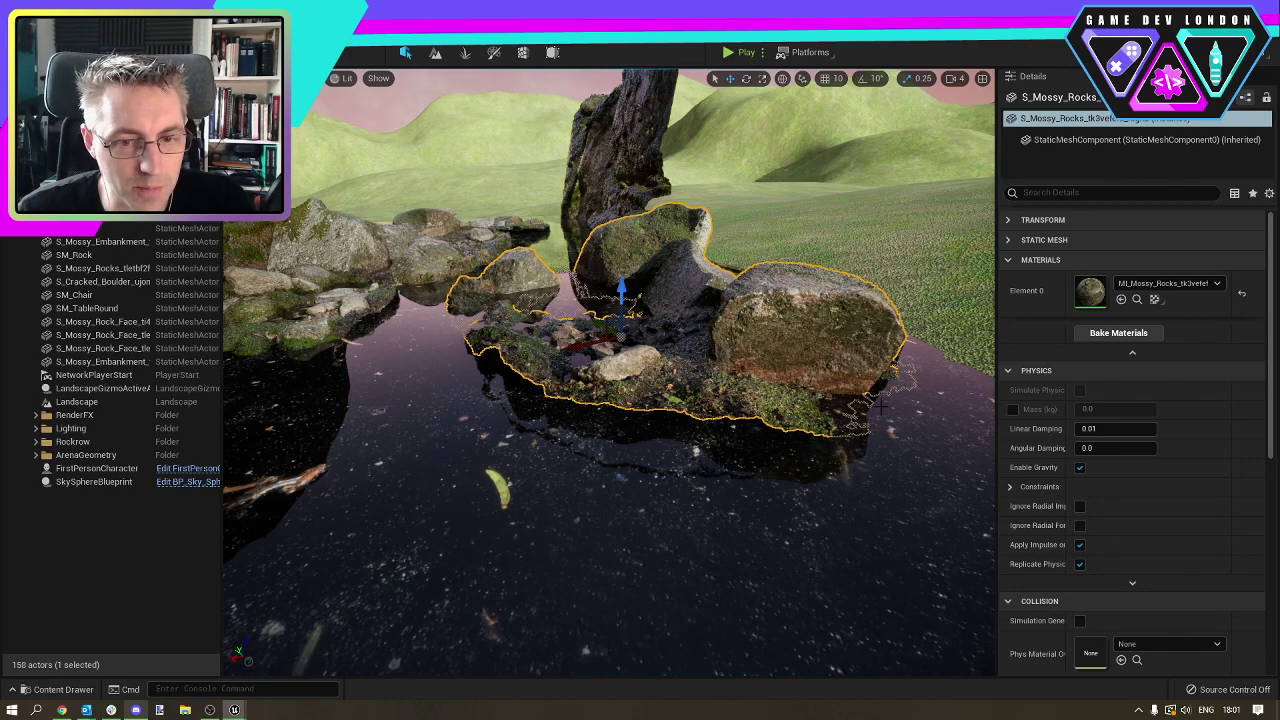
pyautogui.moveTo(880, 404); pyautogui.dragTo(822, 391, button='right')
pyautogui.press('w')
pyautogui.press('s')
pyautogui.press('d')
pyautogui.press('a')
pyautogui.press('s')
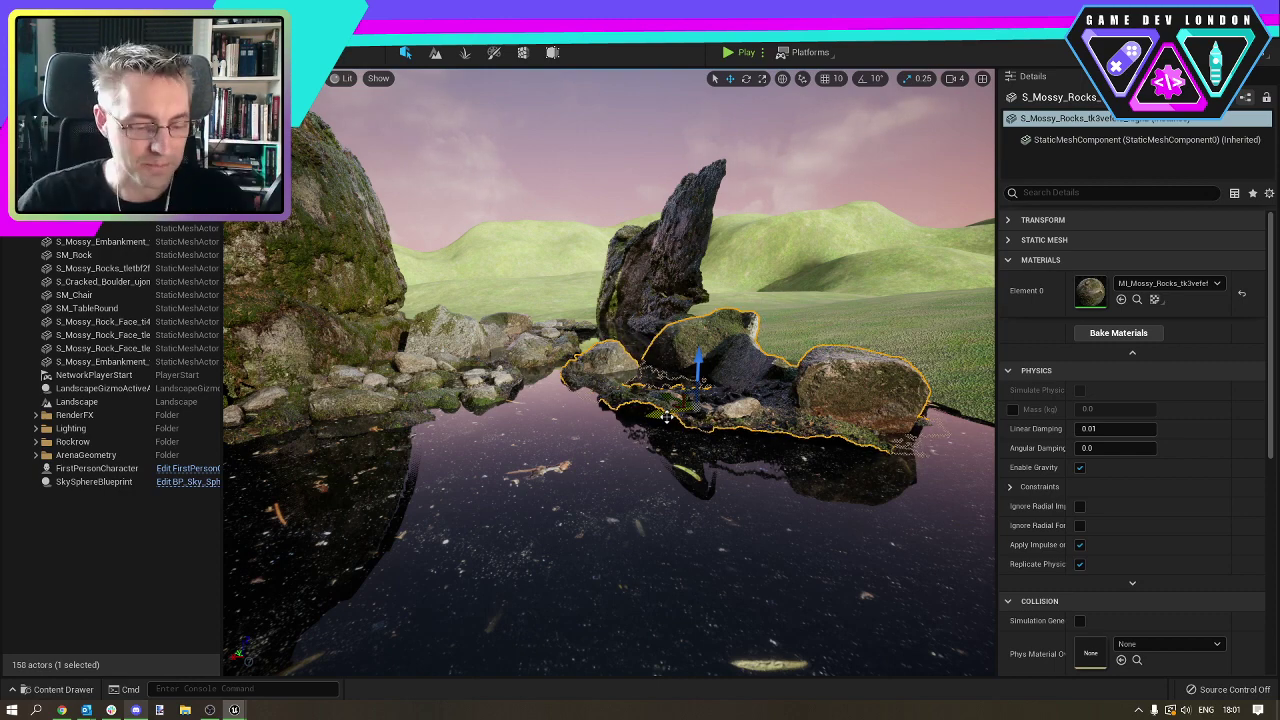
pyautogui.press('w')
pyautogui.moveTo(736, 415); pyautogui.dragTo(810, 400, button='right')
pyautogui.press('s')
pyautogui.press('w')
pyautogui.press('s')
pyautogui.press('w')
pyautogui.press('s')
pyautogui.press('f')
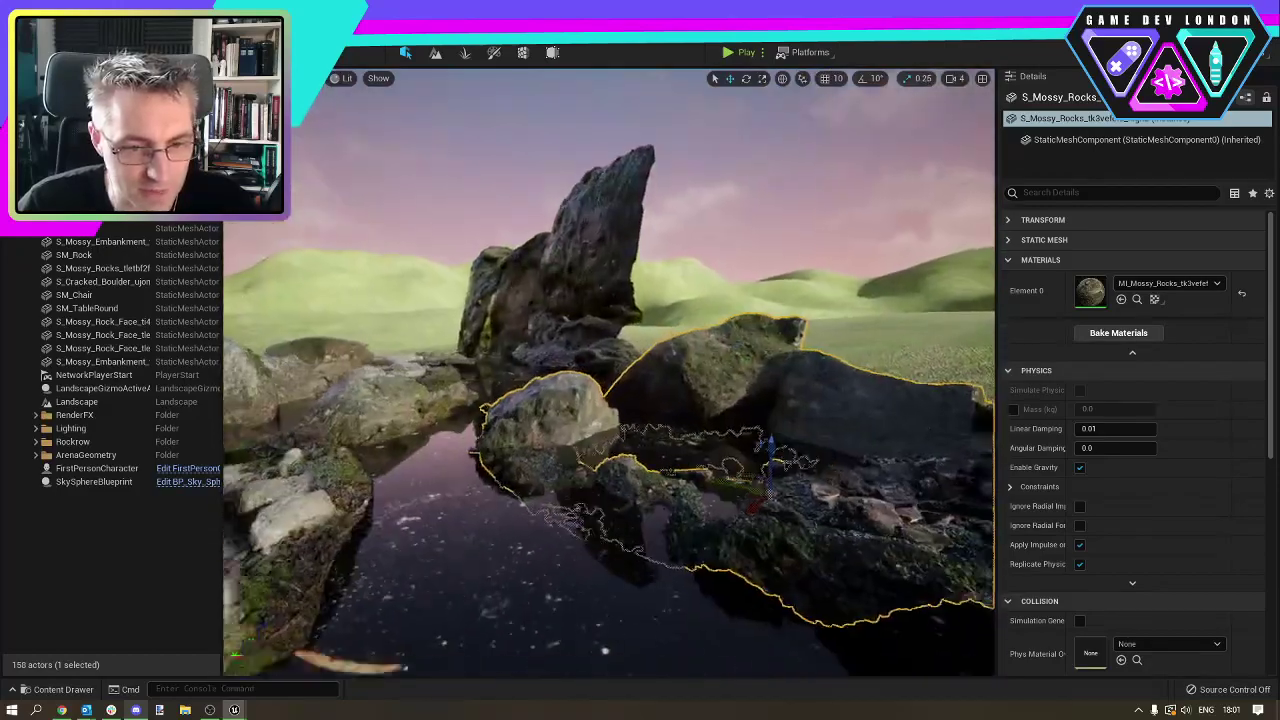
# Tilt the selected mossy rock group on the opposite shore by about -10°.
pyautogui.press('s')
pyautogui.moveTo(897, 373)
pyautogui.mouseDown(button='right')
pyautogui.moveTo(872, 398)
pyautogui.moveTo(906, 404)
pyautogui.moveTo(868, 398)
pyautogui.moveTo(906, 400)
pyautogui.moveTo(880, 404)
pyautogui.moveTo(886, 394)
pyautogui.mouseUp(button='right')
pyautogui.press('d')
pyautogui.press('a')
pyautogui.press('w')
pyautogui.press('s')
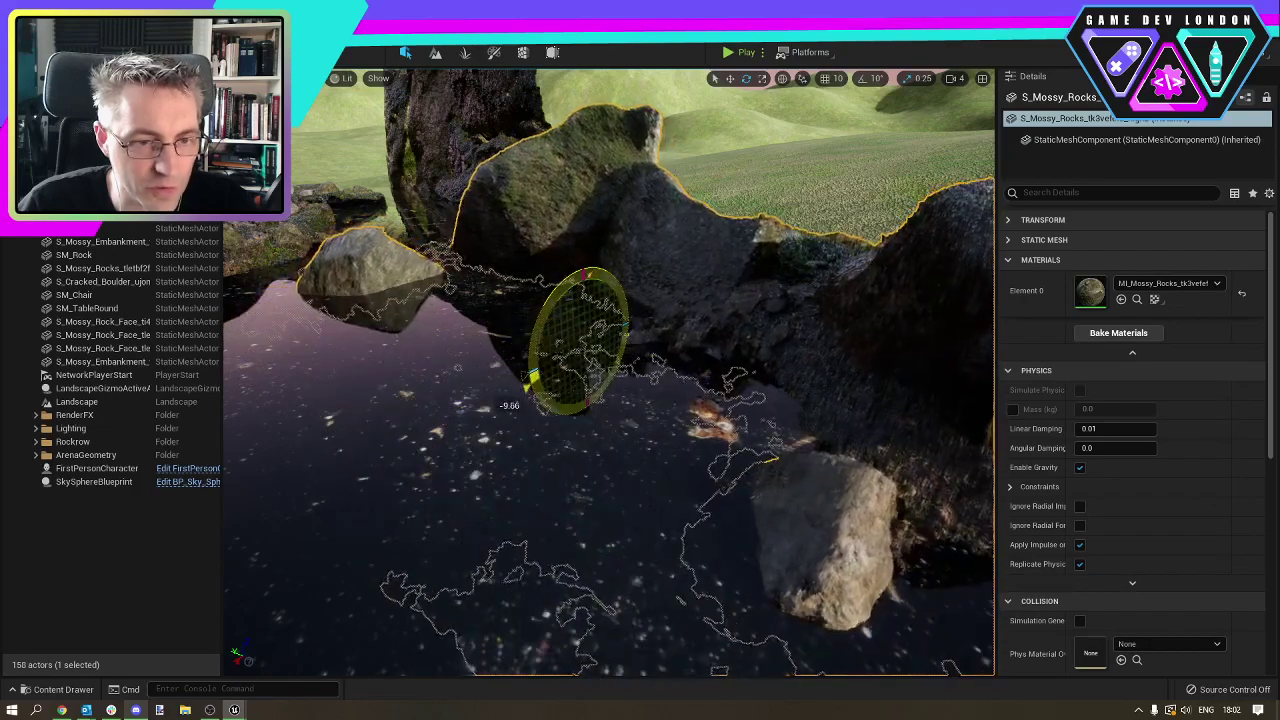
pyautogui.moveTo(532, 380); pyautogui.dragTo(532, 378)
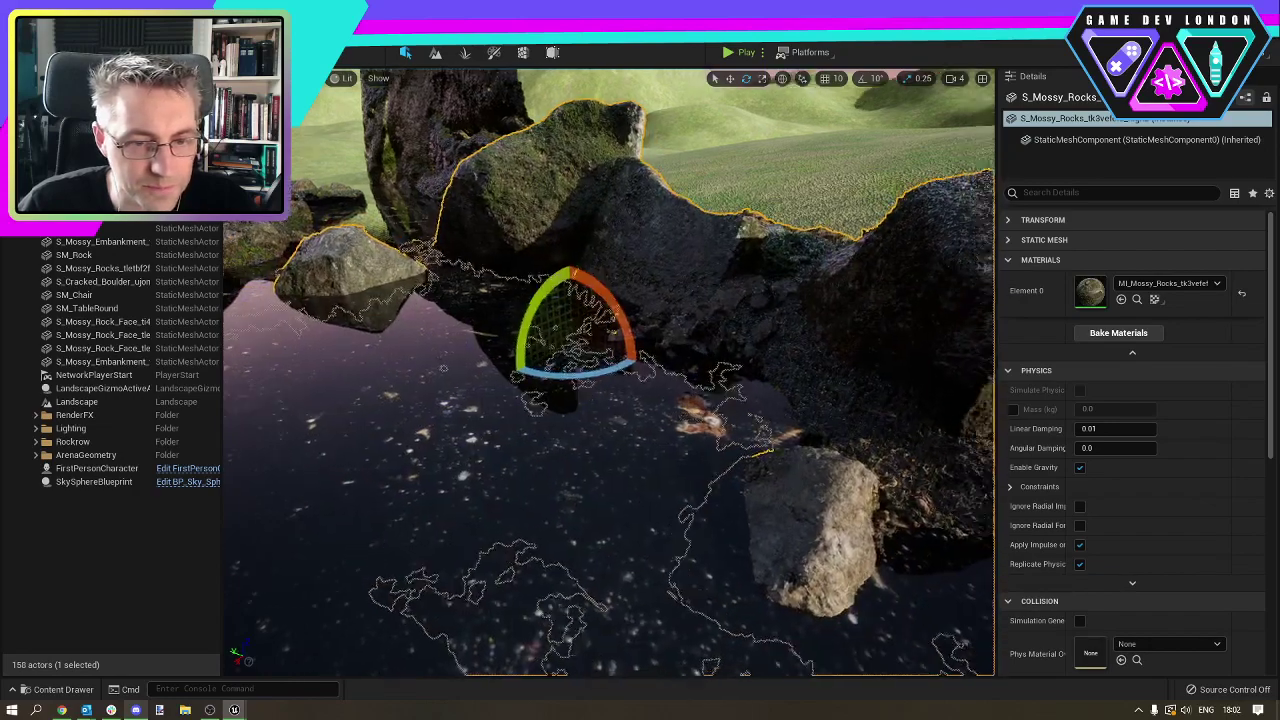
pyautogui.moveTo(532, 378)
pyautogui.mouseDown(button='right')
pyautogui.moveTo(560, 350)
pyautogui.moveTo(420, 345)
pyautogui.moveTo(515, 362)
pyautogui.mouseUp(button='right')
pyautogui.moveTo(600, 365)
pyautogui.mouseDown(button='right')
pyautogui.moveTo(585, 372)
pyautogui.moveTo(595, 366)
pyautogui.mouseUp(button='right')
pyautogui.click(571, 306)
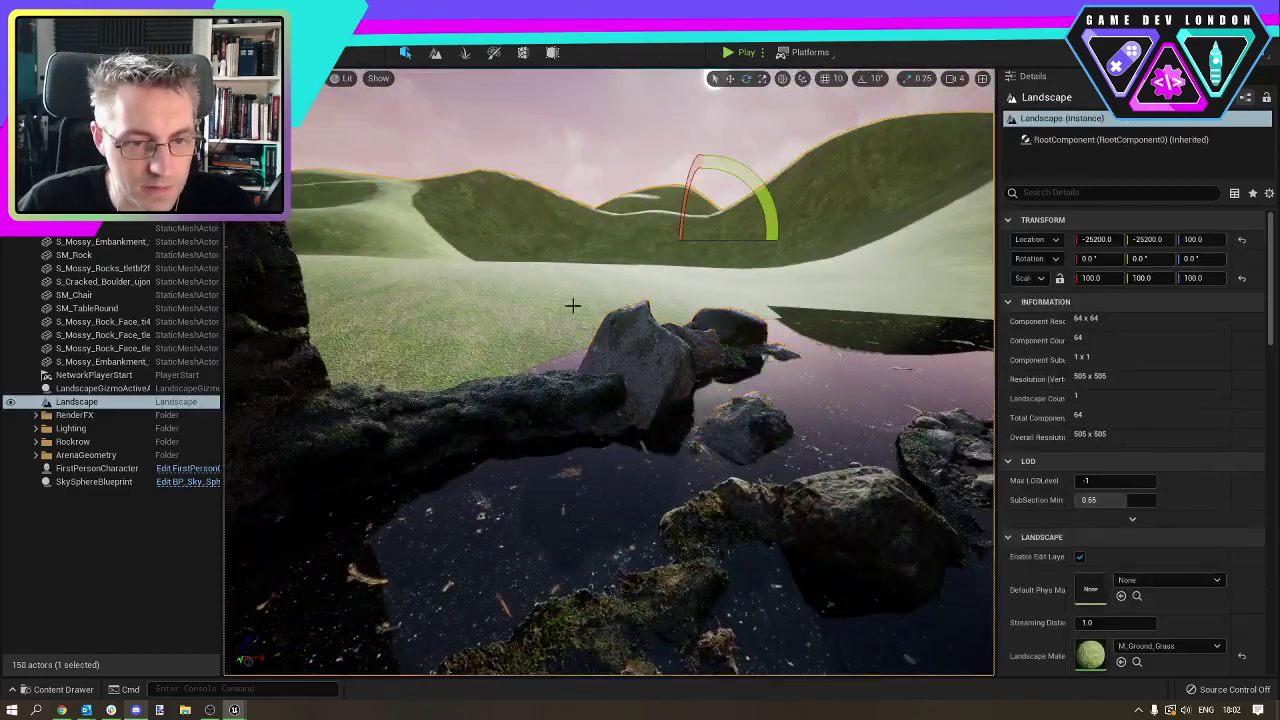
pyautogui.moveTo(571, 306)
pyautogui.mouseDown(button='right')
pyautogui.moveTo(525, 318)
pyautogui.moveTo(578, 304)
pyautogui.mouseUp(button='right')
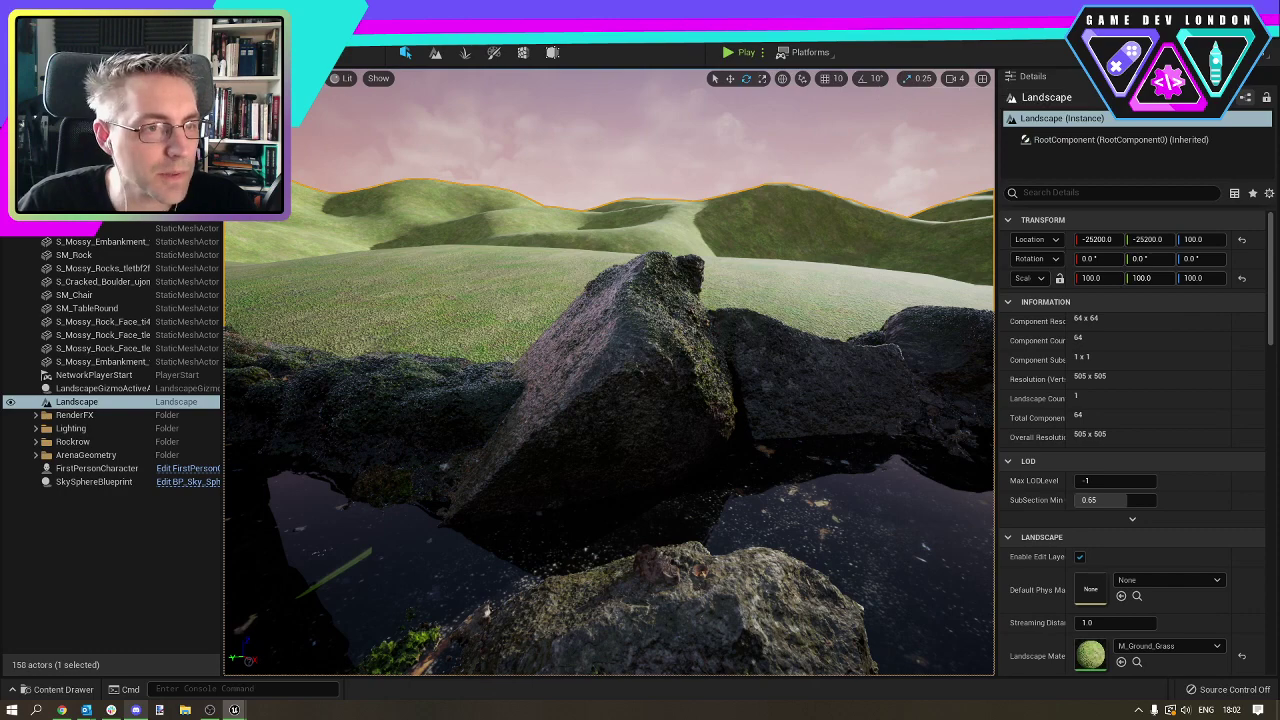
pyautogui.click(237, 79)
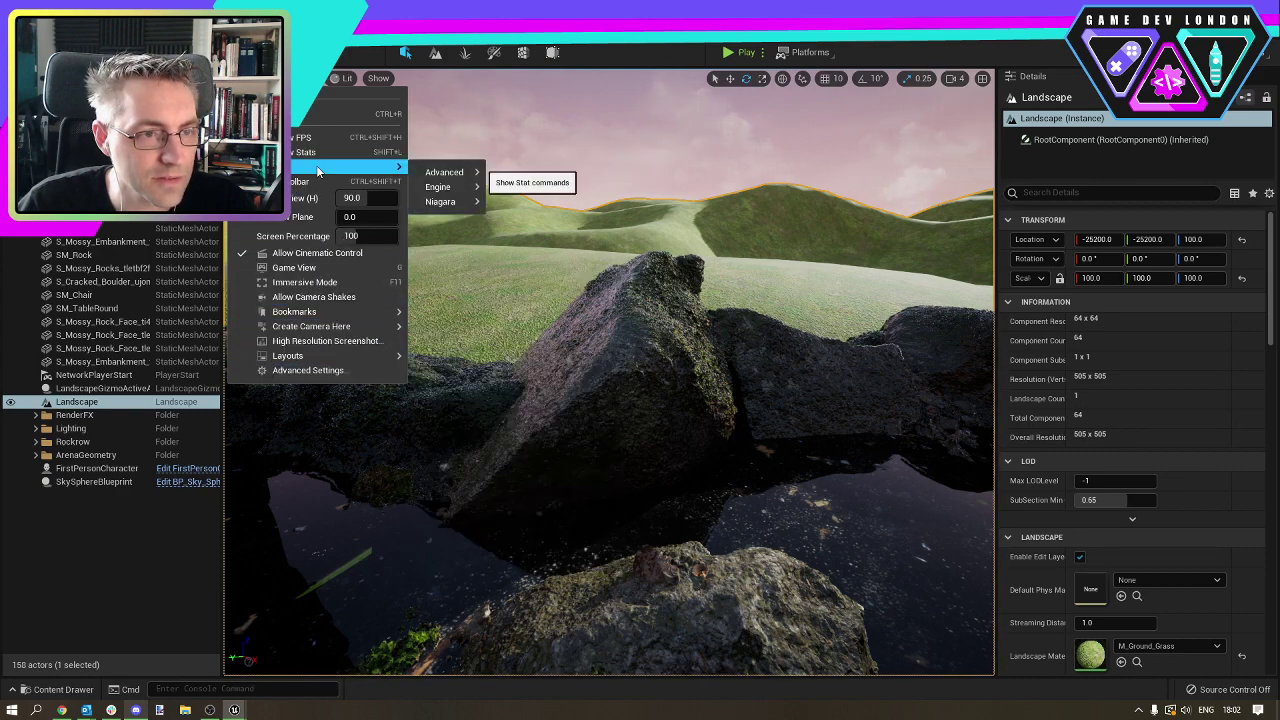
pyautogui.click(378, 78)
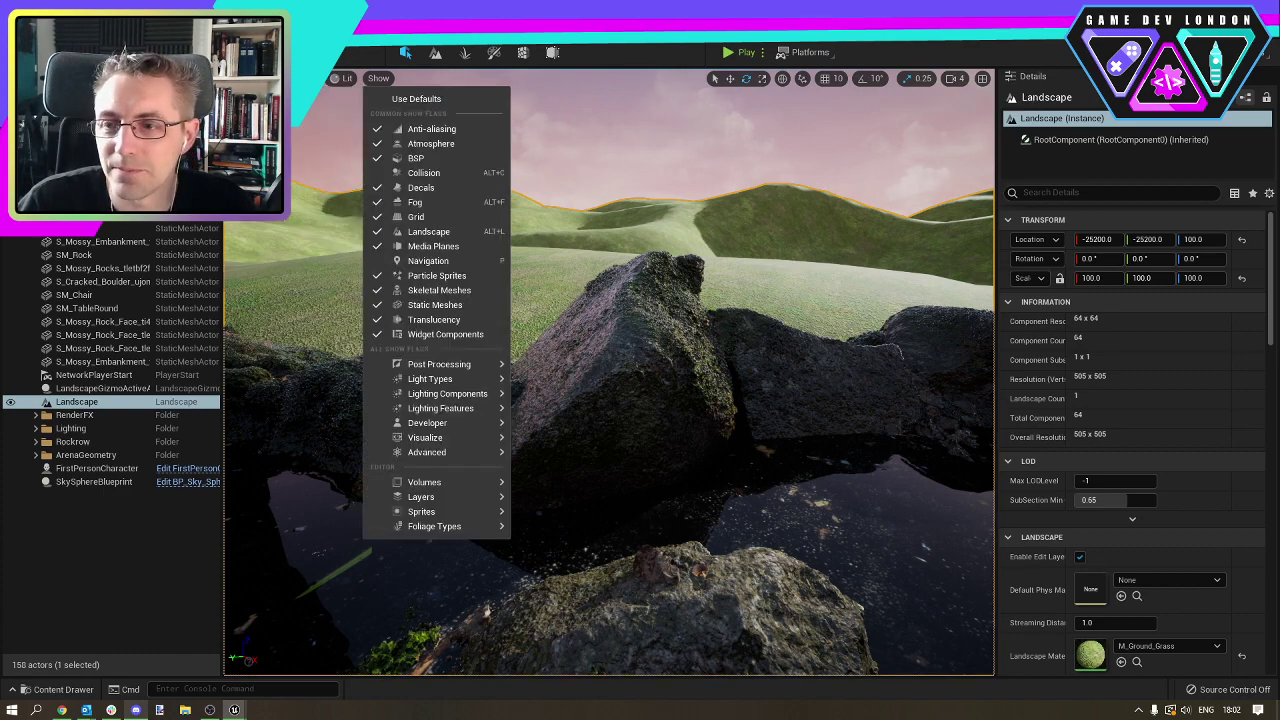
pyautogui.press('Escape')
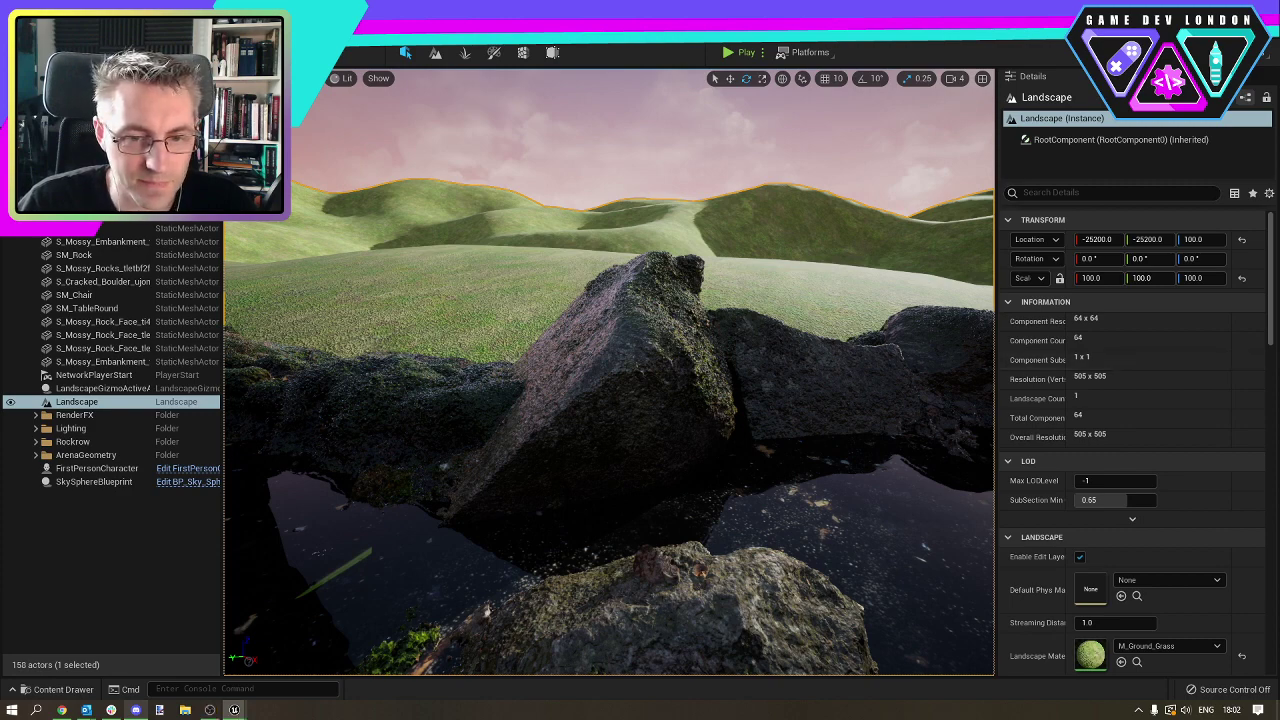
# Move the round S_Mossy_Rocks stone cluster across the channel to the base of the large mossy wall's far end.
pyautogui.moveTo(610, 372); pyautogui.dragTo(690, 350, button='right')
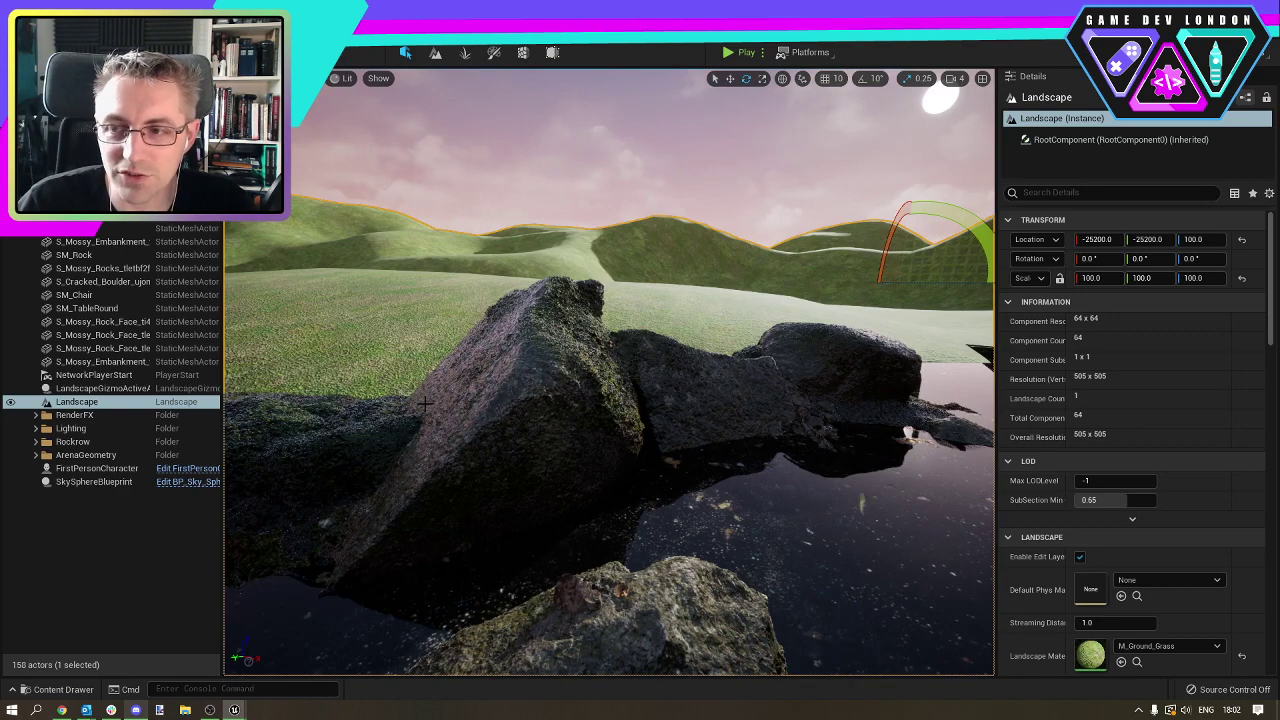
pyautogui.moveTo(610, 372); pyautogui.dragTo(585, 384, button='right')
pyautogui.moveTo(495, 372); pyautogui.dragTo(428, 372, button='right')
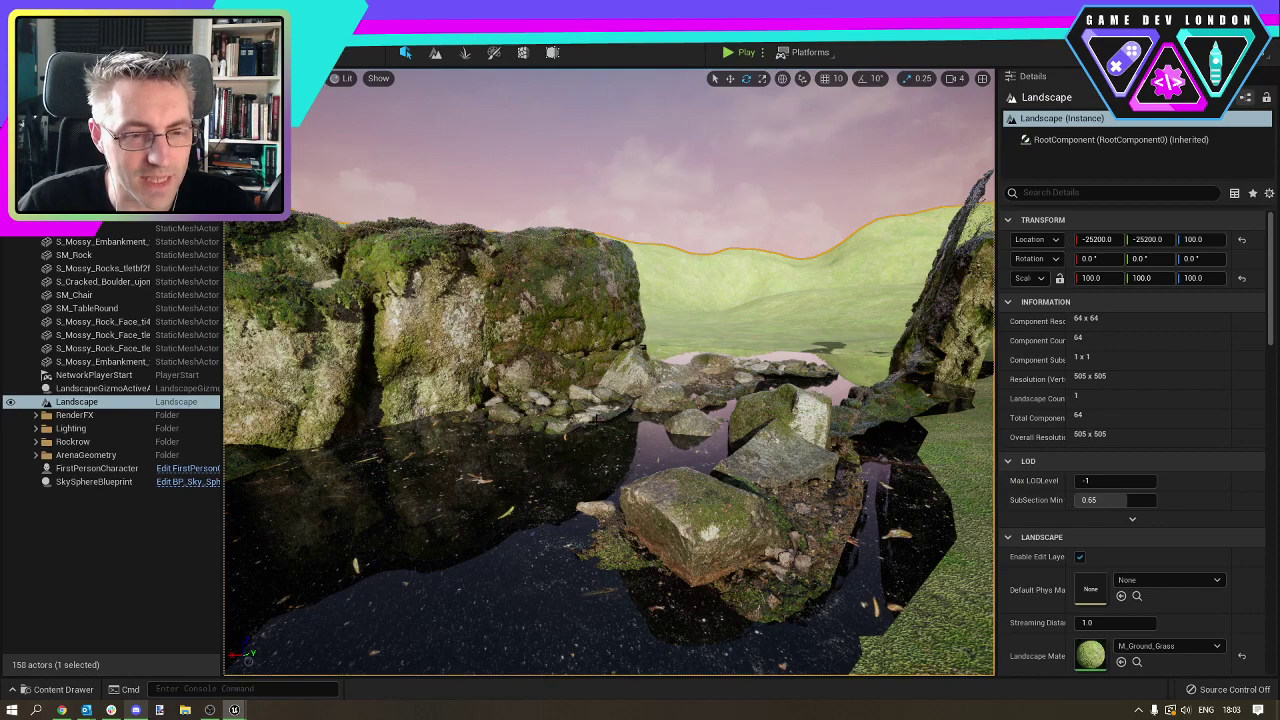
pyautogui.moveTo(428, 372)
pyautogui.mouseDown(button='right')
pyautogui.moveTo(488, 362)
pyautogui.moveTo(452, 369)
pyautogui.mouseUp(button='right')
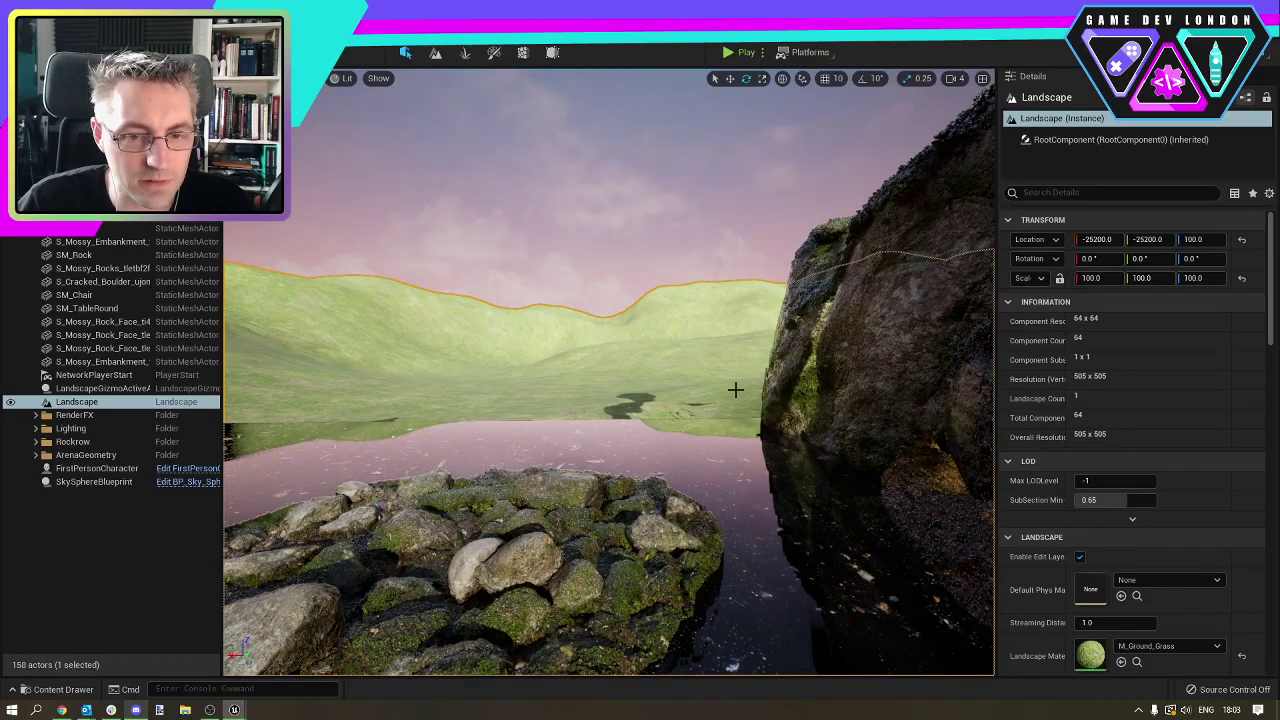
pyautogui.moveTo(735, 389); pyautogui.dragTo(723, 420, button='right')
pyautogui.click(532, 232)
pyautogui.moveTo(534, 236); pyautogui.dragTo(599, 283, button='right')
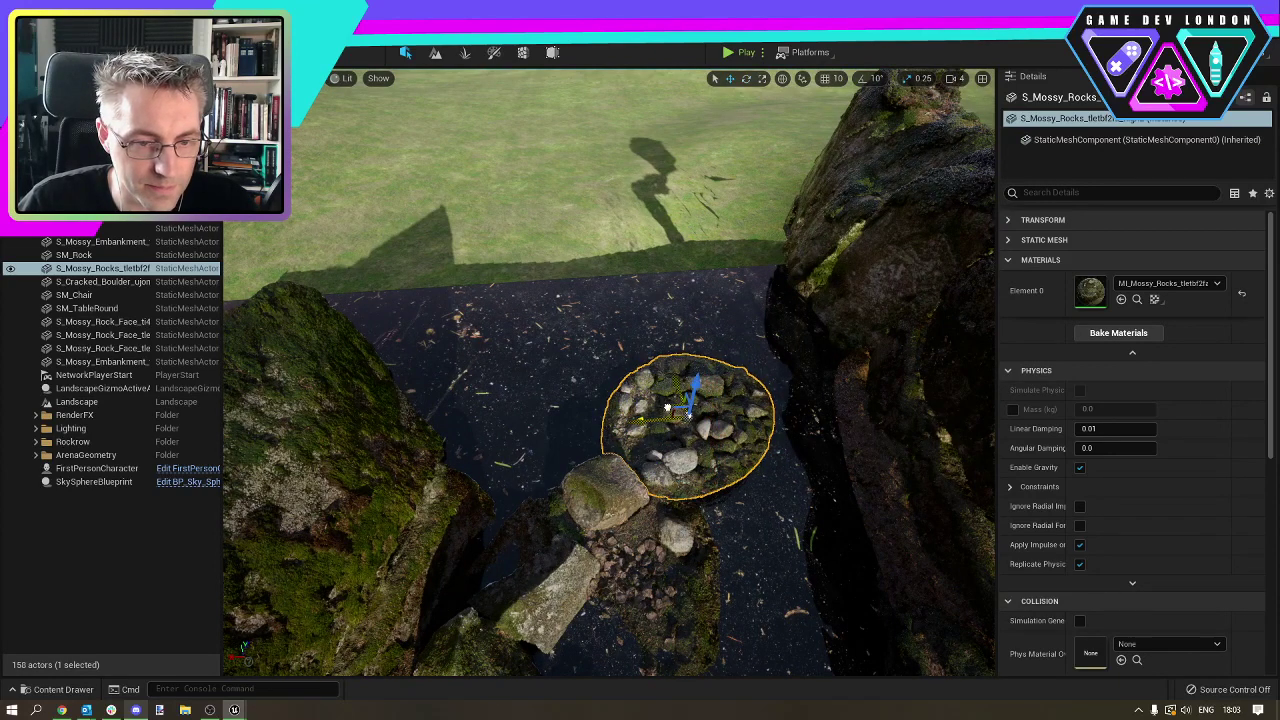
pyautogui.moveTo(668, 408); pyautogui.dragTo(524, 428)
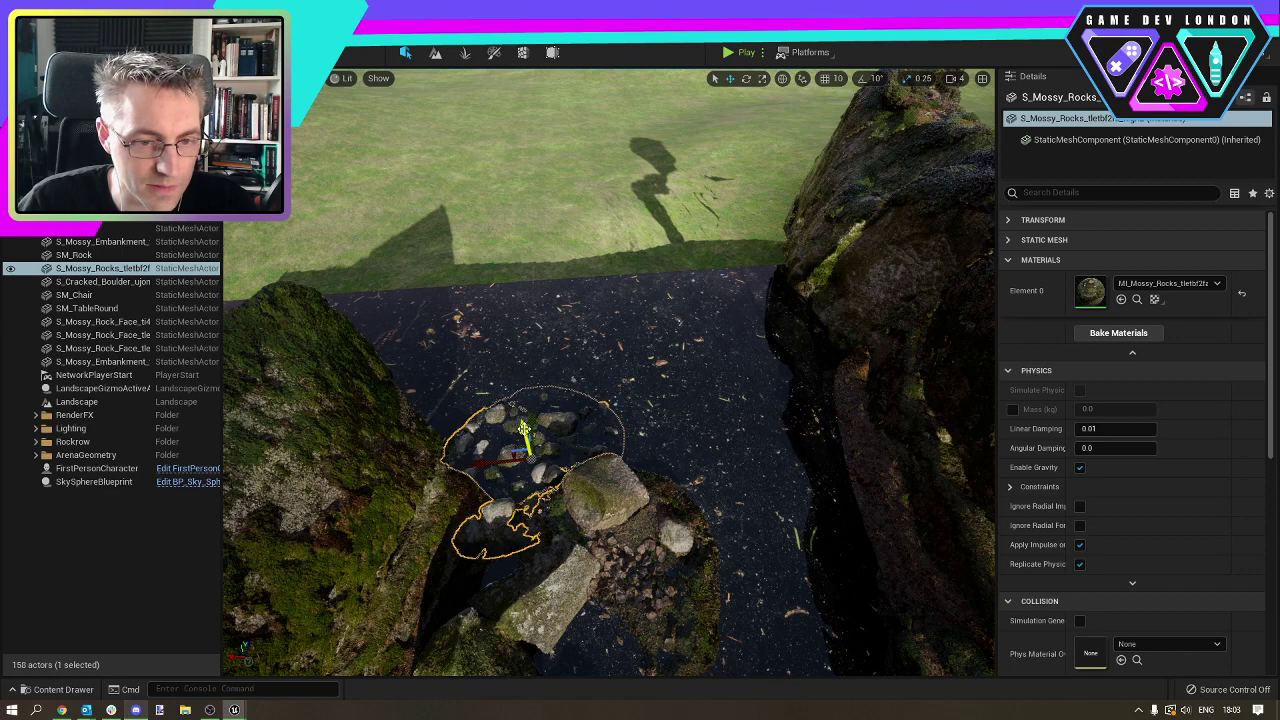
# Rotate the smaller rock face at the far end of the opposite wall towards the pond and shift it closer to the water.
pyautogui.moveTo(526, 430); pyautogui.dragTo(625, 380, button='right')
pyautogui.click(685, 288)
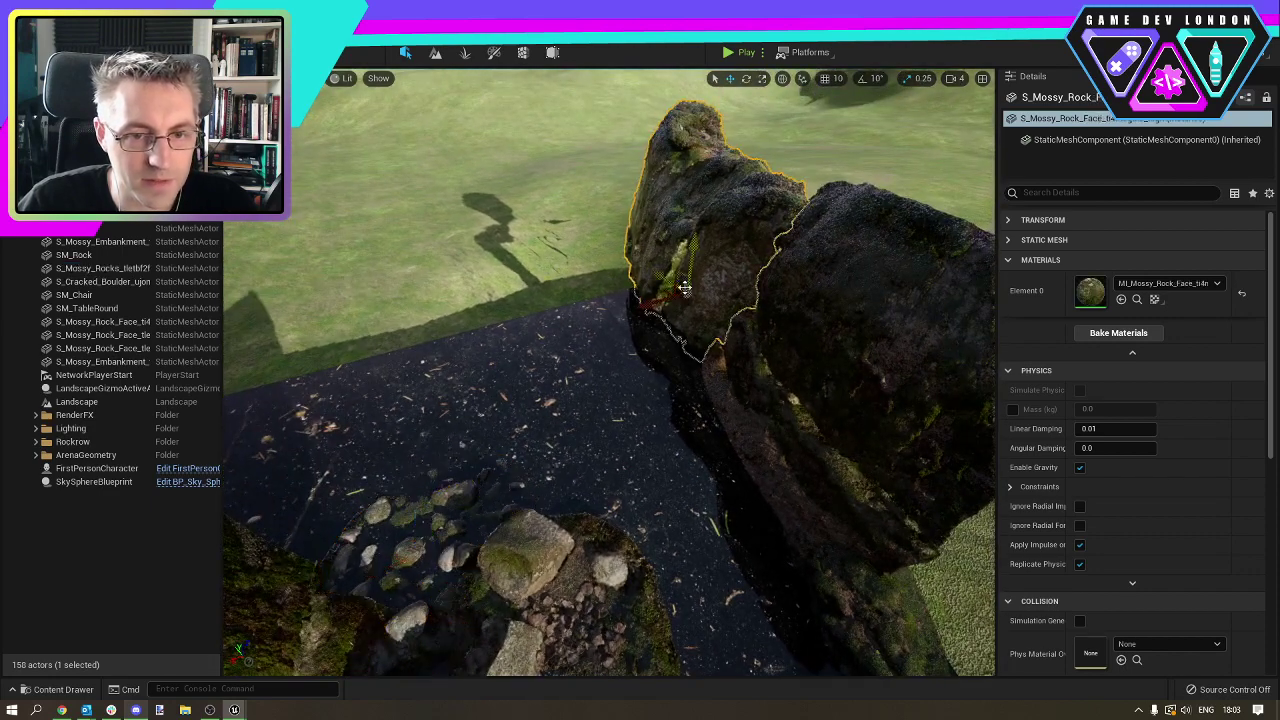
pyautogui.press('e')
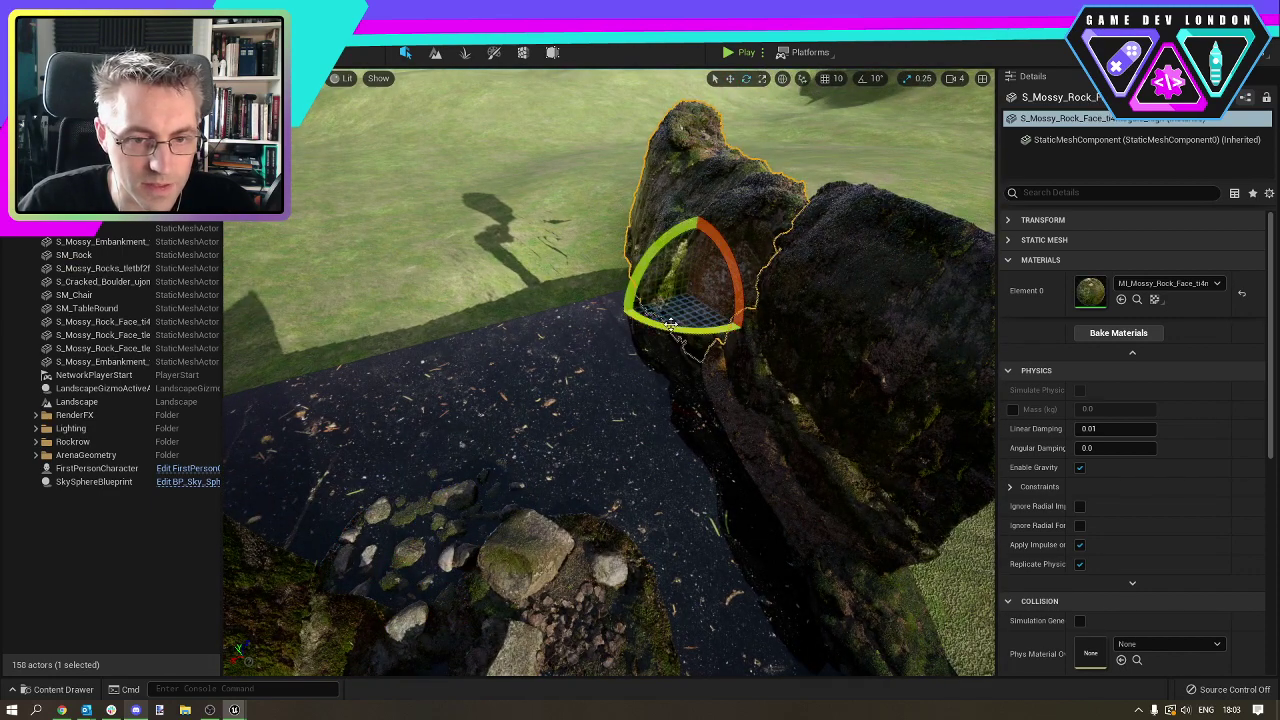
pyautogui.moveTo(672, 326); pyautogui.dragTo(584, 323)
pyautogui.press('w')
pyautogui.moveTo(588, 325); pyautogui.dragTo(624, 287)
# Rotate the larger adjoining rock face slightly and move it towards the water so it overlaps the smaller end rock face.
pyautogui.click(845, 325)
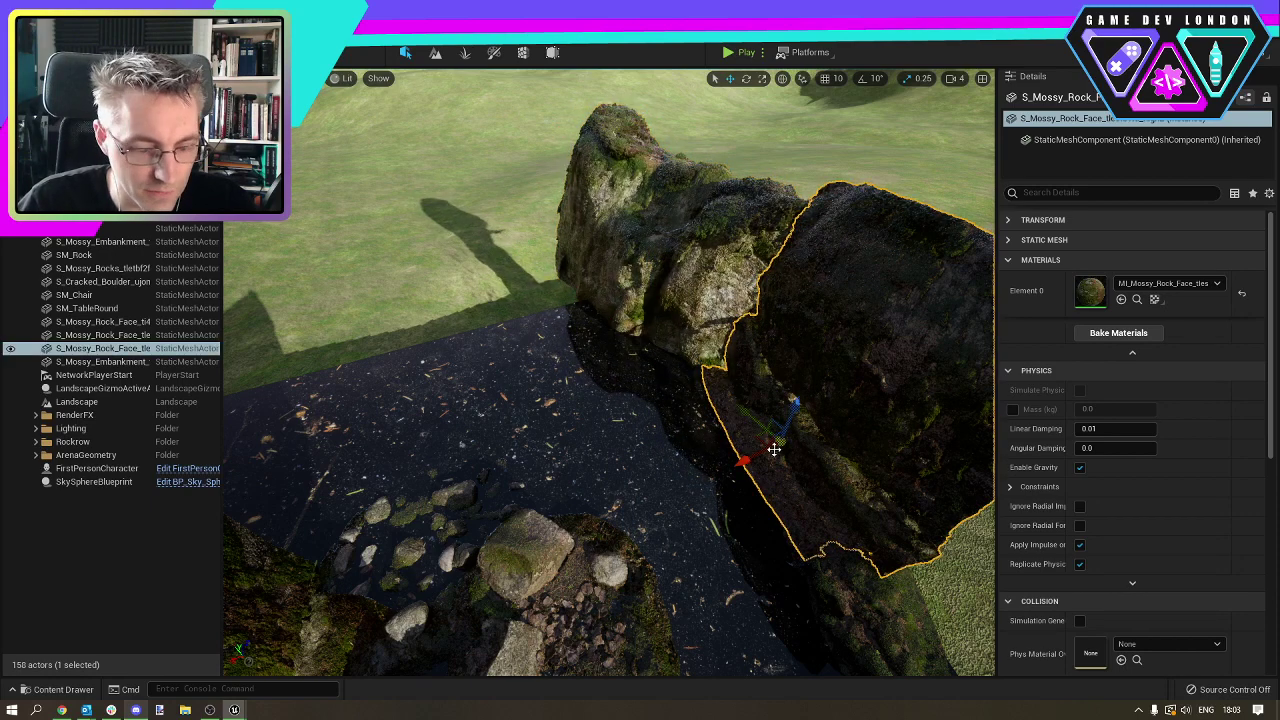
pyautogui.press('e')
pyautogui.moveTo(765, 468); pyautogui.dragTo(745, 492)
pyautogui.press('w')
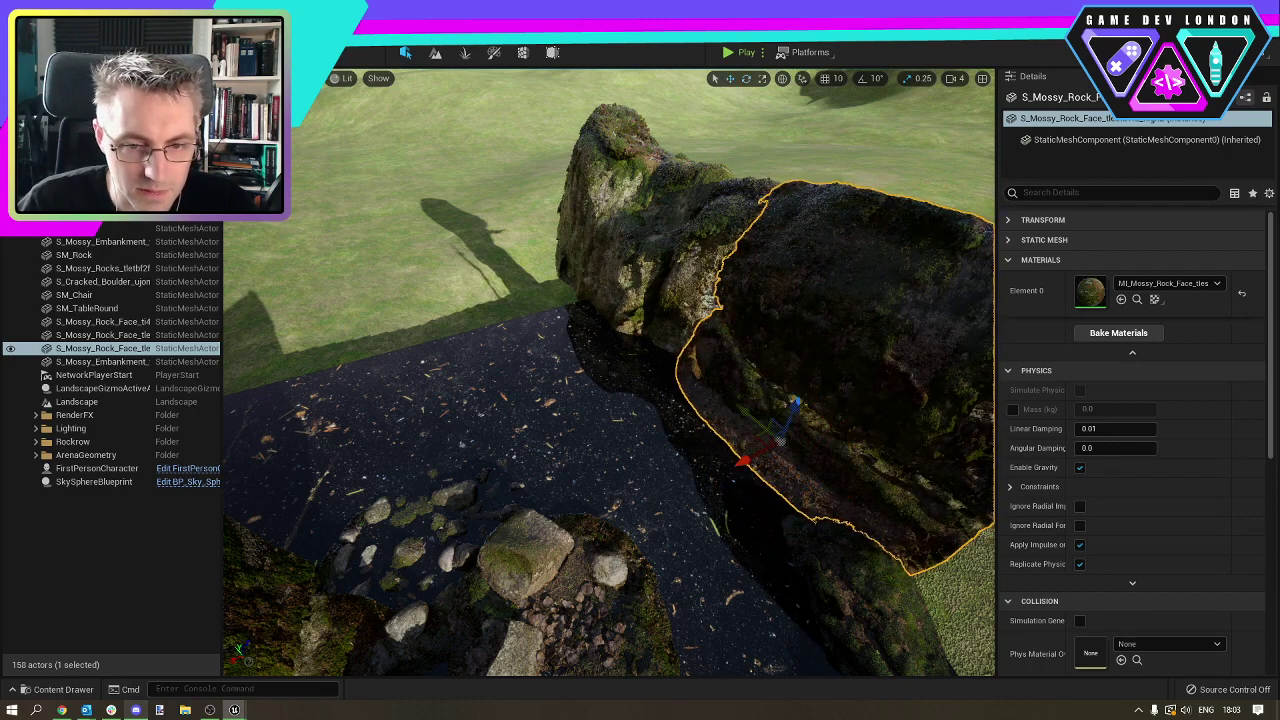
pyautogui.moveTo(757, 440)
pyautogui.mouseDown()
pyautogui.moveTo(752, 428)
pyautogui.moveTo(715, 445)
pyautogui.moveTo(752, 421)
pyautogui.mouseUp()
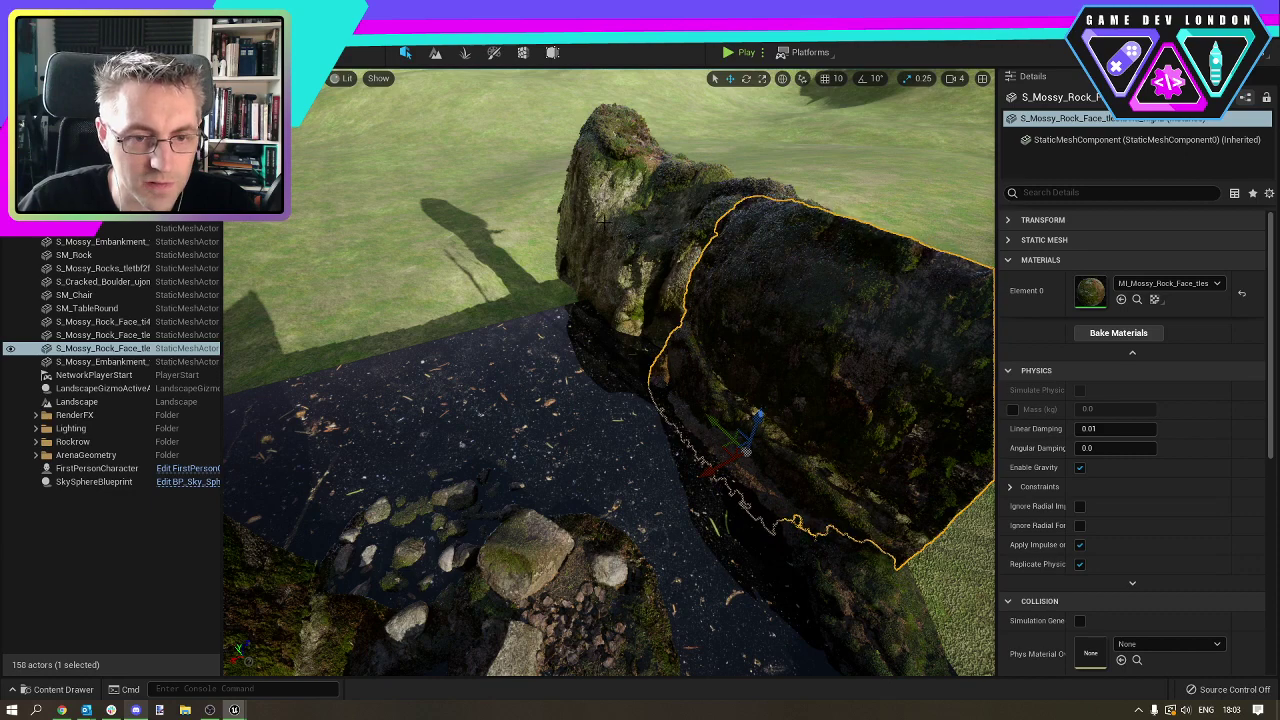
# Shift the smaller end rock face further towards the water and fine-tune its rotation by about -2.5° against the adjoining rock.
pyautogui.click(630, 300)
pyautogui.moveTo(625, 305); pyautogui.dragTo(580, 306)
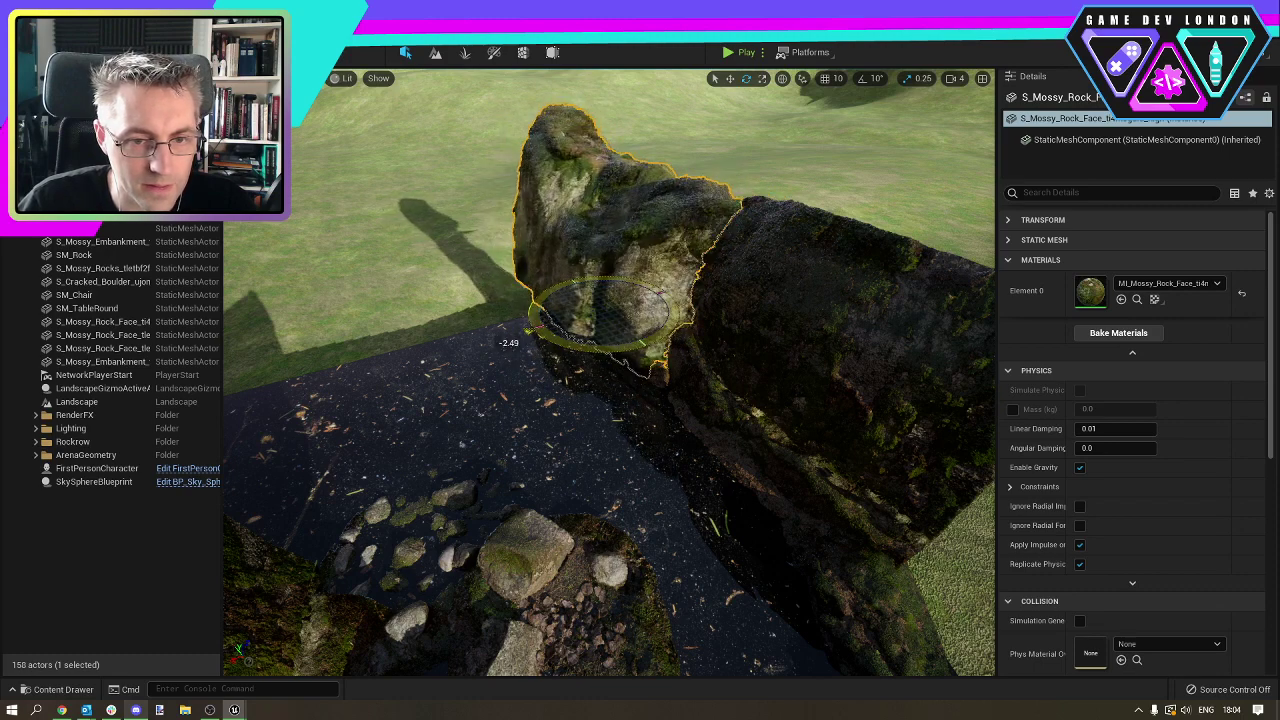
pyautogui.press('w')
pyautogui.moveTo(562, 339)
pyautogui.mouseDown(button='right')
pyautogui.moveTo(600, 335)
pyautogui.moveTo(580, 325)
pyautogui.moveTo(600, 305)
pyautogui.moveTo(565, 295)
pyautogui.moveTo(560, 320)
pyautogui.moveTo(660, 310)
pyautogui.moveTo(610, 325)
pyautogui.moveTo(640, 335)
pyautogui.moveTo(570, 320)
pyautogui.mouseUp(button='right')
pyautogui.press('d')
pyautogui.press('a')
pyautogui.moveTo(560, 372)
pyautogui.mouseDown(button='right')
pyautogui.moveTo(610, 370)
pyautogui.moveTo(545, 368)
pyautogui.mouseUp(button='right')
pyautogui.click(534, 132)
pyautogui.moveTo(534, 132); pyautogui.dragTo(514, 133, button='right')
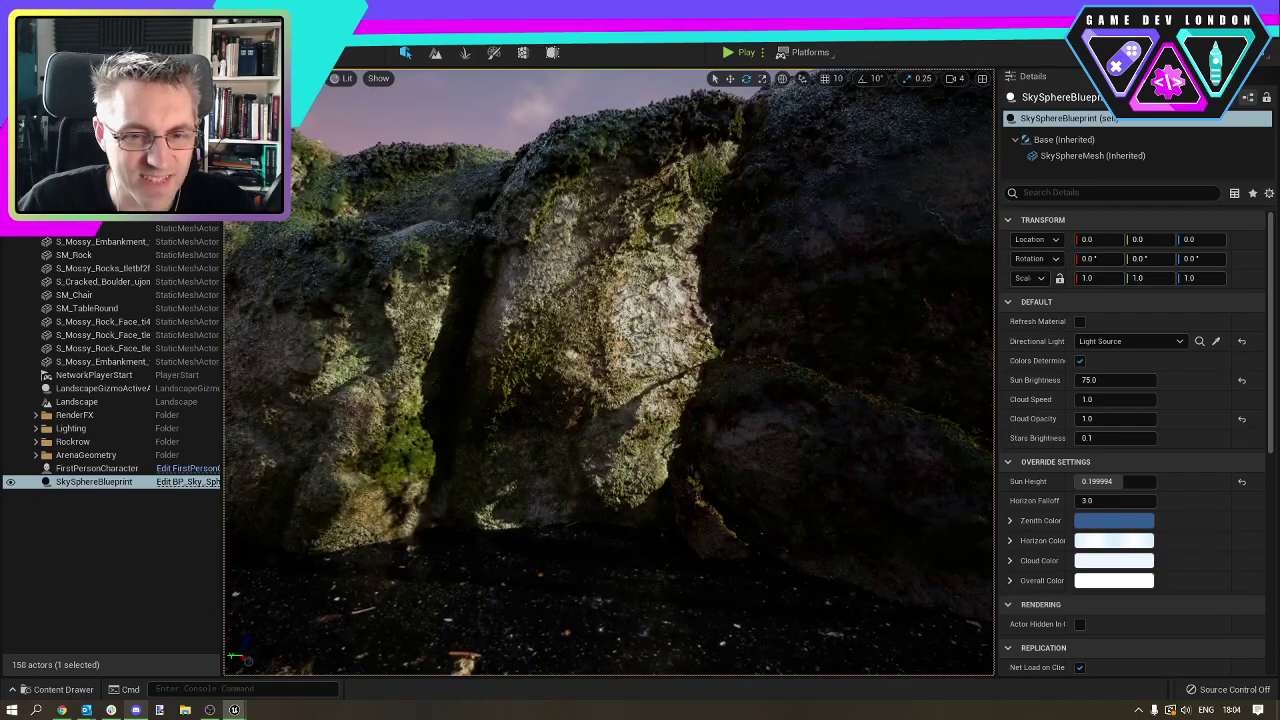
pyautogui.moveTo(544, 372)
pyautogui.mouseDown(button='right')
pyautogui.moveTo(544, 356)
pyautogui.moveTo(552, 380)
pyautogui.moveTo(568, 350)
pyautogui.moveTo(540, 372)
pyautogui.mouseUp(button='right')
# Duplicate the smaller far-end rock face across the channel, beside the far end of the large mossy wall.
pyautogui.click(725, 197)
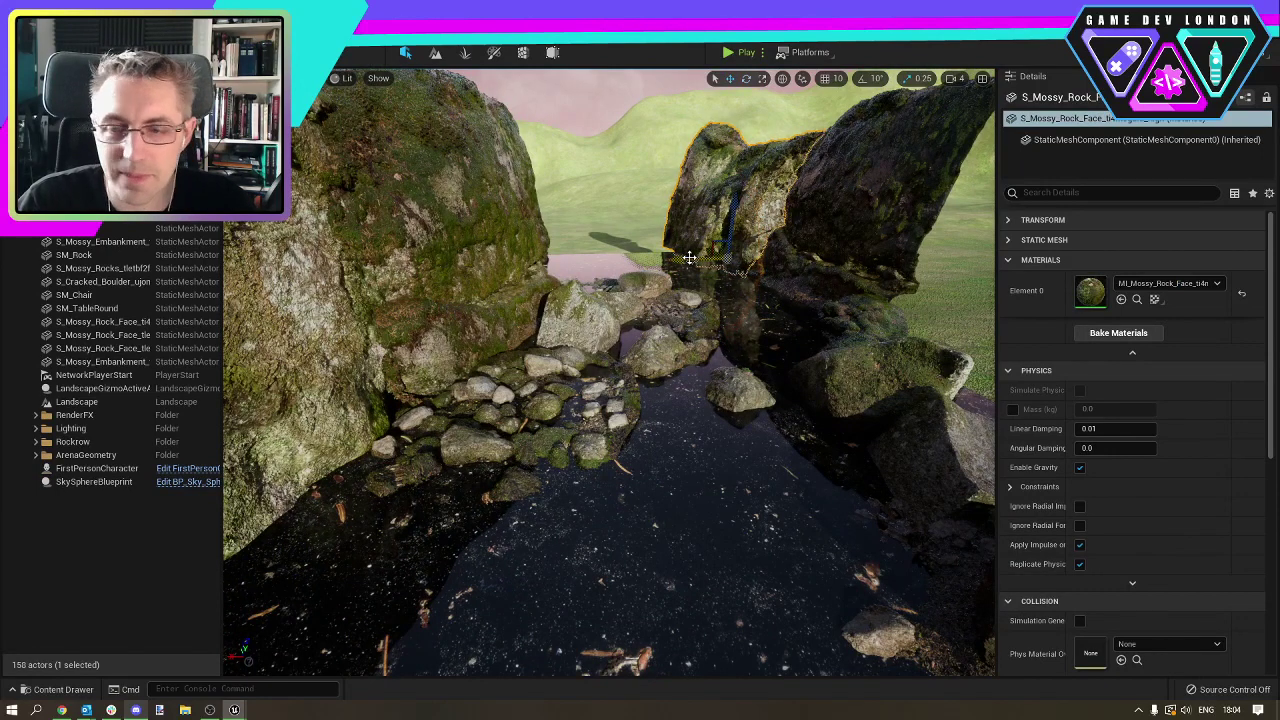
pyautogui.moveTo(678, 260); pyautogui.dragTo(472, 260)
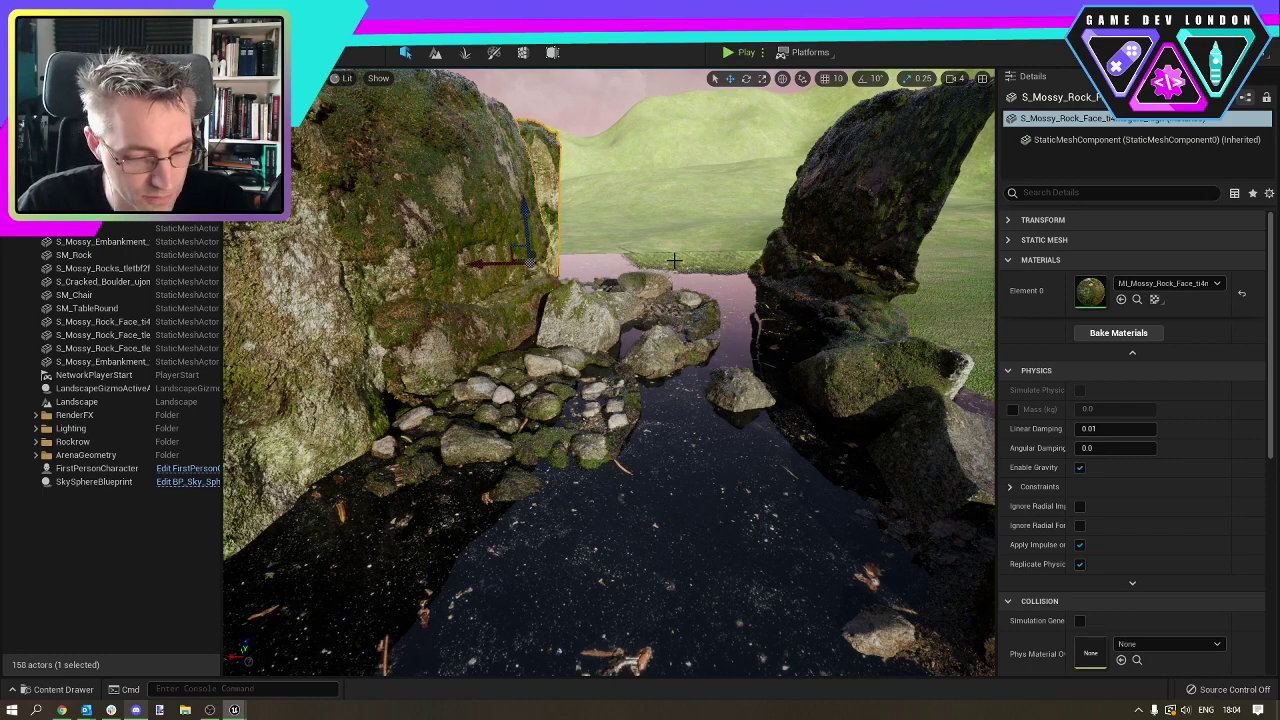
pyautogui.hotkey('ctrl', 'z')
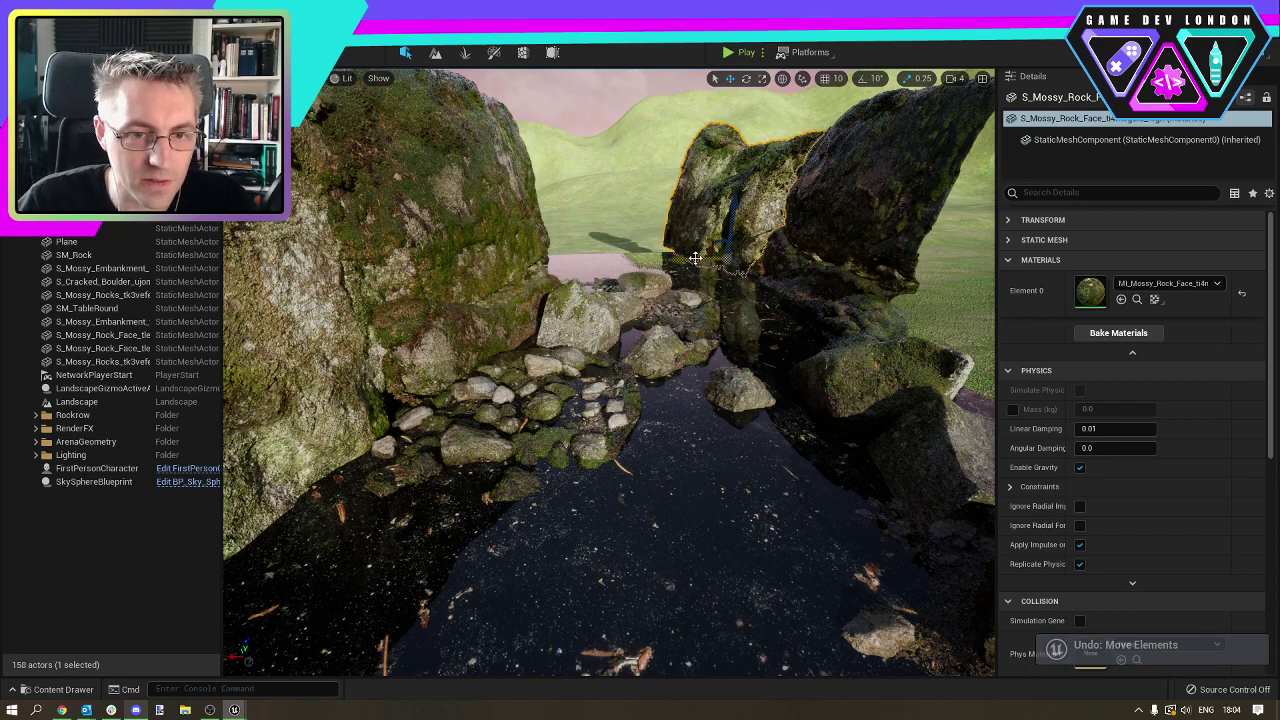
pyautogui.keyDown('alt'); pyautogui.moveTo(695, 258); pyautogui.dragTo(668, 260); pyautogui.keyUp('alt')
pyautogui.moveTo(660, 171); pyautogui.dragTo(668, 300, button='right')
pyautogui.press('w')
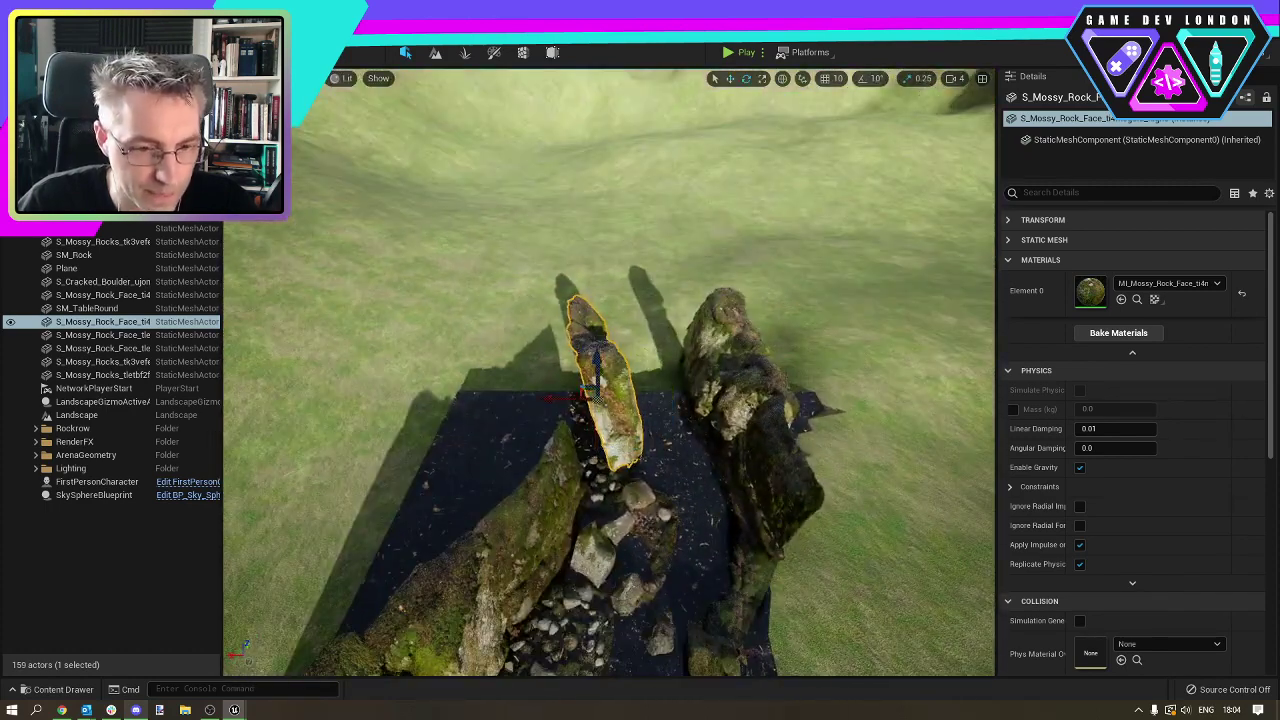
# Position the copied rock face against the far end of the large mossy wall so it continues the wall along the water.
pyautogui.moveTo(598, 400); pyautogui.dragTo(559, 432)
pyautogui.press('d')
pyautogui.moveTo(570, 437); pyautogui.dragTo(300, 417, button='right')
pyautogui.press('w')
pyautogui.moveTo(637, 378)
pyautogui.keyDown('alt'); pyautogui.mouseDown()
pyautogui.moveTo(634, 320)
pyautogui.moveTo(644, 364)
pyautogui.mouseUp(); pyautogui.keyUp('alt')
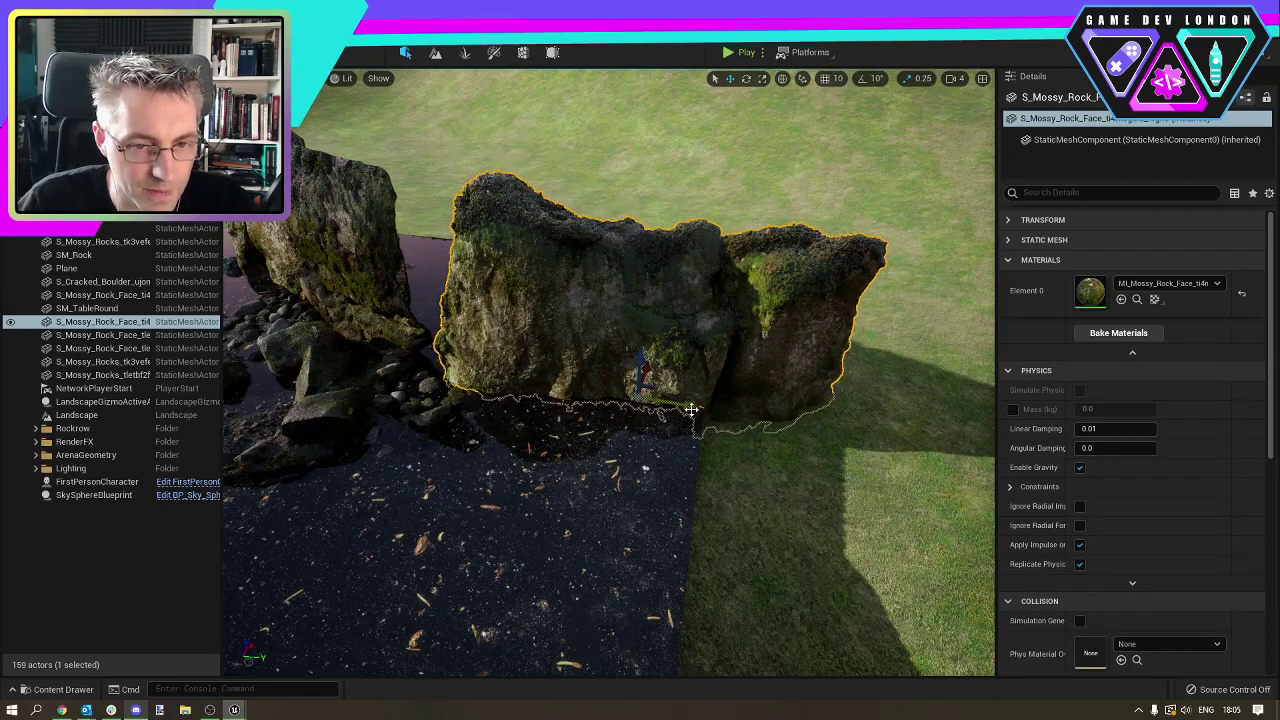
pyautogui.moveTo(691, 409); pyautogui.dragTo(611, 389)
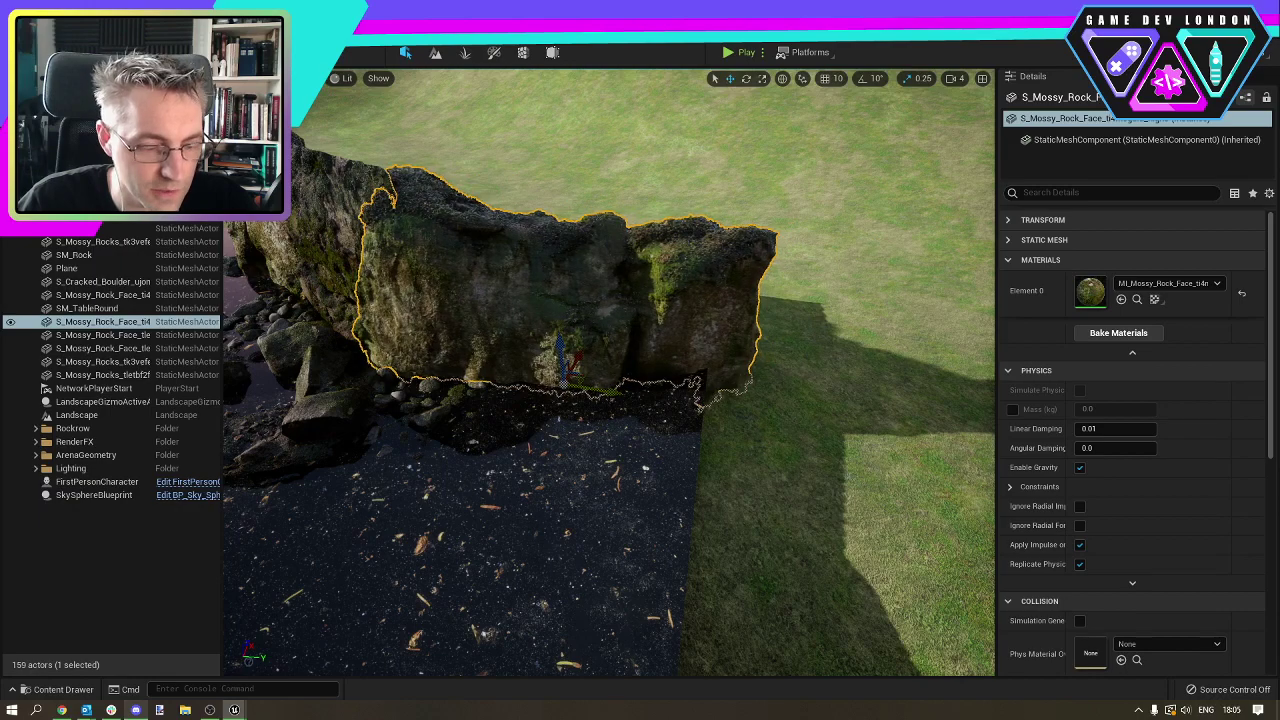
pyautogui.moveTo(611, 389); pyautogui.dragTo(800, 385, button='right')
pyautogui.press('a')
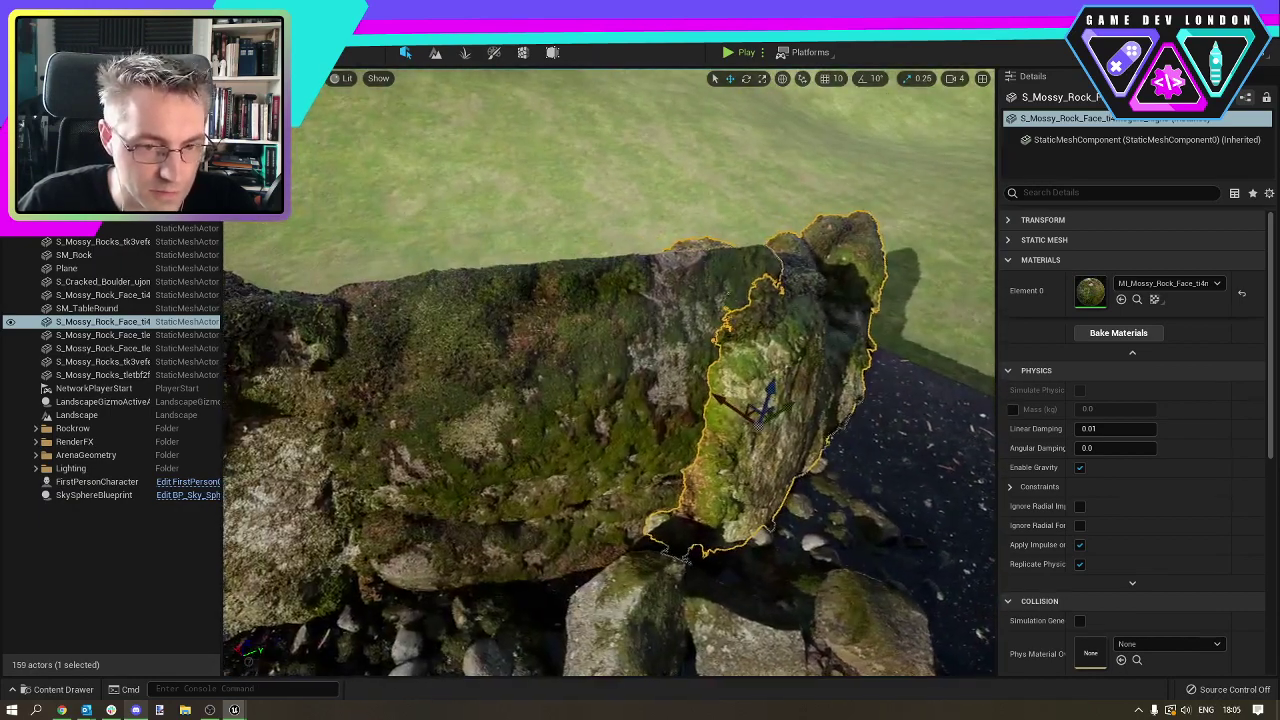
pyautogui.keyDown('alt'); pyautogui.moveTo(515, 395); pyautogui.dragTo(603, 395); pyautogui.keyUp('alt')
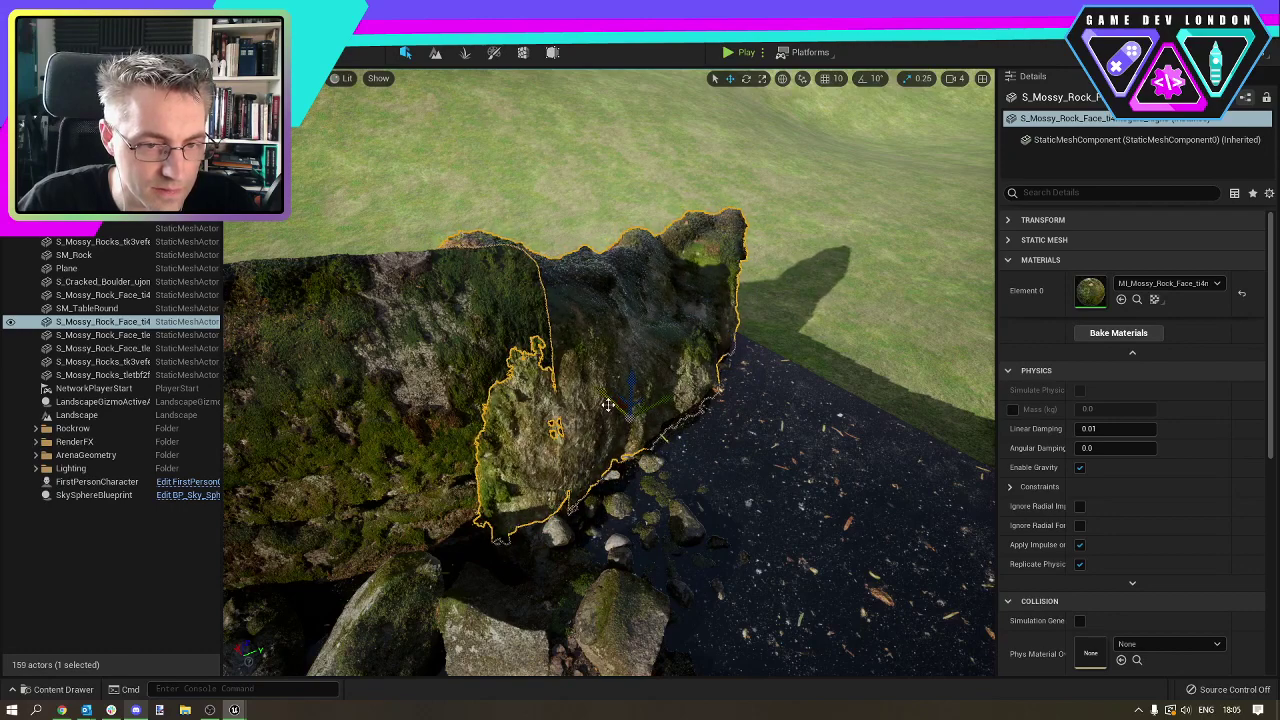
pyautogui.moveTo(652, 408); pyautogui.dragTo(703, 397)
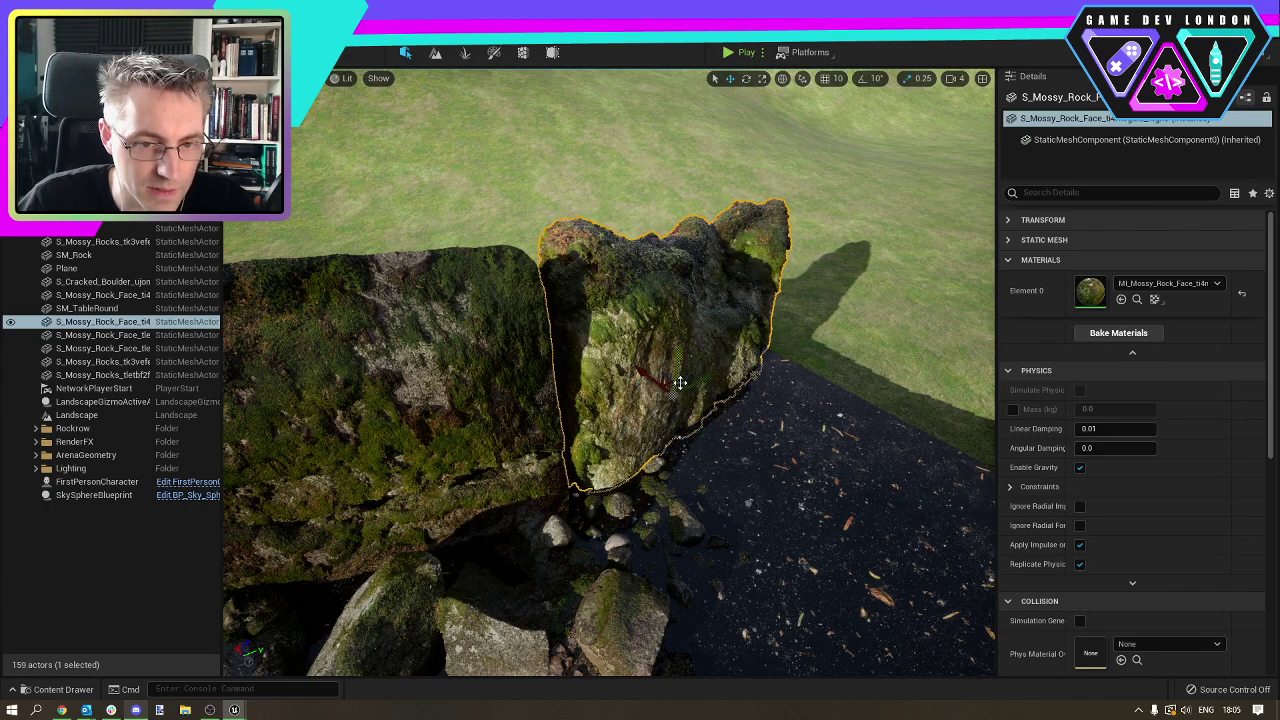
# Rotate the copied rock face slightly and nudge it so it overlaps the far end of the large mossy wall.
pyautogui.moveTo(706, 373); pyautogui.dragTo(697, 375)
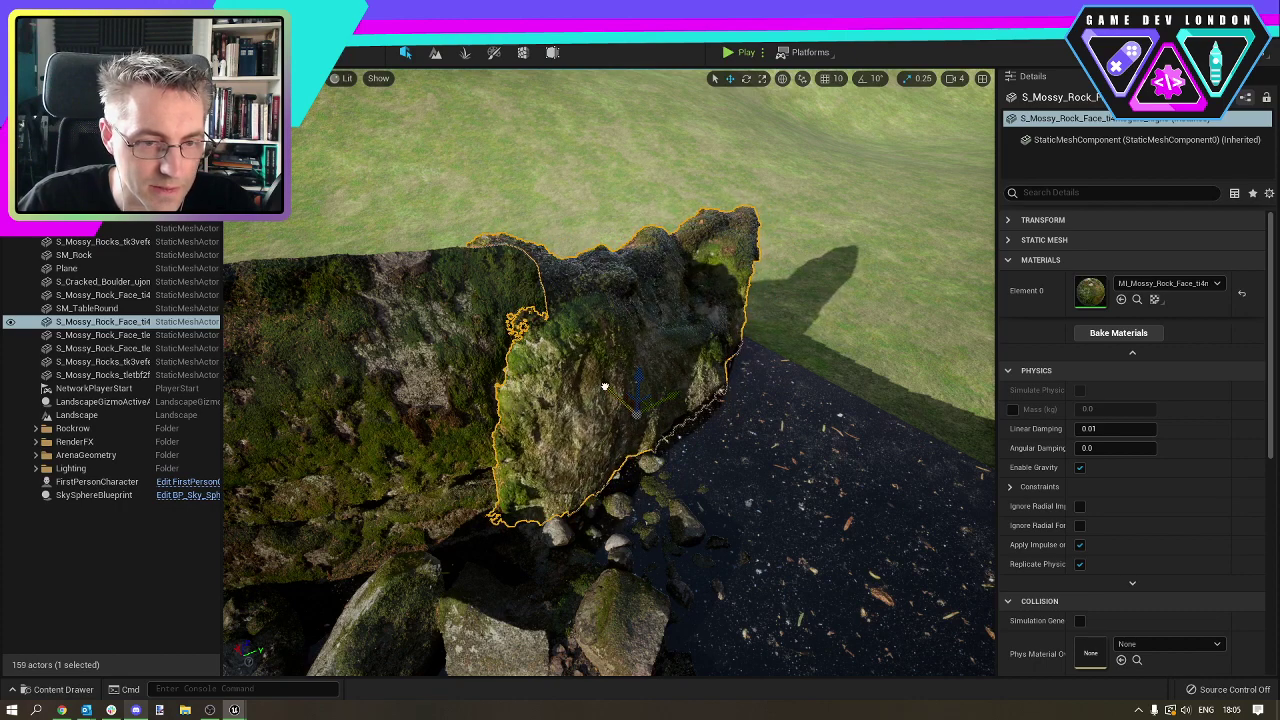
pyautogui.moveTo(605, 387); pyautogui.dragTo(608, 387)
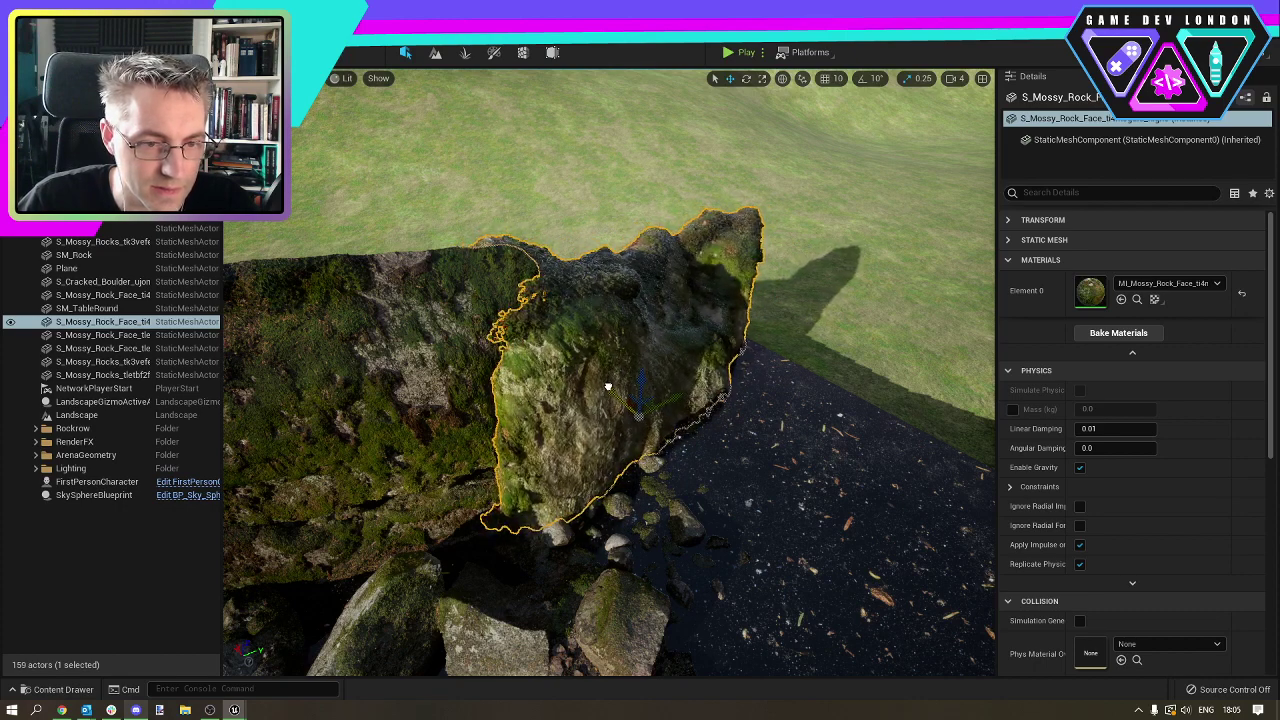
pyautogui.press('e')
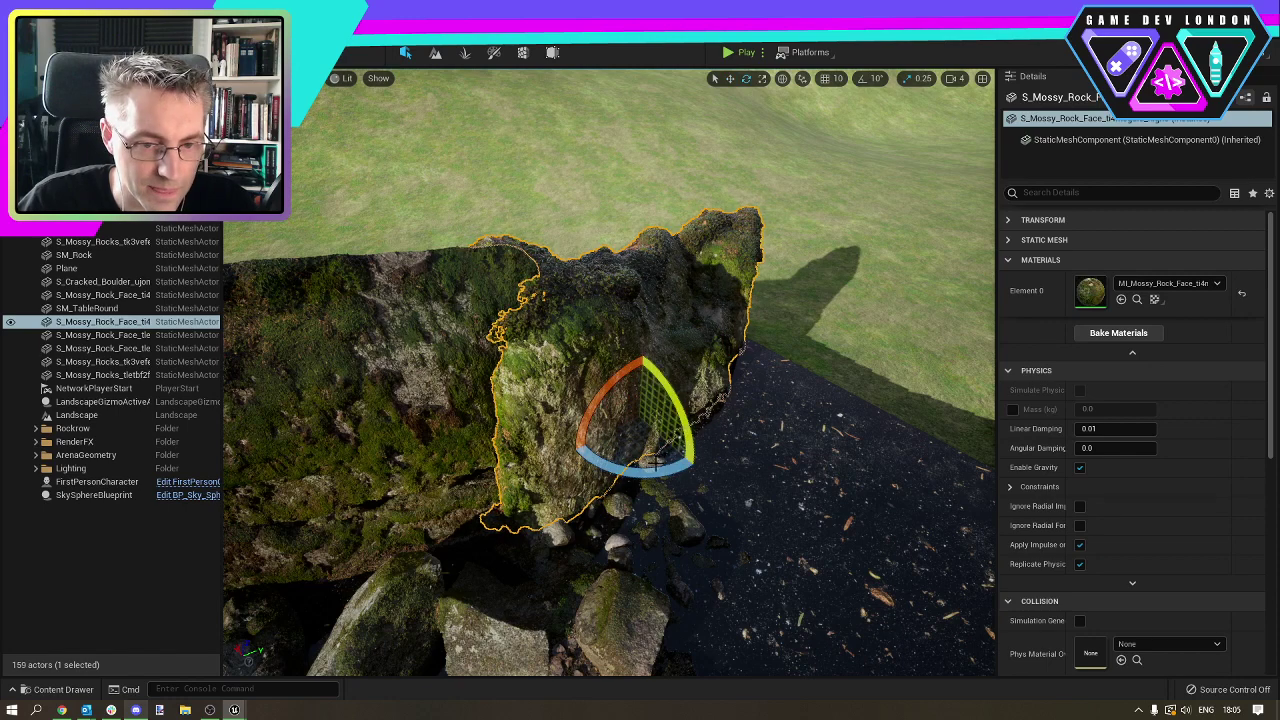
pyautogui.moveTo(689, 386); pyautogui.dragTo(692, 405)
pyautogui.press('w')
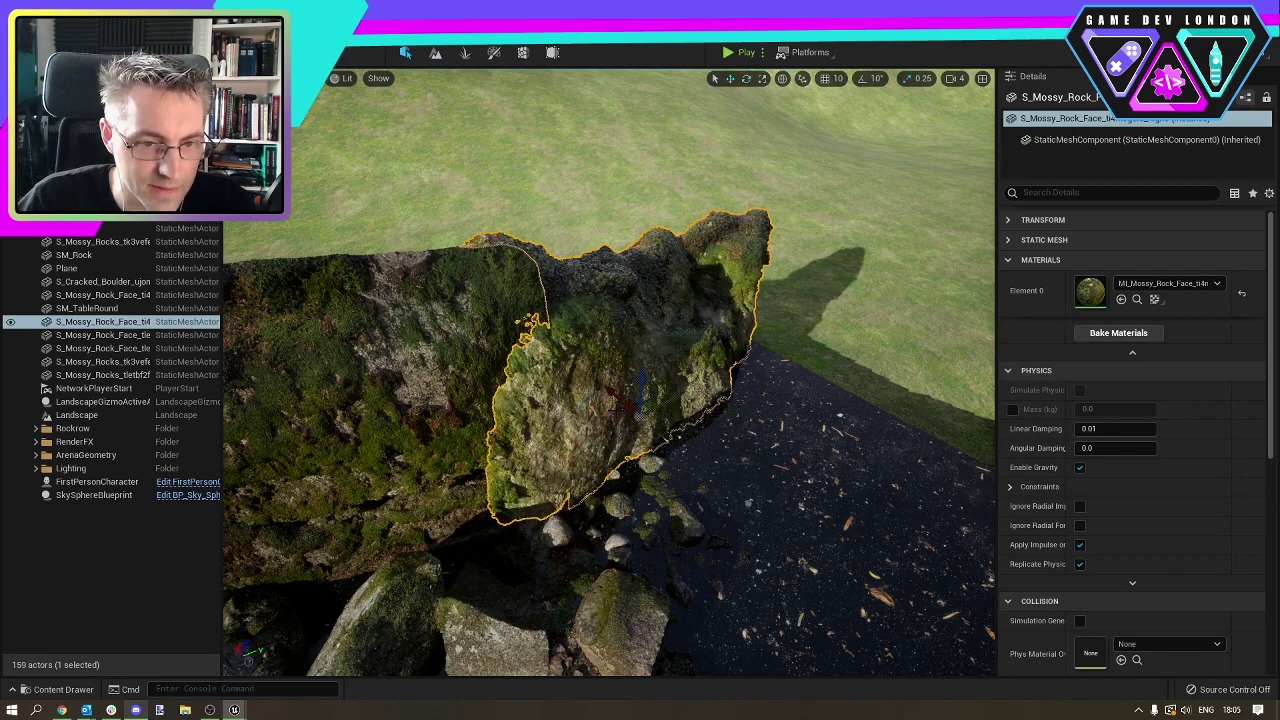
pyautogui.moveTo(611, 393); pyautogui.dragTo(616, 398)
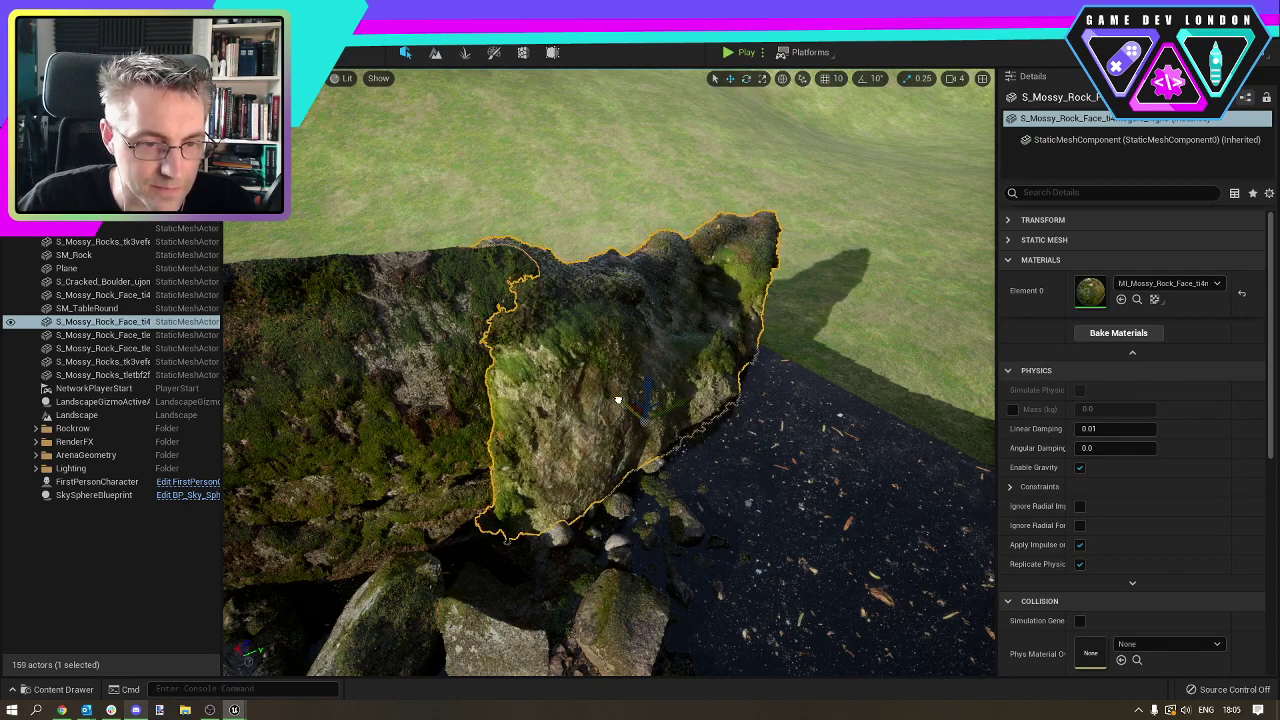
# Move the small mossy rock cluster out to the foot of the copied rock face and raise it above the water.
pyautogui.click(622, 508)
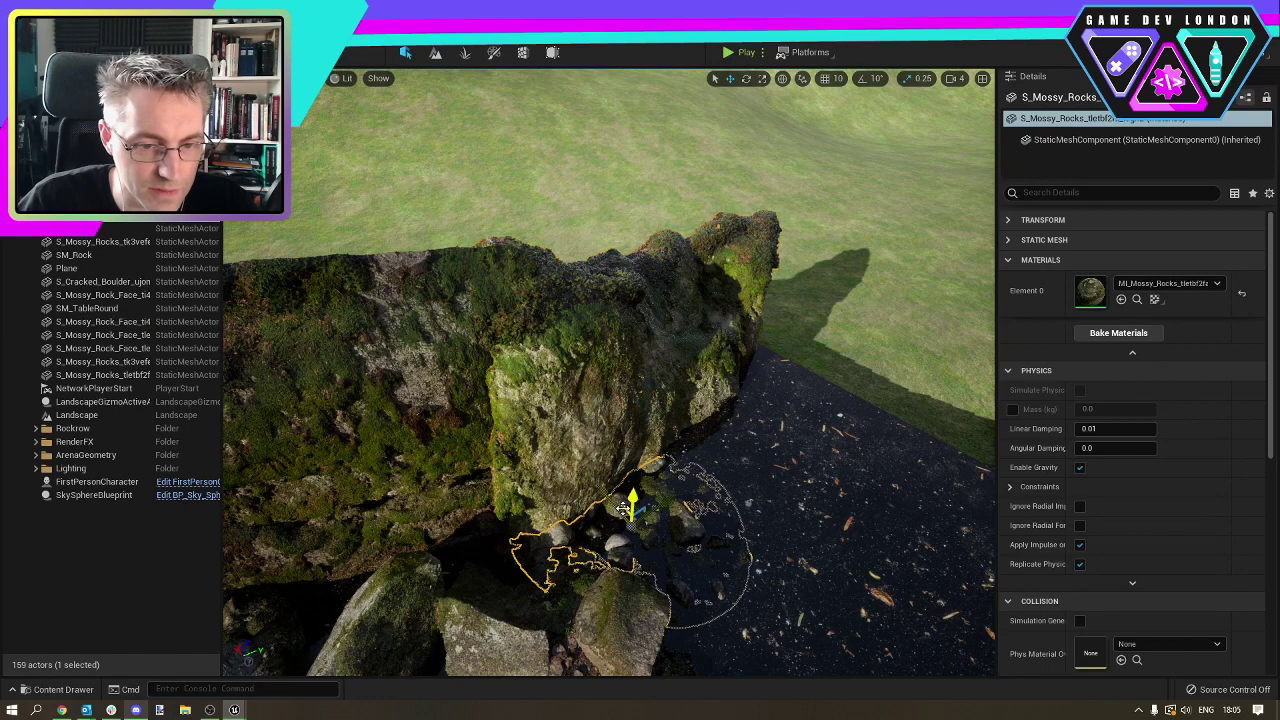
pyautogui.moveTo(605, 493); pyautogui.dragTo(654, 518)
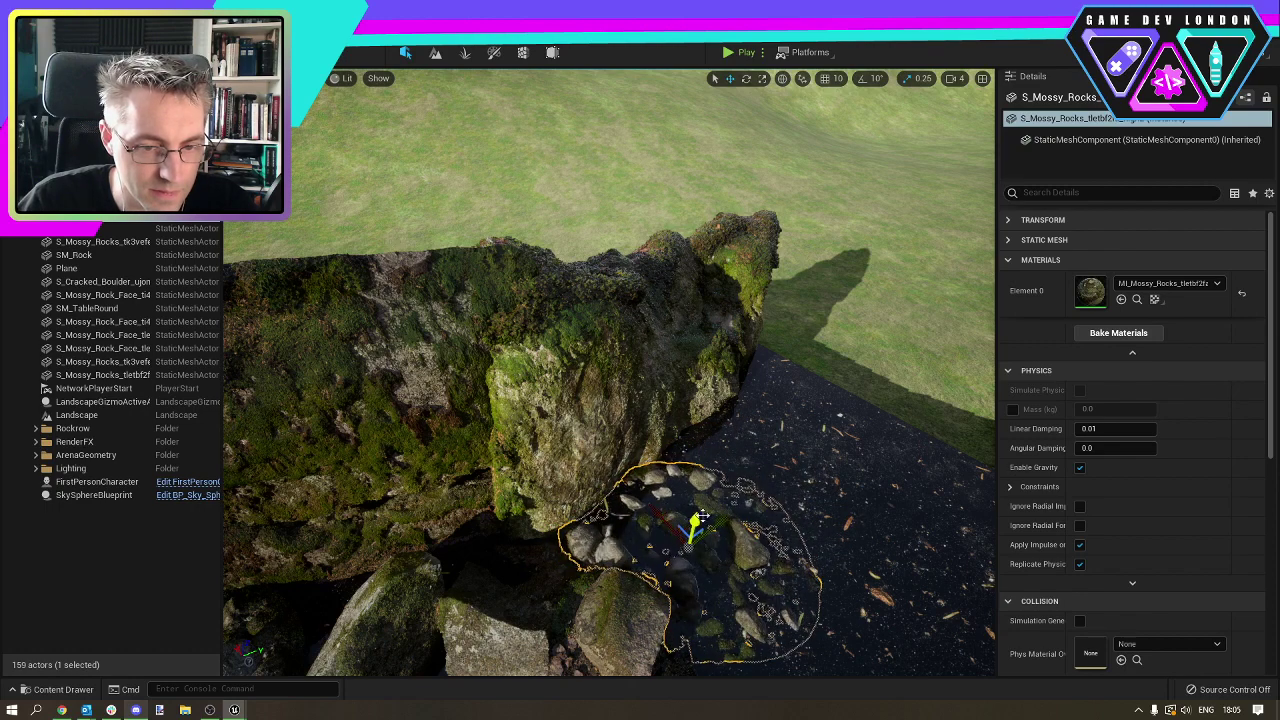
pyautogui.press('w')
pyautogui.moveTo(700, 535); pyautogui.dragTo(700, 531, button='right')
pyautogui.moveTo(701, 543); pyautogui.dragTo(707, 530)
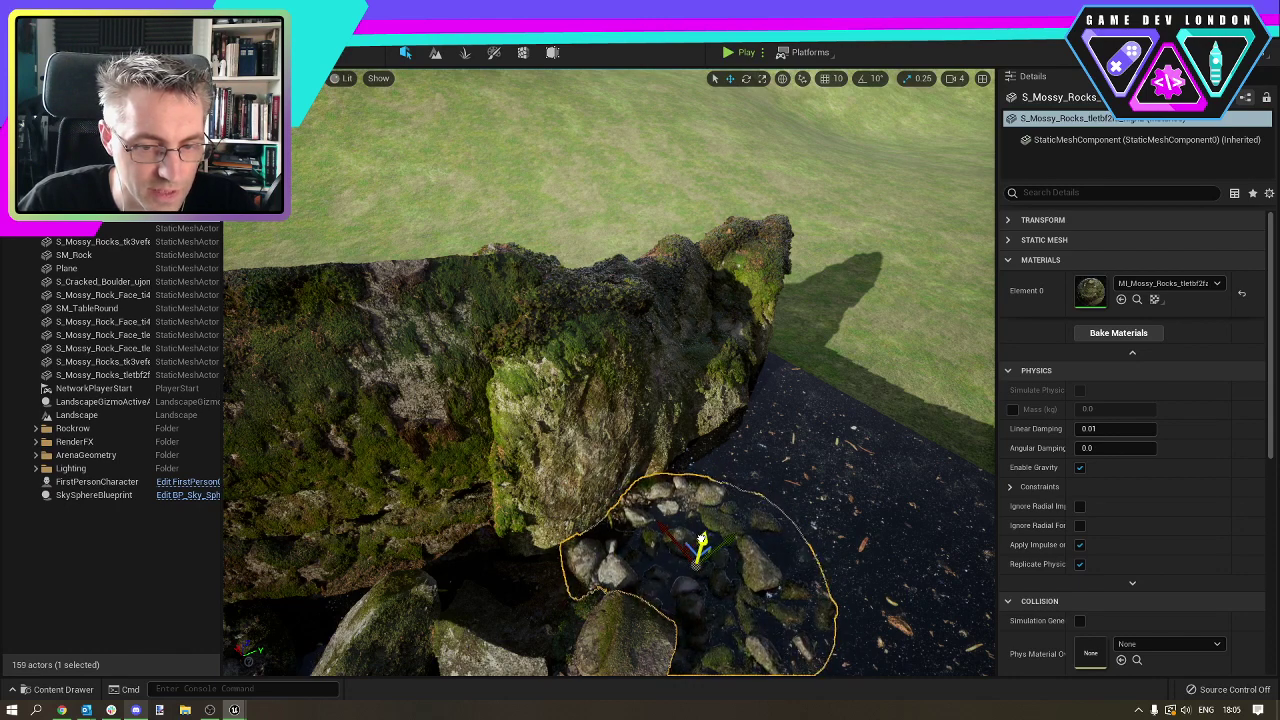
pyautogui.moveTo(700, 540); pyautogui.dragTo(660, 530, button='right')
pyautogui.press('d')
pyautogui.press('w')
pyautogui.moveTo(560, 430); pyautogui.dragTo(517, 393, button='right')
pyautogui.press('s')
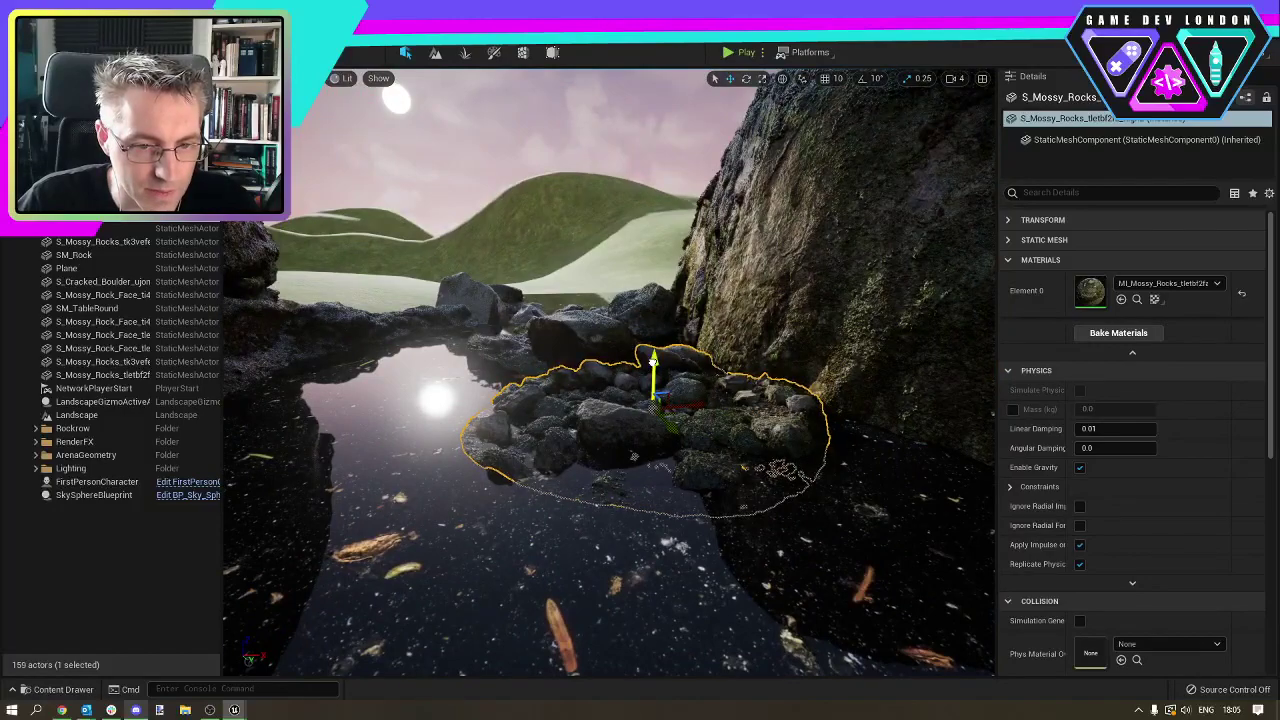
# Enlarge the swamp water plane and shift it so the water extends past the far ends of the rock walls.
pyautogui.click(451, 214)
pyautogui.moveTo(451, 214)
pyautogui.mouseDown(button='right')
pyautogui.moveTo(720, 222)
pyautogui.moveTo(450, 214)
pyautogui.mouseUp(button='right')
pyautogui.press('w')
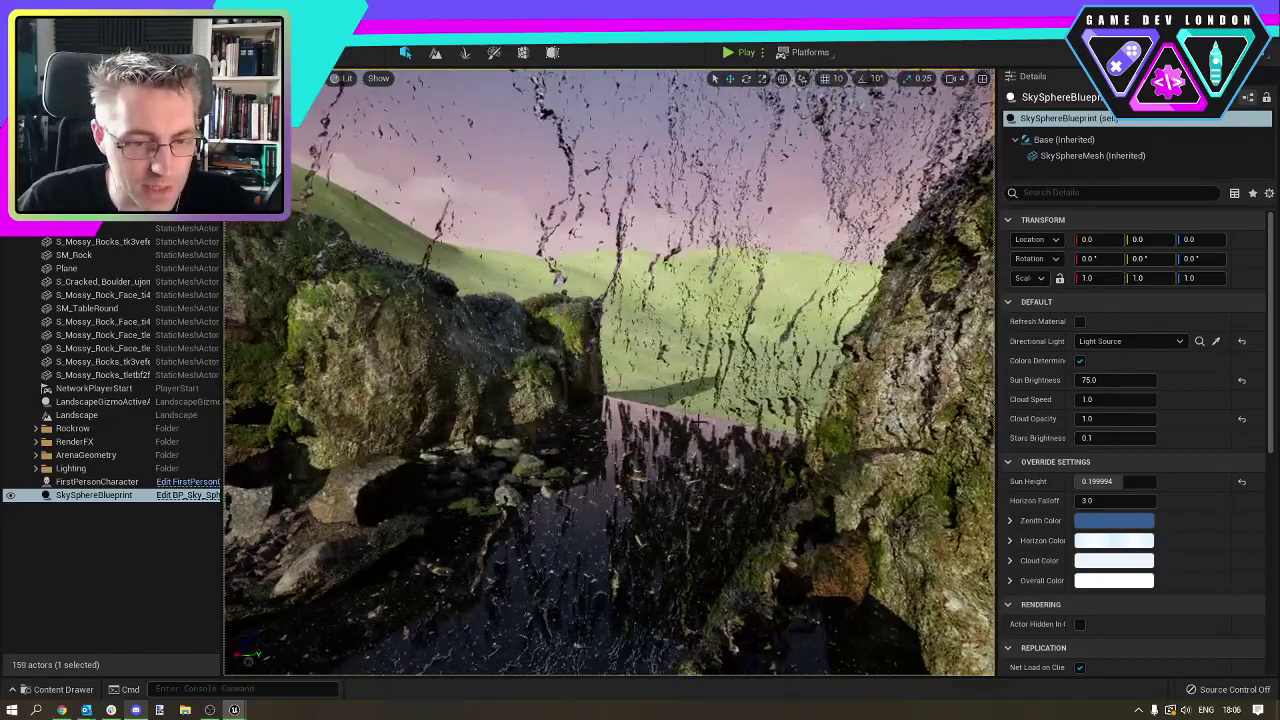
pyautogui.moveTo(699, 419); pyautogui.dragTo(655, 372, button='right')
pyautogui.click(757, 463)
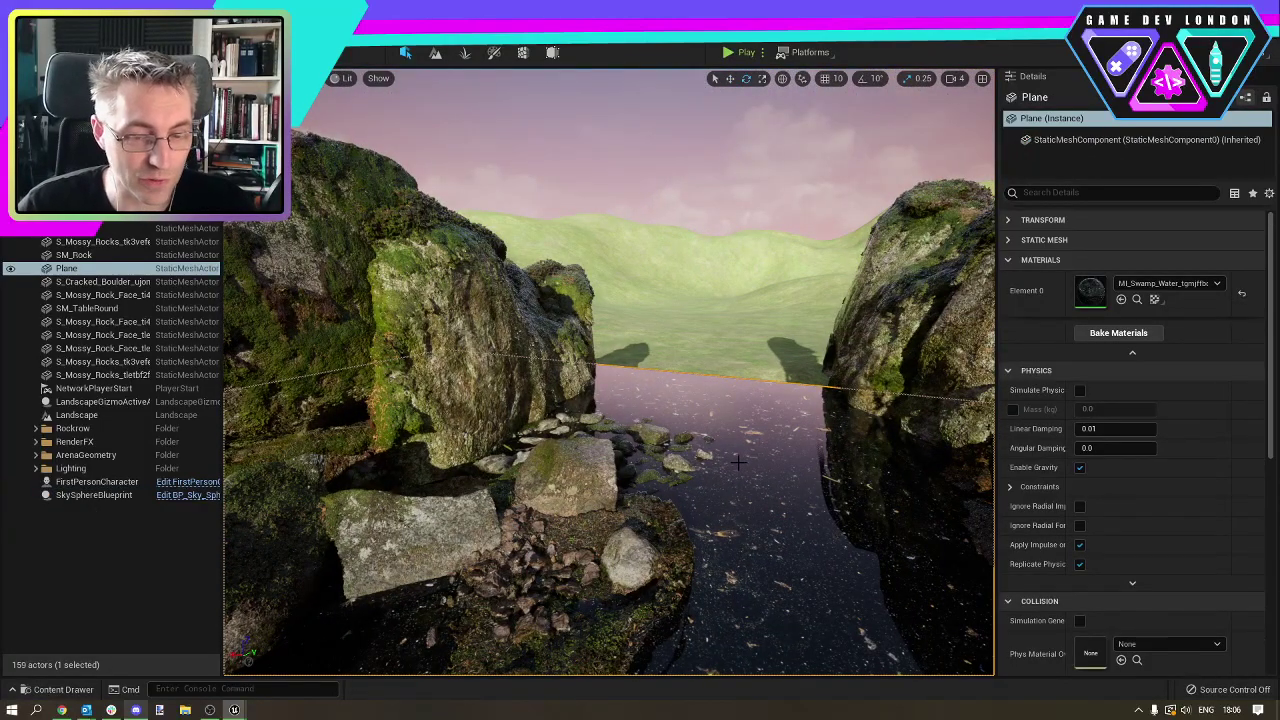
pyautogui.scroll(-5, 722, 475)
pyautogui.moveTo(914, 494); pyautogui.dragTo(820, 502, button='right')
pyautogui.keyDown('alt'); pyautogui.moveTo(820, 488); pyautogui.dragTo(705, 480); pyautogui.keyUp('alt')
pyautogui.moveTo(705, 480); pyautogui.dragTo(845, 500, button='right')
pyautogui.keyDown('alt'); pyautogui.moveTo(605, 472); pyautogui.dragTo(465, 526); pyautogui.keyUp('alt')
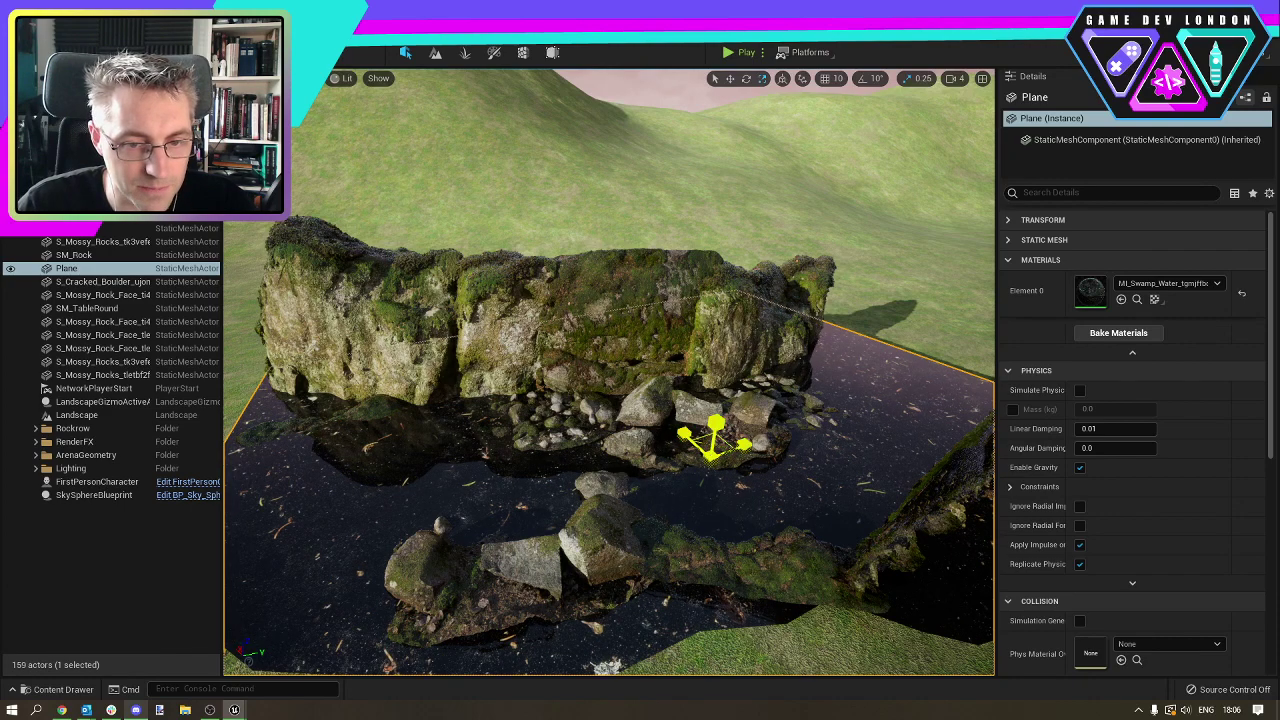
pyautogui.moveTo(711, 456); pyautogui.dragTo(905, 412)
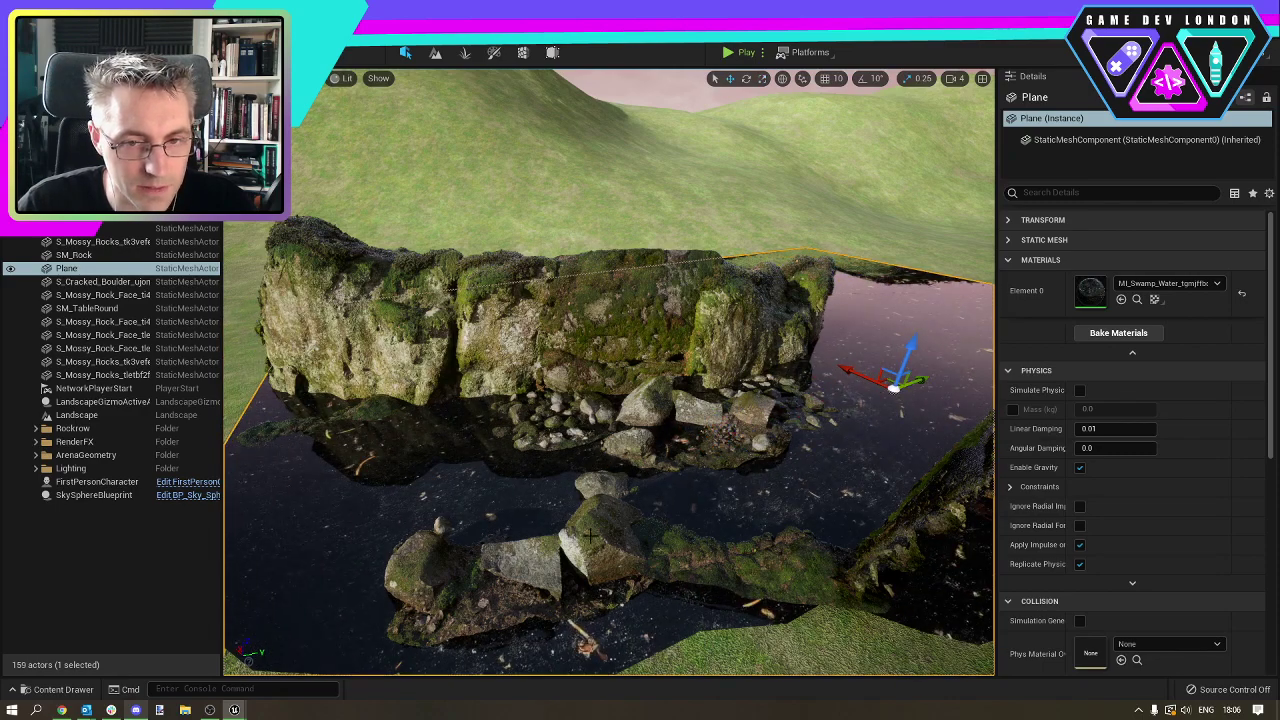
pyautogui.moveTo(905, 412); pyautogui.dragTo(482, 527, button='right')
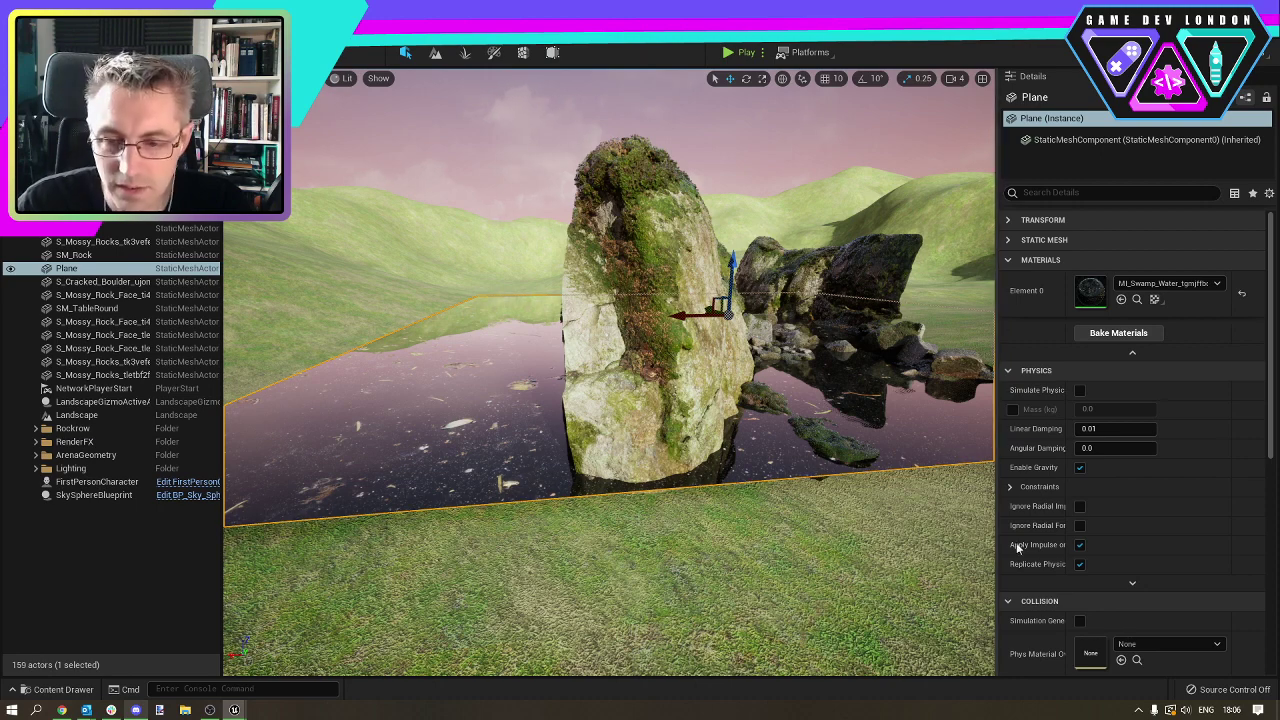
# Switch to Bridge and add the downloaded Nanite version of the Mossy Embankment asset to the project.
pyautogui.moveTo(124, 707)
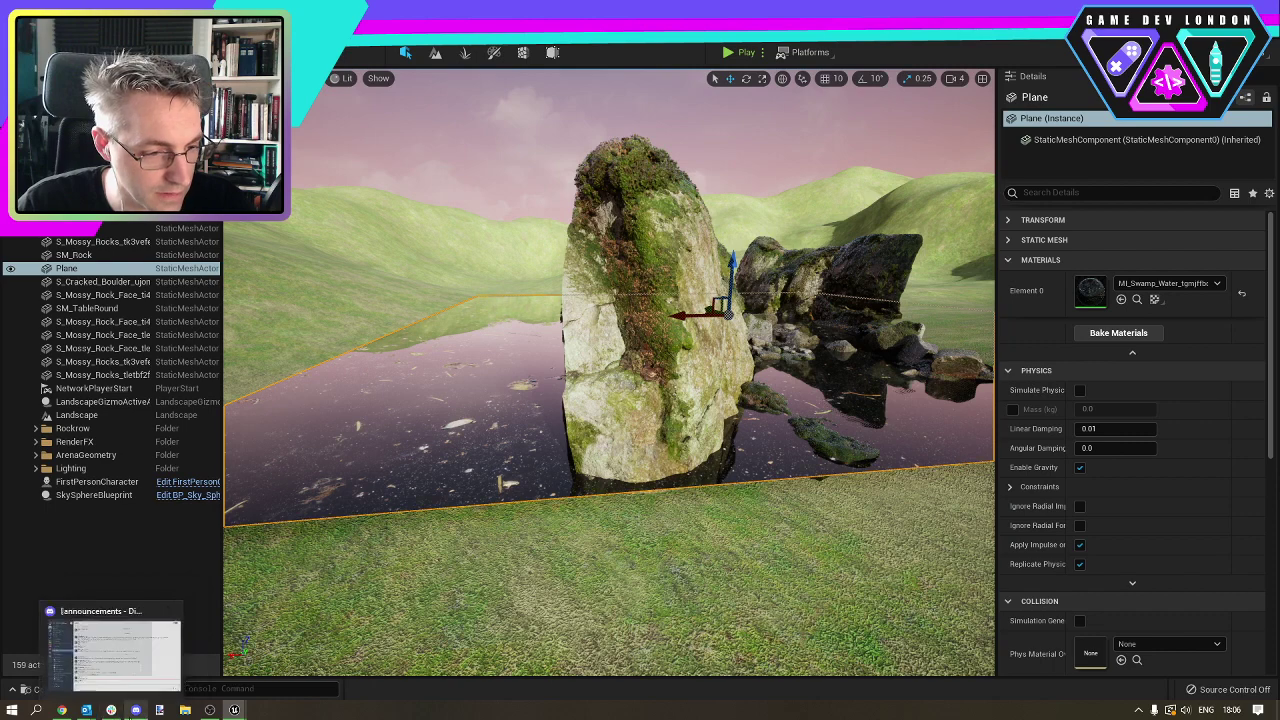
pyautogui.moveTo(234, 709)
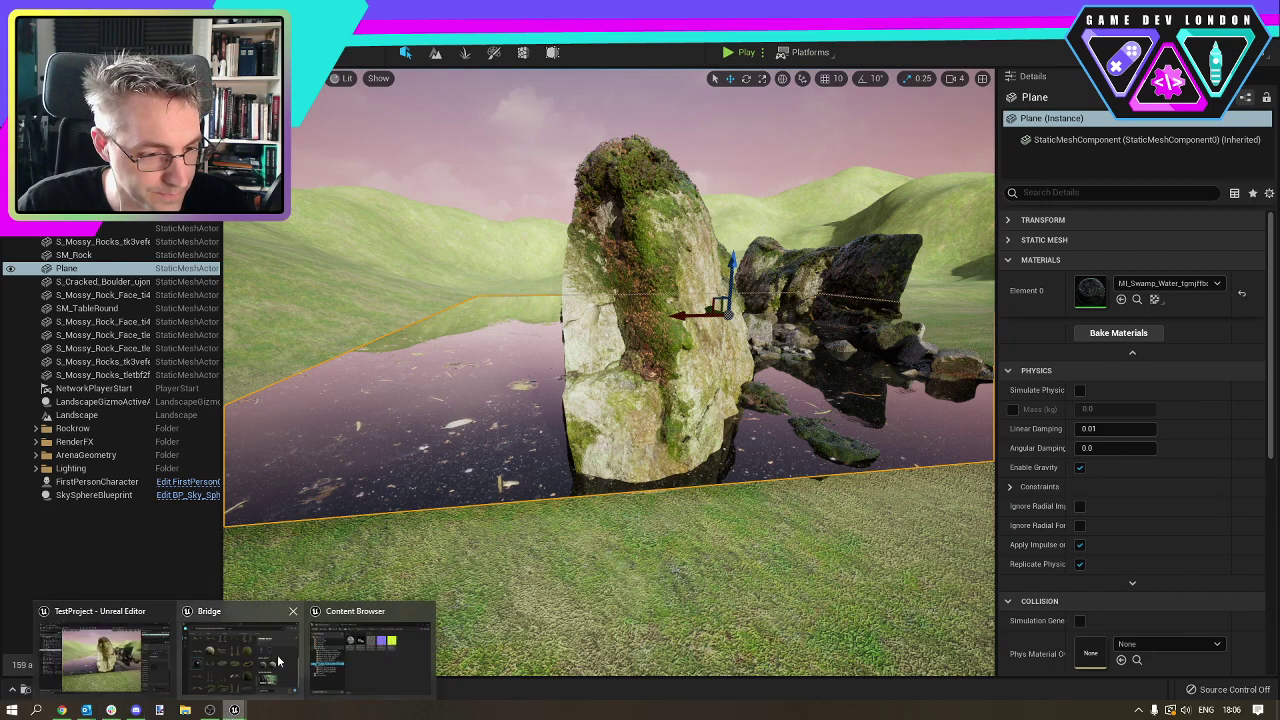
pyautogui.click(251, 622)
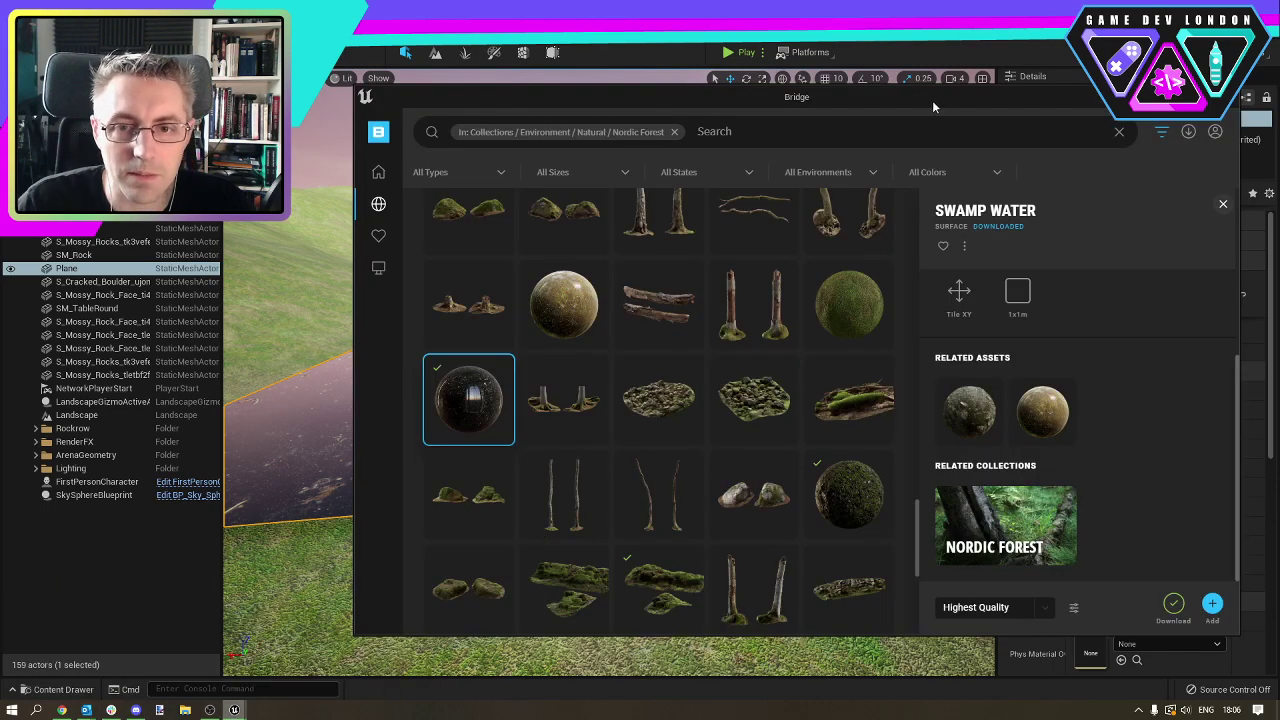
pyautogui.moveTo(932, 102); pyautogui.dragTo(862, 86)
pyautogui.scroll(2, 600, 400)
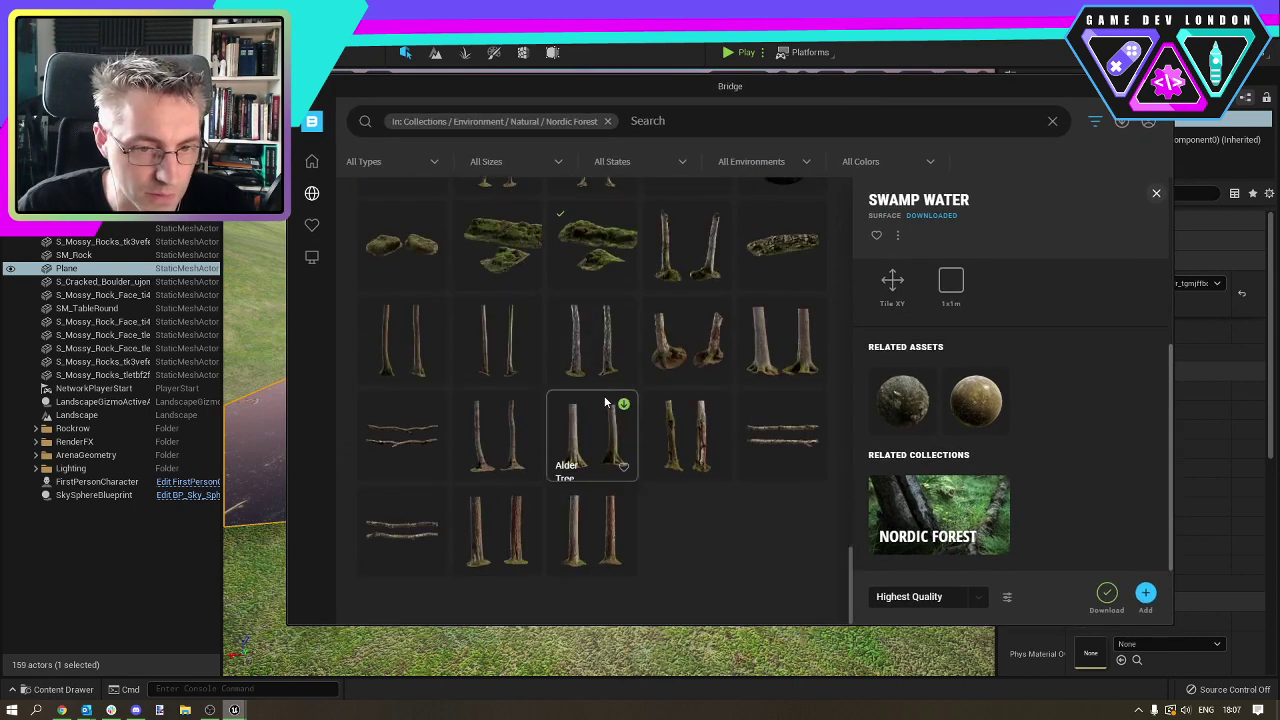
pyautogui.scroll(-2, 613, 400)
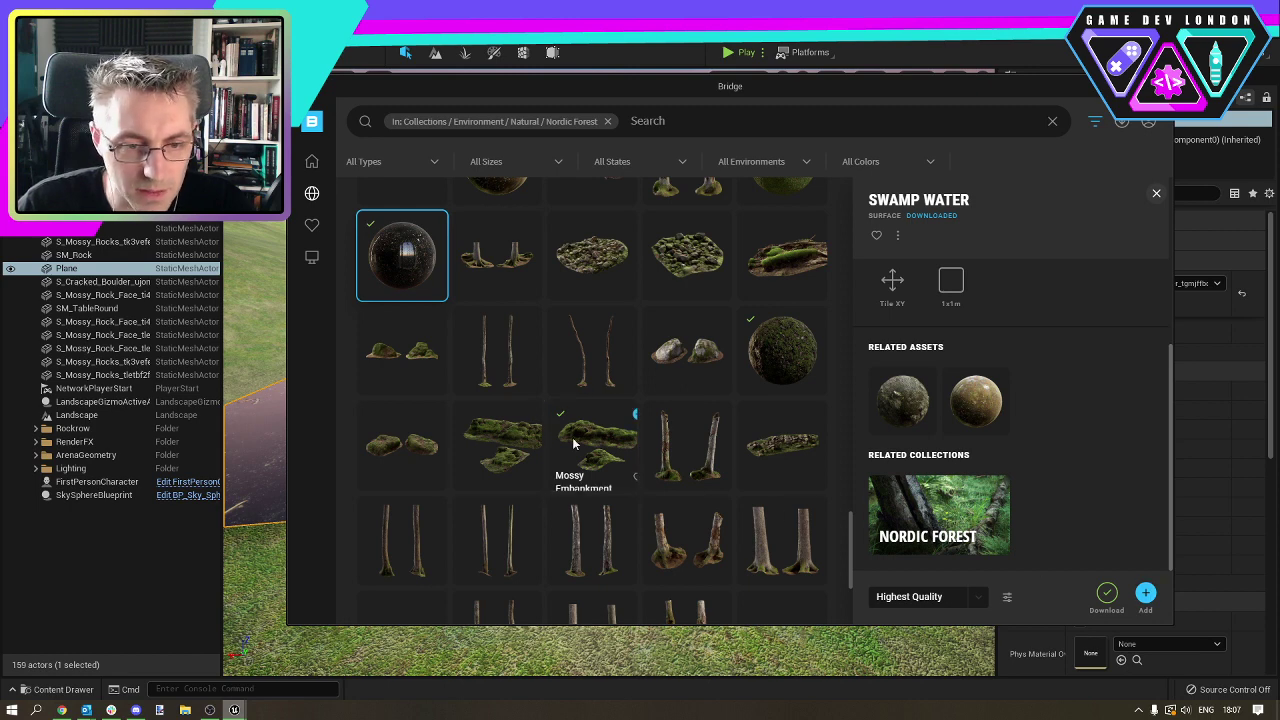
pyautogui.click(579, 444)
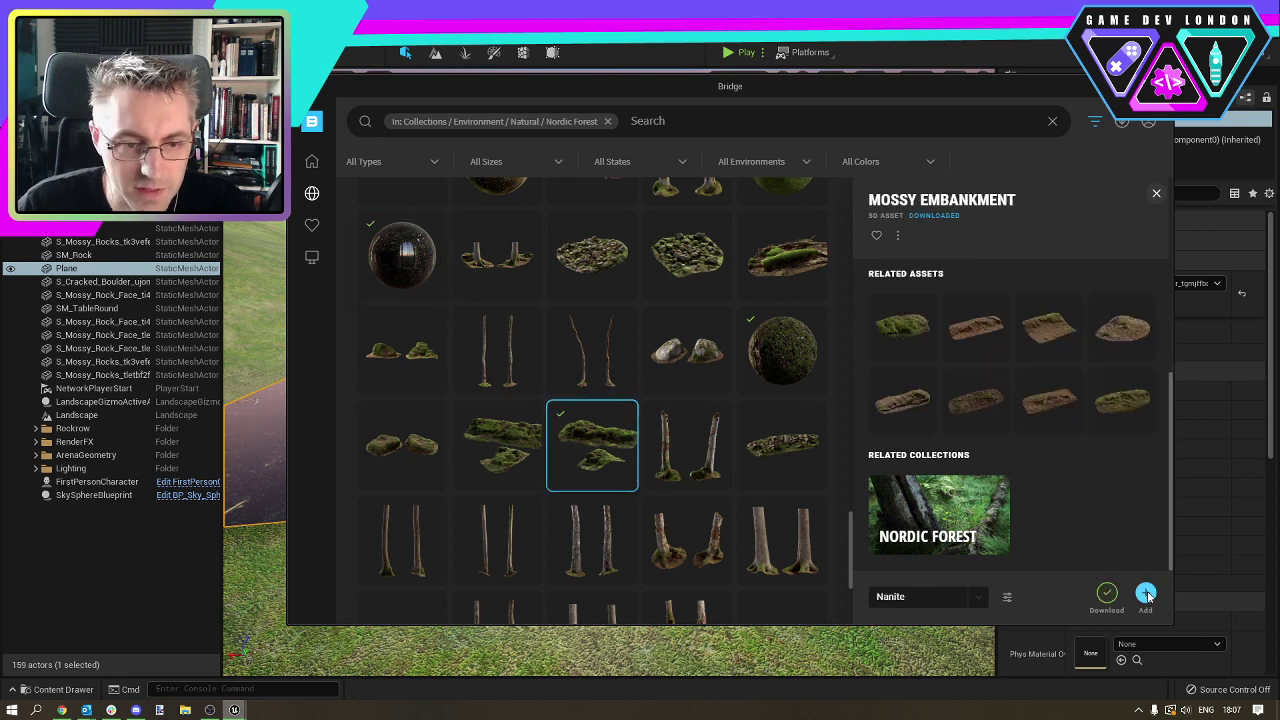
pyautogui.click(1146, 594)
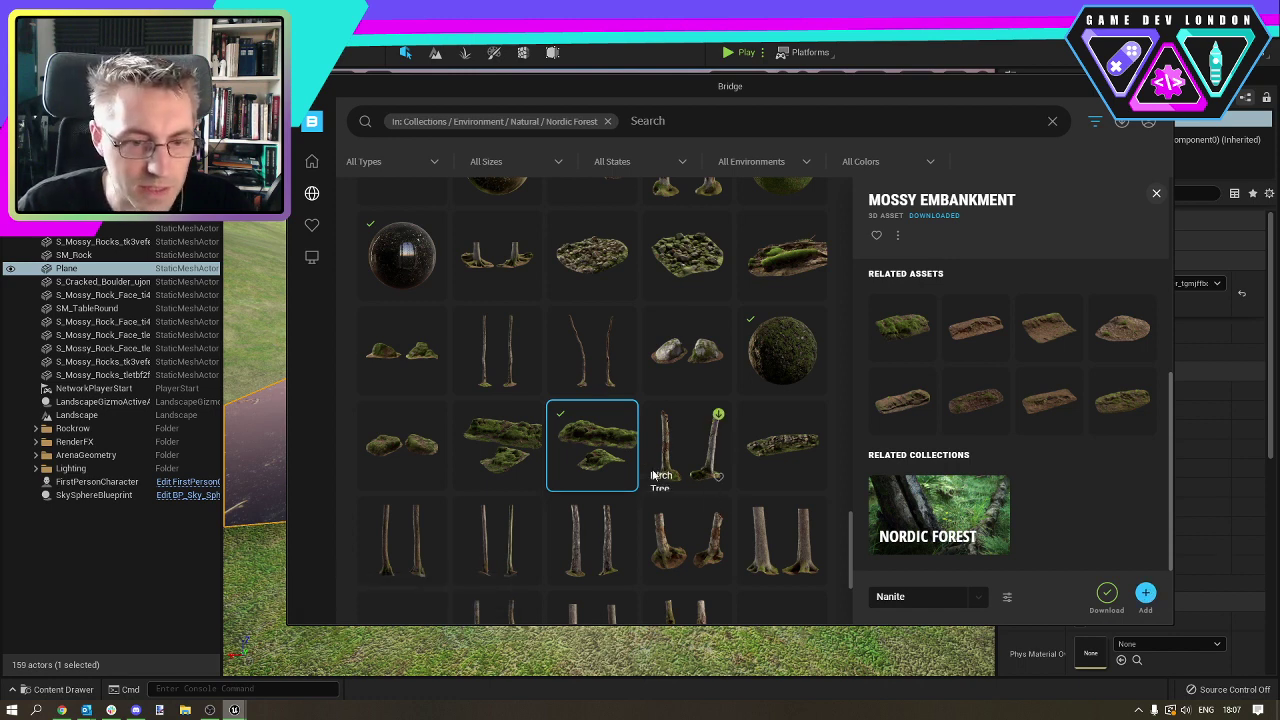
# Download the elongated Mossy Rocks asset from the Nordic Forest collection at Nanite quality.
pyautogui.click(509, 441)
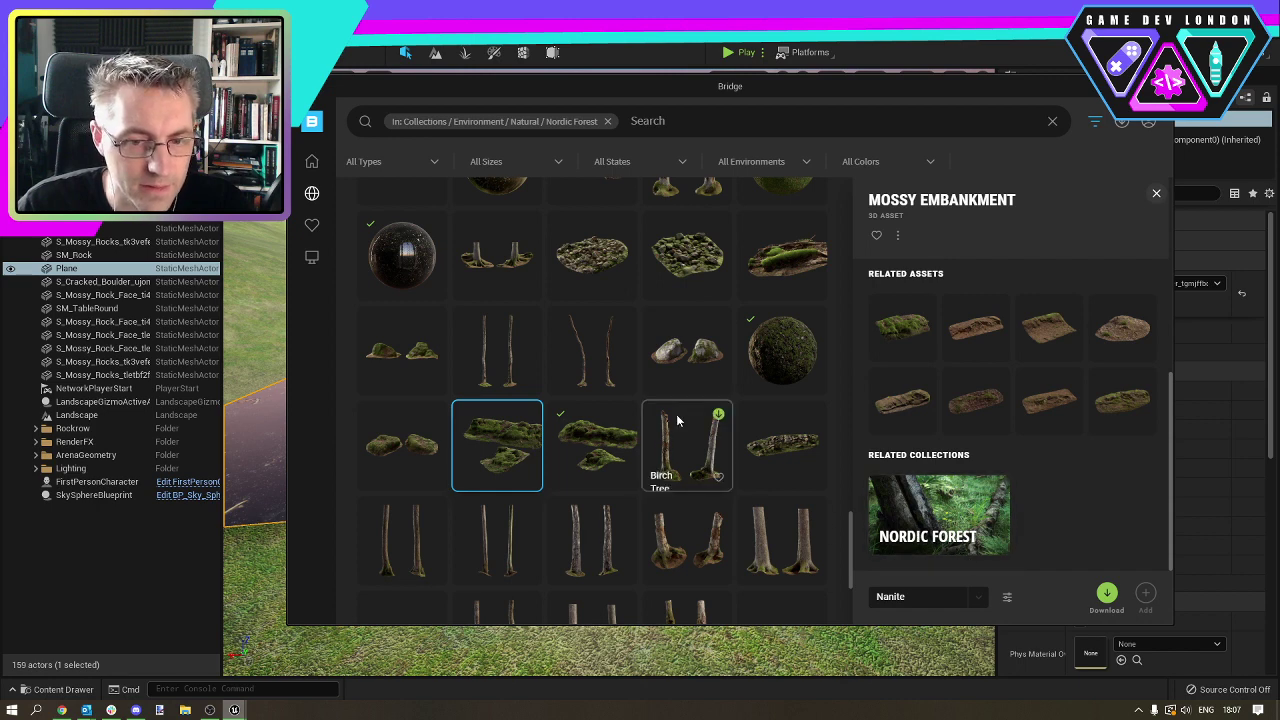
pyautogui.scroll(2, 677, 470)
pyautogui.click(787, 586)
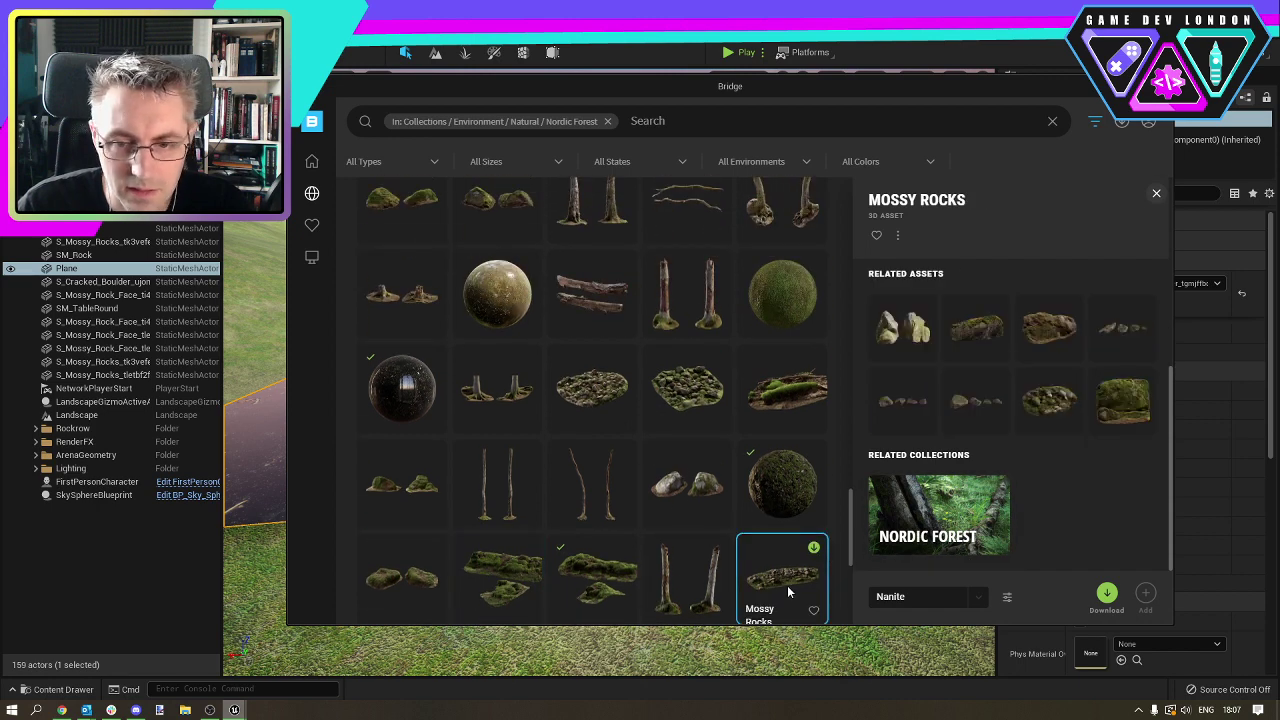
pyautogui.scroll(-3, 787, 585)
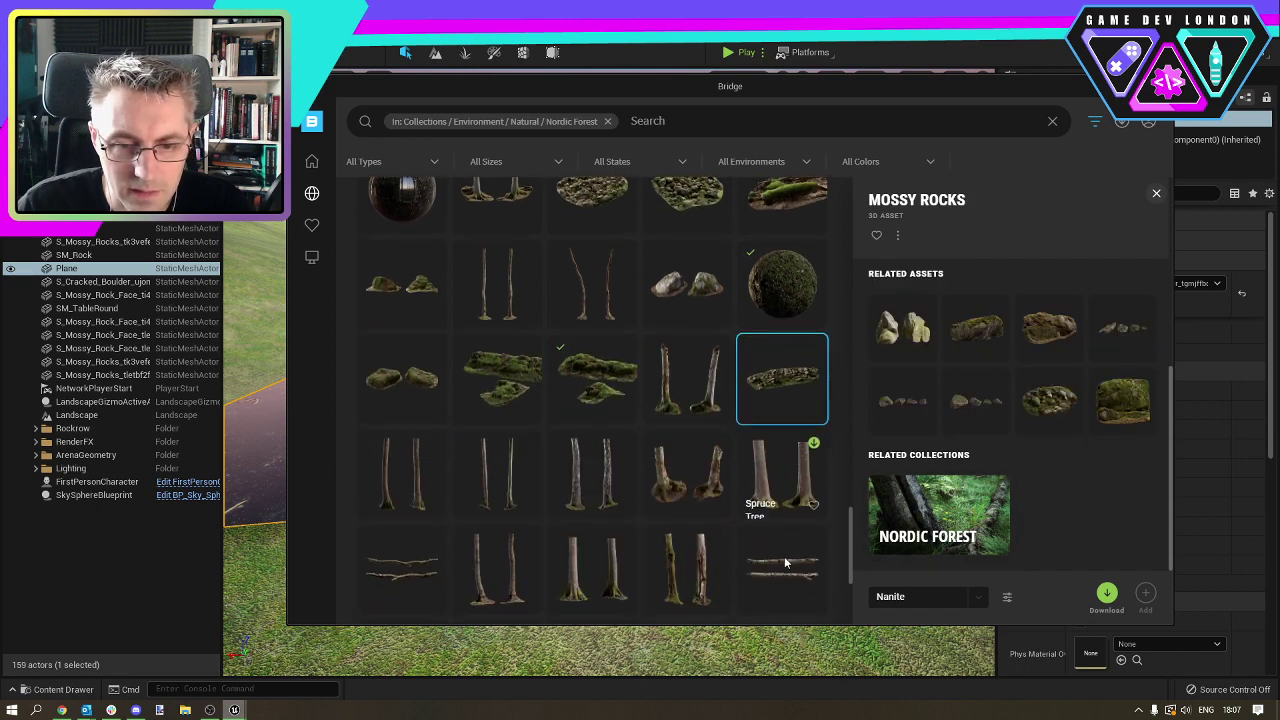
pyautogui.click(1107, 594)
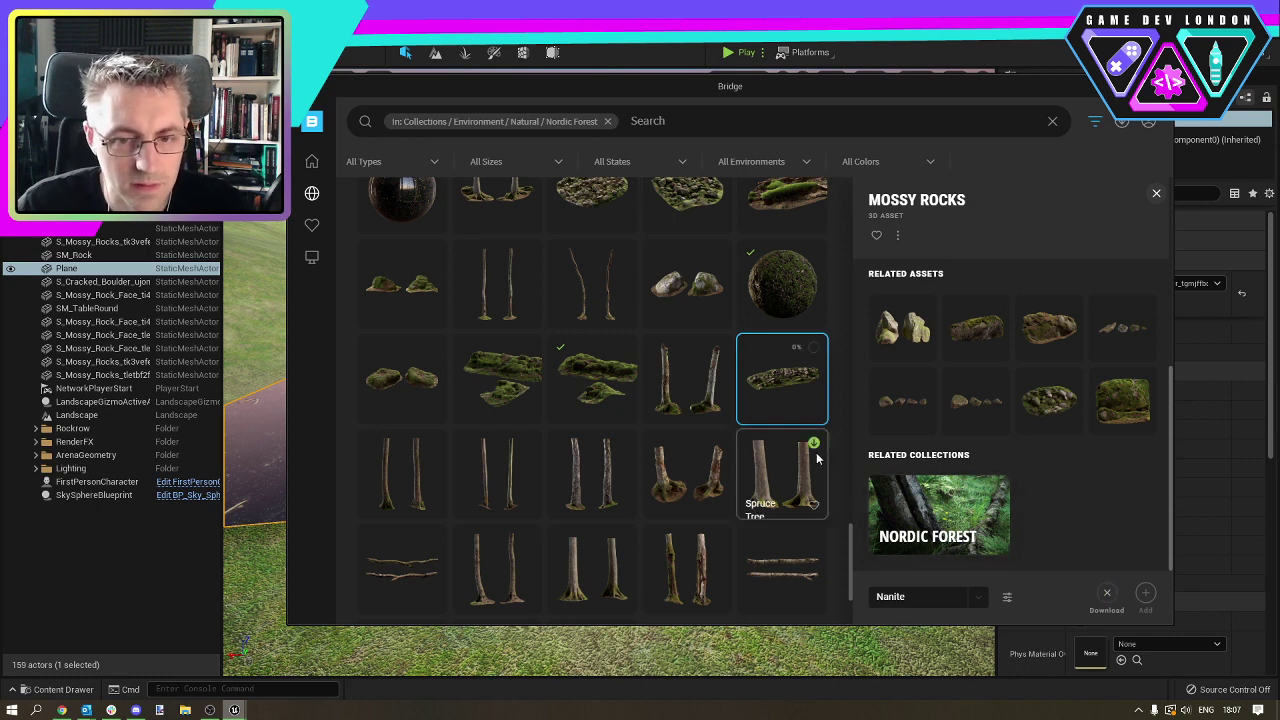
# Download the related Mossy Rock Face asset at Nanite quality and move the Bridge window off the level view.
pyautogui.click(980, 338)
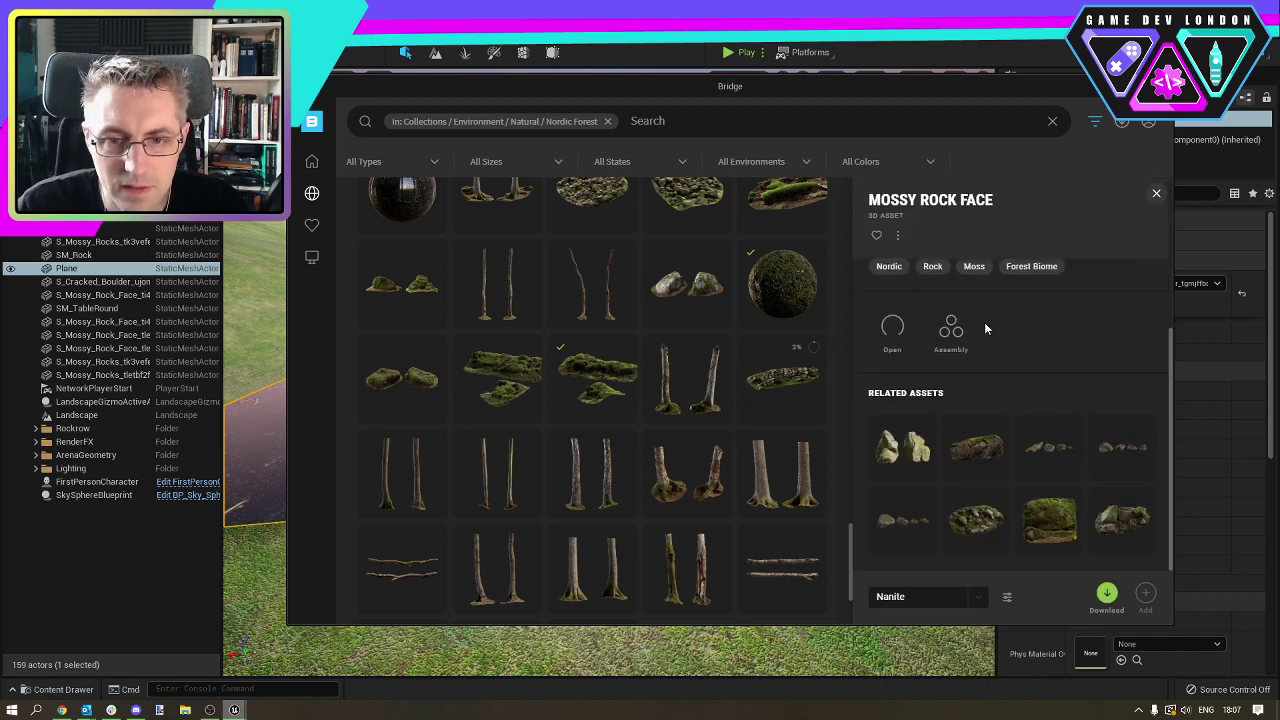
pyautogui.scroll(4, 1071, 384)
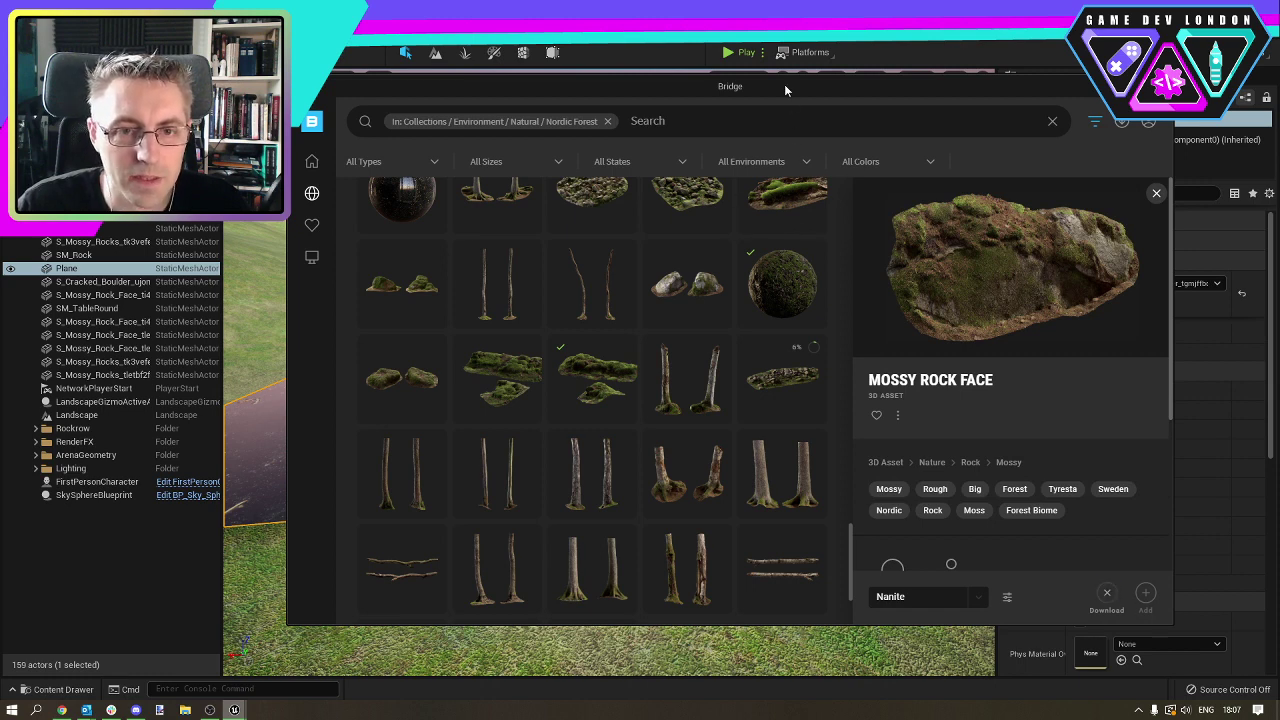
pyautogui.moveTo(785, 90); pyautogui.dragTo(1279, 90)
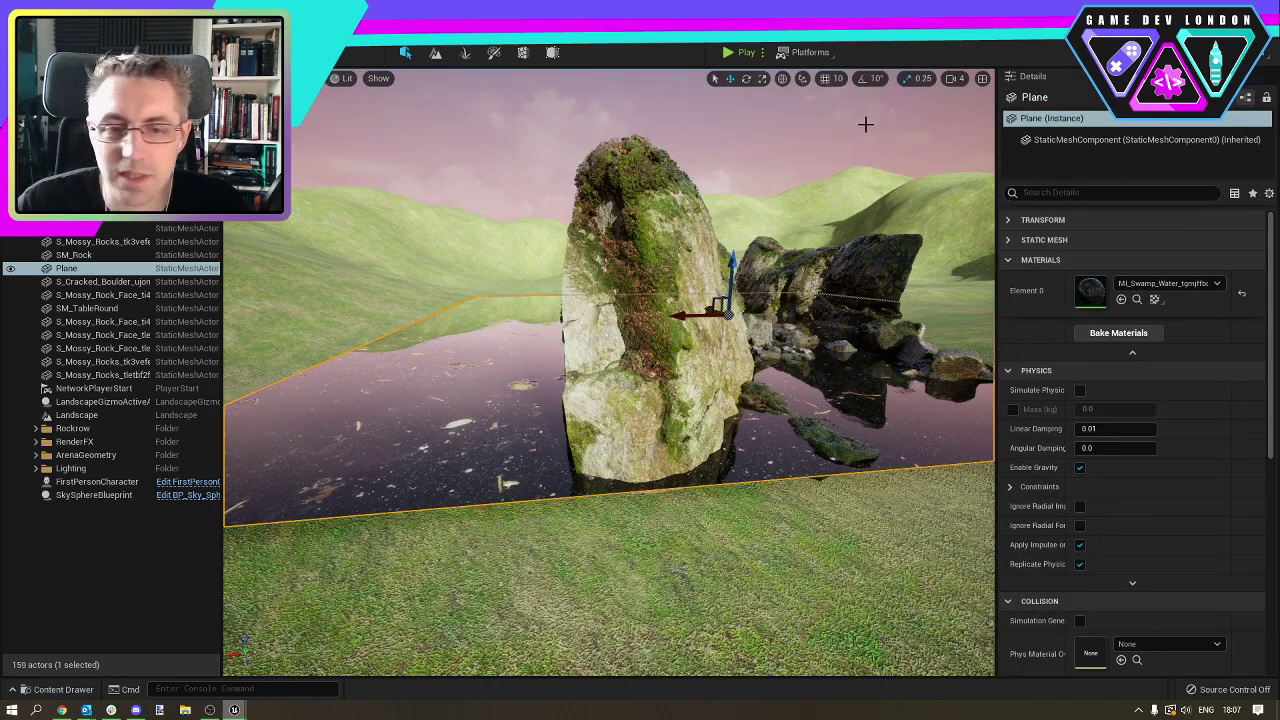
# Lower the small mossy rock cluster at the foot of the large wall so it sits deeper in the water.
pyautogui.moveTo(620, 326); pyautogui.dragTo(650, 328, button='right')
pyautogui.press('w')
pyautogui.press('s')
pyautogui.moveTo(507, 321); pyautogui.dragTo(505, 394, button='right')
pyautogui.click(515, 340)
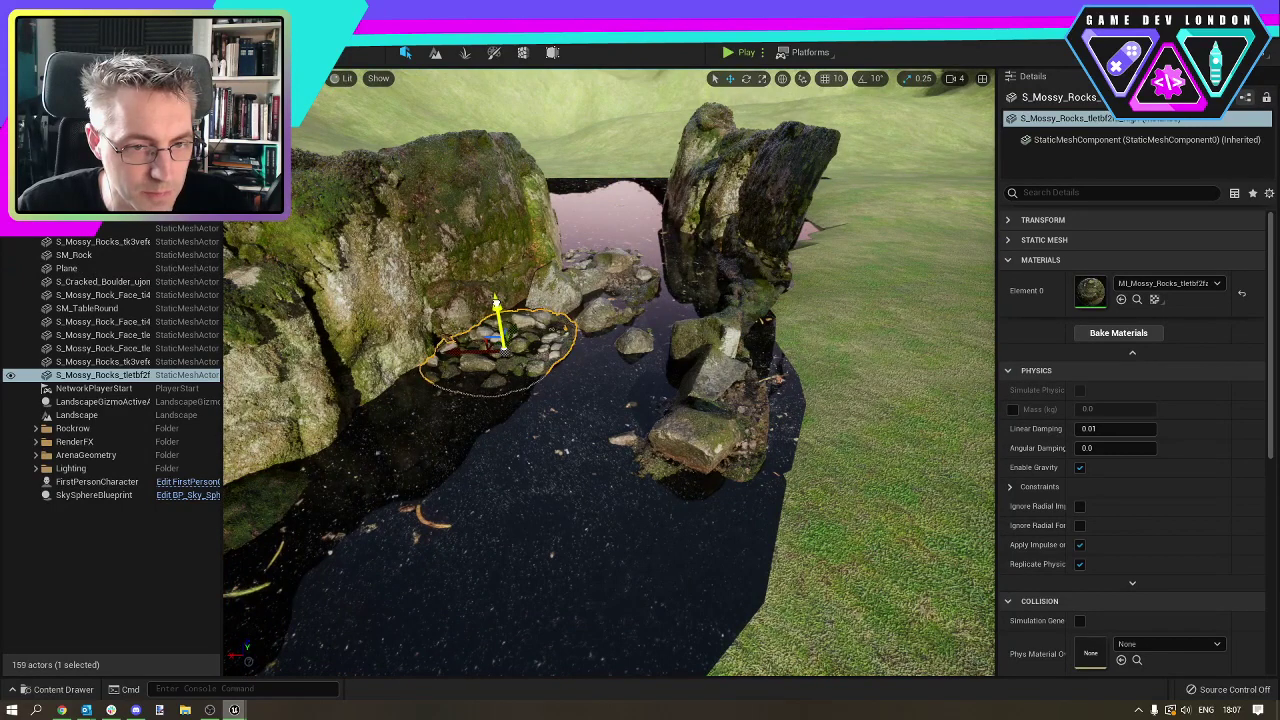
pyautogui.moveTo(494, 302); pyautogui.dragTo(497, 308)
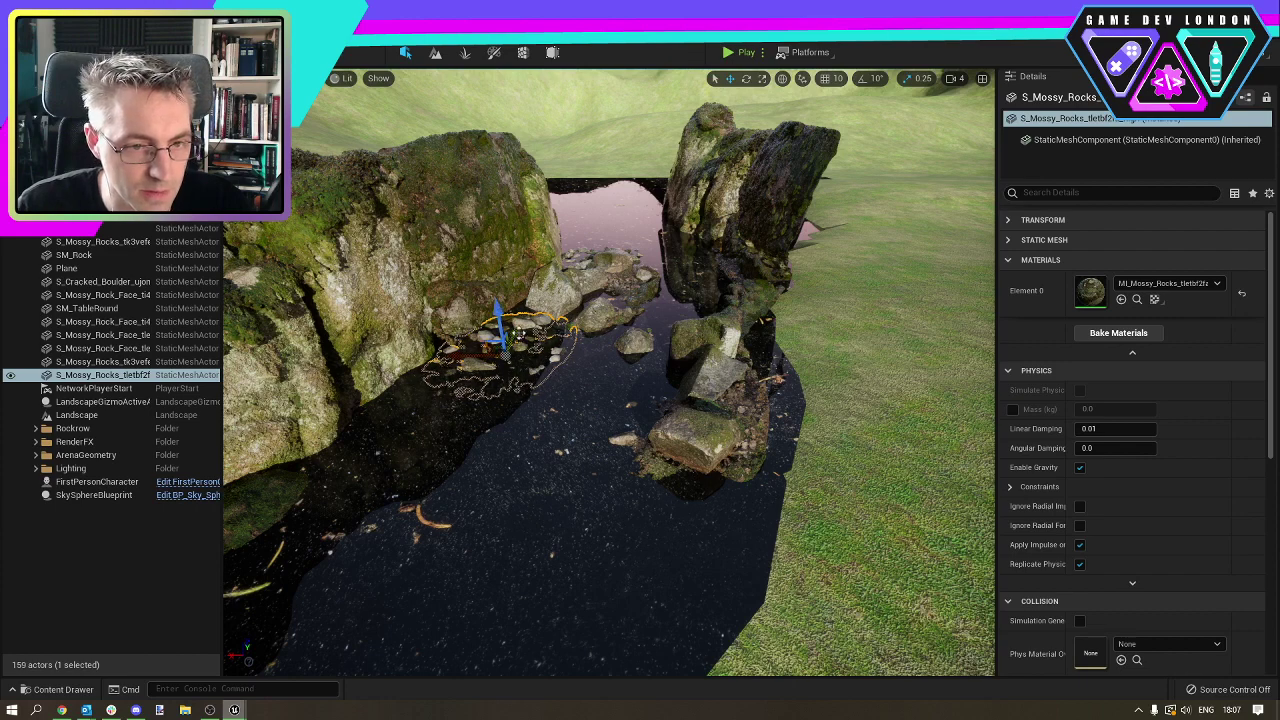
# Duplicate the small mossy rock cluster and place the copy across the channel, along the grassy water edge beyond the boulders.
pyautogui.keyDown('alt'); pyautogui.moveTo(519, 330); pyautogui.dragTo(630, 560); pyautogui.keyUp('alt')
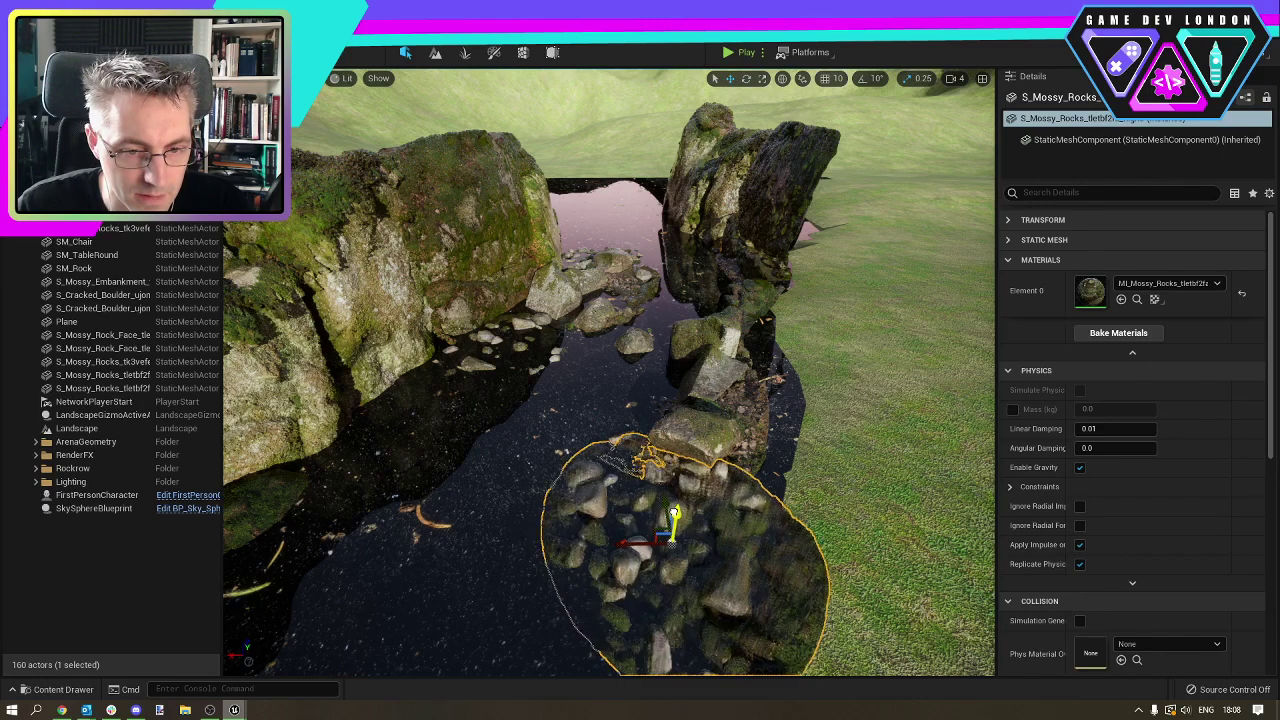
pyautogui.moveTo(610, 372)
pyautogui.mouseDown(button='right')
pyautogui.moveTo(665, 372)
pyautogui.moveTo(560, 390)
pyautogui.moveTo(360, 380)
pyautogui.moveTo(560, 372)
pyautogui.moveTo(530, 376)
pyautogui.moveTo(550, 395)
pyautogui.moveTo(608, 370)
pyautogui.mouseUp(button='right')
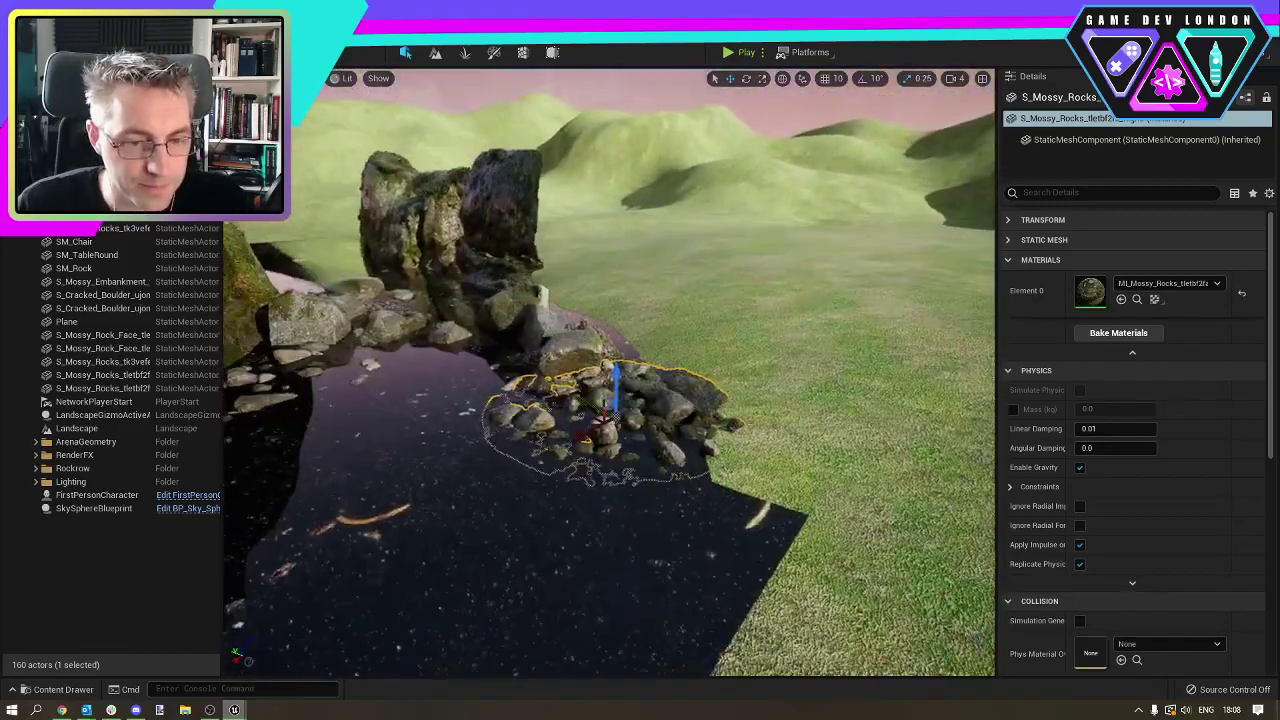
pyautogui.click(800, 340)
pyautogui.moveTo(800, 340); pyautogui.dragTo(800, 300, button='right')
pyautogui.moveTo(608, 370)
pyautogui.mouseDown(button='right')
pyautogui.moveTo(566, 358)
pyautogui.moveTo(630, 352)
pyautogui.moveTo(608, 346)
pyautogui.moveTo(608, 370)
pyautogui.mouseUp(button='right')
# Duplicate the mossy rock face at the channel's far end and place the copy on the grassy bank behind the small rock cluster.
pyautogui.click(772, 264)
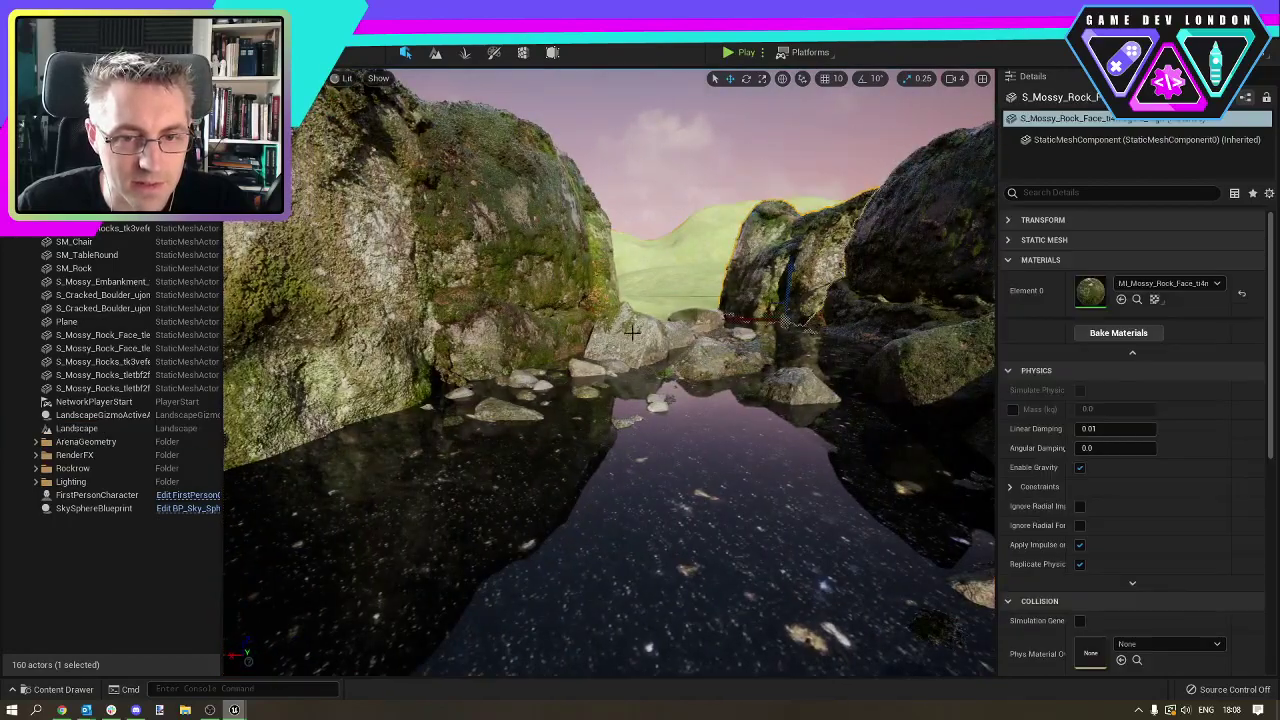
pyautogui.moveTo(634, 329); pyautogui.dragTo(722, 392, button='right')
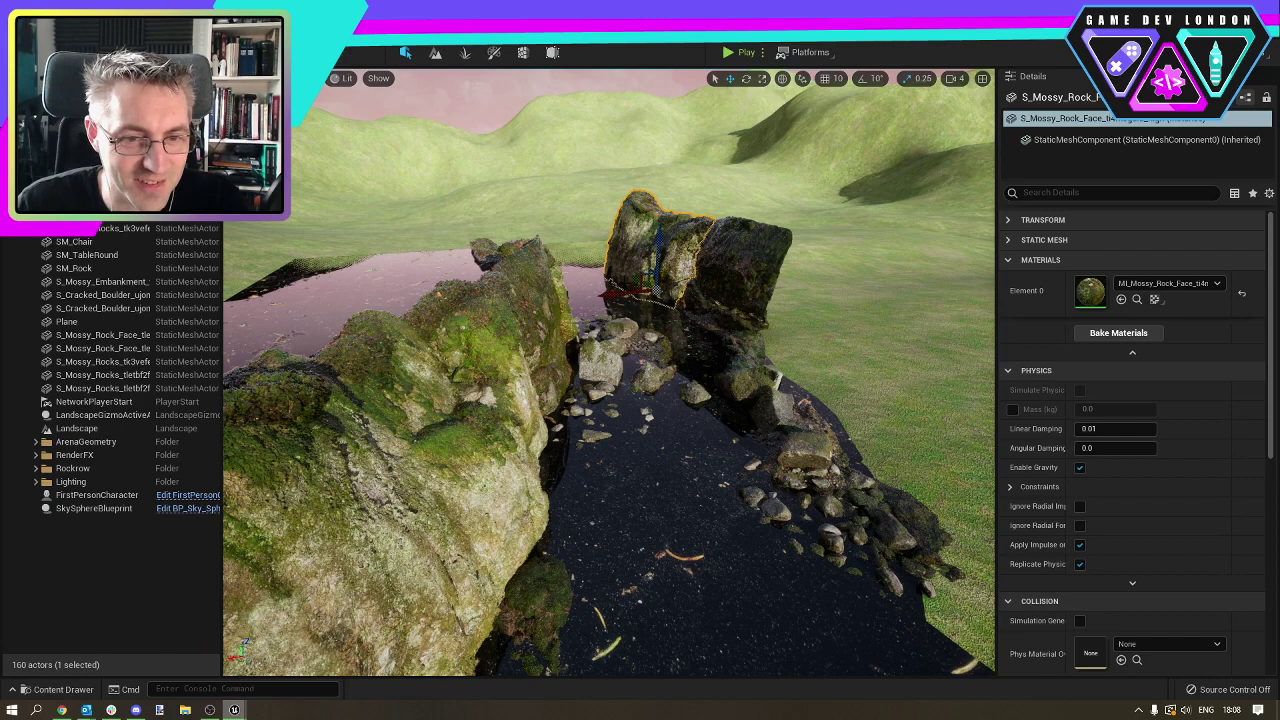
pyautogui.keyDown('alt'); pyautogui.moveTo(633, 278); pyautogui.dragTo(862, 466); pyautogui.keyUp('alt')
pyautogui.press('e')
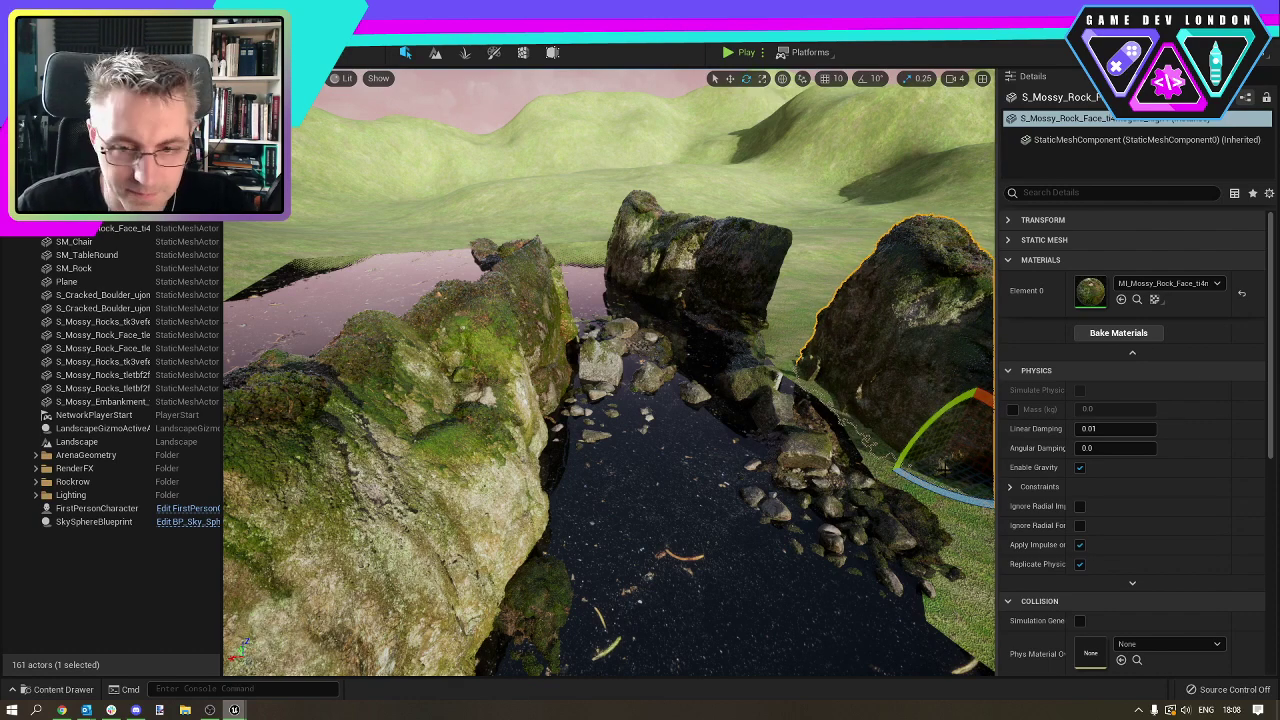
pyautogui.moveTo(812, 322); pyautogui.dragTo(918, 326, button='right')
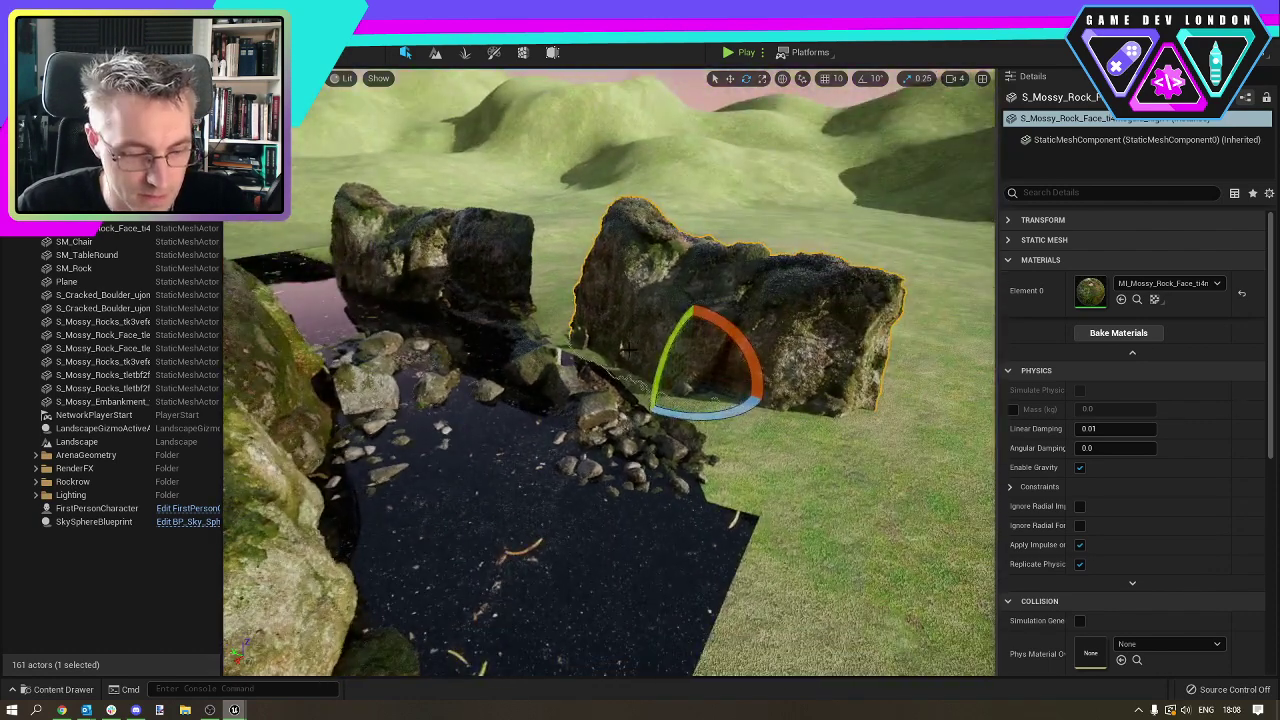
pyautogui.press('w')
pyautogui.moveTo(659, 372); pyautogui.dragTo(595, 406)
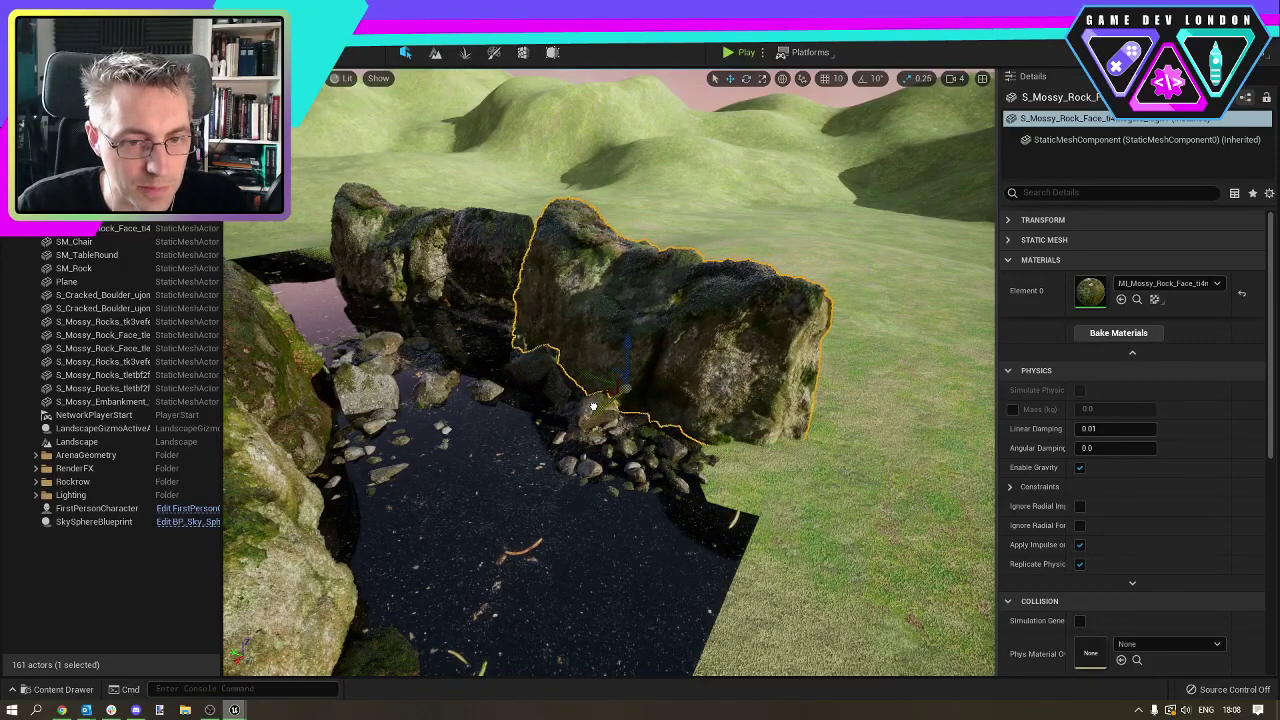
# Shift the copied rock face along the bank against the neighbouring wall and lower it into the ground.
pyautogui.moveTo(597, 405); pyautogui.dragTo(705, 385, button='right')
pyautogui.moveTo(615, 401); pyautogui.dragTo(558, 401)
pyautogui.moveTo(619, 434); pyautogui.dragTo(591, 402)
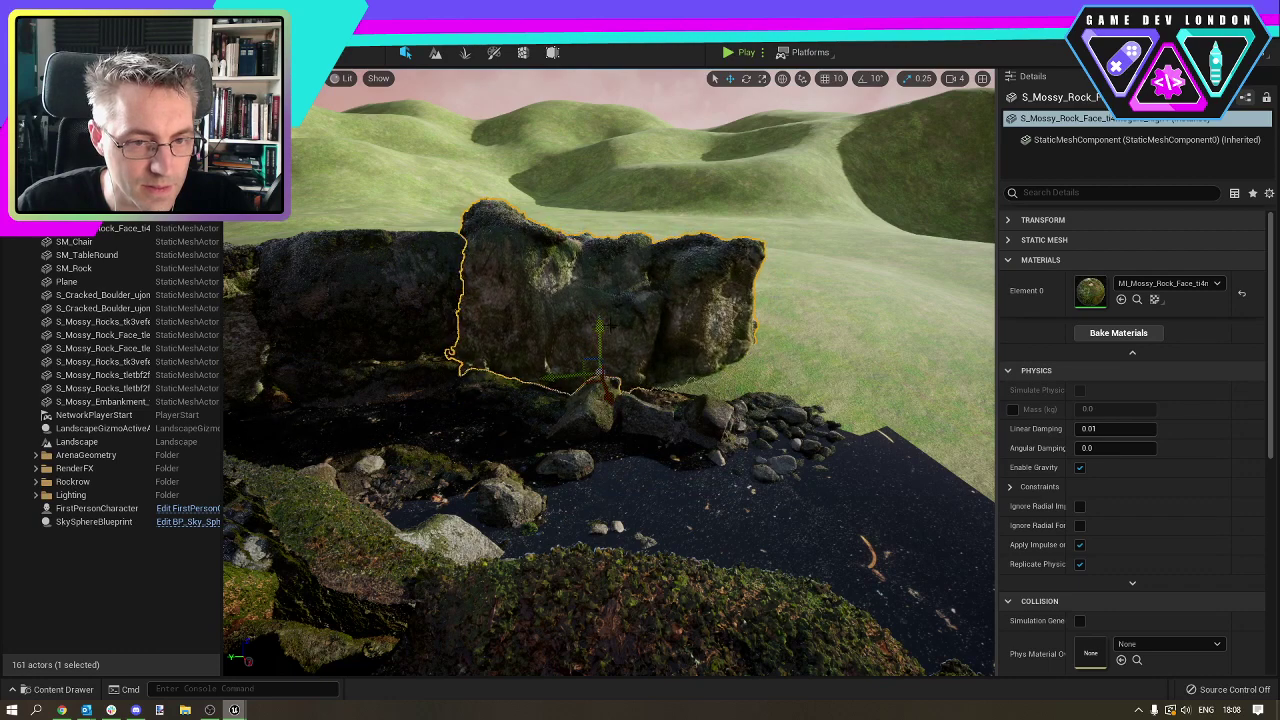
pyautogui.moveTo(599, 321); pyautogui.dragTo(603, 326)
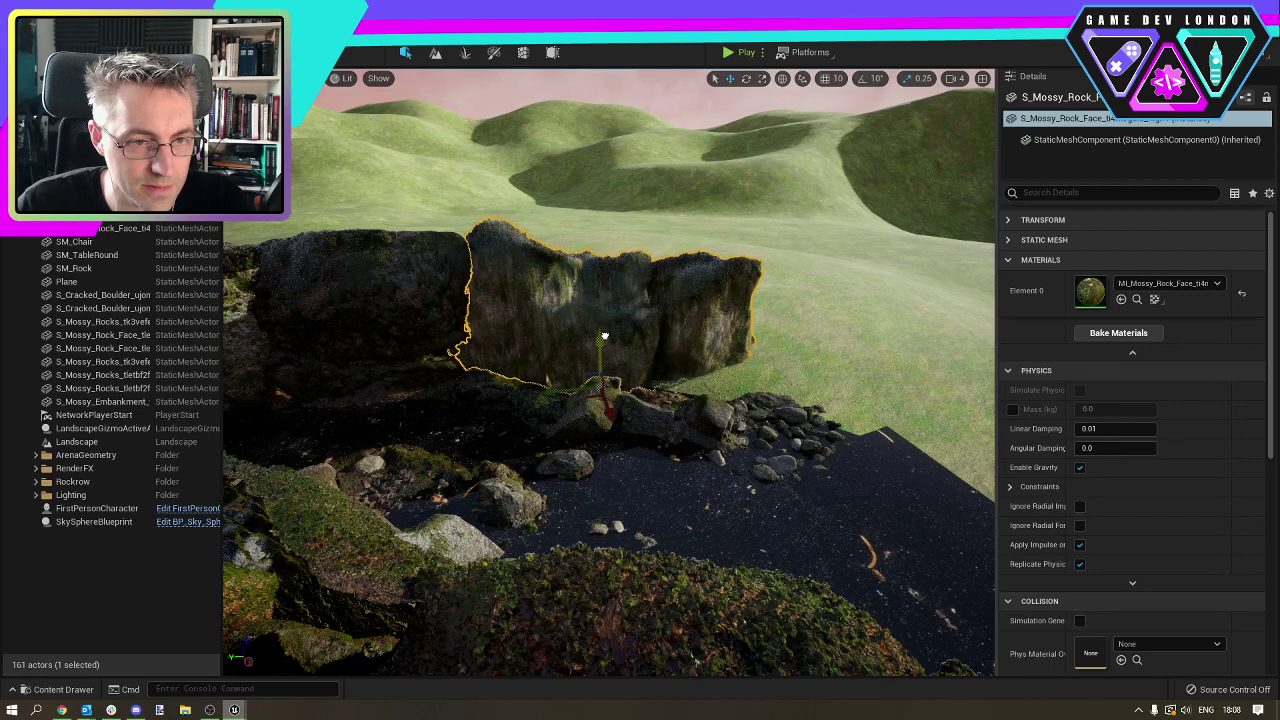
pyautogui.moveTo(606, 338); pyautogui.dragTo(472, 382, button='right')
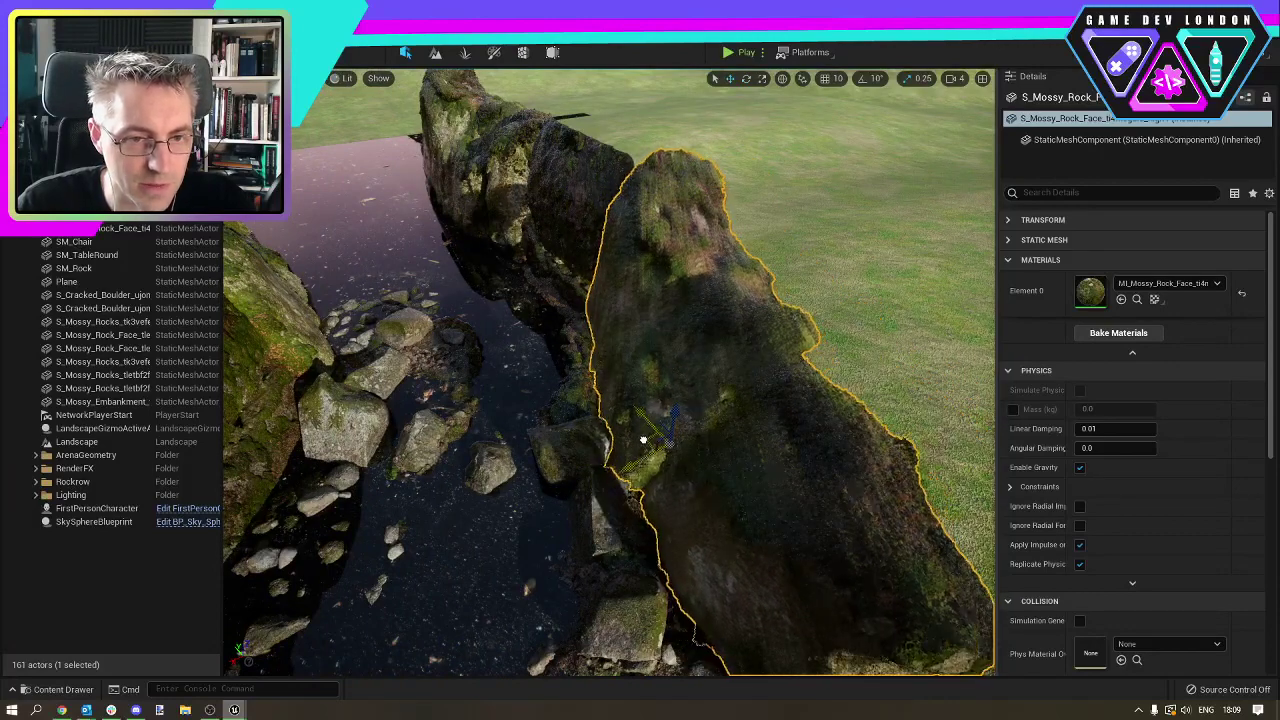
# Fine-tune the copied rock face's position at the shoreline so its end meets the adjoining wall.
pyautogui.moveTo(472, 382); pyautogui.dragTo(676, 418, button='right')
pyautogui.keyDown('alt'); pyautogui.moveTo(685, 322); pyautogui.dragTo(820, 315); pyautogui.keyUp('alt')
pyautogui.click(751, 443)
pyautogui.moveTo(751, 443); pyautogui.dragTo(630, 376, button='right')
pyautogui.press('s')
pyautogui.press('w')
pyautogui.keyDown('alt'); pyautogui.moveTo(870, 396); pyautogui.dragTo(707, 468); pyautogui.keyUp('alt')
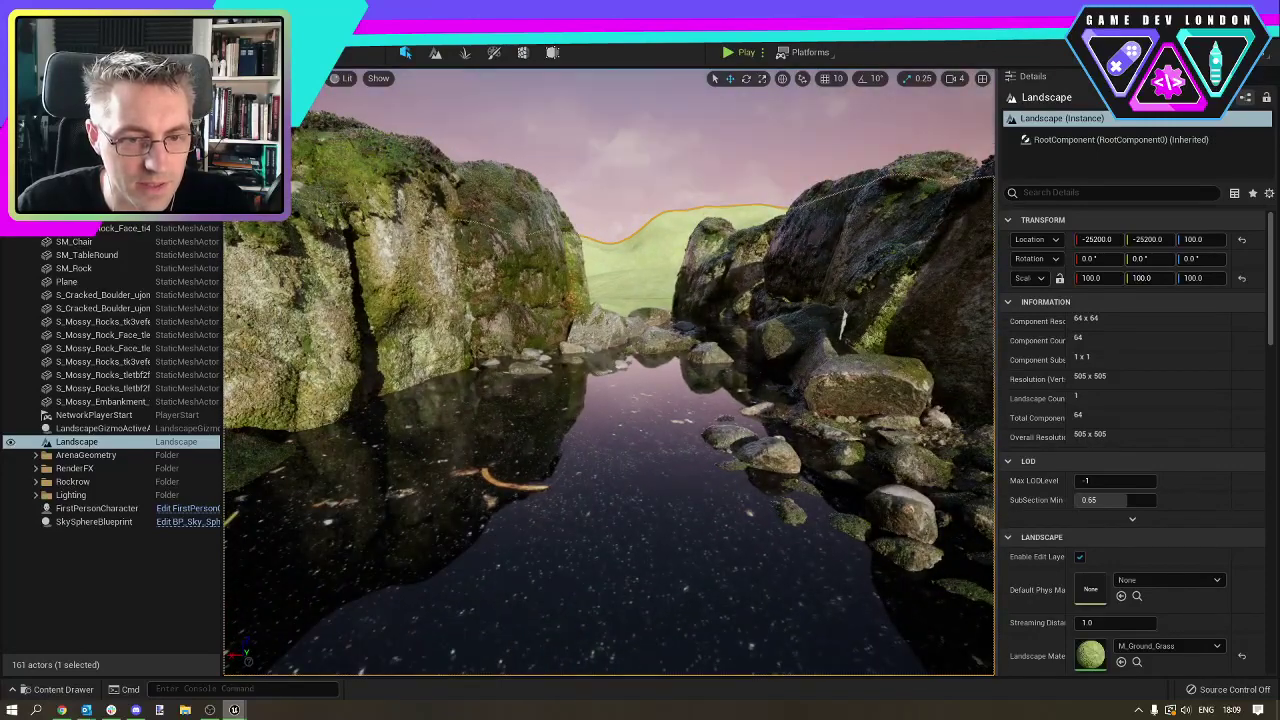
# Duplicate the large mossy rock cluster at the channel's far end and bring the copy forward in front of the lighter mossy wall.
pyautogui.click(648, 336)
pyautogui.moveTo(648, 336); pyautogui.dragTo(588, 346, button='right')
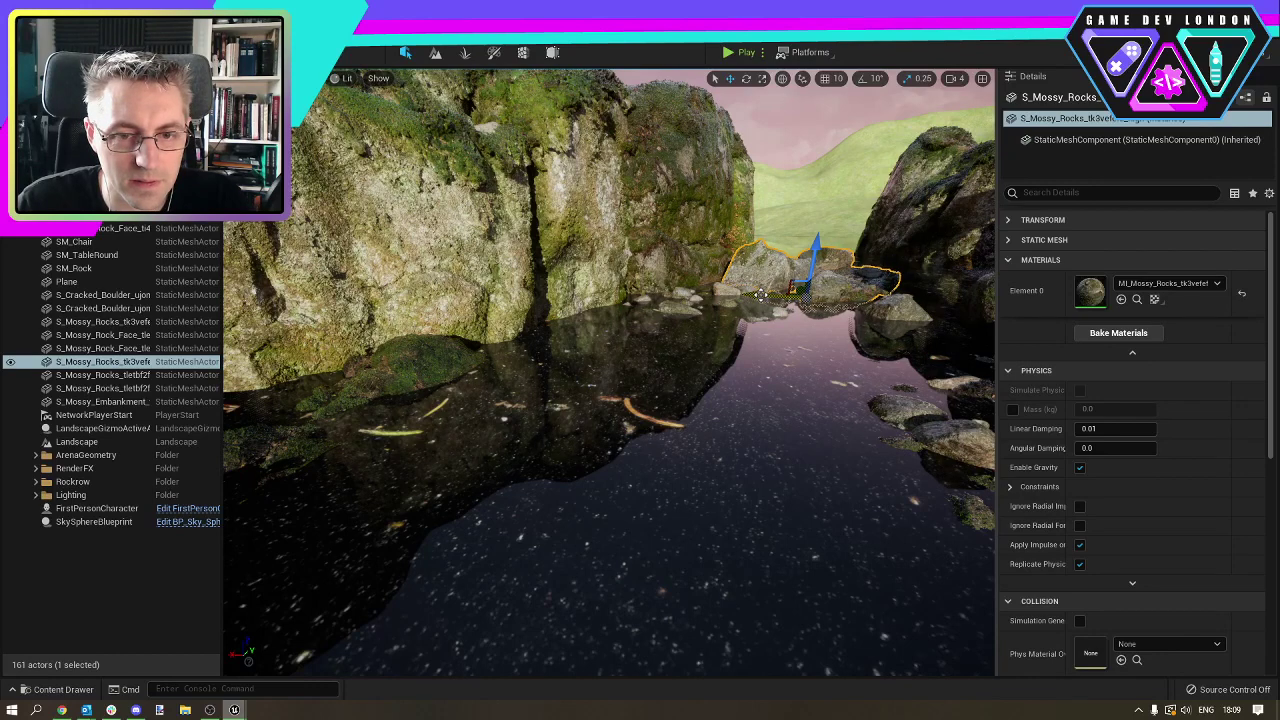
pyautogui.keyDown('alt'); pyautogui.moveTo(760, 295); pyautogui.dragTo(712, 295); pyautogui.keyUp('alt')
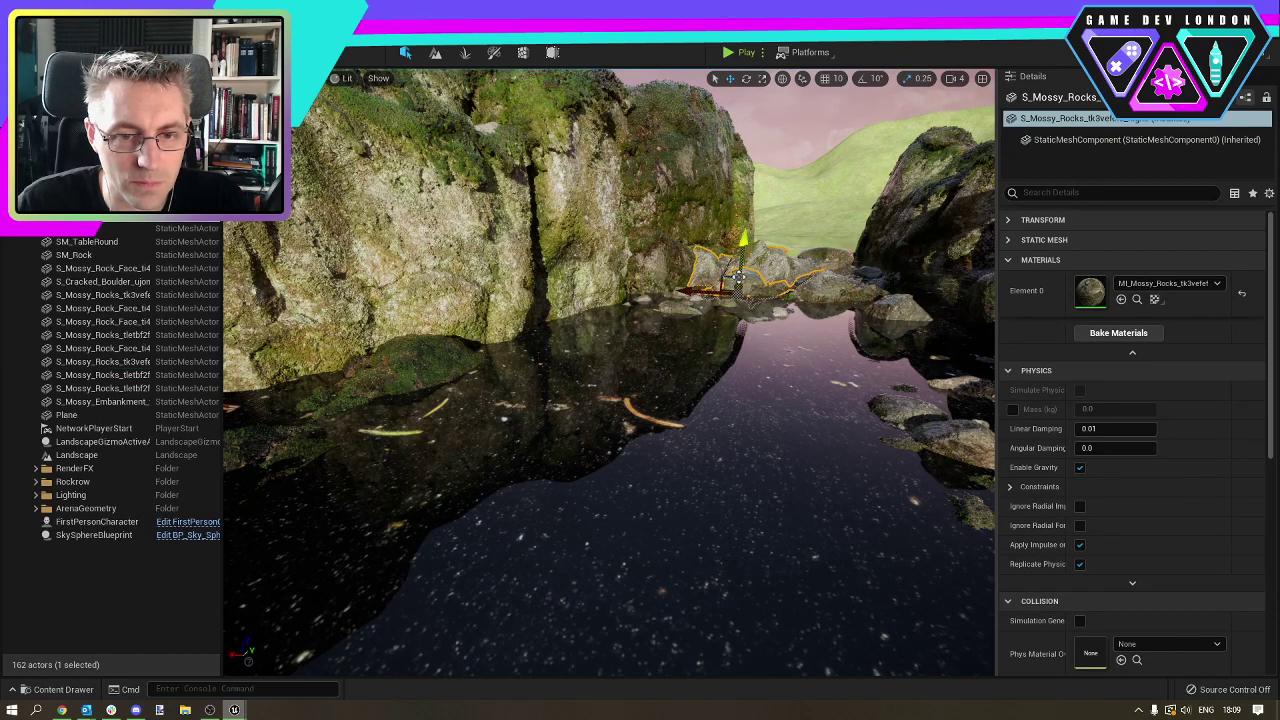
pyautogui.moveTo(744, 241); pyautogui.dragTo(747, 205)
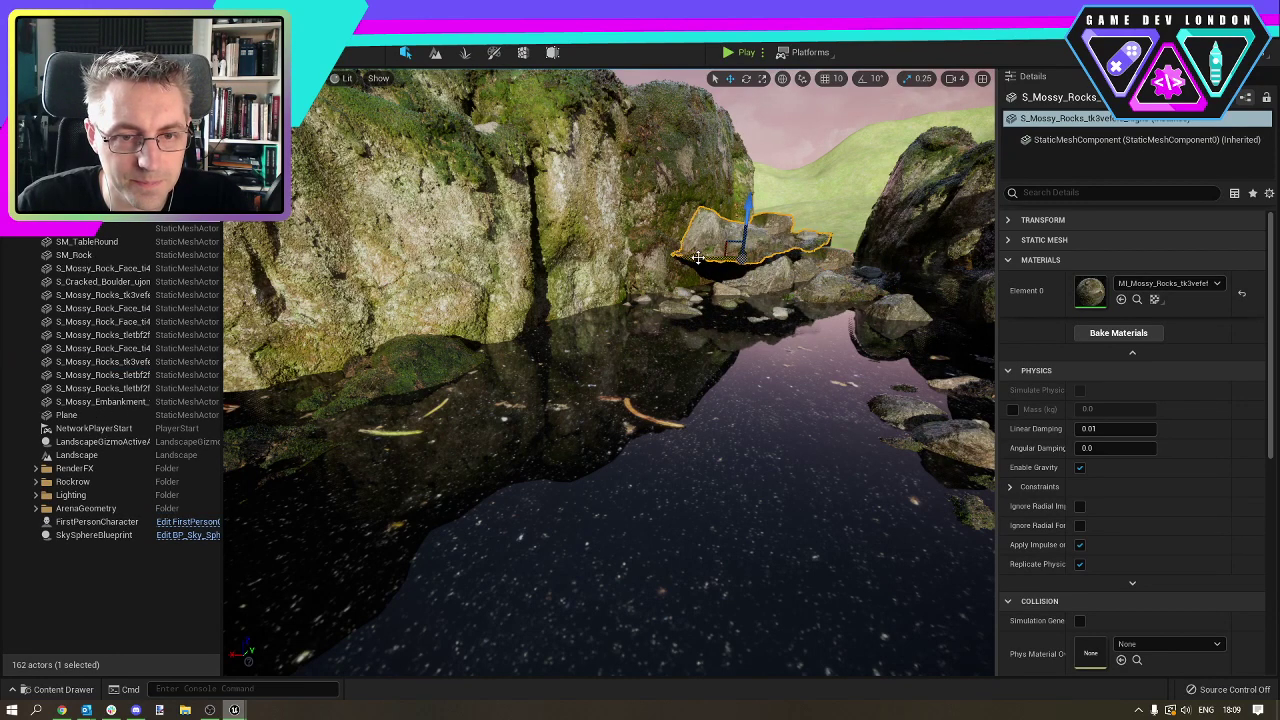
pyautogui.moveTo(764, 290); pyautogui.dragTo(752, 266, button='right')
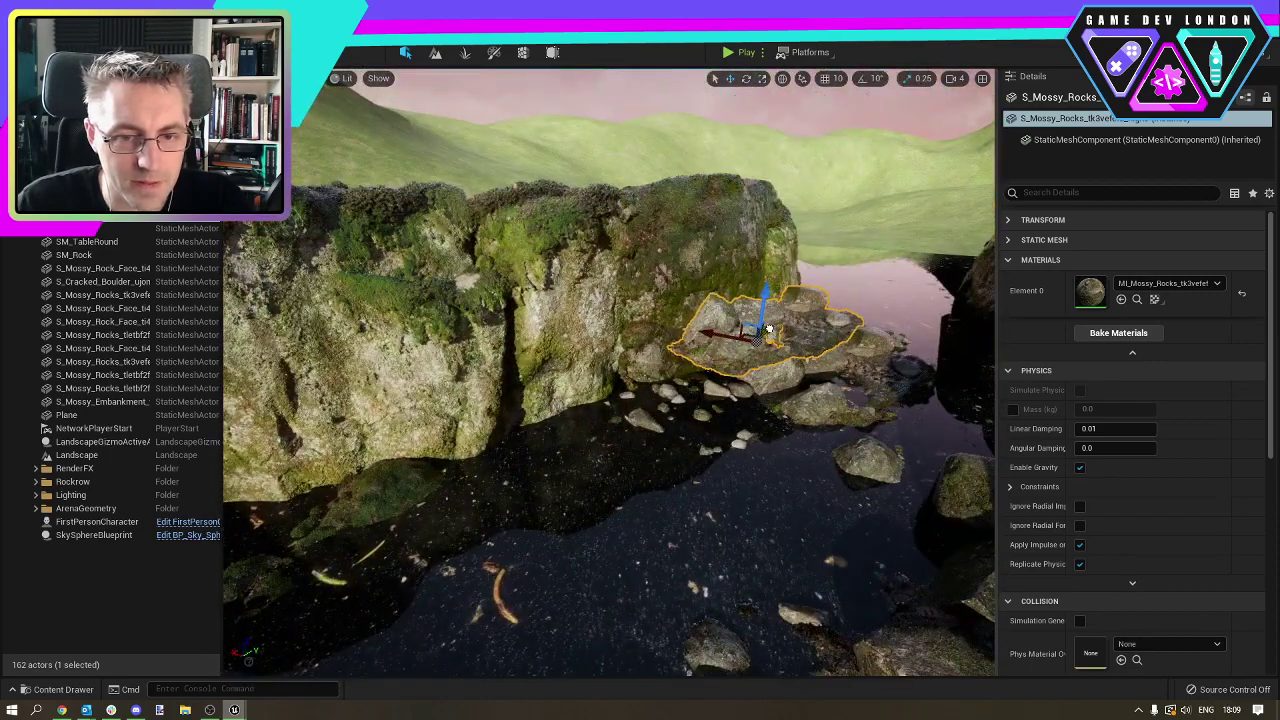
pyautogui.moveTo(768, 328); pyautogui.dragTo(671, 386)
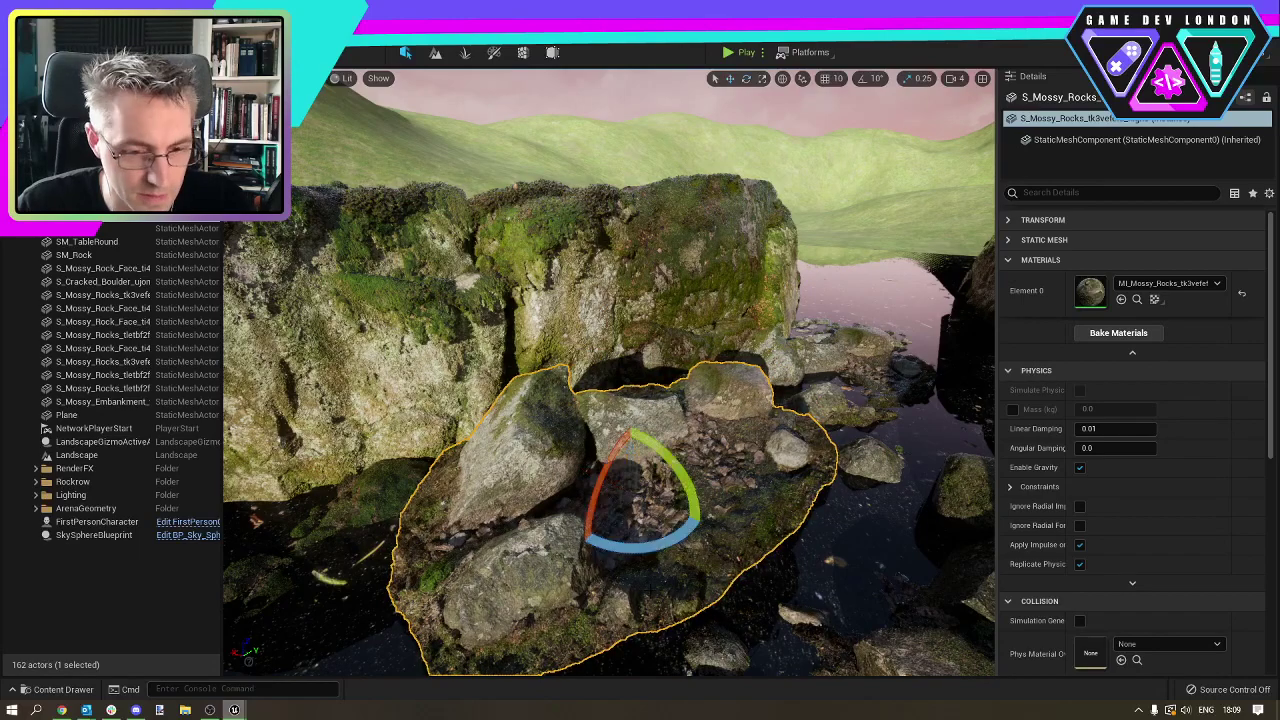
# Turn the copied rock cluster around and move it to the foot of the wall at the pond's near end.
pyautogui.moveTo(669, 543); pyautogui.dragTo(704, 530)
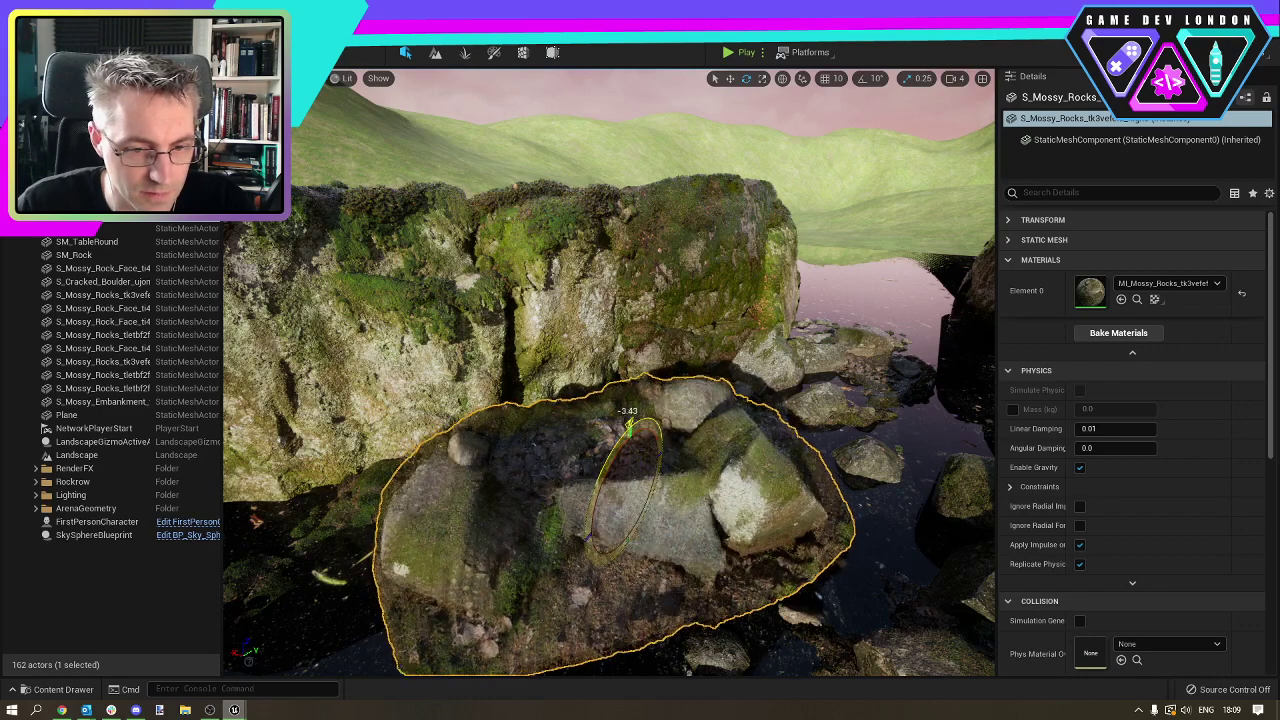
pyautogui.moveTo(629, 427); pyautogui.dragTo(627, 430)
pyautogui.moveTo(738, 540); pyautogui.dragTo(625, 525, button='right')
pyautogui.press('w')
pyautogui.moveTo(797, 520); pyautogui.dragTo(389, 574)
pyautogui.press('e')
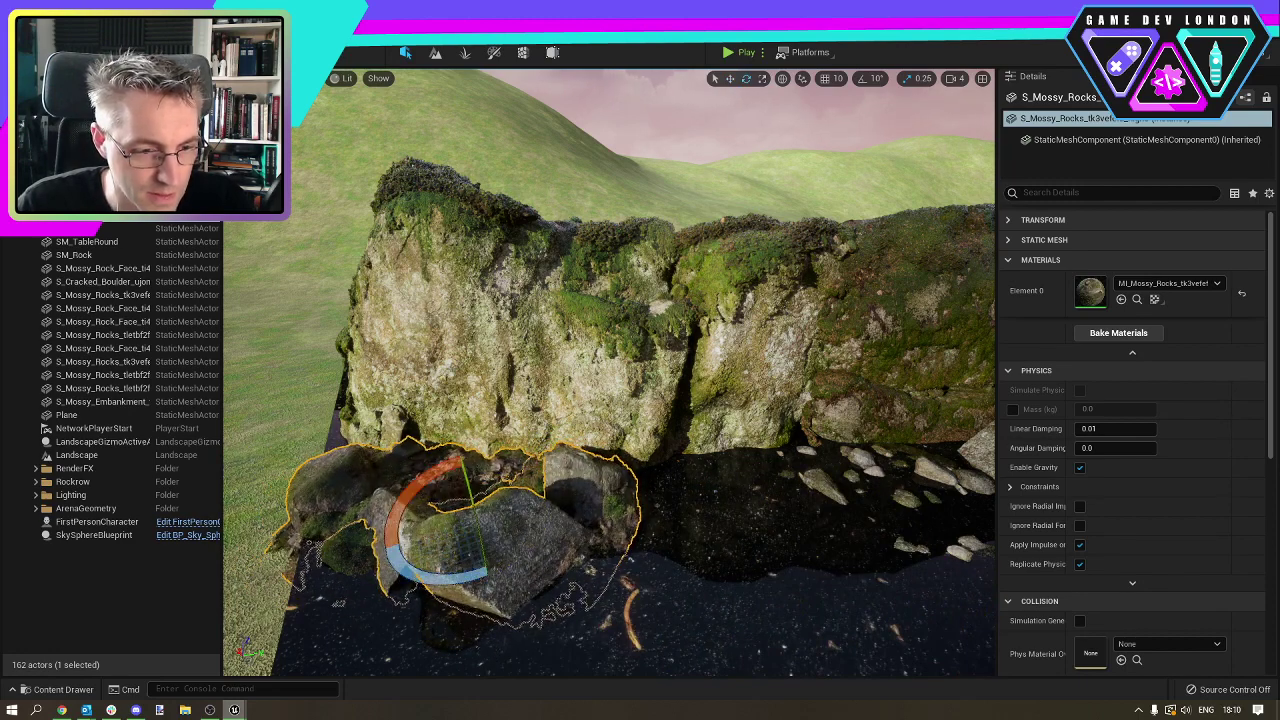
# Move the mossy embankment out from under the rock cluster, rotate it and tuck it against the wall's foot below the gap.
pyautogui.click(468, 535)
pyautogui.press('w')
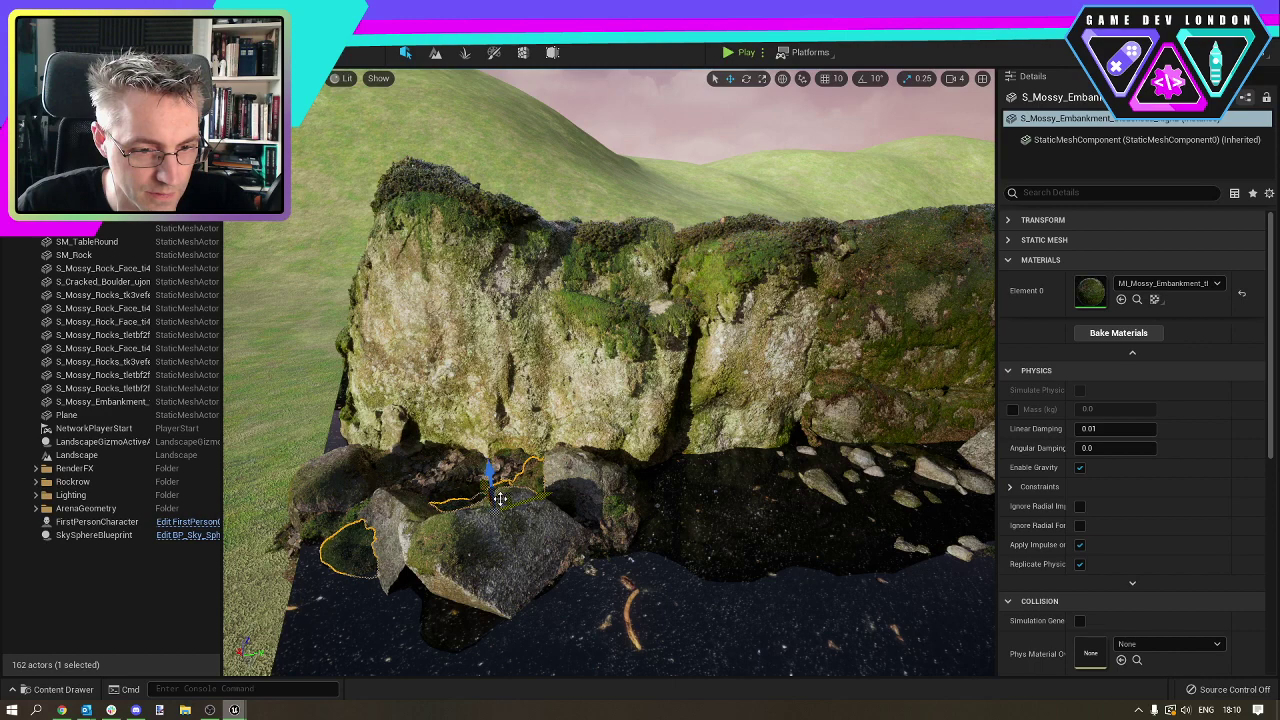
pyautogui.moveTo(501, 500); pyautogui.dragTo(714, 503)
pyautogui.press('e')
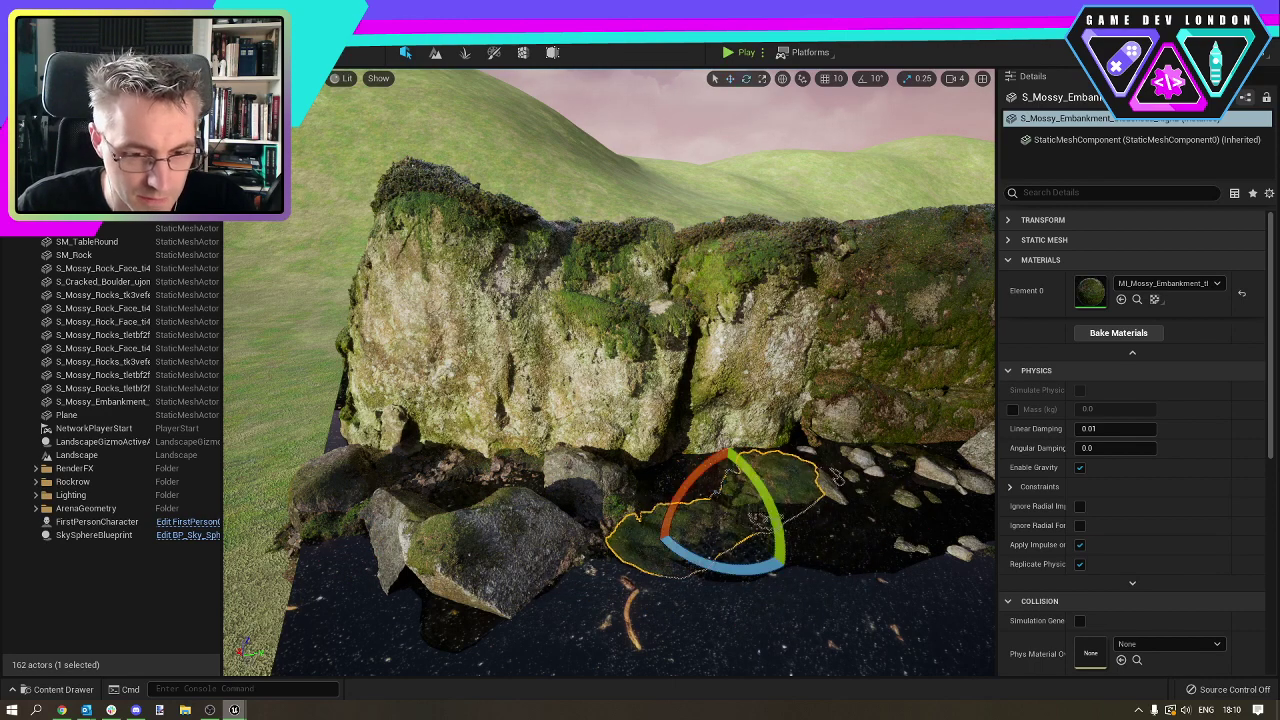
pyautogui.moveTo(731, 563); pyautogui.dragTo(752, 568)
pyautogui.press('w')
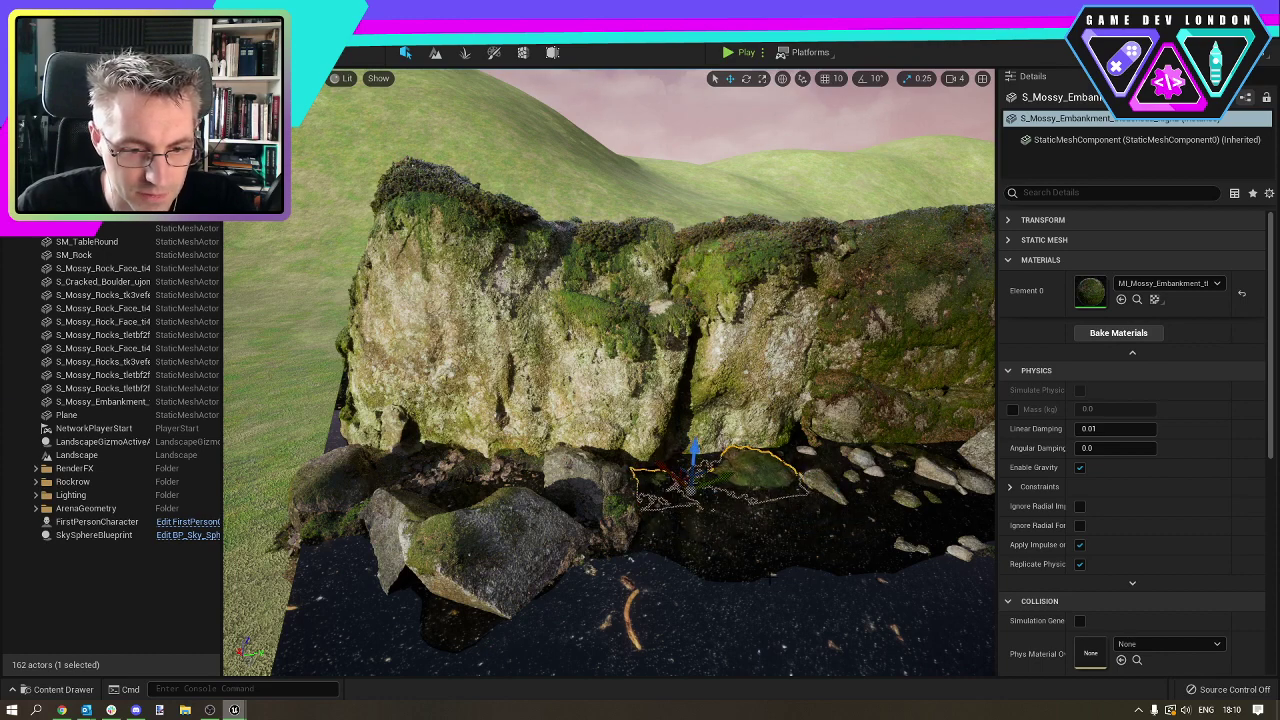
# Examine the embankment and rocks at the wall's foot up close and from across the pond.
pyautogui.click(740, 590)
pyautogui.moveTo(740, 590); pyautogui.dragTo(860, 555, button='right')
pyautogui.moveTo(610, 372); pyautogui.dragTo(375, 445, button='right')
pyautogui.press('w')
pyautogui.click(876, 445)
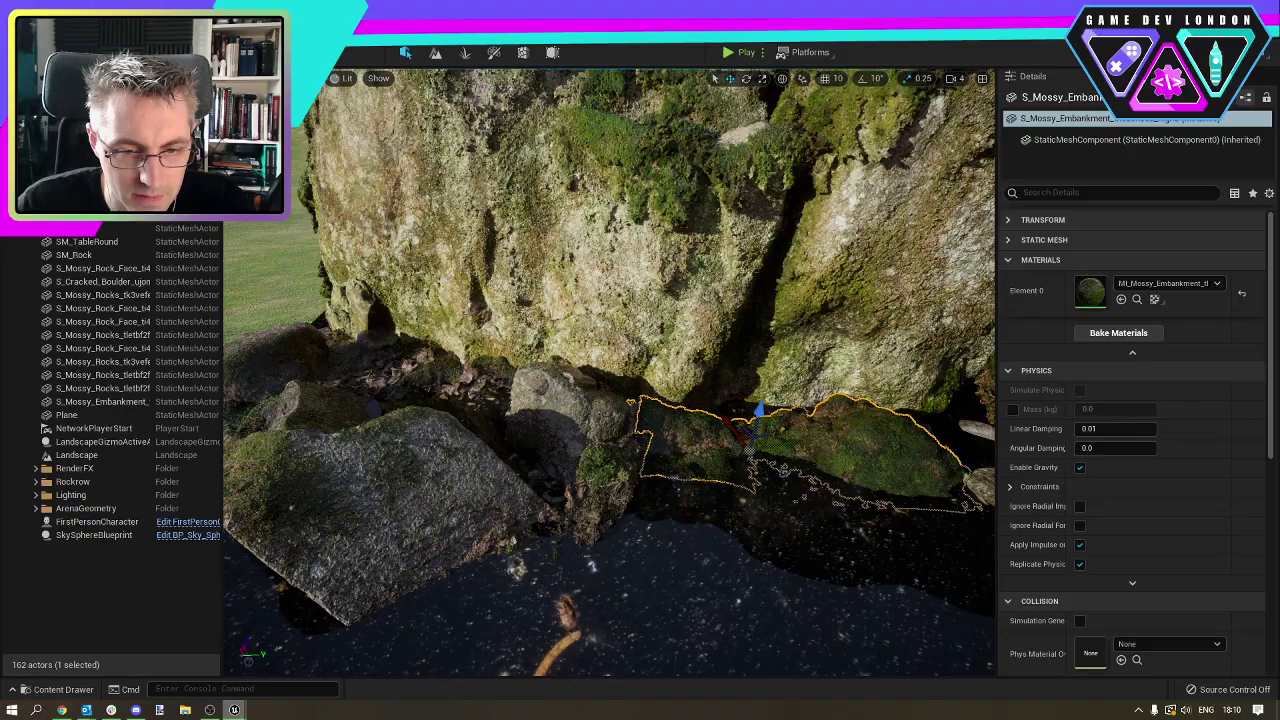
pyautogui.moveTo(610, 372); pyautogui.dragTo(695, 366, button='right')
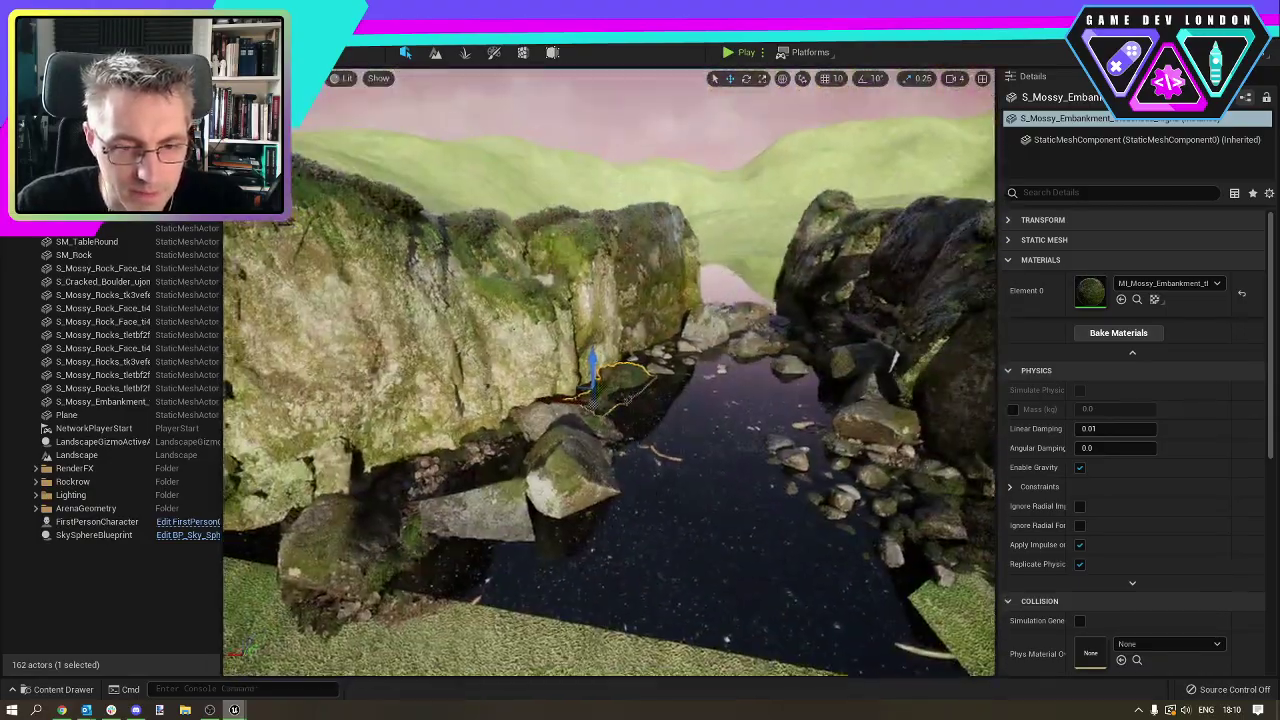
pyautogui.moveTo(583, 514); pyautogui.dragTo(583, 514, button='right')
# Select the landscape and search for a replacement landscape material with "MOSS".
pyautogui.click(583, 514)
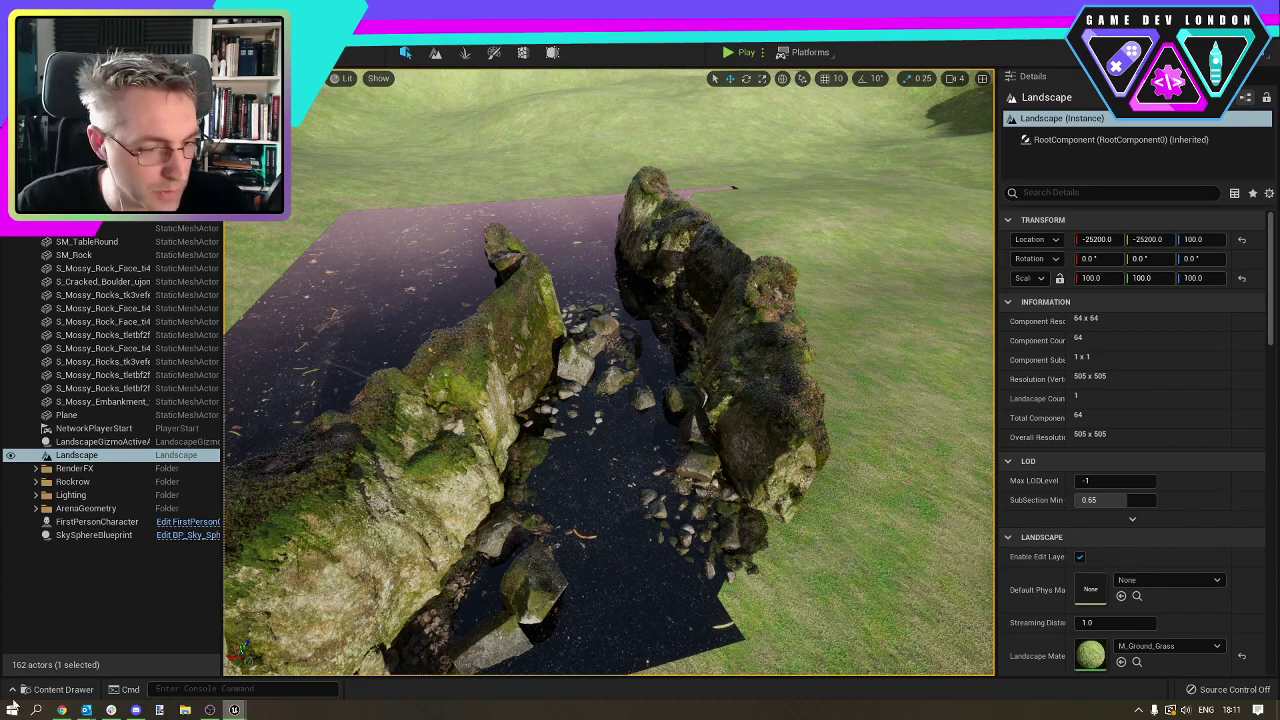
pyautogui.moveTo(139, 712)
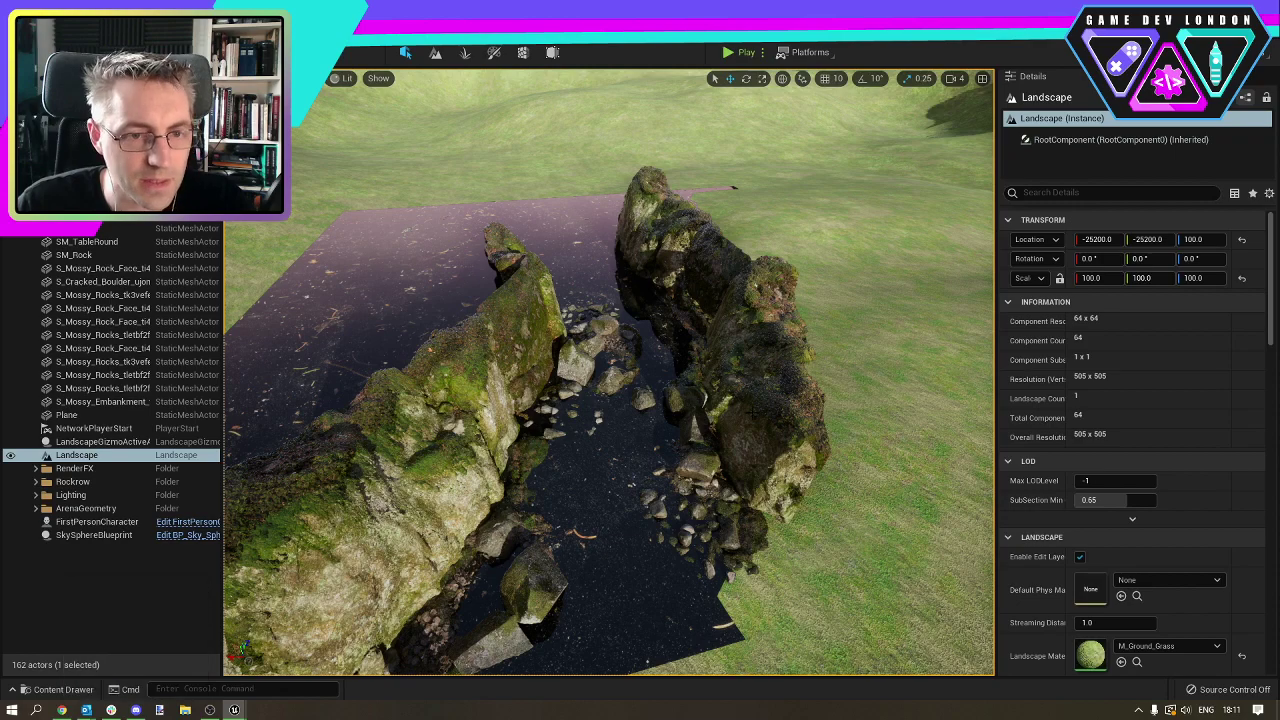
pyautogui.moveTo(276, 623); pyautogui.dragTo(281, 585, button='right')
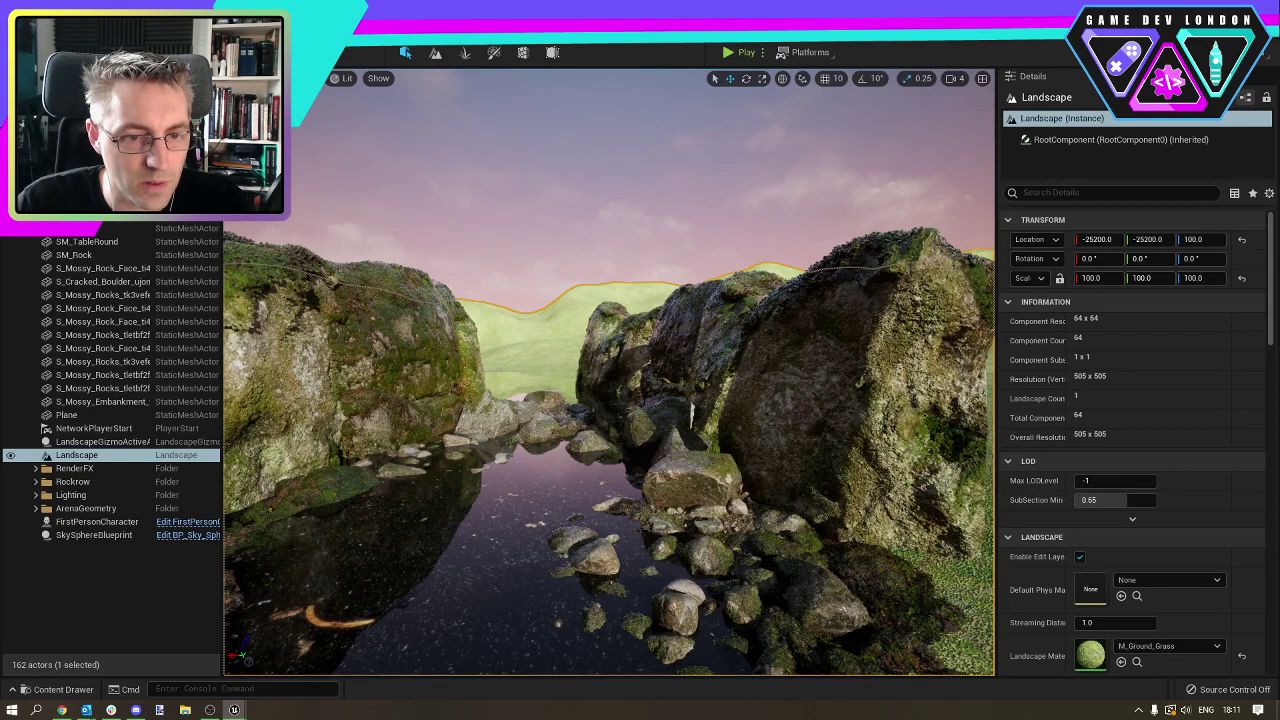
pyautogui.moveTo(586, 290); pyautogui.dragTo(870, 556, button='right')
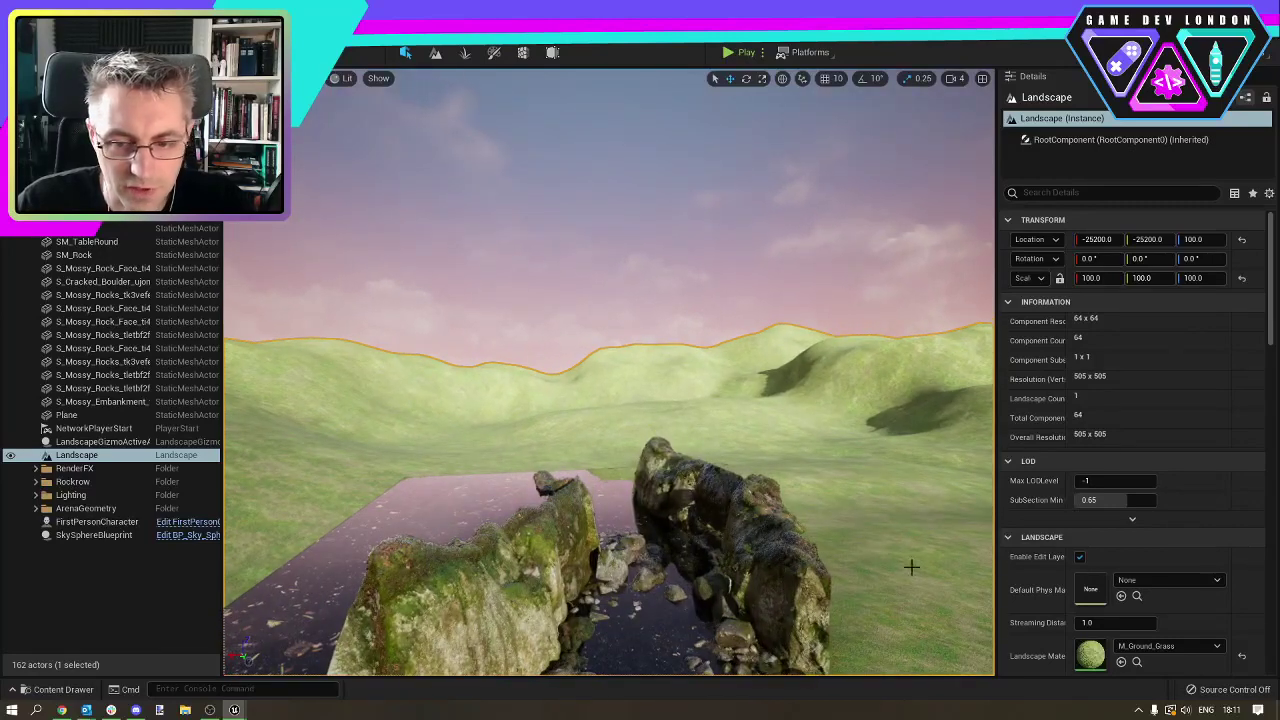
pyautogui.click(1167, 646)
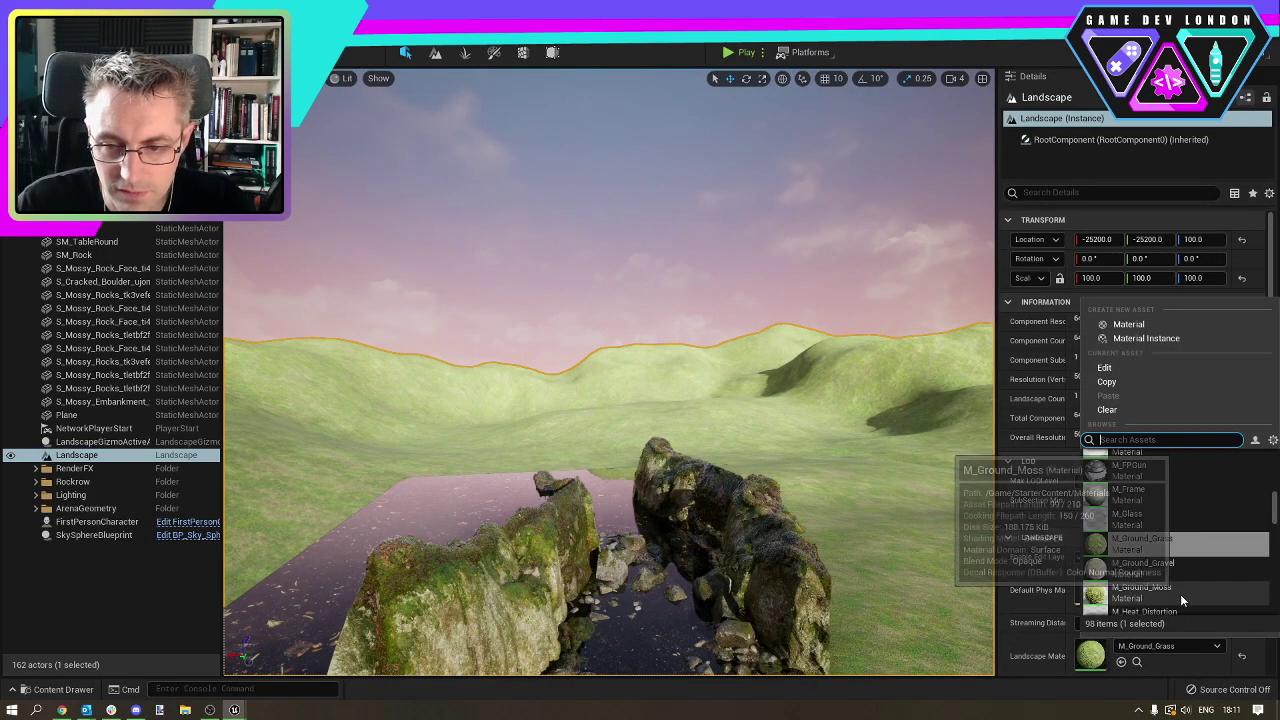
pyautogui.scroll(1, 1175, 488)
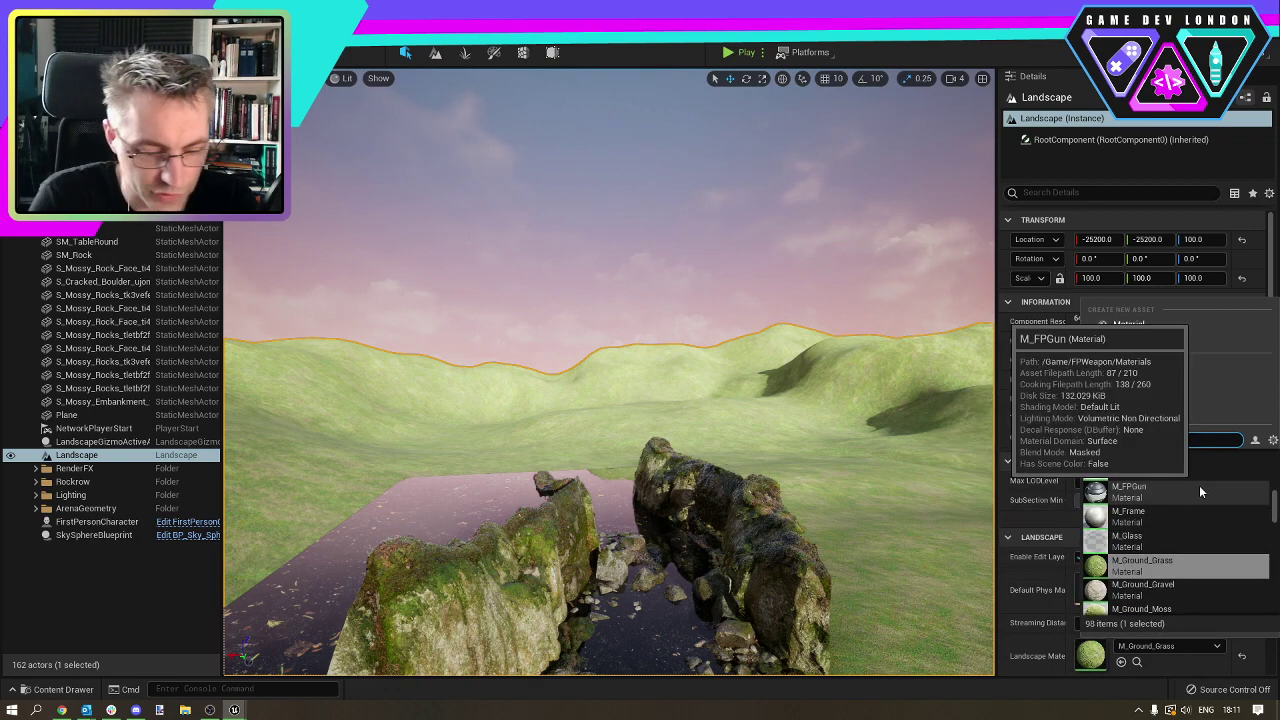
pyautogui.write('MOSS')
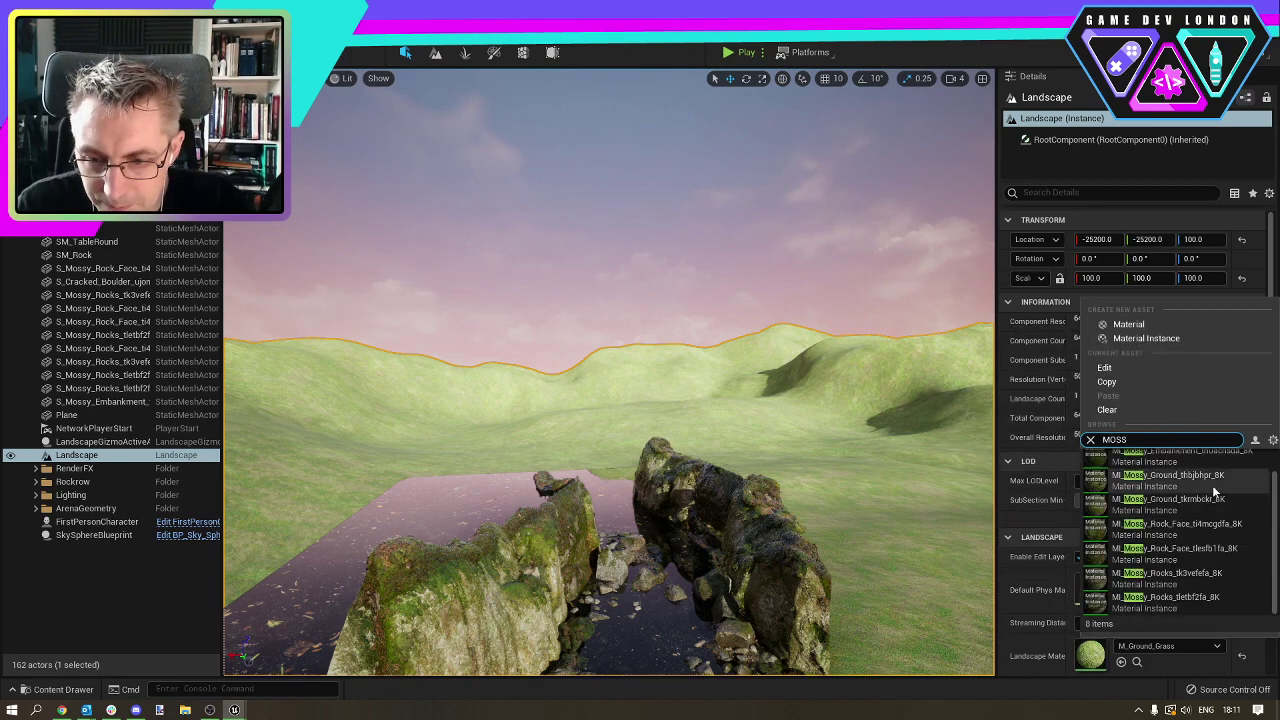
pyautogui.scroll(1, 1180, 488)
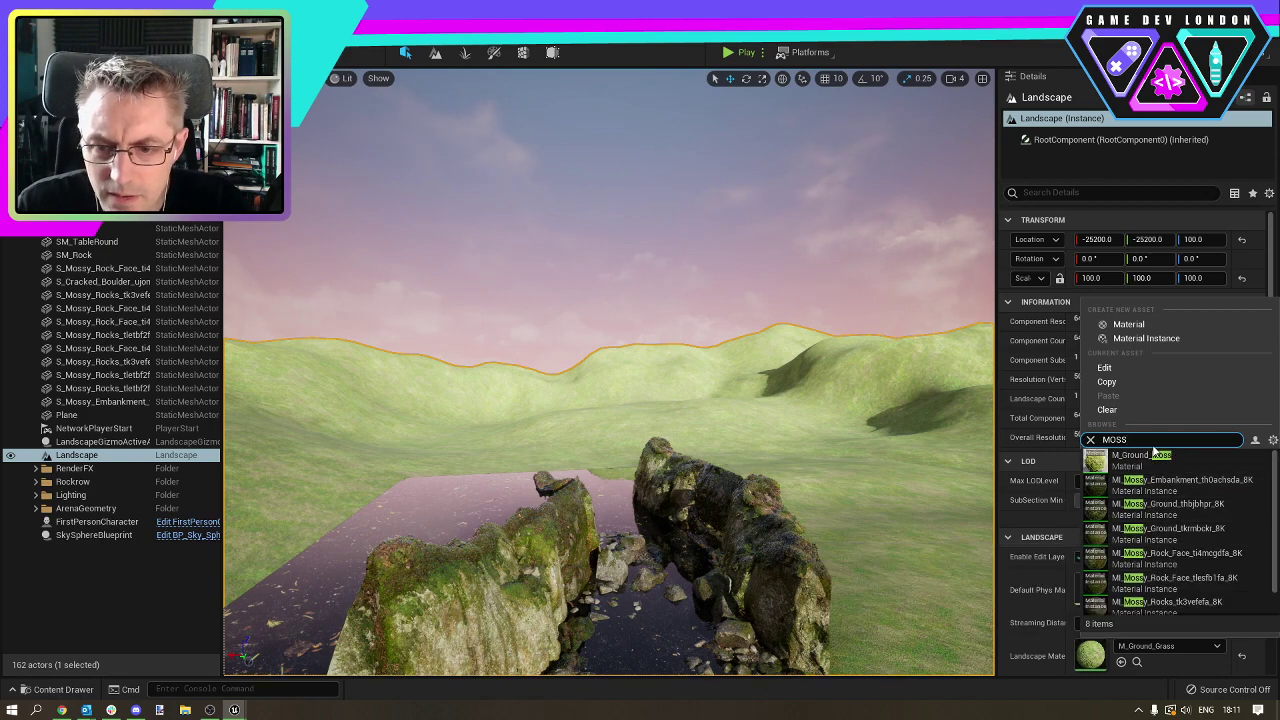
# Create a new landscape material in Megascans/Surfaces/Mossy_Ground_tkrmbckr, overwriting the existing MI_Mossy_Ground_tkrmbckr_8K.
pyautogui.click(1152, 326)
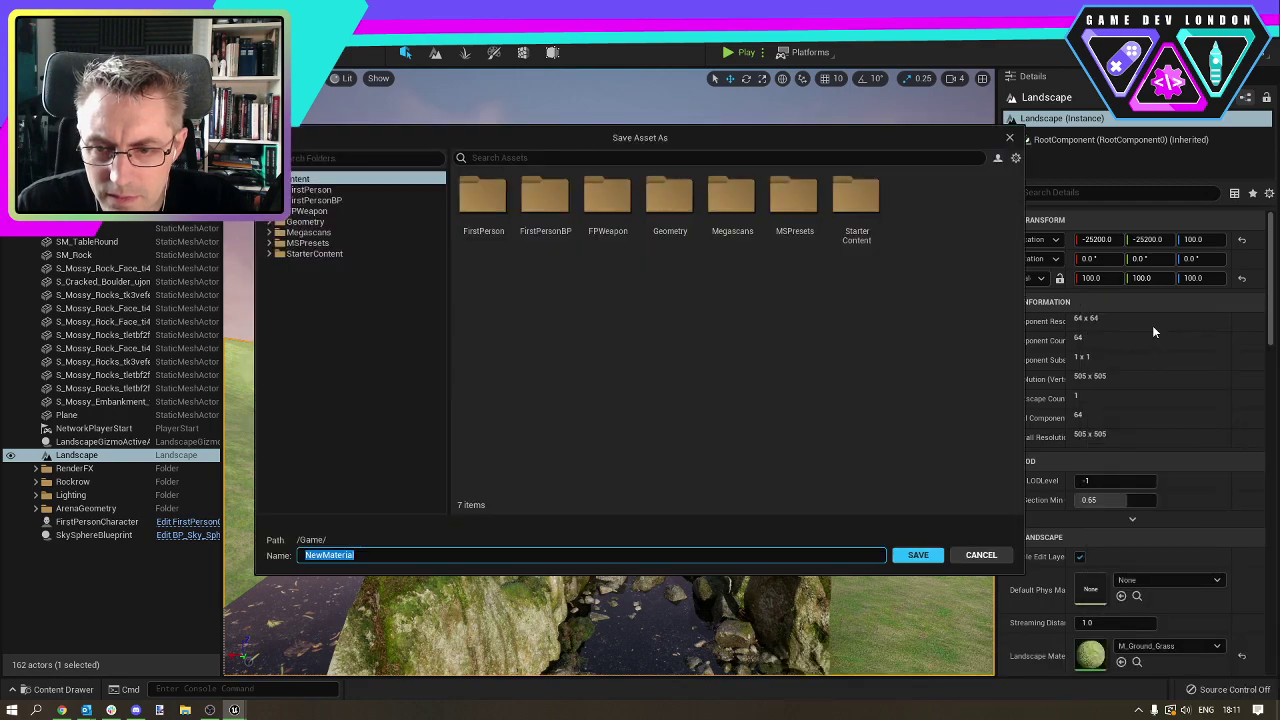
pyautogui.doubleClick(729, 204)
pyautogui.doubleClick(544, 205)
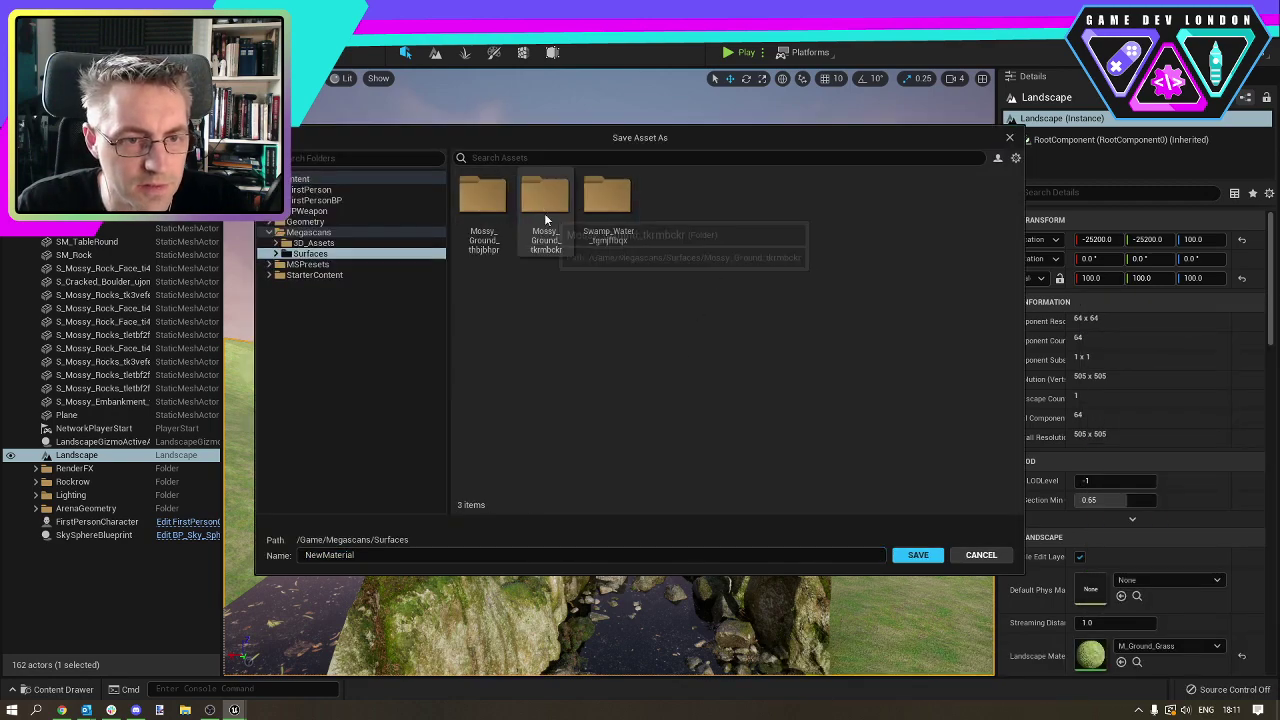
pyautogui.doubleClick(568, 212)
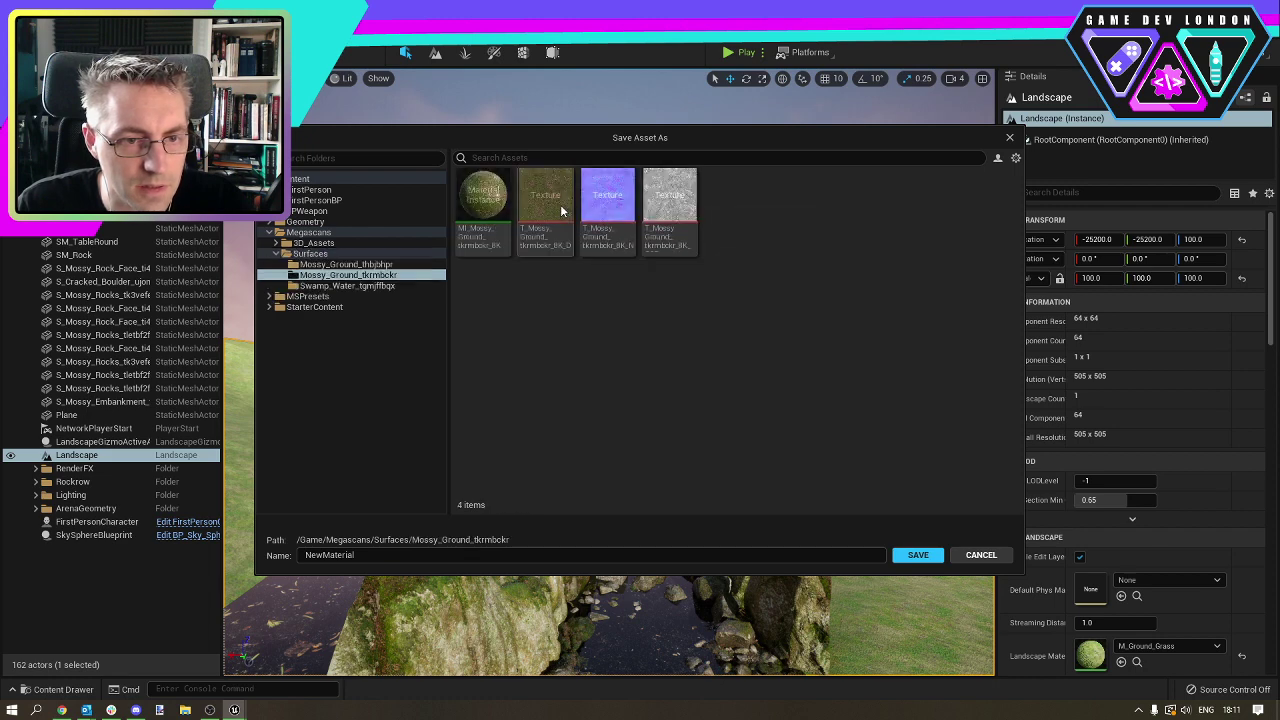
pyautogui.click(500, 200)
pyautogui.doubleClick(500, 200)
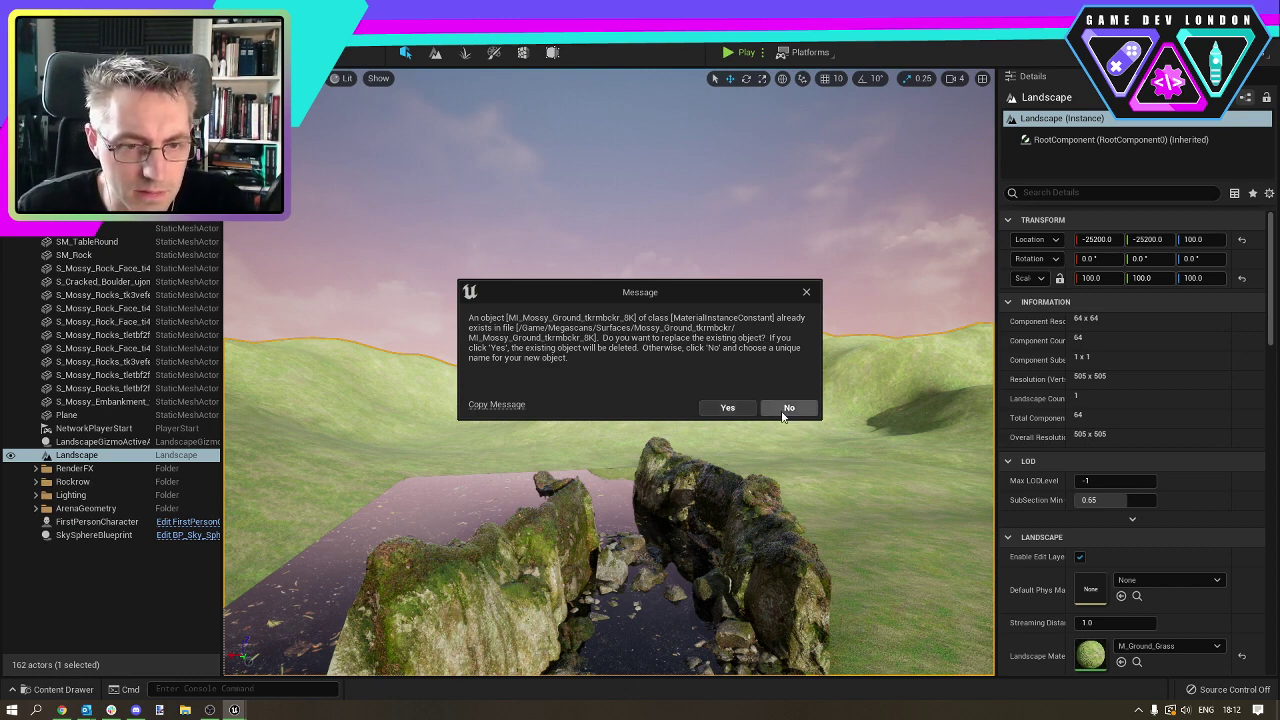
pyautogui.click(728, 408)
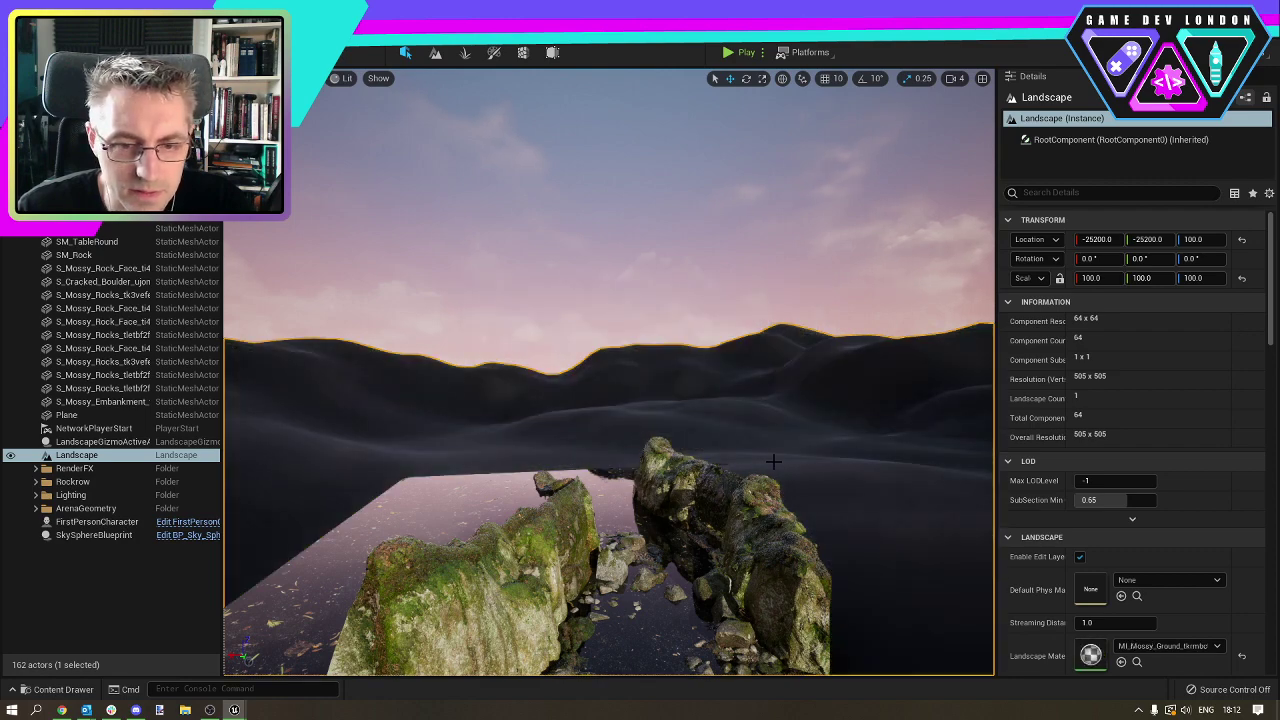
# Examine the landscape surface around the pond with the new material applied.
pyautogui.moveTo(791, 447)
pyautogui.mouseDown(button='right')
pyautogui.moveTo(560, 447)
pyautogui.moveTo(535, 415)
pyautogui.moveTo(815, 448)
pyautogui.moveTo(836, 493)
pyautogui.moveTo(822, 550)
pyautogui.moveTo(806, 448)
pyautogui.mouseUp(button='right')
pyautogui.press('w')
pyautogui.press('s')
pyautogui.press('w')
pyautogui.press('s')
pyautogui.moveTo(640, 310); pyautogui.dragTo(674, 328, button='right')
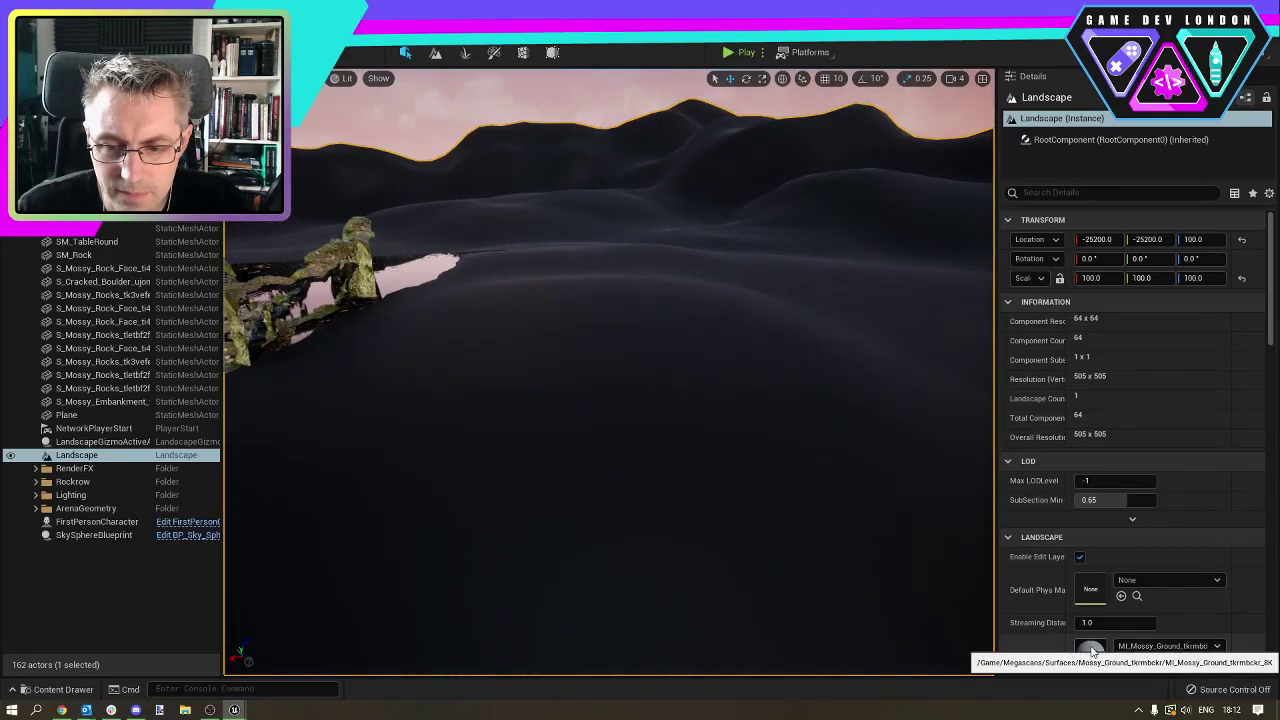
# Try the mossy embankment material as the landscape material around the pond.
pyautogui.moveTo(837, 441); pyautogui.dragTo(813, 436, button='right')
pyautogui.press('w')
pyautogui.press('a')
pyautogui.press('w')
pyautogui.press('d')
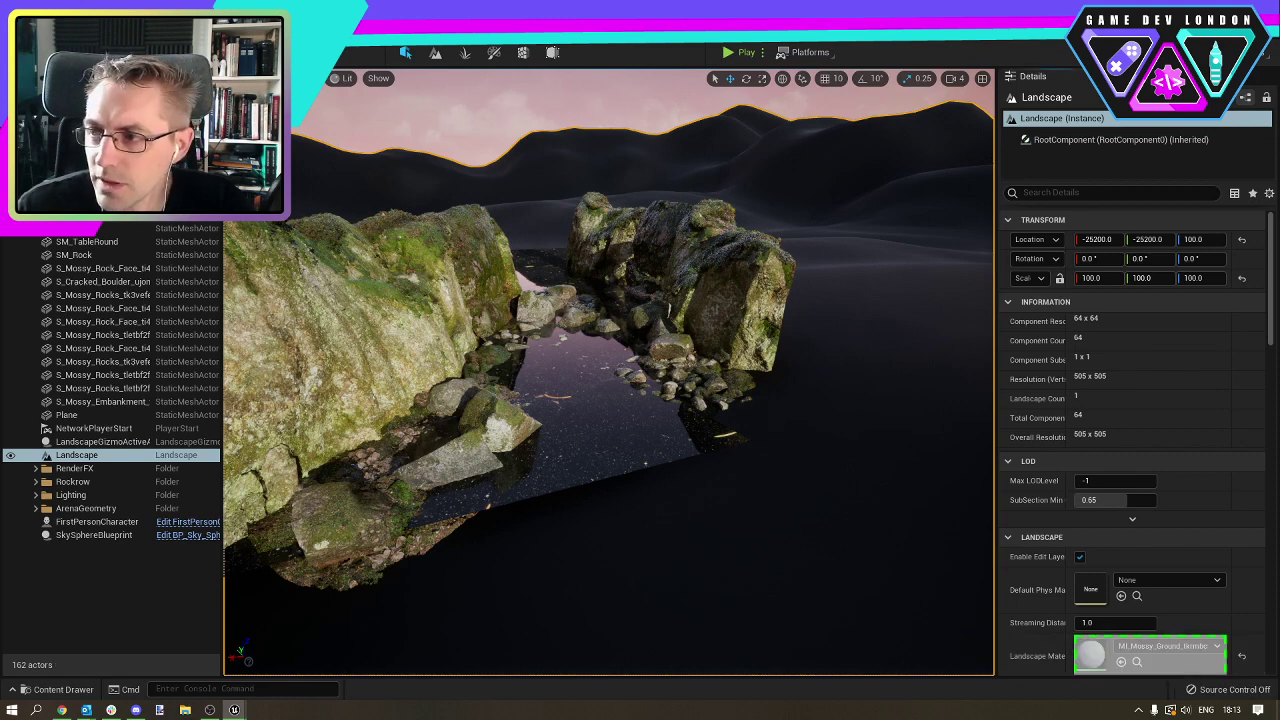
pyautogui.moveTo(1137, 644); pyautogui.dragTo(1128, 648)
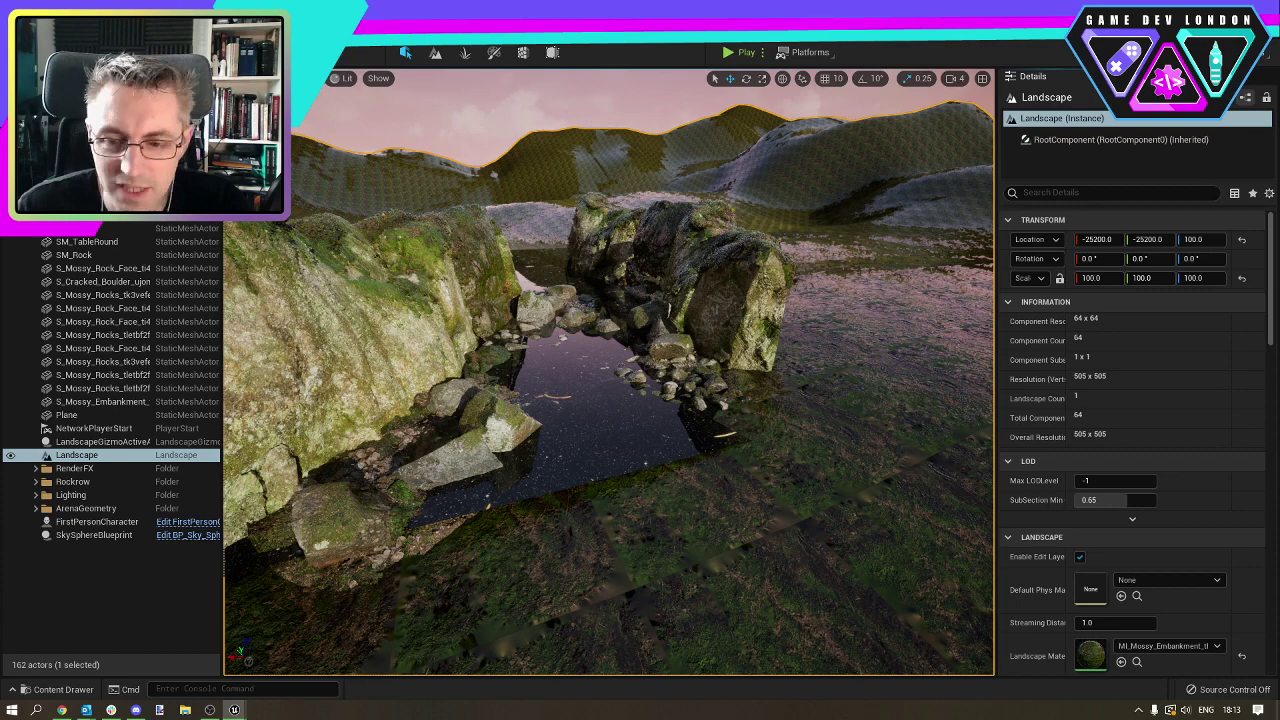
# Set the landscape material to MI_Mossy_Ground_thbjbhp and check the ground beside the pond and rock walls.
pyautogui.moveTo(1279, 672); pyautogui.dragTo(1110, 652)
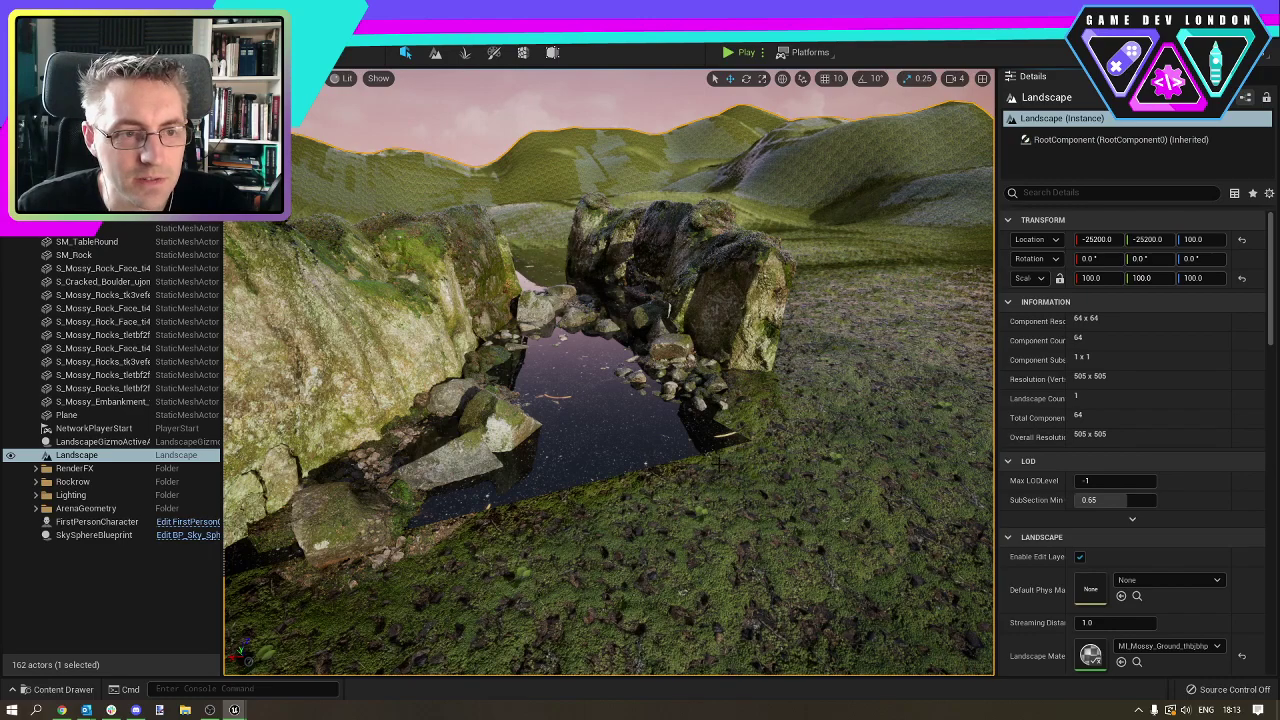
pyautogui.press('d')
pyautogui.moveTo(719, 465)
pyautogui.mouseDown(button='right')
pyautogui.moveTo(800, 425)
pyautogui.moveTo(620, 430)
pyautogui.moveTo(718, 462)
pyautogui.mouseUp(button='right')
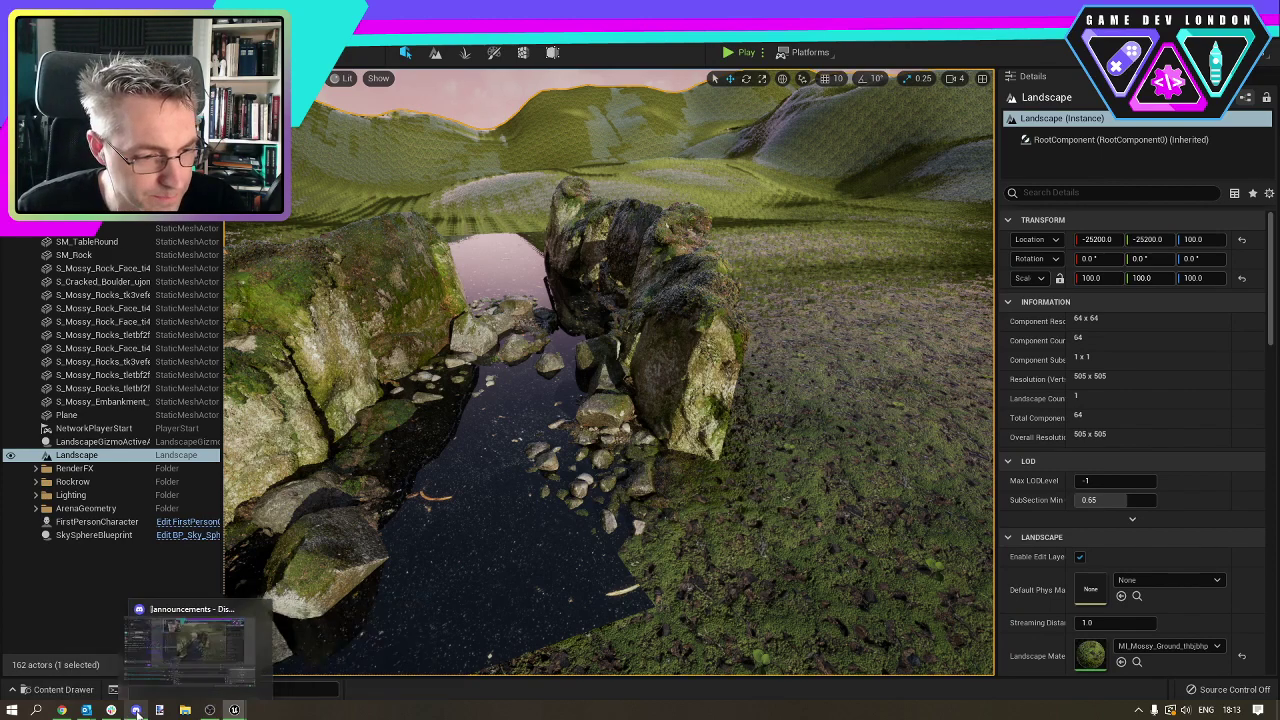
# Switch to Bridge and add the downloaded Mossy Ground surface from the Nordic Forest collection to the project at Highest Quality.
pyautogui.moveTo(211, 713)
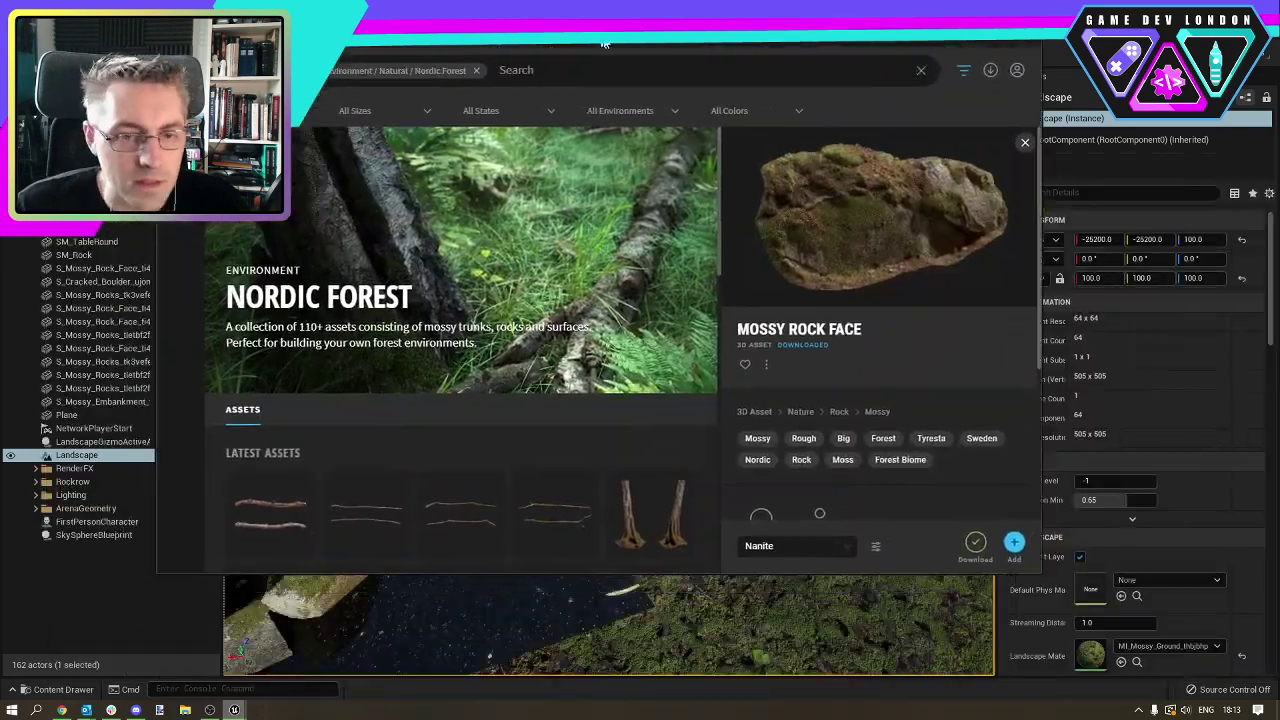
pyautogui.moveTo(624, 39); pyautogui.dragTo(702, 67)
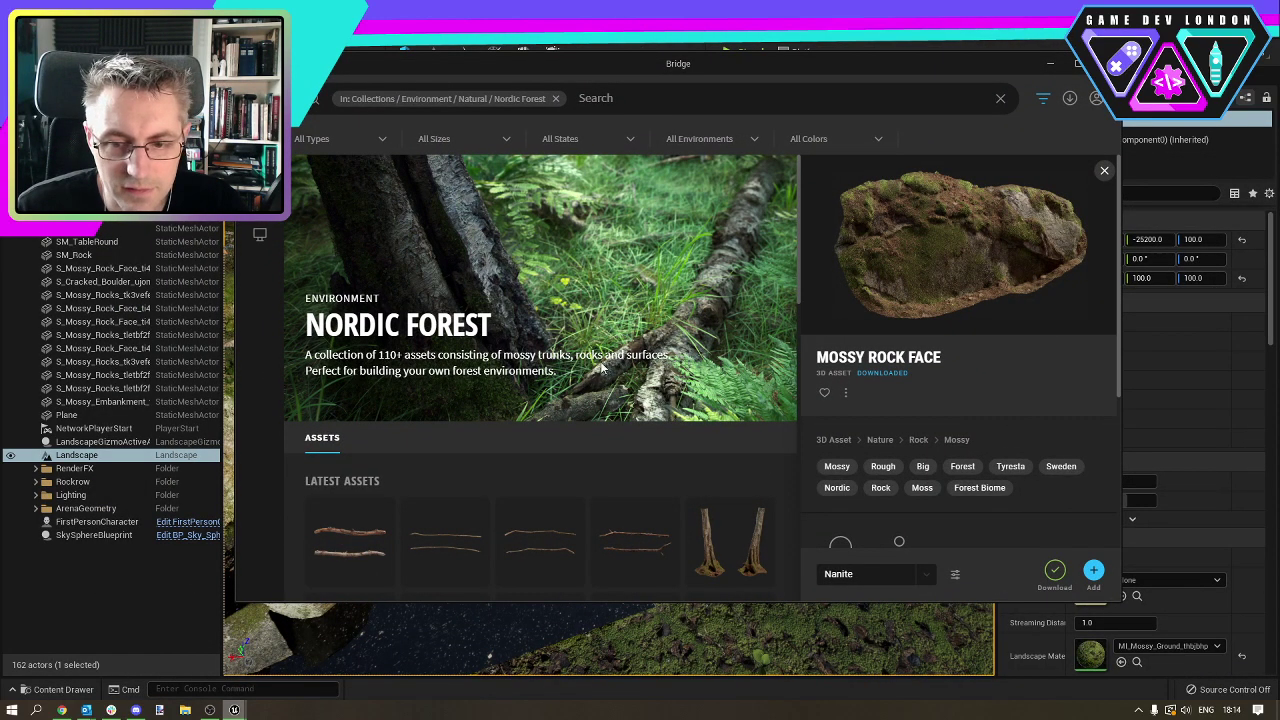
pyautogui.scroll(-3, 602, 365)
pyautogui.scroll(-2, 602, 366)
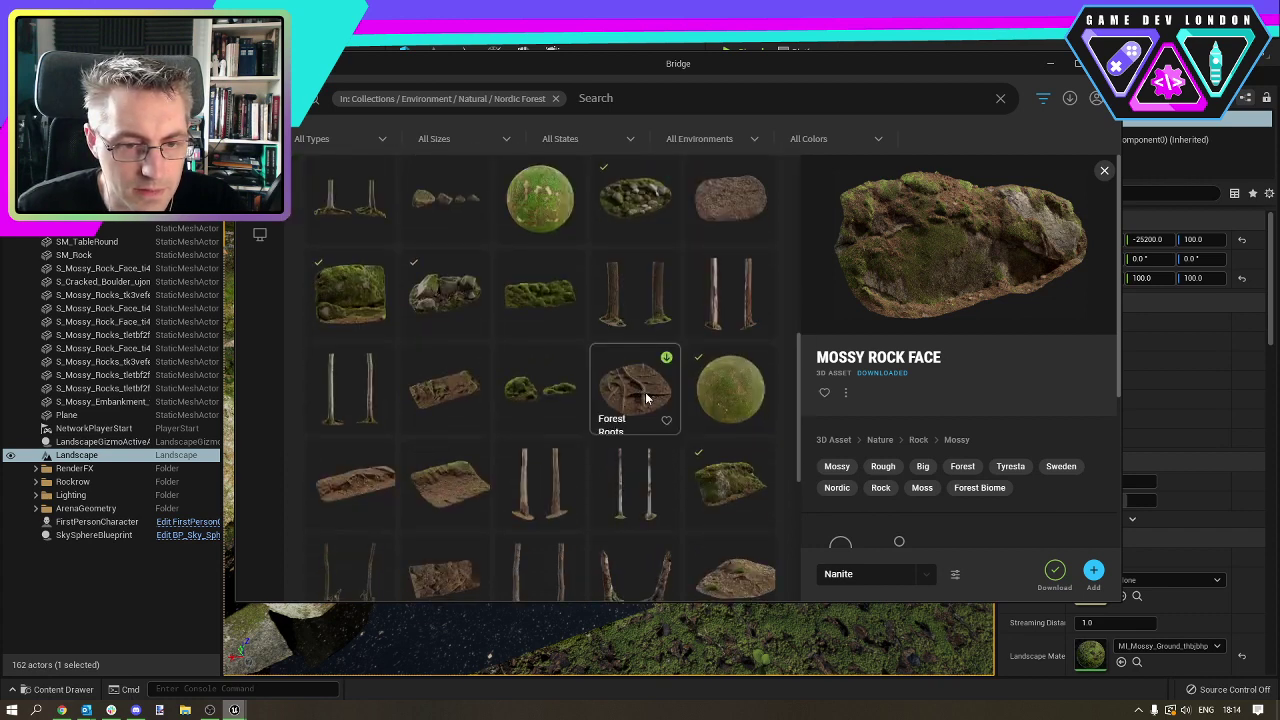
pyautogui.click(737, 390)
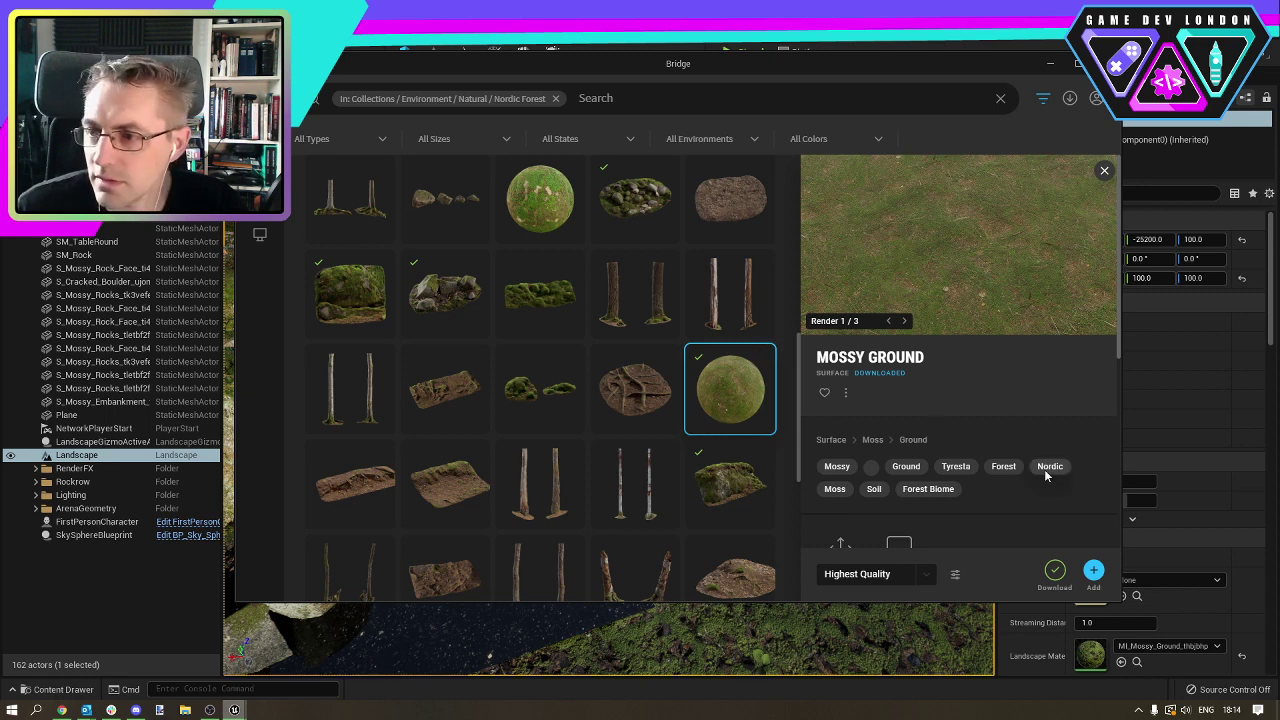
pyautogui.click(1092, 571)
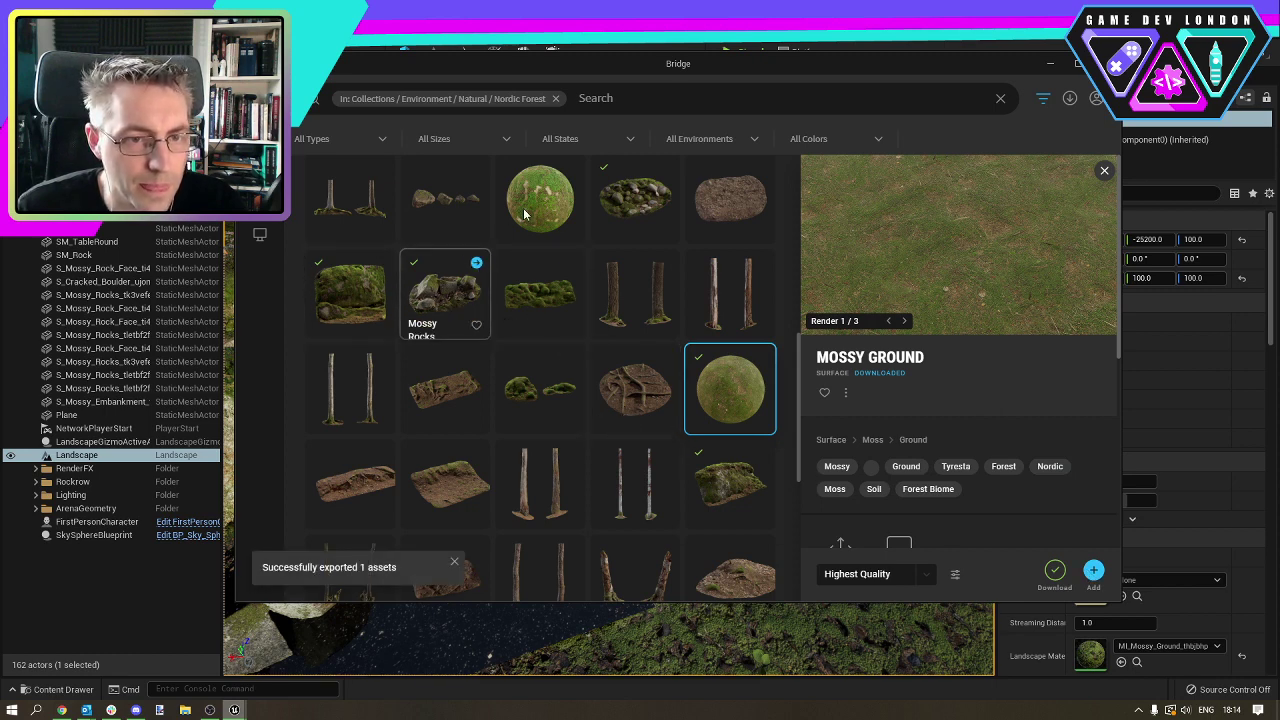
# Look through the Nordic Forest assets, checking the downloaded Mossy Rocks and Mossy Rock Face models.
pyautogui.click(660, 200)
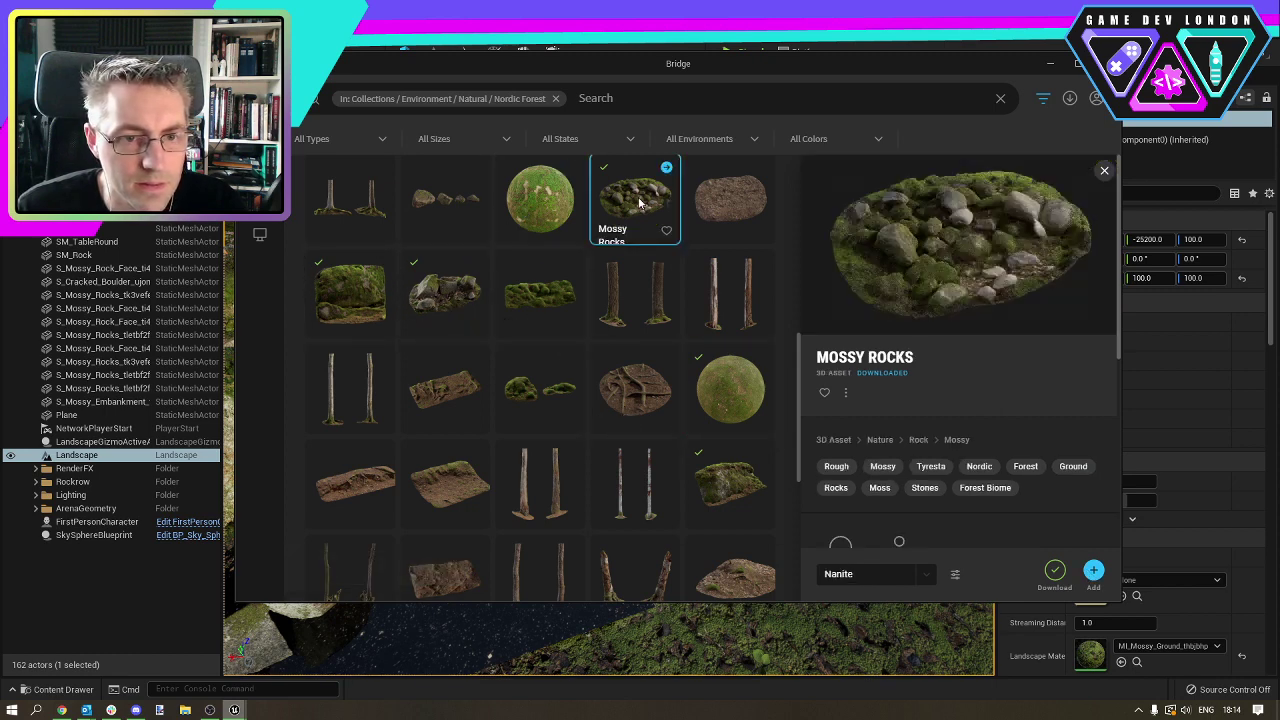
pyautogui.scroll(-10, 620, 418)
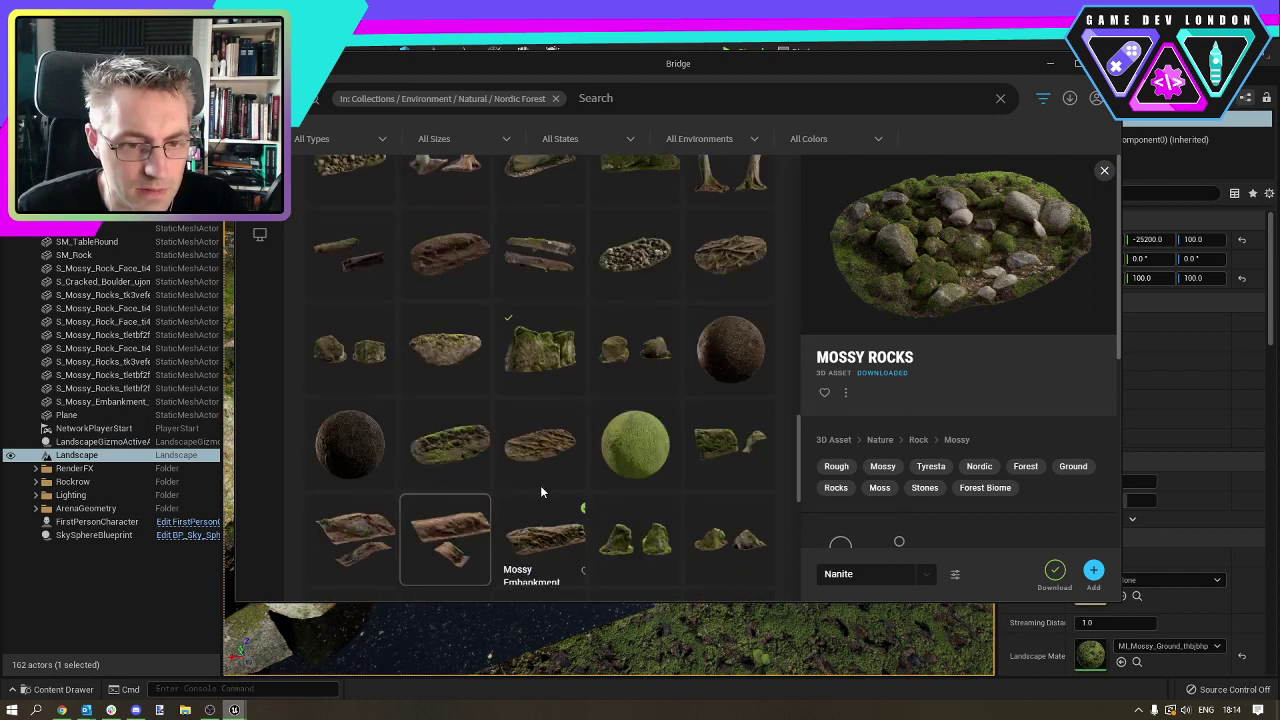
pyautogui.click(536, 369)
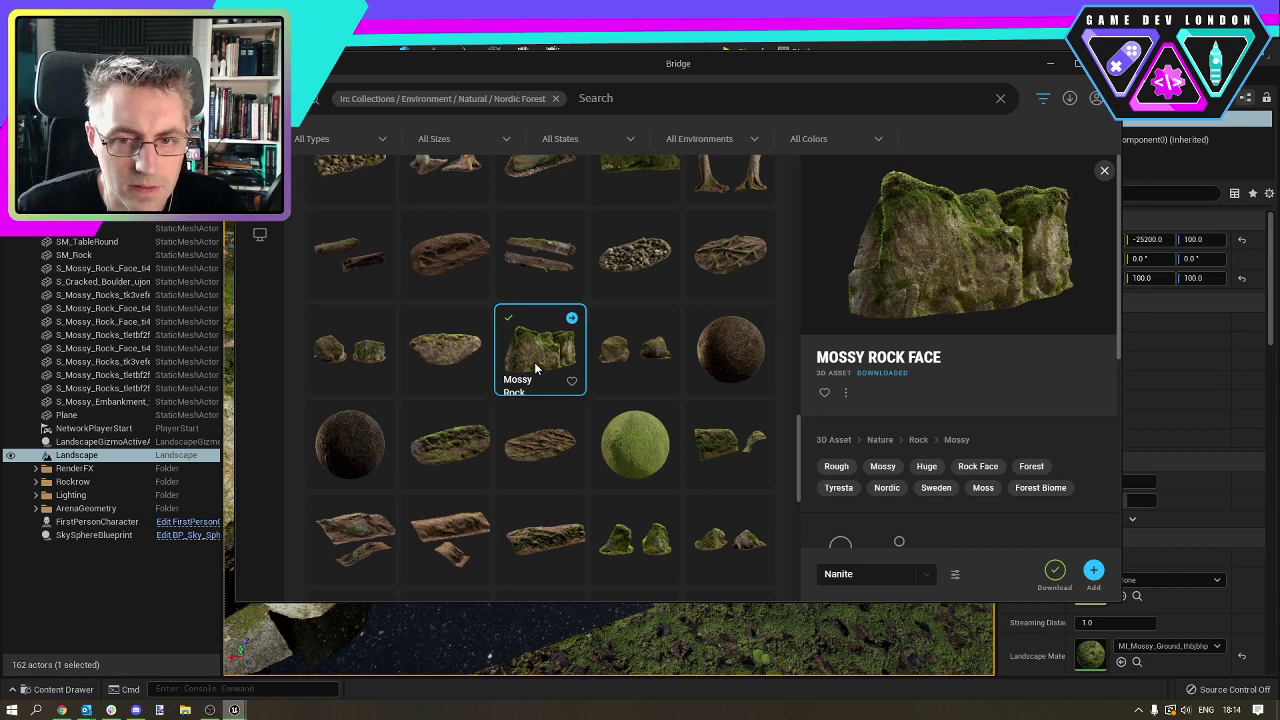
pyautogui.scroll(5, 540, 340)
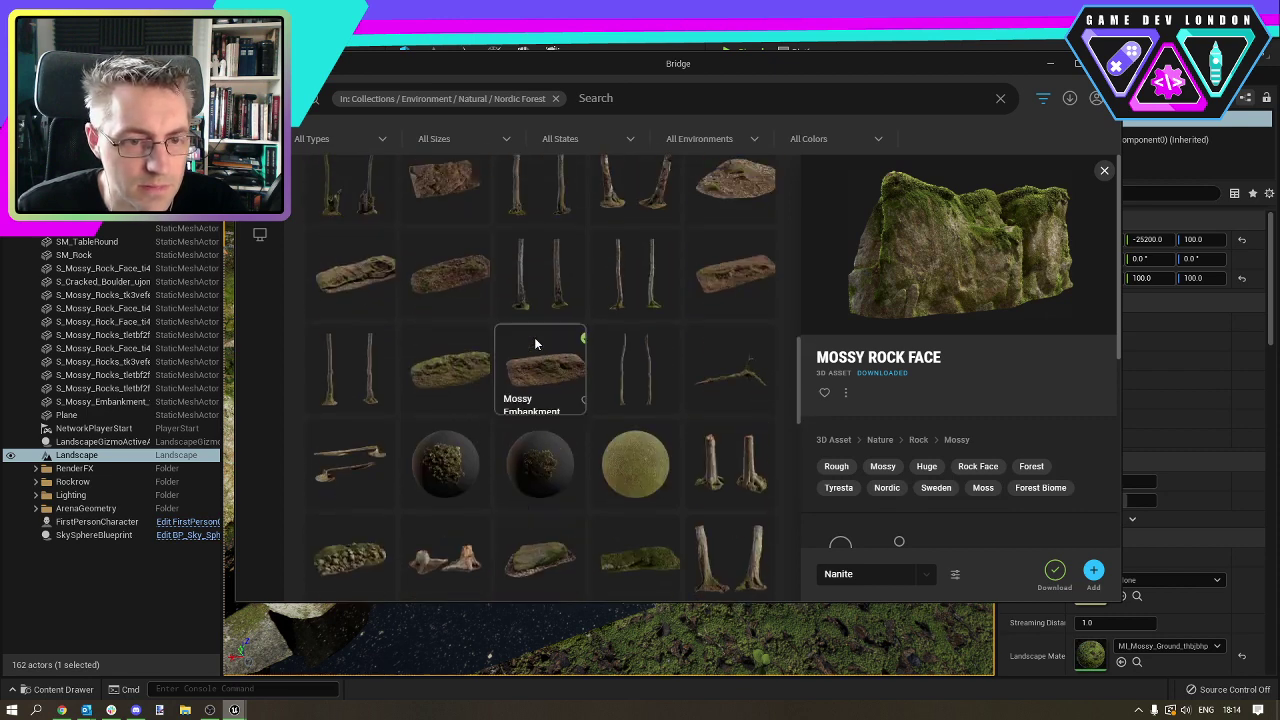
pyautogui.scroll(5, 640, 411)
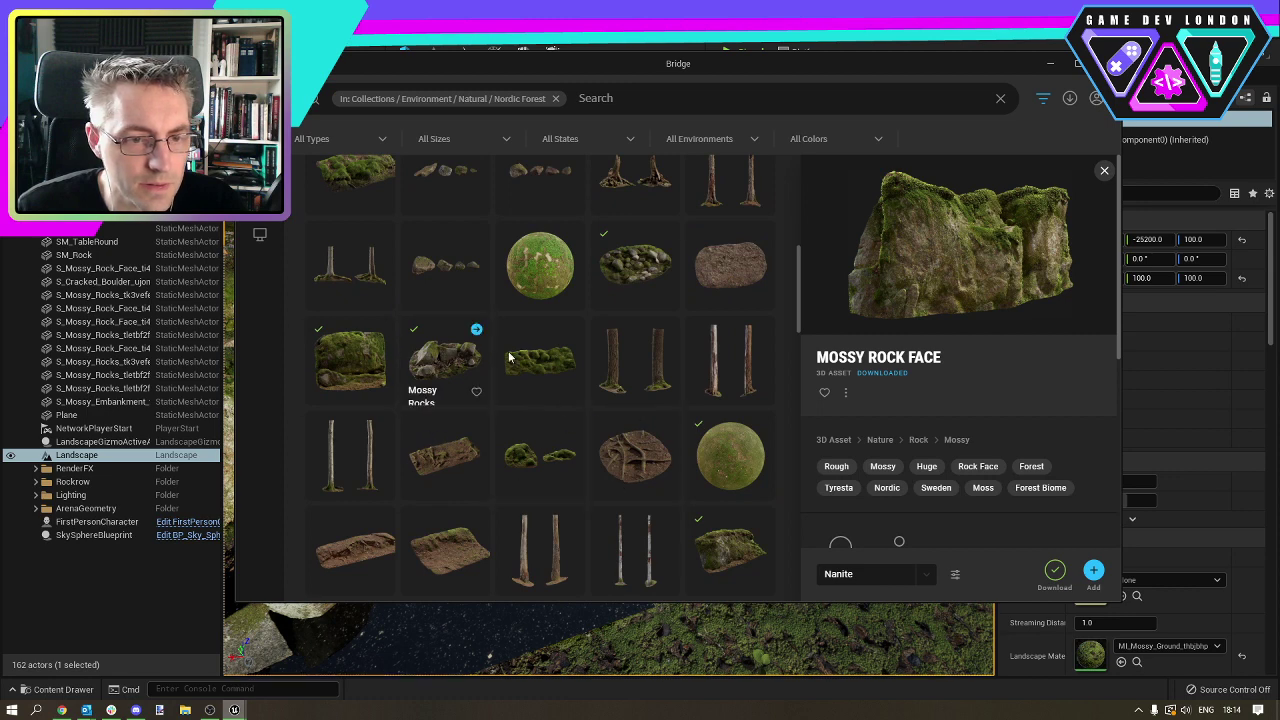
pyautogui.scroll(5, 546, 352)
pyautogui.scroll(-8, 612, 470)
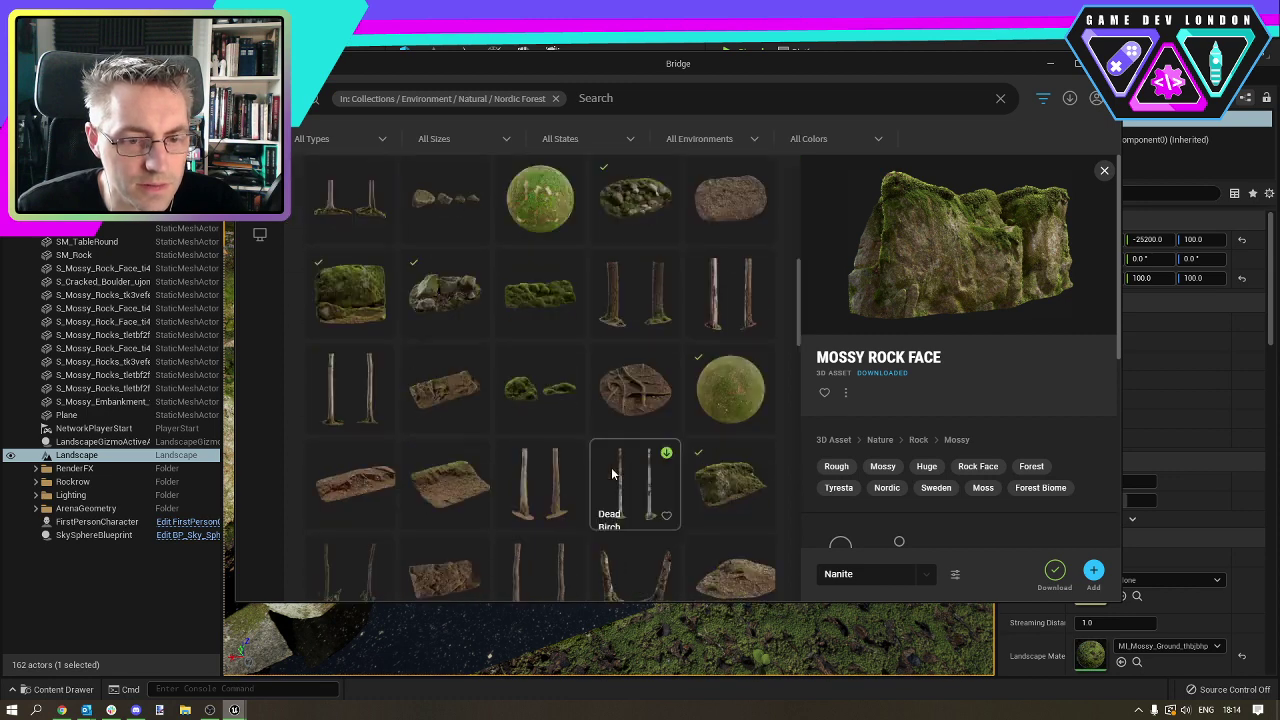
pyautogui.scroll(-8, 611, 467)
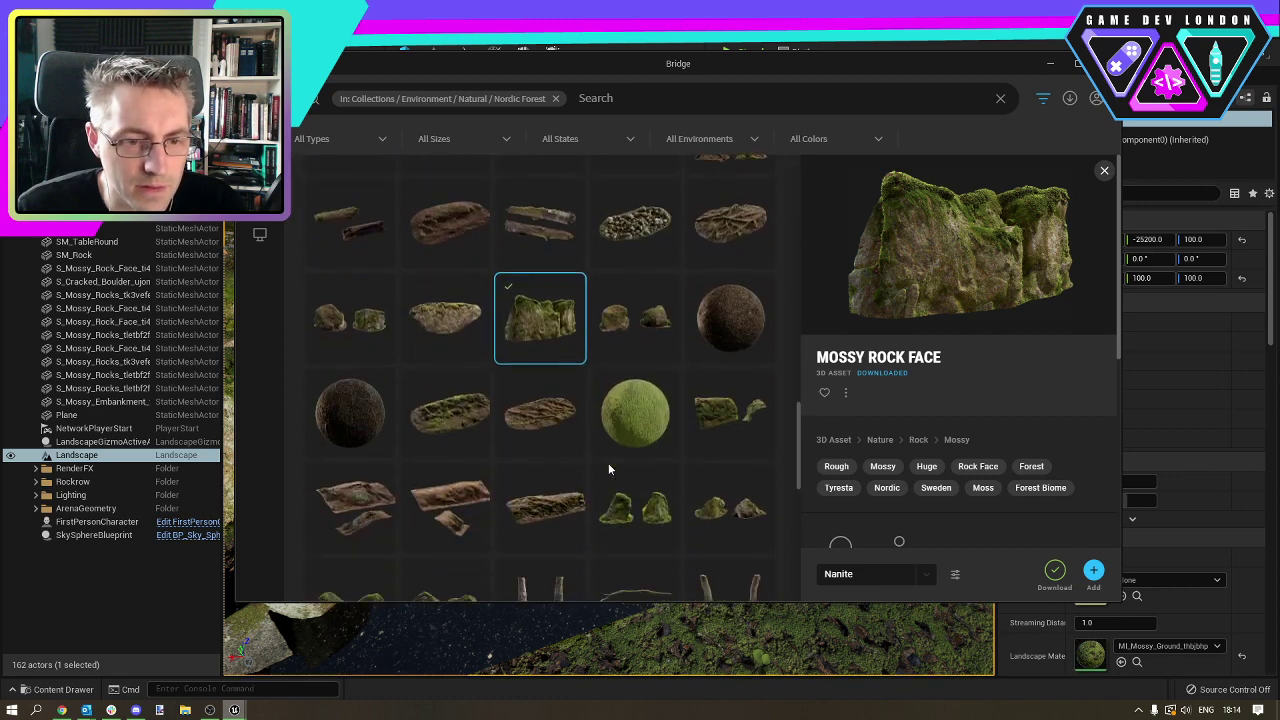
pyautogui.scroll(-1, 611, 462)
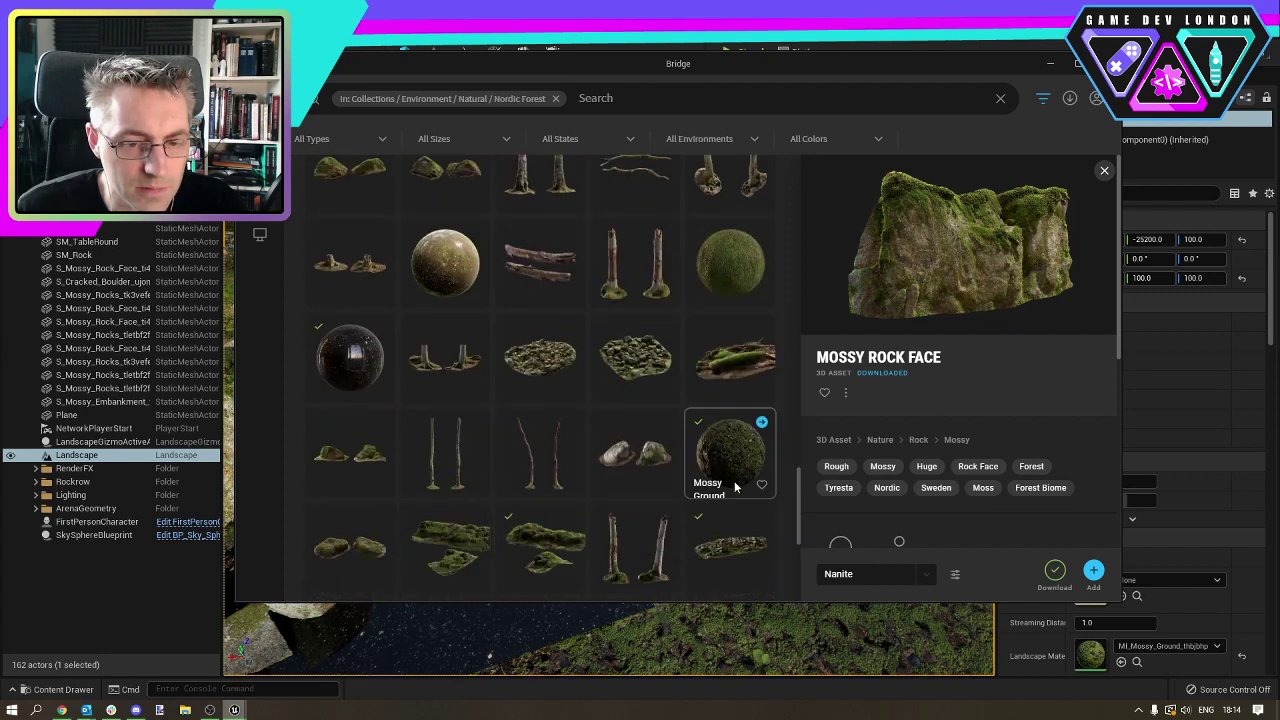
pyautogui.scroll(-1, 735, 487)
pyautogui.click(740, 346)
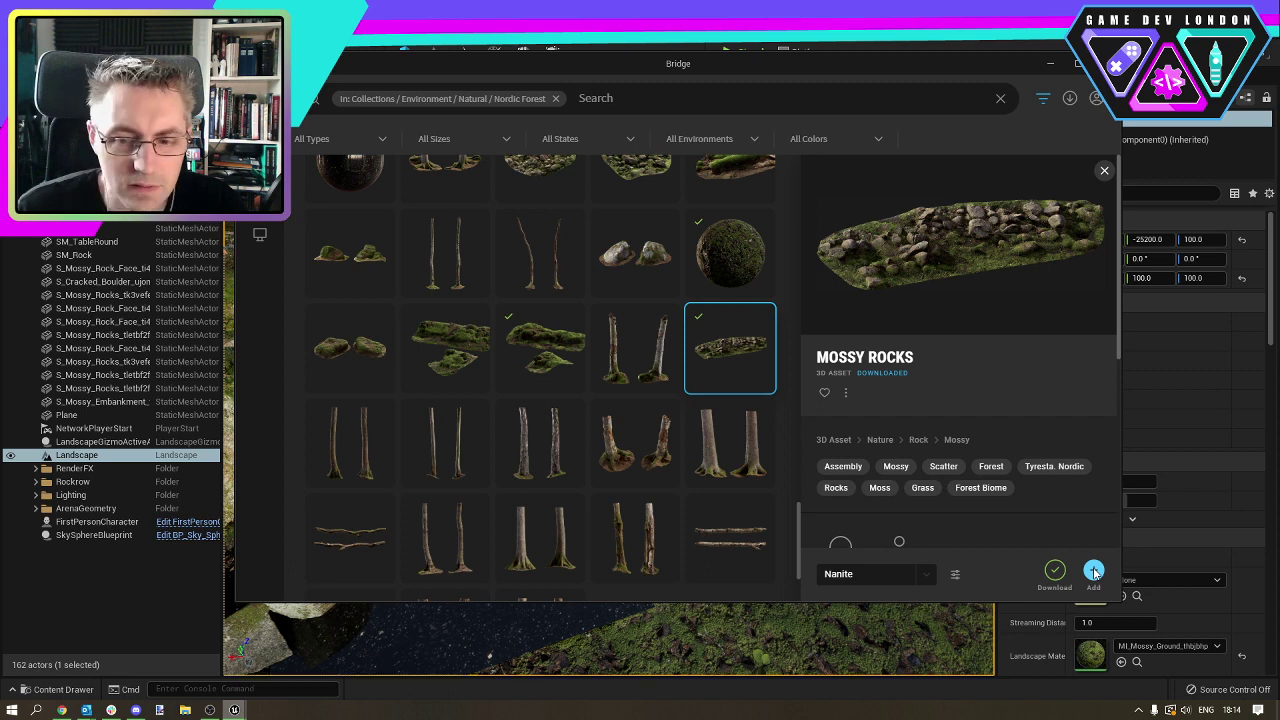
# Preview the Mossy Embankment asset and look through the rest of the Nordic Forest collection for further mossy pieces.
pyautogui.scroll(4, 688, 330)
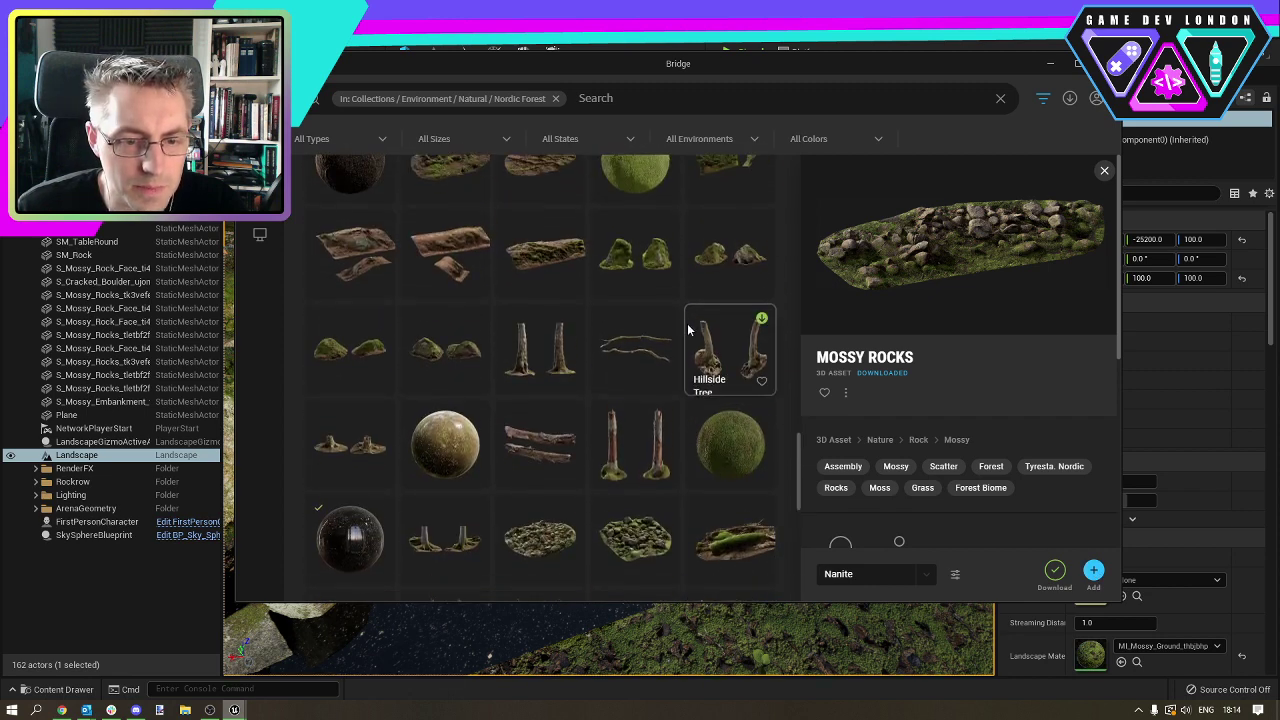
pyautogui.scroll(-5, 688, 330)
pyautogui.scroll(2, 672, 330)
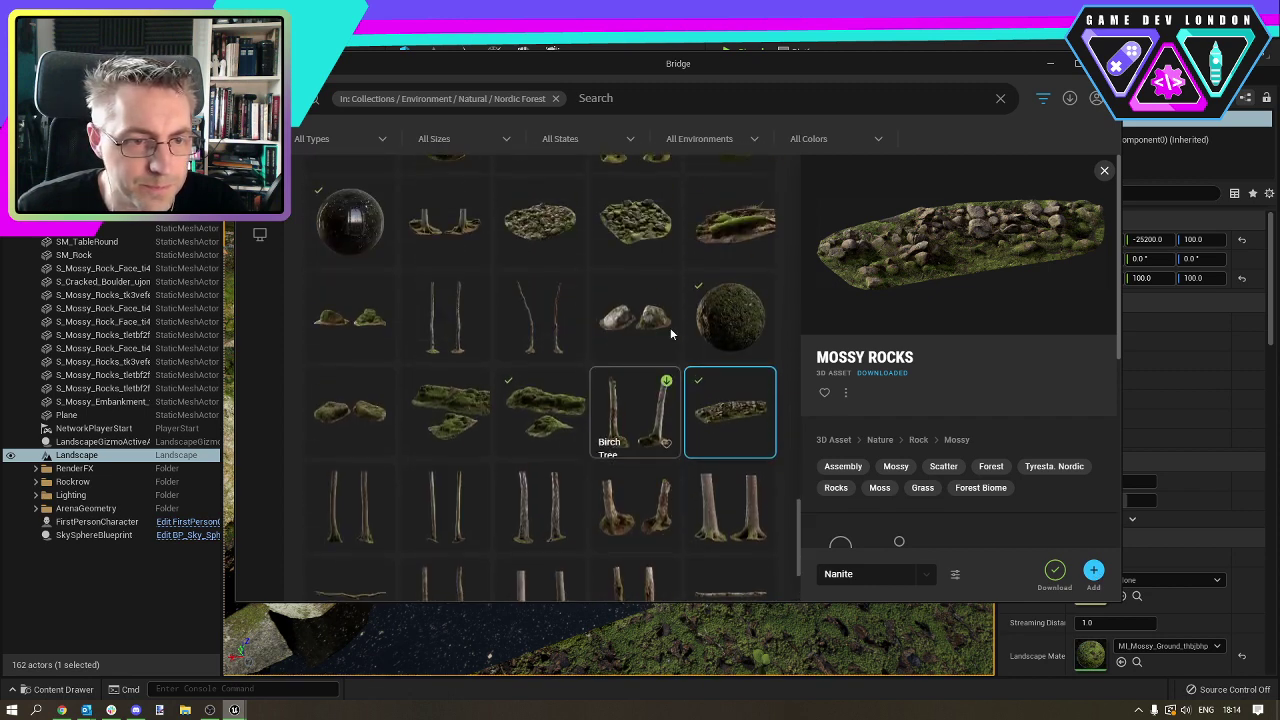
pyautogui.scroll(1, 670, 333)
pyautogui.click(465, 495)
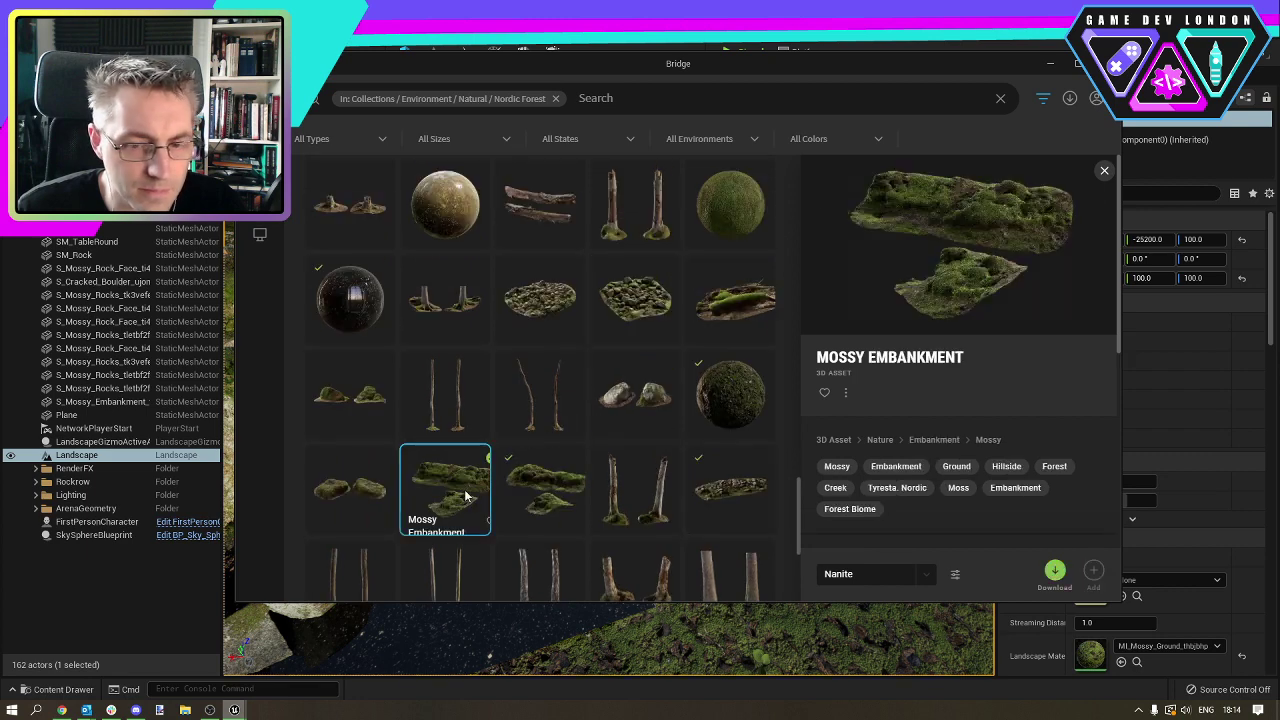
pyautogui.scroll(1, 470, 470)
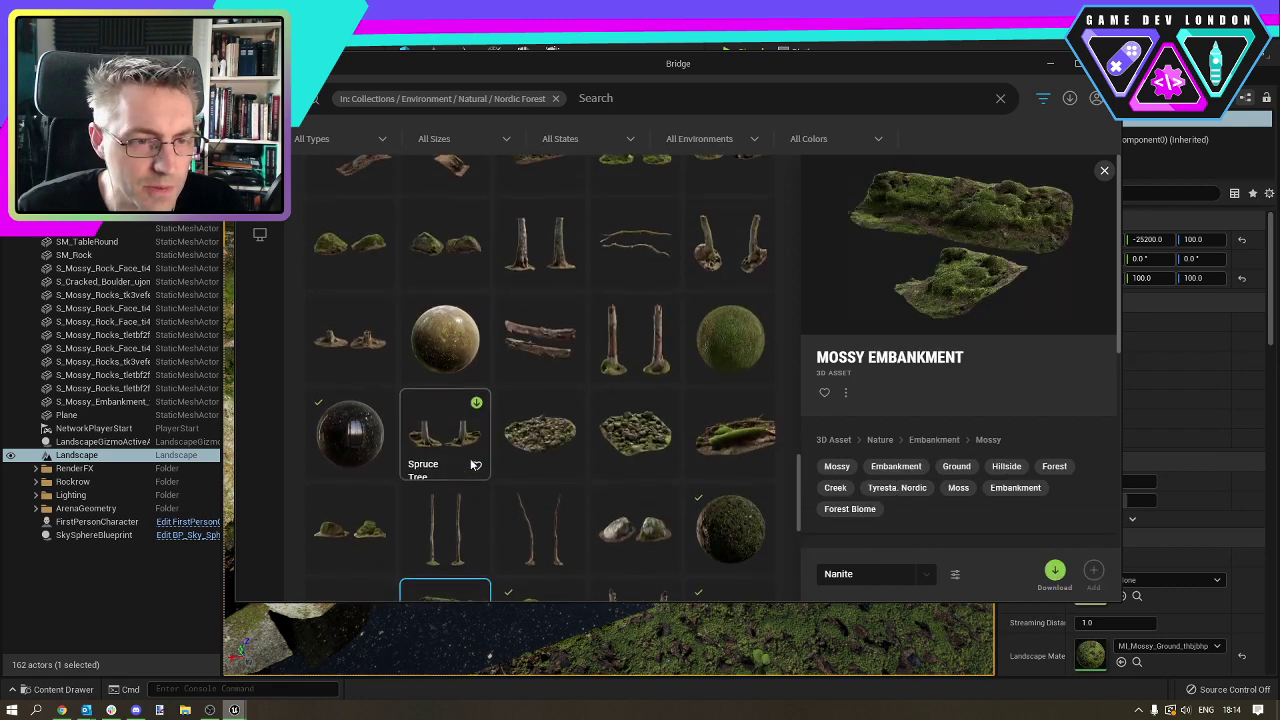
pyautogui.scroll(3, 474, 464)
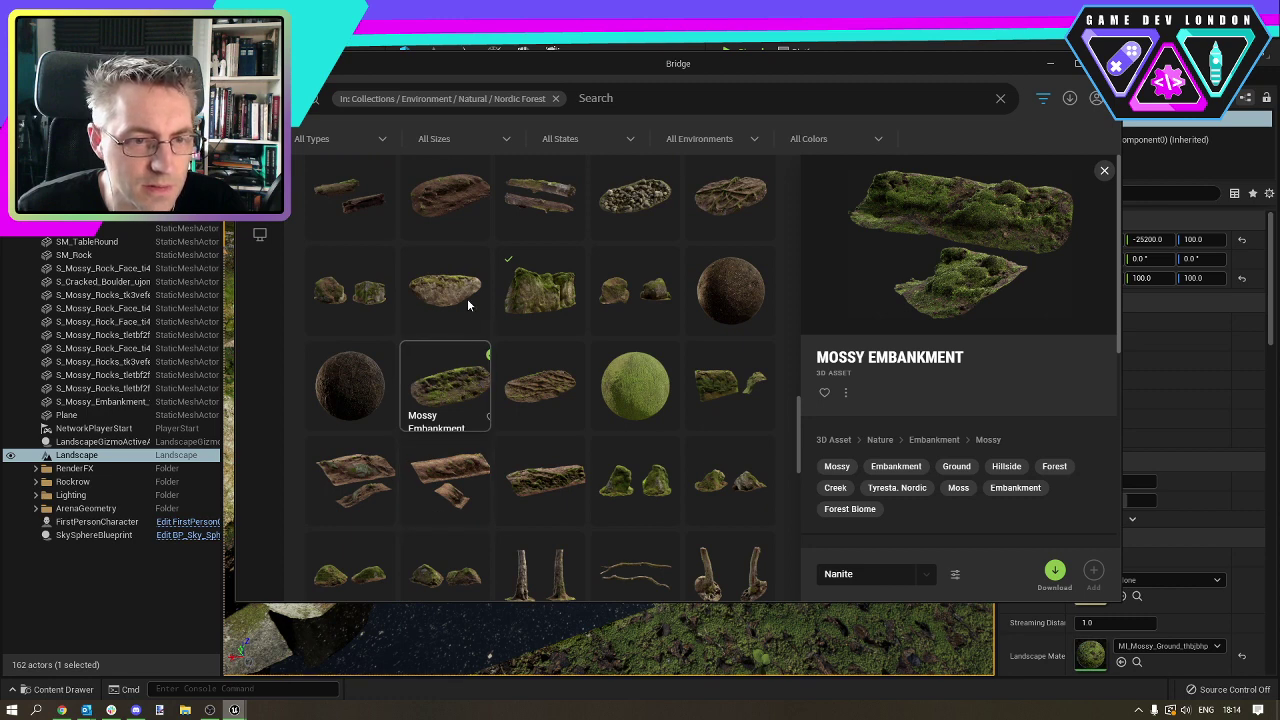
pyautogui.scroll(1, 465, 297)
pyautogui.scroll(2, 484, 296)
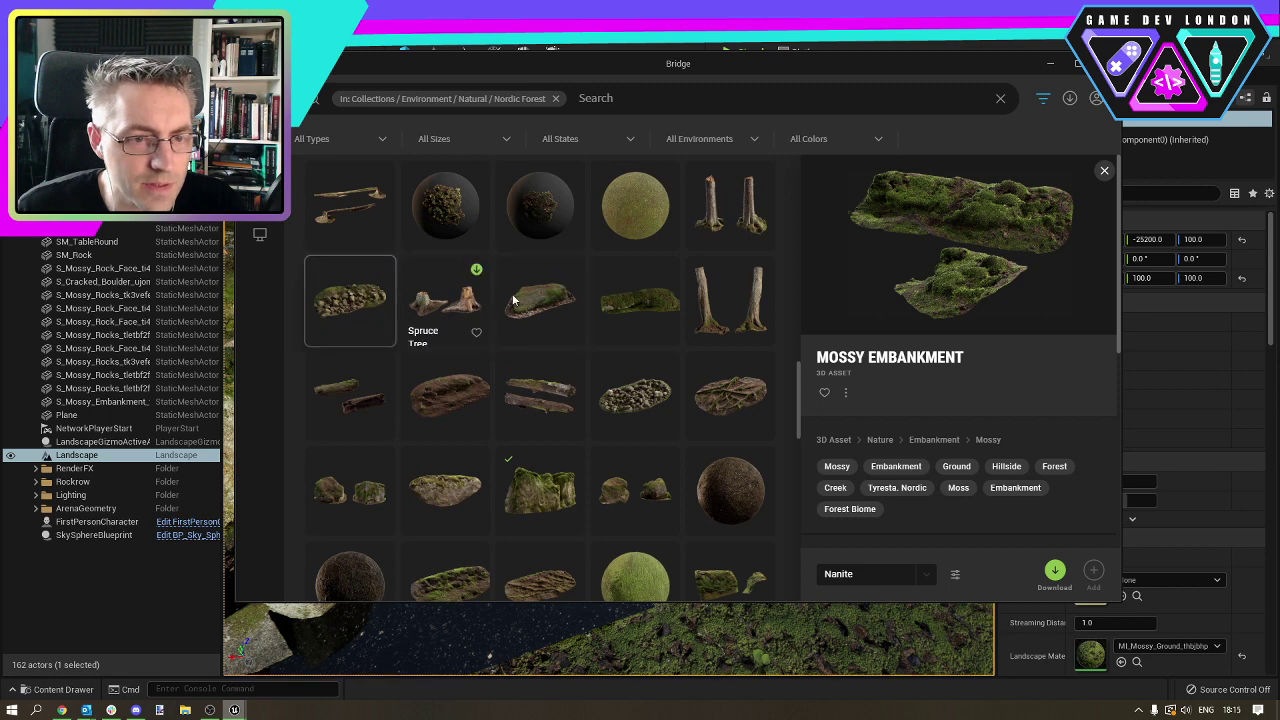
pyautogui.scroll(3, 530, 297)
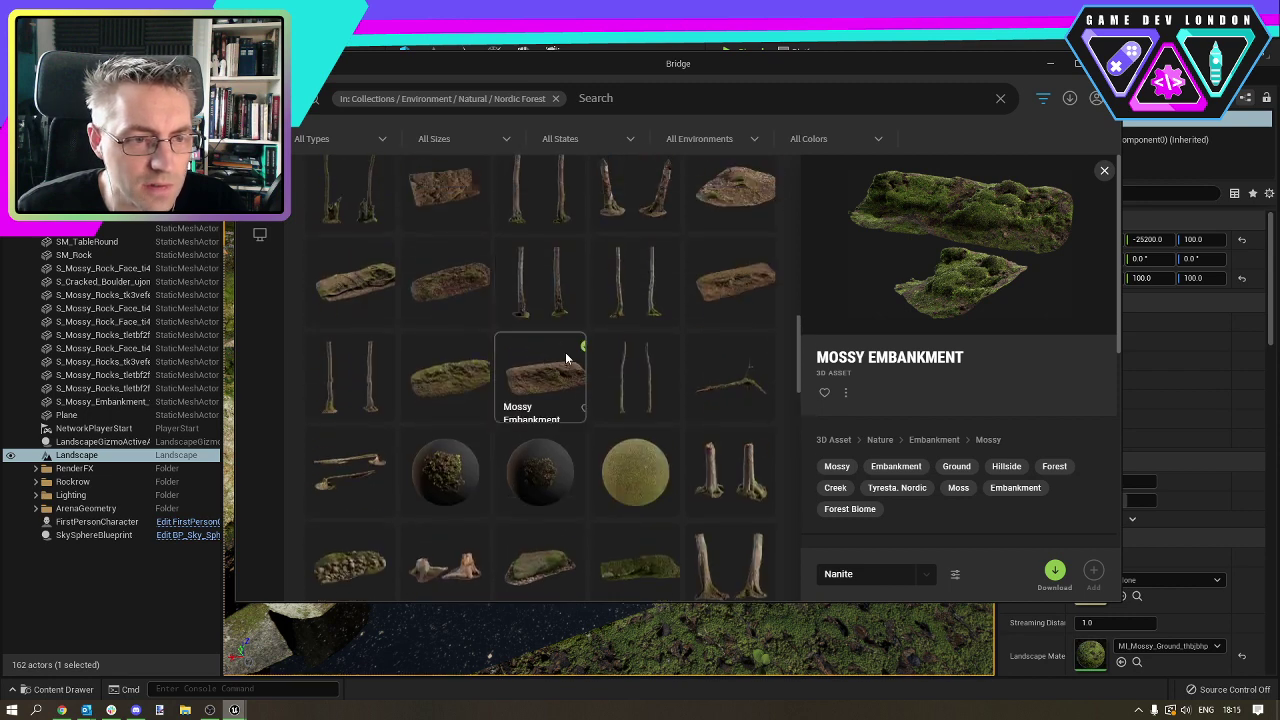
pyautogui.scroll(3, 565, 352)
pyautogui.scroll(3, 592, 344)
pyautogui.scroll(1, 593, 348)
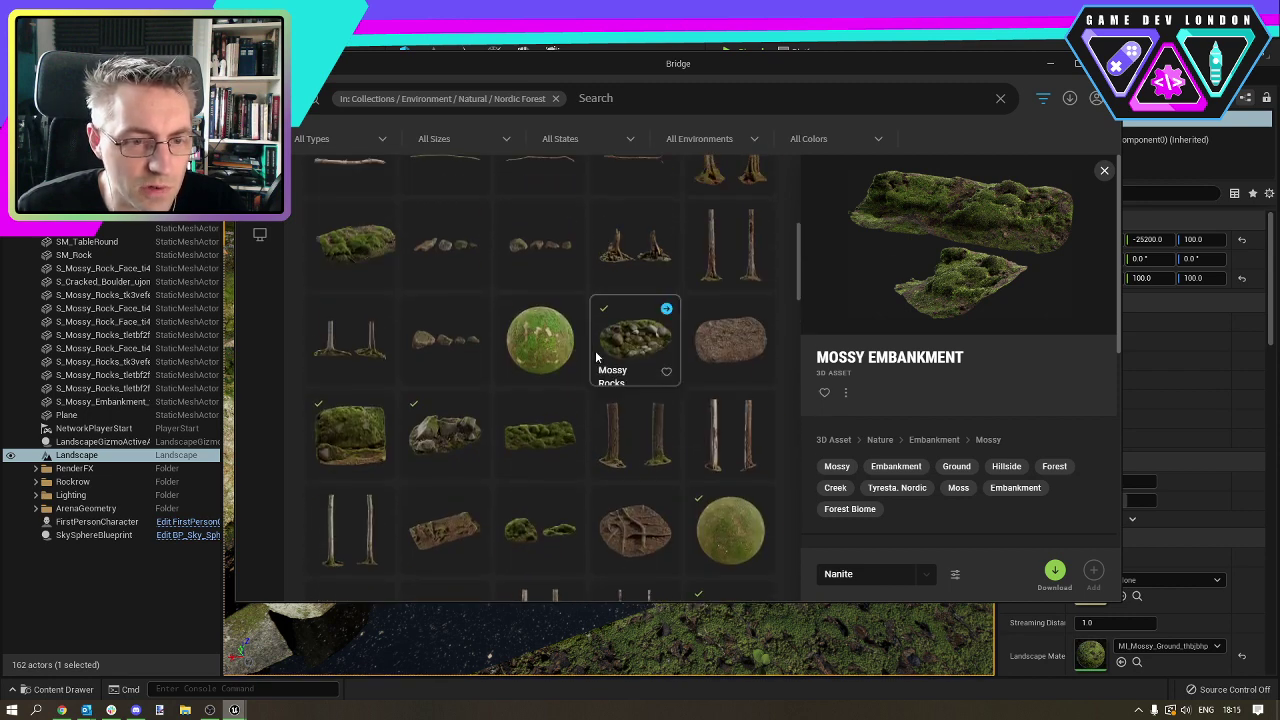
pyautogui.scroll(3, 455, 343)
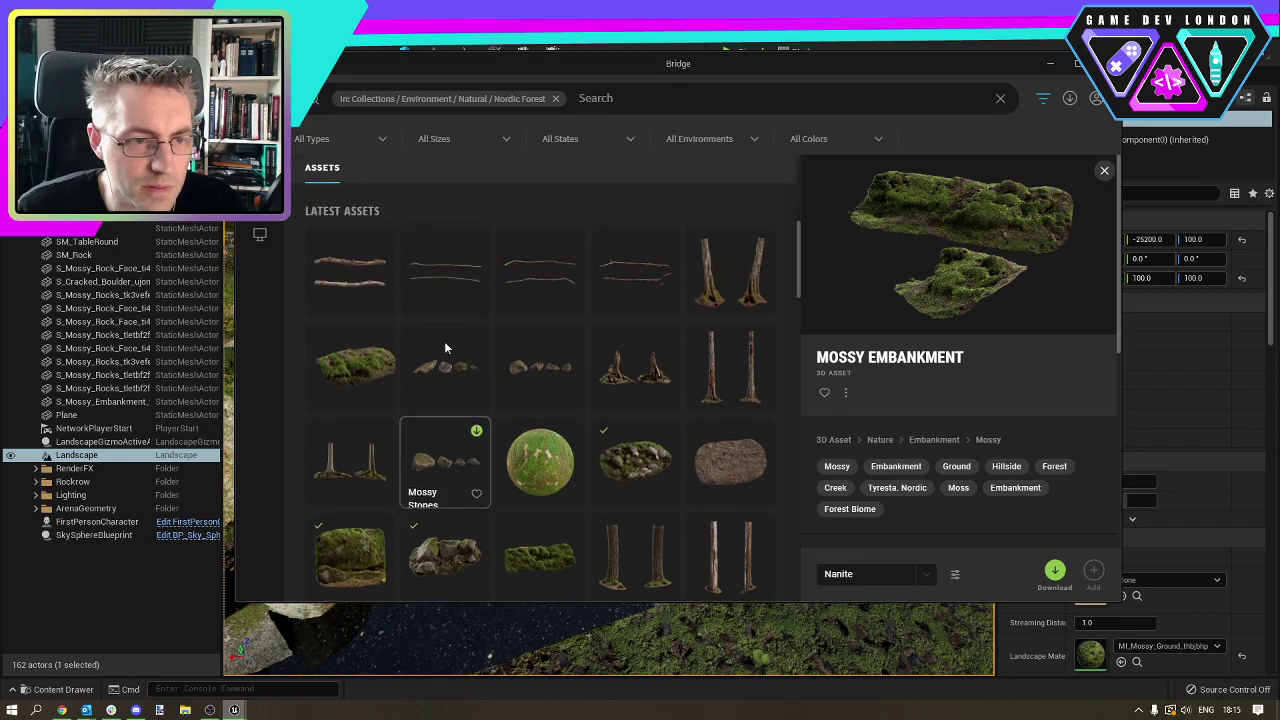
pyautogui.scroll(2, 638, 320)
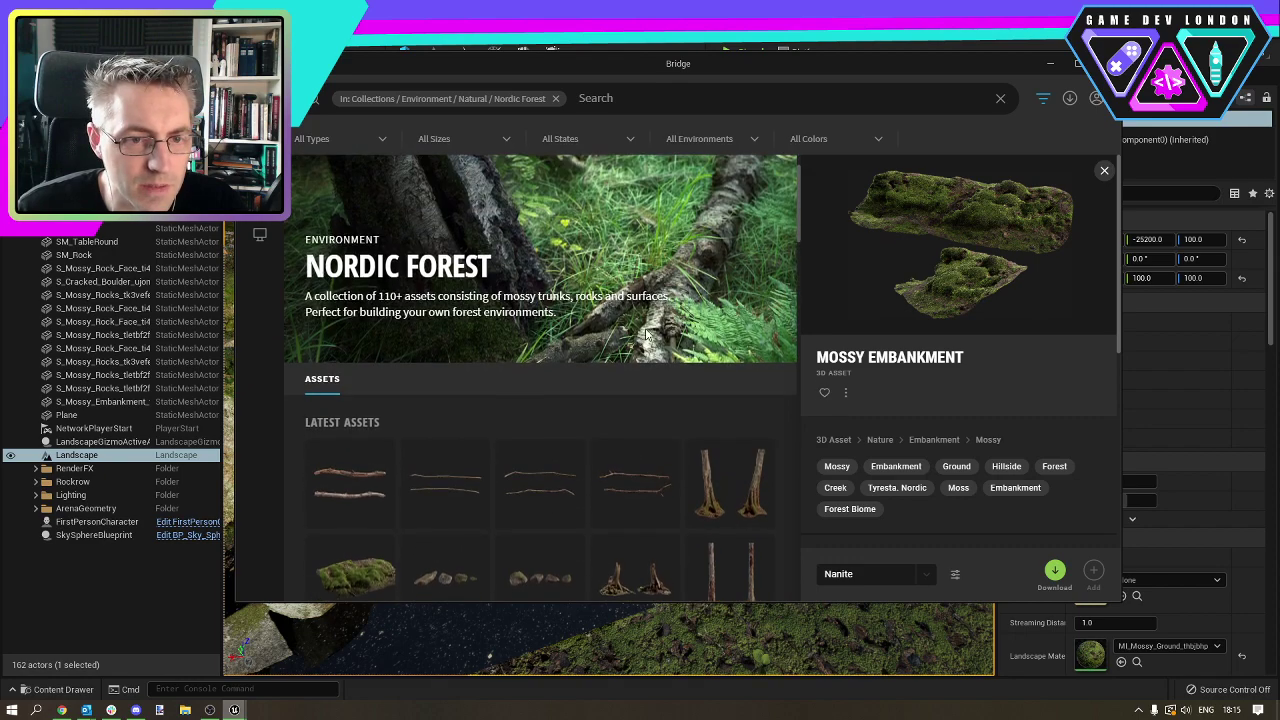
# Find the Mossy Mound 3D asset in the Nordic Forest collection and download it at Nanite quality.
pyautogui.scroll(-10, 645, 328)
pyautogui.scroll(-8, 600, 350)
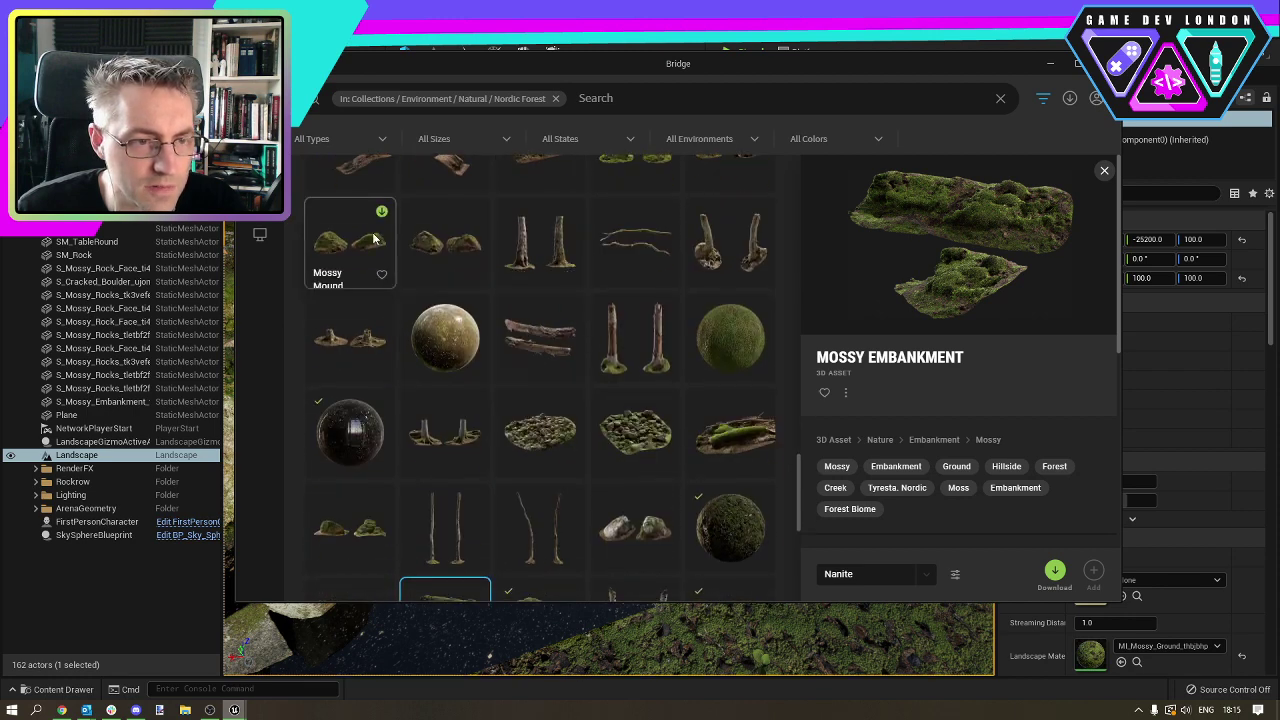
pyautogui.click(362, 246)
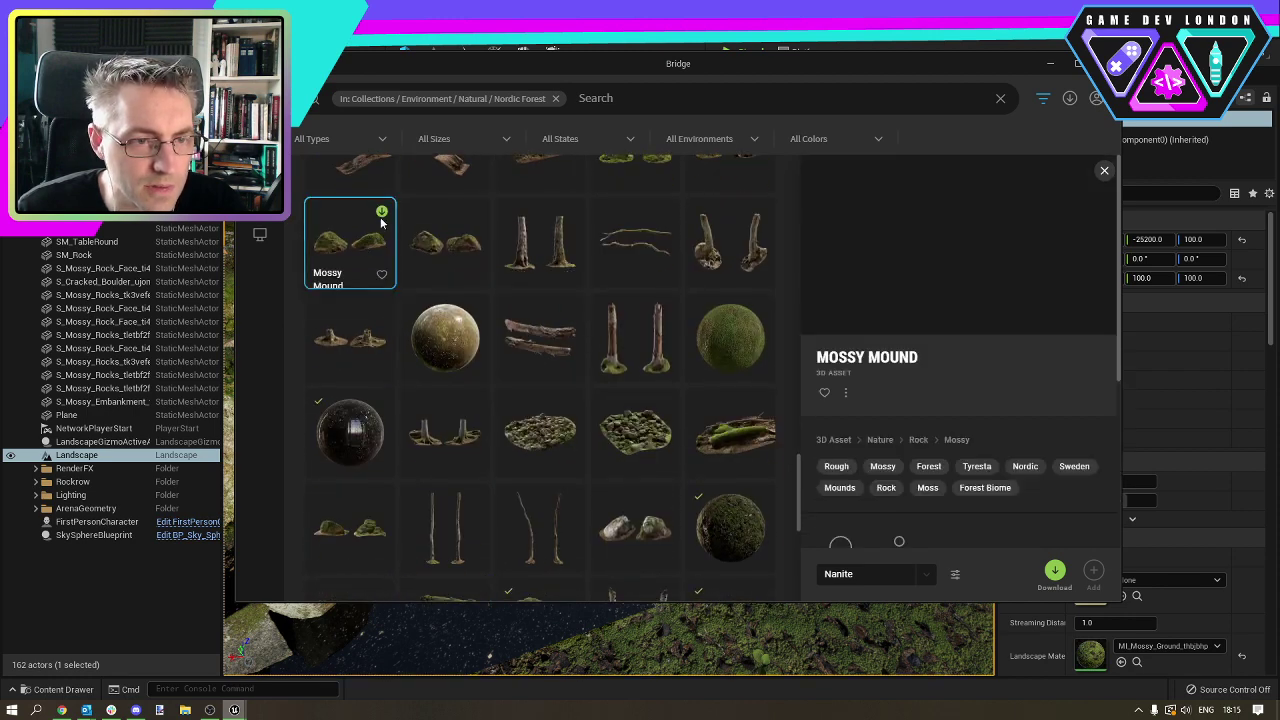
pyautogui.click(1058, 572)
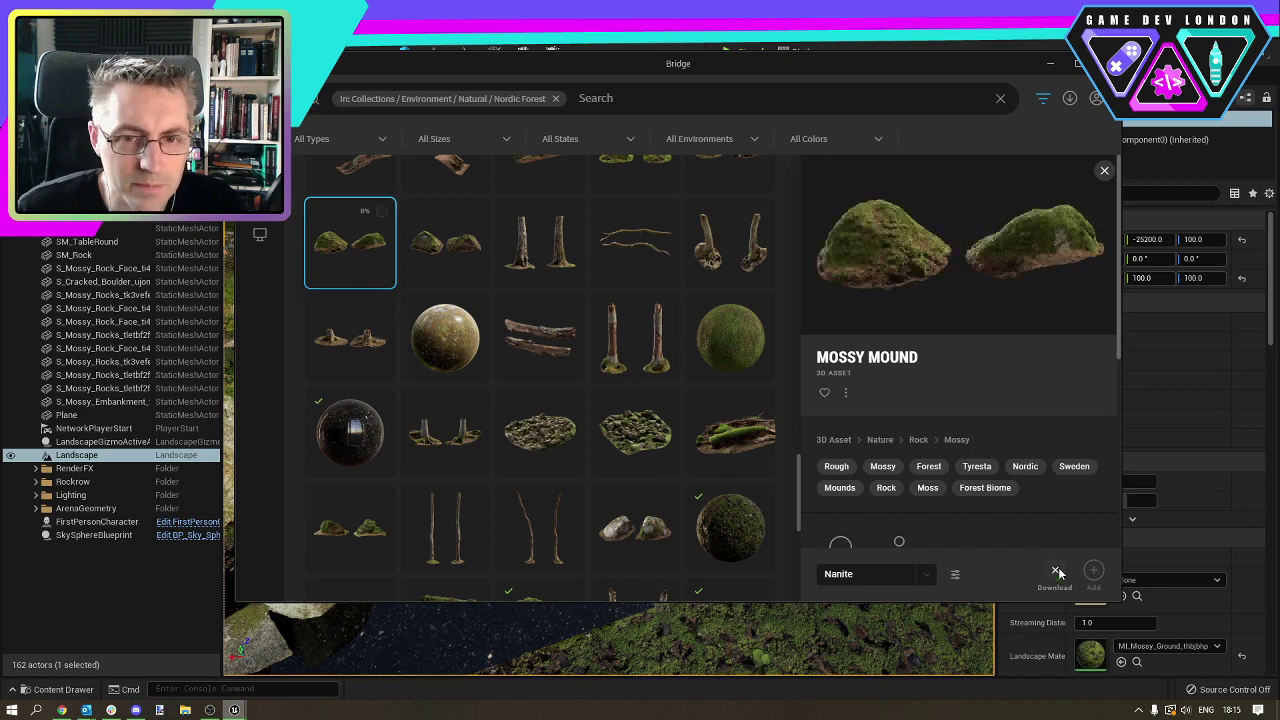
# Download two different Mossy Rock 3D assets from the Nordic Forest collection at Nanite quality.
pyautogui.click(445, 248)
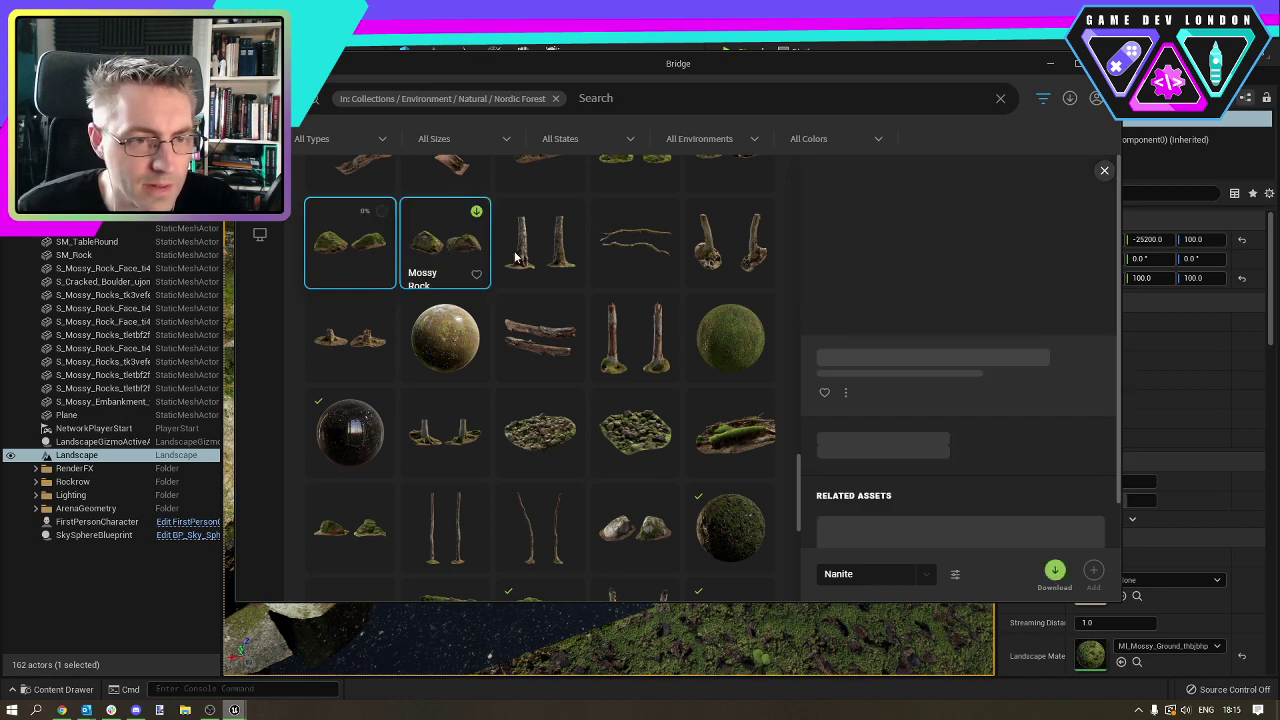
pyautogui.click(1057, 572)
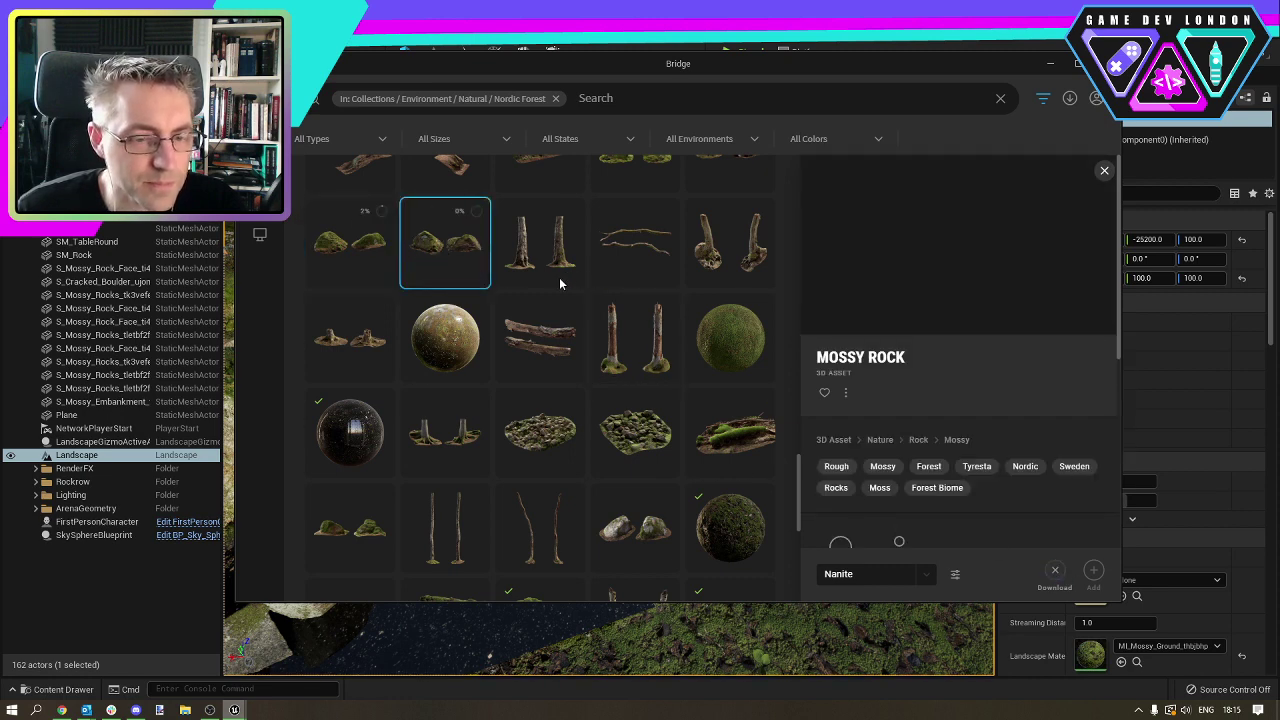
pyautogui.scroll(-3, 521, 397)
pyautogui.click(338, 421)
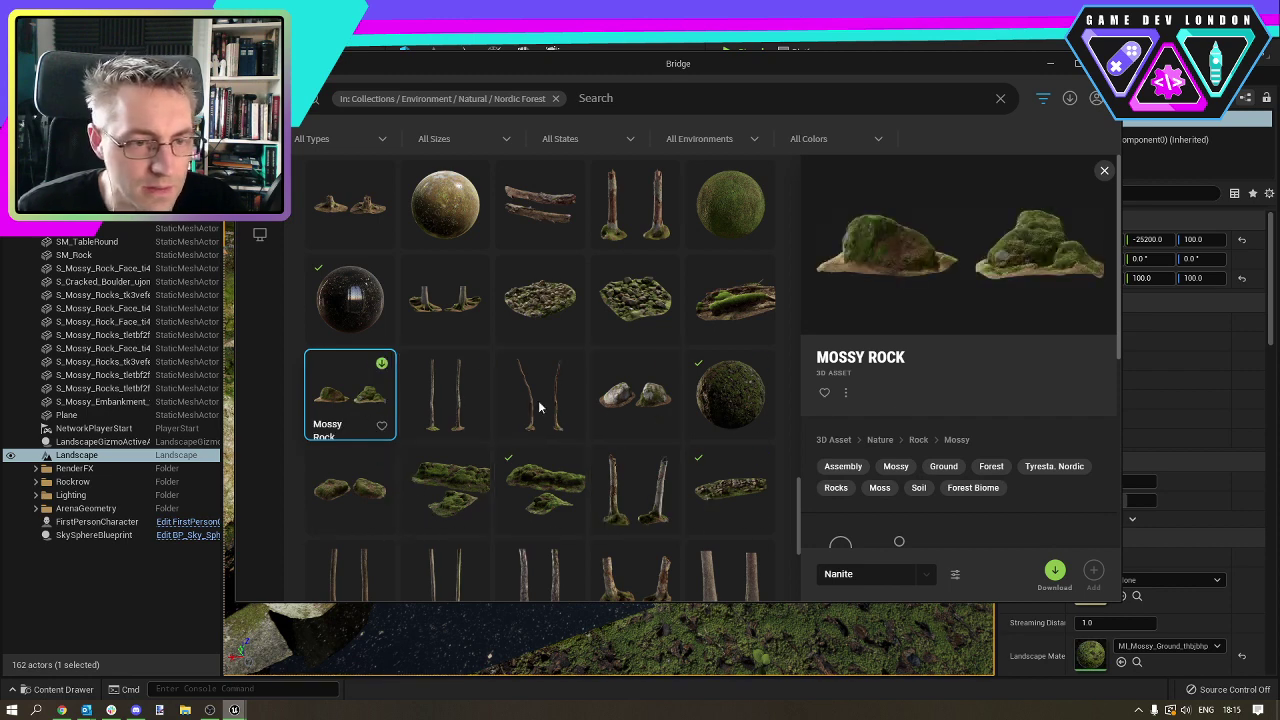
pyautogui.click(1053, 572)
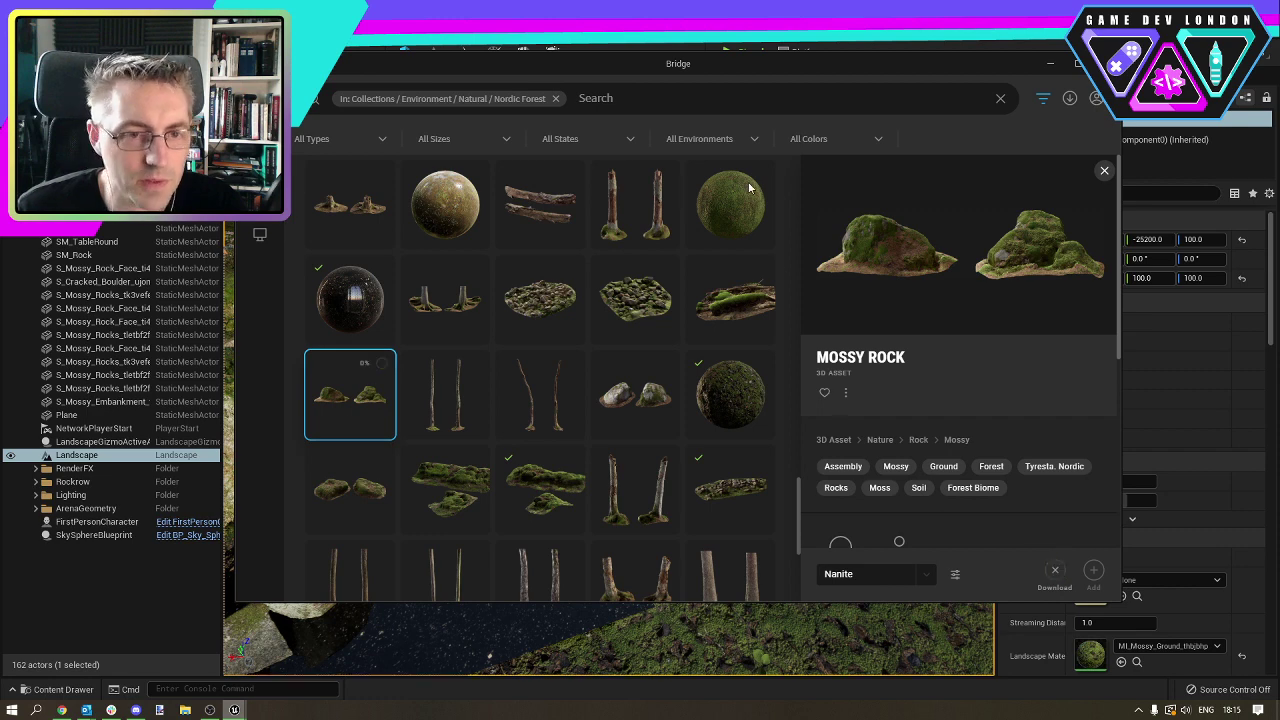
# Move the Bridge window out of the way and inspect the landscape's MI_Mossy_Ground material instance on its preview sphere.
pyautogui.moveTo(863, 59); pyautogui.dragTo(1279, 56)
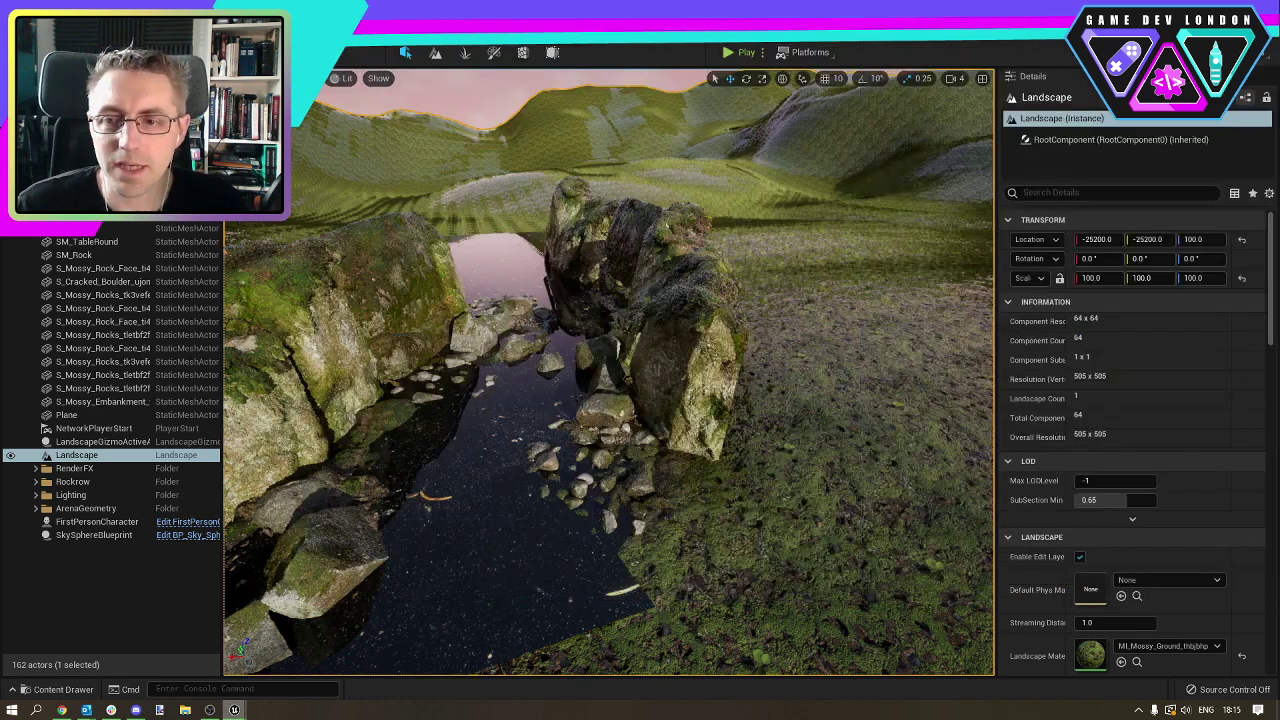
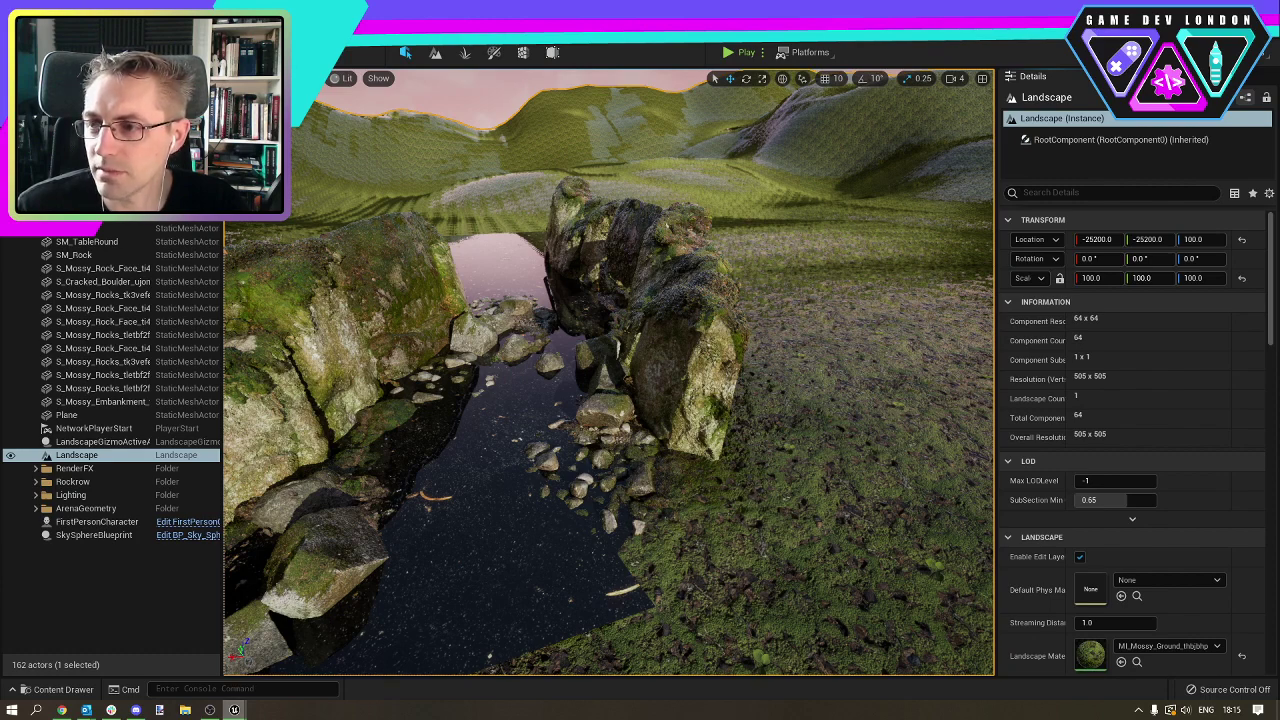
pyautogui.doubleClick(1091, 655)
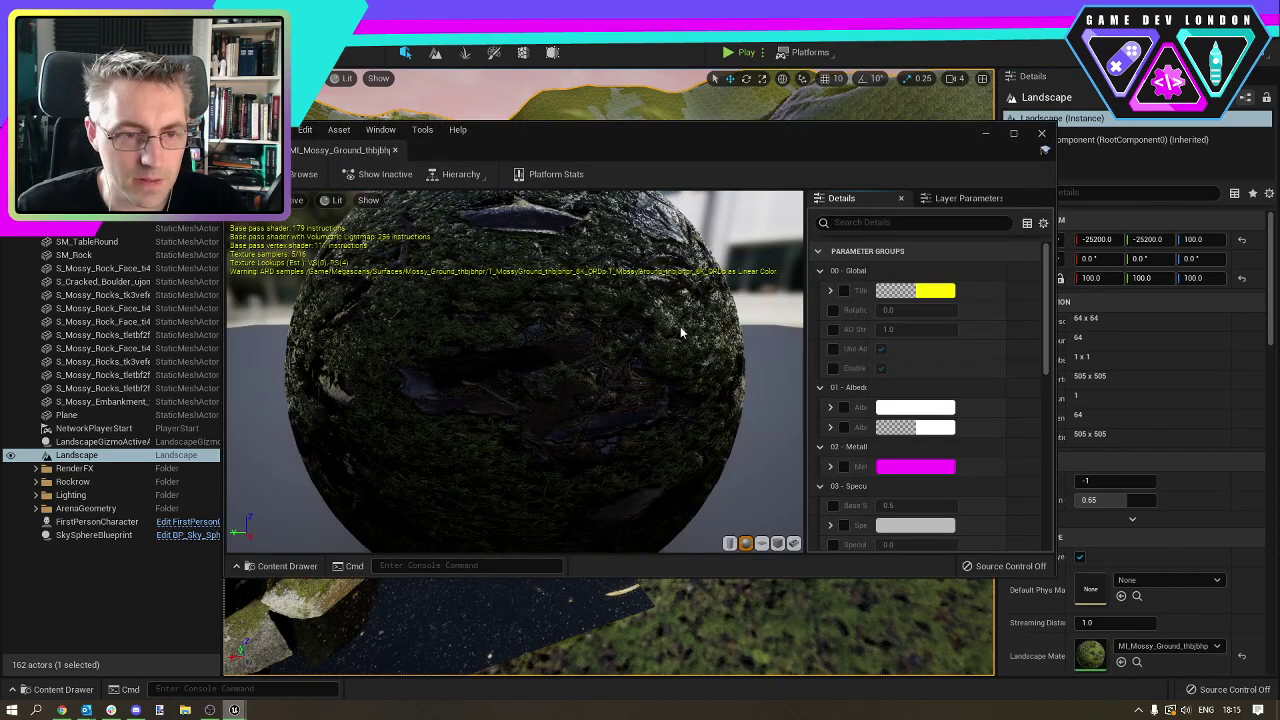
pyautogui.scroll(-8, 436, 346)
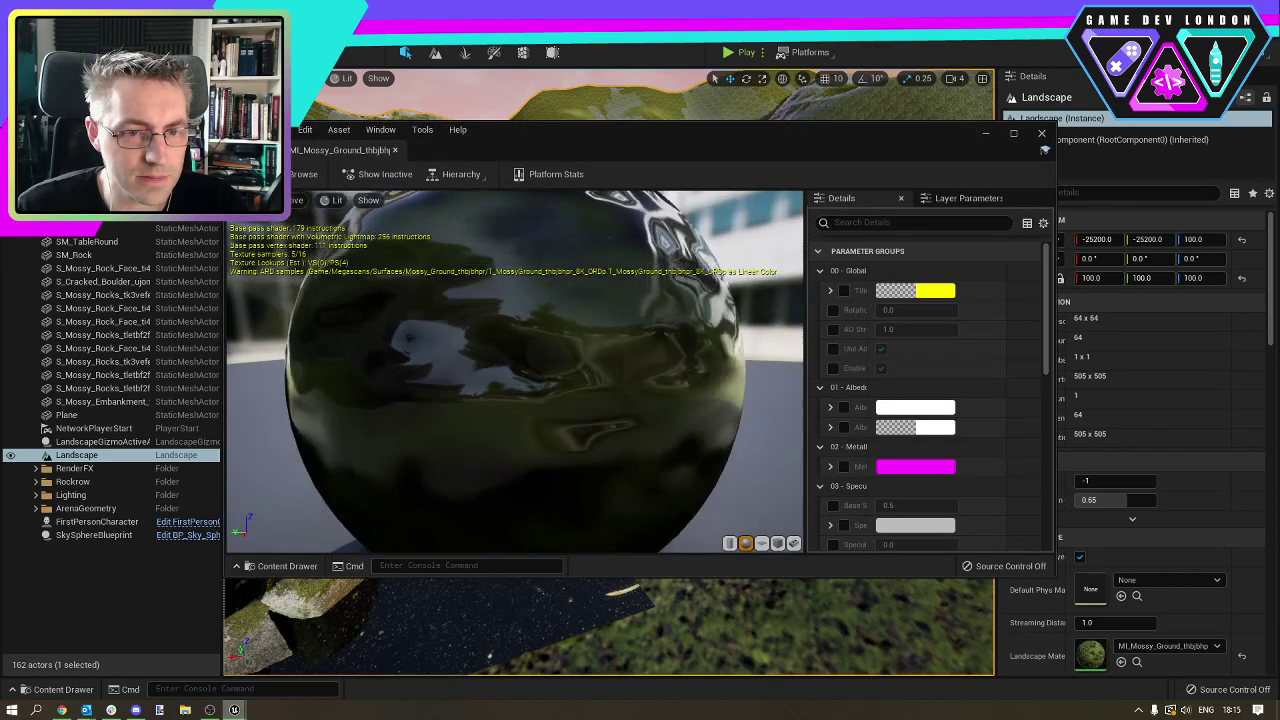
pyautogui.scroll(5, 436, 352)
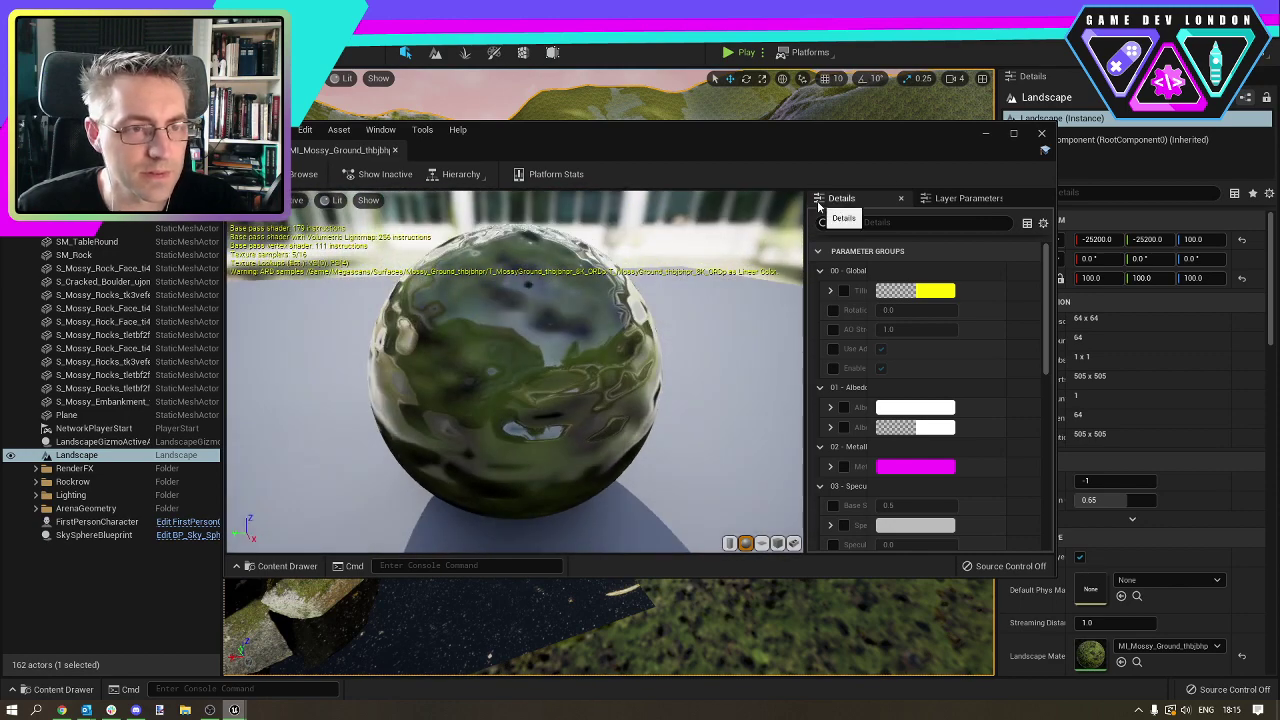
pyautogui.moveTo(524, 378); pyautogui.dragTo(700, 325)
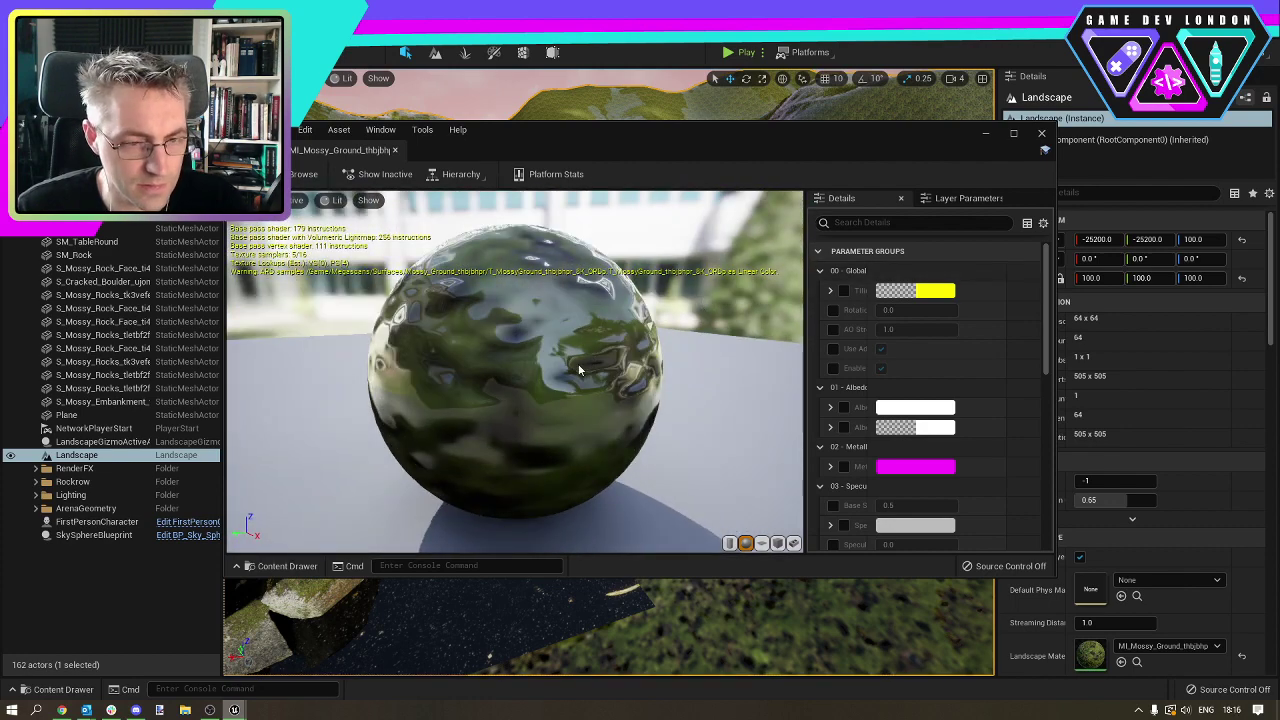
# Undo the last two landscape material changes and close the MI_Mossy_Ground material instance.
pyautogui.hotkey('ctrl', 'z')
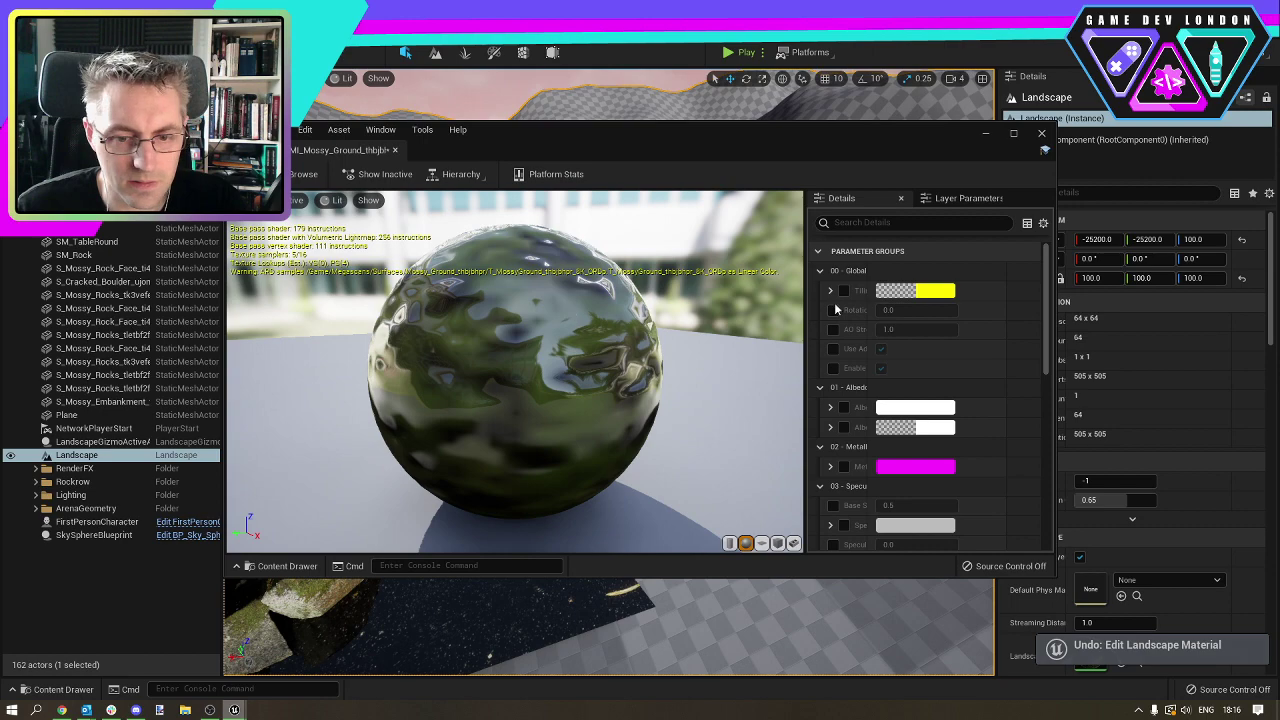
pyautogui.click(1041, 133)
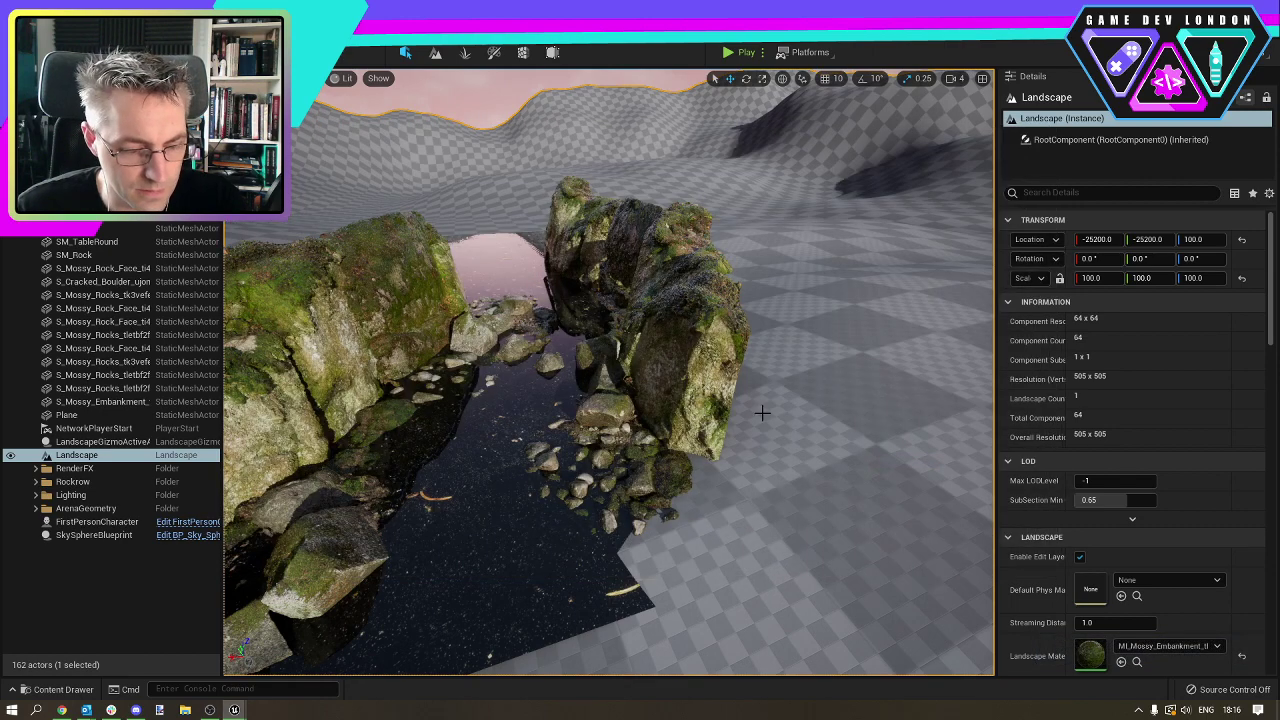
pyautogui.hotkey('ctrl', 'z')
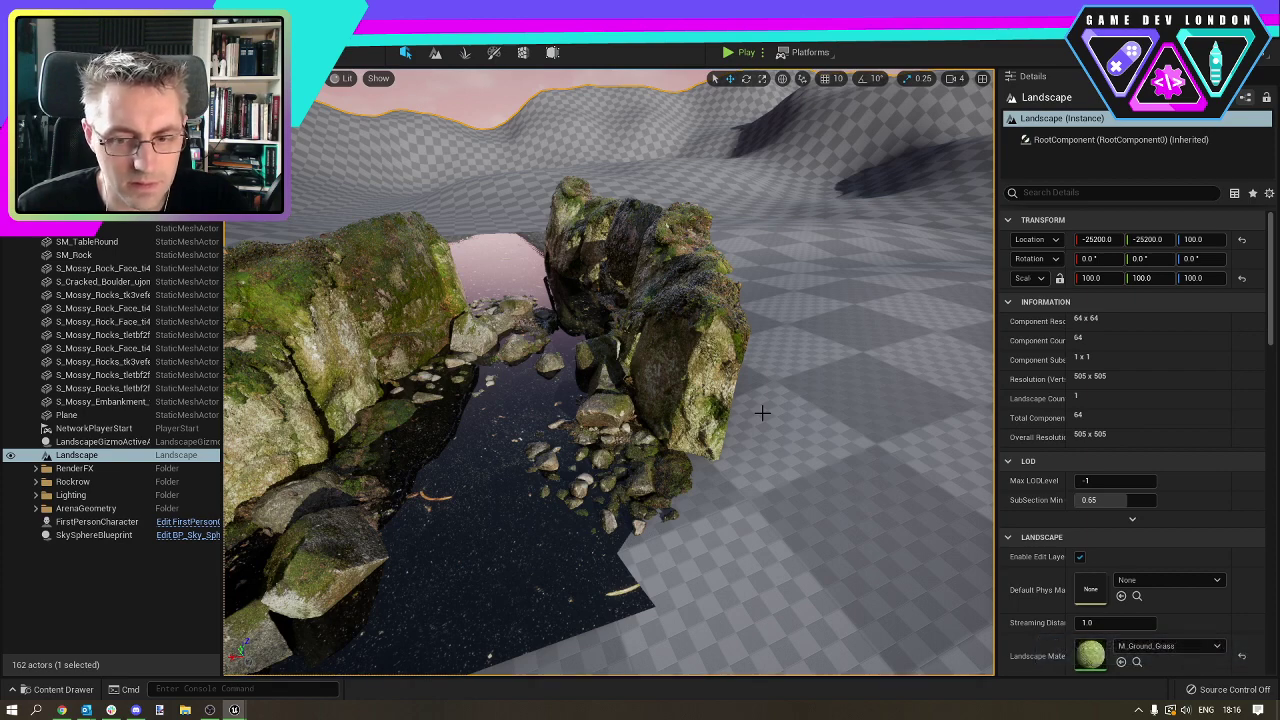
# Examine the landscape around the pond from several angles, checking the landscape sculpting settings and the M_Ground_Grass material graph.
pyautogui.moveTo(594, 408); pyautogui.dragTo(410, 345, button='right')
pyautogui.moveTo(500, 398); pyautogui.dragTo(640, 400, button='right')
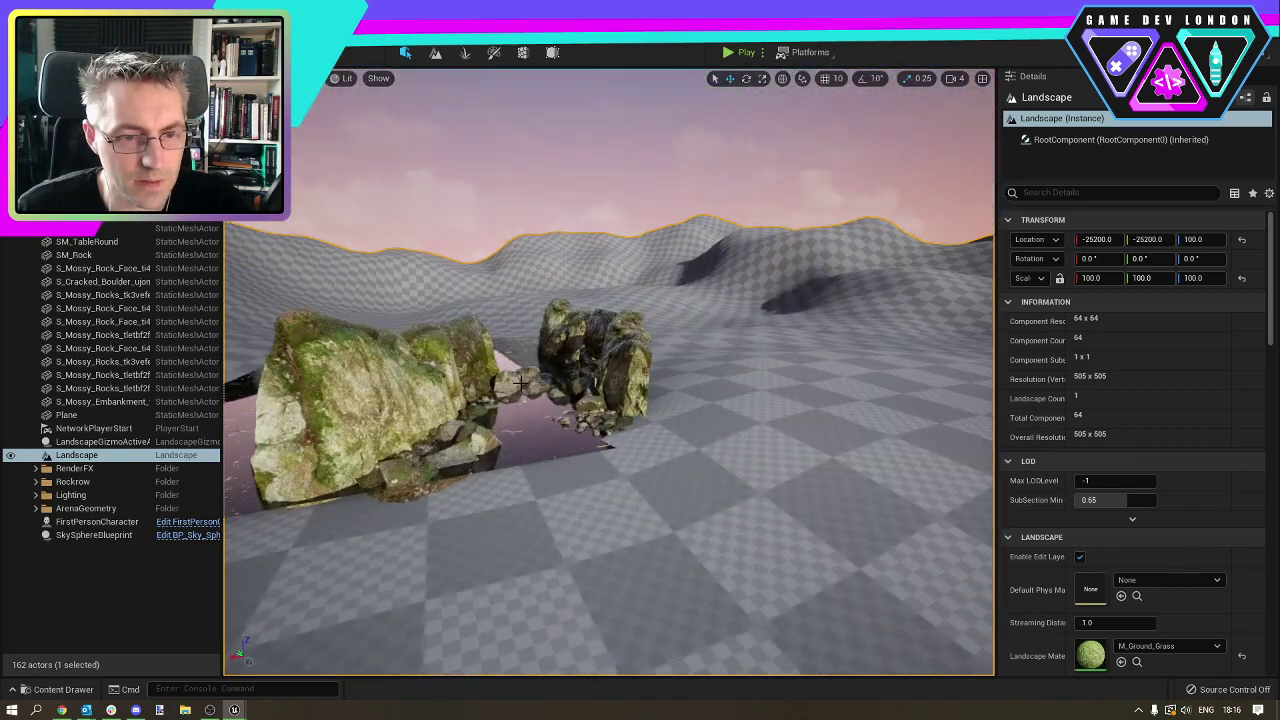
pyautogui.moveTo(519, 397); pyautogui.dragTo(519, 455, button='right')
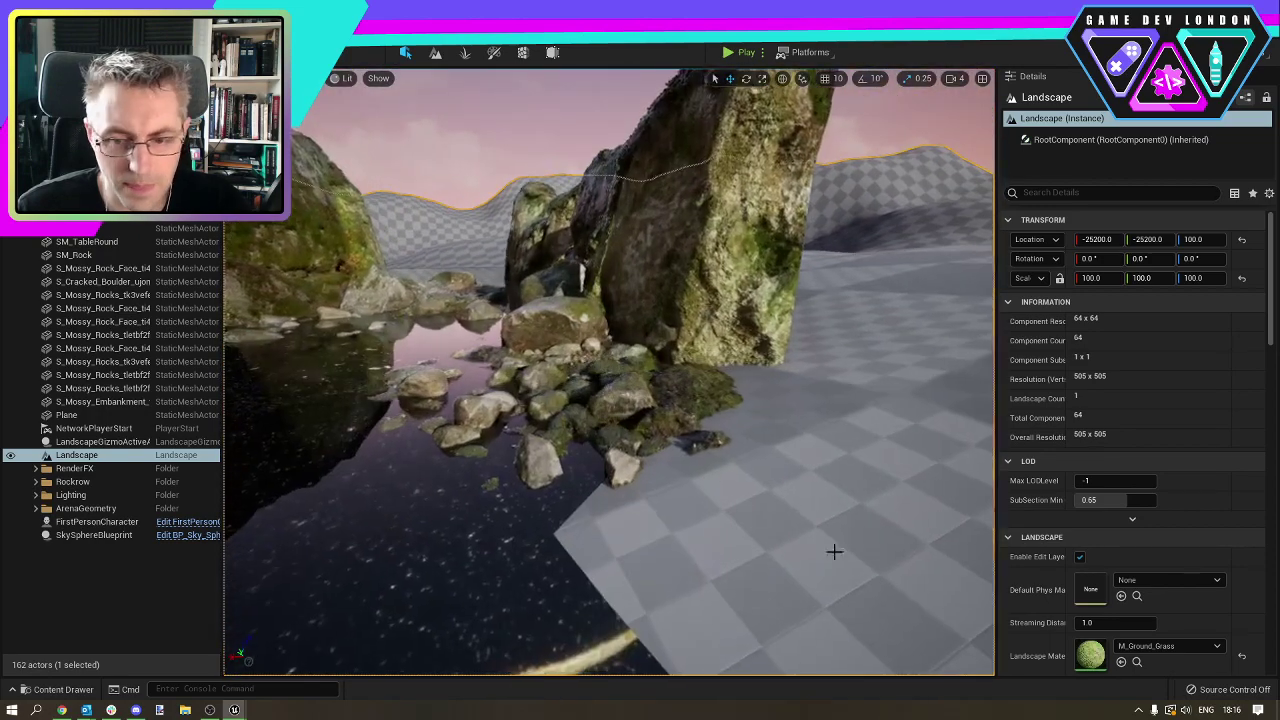
pyautogui.moveTo(594, 400); pyautogui.dragTo(622, 420, button='right')
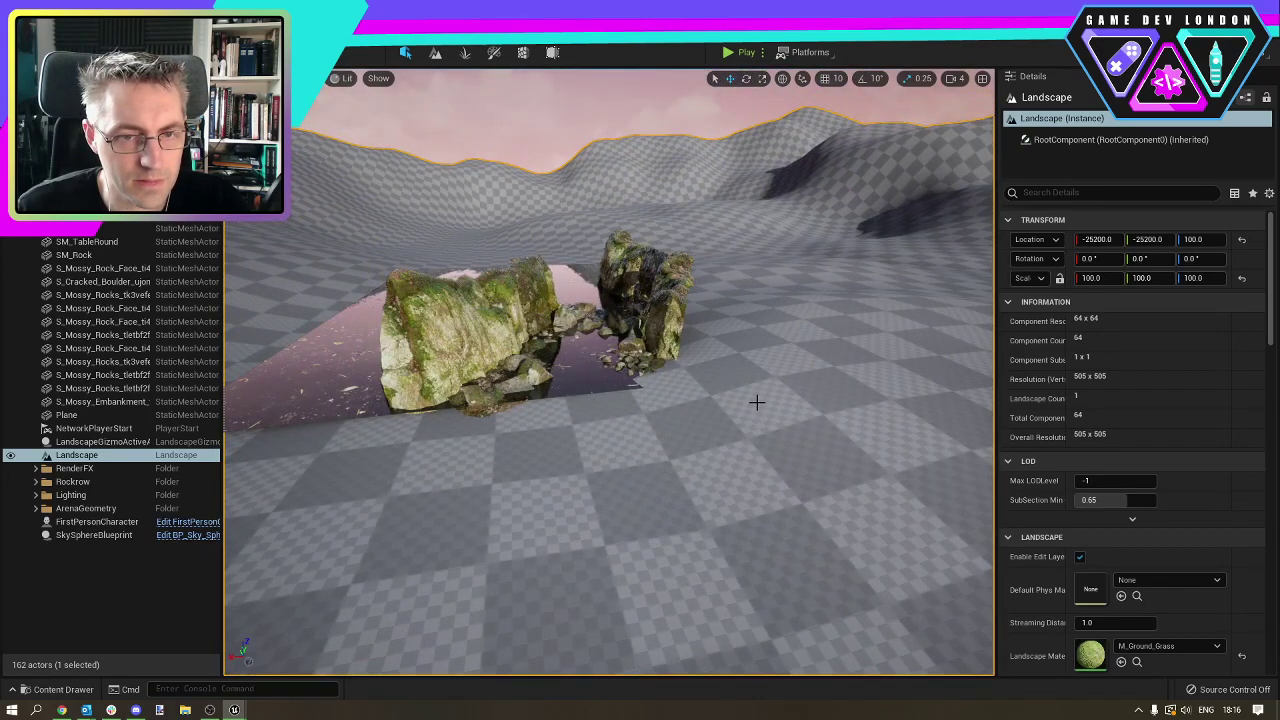
pyautogui.click(436, 54)
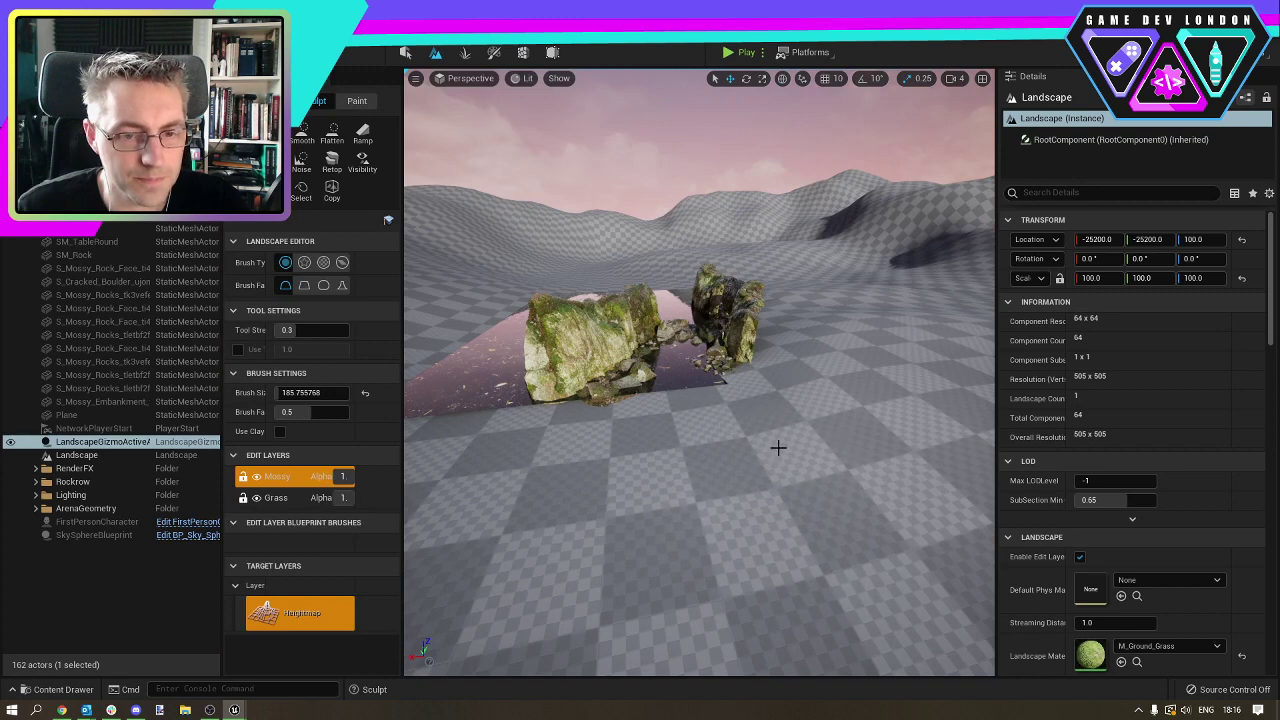
pyautogui.scroll(5, 778, 447)
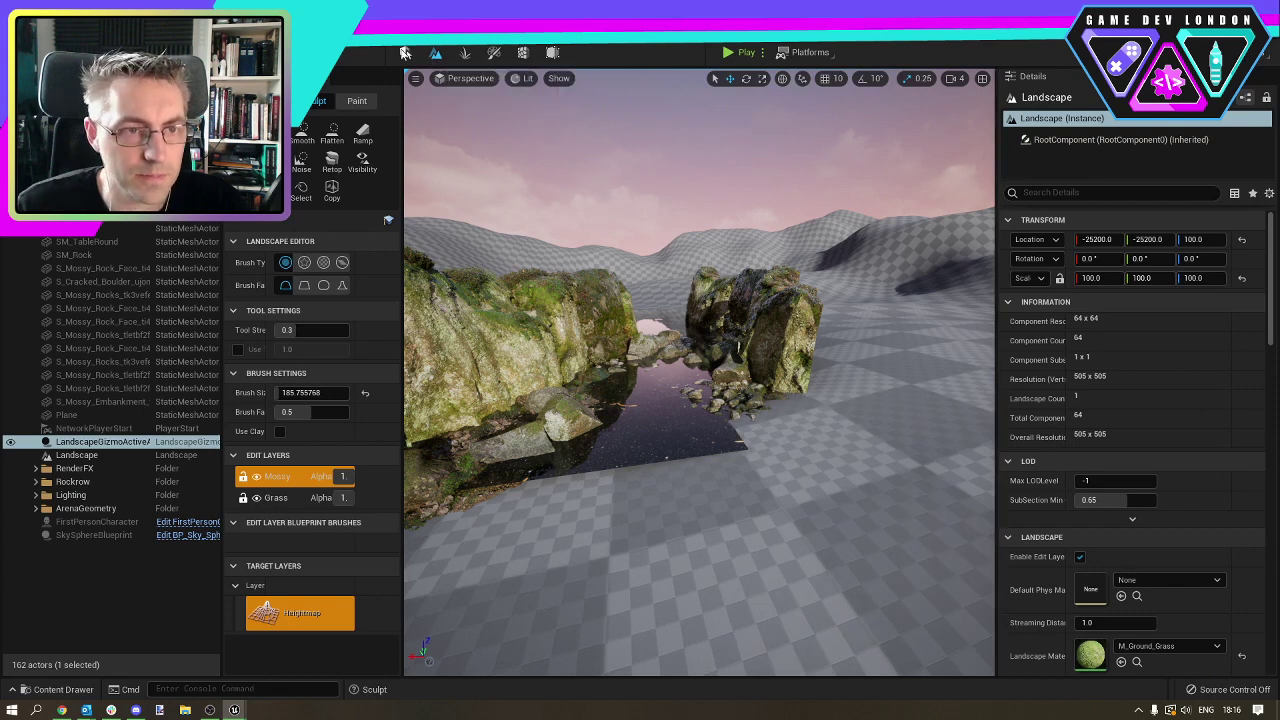
pyautogui.click(405, 52)
pyautogui.click(838, 432)
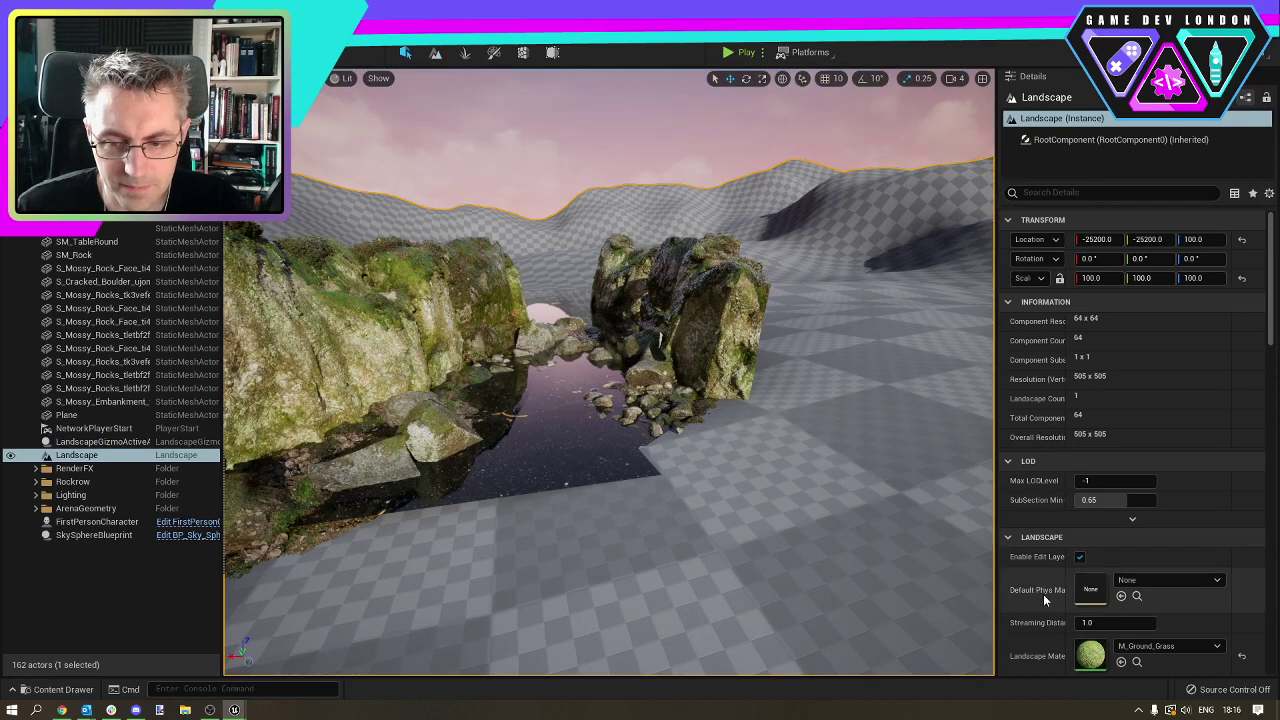
pyautogui.doubleClick(1087, 656)
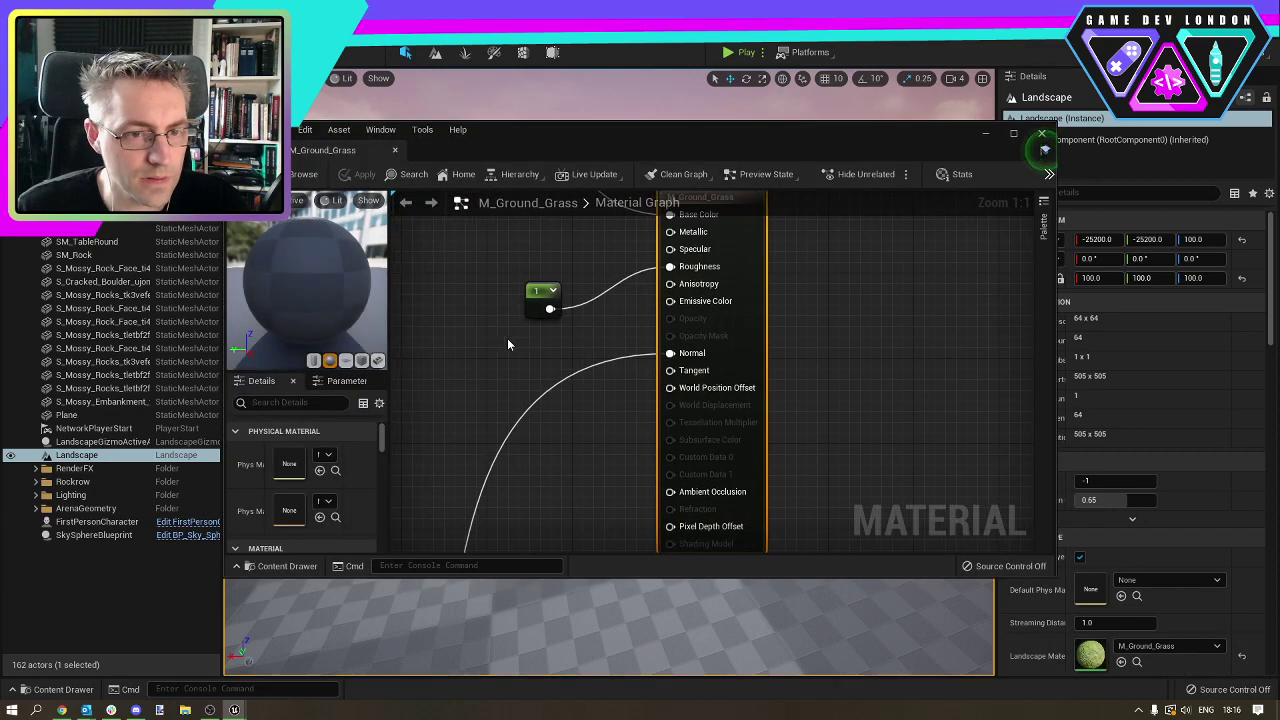
pyautogui.click(1042, 133)
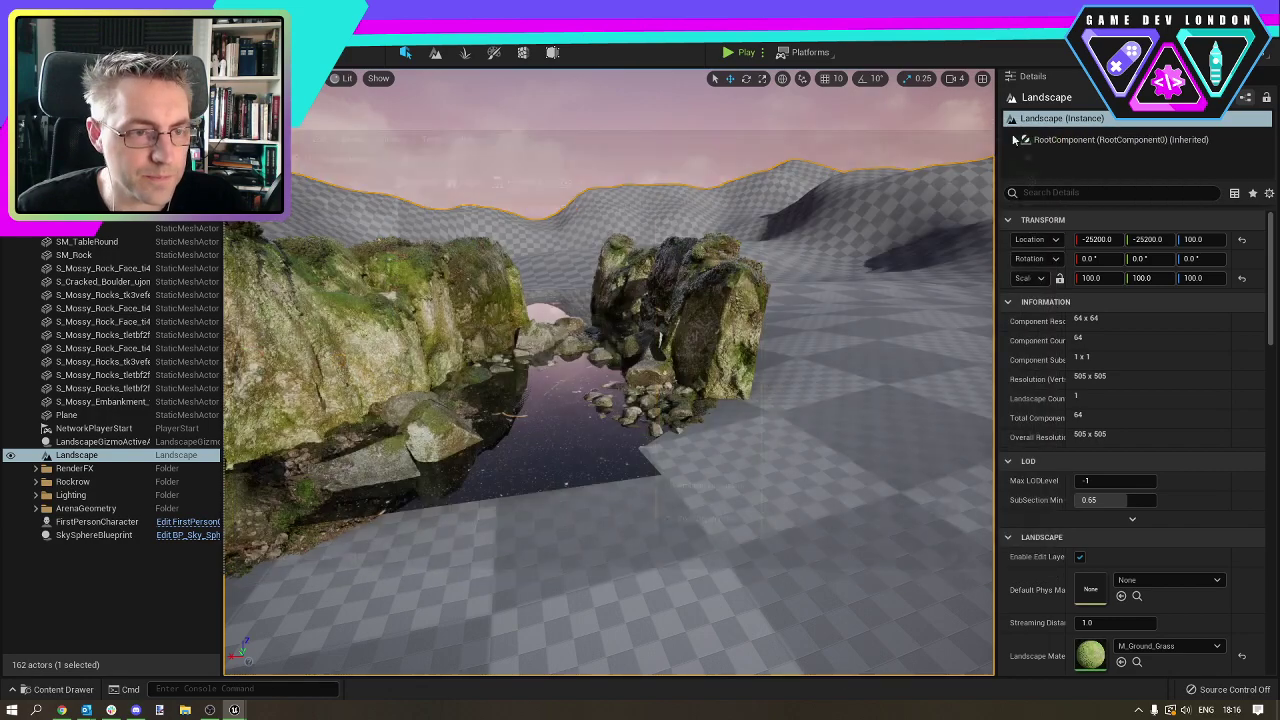
# Set the landscape material to M_Ground_Gravel.
pyautogui.press('w')
pyautogui.moveTo(626, 499)
pyautogui.mouseDown(button='right')
pyautogui.moveTo(560, 499)
pyautogui.moveTo(622, 450)
pyautogui.moveTo(622, 480)
pyautogui.moveTo(675, 492)
pyautogui.moveTo(606, 508)
pyautogui.moveTo(610, 494)
pyautogui.mouseUp(button='right')
pyautogui.press('s')
pyautogui.press('e')
pyautogui.moveTo(687, 594); pyautogui.dragTo(744, 591, button='right')
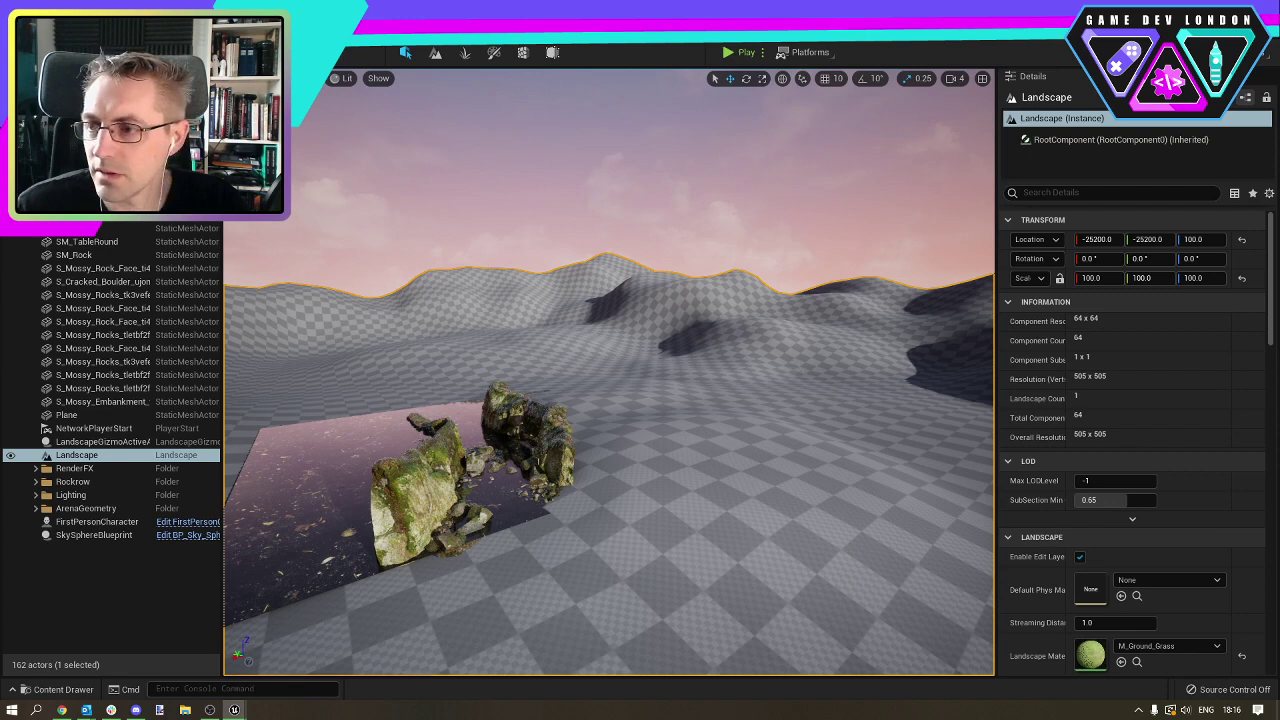
pyautogui.click(1135, 650)
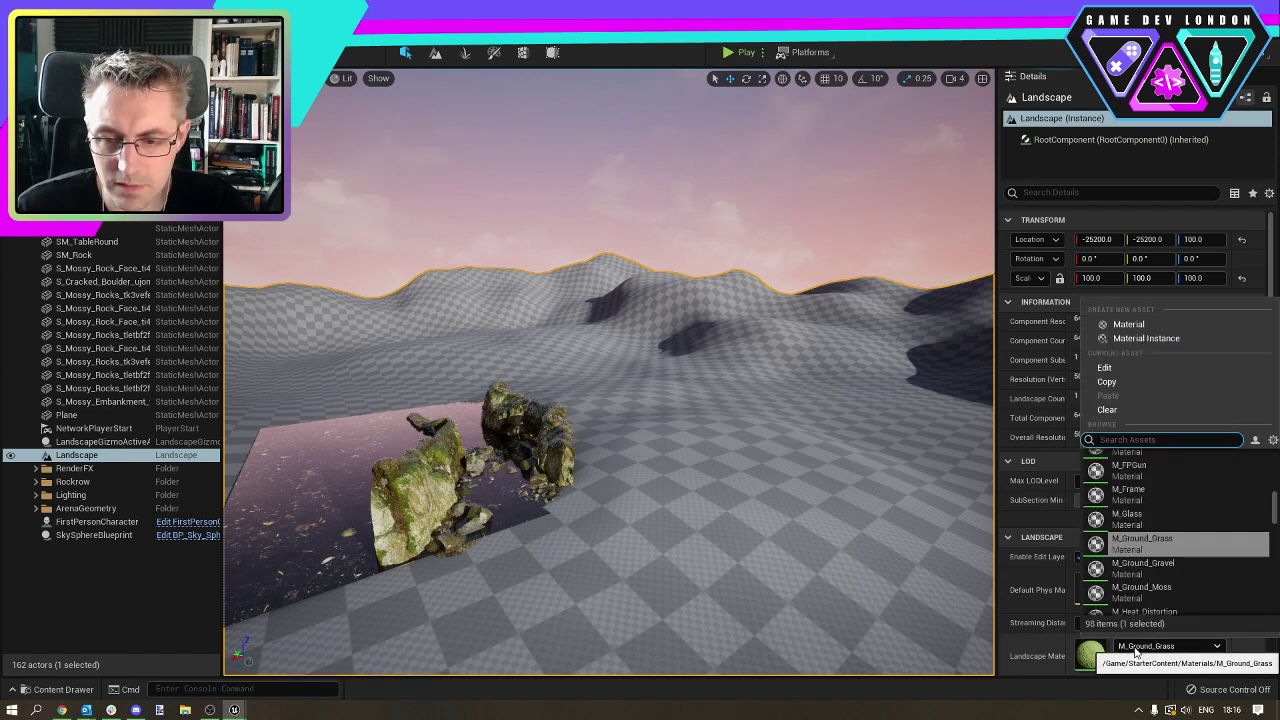
pyautogui.click(1171, 564)
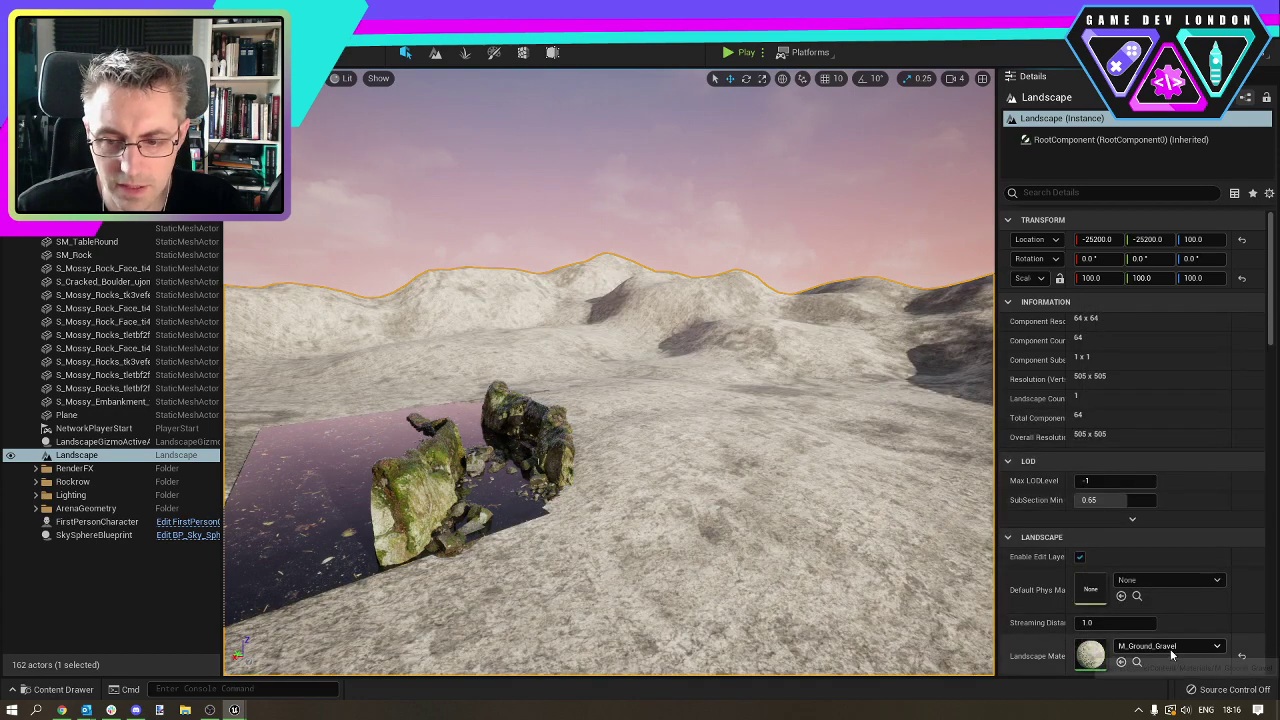
# Set the landscape material to M_Ground_Moss.
pyautogui.click(1170, 647)
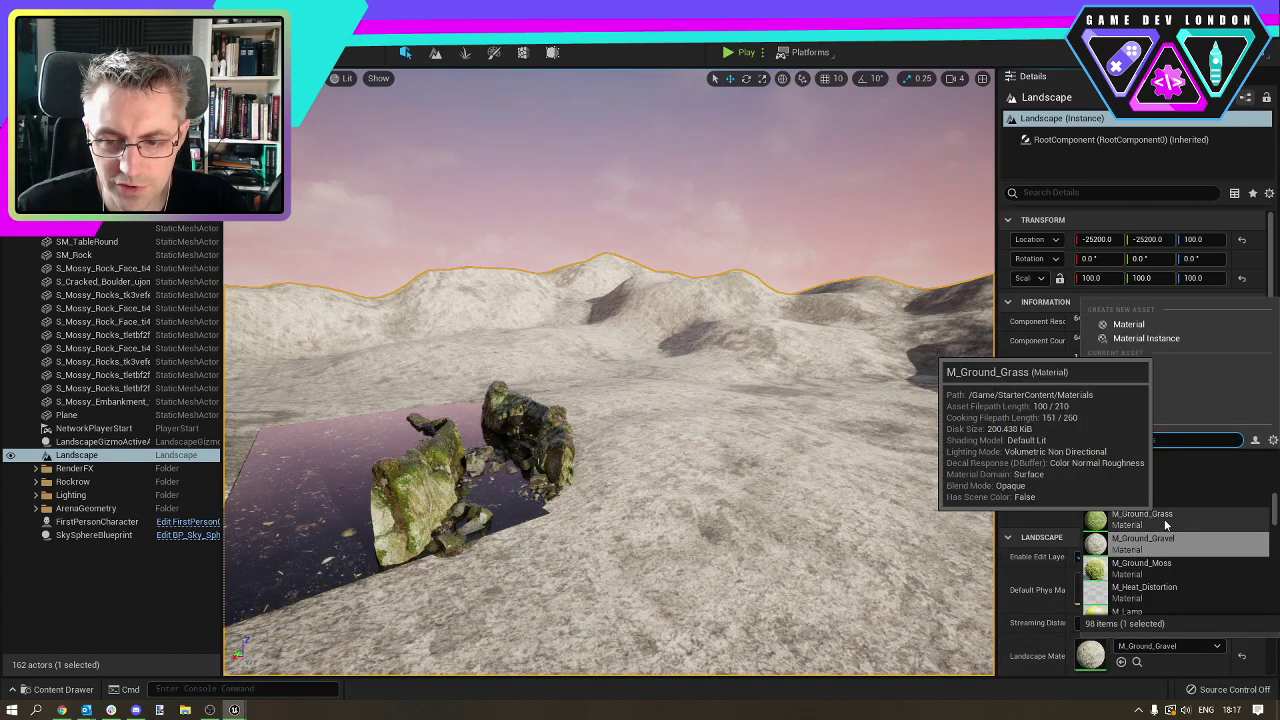
pyautogui.hotkey('ctrl', 'z')
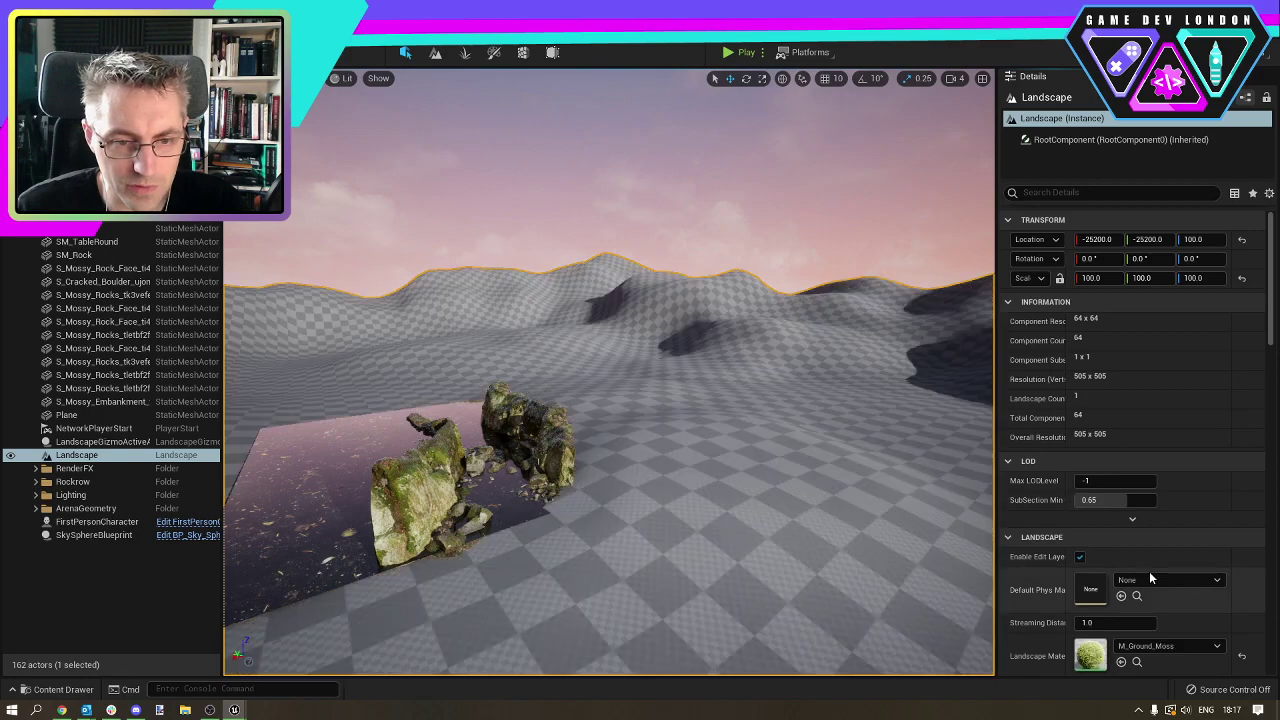
pyautogui.click(1165, 646)
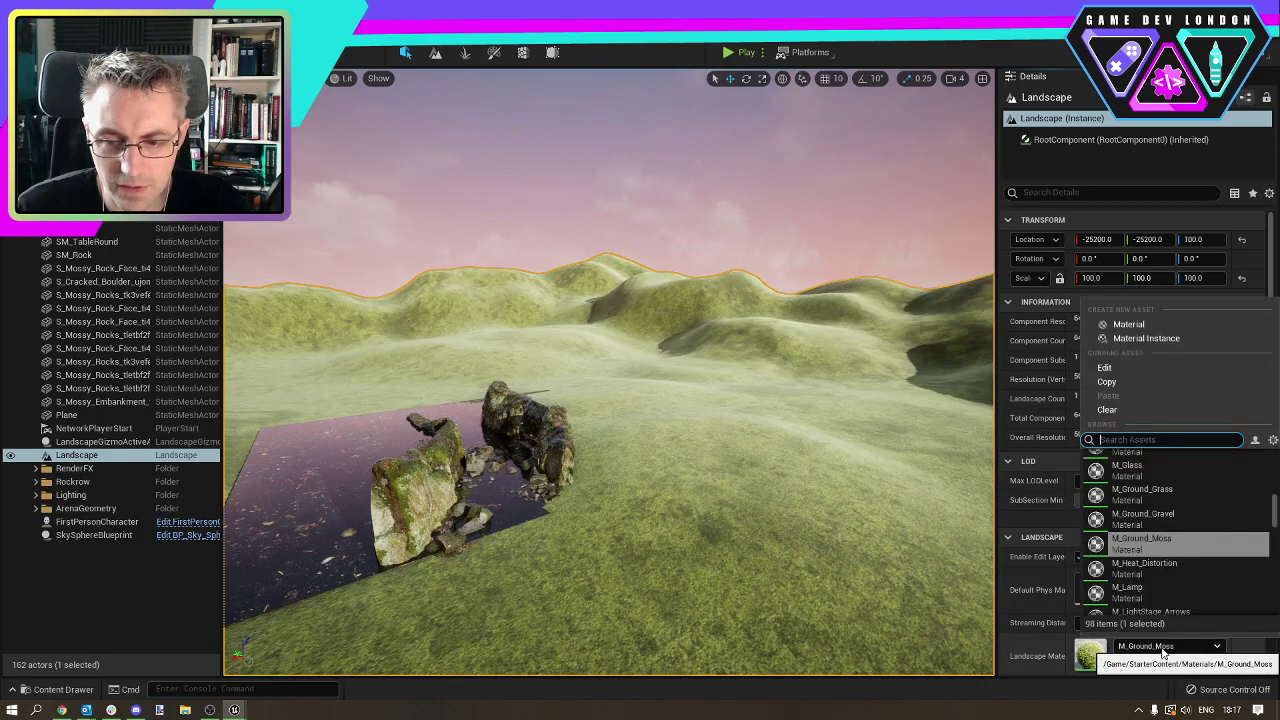
# Examine how the moss ground material looks on the hills and around the pond's rocks and water edge.
pyautogui.moveTo(869, 552); pyautogui.dragTo(800, 604, button='right')
pyautogui.press('w')
pyautogui.press('s')
pyautogui.press('w')
pyautogui.press('s')
pyautogui.press('w')
pyautogui.press('s')
pyautogui.press('w')
pyautogui.moveTo(680, 322); pyautogui.dragTo(684, 220, button='right')
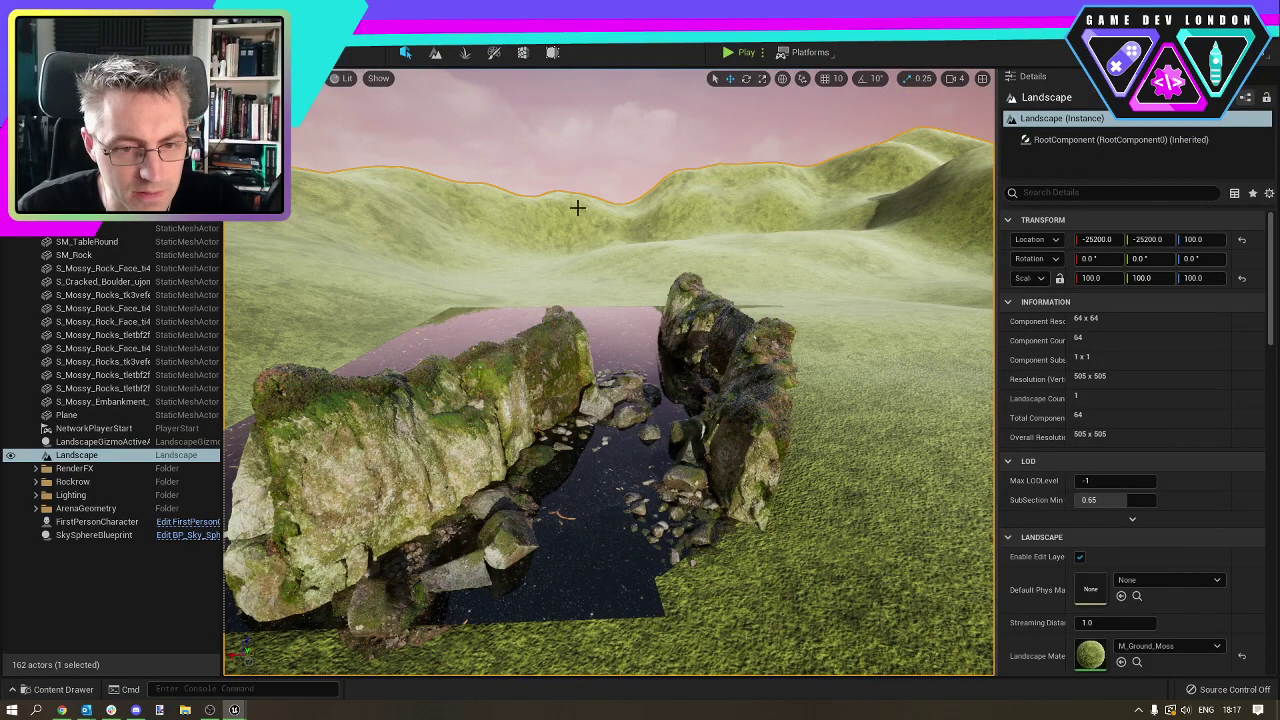
pyautogui.moveTo(232, 712)
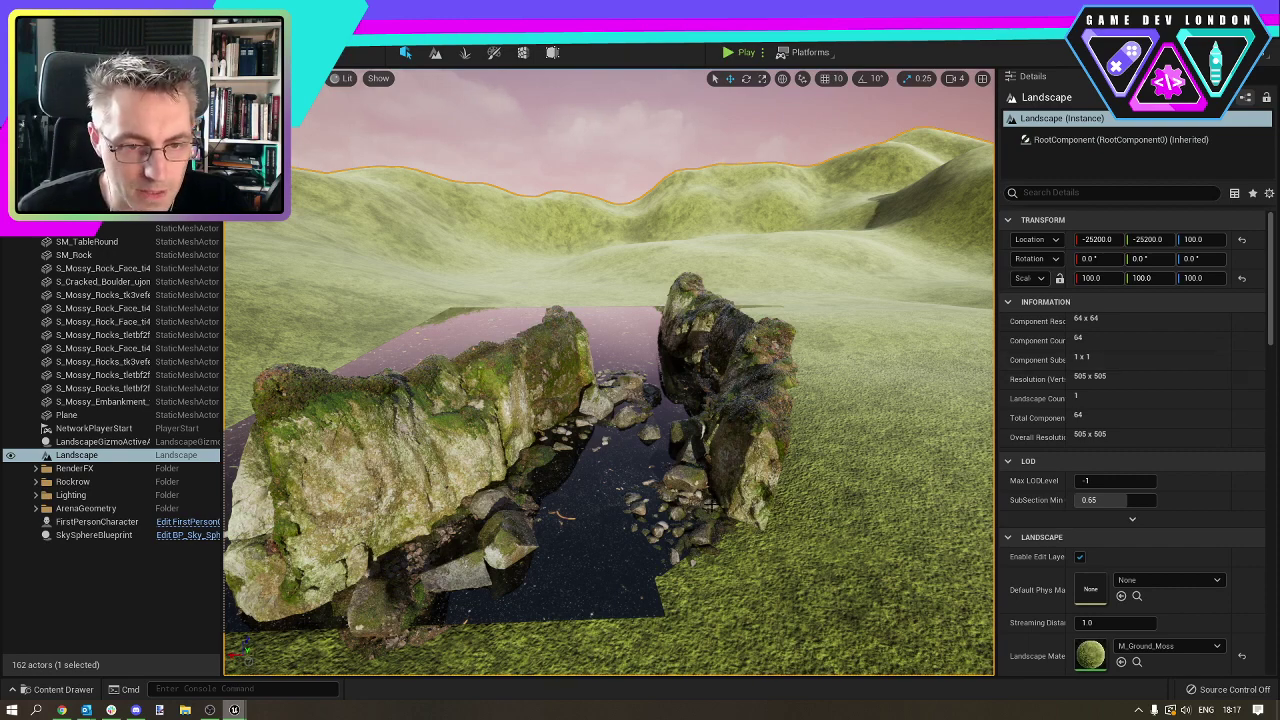
# Duplicate the mossy rock face at the far end of the rock row and move the copy out along the water.
pyautogui.press('w')
pyautogui.moveTo(711, 506); pyautogui.dragTo(364, 388, button='right')
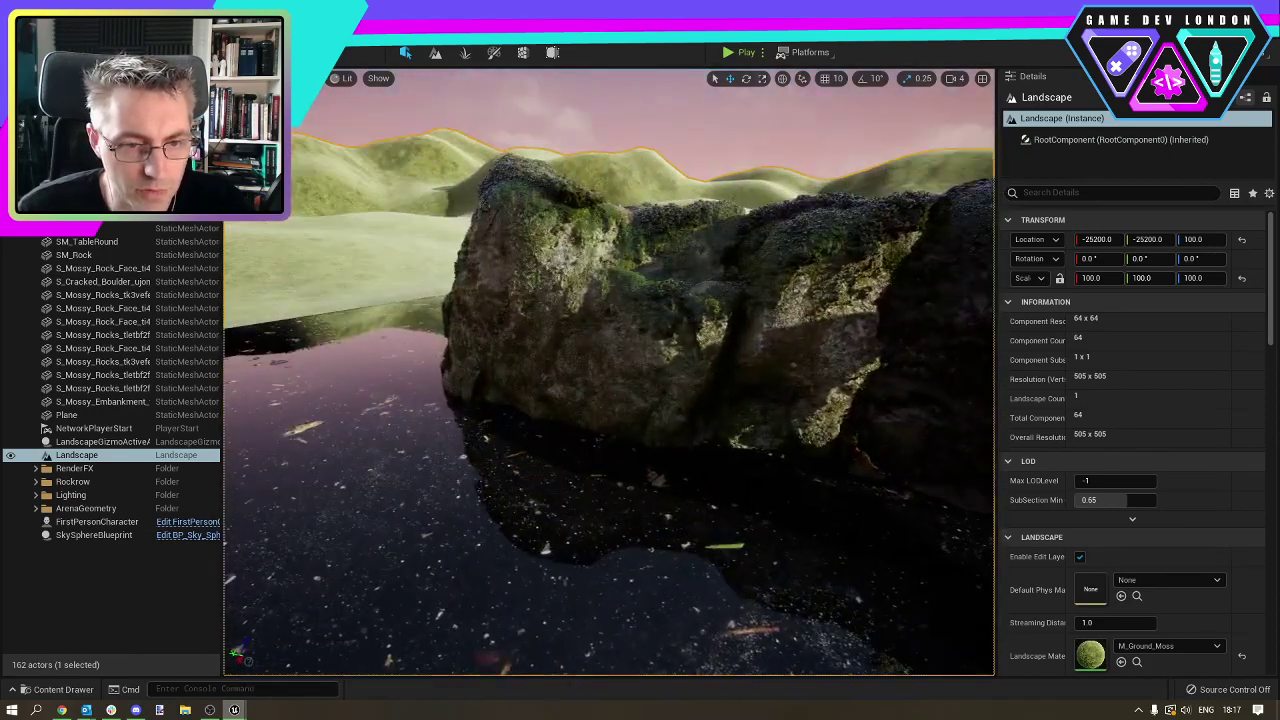
pyautogui.click(609, 406)
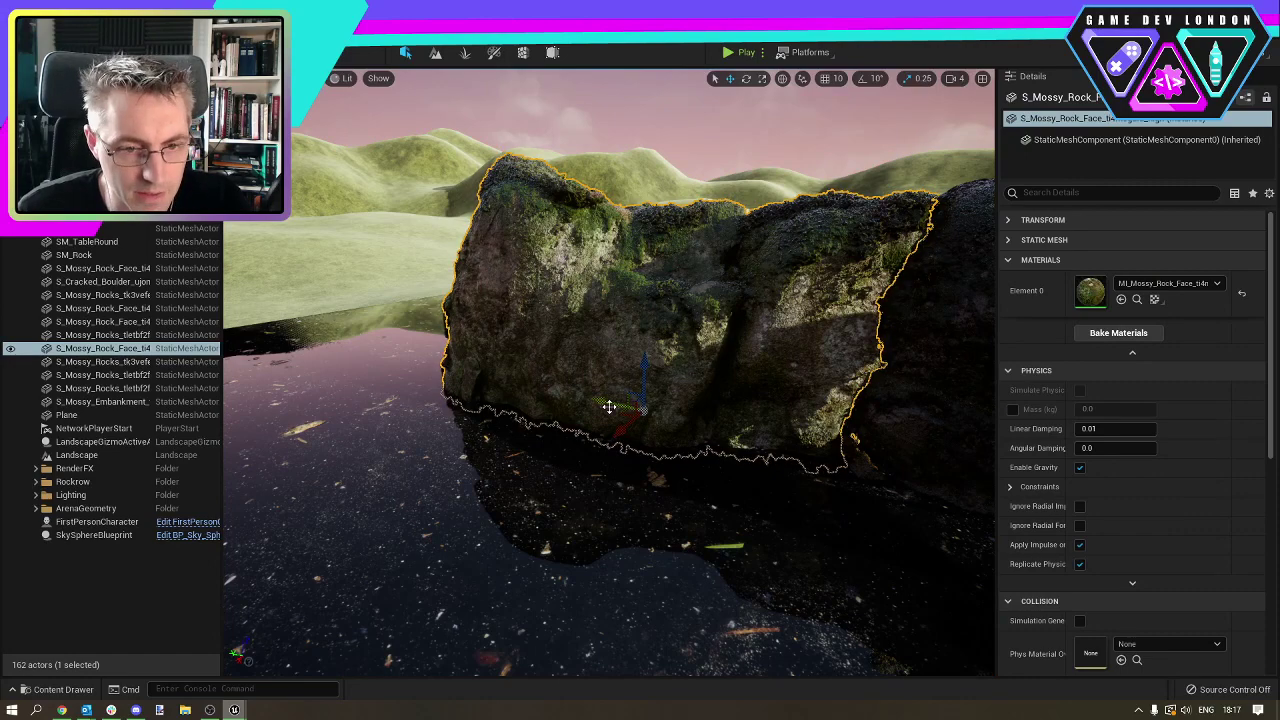
pyautogui.keyDown('alt'); pyautogui.moveTo(609, 406); pyautogui.dragTo(377, 434); pyautogui.keyUp('alt')
pyautogui.moveTo(399, 432); pyautogui.dragTo(334, 445, button='right')
# Rotate the duplicated mossy rock face around several axes so it is turned and tilted differently from the original.
pyautogui.press('e')
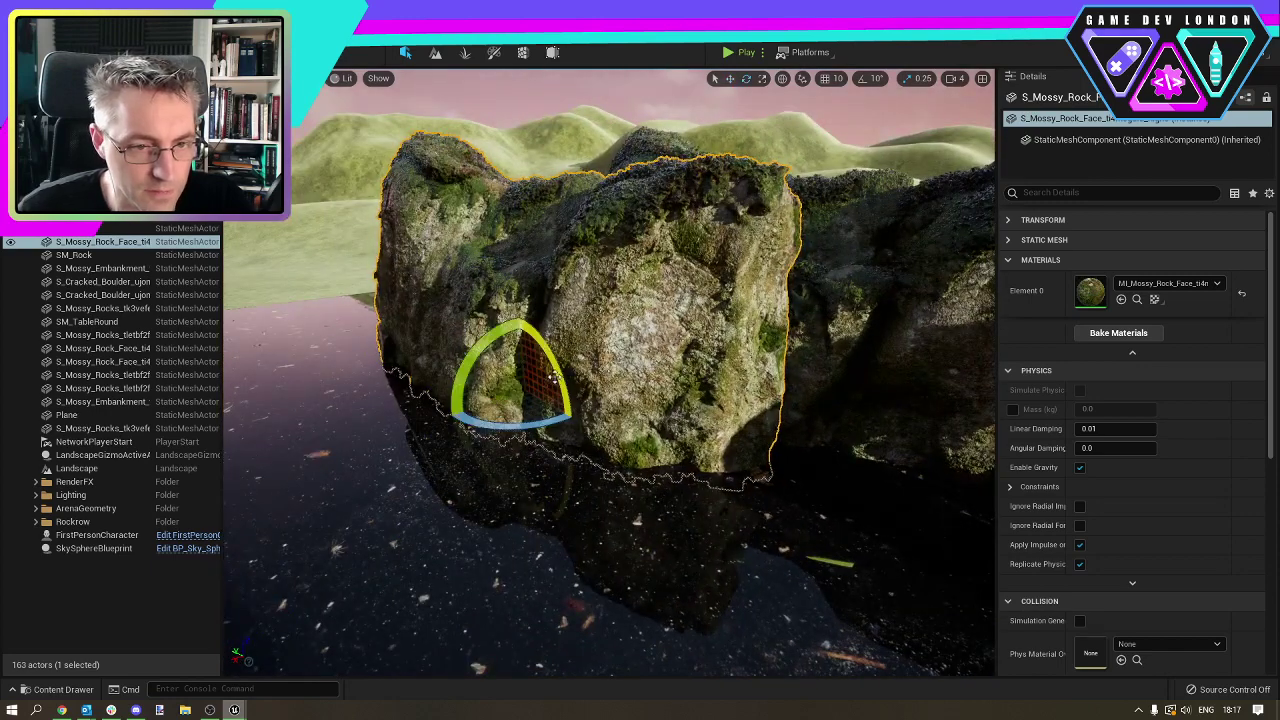
pyautogui.moveTo(553, 364); pyautogui.dragTo(528, 320)
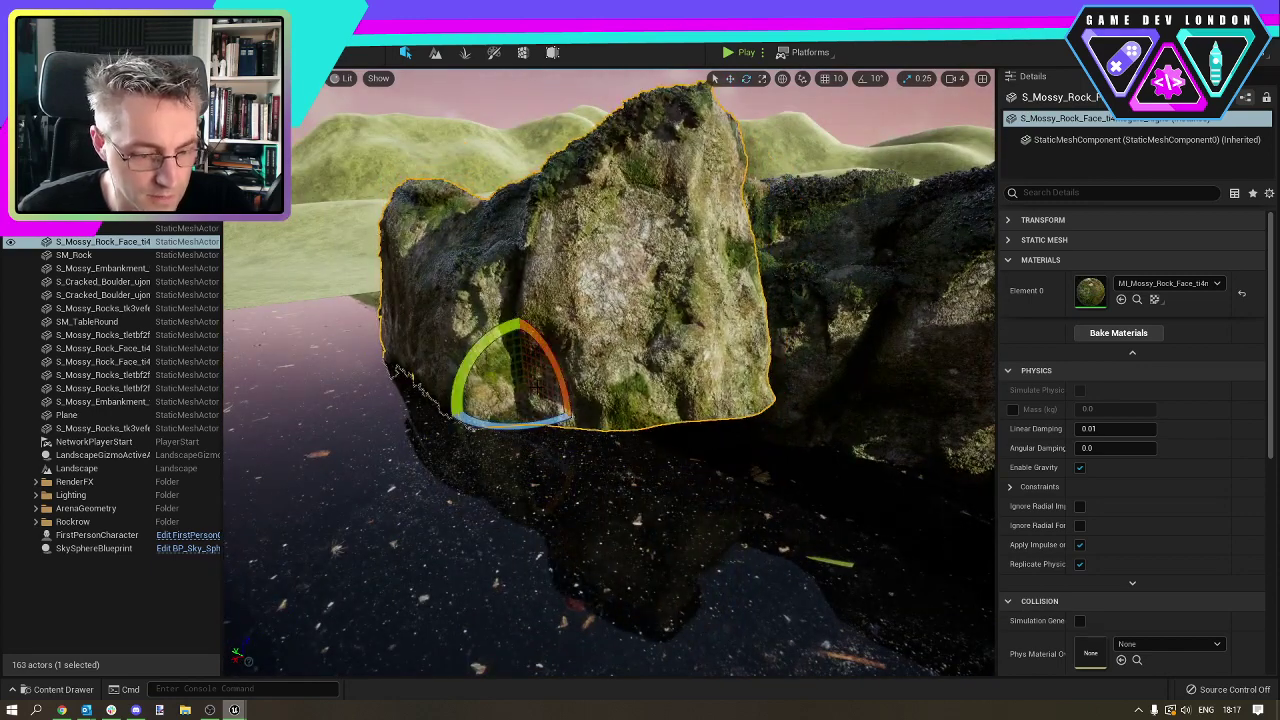
pyautogui.moveTo(518, 427); pyautogui.dragTo(610, 424)
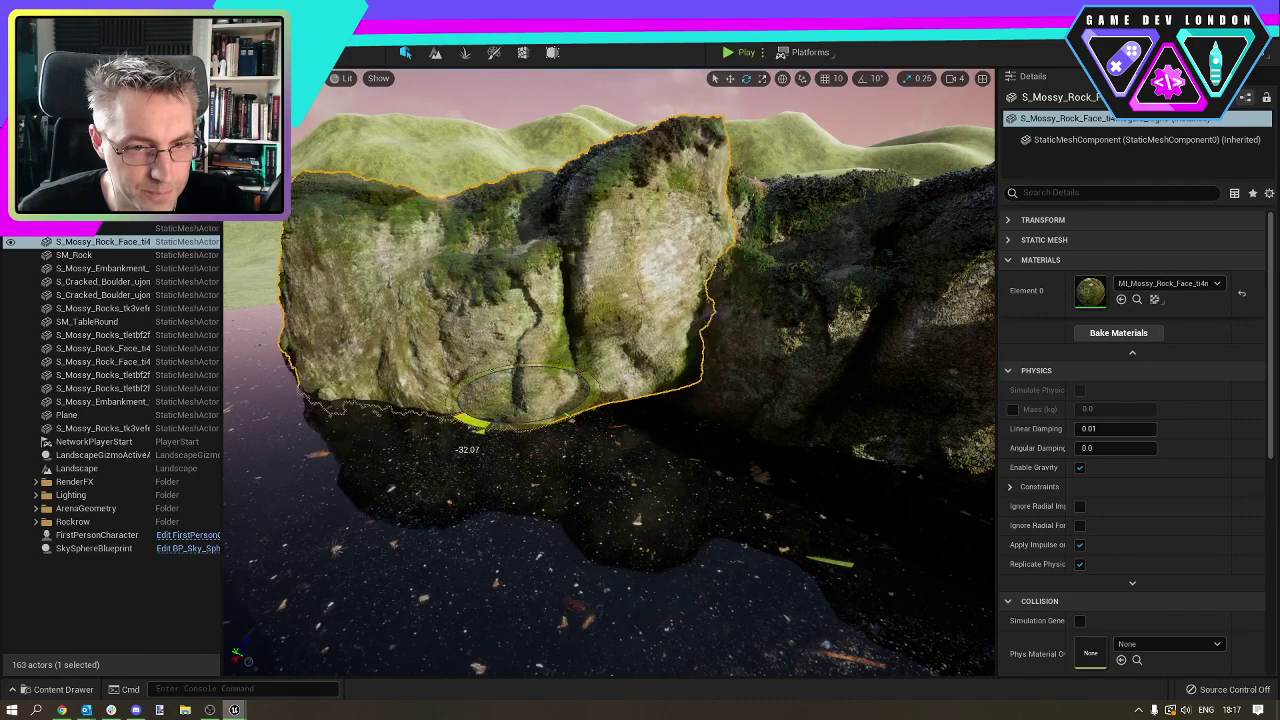
pyautogui.moveTo(420, 426); pyautogui.dragTo(390, 428)
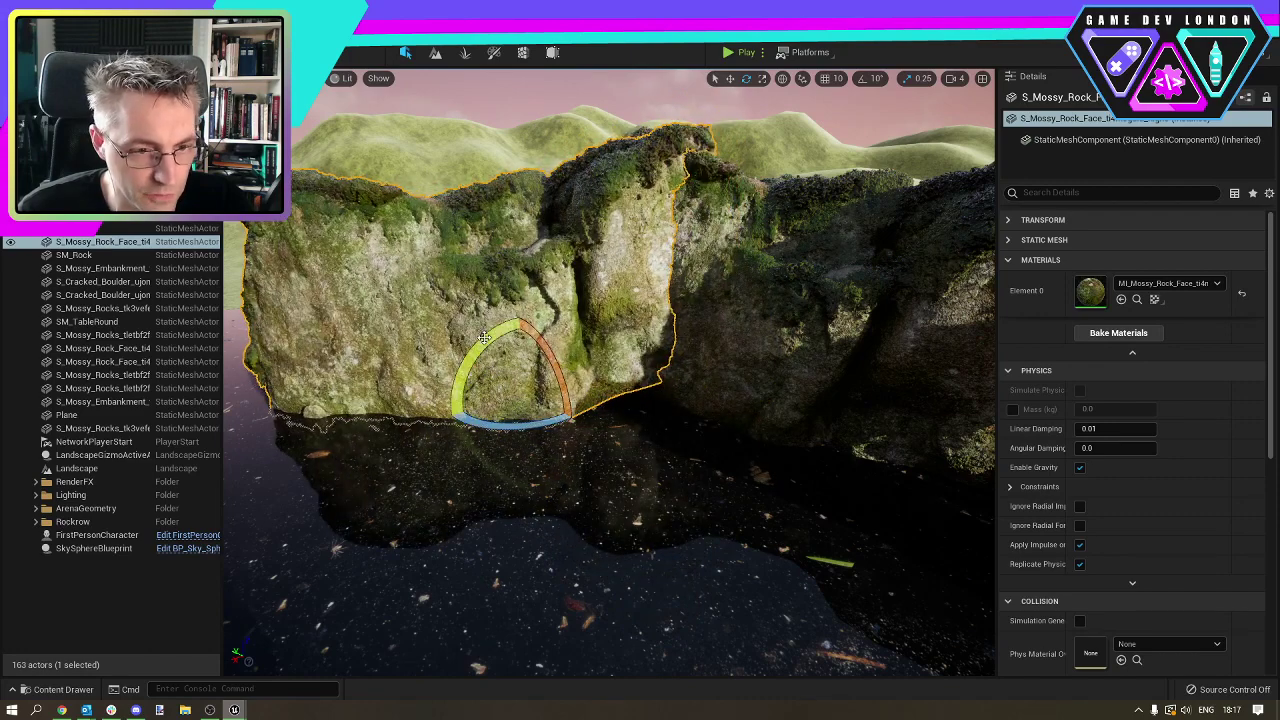
pyautogui.moveTo(482, 341); pyautogui.dragTo(491, 410)
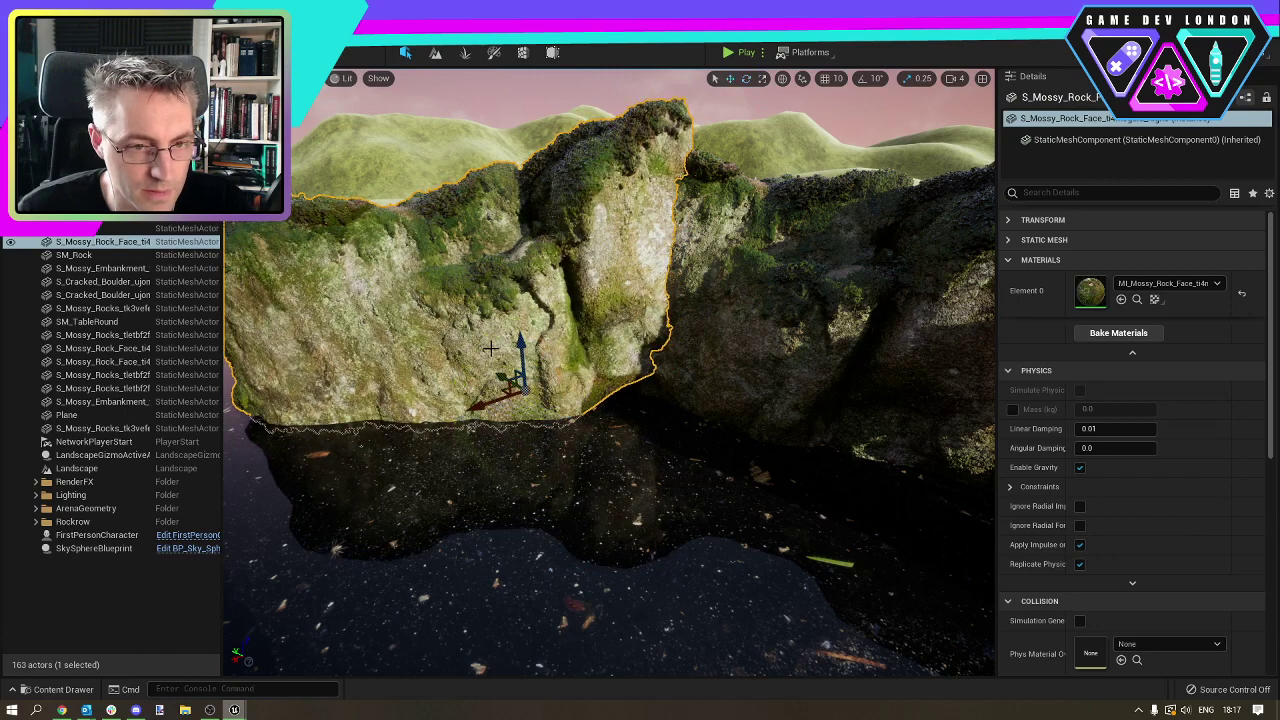
# Lower the duplicated rock face into the water and push it back against the neighbouring rock, checking the join up close.
pyautogui.moveTo(520, 343); pyautogui.dragTo(513, 390)
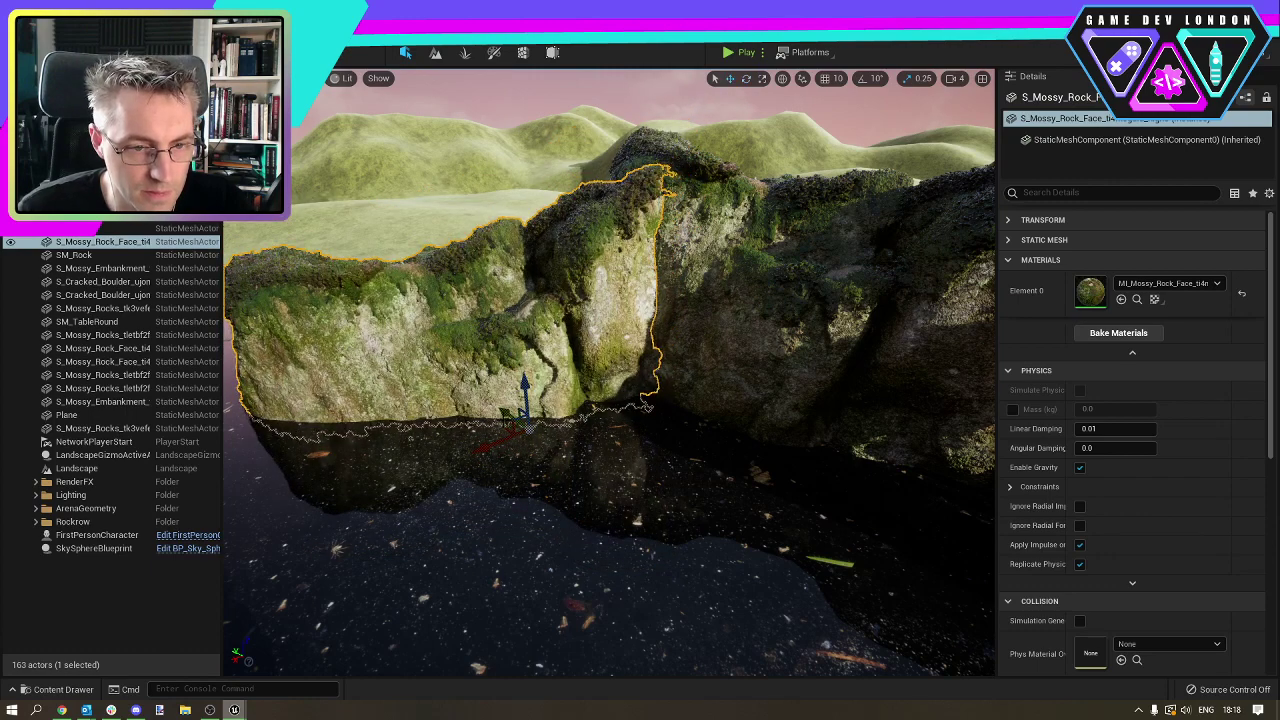
pyautogui.moveTo(505, 410); pyautogui.dragTo(462, 385)
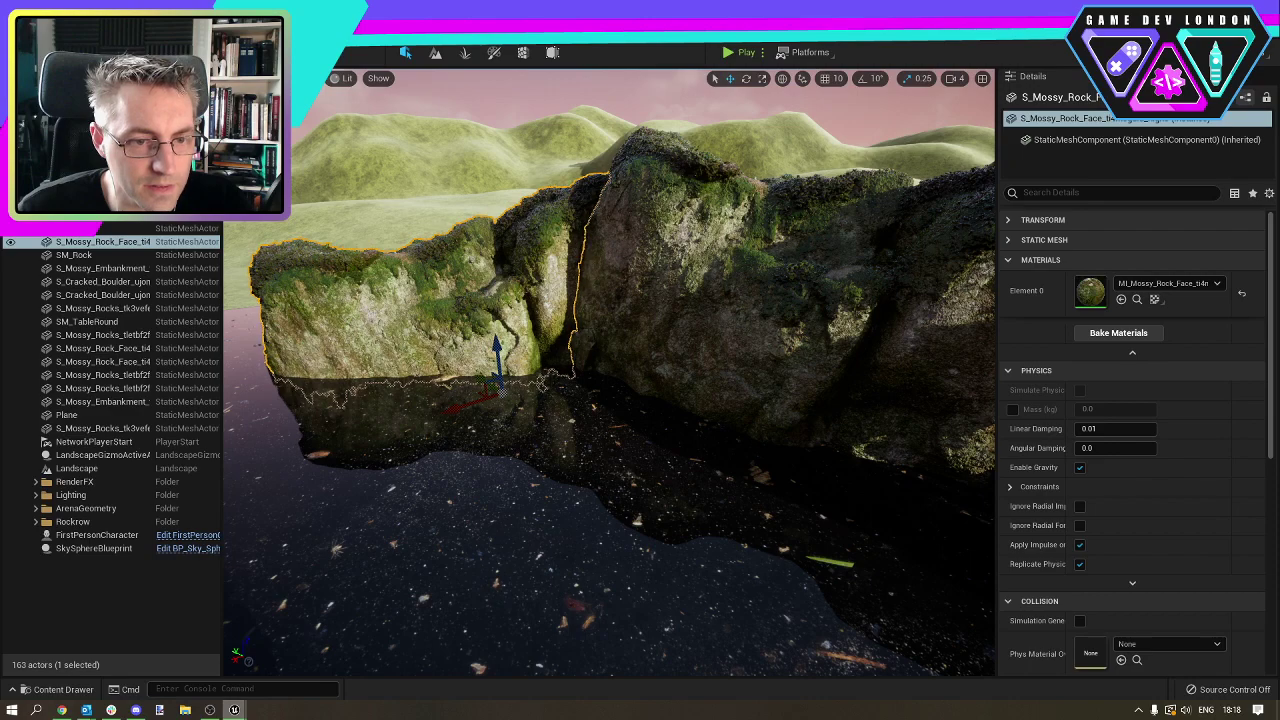
pyautogui.press('s')
pyautogui.moveTo(610, 390); pyautogui.dragTo(706, 394, button='right')
pyautogui.press('w')
pyautogui.press('w')
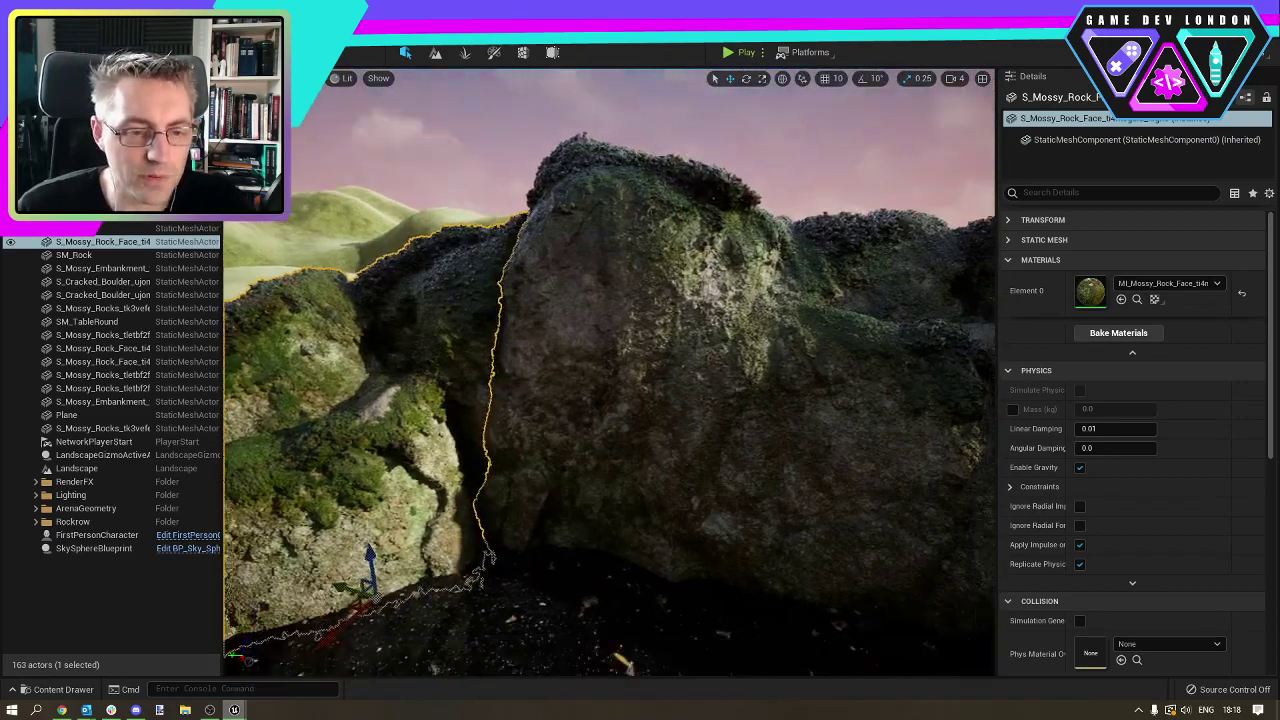
# Duplicate the mossy rock face in the middle of the back rock row and move the copy in front of the row's far end.
pyautogui.moveTo(617, 439); pyautogui.dragTo(639, 417, button='right')
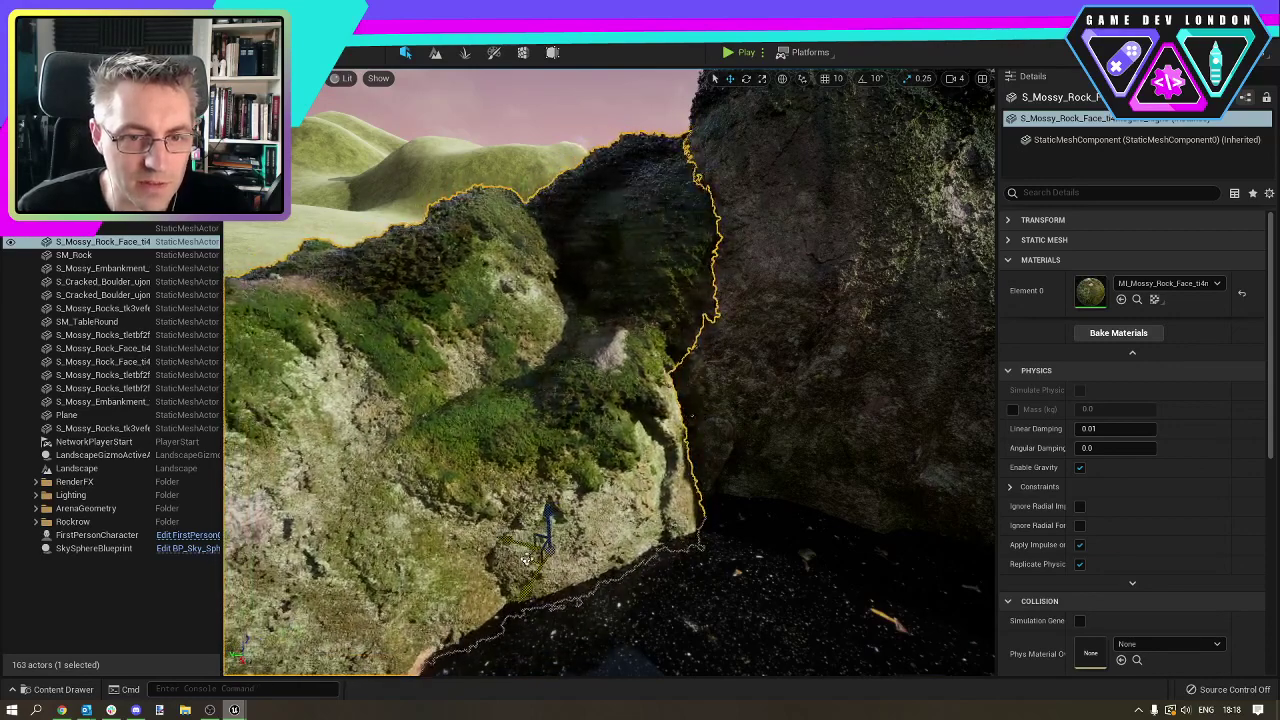
pyautogui.click(686, 512)
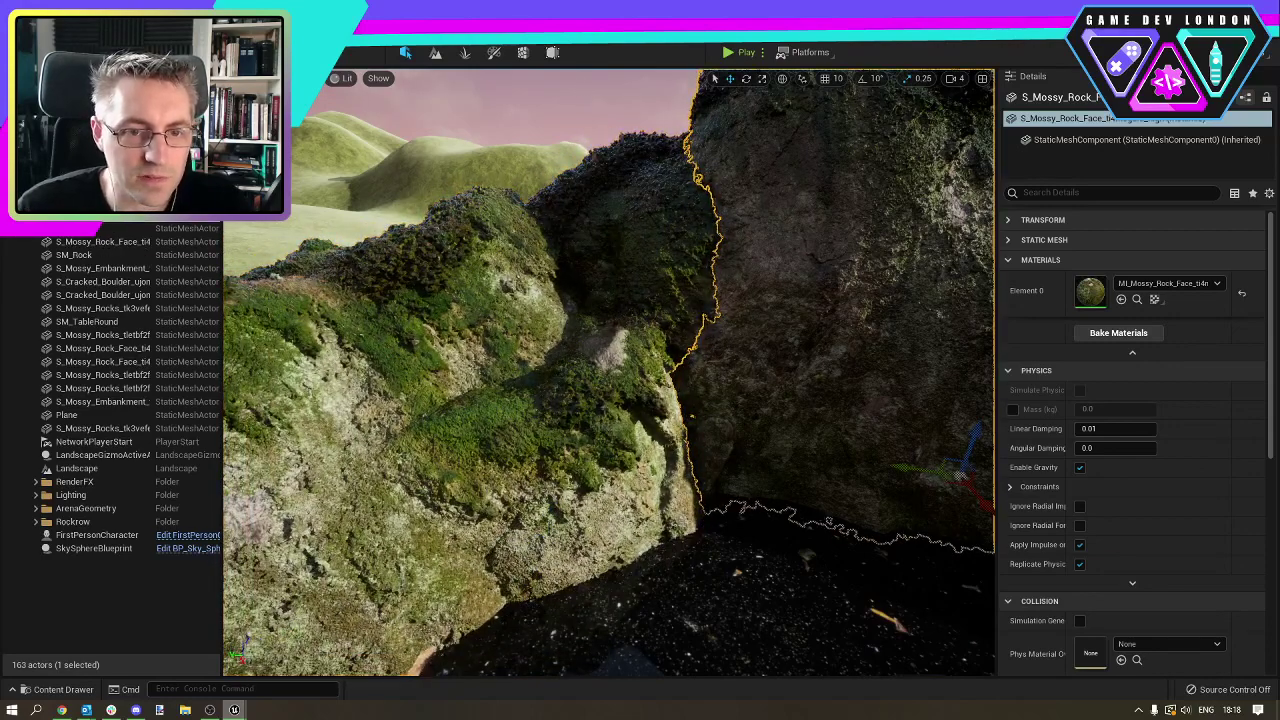
pyautogui.click(600, 112)
pyautogui.moveTo(600, 112); pyautogui.dragTo(775, 100, button='right')
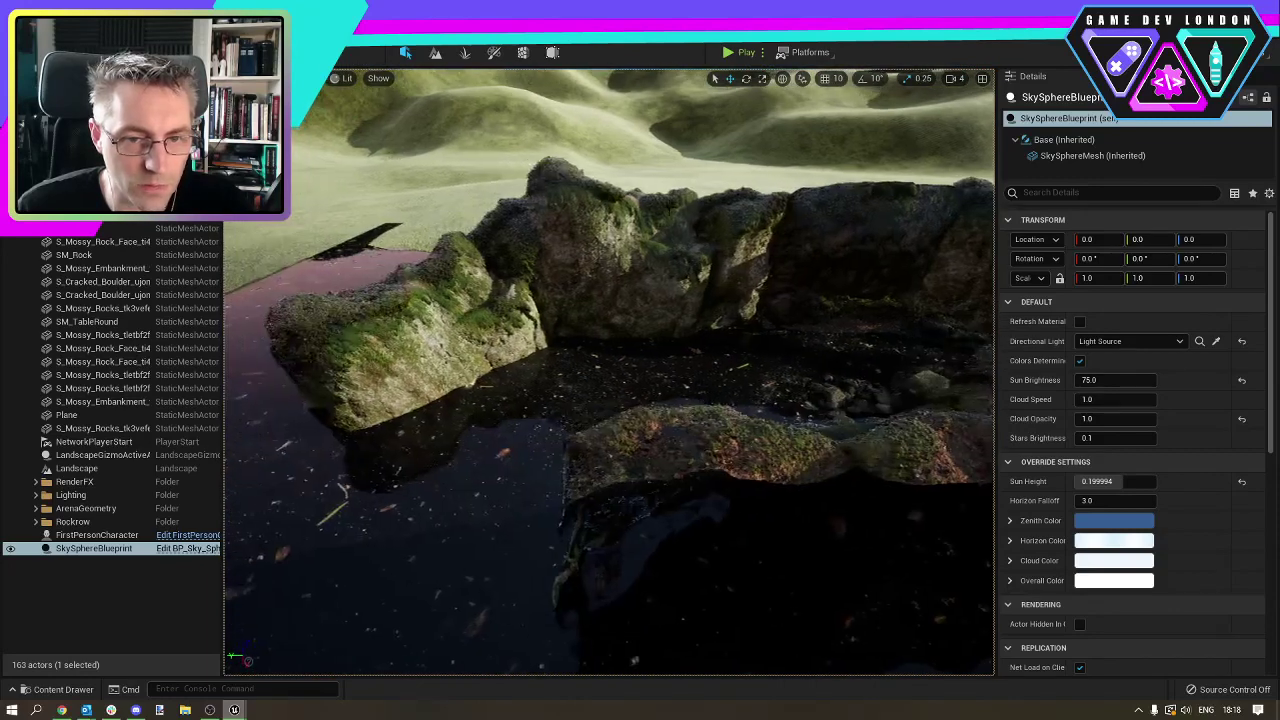
pyautogui.click(862, 256)
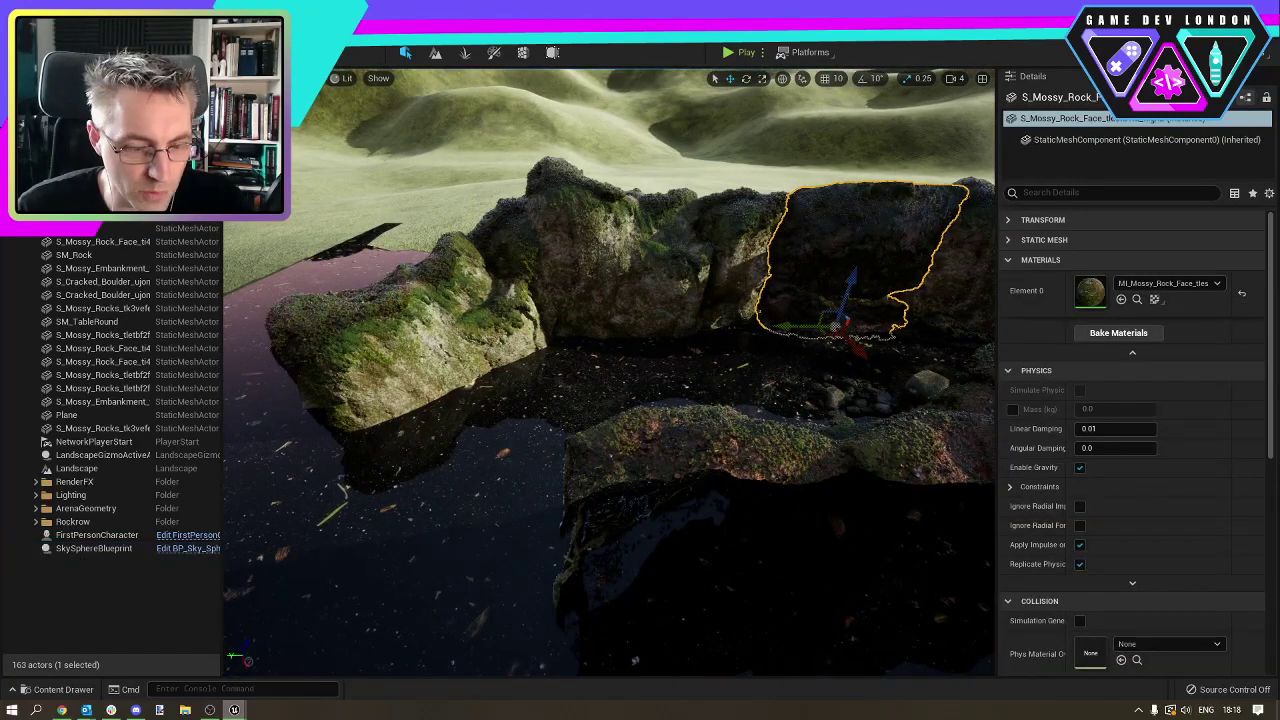
pyautogui.keyDown('alt'); pyautogui.moveTo(792, 330); pyautogui.dragTo(550, 326); pyautogui.keyUp('alt')
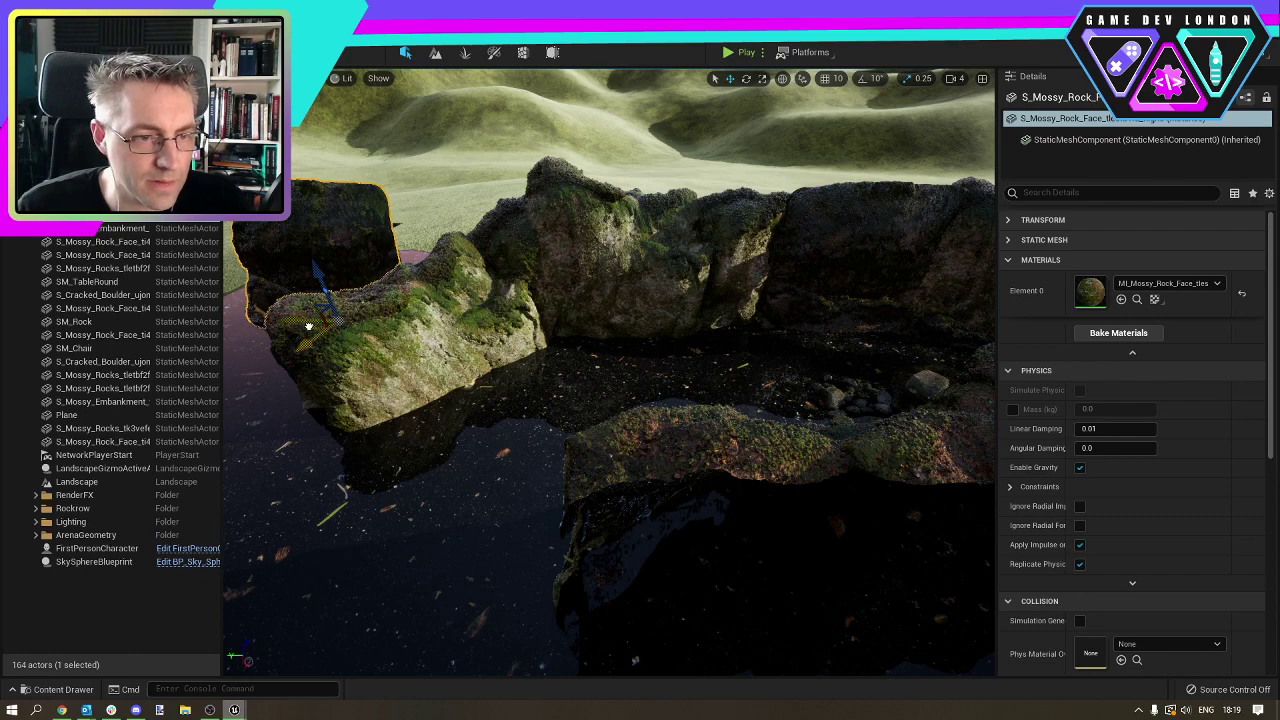
pyautogui.moveTo(340, 410); pyautogui.dragTo(364, 475)
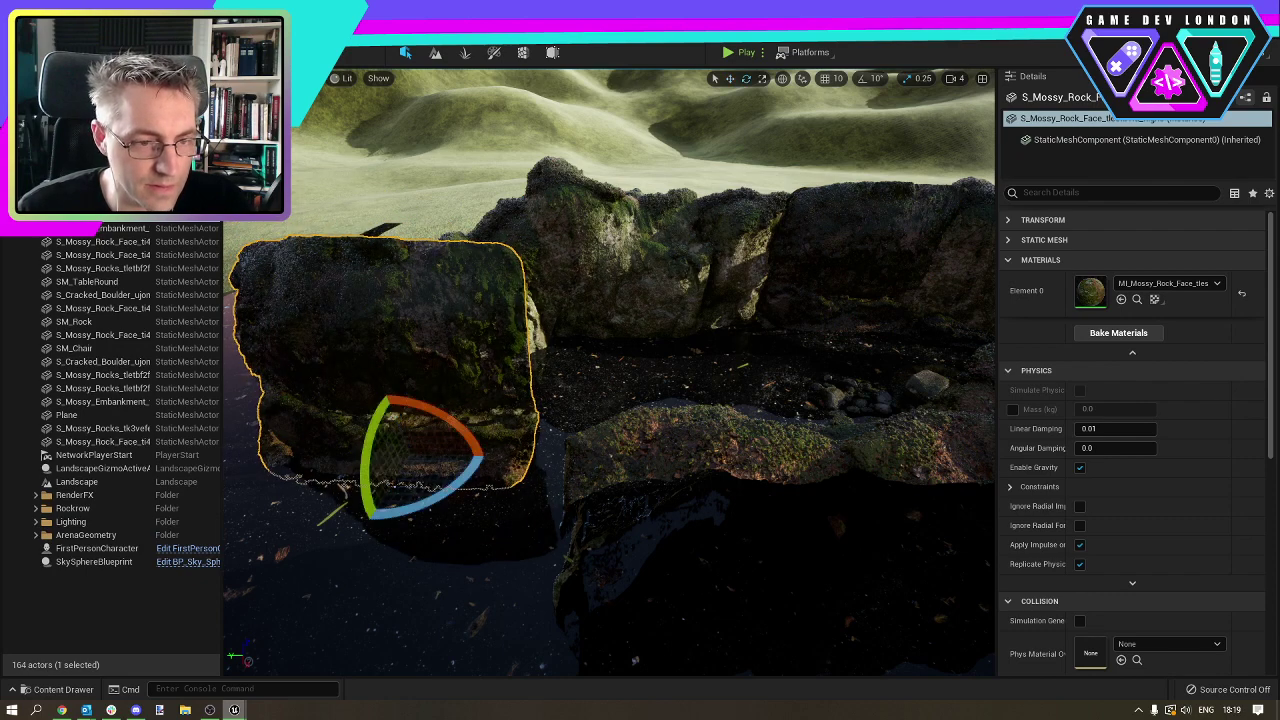
# Turn the copied rock face so its mossy side faces the open water and lower it partly into the pond.
pyautogui.moveTo(434, 493); pyautogui.dragTo(480, 485)
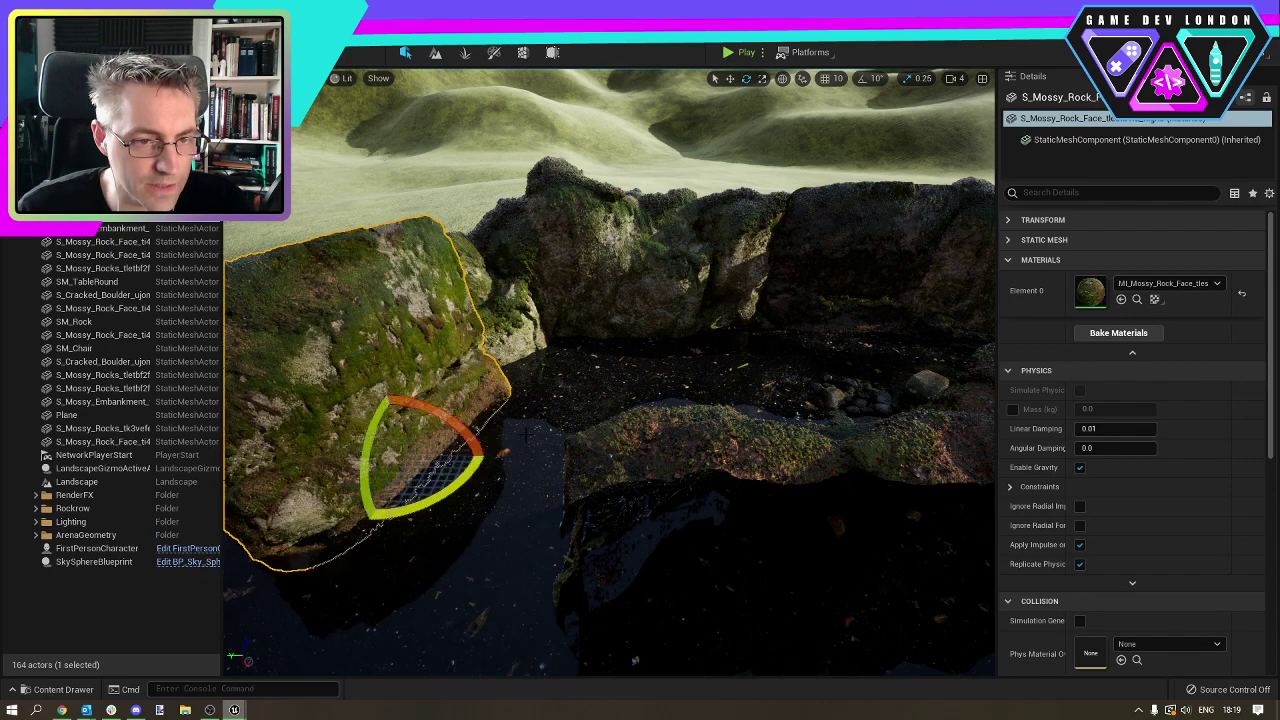
pyautogui.moveTo(526, 433); pyautogui.dragTo(445, 425, button='right')
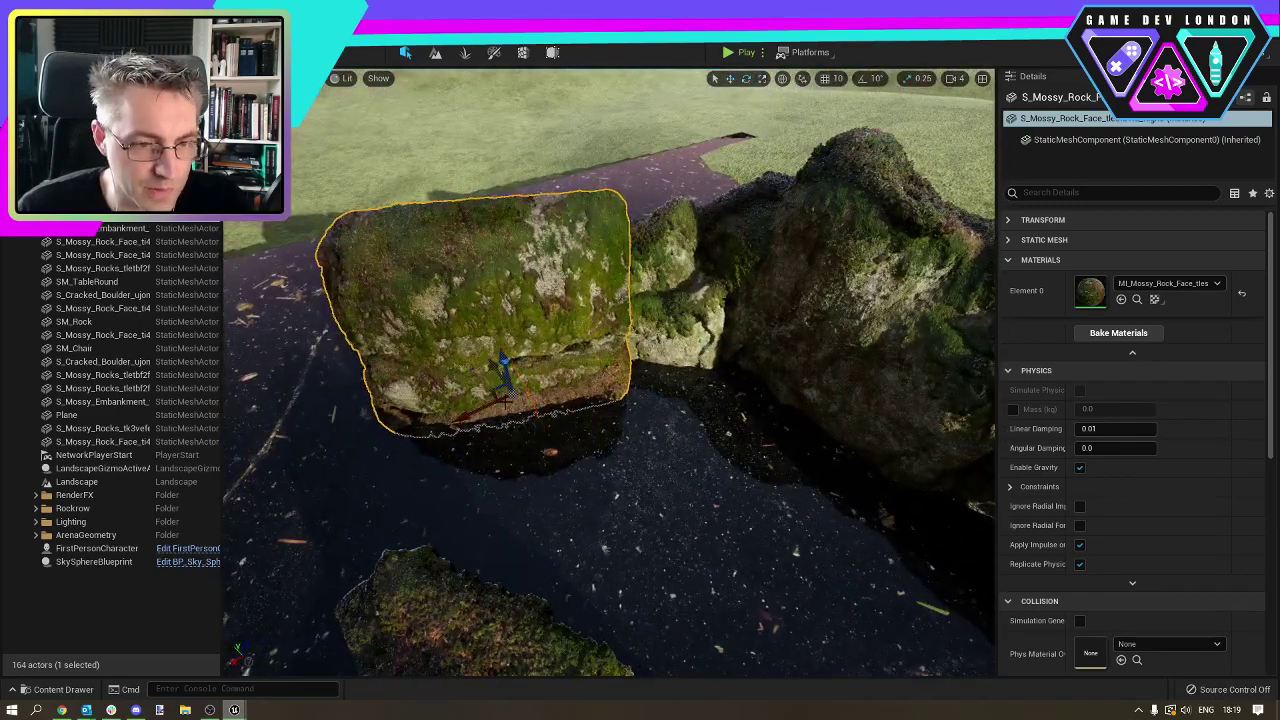
pyautogui.moveTo(503, 362); pyautogui.dragTo(510, 393)
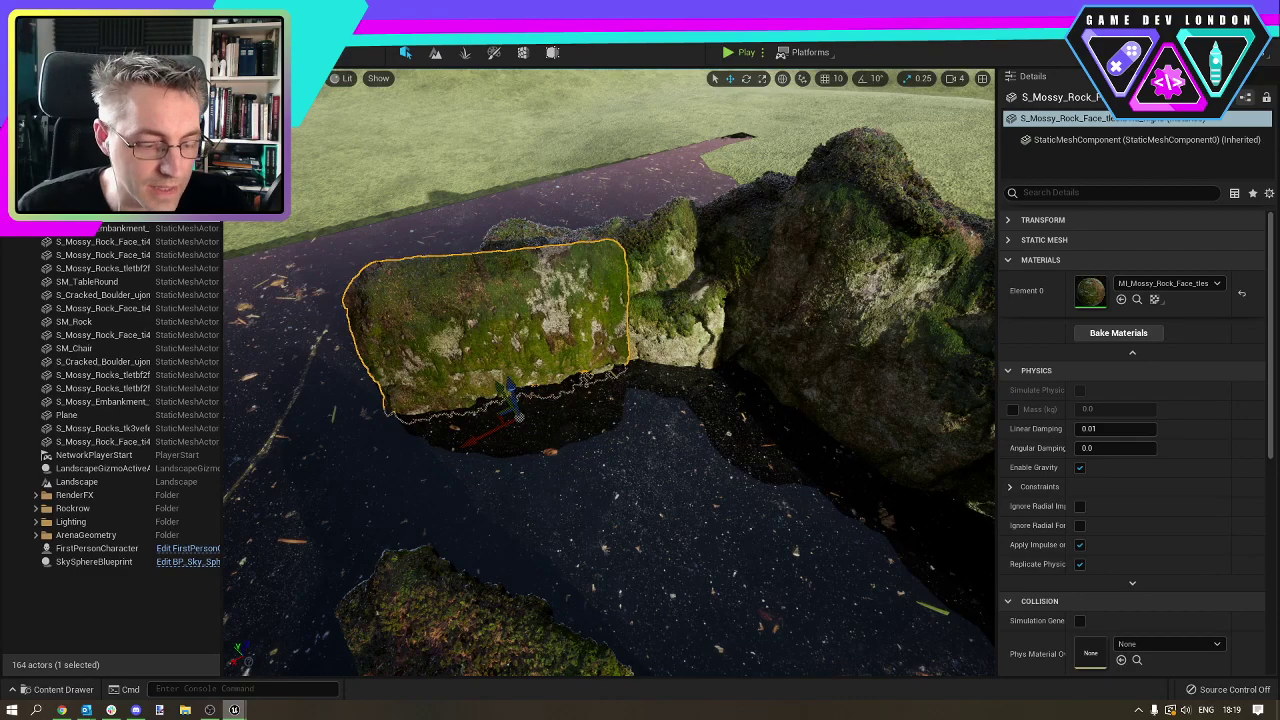
pyautogui.moveTo(512, 393); pyautogui.dragTo(448, 395, button='right')
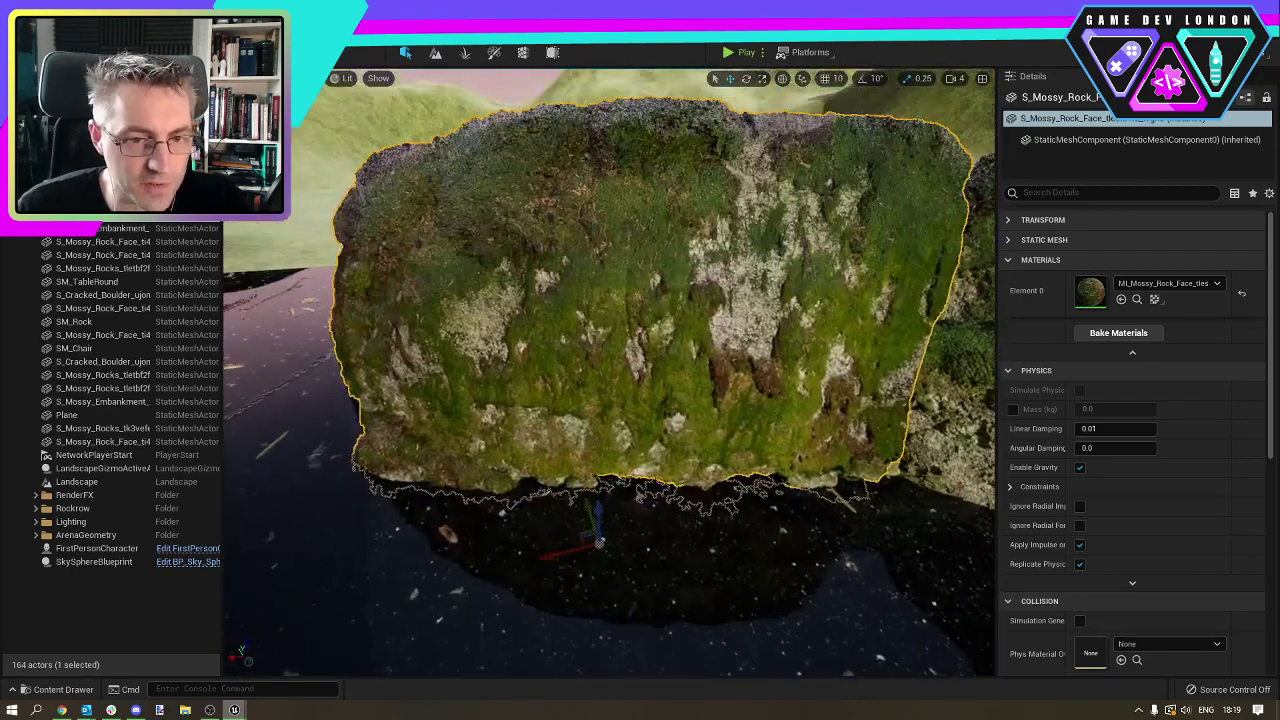
pyautogui.moveTo(594, 514); pyautogui.dragTo(578, 657)
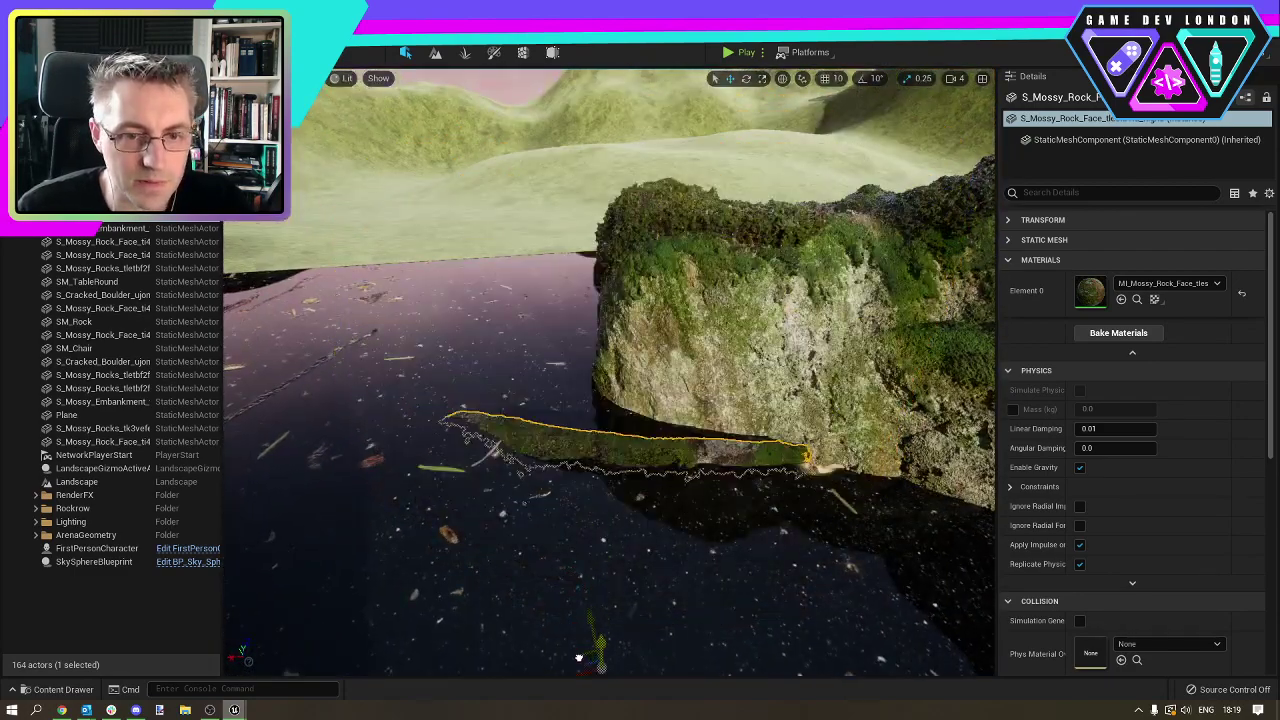
pyautogui.hotkey('ctrl', 'z')
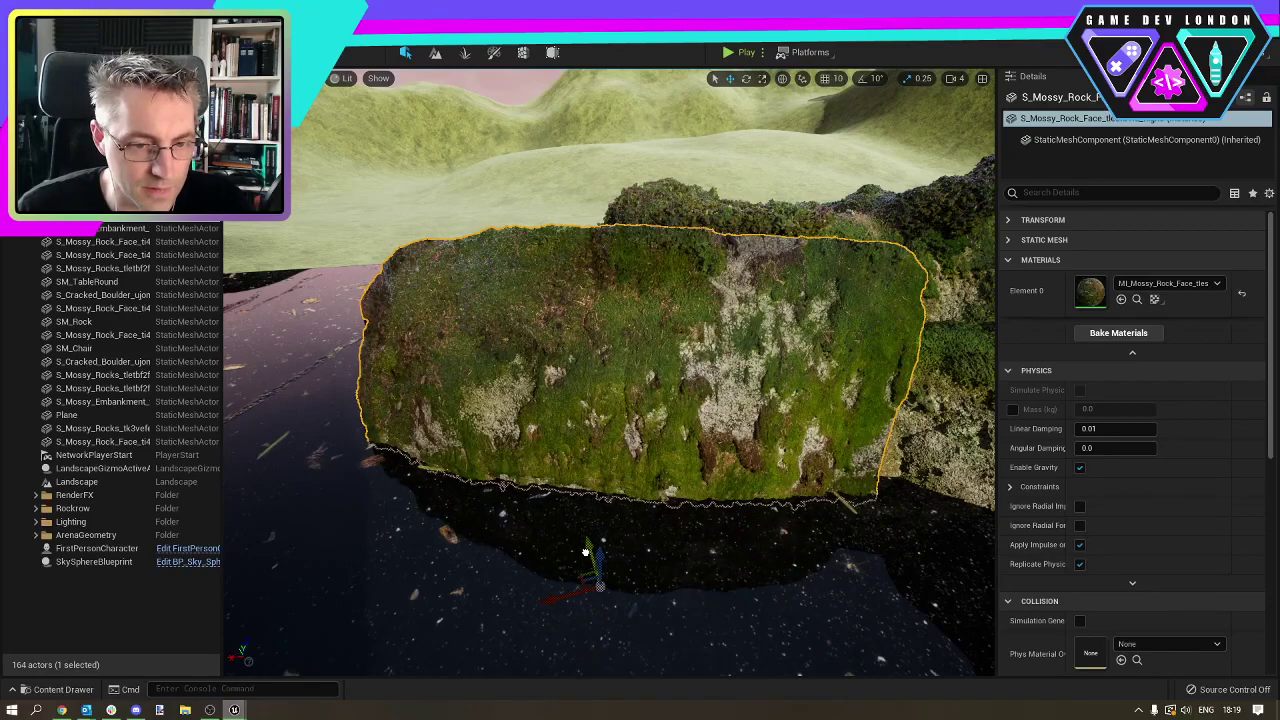
# Adjust the copied rock face against the end of the rock row so only a low tapered toe rises from the water.
pyautogui.moveTo(586, 551); pyautogui.dragTo(680, 515, button='right')
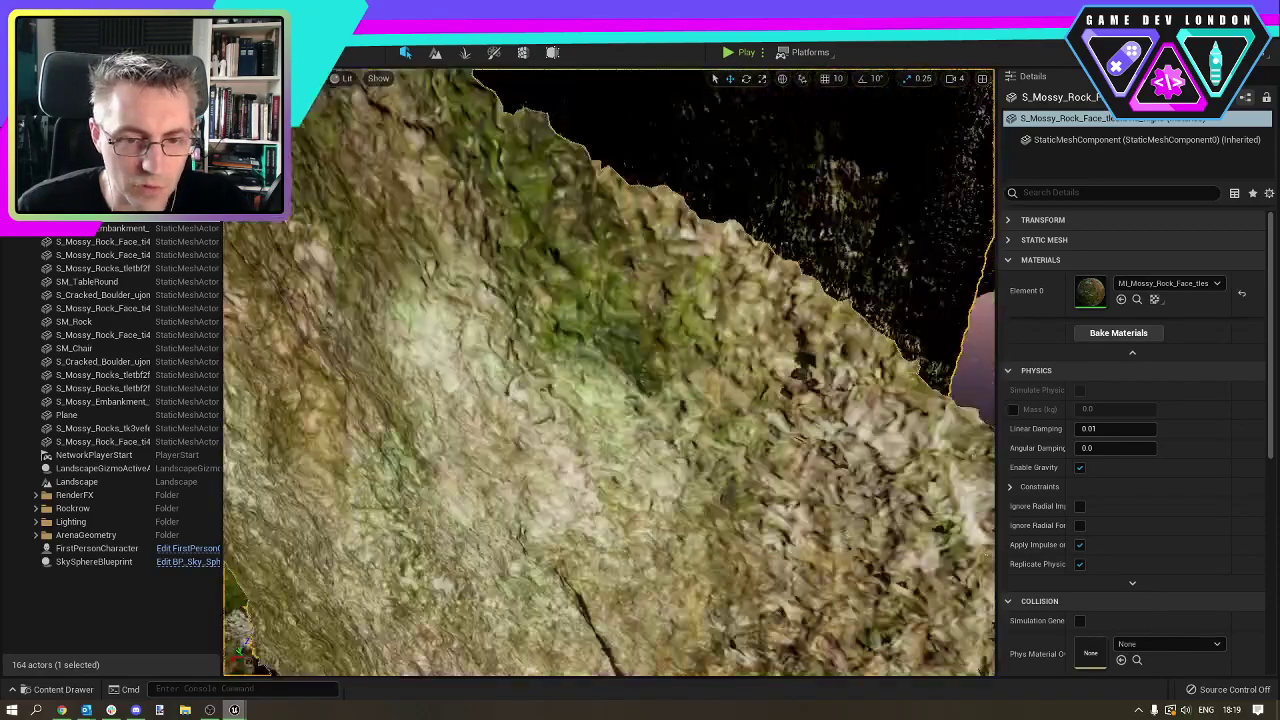
pyautogui.moveTo(625, 410)
pyautogui.mouseDown(button='right')
pyautogui.moveTo(610, 418)
pyautogui.moveTo(608, 402)
pyautogui.moveTo(625, 410)
pyautogui.mouseUp(button='right')
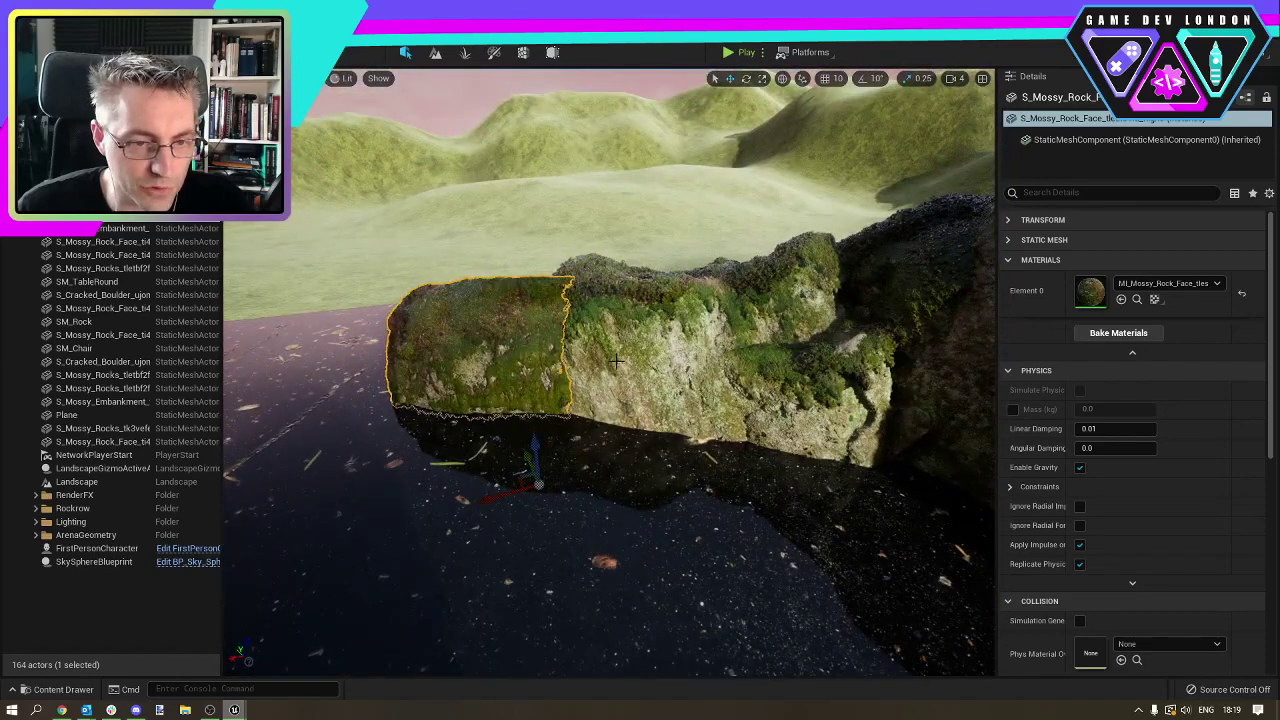
pyautogui.moveTo(617, 361); pyautogui.dragTo(617, 361, button='right')
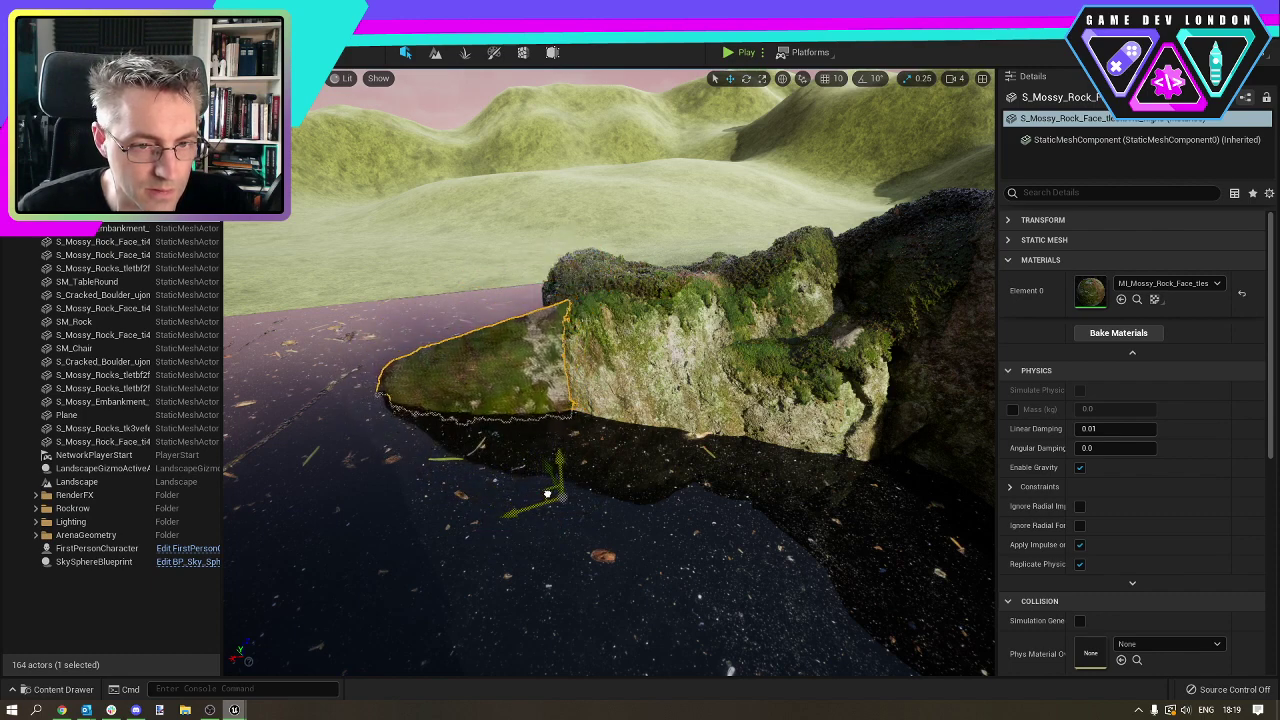
# Examine how the tapered rock joins the end of the row and meets the water surface.
pyautogui.click(600, 530)
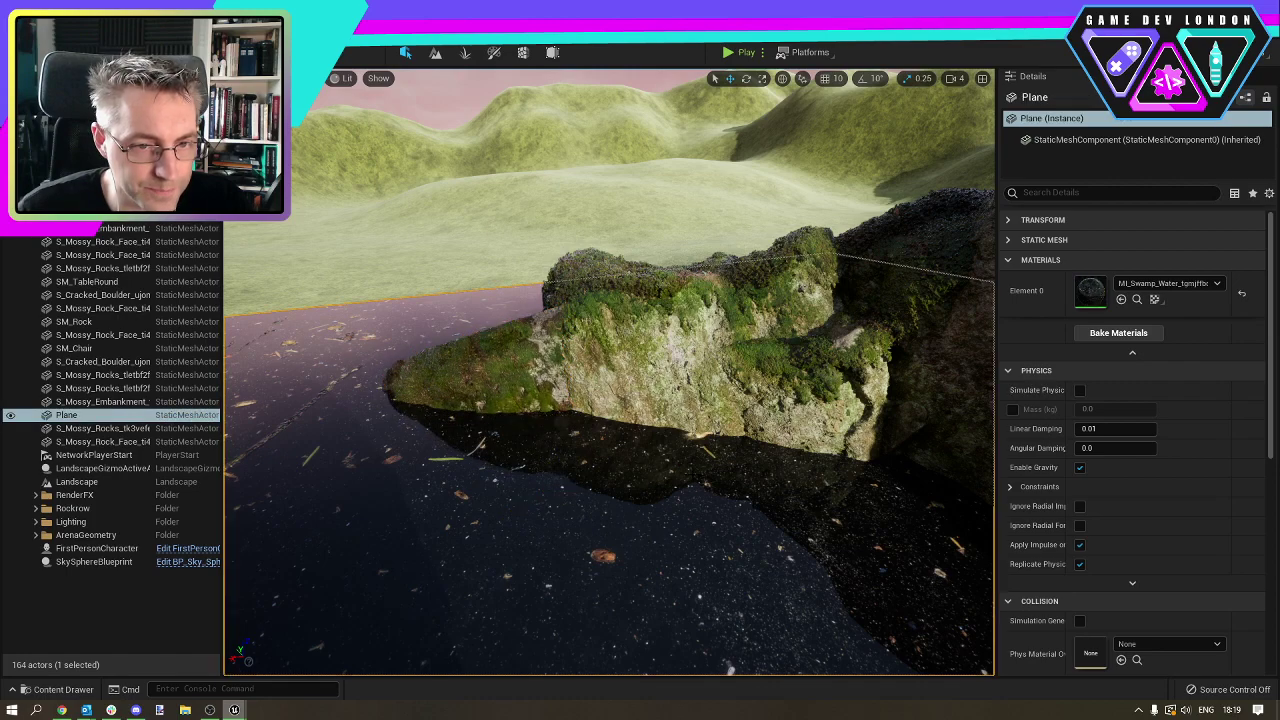
pyautogui.moveTo(600, 530); pyautogui.dragTo(570, 515, button='right')
pyautogui.press('w')
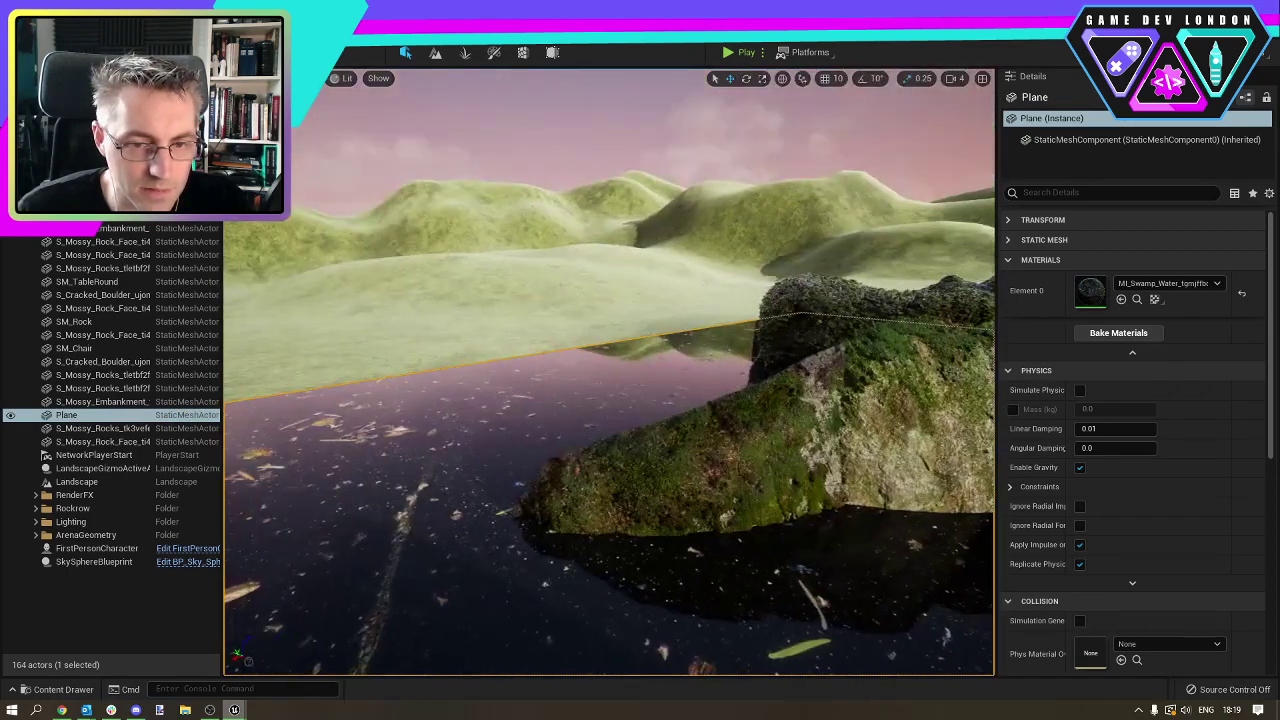
pyautogui.press('w')
pyautogui.moveTo(592, 367)
pyautogui.mouseDown(button='right')
pyautogui.moveTo(618, 367)
pyautogui.moveTo(592, 367)
pyautogui.mouseUp(button='right')
pyautogui.press('s')
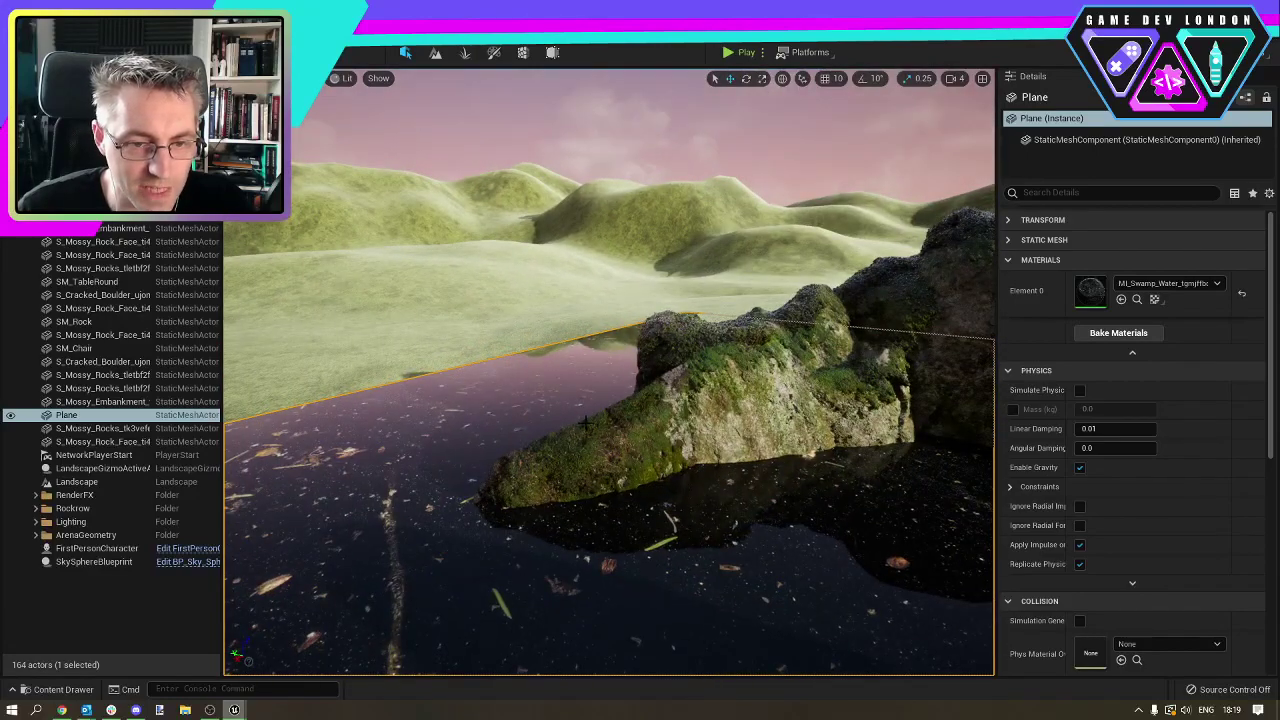
pyautogui.press('w')
pyautogui.moveTo(586, 423); pyautogui.dragTo(685, 462, button='right')
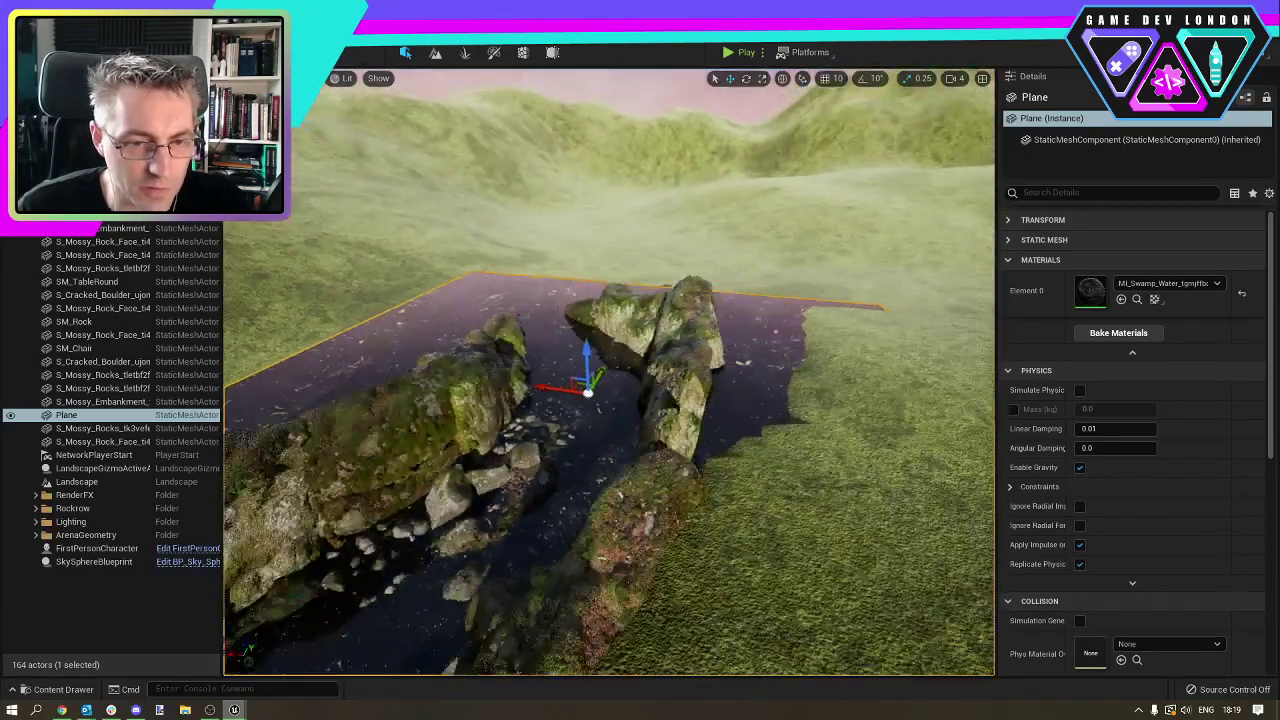
# Examine the channel between the rock walls at water level and the water plane's overall extent from a distance.
pyautogui.moveTo(610, 372); pyautogui.dragTo(600, 450, button='right')
pyautogui.press('w')
pyautogui.press('s')
pyautogui.moveTo(600, 400); pyautogui.dragTo(604, 352, button='right')
pyautogui.press('w')
pyautogui.keyDown('alt'); pyautogui.moveTo(585, 422); pyautogui.dragTo(585, 422); pyautogui.keyUp('alt')
pyautogui.press('w')
pyautogui.moveTo(606, 372); pyautogui.dragTo(650, 368, button='right')
pyautogui.press('s')
pyautogui.keyDown('alt'); pyautogui.moveTo(585, 422); pyautogui.dragTo(585, 422); pyautogui.keyUp('alt')
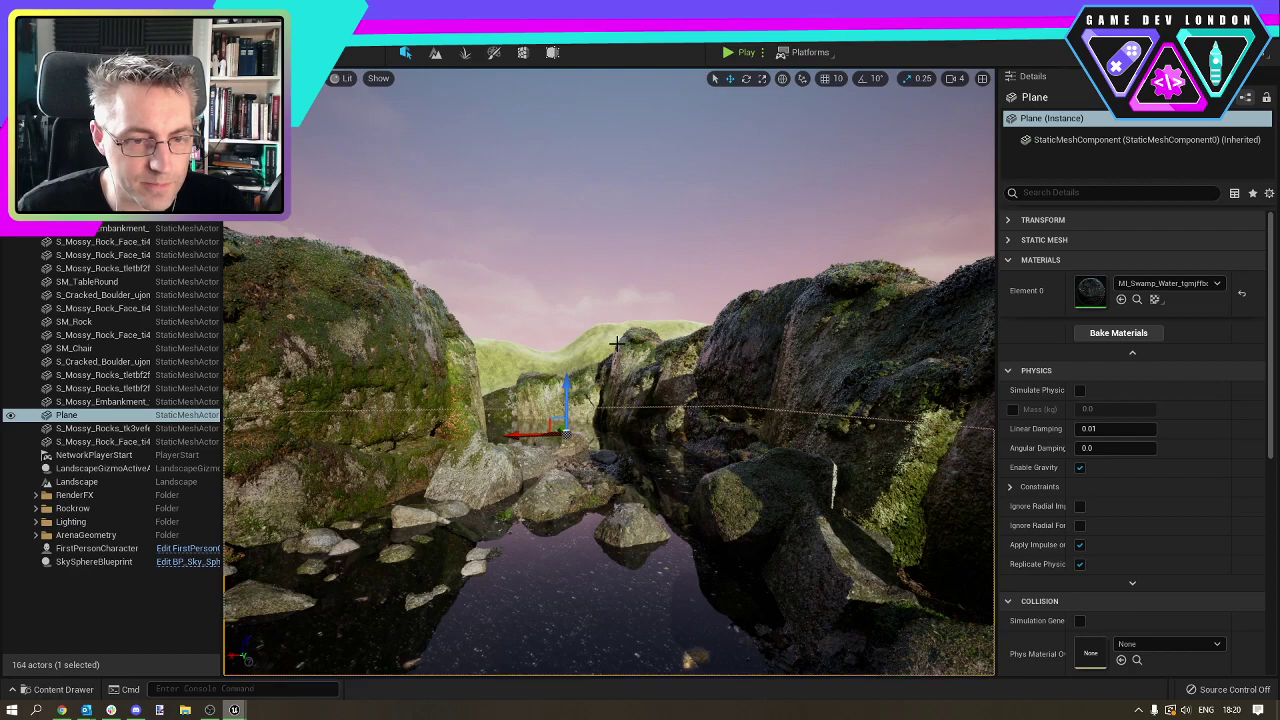
pyautogui.press('s')
pyautogui.moveTo(610, 372); pyautogui.dragTo(530, 490, button='right')
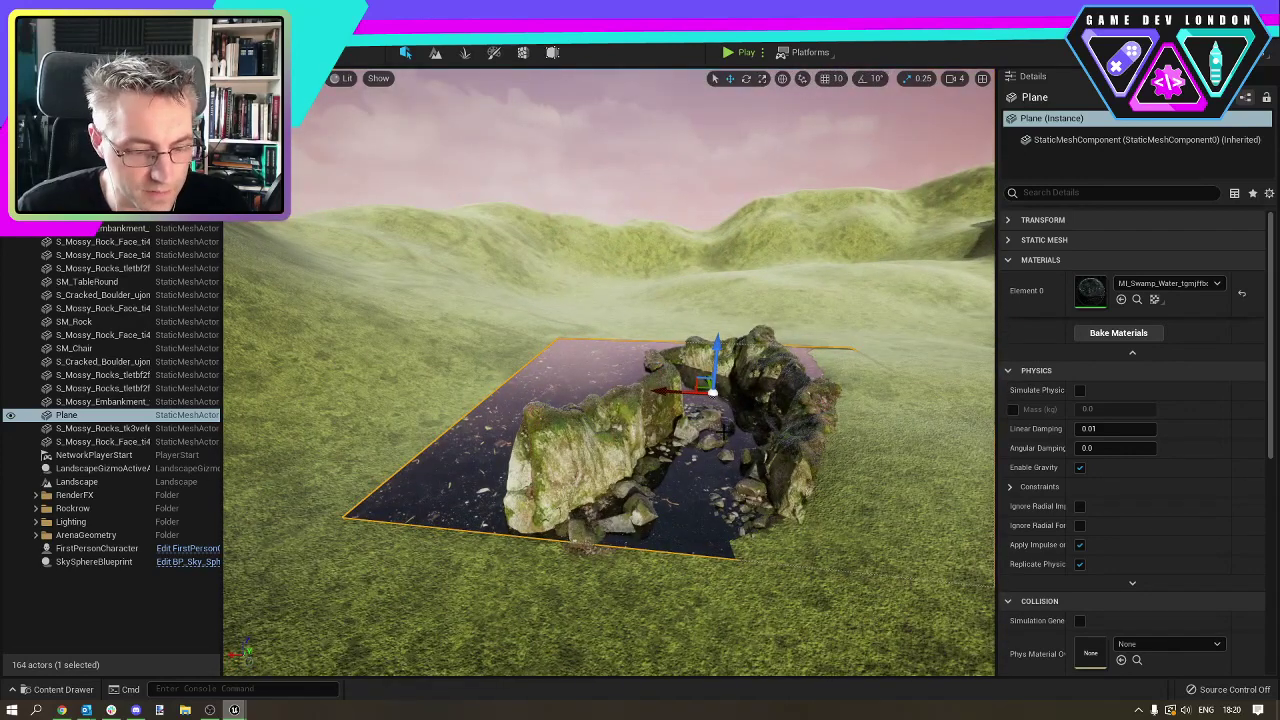
# Duplicate the swamp water plane and offset the copy past the far end of the rocks to extend the water surface.
pyautogui.press('r')
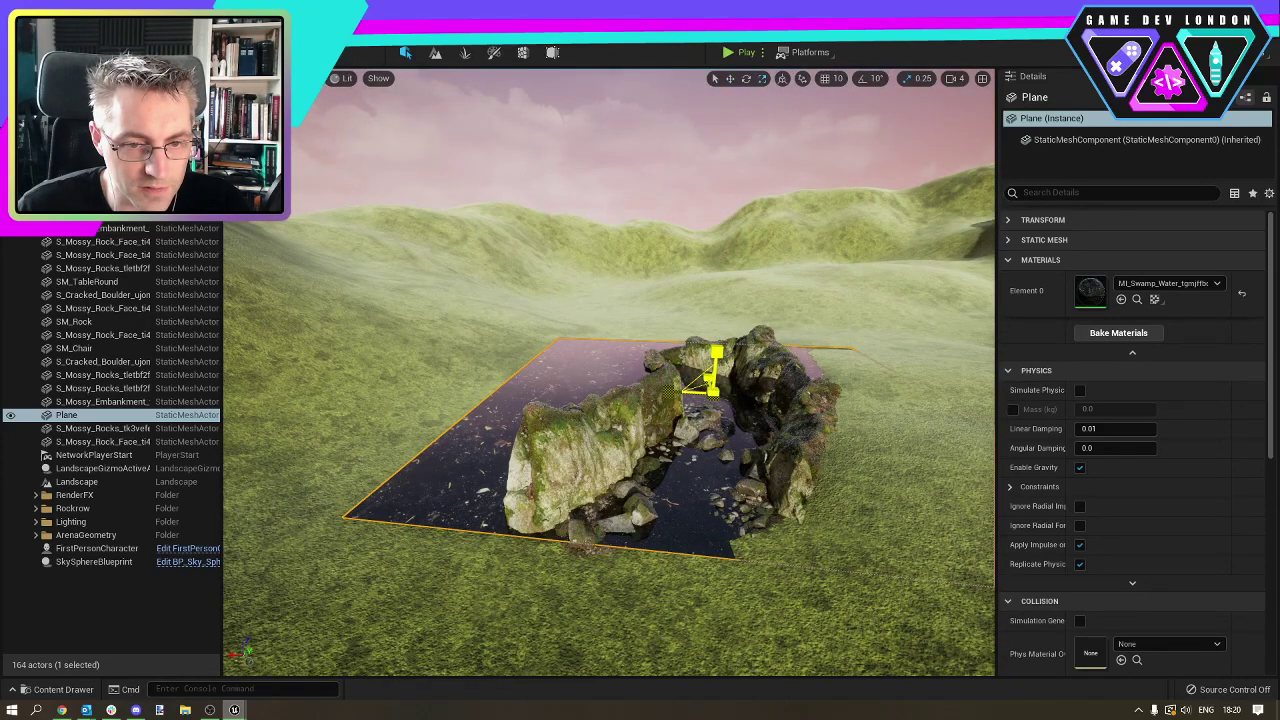
pyautogui.moveTo(709, 378)
pyautogui.mouseDown()
pyautogui.moveTo(760, 360)
pyautogui.moveTo(709, 378)
pyautogui.mouseUp()
pyautogui.moveTo(709, 378); pyautogui.dragTo(706, 500, button='right')
pyautogui.moveTo(688, 306); pyautogui.dragTo(714, 347, button='right')
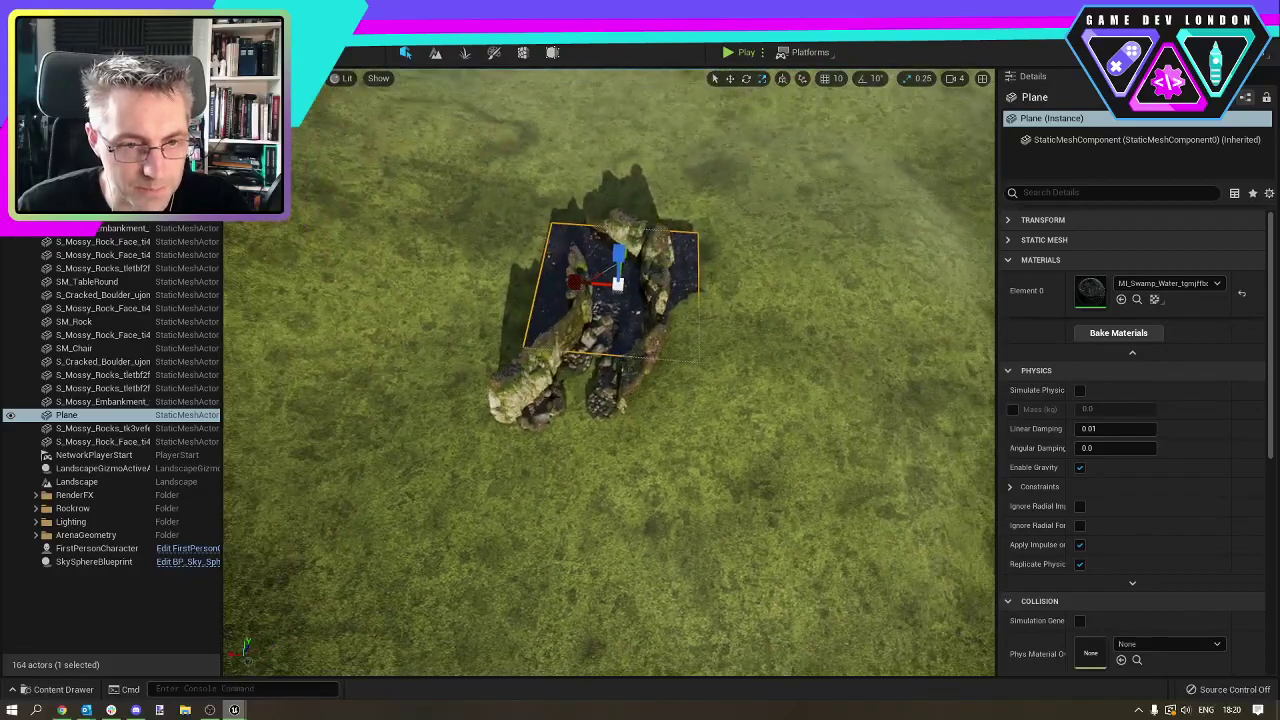
pyautogui.press('w')
pyautogui.moveTo(609, 276); pyautogui.dragTo(510, 265, button='right')
pyautogui.moveTo(636, 376); pyautogui.dragTo(510, 390, button='right')
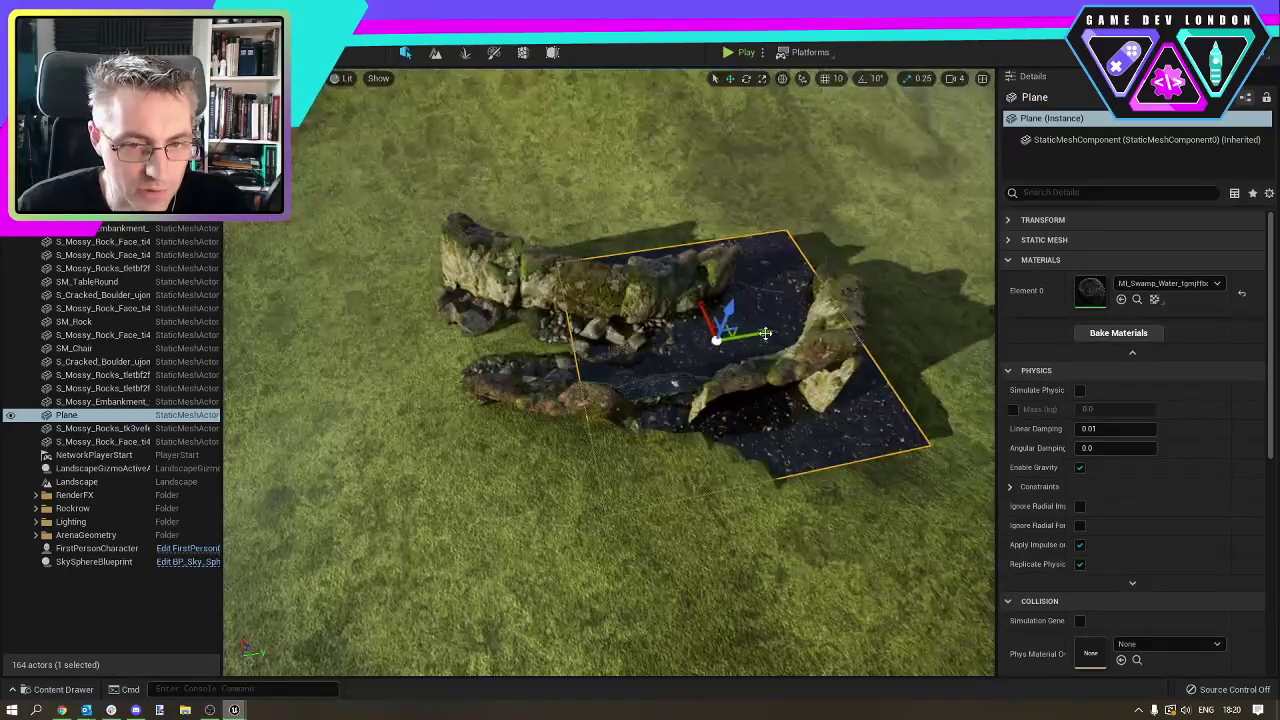
pyautogui.moveTo(763, 333); pyautogui.dragTo(960, 298)
pyautogui.keyDown('alt'); pyautogui.moveTo(1000, 339); pyautogui.dragTo(937, 350); pyautogui.keyUp('alt')
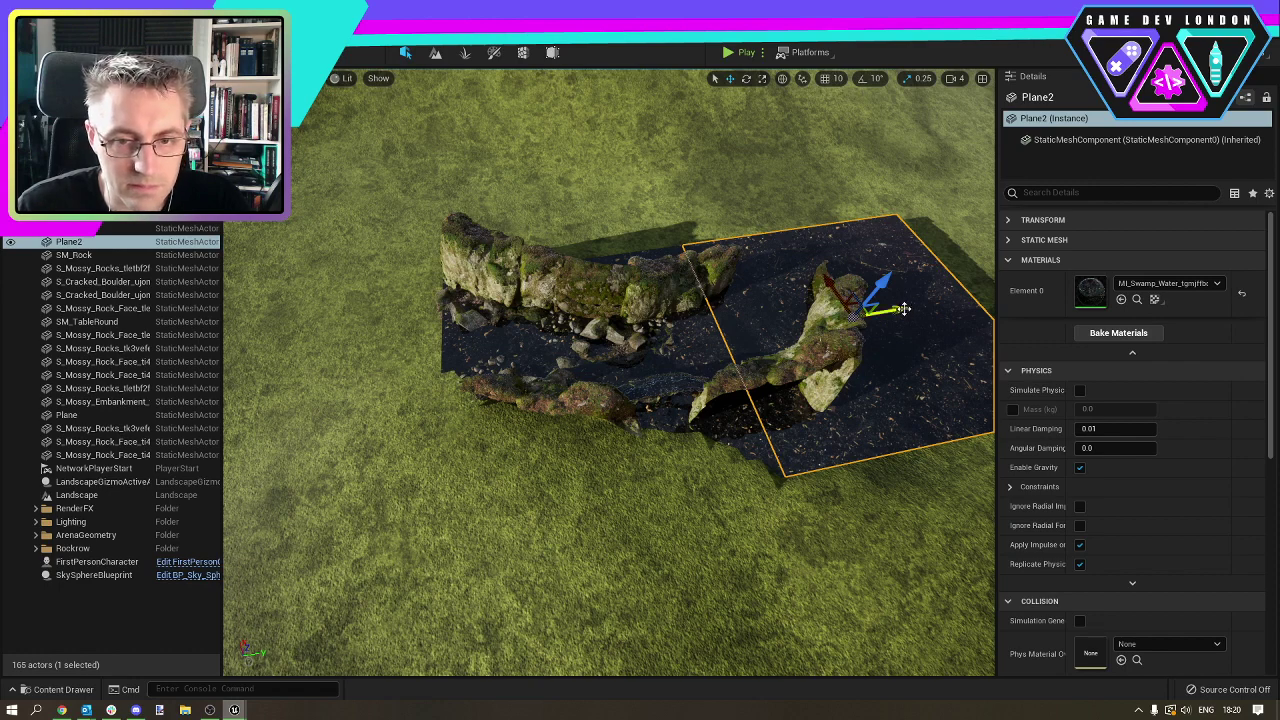
pyautogui.press('Escape')
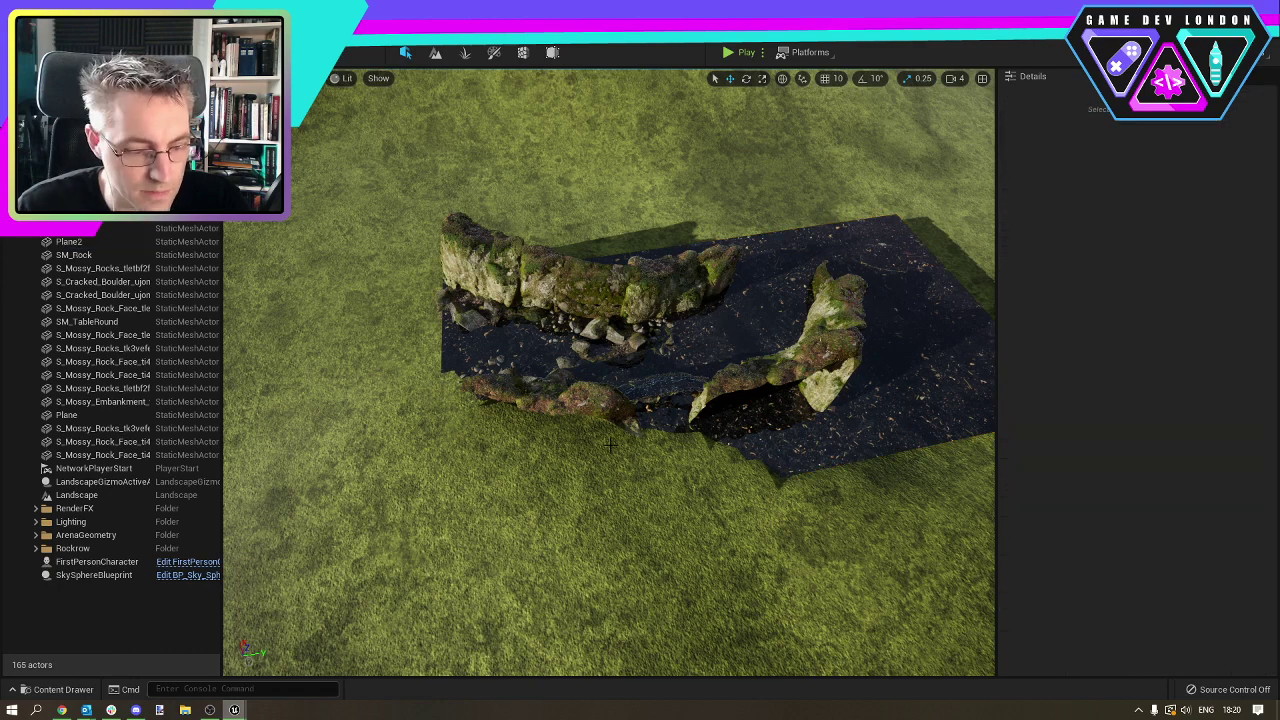
# Examine the pond from the mossy bank and check the view down the water between the rock walls.
pyautogui.moveTo(904, 309); pyautogui.dragTo(990, 205, button='right')
pyautogui.press('w')
pyautogui.press('d')
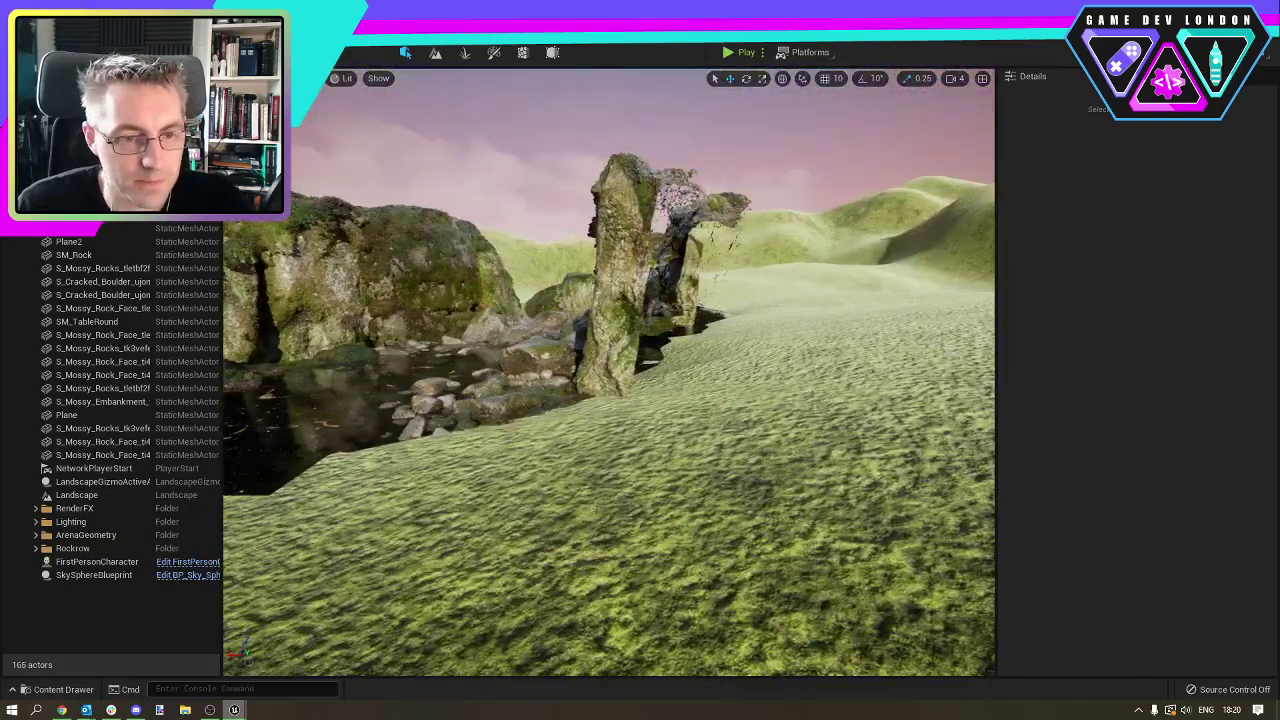
pyautogui.press('q')
pyautogui.press('e')
pyautogui.press('a')
pyautogui.press('w')
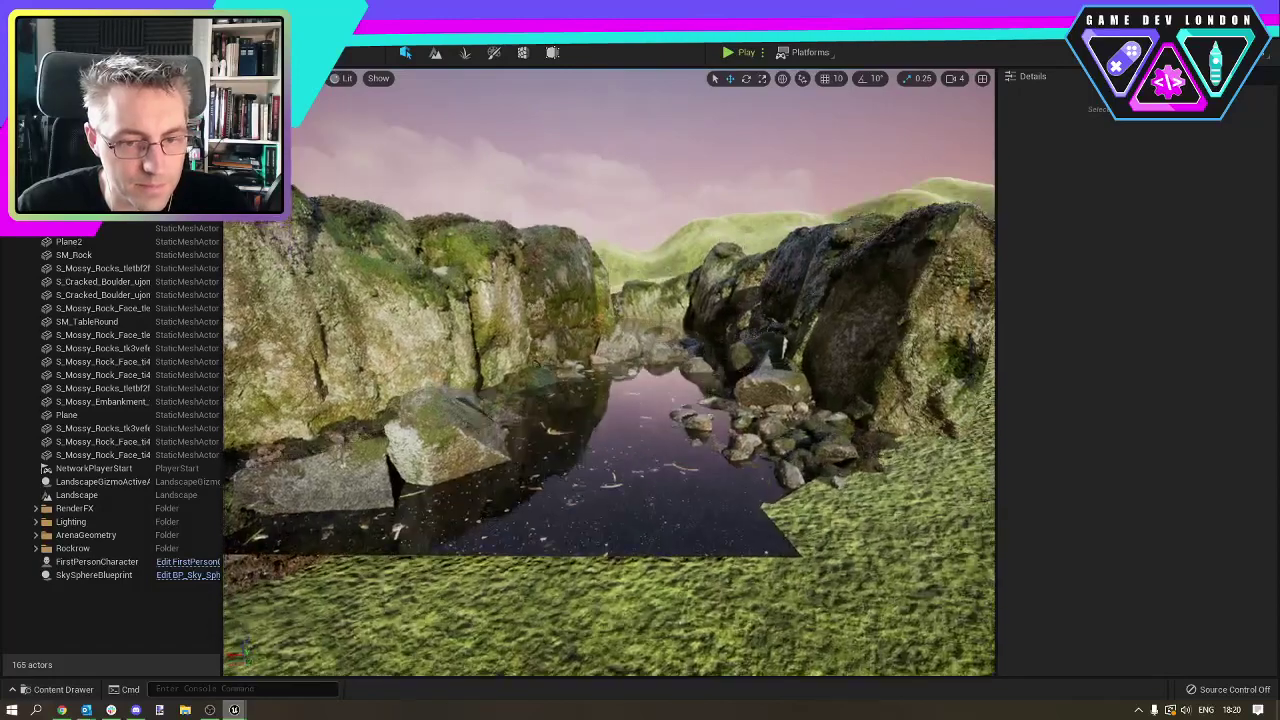
pyautogui.moveTo(990, 205); pyautogui.dragTo(988, 178, button='right')
pyautogui.moveTo(770, 262)
pyautogui.mouseDown(button='right')
pyautogui.moveTo(756, 268)
pyautogui.moveTo(784, 262)
pyautogui.mouseUp(button='right')
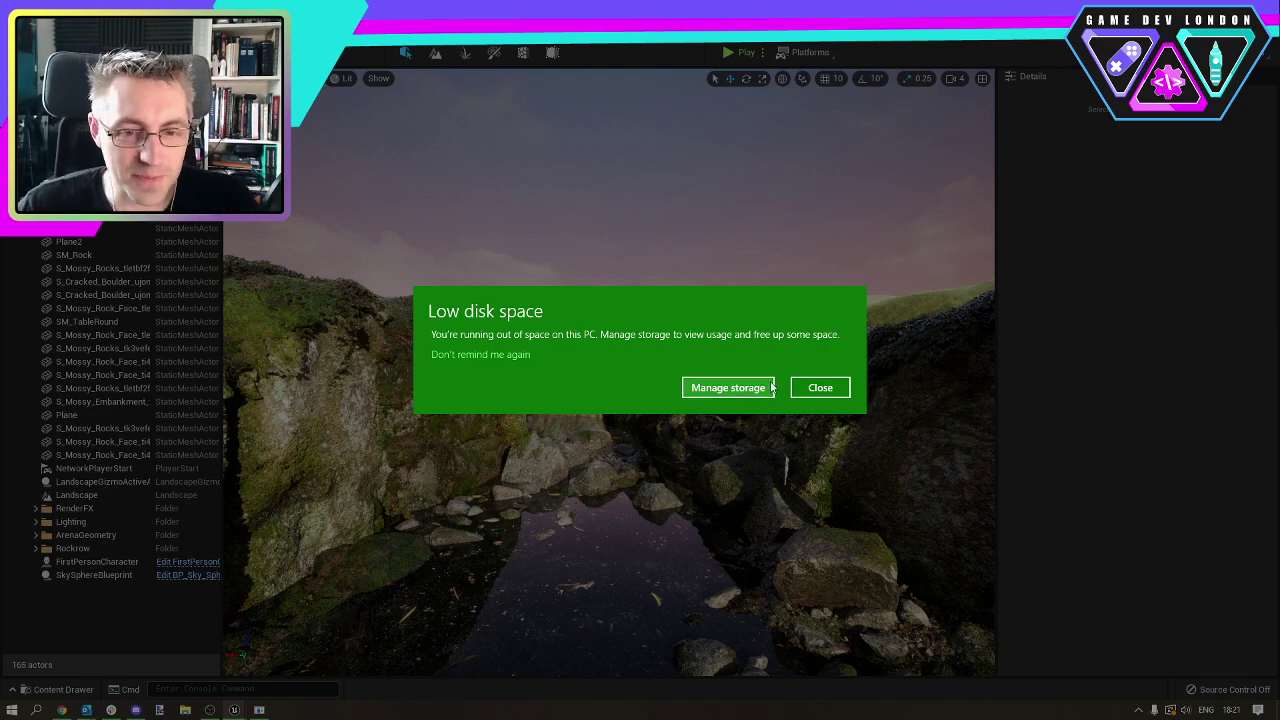
# Dismiss the low disk space notice and examine the view along the pond toward the background hills.
pyautogui.click(809, 388)
pyautogui.moveTo(658, 376); pyautogui.dragTo(648, 340, button='right')
pyautogui.press('s')
pyautogui.press('w')
pyautogui.press('s')
pyautogui.press('w')
pyautogui.moveTo(812, 388); pyautogui.dragTo(812, 388, button='right')
# Set up landscape sculpting with the Flatten tool on the Mossy edit layer and a brush size of about 2036.
pyautogui.click(630, 298)
pyautogui.moveTo(630, 298); pyautogui.dragTo(630, 298, button='right')
pyautogui.moveTo(671, 257); pyautogui.dragTo(671, 257, button='right')
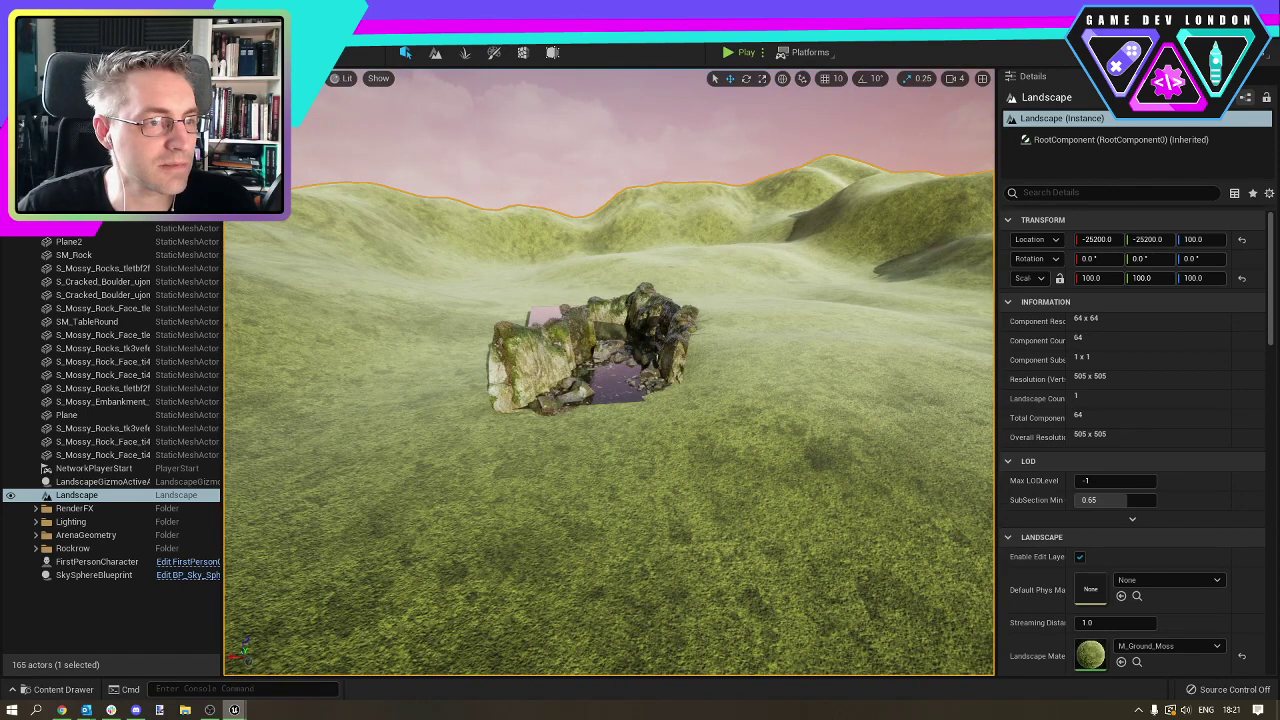
pyautogui.click(435, 52)
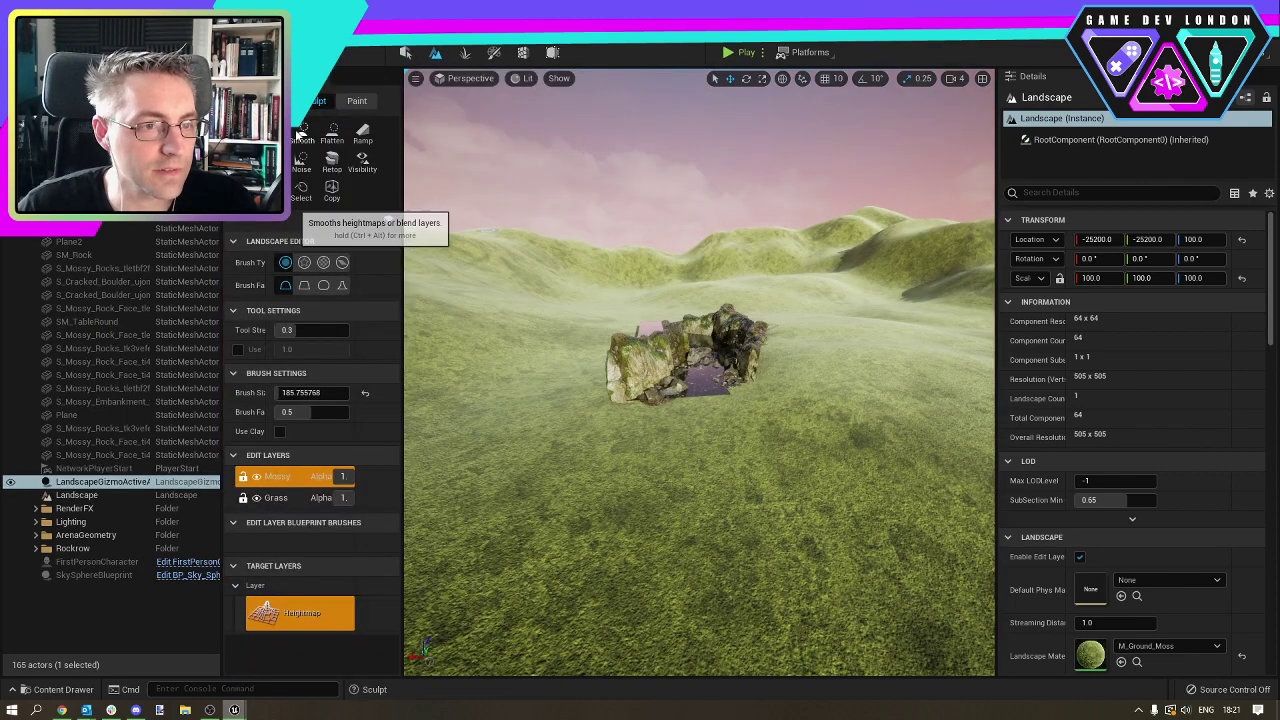
pyautogui.click(332, 133)
pyautogui.moveTo(796, 265); pyautogui.dragTo(802, 325, button='right')
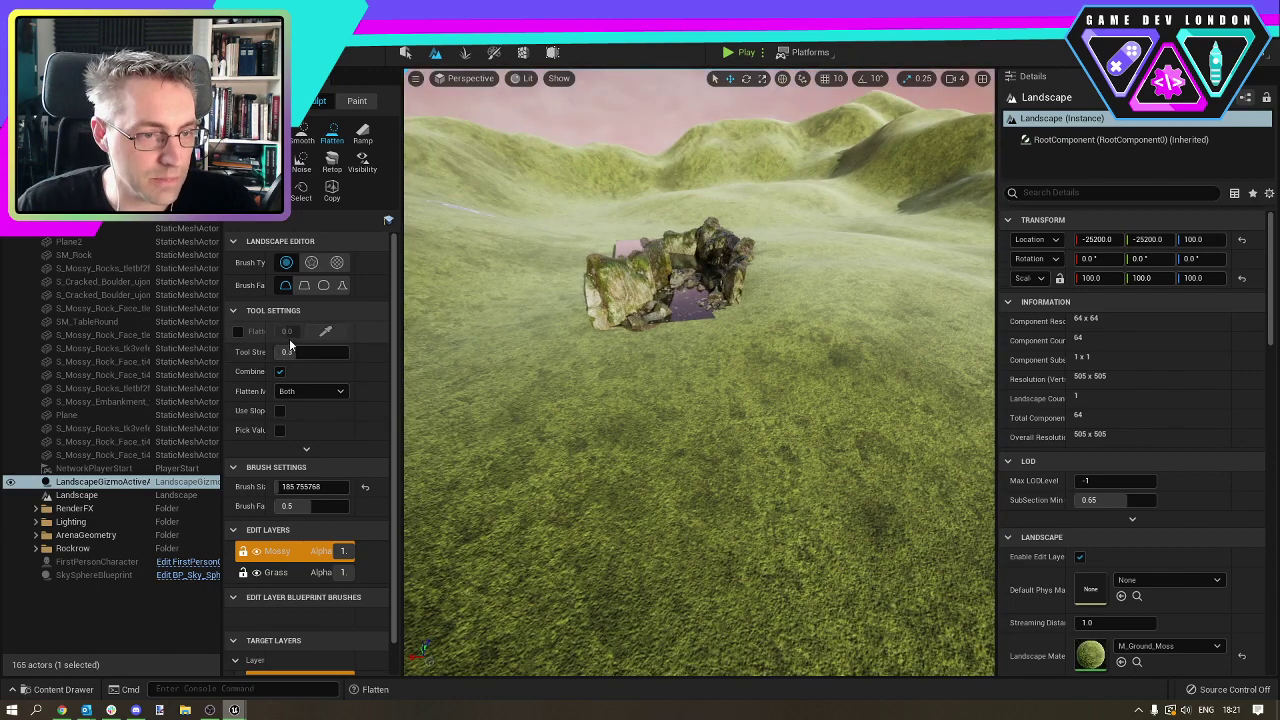
pyautogui.moveTo(288, 487); pyautogui.dragTo(318, 487)
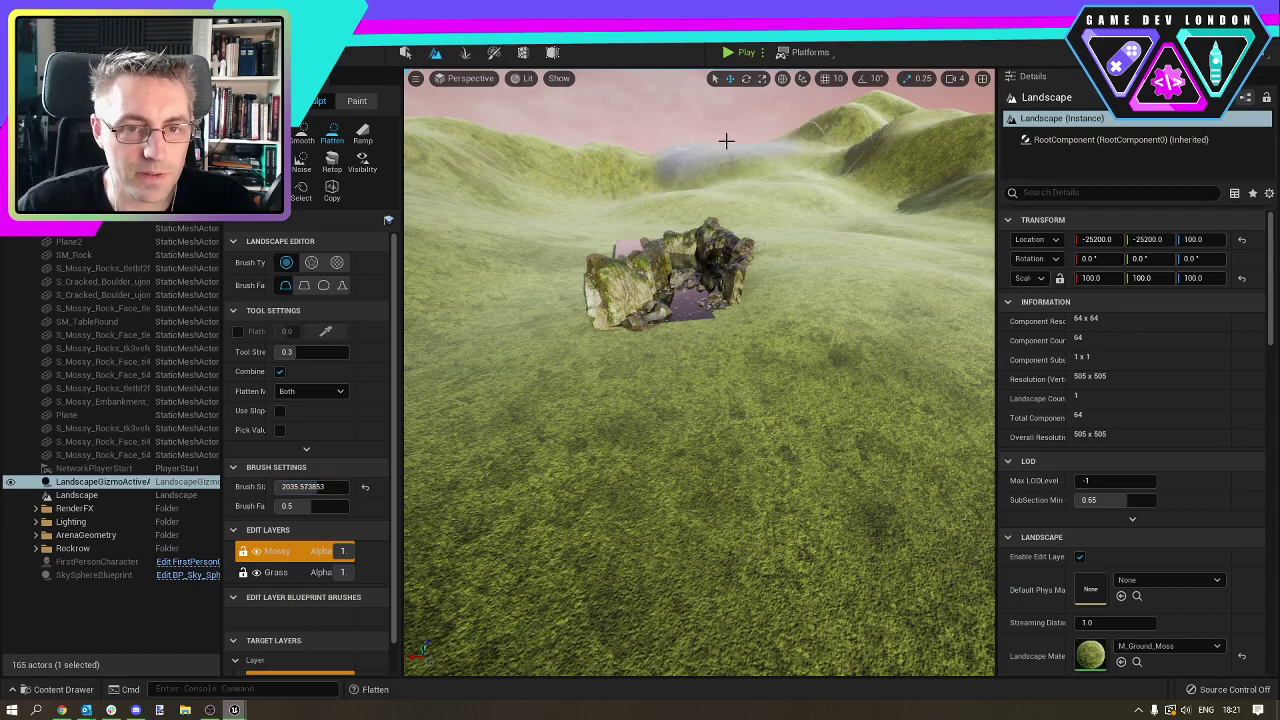
pyautogui.moveTo(757, 148); pyautogui.dragTo(663, 166)
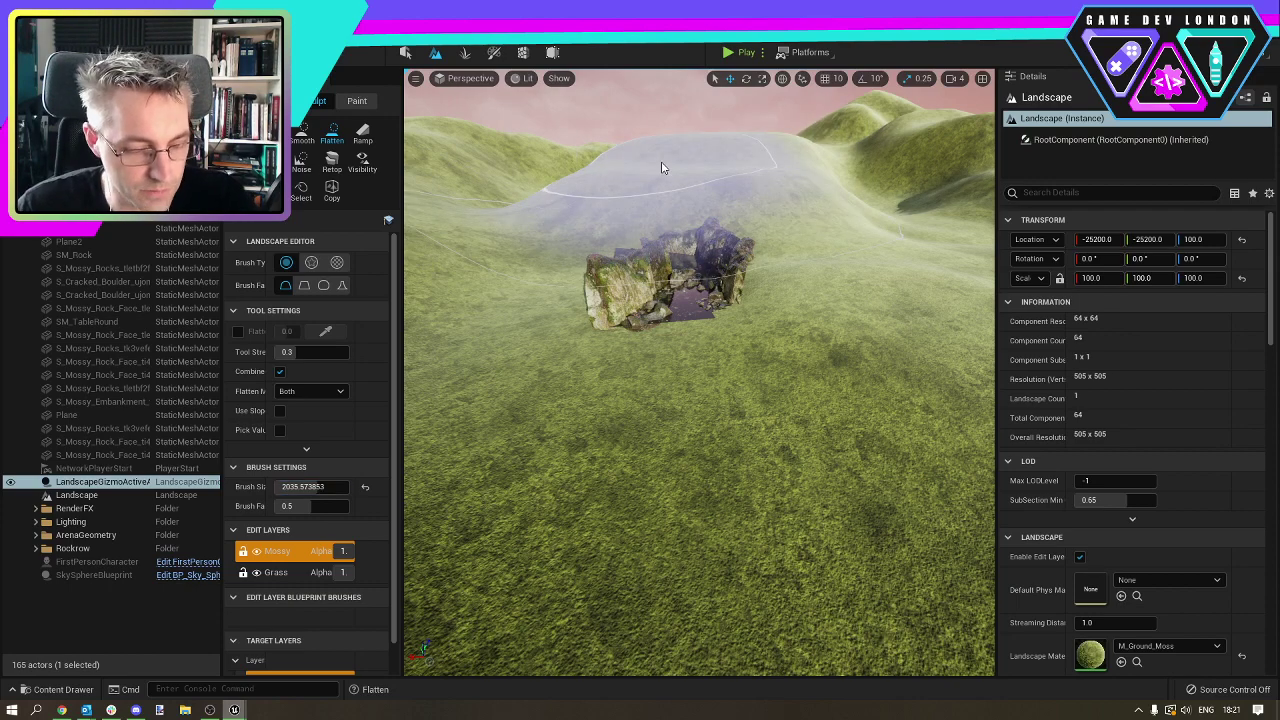
pyautogui.hotkey('ctrl', 'z')
pyautogui.hotkey('ctrl', 'z')
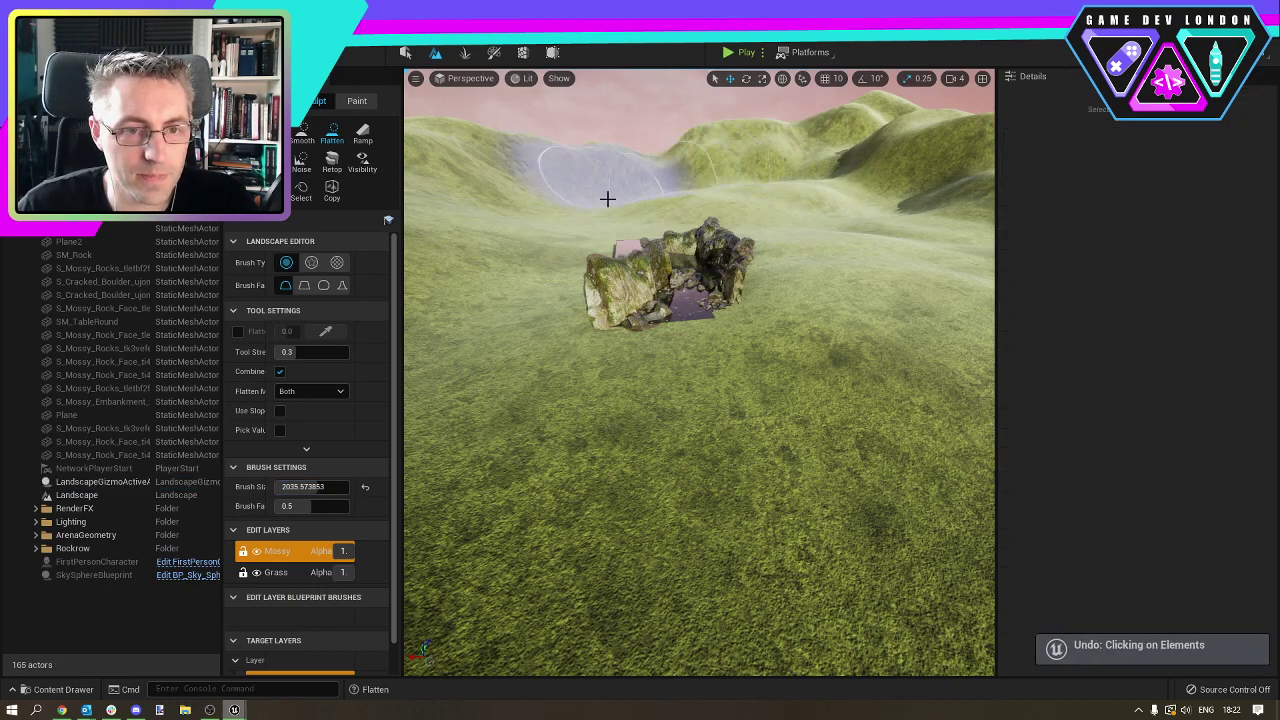
# Flatten the hills on the horizon behind the pond to open up the sky, and return to selection mode.
pyautogui.moveTo(596, 203)
pyautogui.mouseDown()
pyautogui.moveTo(837, 166)
pyautogui.moveTo(800, 182)
pyautogui.moveTo(692, 186)
pyautogui.moveTo(872, 204)
pyautogui.mouseUp()
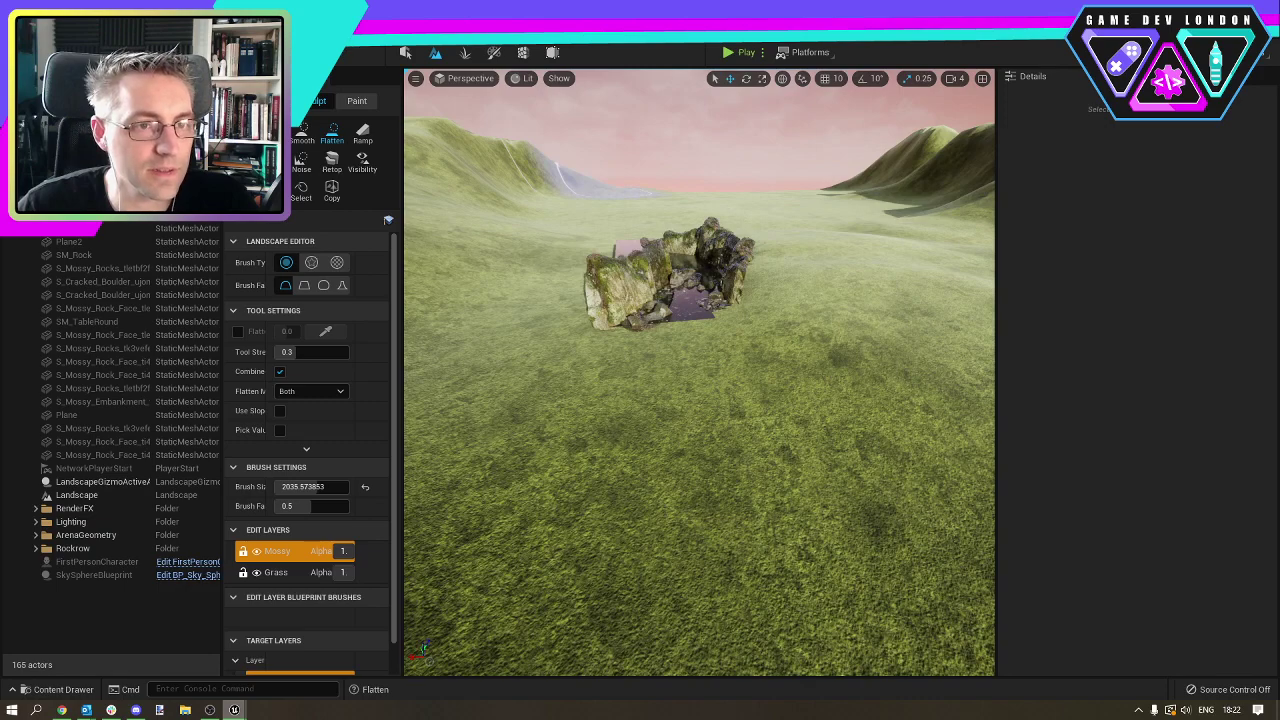
pyautogui.click(404, 56)
# Frame the pond at water level between the two rock walls and snip the viewport to the clipboard.
pyautogui.moveTo(462, 257); pyautogui.dragTo(450, 184, button='right')
pyautogui.press('w')
pyautogui.press('w')
pyautogui.moveTo(574, 369)
pyautogui.mouseDown(button='right')
pyautogui.moveTo(558, 373)
pyautogui.moveTo(578, 379)
pyautogui.mouseUp(button='right')
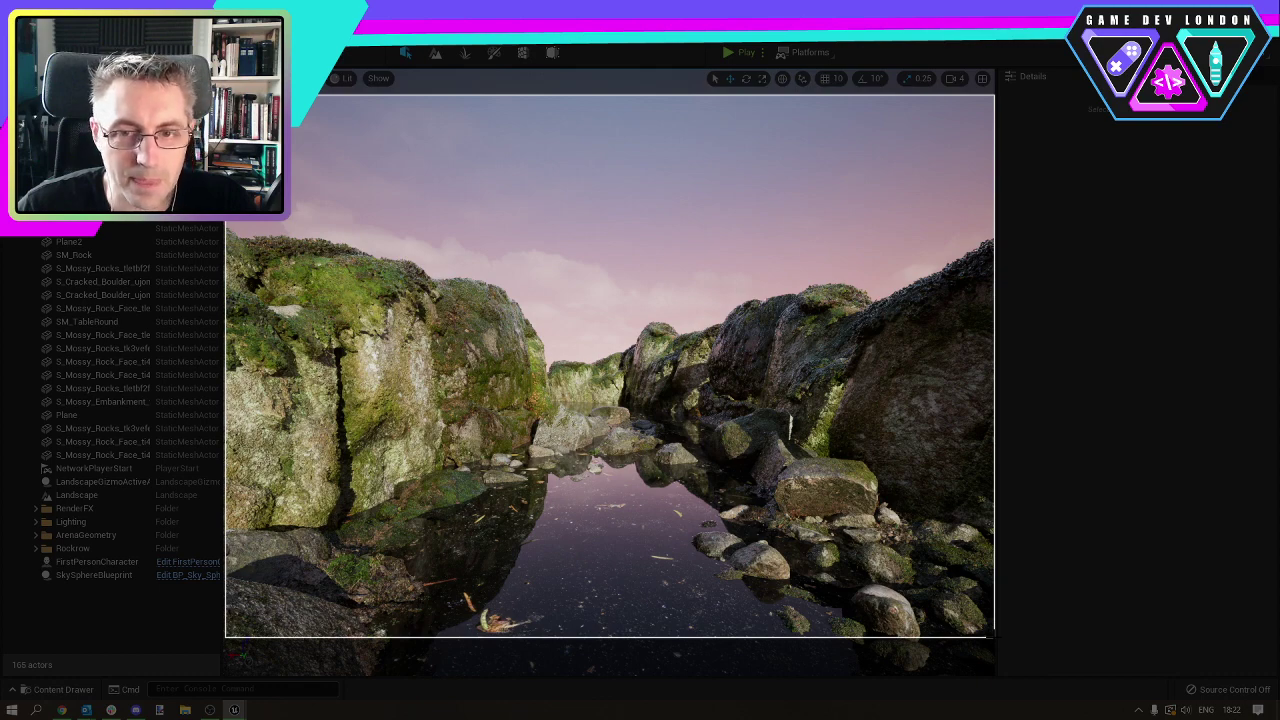
pyautogui.moveTo(994, 637); pyautogui.dragTo(994, 637)
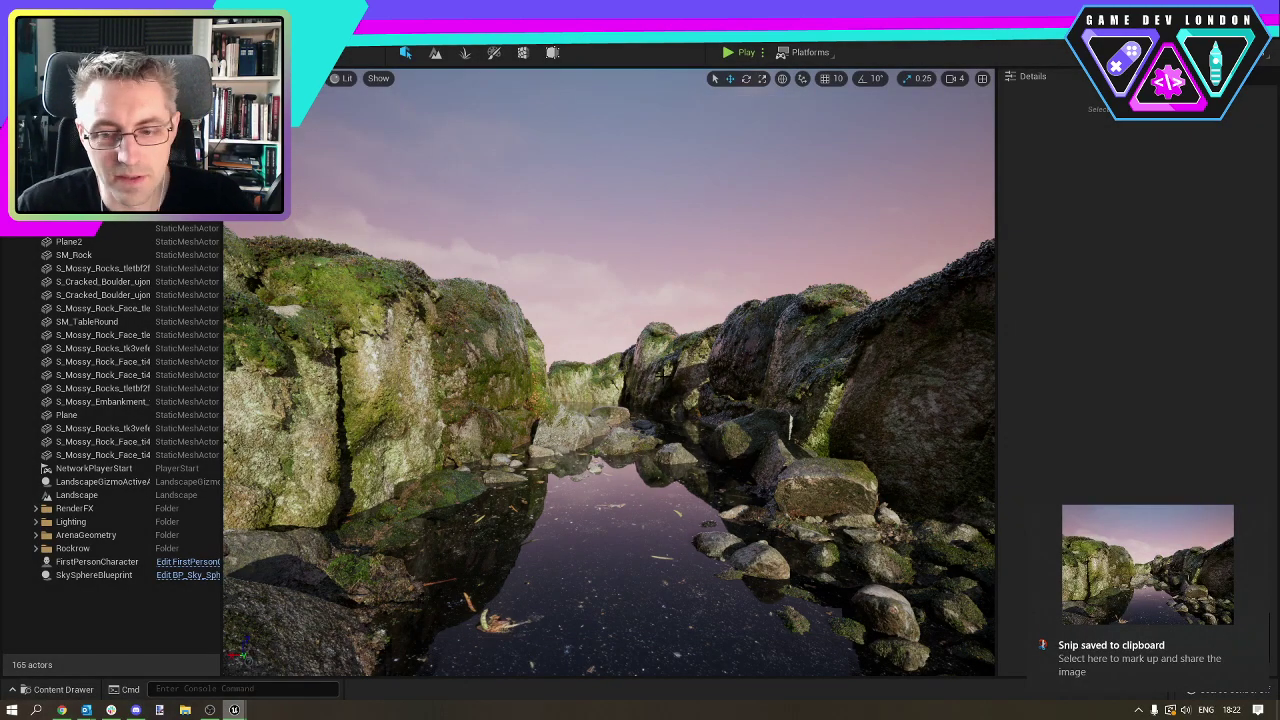